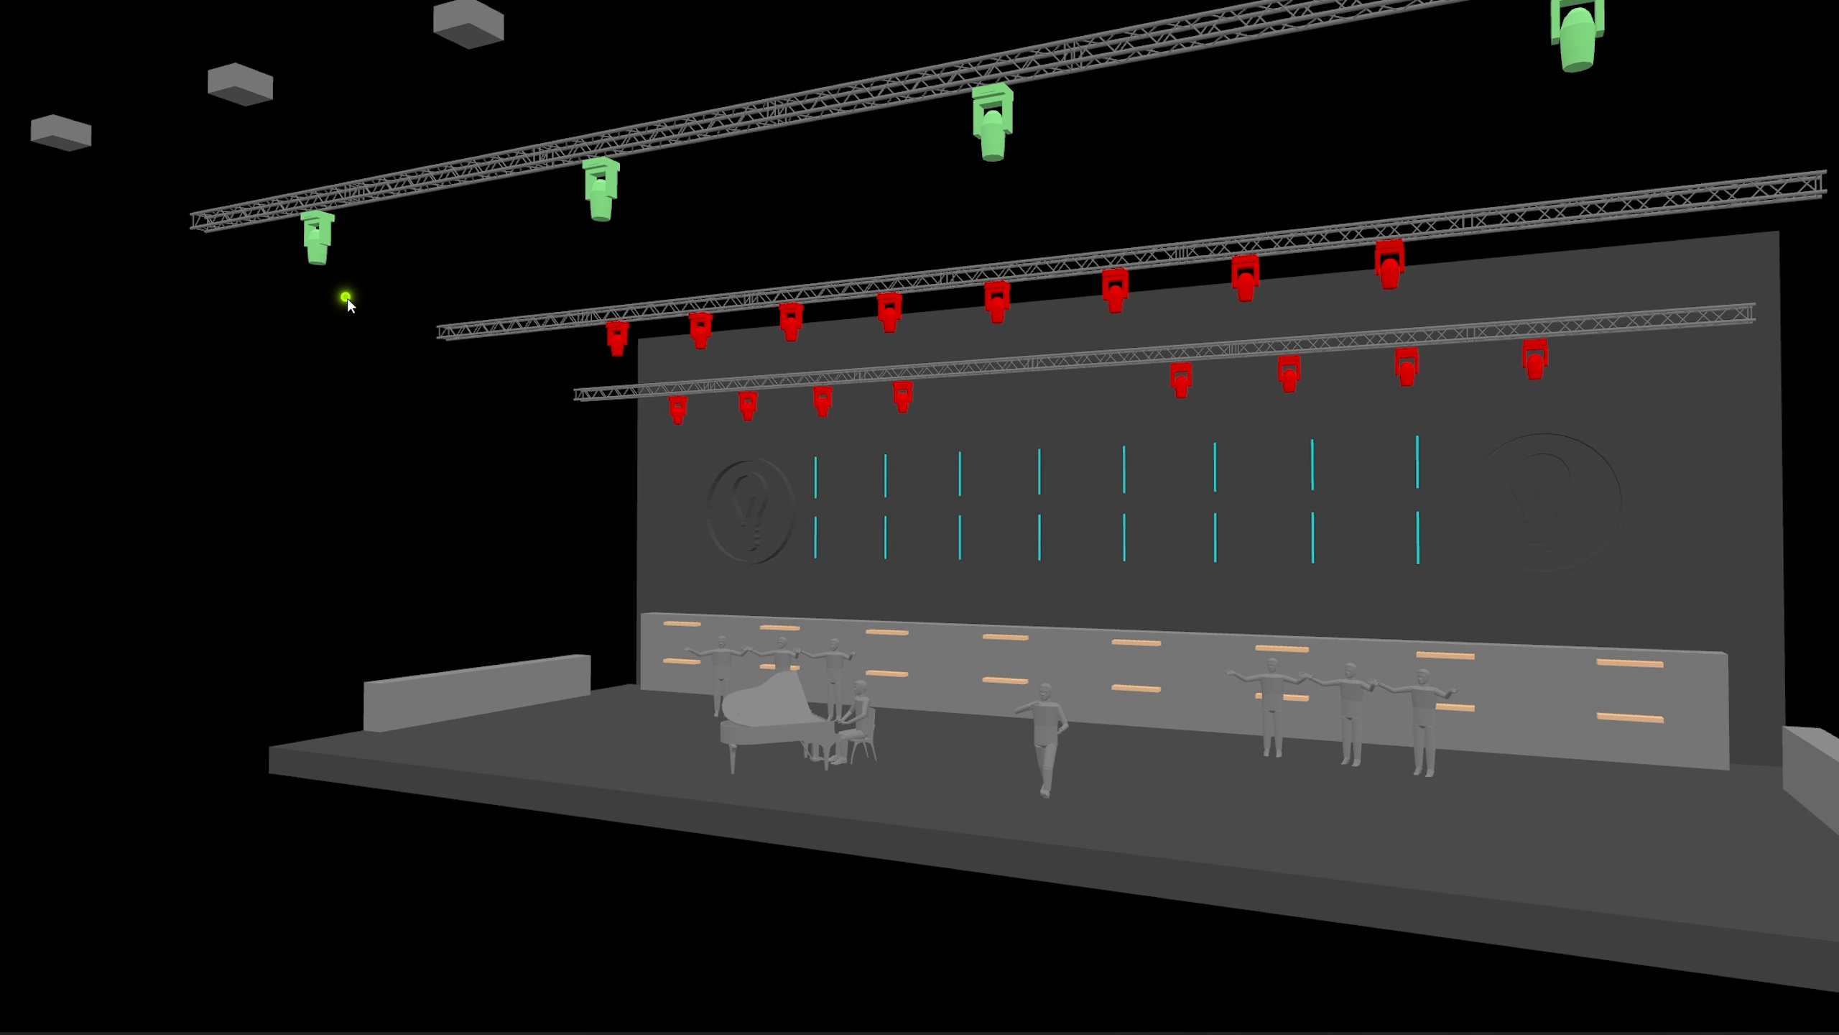
left_click_drag(382, 382, 390, 382)
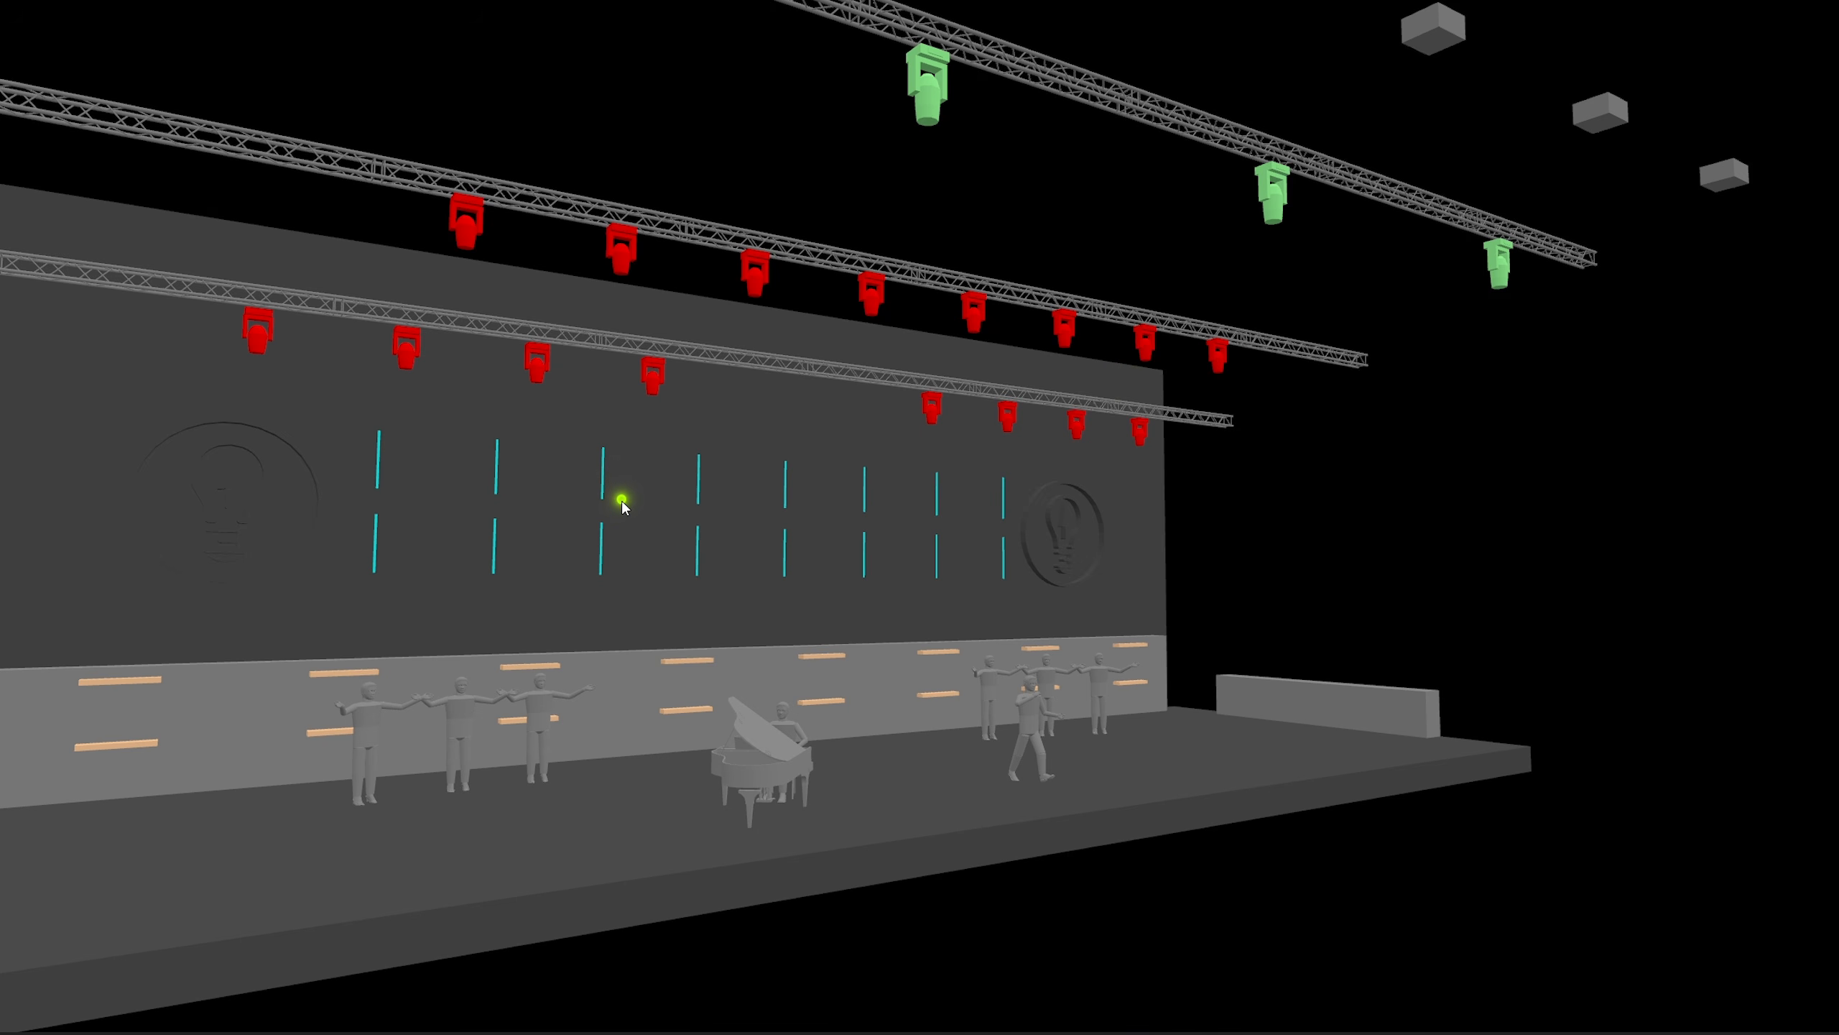
left_click_drag(630, 633, 608, 640)
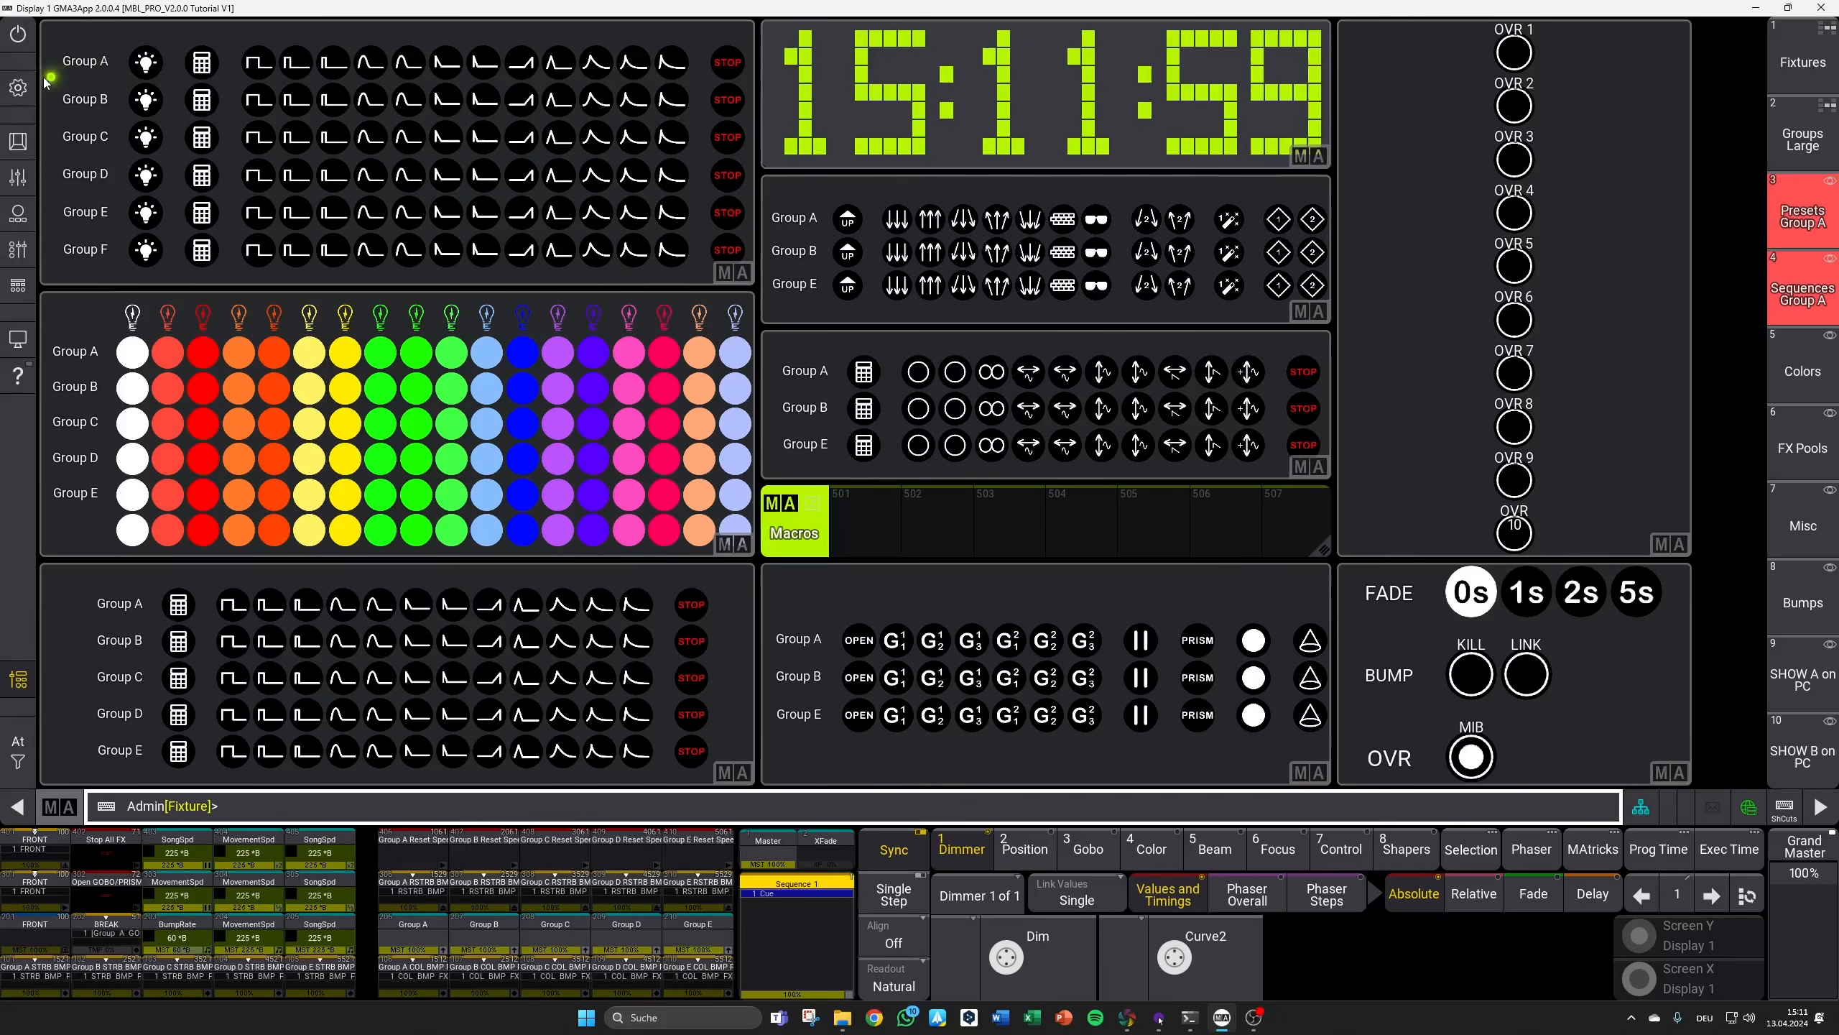
Step: Open the patch and delete all existing fixtures from FID 1101 through 7204, keeping the Univ entry
left_click(17, 87)
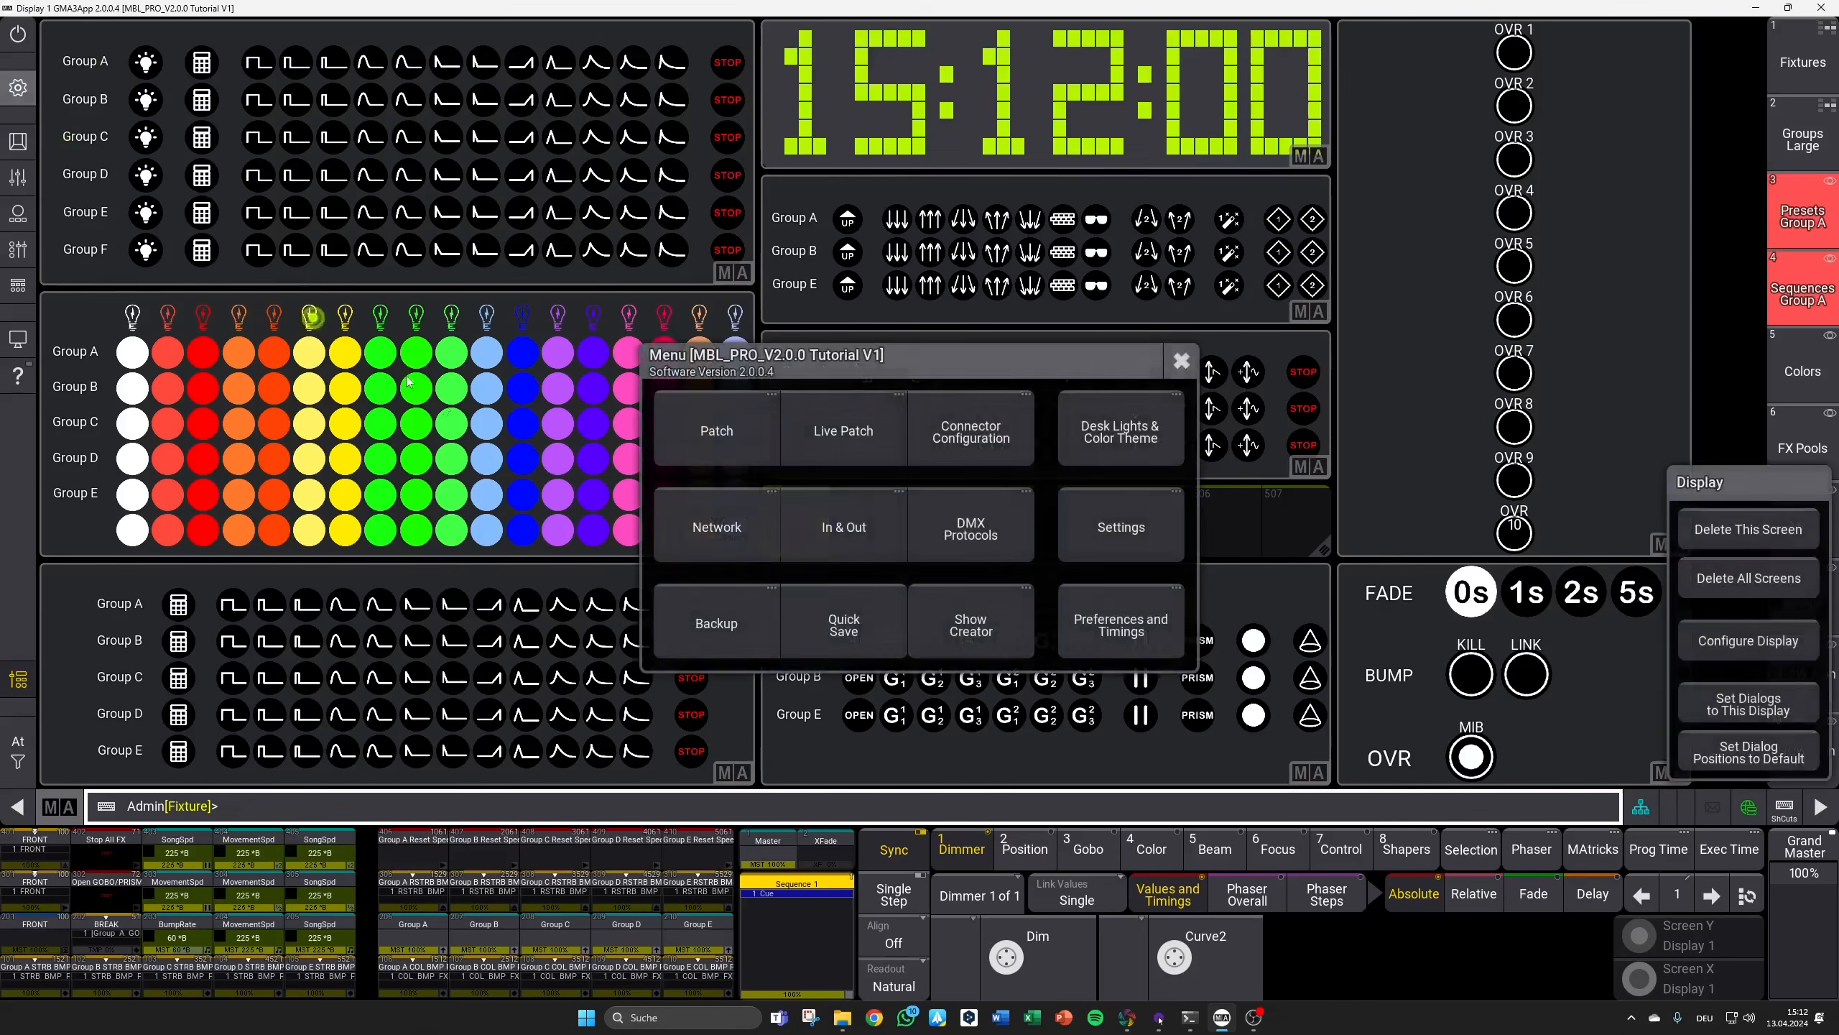
left_click(717, 431)
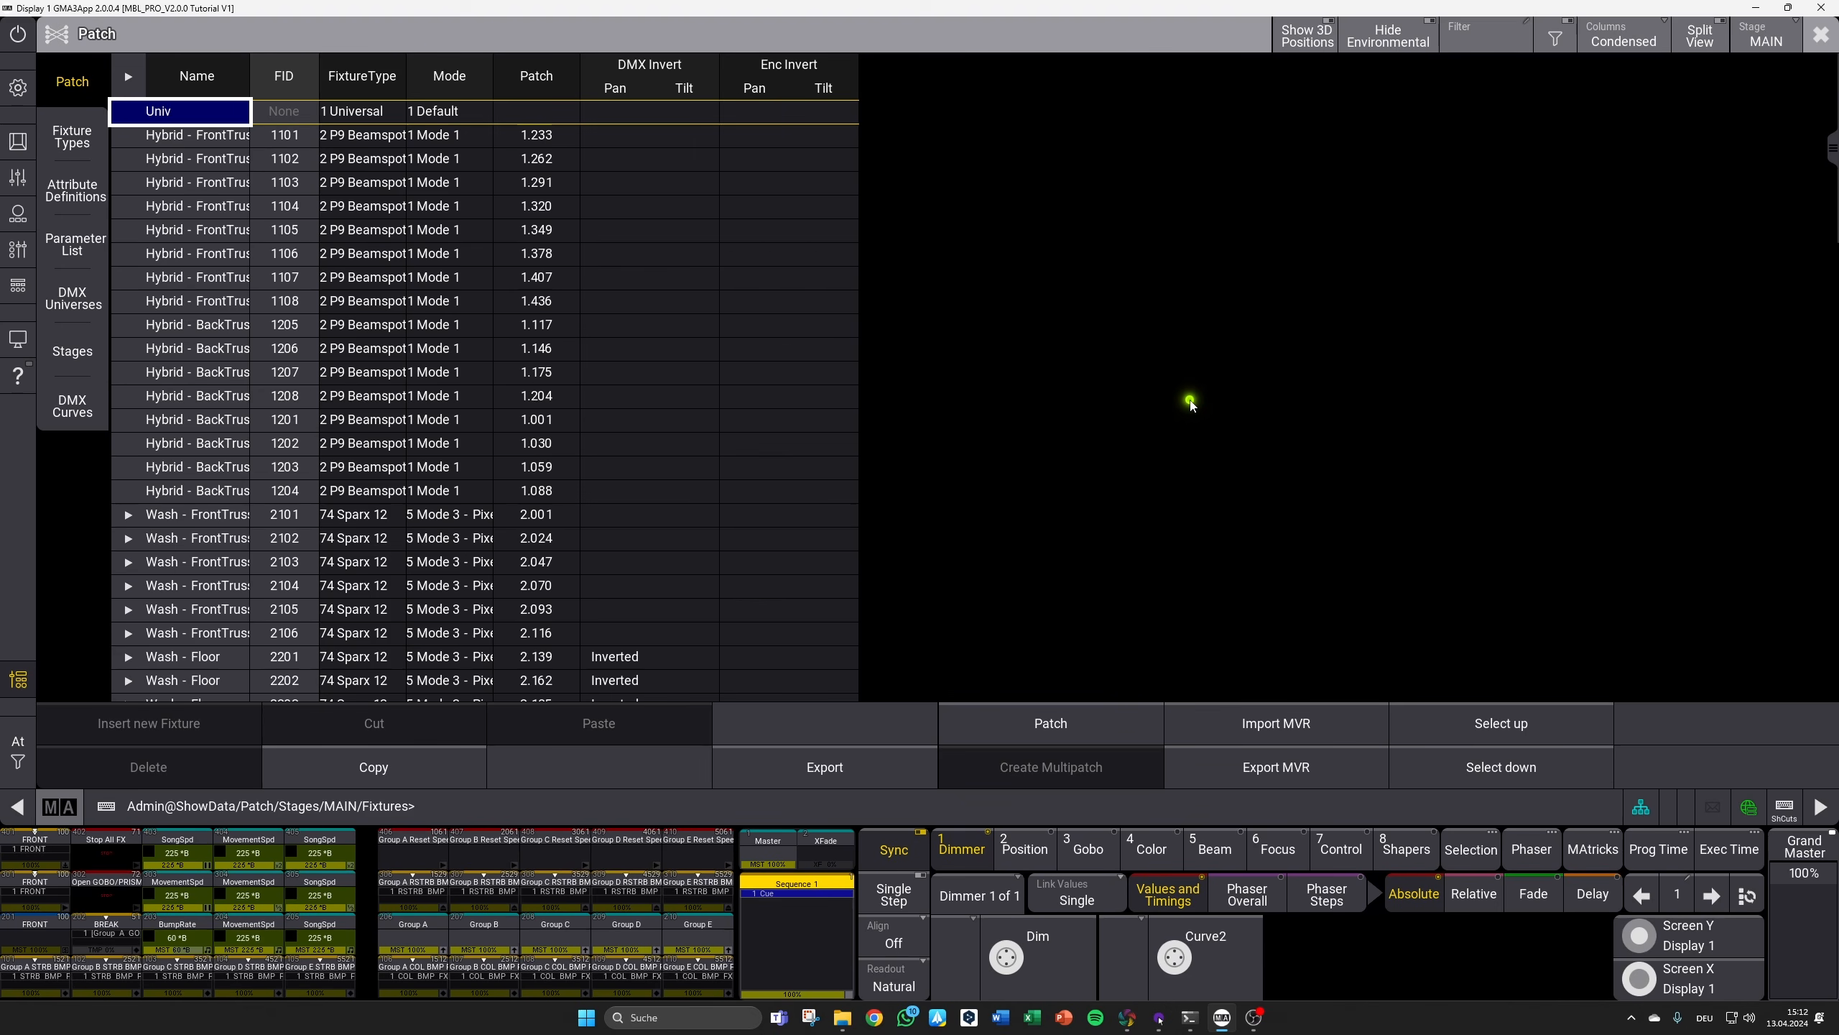
scroll(1190, 395, "down", 20)
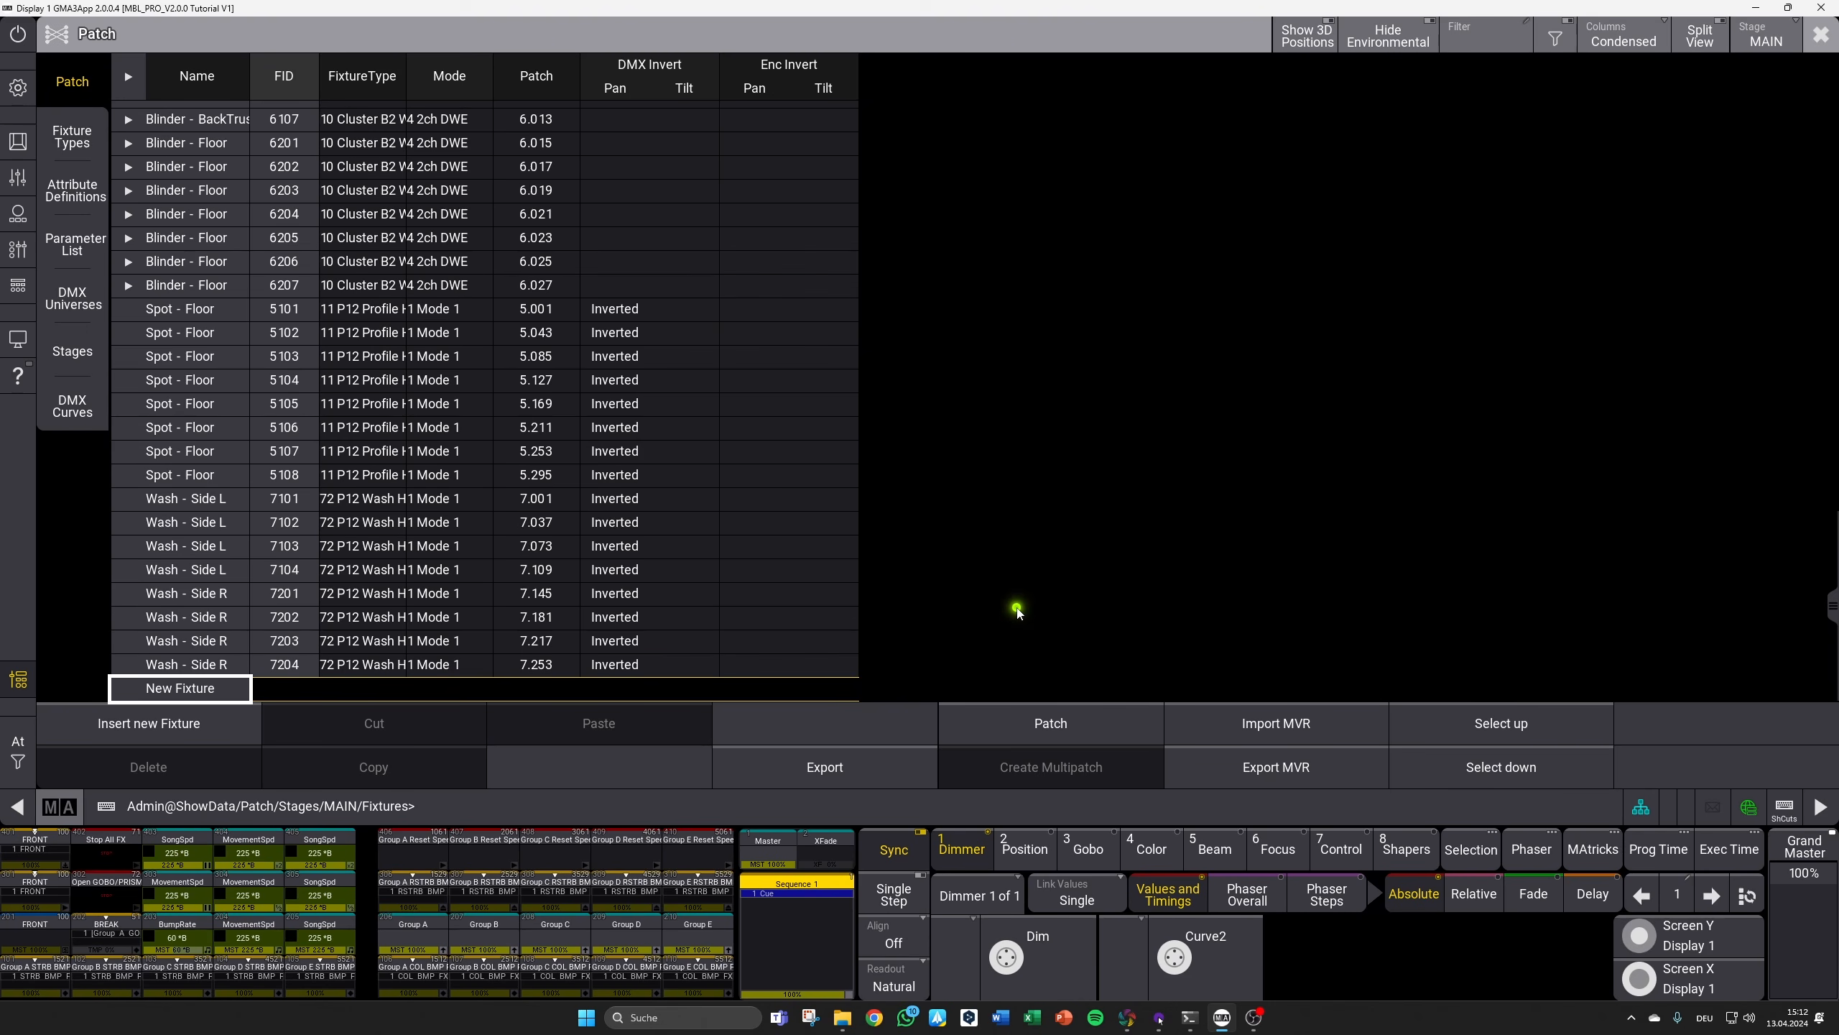
left_click(228, 666)
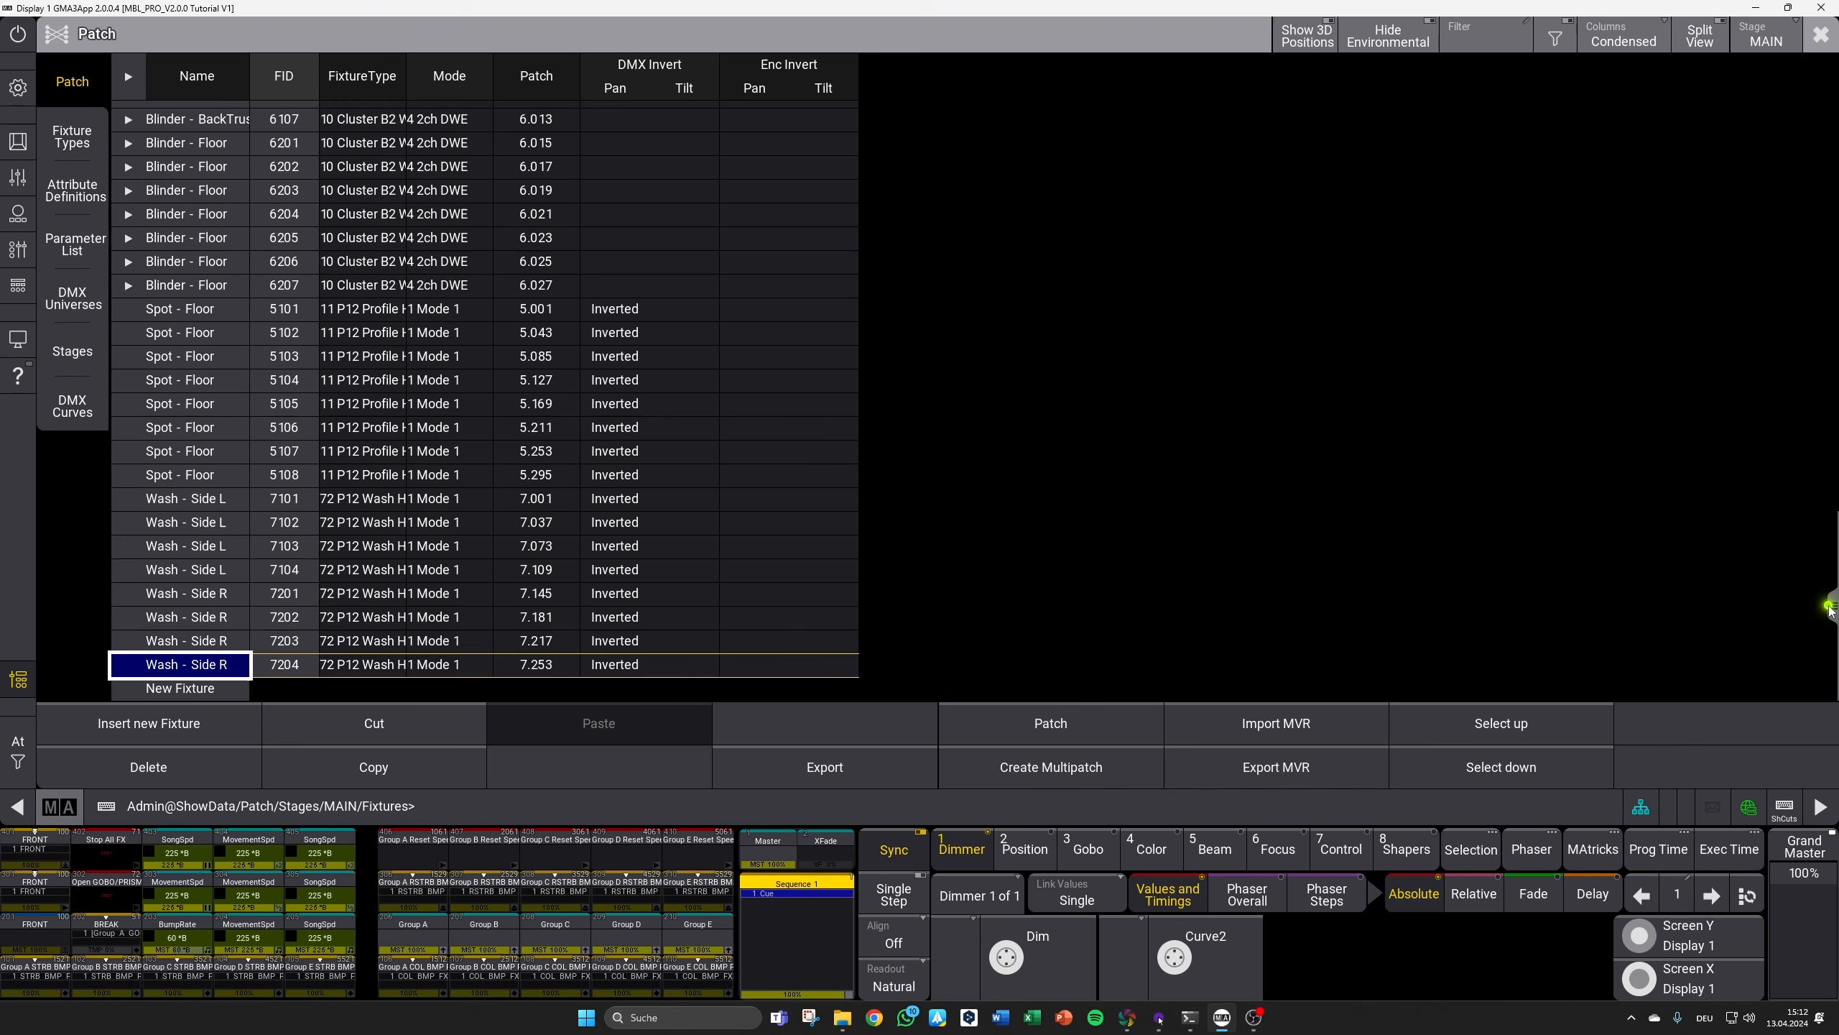
left_click_drag(1827, 607, 1761, 71)
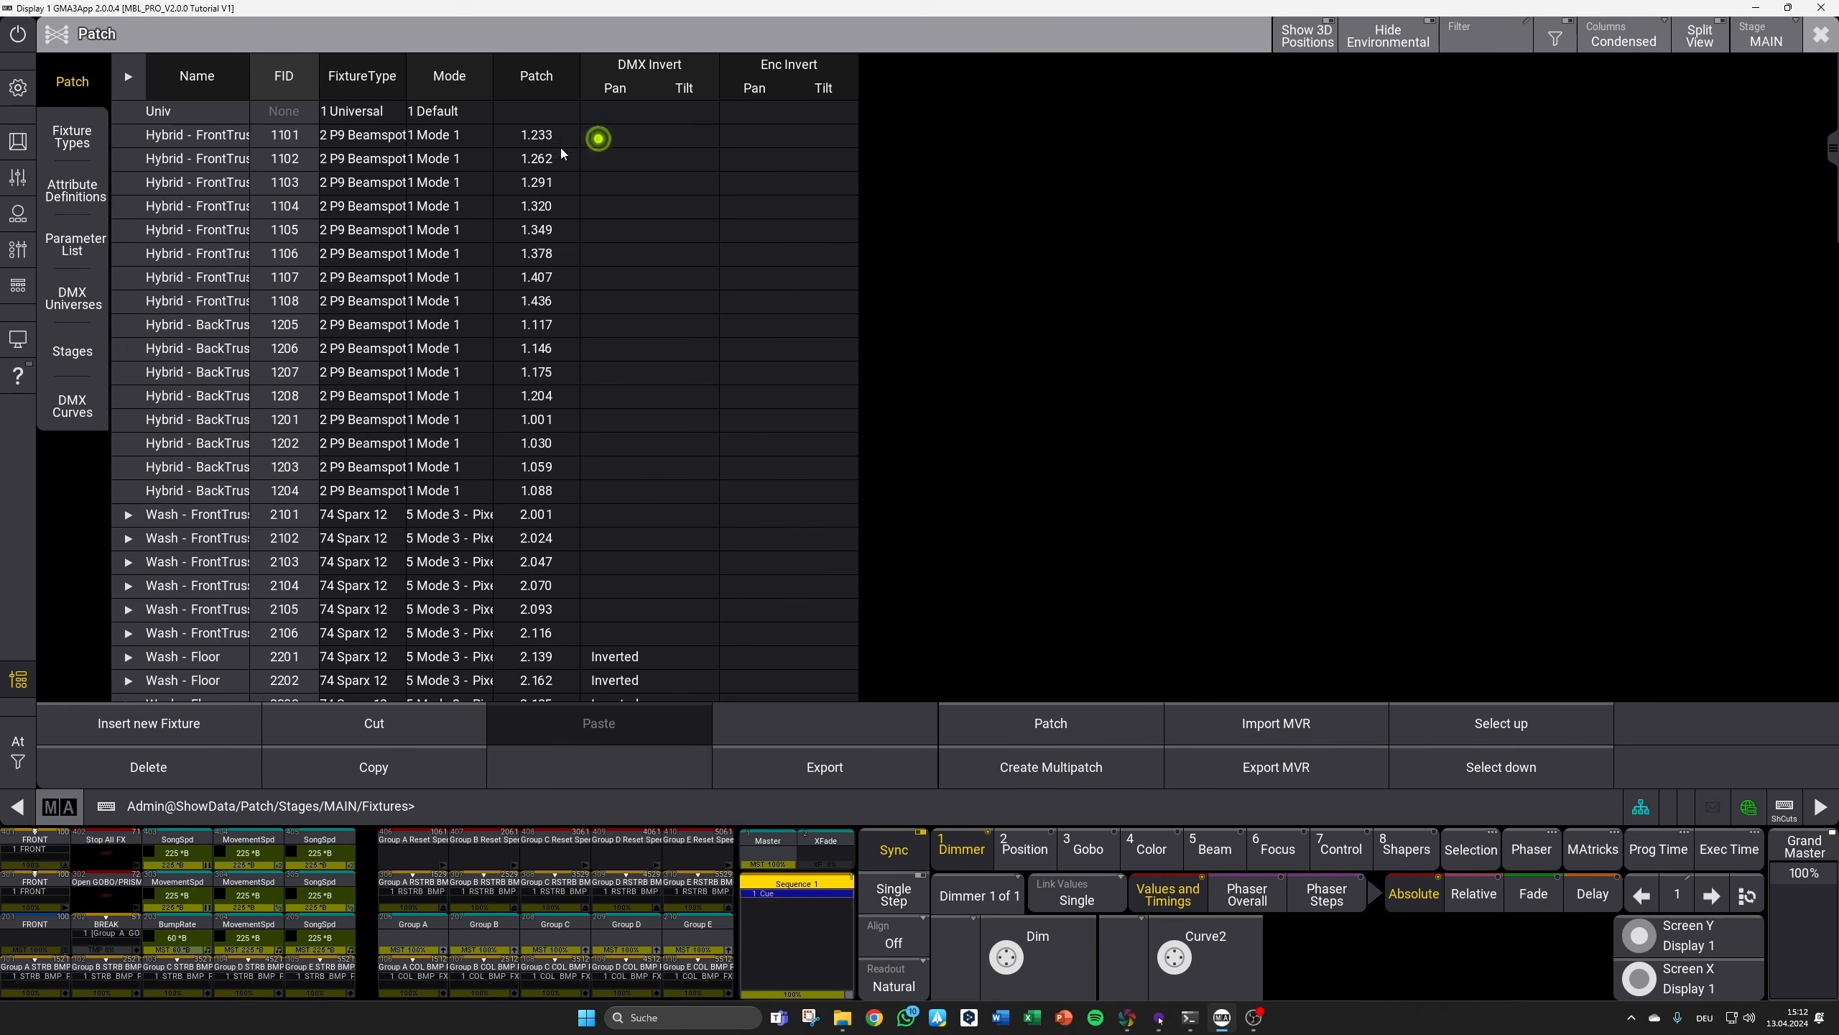
left_click(204, 138, "shift")
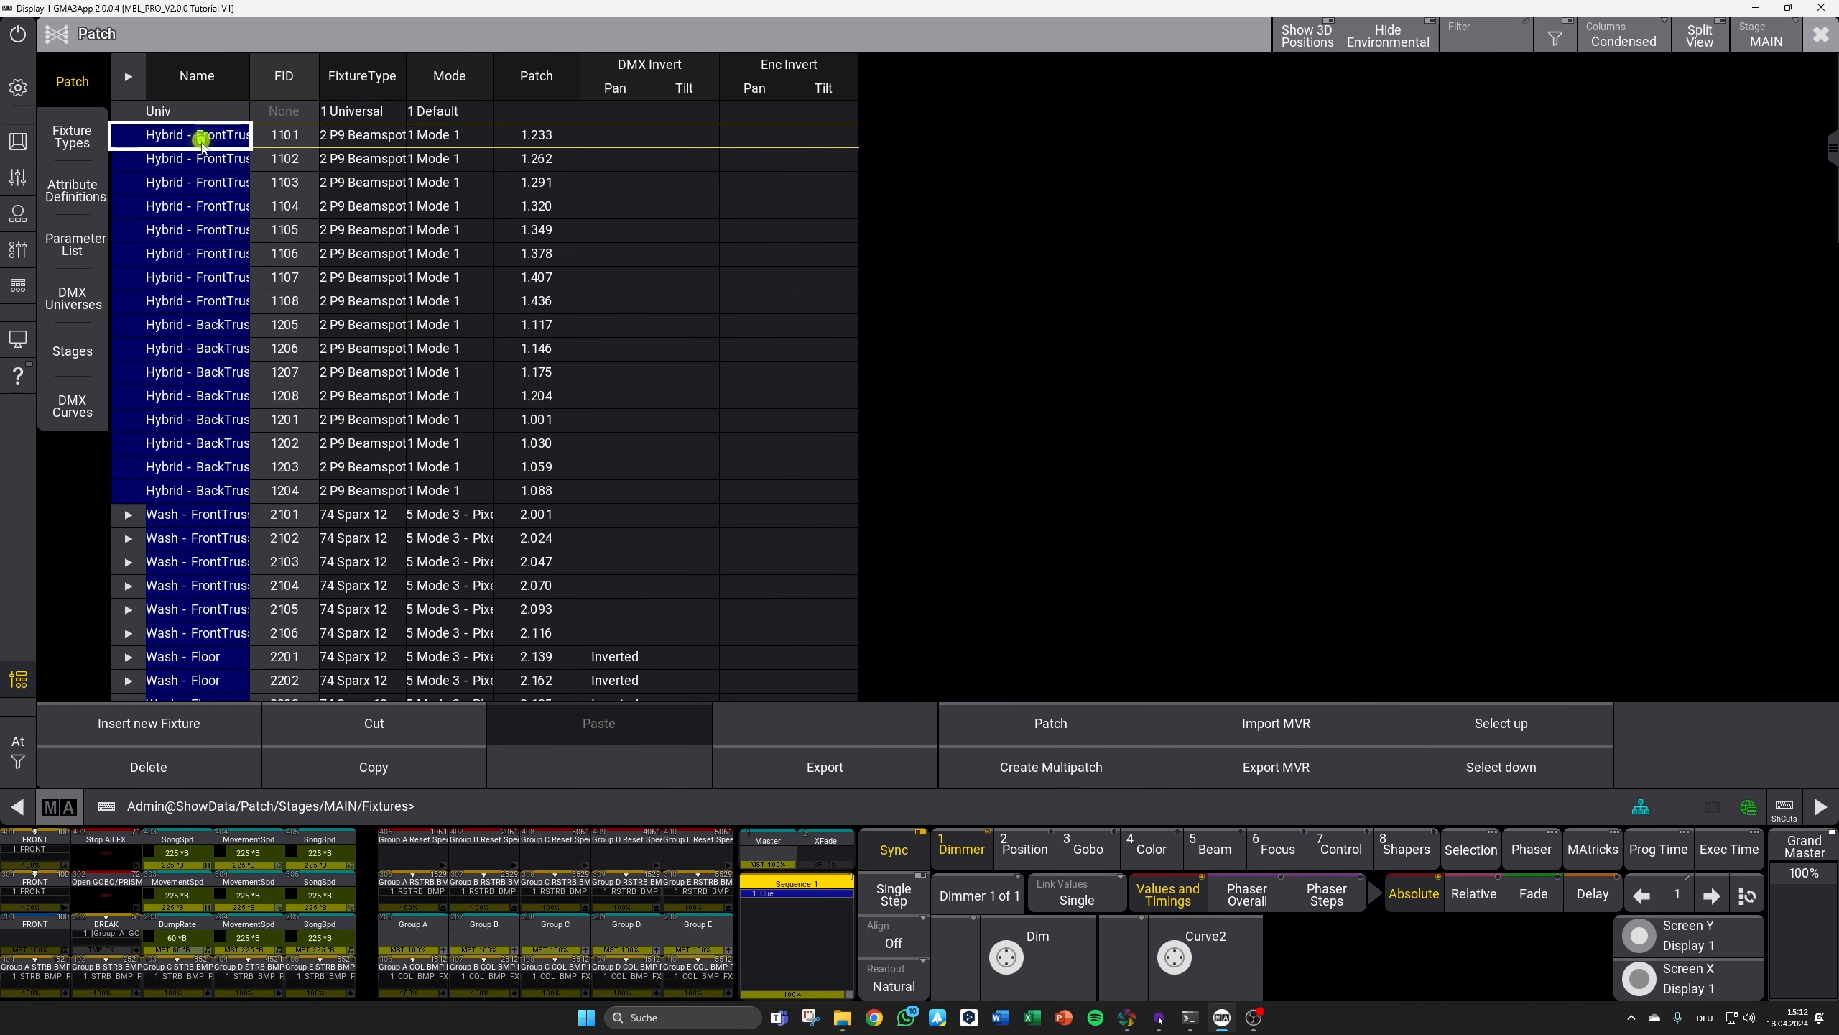
left_click(220, 768)
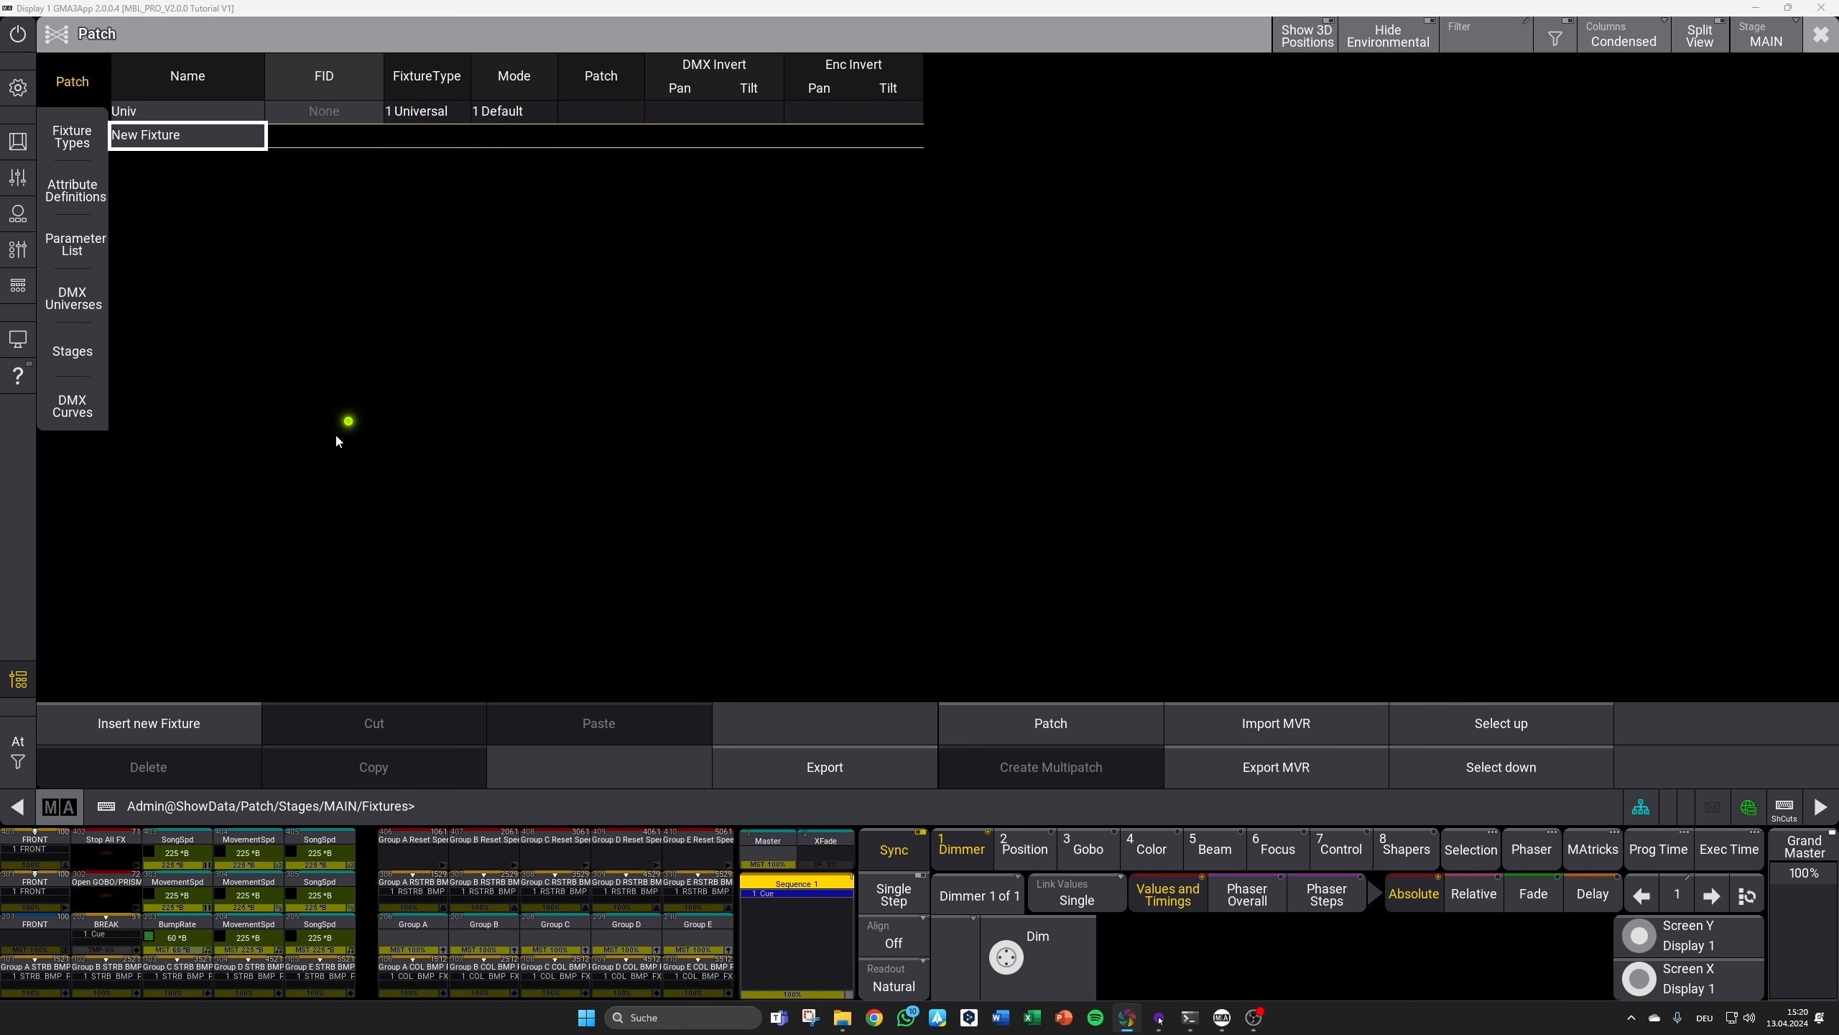
Step: Choose the JB Lighting P9 Beamspot HP from the fixture library in Mode 1 as a new fixture
left_click(216, 720)
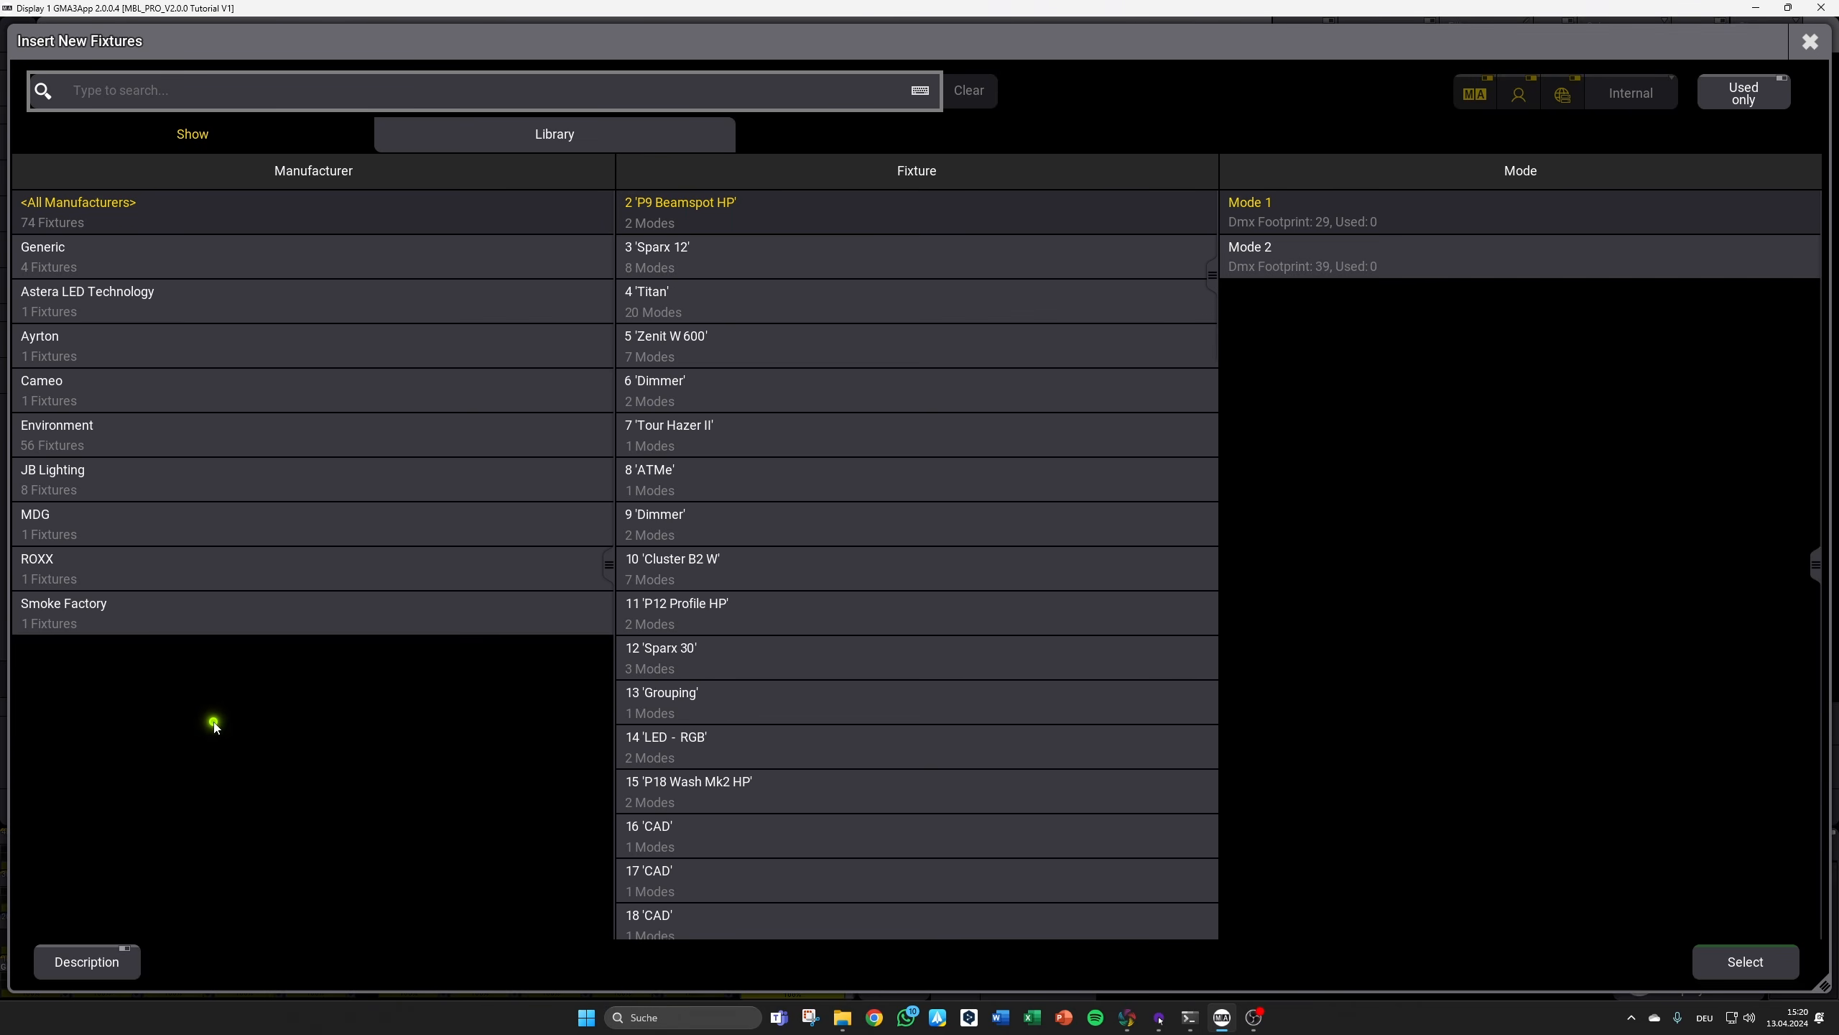
left_click(514, 138)
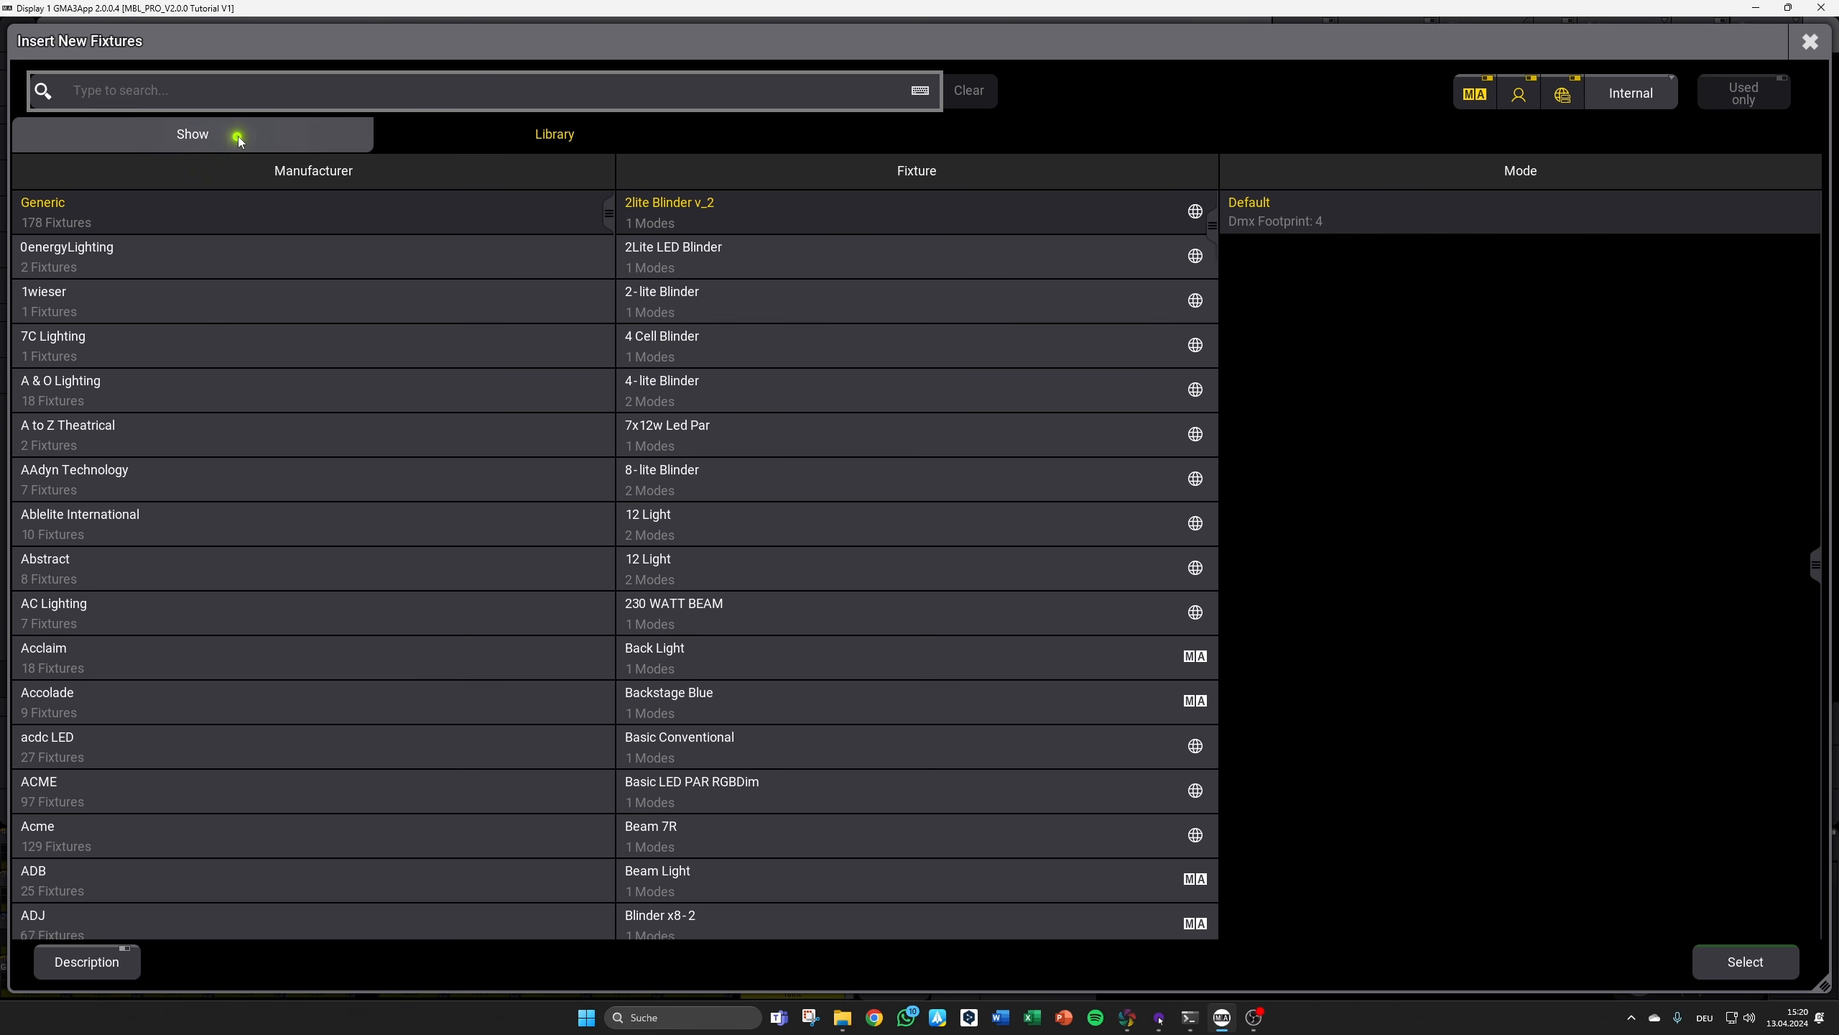
left_click(190, 100)
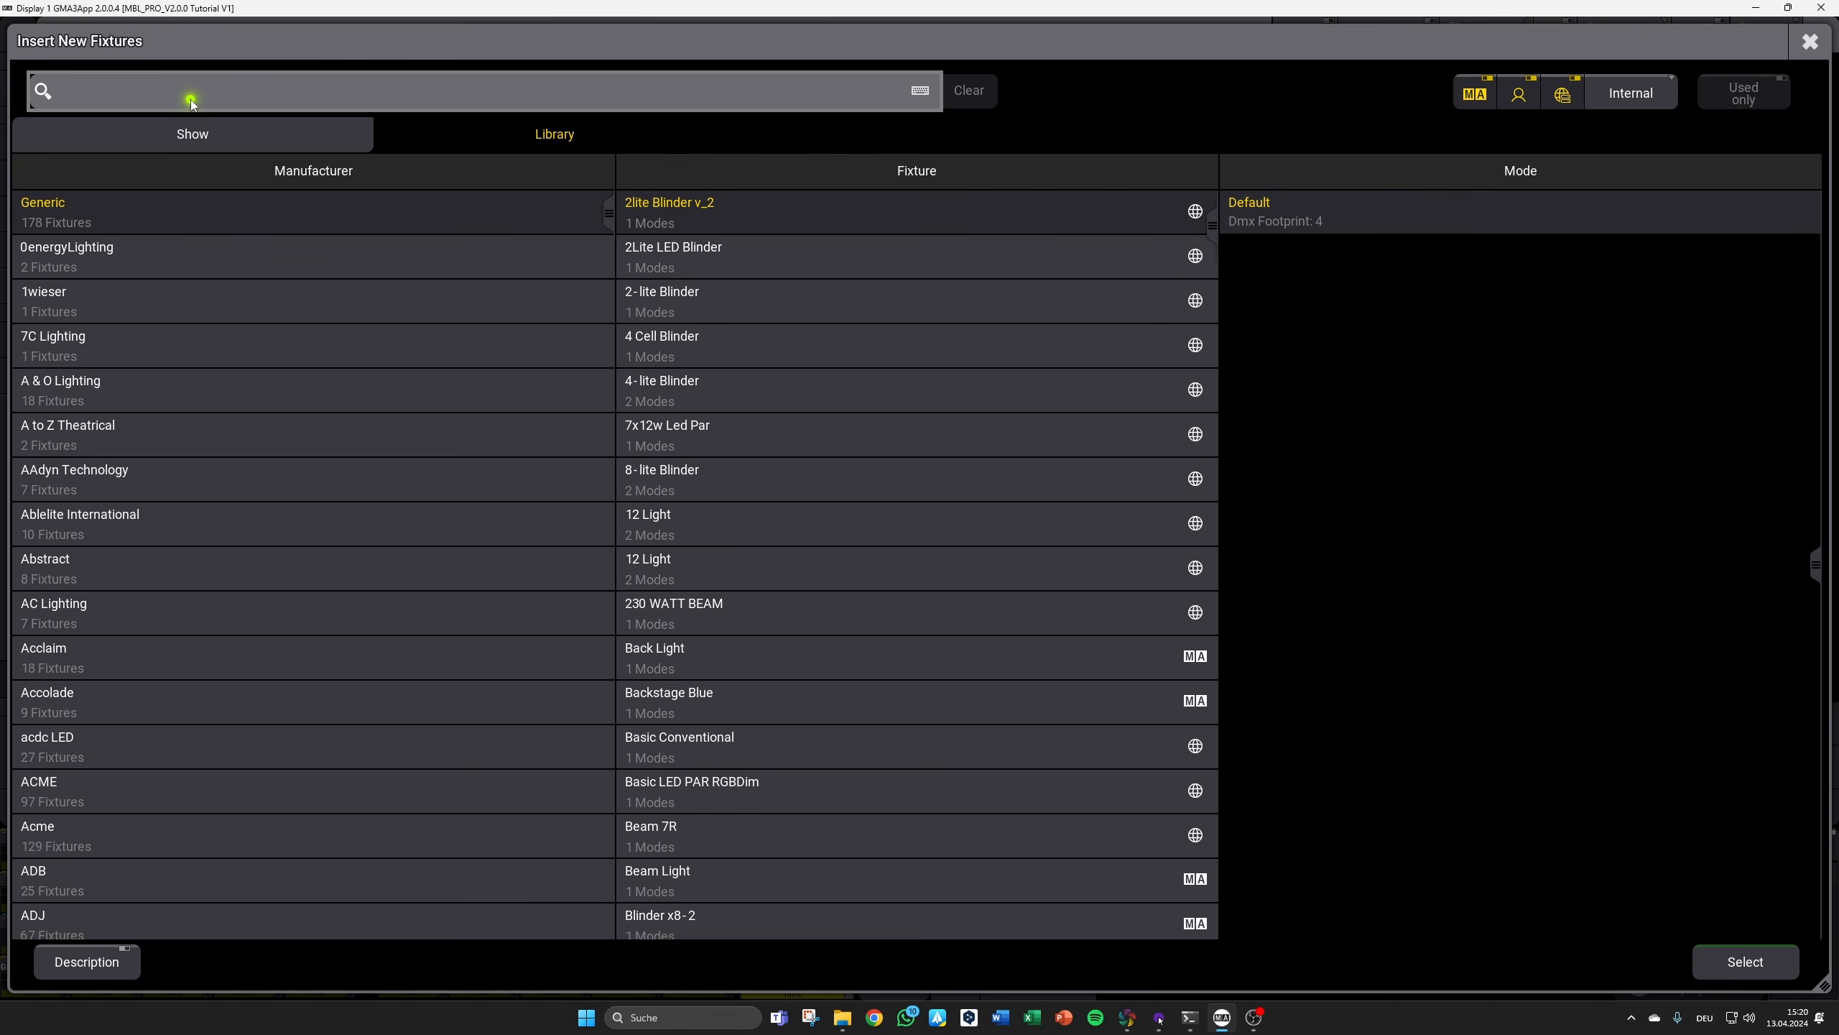
type("p9")
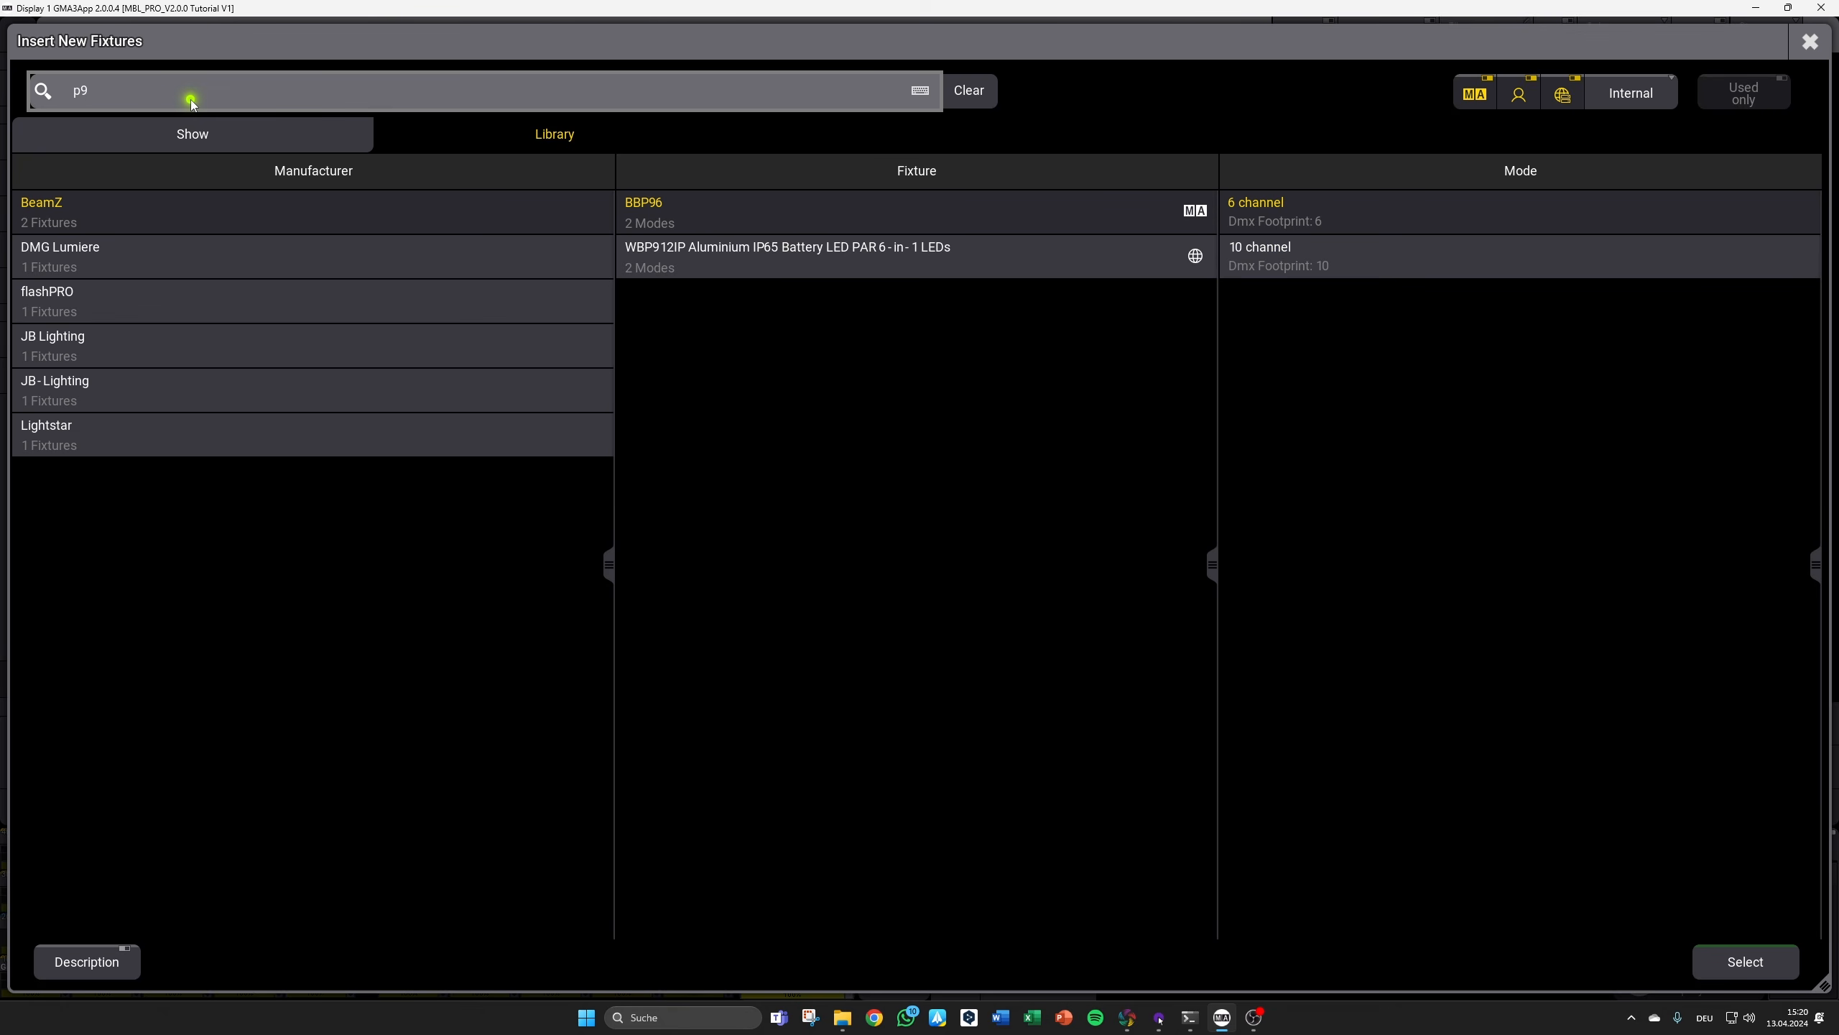
left_click(276, 346)
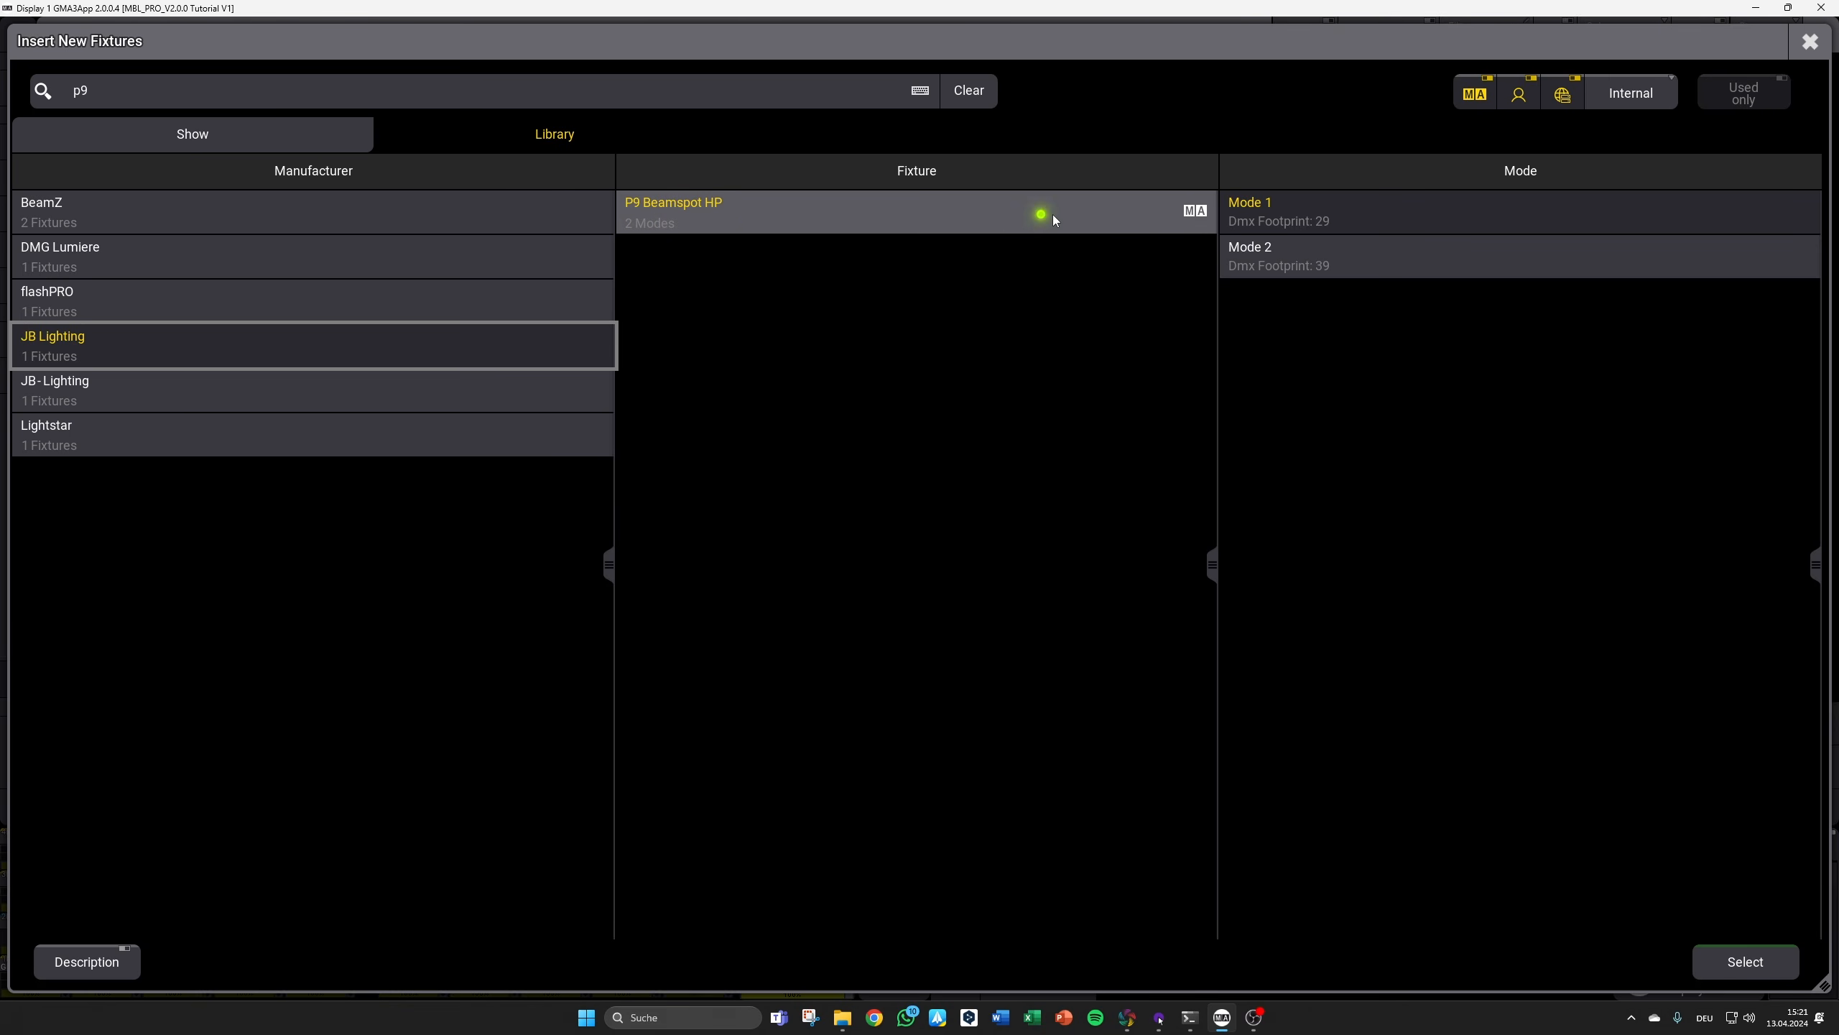
left_click(1314, 209)
left_click(1743, 962)
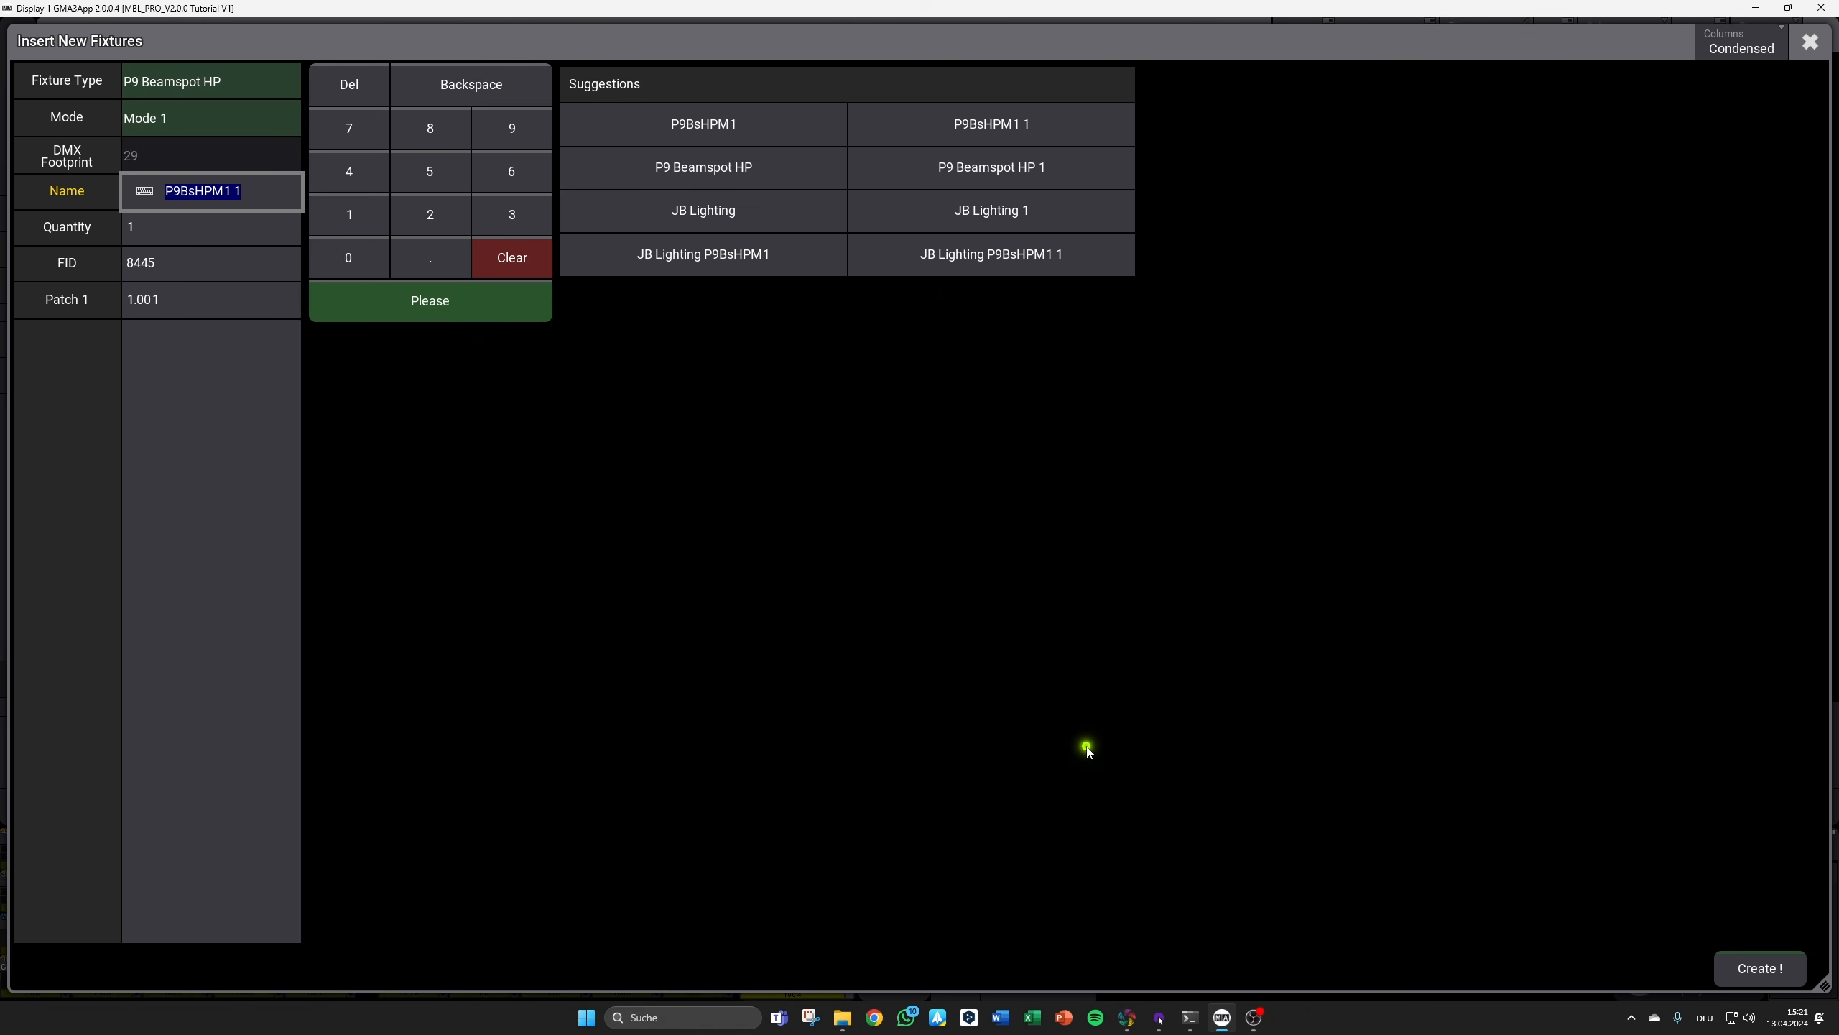
Step: Create 16 of these fixtures named Hybrid, starting at FID 1000 and DMX address 1.001
type("Hybrid")
key("ctrl+a")
left_click(199, 231)
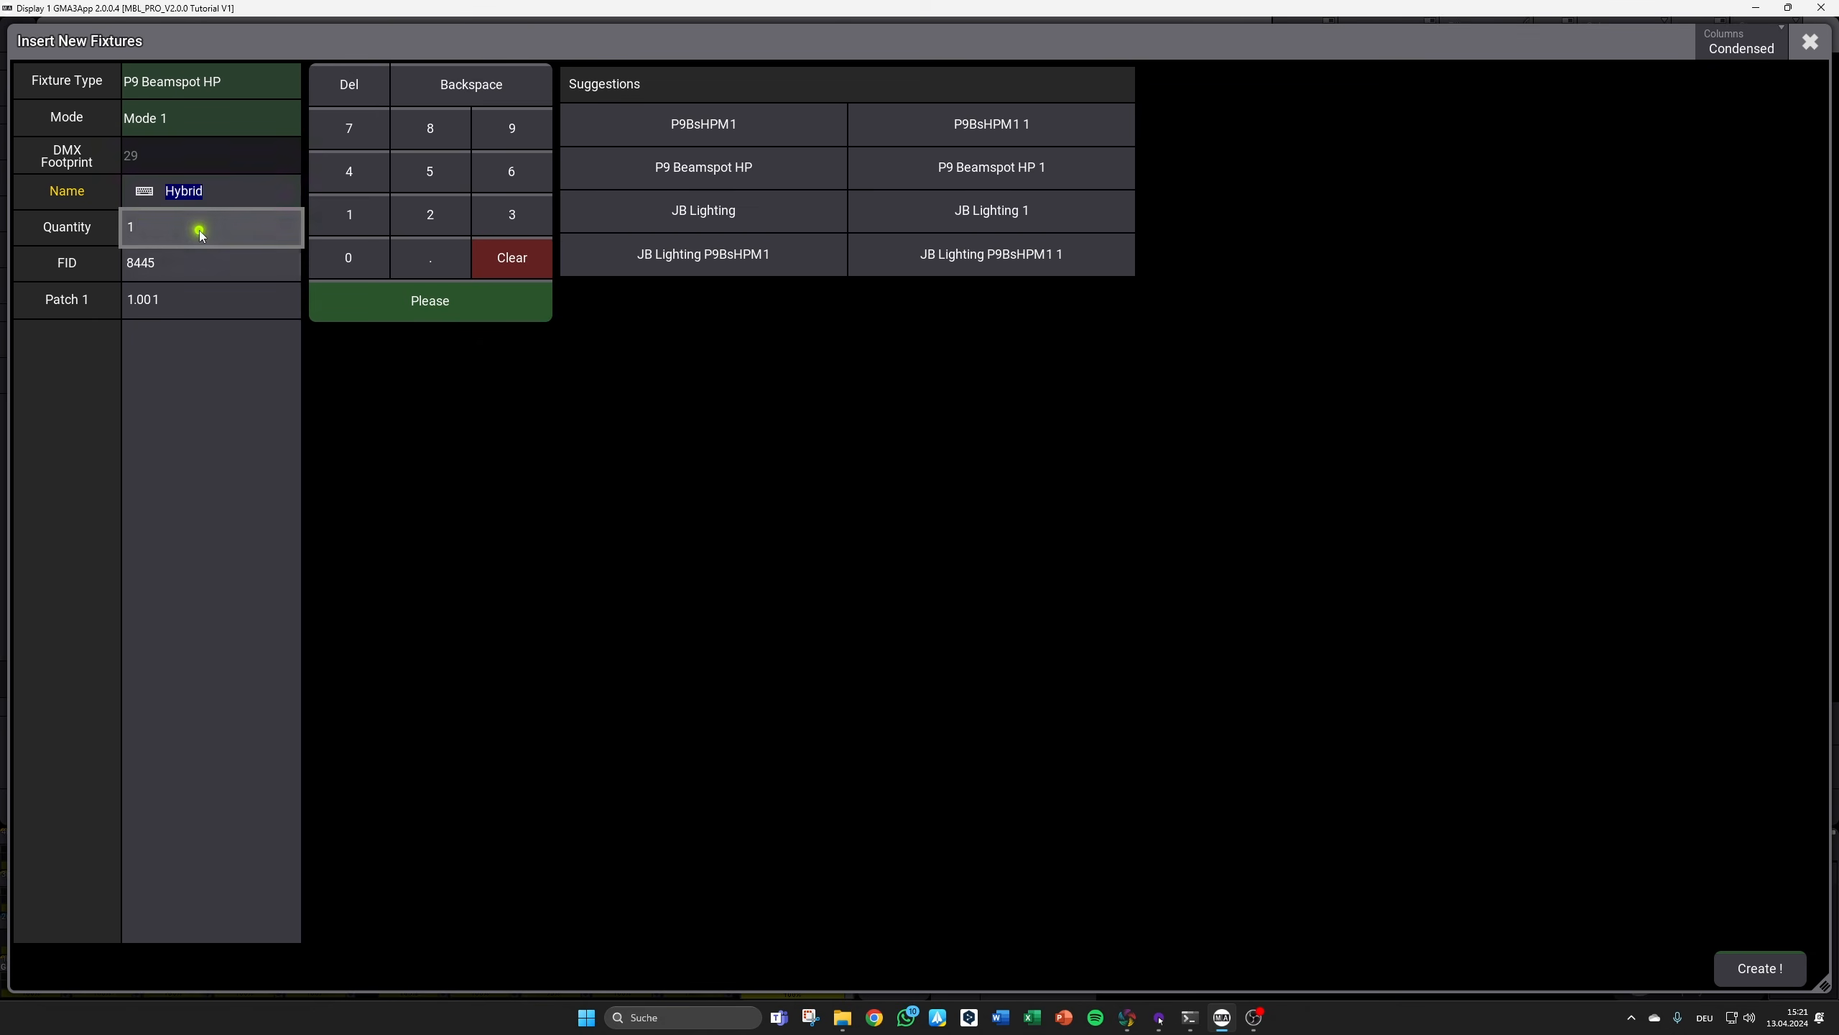
type("16")
left_click(215, 270)
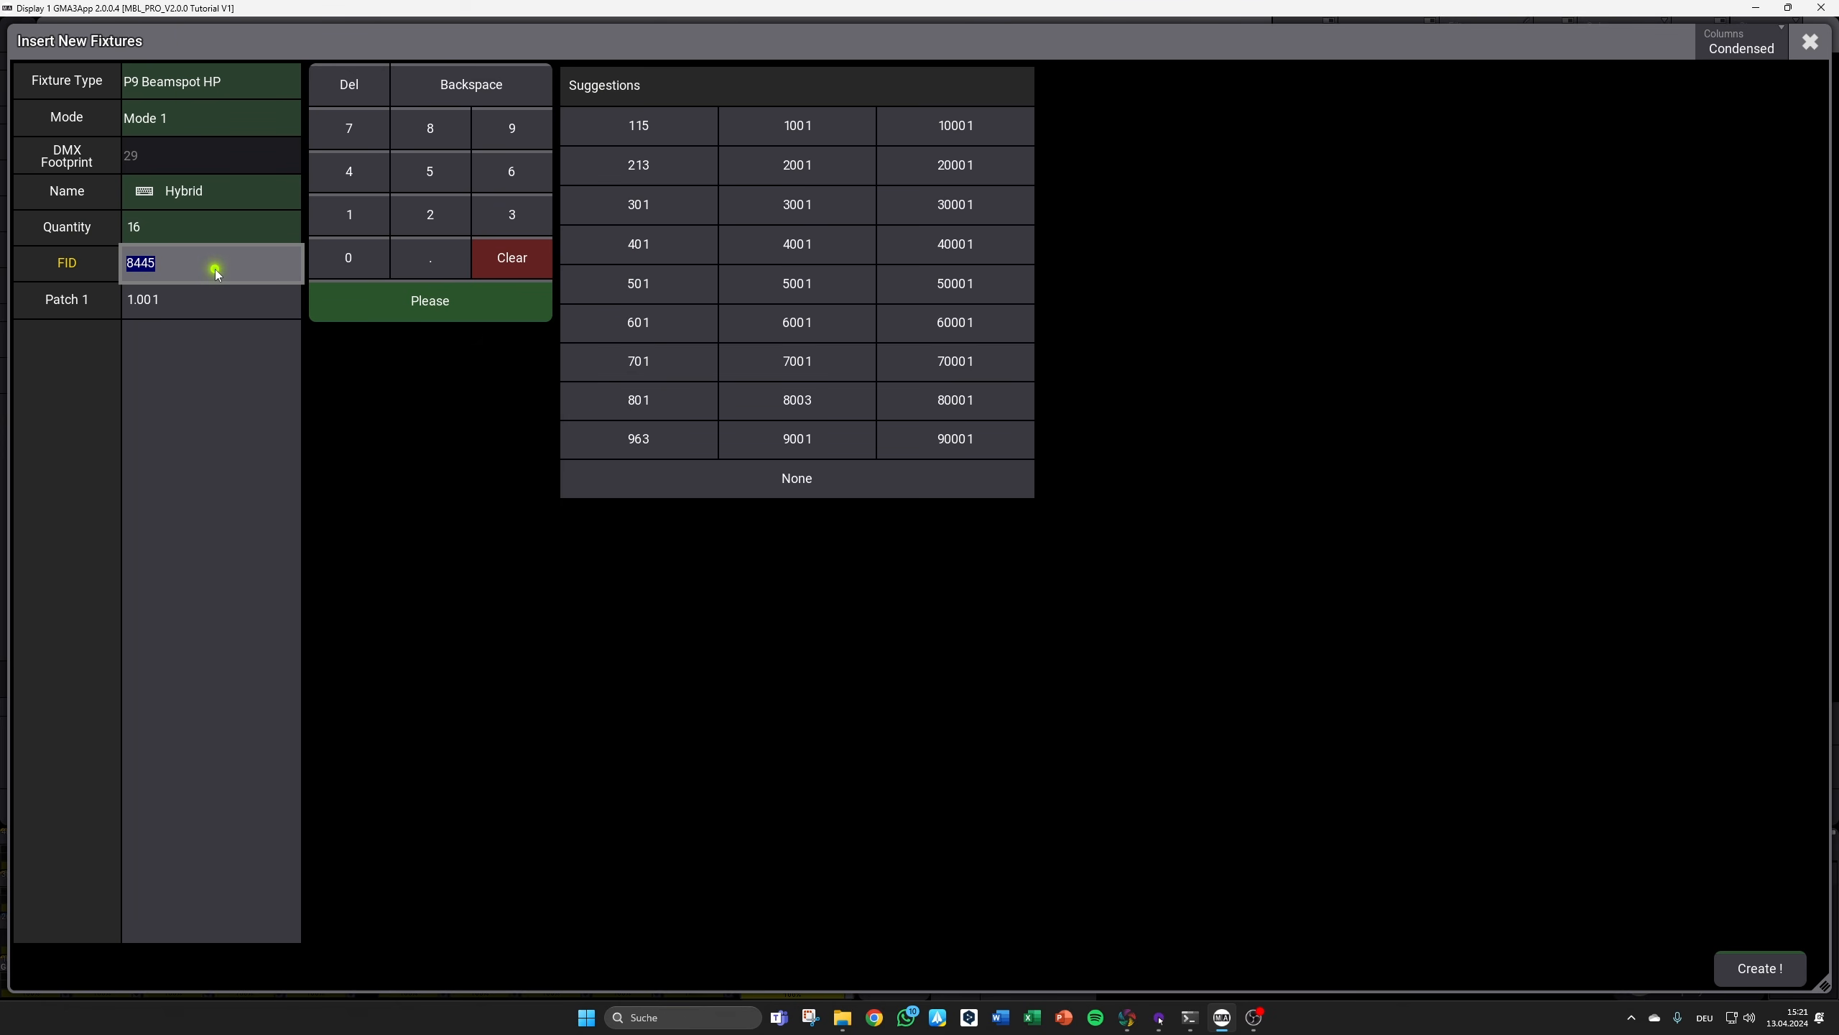
type("1000")
left_click(214, 297)
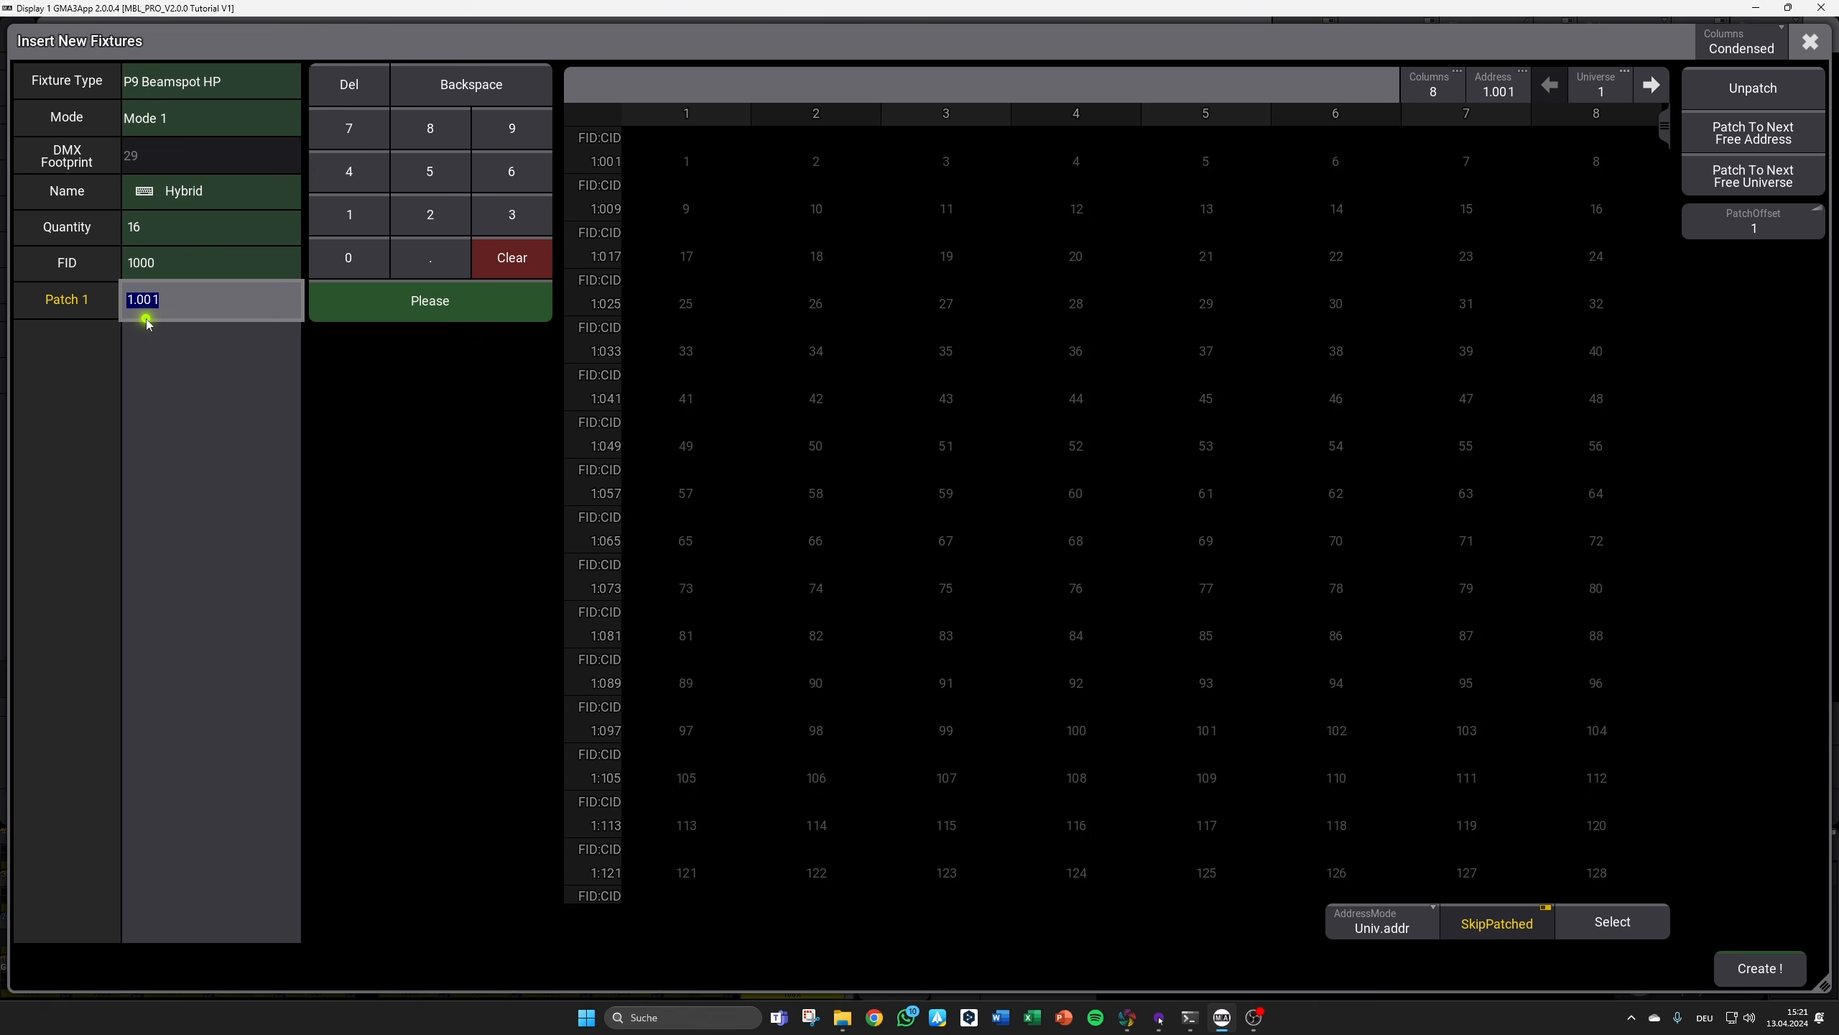
left_click(405, 317)
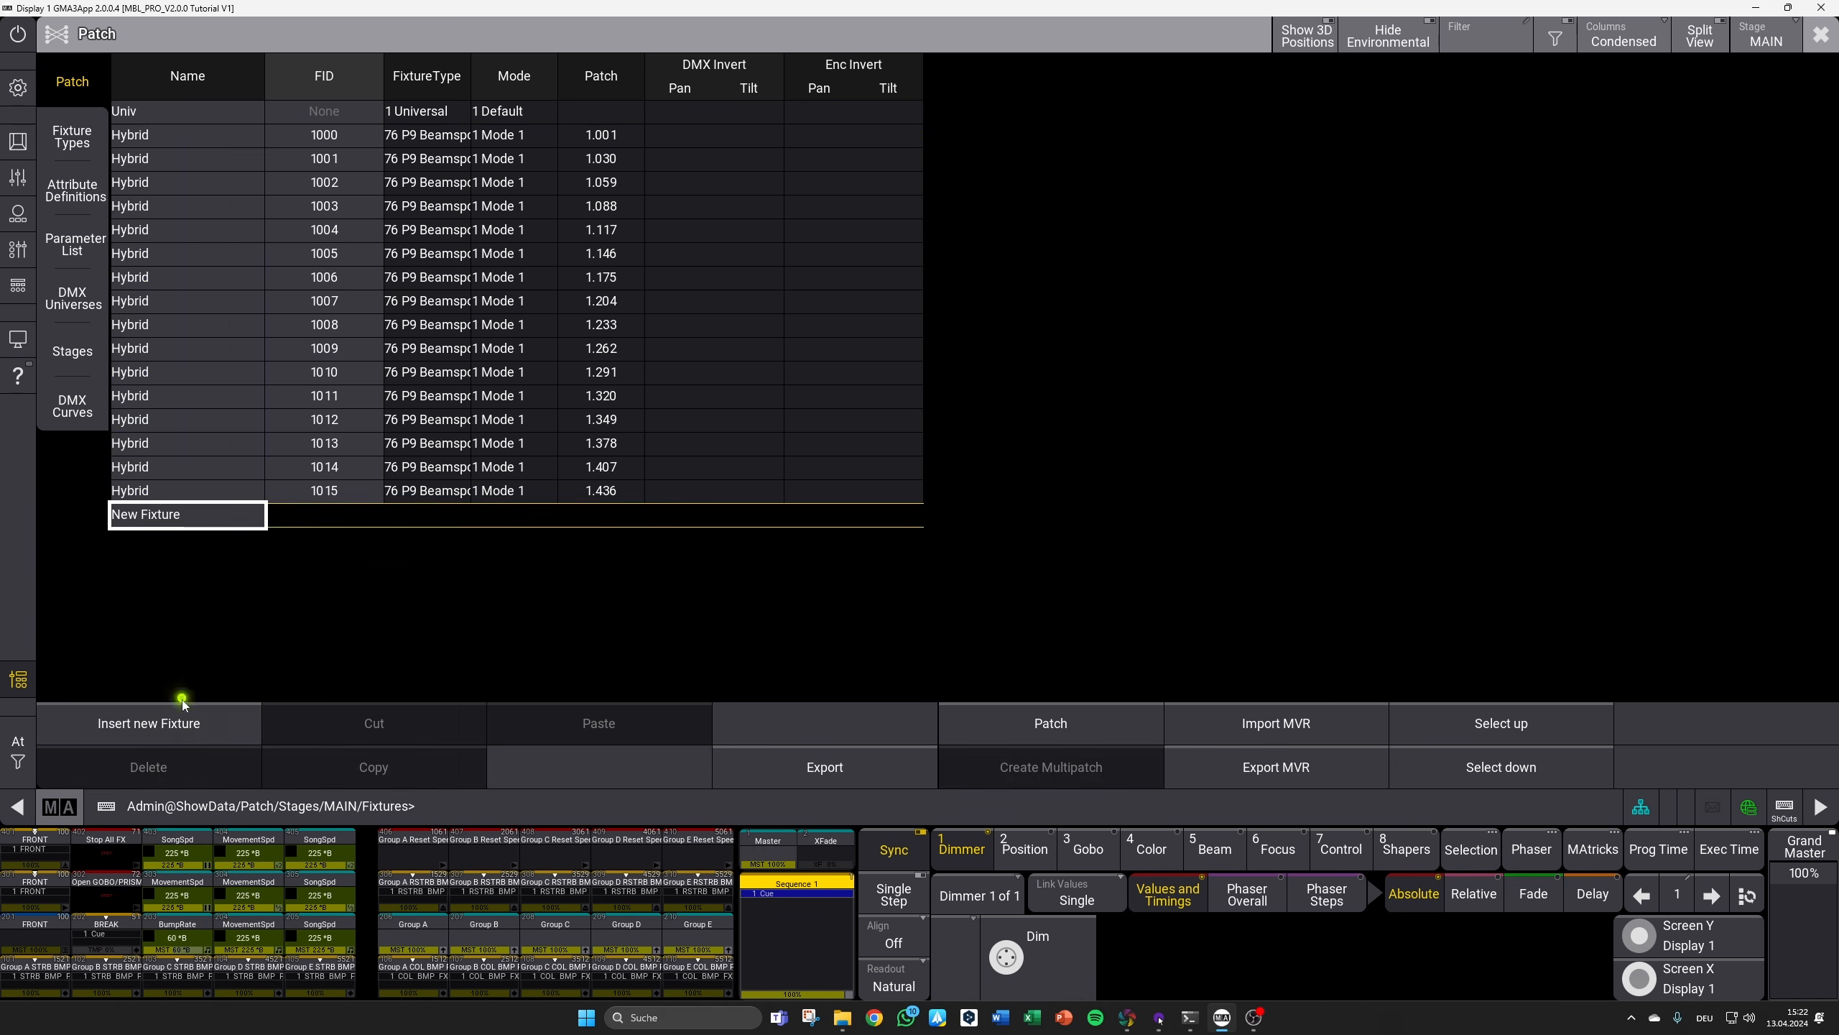
Step: Add 16 Astera Titan Tube fixtures in mode 81: RGBS RGBS - 8 Pixels - Strobe Multiple, starting at FID 2000 and address 4.001
left_click(149, 722)
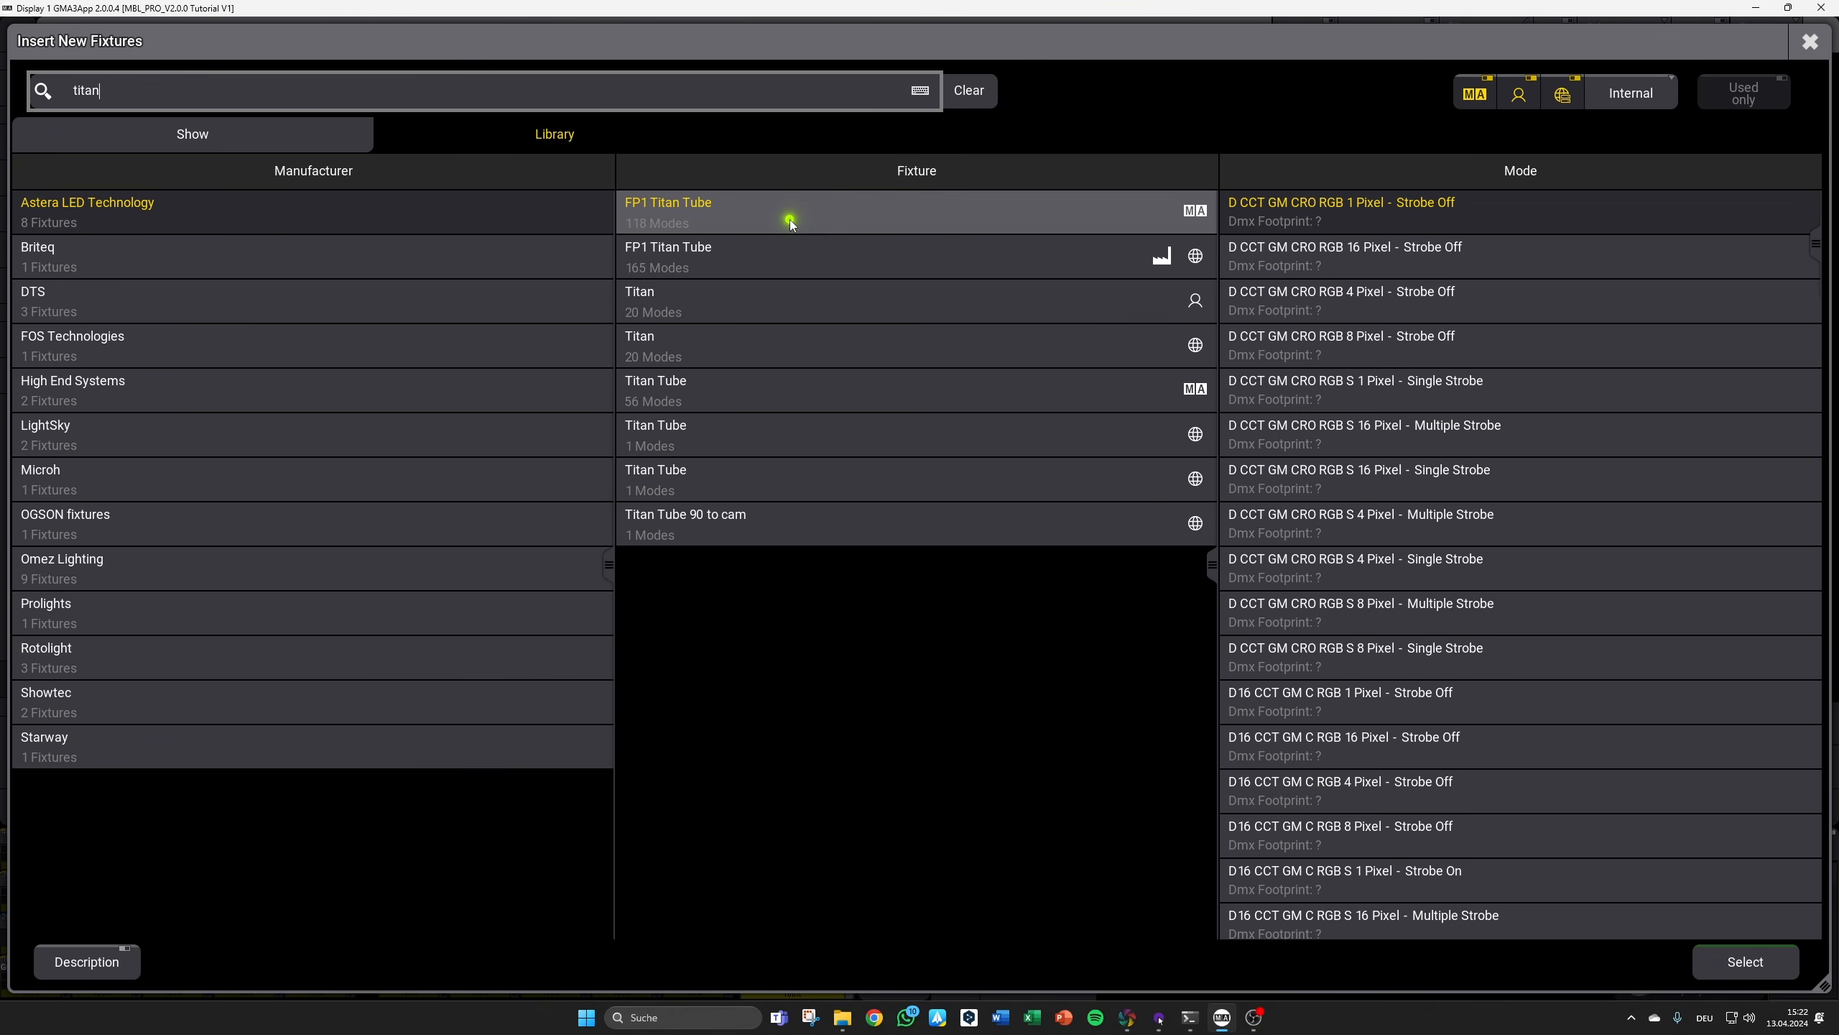
left_click(978, 390)
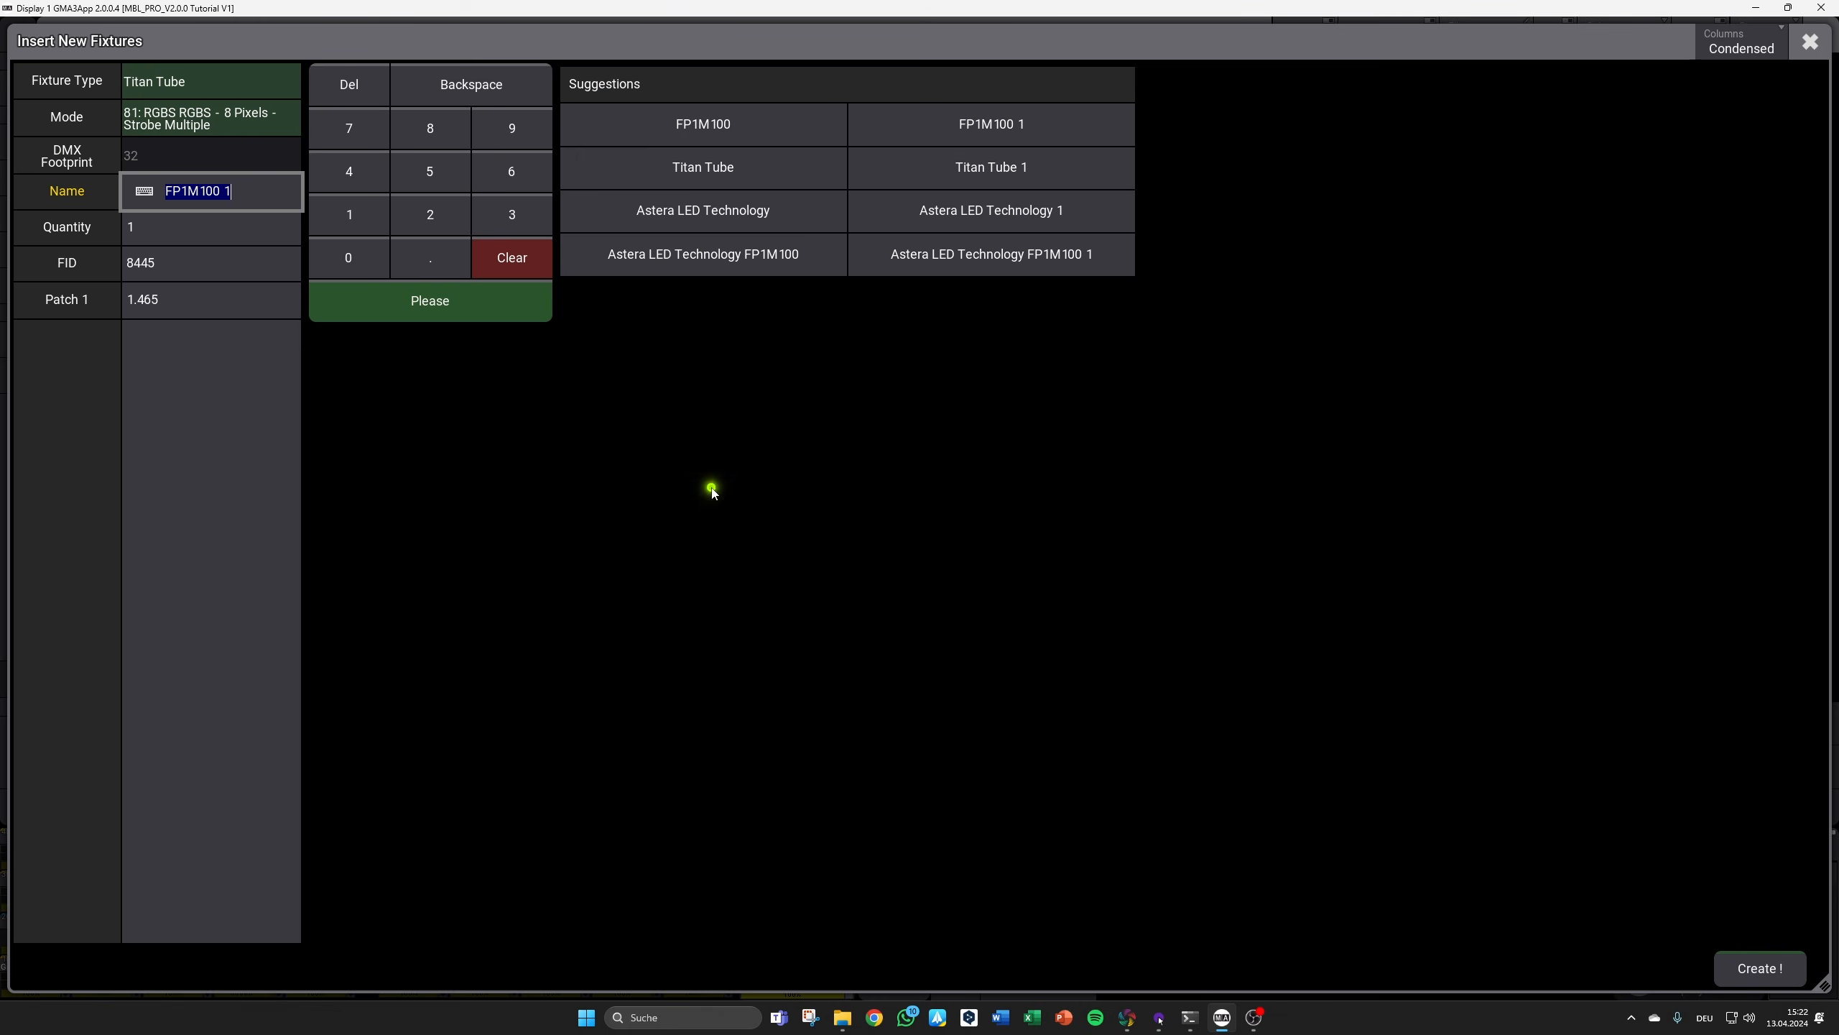
left_click(217, 209)
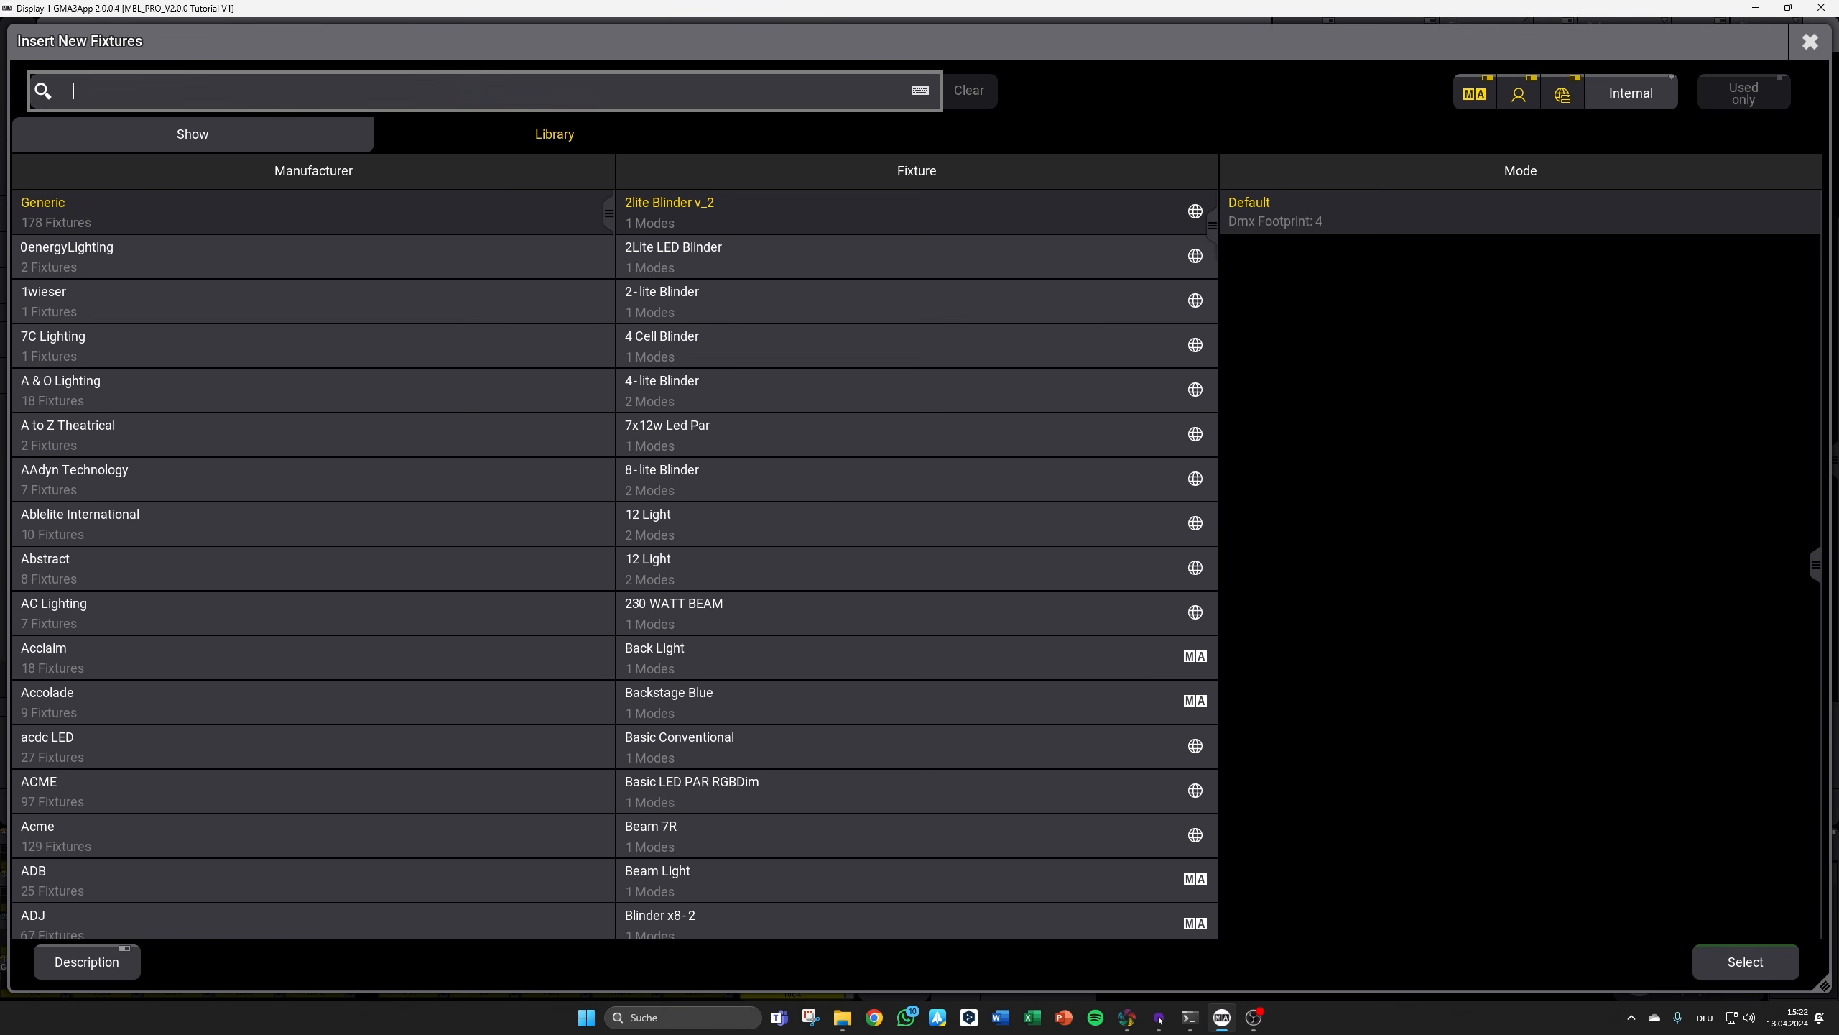
Step: Add 16 GLP Impression X4 Bar 20 fixtures in Single Pixel High Resolution mode, named X4 Bar, starting at FID 3000 and address 16.001
type("x4")
left_click(311, 782)
left_click(929, 700)
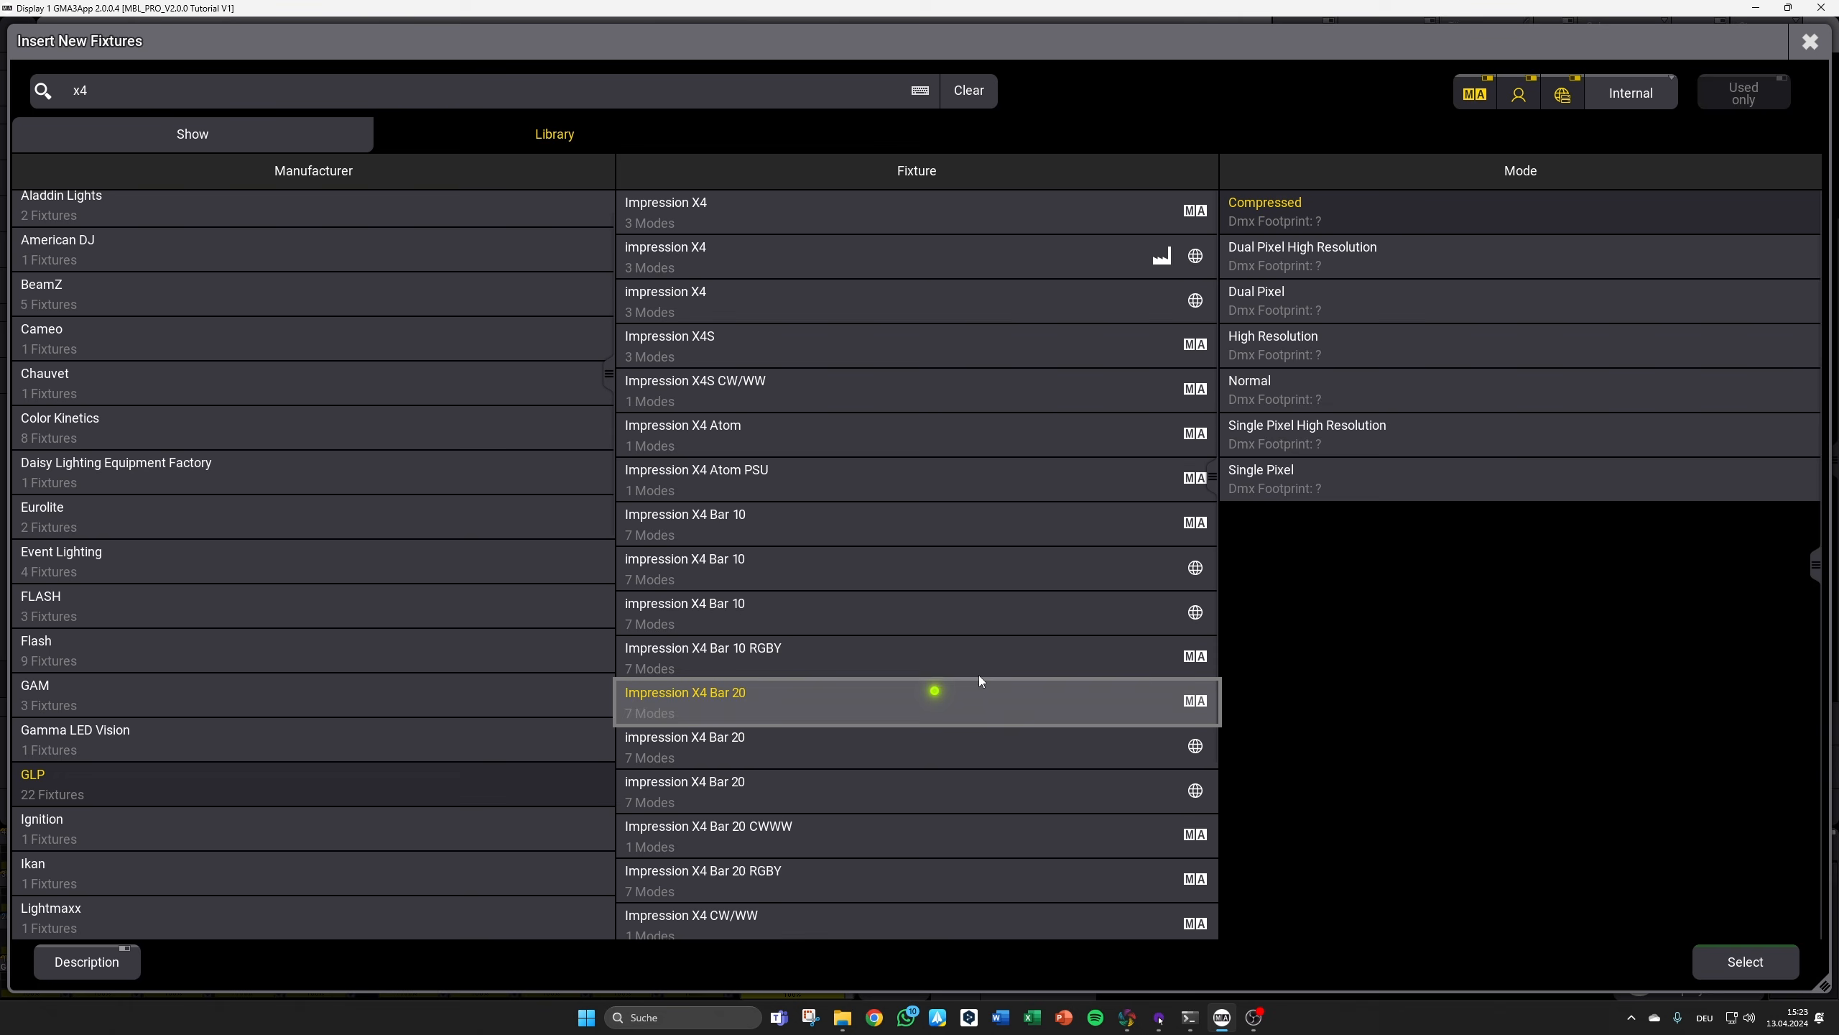
double_click(1428, 434)
type("X4 Batt")
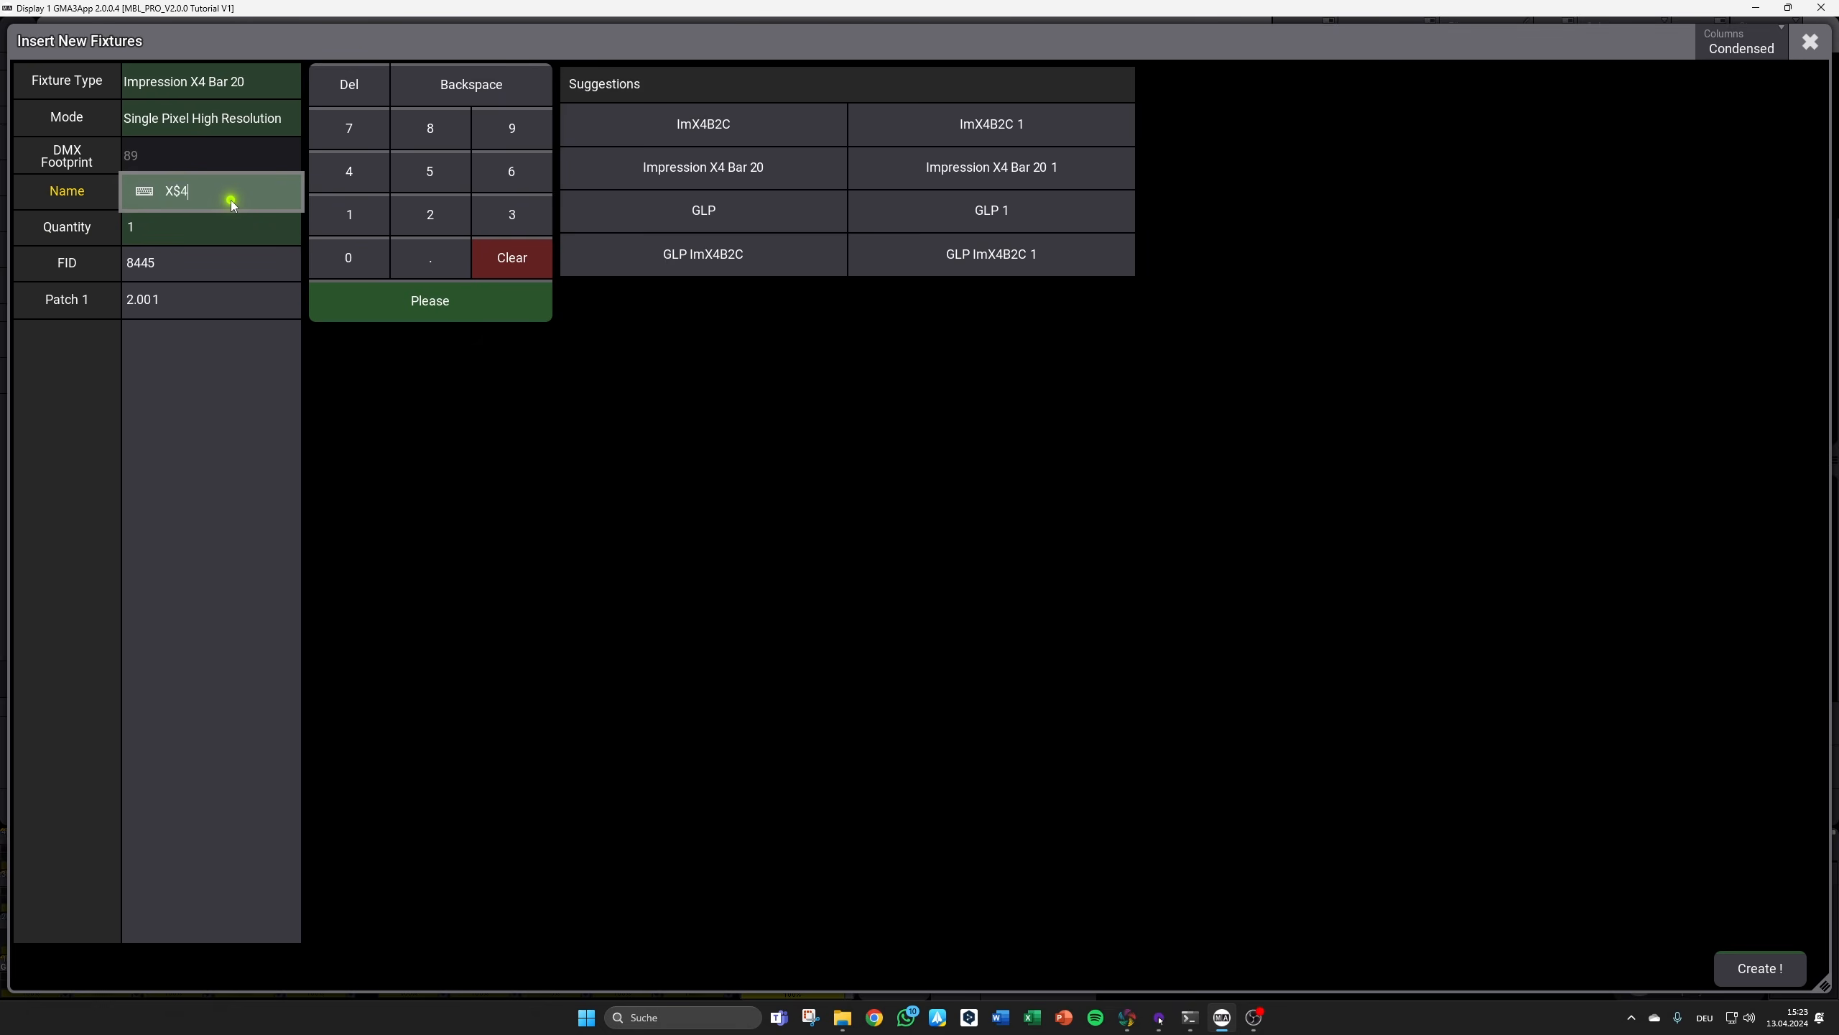
left_click(195, 227)
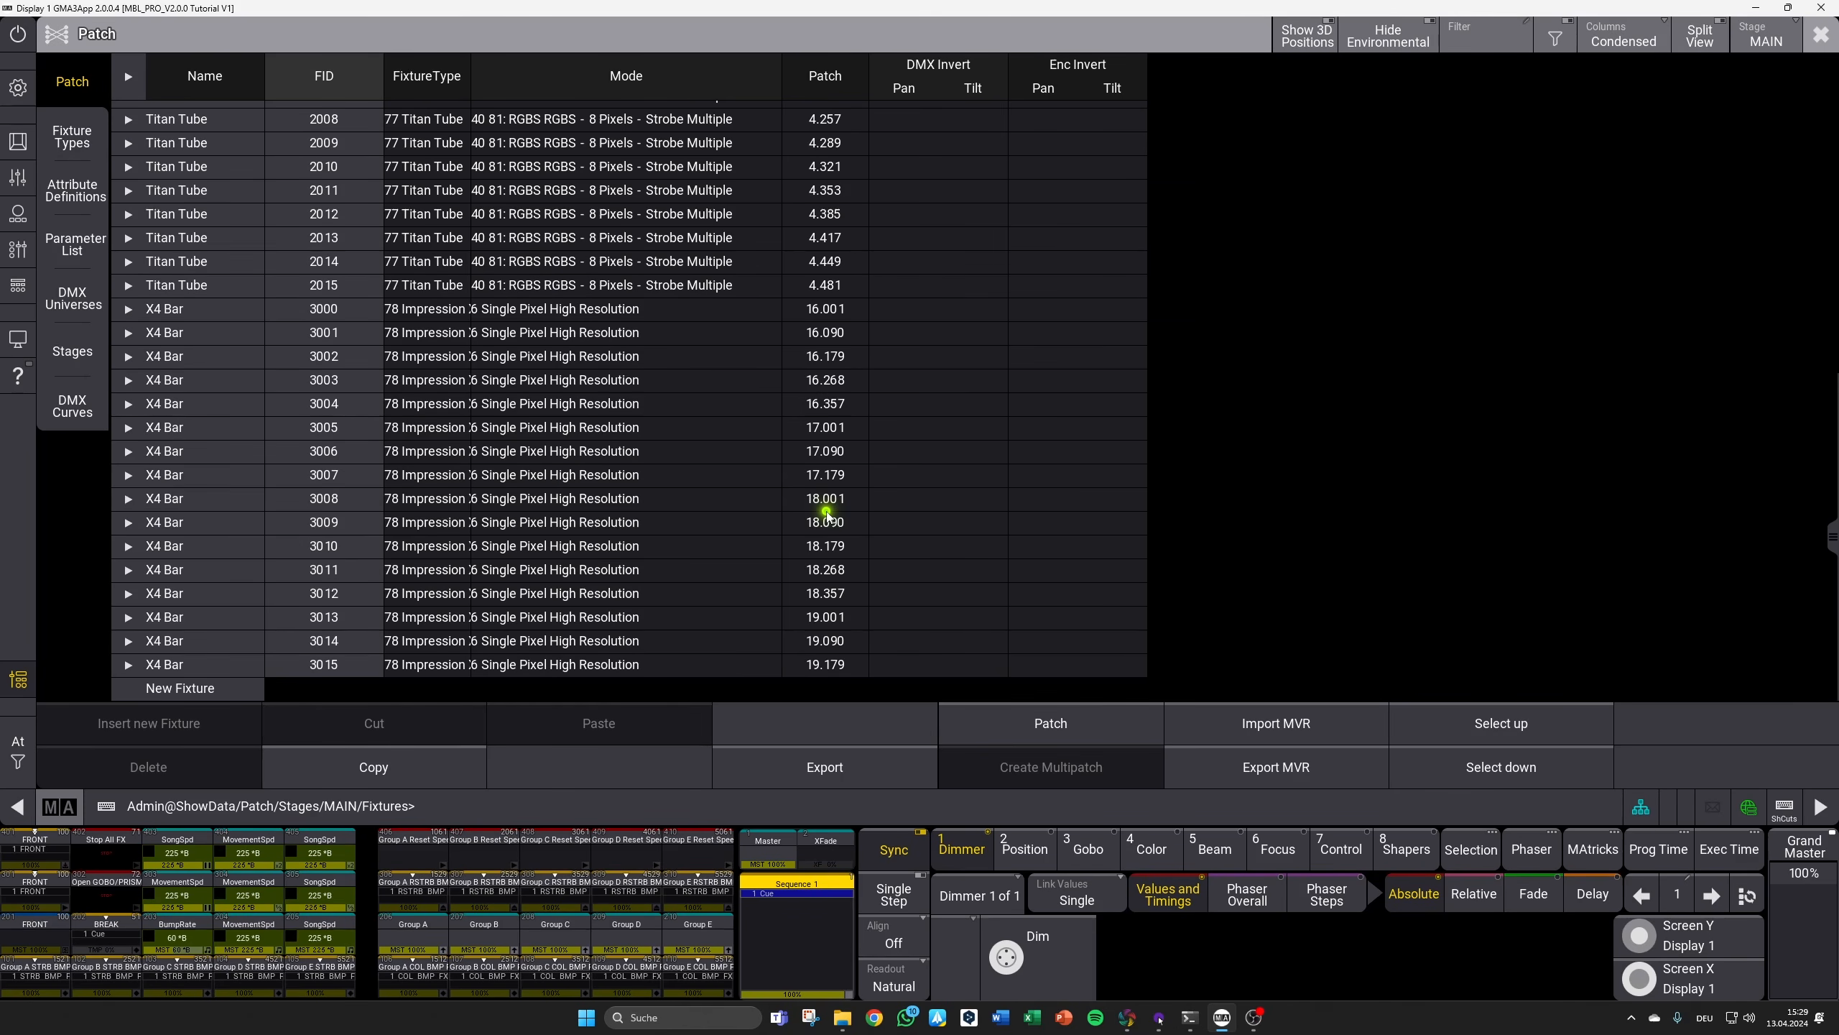
Step: Renumber the first eight Hybrid fixtures with FIDs starting at 1101
left_click_drag(1832, 541, 1831, 199)
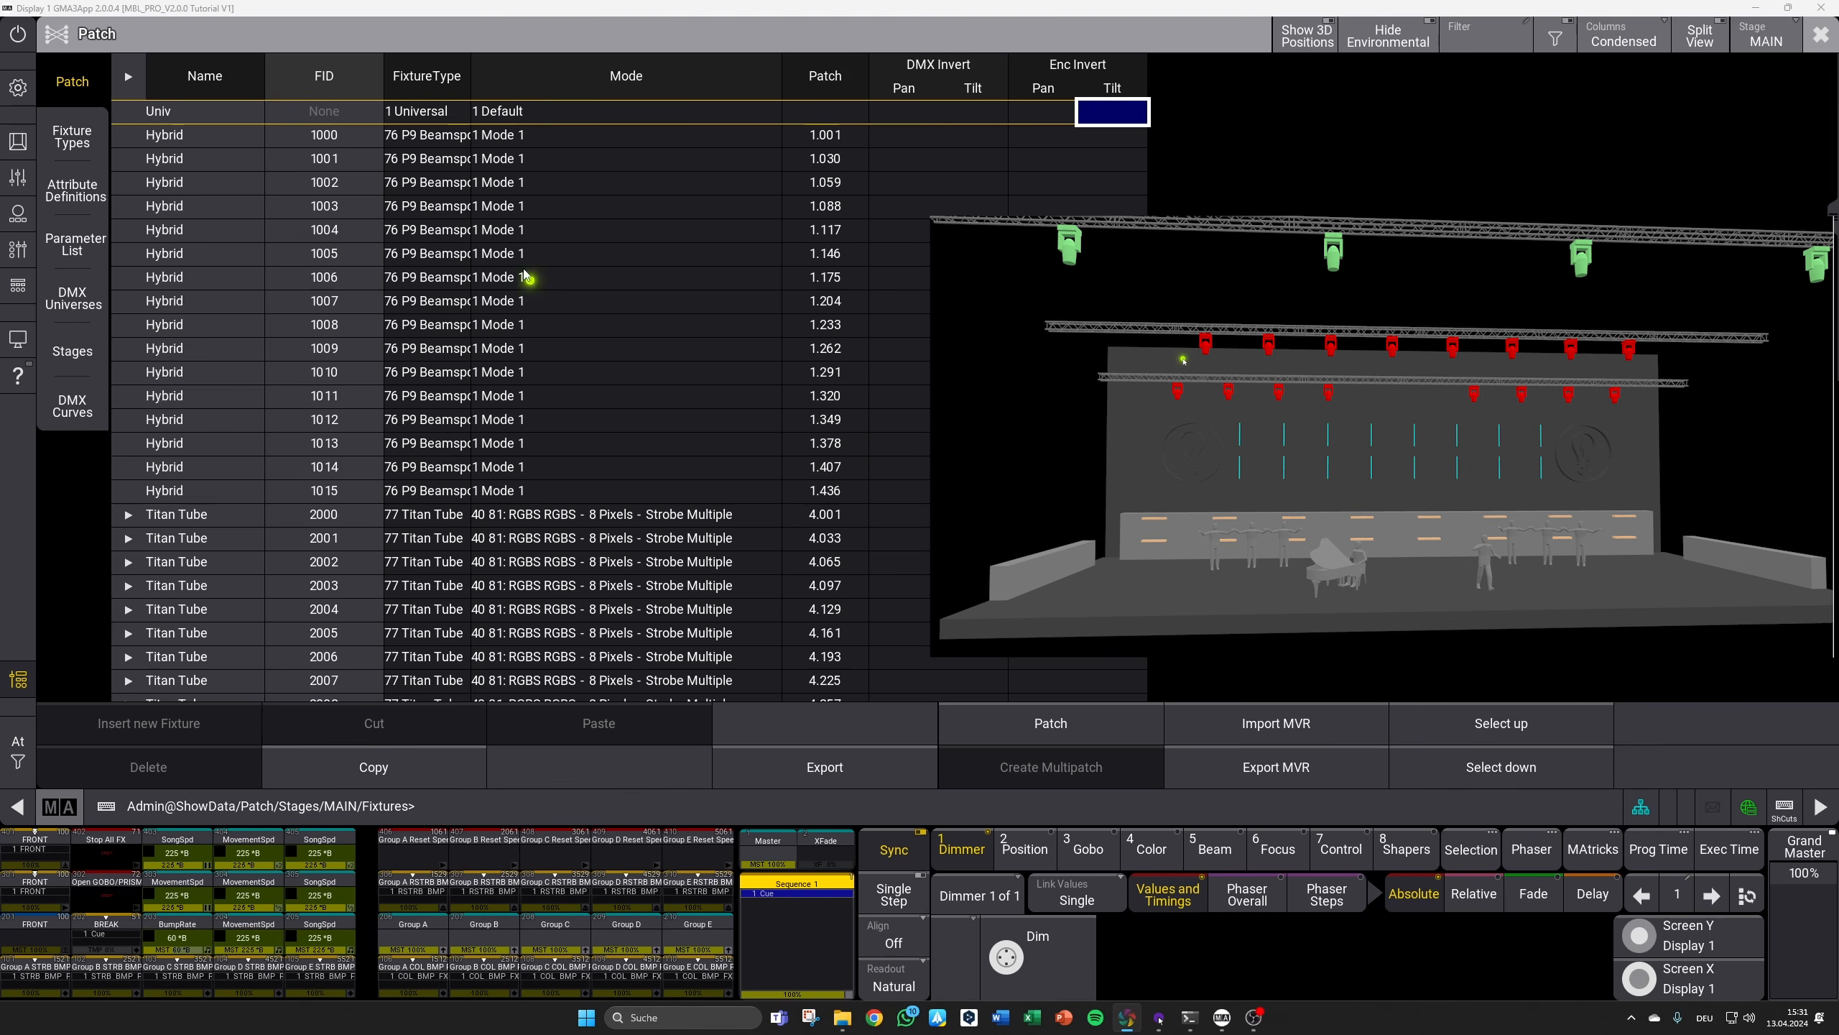
left_click(361, 137)
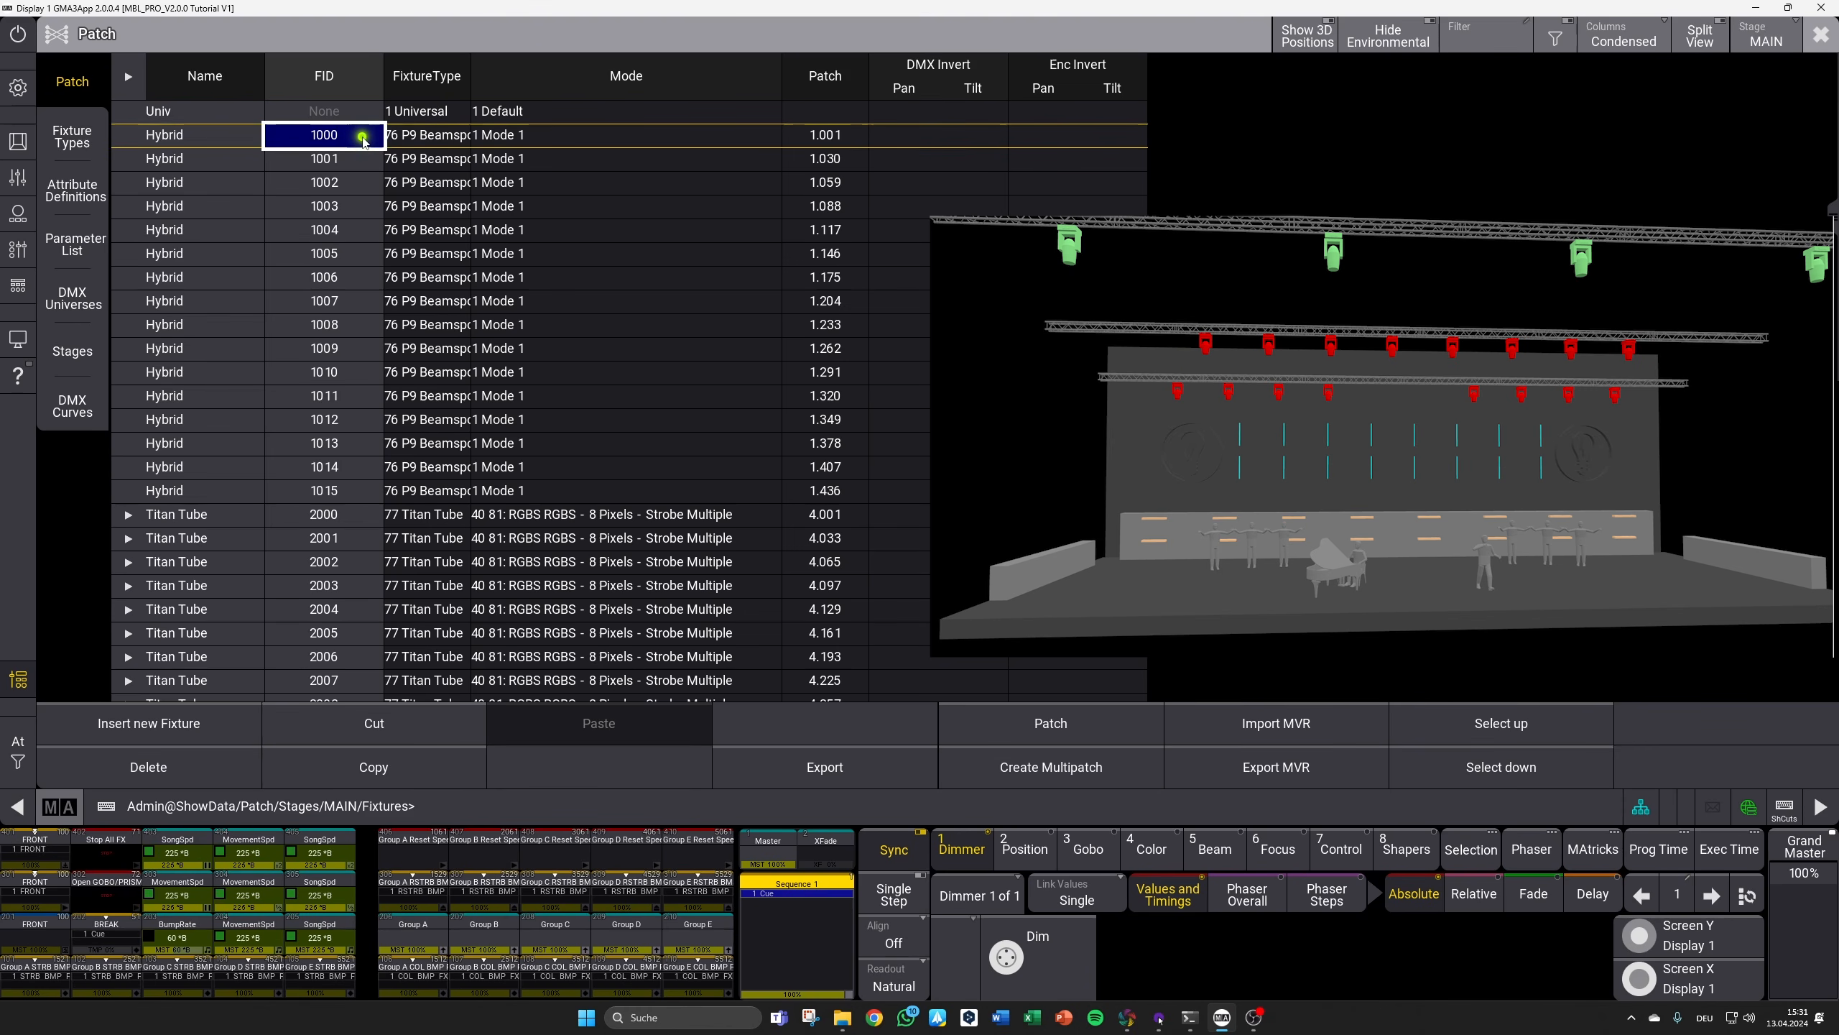
key("shift+Down")
key("shift+Down")
key("shift+Down")
key("shift+Down")
key("shift+Down")
key("shift+Down")
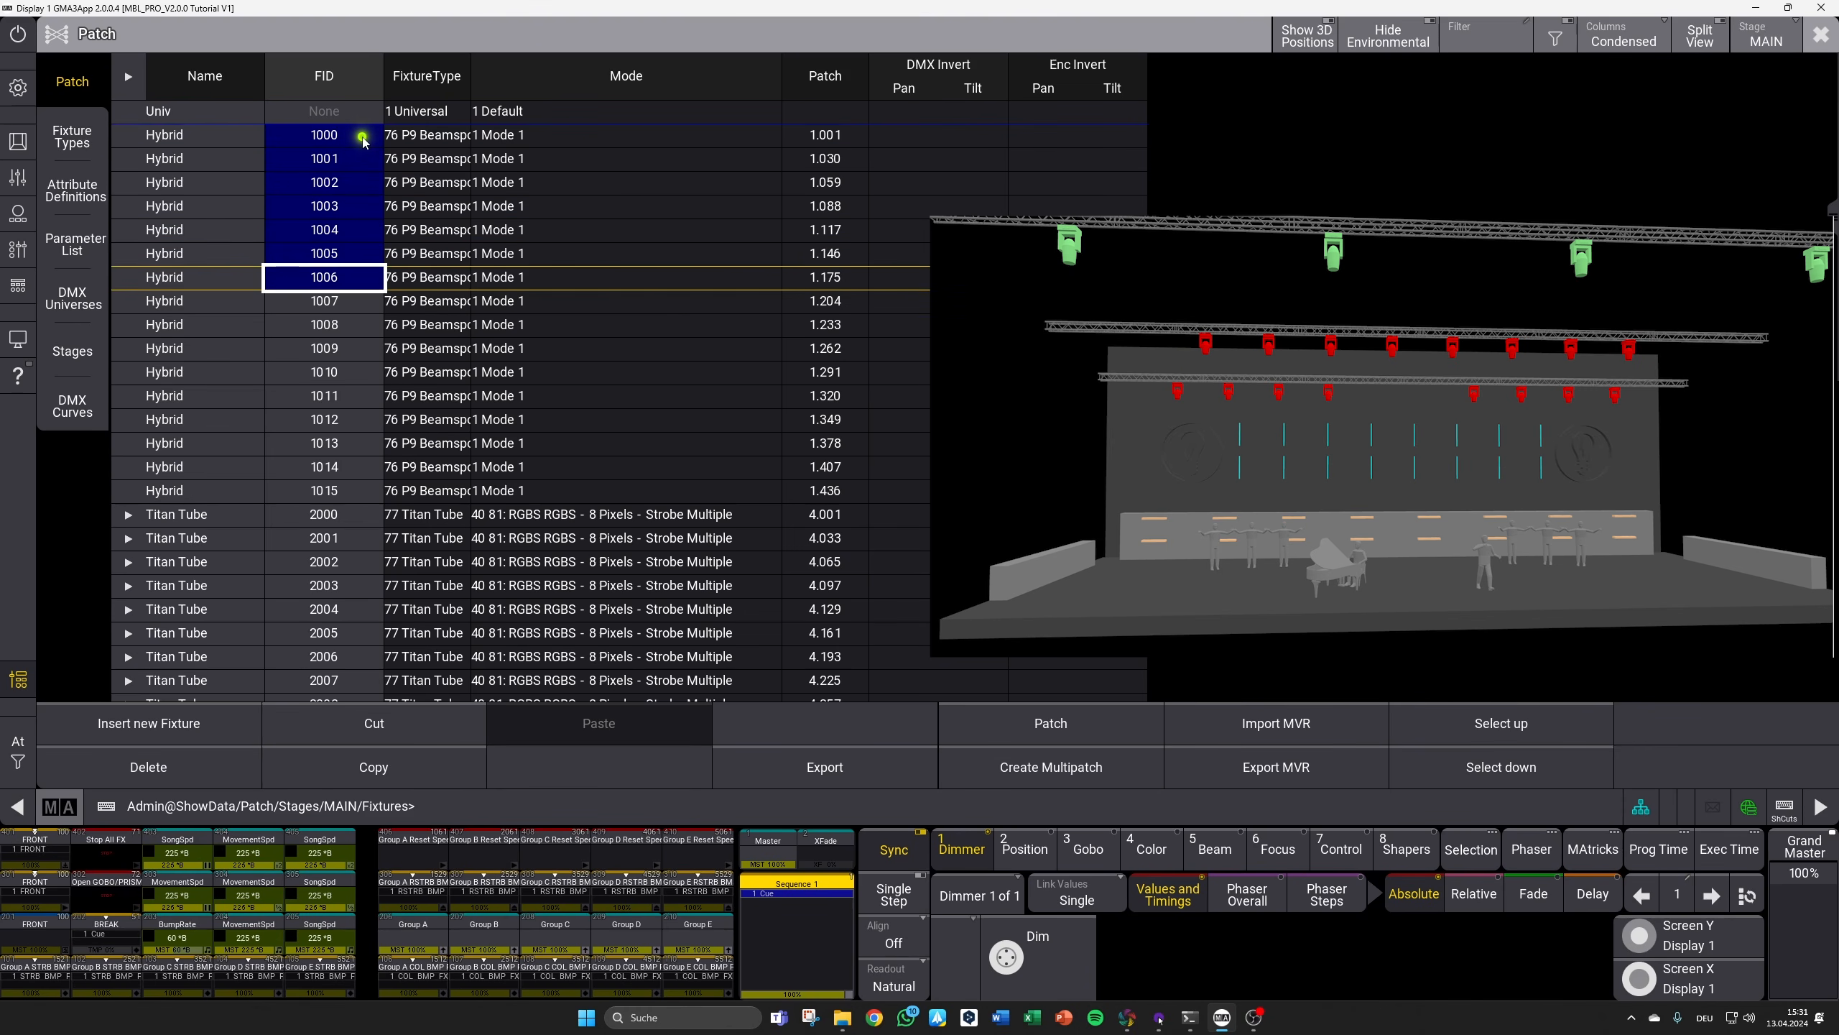
key("shift+Down")
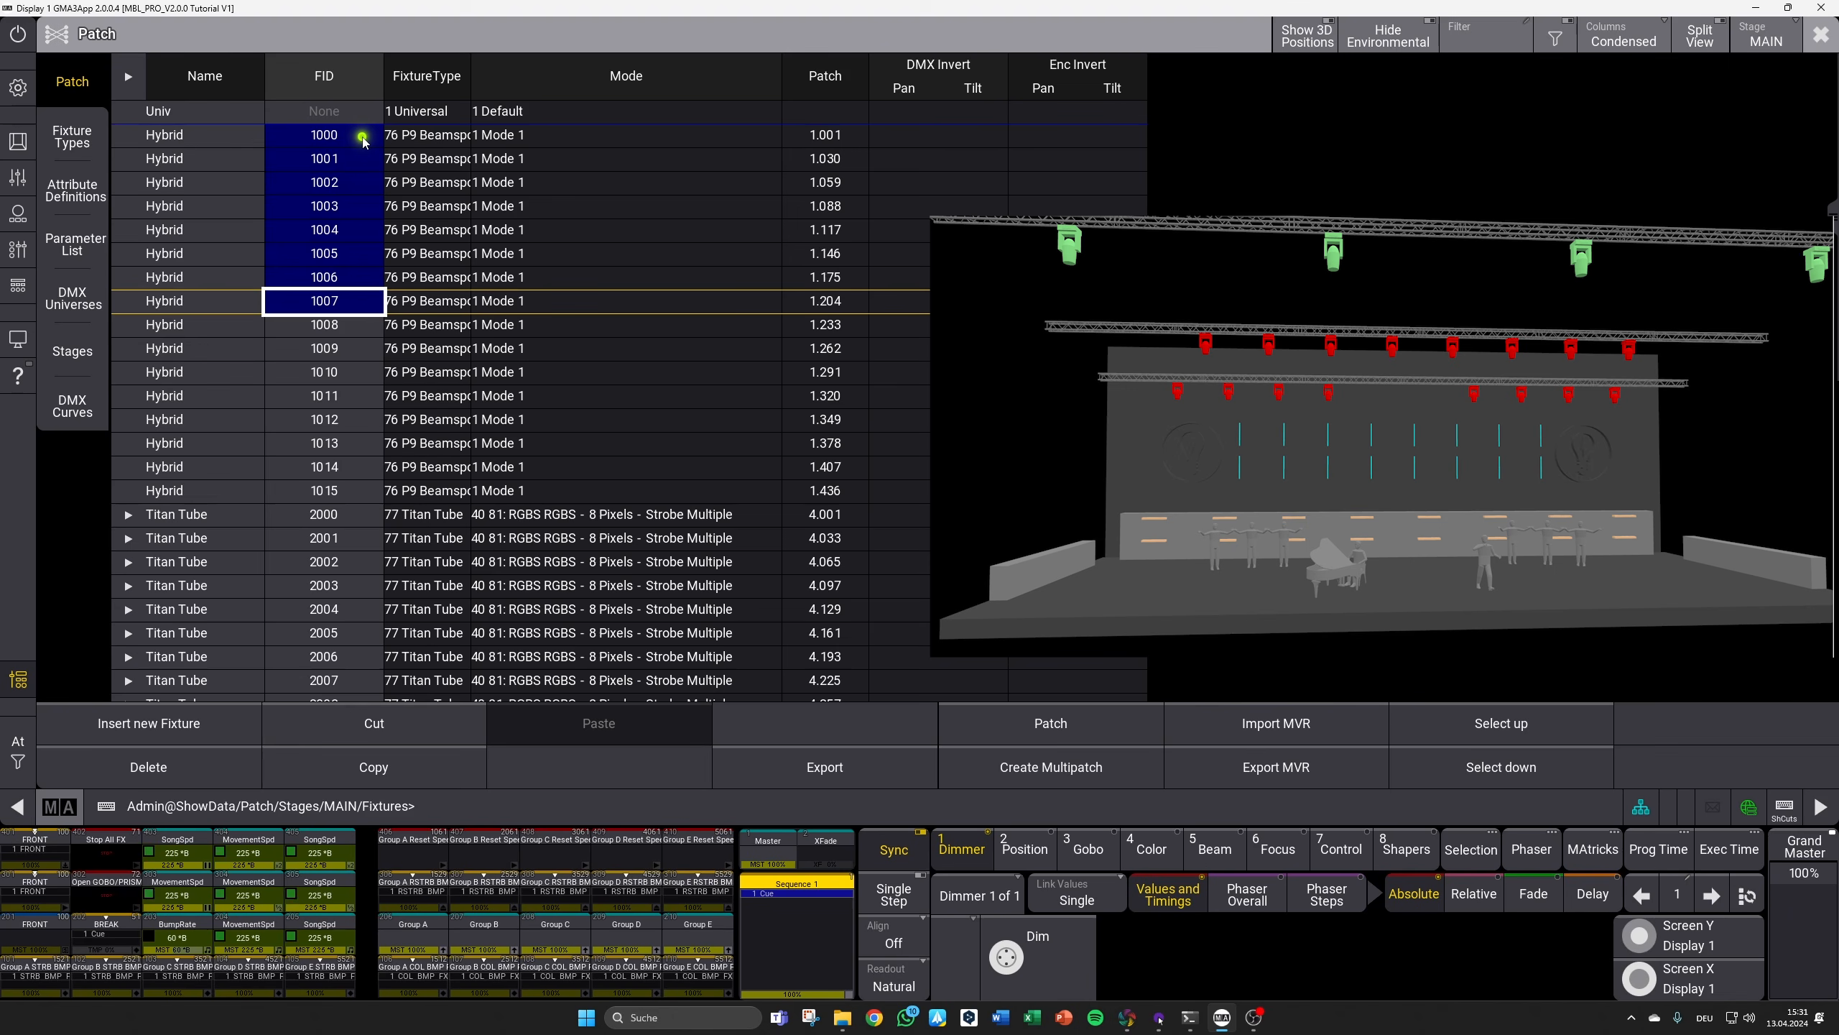
key("Return")
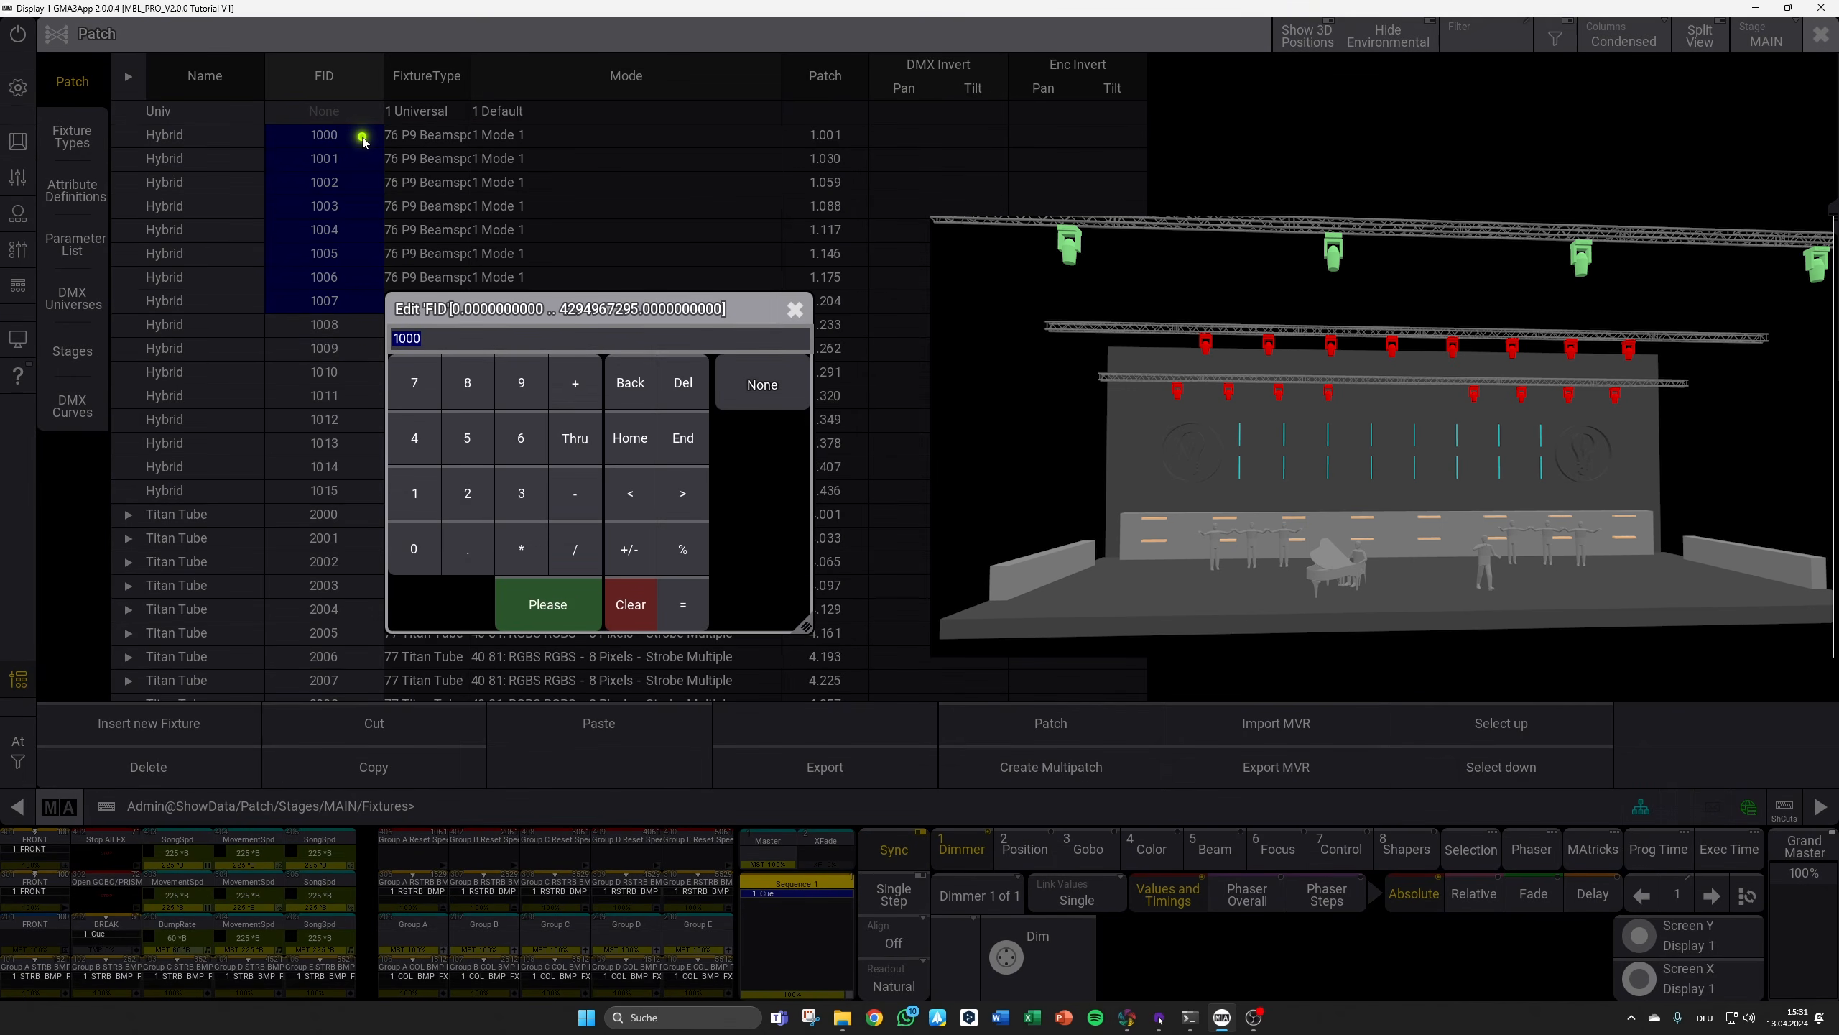
type("1101")
key("Return")
Step: Renumber the remaining eight Hybrid fixtures with FIDs starting at 1201
key("Down")
key("shift+Down")
key("shift+Down")
key("shift+Down")
key("shift+Down")
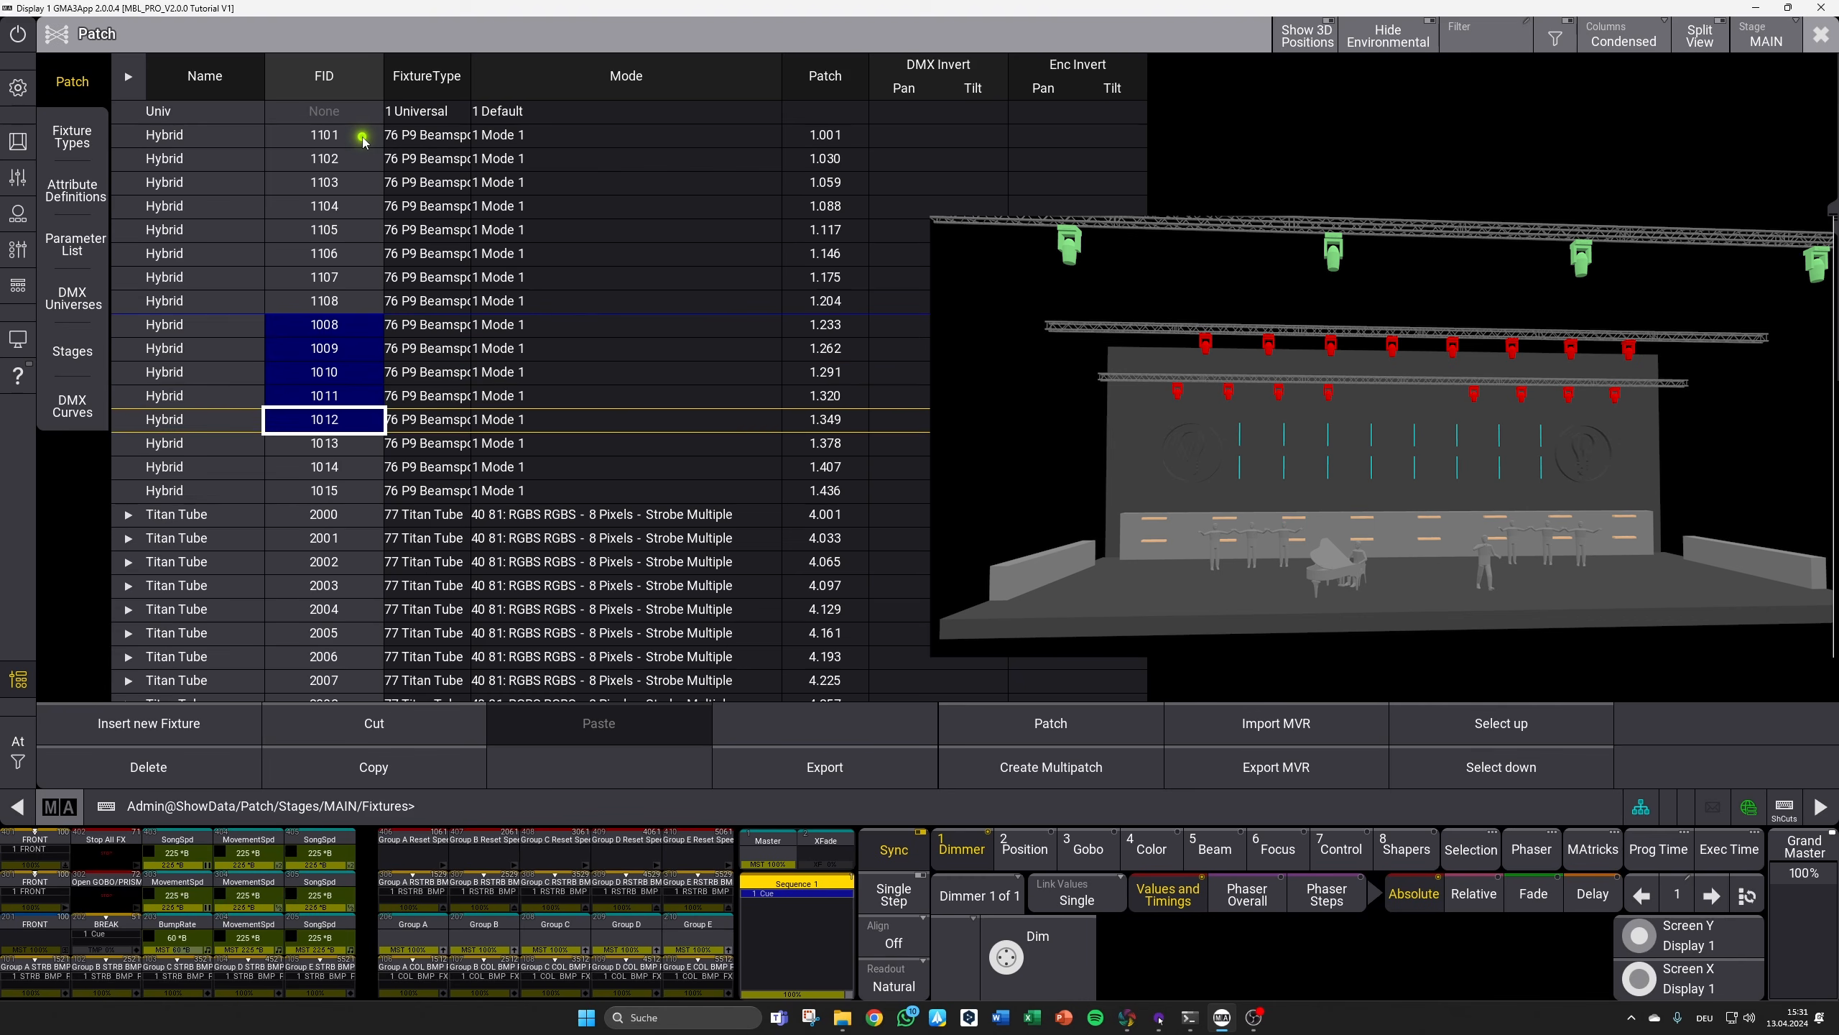
key("shift+Down")
key("shift+Down")
key("shift+Down")
key("Return")
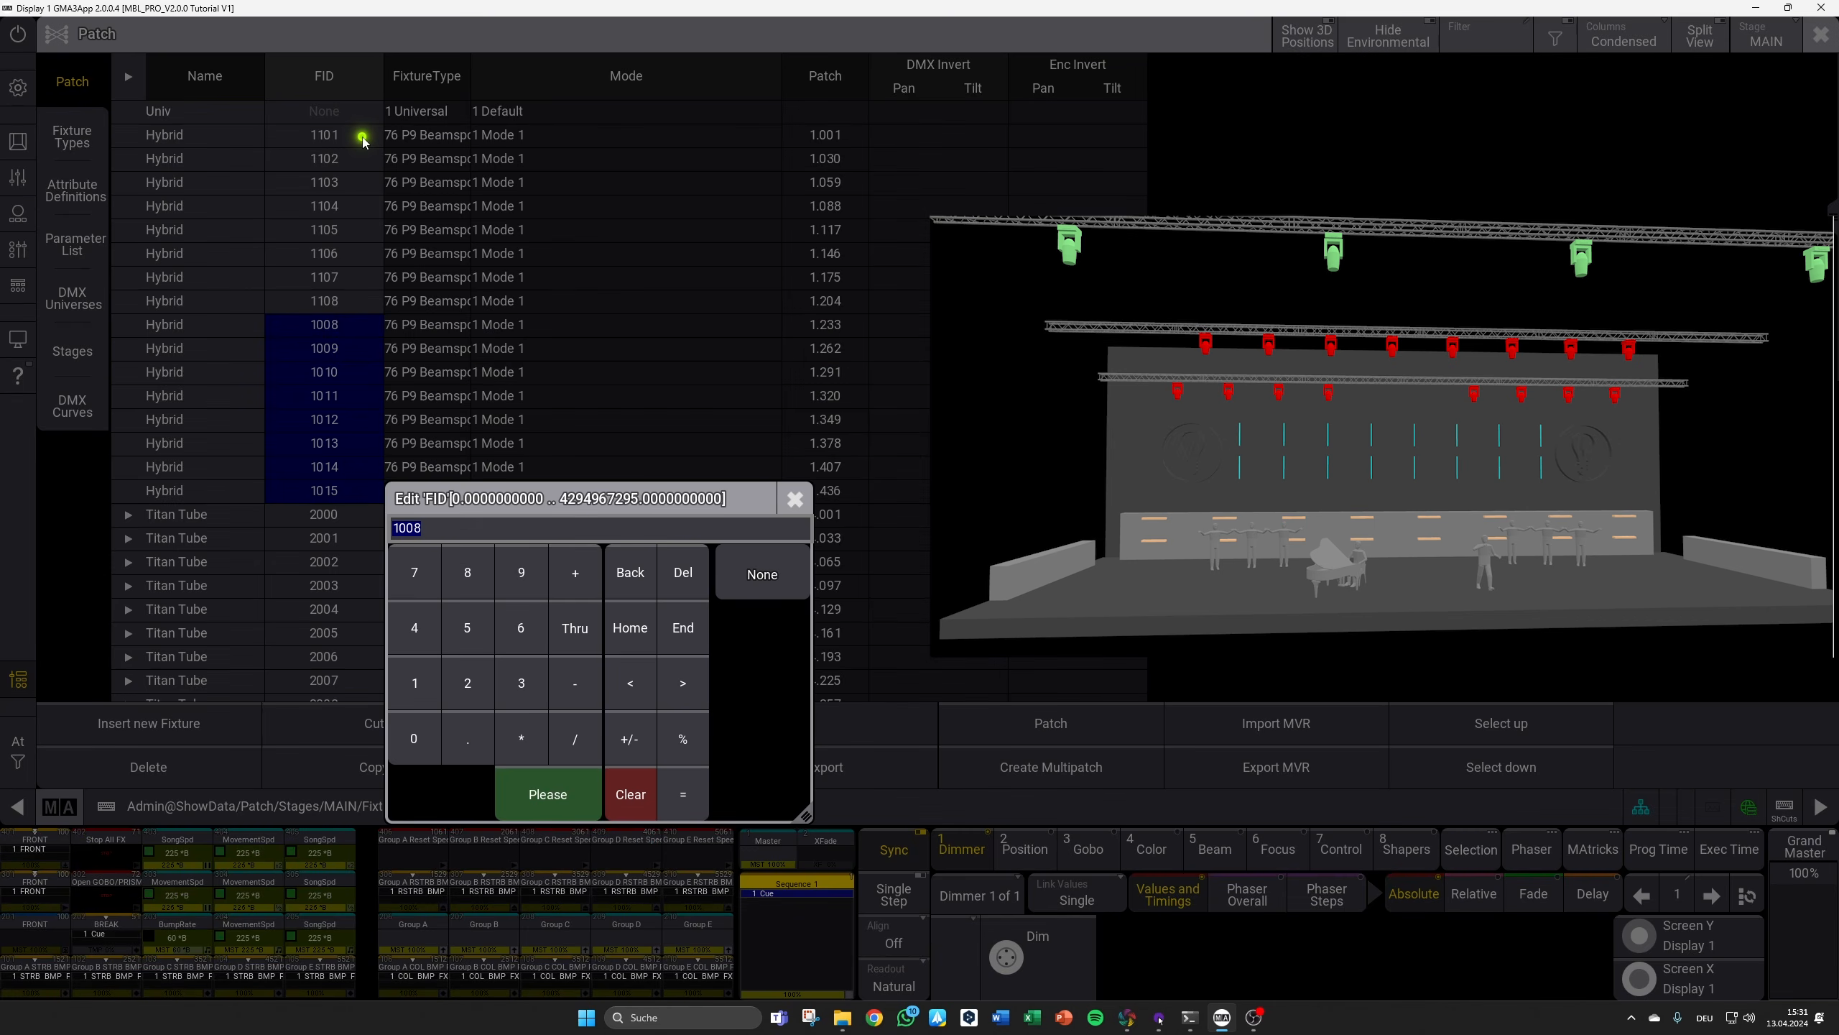
type("1201")
key("Return")
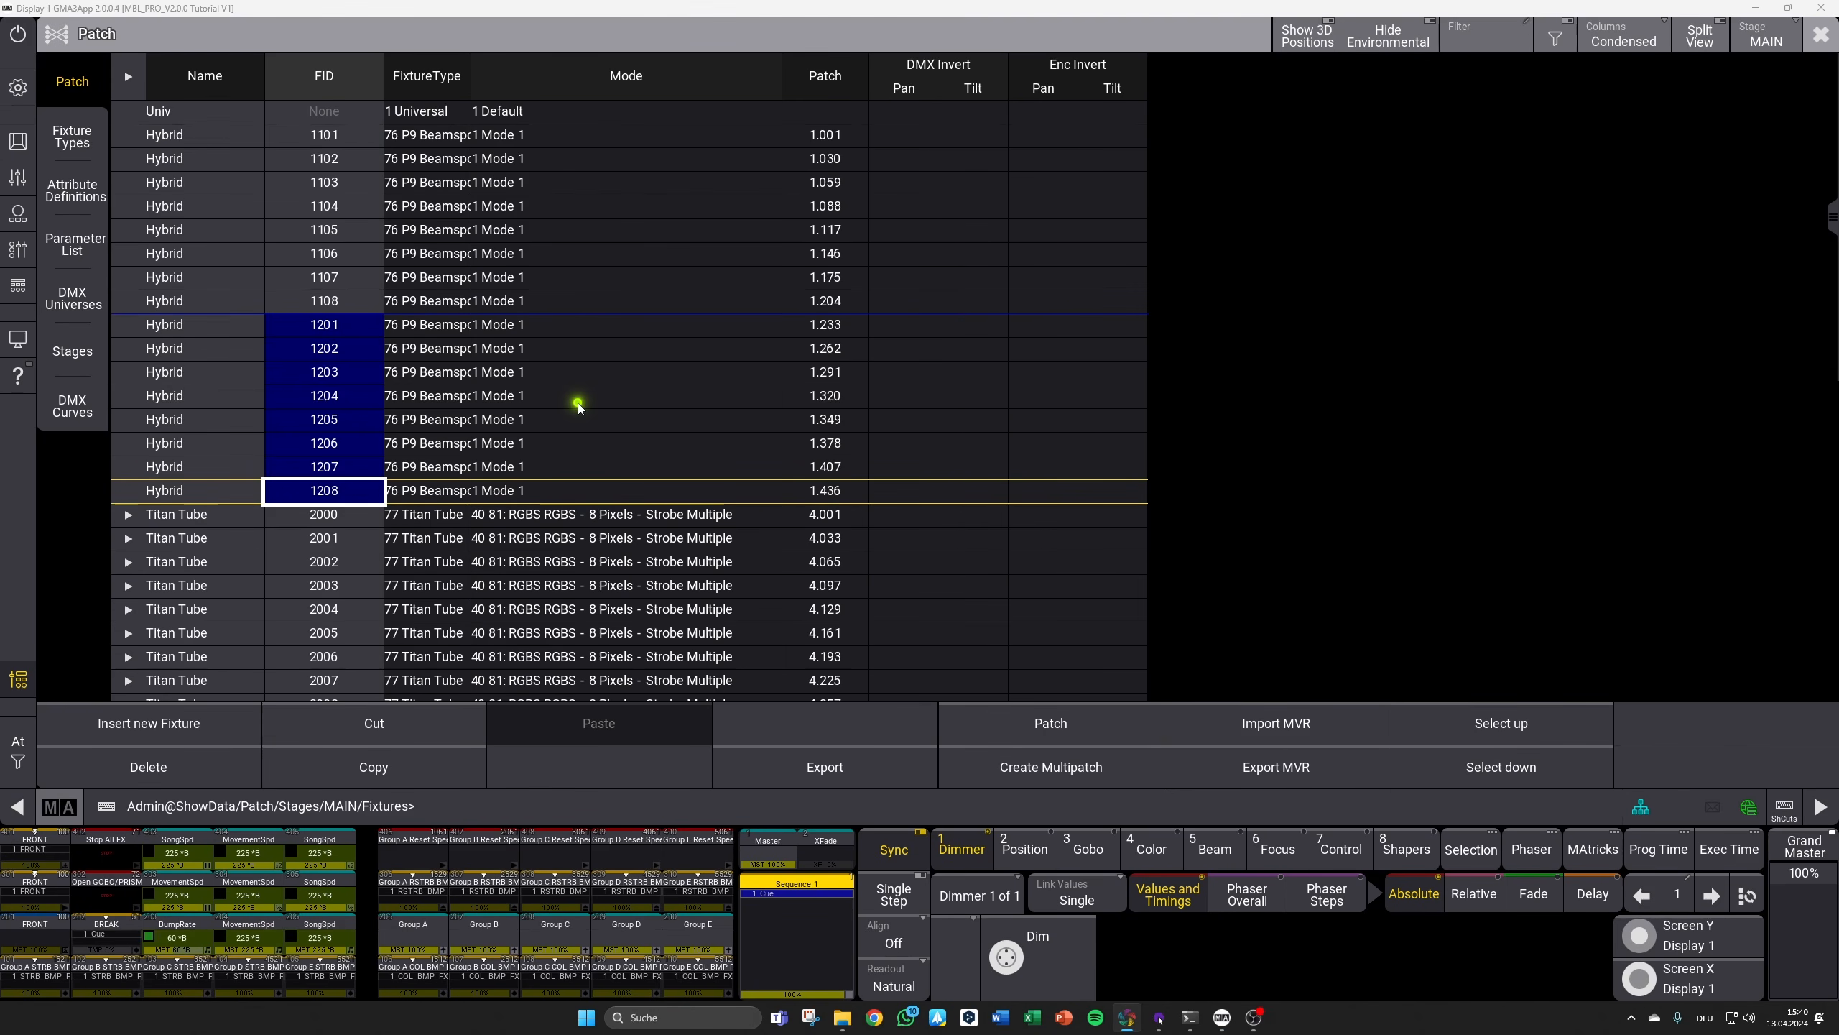
Step: Review the fixture IDs throughout the patch list, including the Titan Tube rows
key("Down")
key("Down")
key("Down")
key("Down")
key("Down")
key("Down")
key("Down")
key("Down")
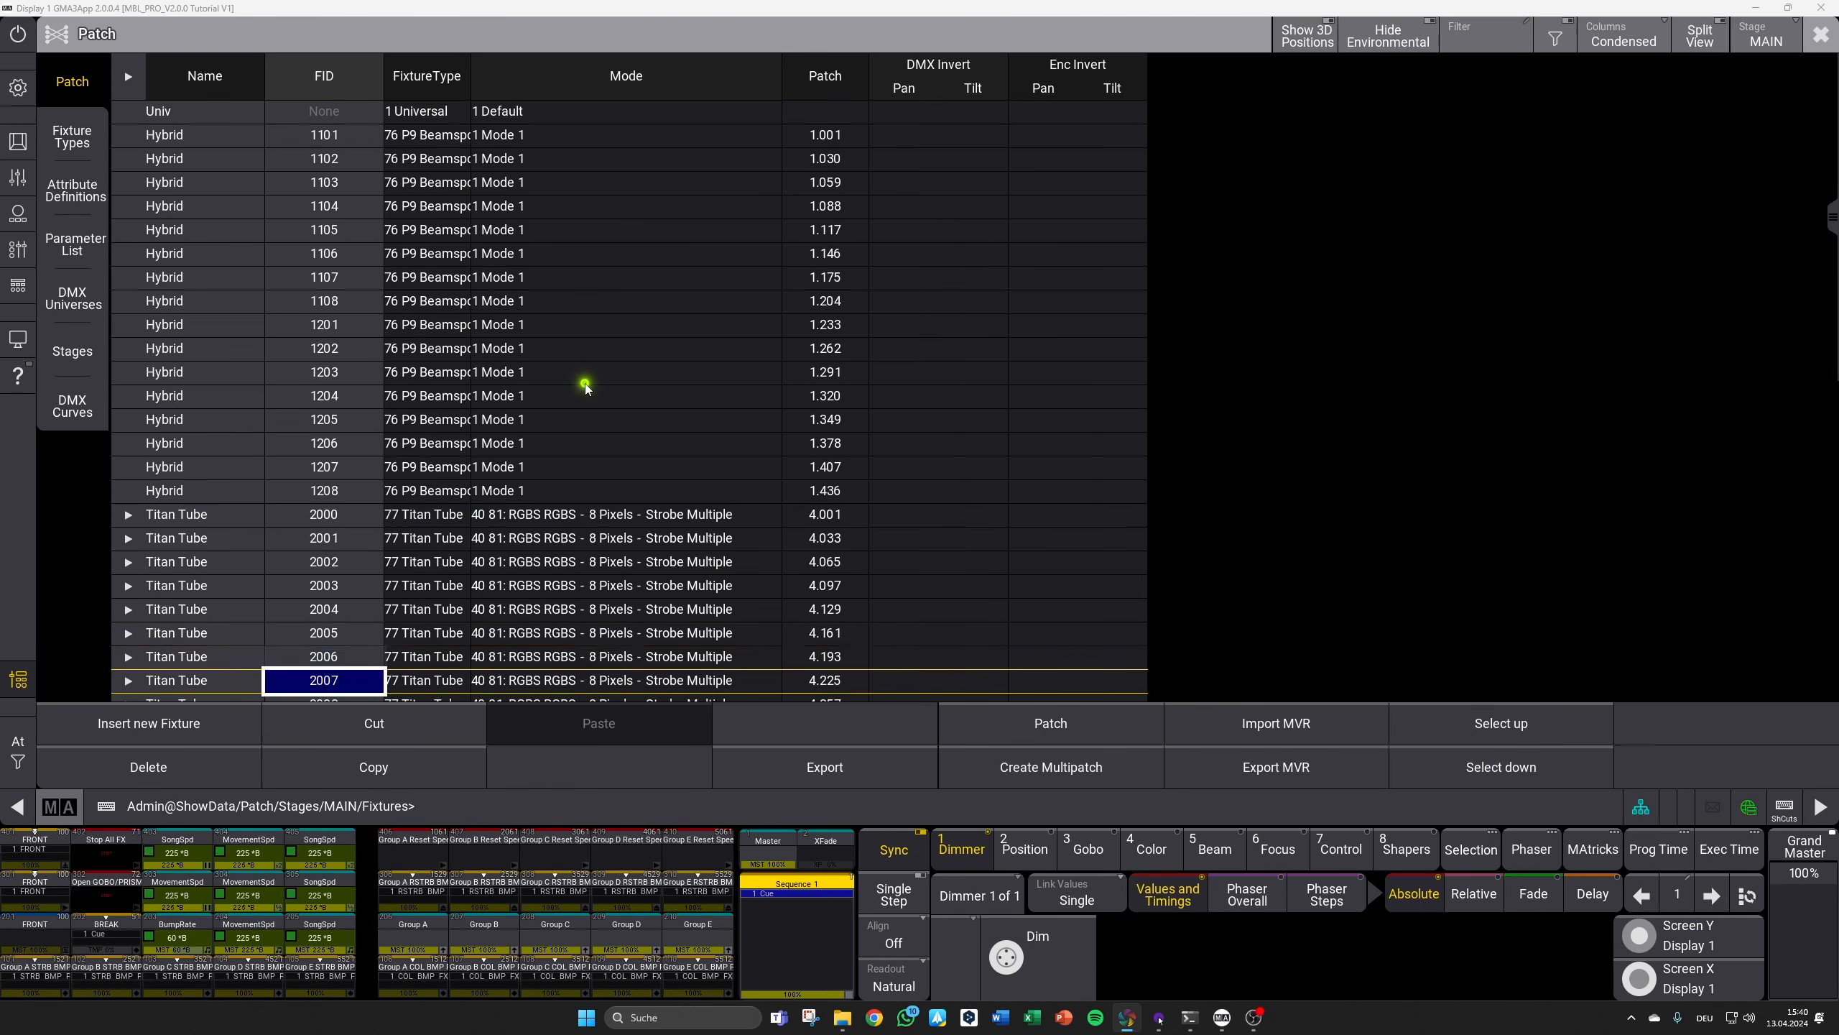
scroll(584, 387, "down", 13)
scroll(575, 377, "up", 20)
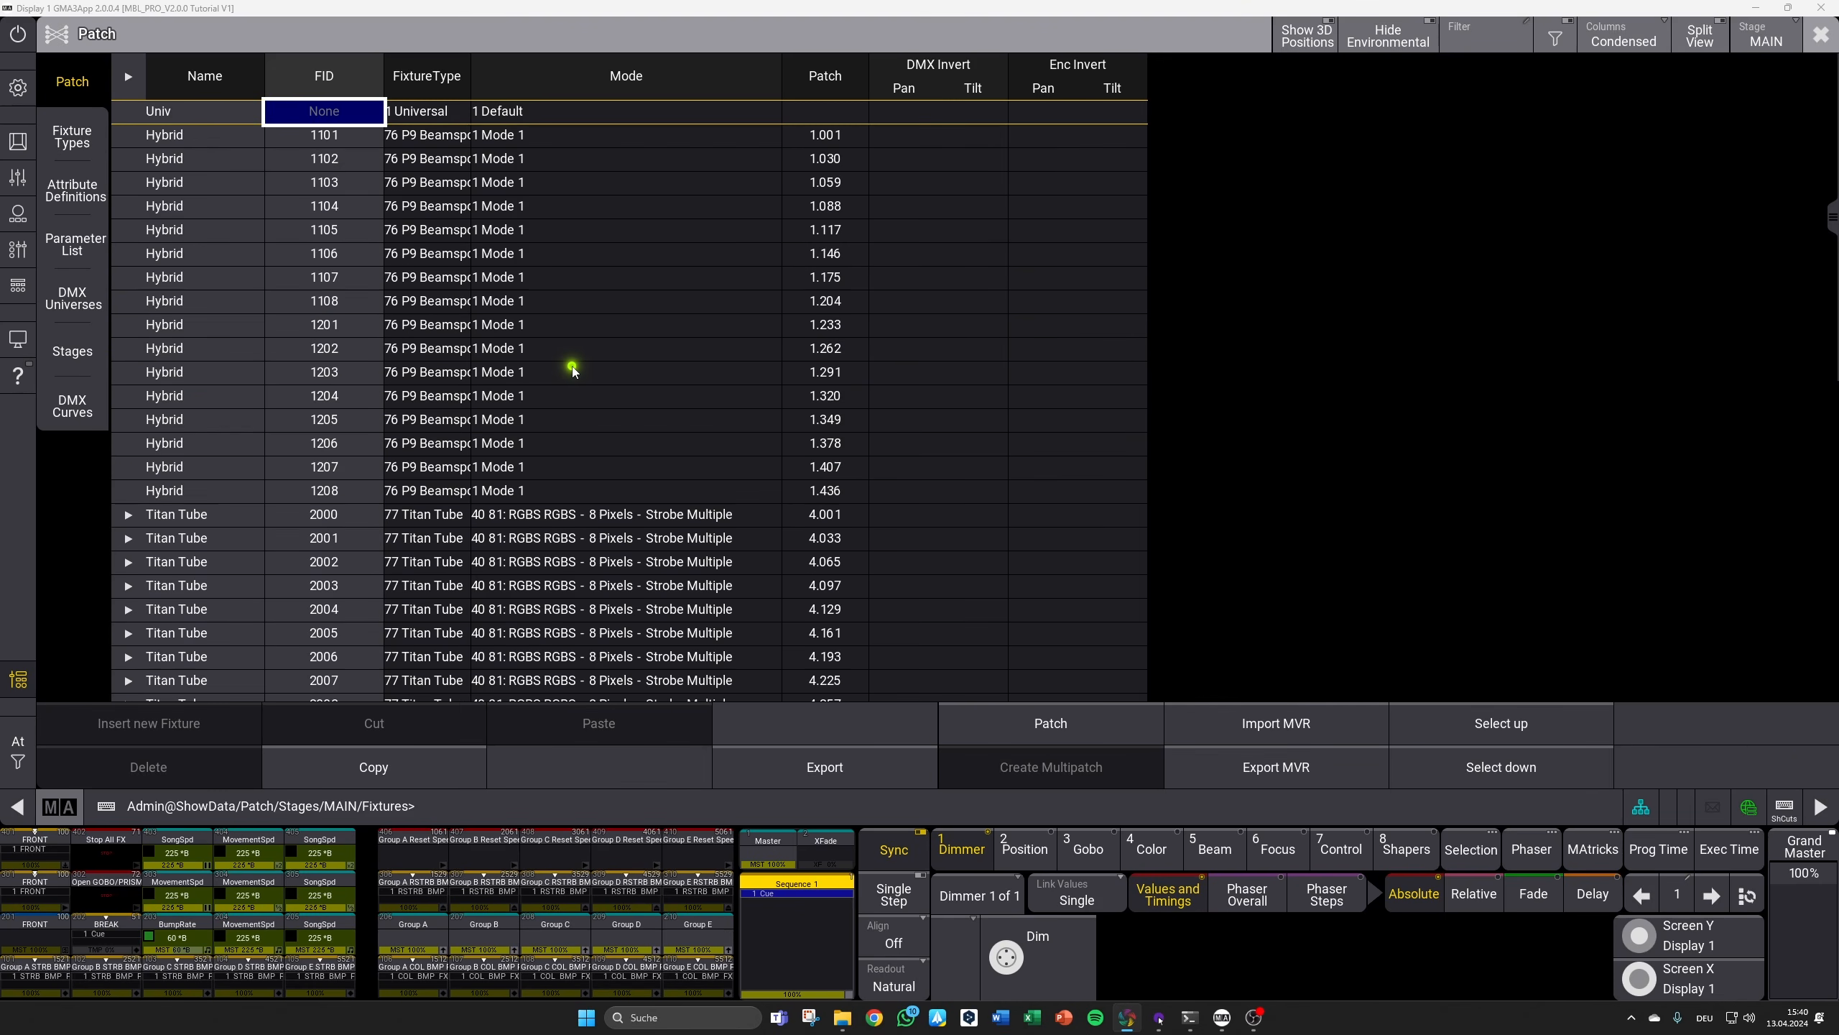
Step: Rename the Hybrid fixtures with FIDs 1101 to 1108 as Hybrid - FrontTruss
left_click(189, 137)
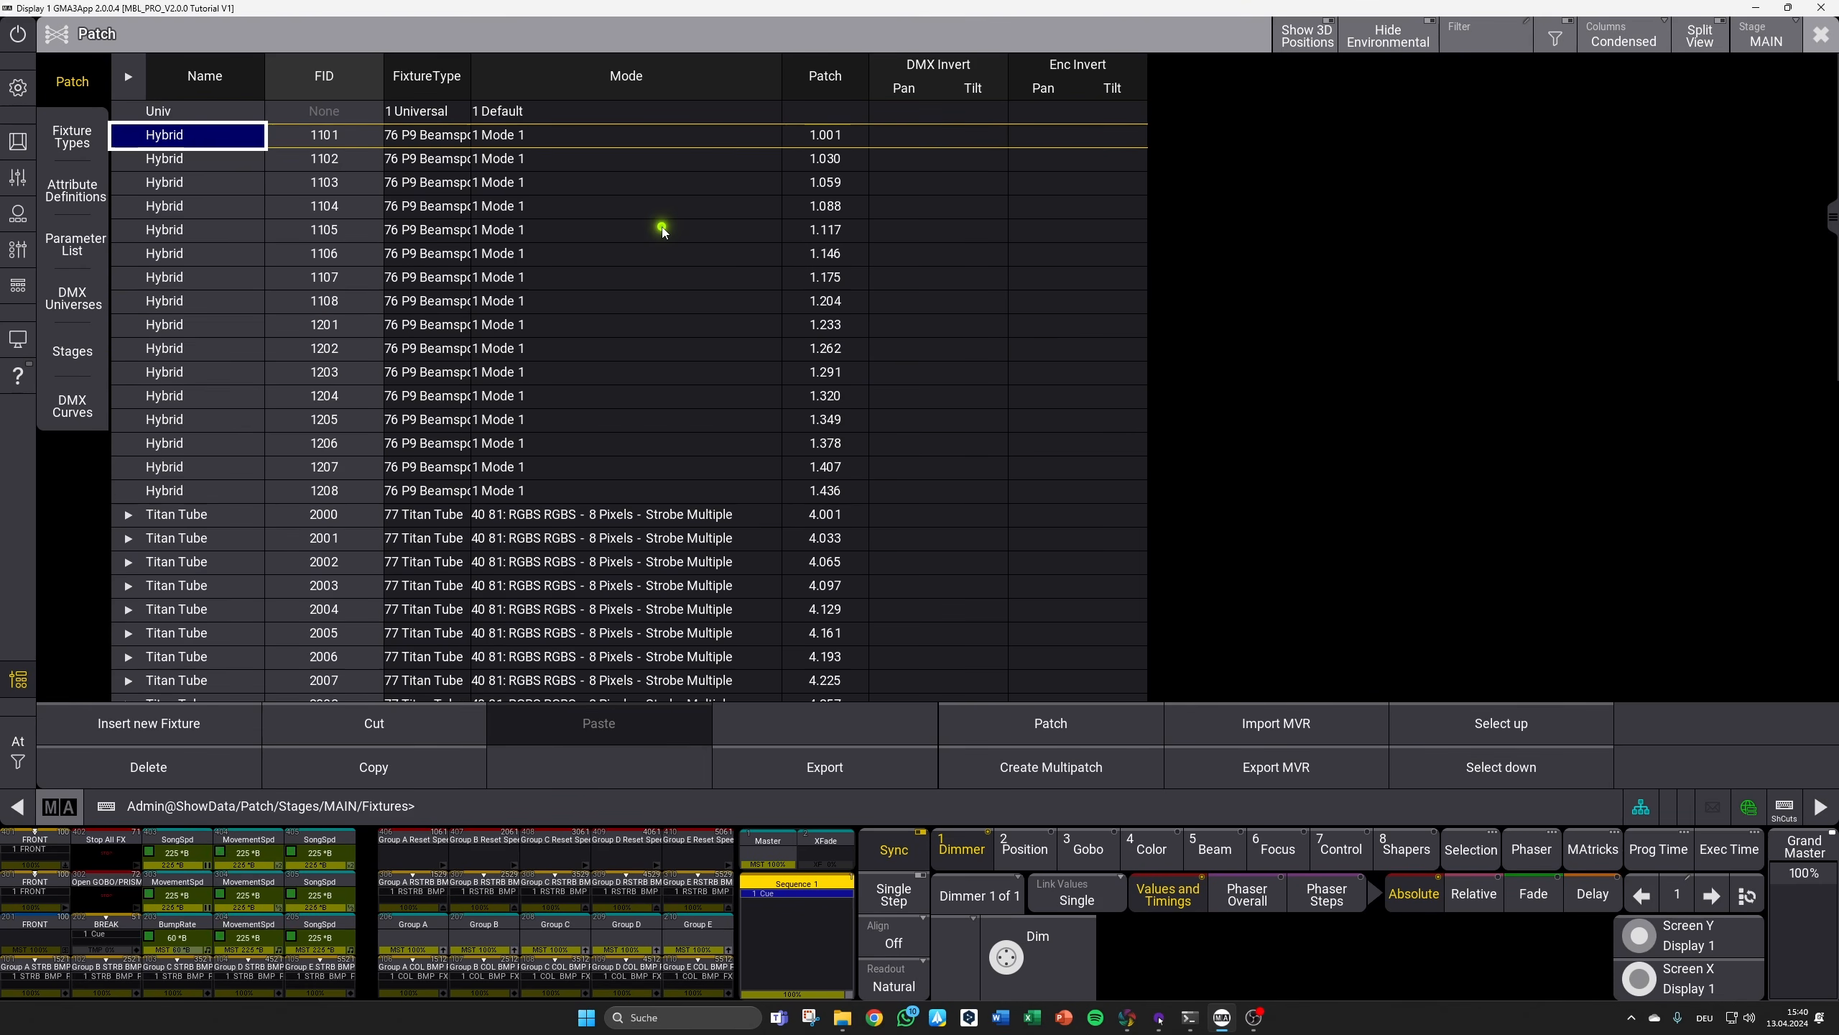
key("shift+Down")
key("shift+Down")
key("shift+Down")
key("shift+Down")
key("shift+Down")
key("shift+Down")
key("shift+Down")
key("Right")
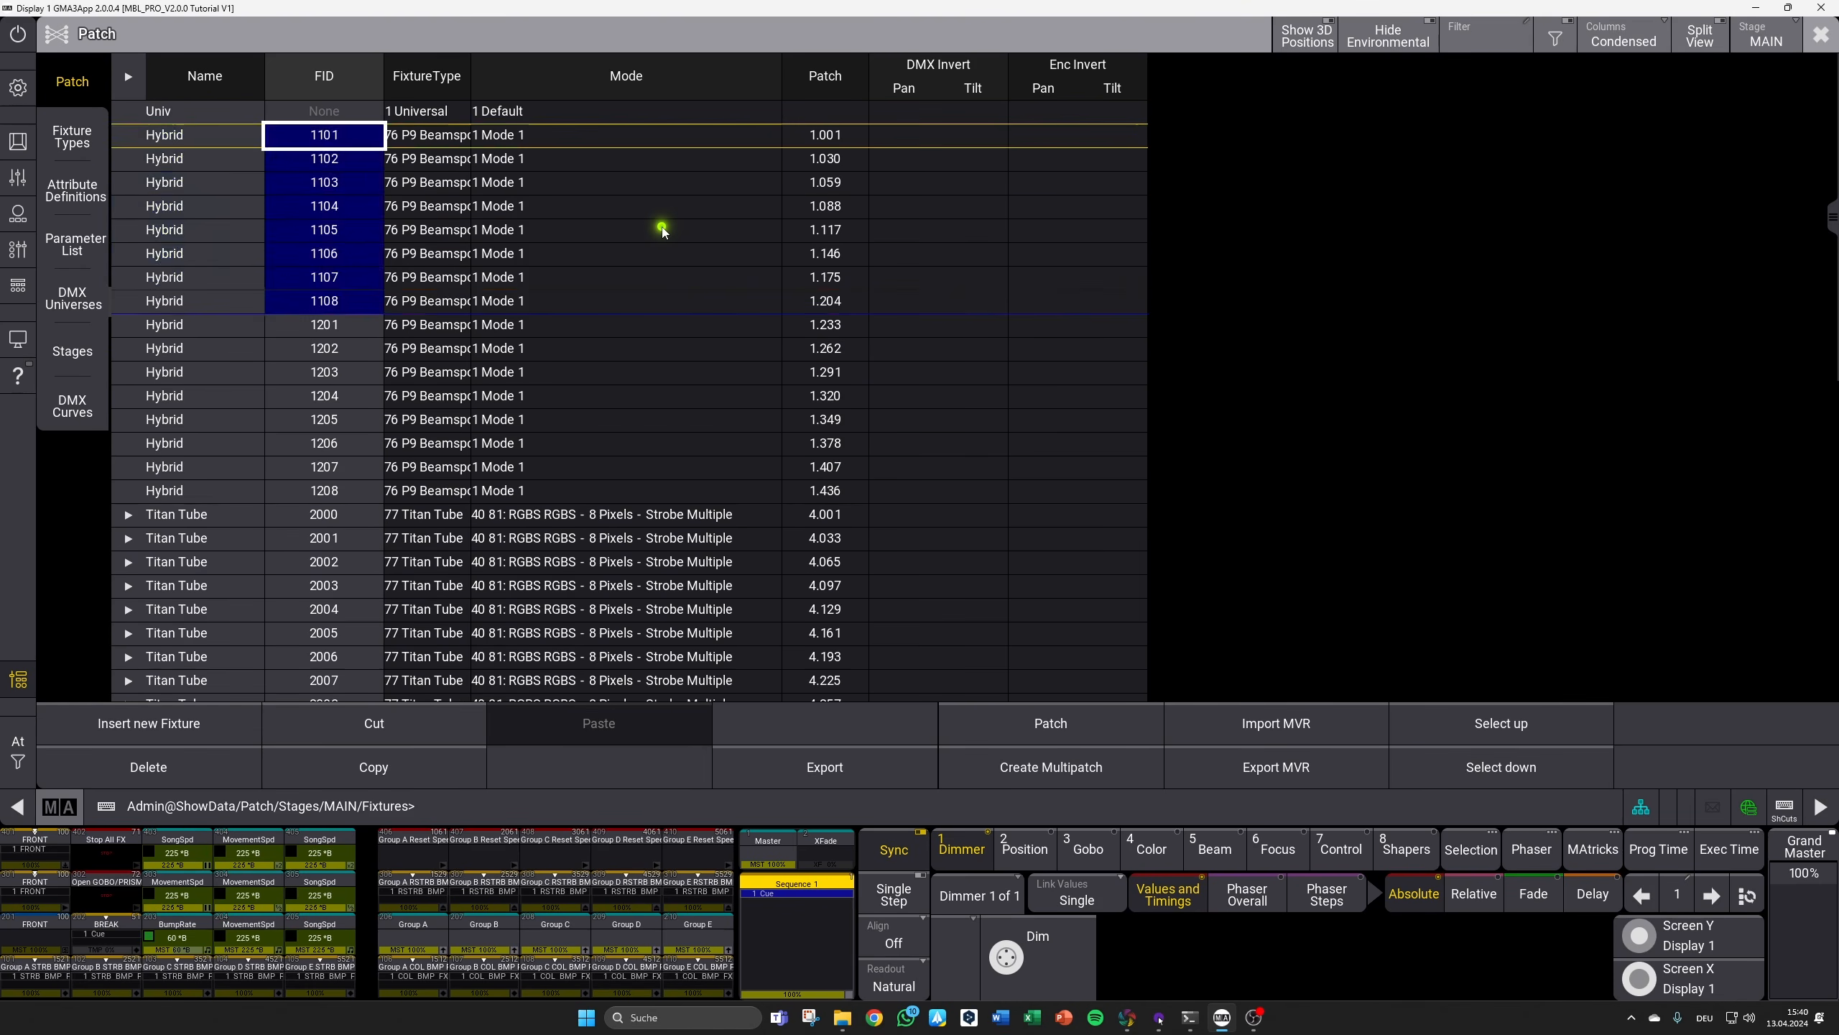
key("Left")
key("Return")
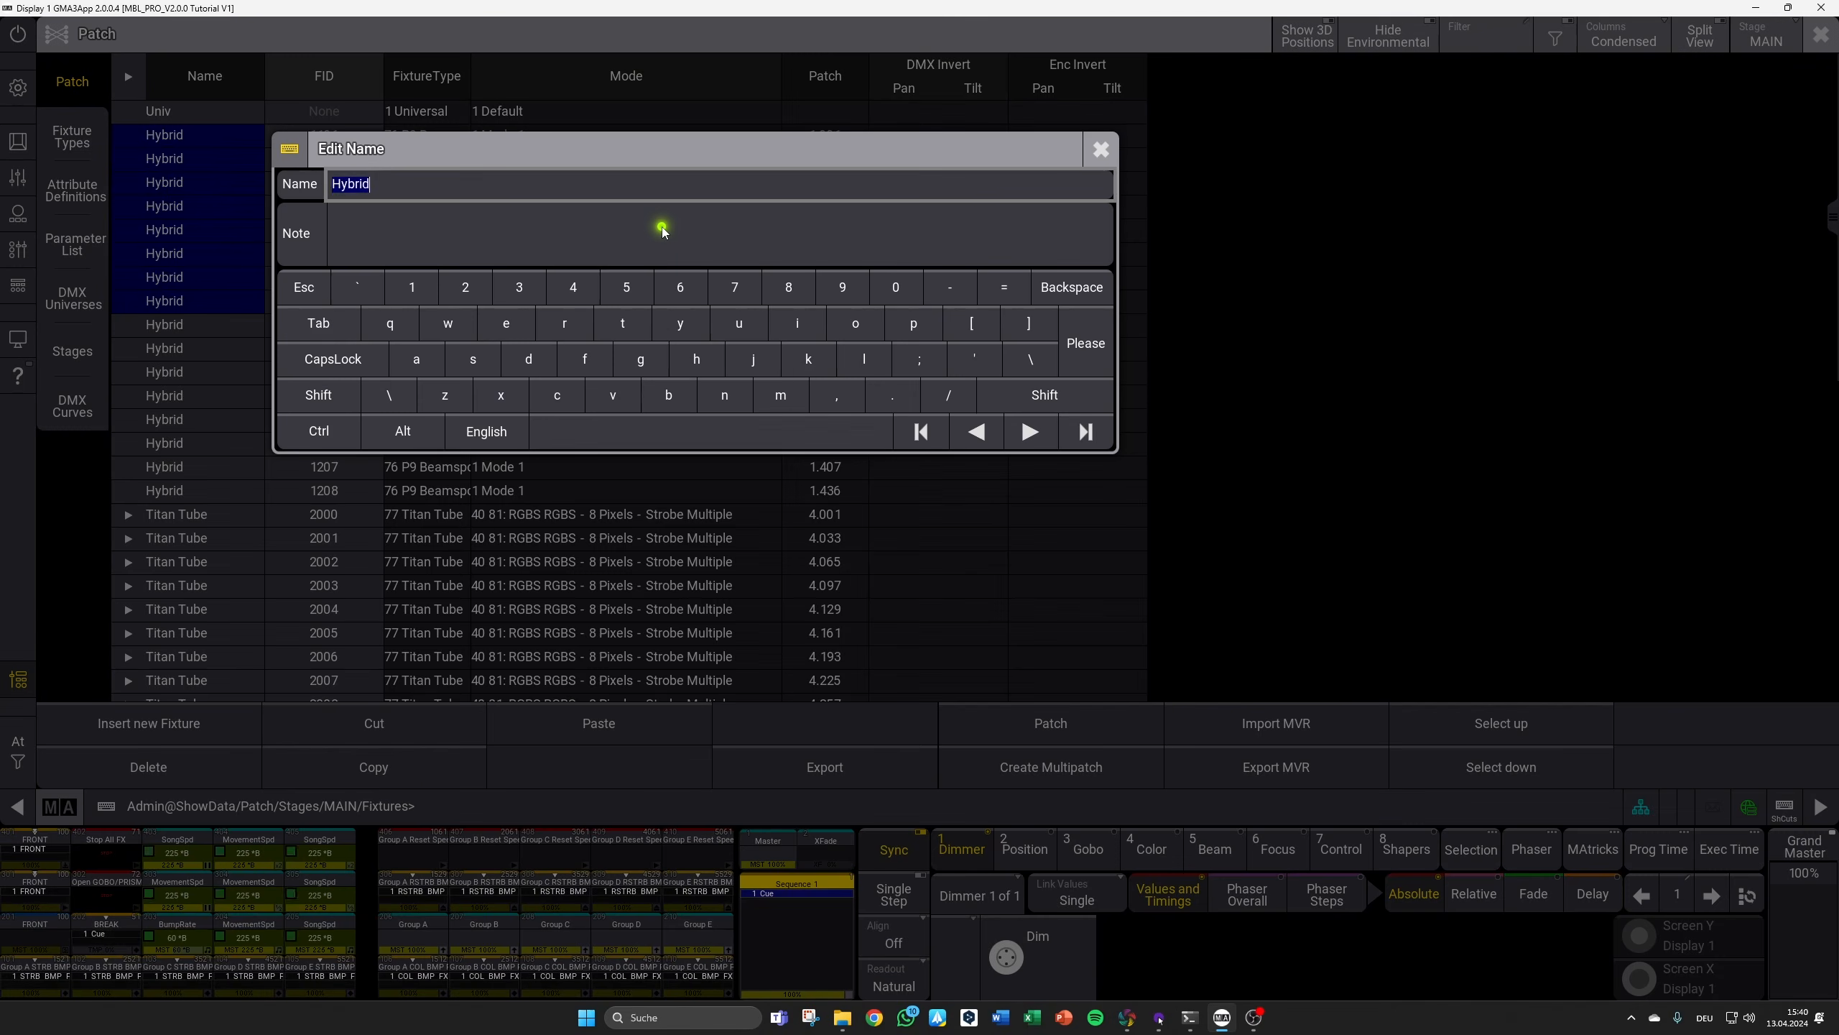
type("- FrontTruss")
key("Return")
Step: Rename the Hybrid fixtures with FIDs 1201 to 1208 as Hybrid - BackTruss
key("Down")
key("Down")
key("Down")
key("Down")
key("Down")
key("Down")
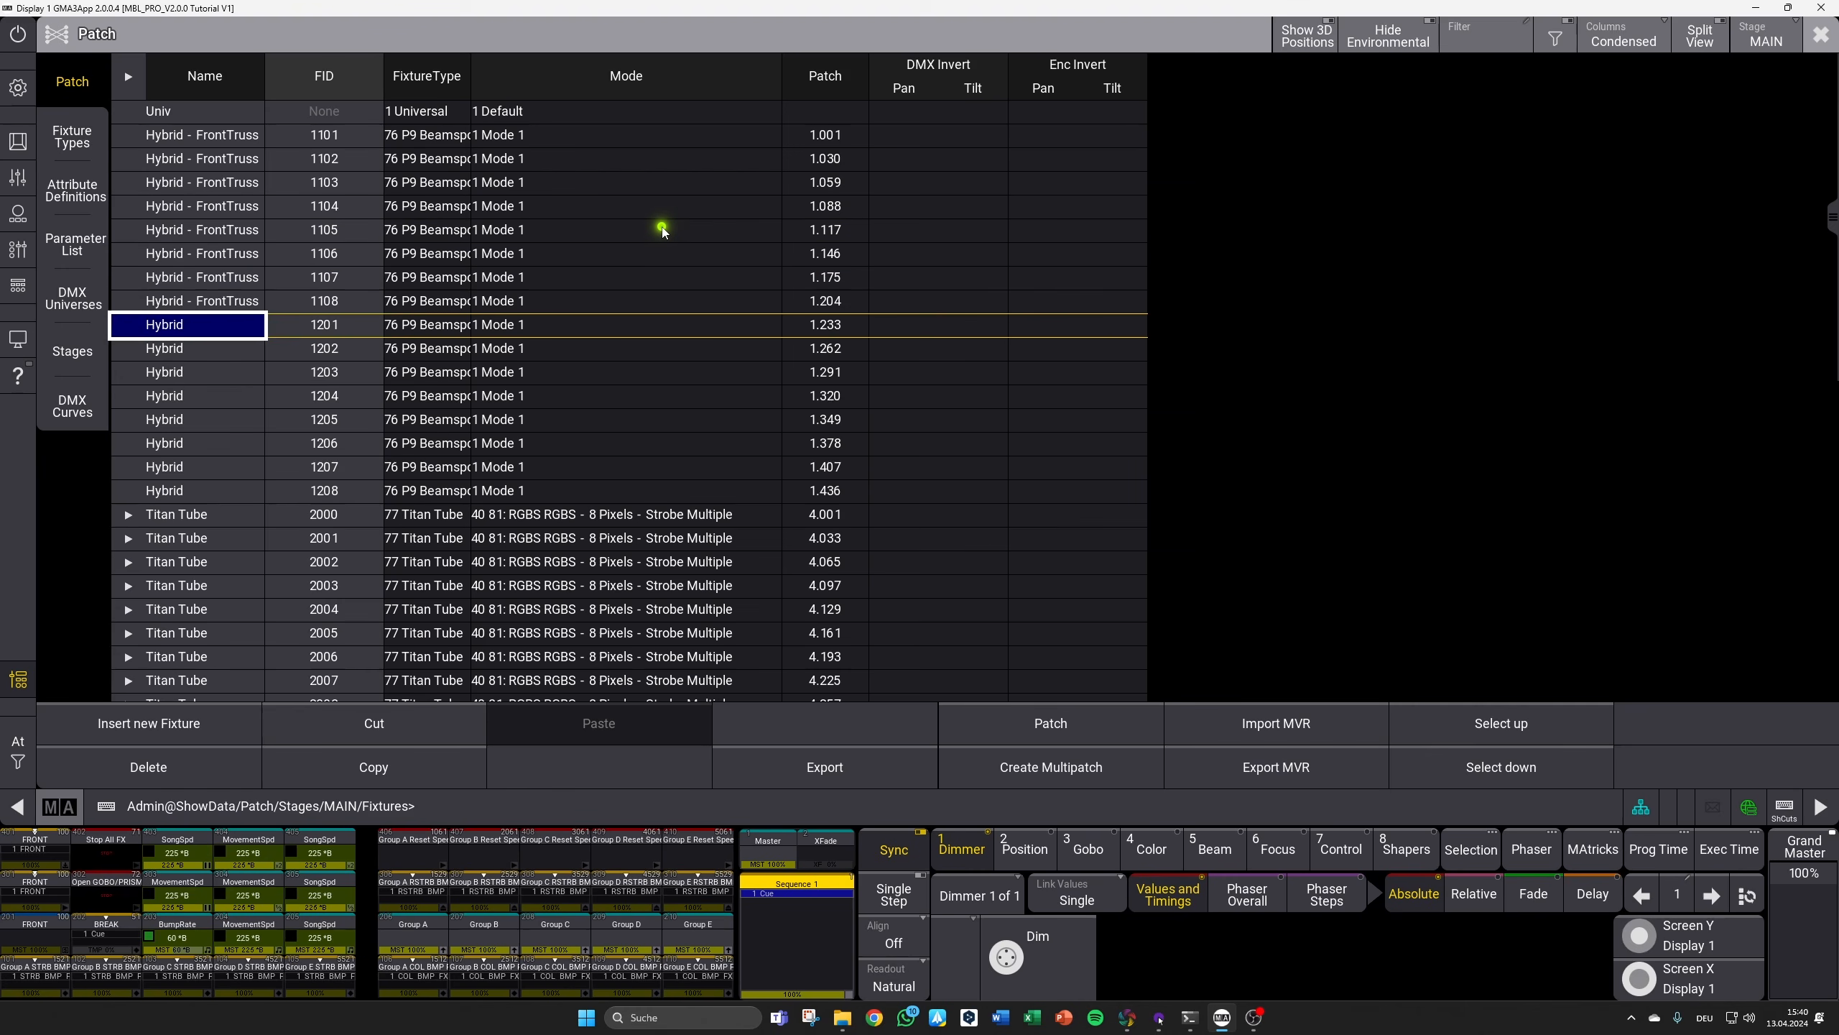
key("shift+Down")
key("shift+Down")
key("shift+Down")
key("shift+Down")
key("shift+Down")
key("shift+Down")
key("shift+Down")
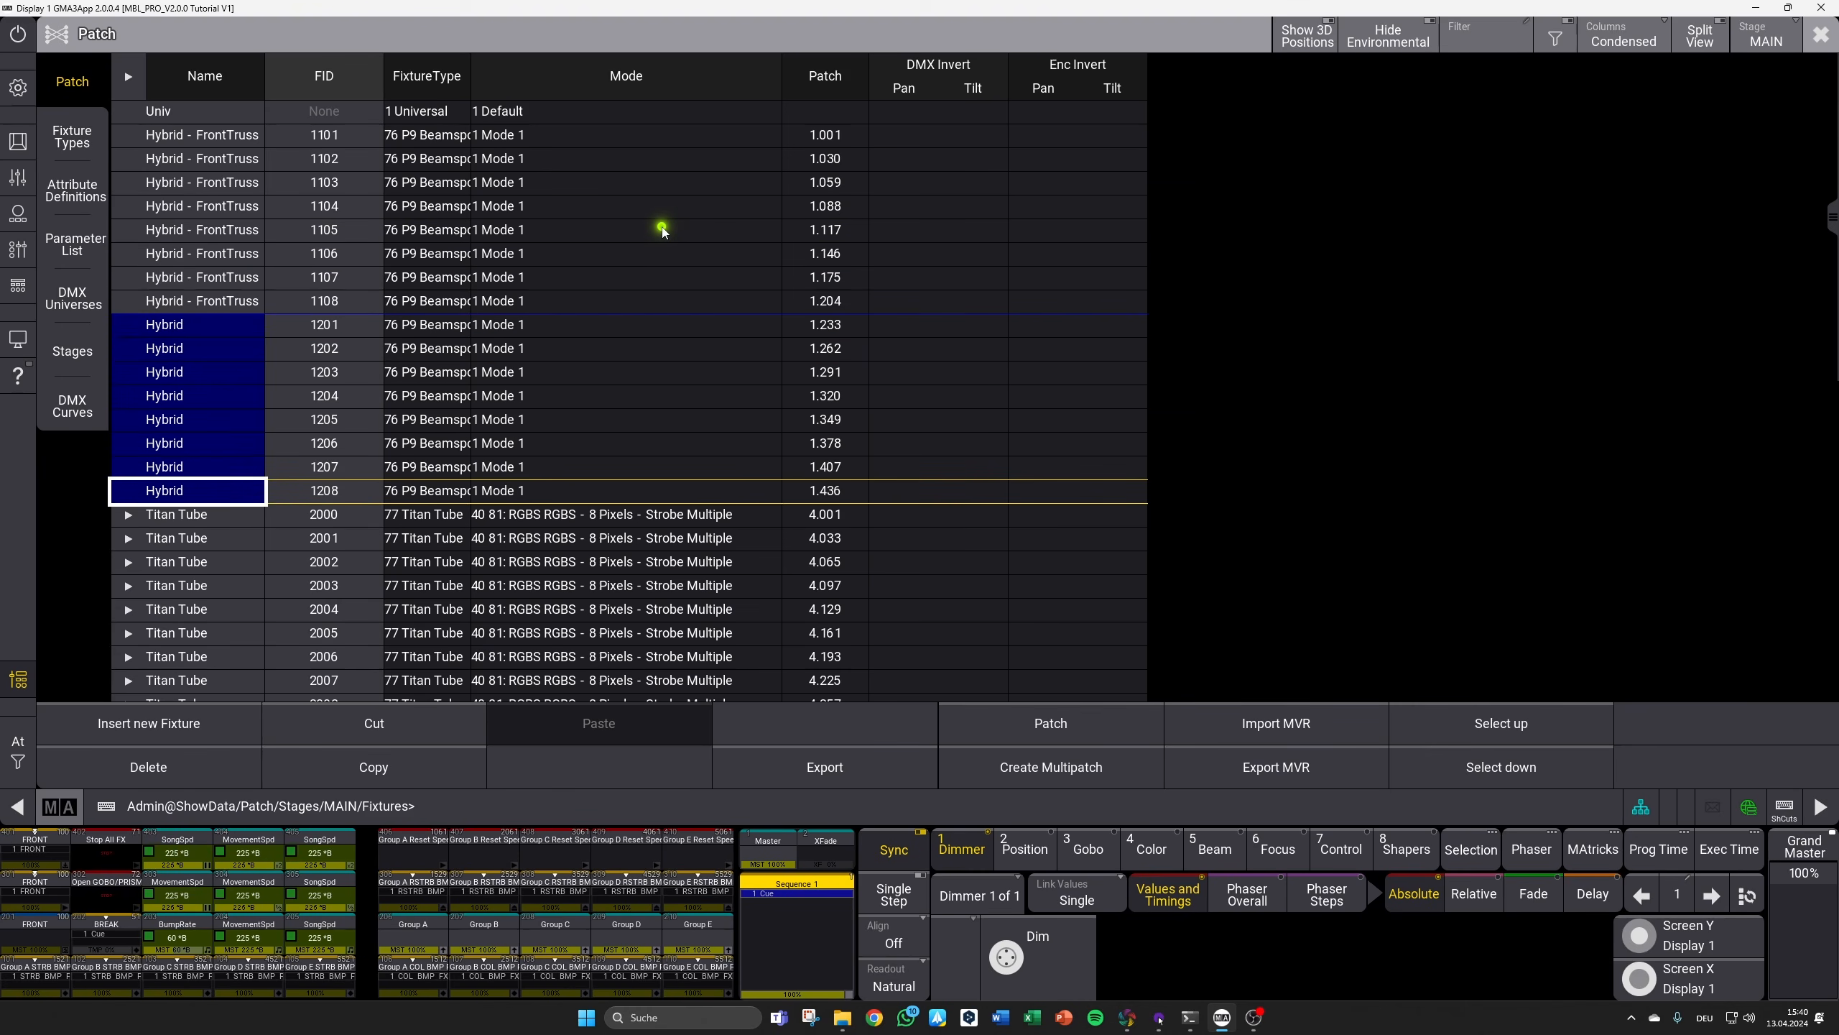
key("Return")
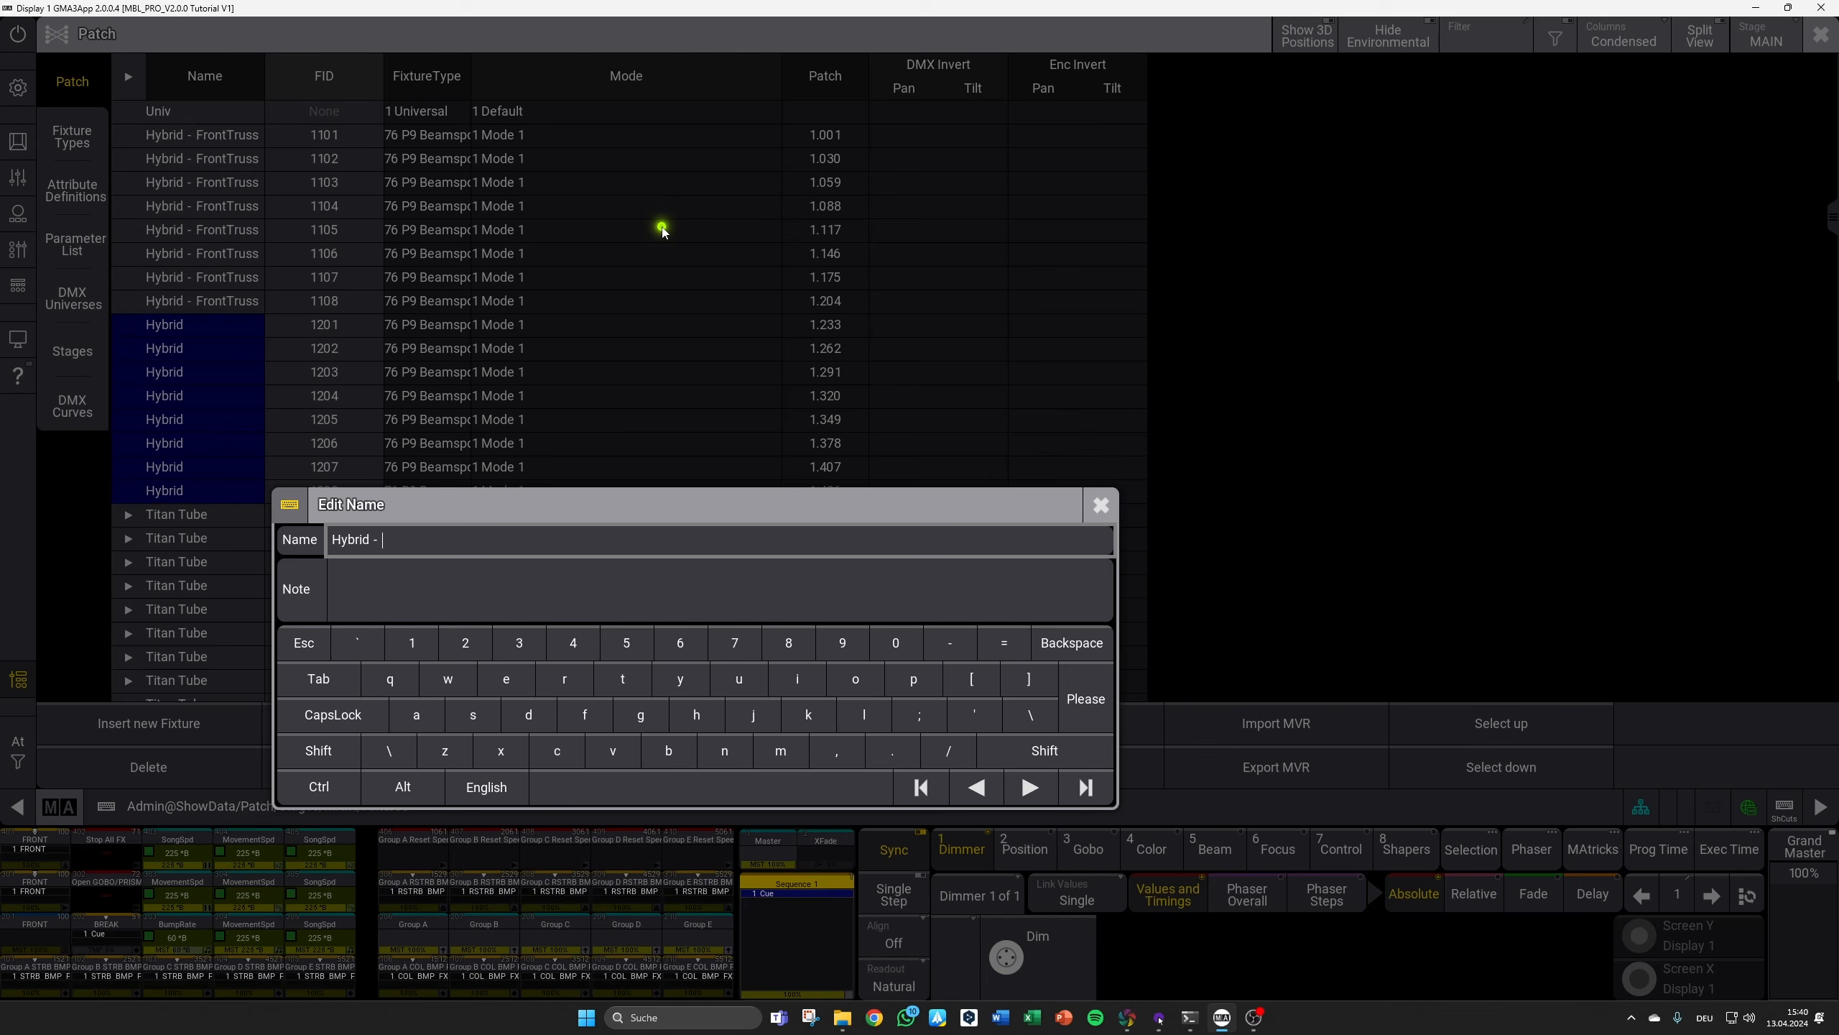
type("BackTruss")
key("Return")
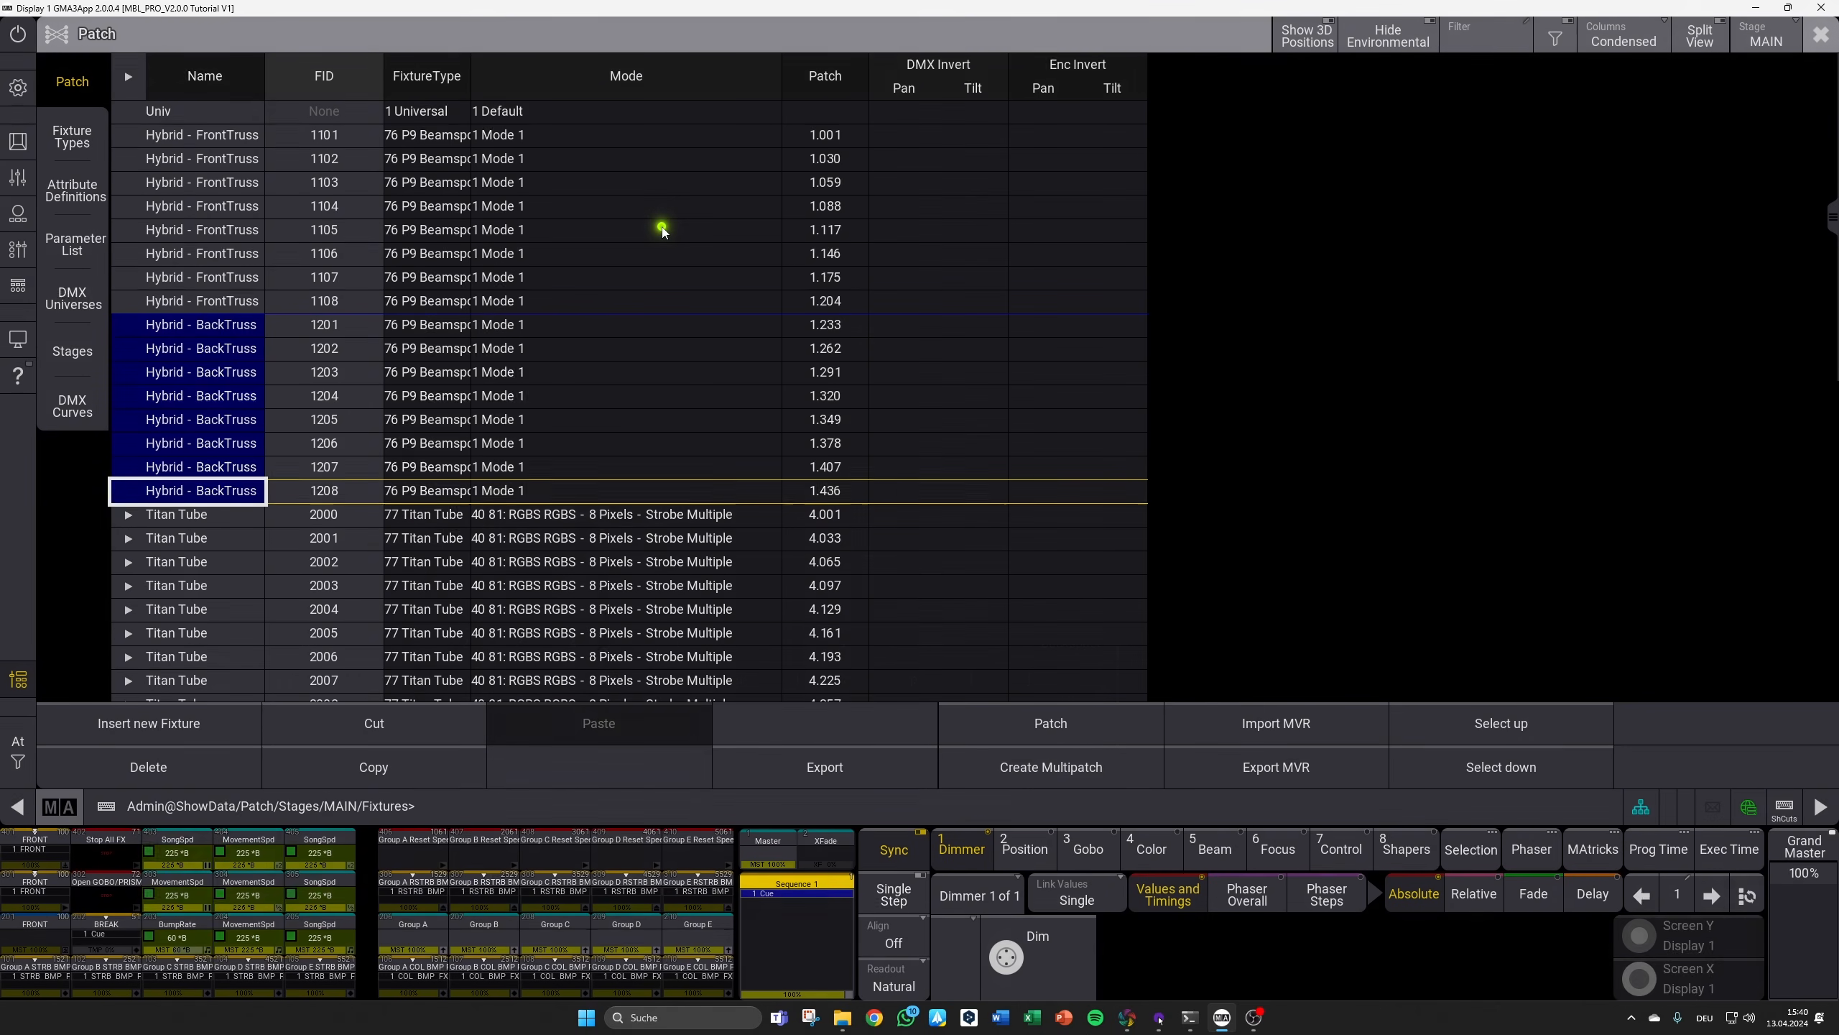
Step: Rename the Titan Tube fixtures with FIDs 2000 to 2008 as Titan Tube - UpRow
key("Down")
key("Down")
key("Down")
key("Down")
key("Down")
key("Down")
key("Down")
key("Down")
key("Down")
key("Down")
key("Down")
key("Down")
key("Down")
key("Down")
key("Down")
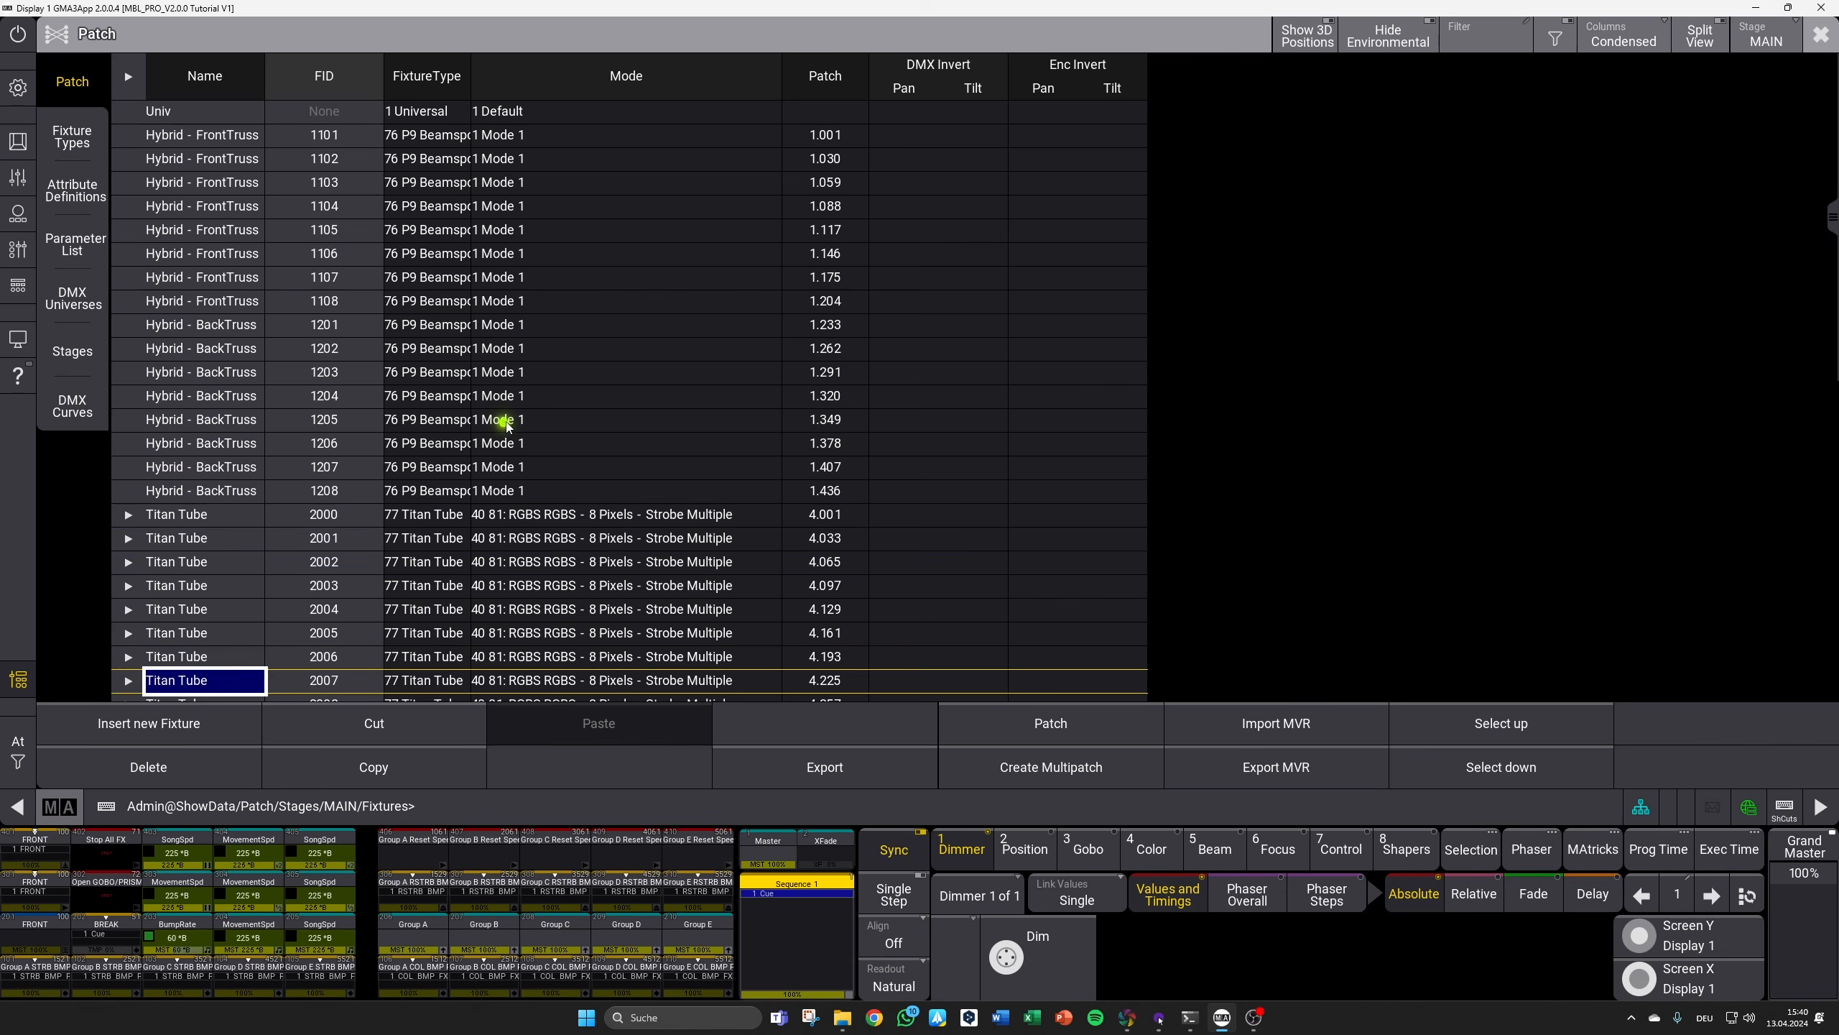
key("Down")
key("Down")
key("Up")
key("Up")
key("Up")
key("Up")
key("Up")
key("Up")
key("Up")
key("Up")
key("Up")
key("Up")
key("Up")
key("Up")
key("Up")
key("Up")
key("Up")
key("Up")
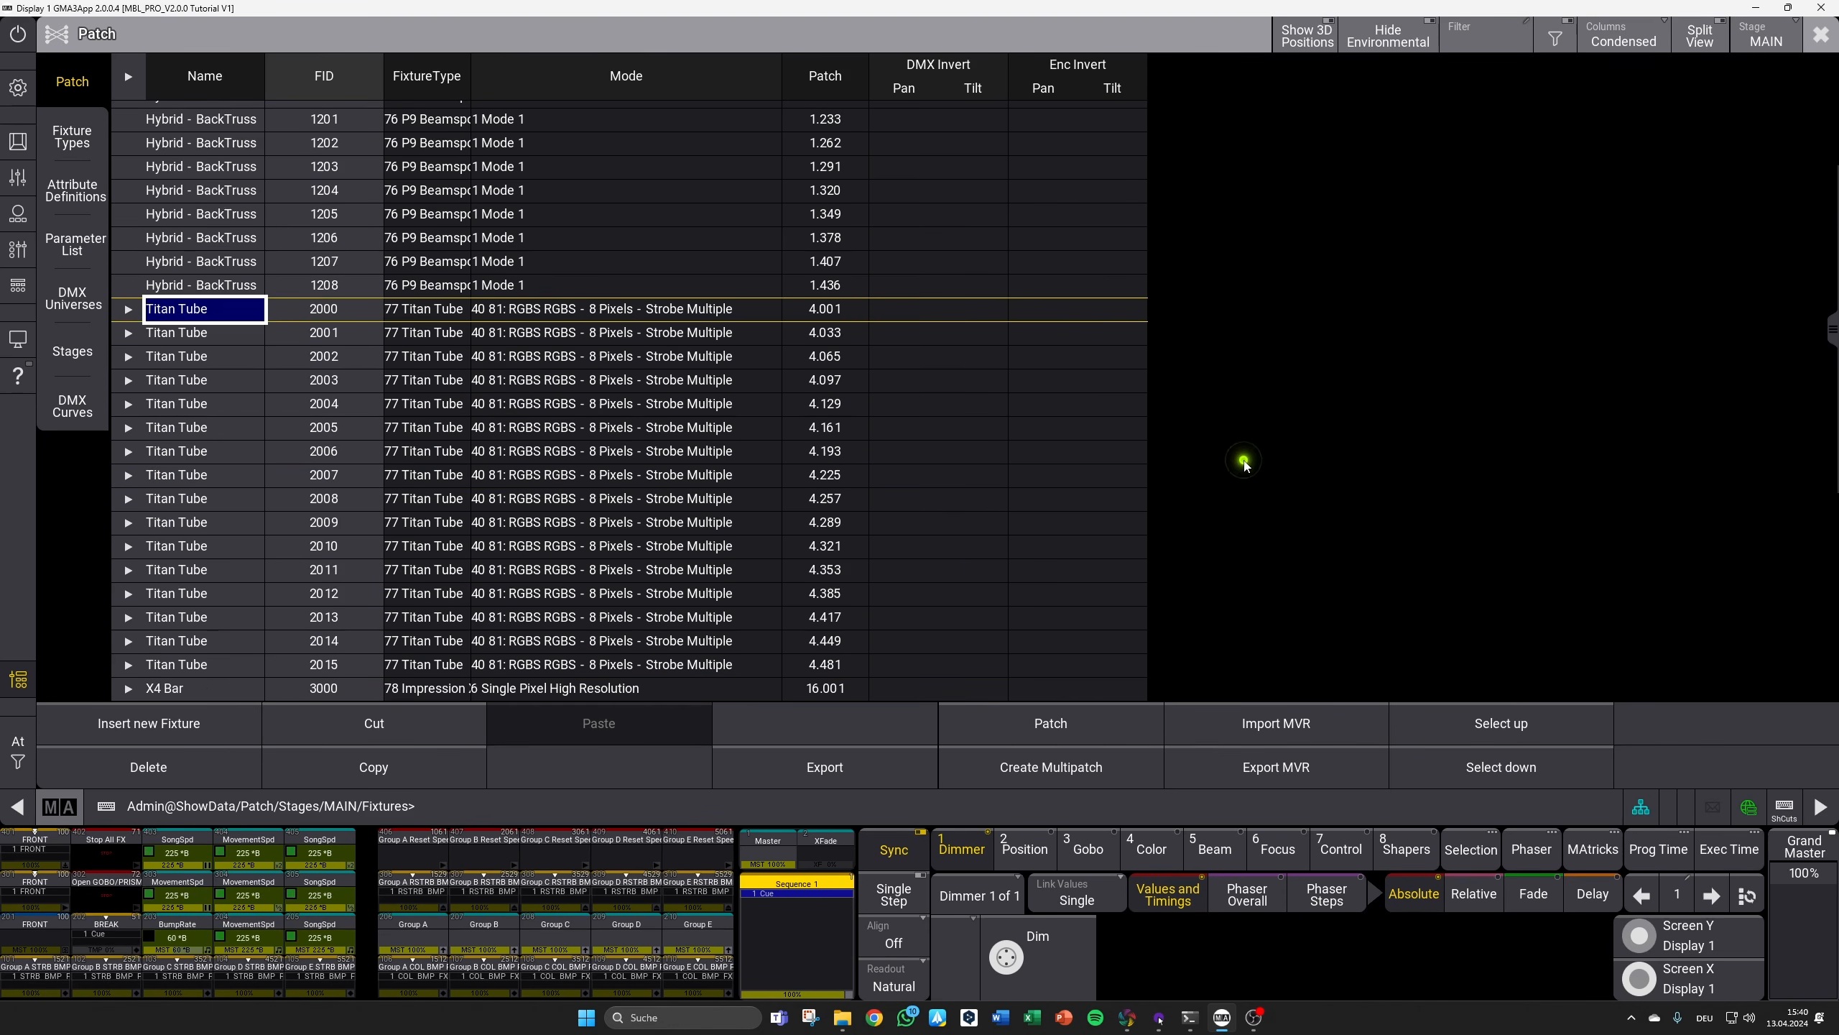
key("shift+Down")
key("shift+Down")
key("shift+Down")
key("shift+Down")
key("shift+Down")
key("shift+Down")
key("shift+Down")
key("shift+Down")
key("Return")
type("- UpRow")
key("Return")
Step: Number the first eight Titan Tubes 2101 to 2108, and rename the last eight Titan Tube - DownRow with FIDs 2201 to 2208
key("Down")
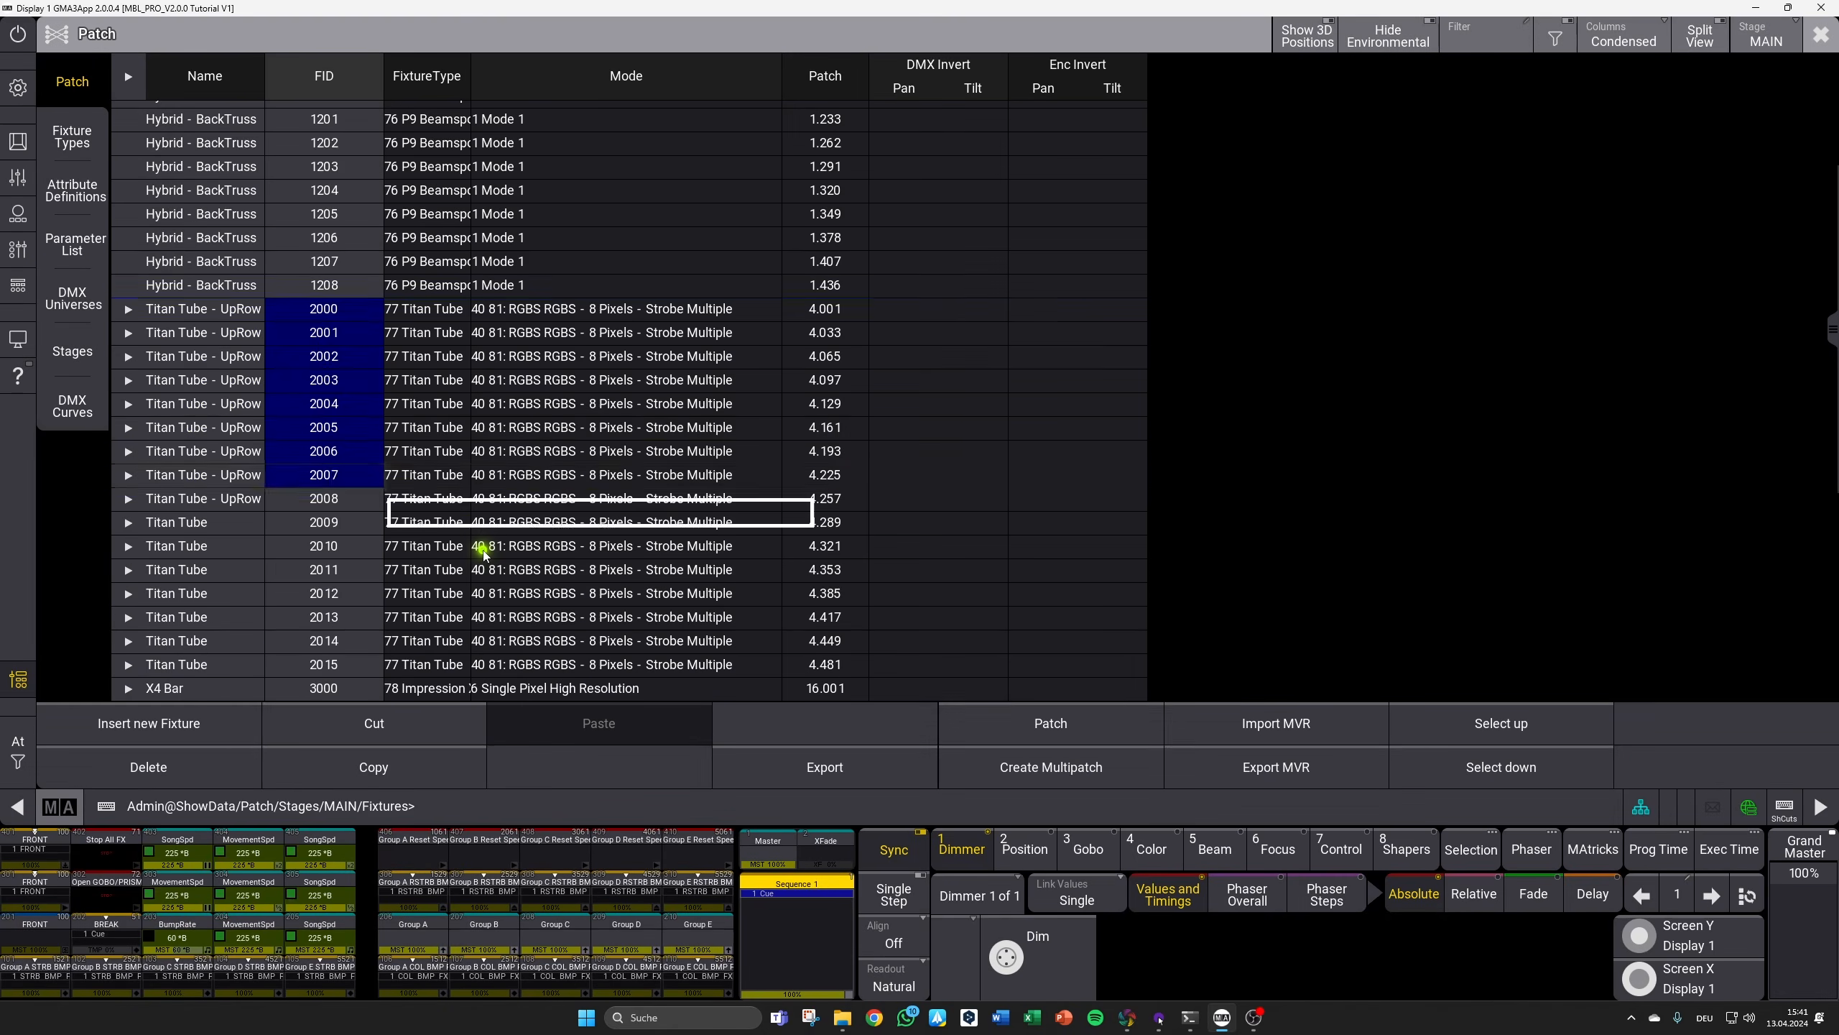
key("shift+Down")
key("shift+Down")
key("shift+Down")
key("shift+Down")
key("shift+Down")
key("shift+Down")
key("Return")
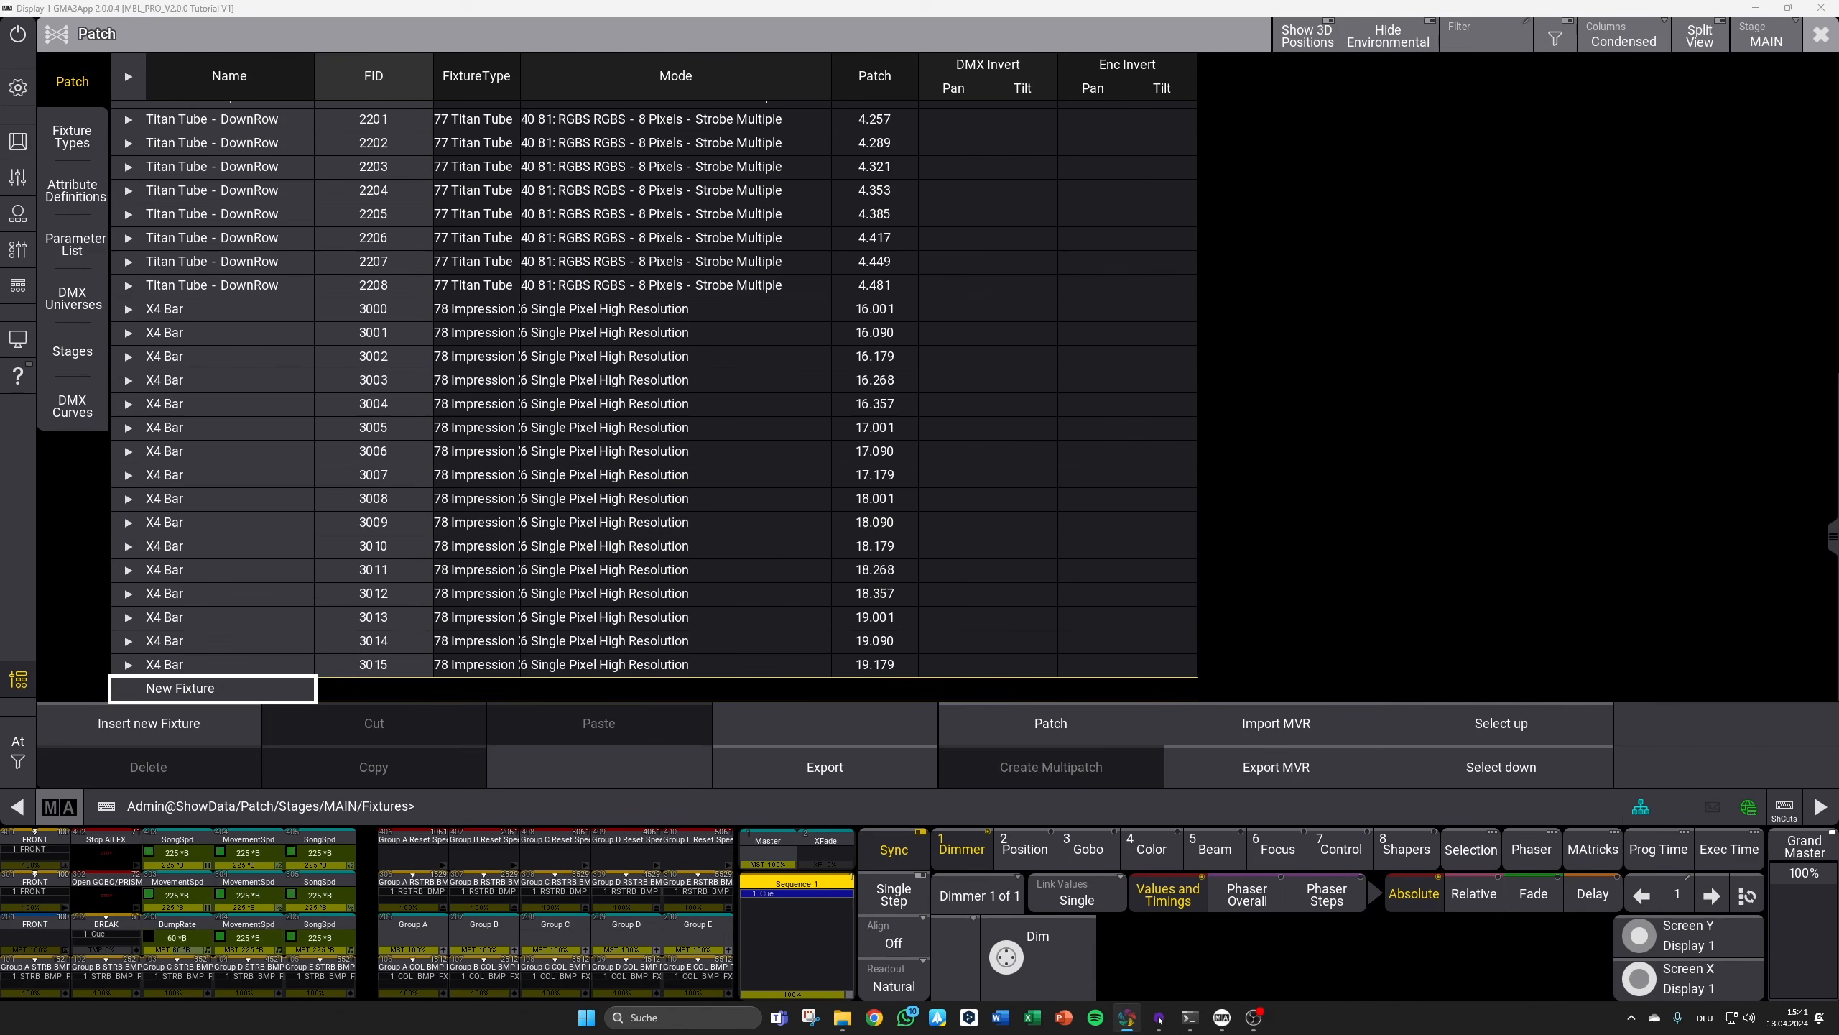
Step: Name the first eight X4 Bars X4 Bar - UpRow with FIDs 3101 to 3108, and the rest X4 Bar - DownRow with 3201 to 3208
key("Return")
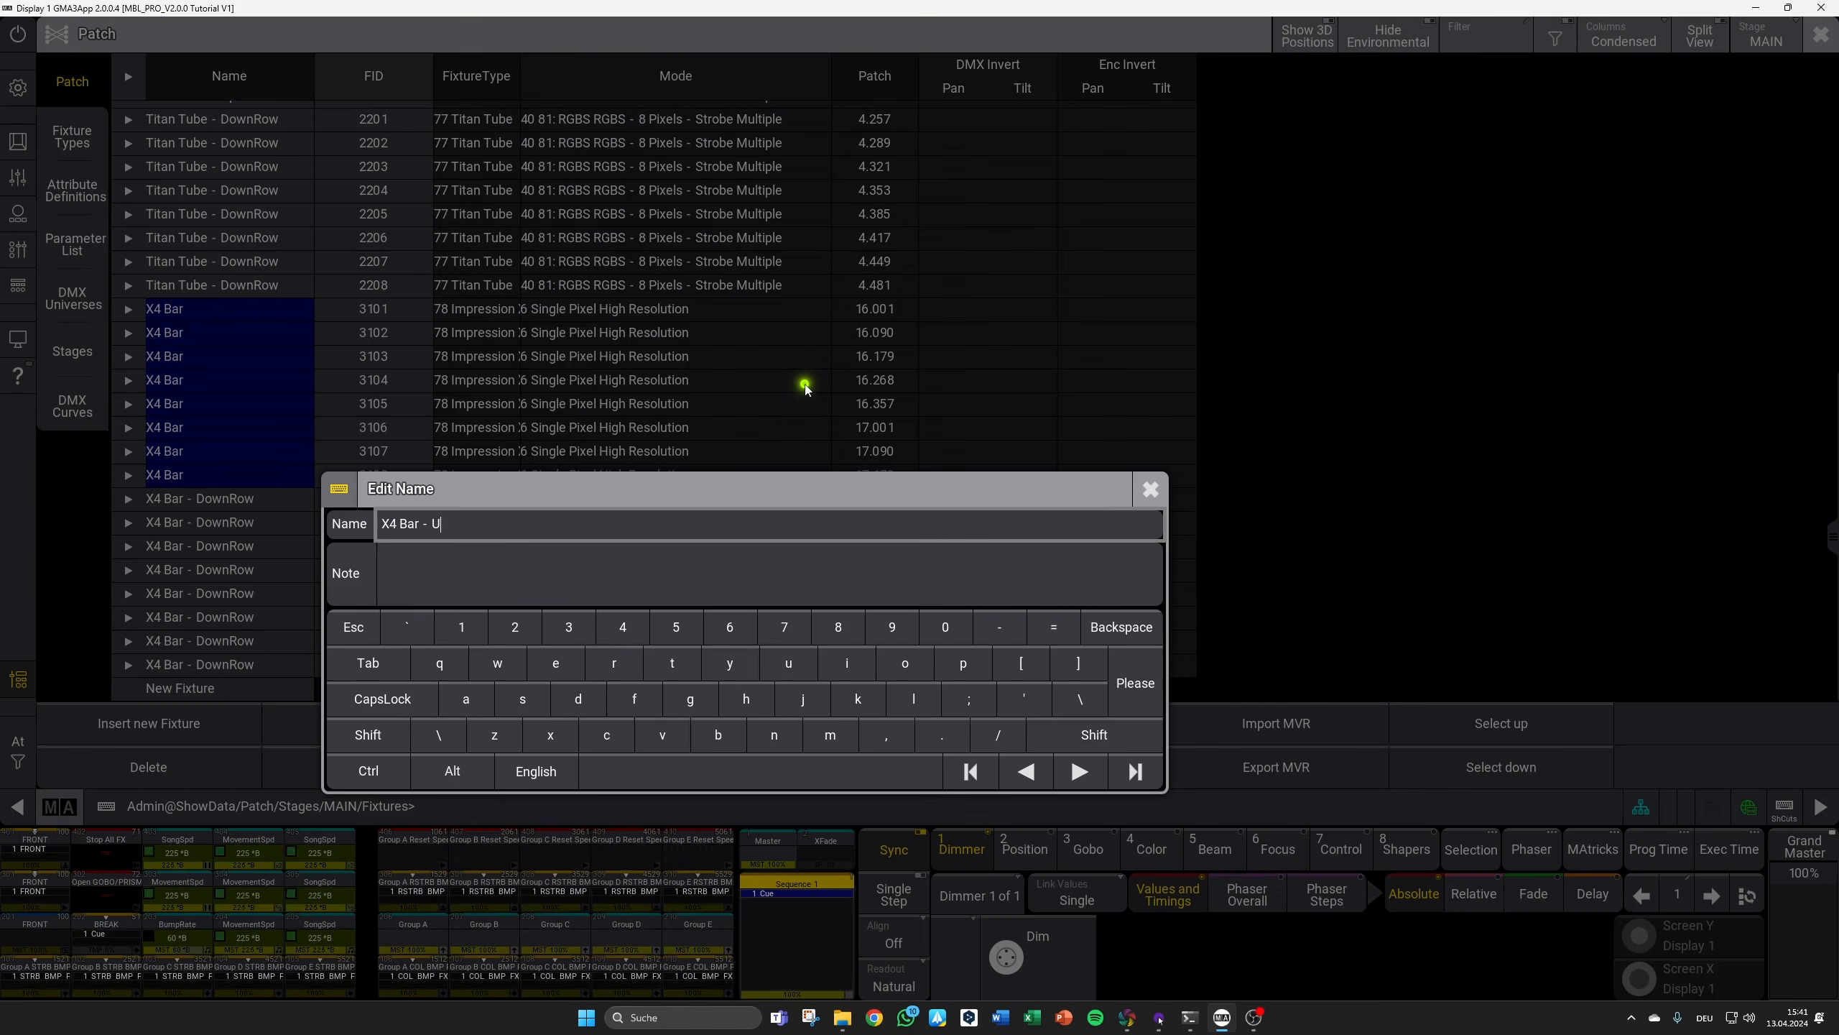
key("Return")
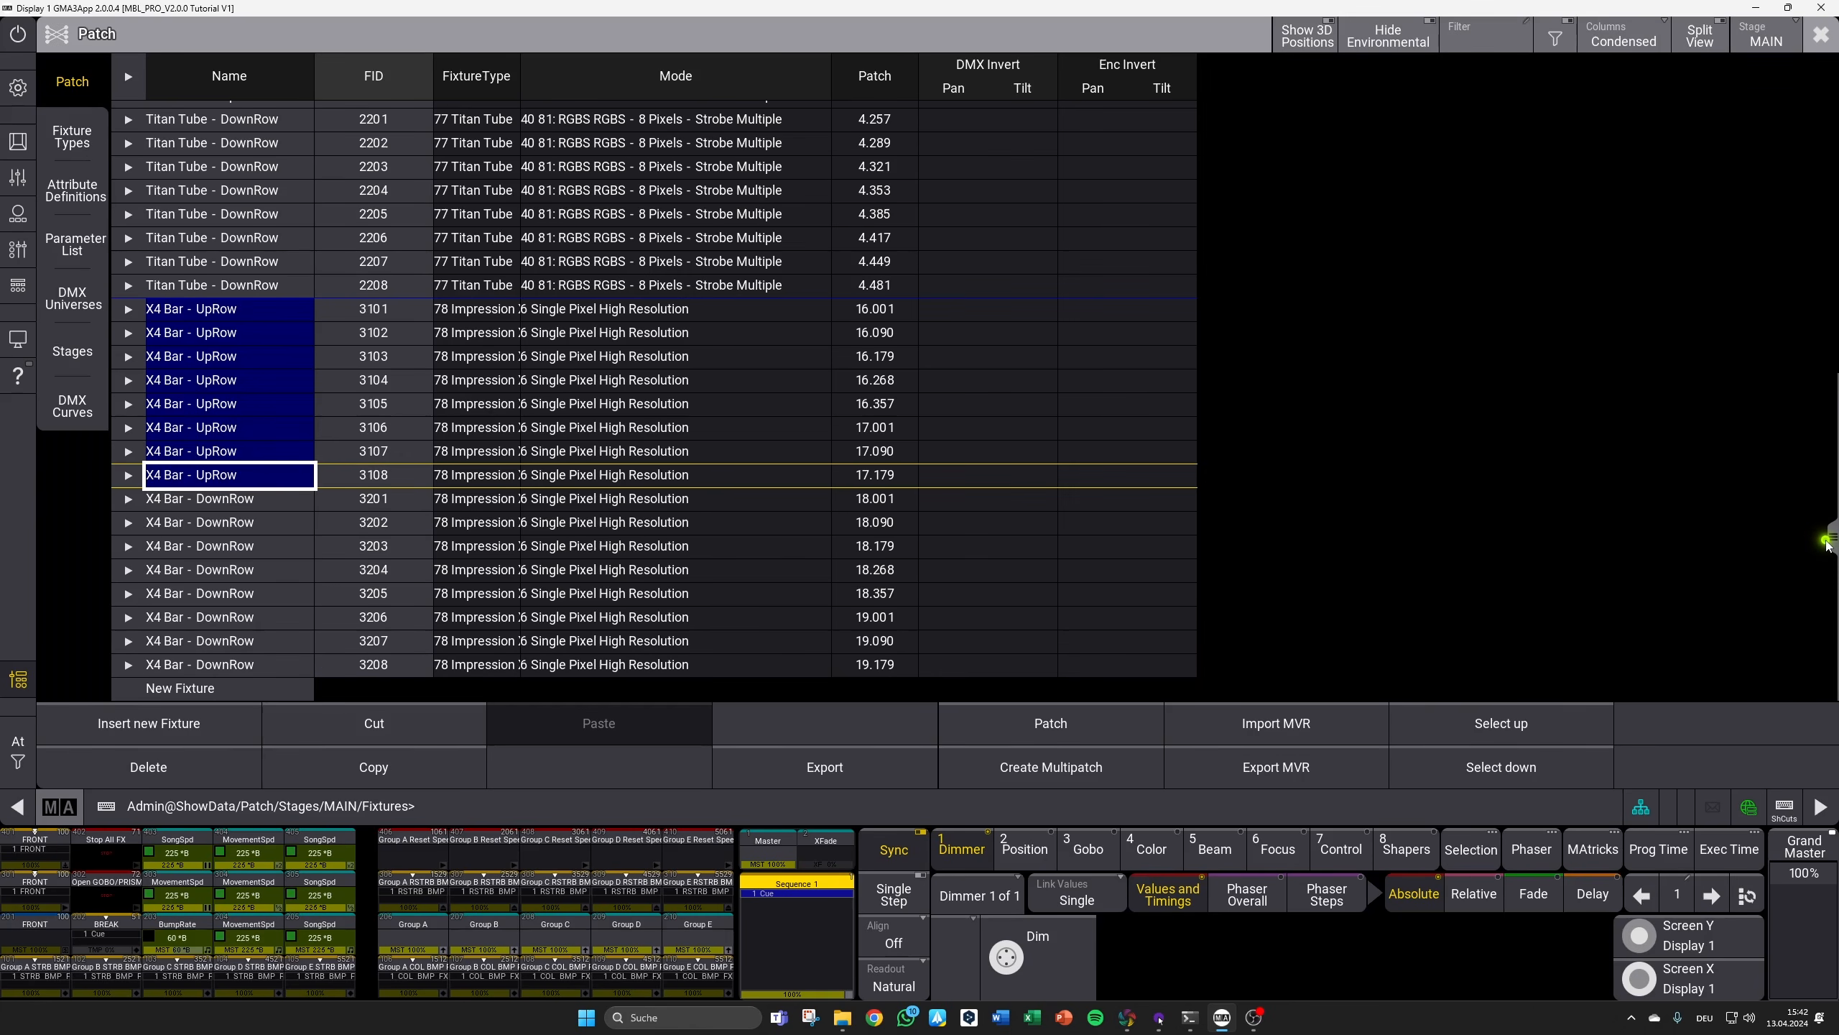
Step: Check the renamed fixtures from the start of the list, then save the changes and exit the patch
left_click_drag(1830, 538, 1832, 216)
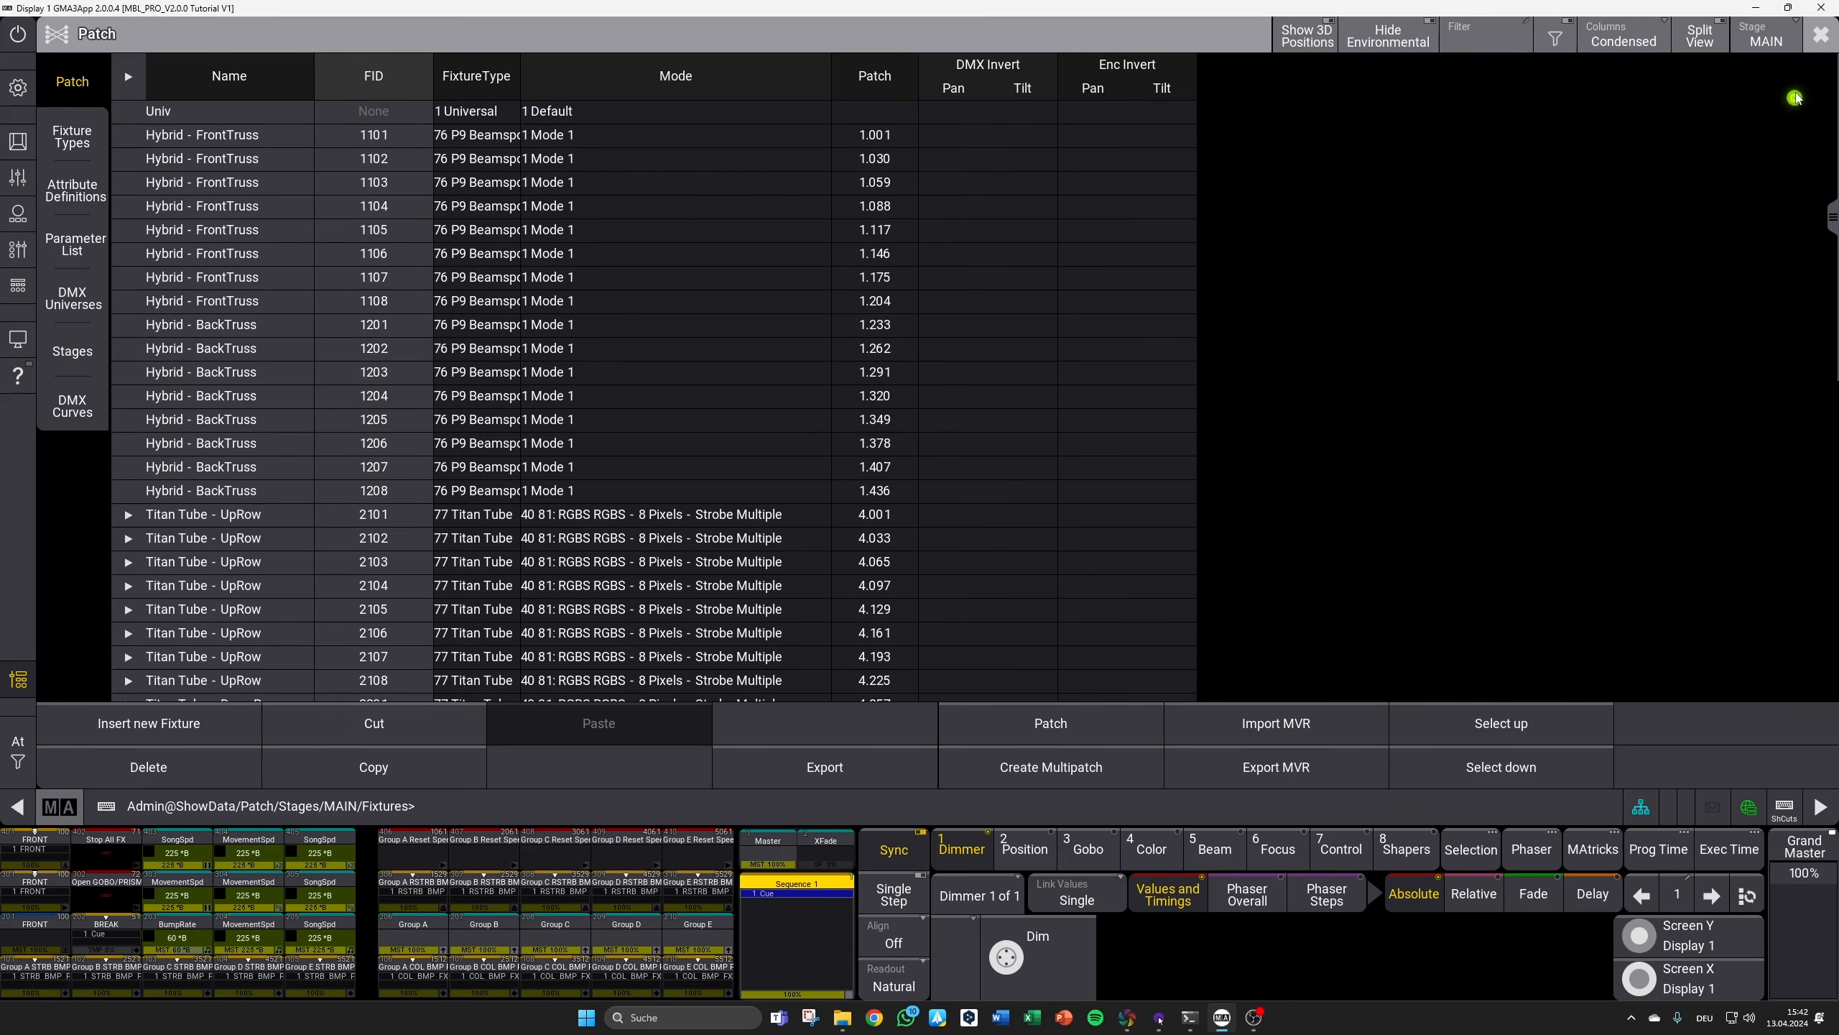
left_click(1819, 42)
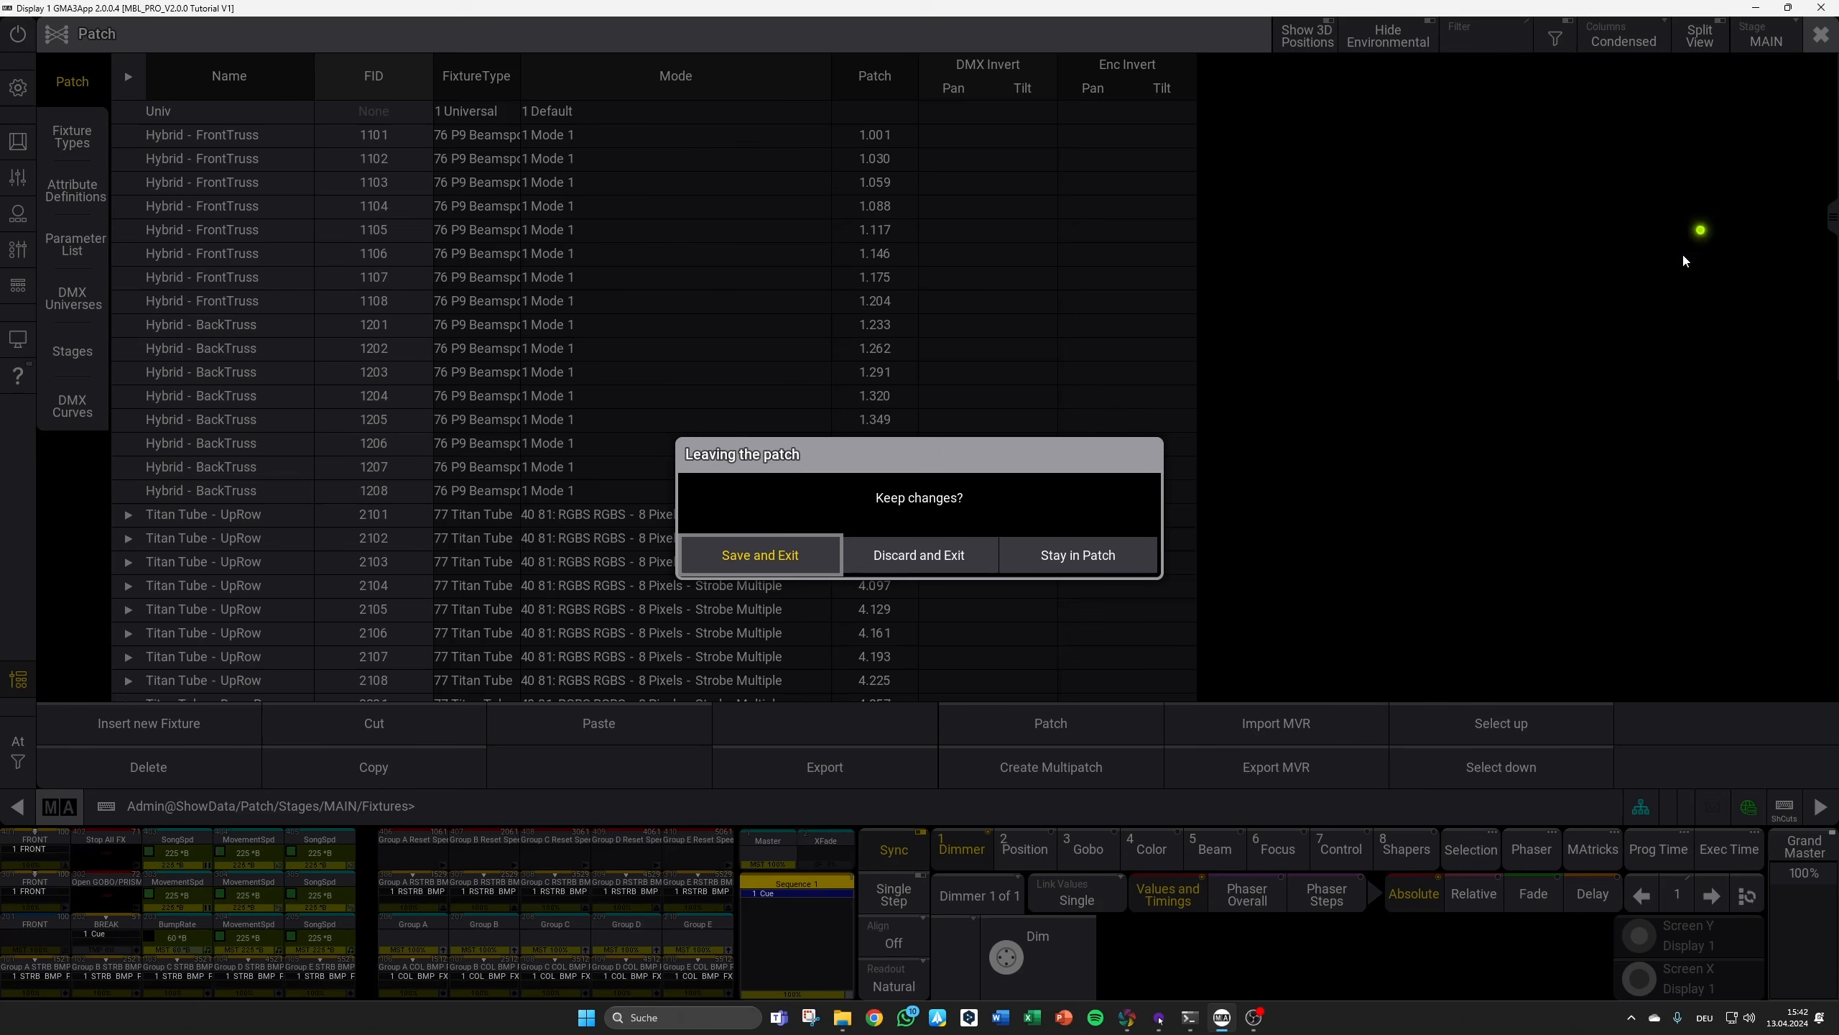
left_click(785, 555)
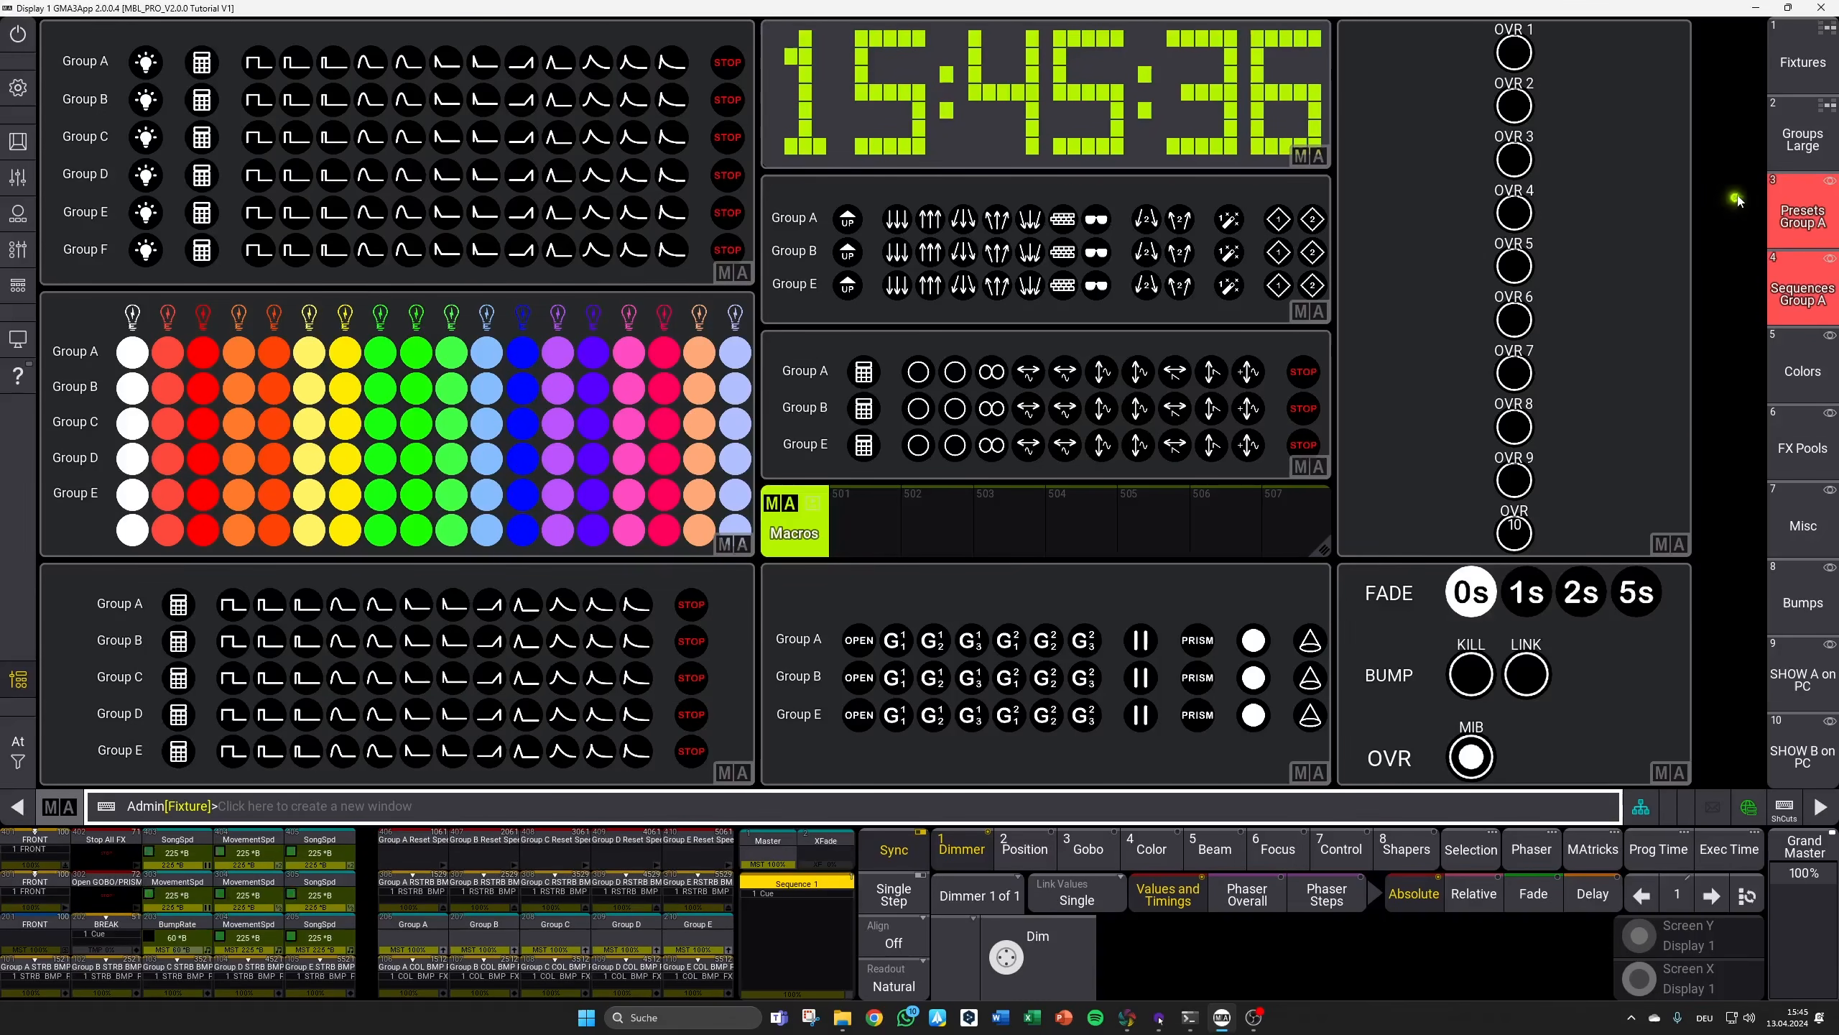
Step: Assign the Groups Small view to view button 2 in place of Groups Large and open that view
left_click(1800, 142)
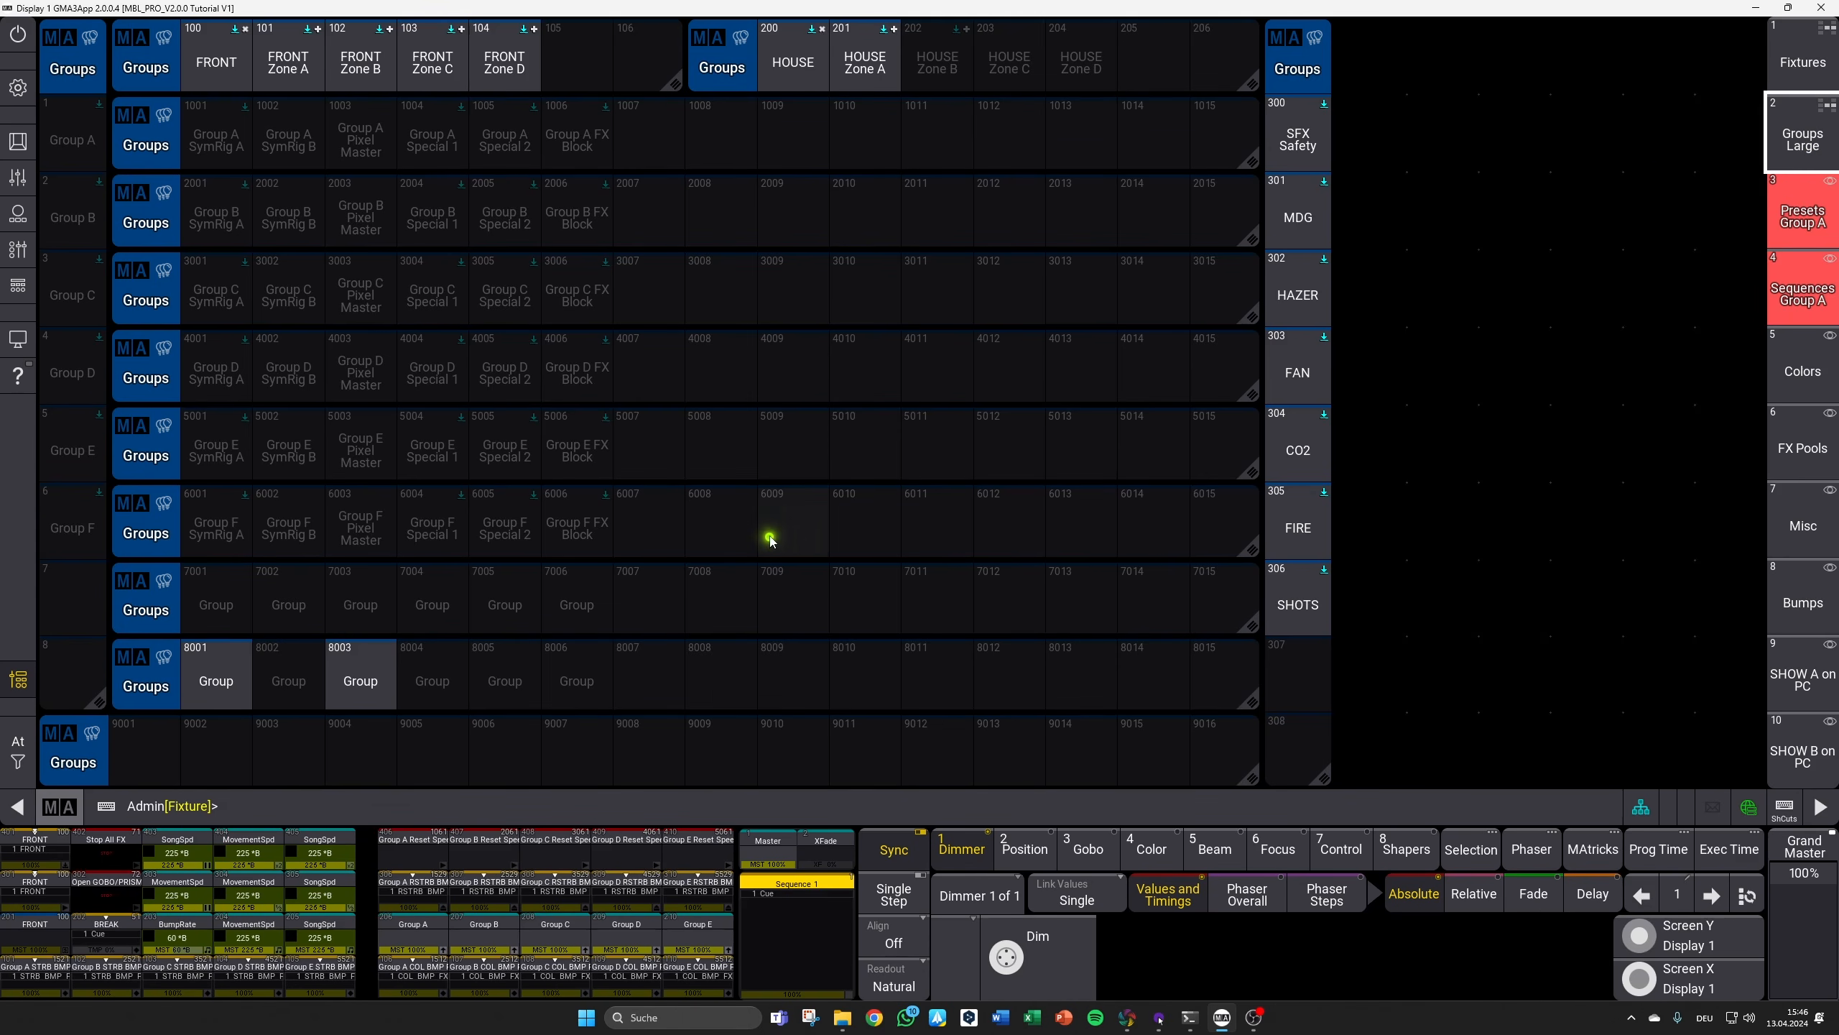
left_click(1795, 523)
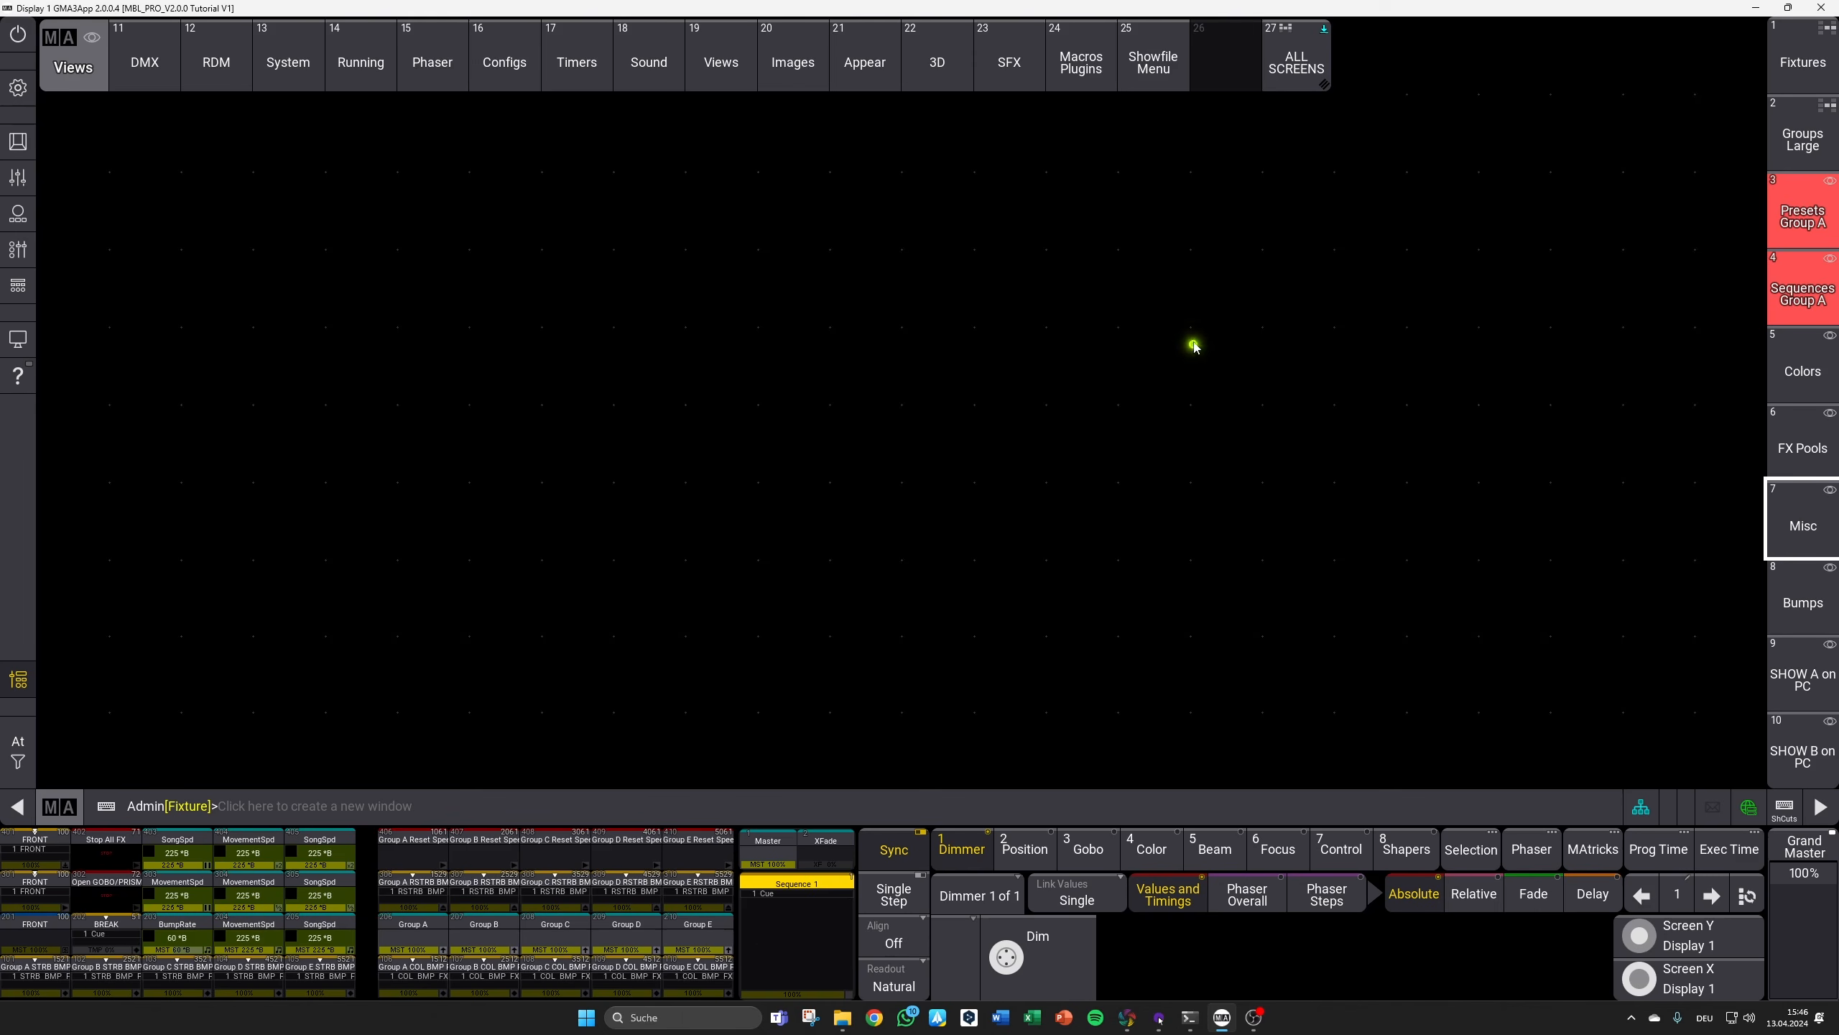
left_click(721, 73)
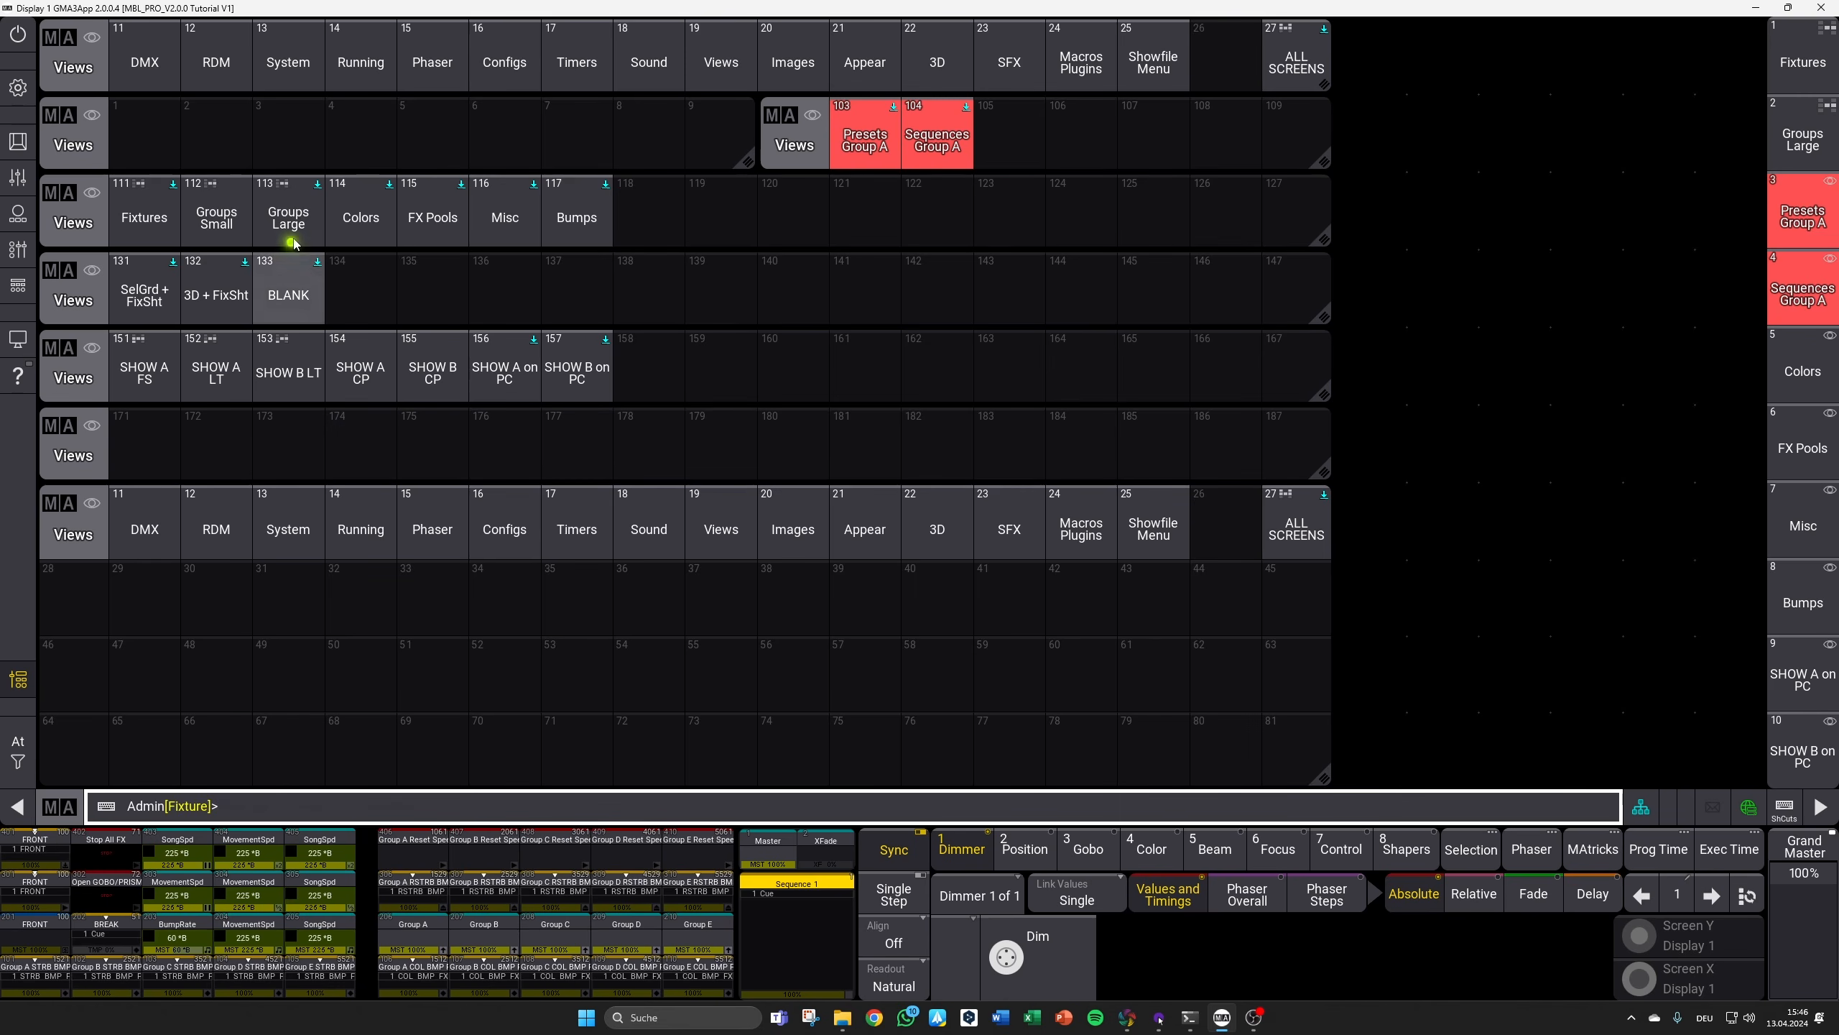
left_click_drag(217, 225, 161, 279)
left_click(1802, 142)
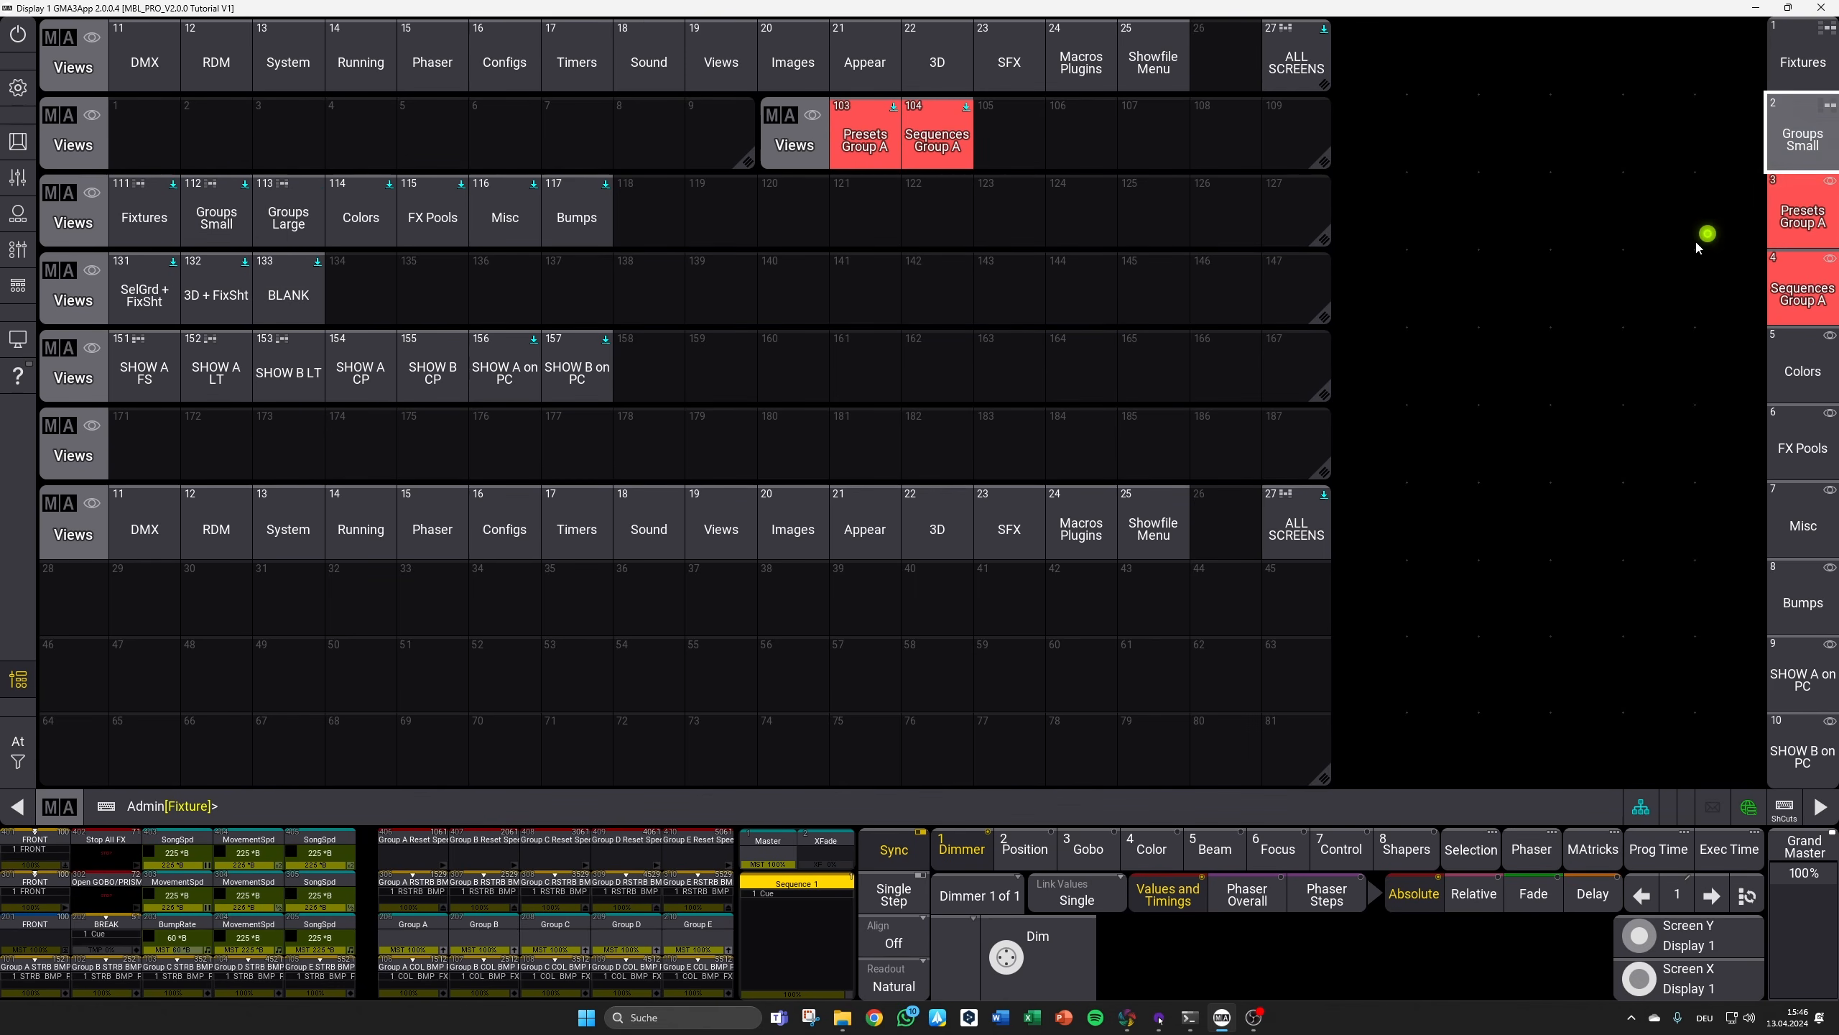
left_click(1772, 158)
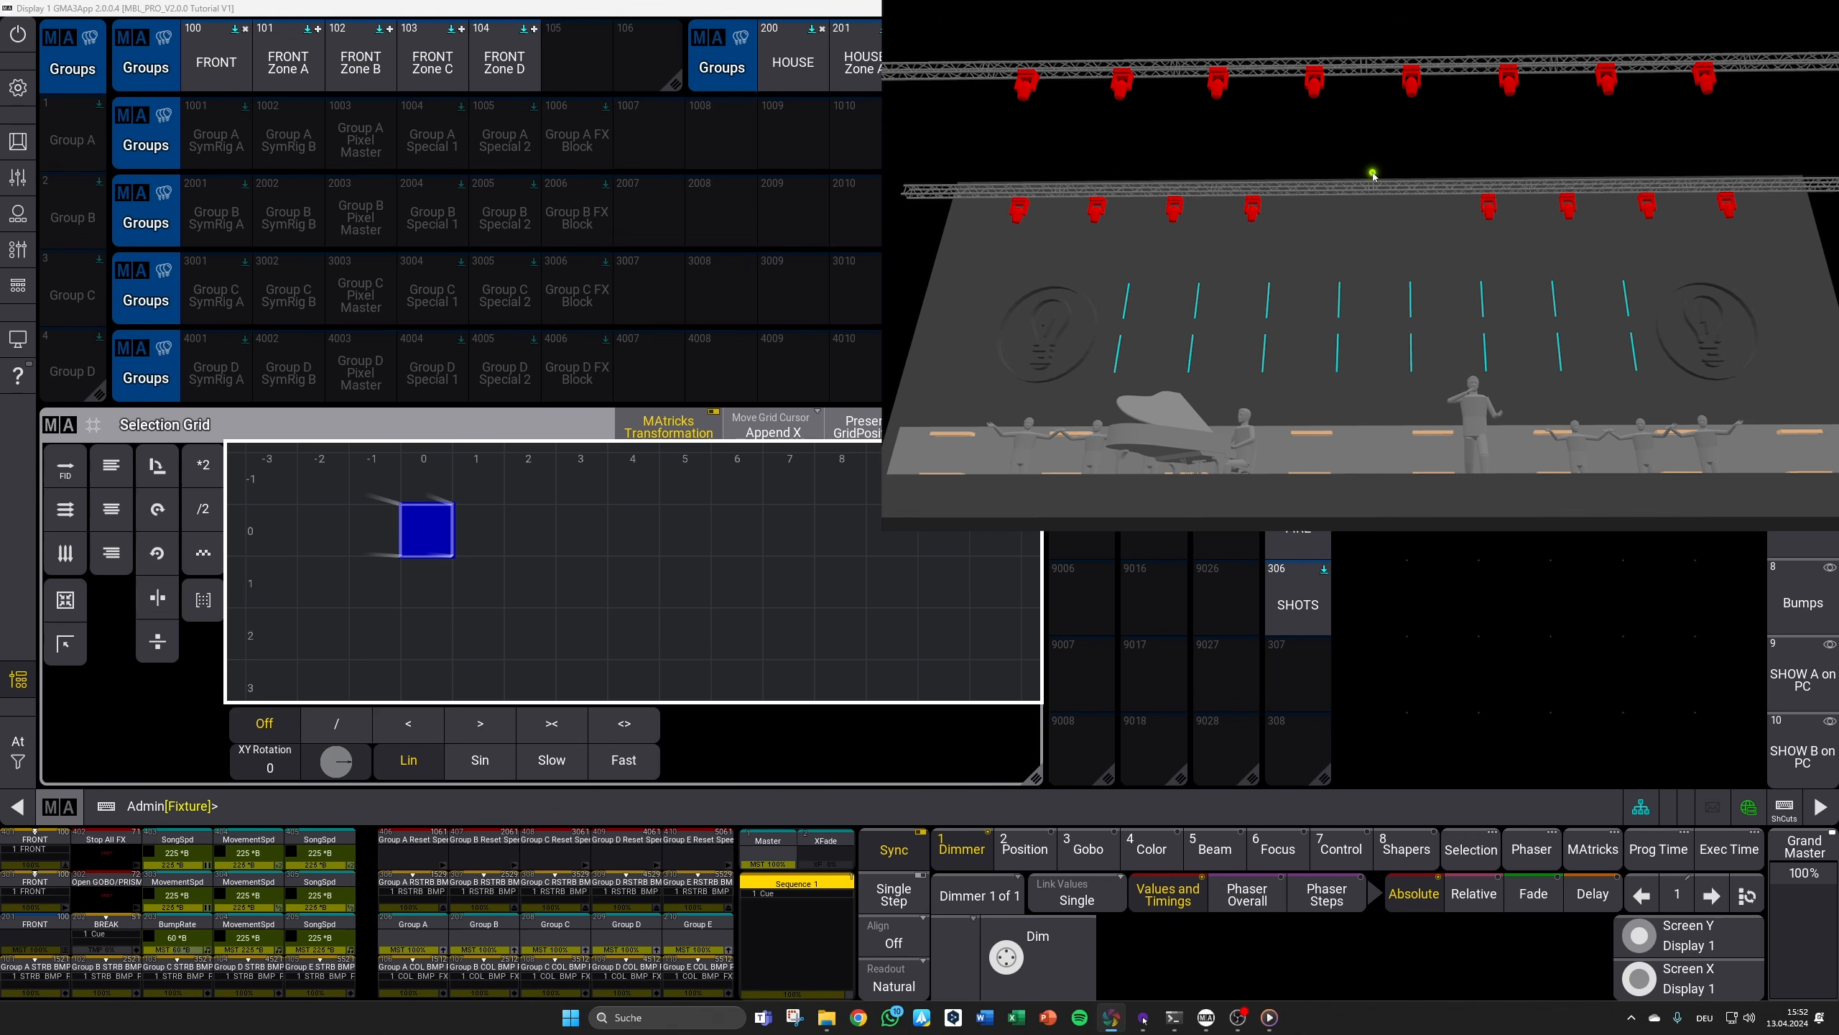
Step: Select fixtures 1101 Thru 1108 in the selection grid's first row and 1201 Thru 1208 in the row below
type("1101 Thru 1108")
key("Return")
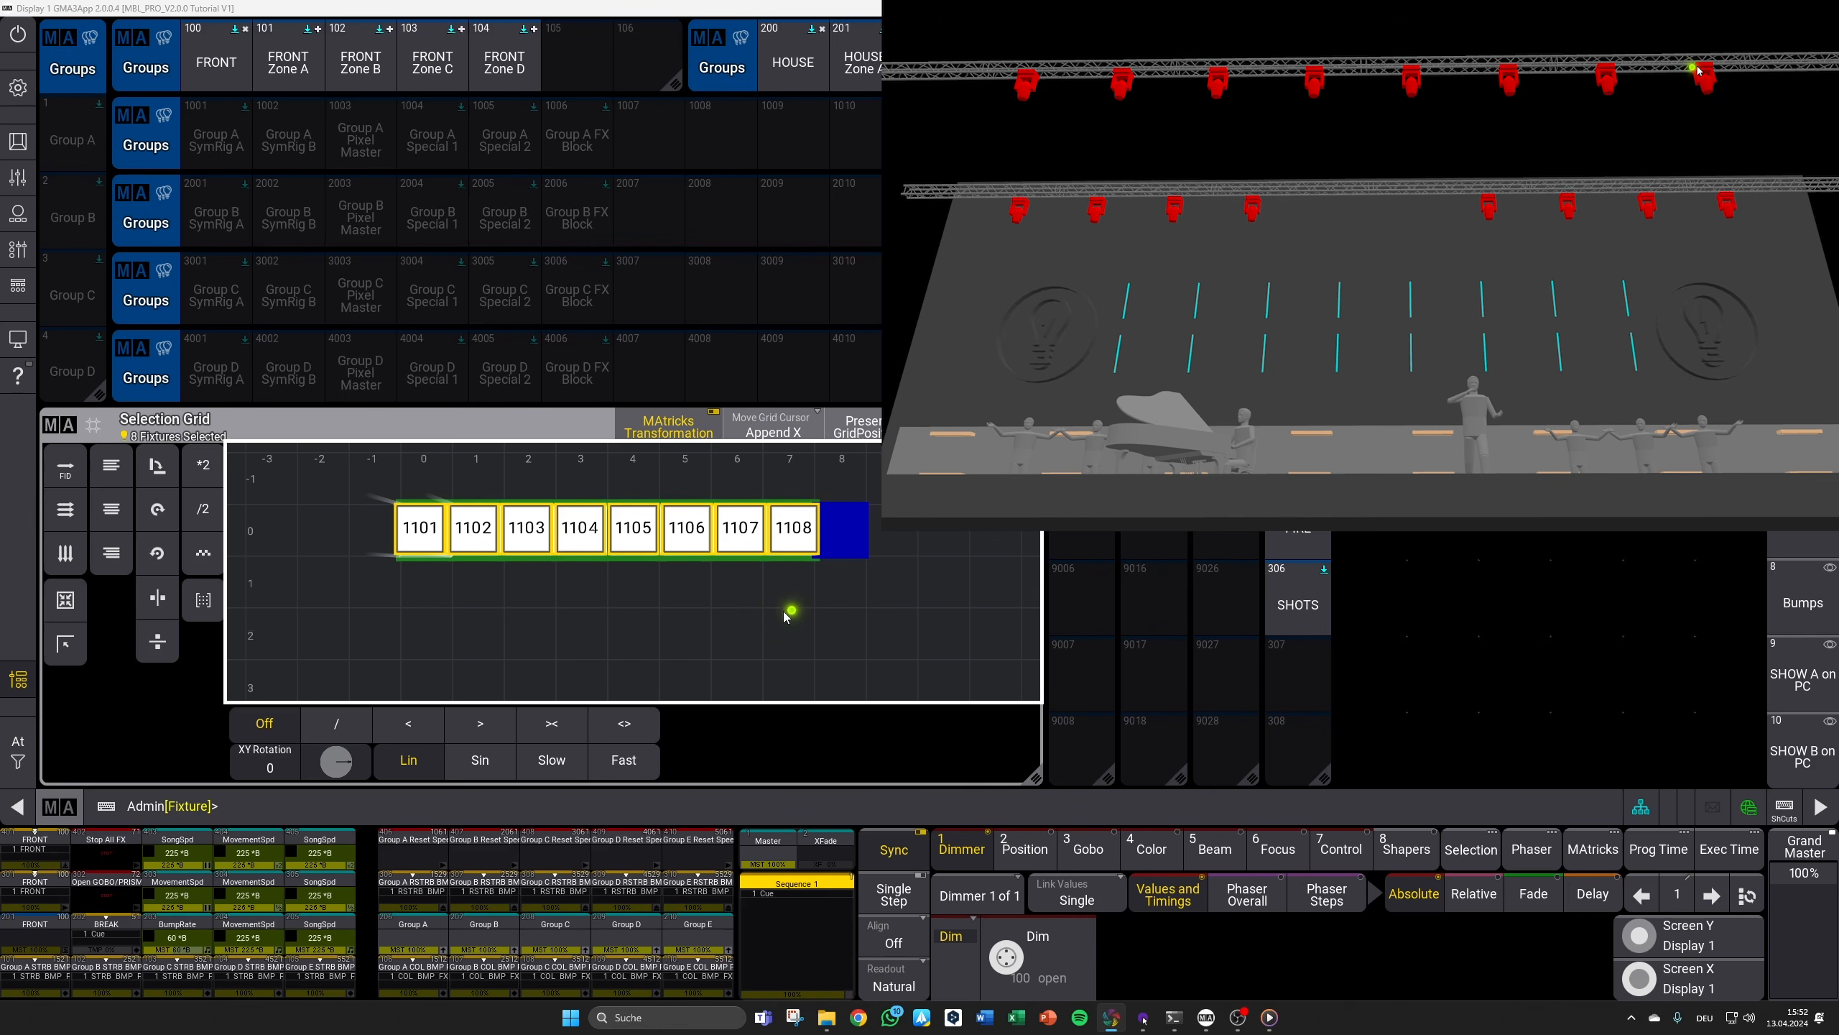
left_click(427, 596)
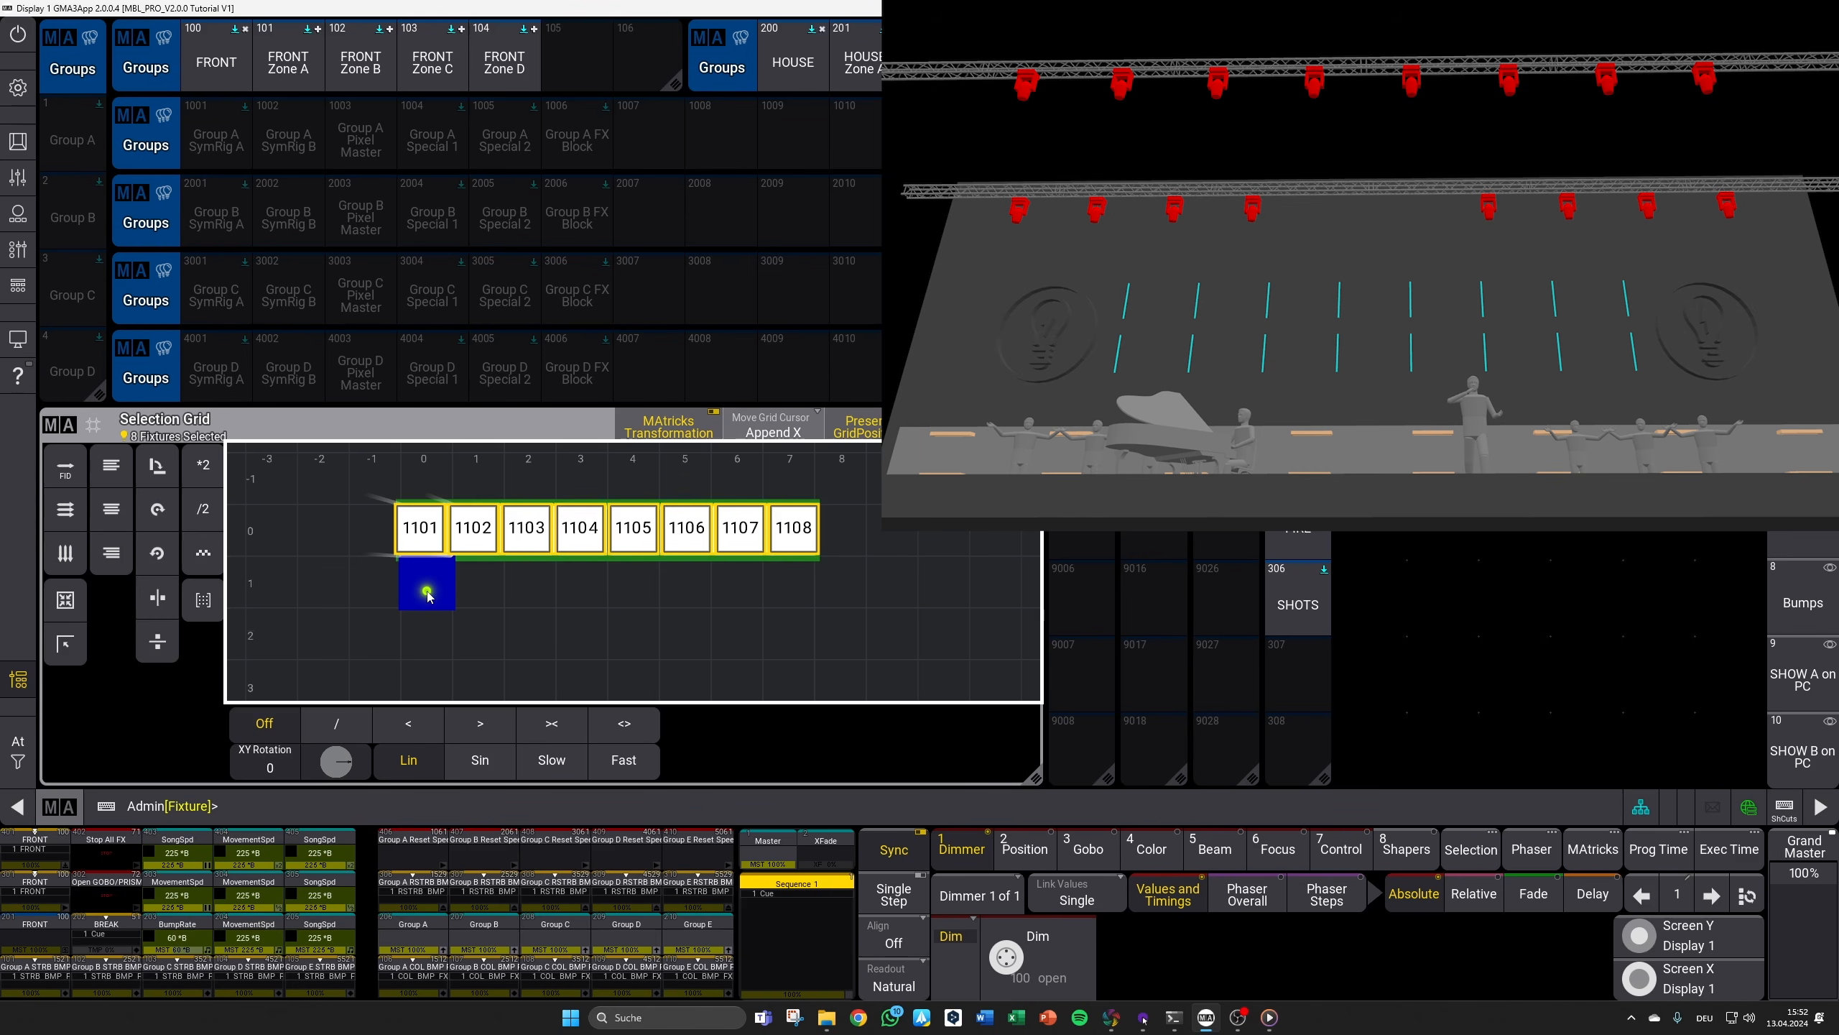
type("1201 Thru 1208")
key("Return")
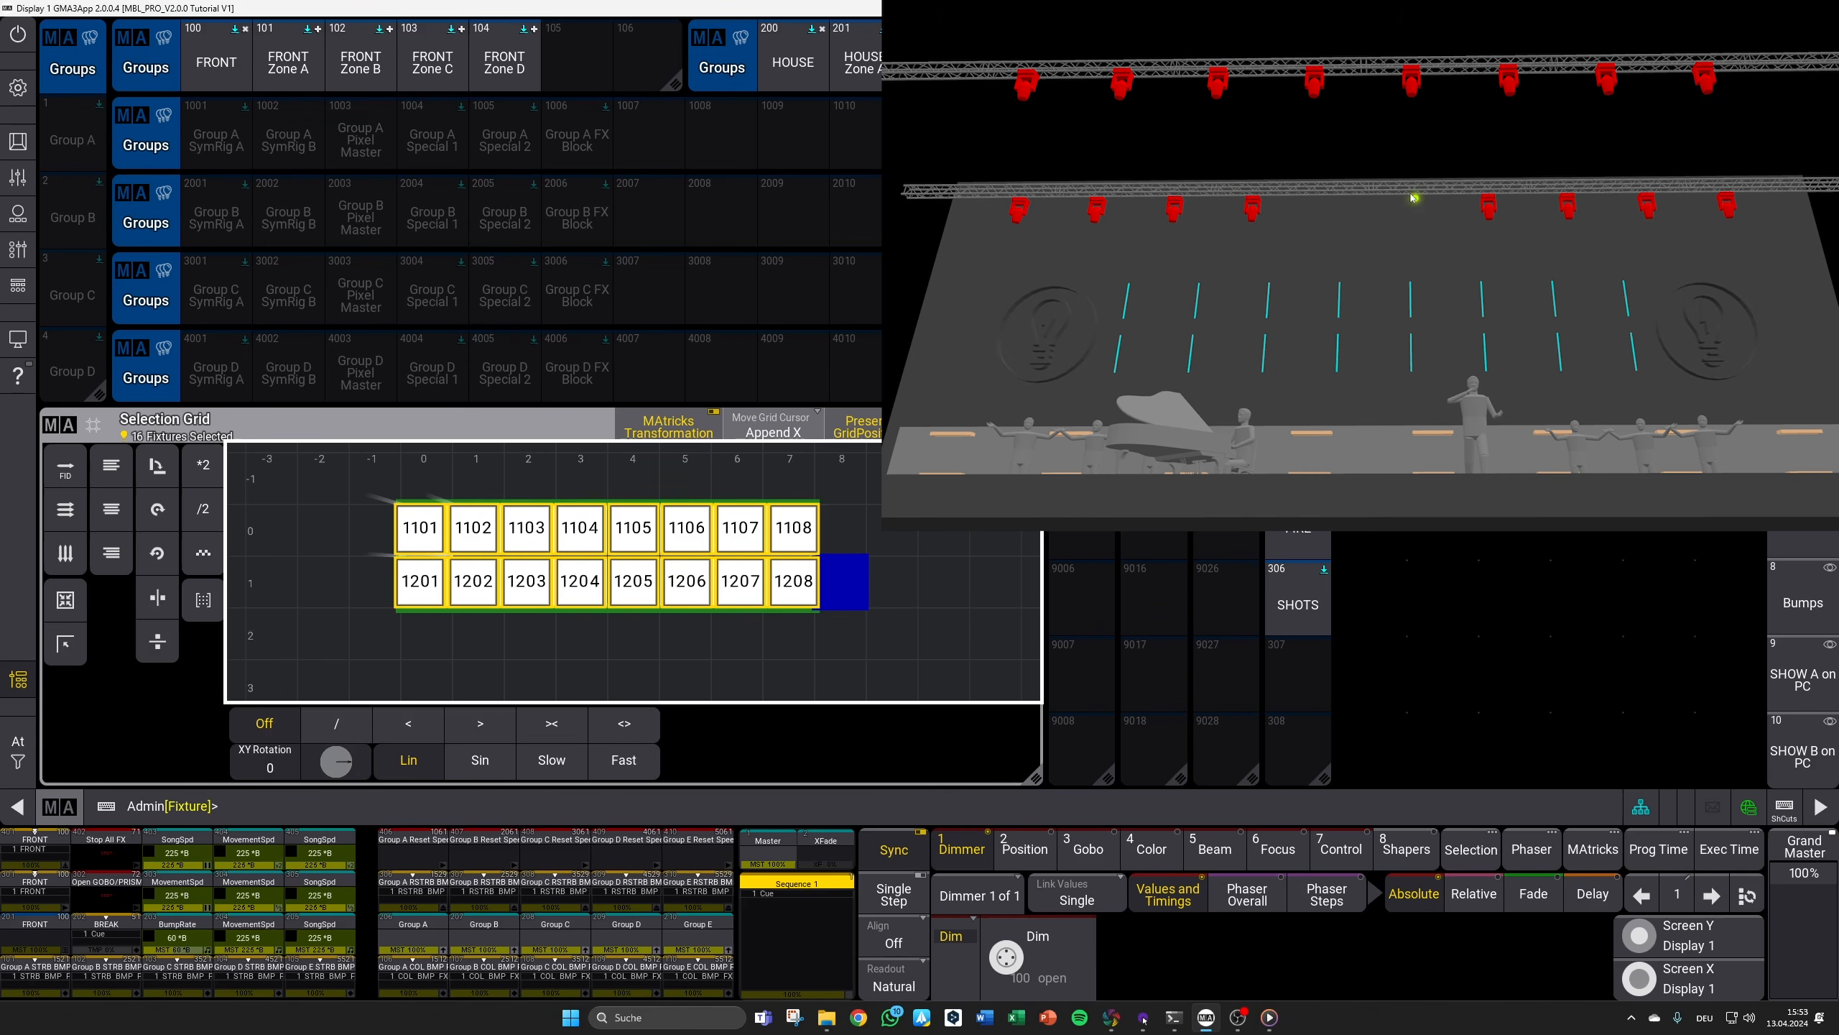
Step: Shift fixtures 1205 to 1208 one grid cell right and 1201 to 1204 one cell left to leave a centre gap
key("Escape")
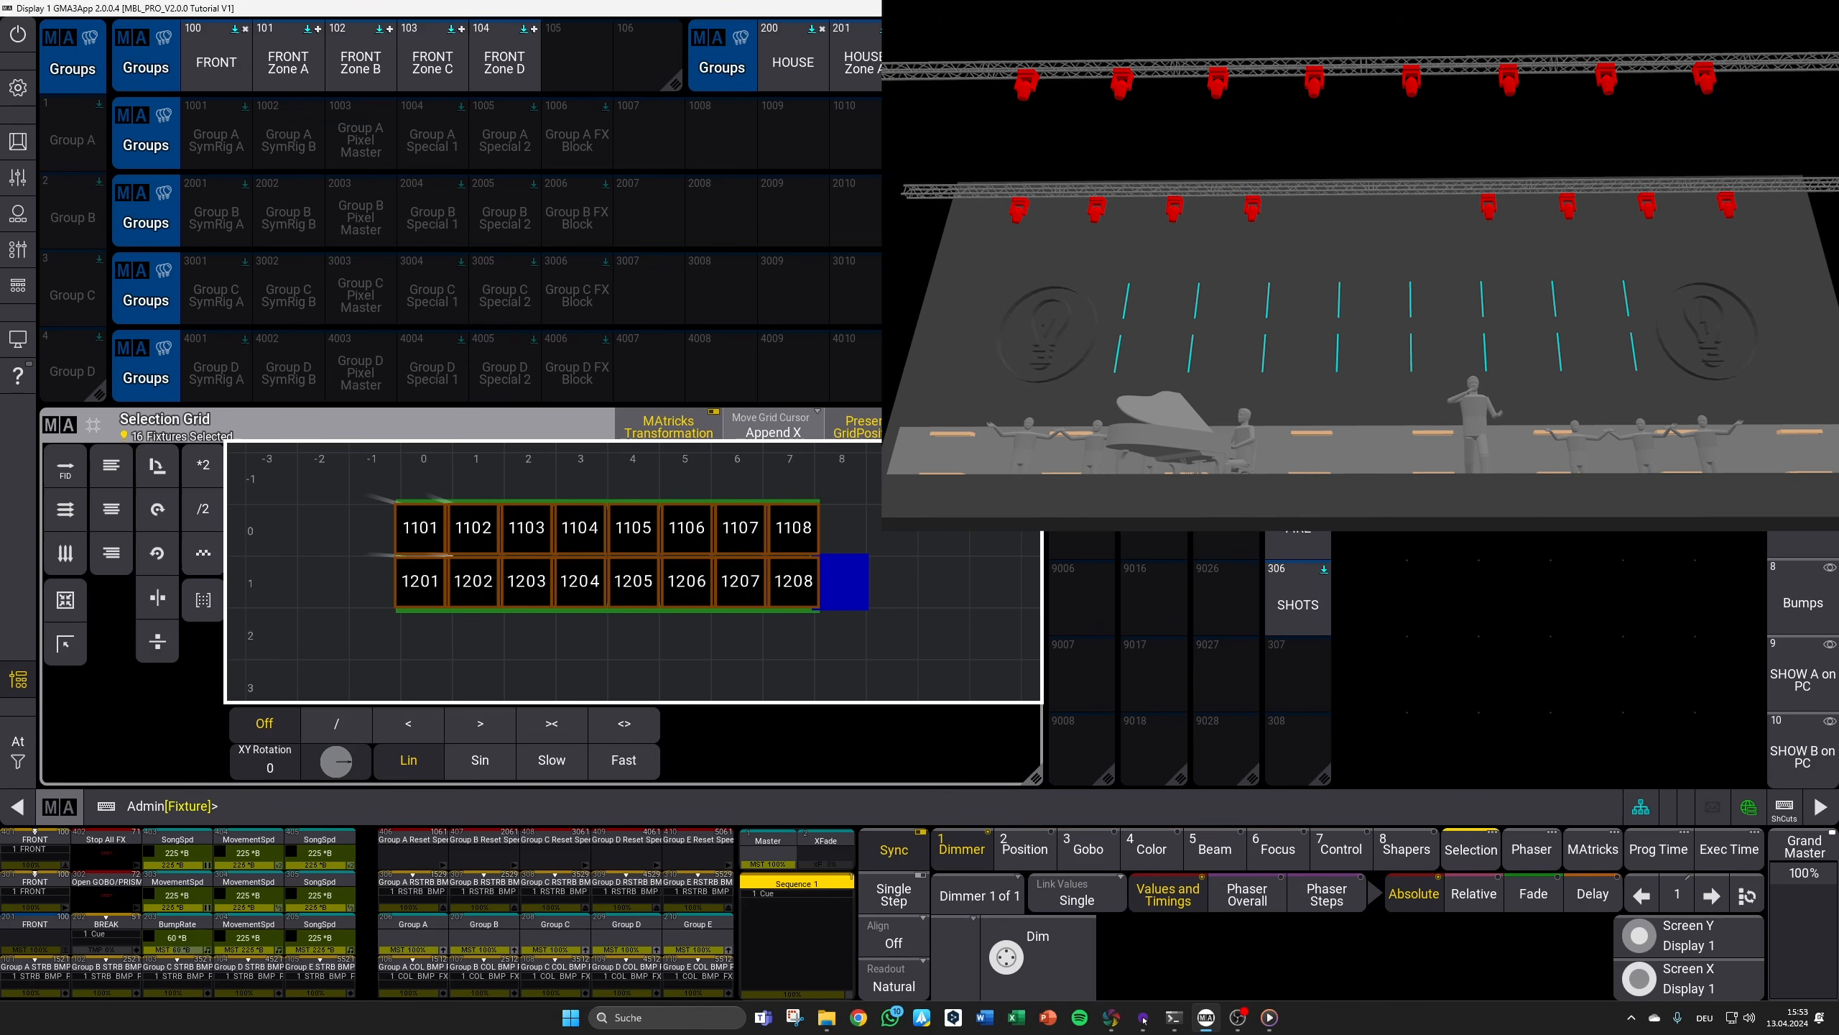
left_click(798, 594)
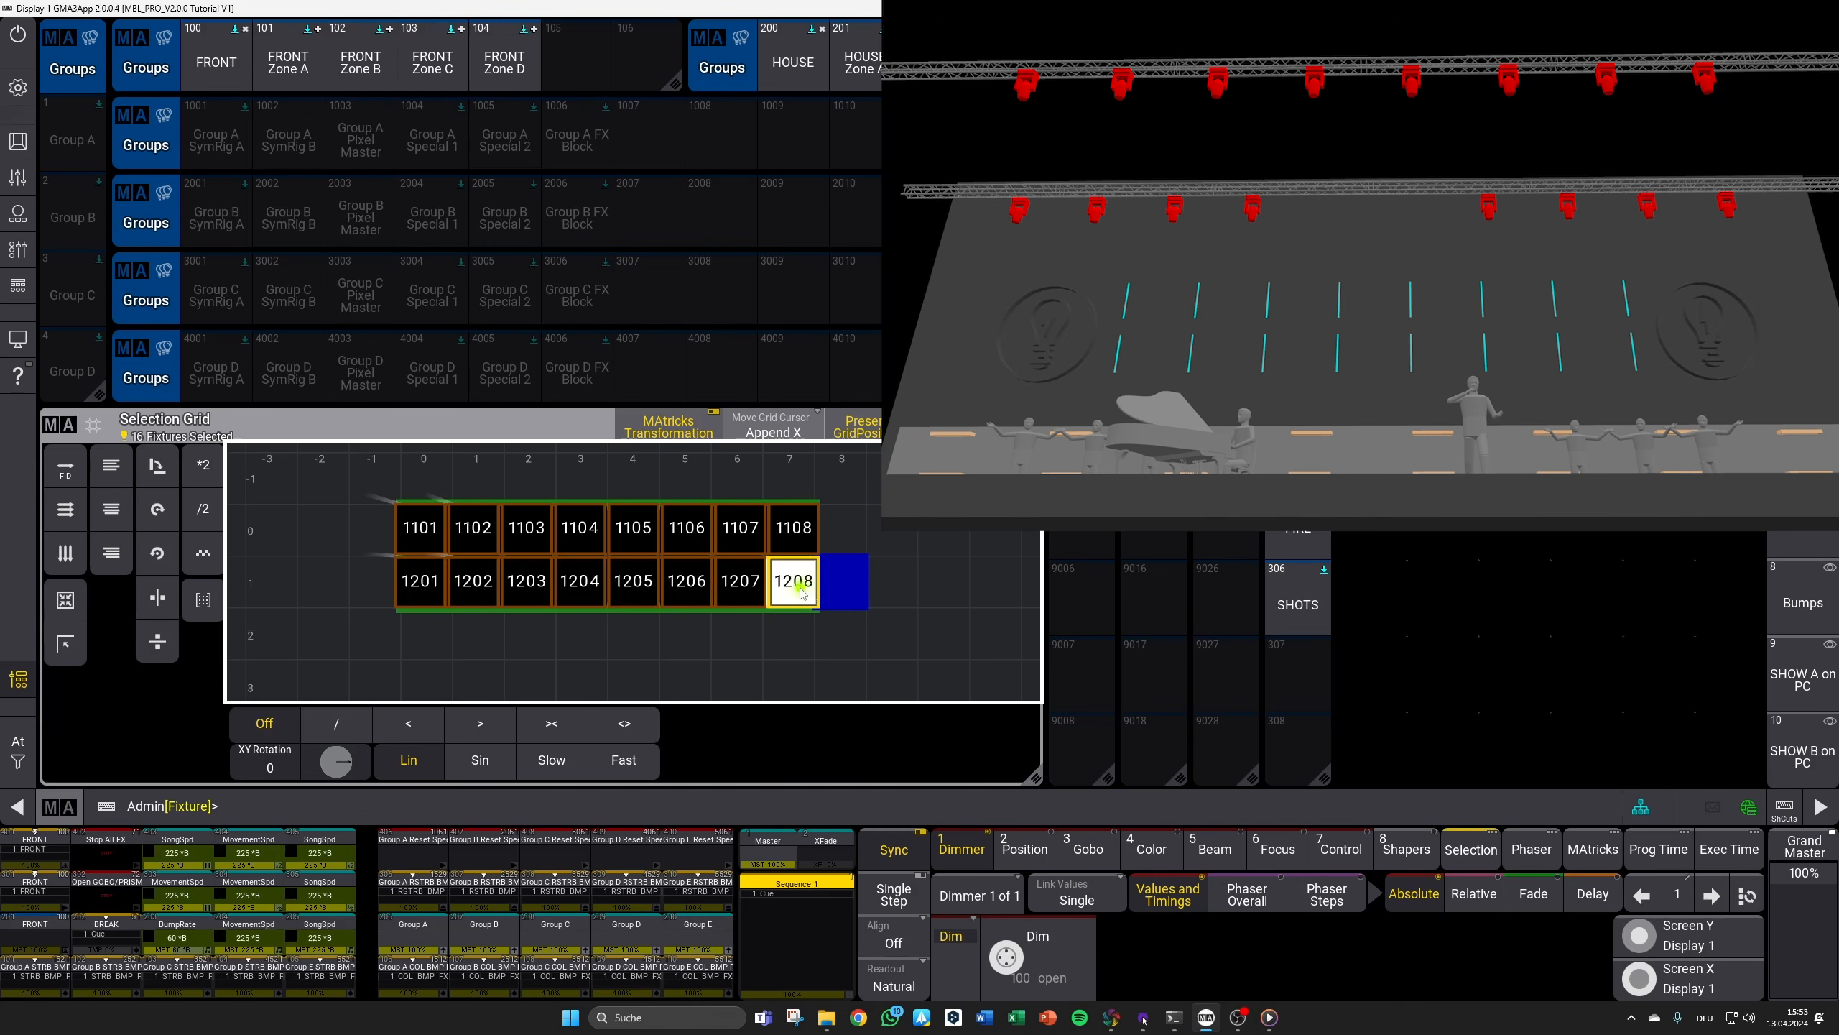
mouse_move(802, 590)
left_mouse_down()
mouse_move(840, 586)
mouse_move(797, 587)
left_mouse_up()
left_click(746, 590)
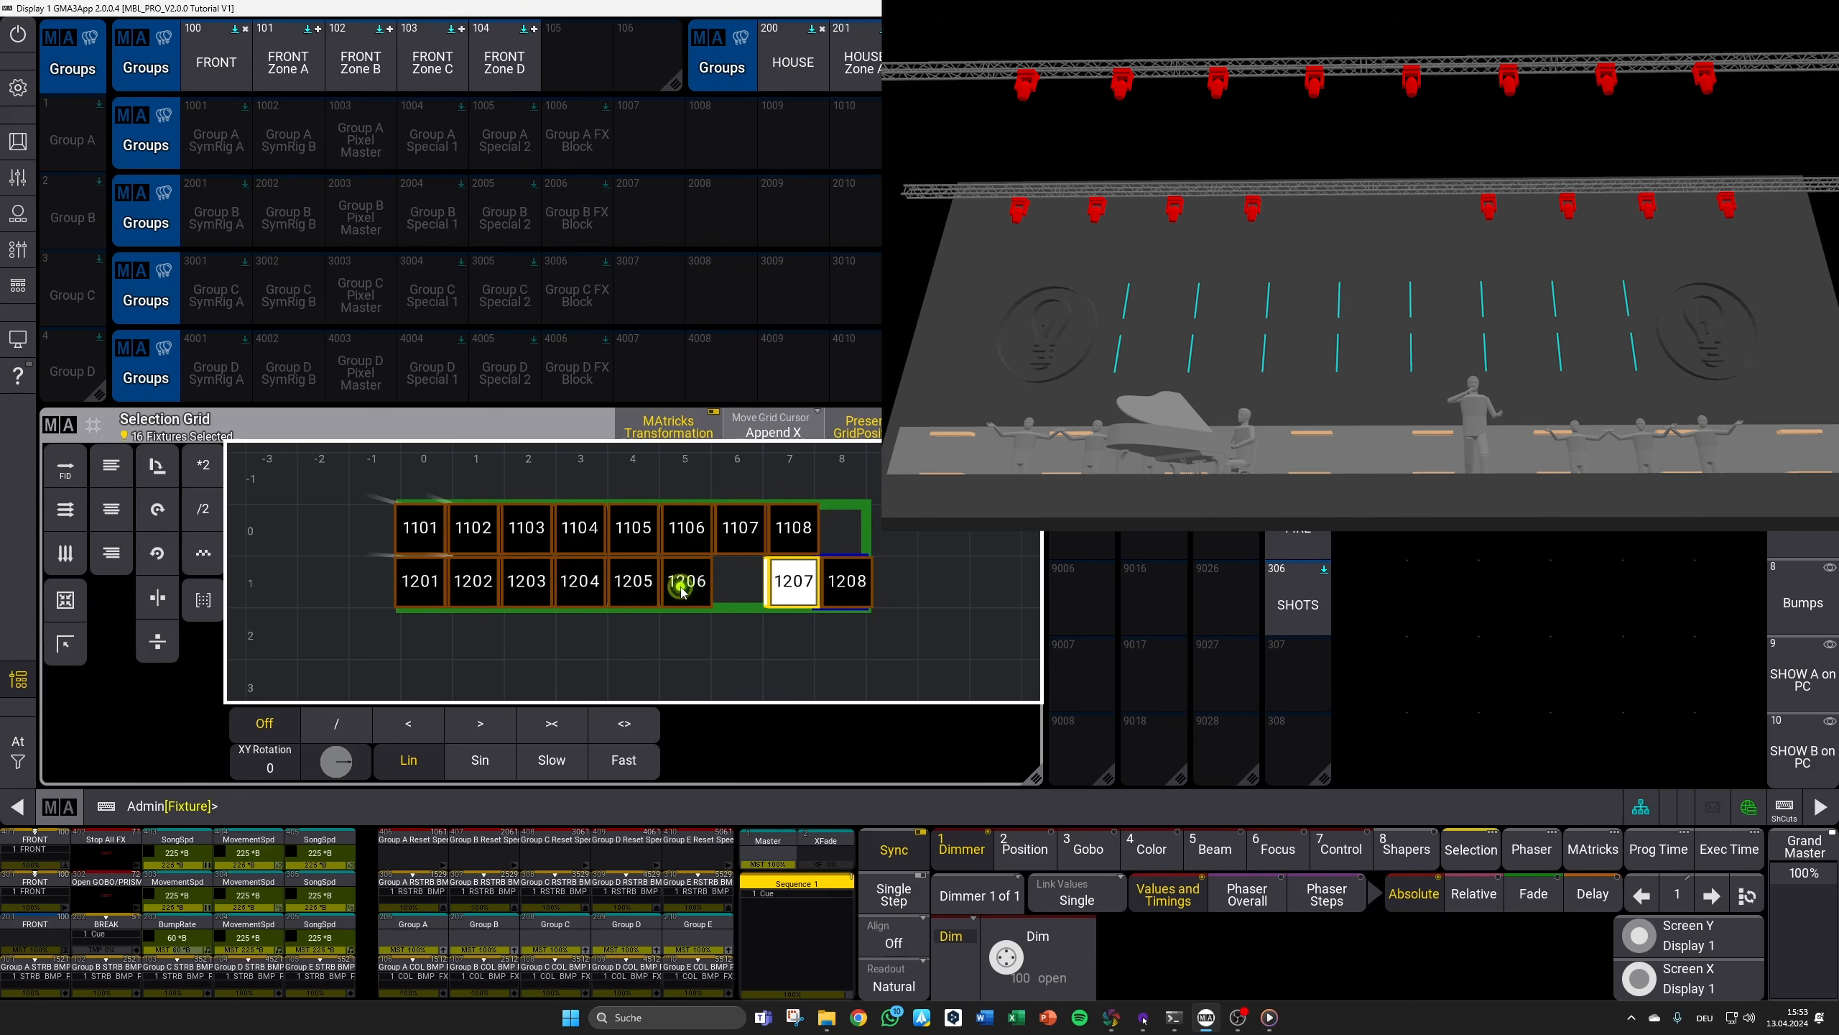
left_click(684, 589)
left_click_drag(684, 588, 737, 587)
left_click_drag(634, 583, 685, 584)
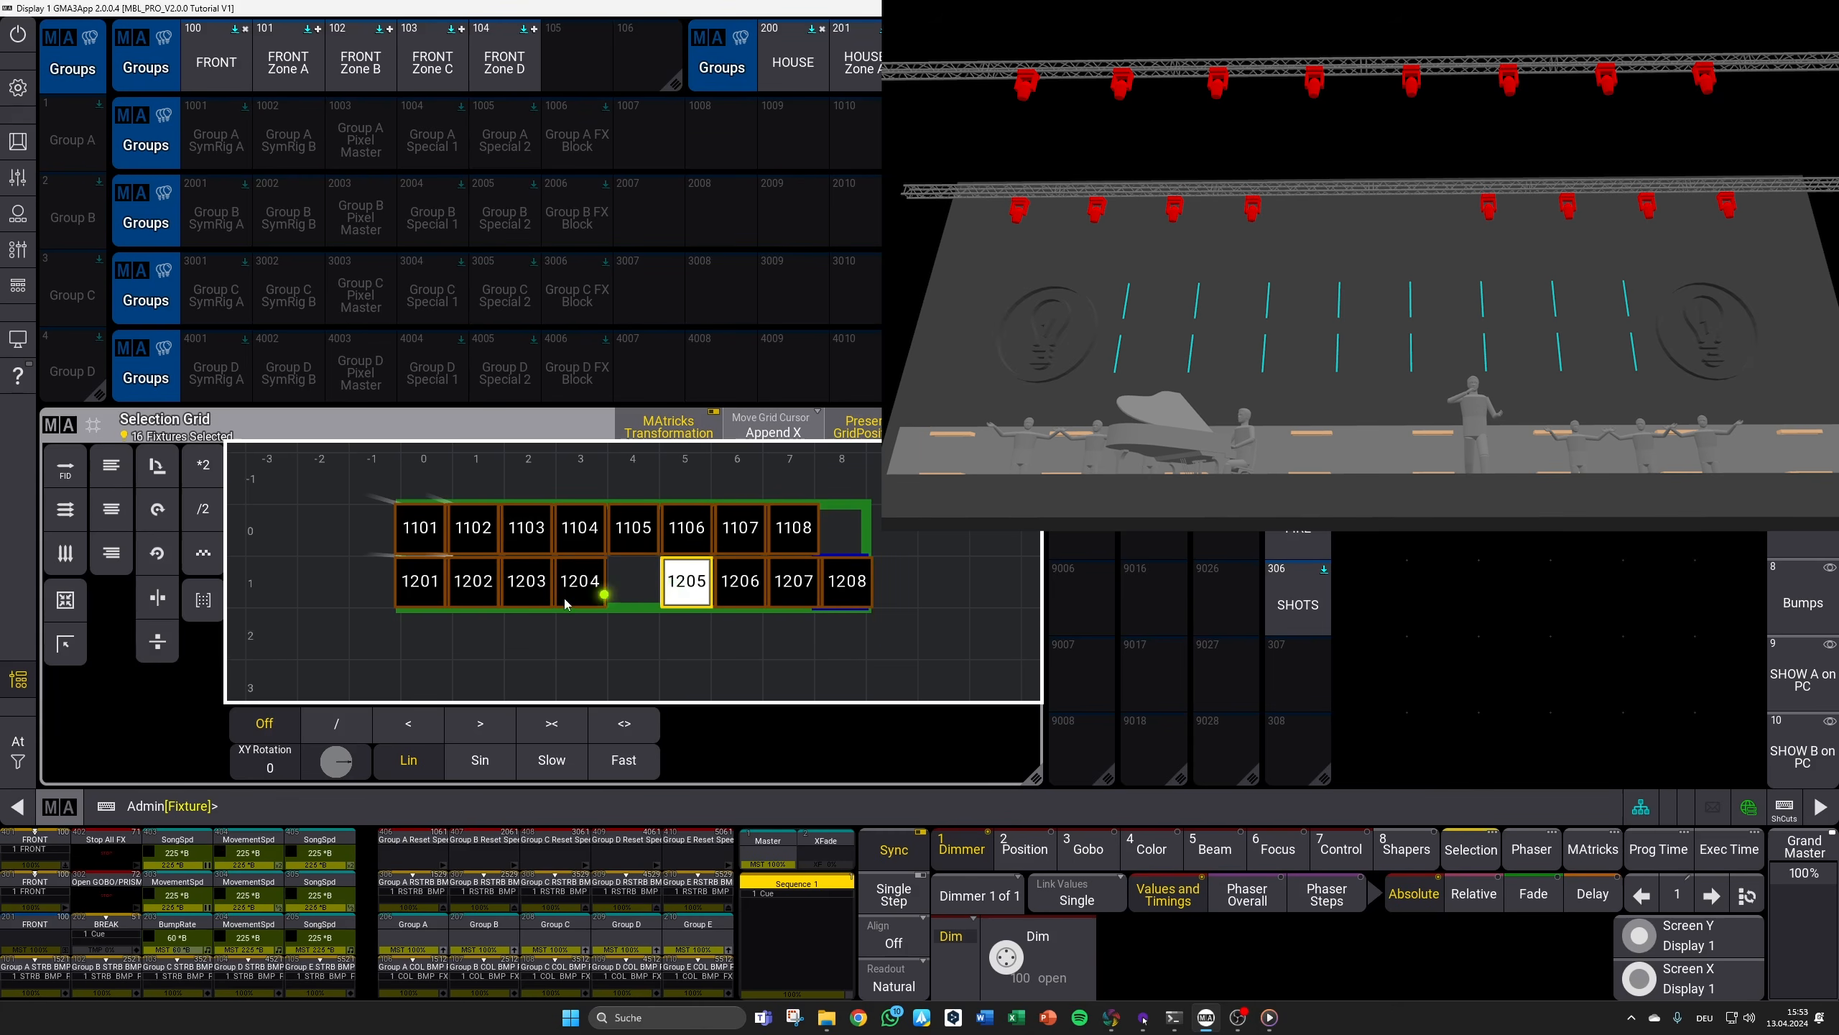
left_click_drag(421, 582, 526, 583)
left_click(967, 507)
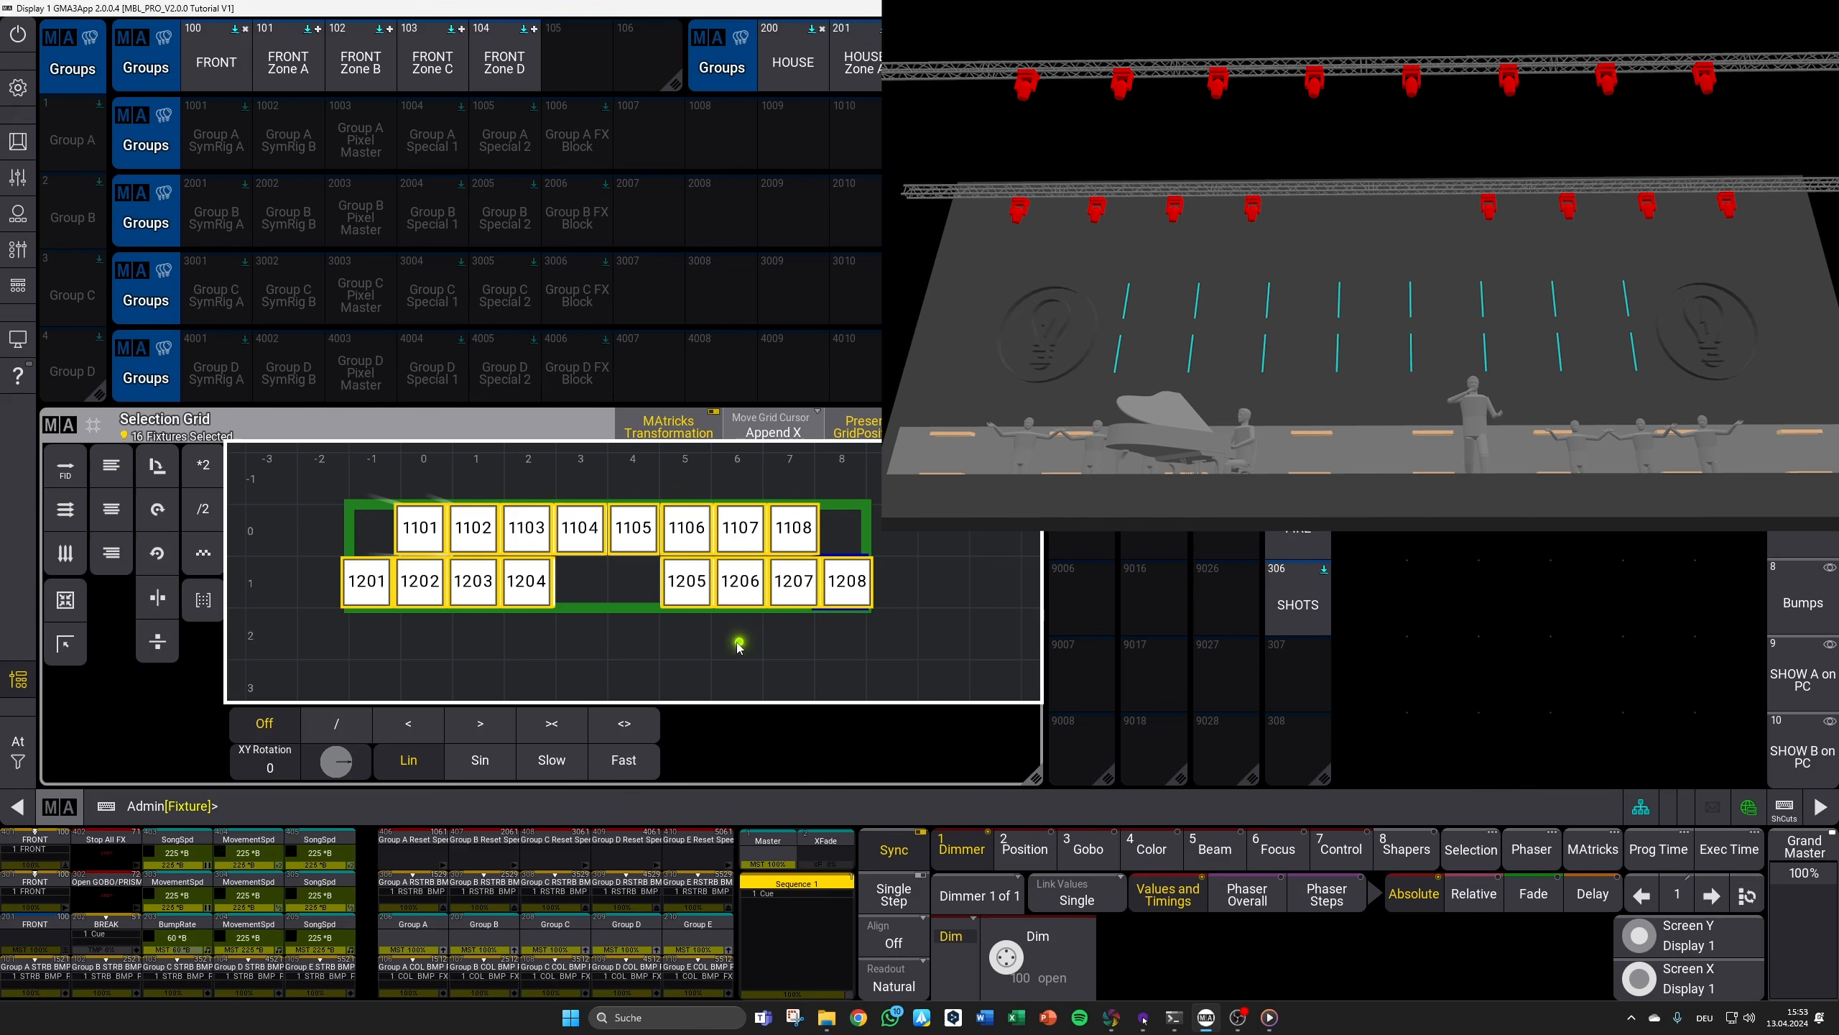
Step: Align the fixture arrangement to the selection grid's origin and store it as group 1001, Group A SymRig A
left_click(64, 652)
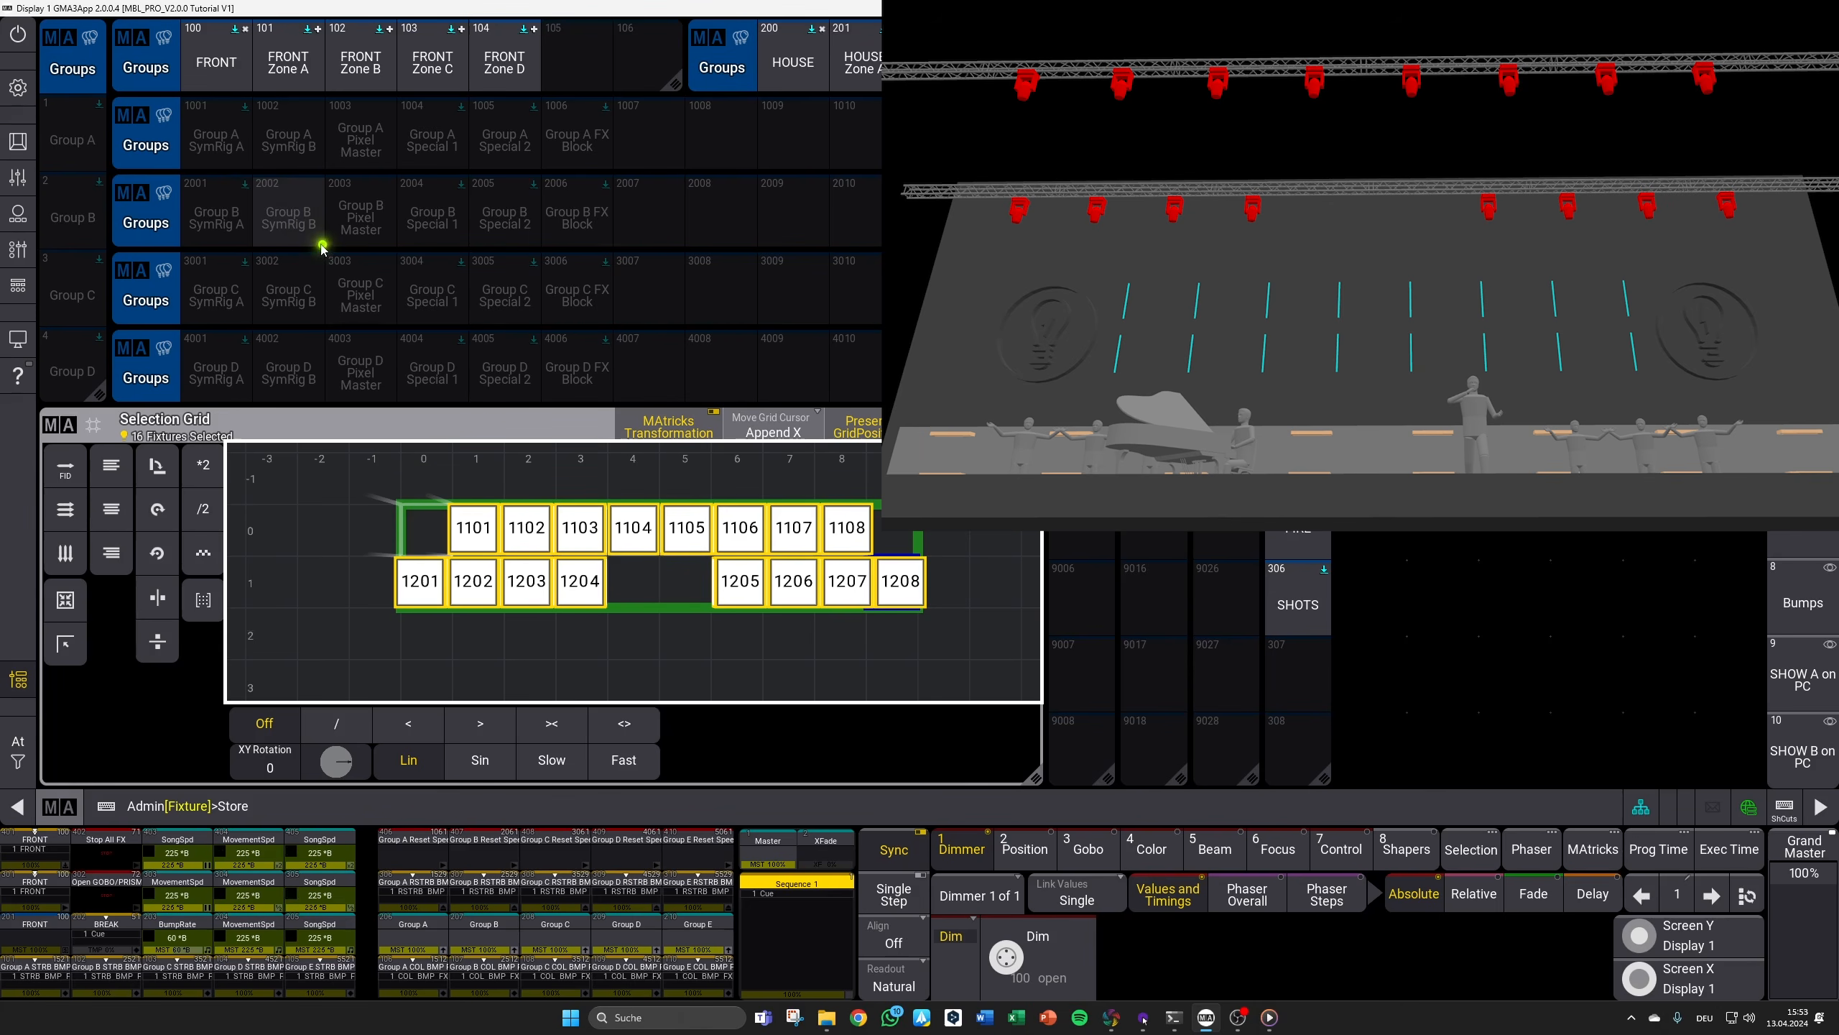
left_click(225, 147)
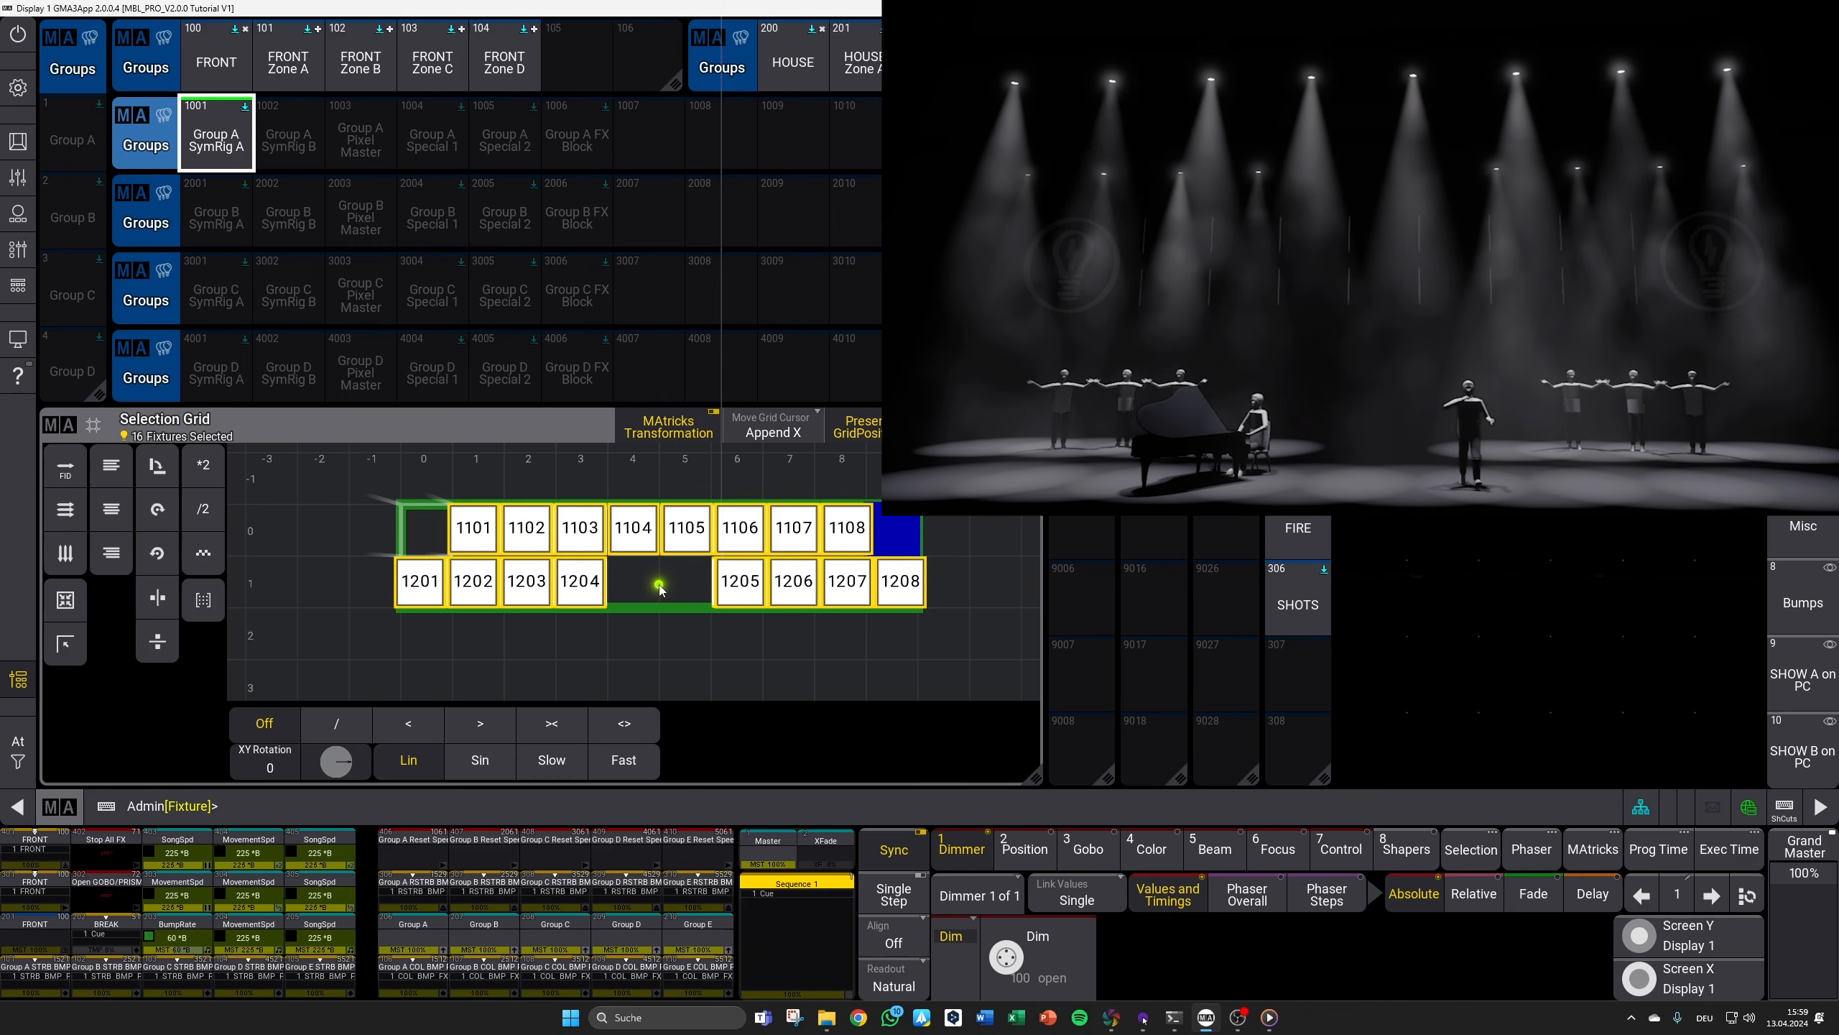
Step: Toggle the highlight of the Group A fixtures off and on to check them in the 3D view
key("h")
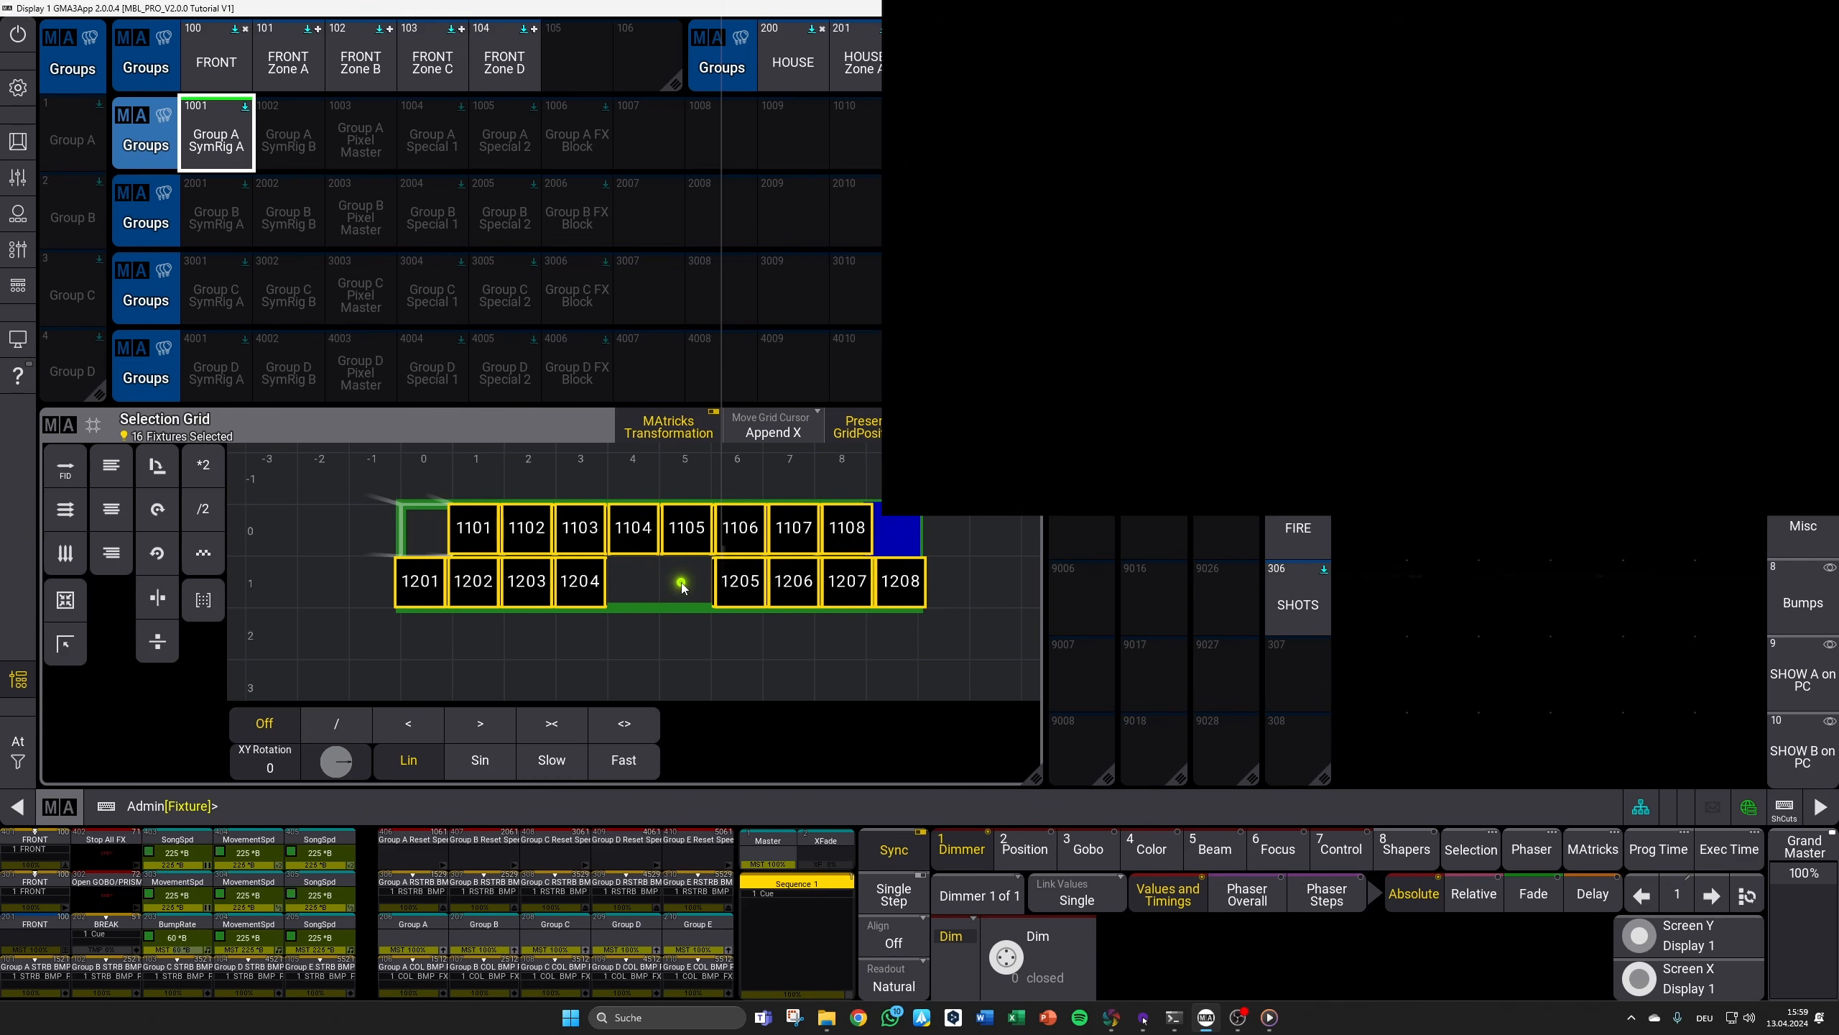
key("h")
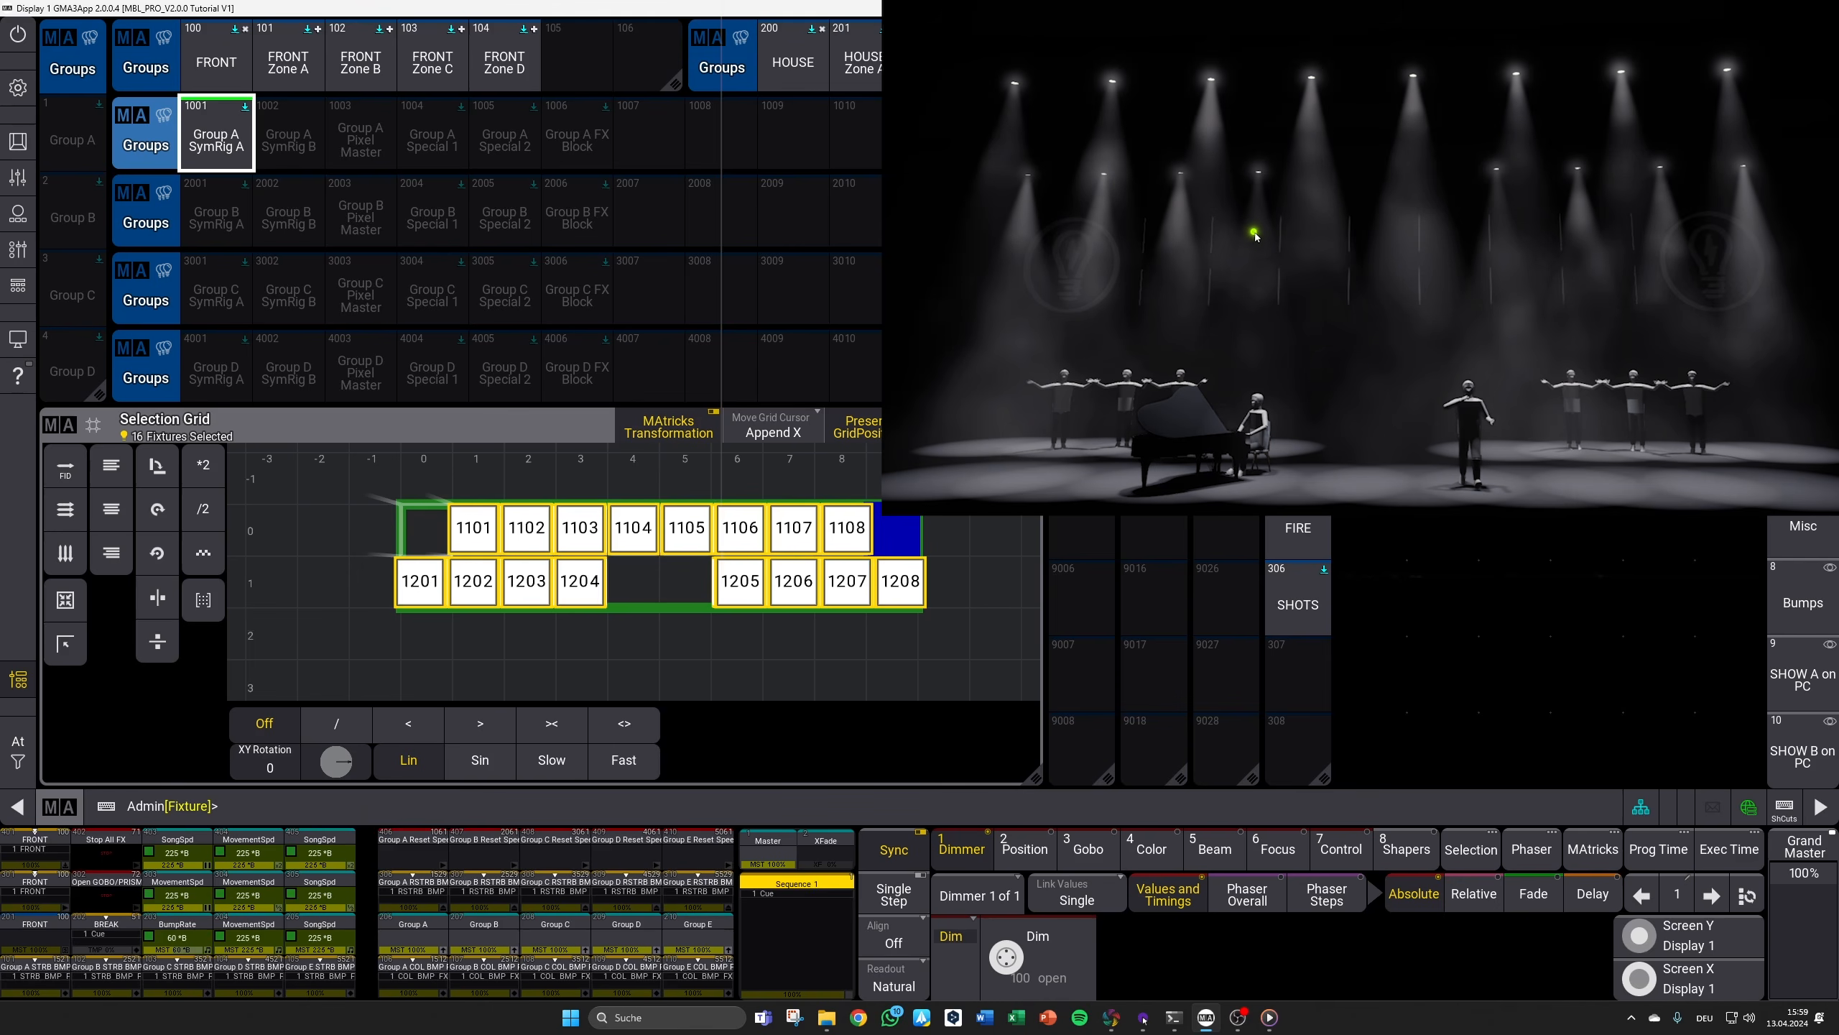
left_click_drag(1252, 218, 1257, 241)
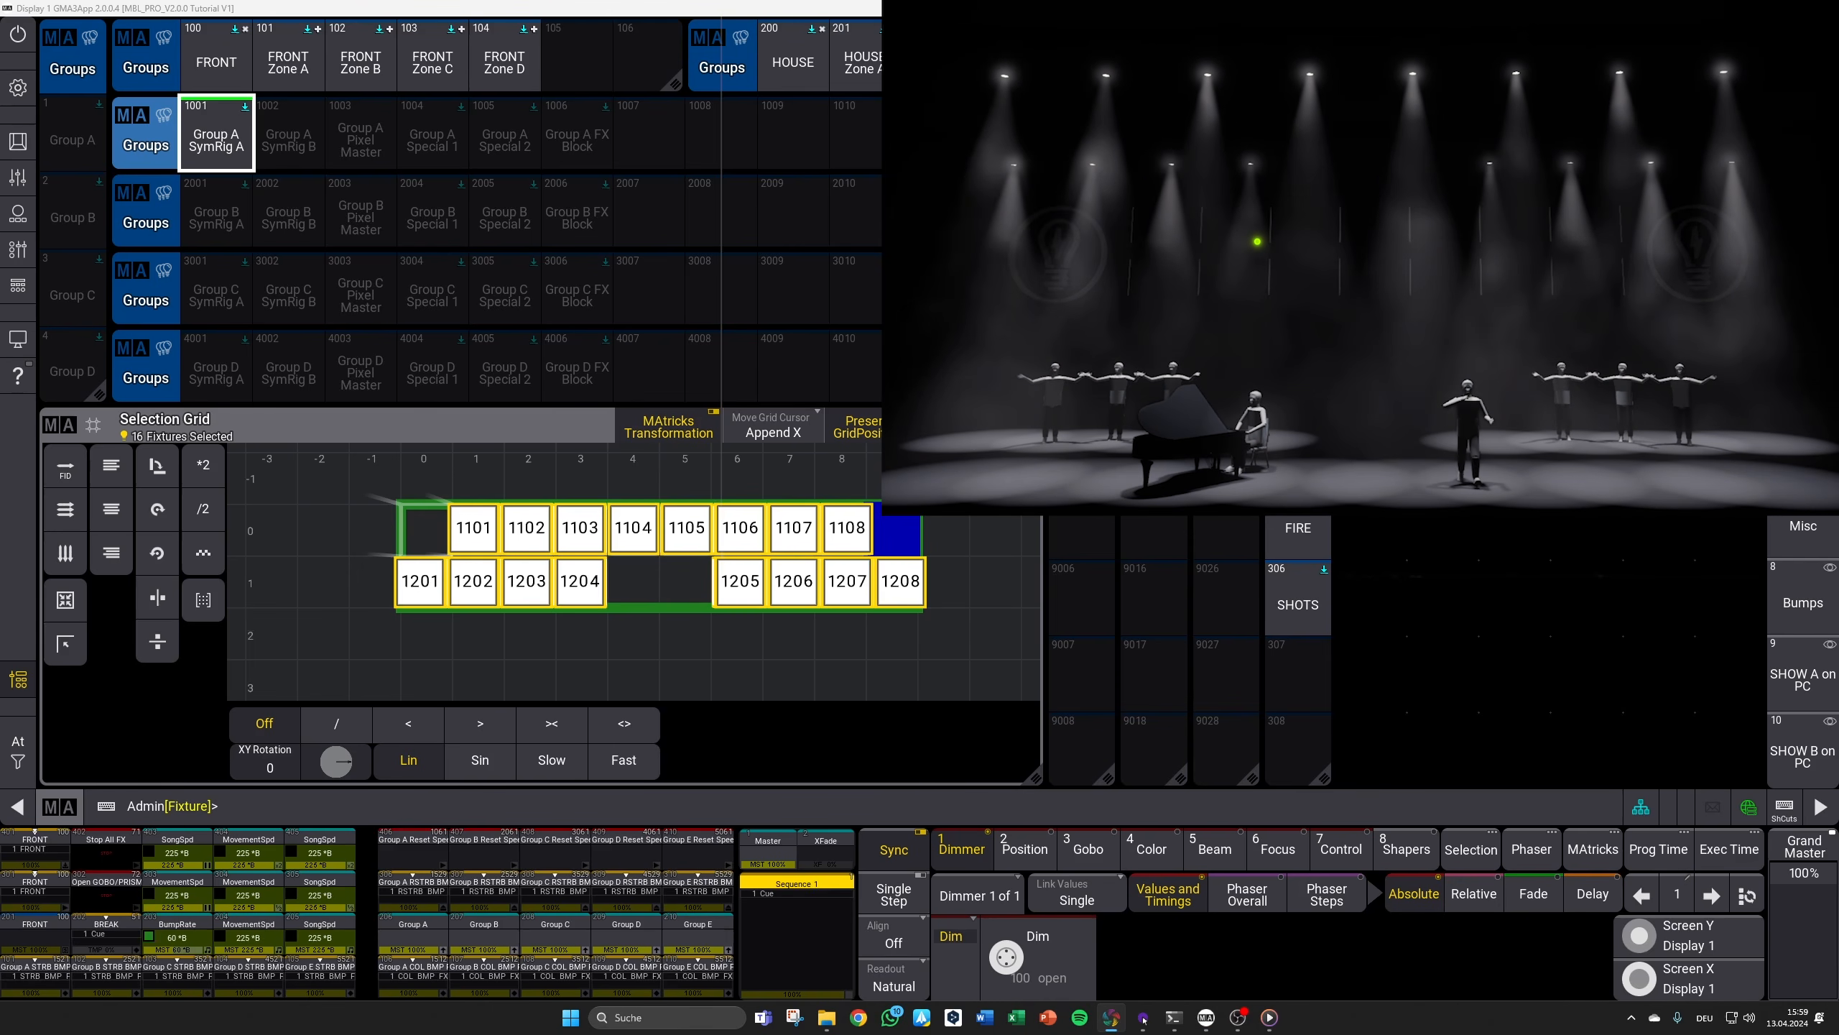
Step: Step through the Group A selection column by column, check the lit fixtures in the 3D view, and clear the selection
key("Page_Down")
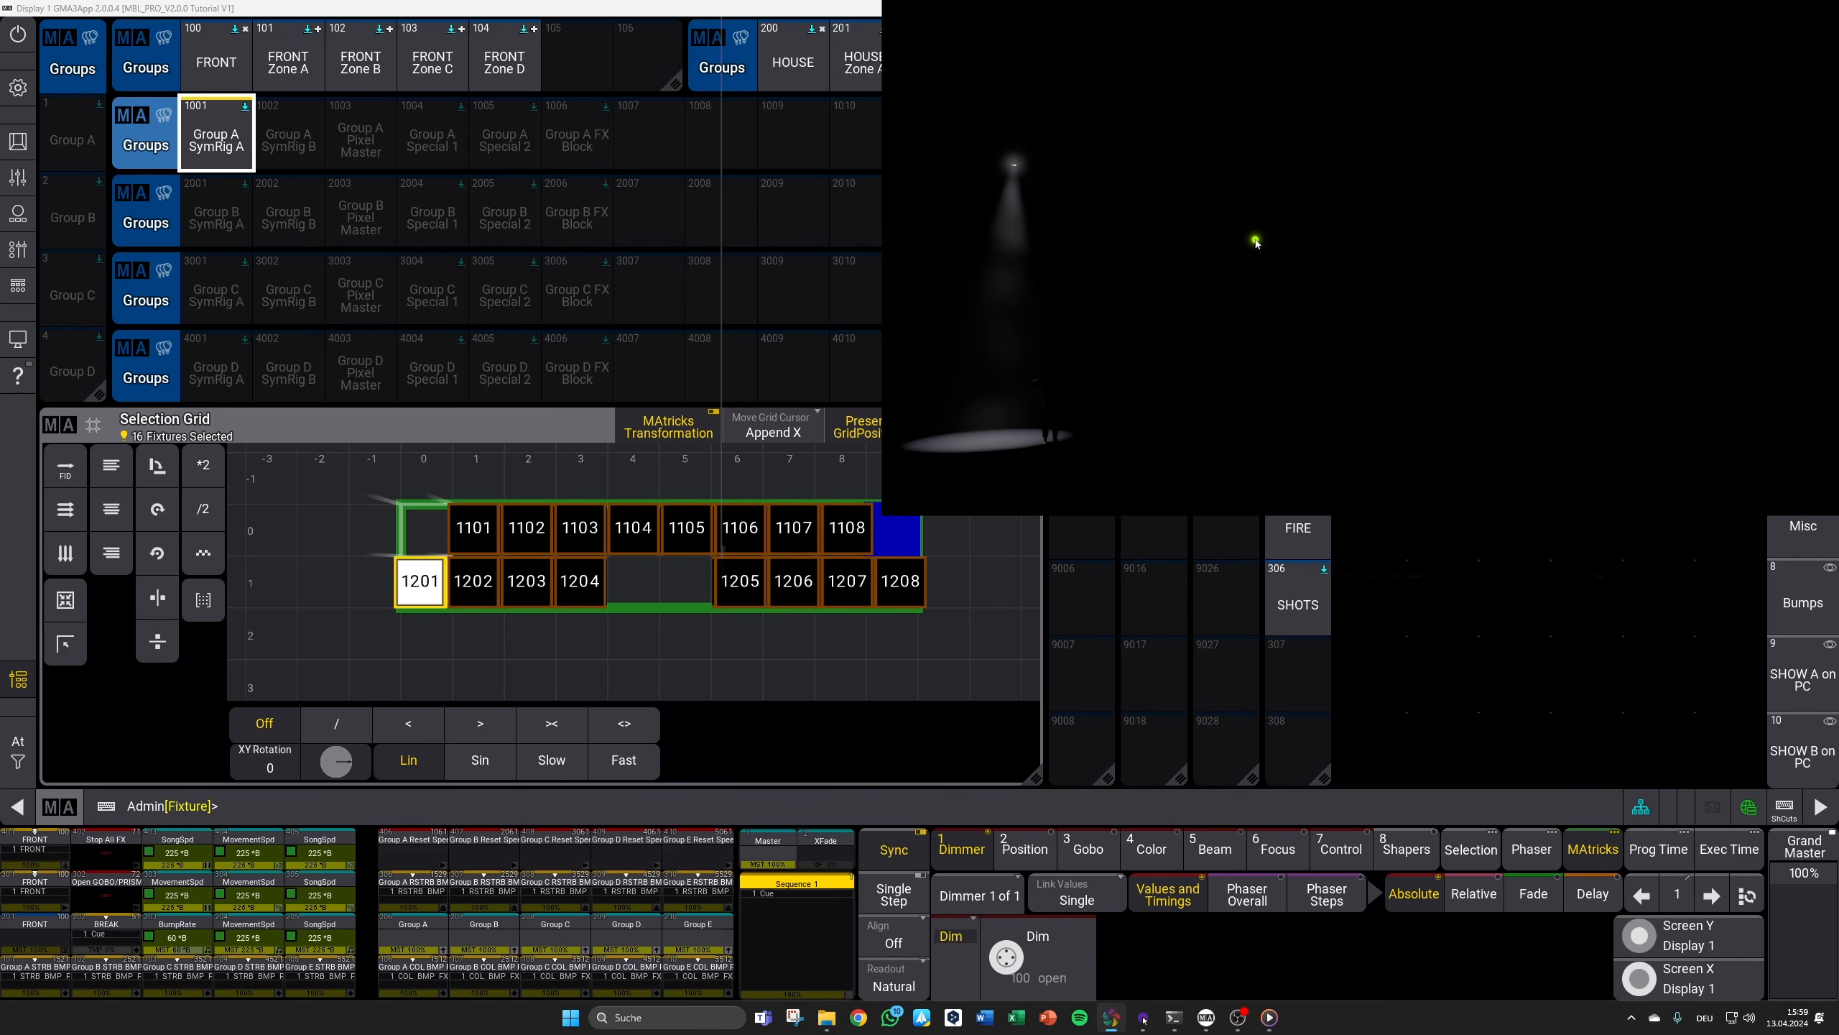
key("Page_Down")
key("Page_Down")
key("Page_Down")
key("Page_Down")
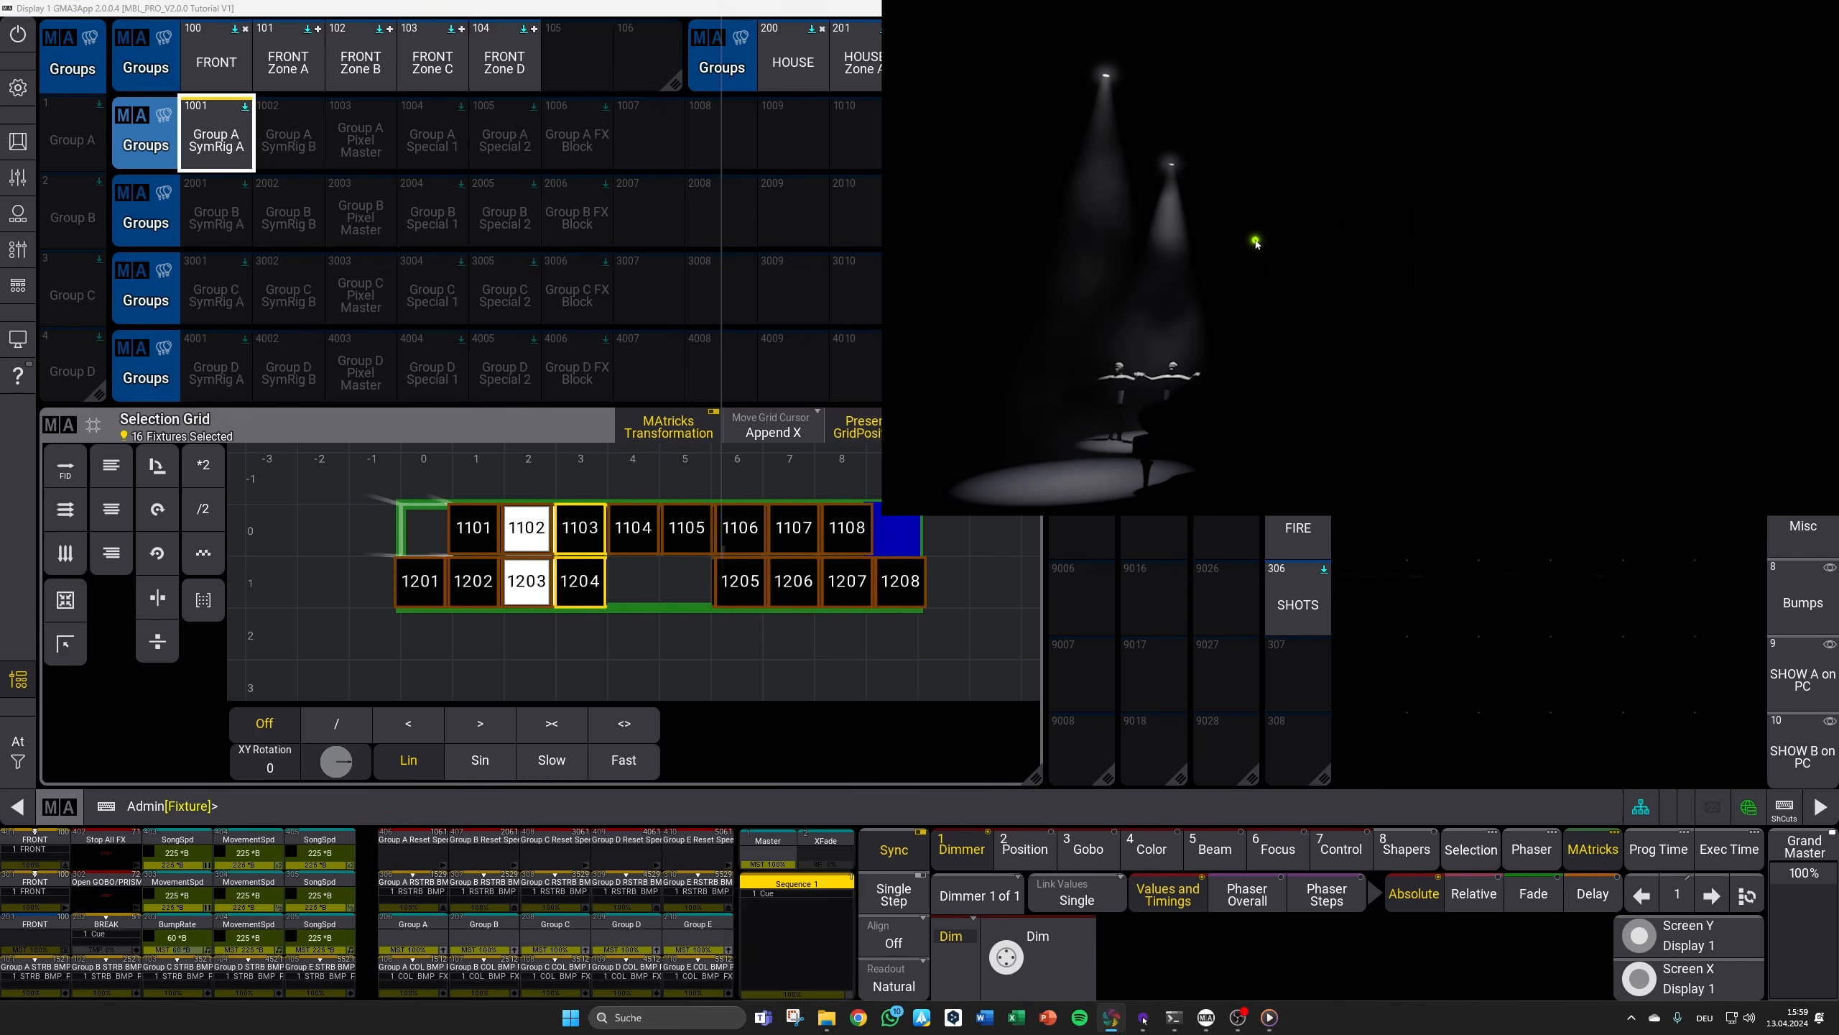
key("Page_Down")
key("Page_Down")
key("Page_Down")
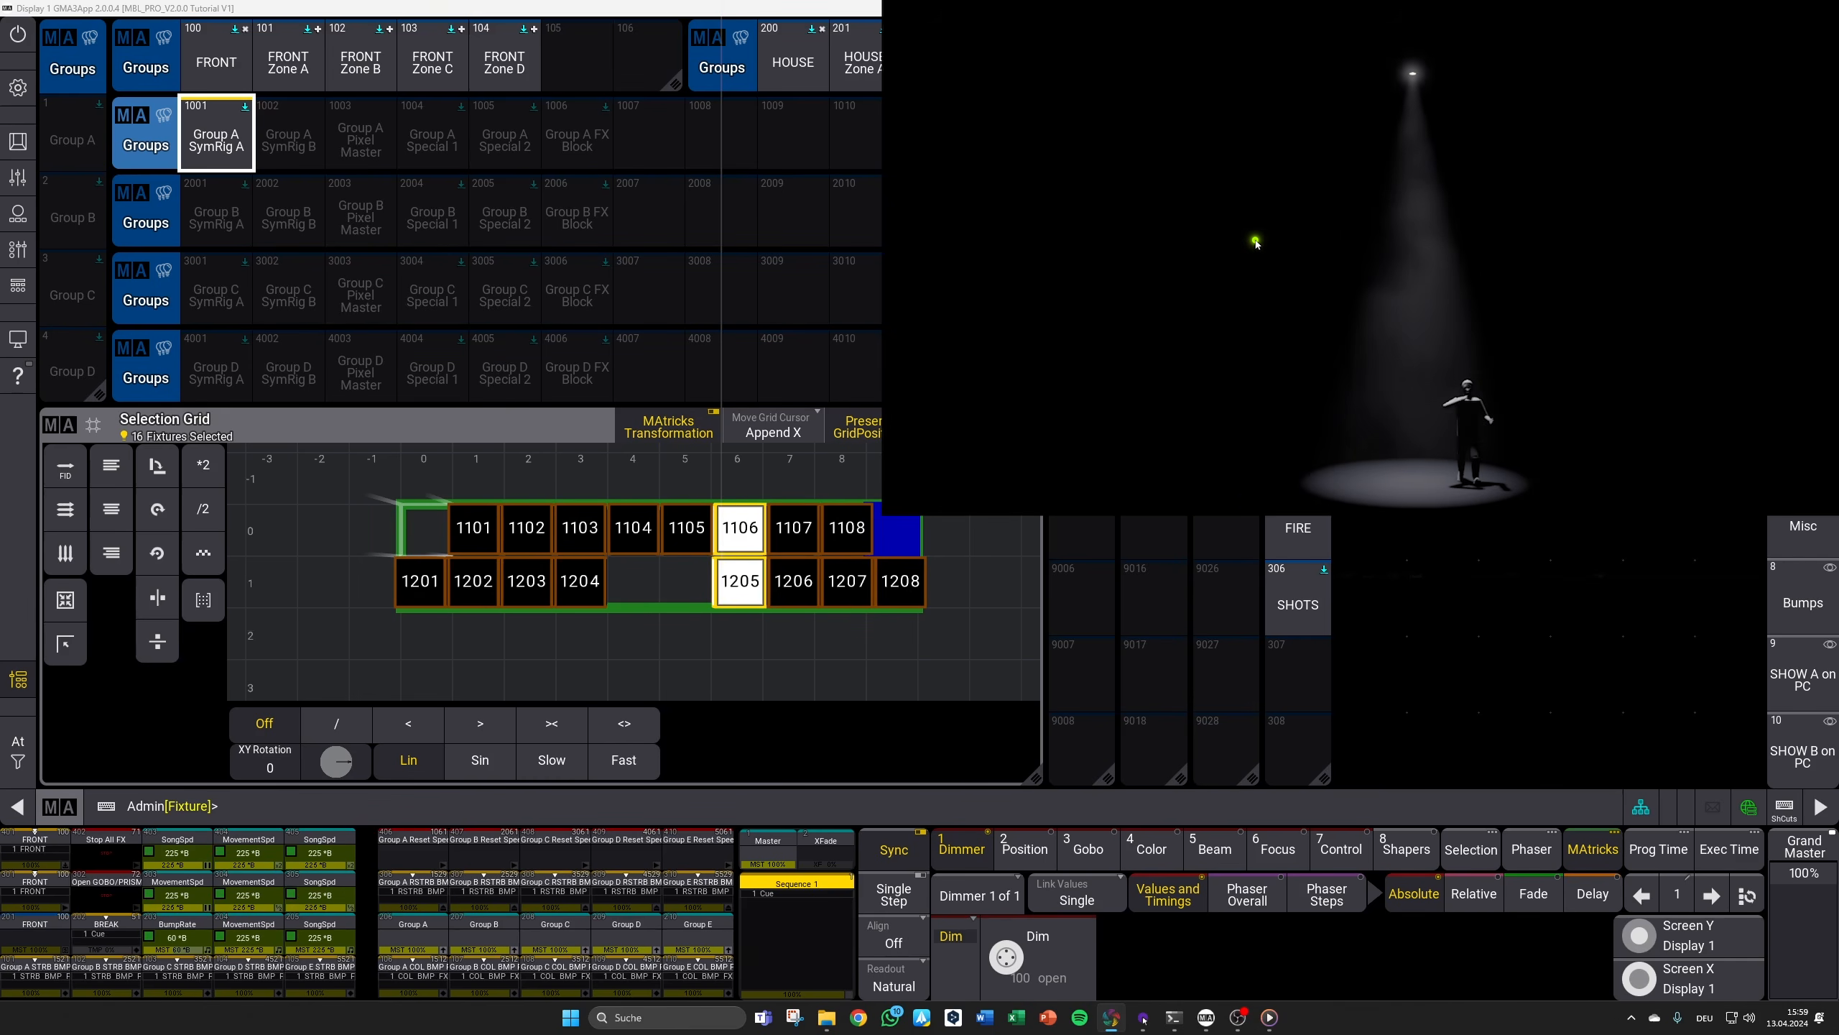
key("Page_Down")
key("Page_Down")
key("Page_Down")
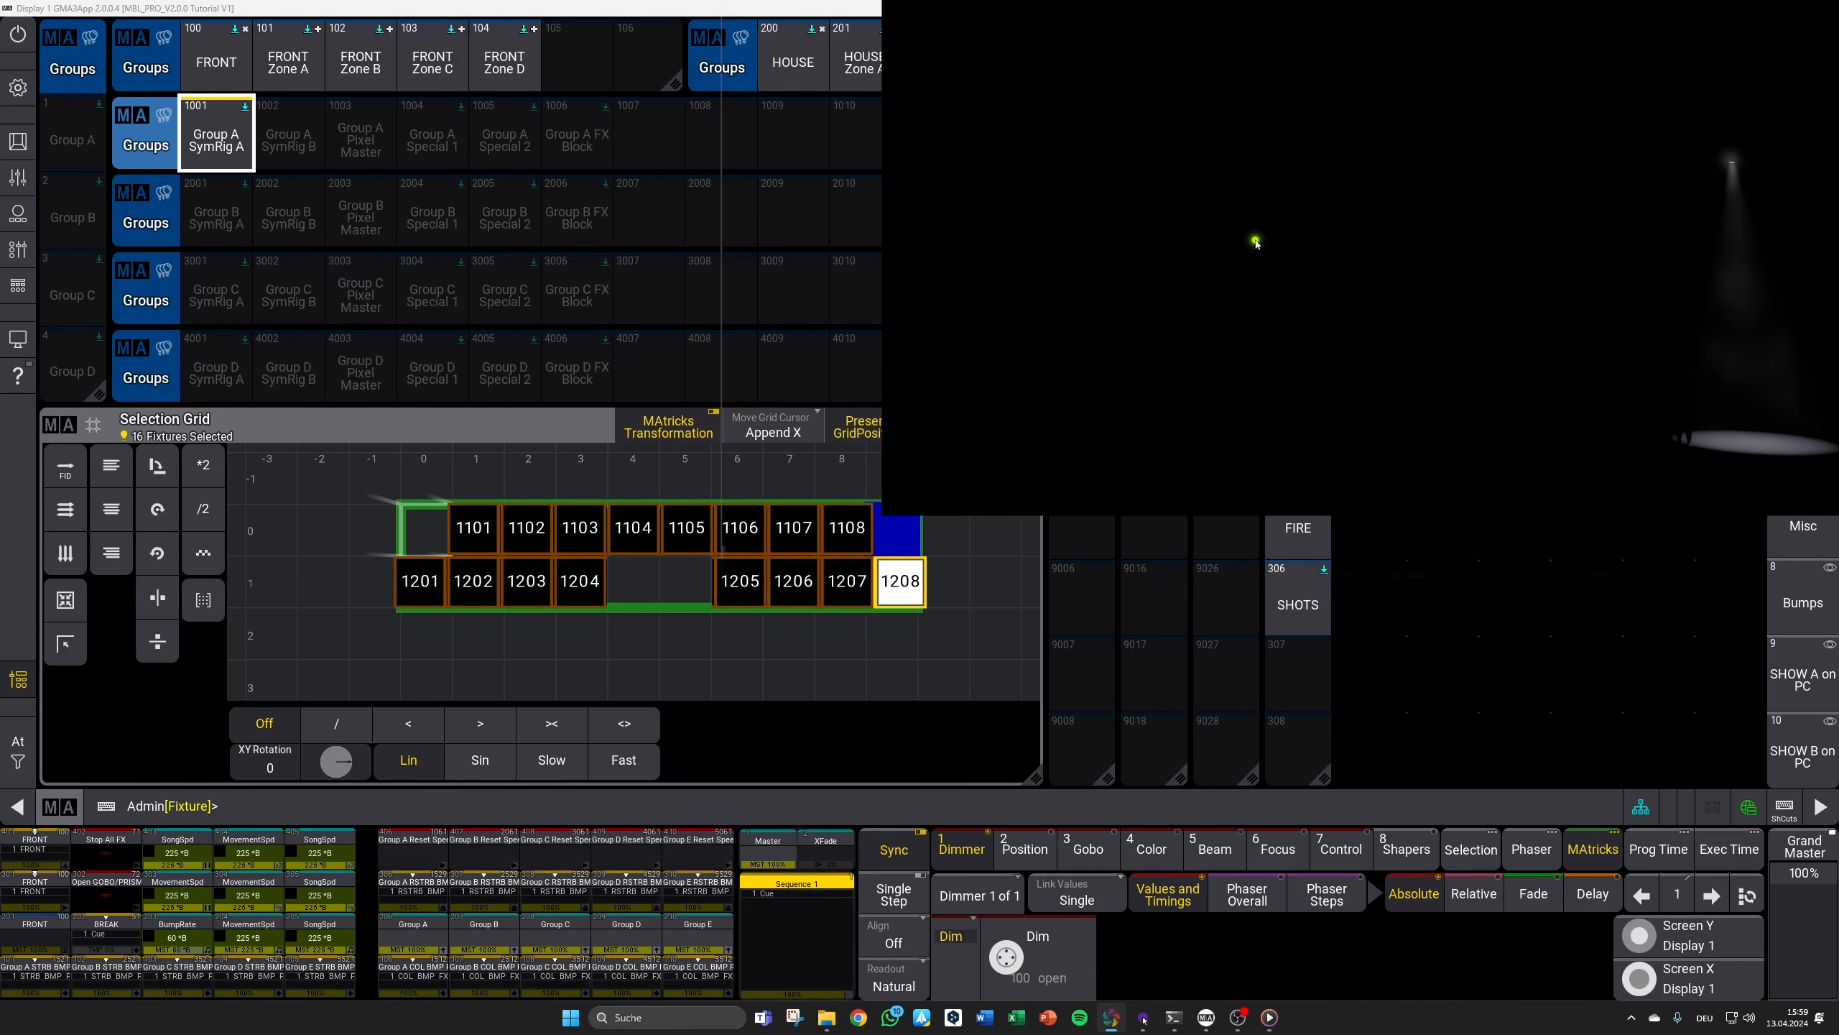
key("Page_Down")
key("Page_Down")
key("Page_Down")
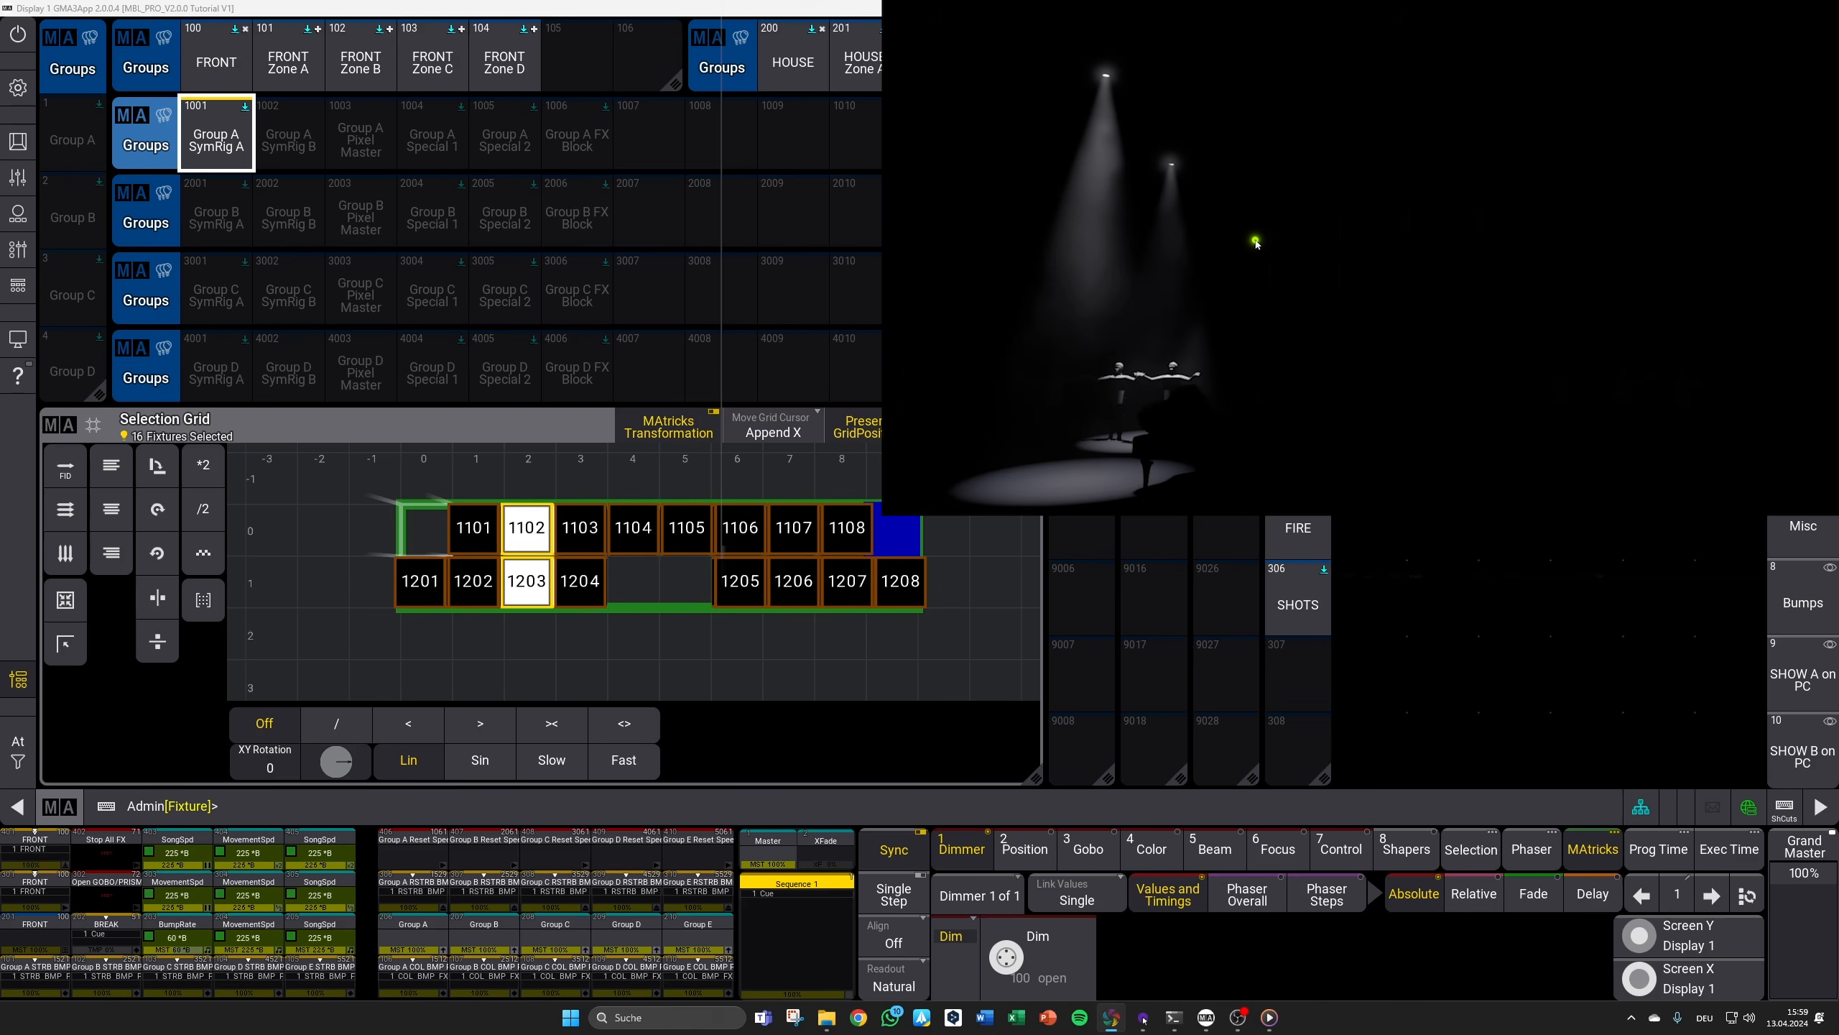
key("Page_Down")
key("Page_Down")
key("Page_Down")
key("Page_Down")
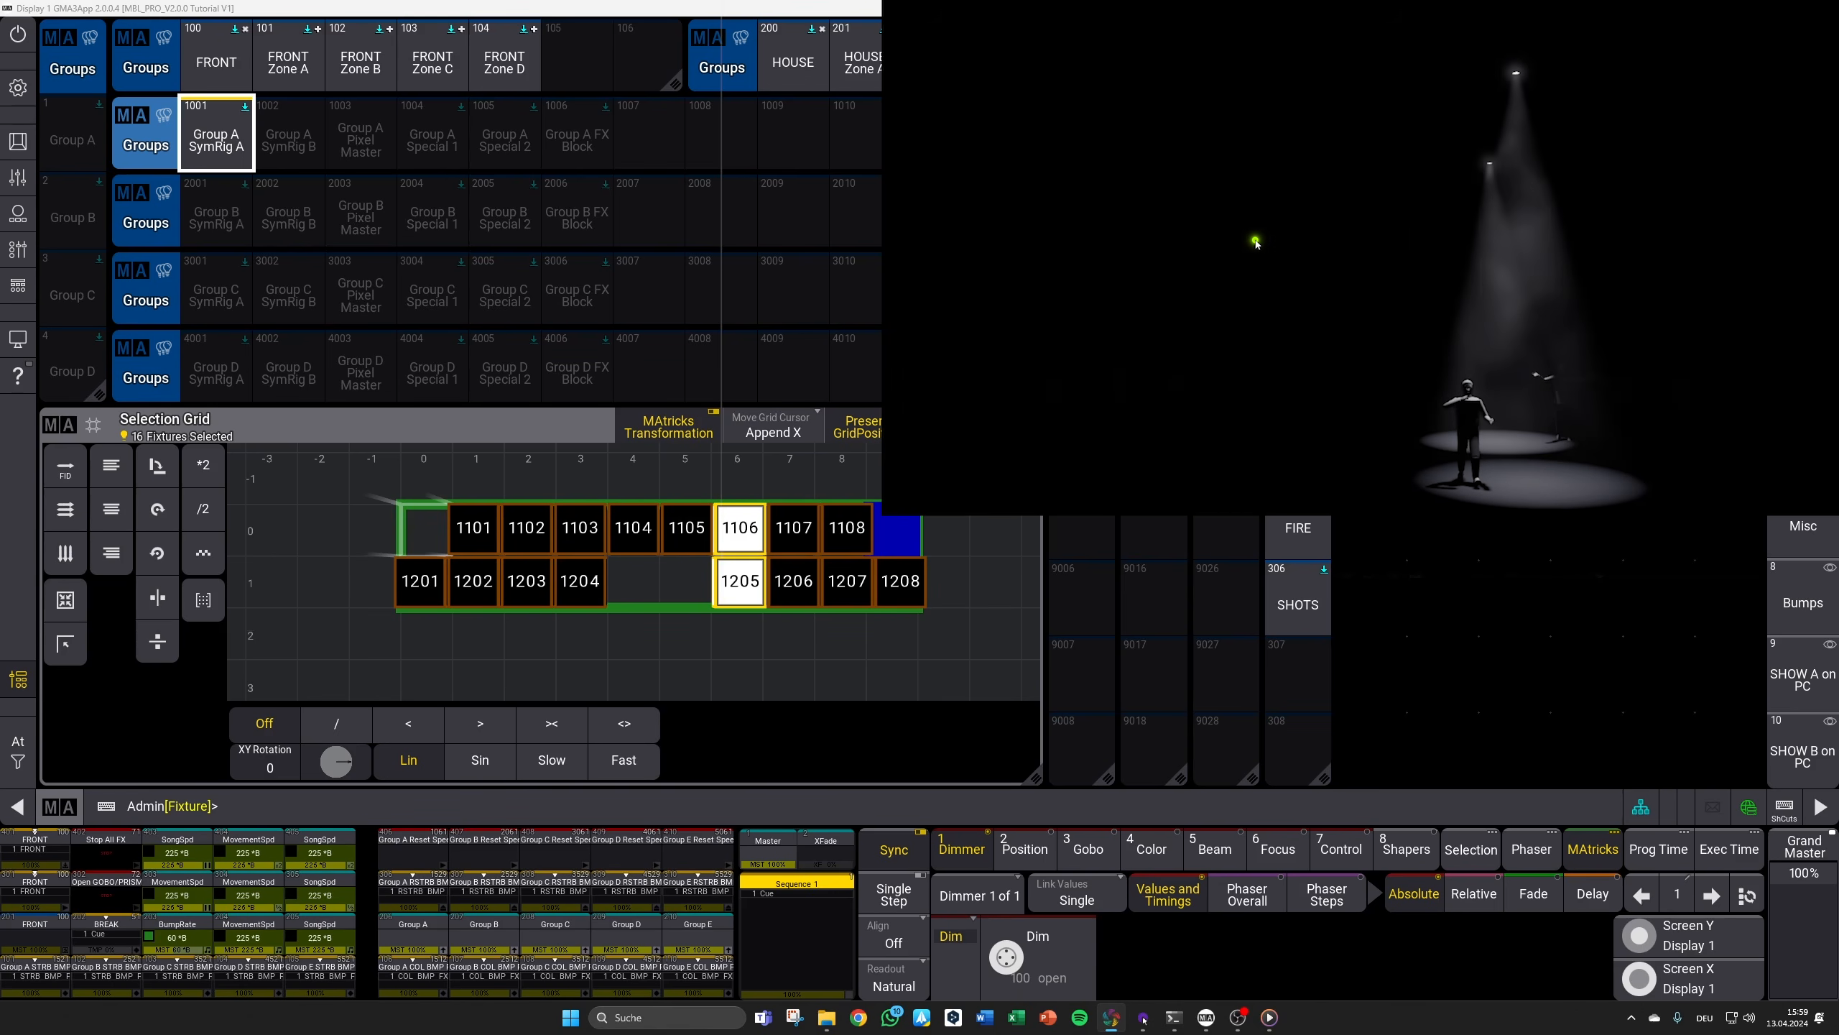
key("Page_Down")
key("Page_Down")
key("Page_Down")
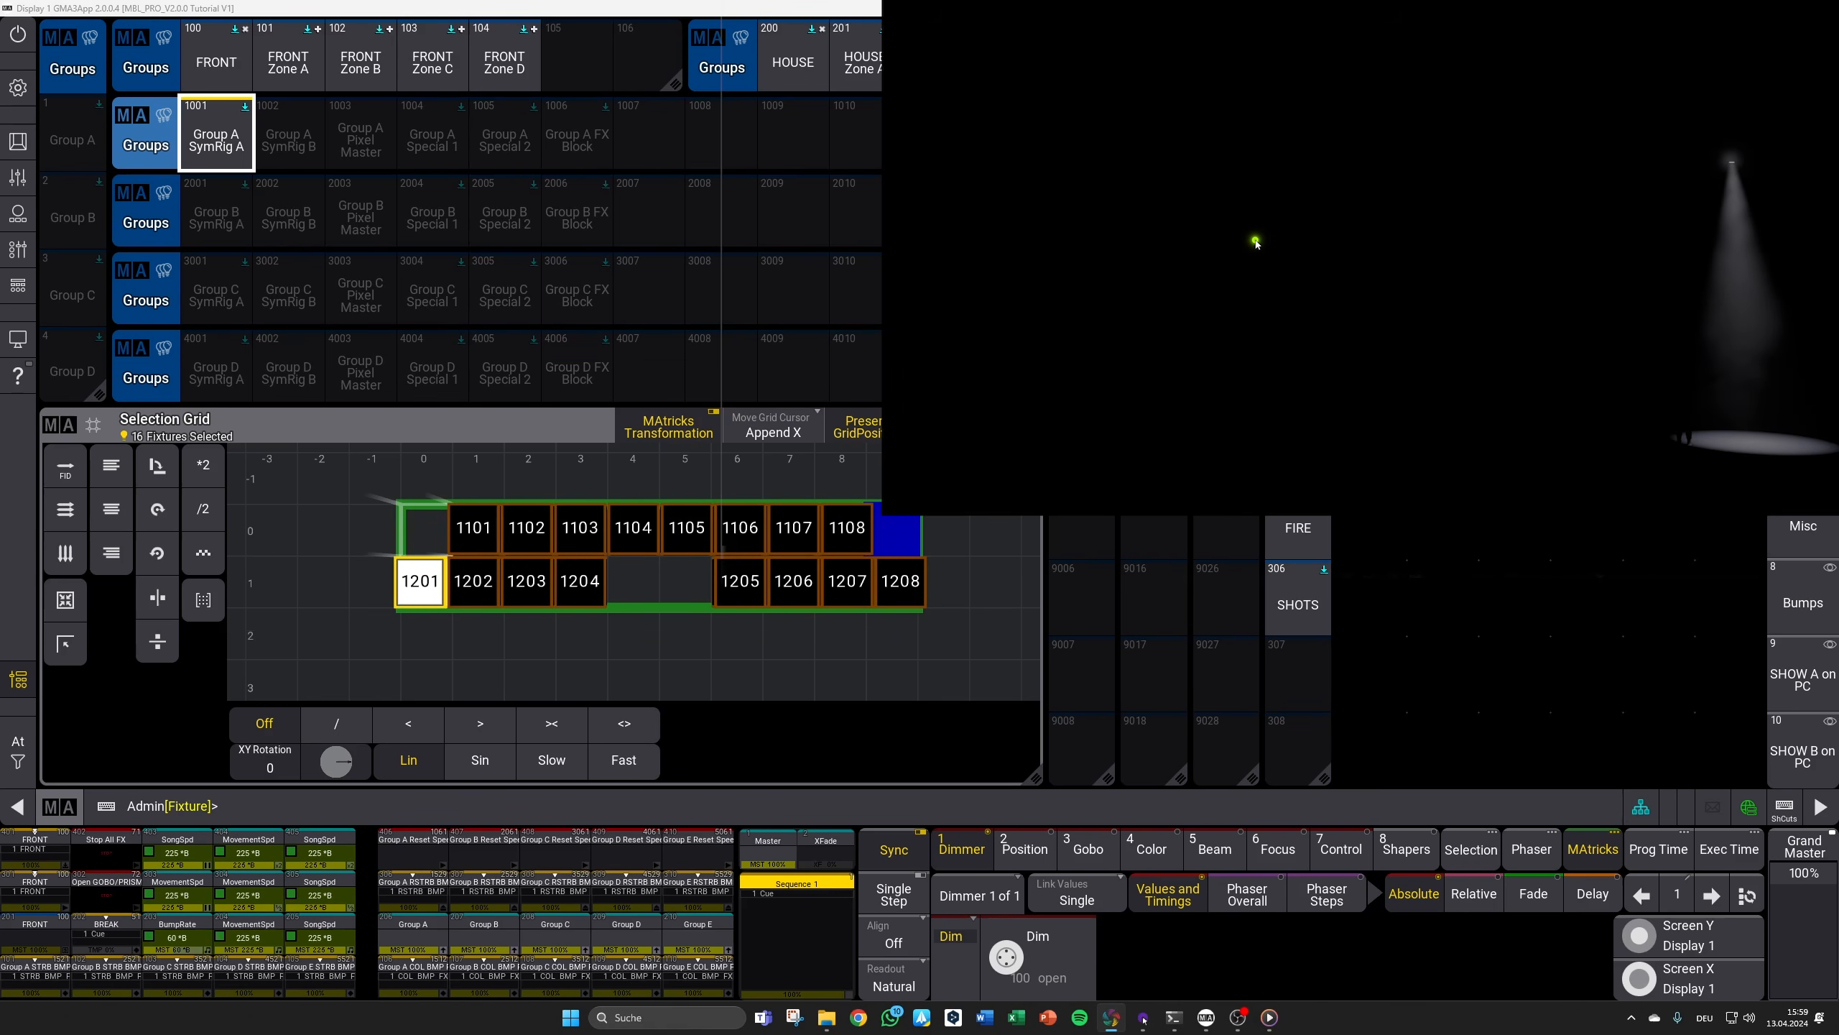
key("Page_Down")
key("Page_Down")
key("Page_Down")
key("Page_Down")
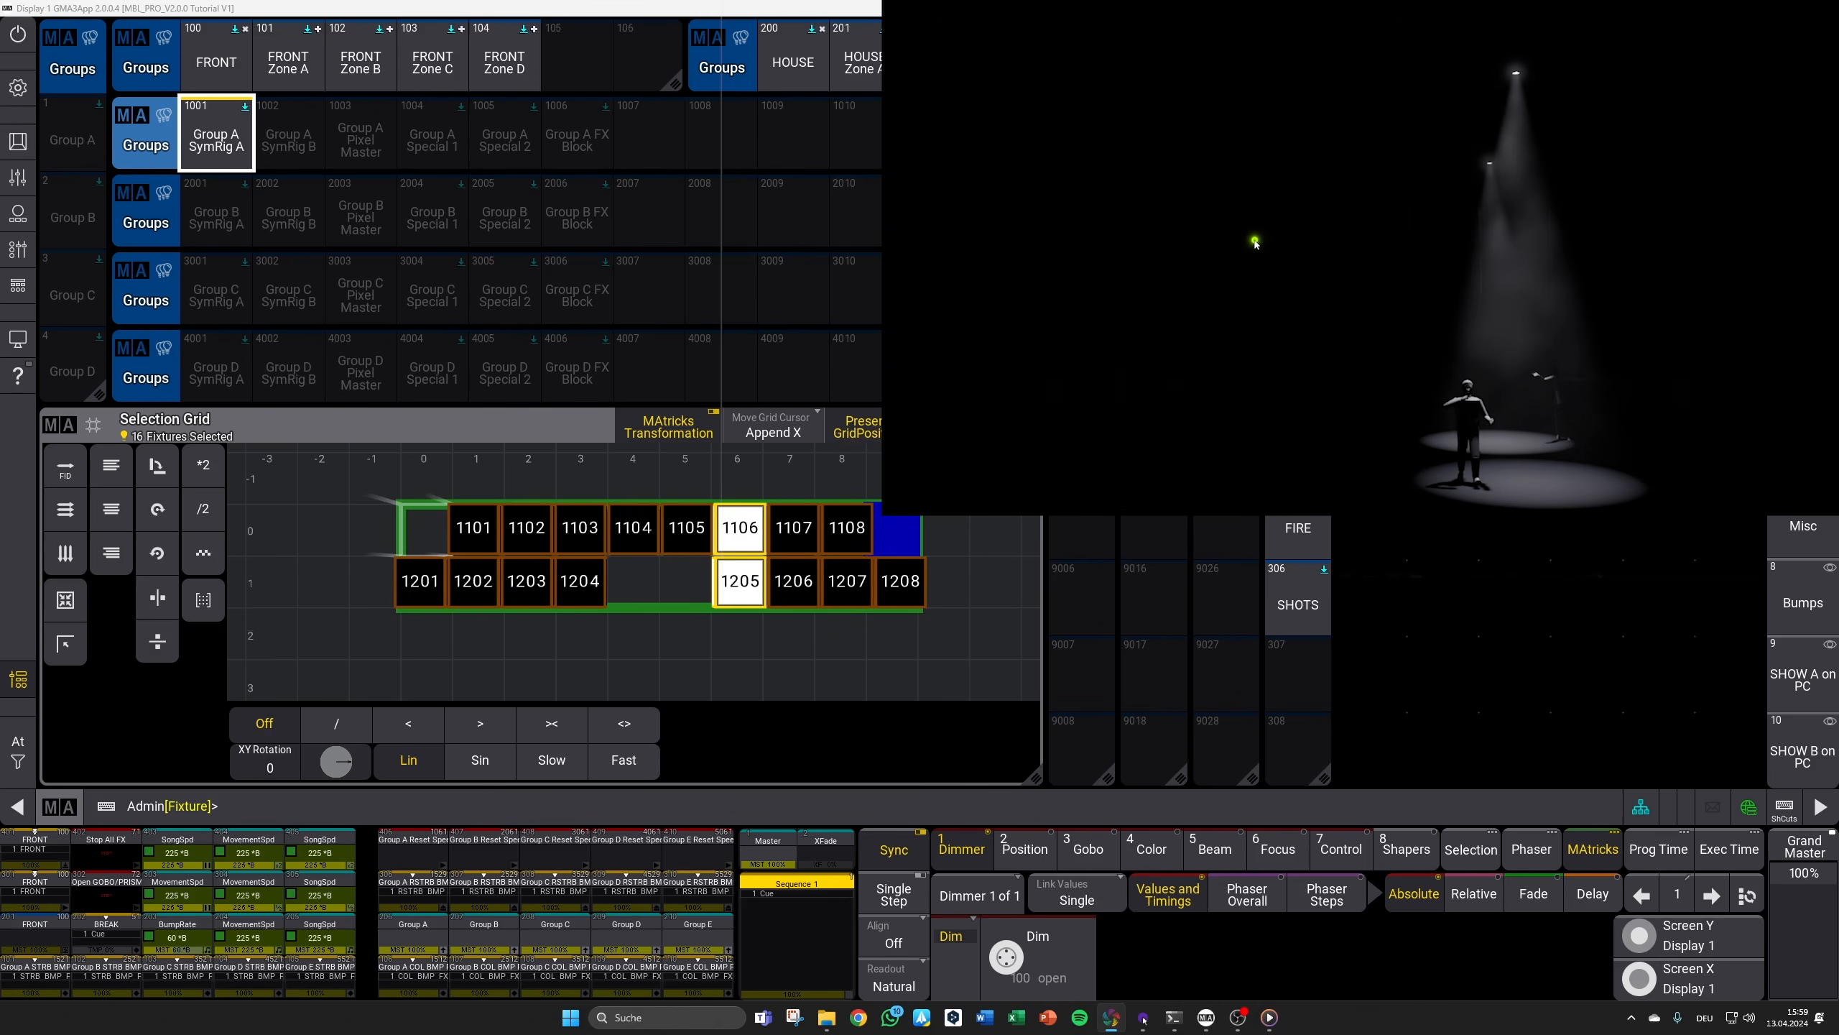
key("Delete")
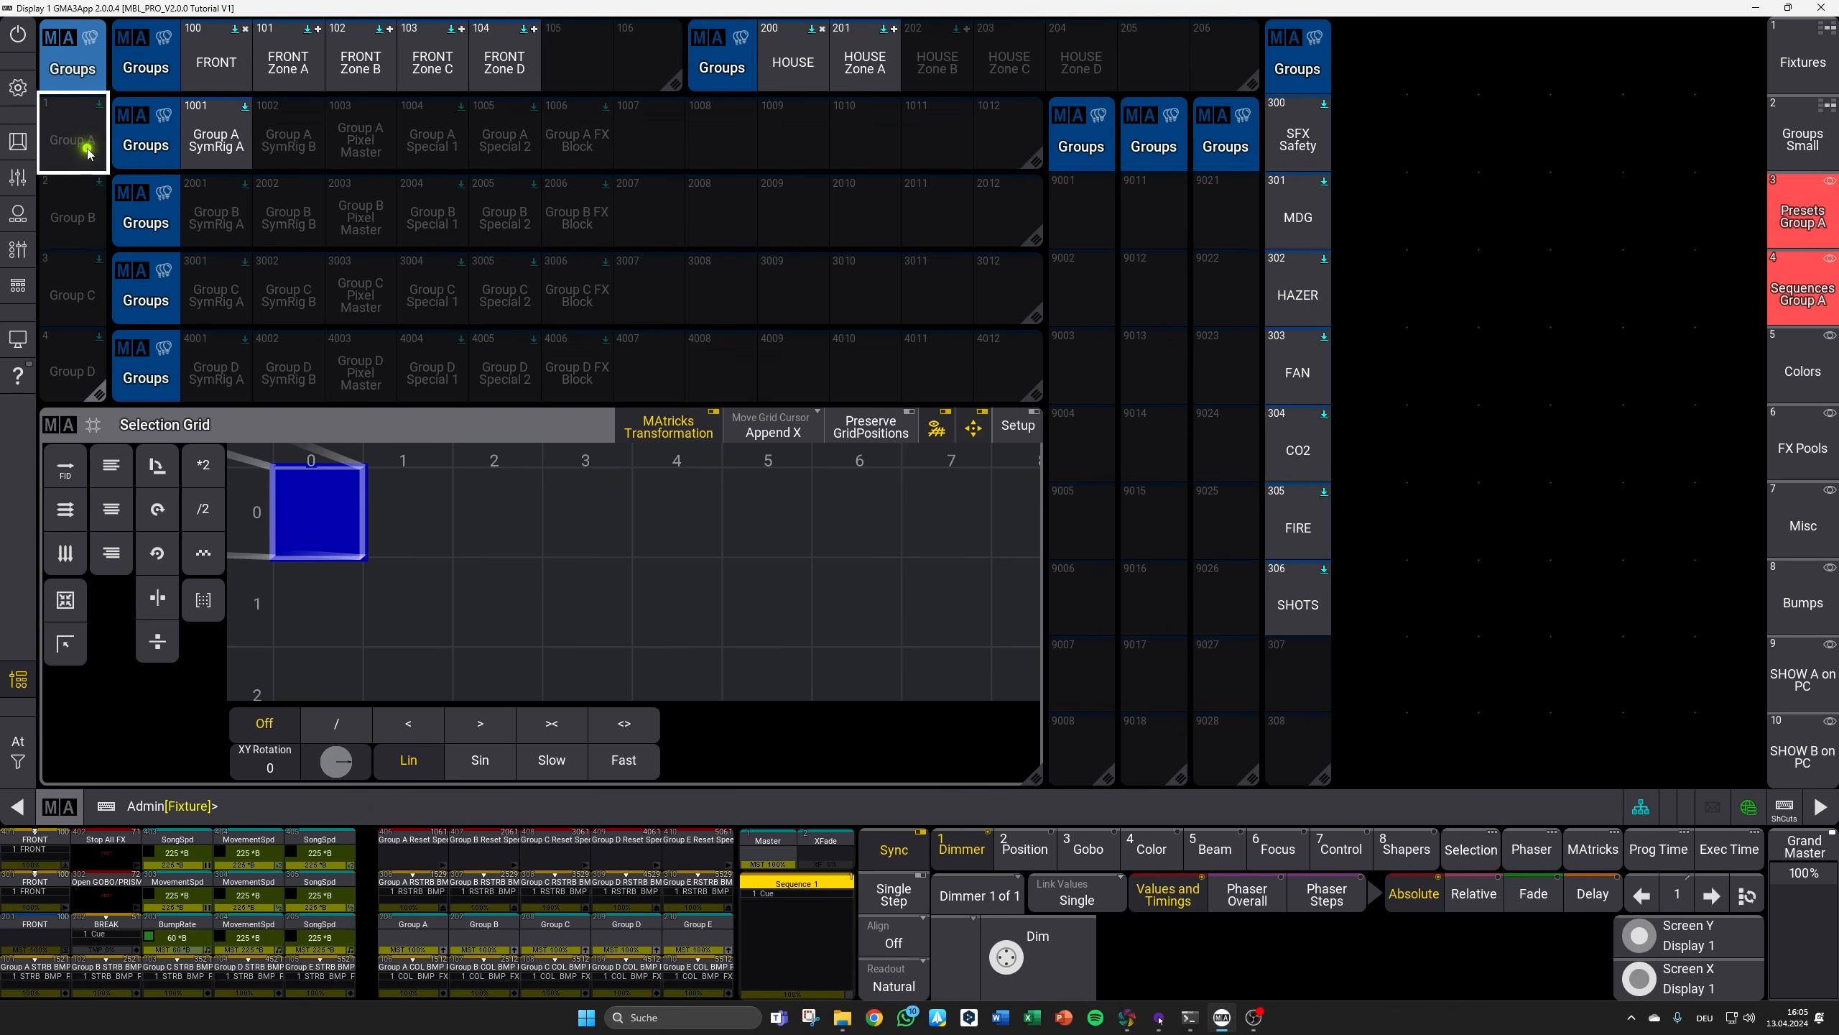
Step: Label group 1 Hybrid, check the name in the SHOW A on PC view, and return to Groups Small
left_click_drag(87, 152, 98, 75)
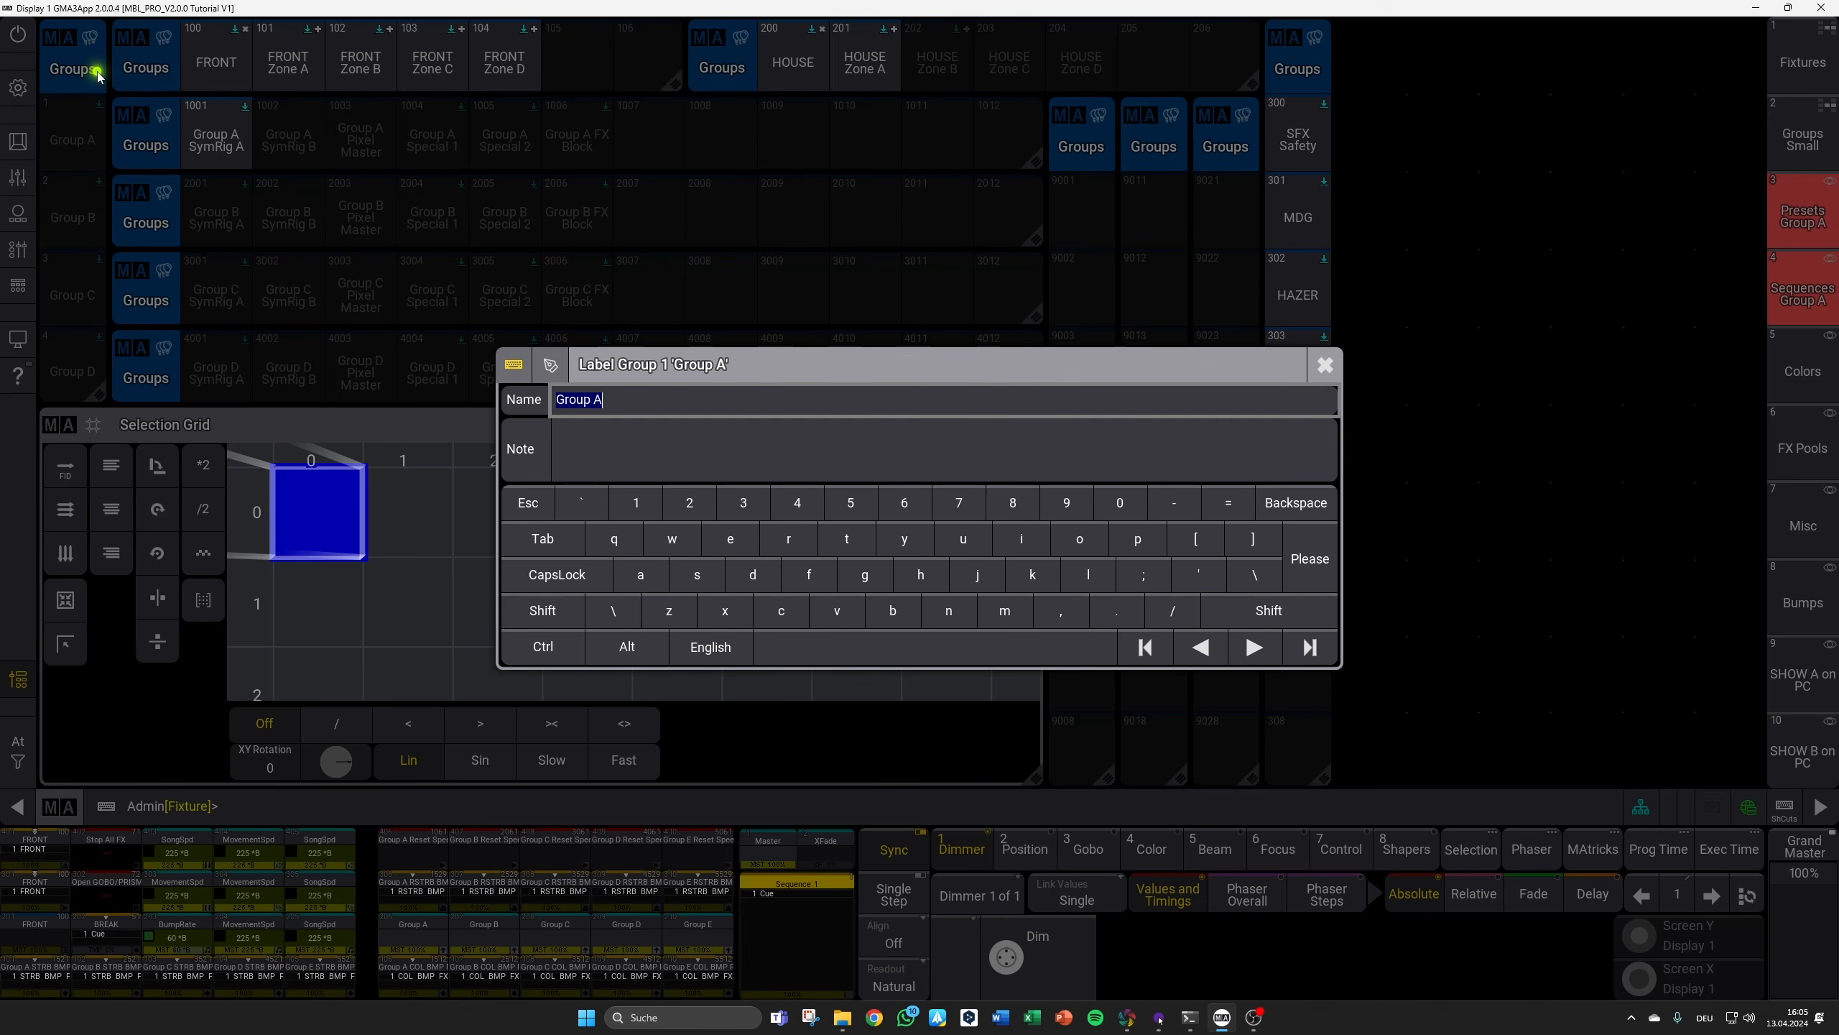
type("Hybrid")
key("Return")
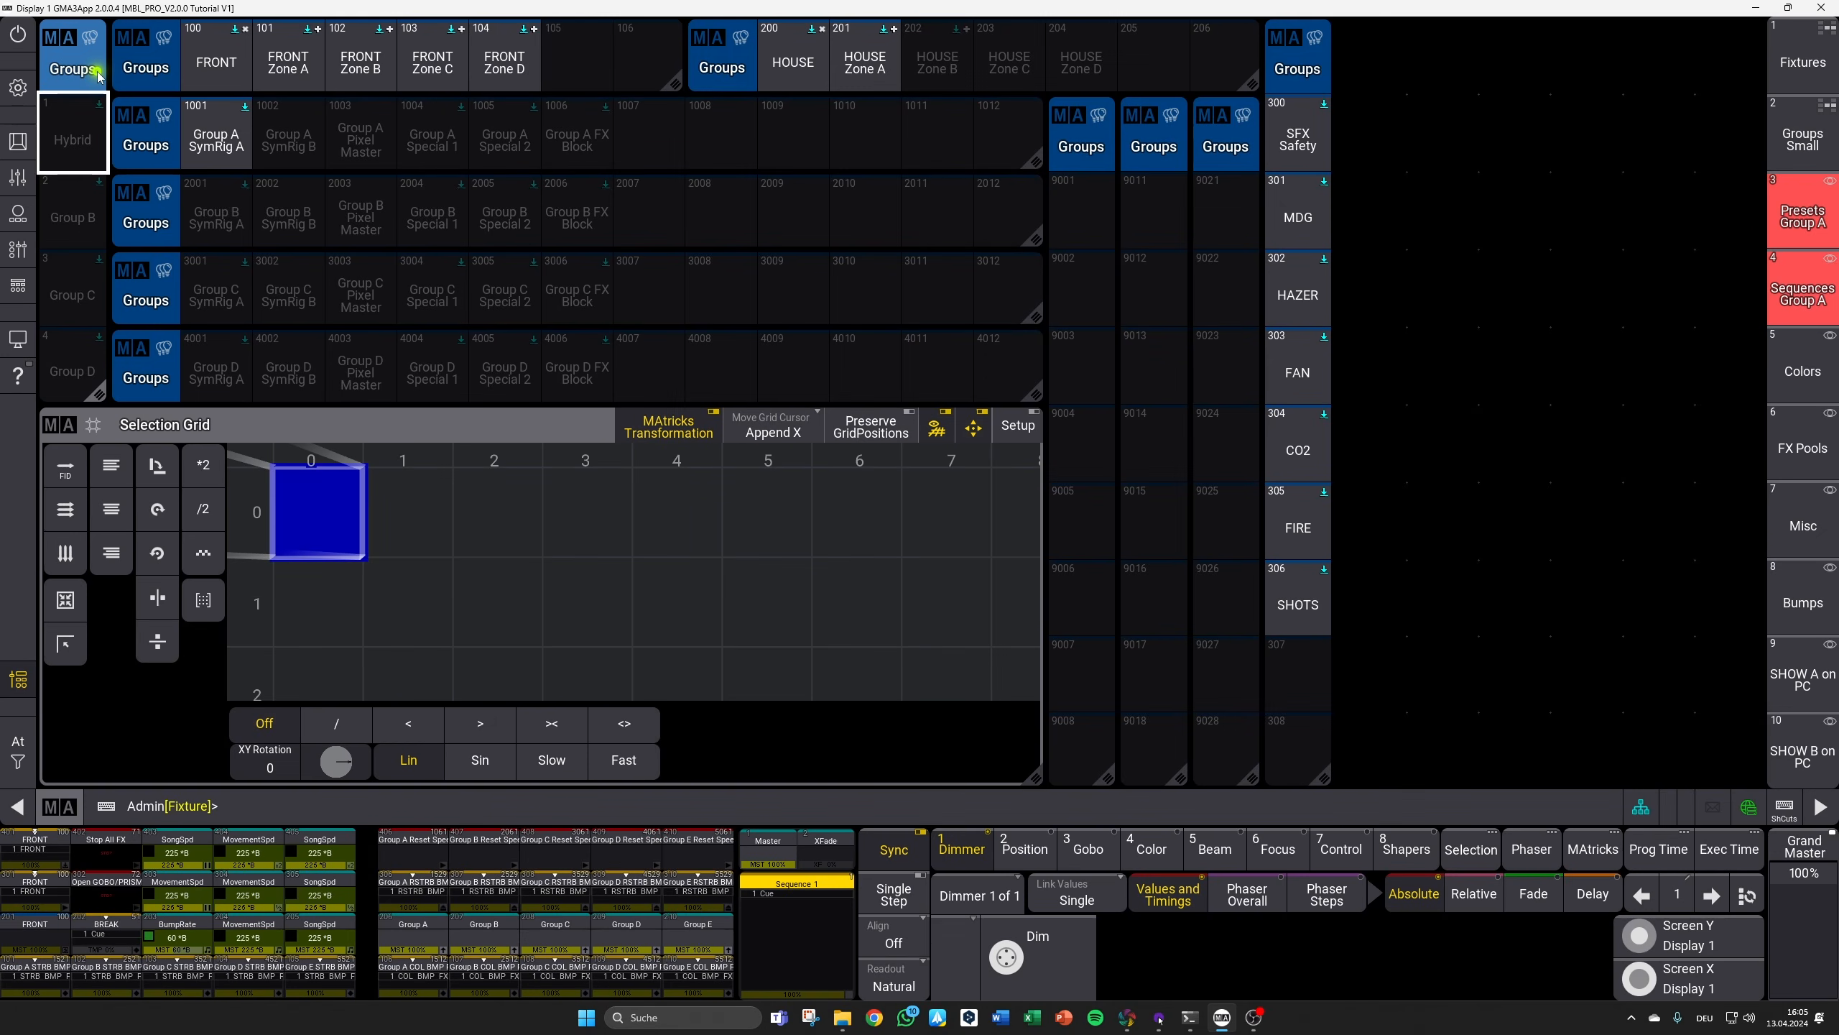
left_click(1824, 689)
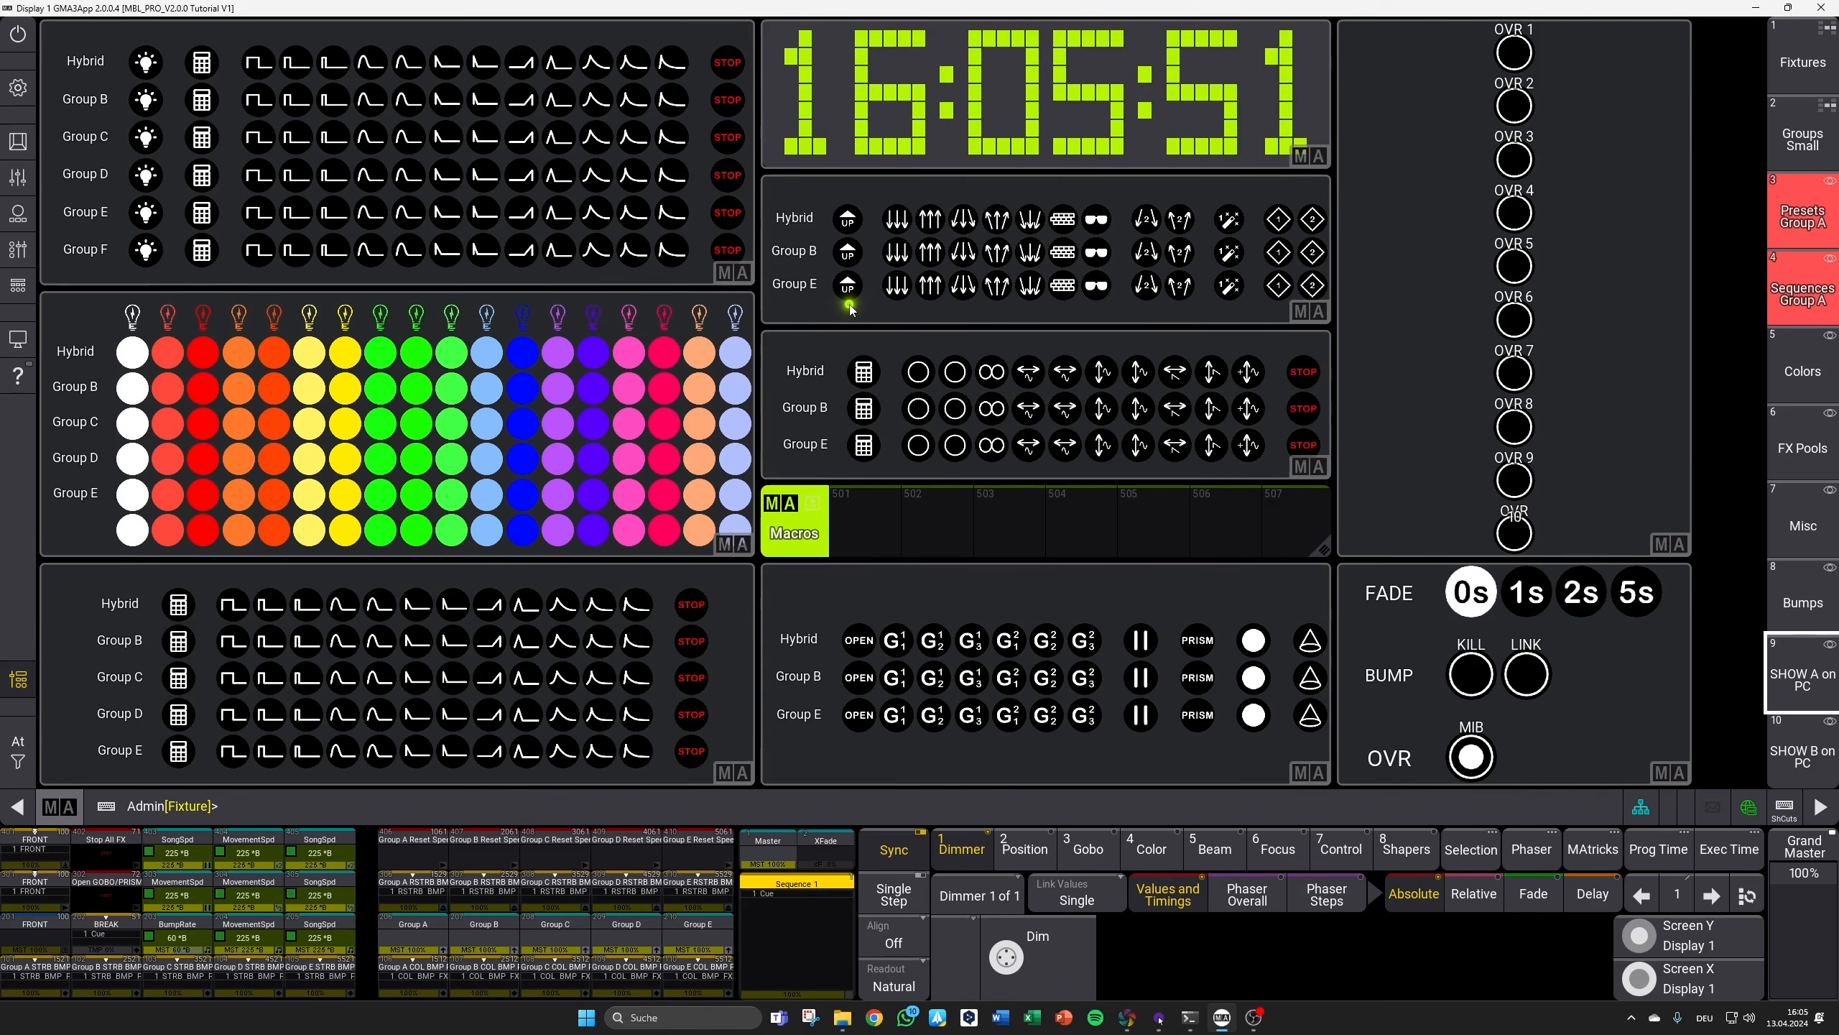
left_click(1804, 138)
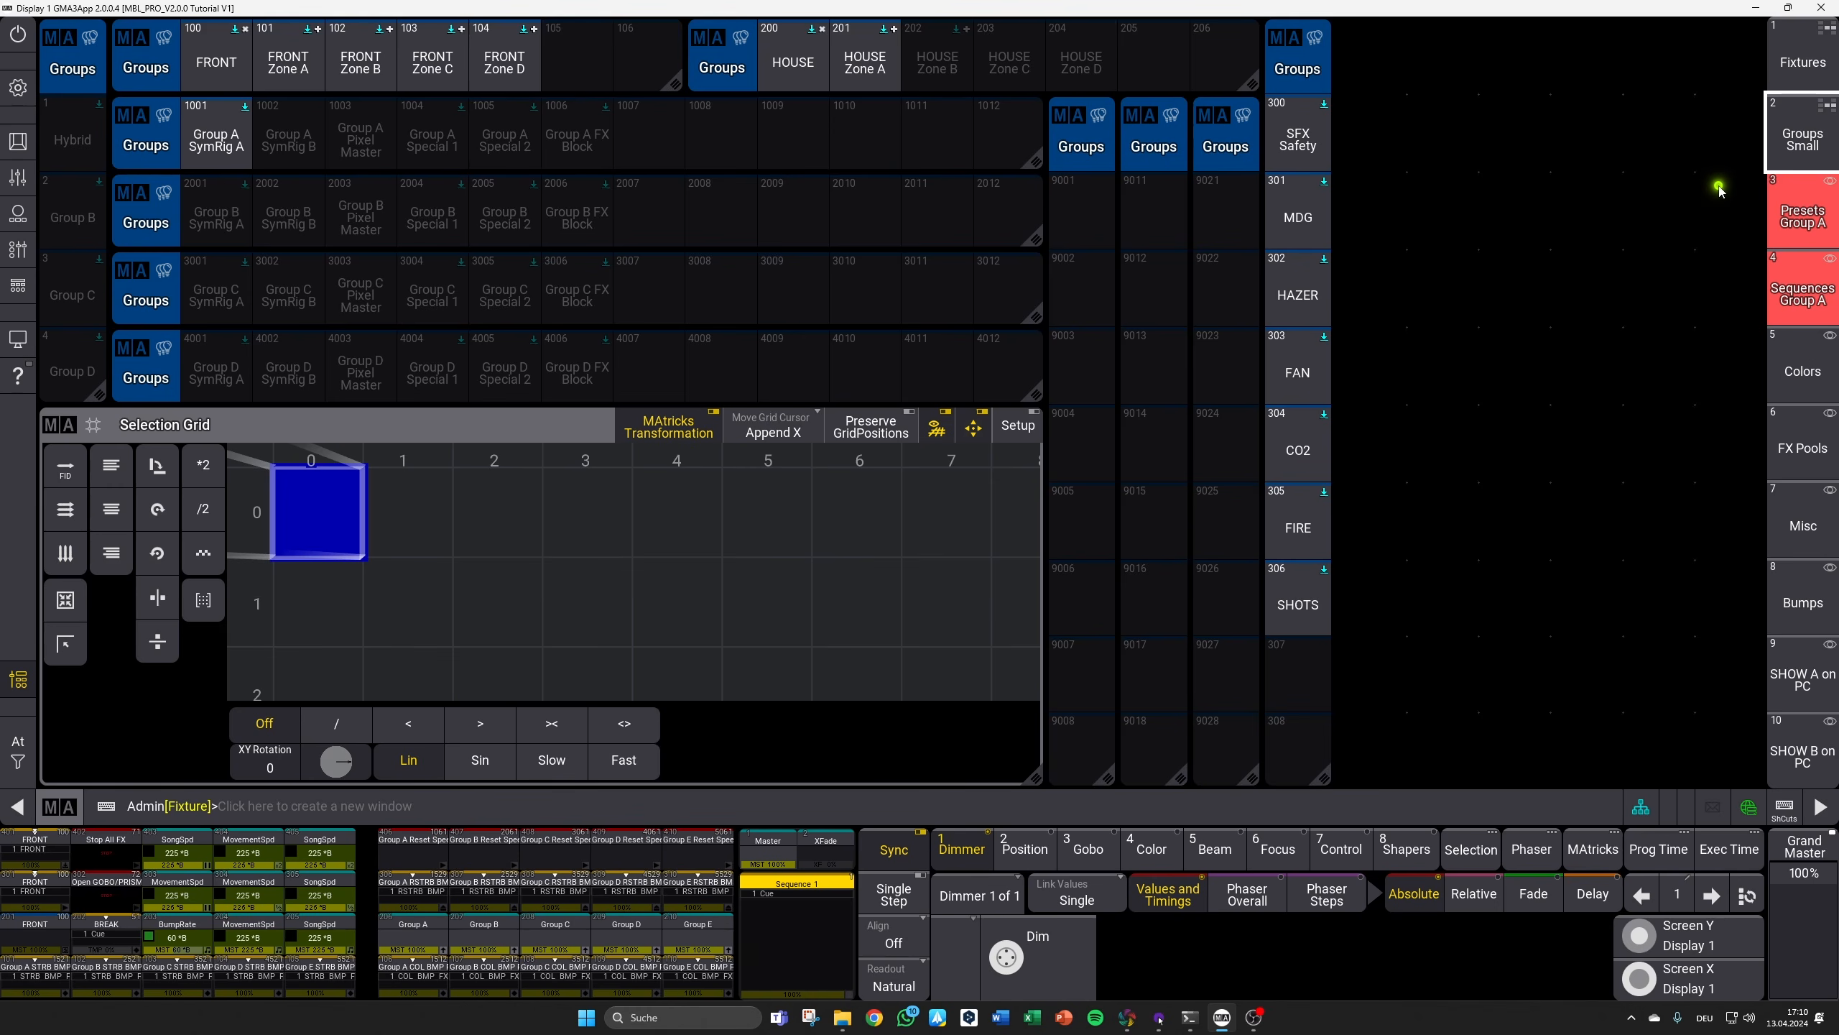
Step: In the Fixtures view, expand Titan Tube 2101, widen the Name column, and examine the pixels and remaining fixtures
left_click(1807, 58)
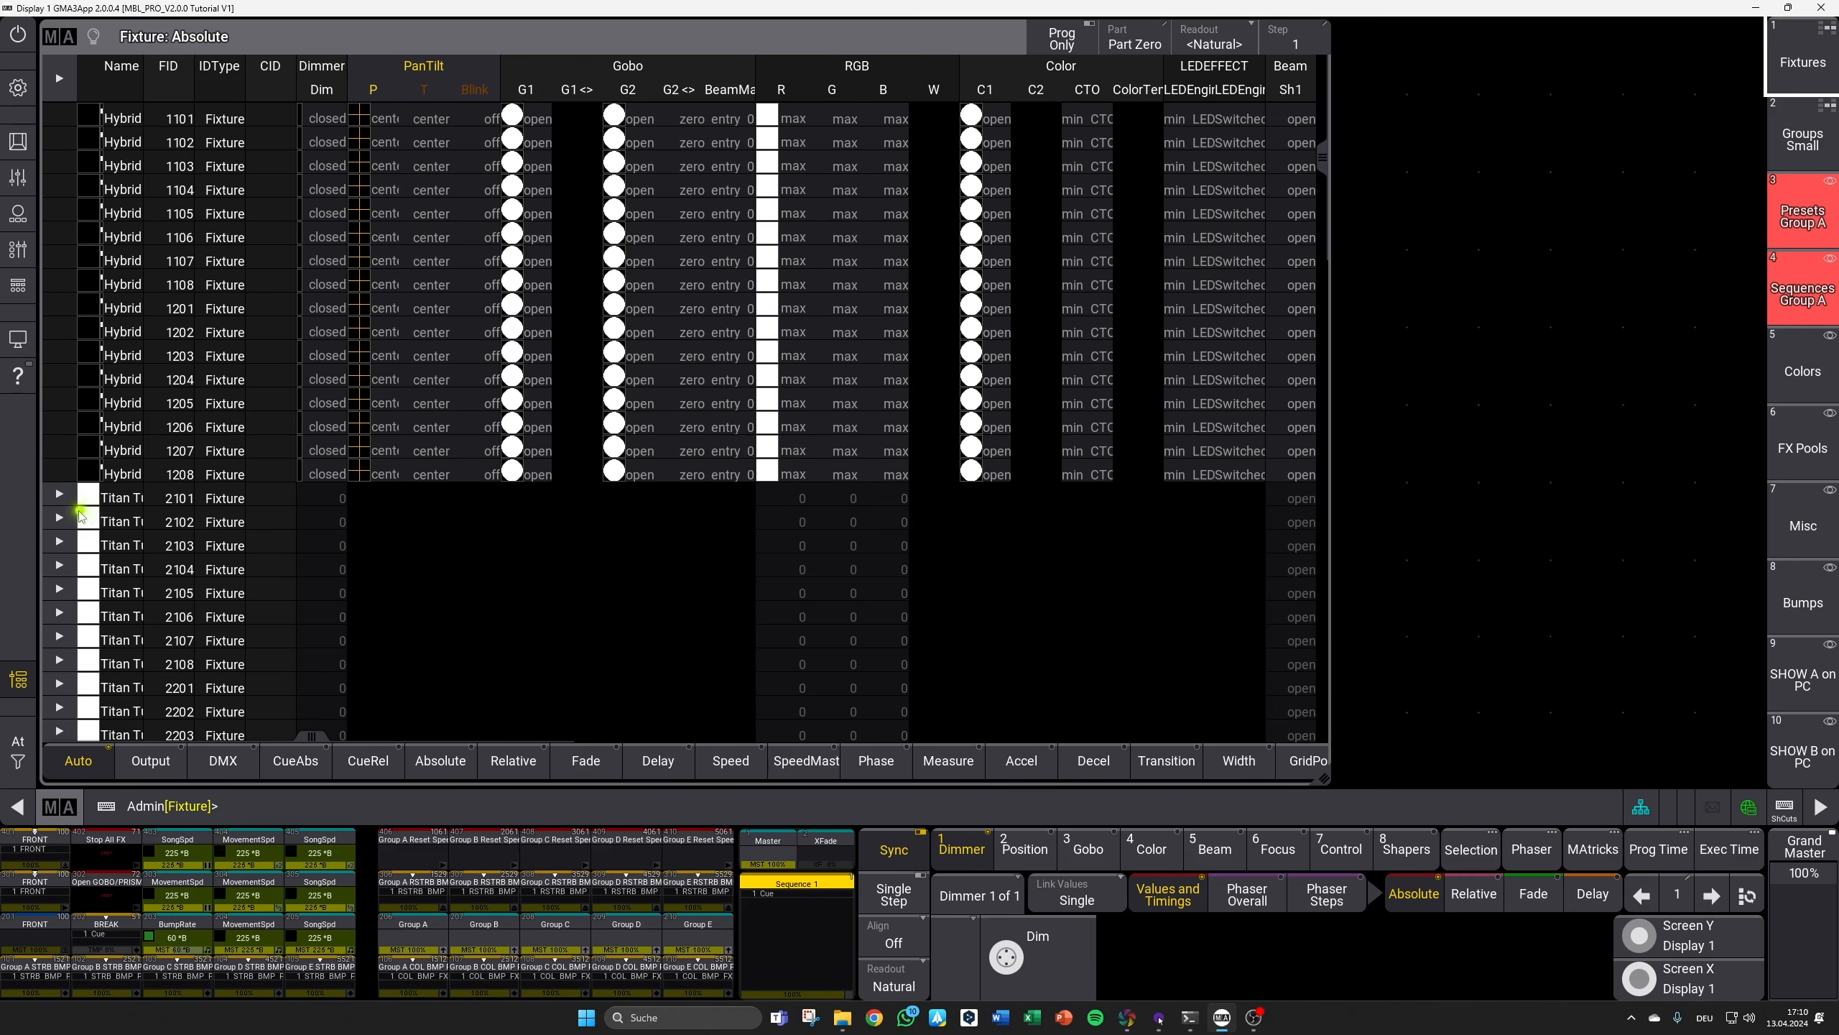
left_click(60, 494)
left_click_drag(150, 81, 257, 88)
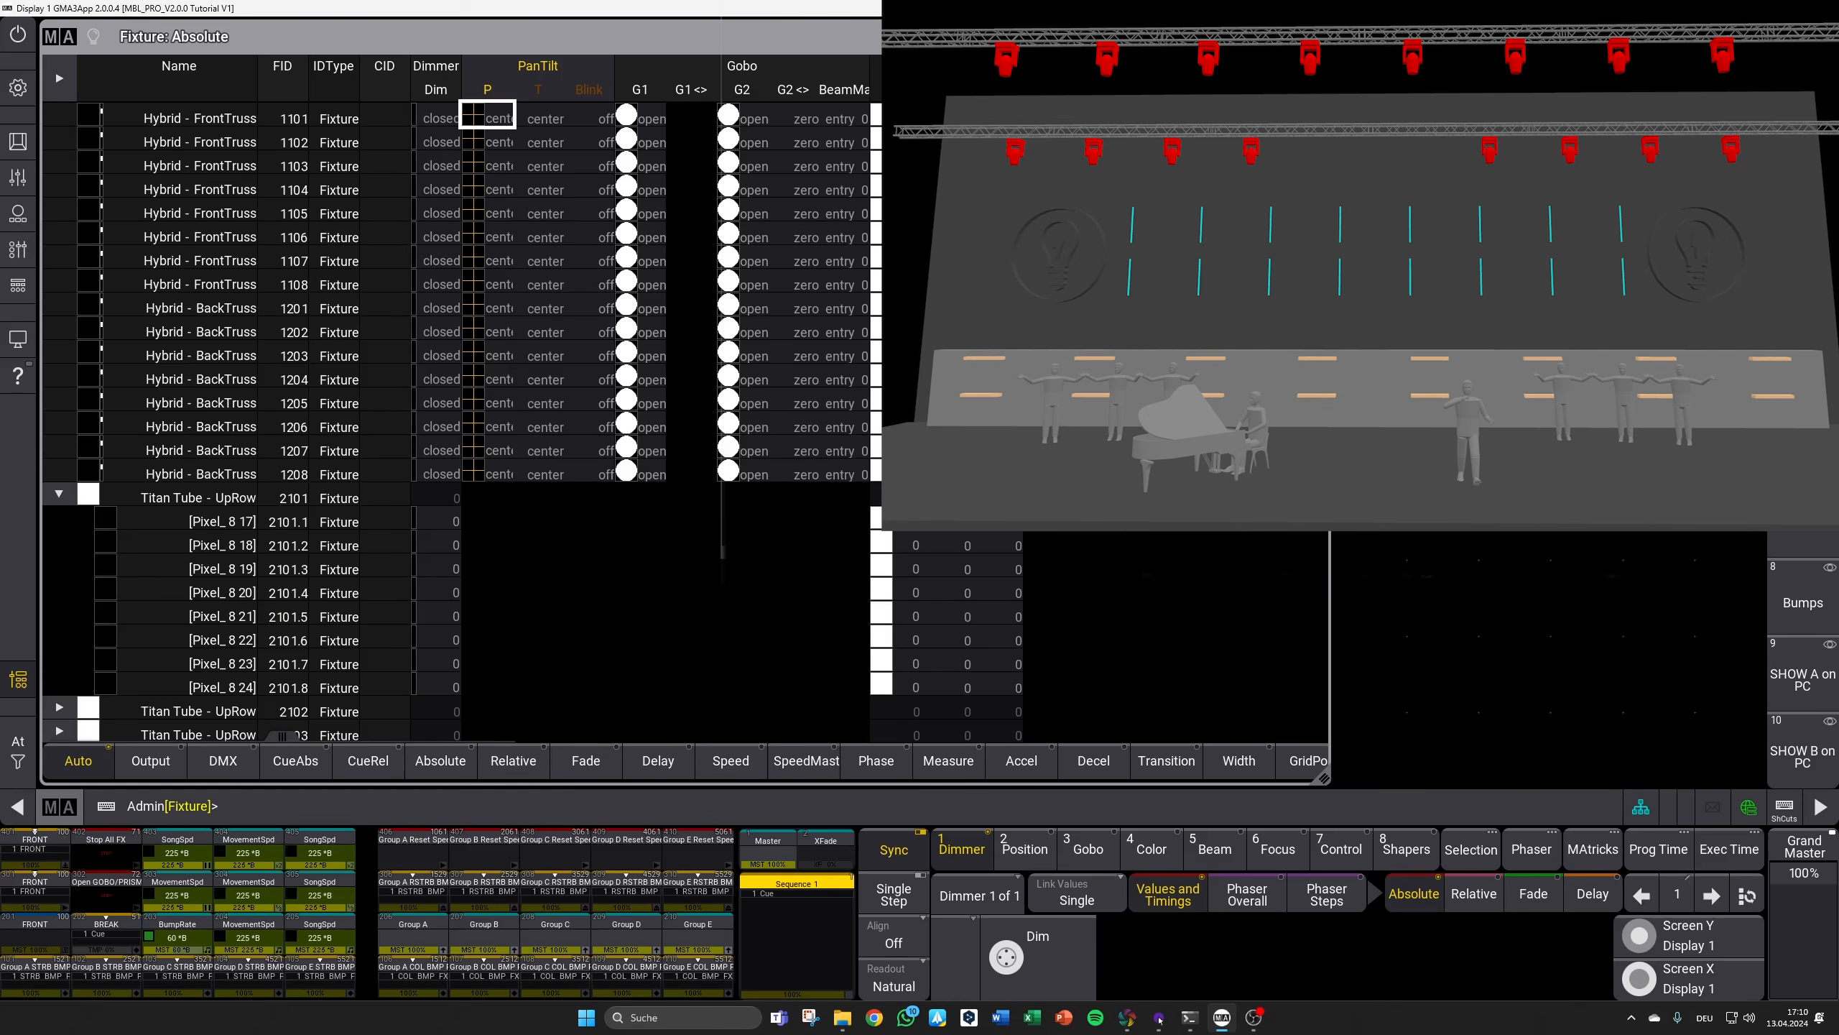
scroll(243, 564, "down", 2)
scroll(243, 564, "down", 8)
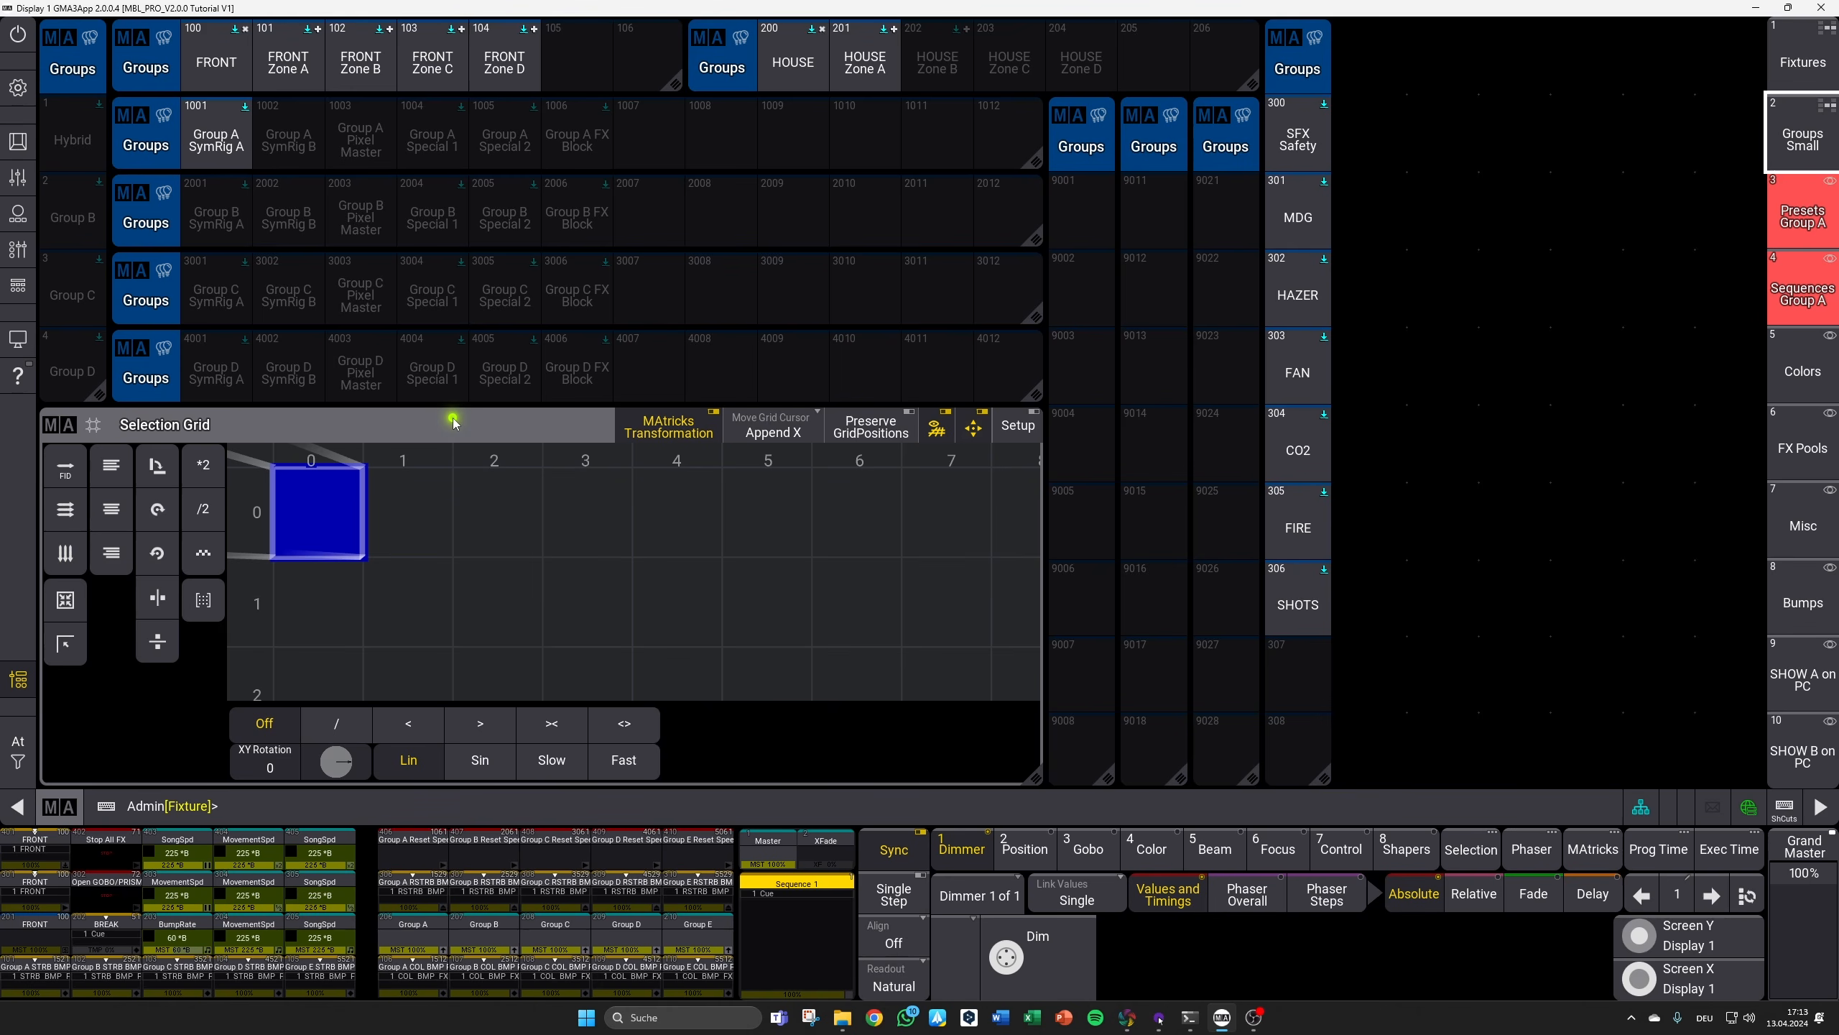
Step: Select grid cells 0/0 Thru 7/7 and fill them with all pixels of Titan Tubes 2101 Thru 2108
type("Grid")
type("0/0 Thru 7/7")
left_click(549, 807)
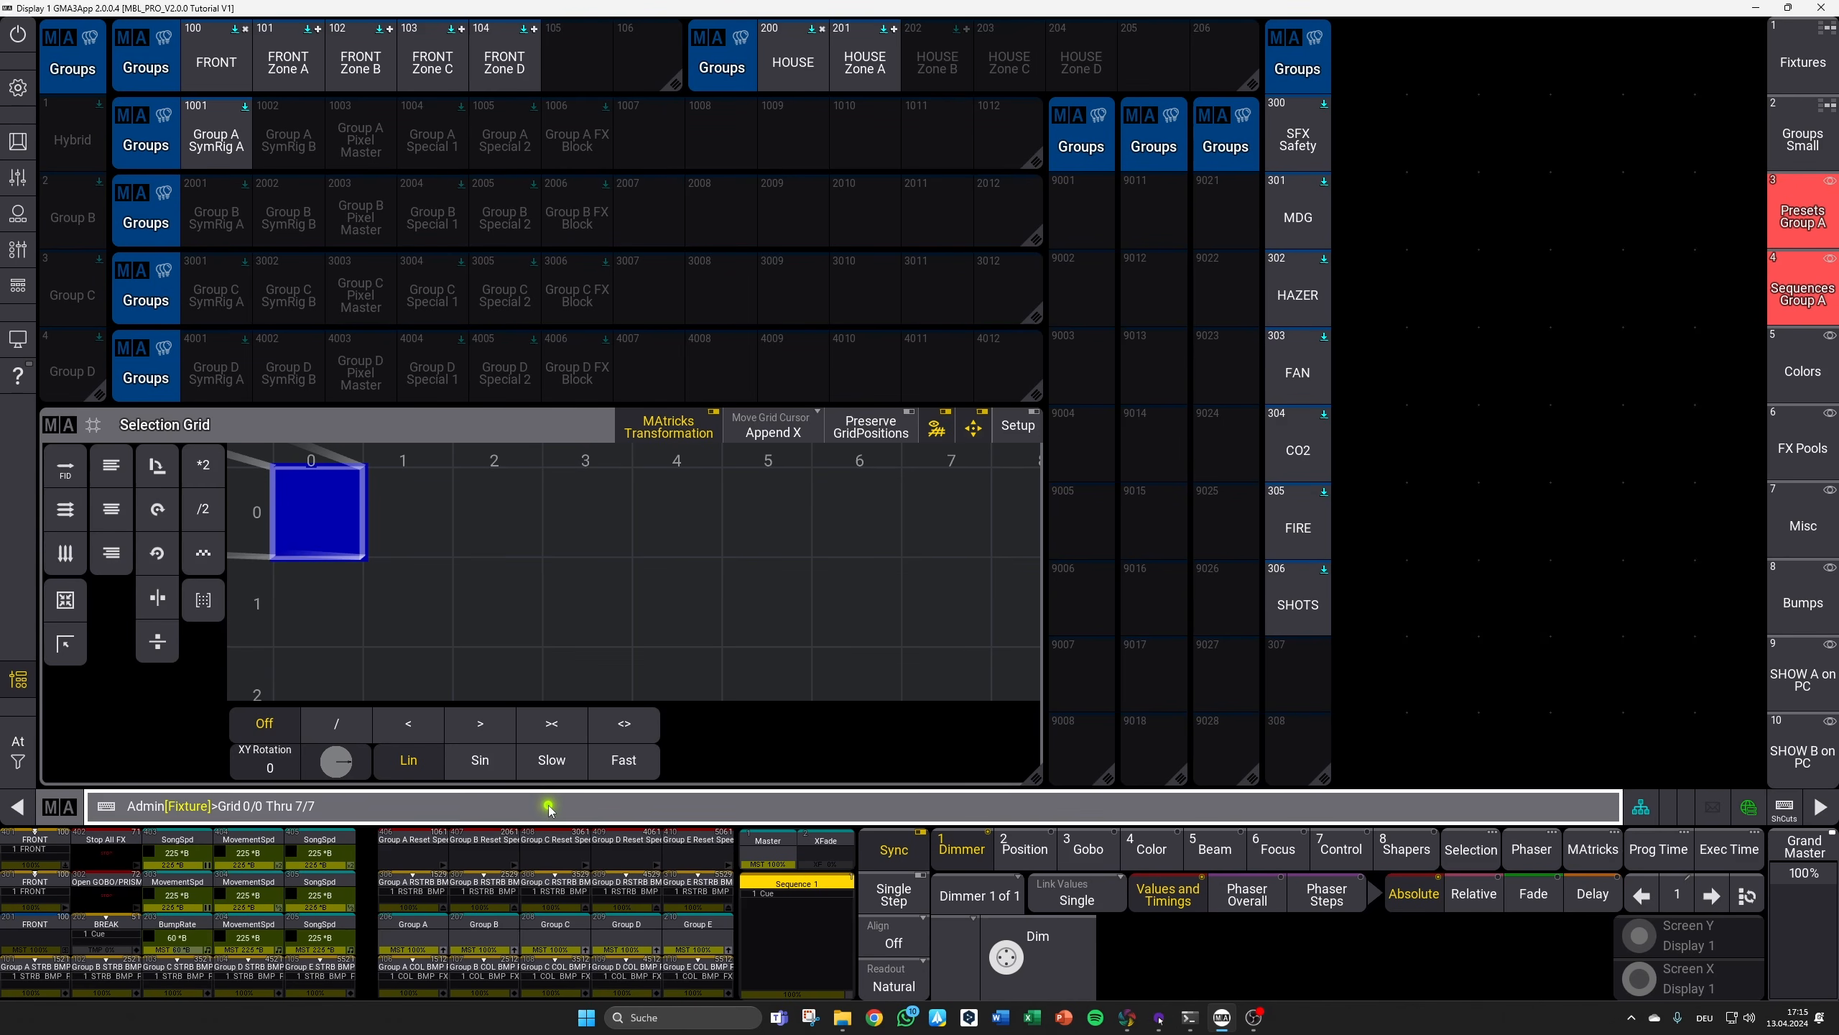
key("Return")
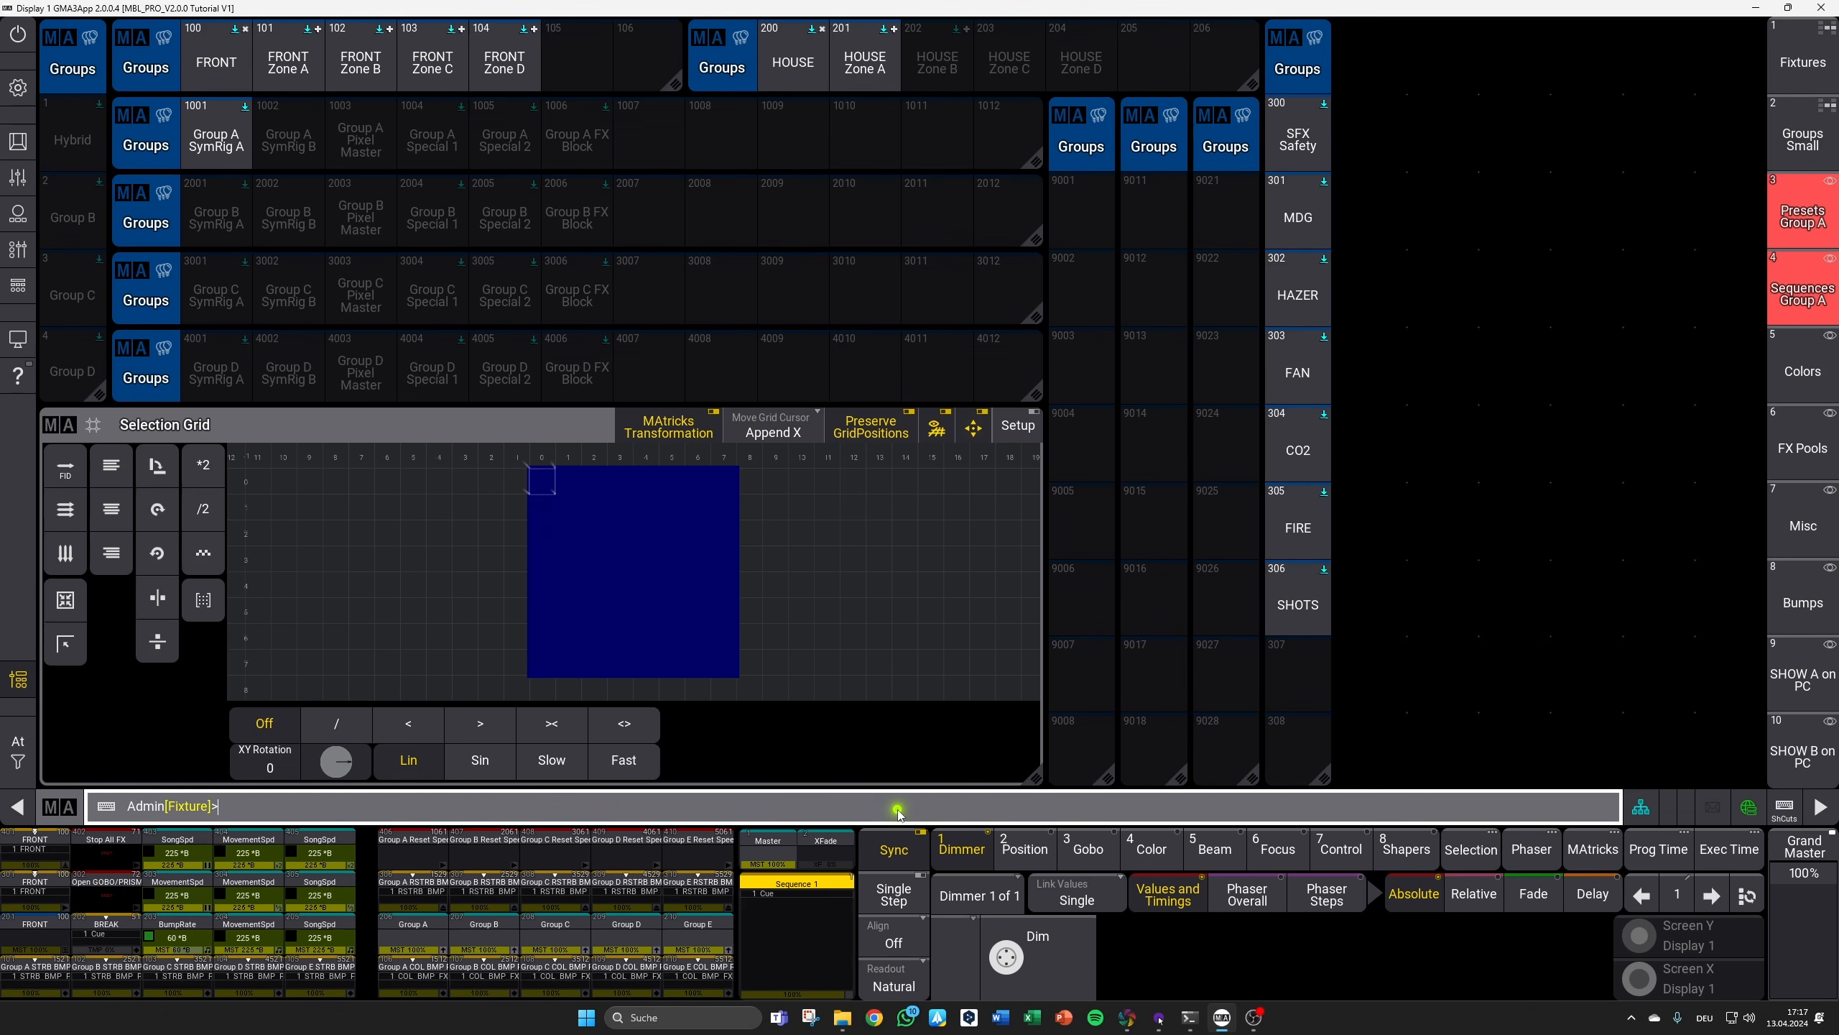
type("t2108.t")
key("Return")
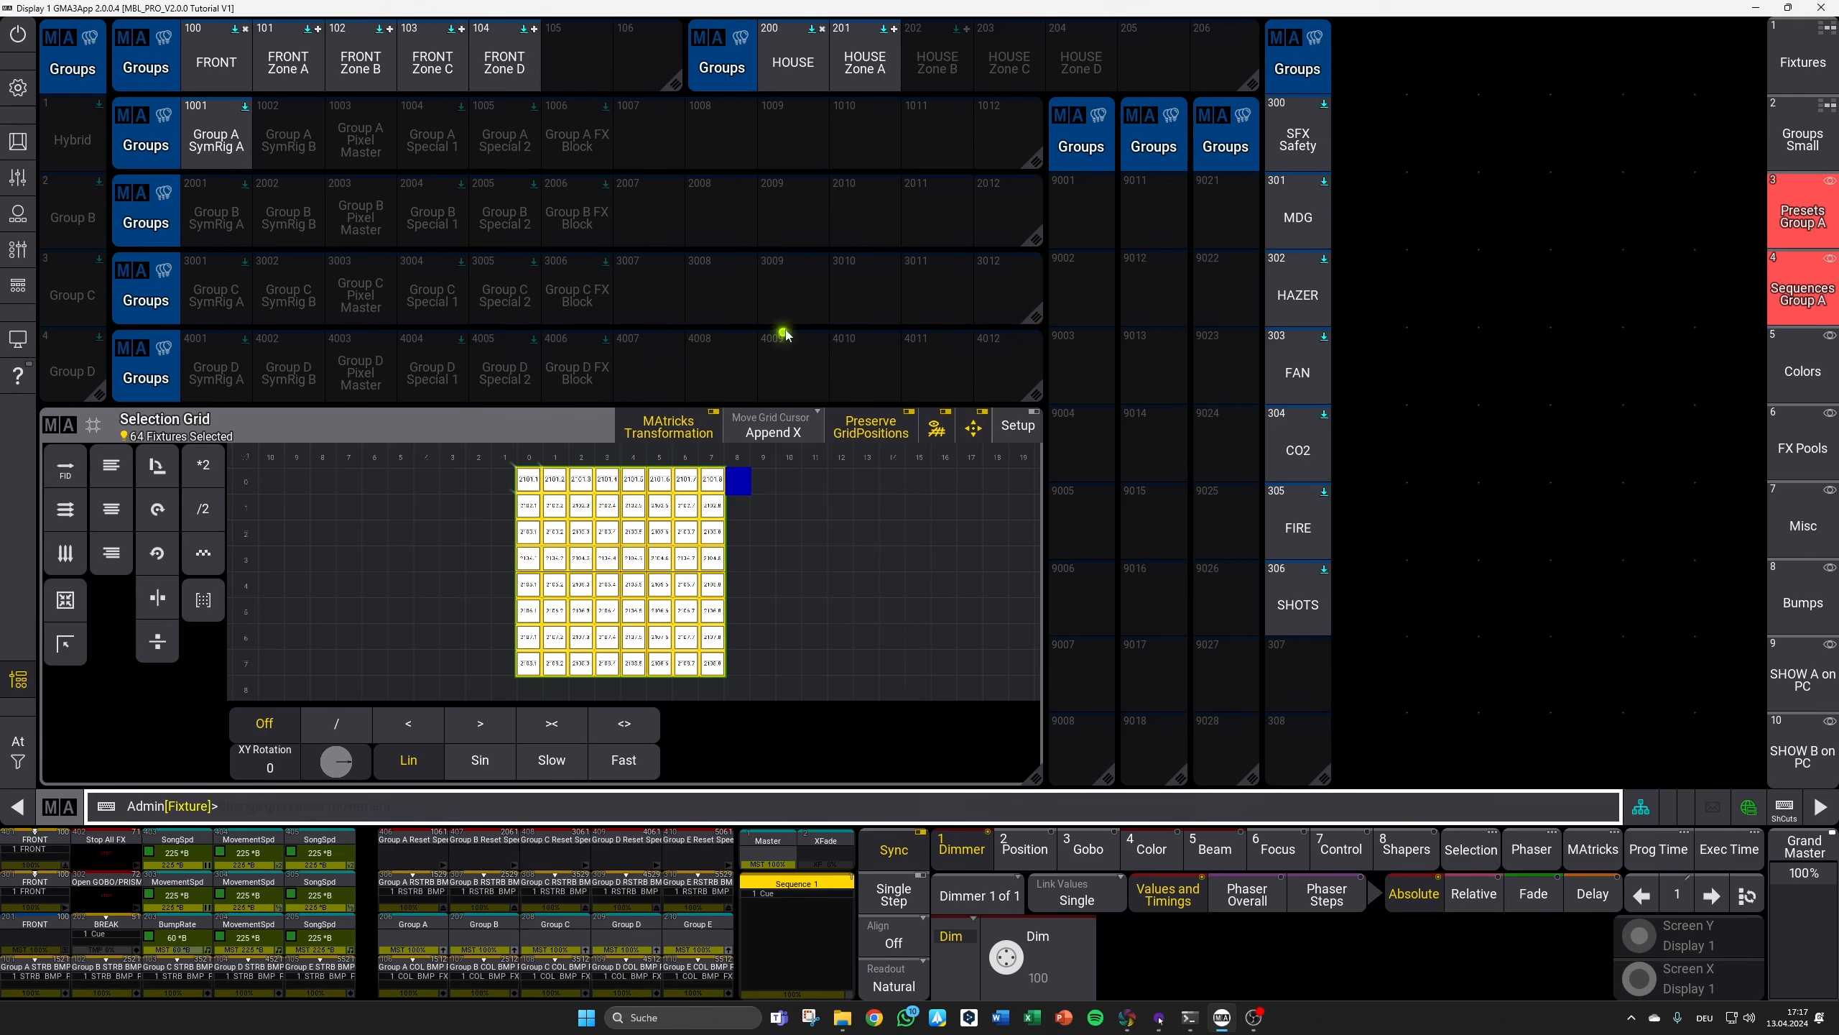
Step: Store the pixel arrangement as group 2009 and label it uprow
key("s")
left_click(798, 210)
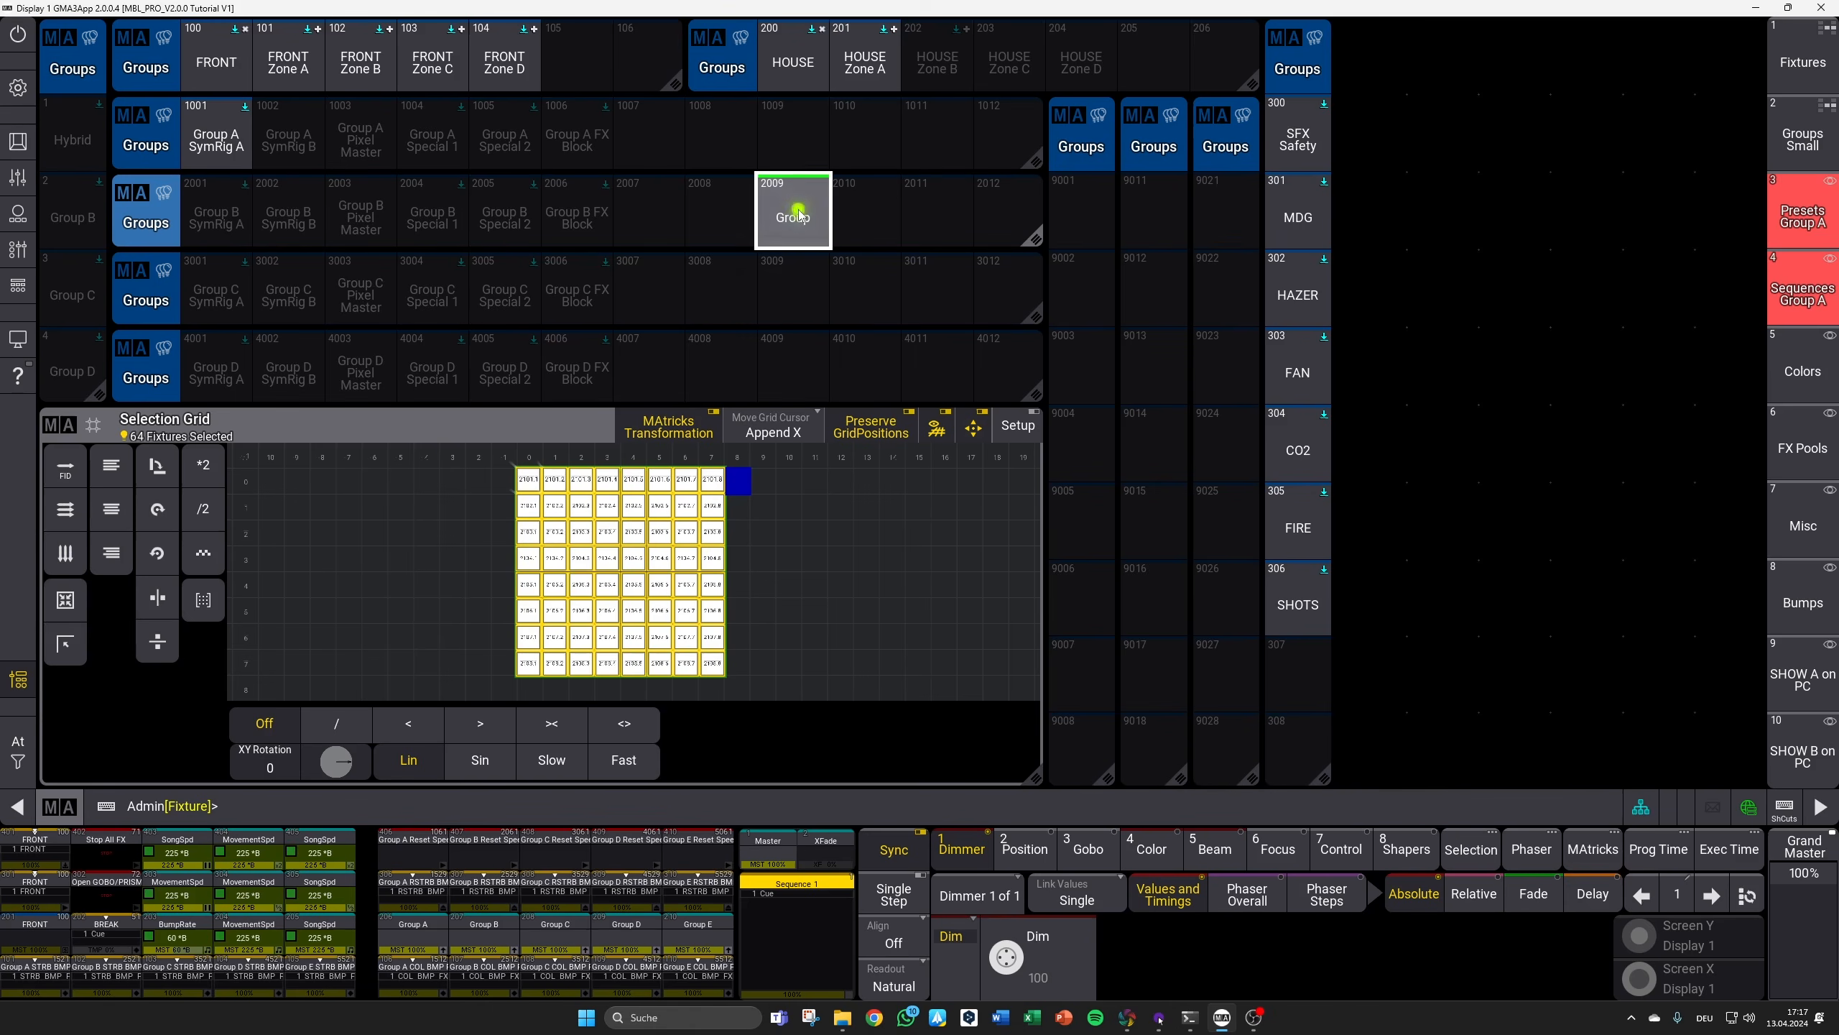
left_click_drag(797, 225, 787, 158)
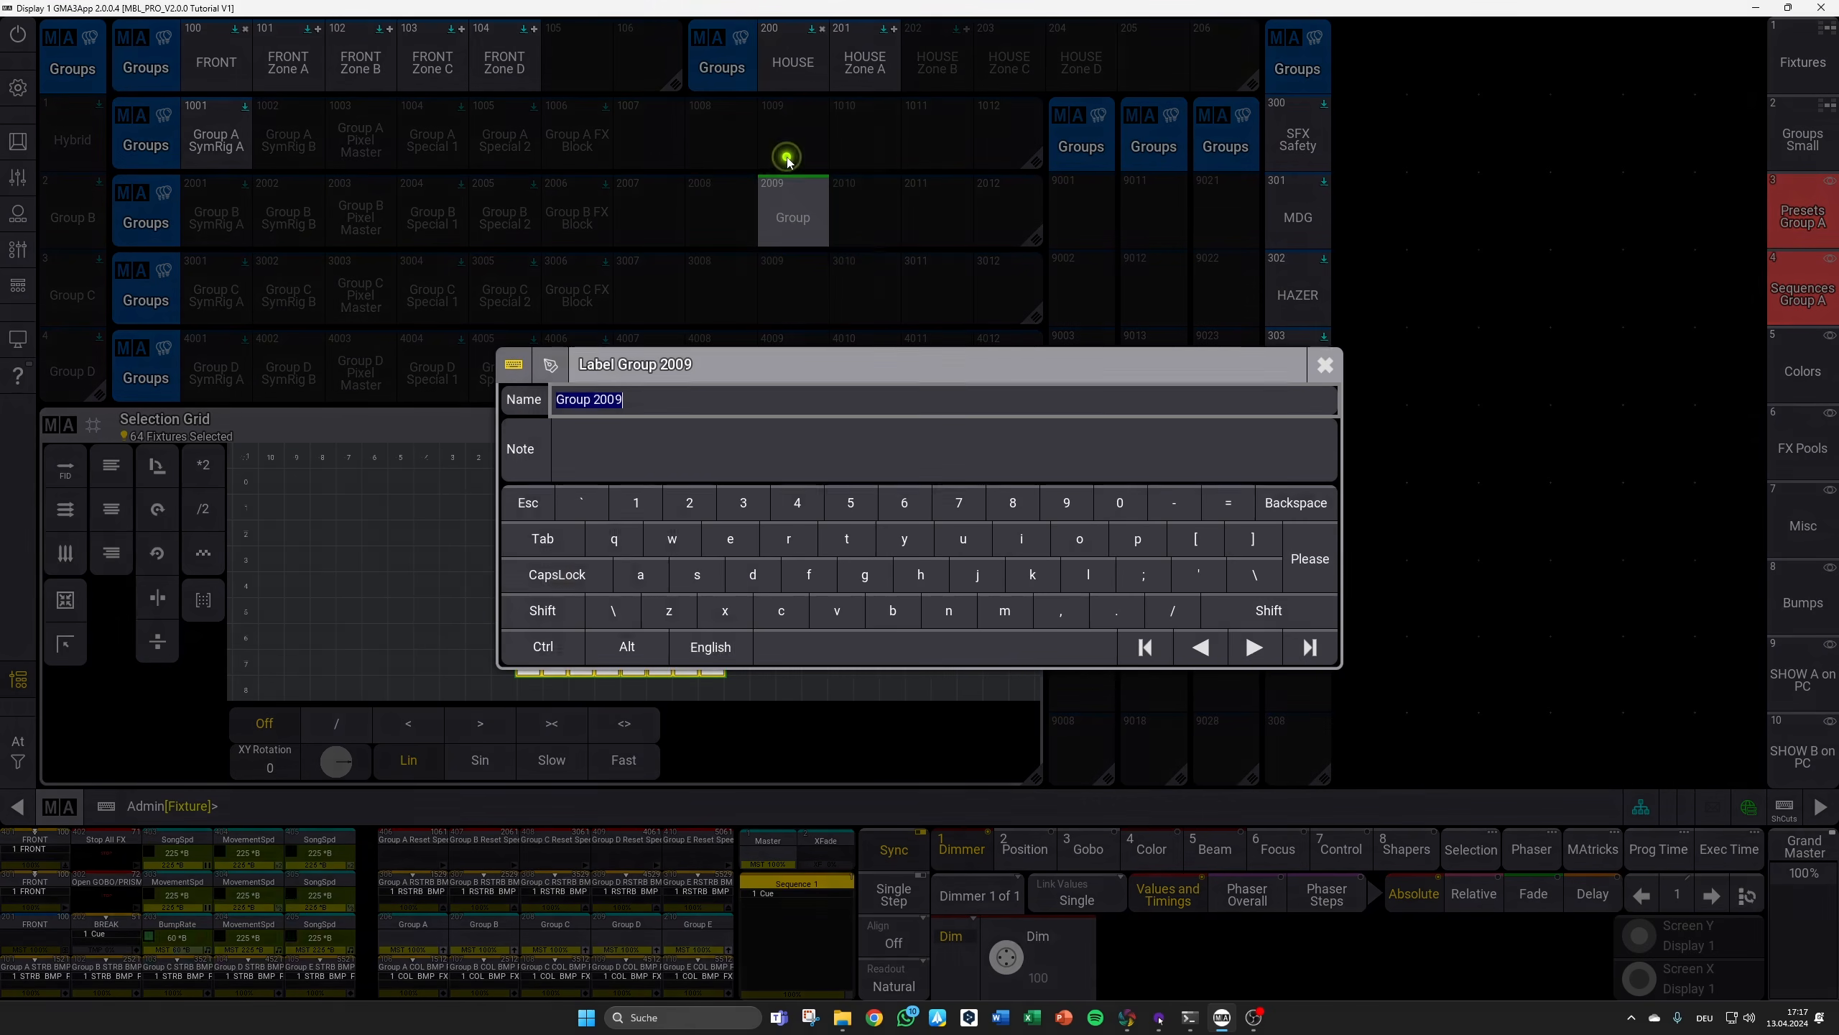
type("uprow")
key("Return")
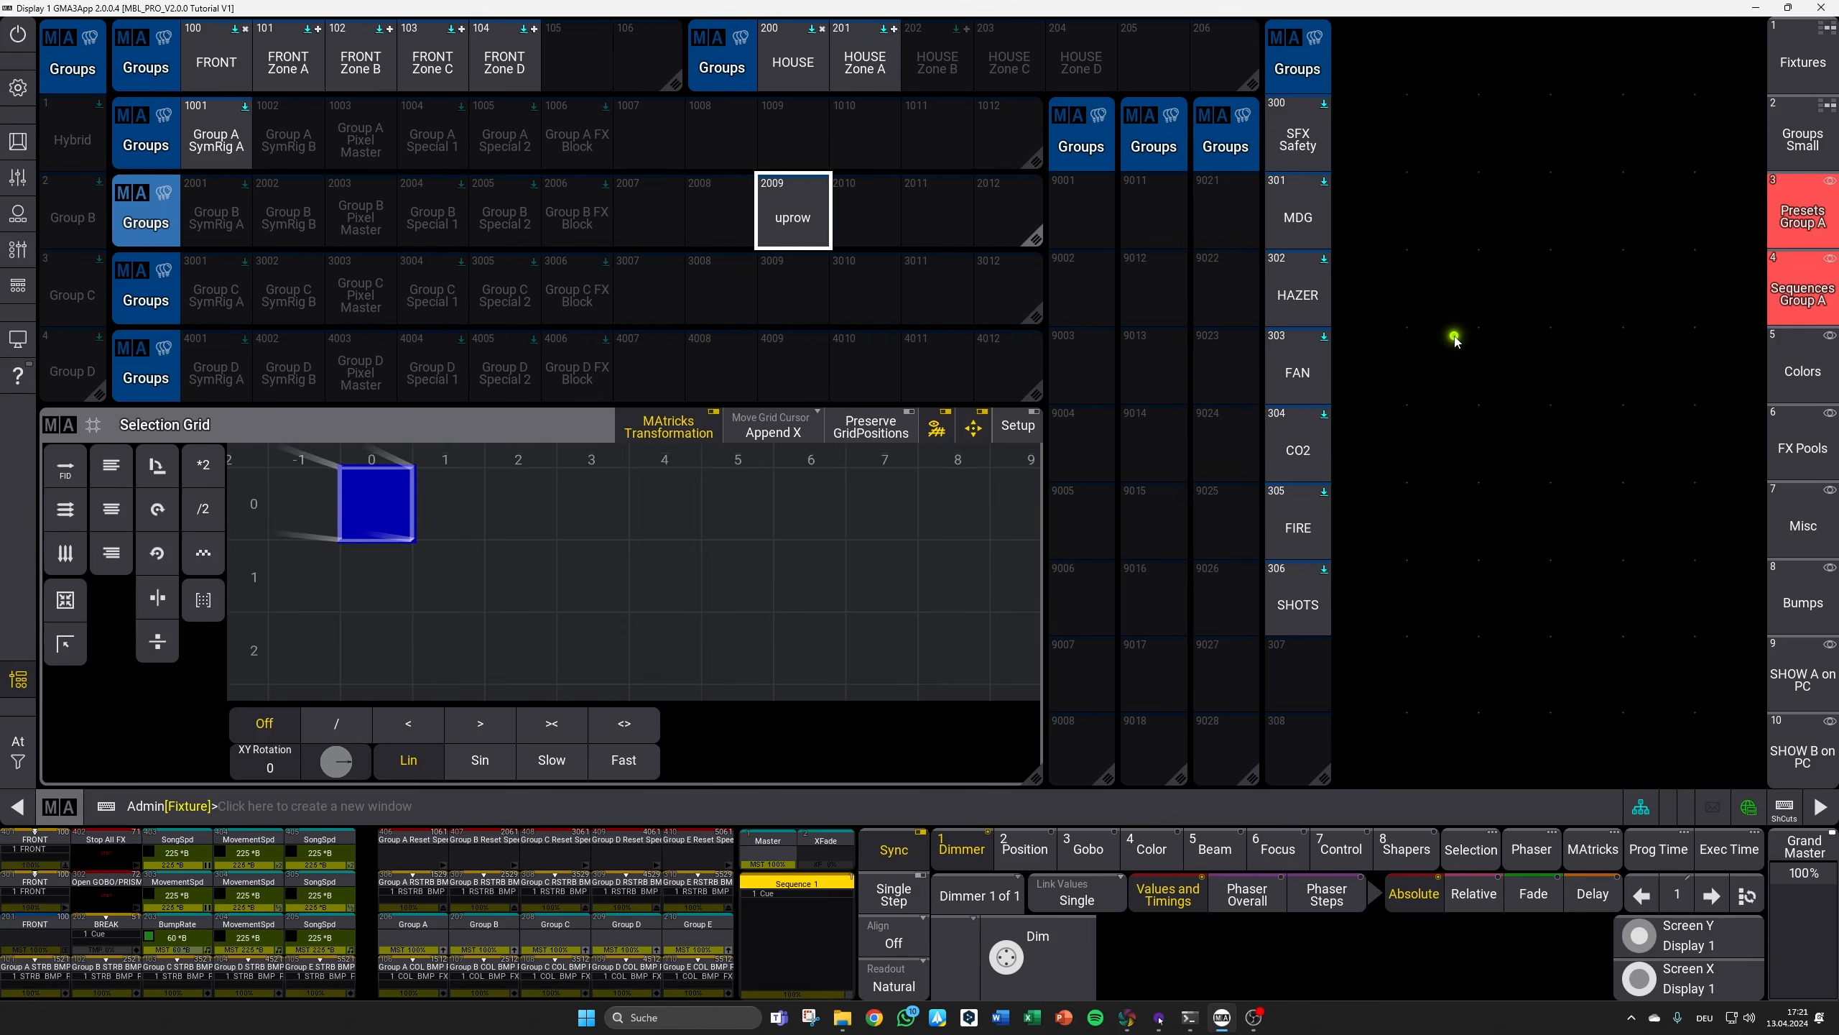
Step: Select grid cells 0/0 Thru 7/7 and fill them with all pixels of Titan Tubes 2201 Thru 2208
type("Grid")
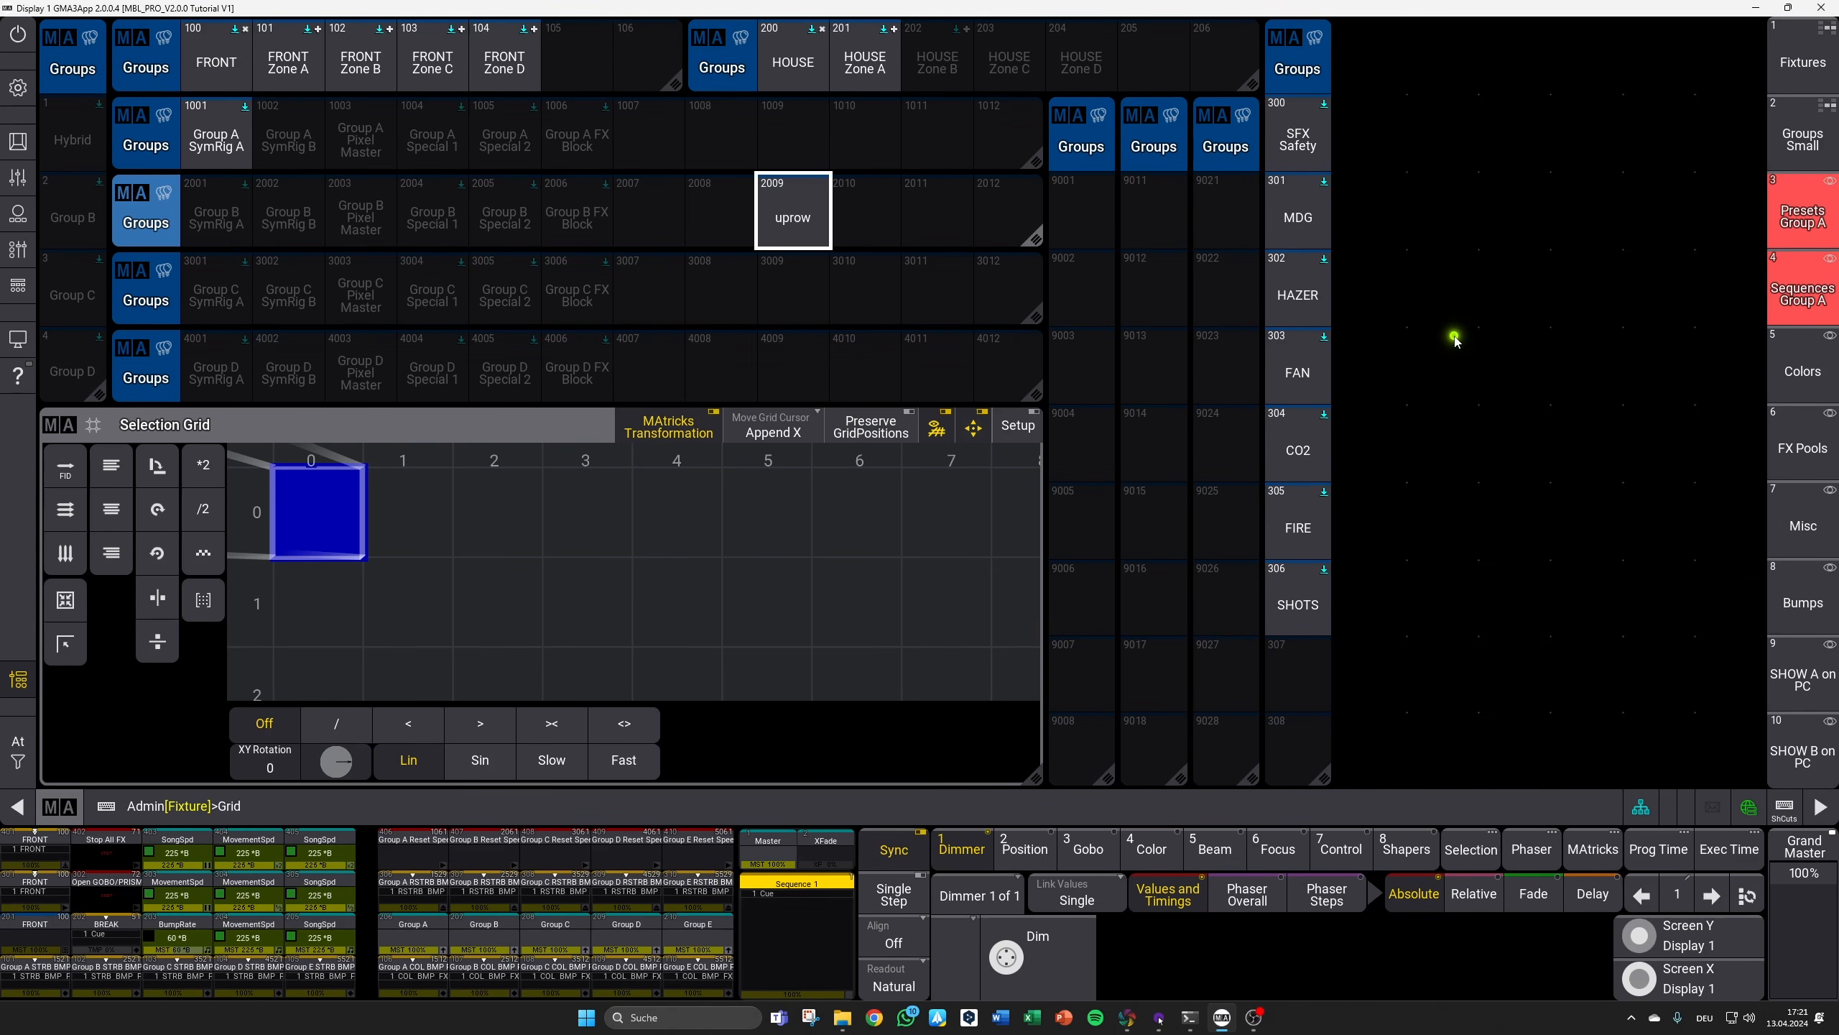
type(" 0/0 Thru 7/7")
key("Return")
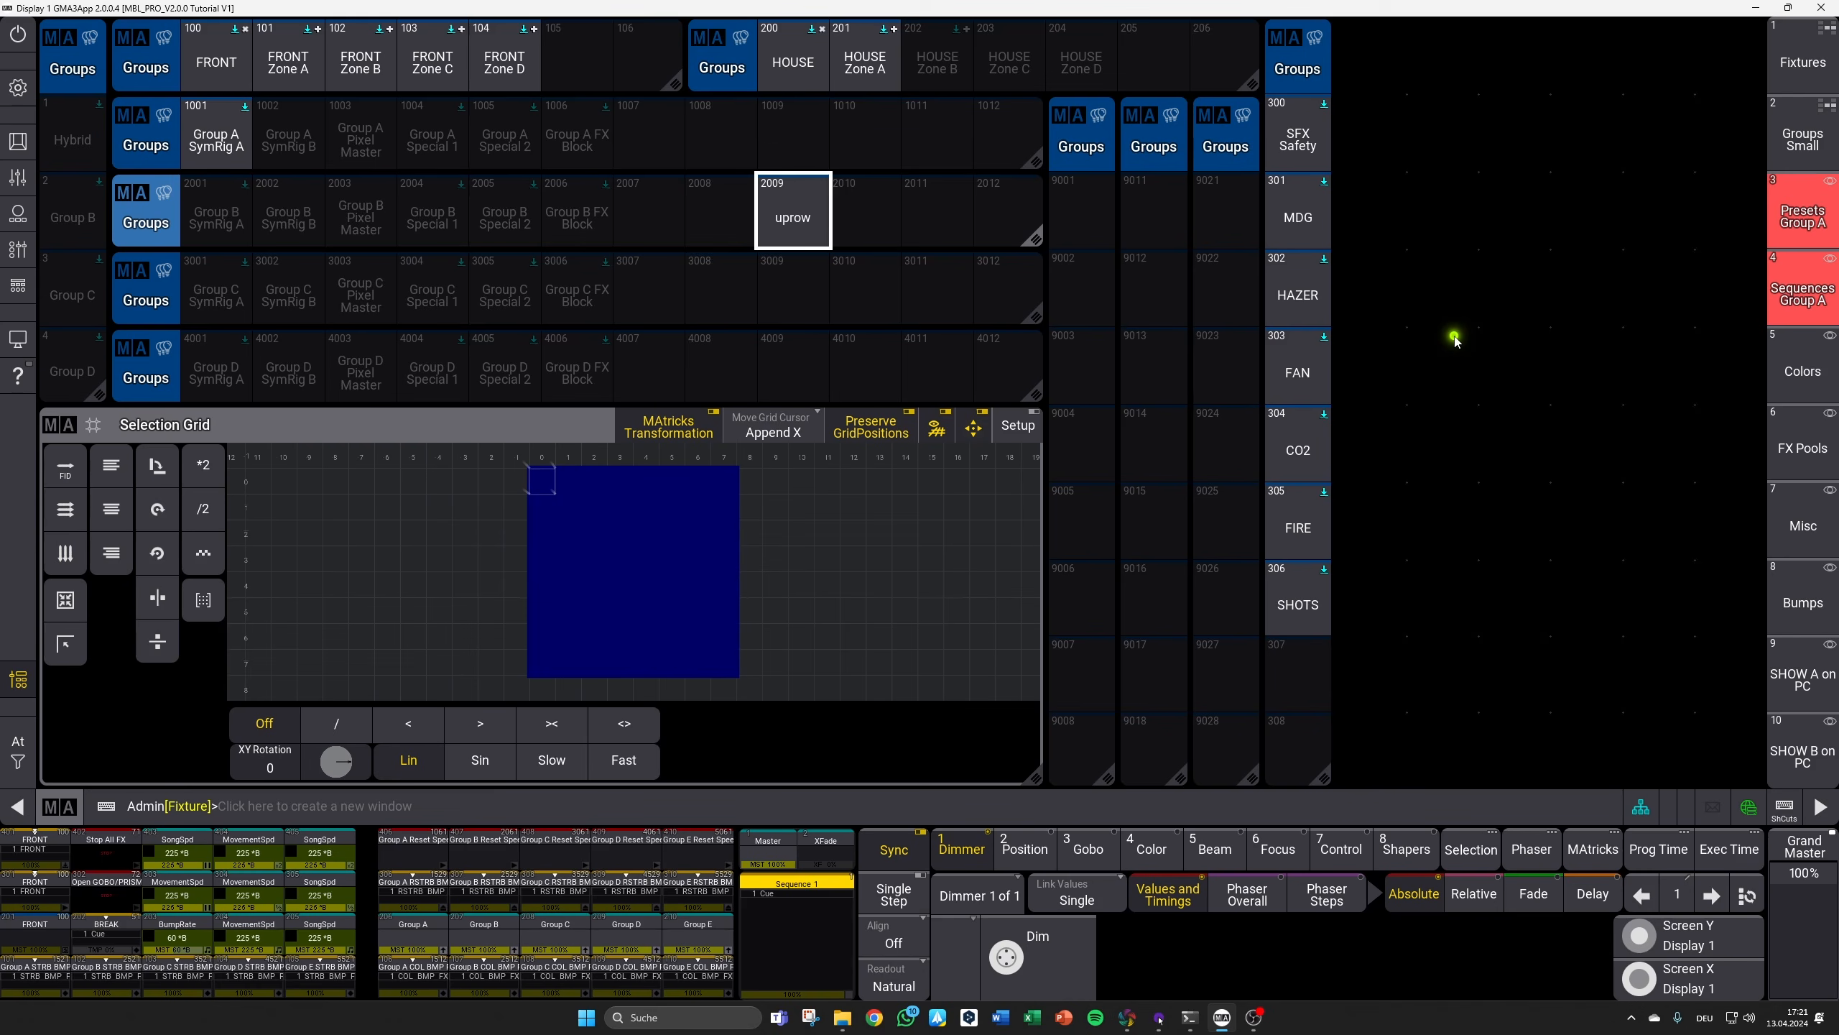
type("2201 Thru 2208.")
key("Return")
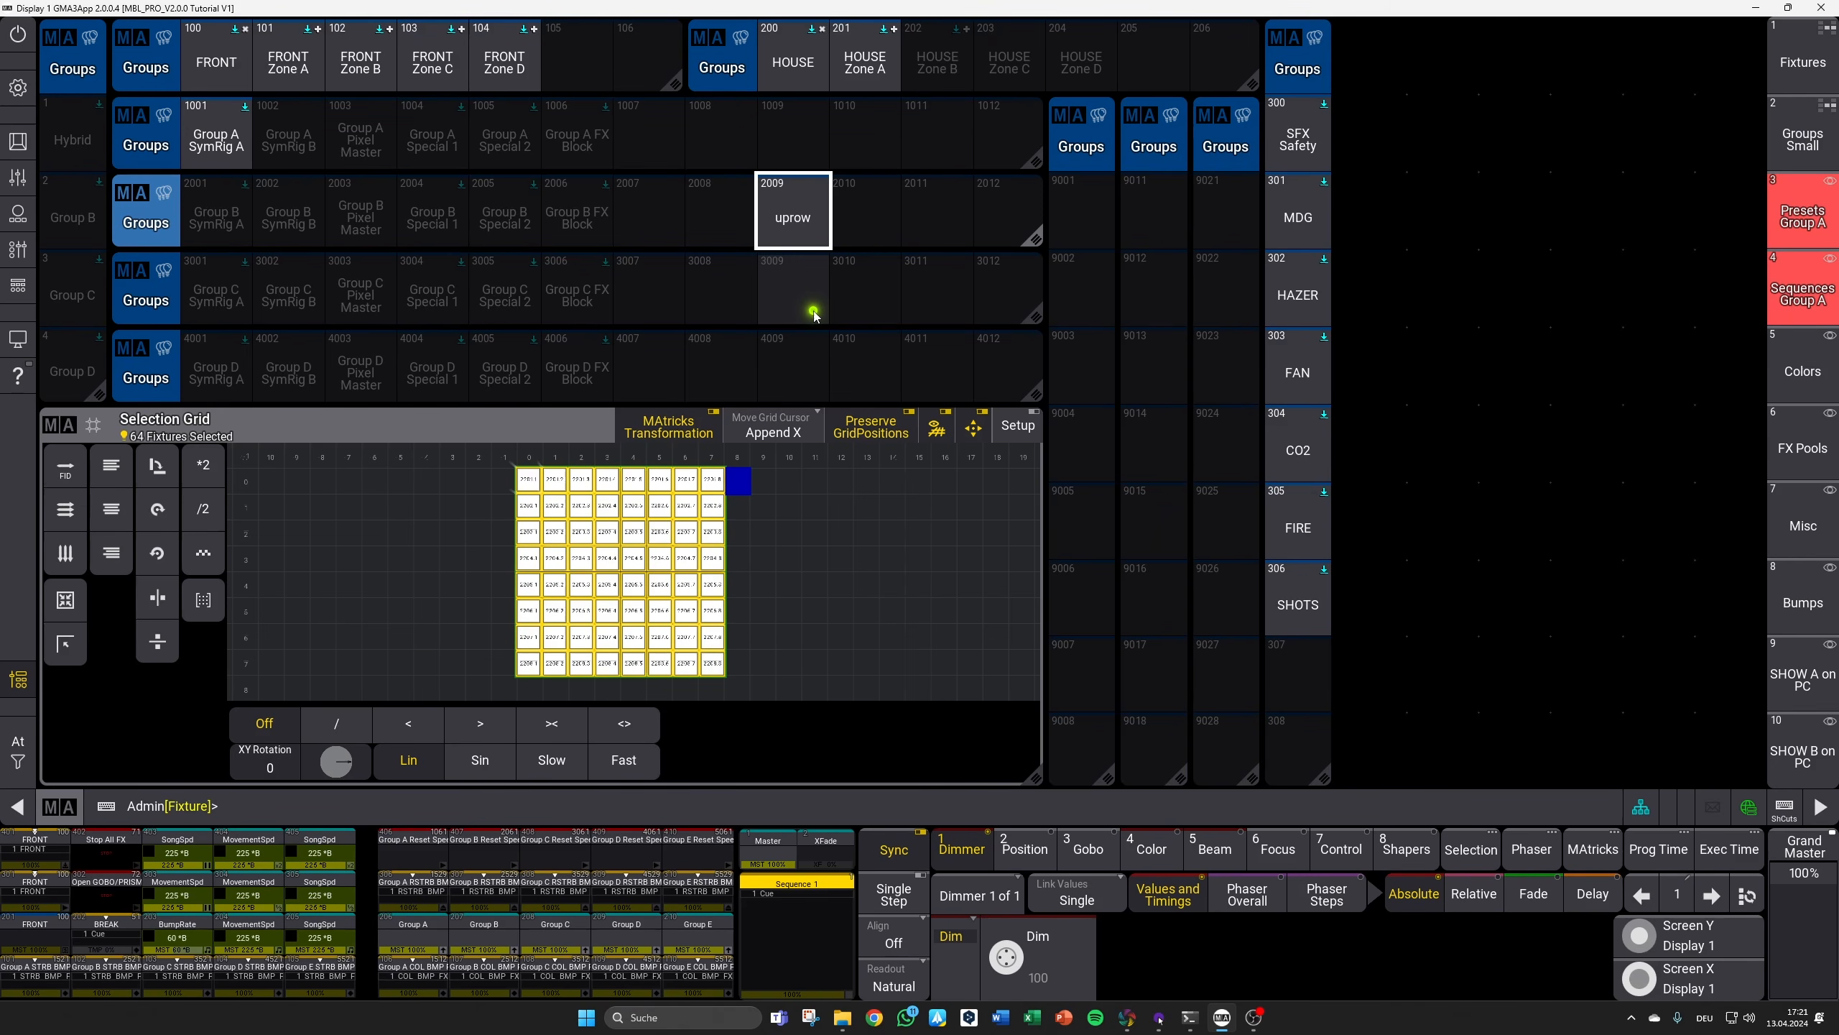
Step: Store the pixel arrangement as group 2010, label it downrow, and clear the selection
left_click(867, 227)
left_click_drag(868, 227, 876, 171)
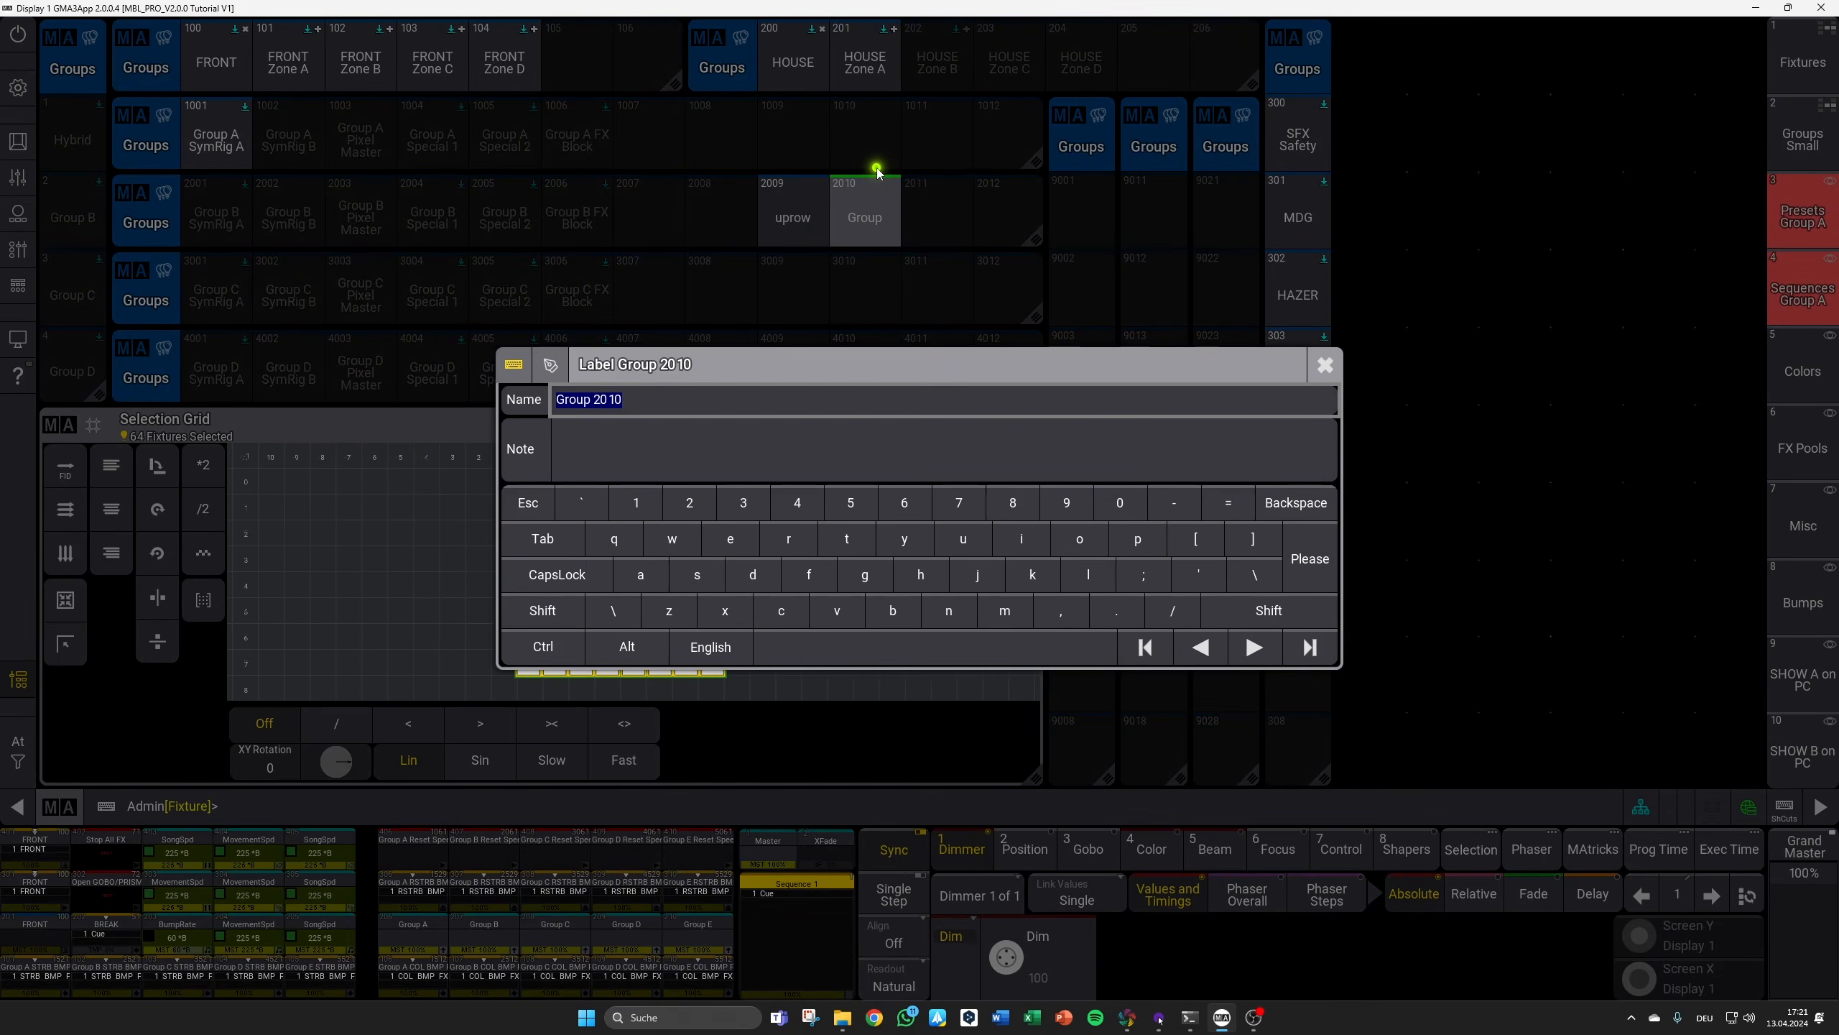
type("dowrow")
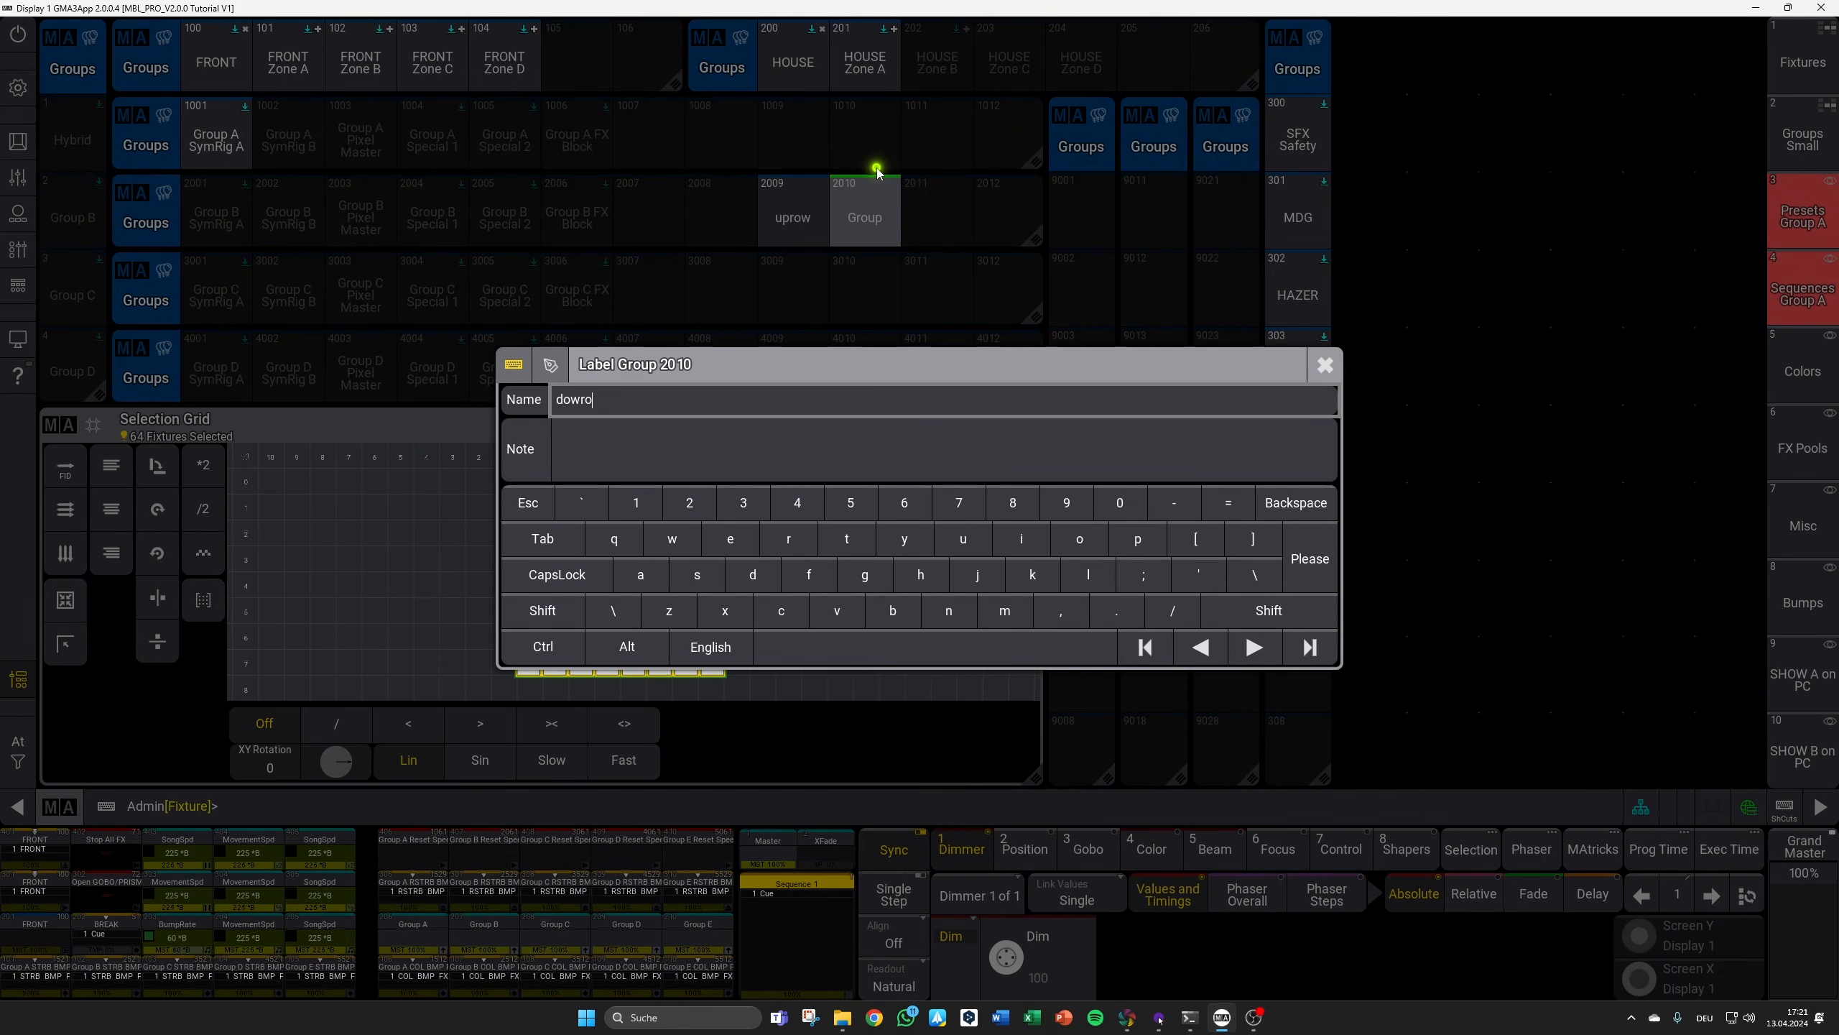
key("BackSpace")
key("BackSpace")
key("BackSpace")
type("nrow")
key("Return")
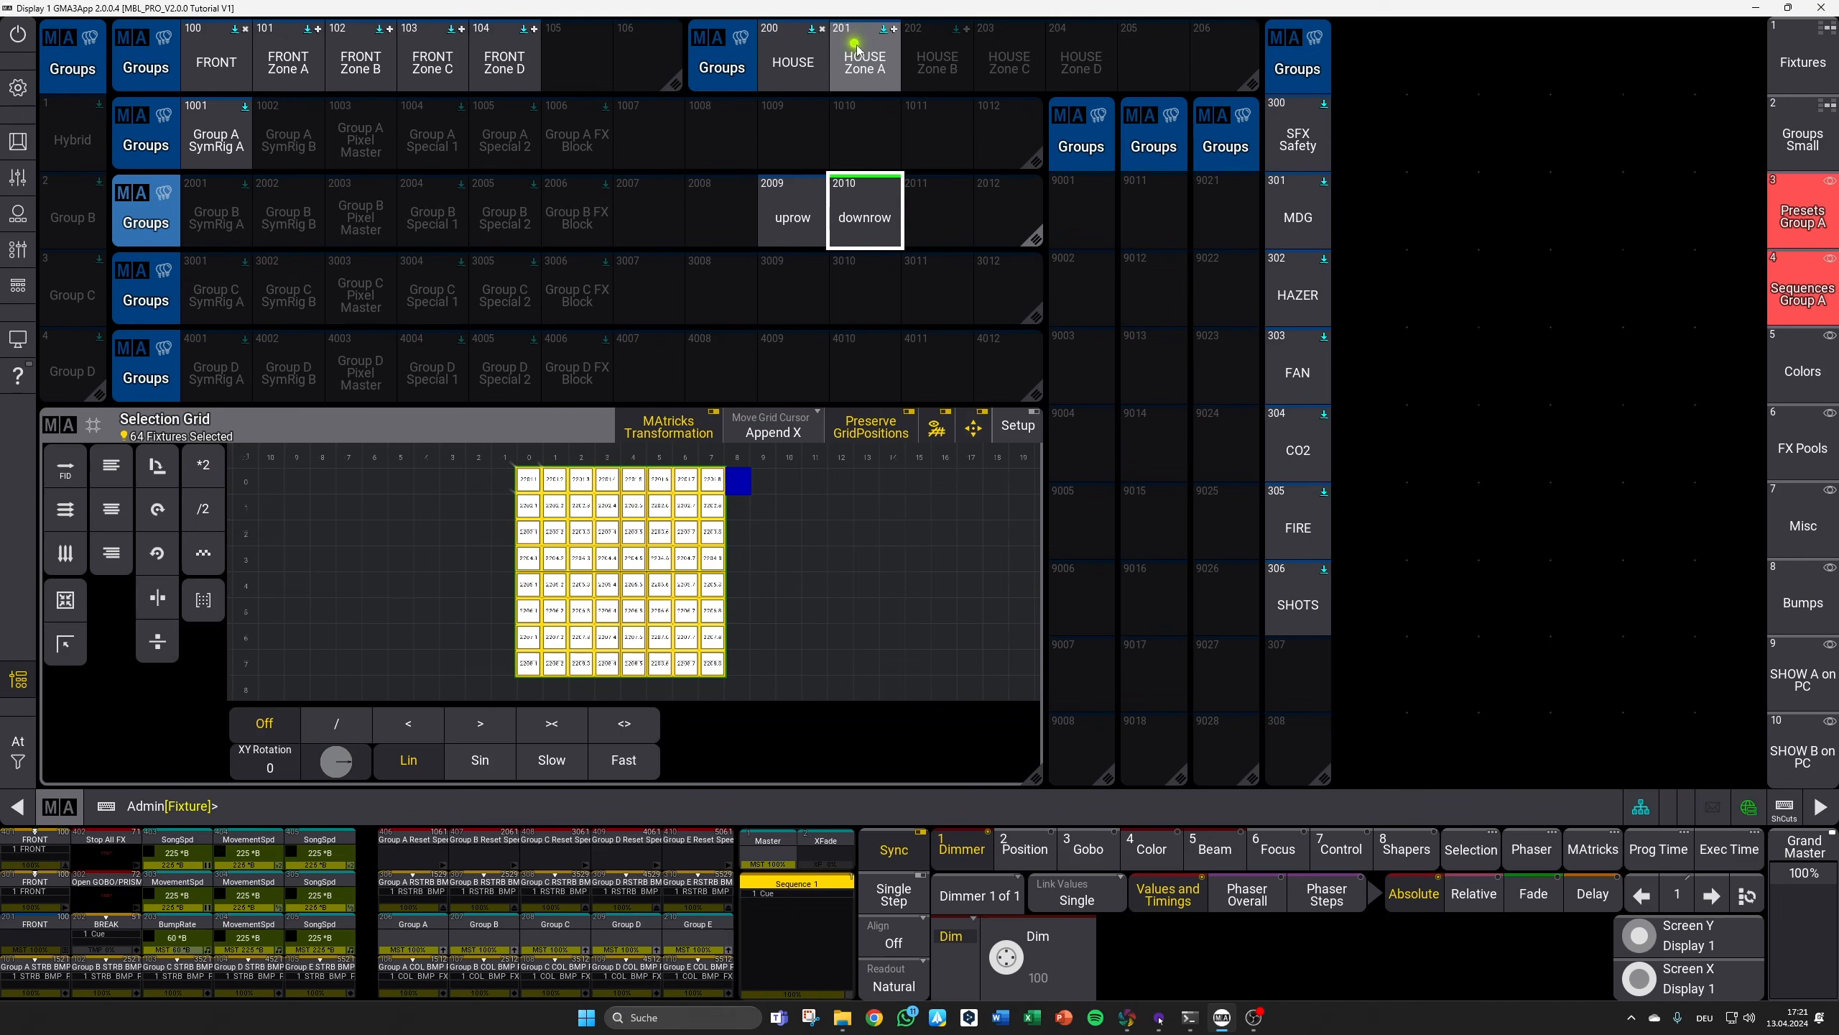
key("Escape")
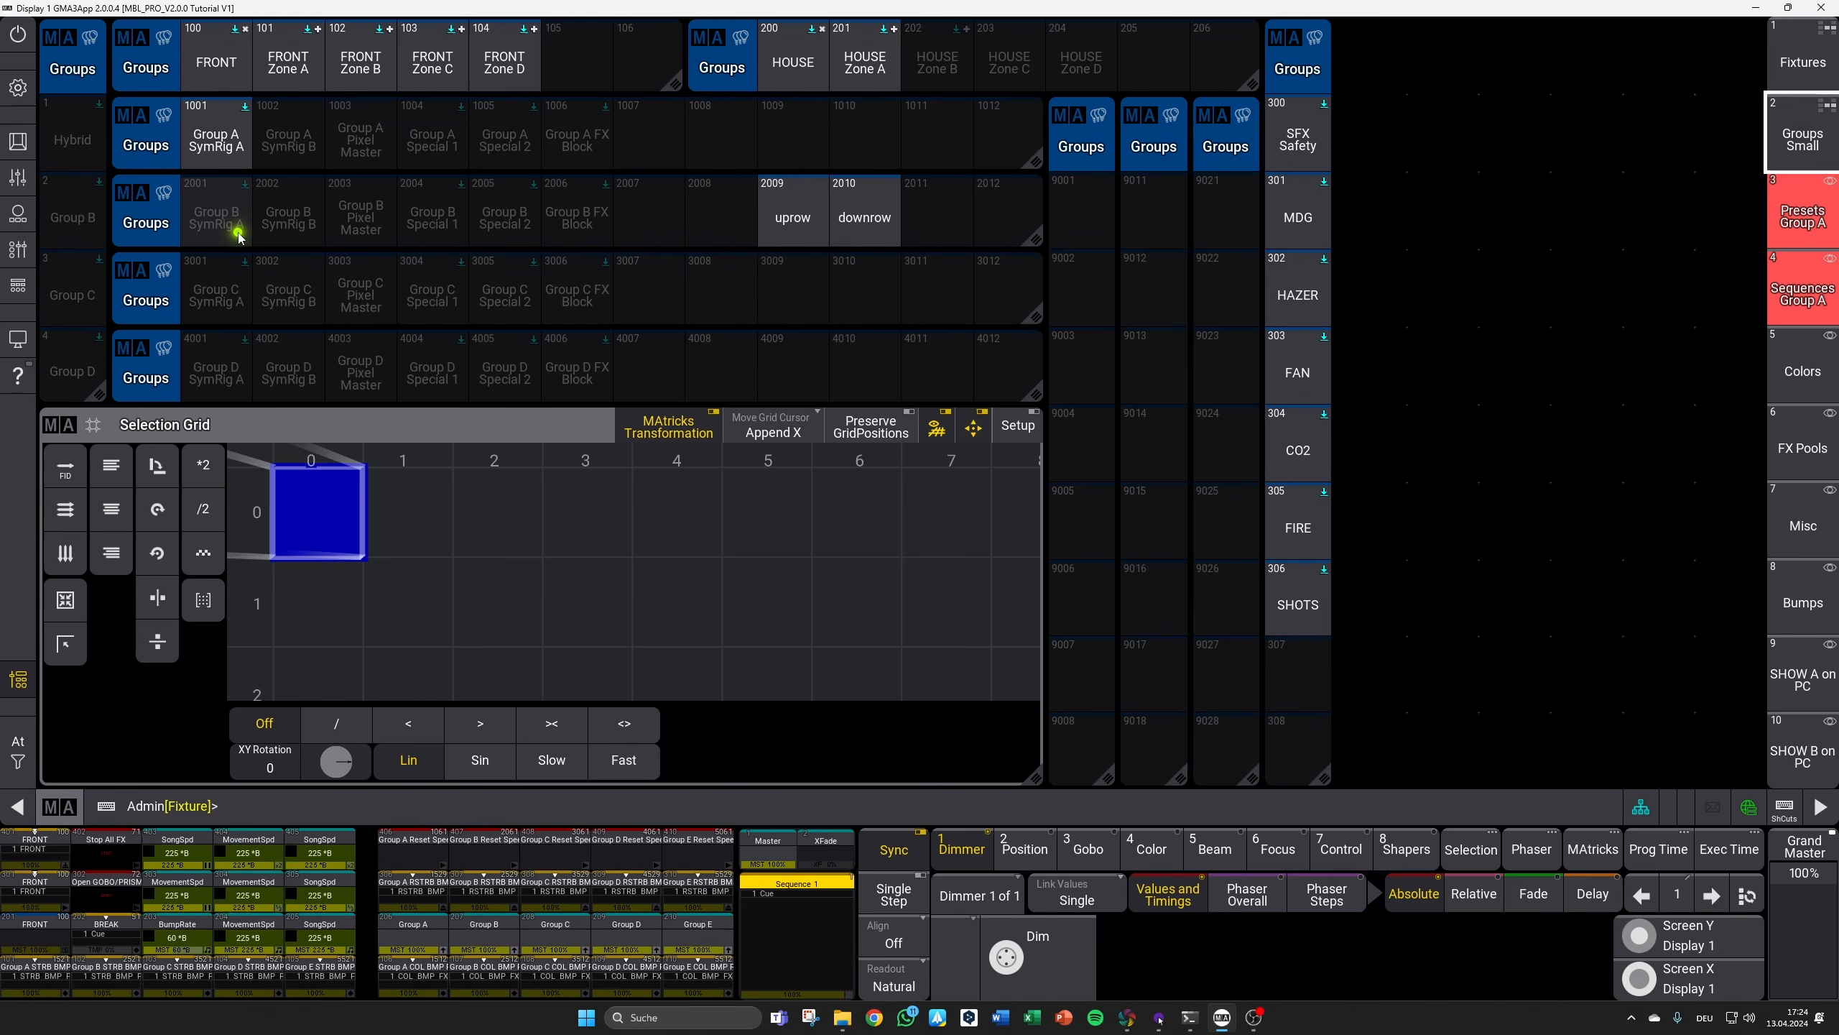
Step: Delete the pool windows for Group D, Group C and master groups 1 to 4, and move the Selection Grid window directly below the Group B pool
left_click(144, 376)
left_click(480, 360)
left_click(135, 276)
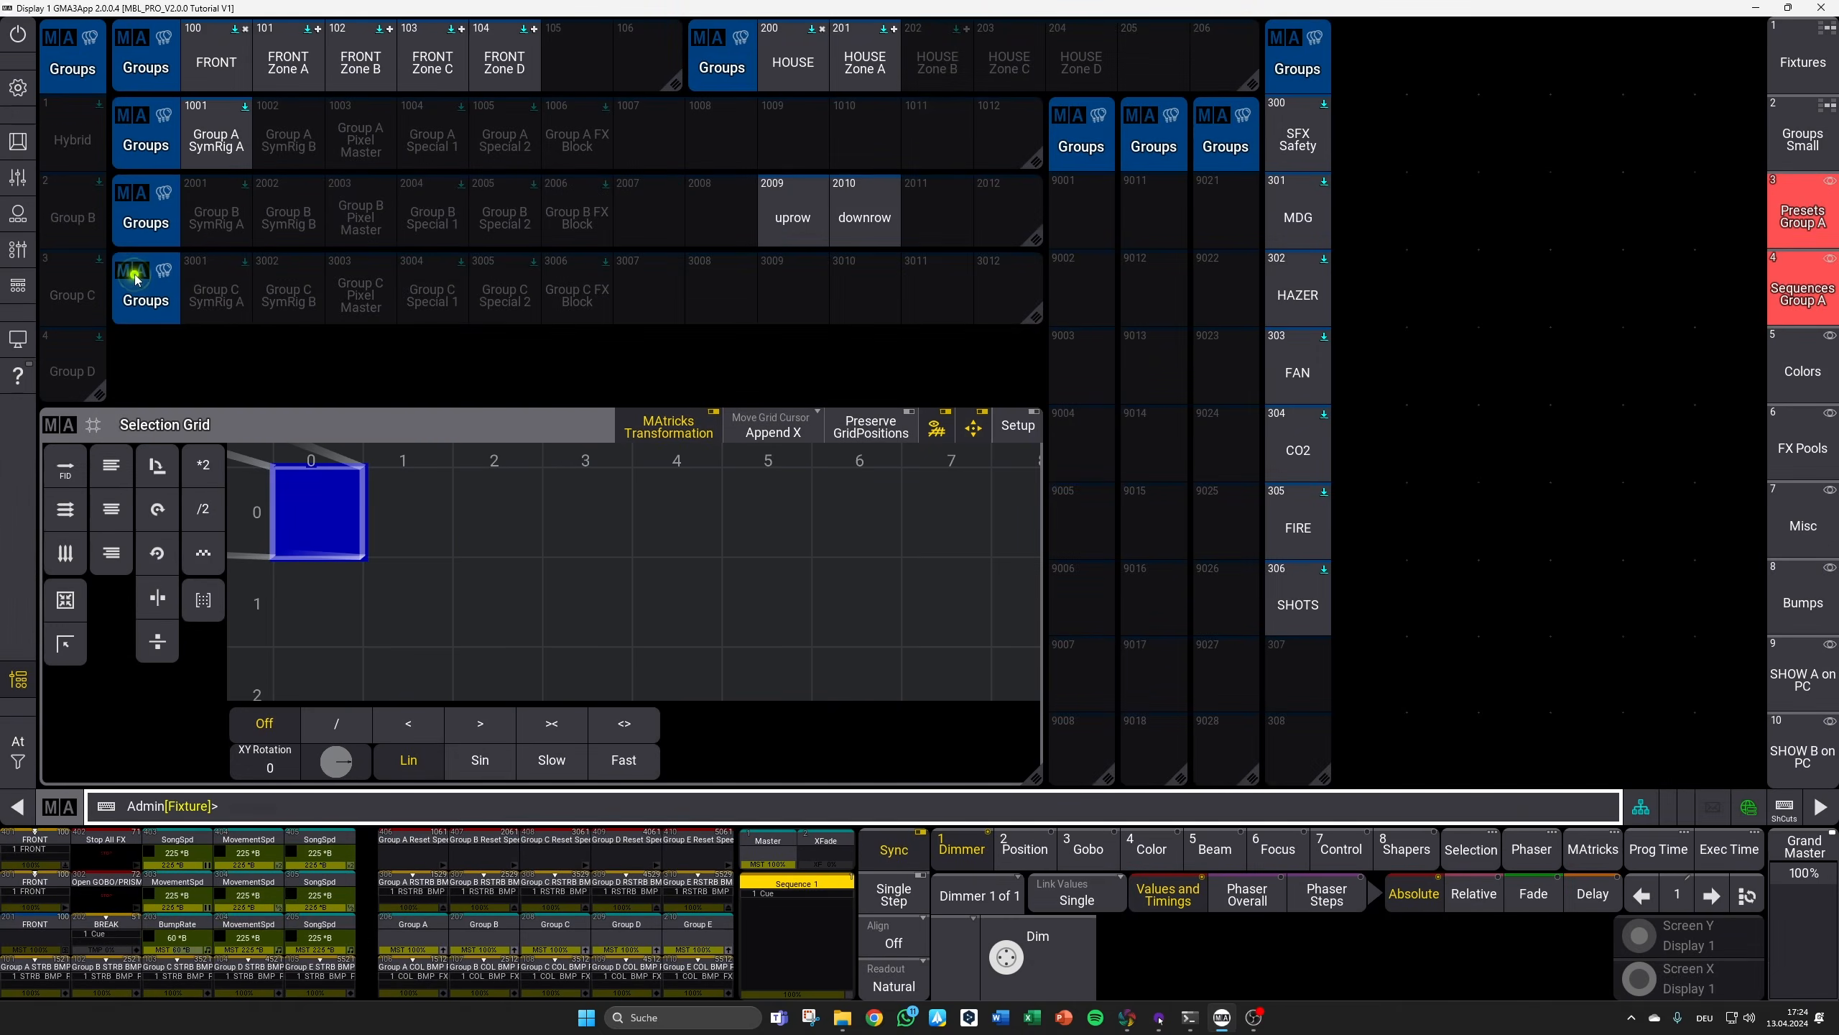
left_click(467, 280)
left_click(60, 38)
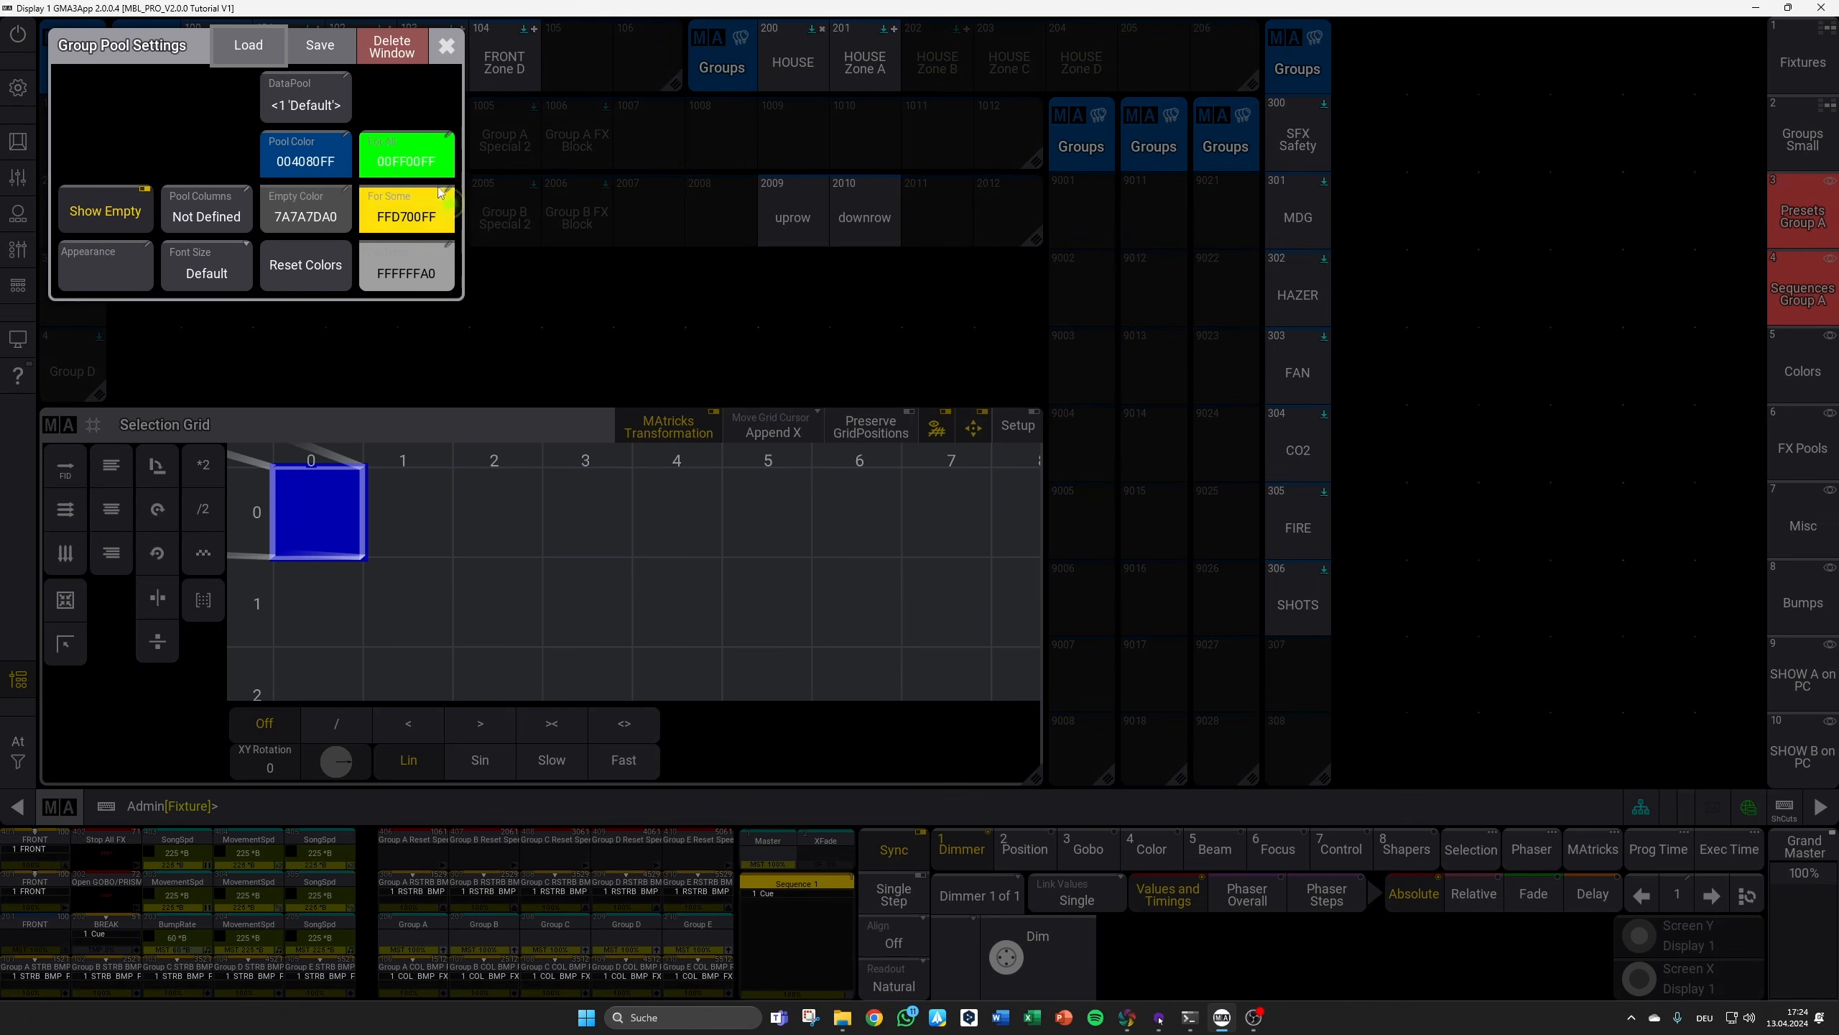
left_click(401, 57)
left_click_drag(67, 423, 72, 275)
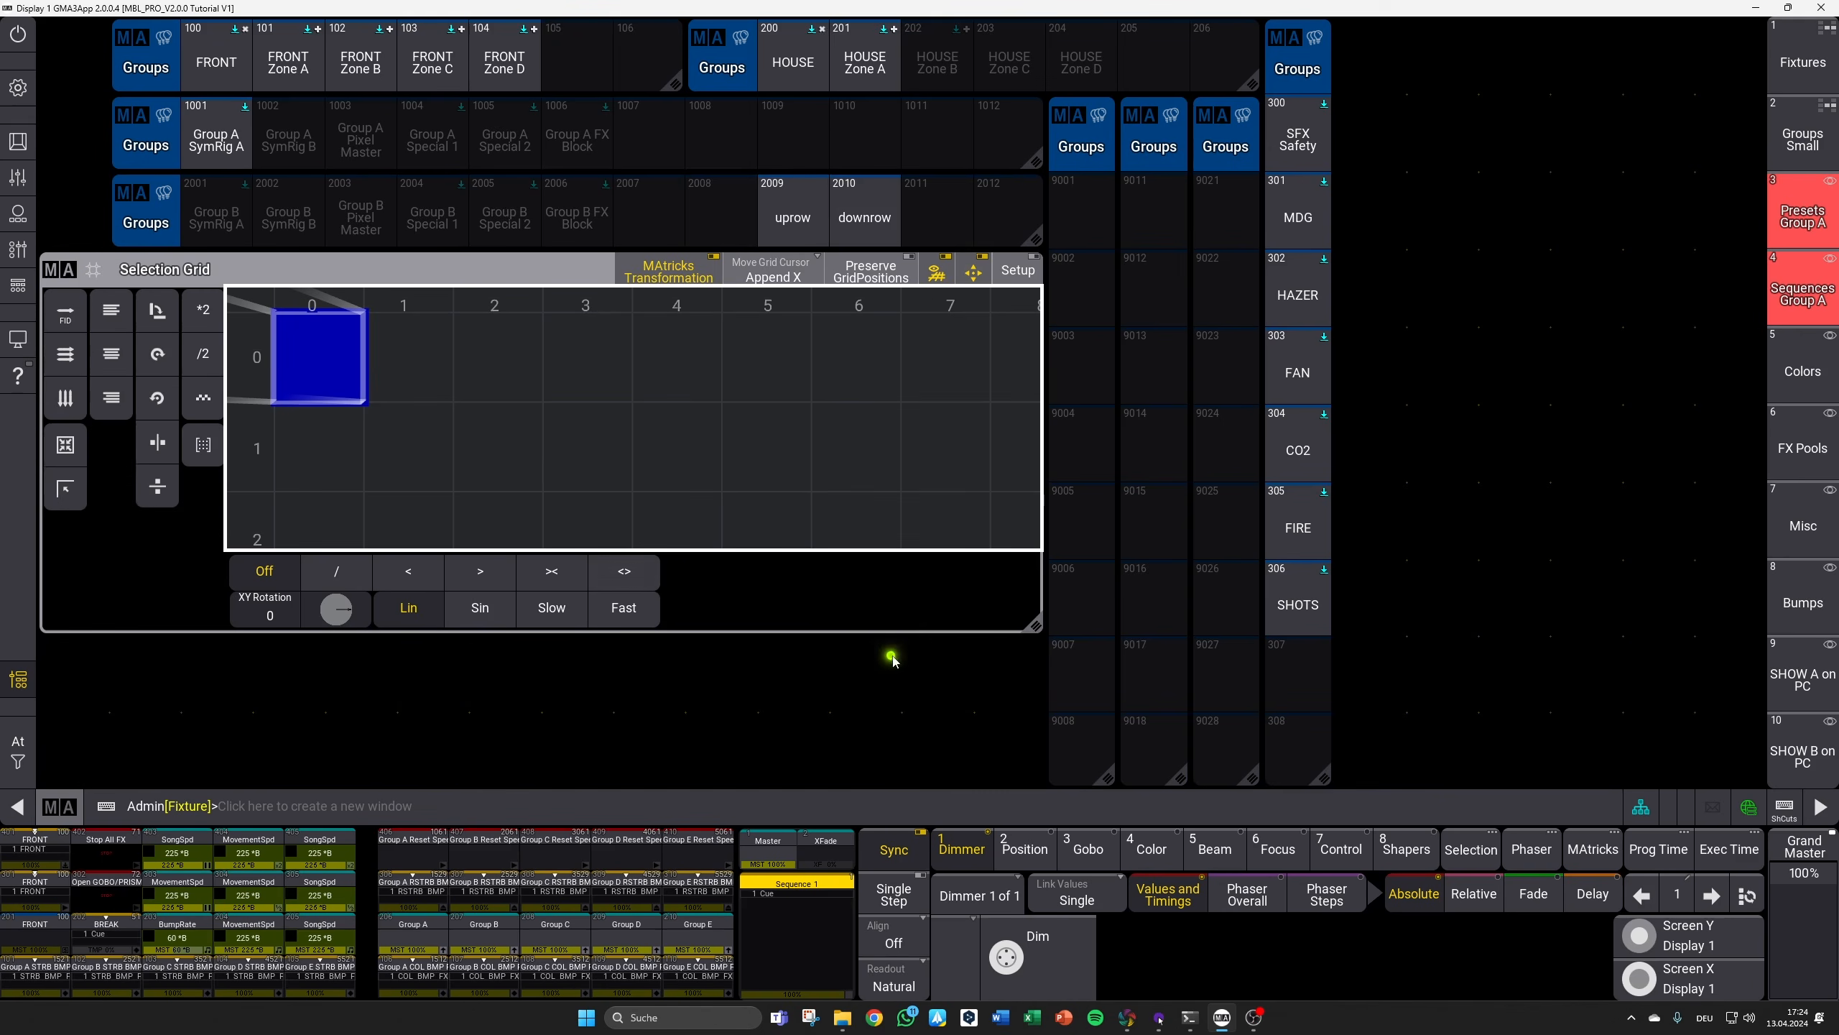
Step: Enlarge the Selection Grid window down to the lower edge of the view, and transpose the pixel grid of group 2009 uprow
left_click_drag(1035, 625, 1037, 779)
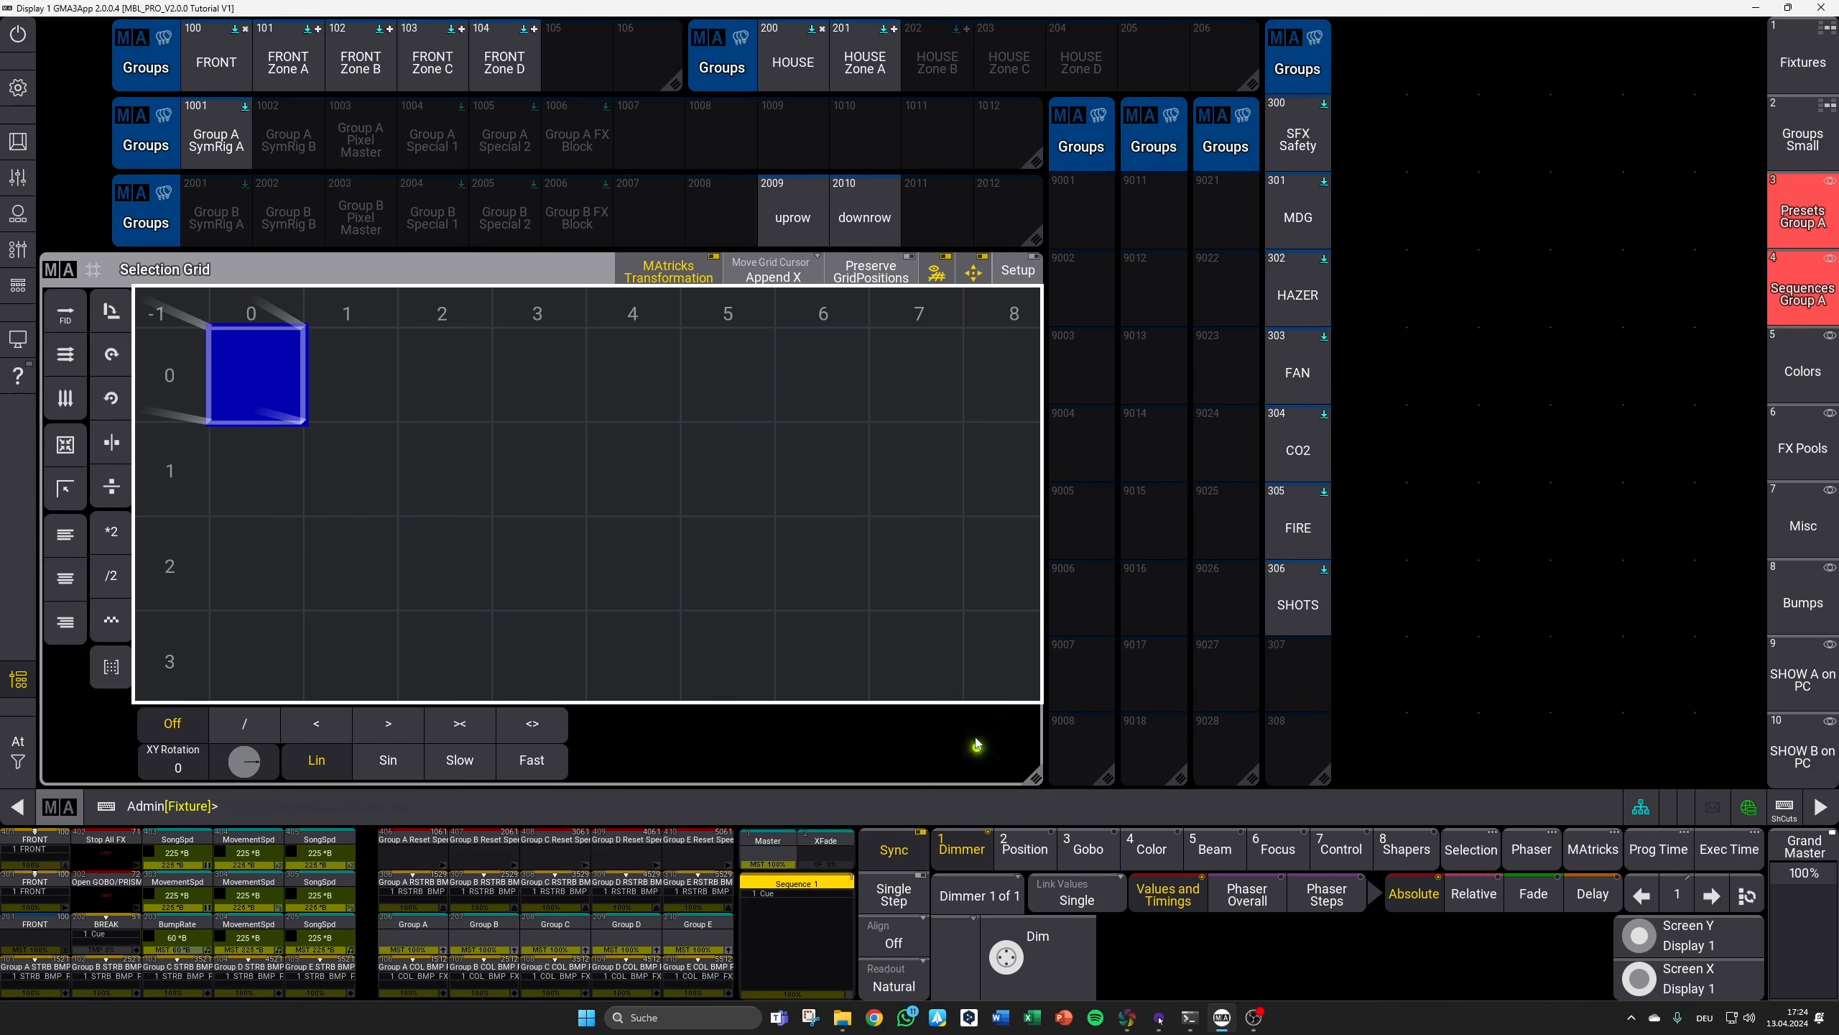
left_click(794, 218)
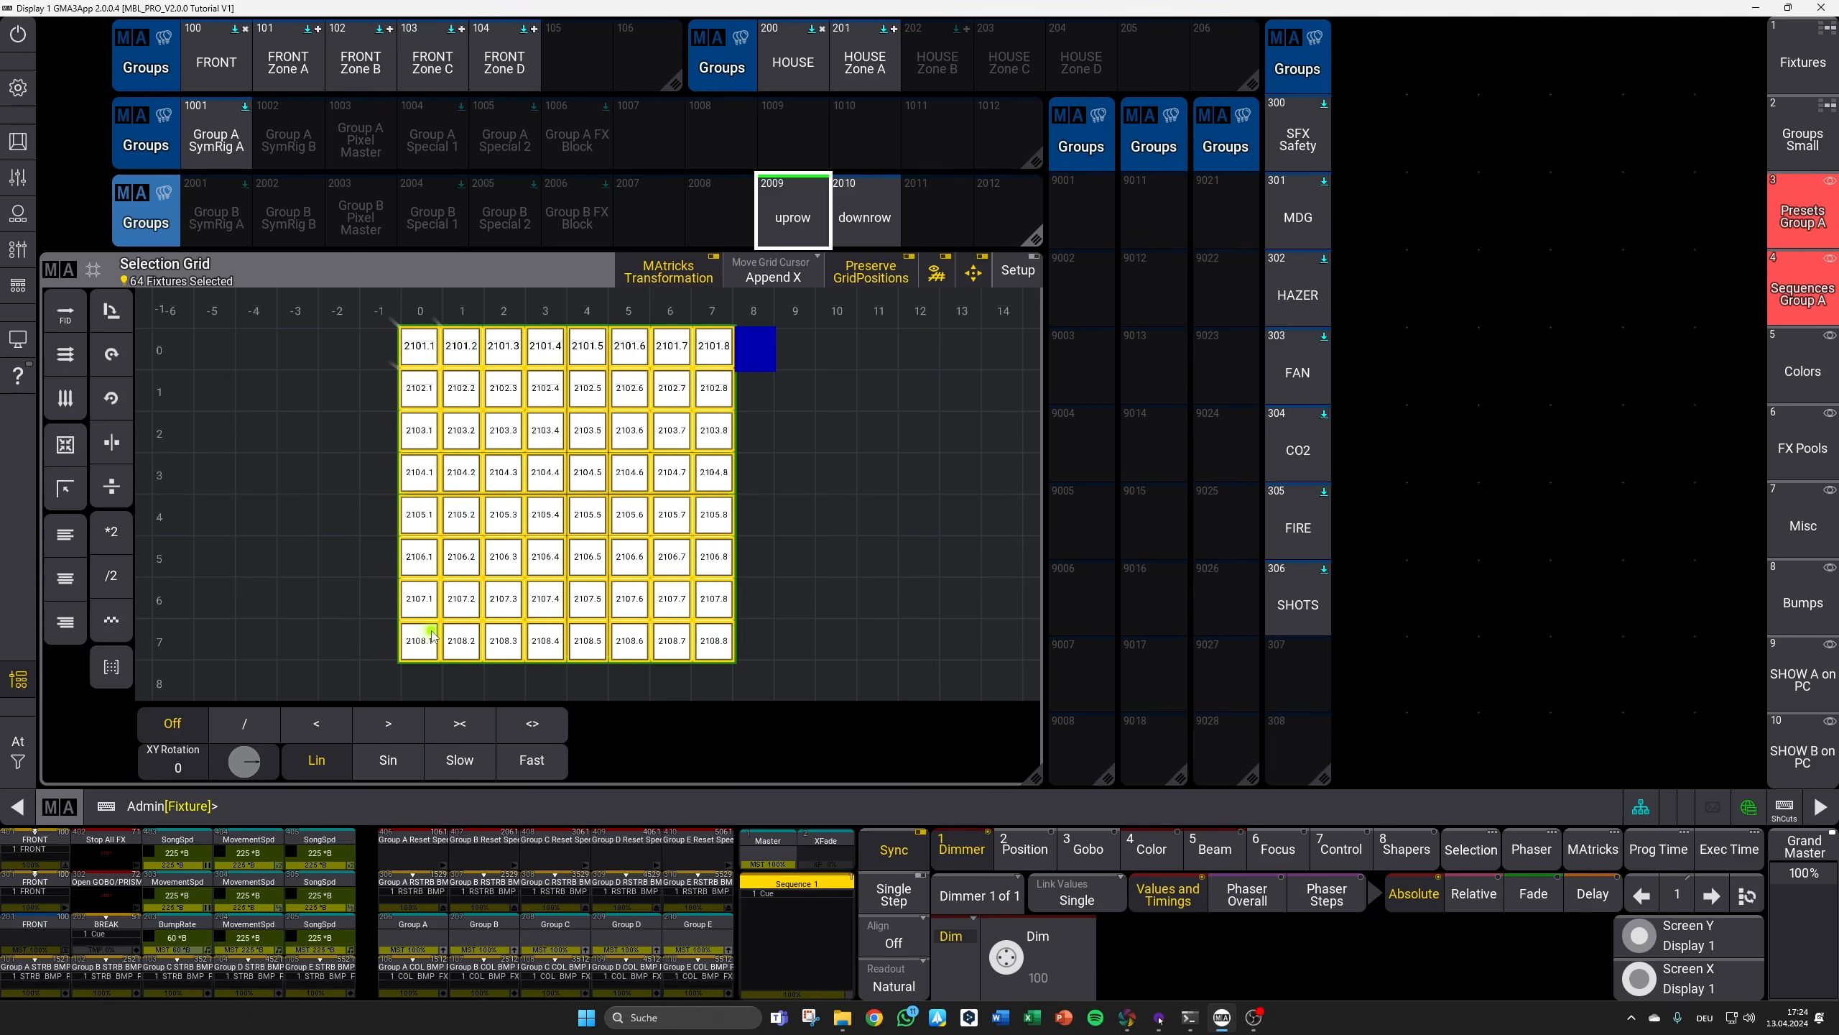
left_click(116, 318)
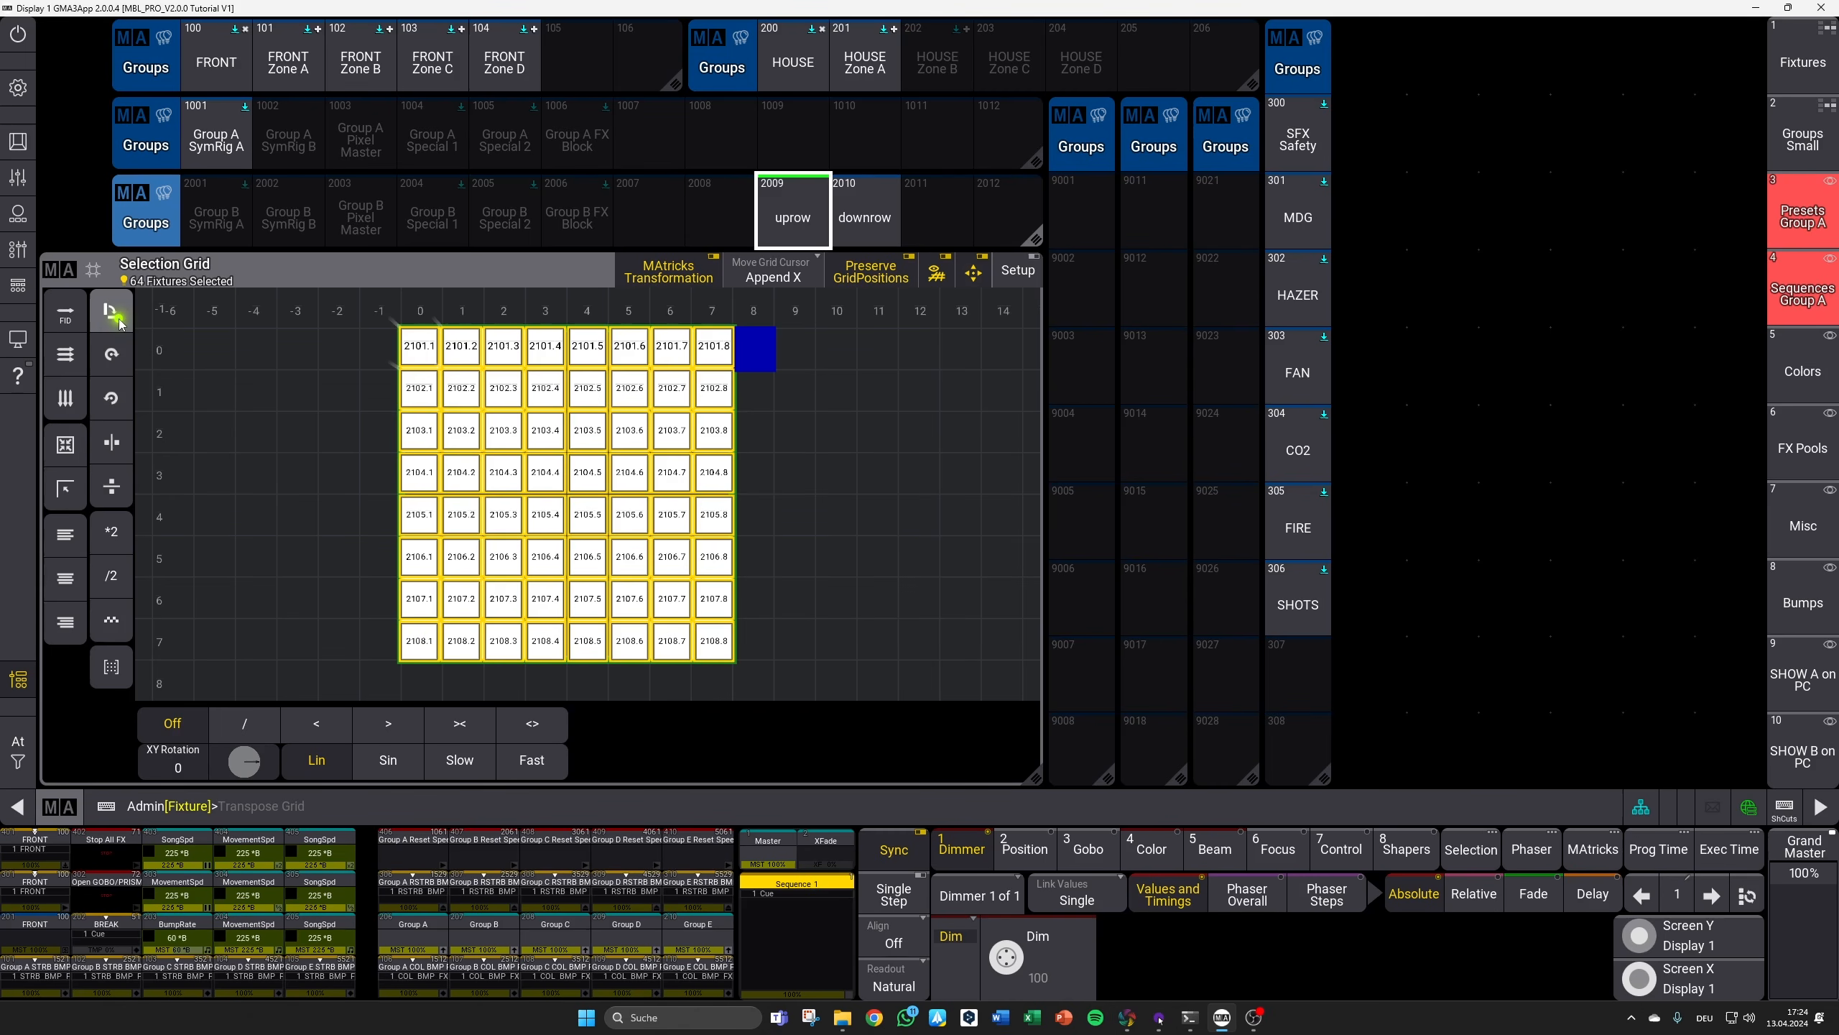
left_click(112, 313)
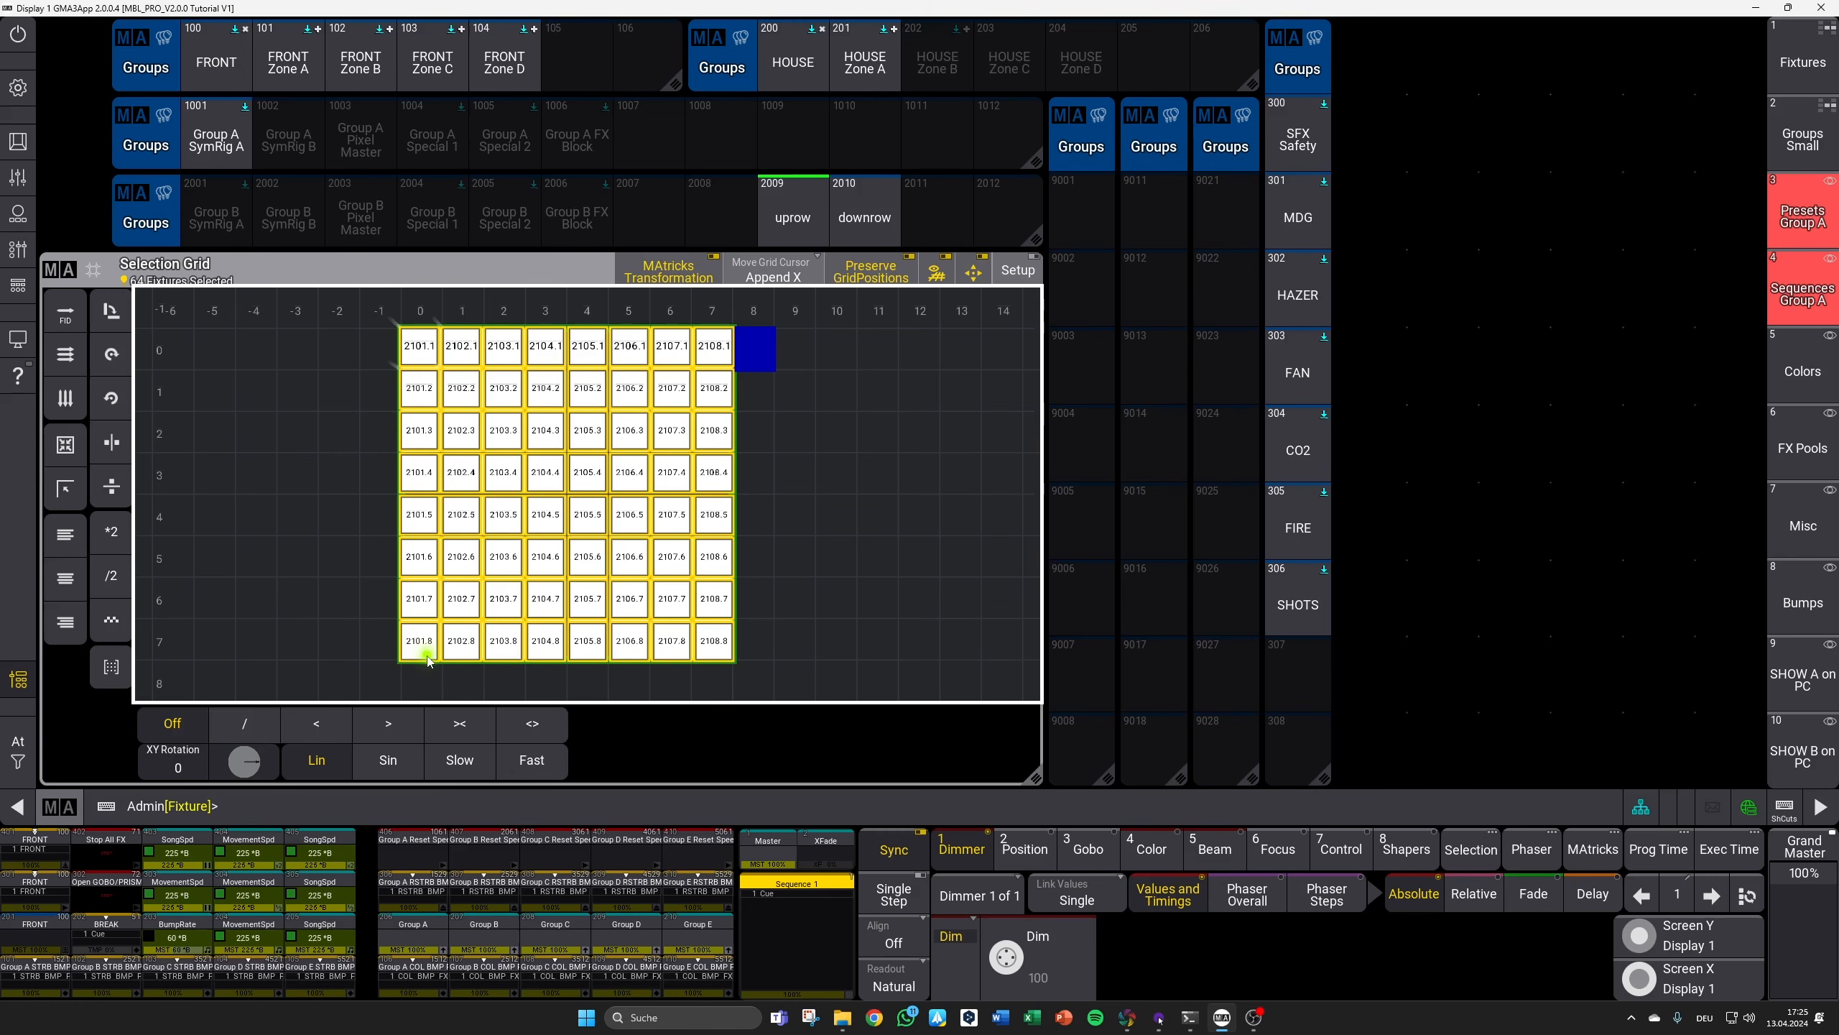
Step: Overwrite group 2009 uprow with the transposed pixel arrangement and clear the selection
key("s")
left_click(787, 219)
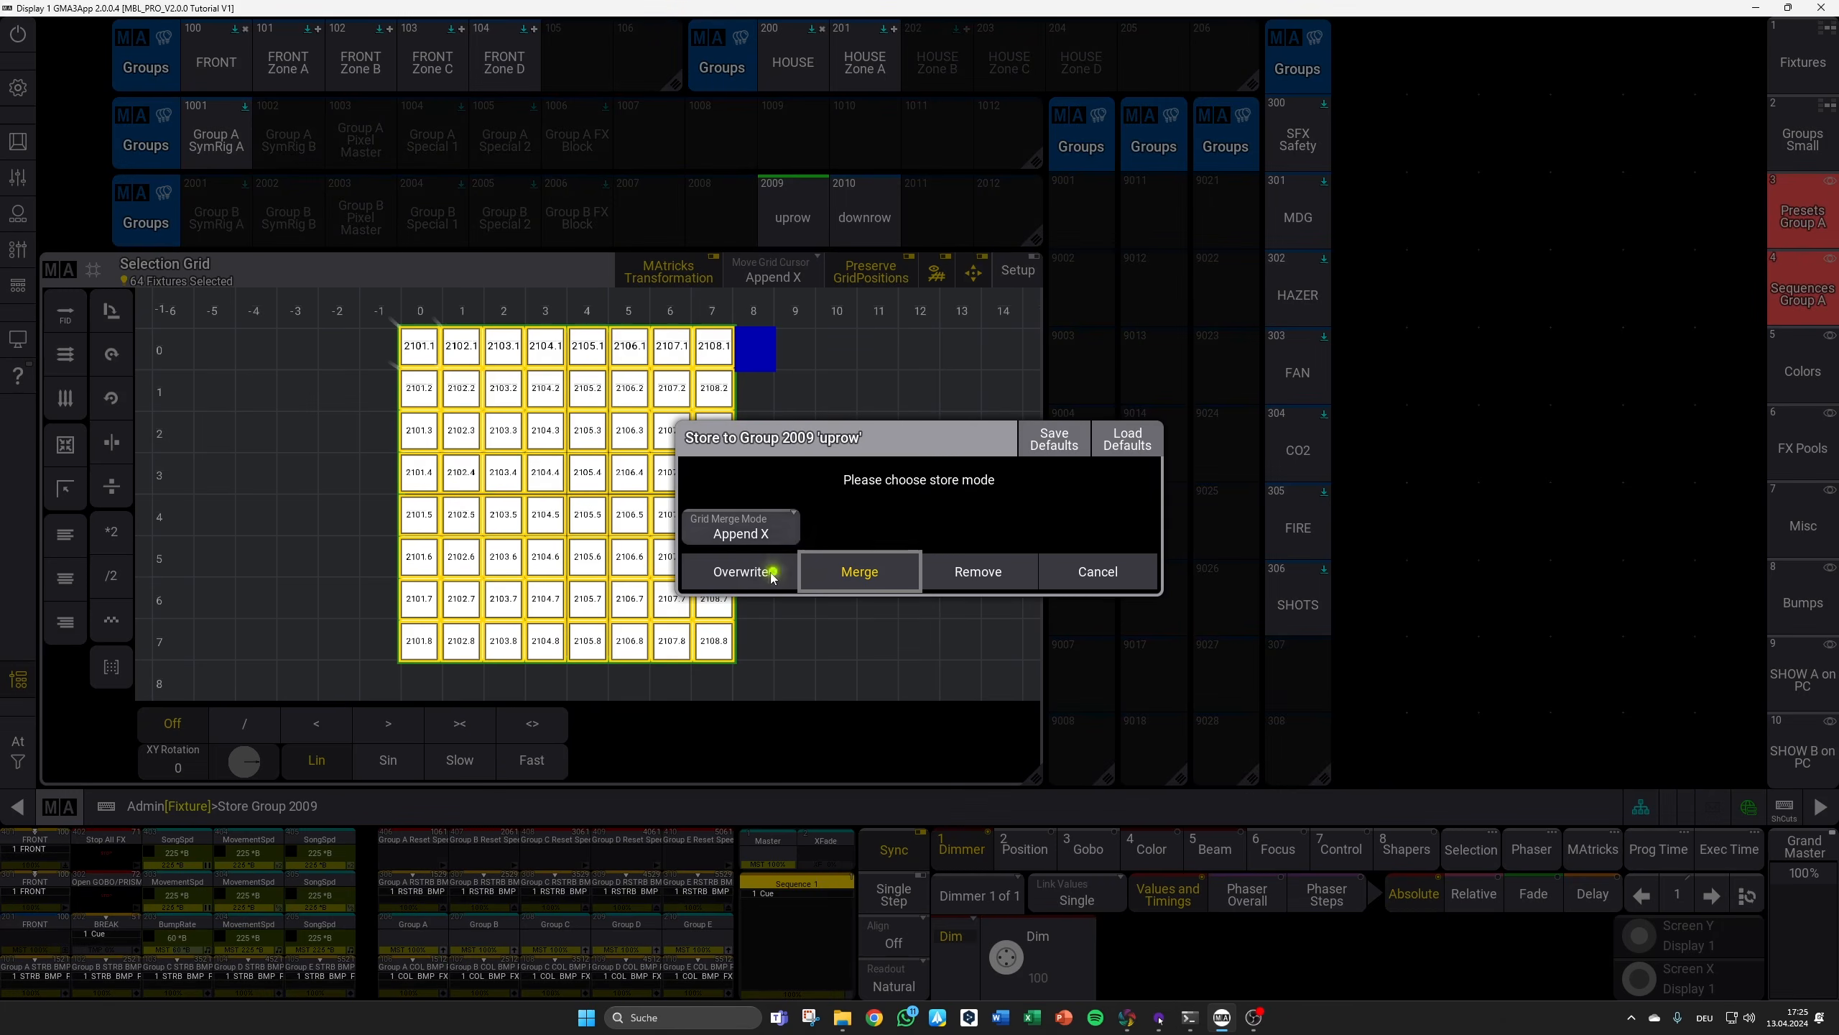
left_click(759, 570)
key("c")
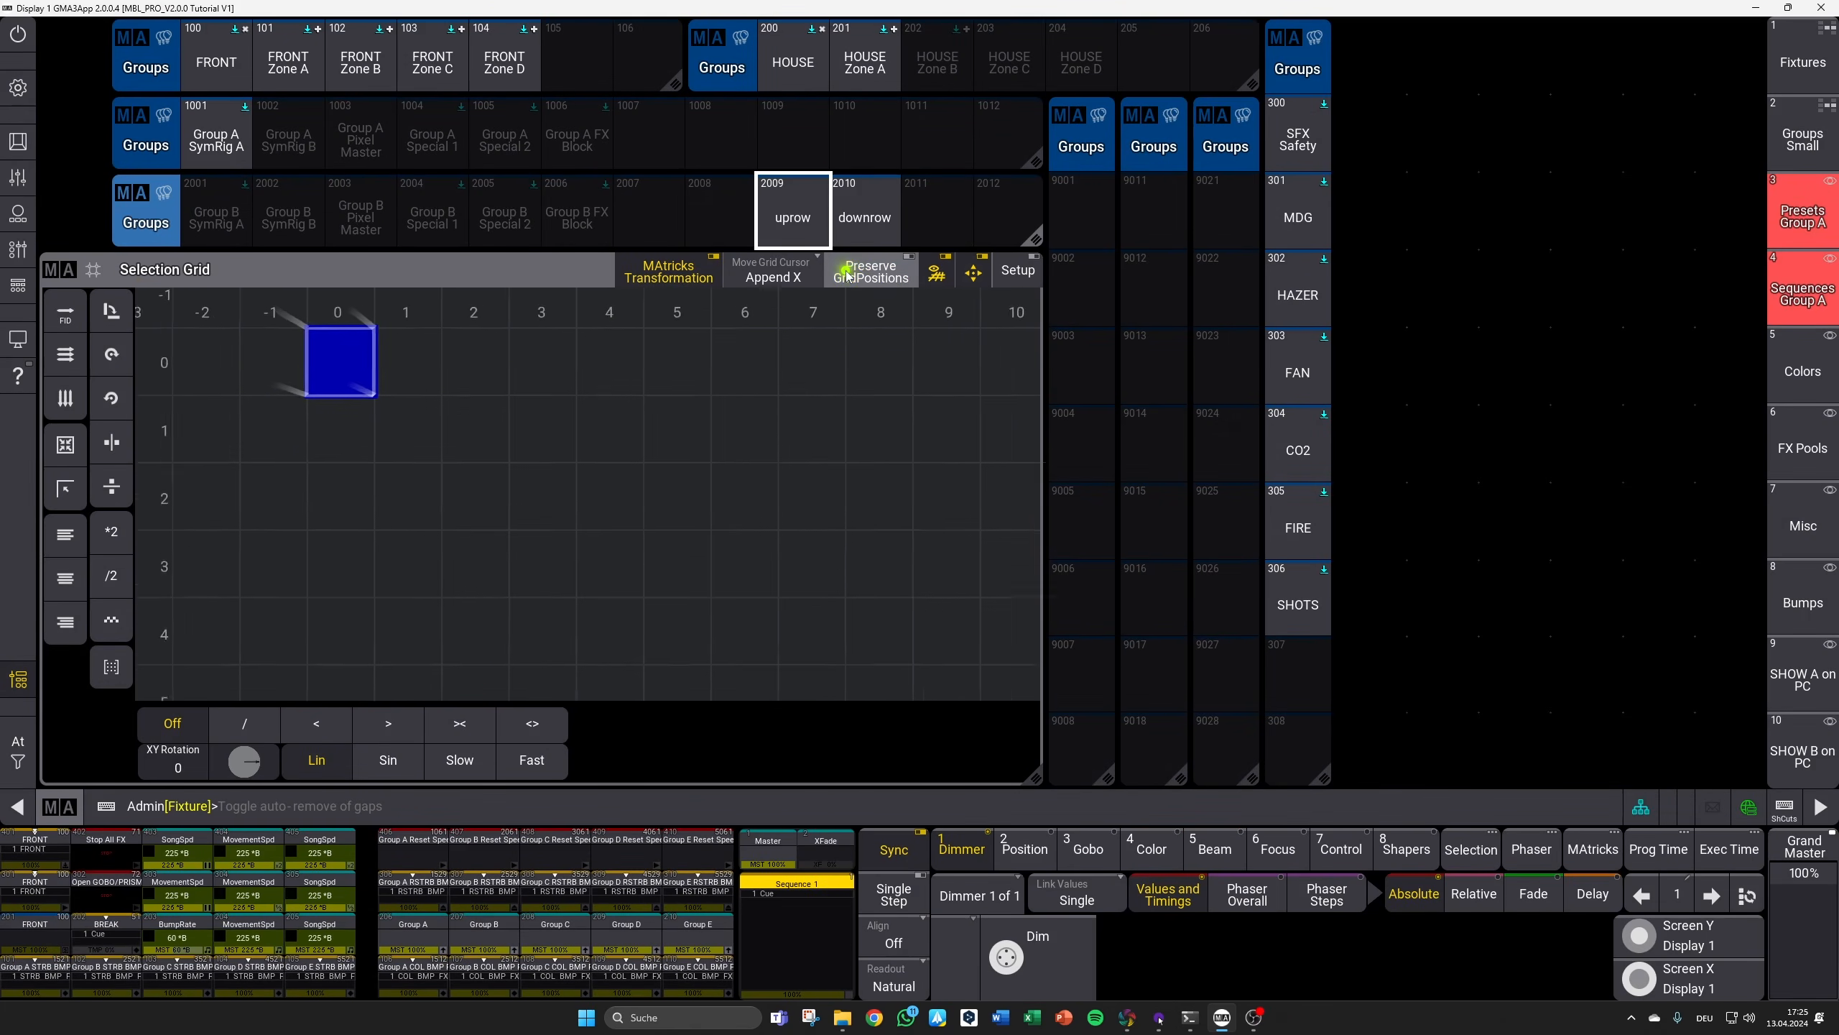
Step: Transpose the pixel grid of group 2010 downrow, overwrite the group with it, and clear the selection
left_click(870, 219)
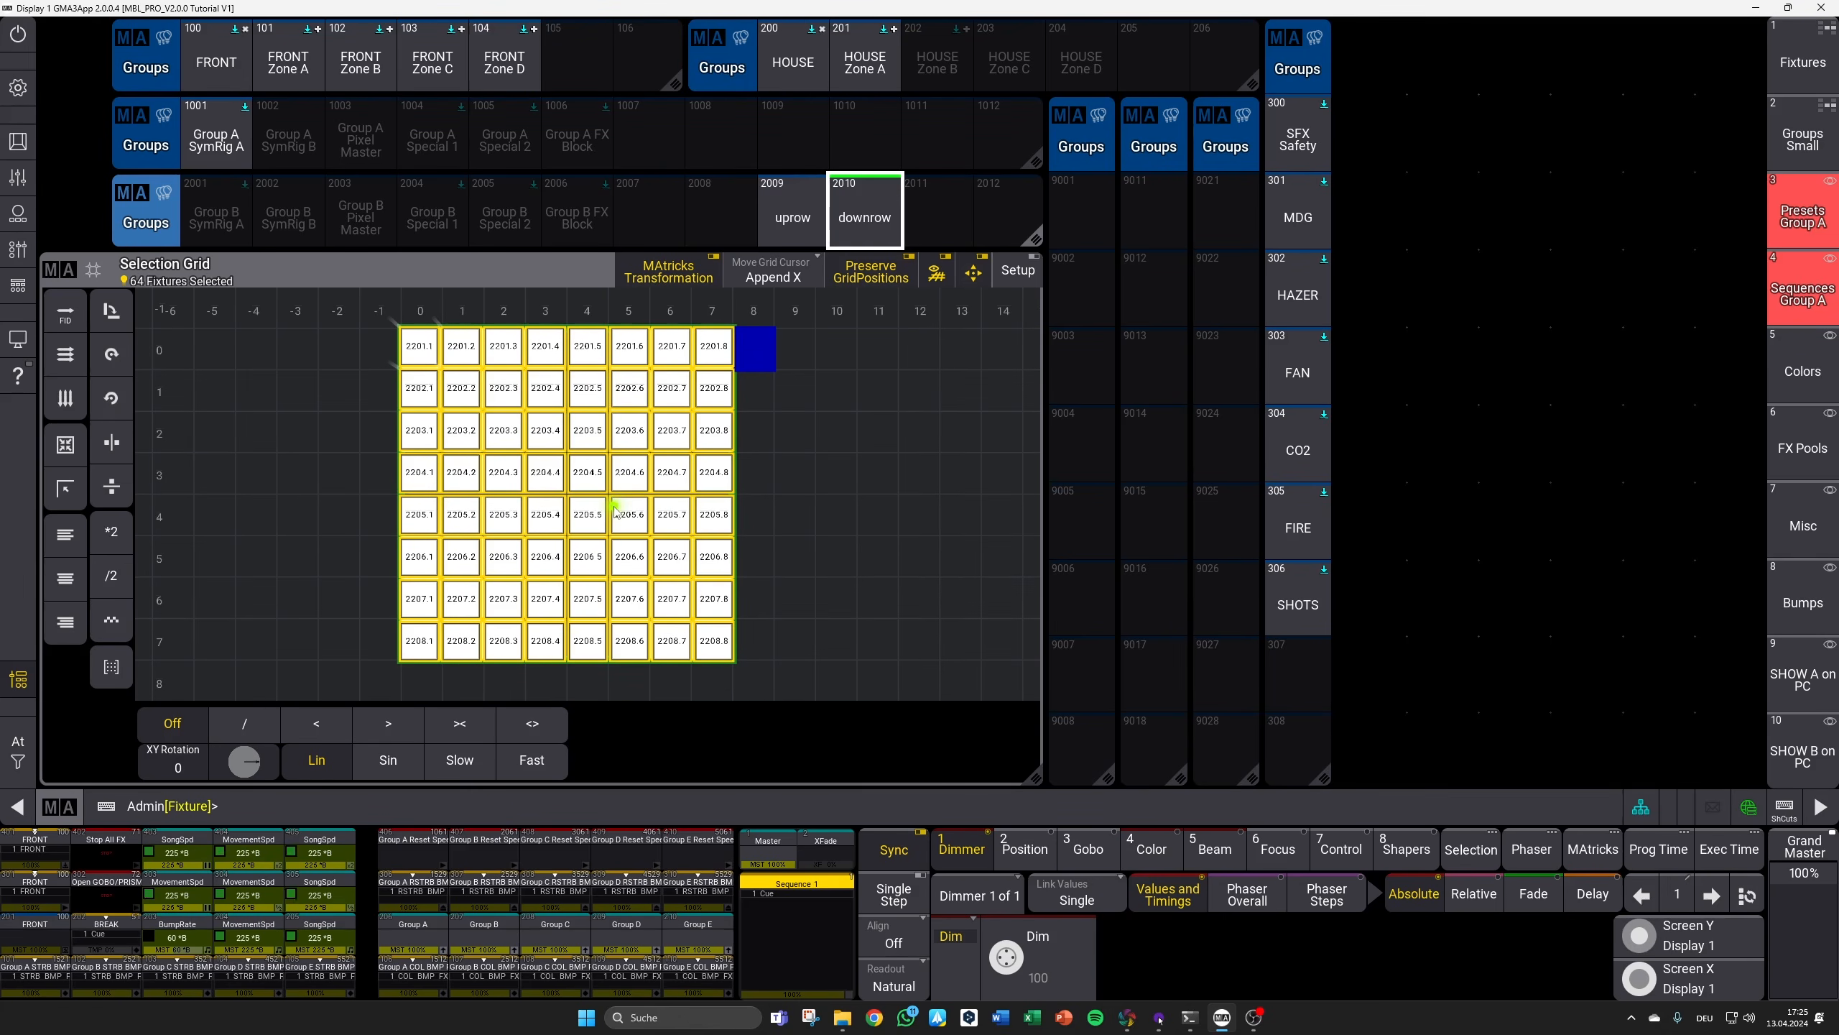
left_click(118, 317)
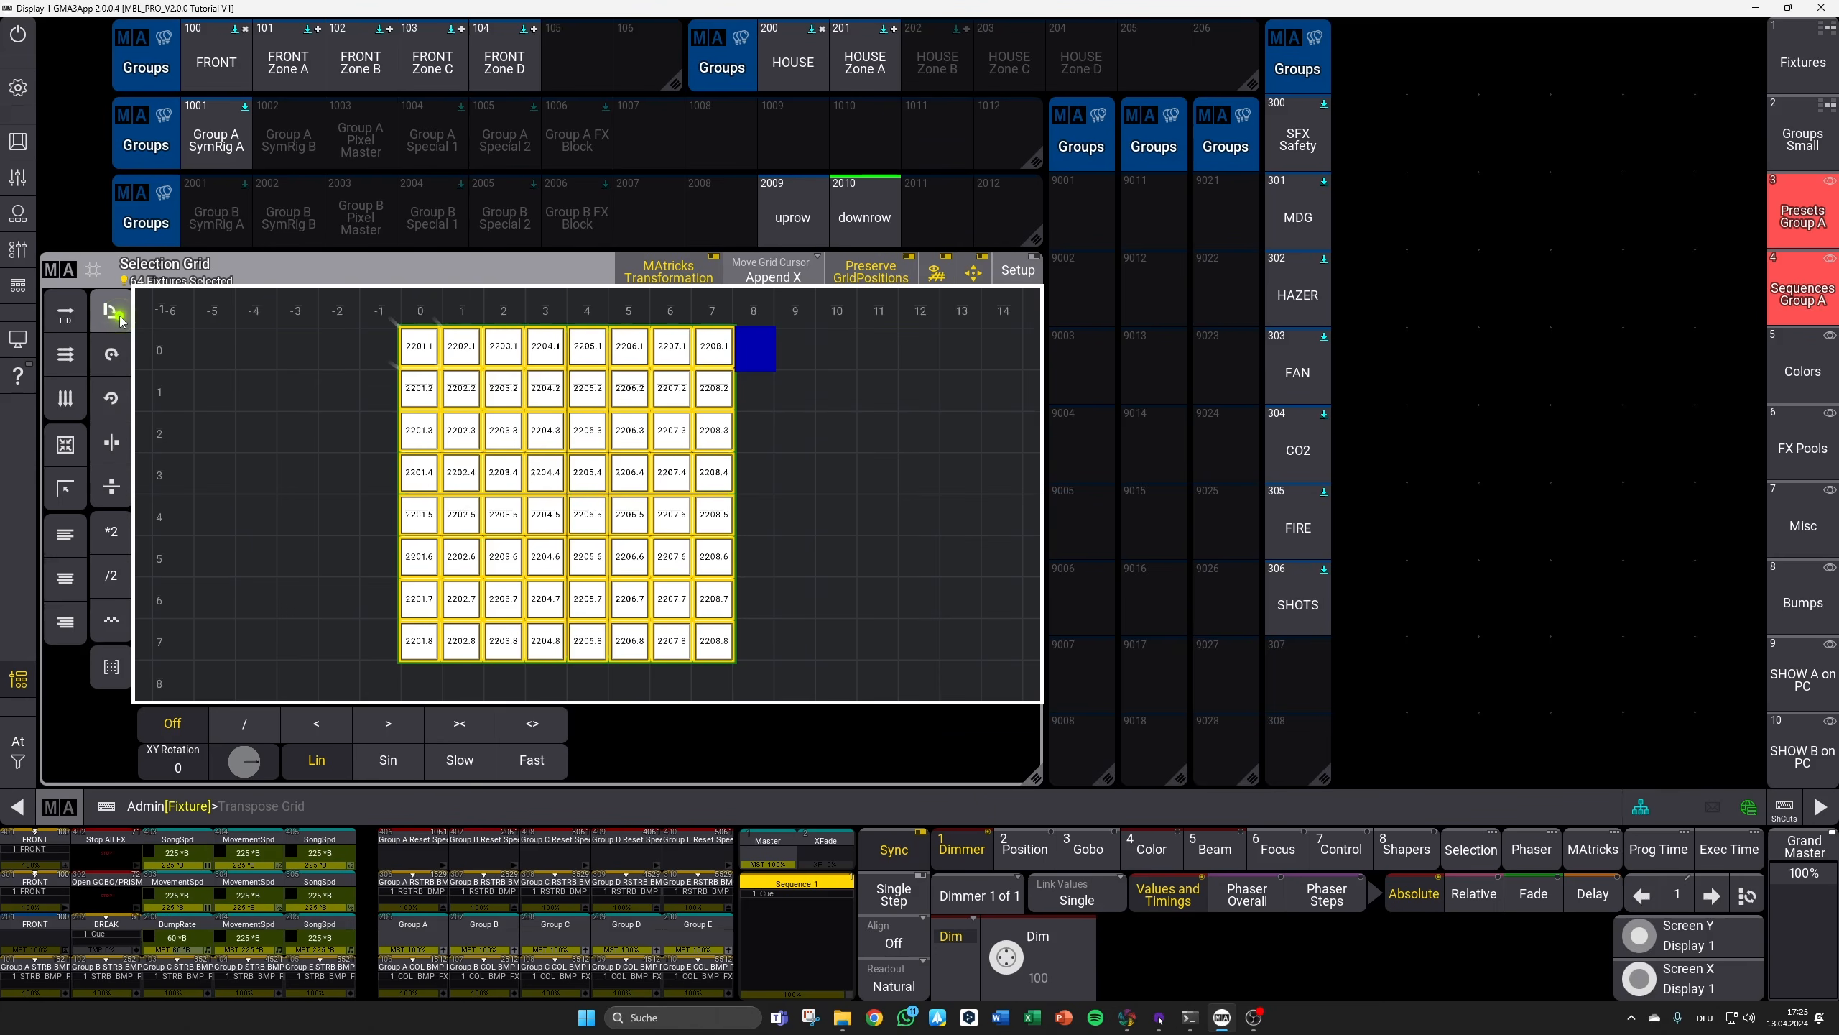
key("s")
left_click(880, 210)
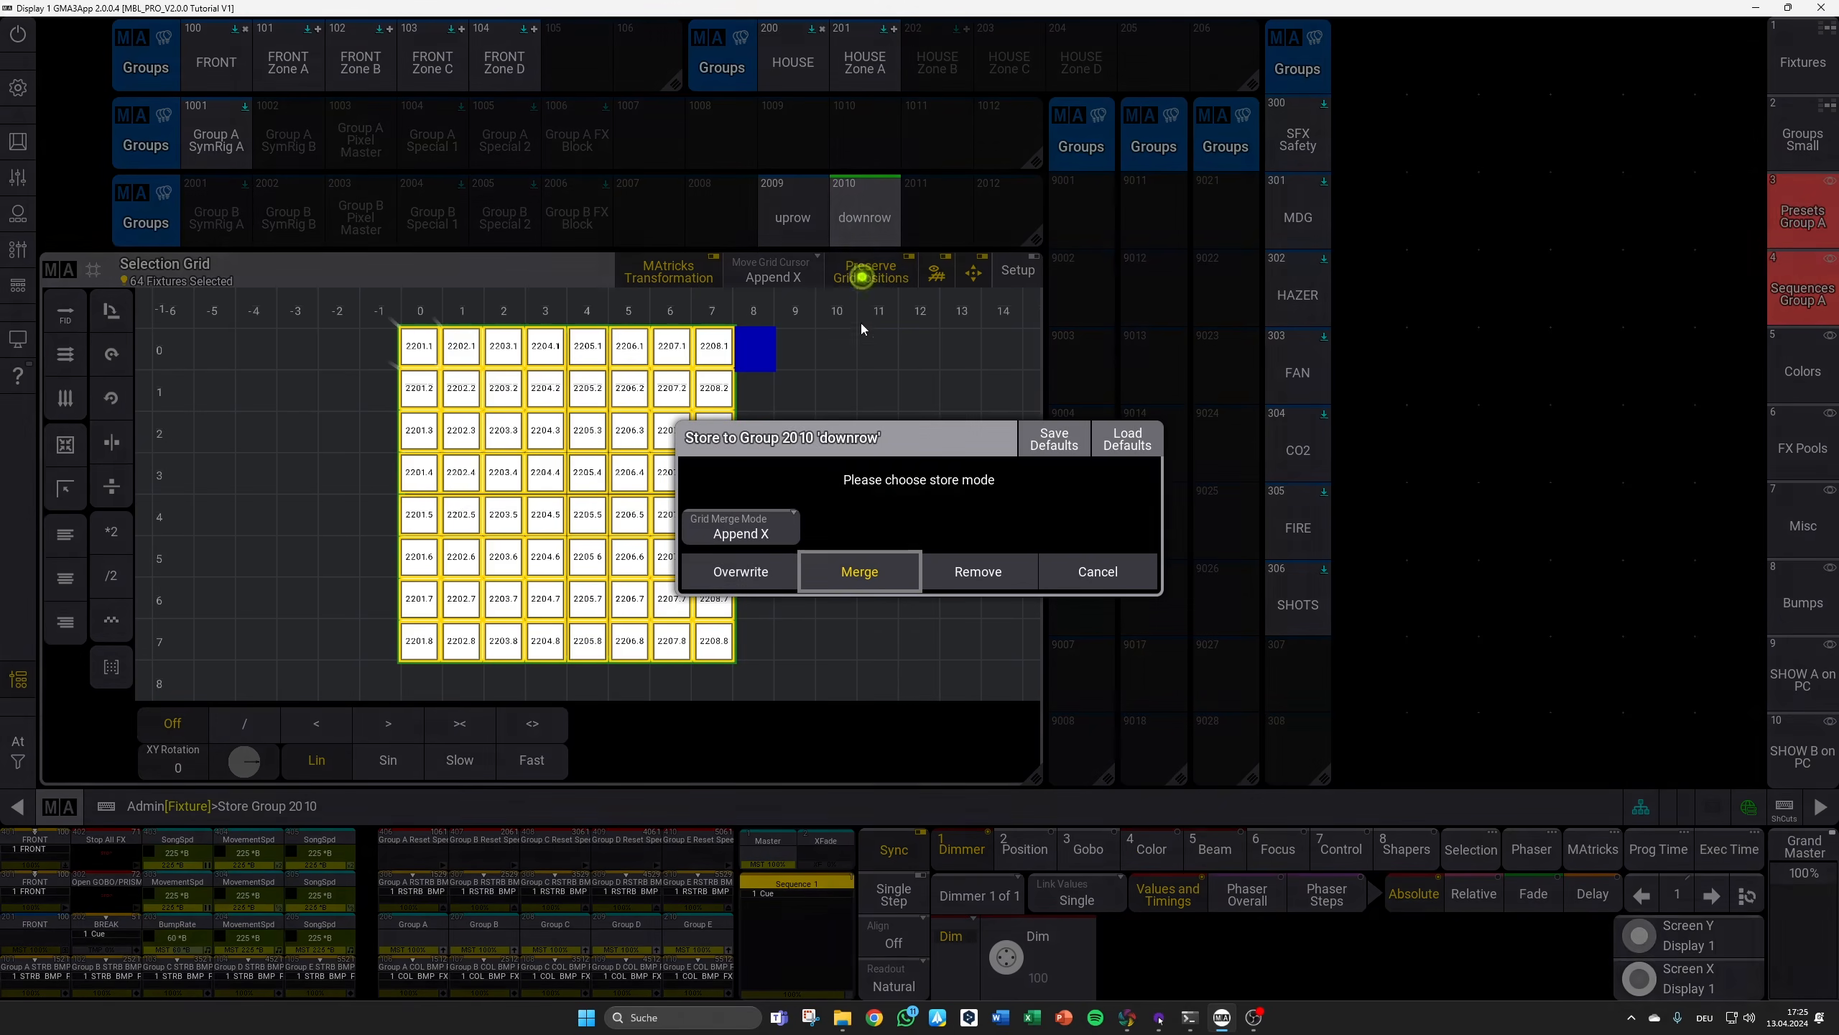
left_click(770, 578)
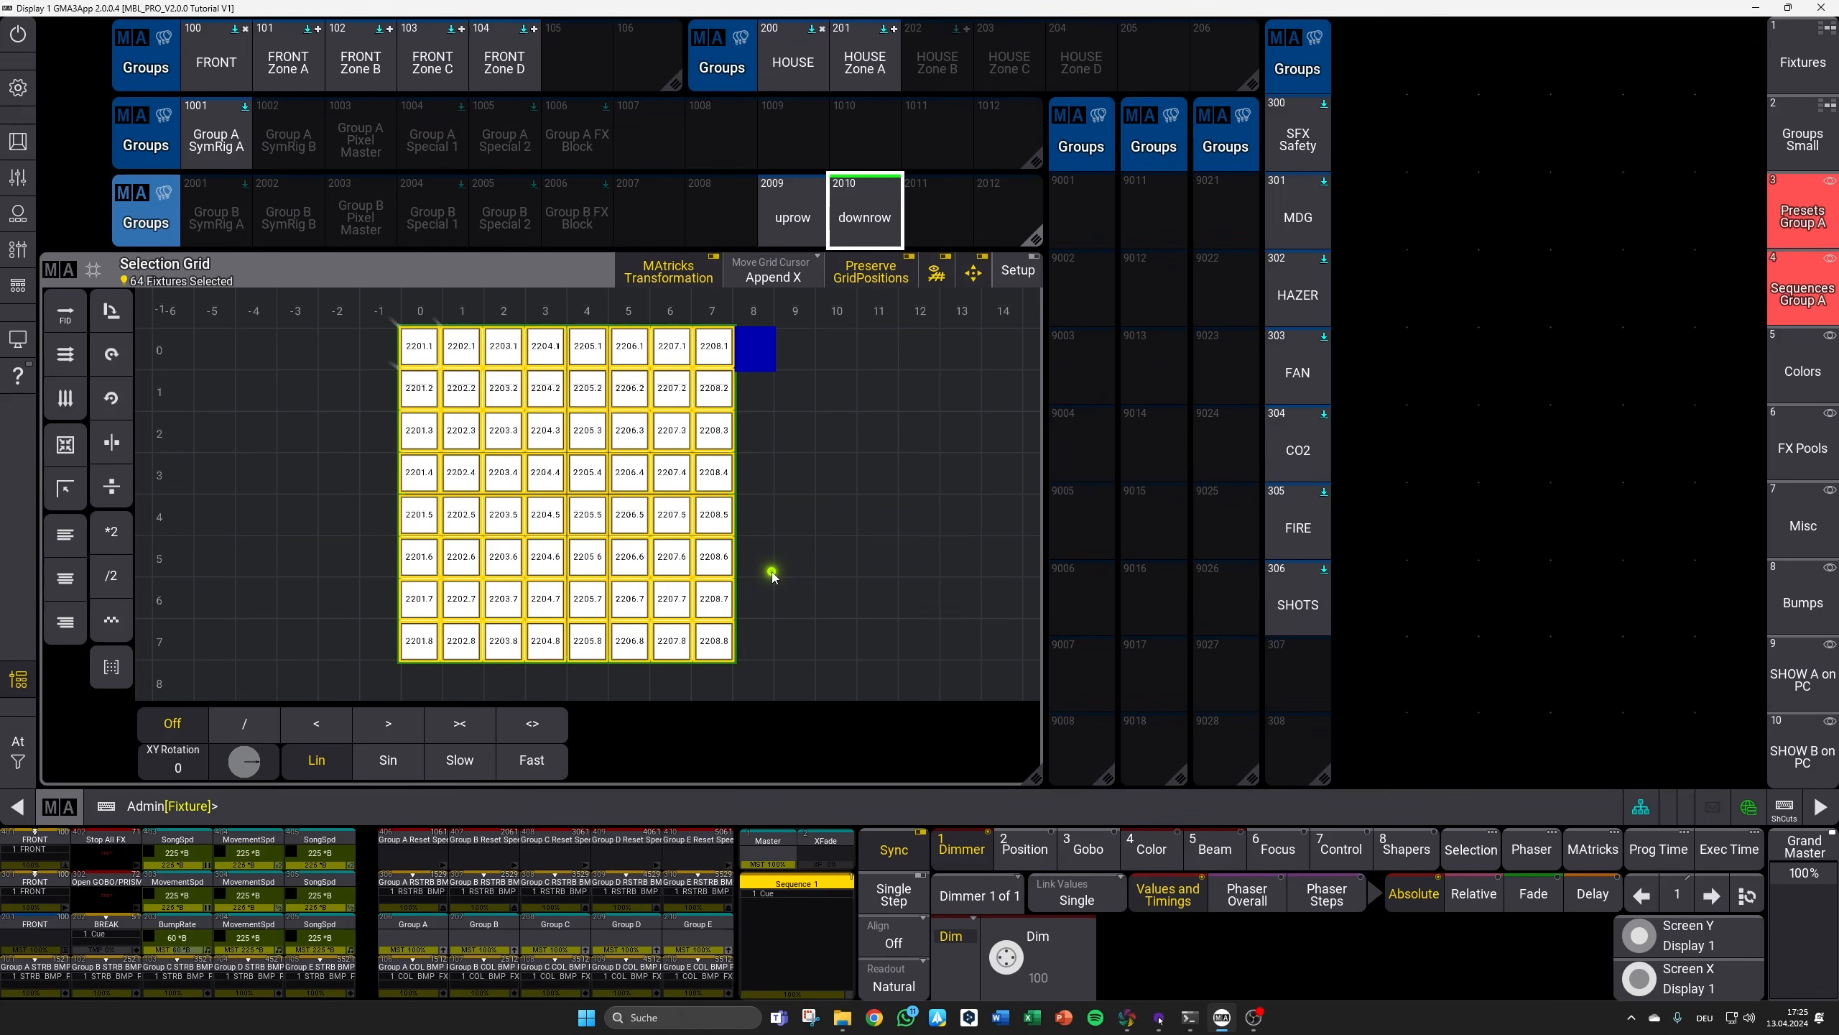
key("BackSpace")
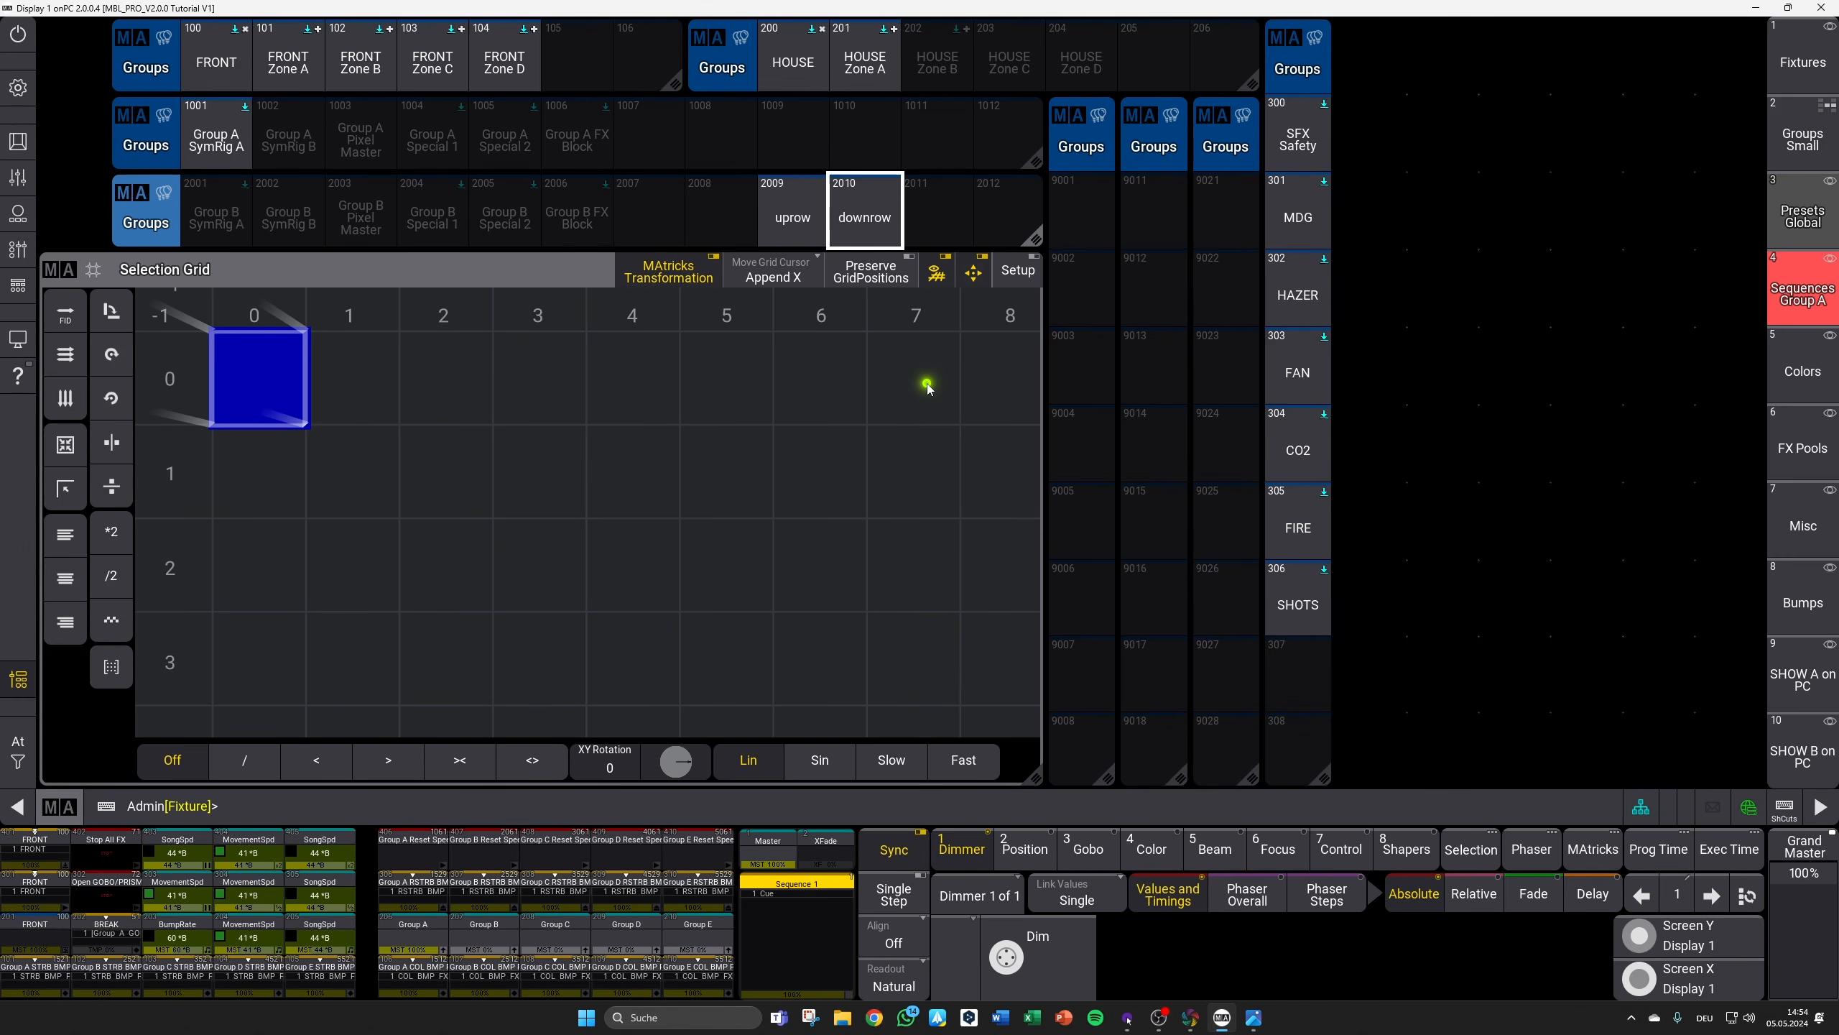
Step: Select group uprow and append group downrow directly below it, starting at grid column 0, row 8
left_click(793, 211)
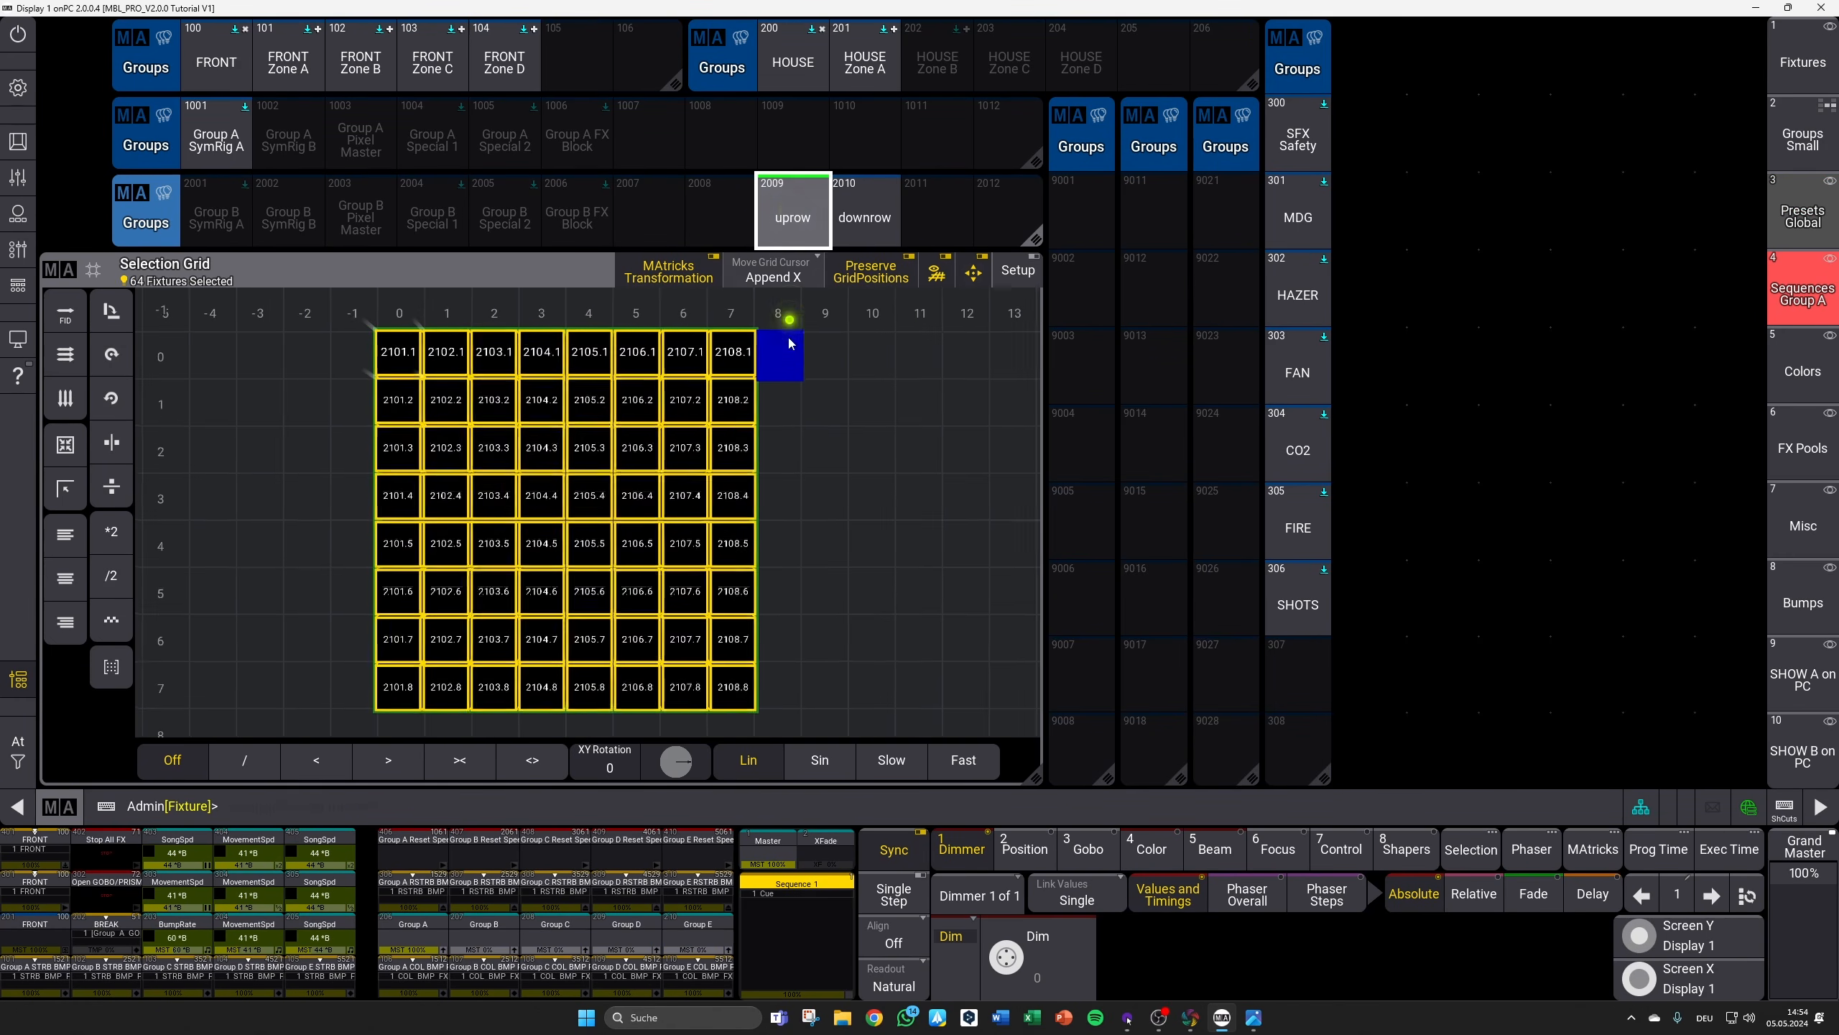
left_click_drag(768, 584, 797, 506)
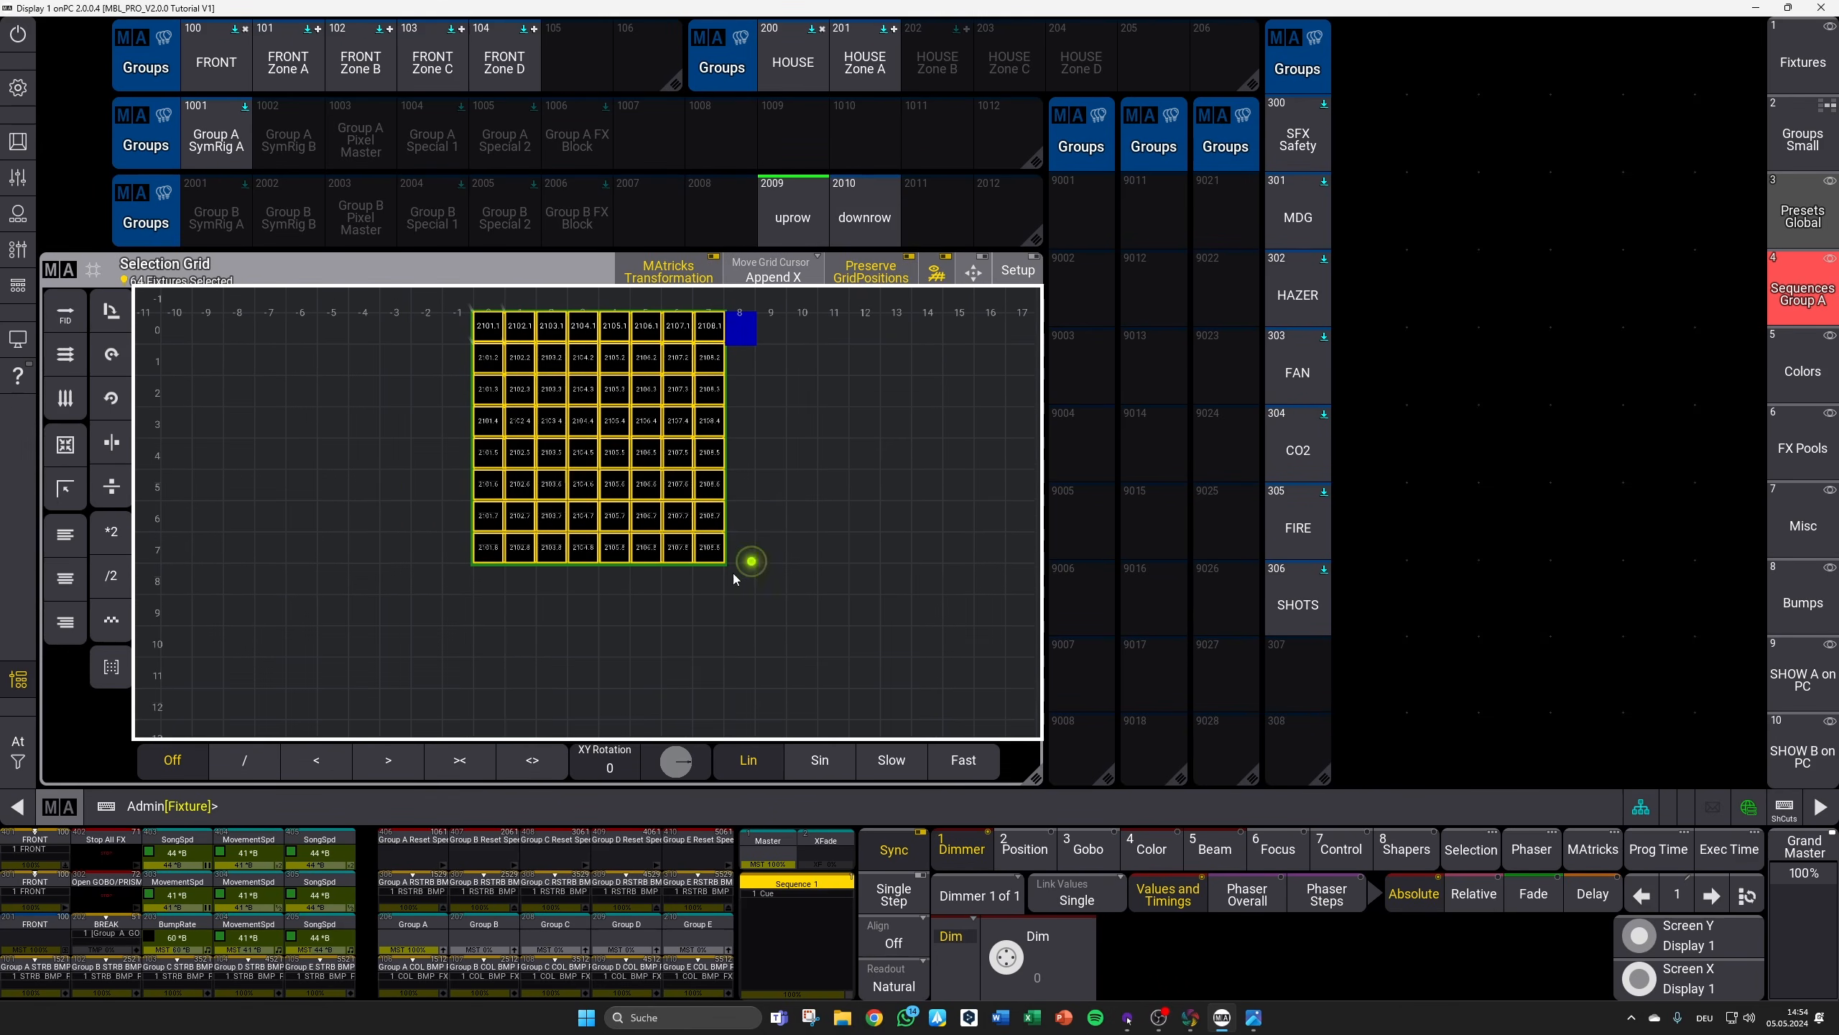
left_click(487, 585)
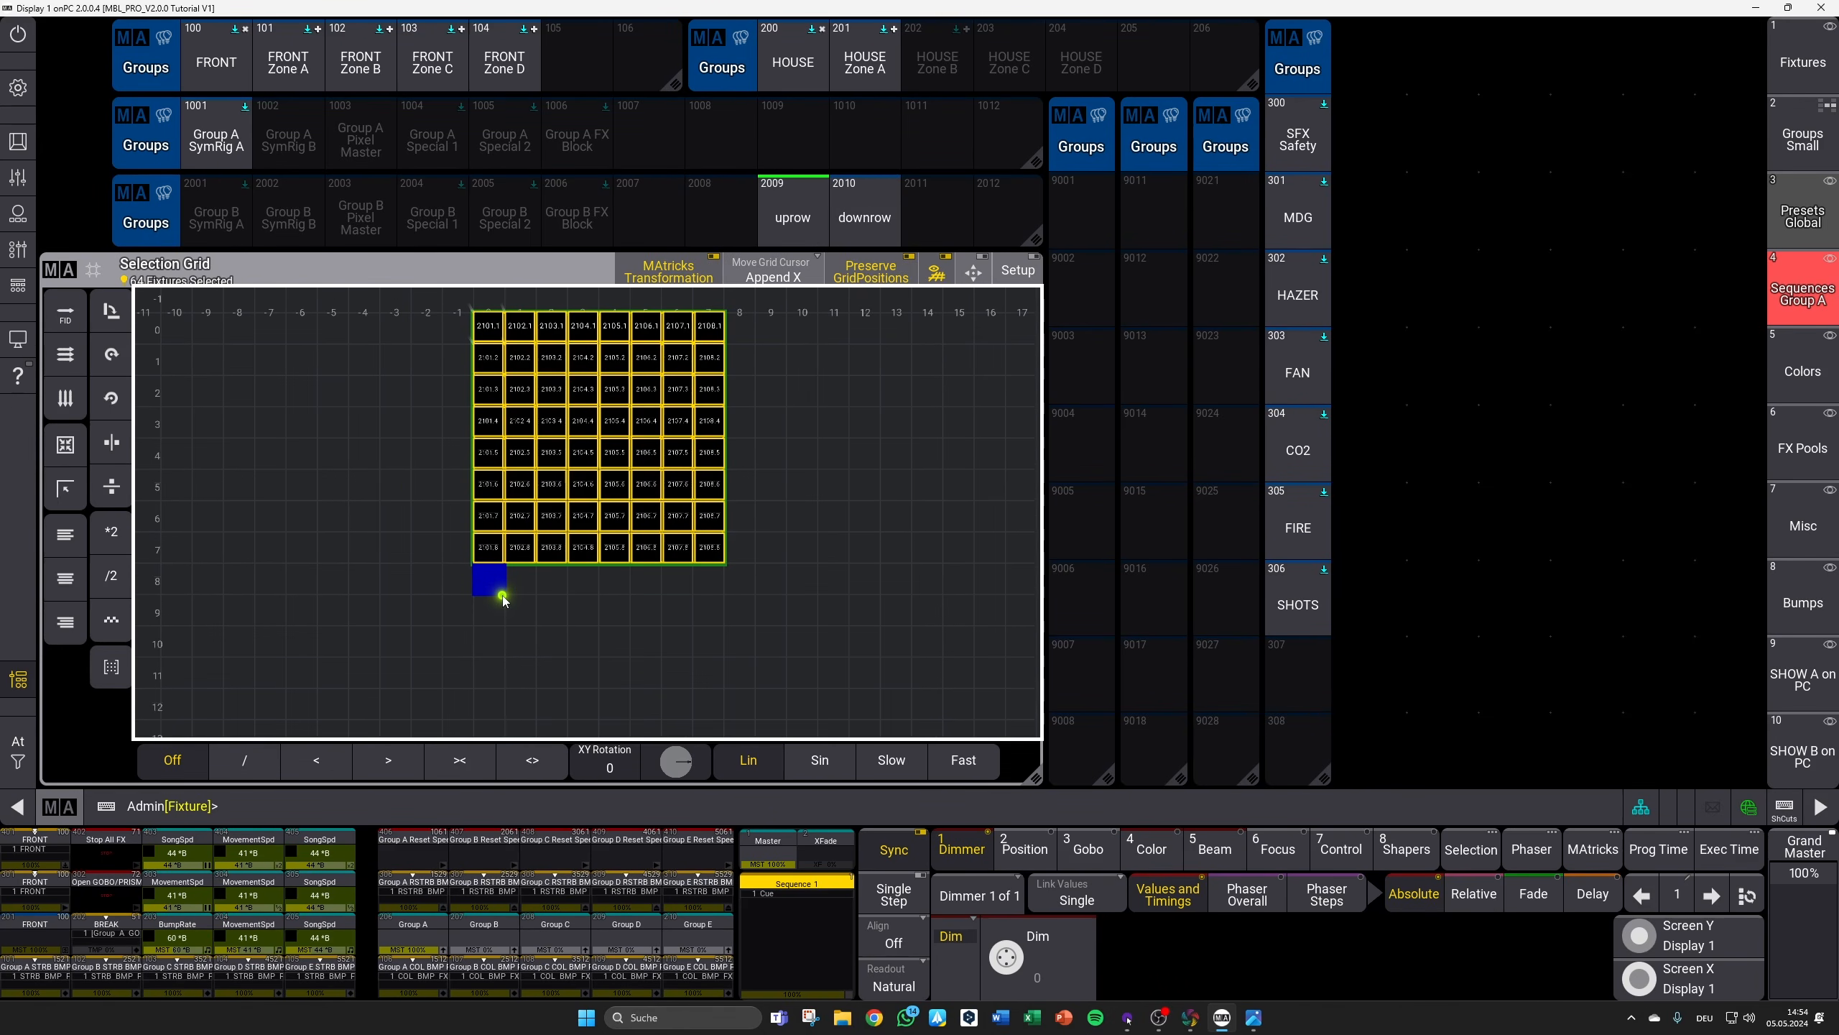
left_click(864, 212)
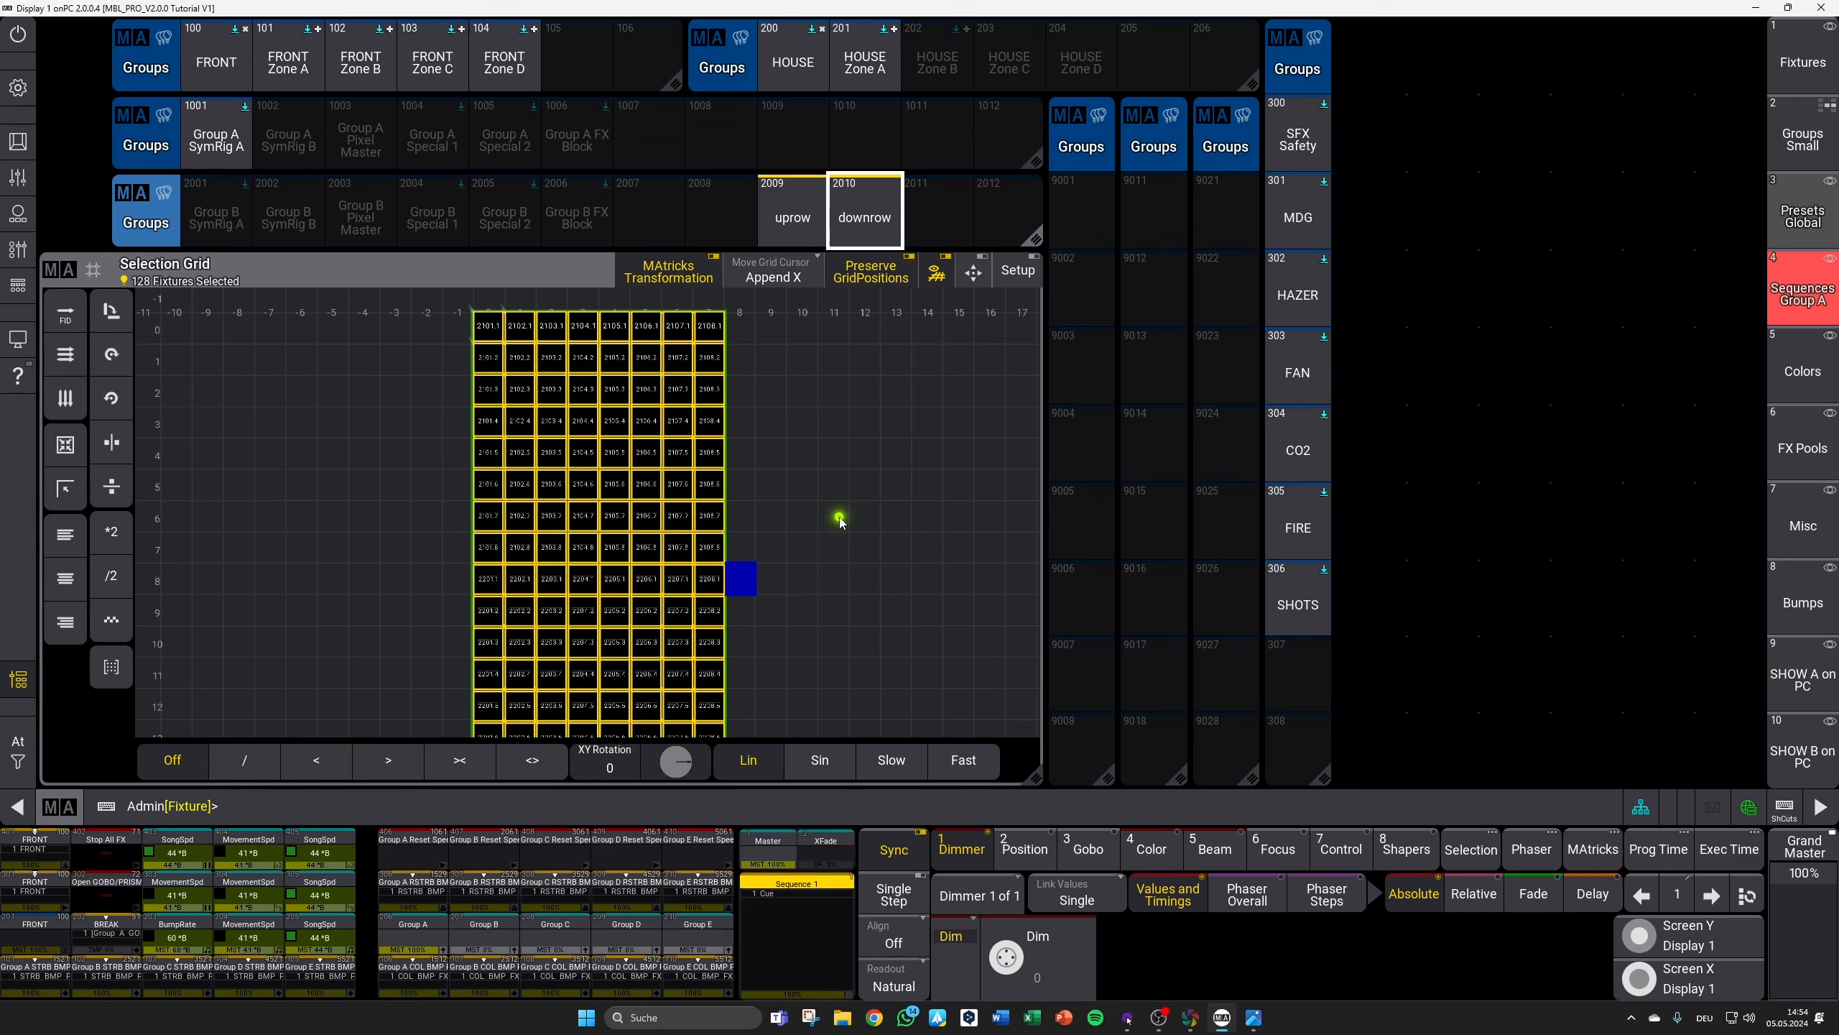
scroll(767, 539, "down", 3)
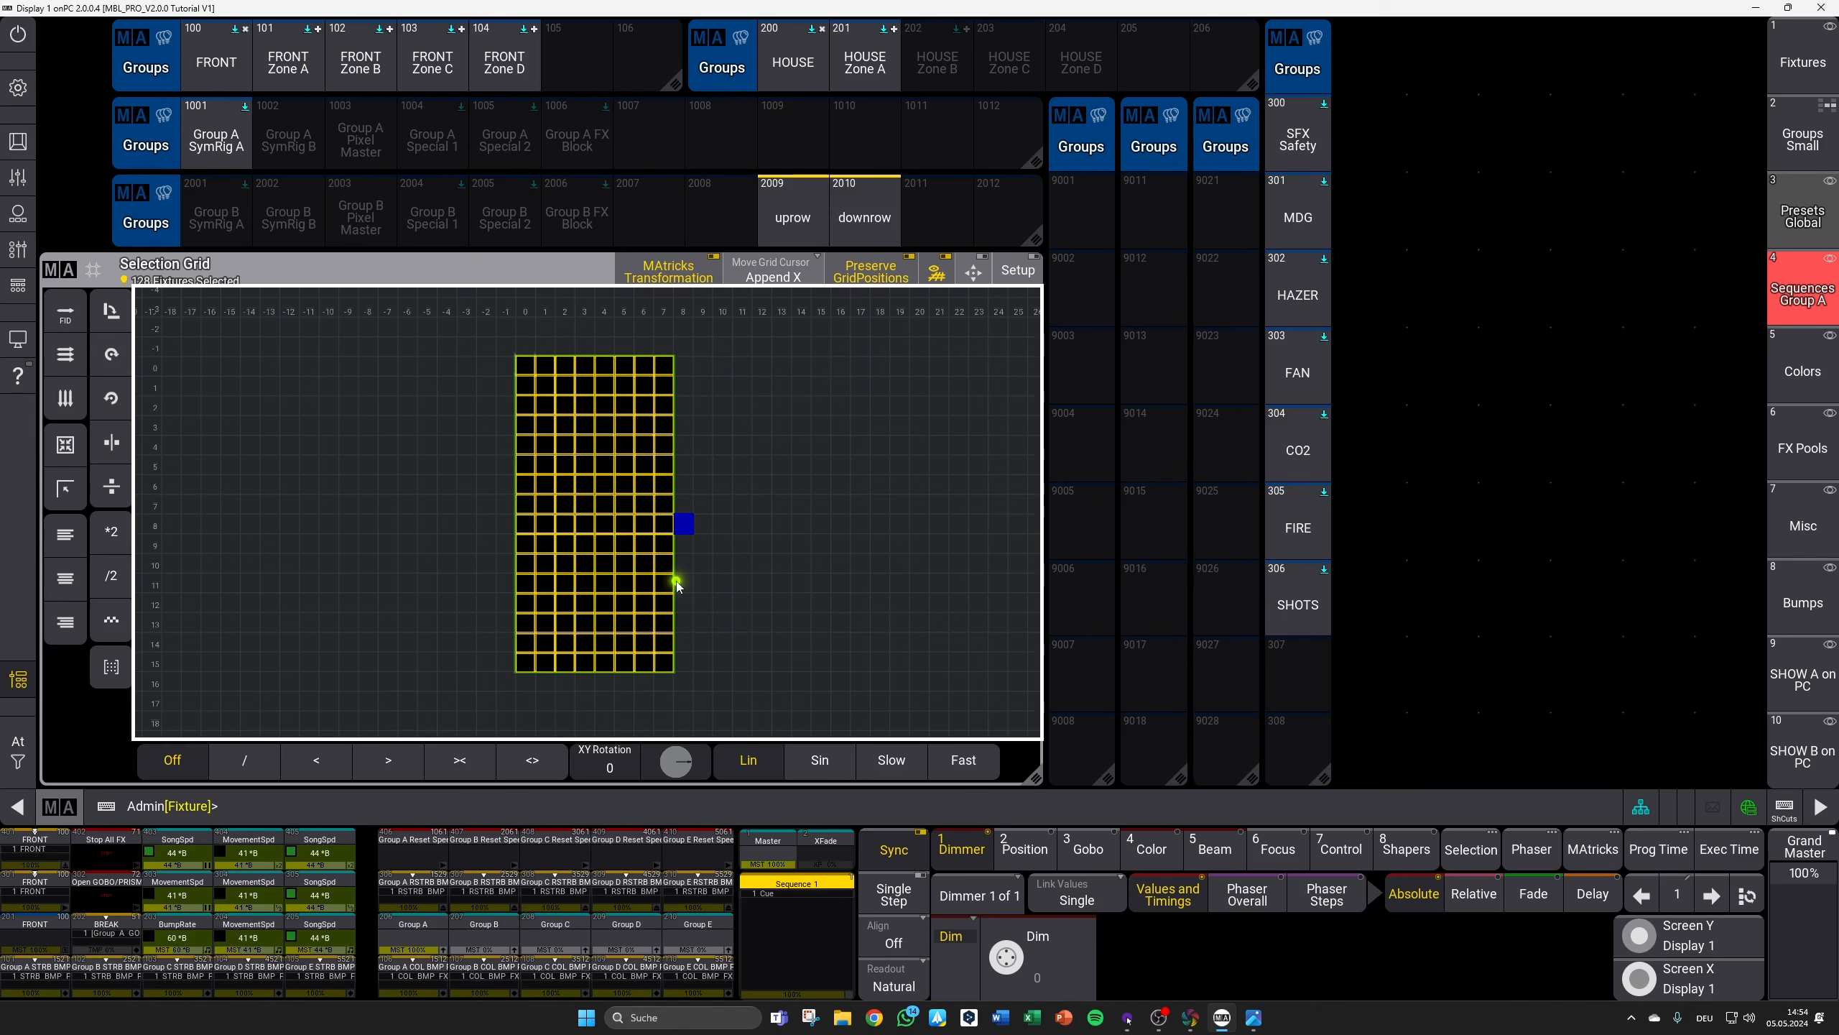
Step: Store the combined 8 by 16 pixel arrangement to group 2001 Group B SymRig A with Overwrite and clear the selection
key("s")
left_click(223, 222)
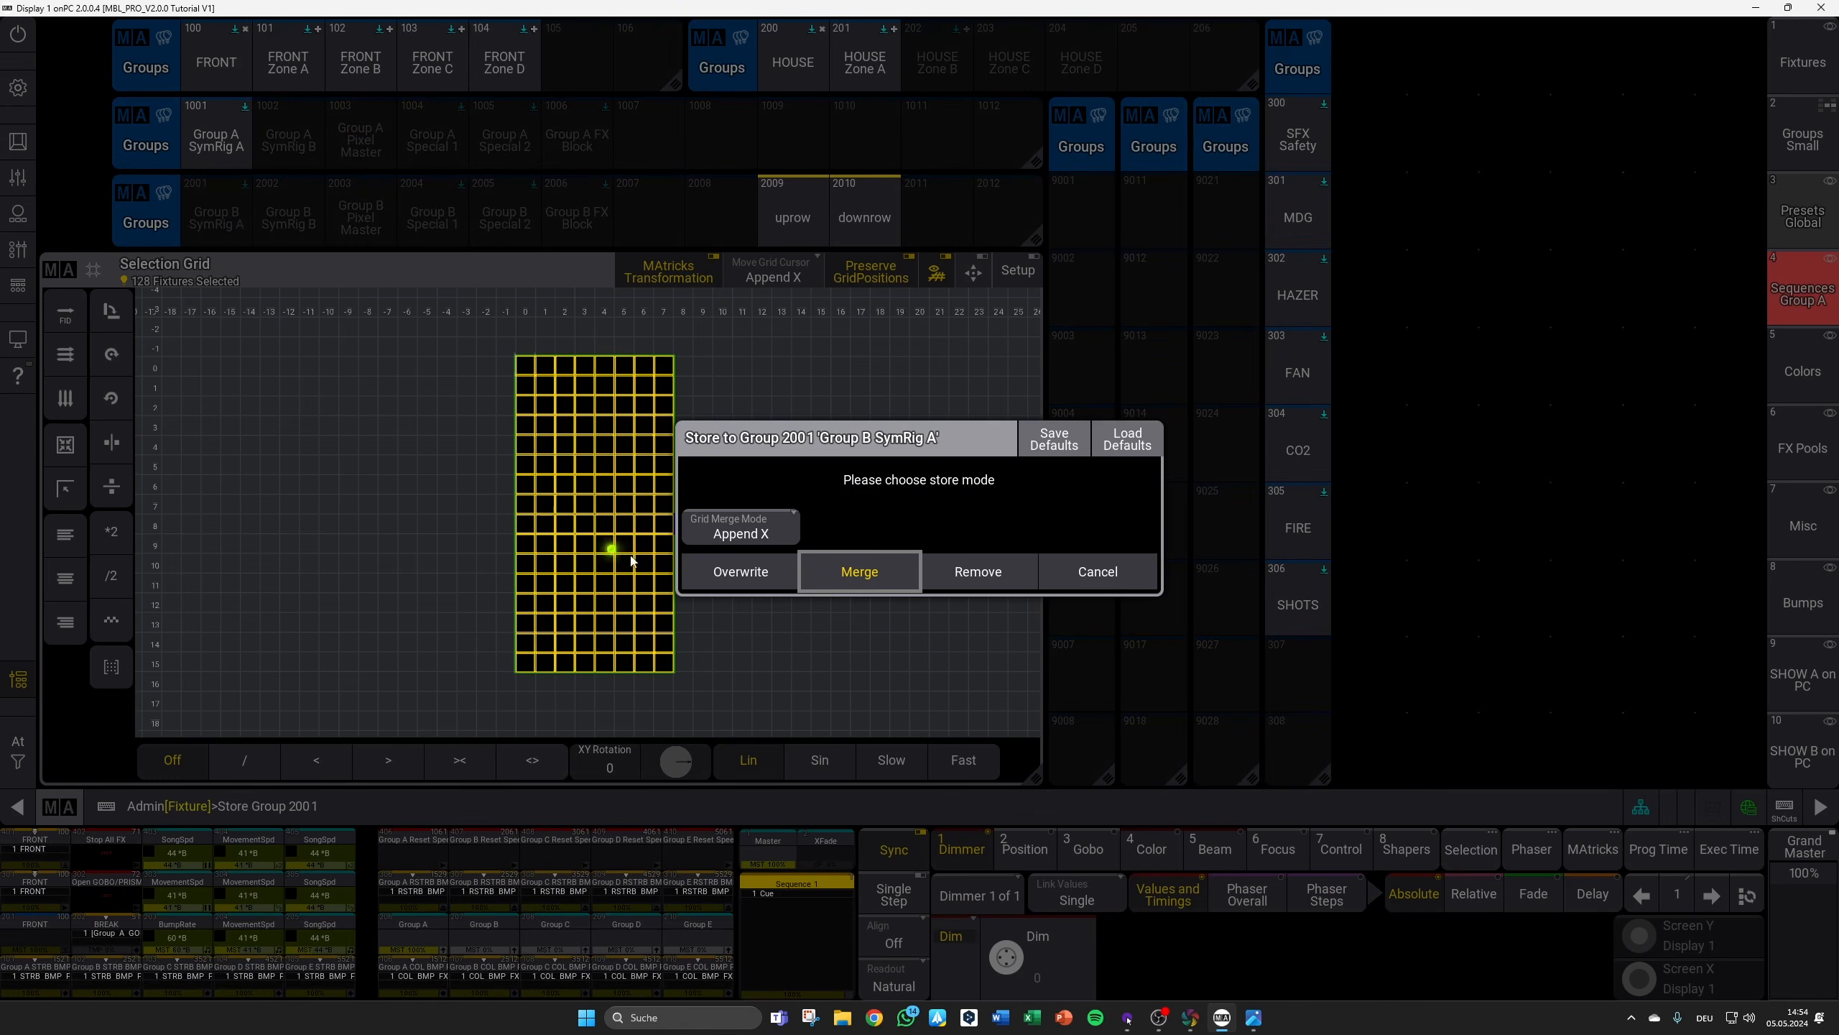
left_click(727, 579)
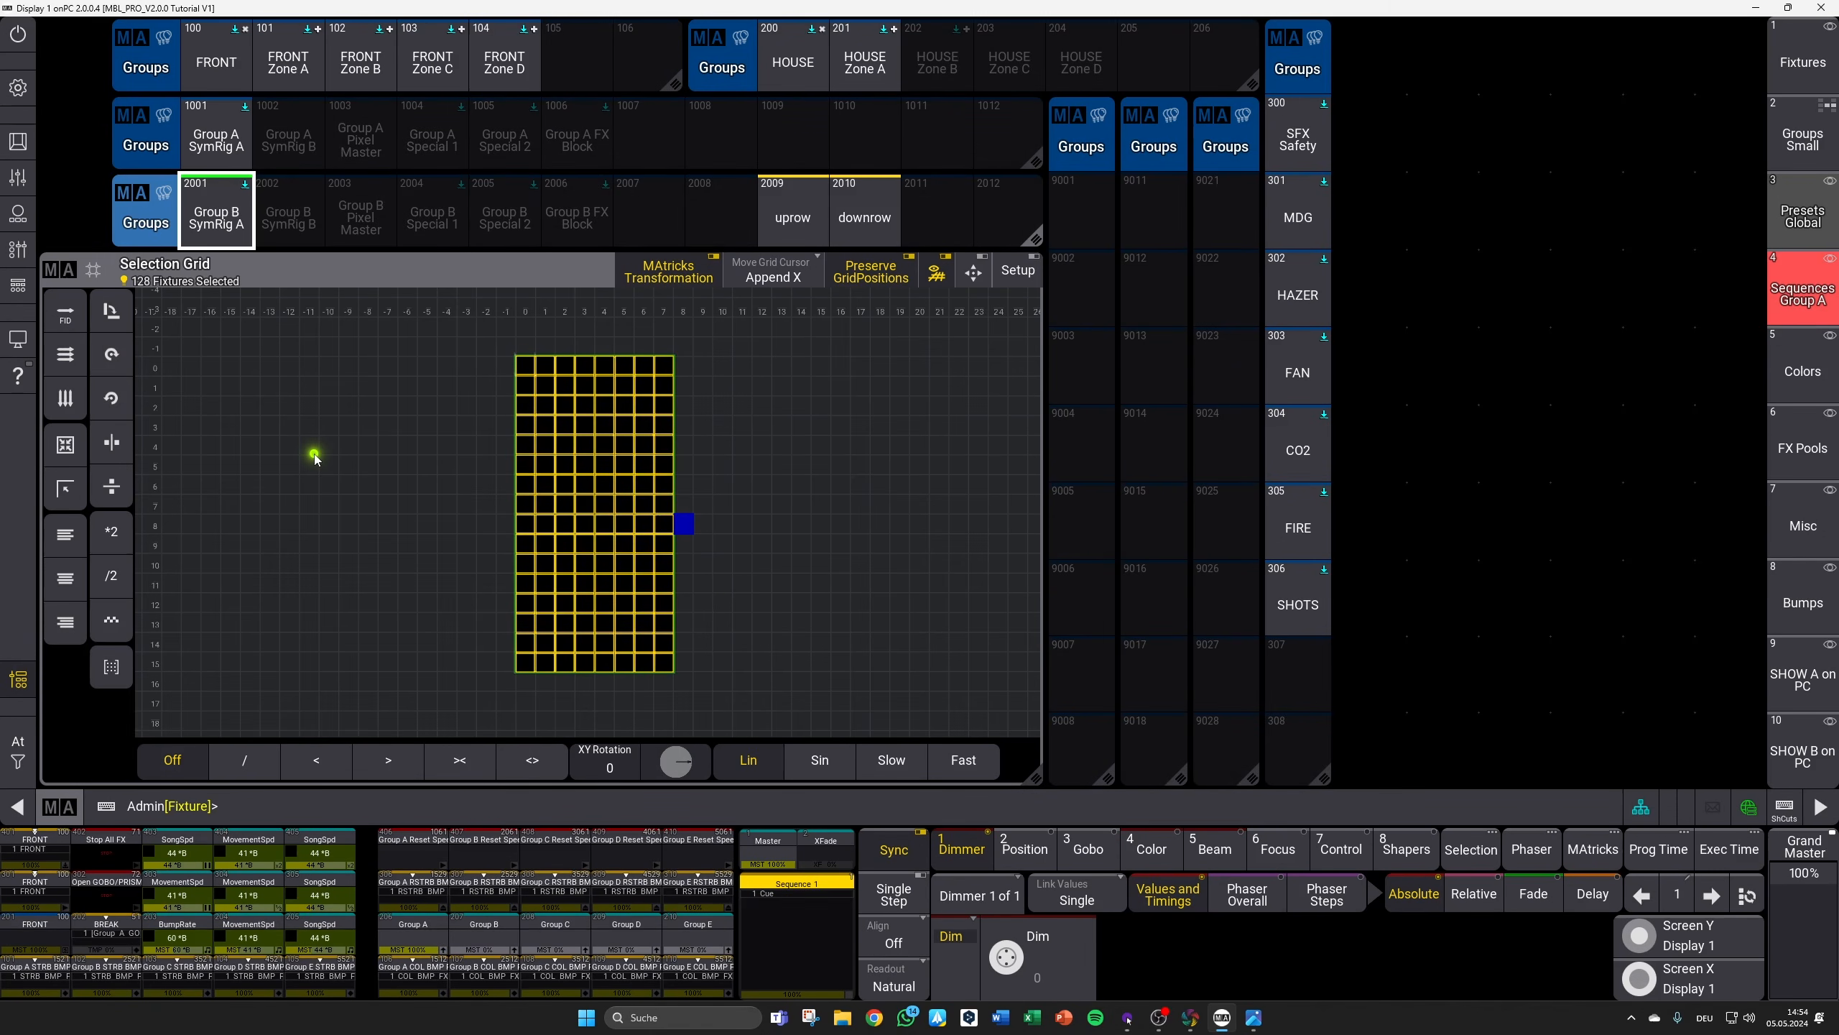
key("Escape")
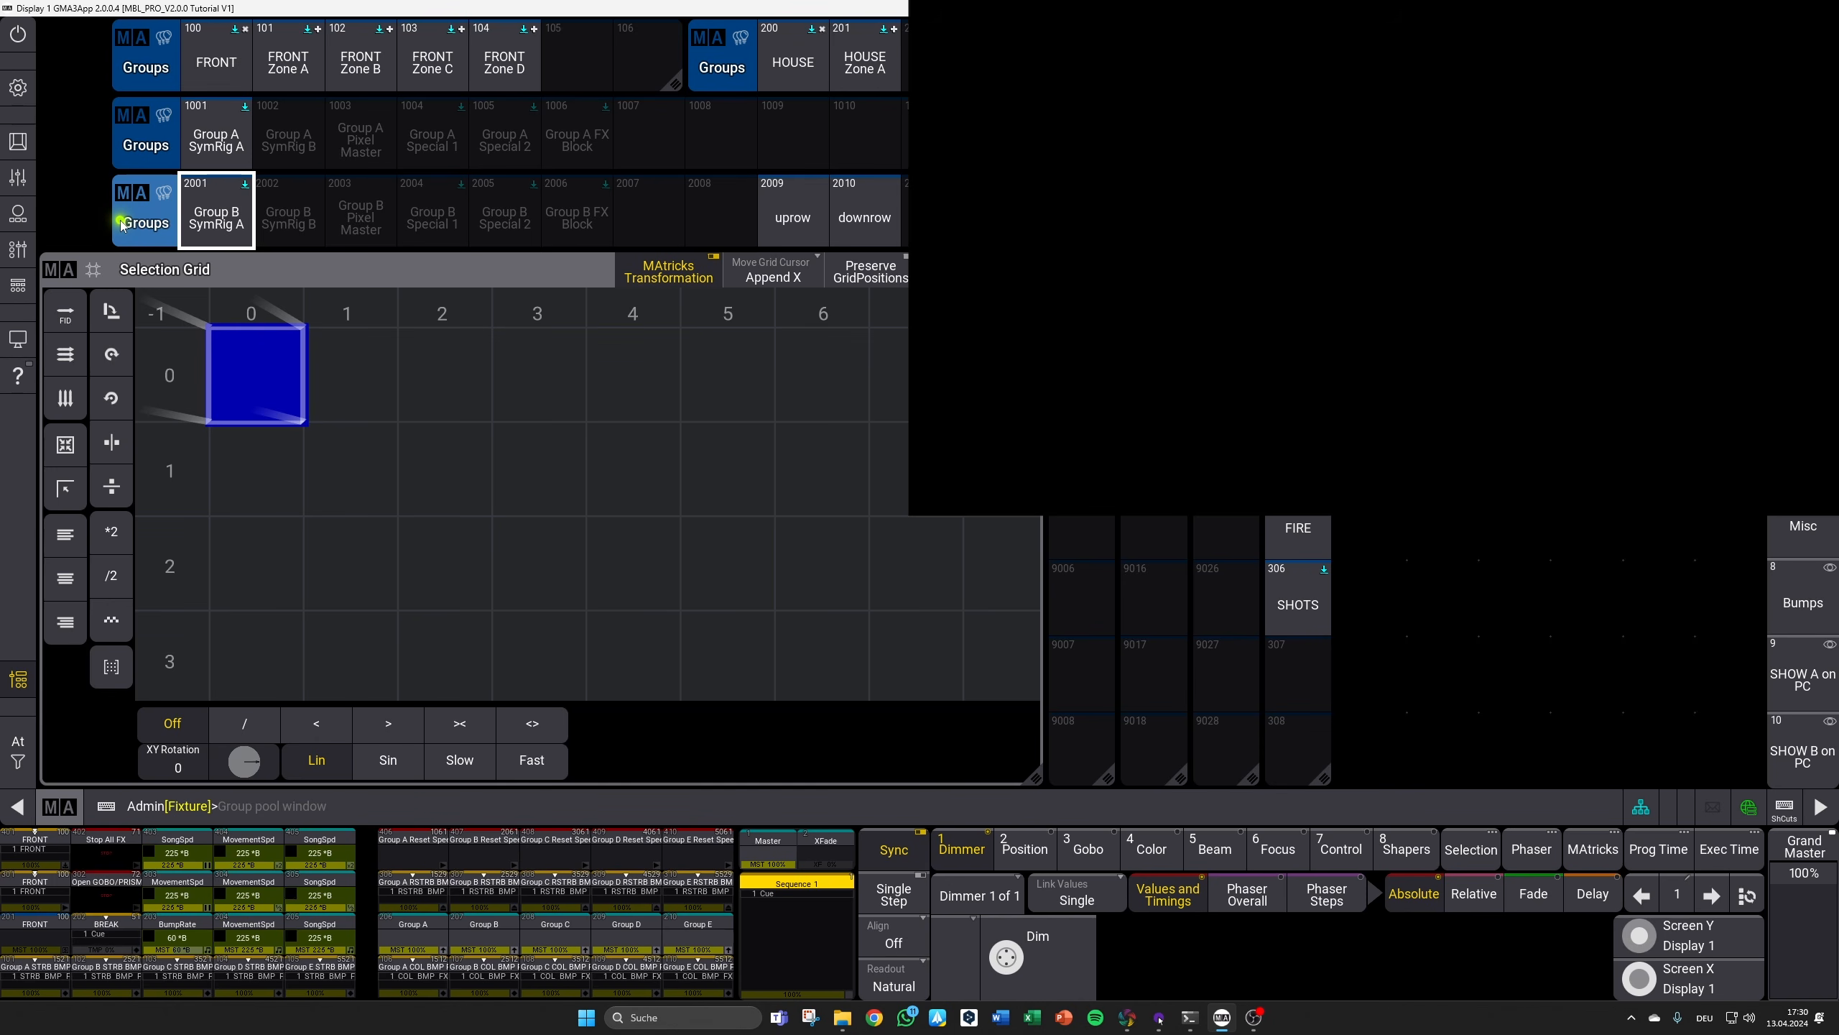
Step: Recall group 2001 and step through its grid columns one by one to check the tube order on stage
left_click(212, 206)
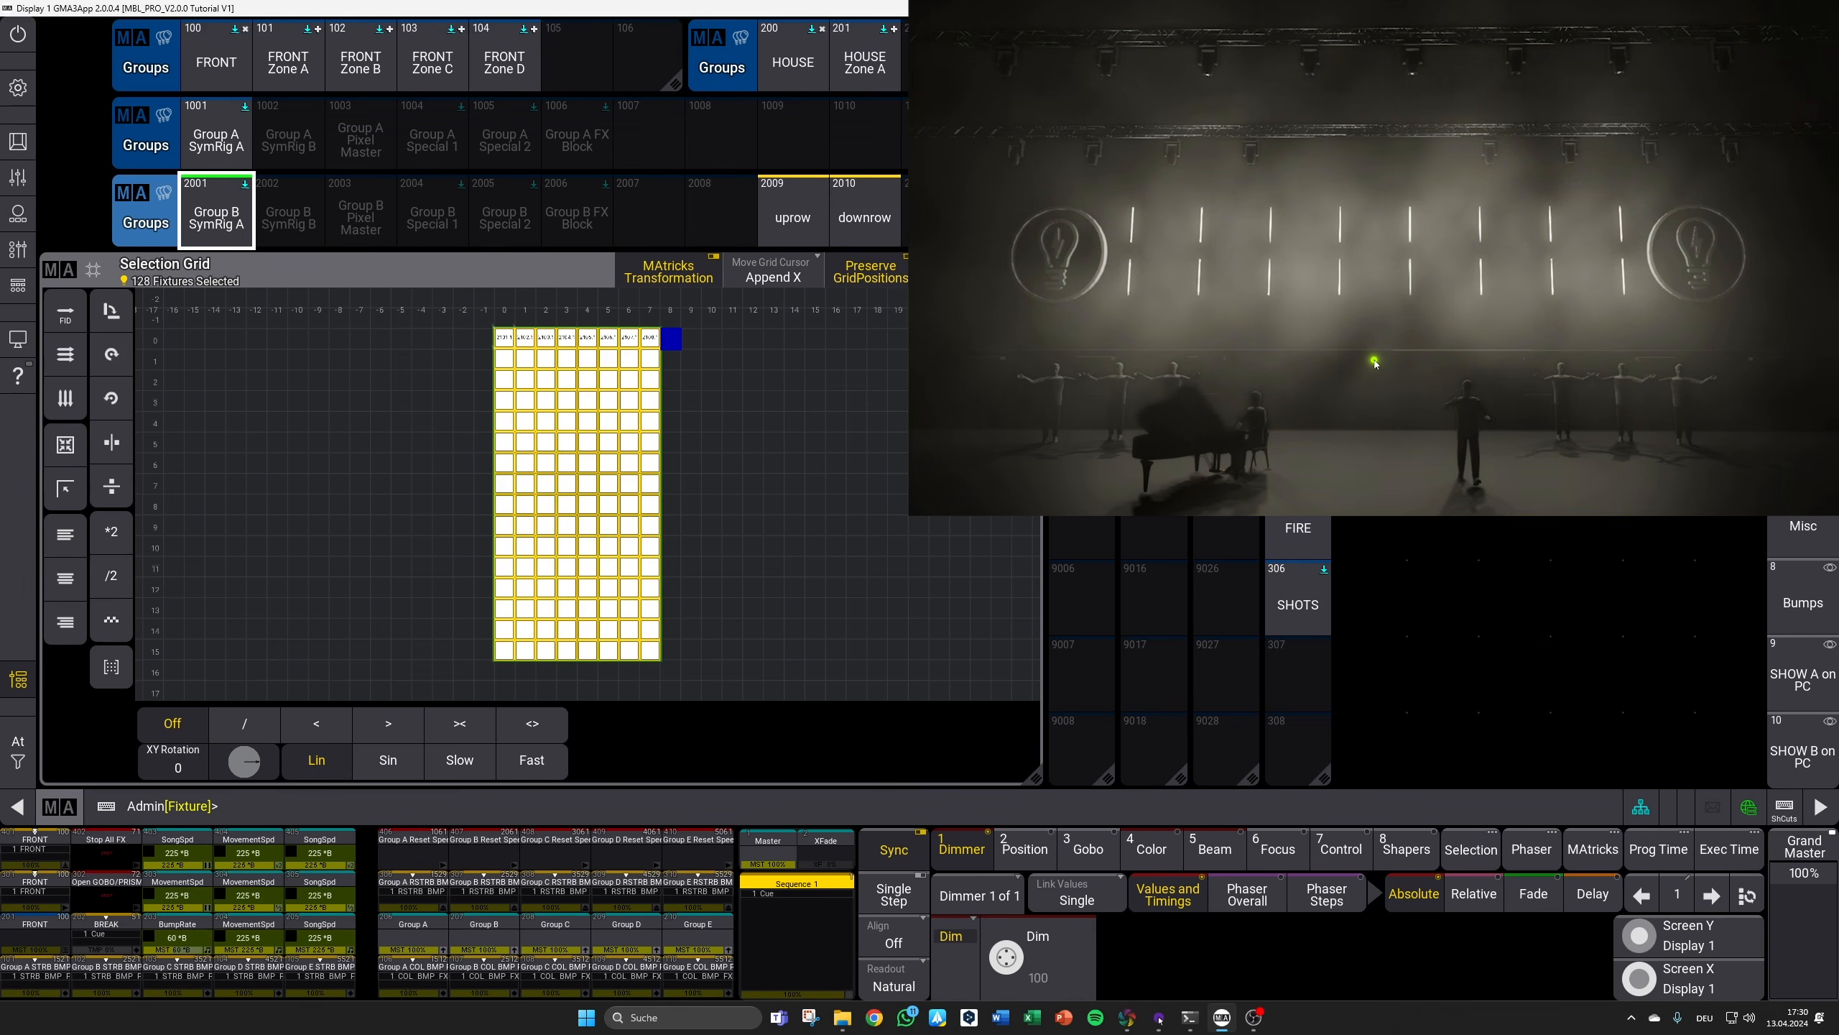
key("Page_Down")
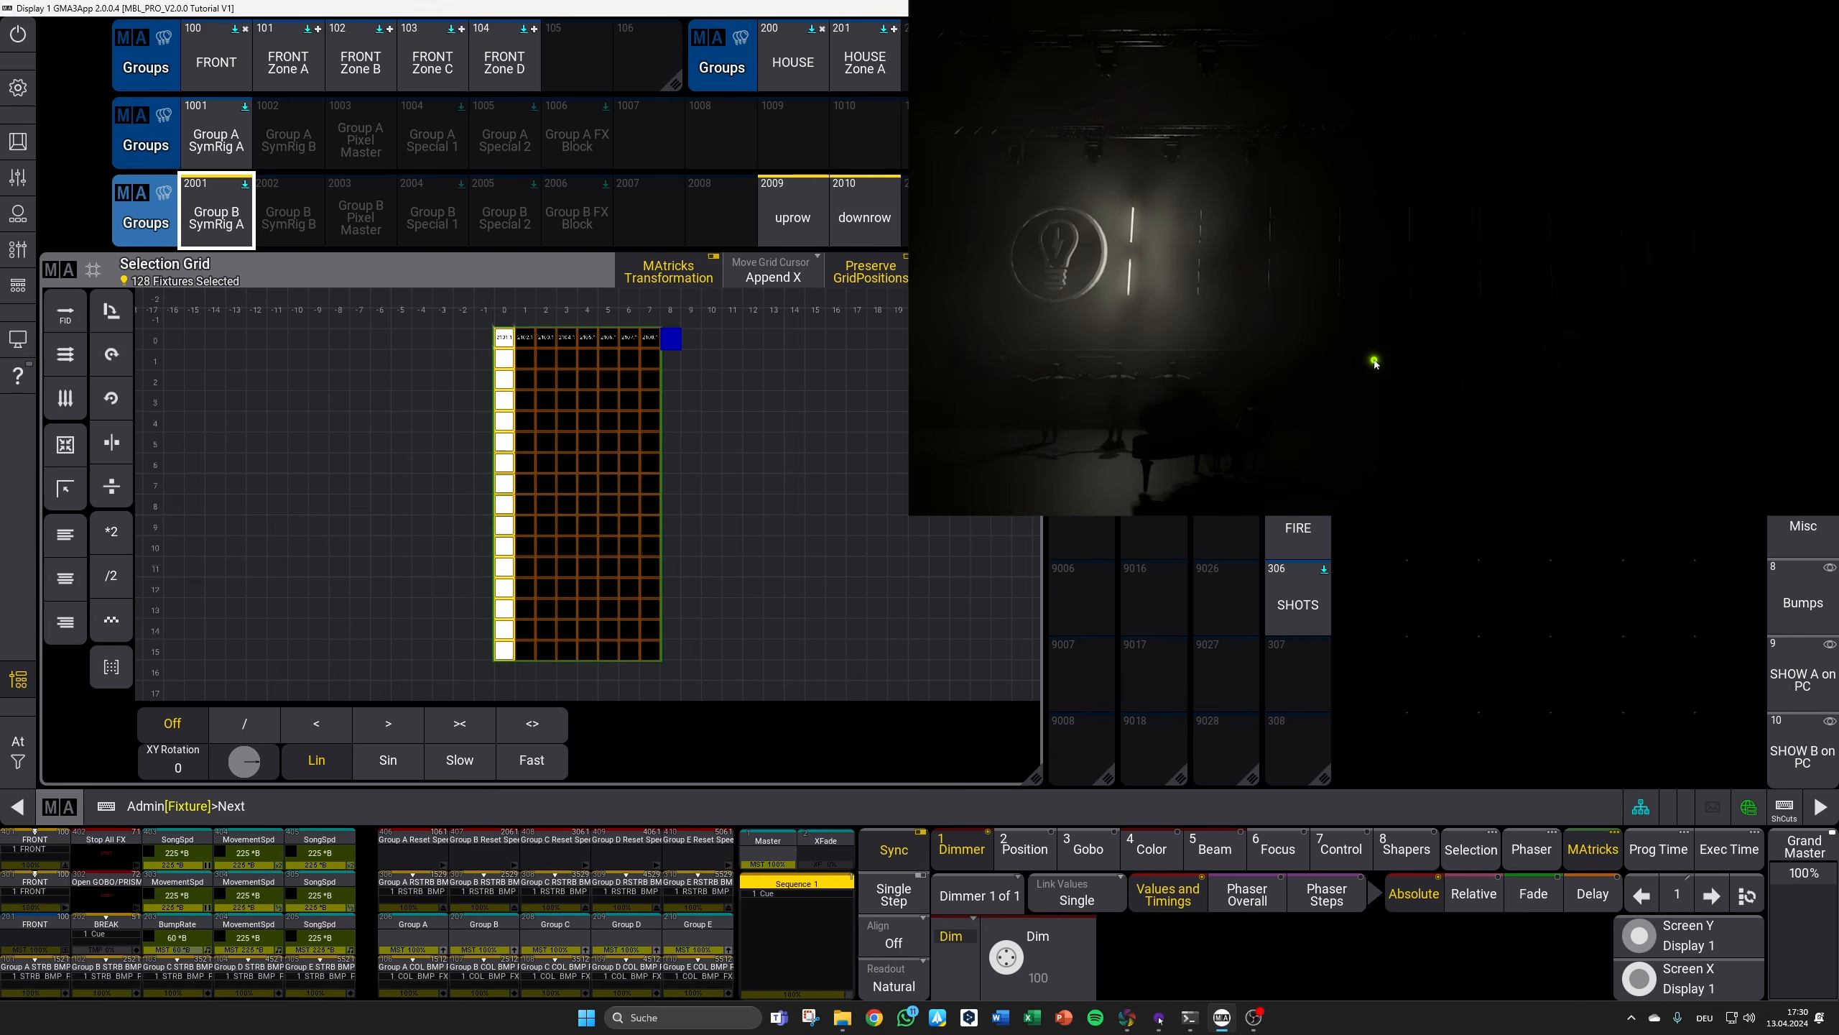
key("Page_Down")
key("Page_Down")
key("Page_Down")
key("Page_Down")
key("Page_Down")
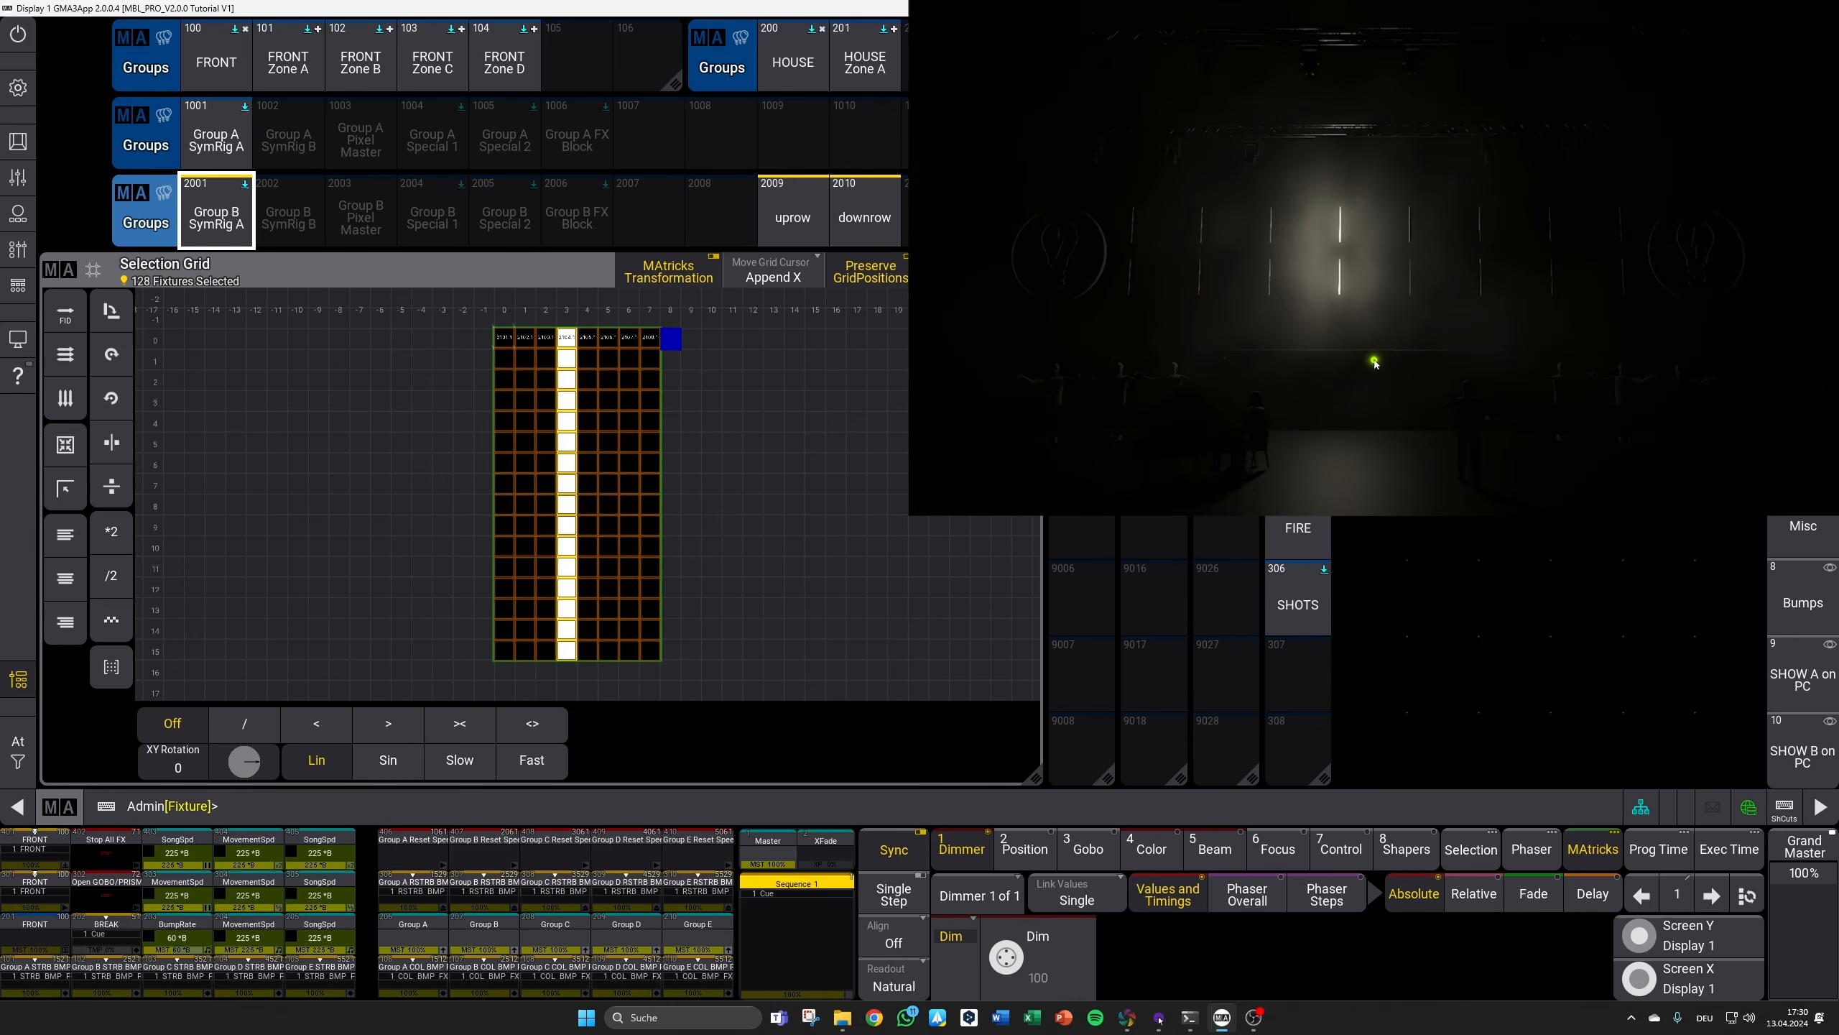
key("Page_Down")
key("Page_Down")
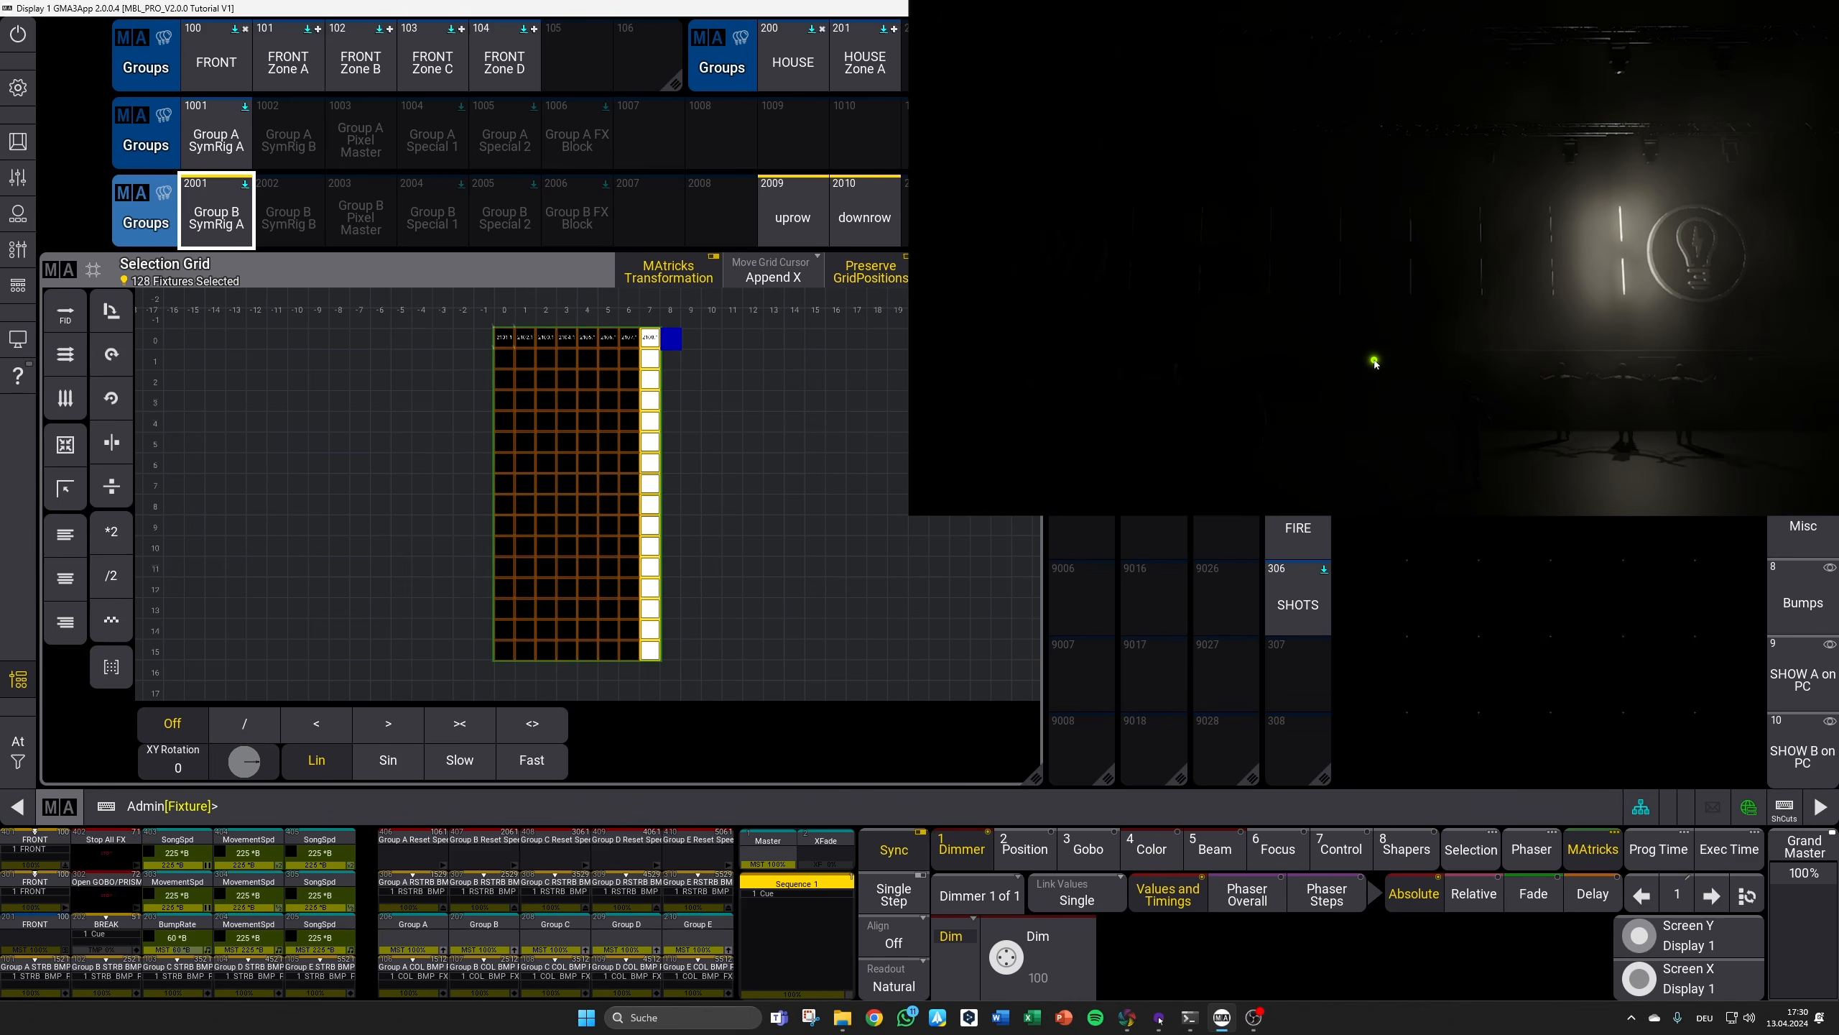
key("Page_Down")
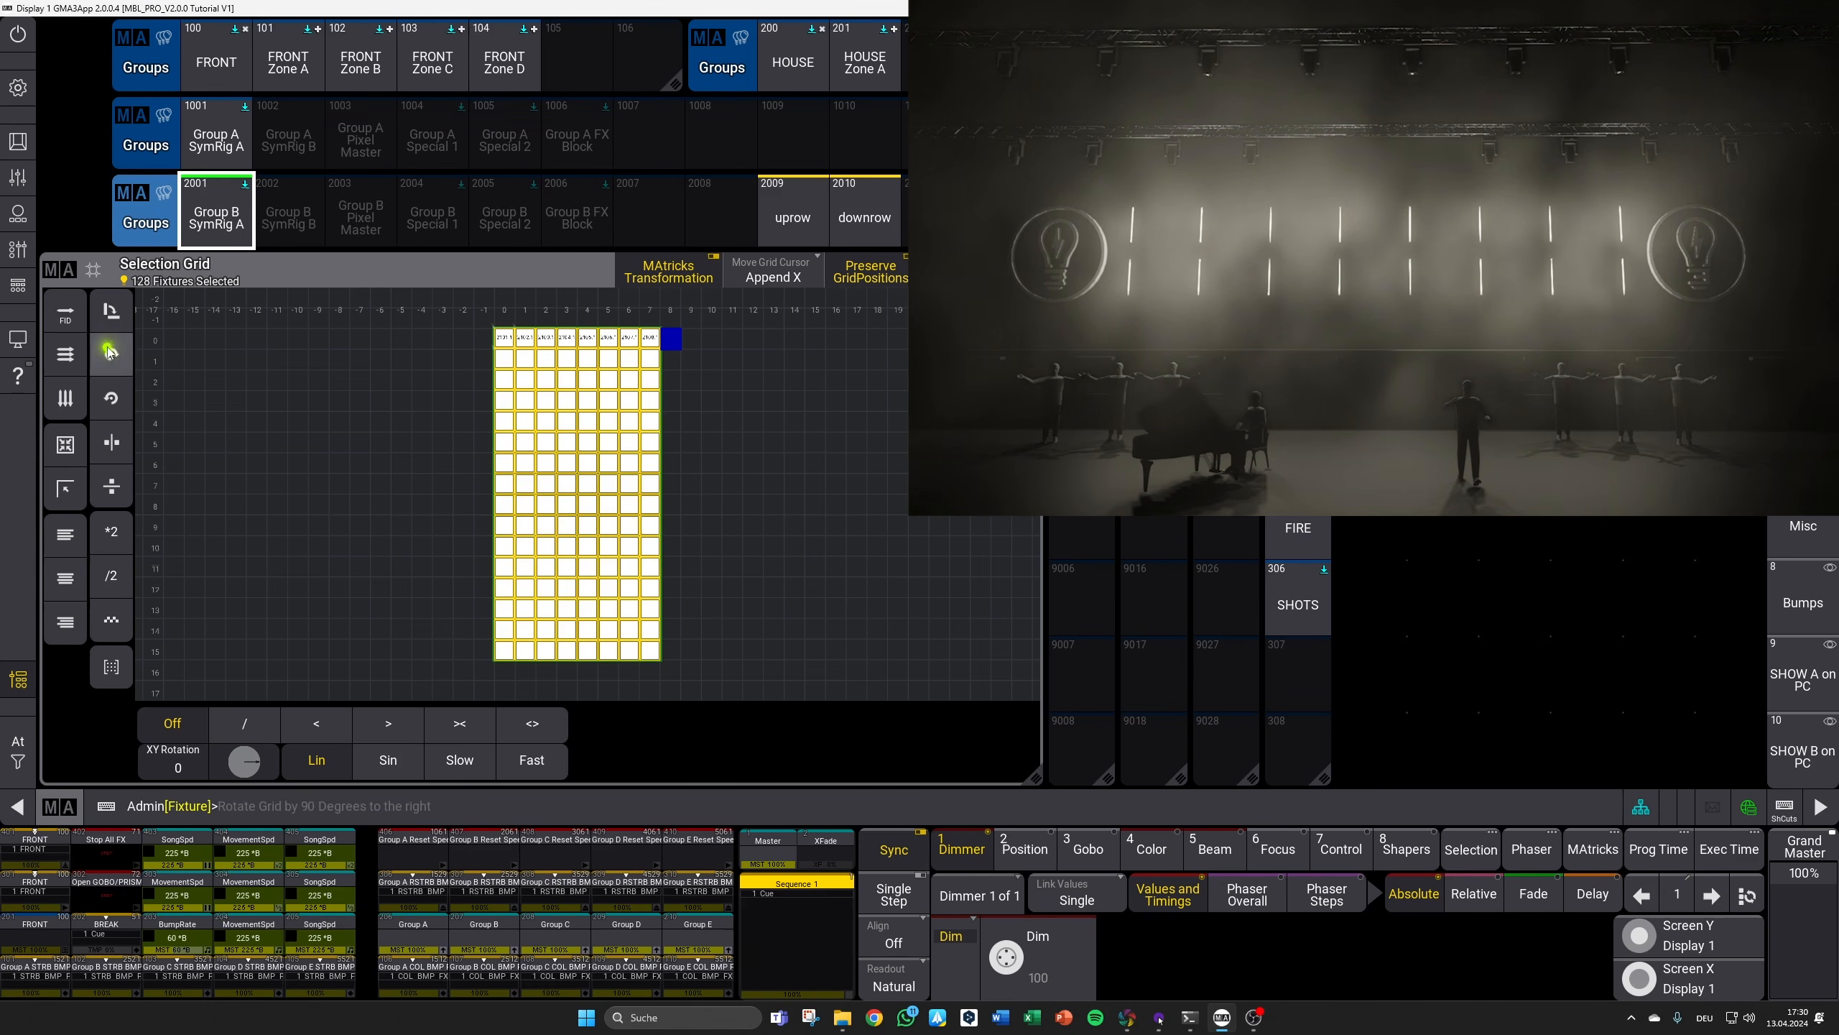
Step: Try transposing the grid of group 2001, transpose it back, and clear the selection
left_click(112, 314)
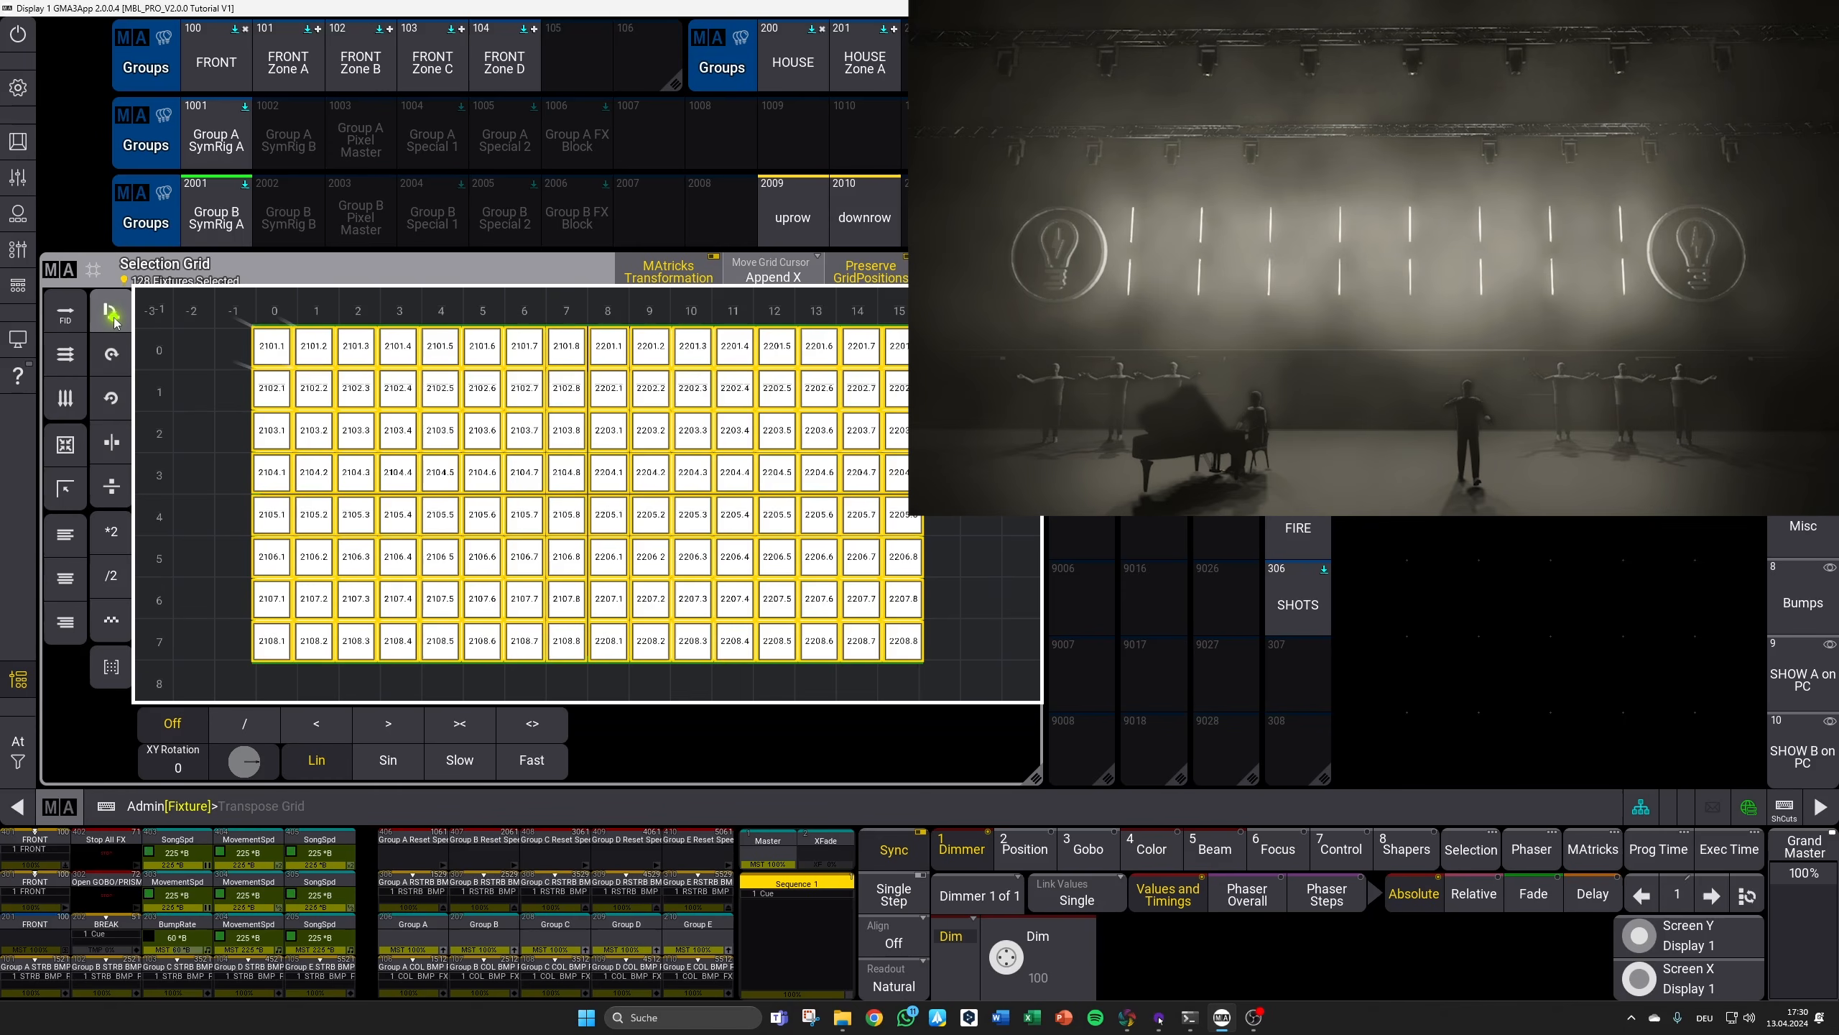
left_click(113, 313)
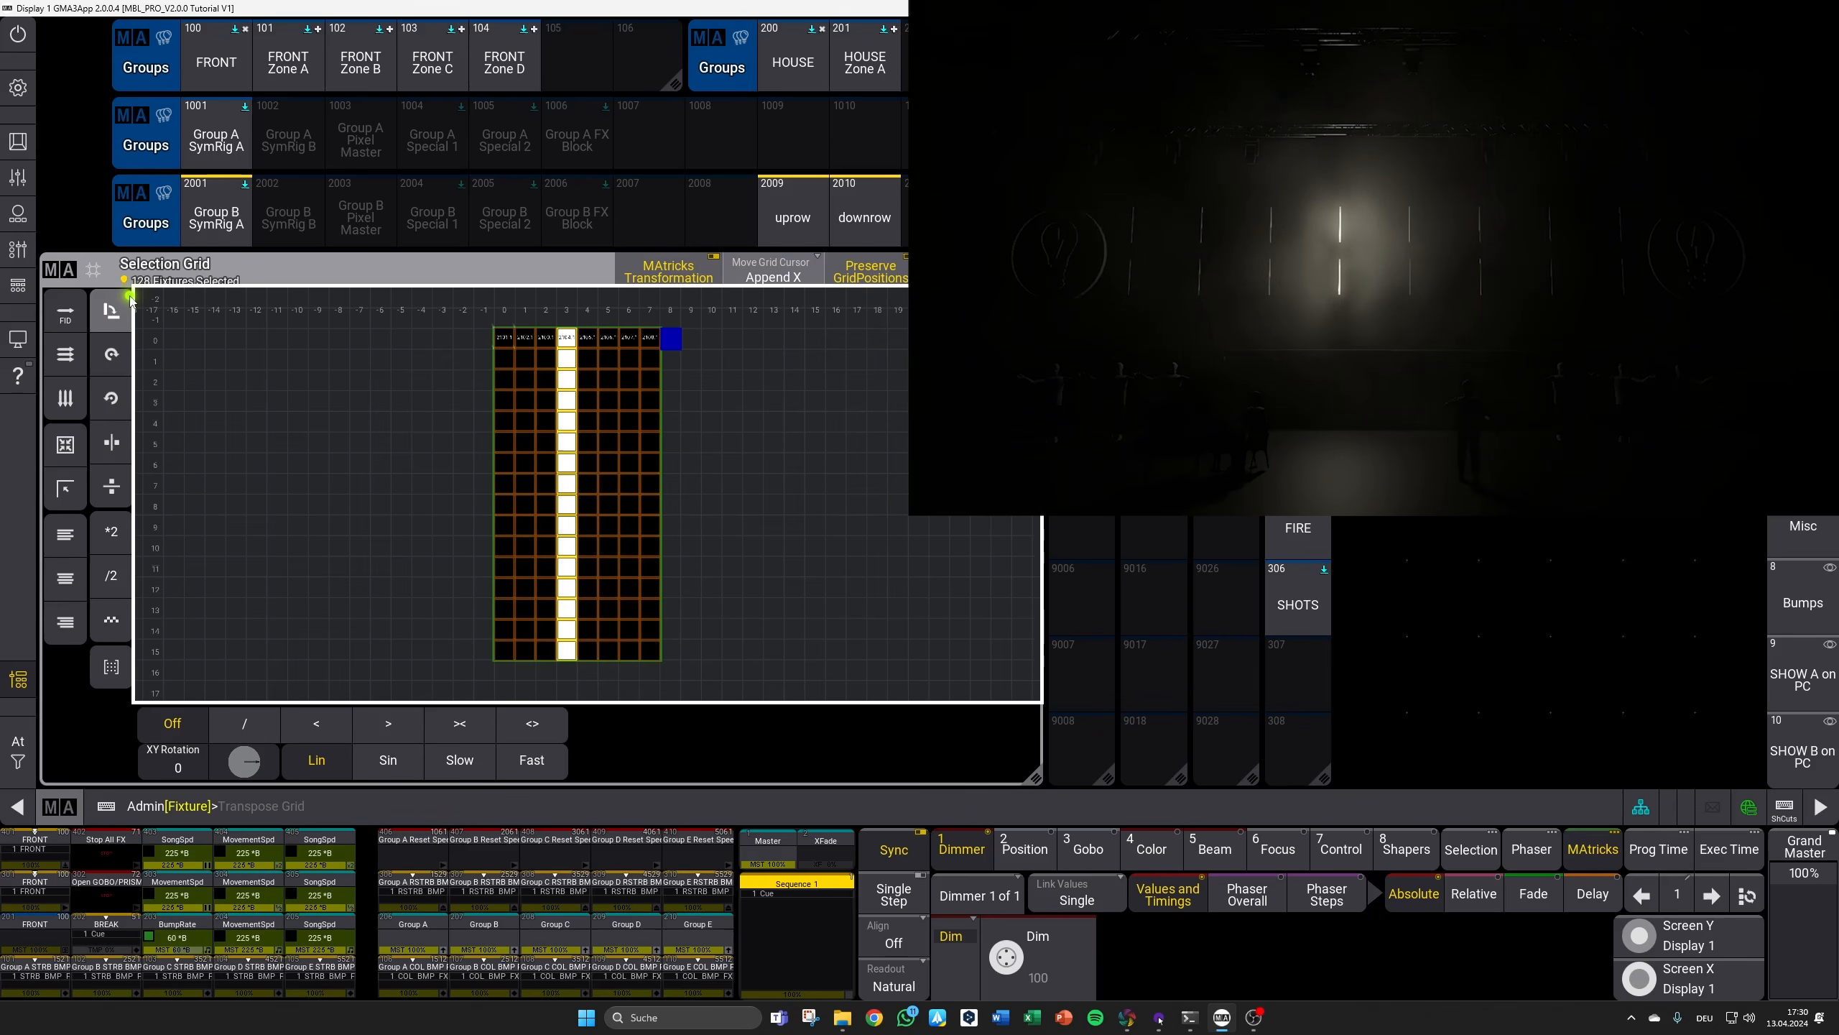
left_click(145, 258)
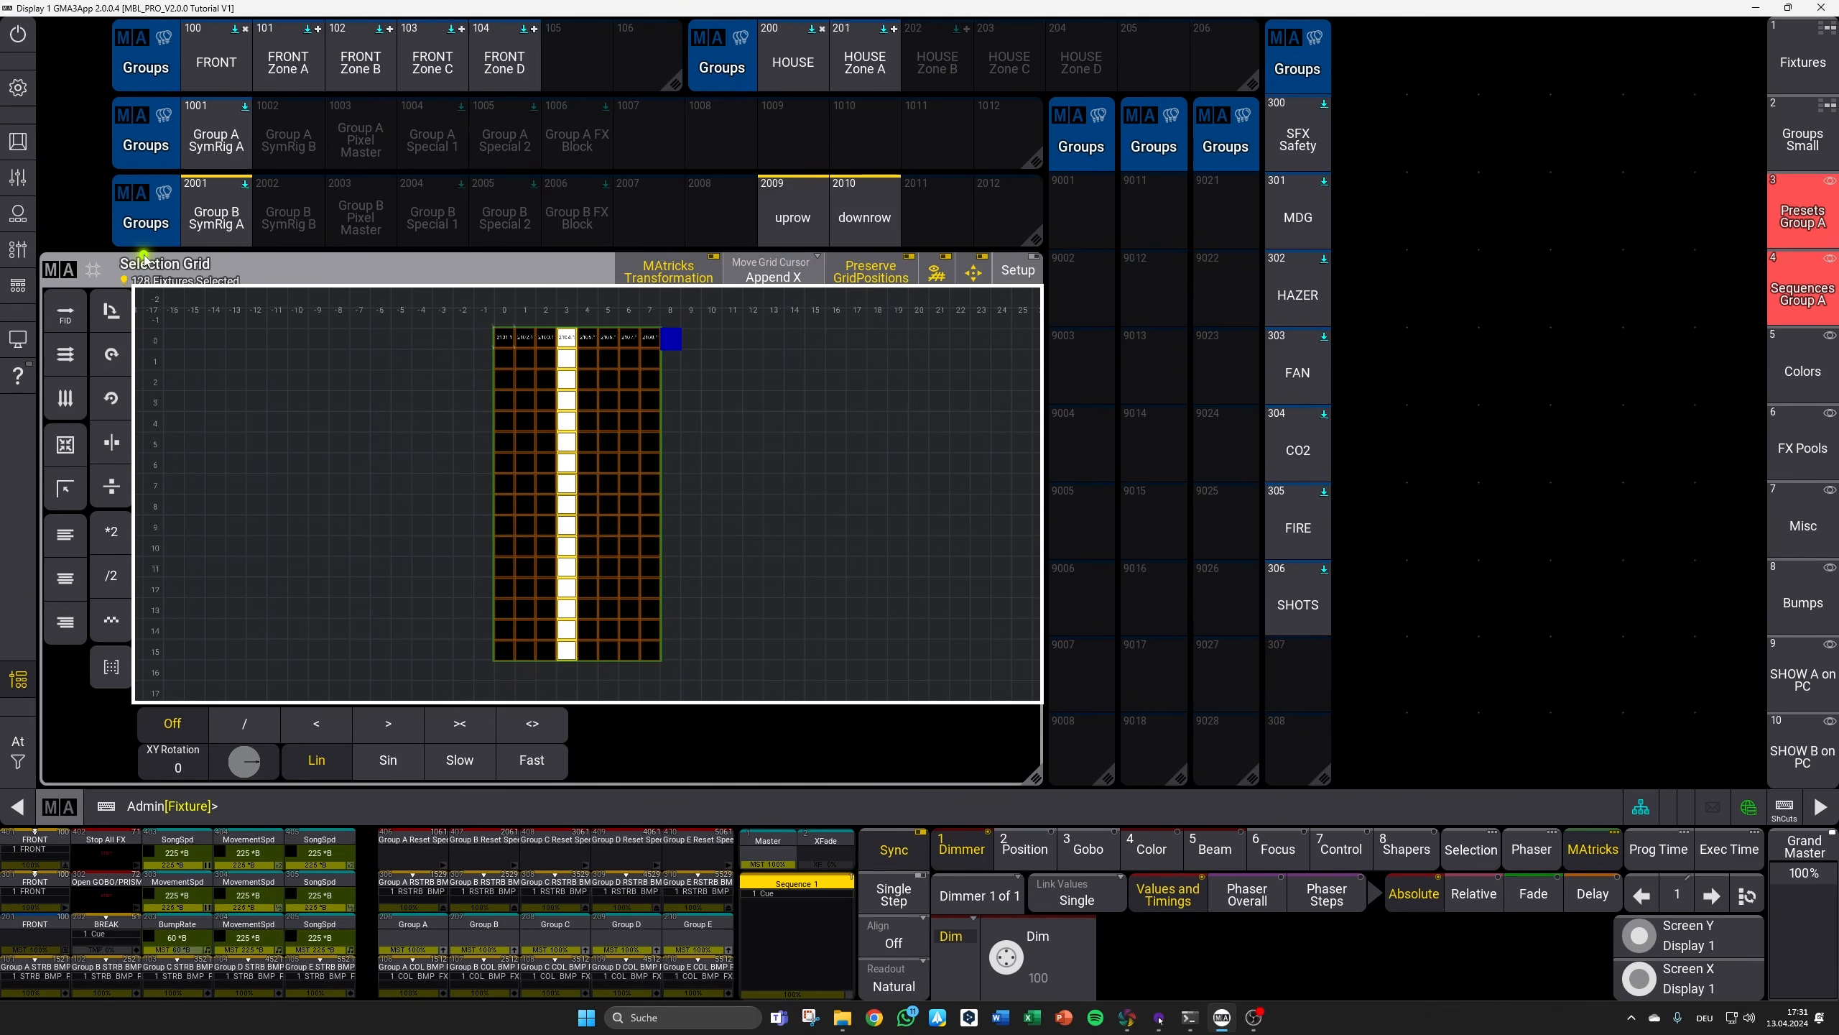
key("BackSpace")
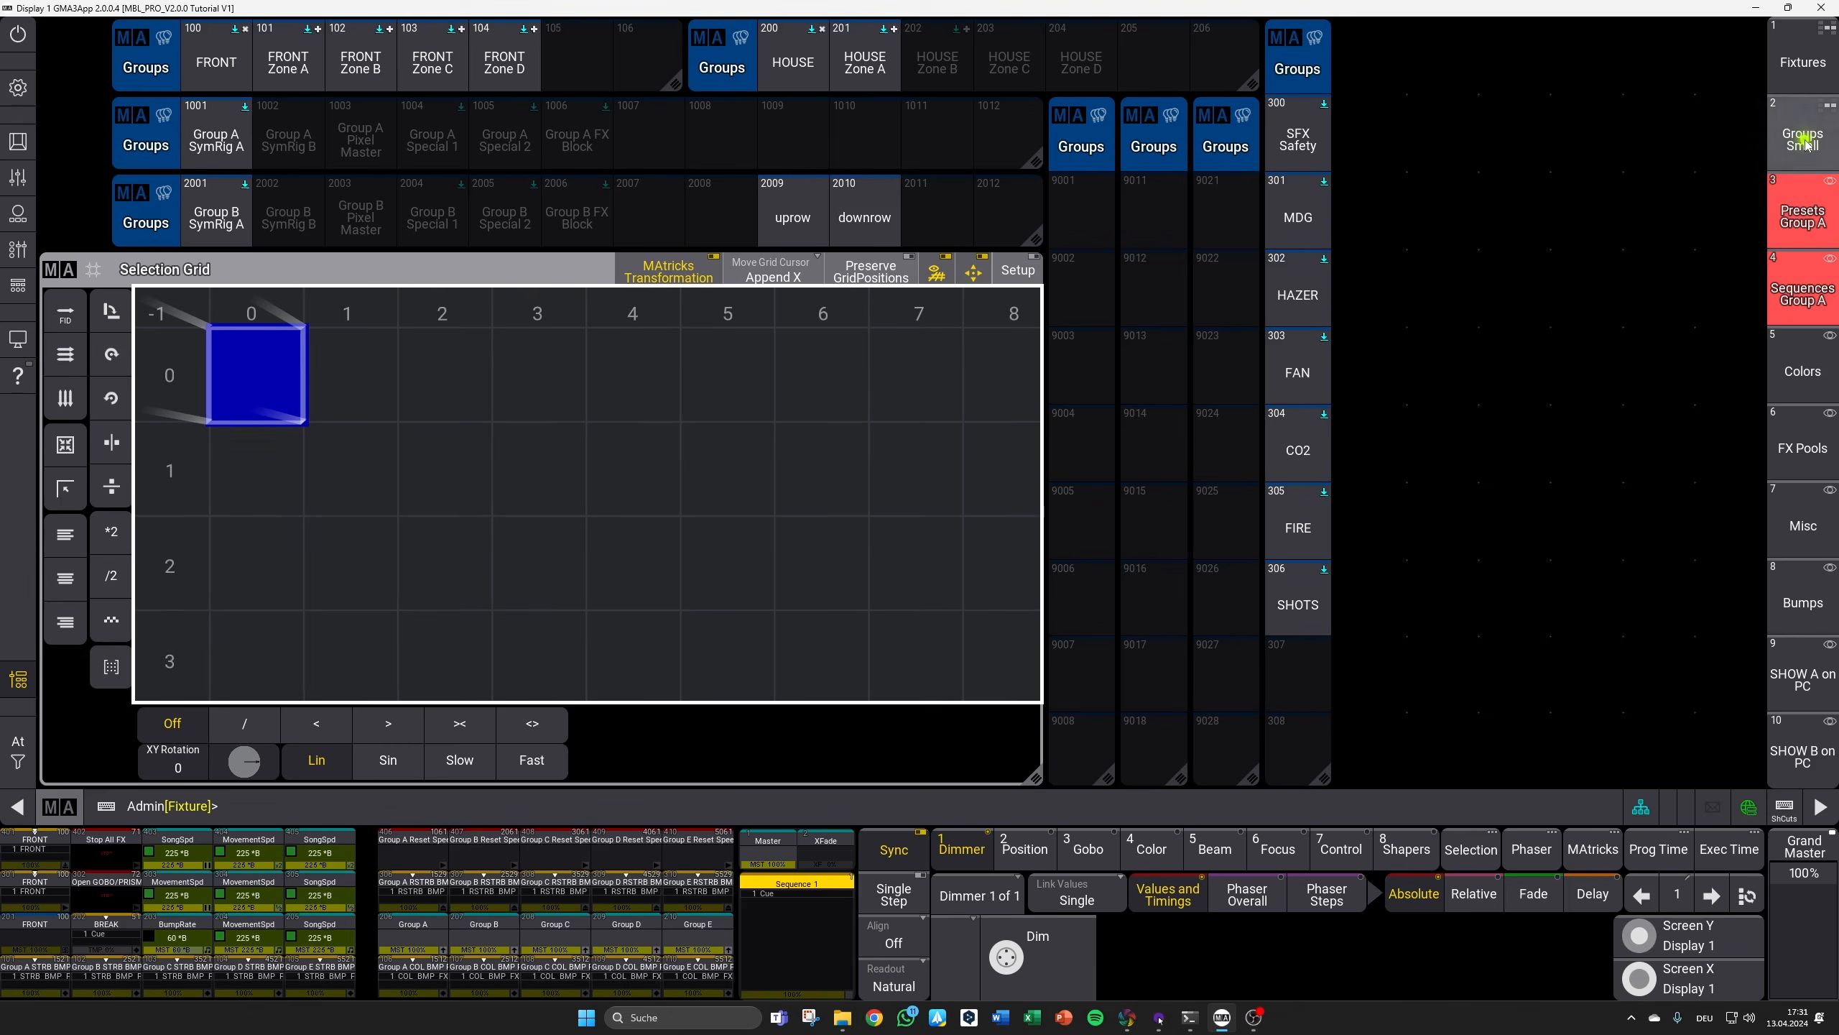
Step: Expand X4 Bar - UpRow fixture 3101 in the fixture sheet to examine its subfixtures
left_click(1796, 146)
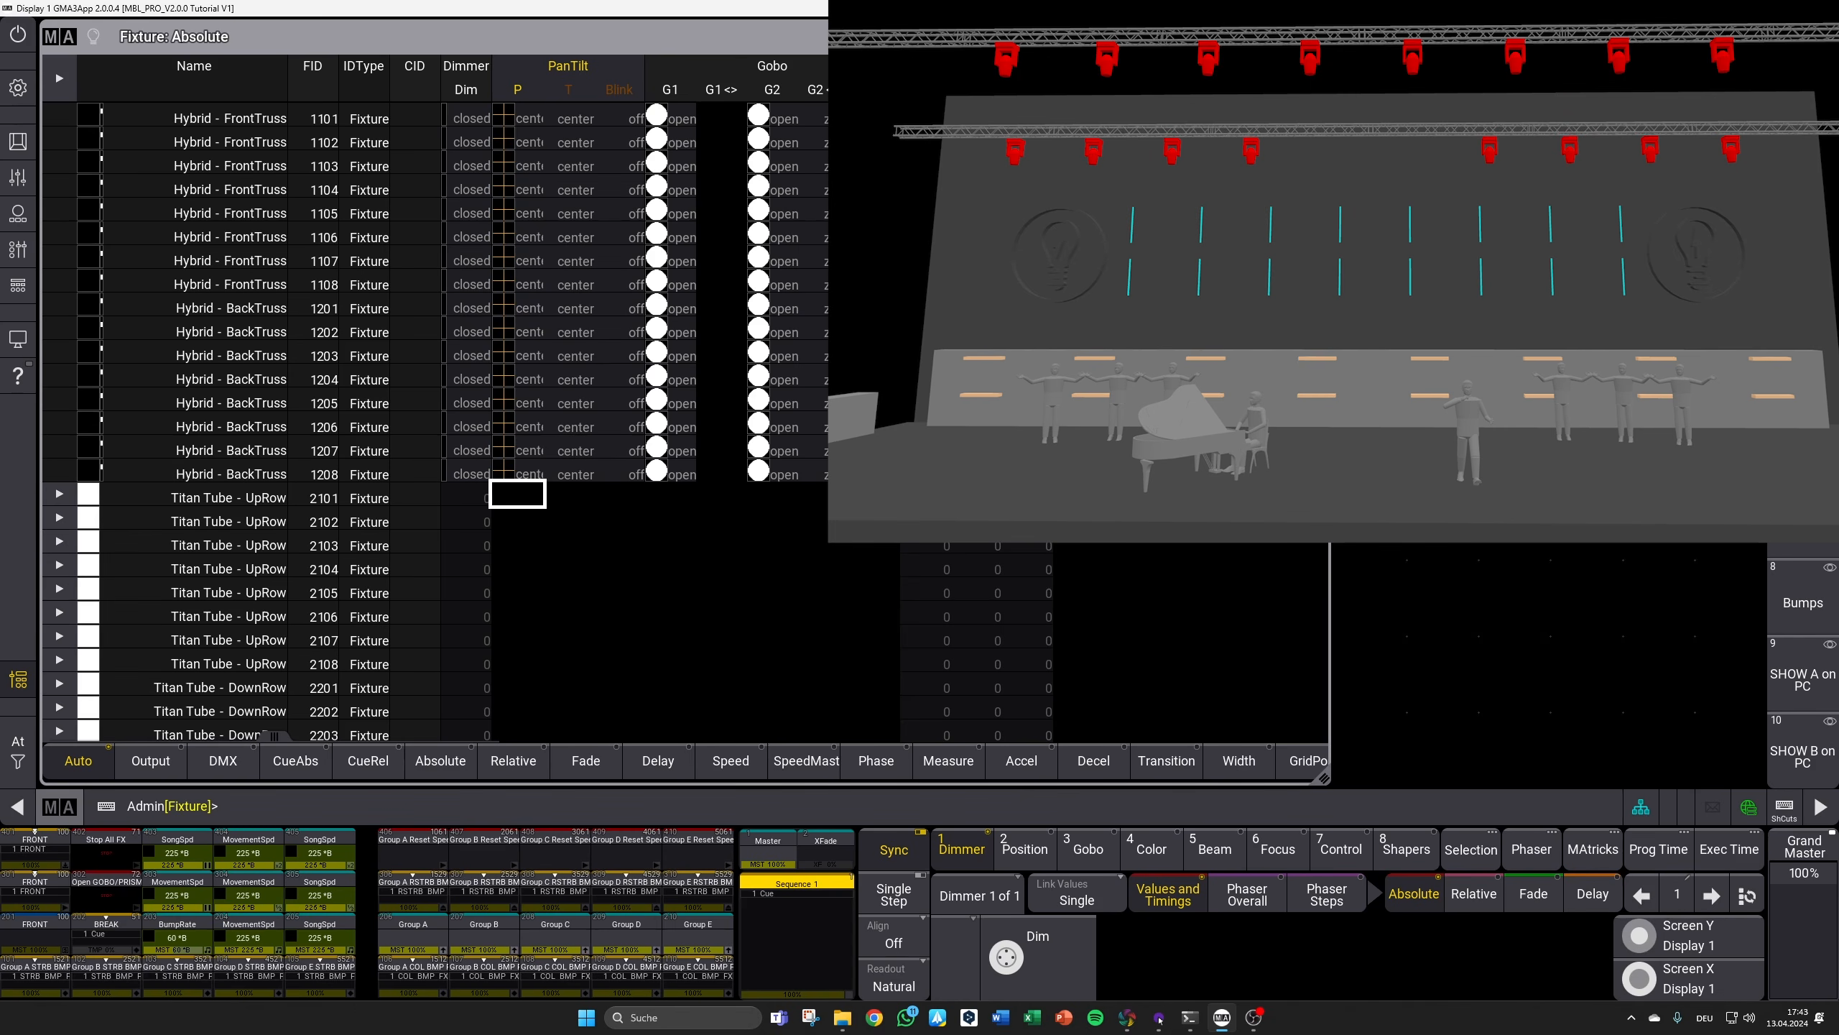
scroll(435, 421, "down", 9)
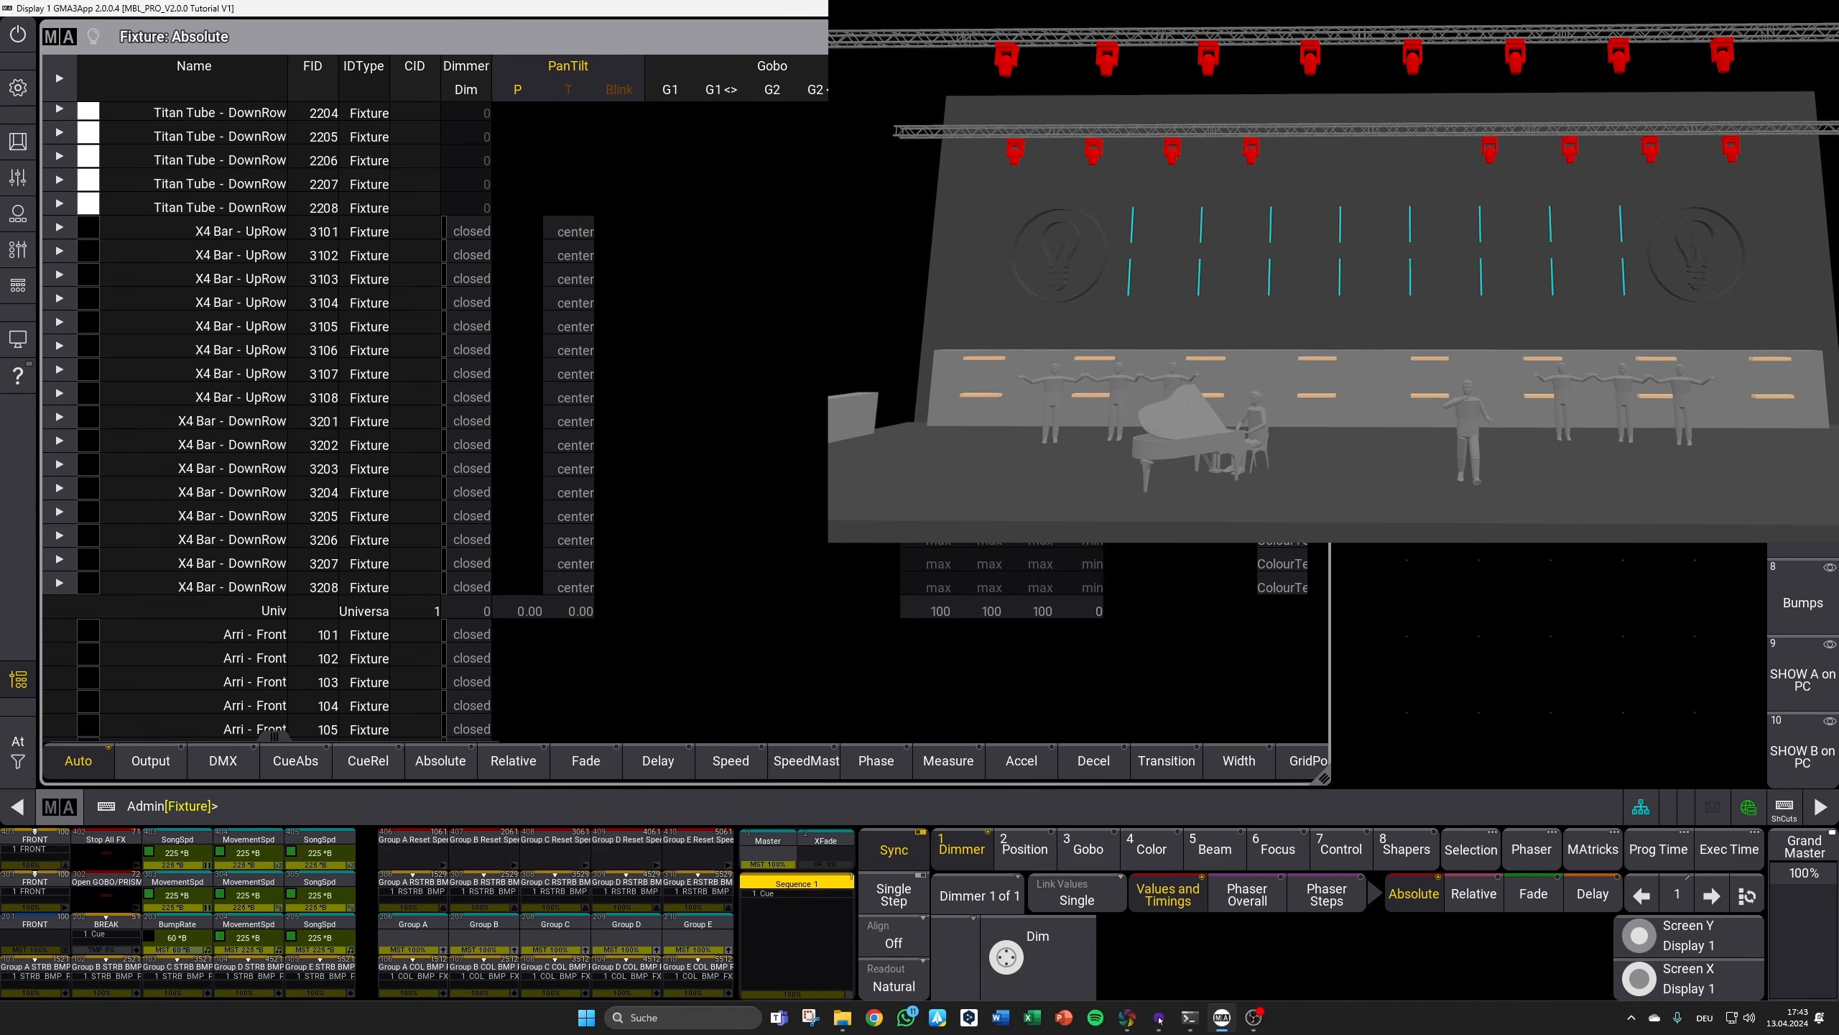
left_click(59, 227)
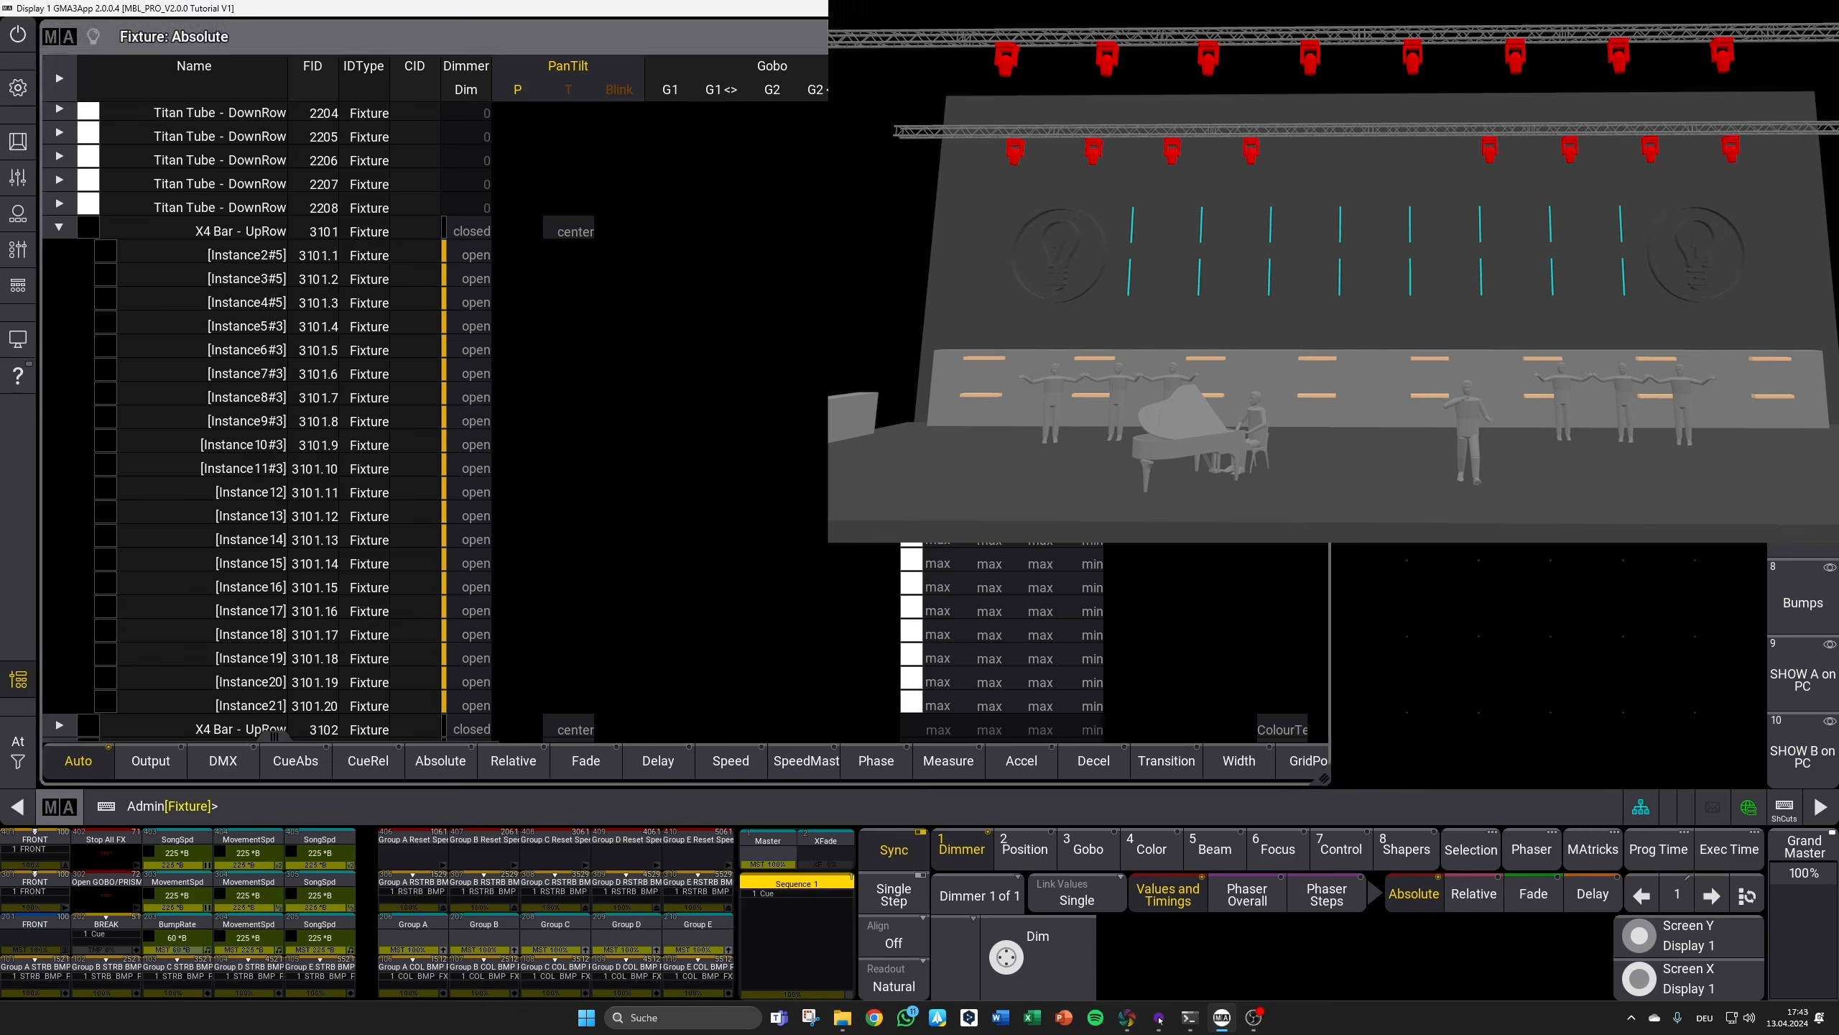
Step: Select all subfixtures of X4 Bars 3101 Thru 3108 in the Groups Small view's Selection Grid
left_click(1804, 62)
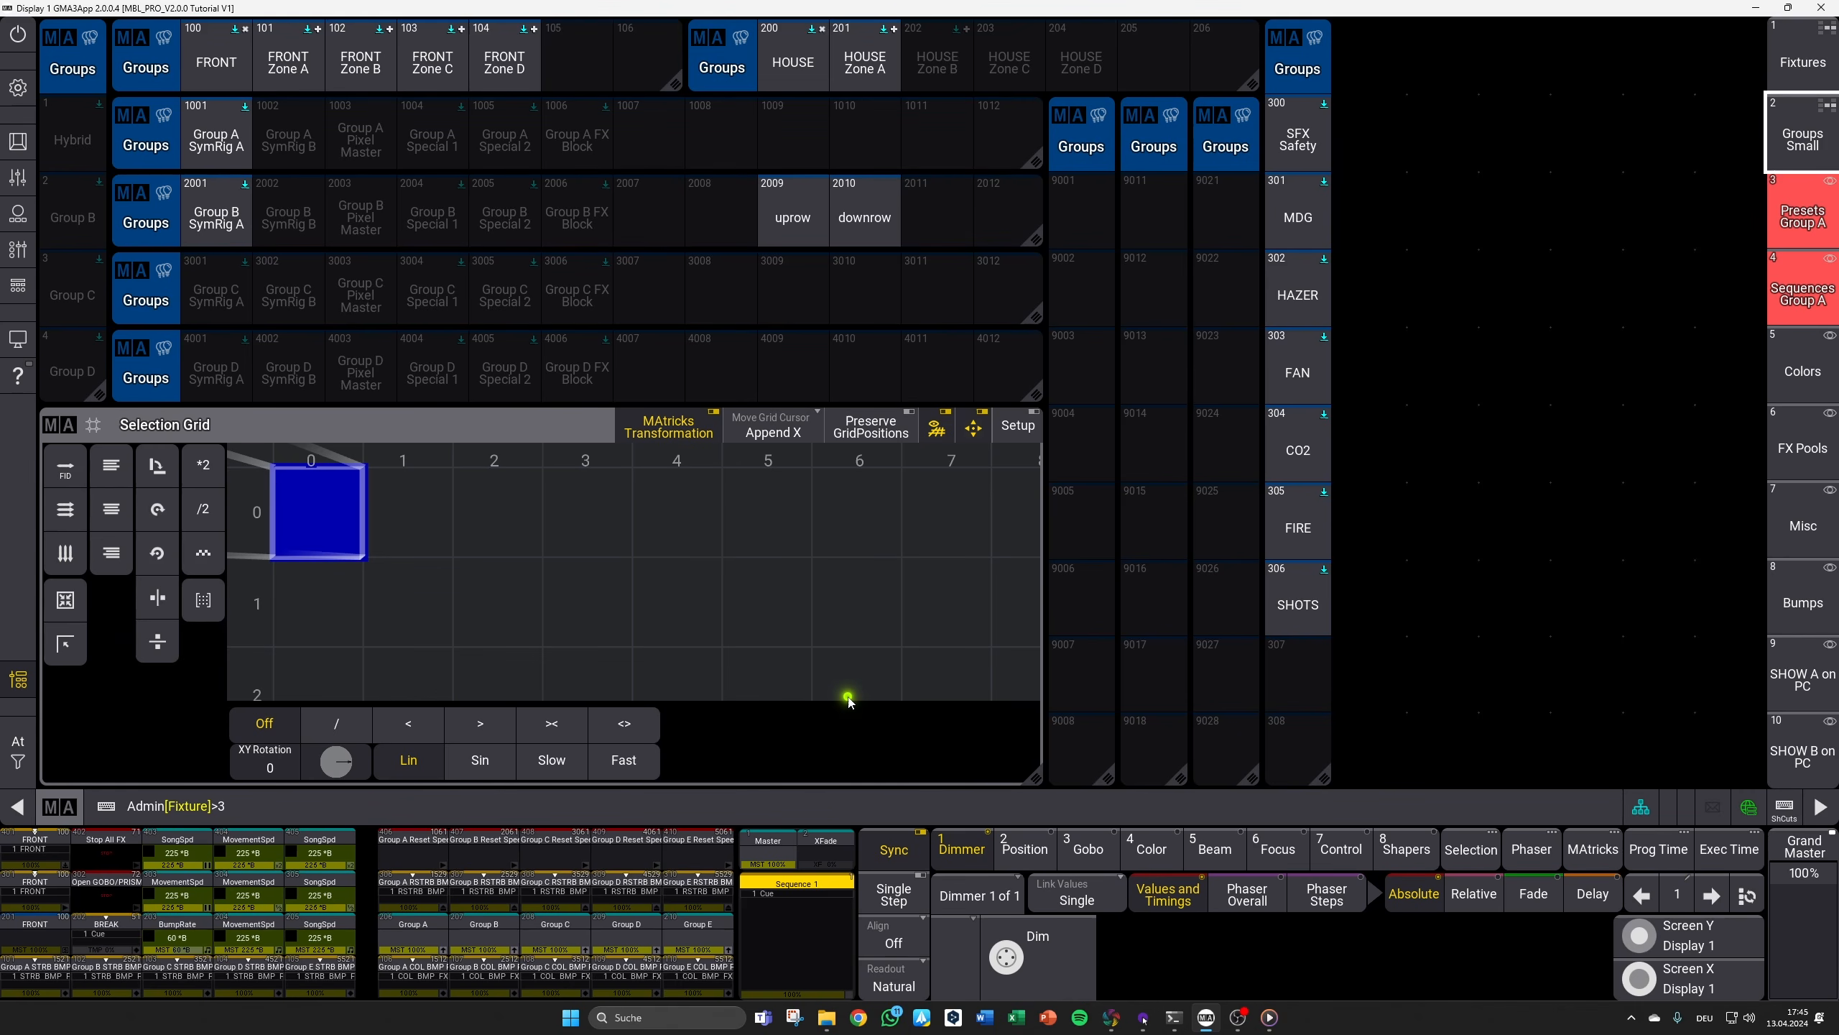
type("1 Thru 3108. Thru")
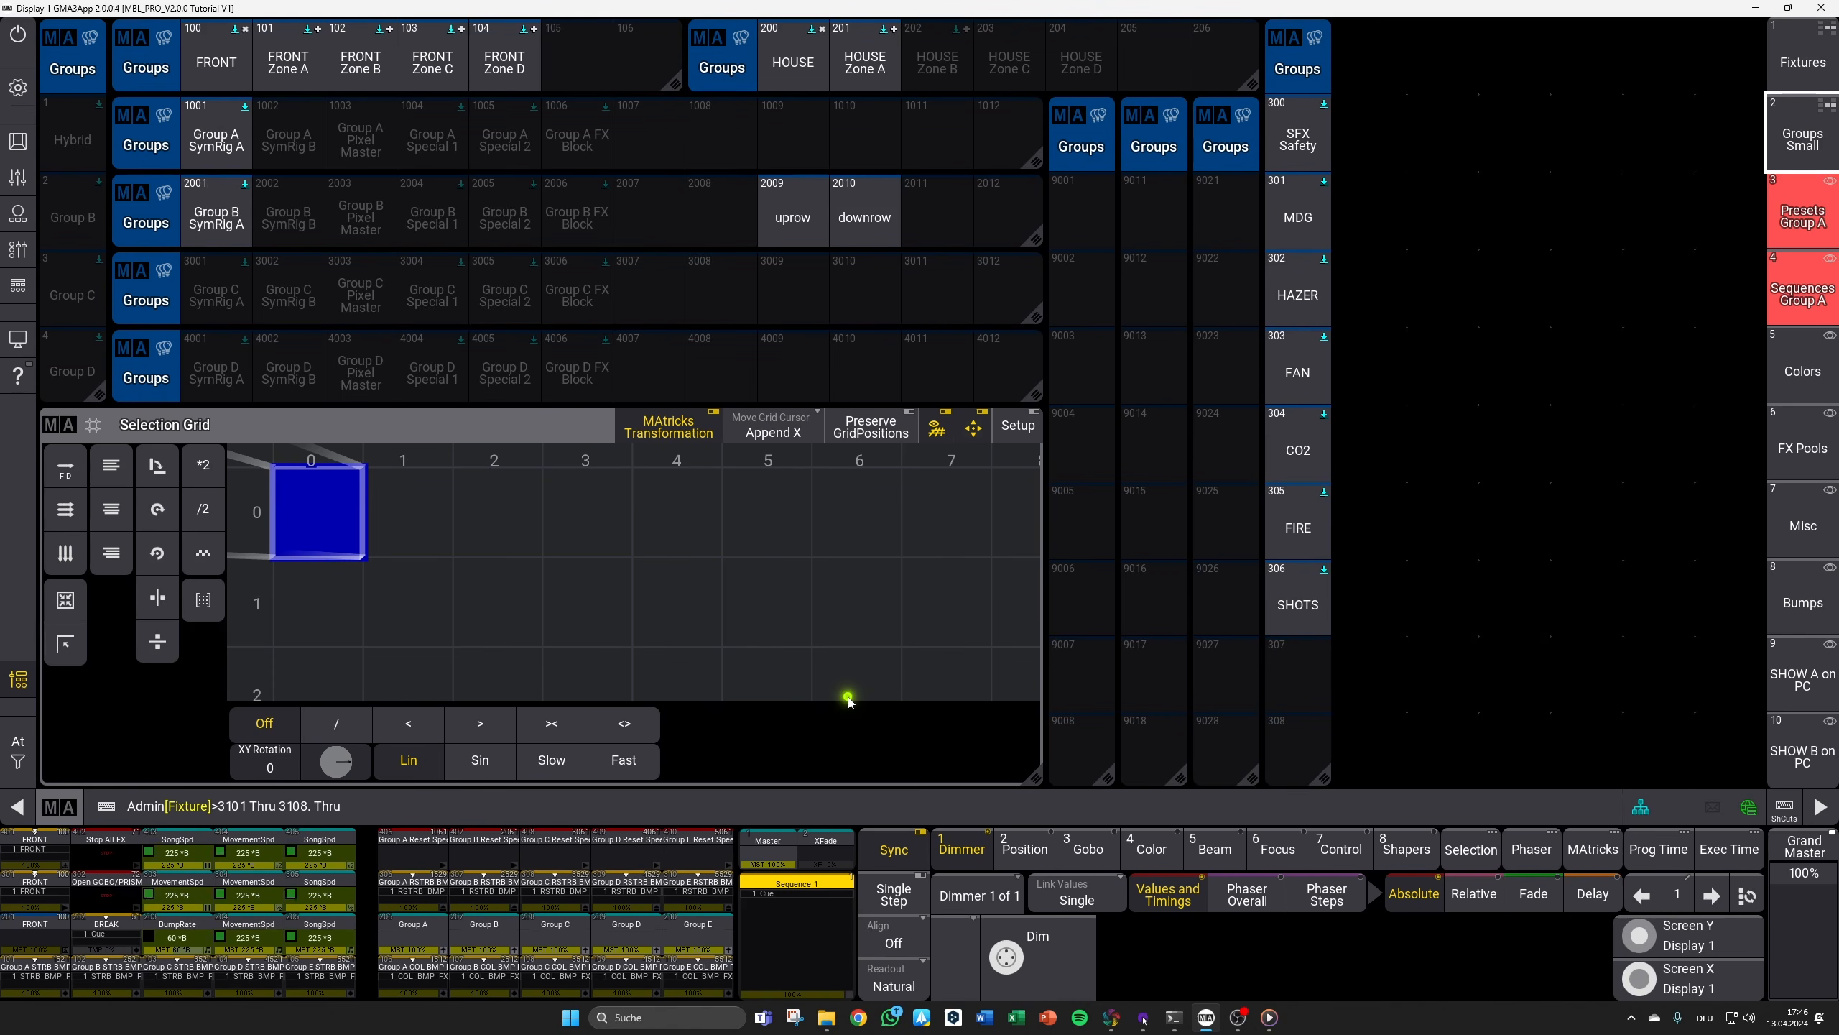
key("Return")
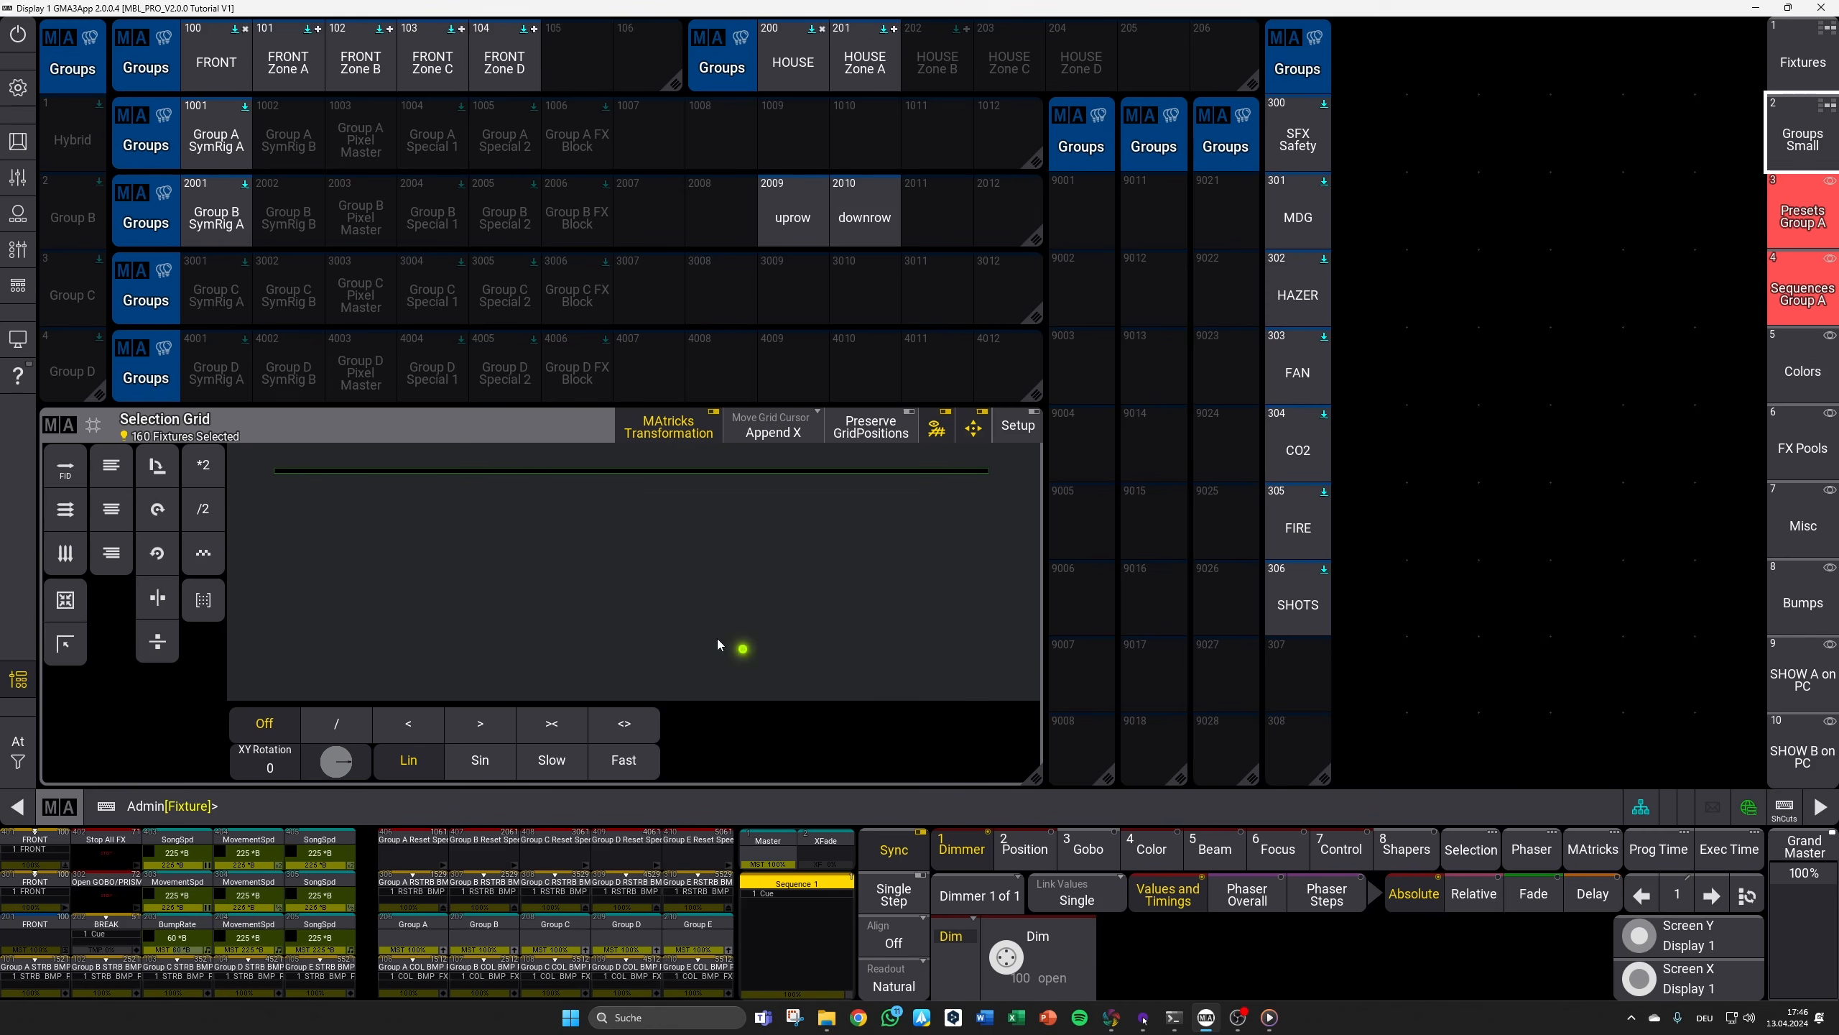
left_click_drag(355, 515, 715, 628)
scroll(463, 557, "up", 3)
left_click_drag(447, 552, 699, 586)
scroll(432, 523, "up", 3)
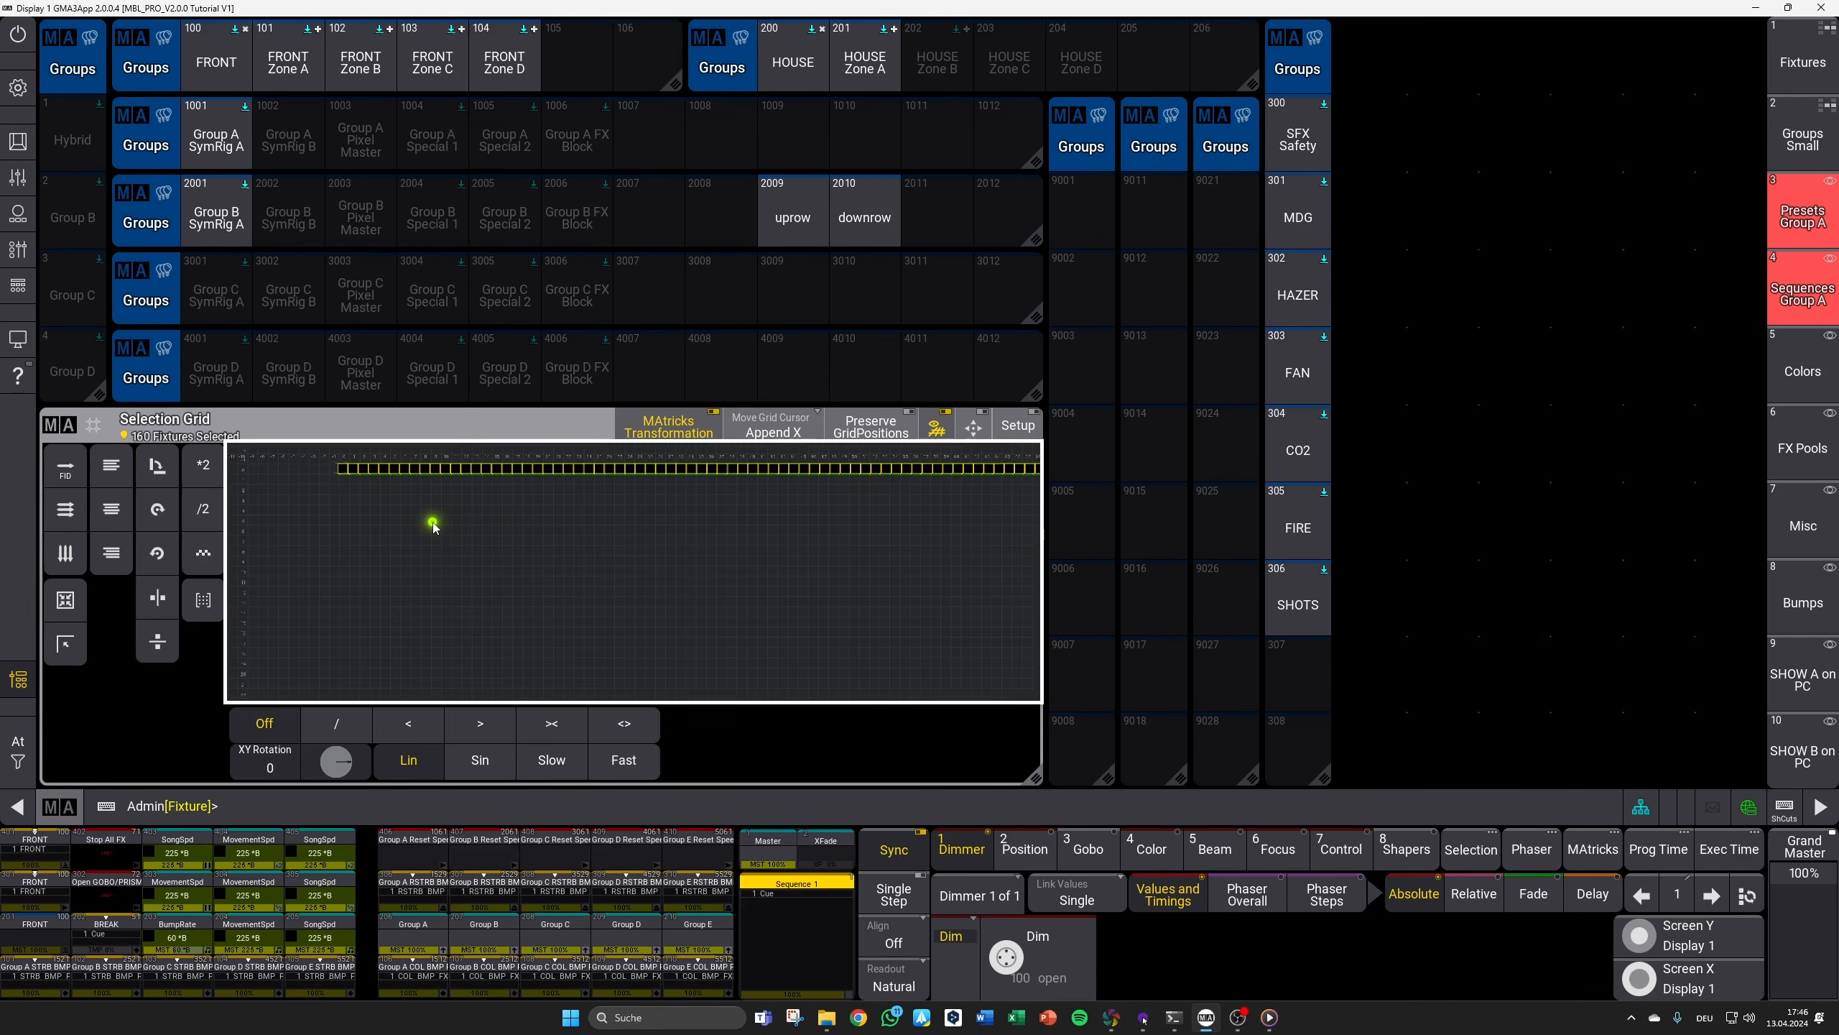
Step: Add all subfixtures of X4 Bars 3201 Thru 3208 to the selection as a second grid row starting at column 0, row 1
left_click_drag(432, 523, 715, 664)
scroll(442, 525, "up", 5)
left_click_drag(464, 580, 639, 605)
left_click(547, 554)
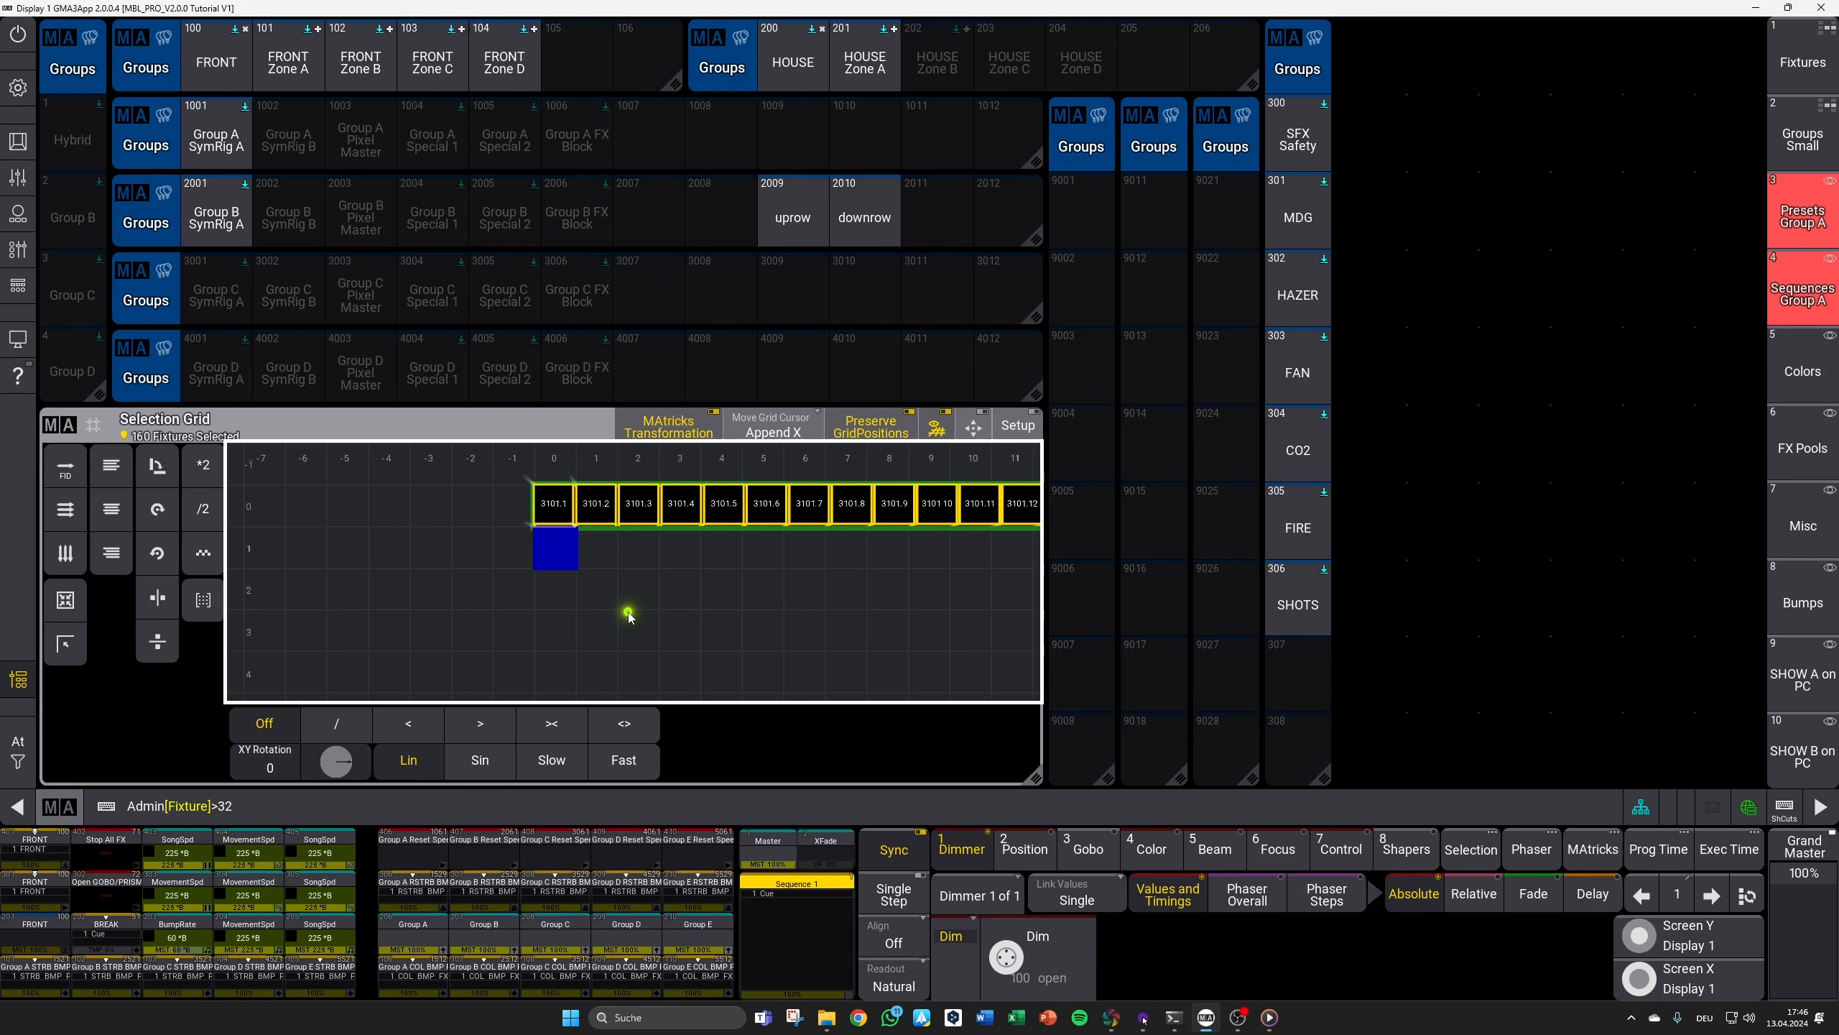
type("3201 Thru 3208. Thru")
key("Return")
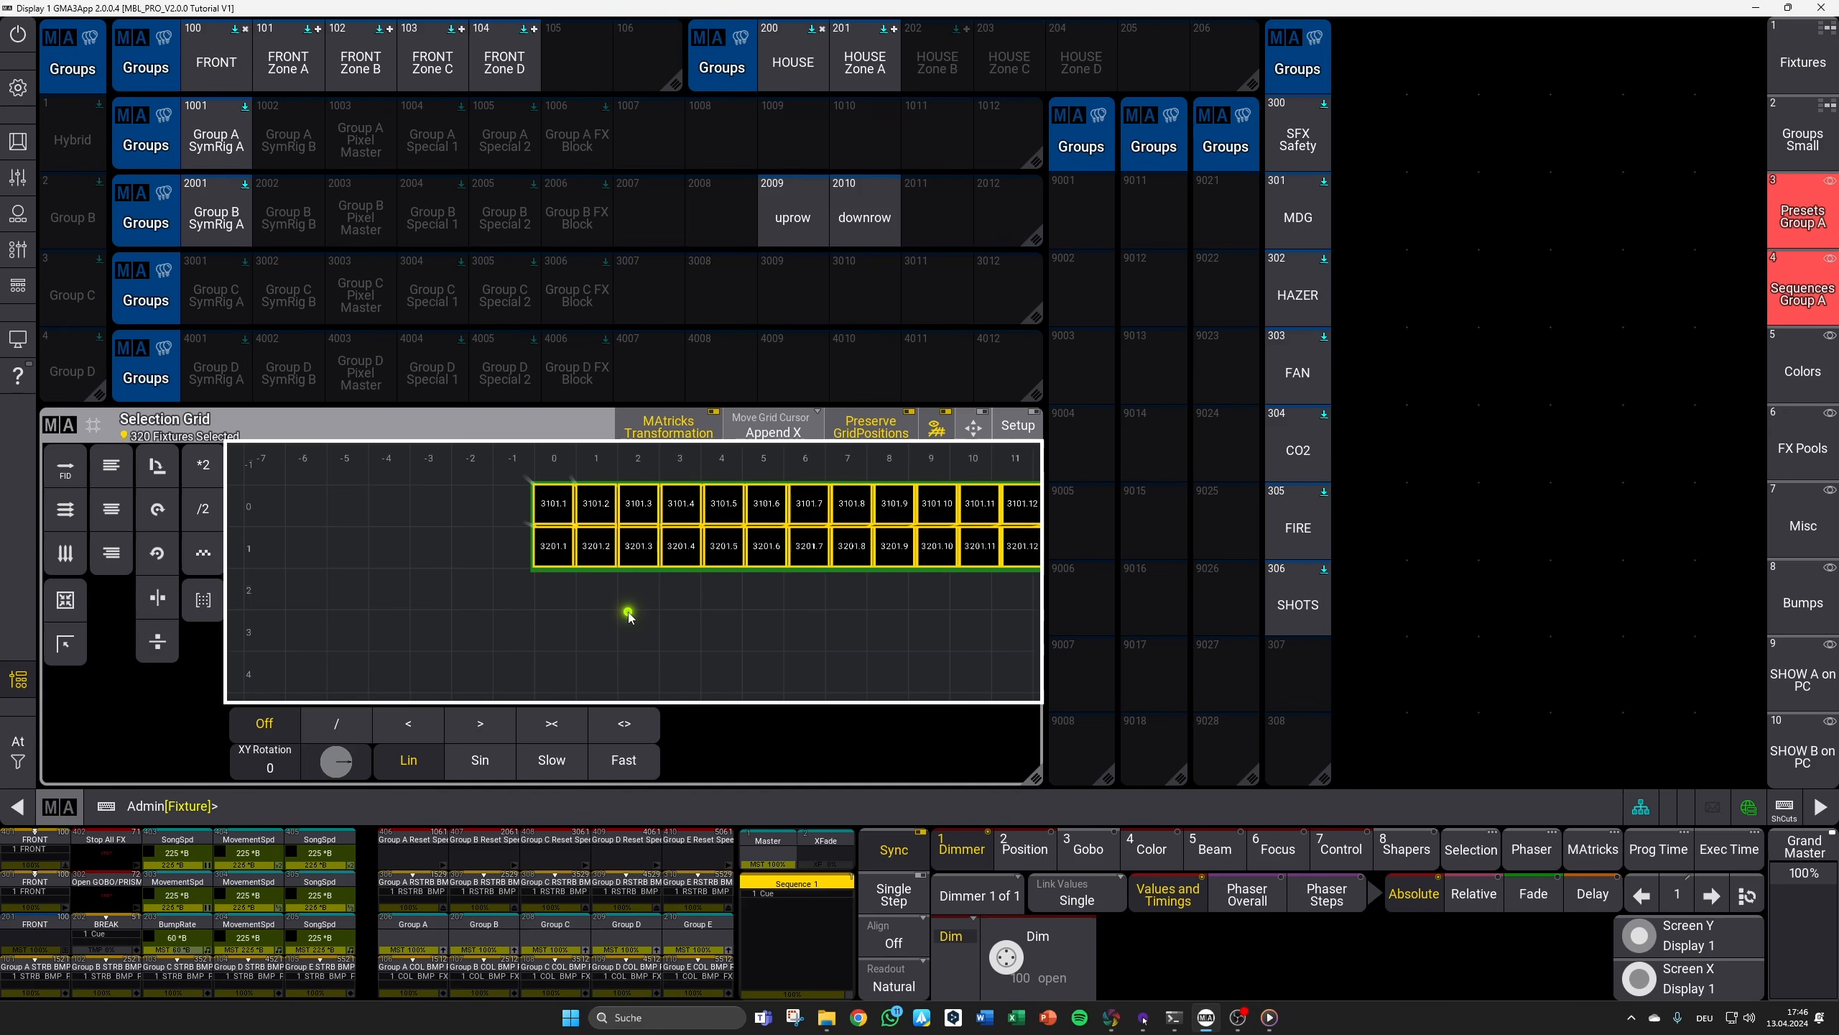
Step: Store the two-row subfixture selection into group 3001 Group C SymRig A using Overwrite, and recall that group
key("s")
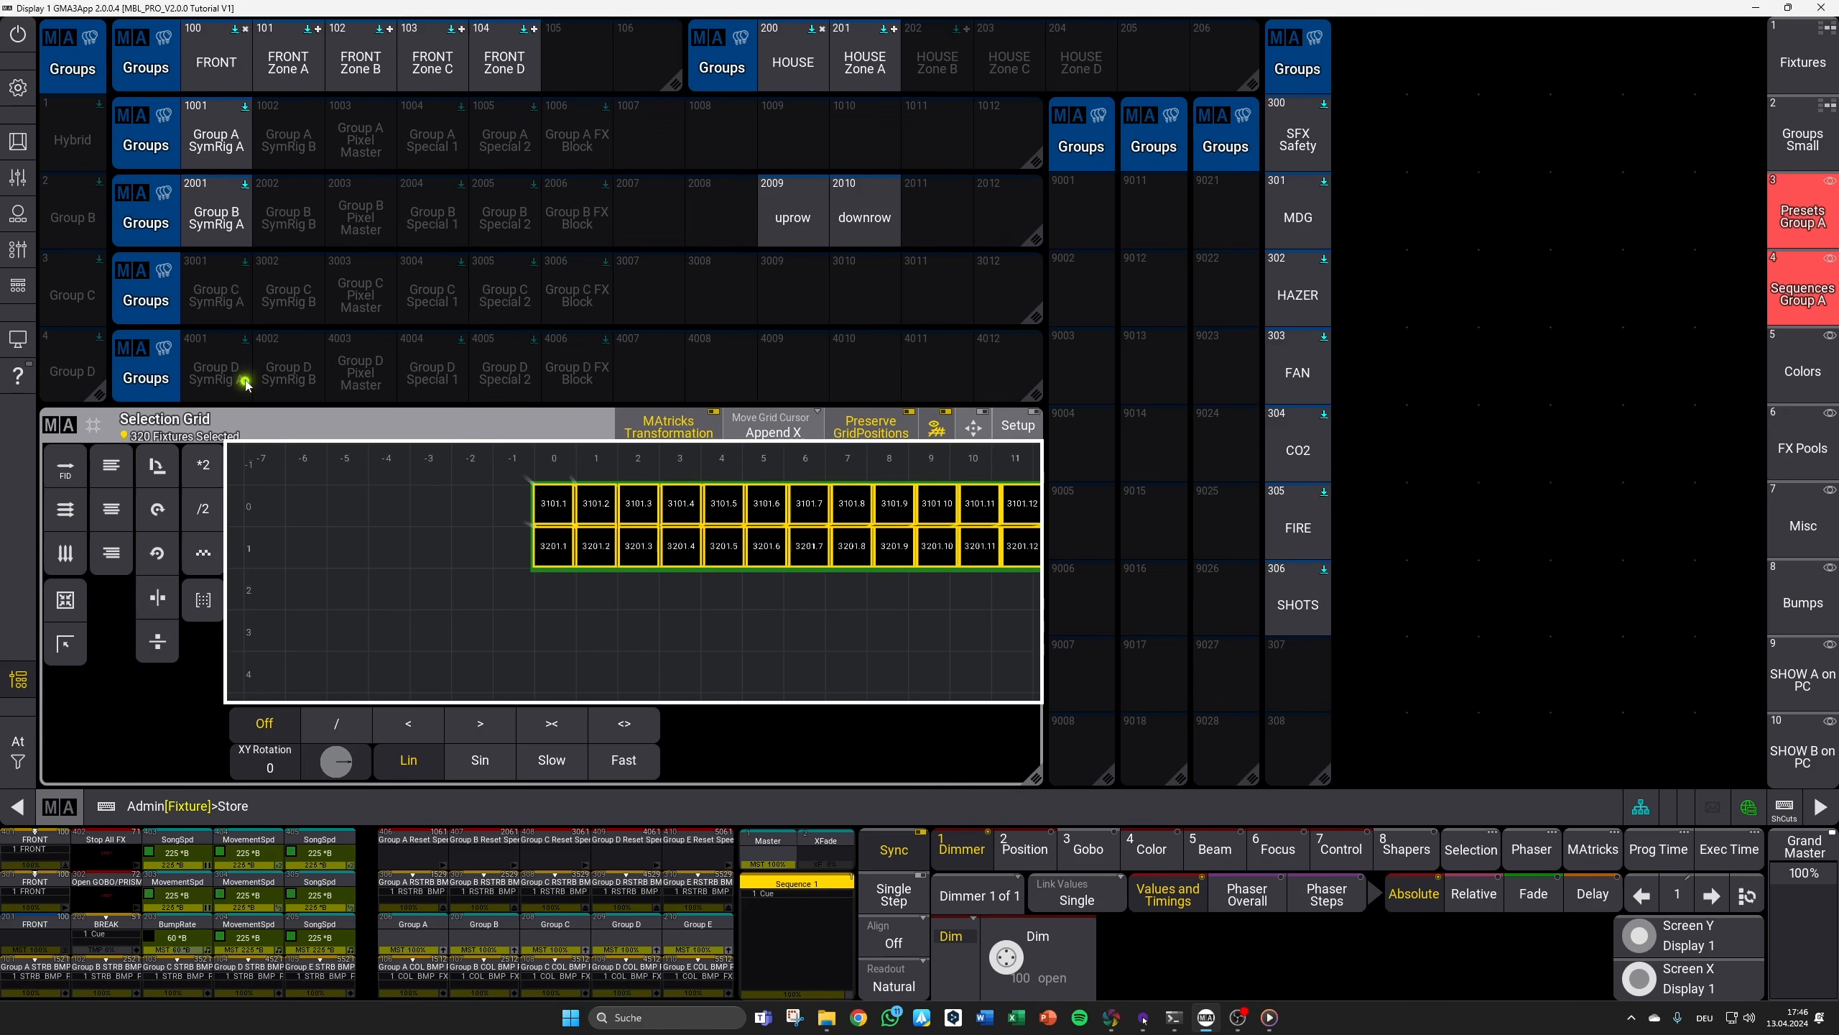
left_click(227, 303)
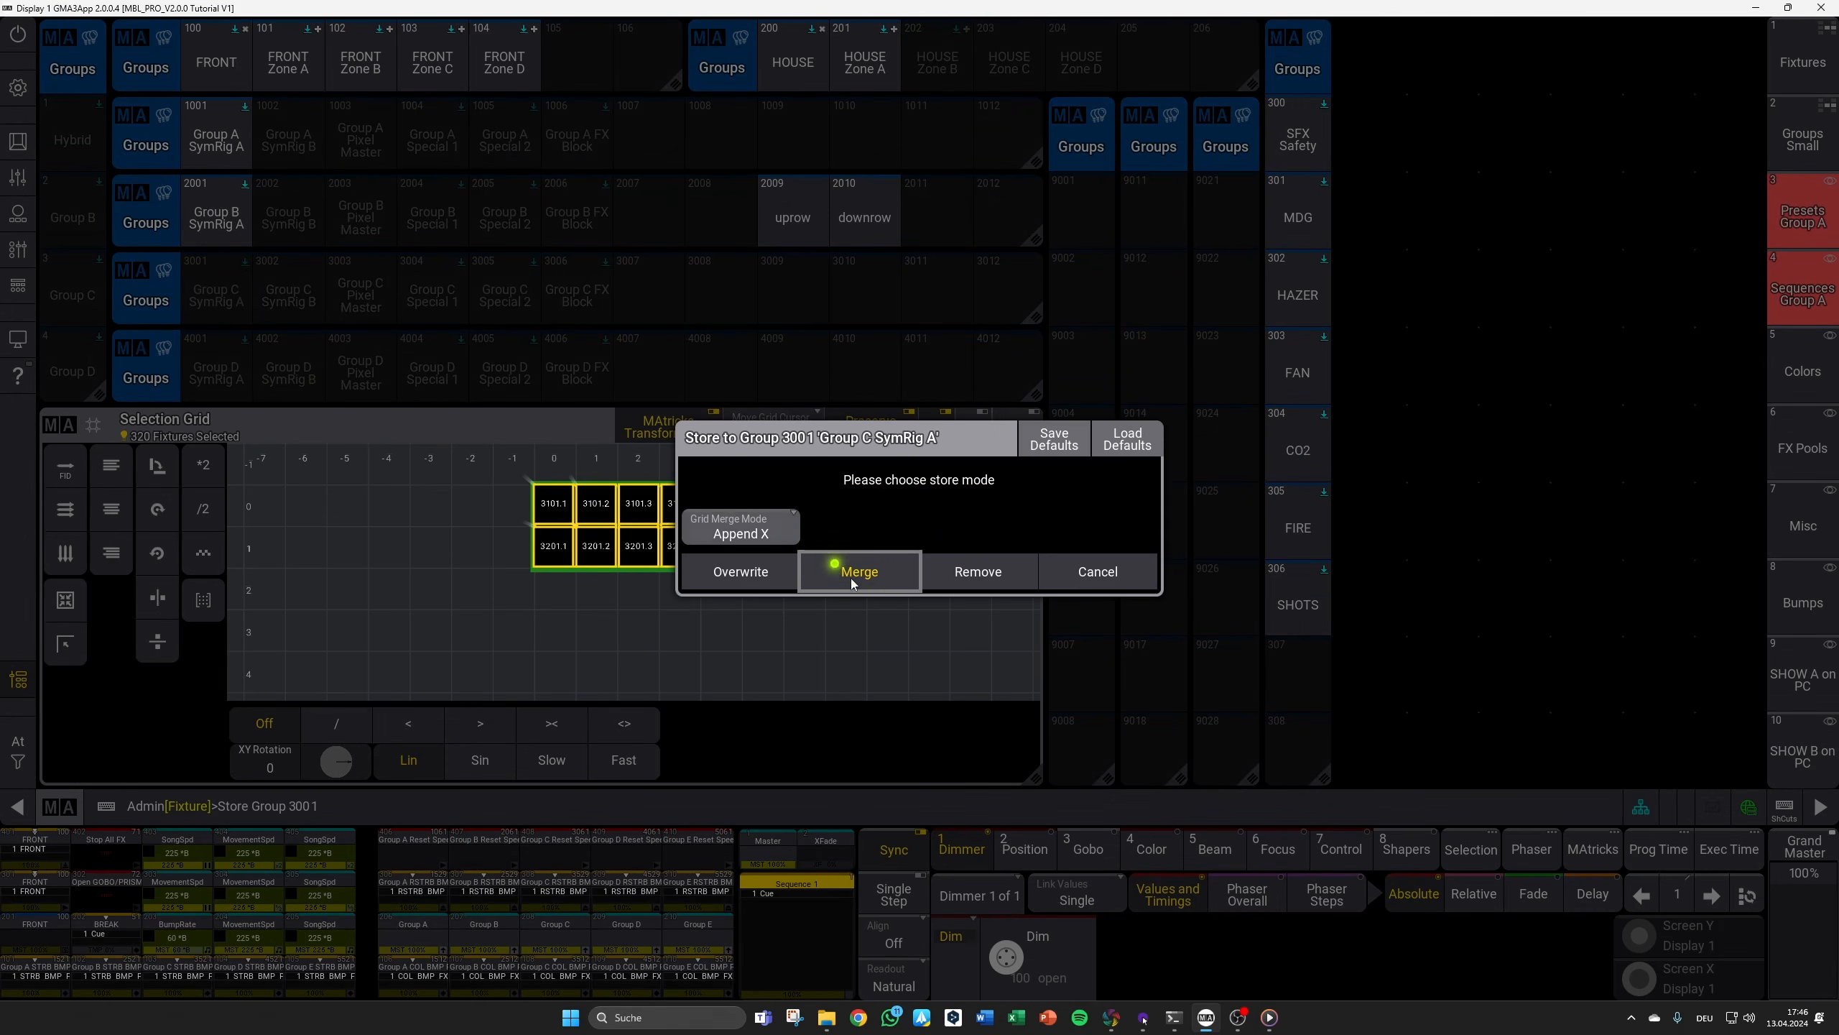
left_click(763, 580)
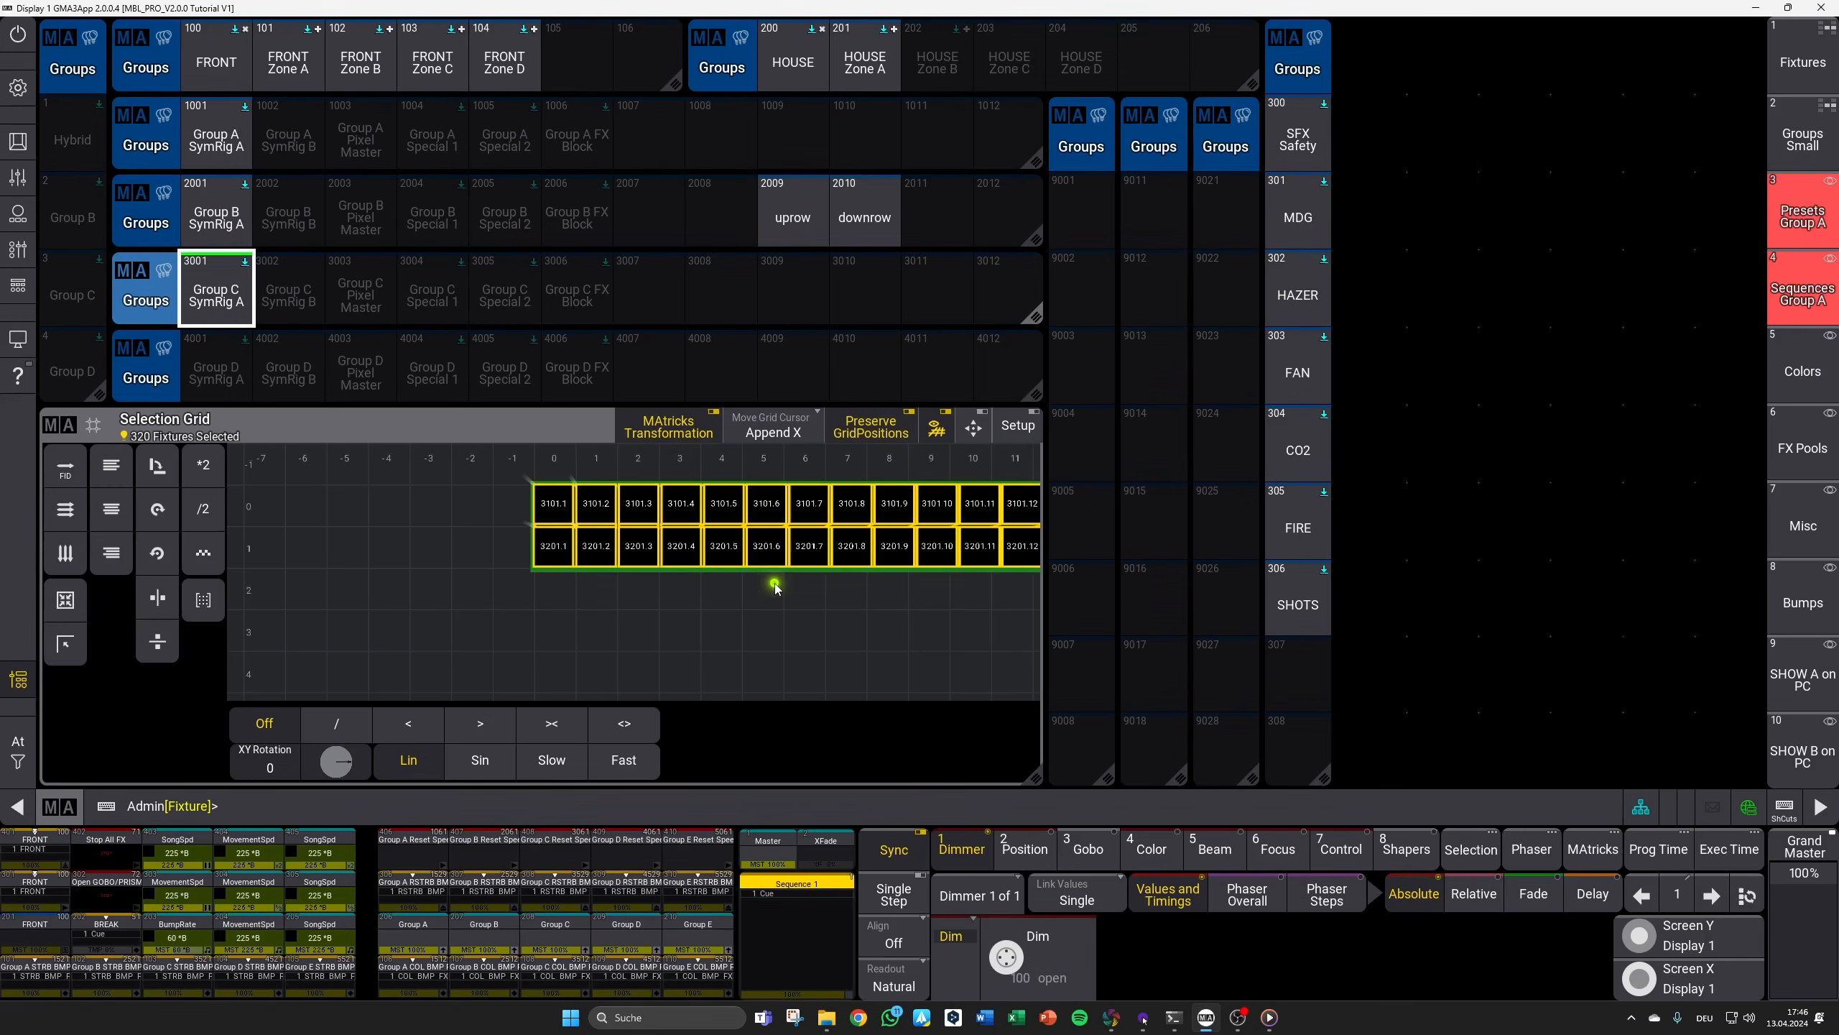
left_click(242, 308)
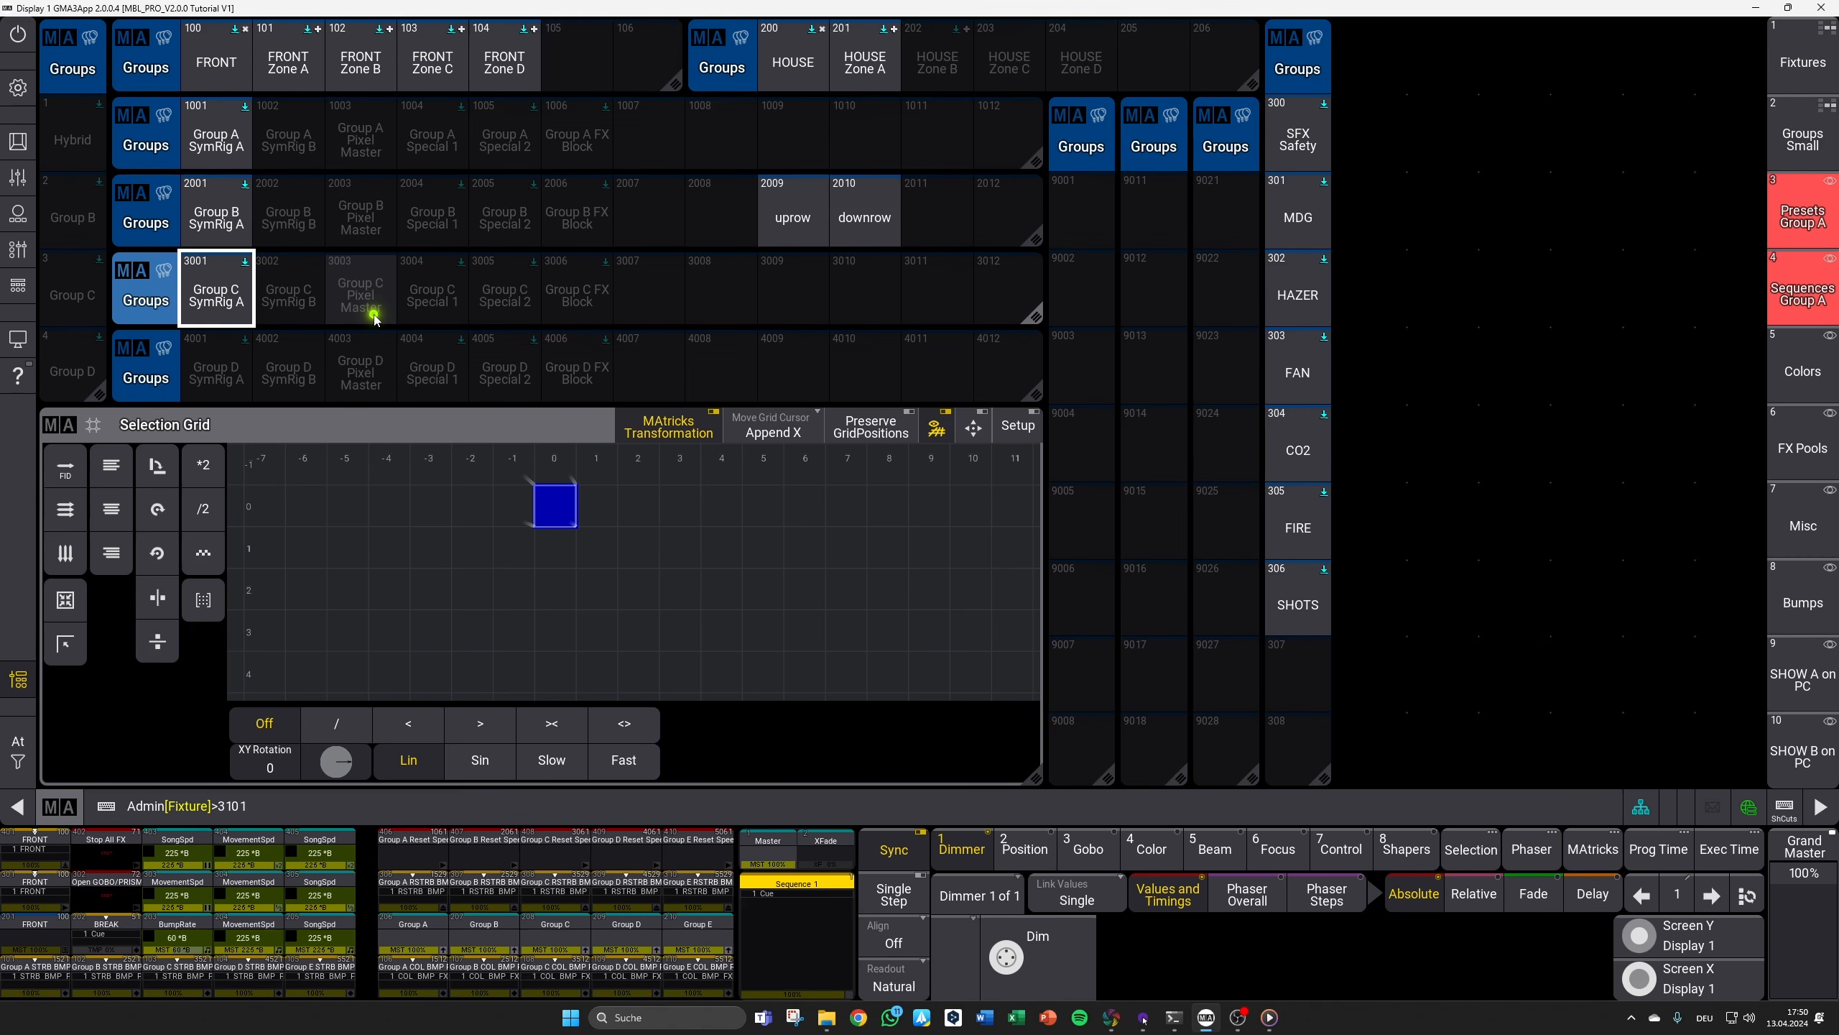
Step: Select main fixtures 3101 Thru 3108, expand 3101 in the fixture sheet to examine its subfixtures, and return to the Groups Small view
type("3108")
key("Return")
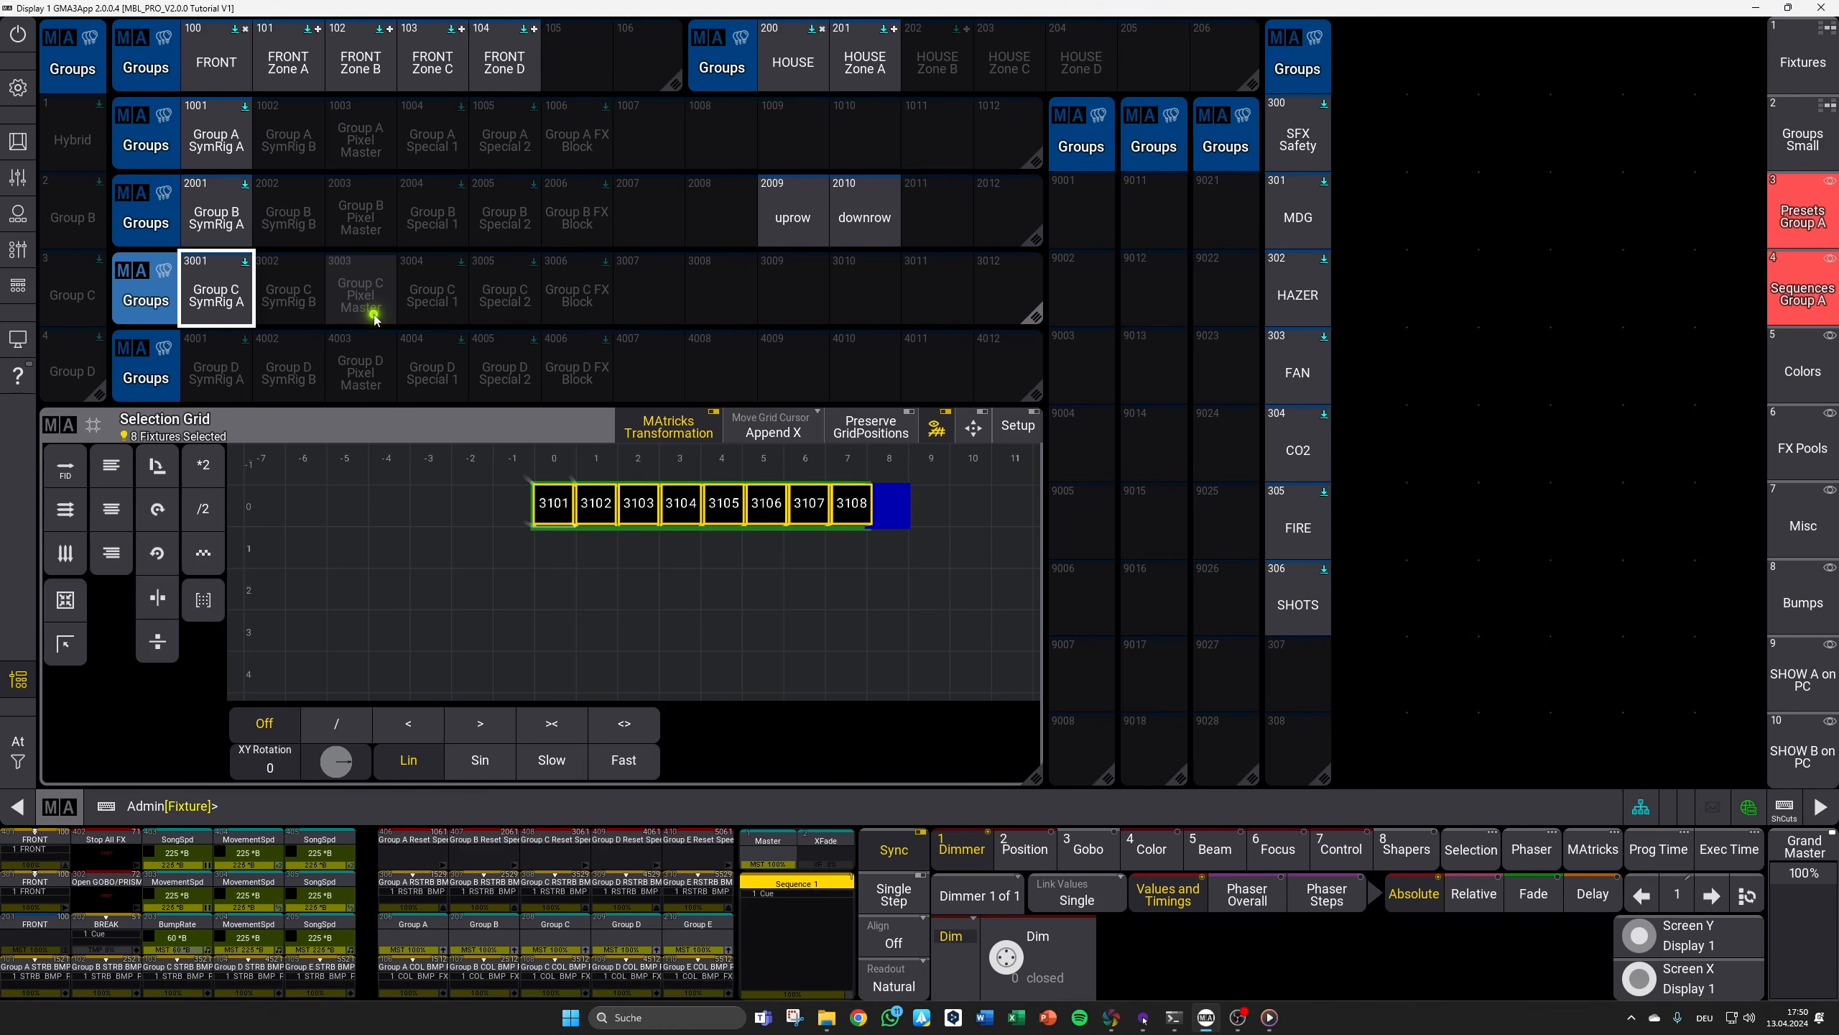
left_click(1801, 65)
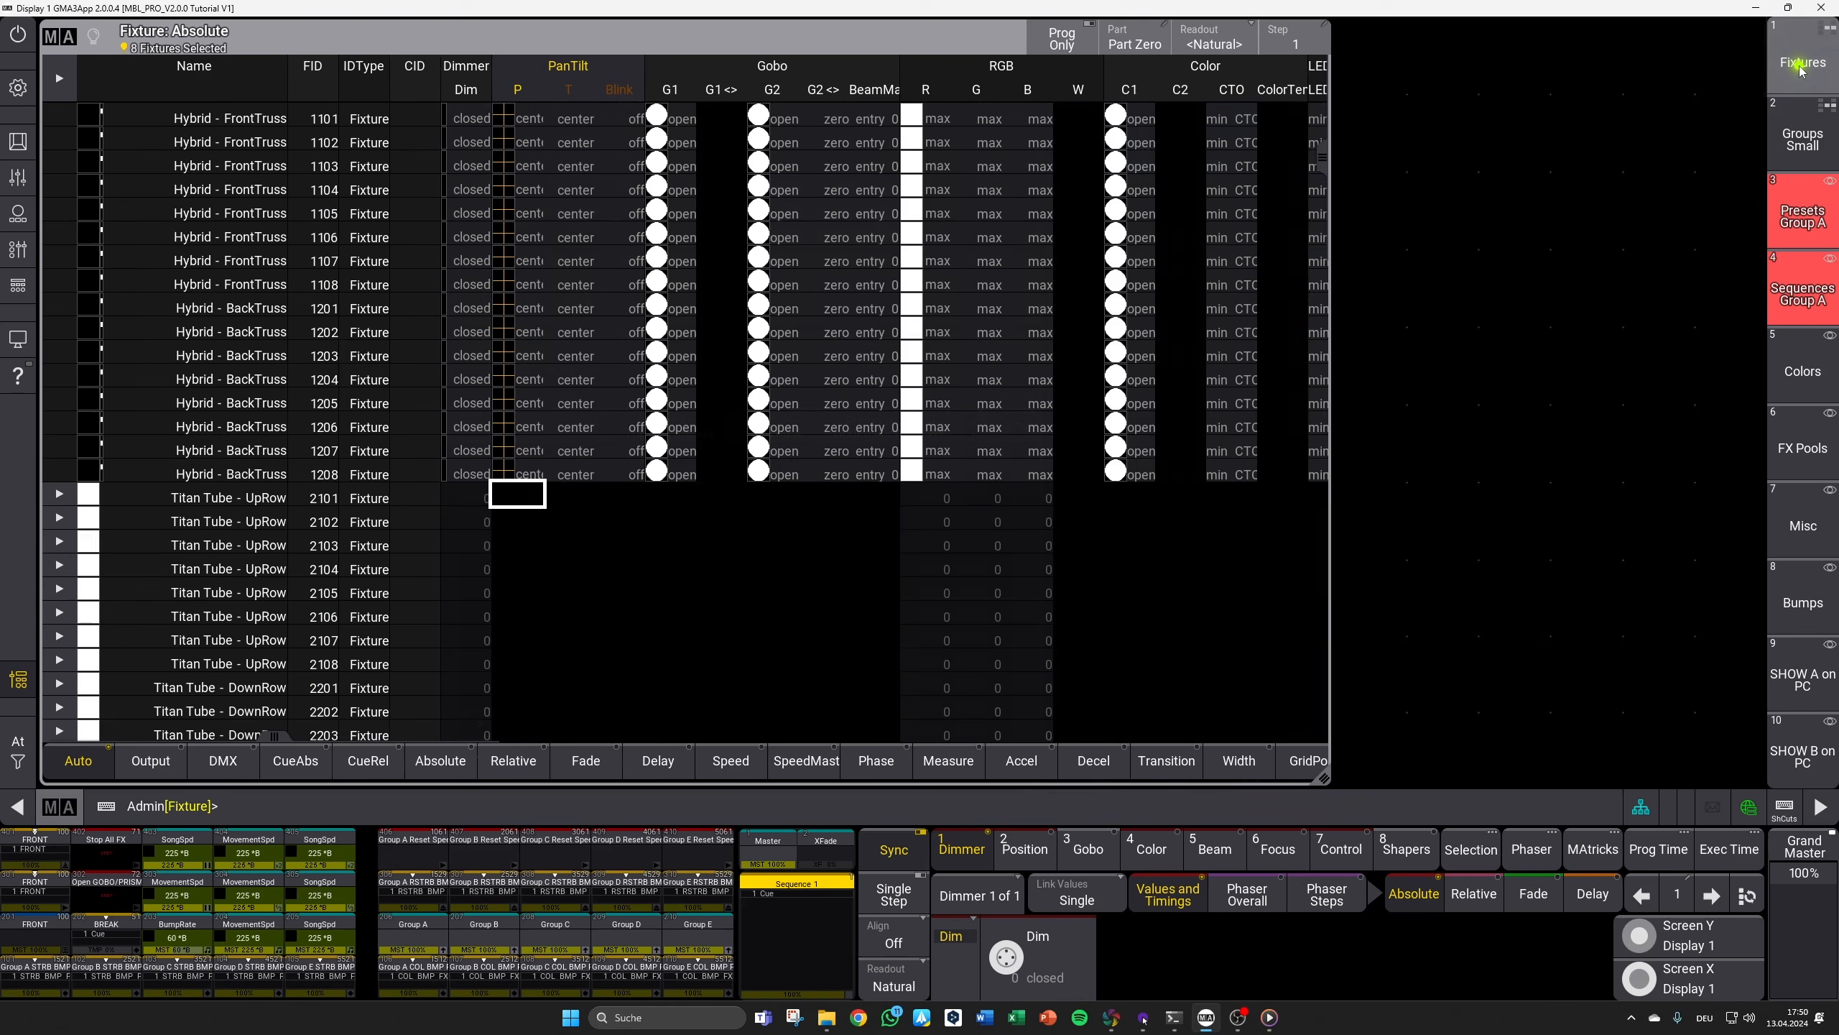
left_click_drag(1322, 149, 1323, 362)
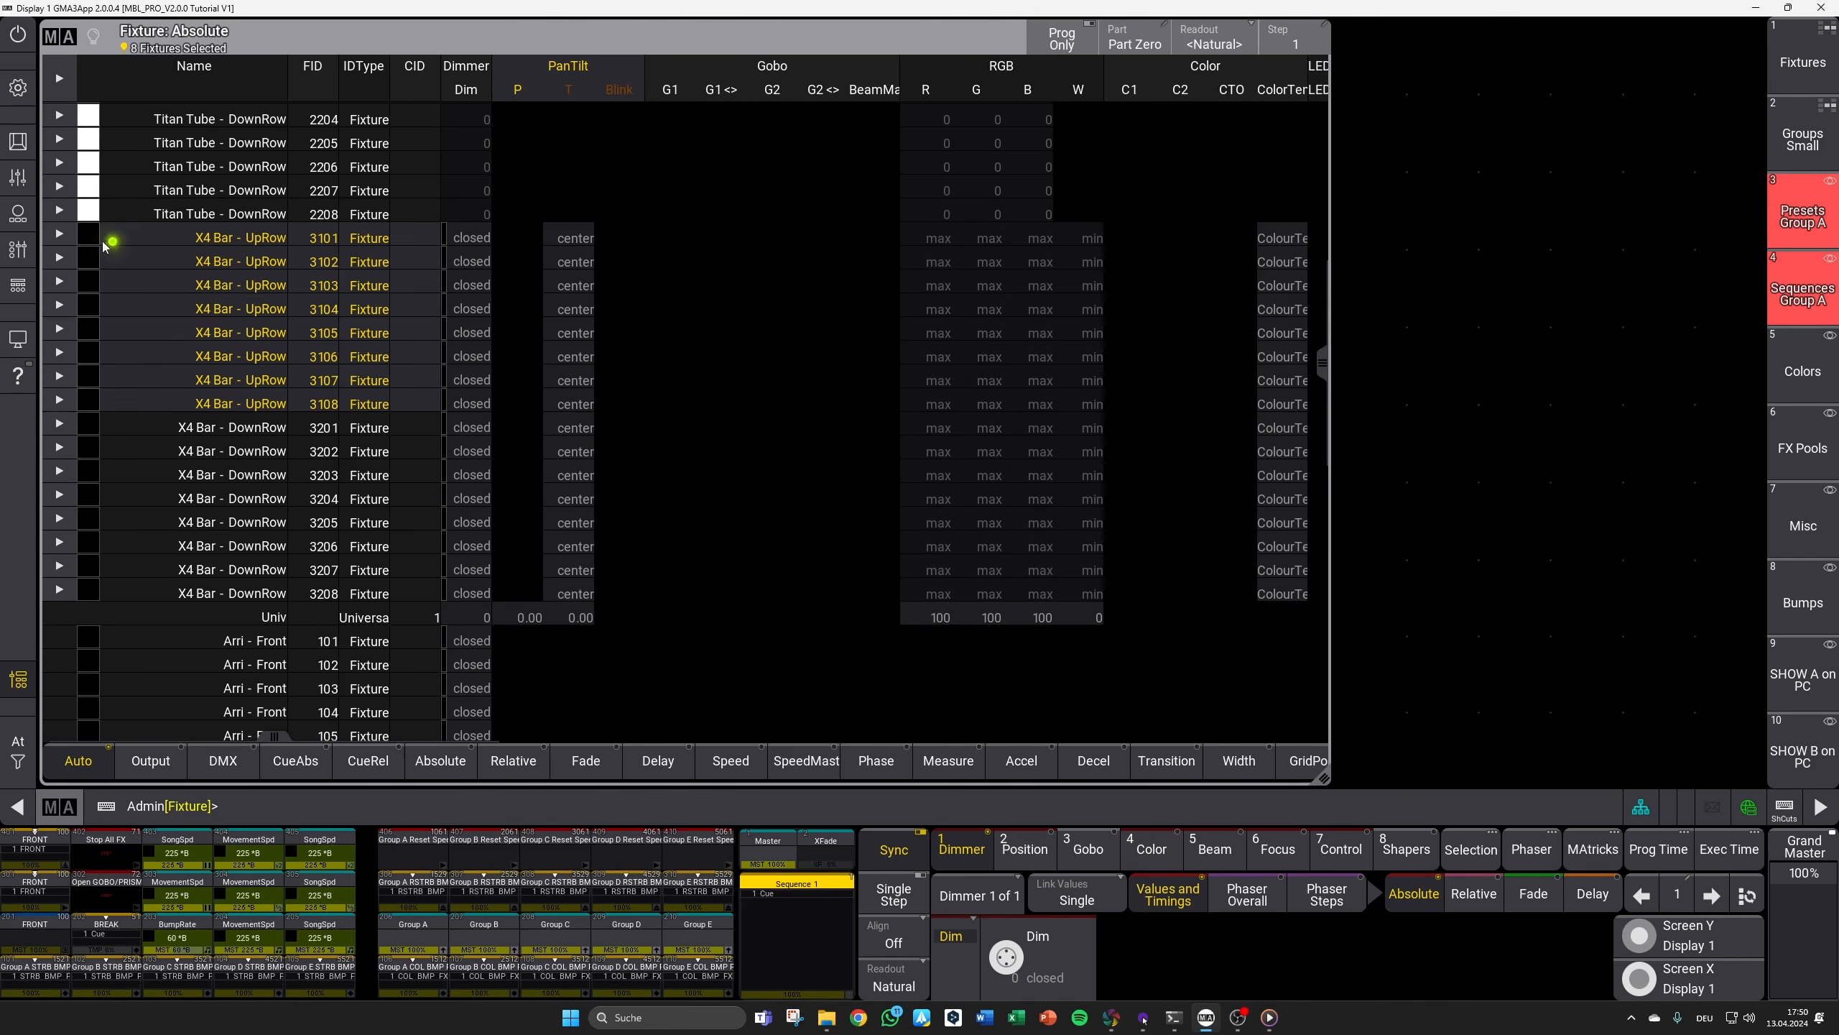
left_click(59, 235)
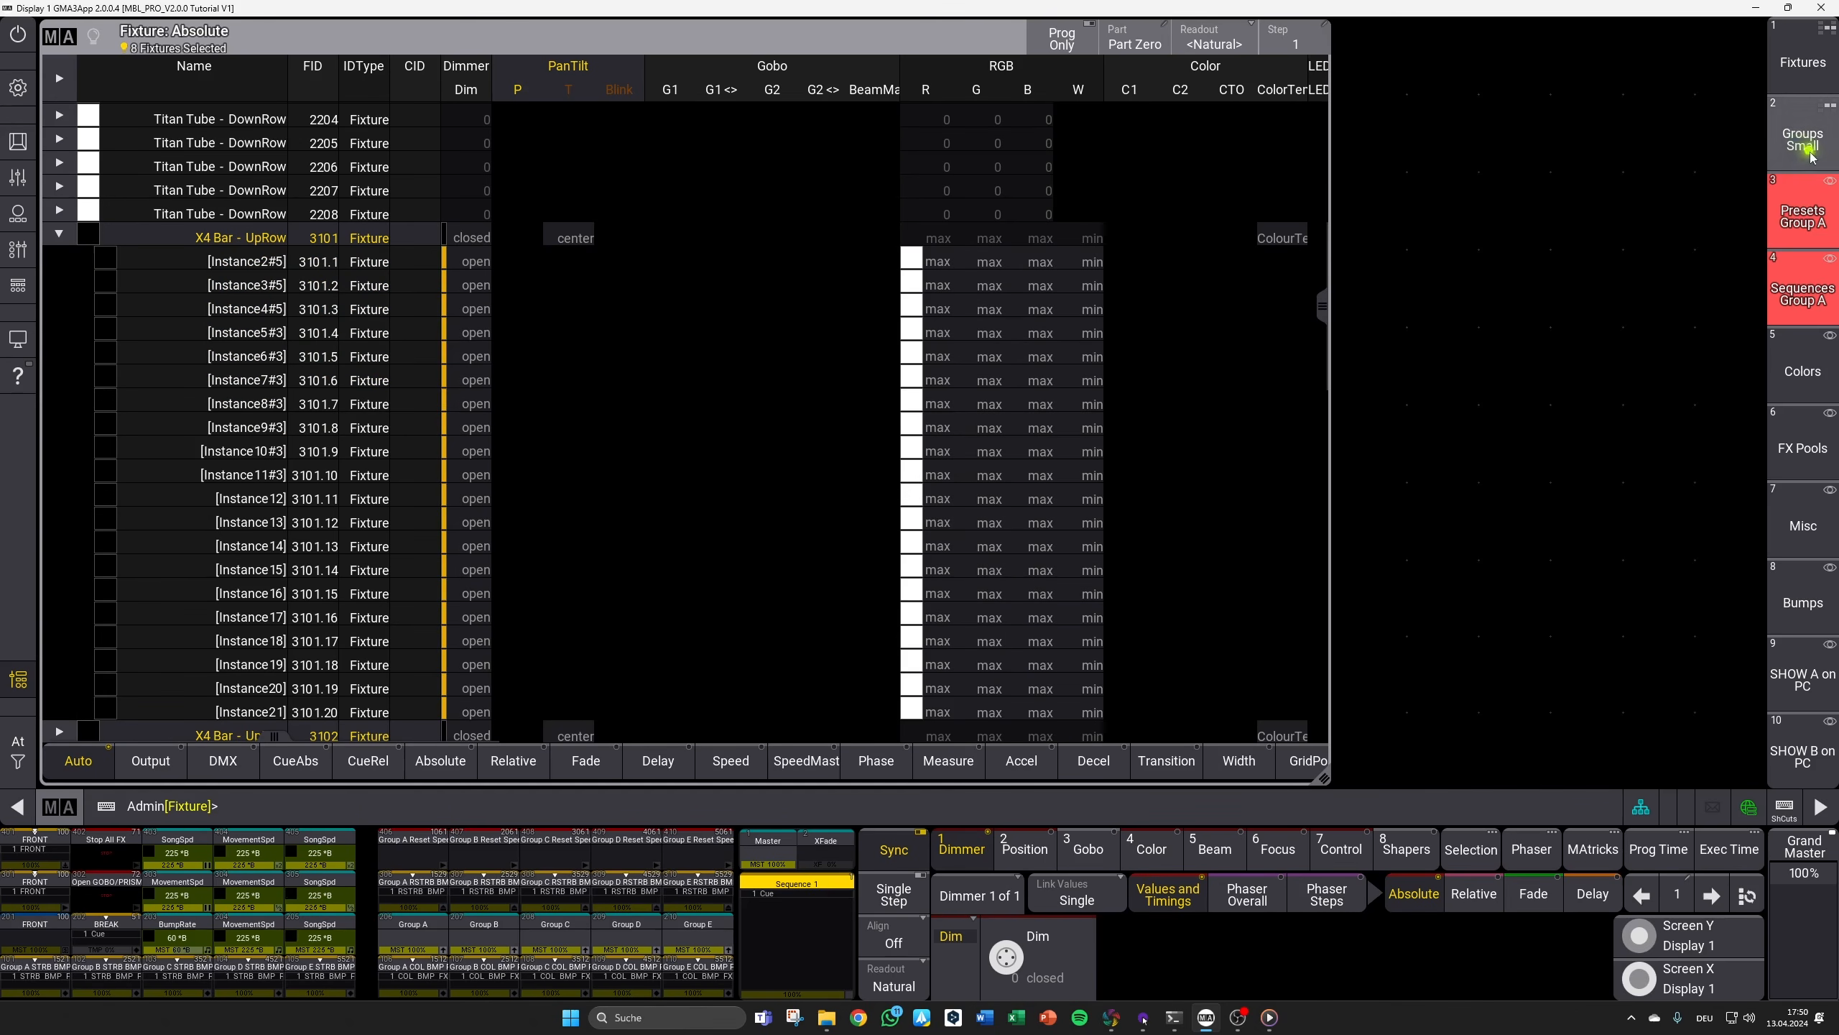
left_click(1798, 55)
left_click(1807, 148)
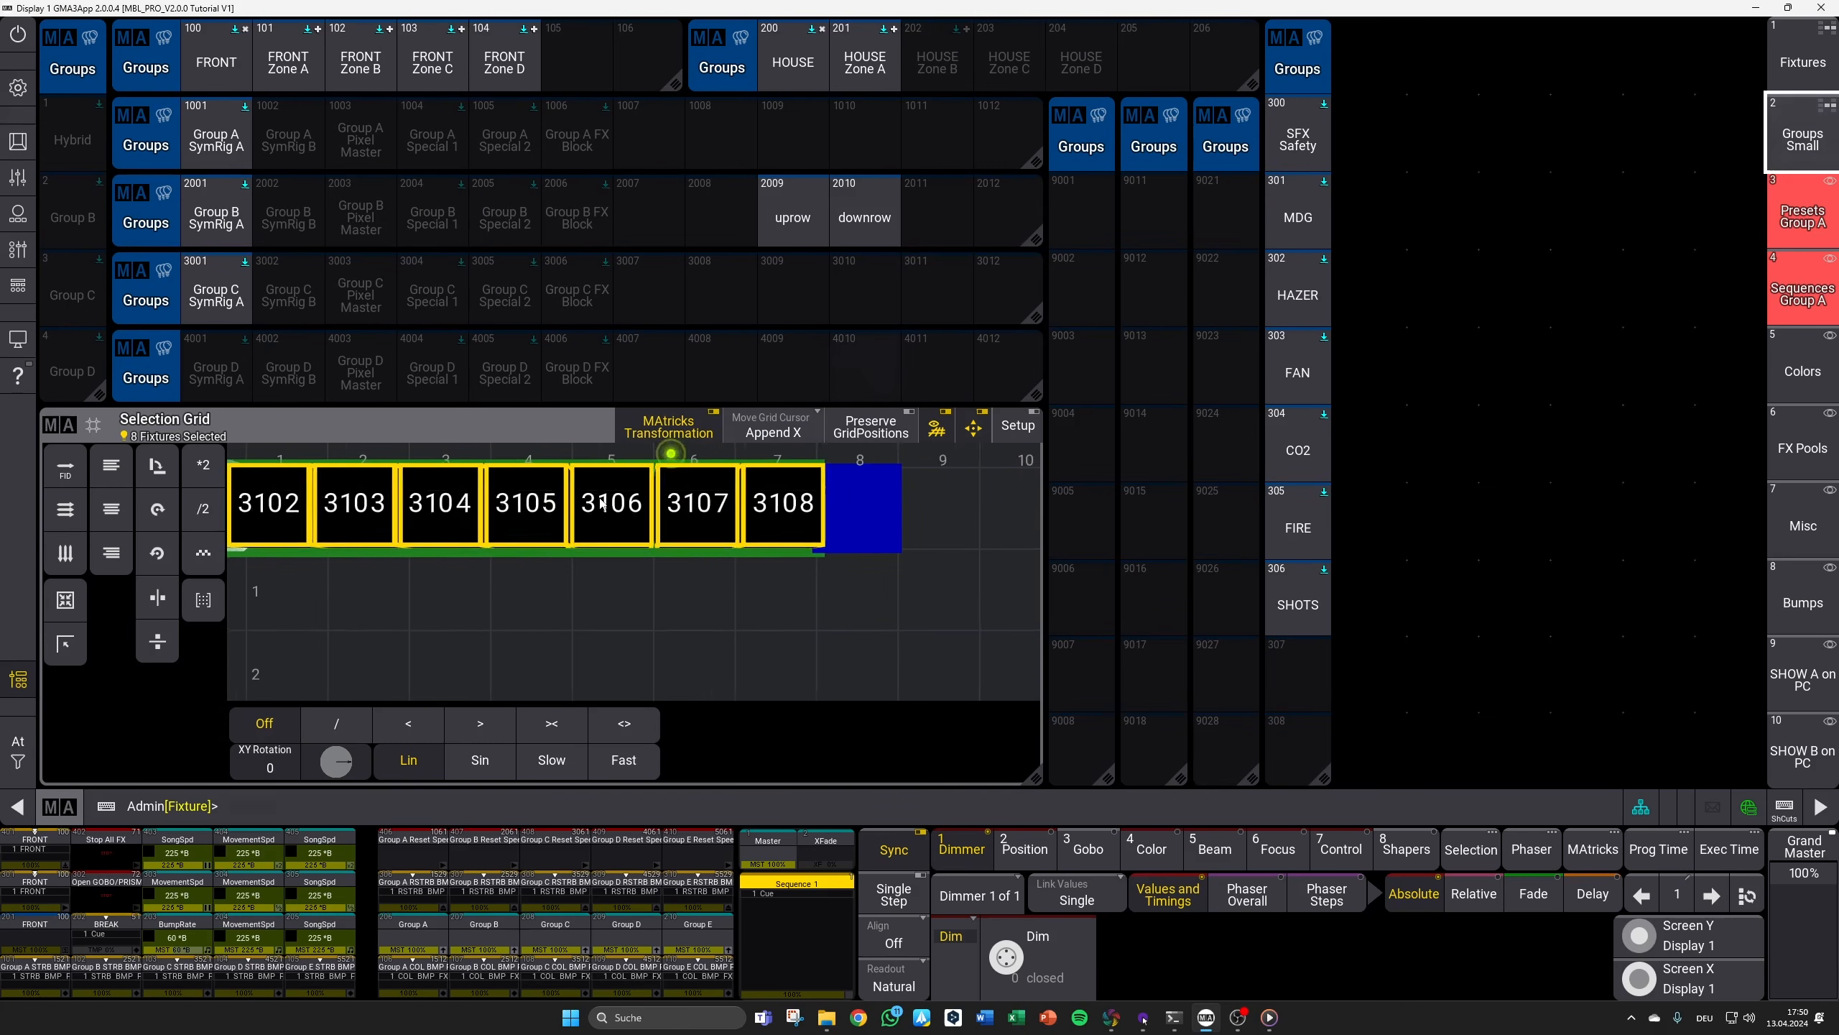
Step: Add main fixtures 3201 Thru 3208 to the selection in the second grid row, directly beneath 3101 to 3108
left_click(322, 601)
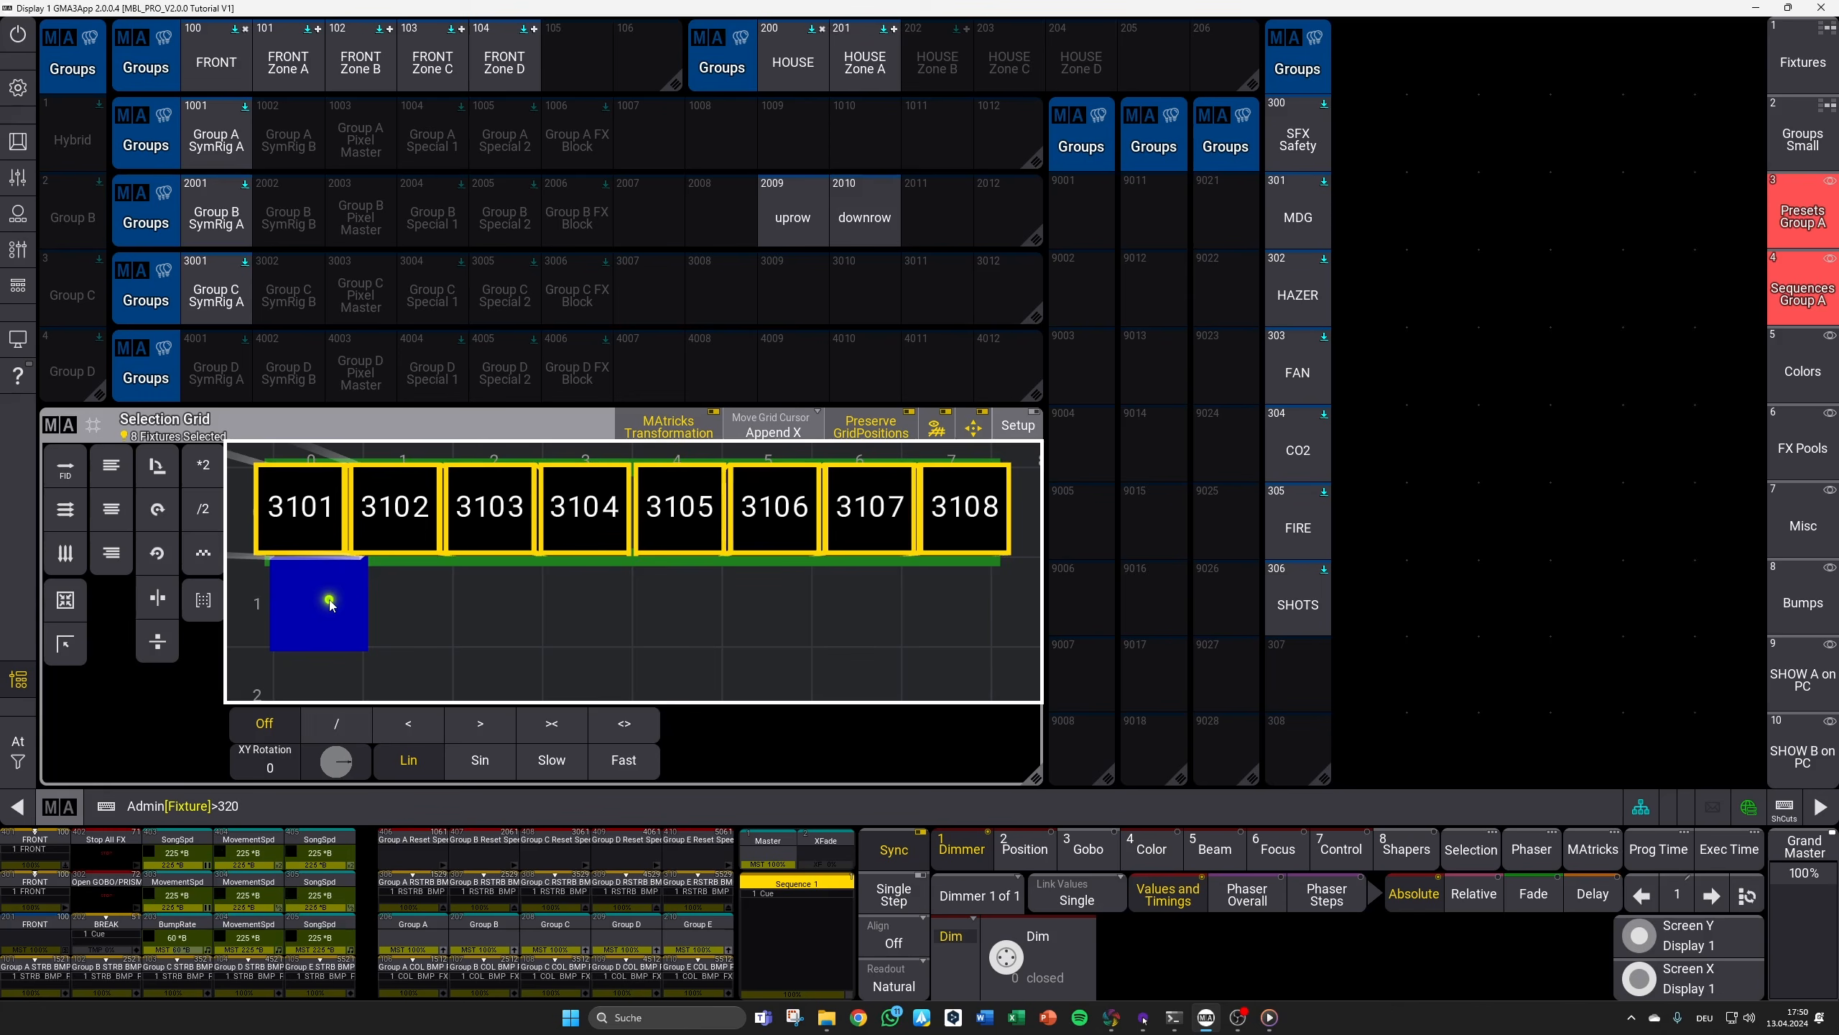
key("t")
key("Return")
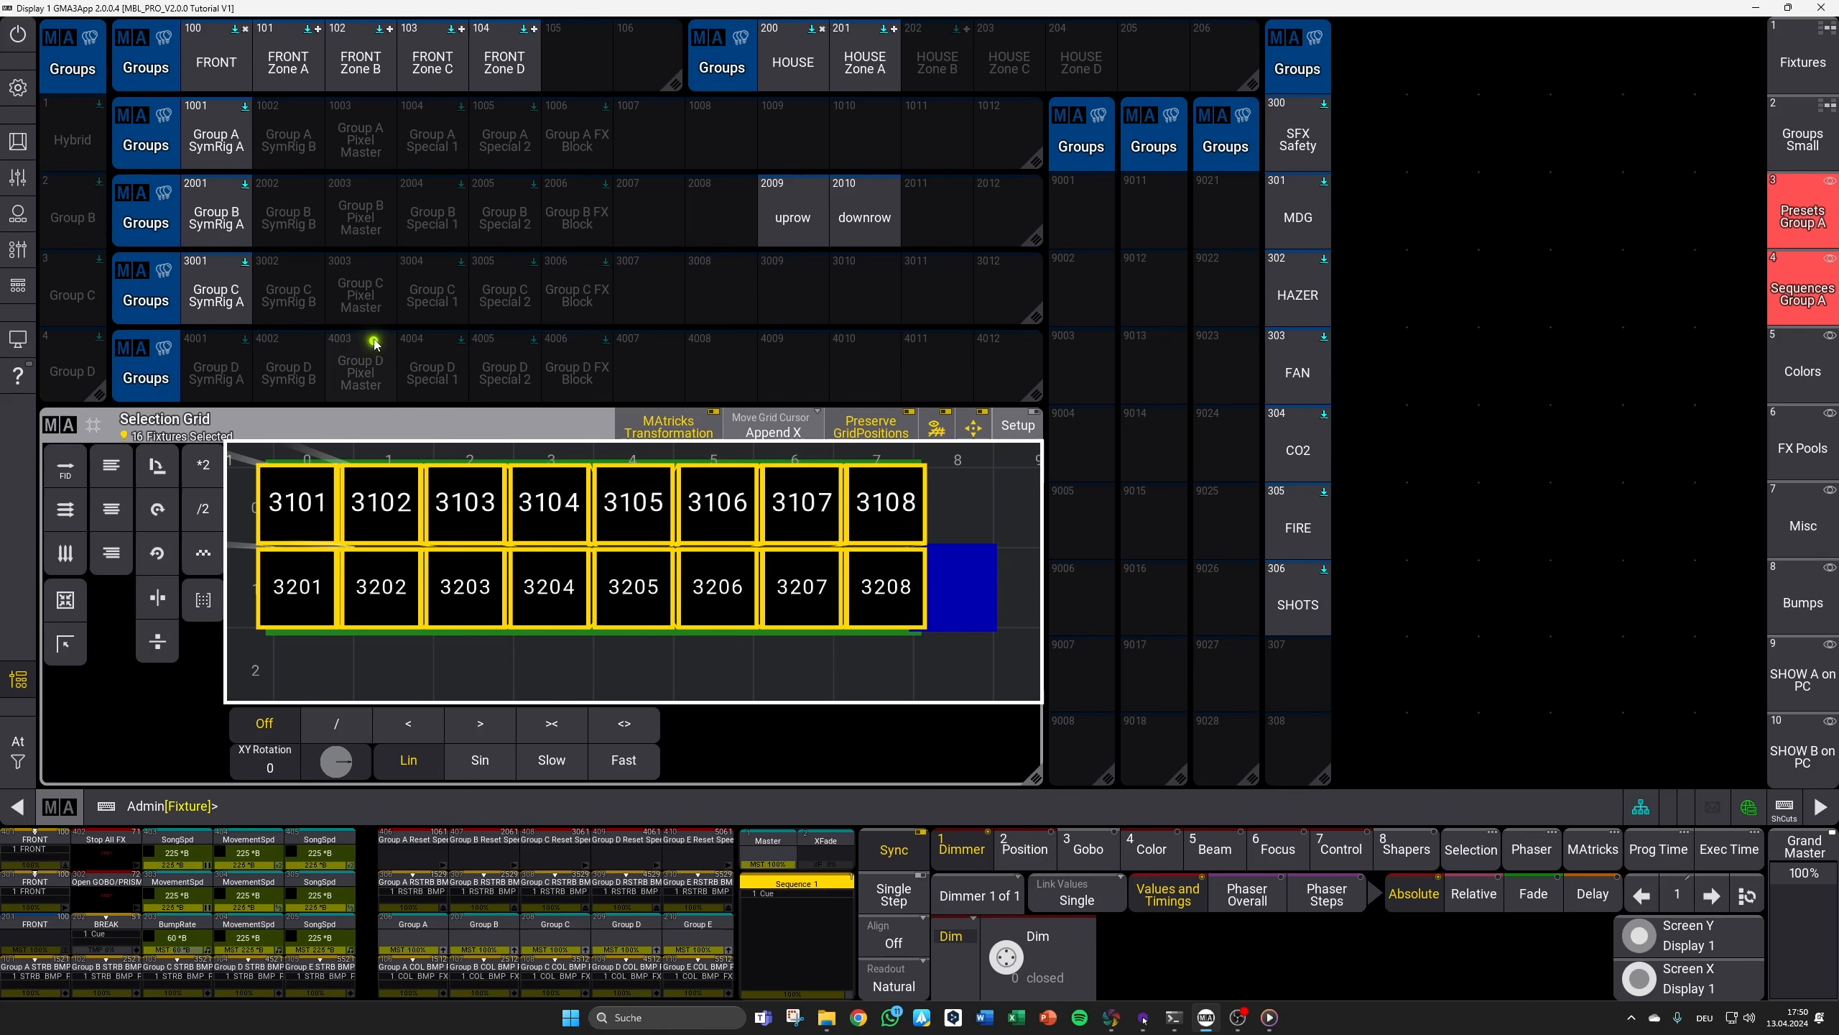
Step: Store the two-row main fixture selection into group 3003 Group C Pixel Master using Overwrite, and clear the selection
key("s")
left_click(380, 305)
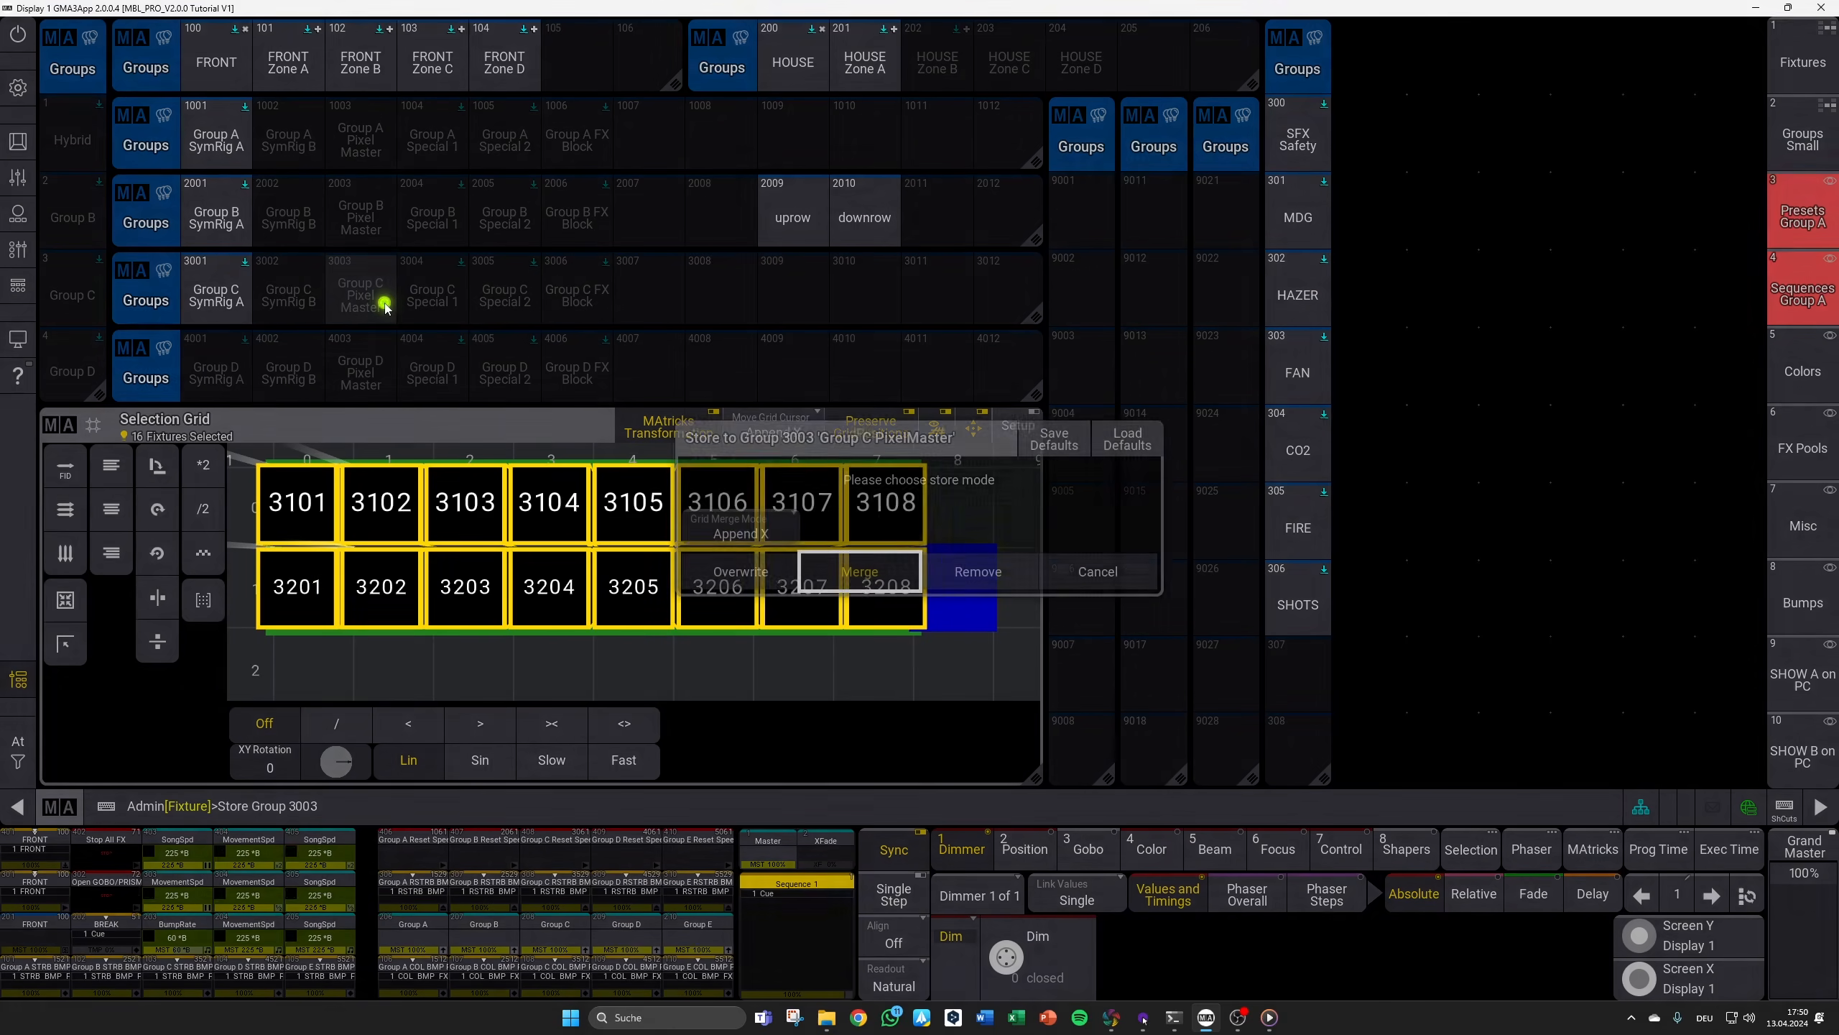
left_click(764, 572)
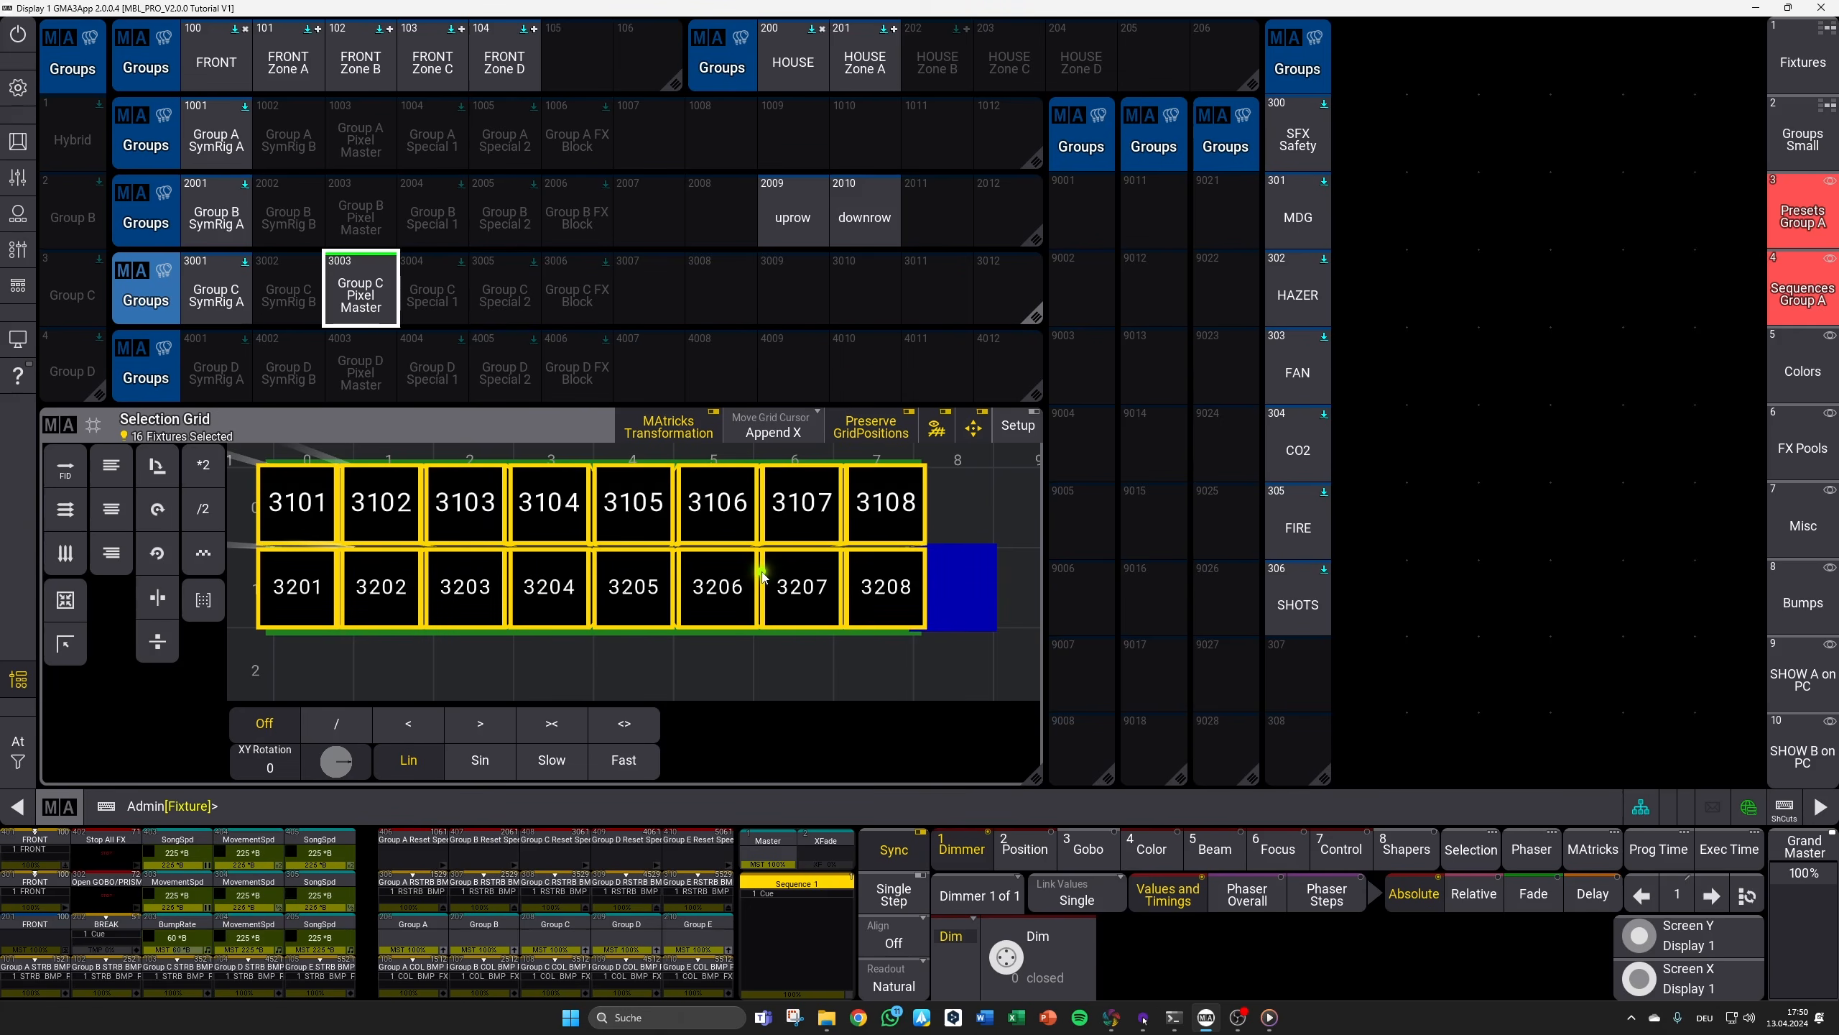
key("c")
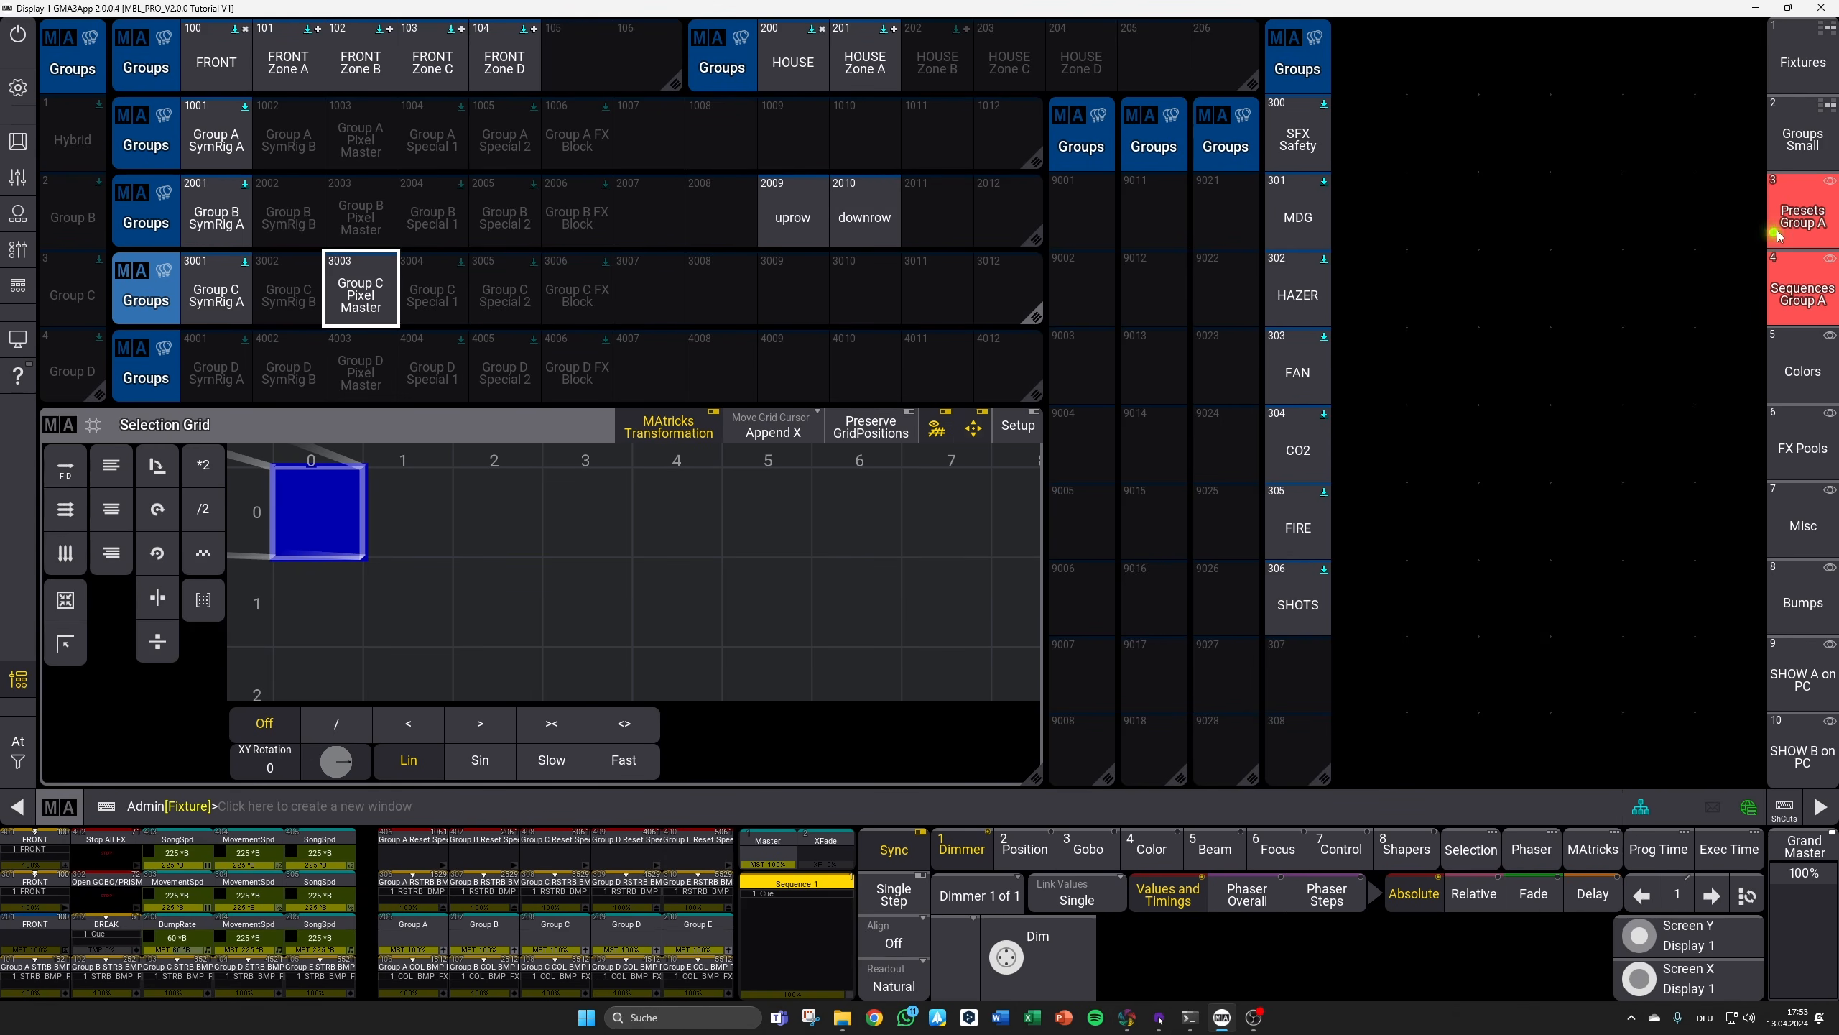
Step: Browse the preset views for Groups A, B, C and E and compare them with the group pools
left_click(1802, 217)
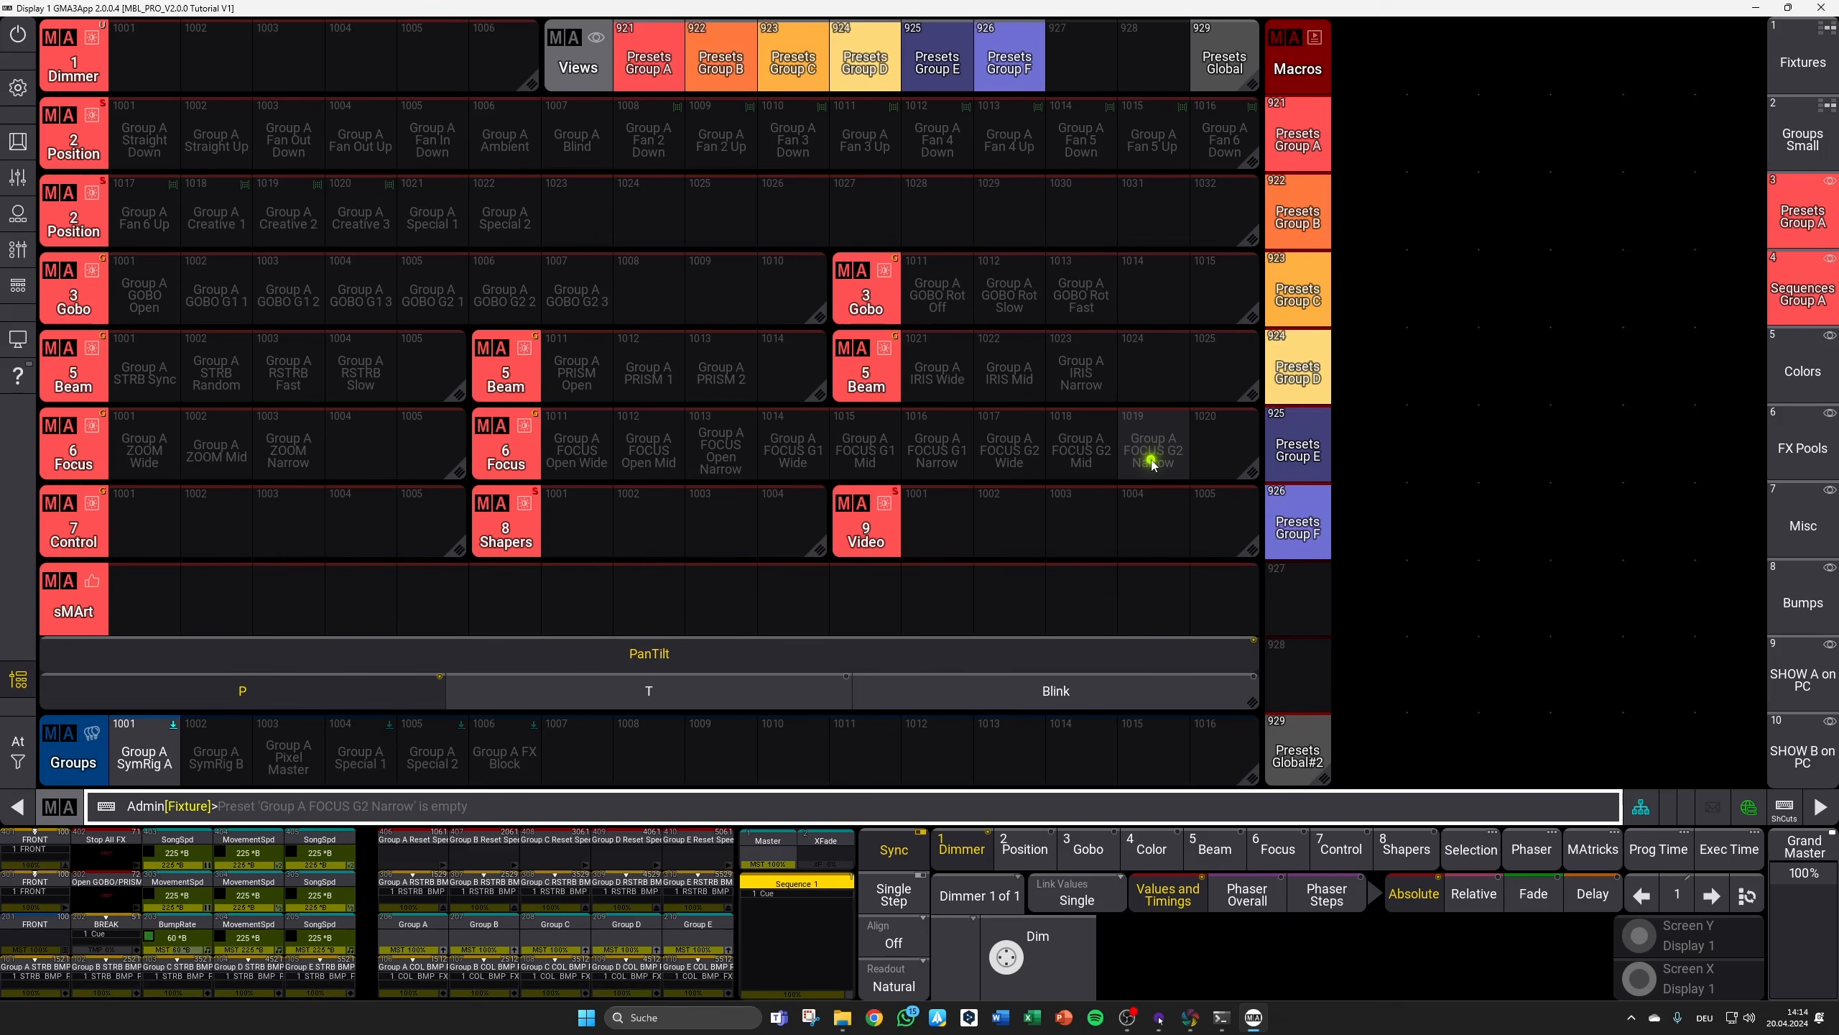
left_click(1297, 219)
left_click(1298, 293)
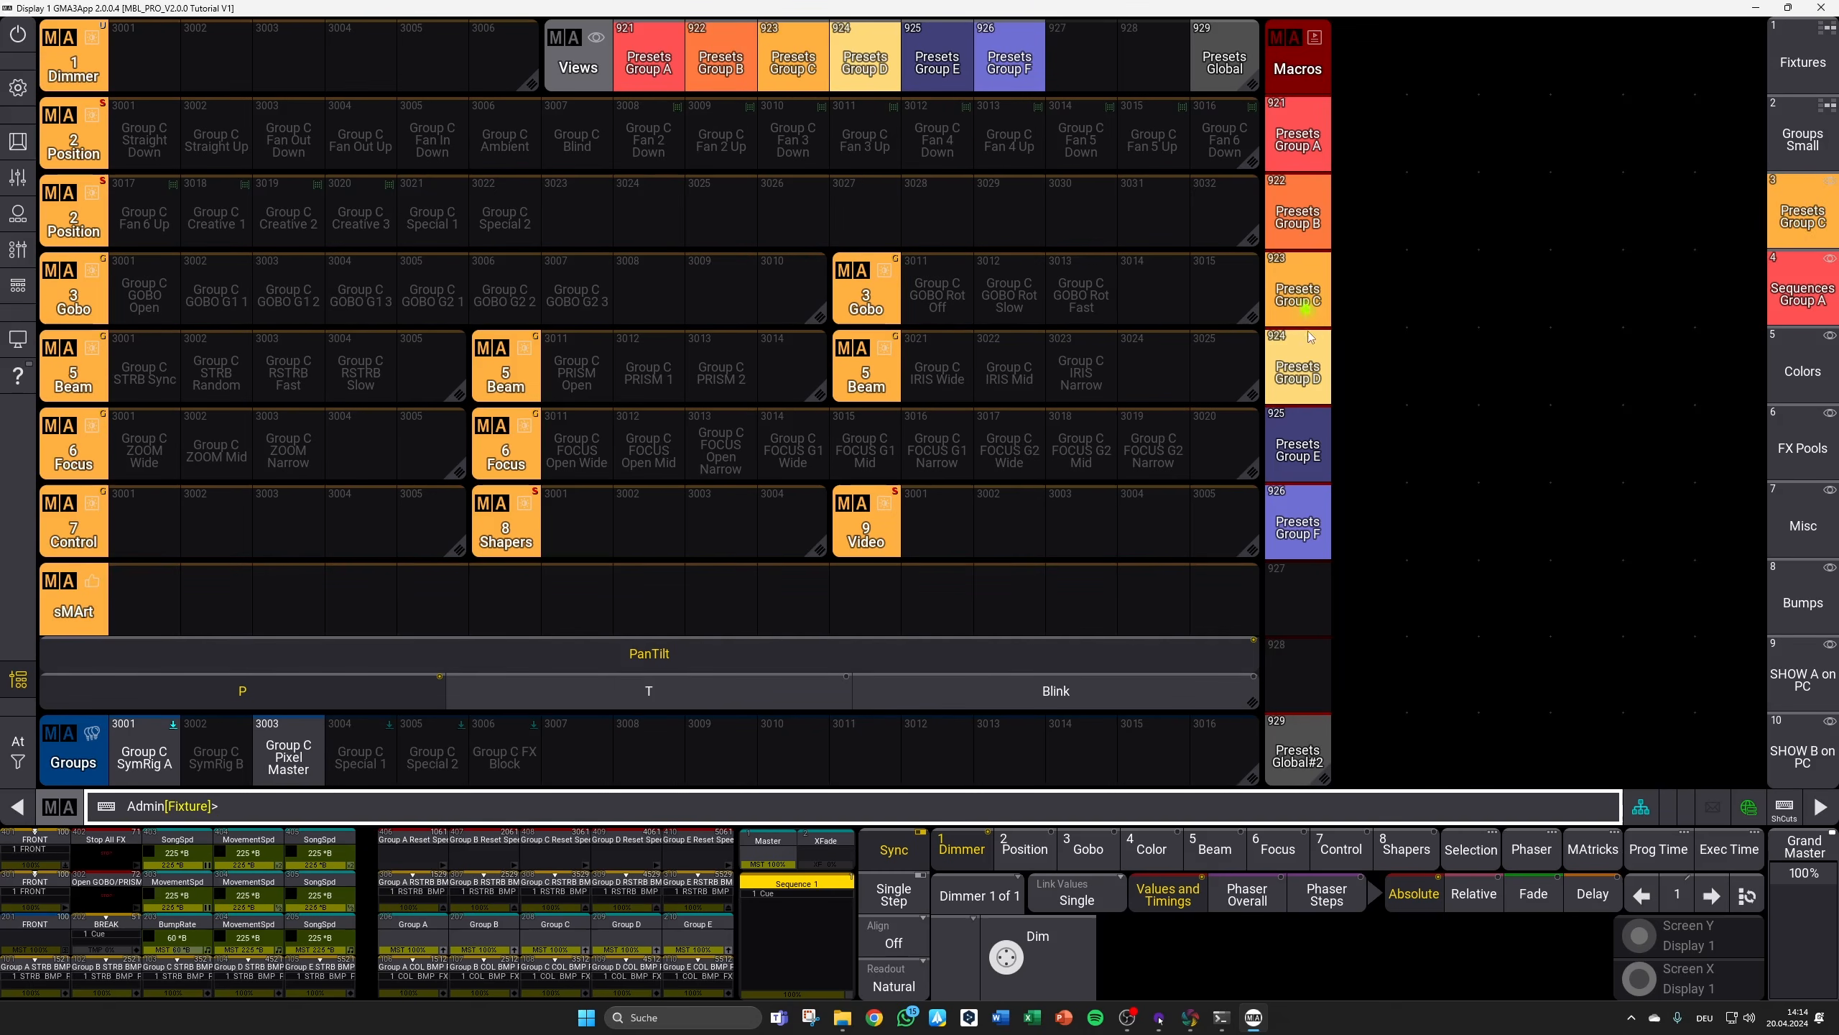
left_click(1311, 459)
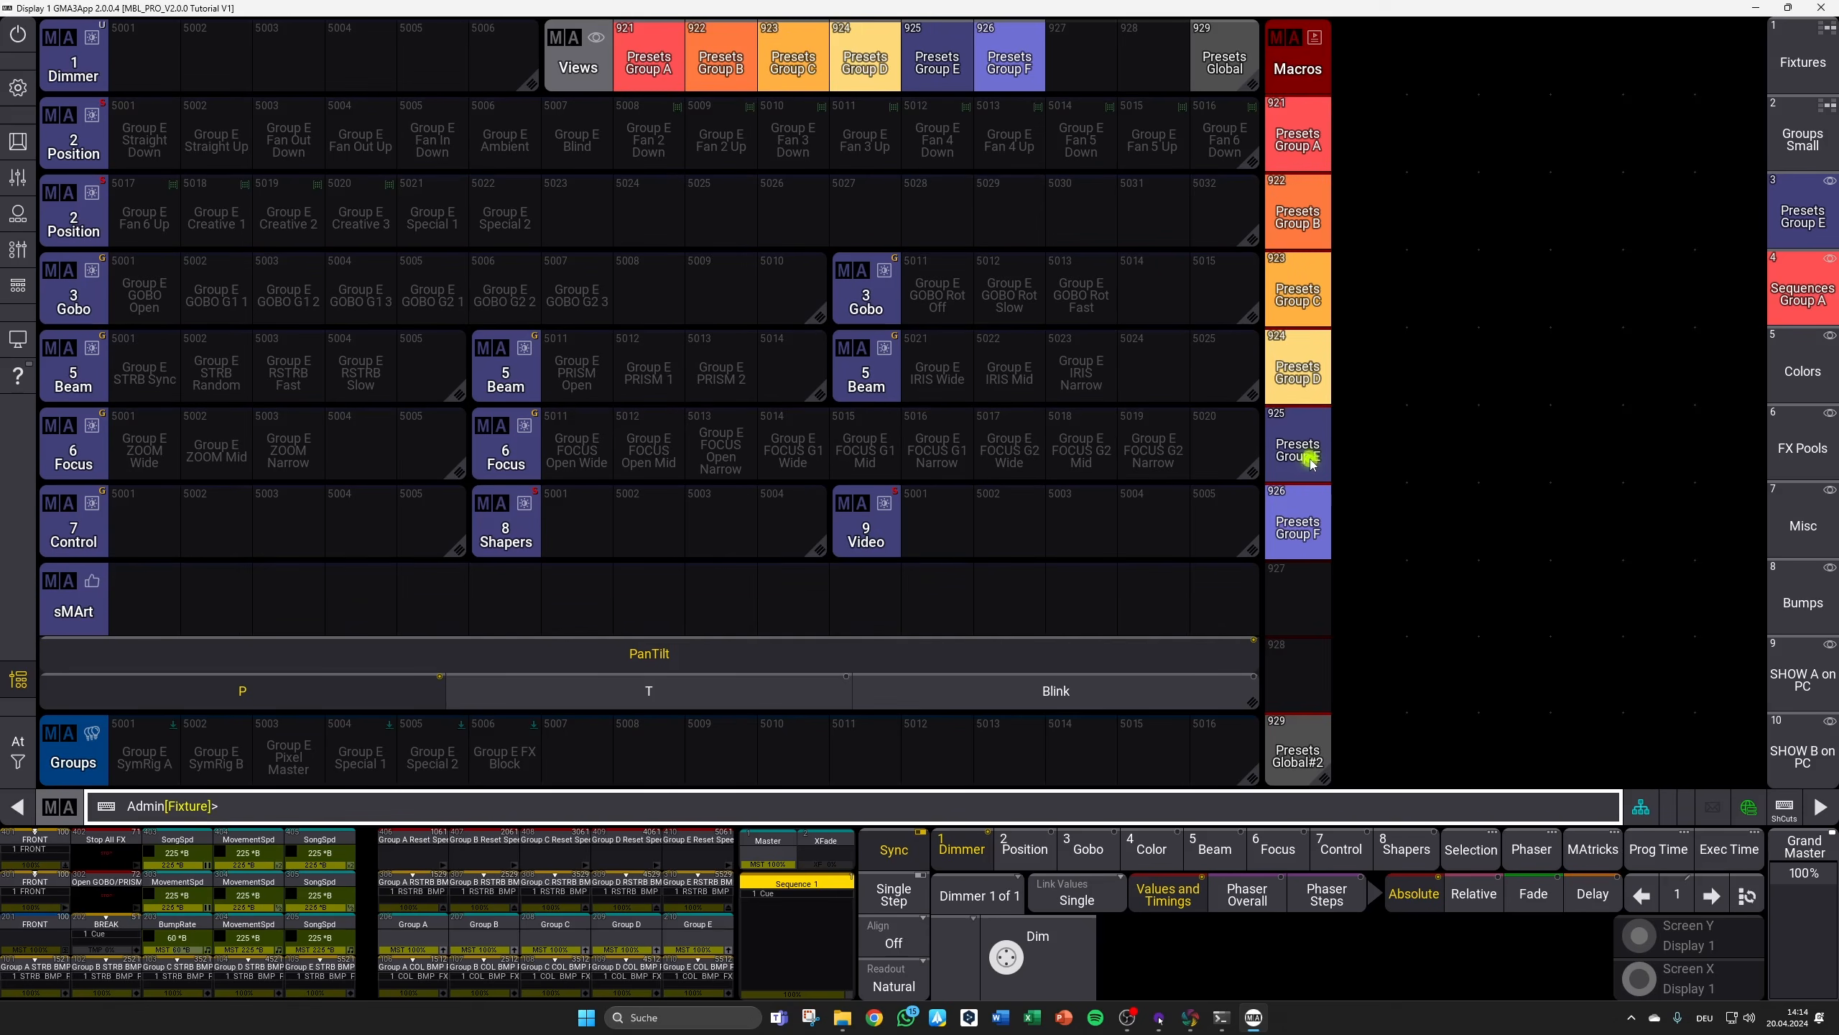
left_click(1797, 140)
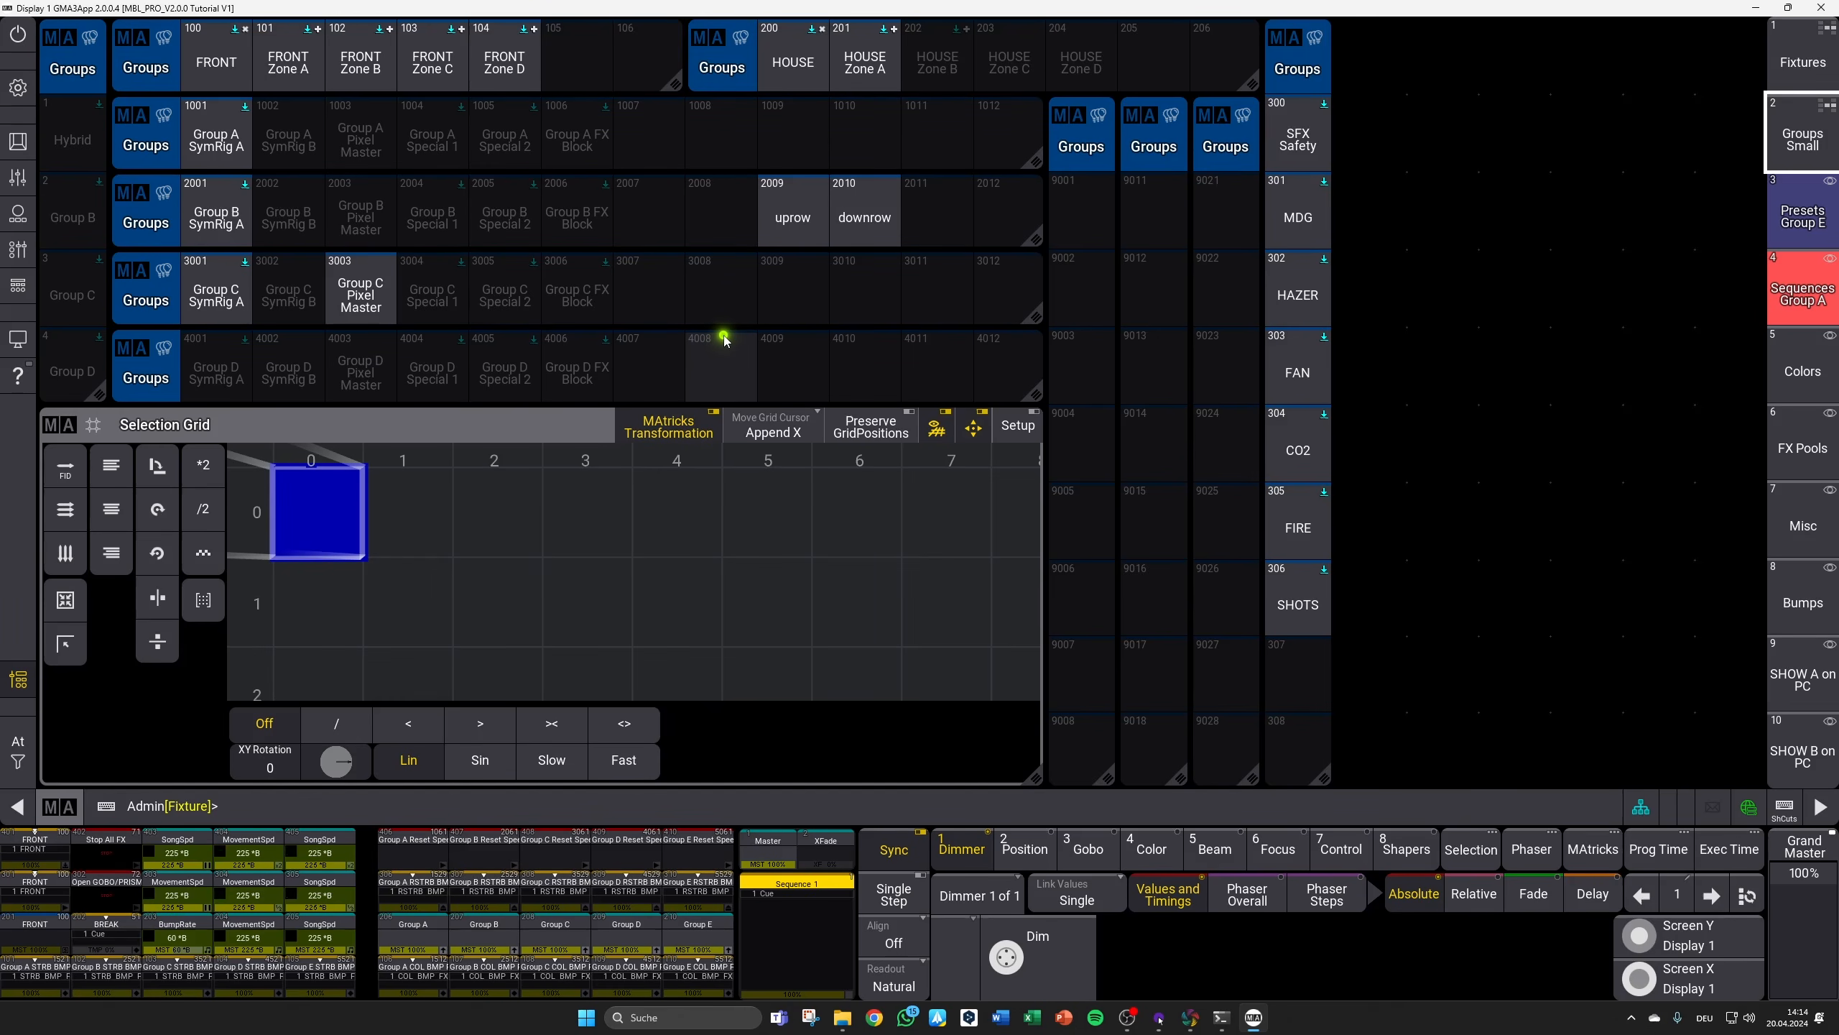
left_click(1818, 226)
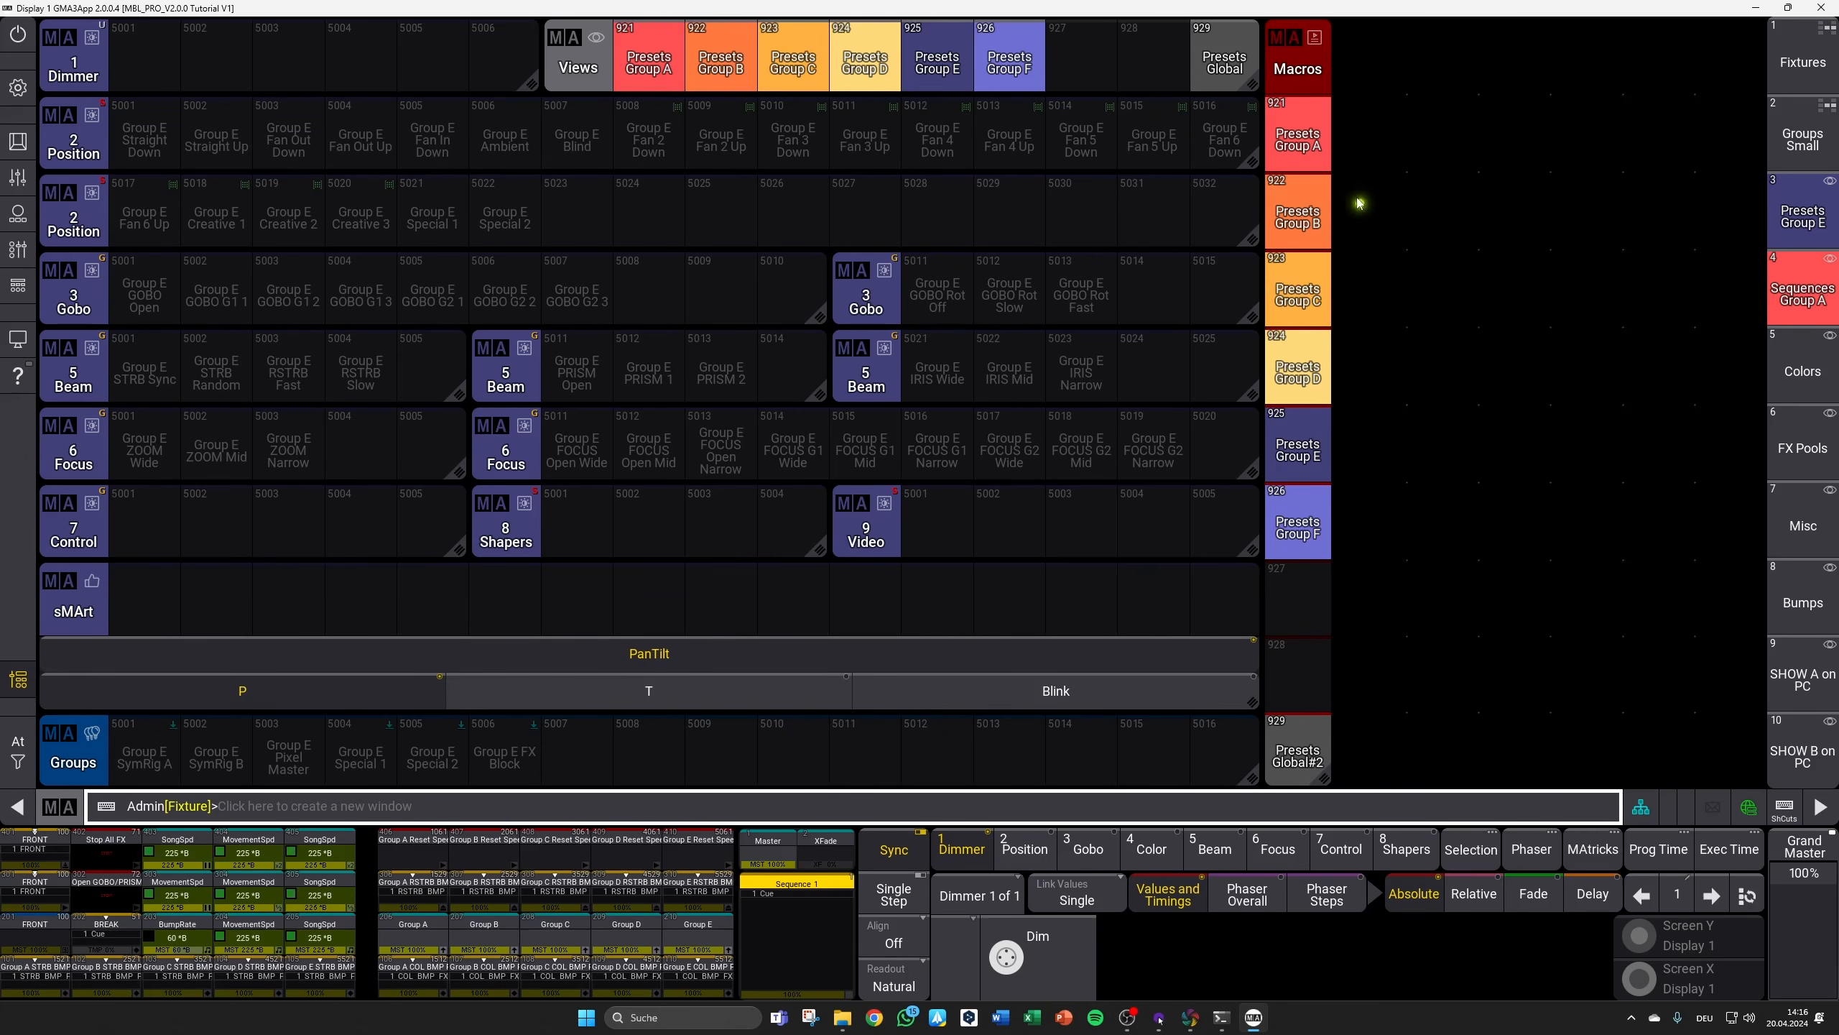
Step: In the Group A presets, select Group A SymRig A and store its position with tilt -9.37 as preset 1001 Straight Down using Overwrite
left_click(1314, 147)
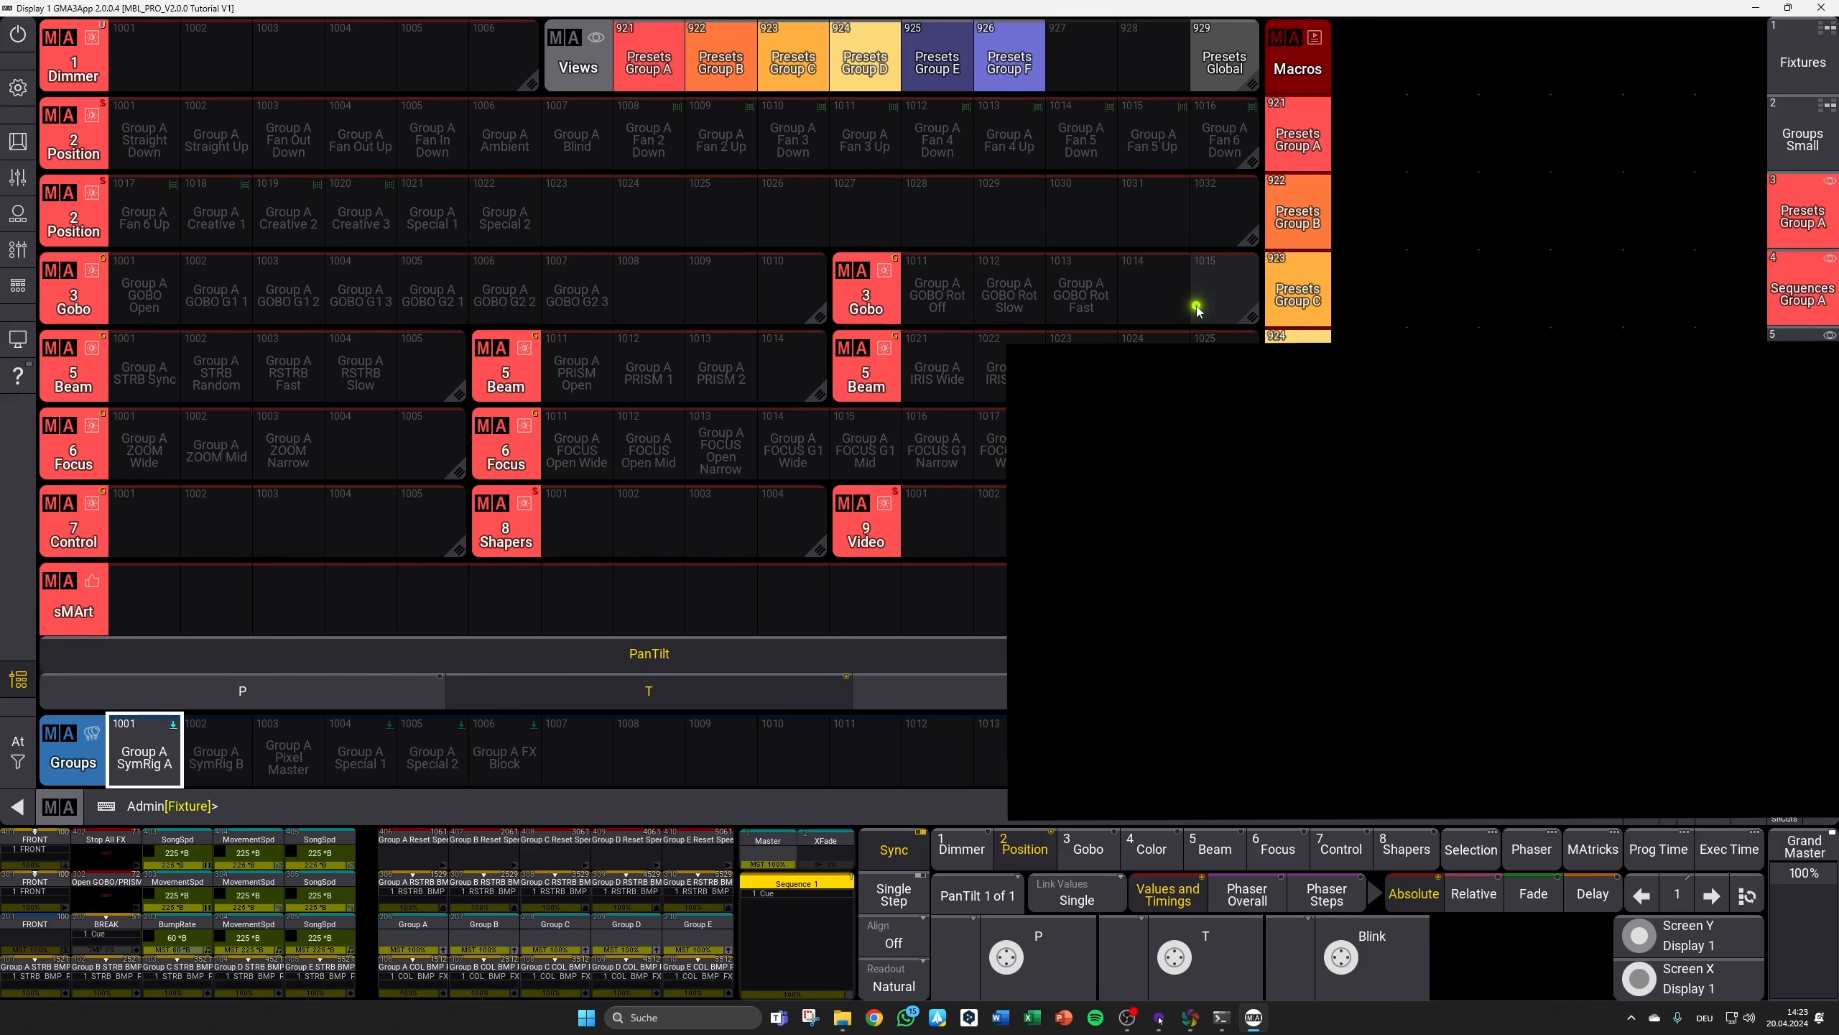
left_click(112, 779)
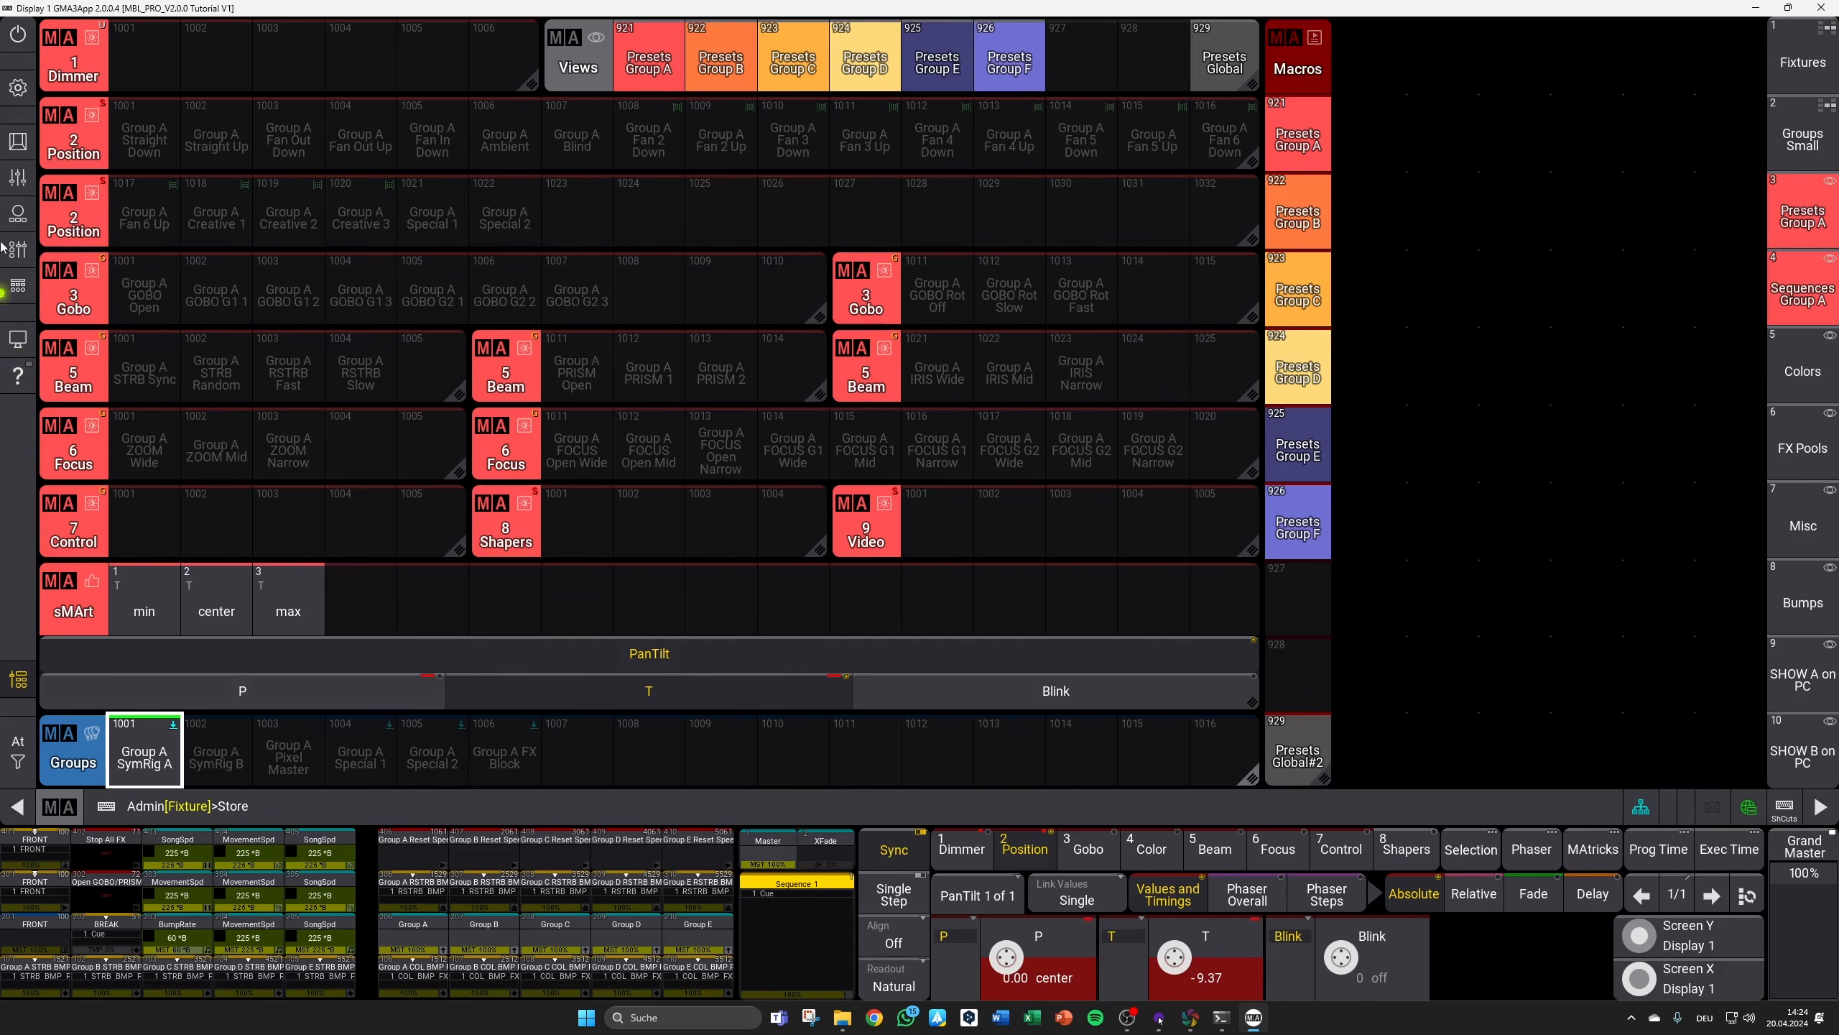
left_click(132, 144)
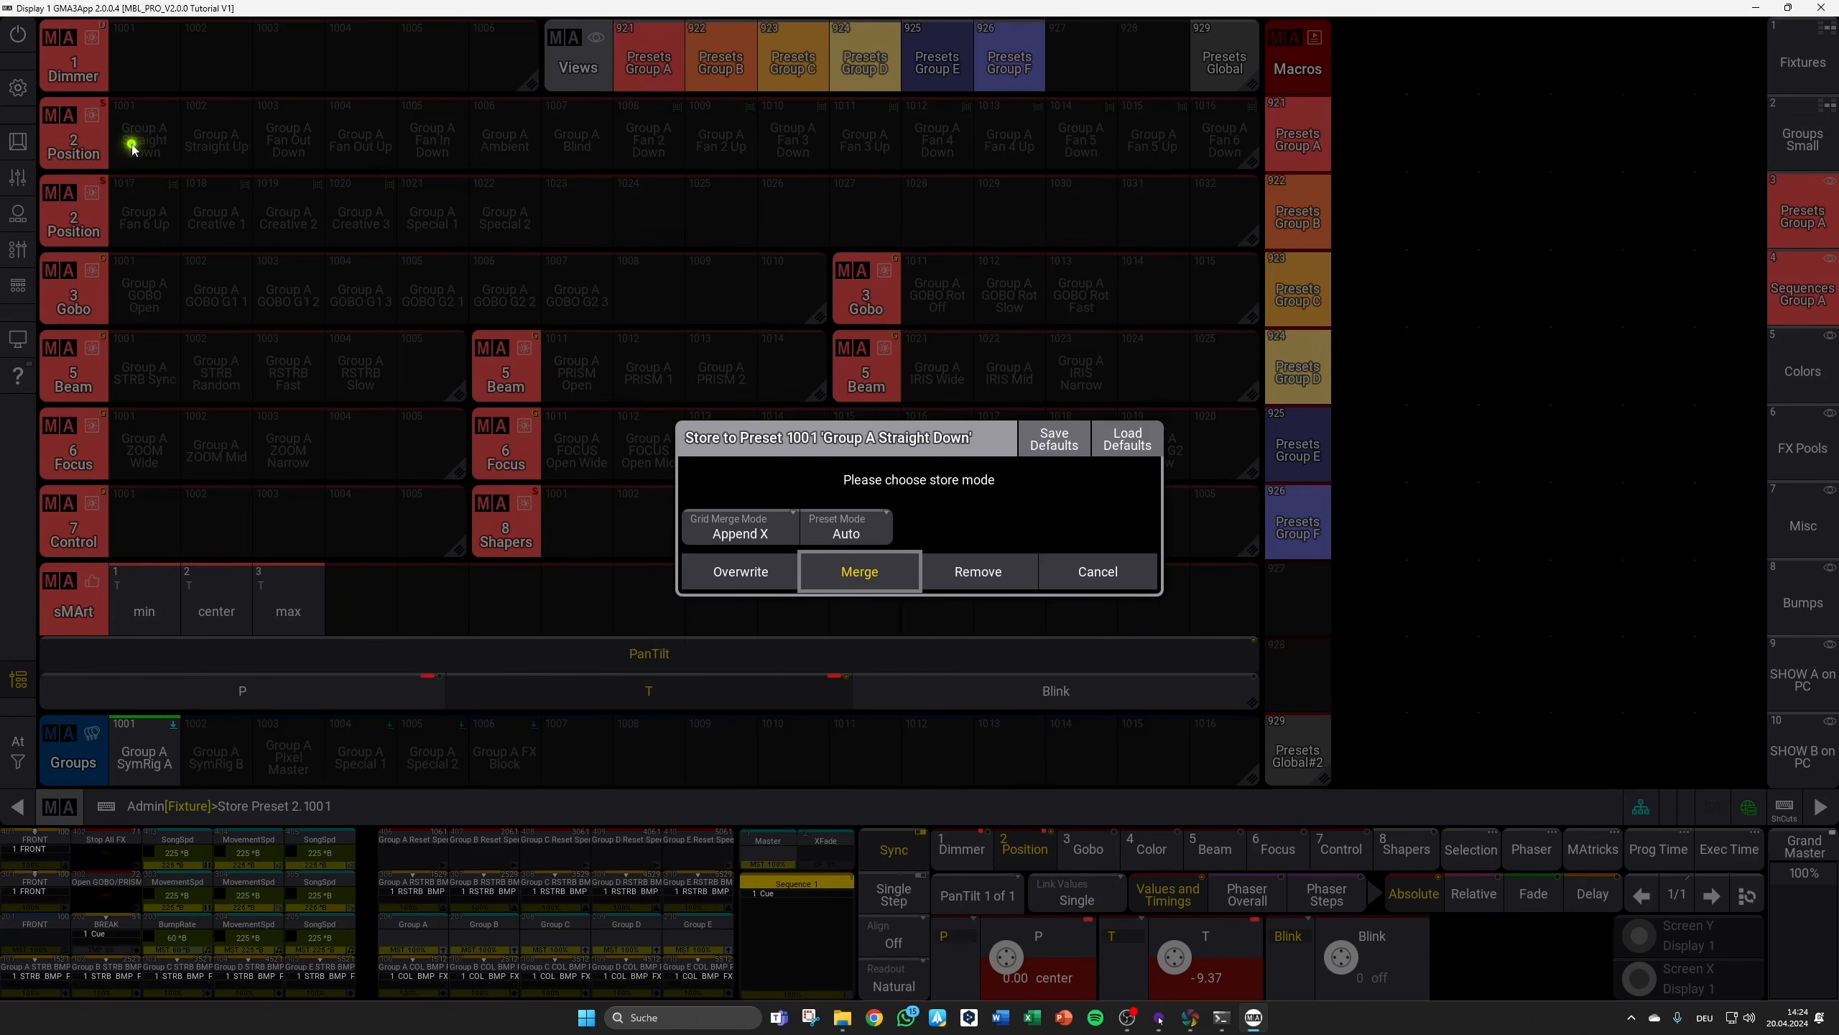
left_click(753, 574)
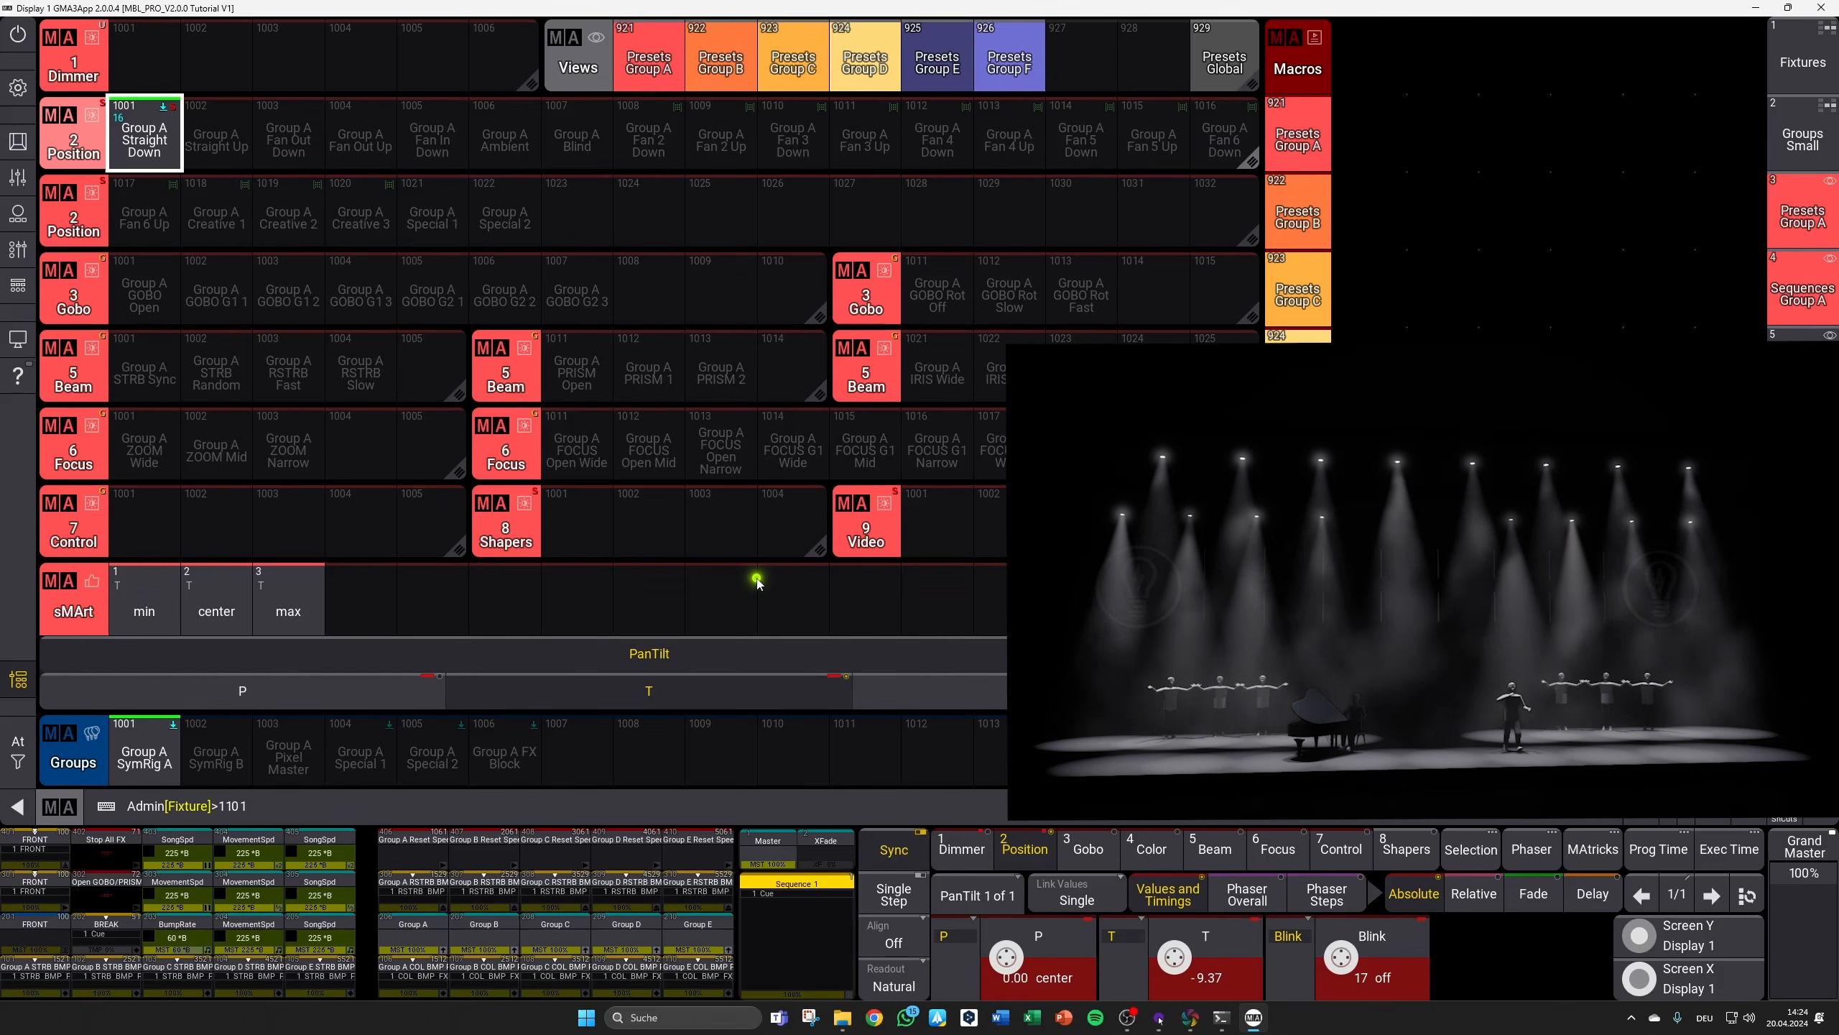
Step: Store the upward position with tilt -121.83 into position preset 1002 Group A Straight Up using Overwrite
key("Return")
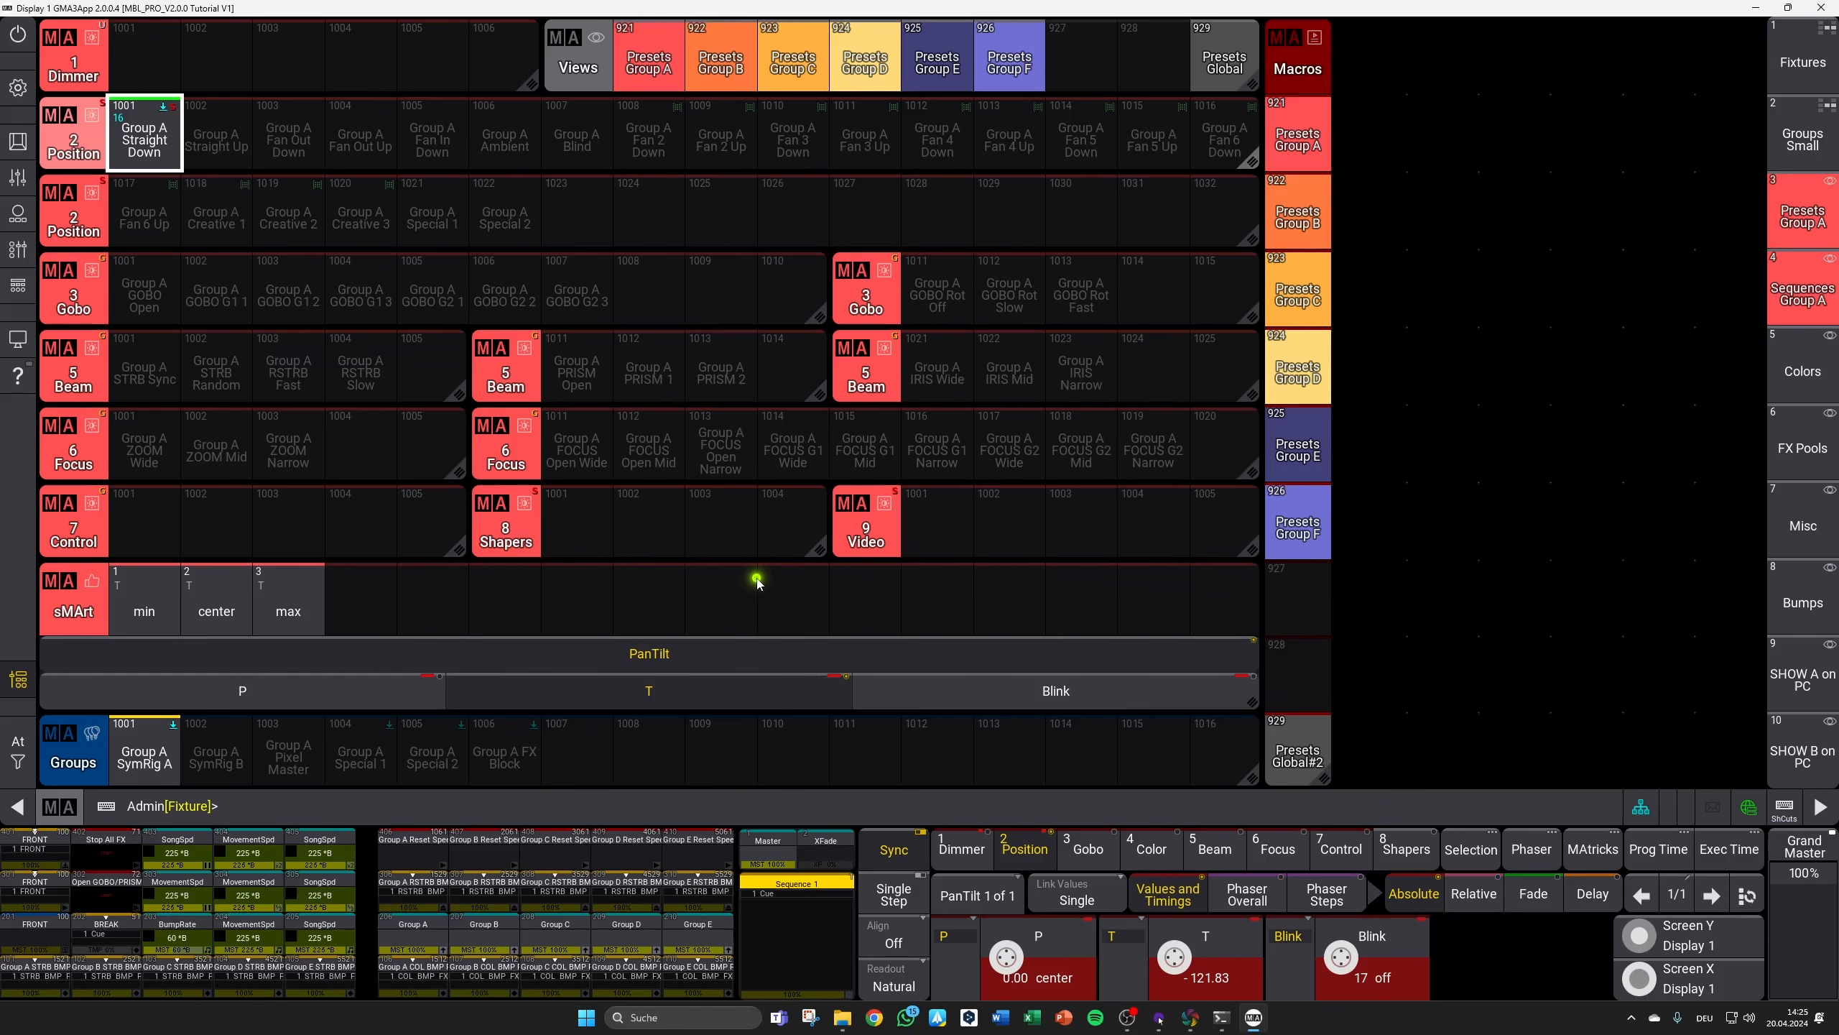
left_click(229, 156)
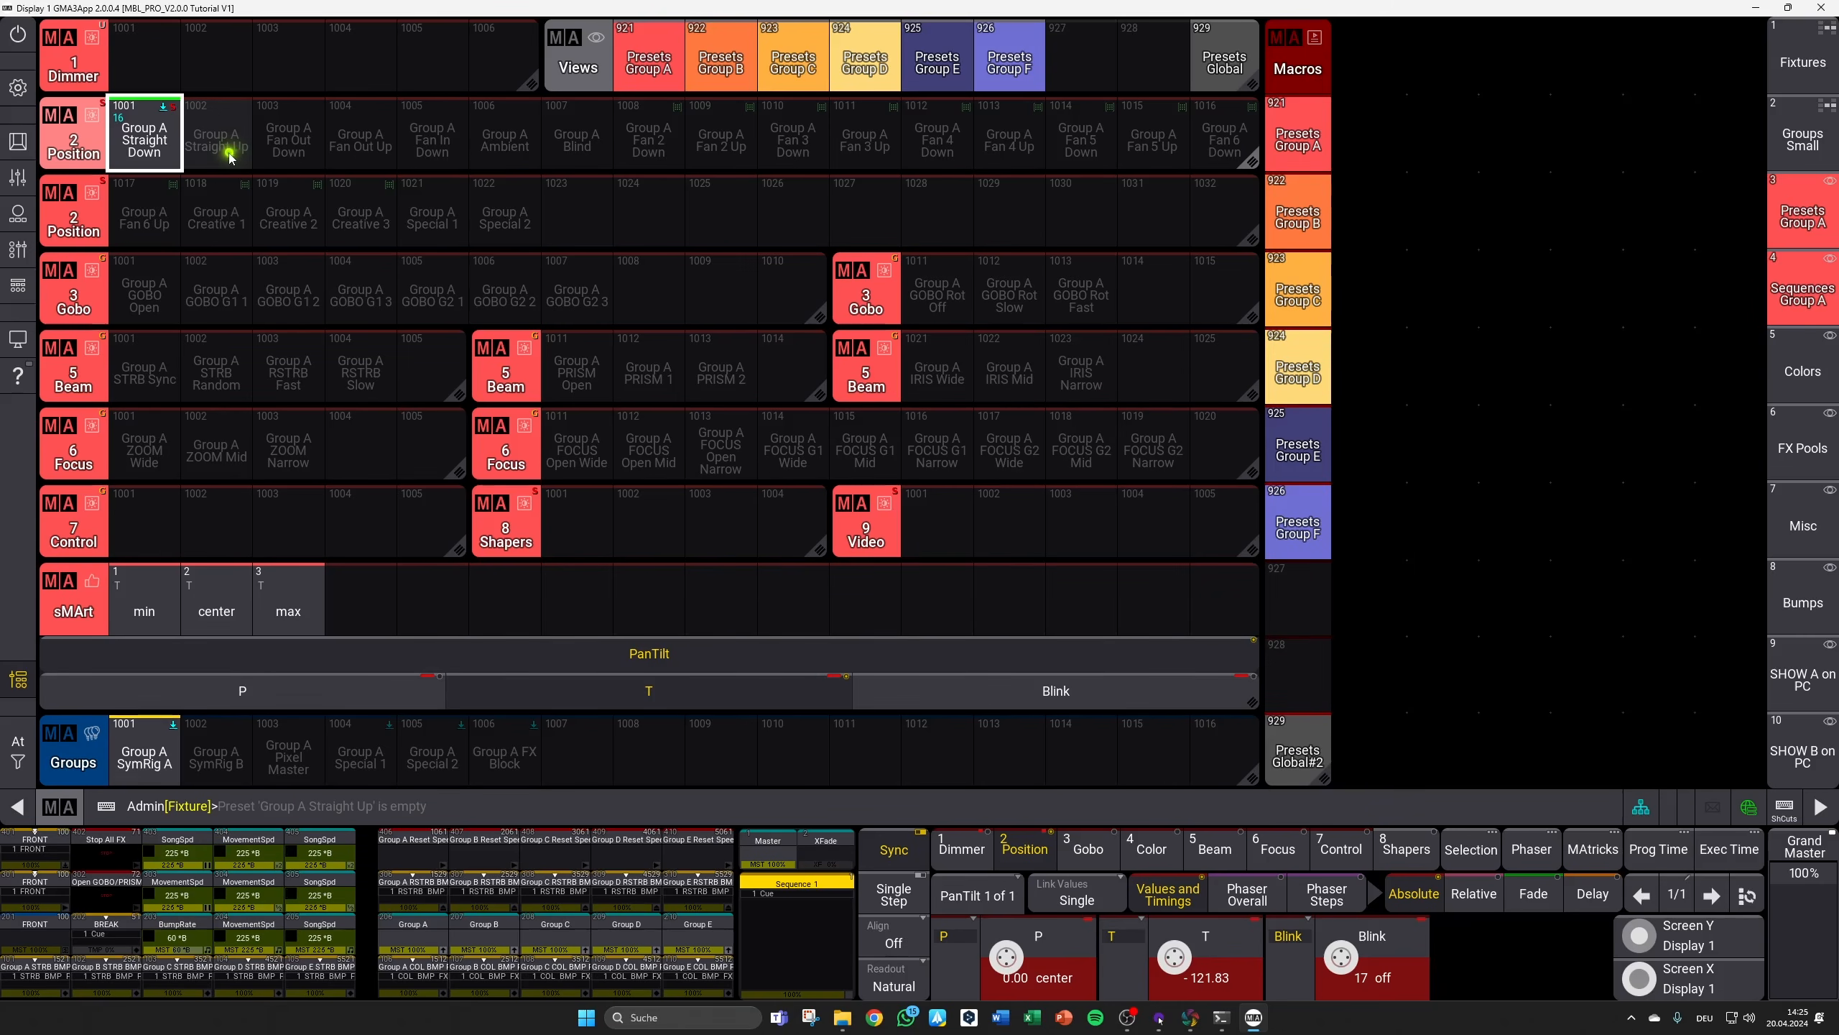
key("s")
left_click(227, 152)
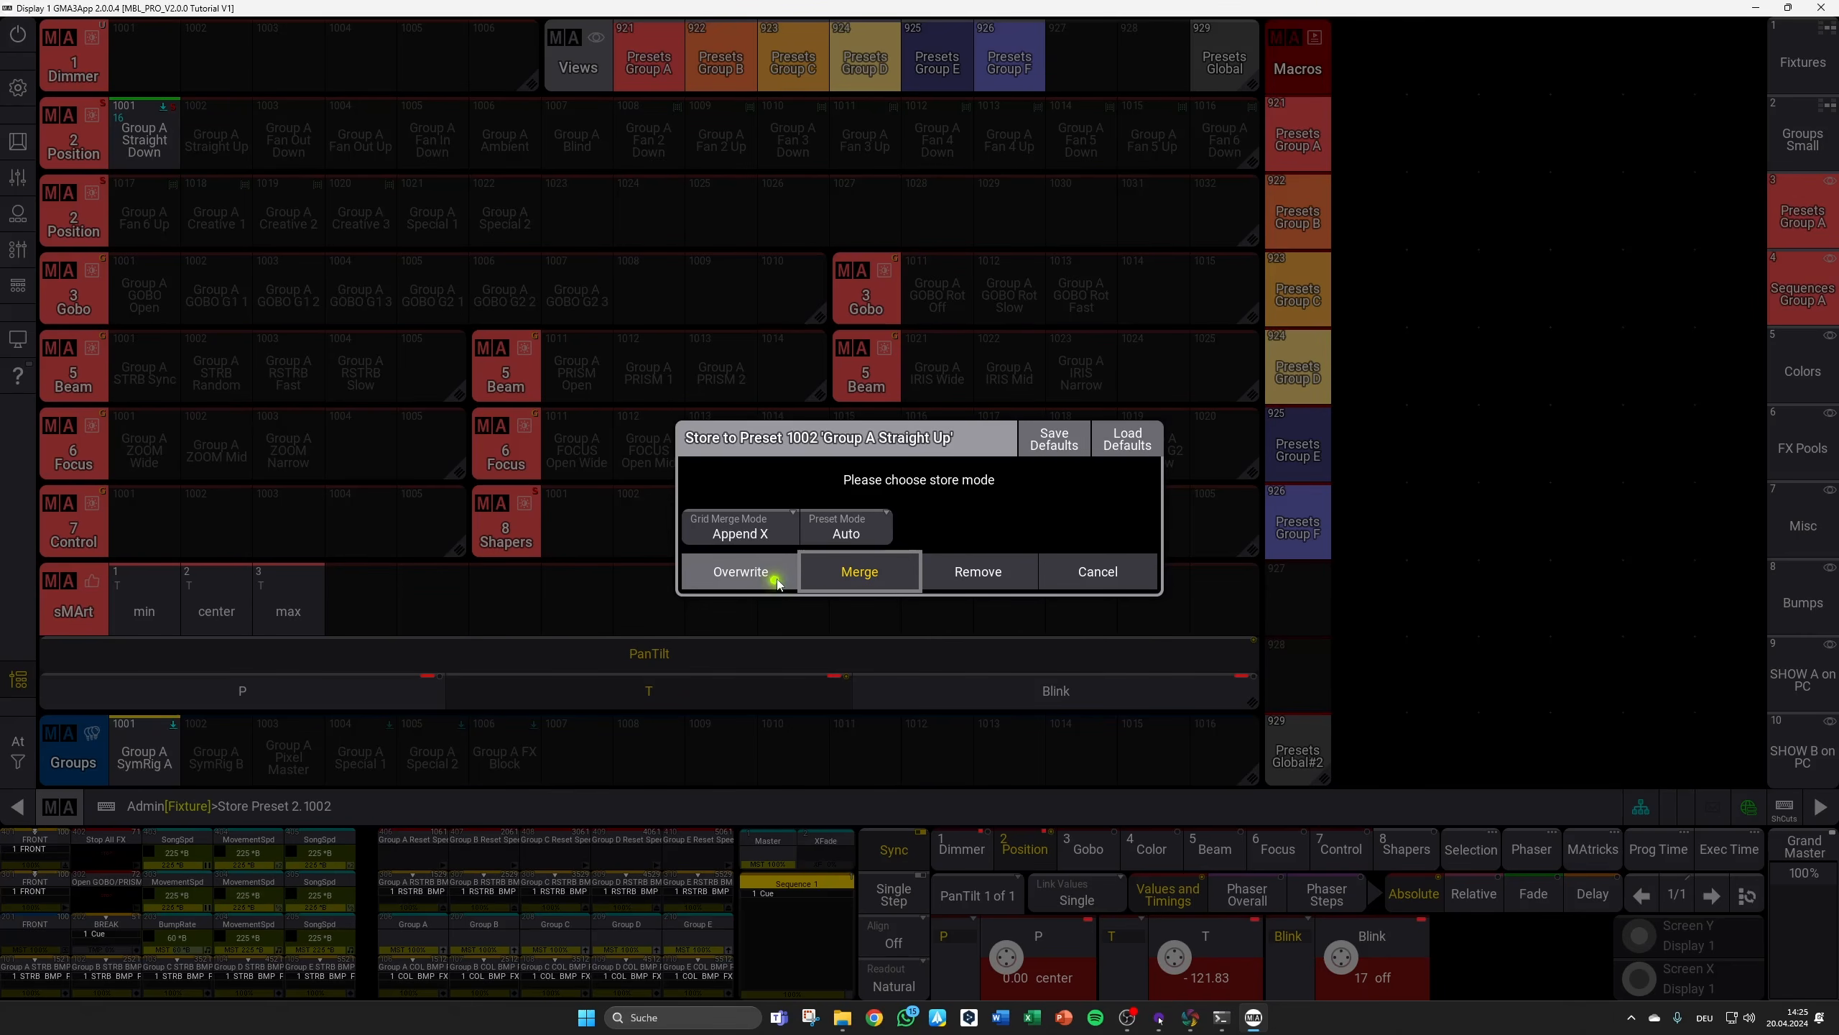
left_click(774, 577)
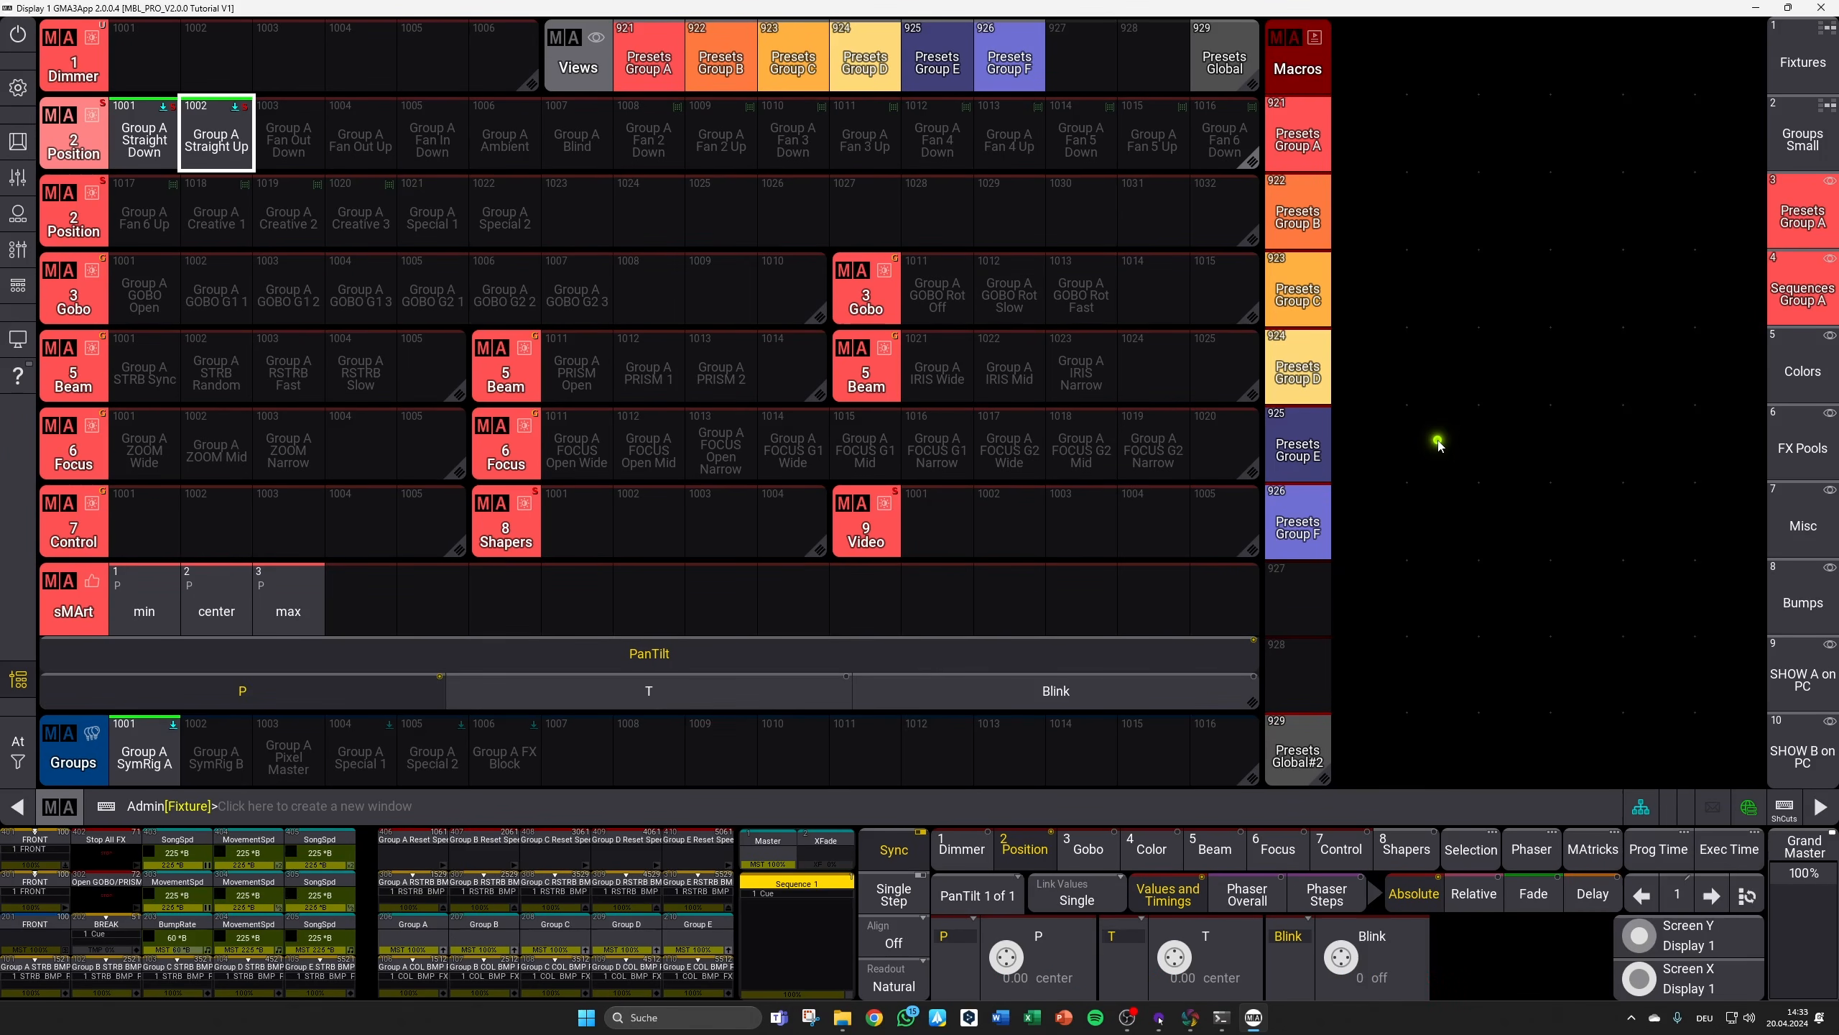
Step: Run AUTO POS for the Hybrid group from the Showfile Menu view and accept overwriting its position presets
left_click(1774, 525)
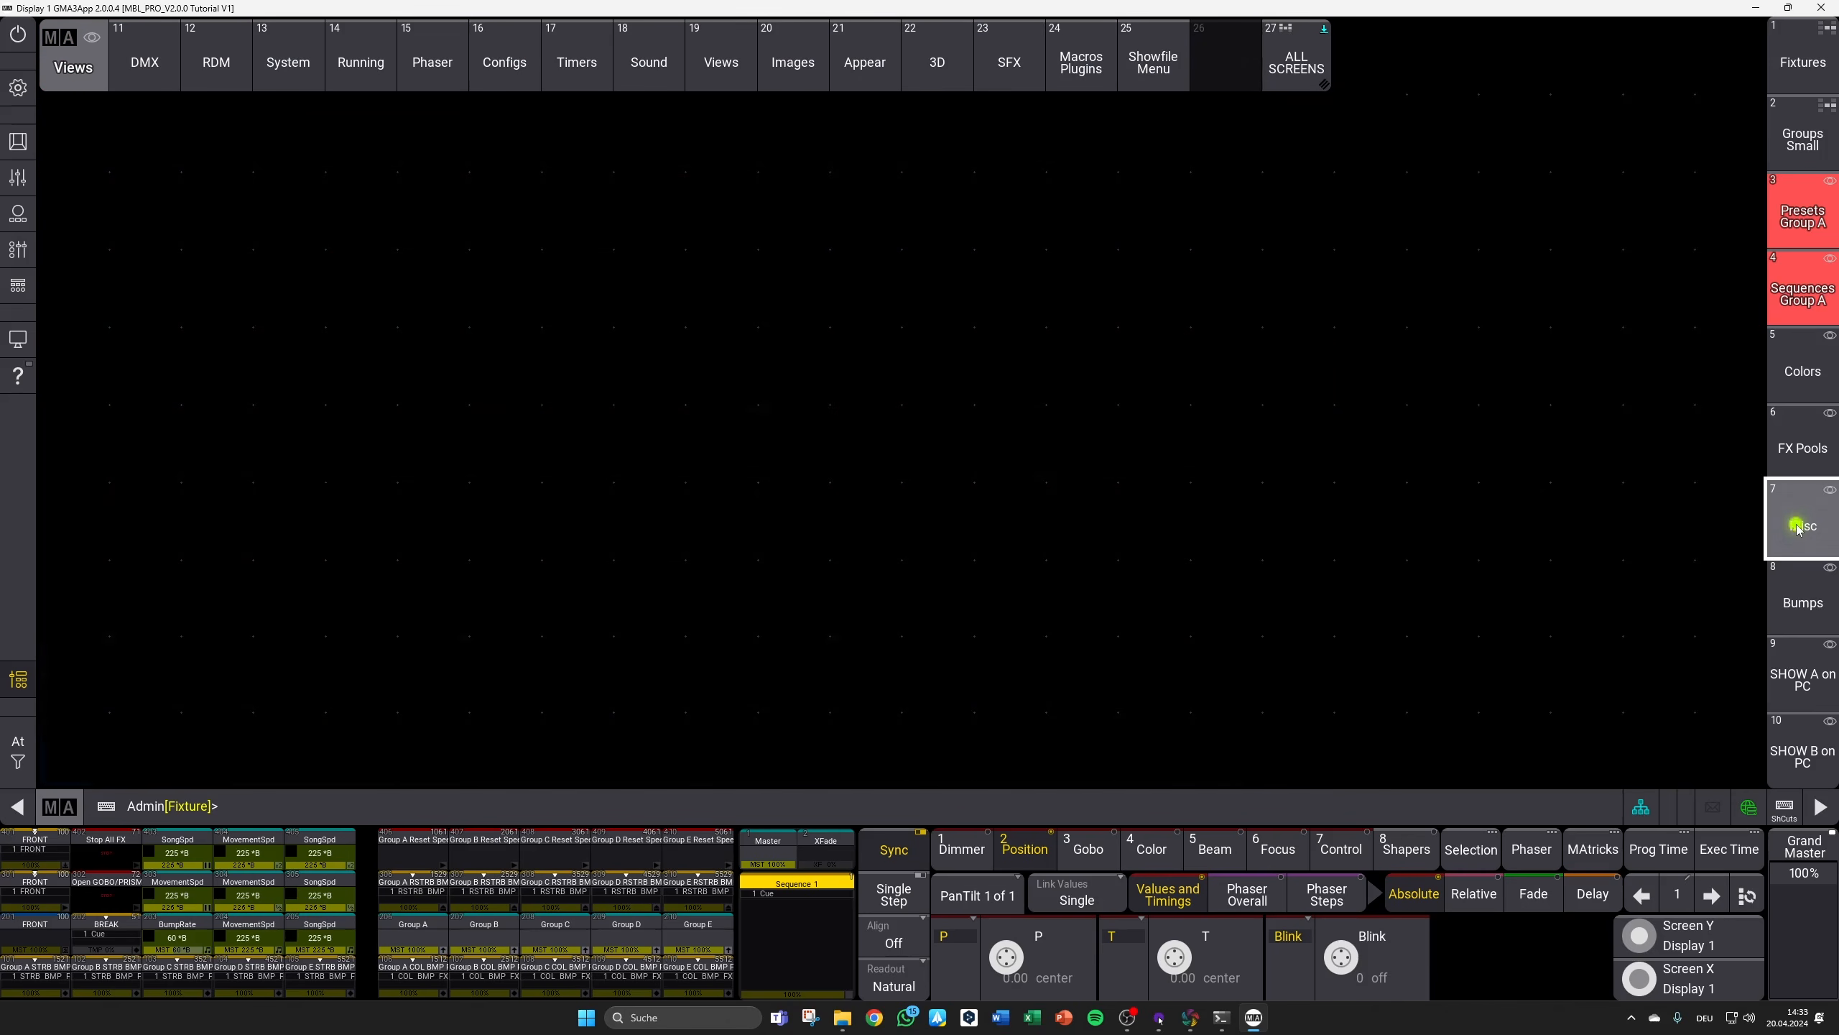
left_click(1154, 73)
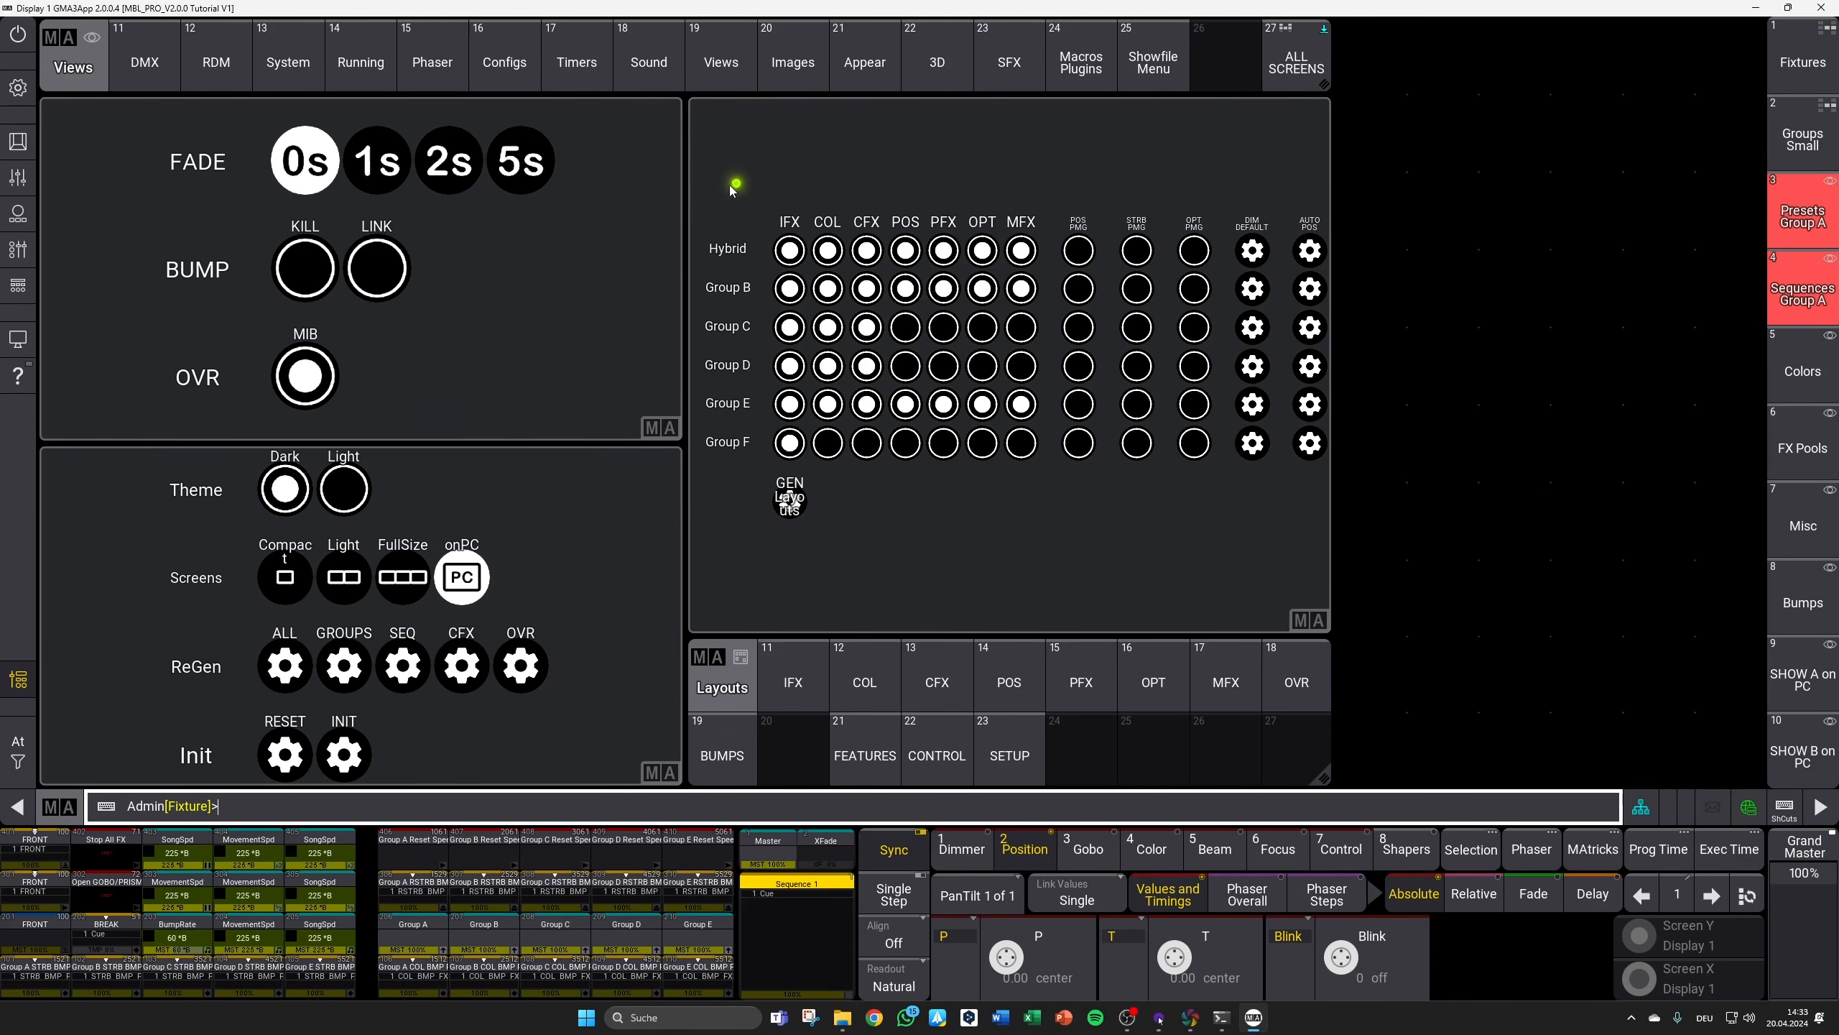
left_click(1310, 252)
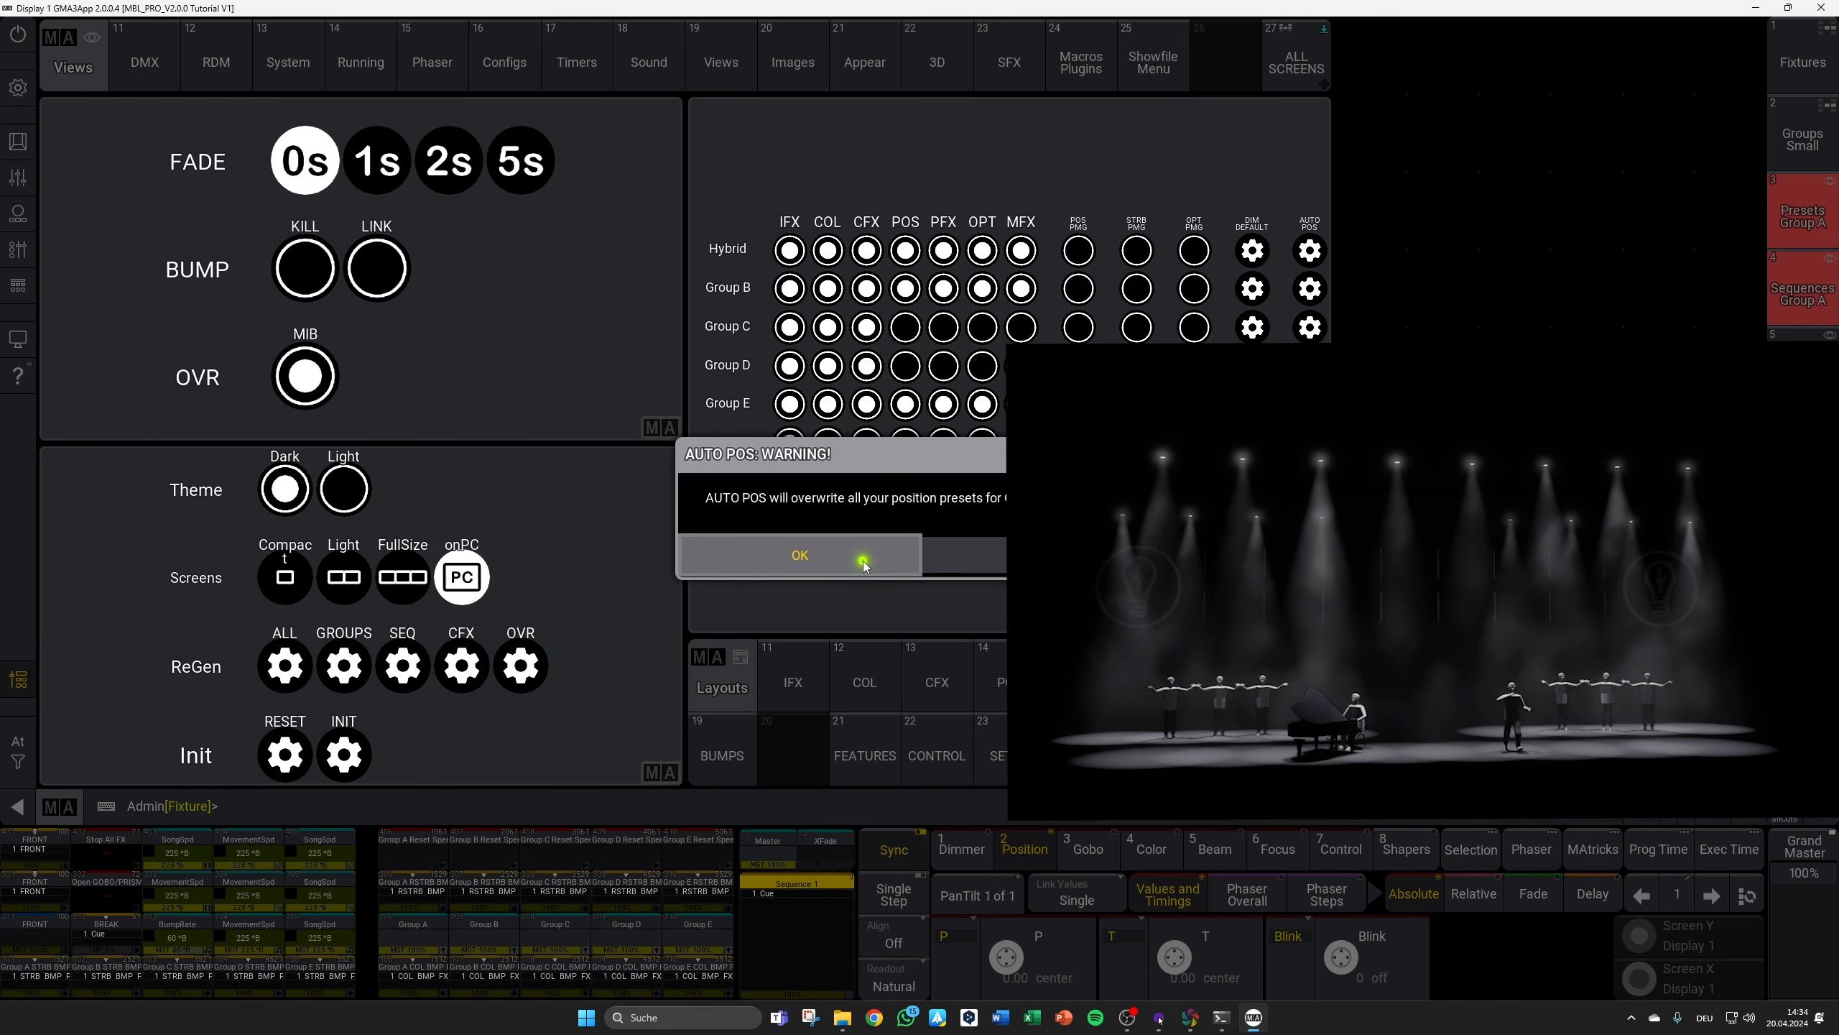
left_click(864, 562)
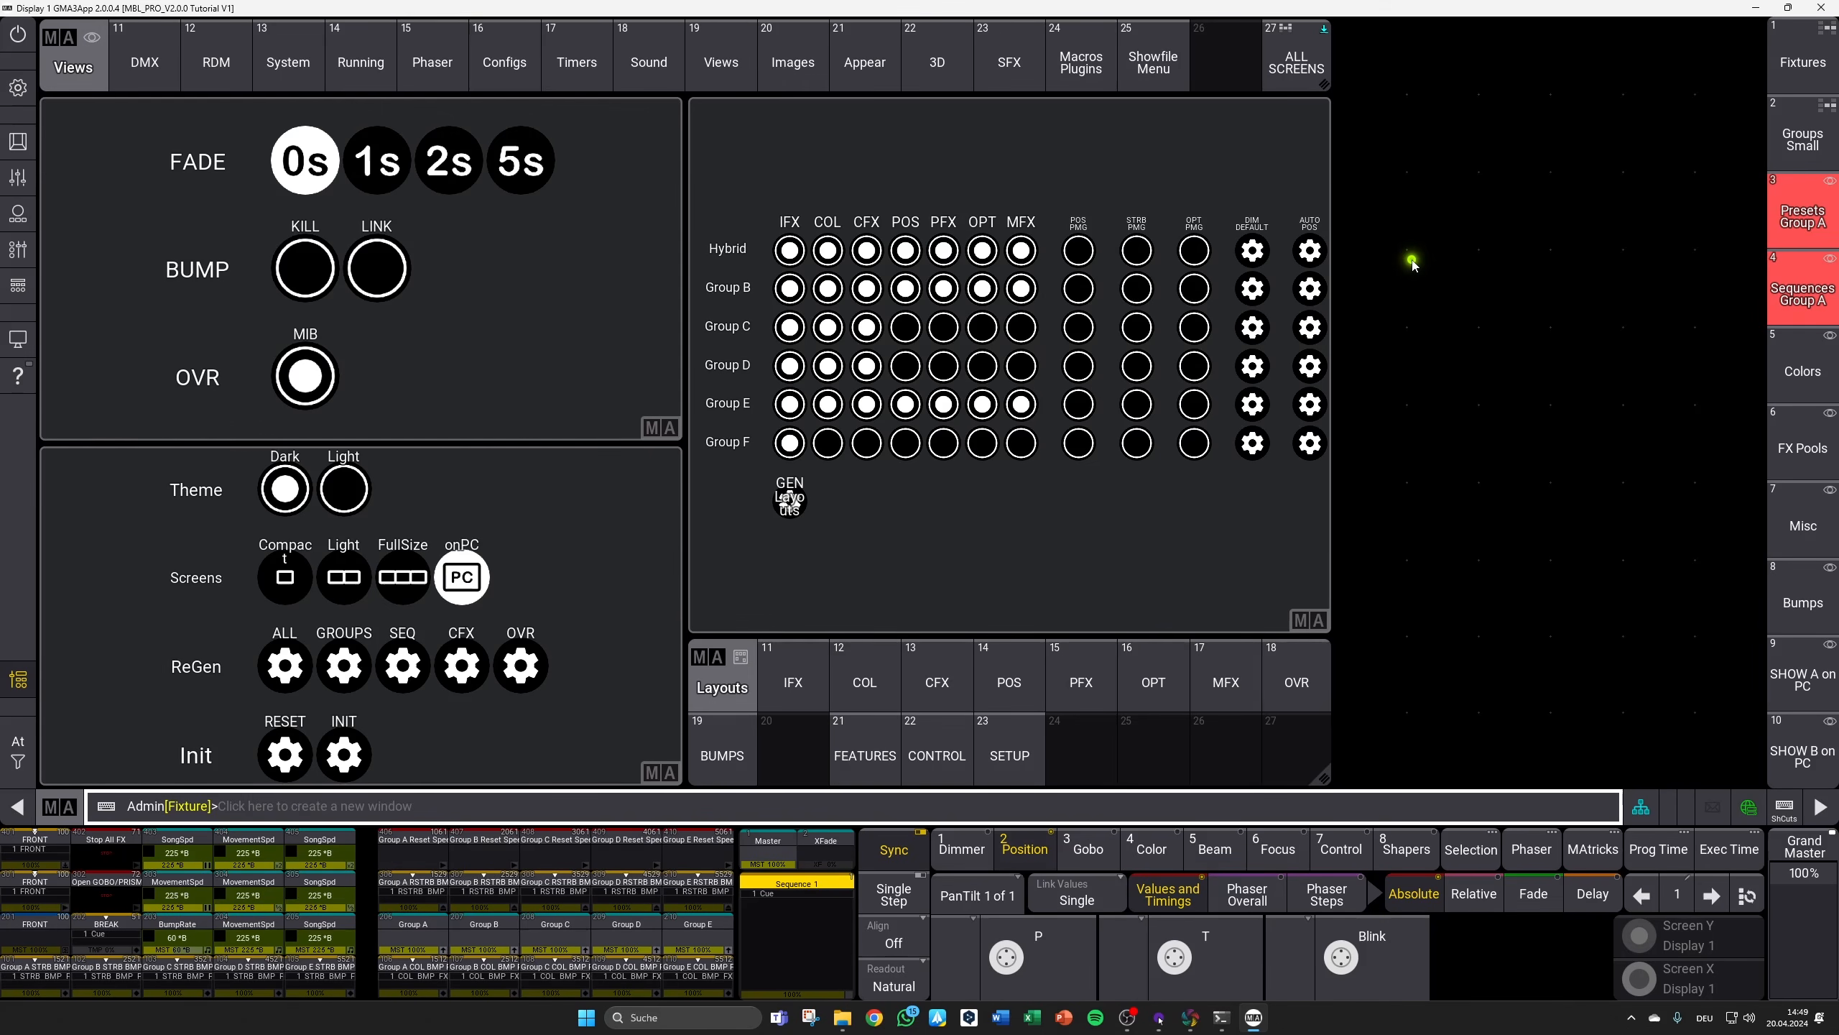
Step: Go back to the Group A presets and recall position preset 1004 Fan Out Up to check it on stage
left_click(1819, 219)
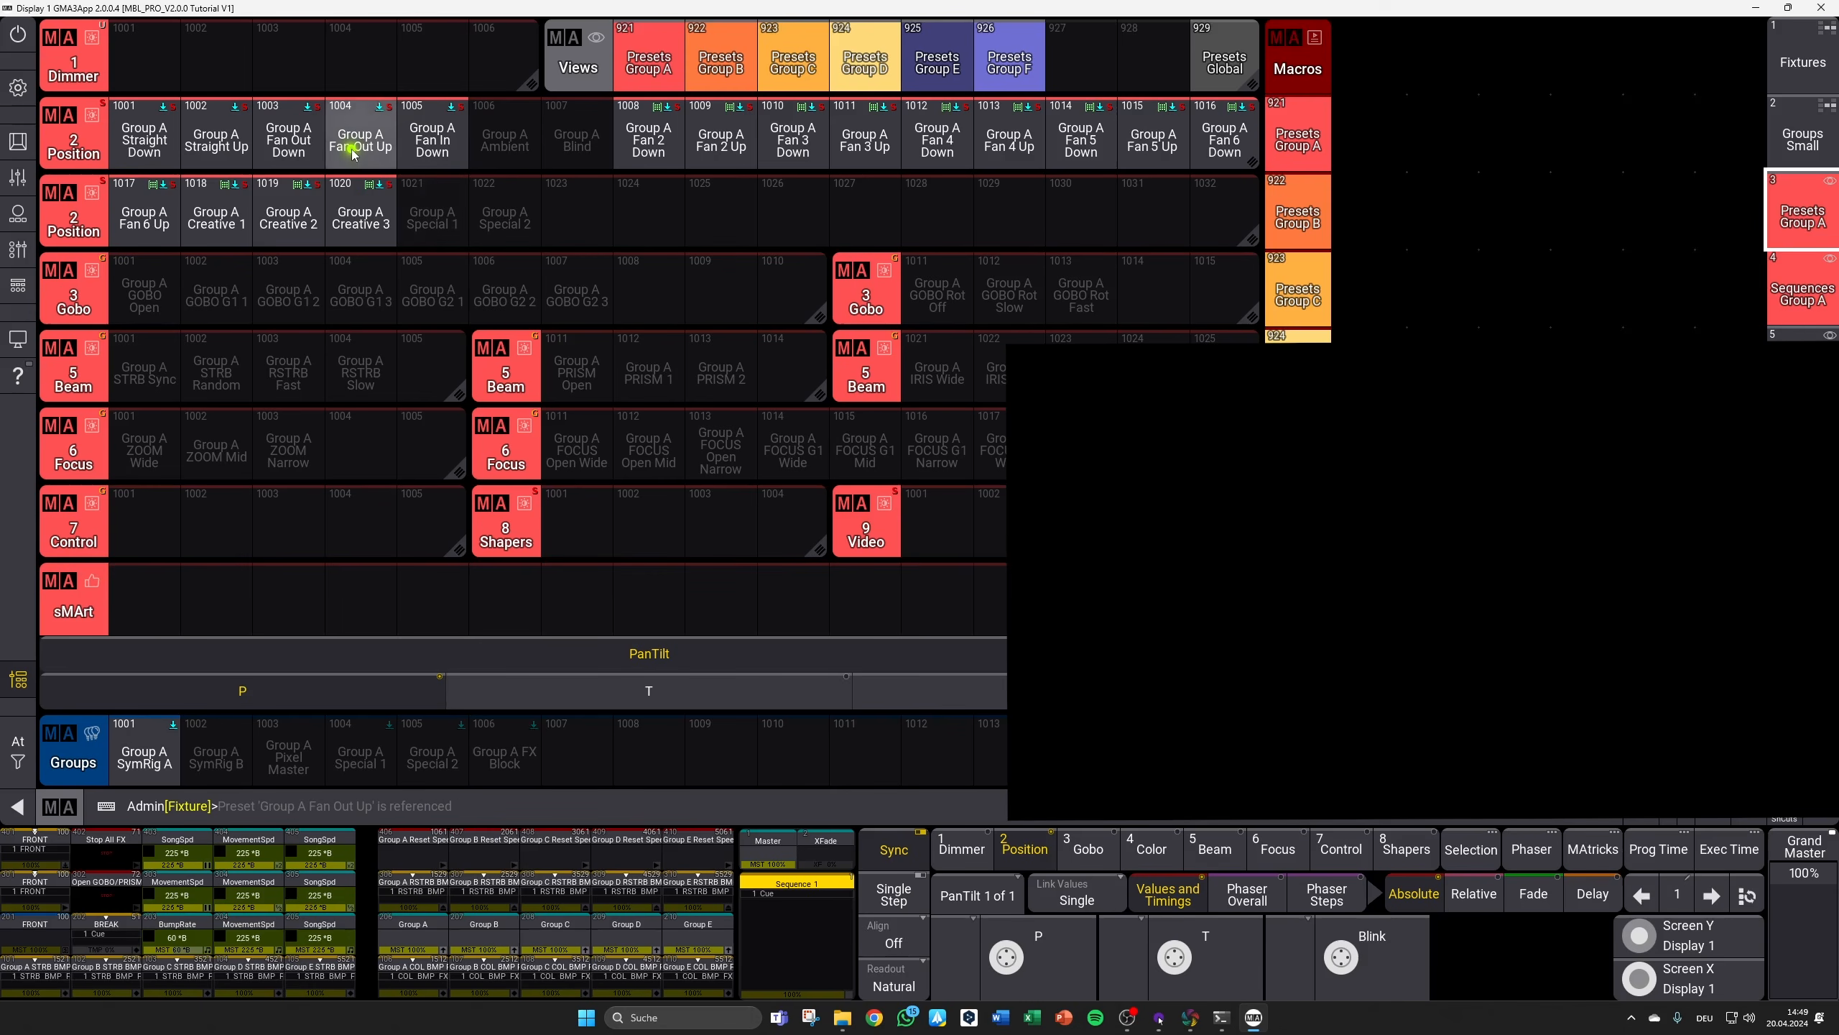
left_click(383, 157)
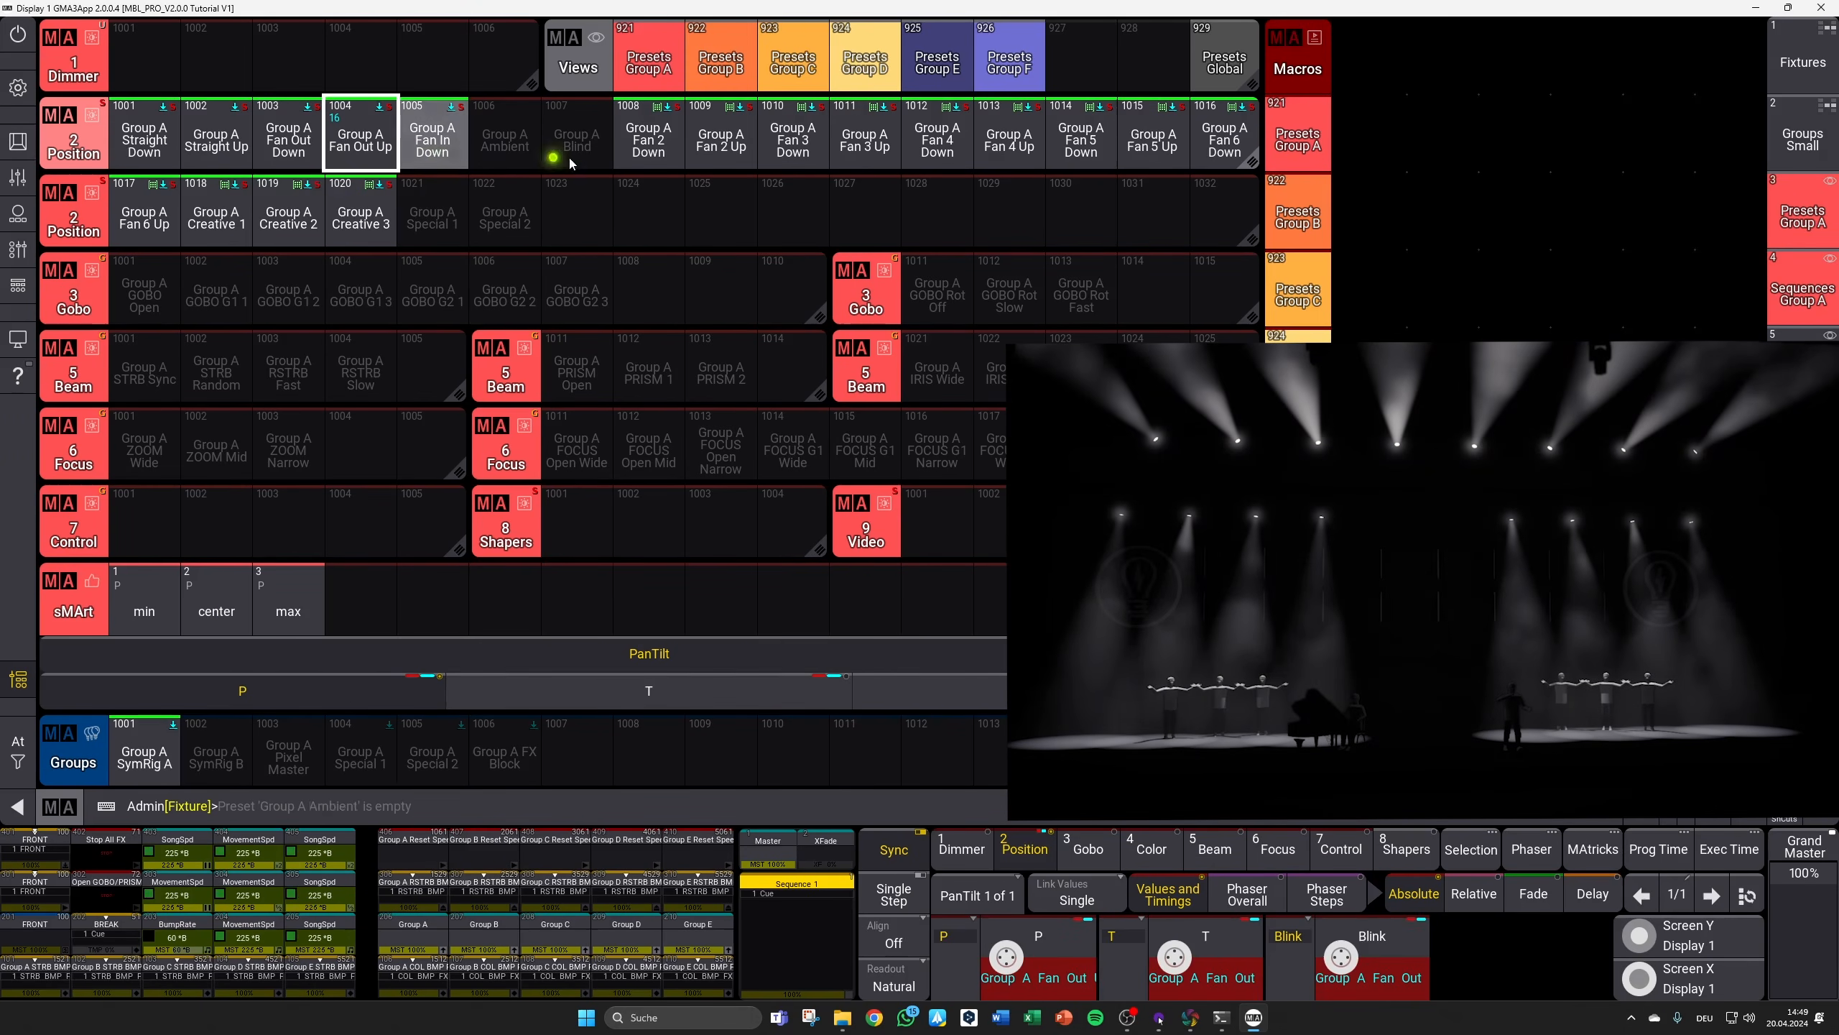
Step: Recall Group A position presets Fan In Down, Fan 2 Down, Fan 3 Down, Fan 3 Up and Fan 4 Up to check them on stage
left_click(449, 145)
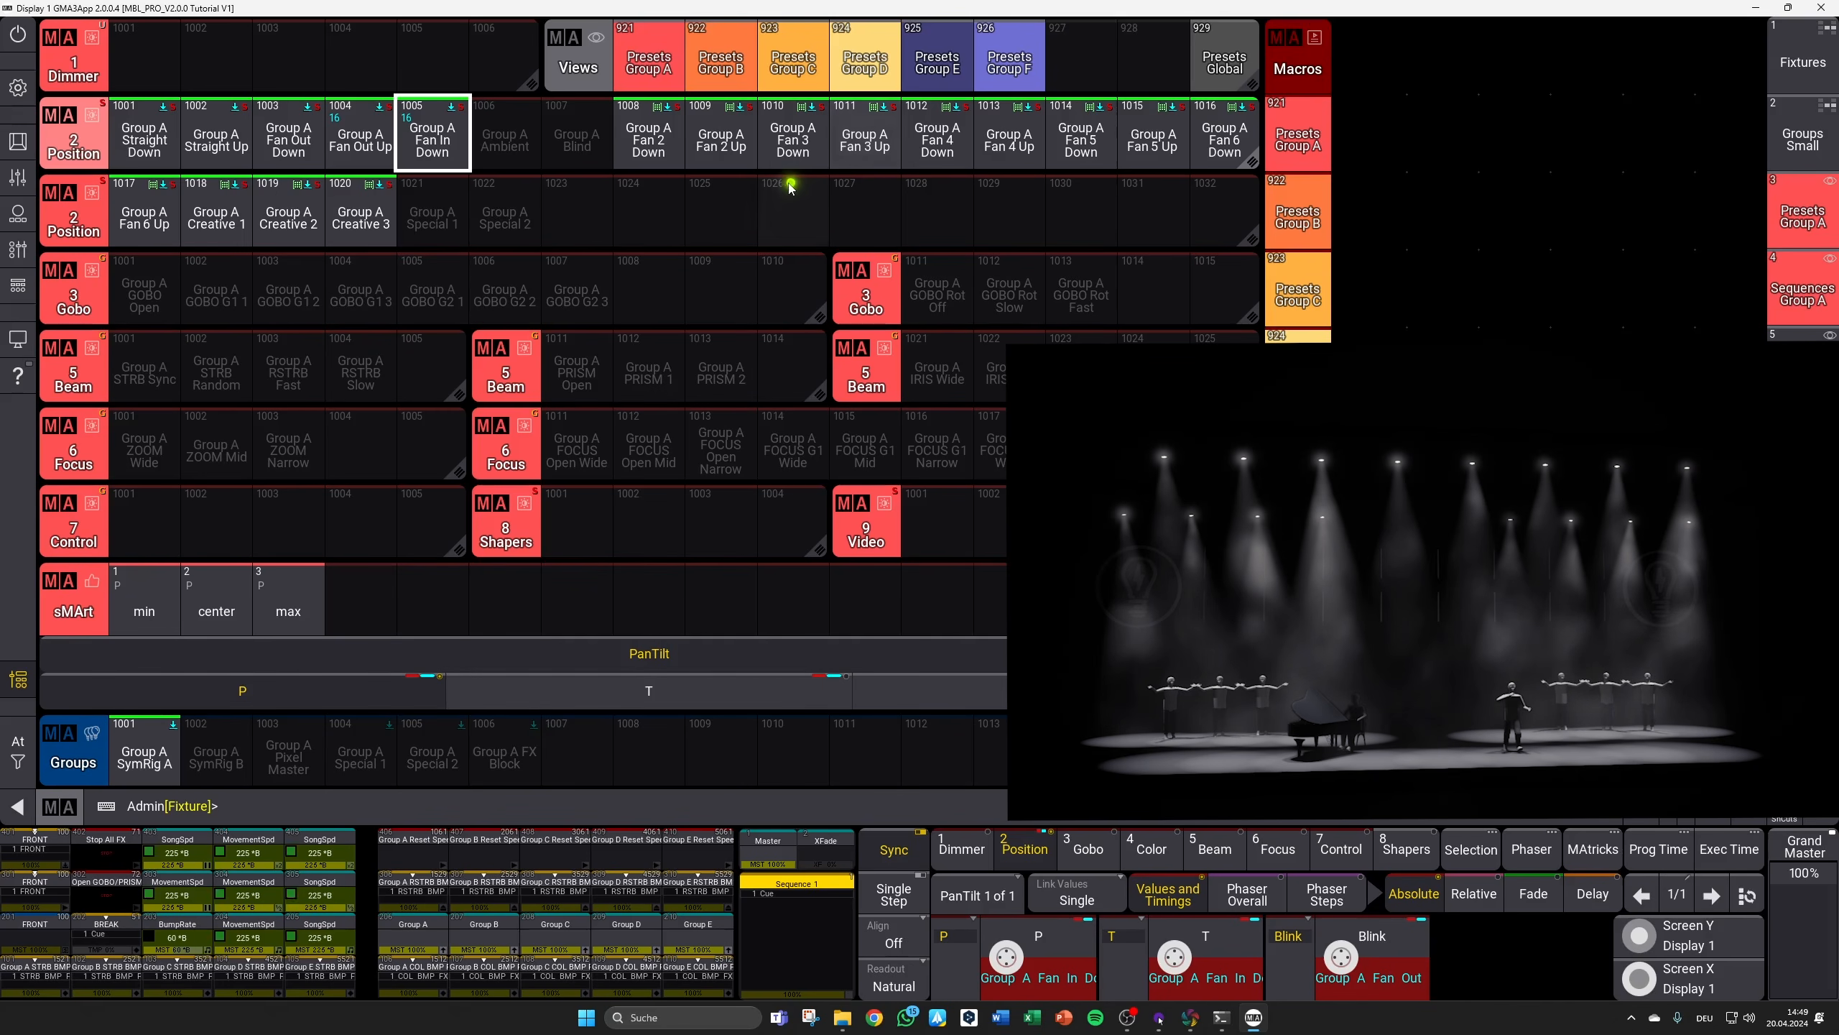
left_click(646, 142)
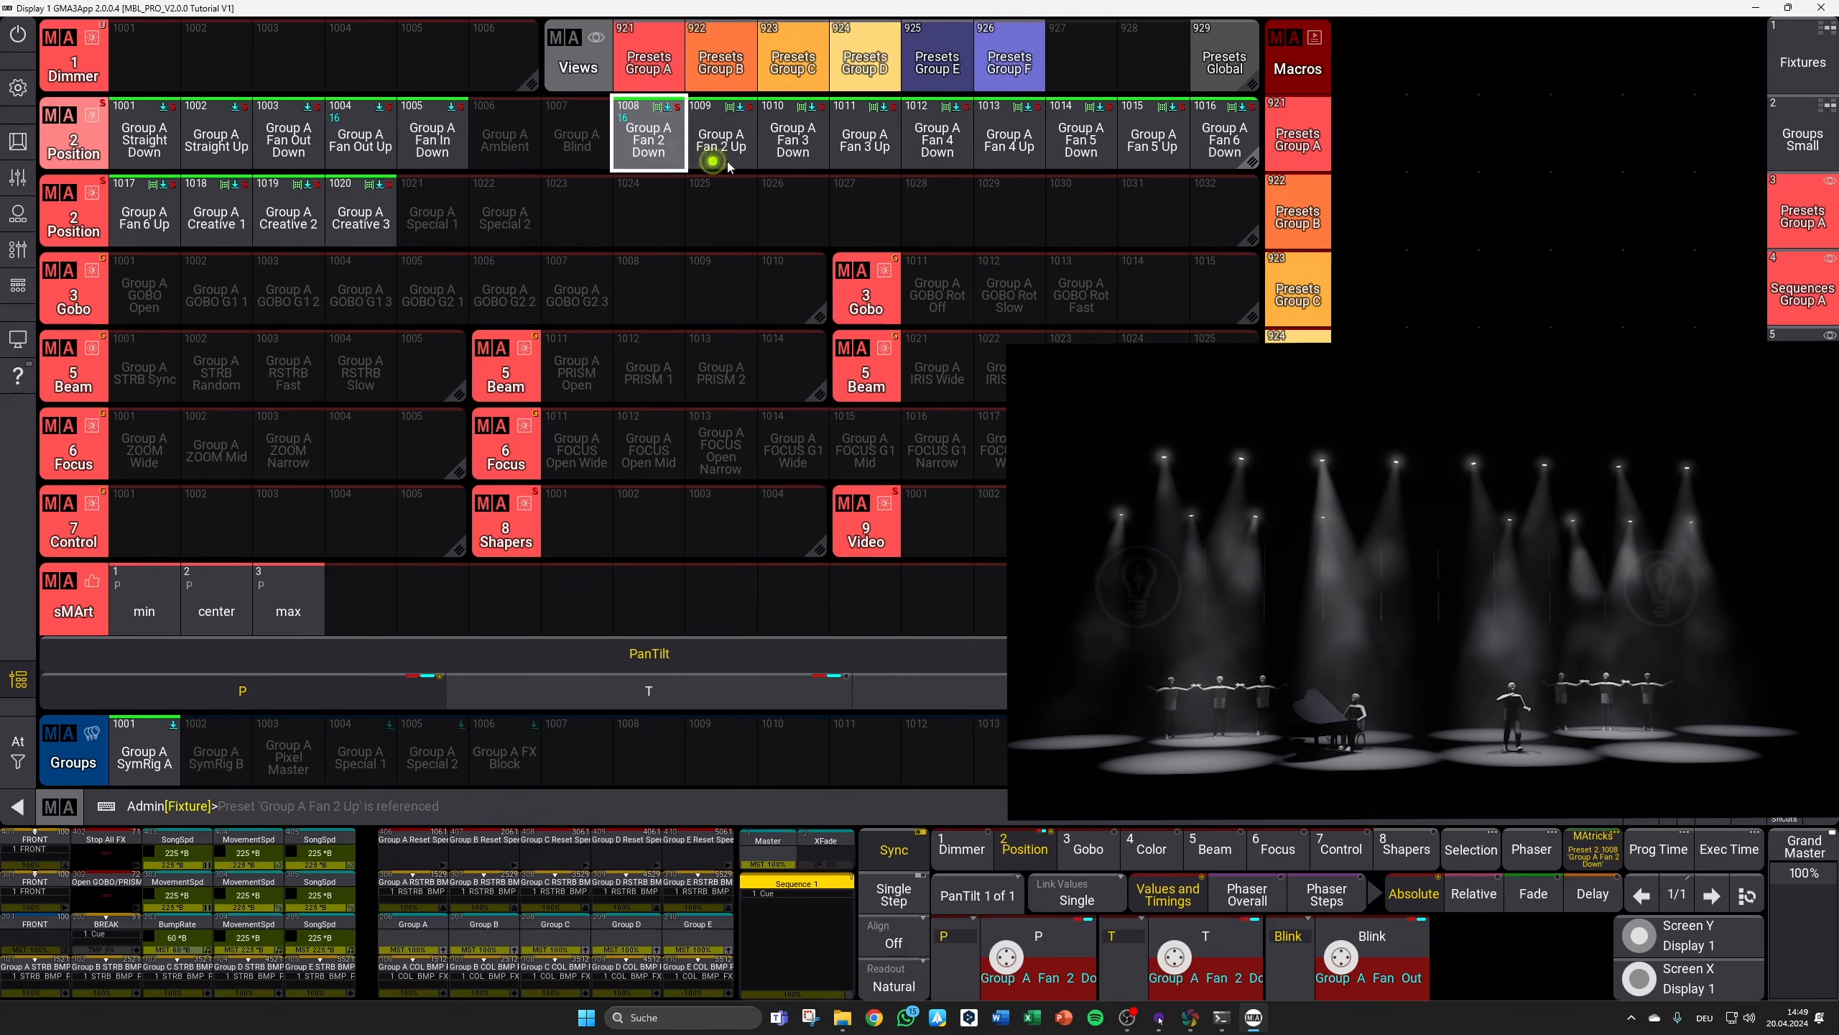
left_click(804, 161)
left_click(865, 145)
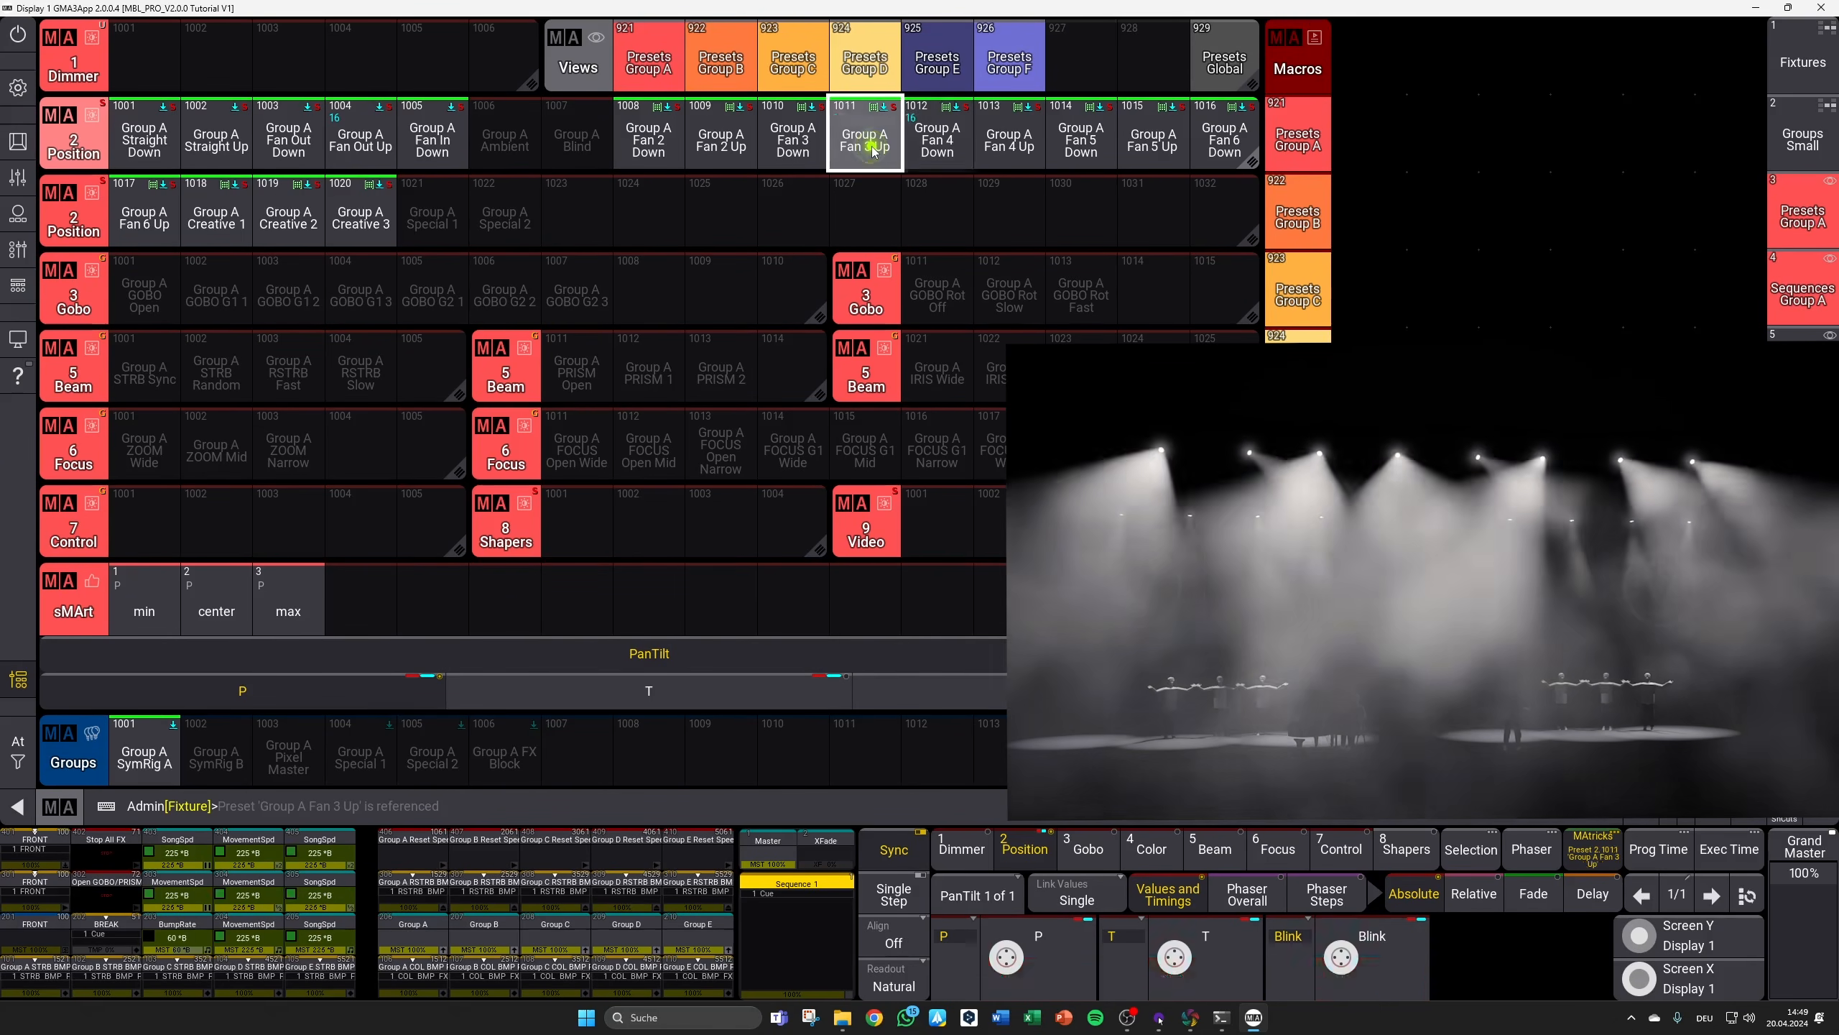
left_click(1003, 145)
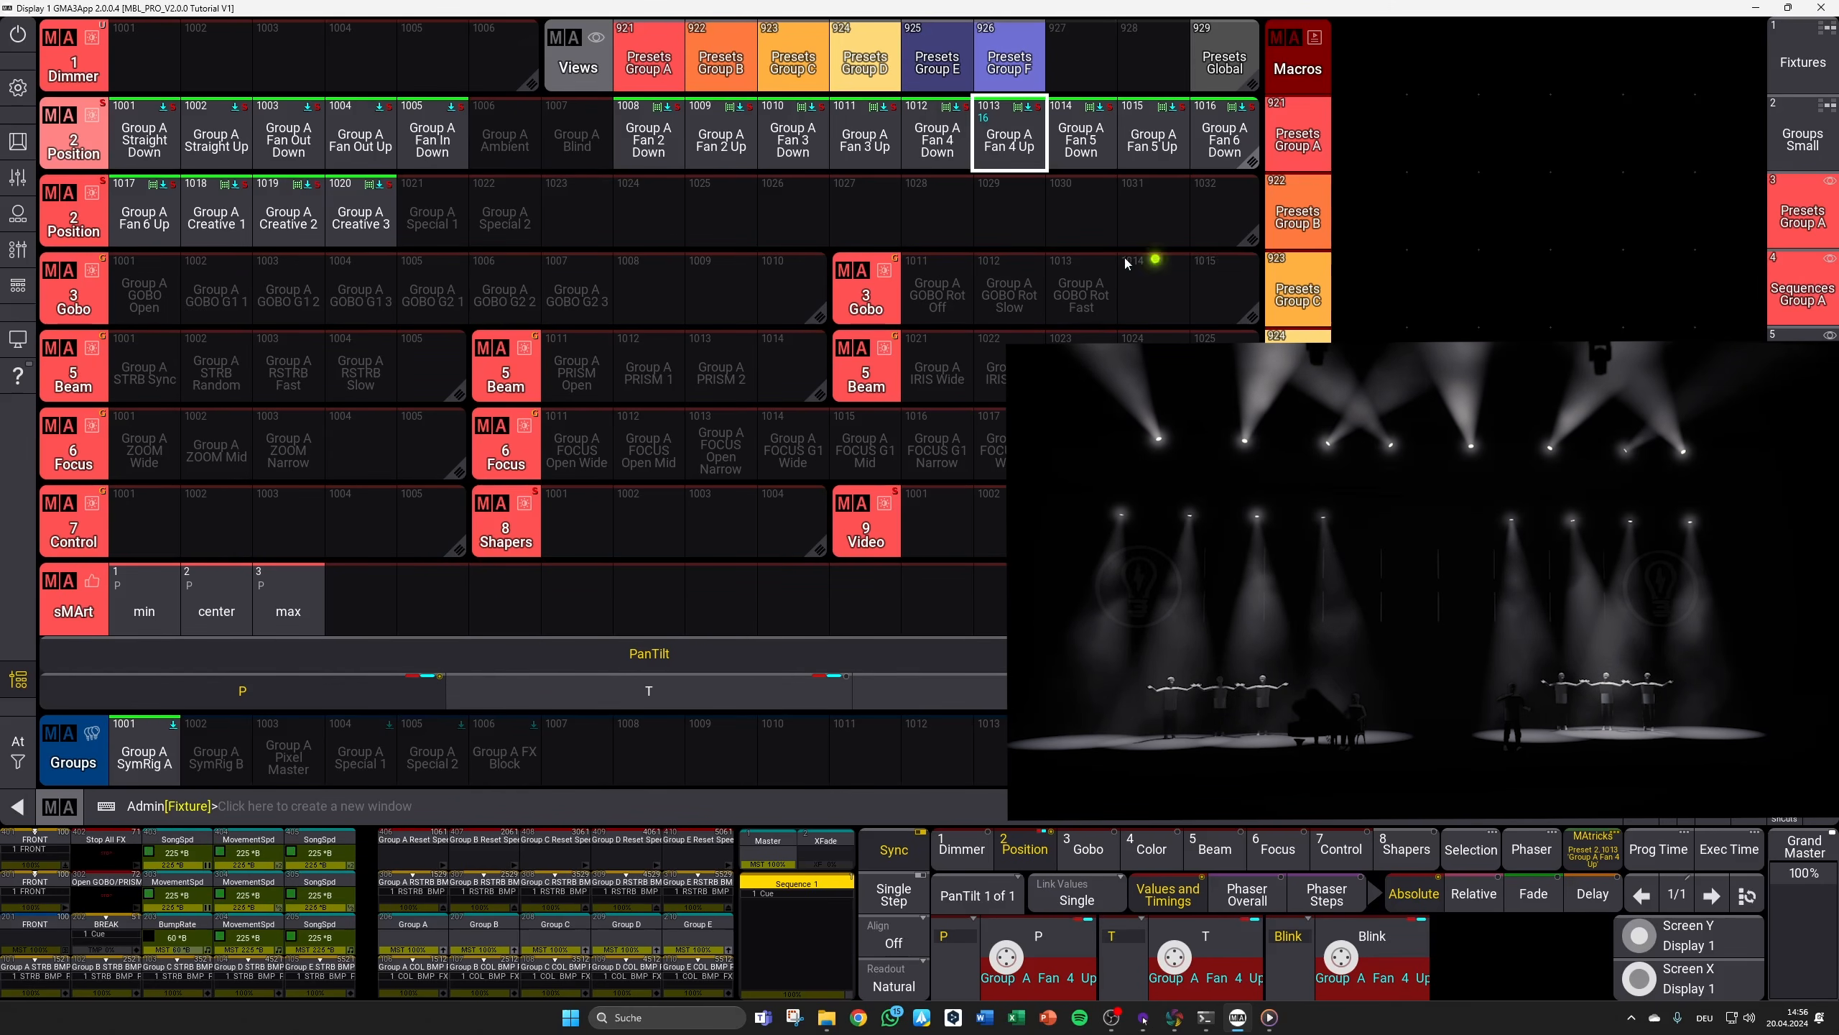
left_click(863, 152)
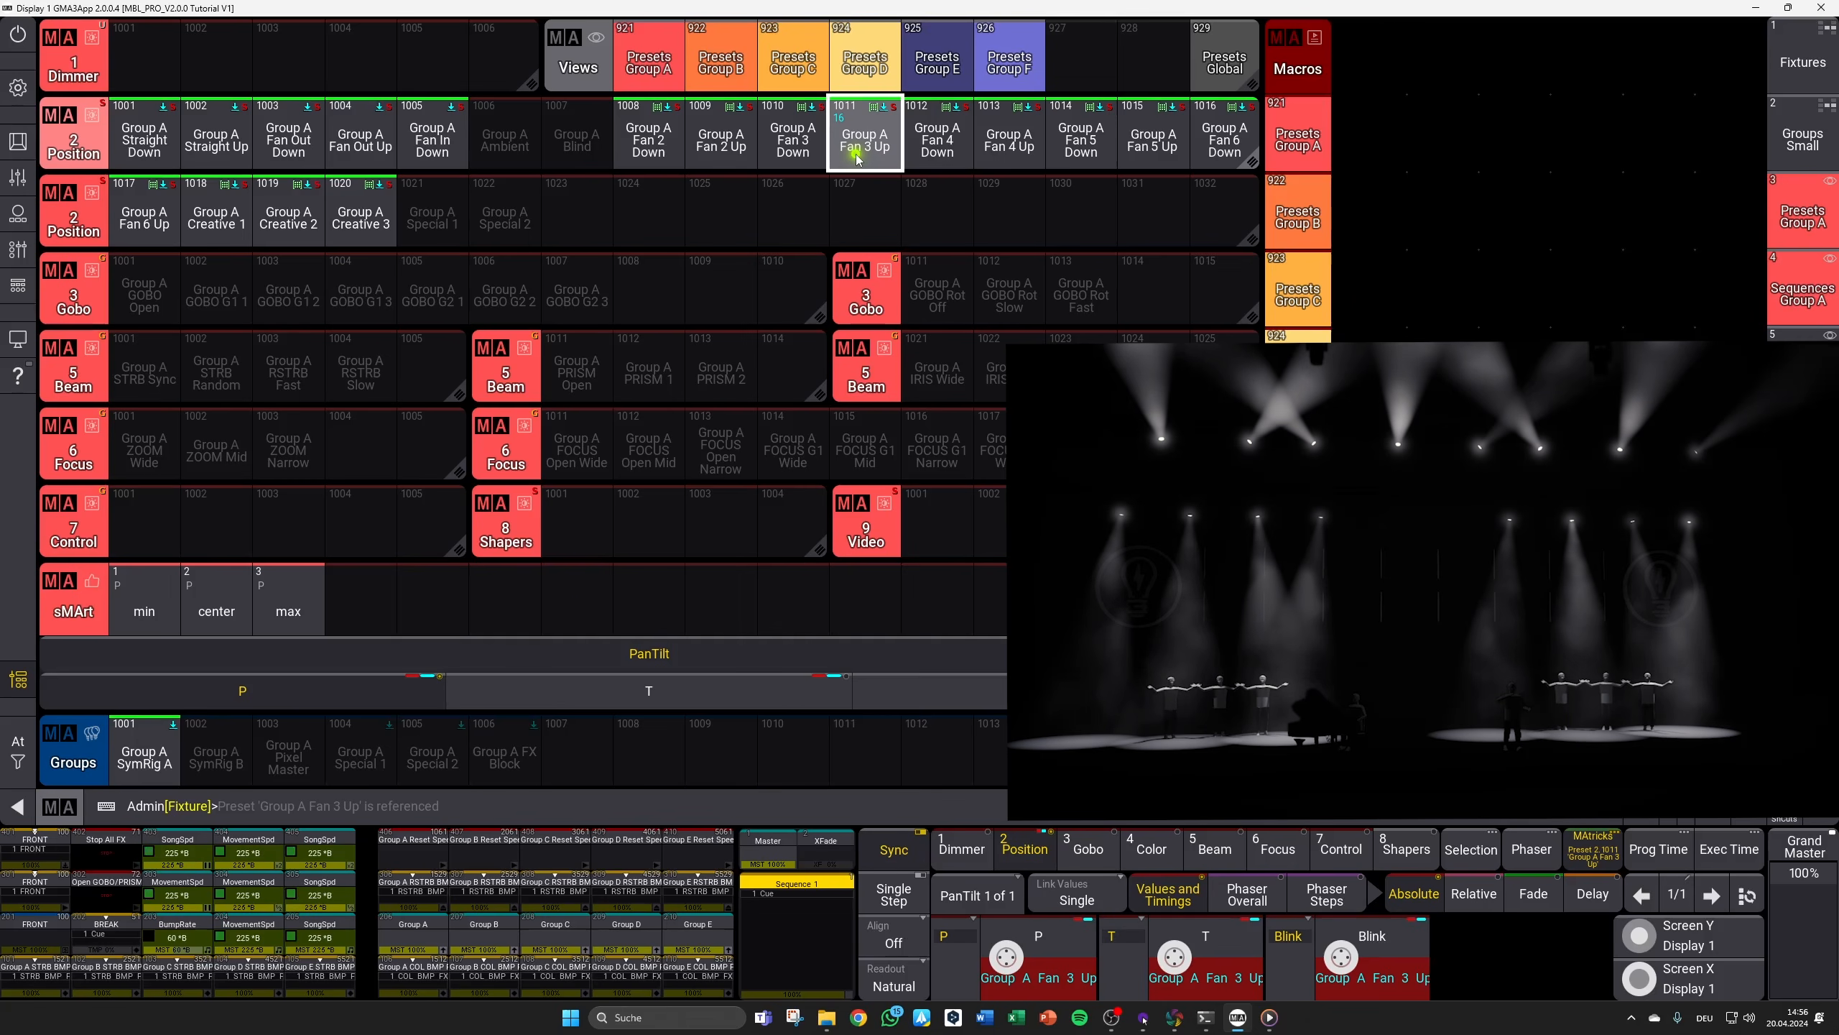
Step: Examine Group A SymRig A's arrangement in the Groups Small selection grid, and check Group A presets 1009 Fan 2 Up and 1014 Fan 5 Down
left_click(1802, 138)
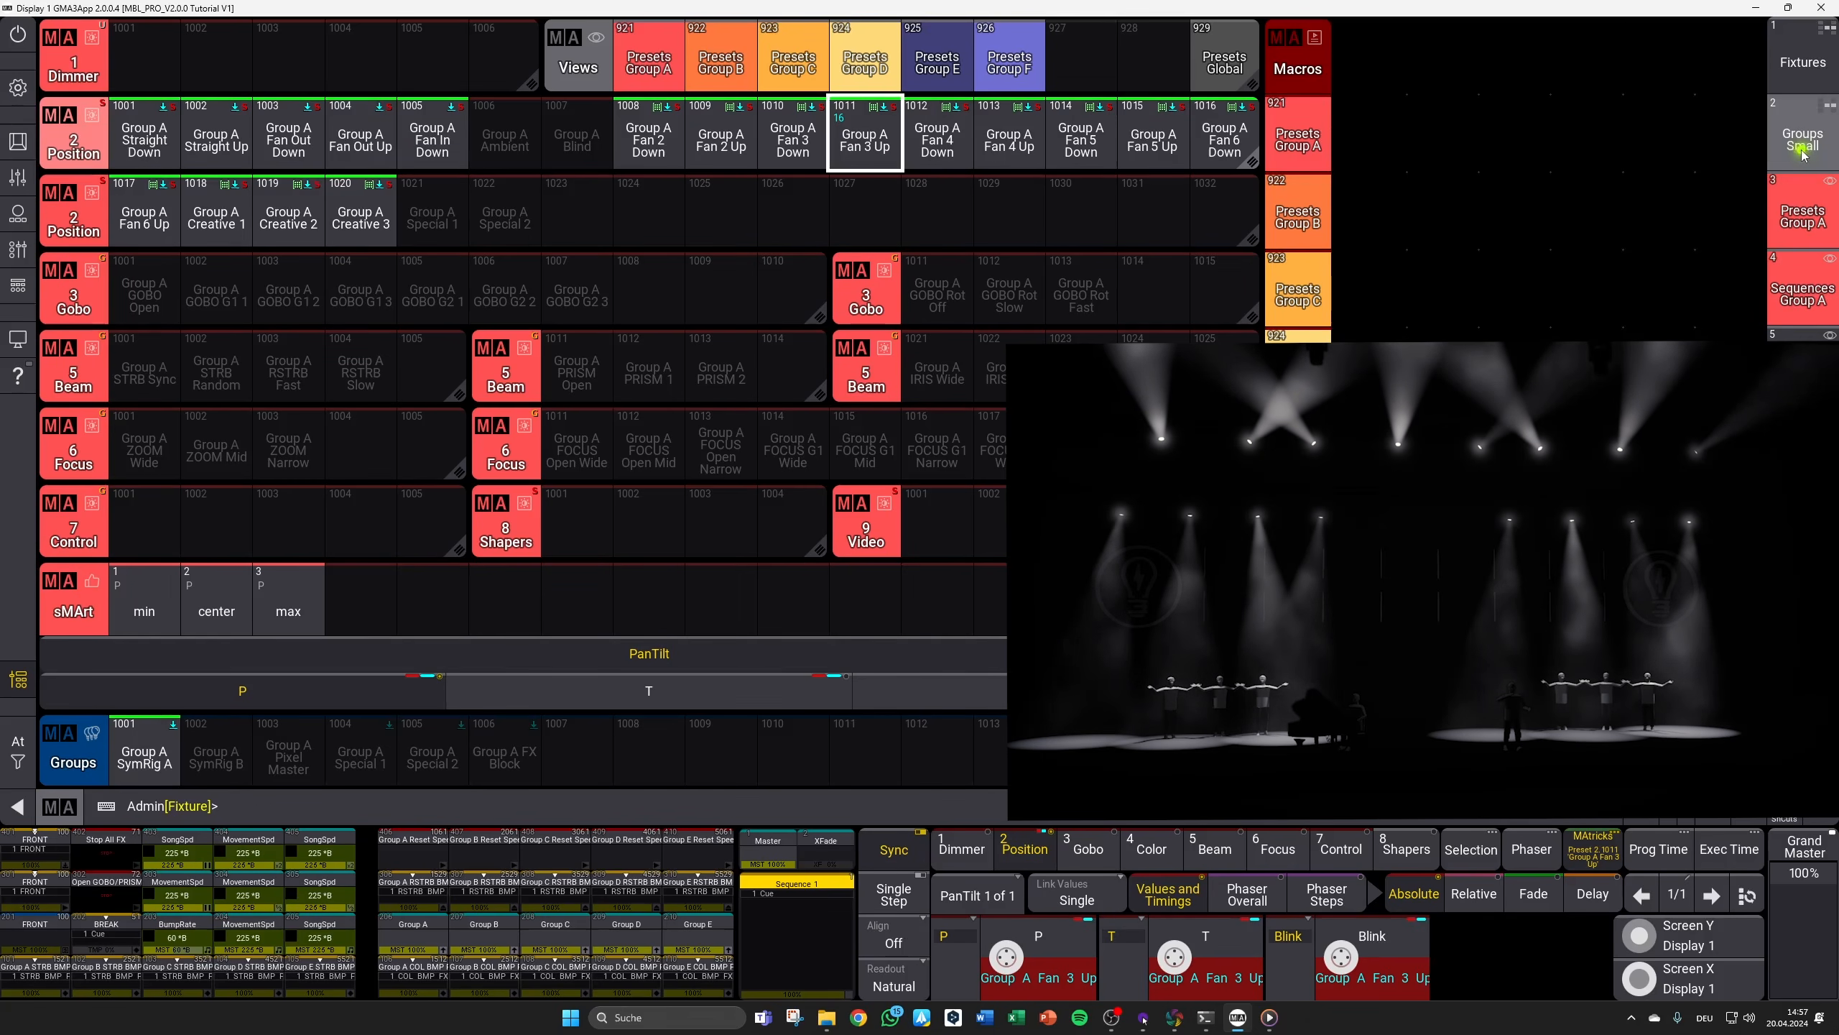
left_click(215, 138)
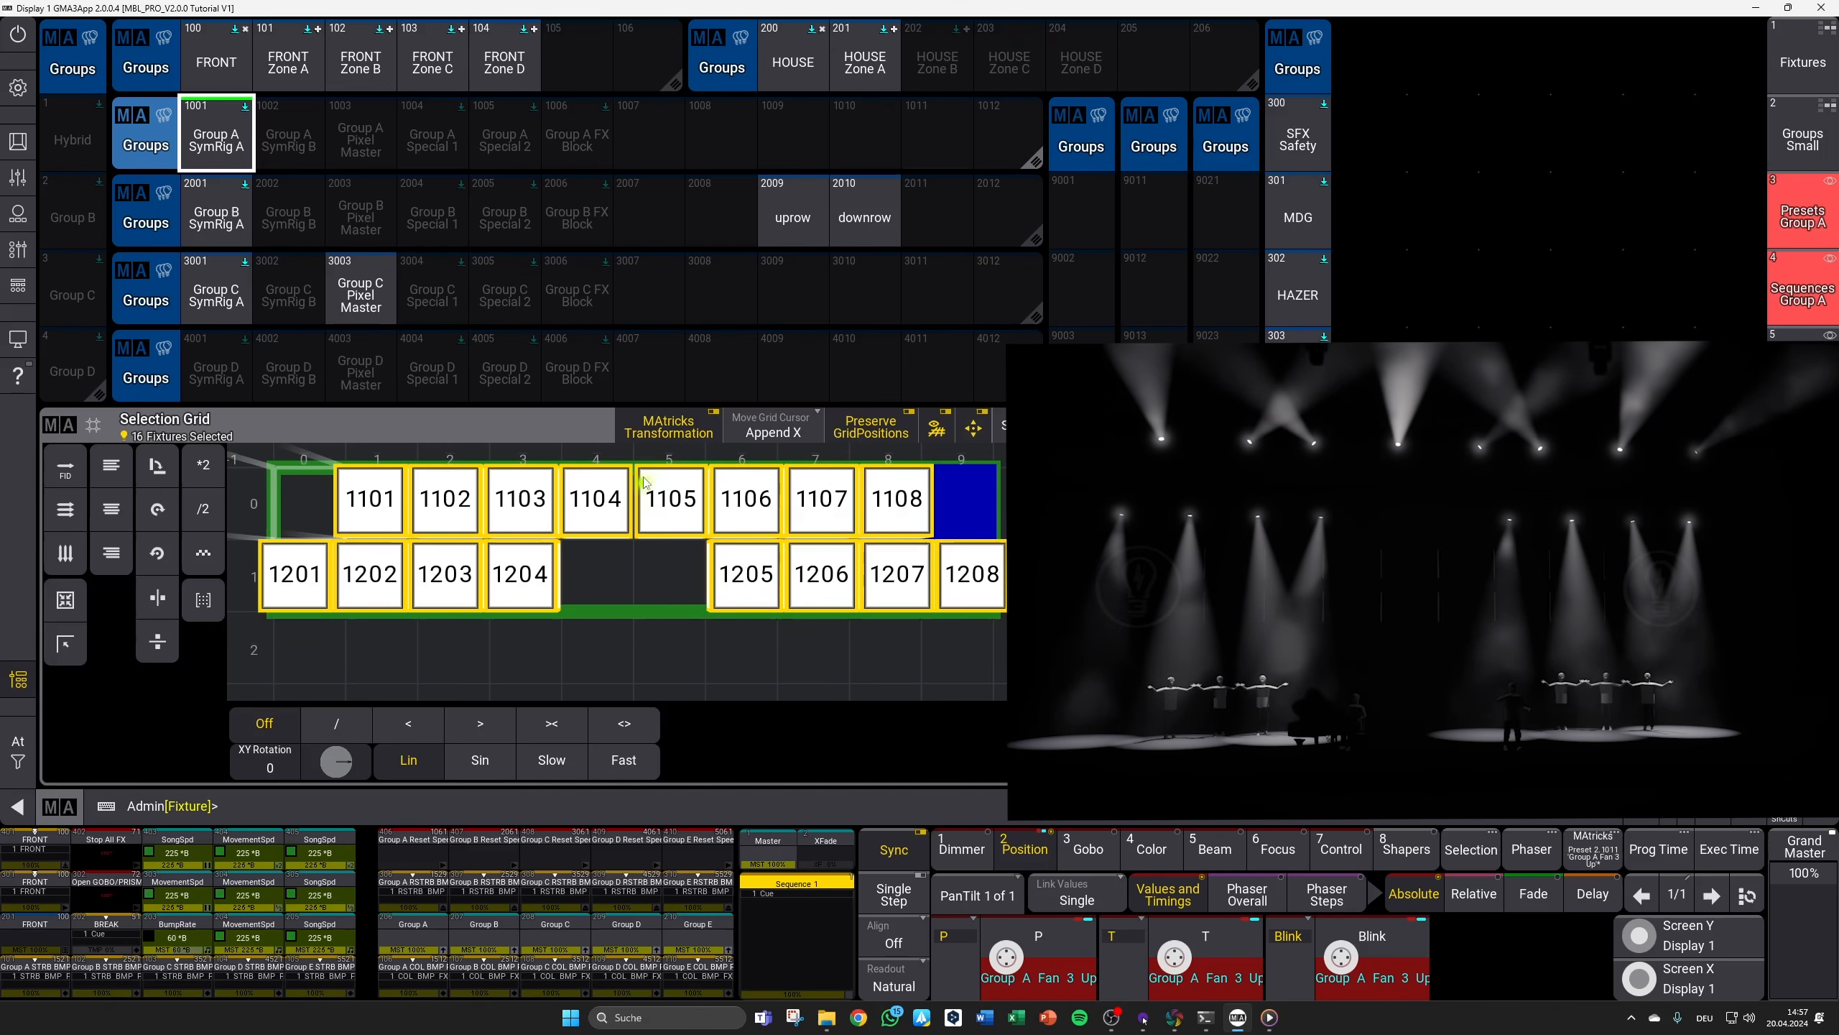
left_click(1788, 209)
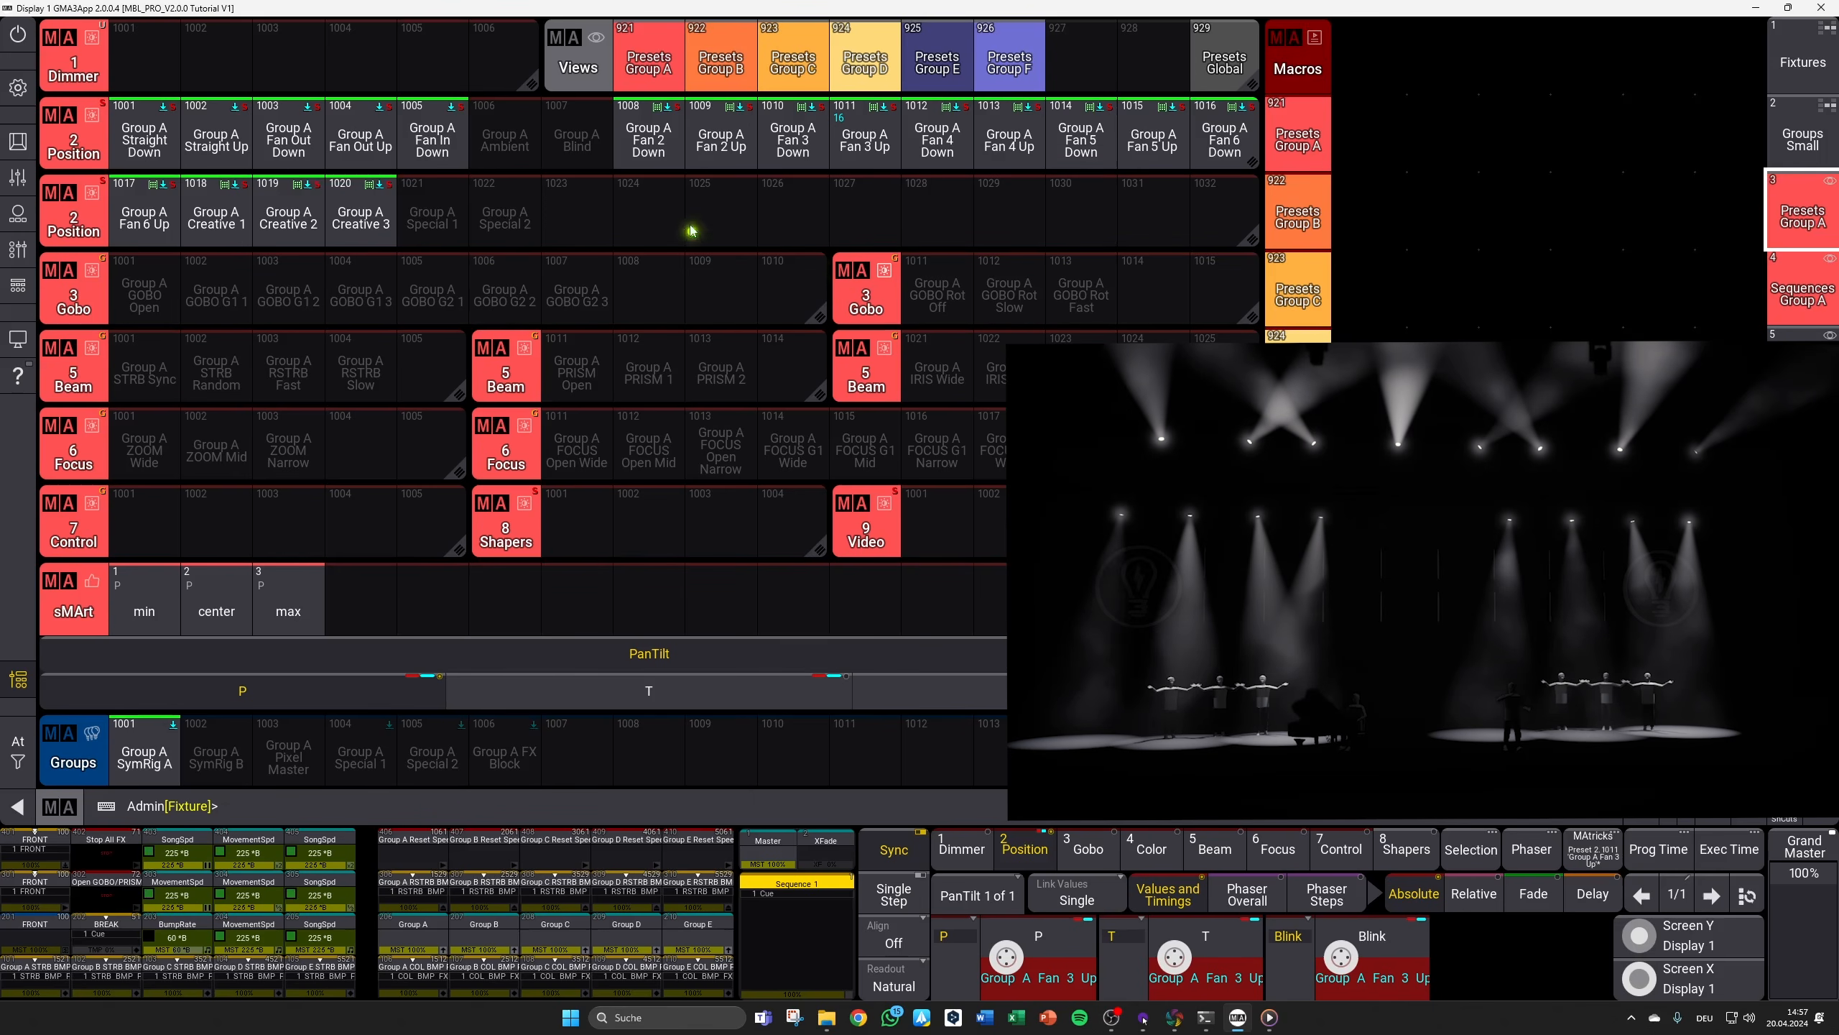
left_click(729, 138)
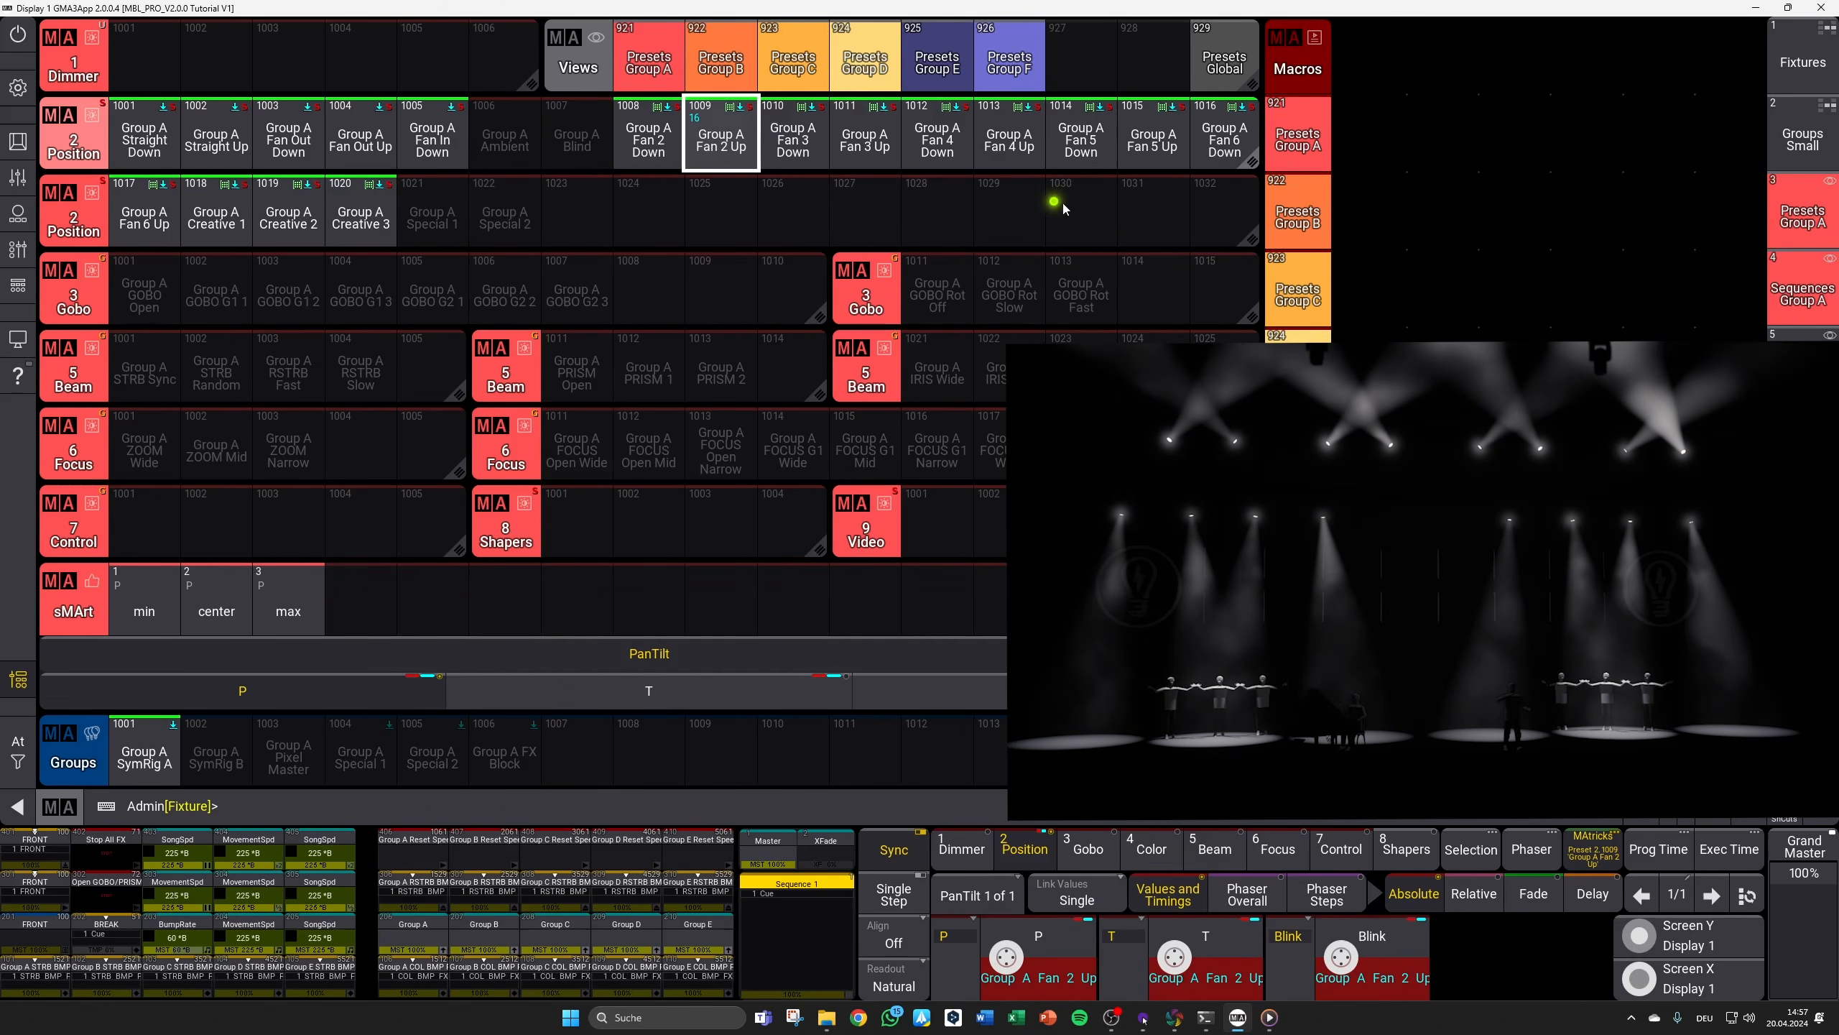
left_click(1083, 156)
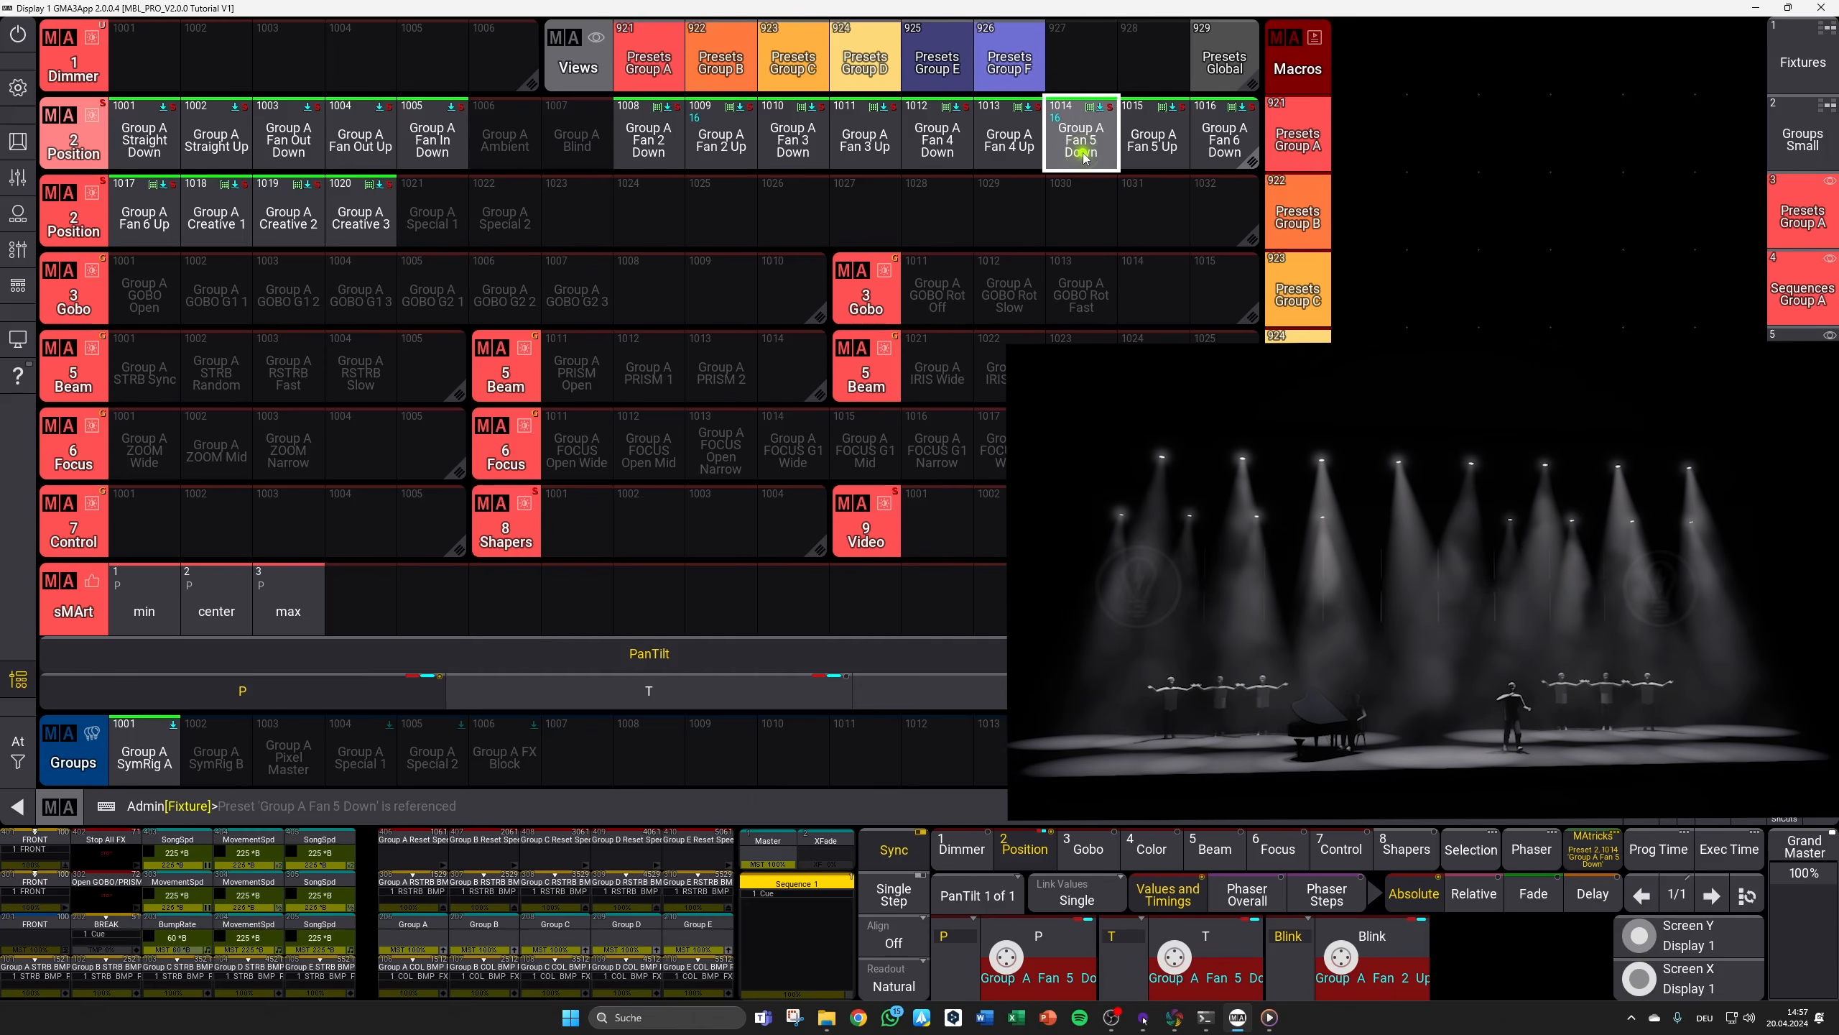
Step: Recall position preset 1015 Group A Fan 5 Up, adjust the fixture range from 1101 to pan 25 and tilt -44.51, and store it with Merge
left_click(1148, 158)
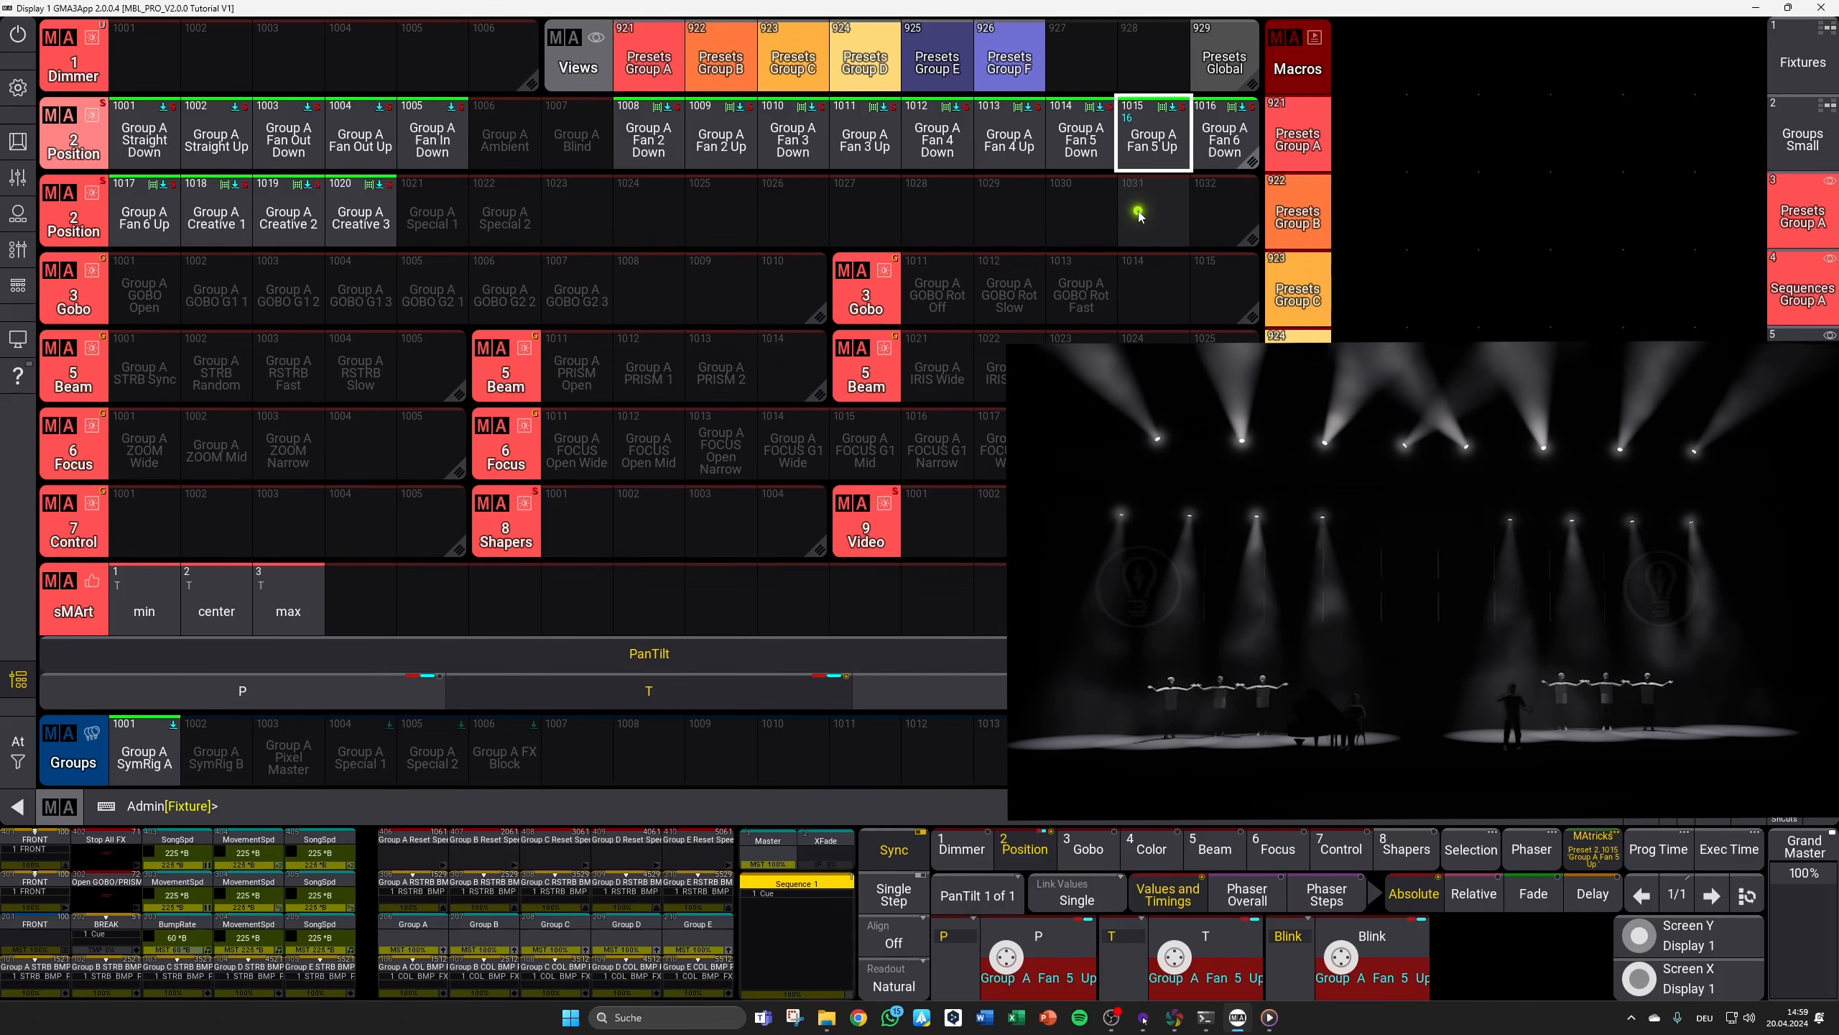
key("c")
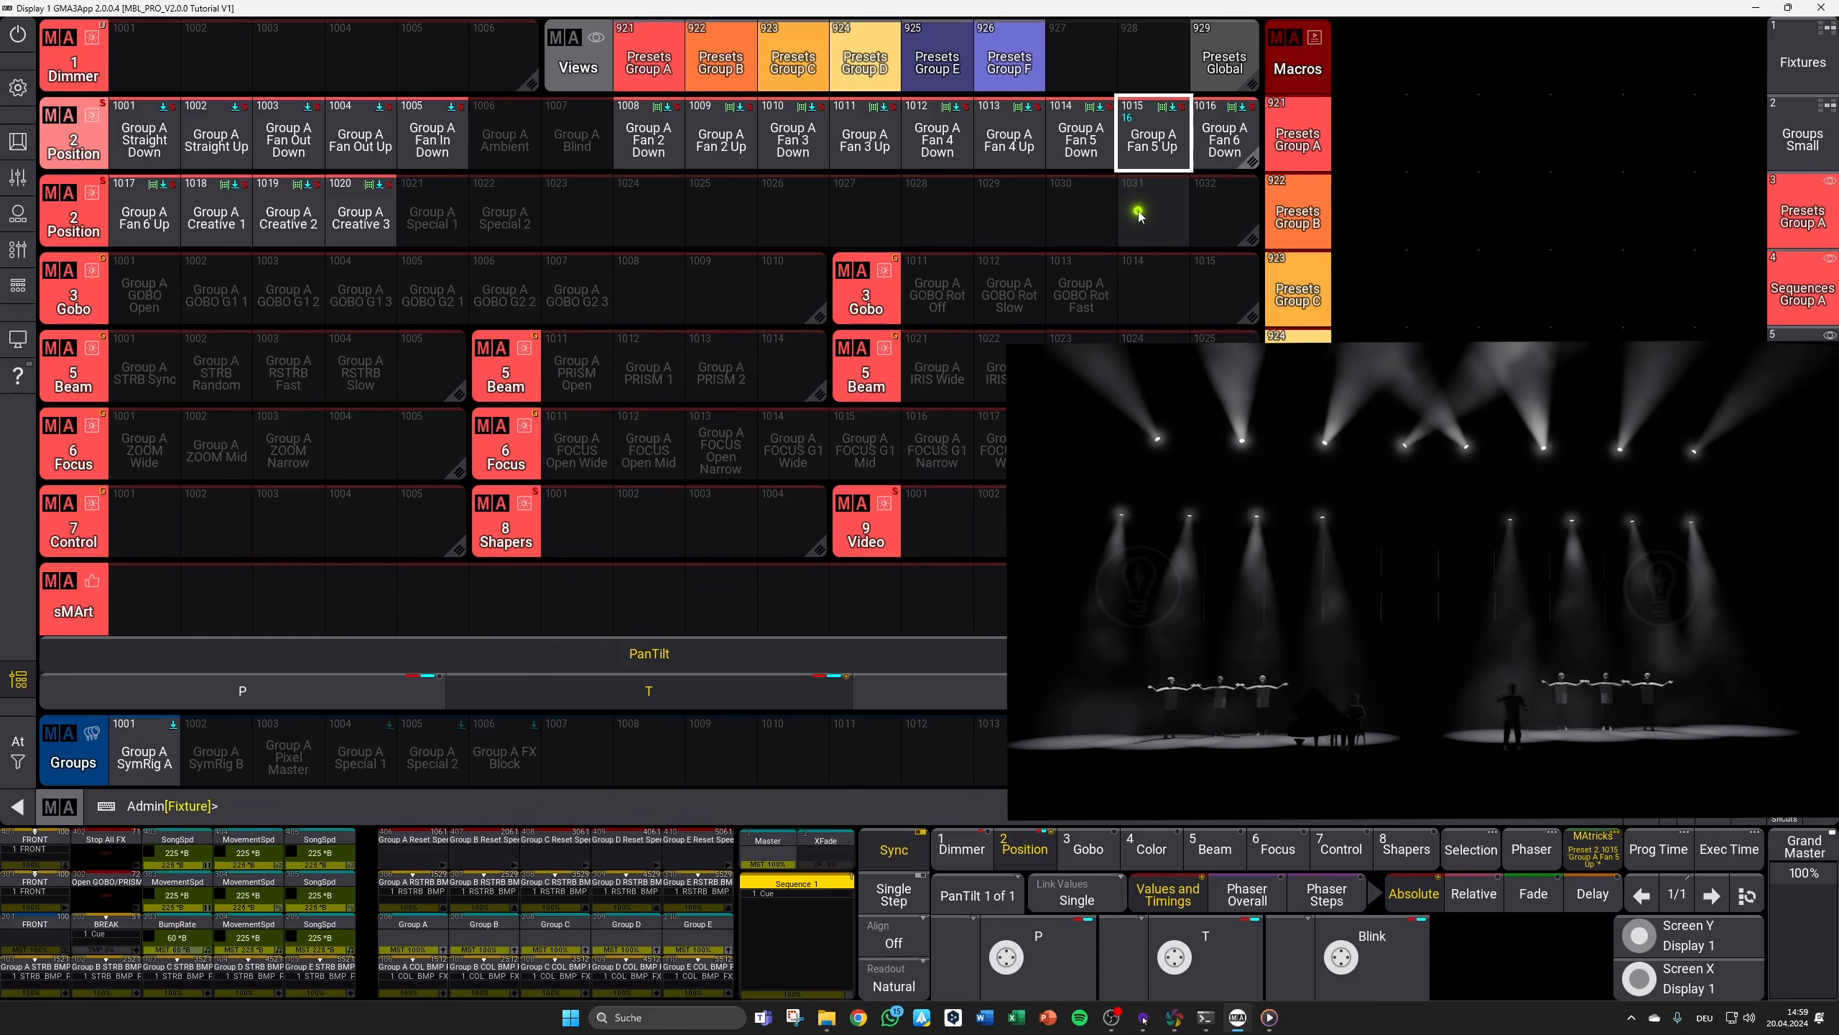
type("1101 Thru 1")
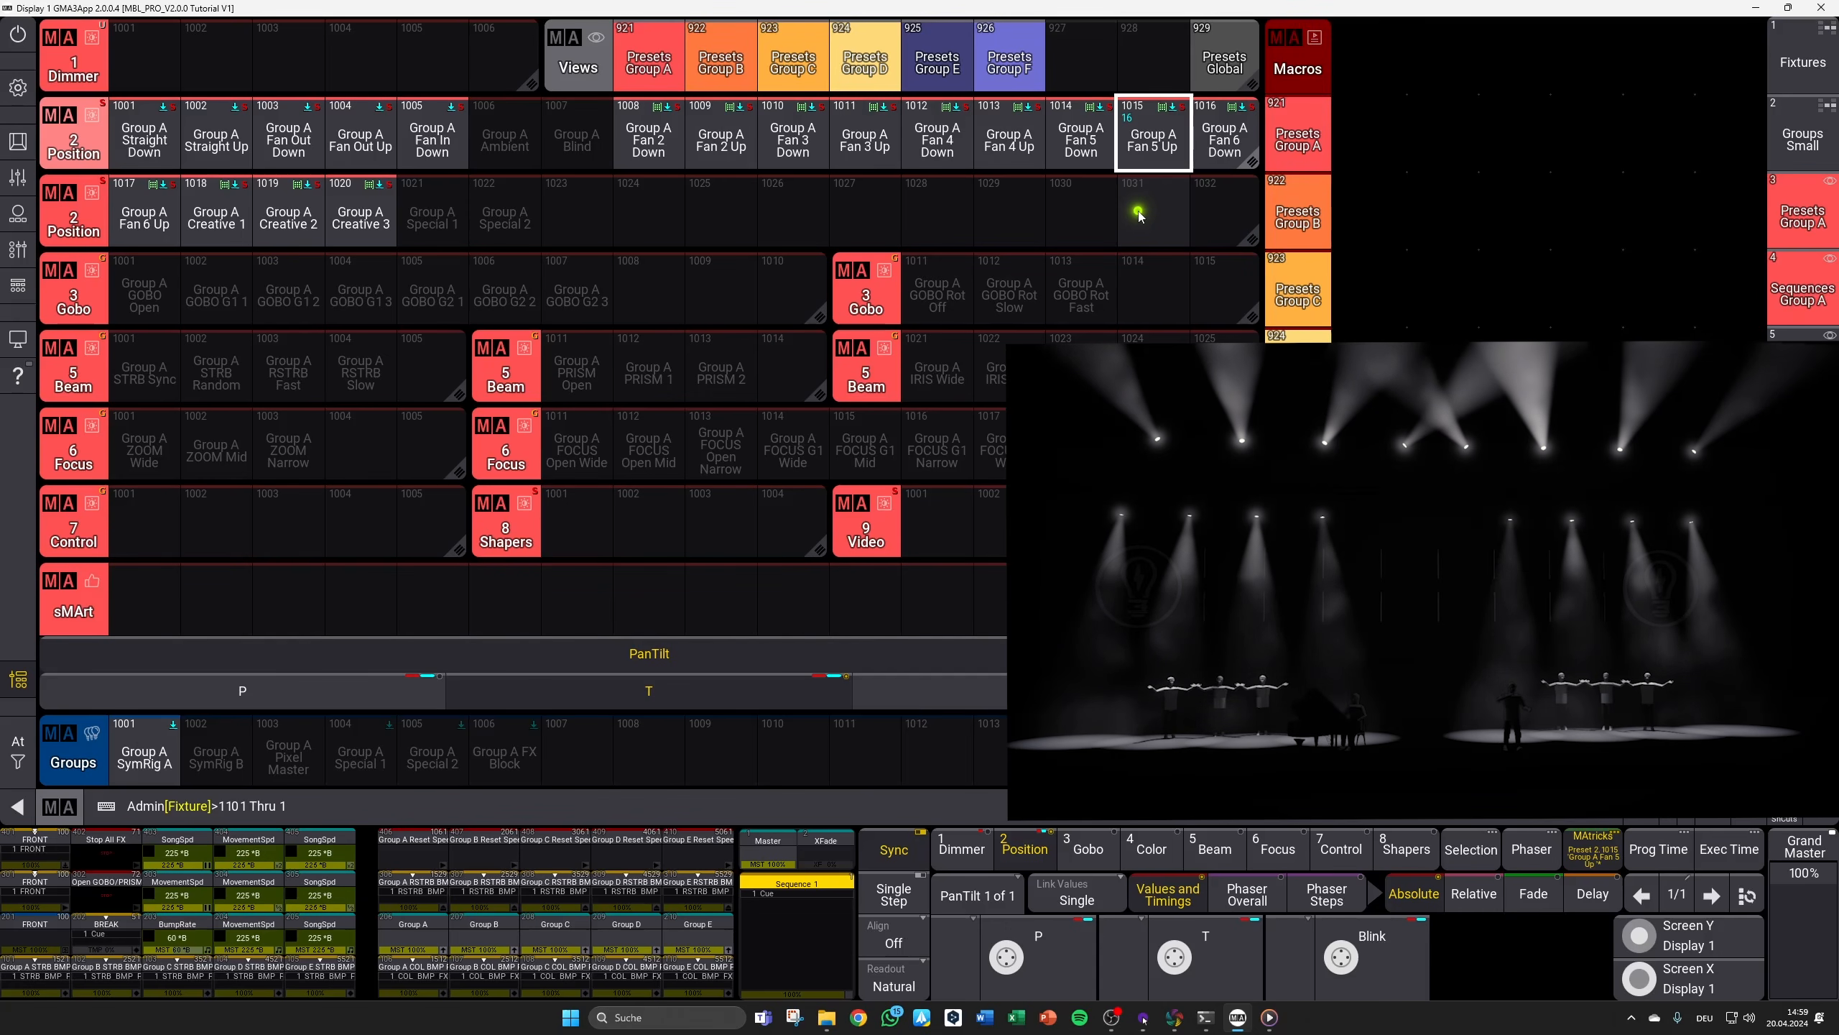
key("Return")
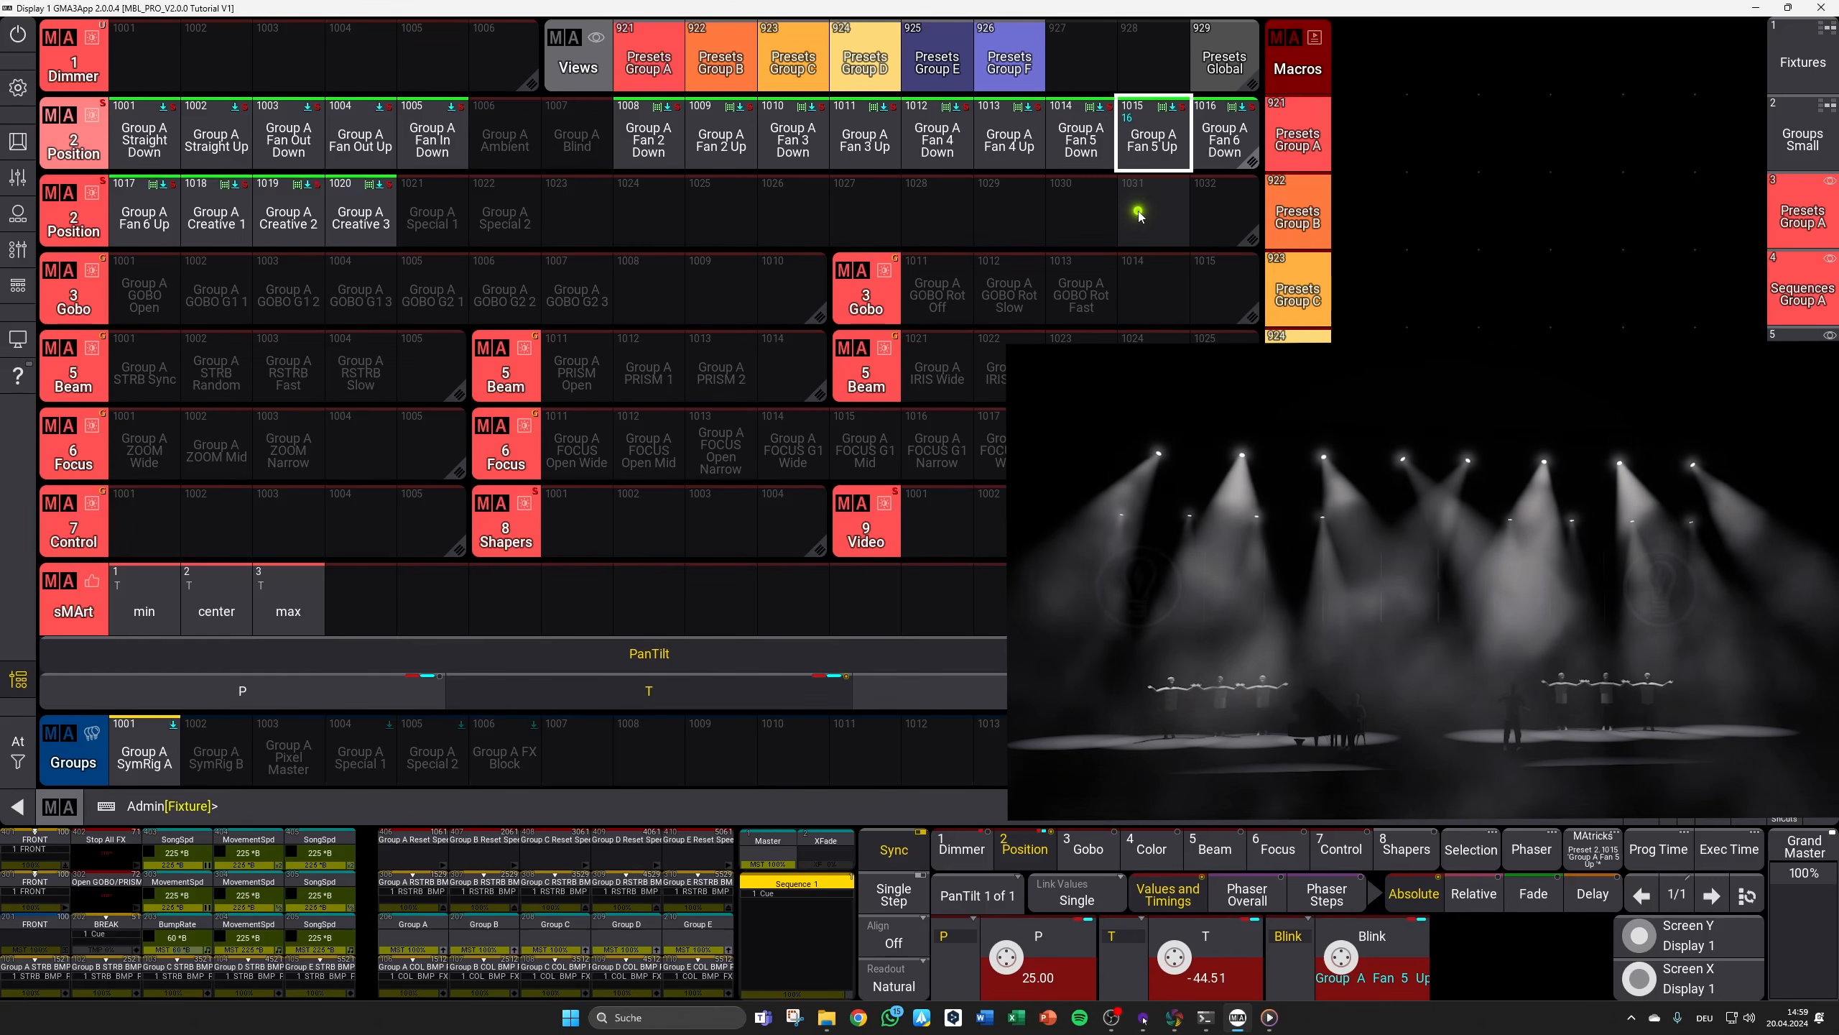
key("s")
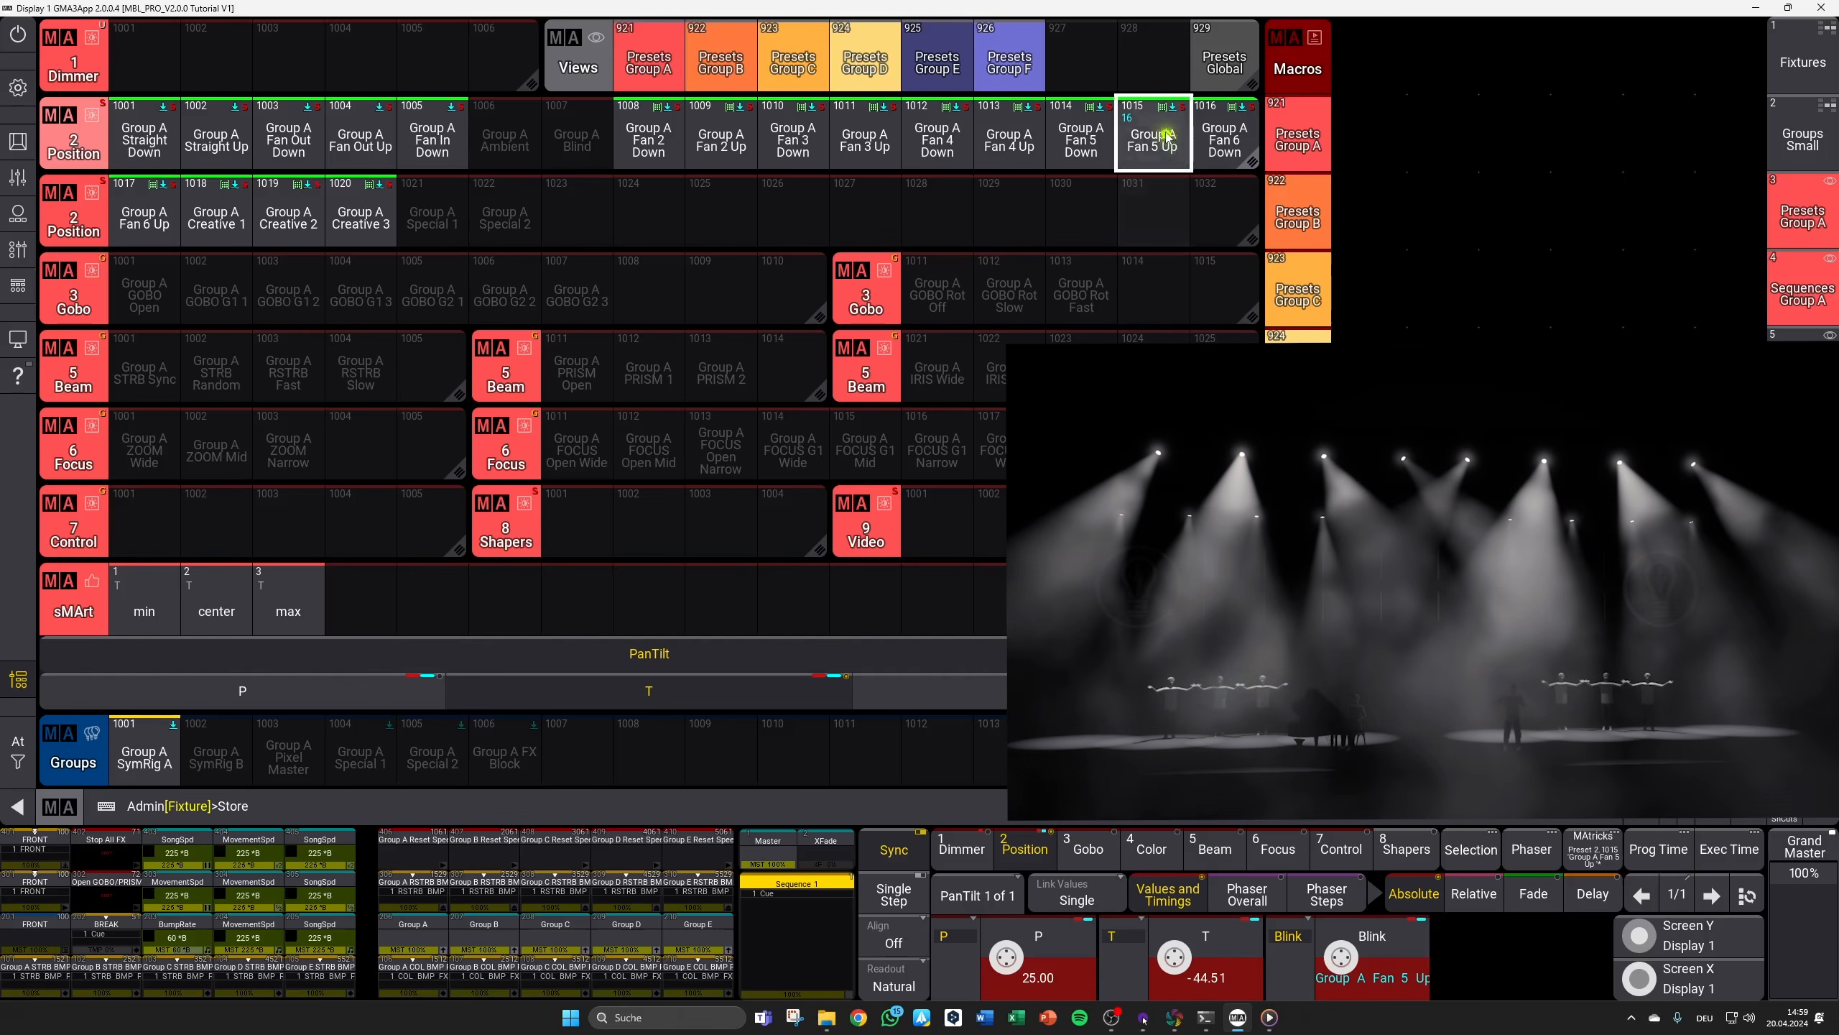
left_click(1167, 135)
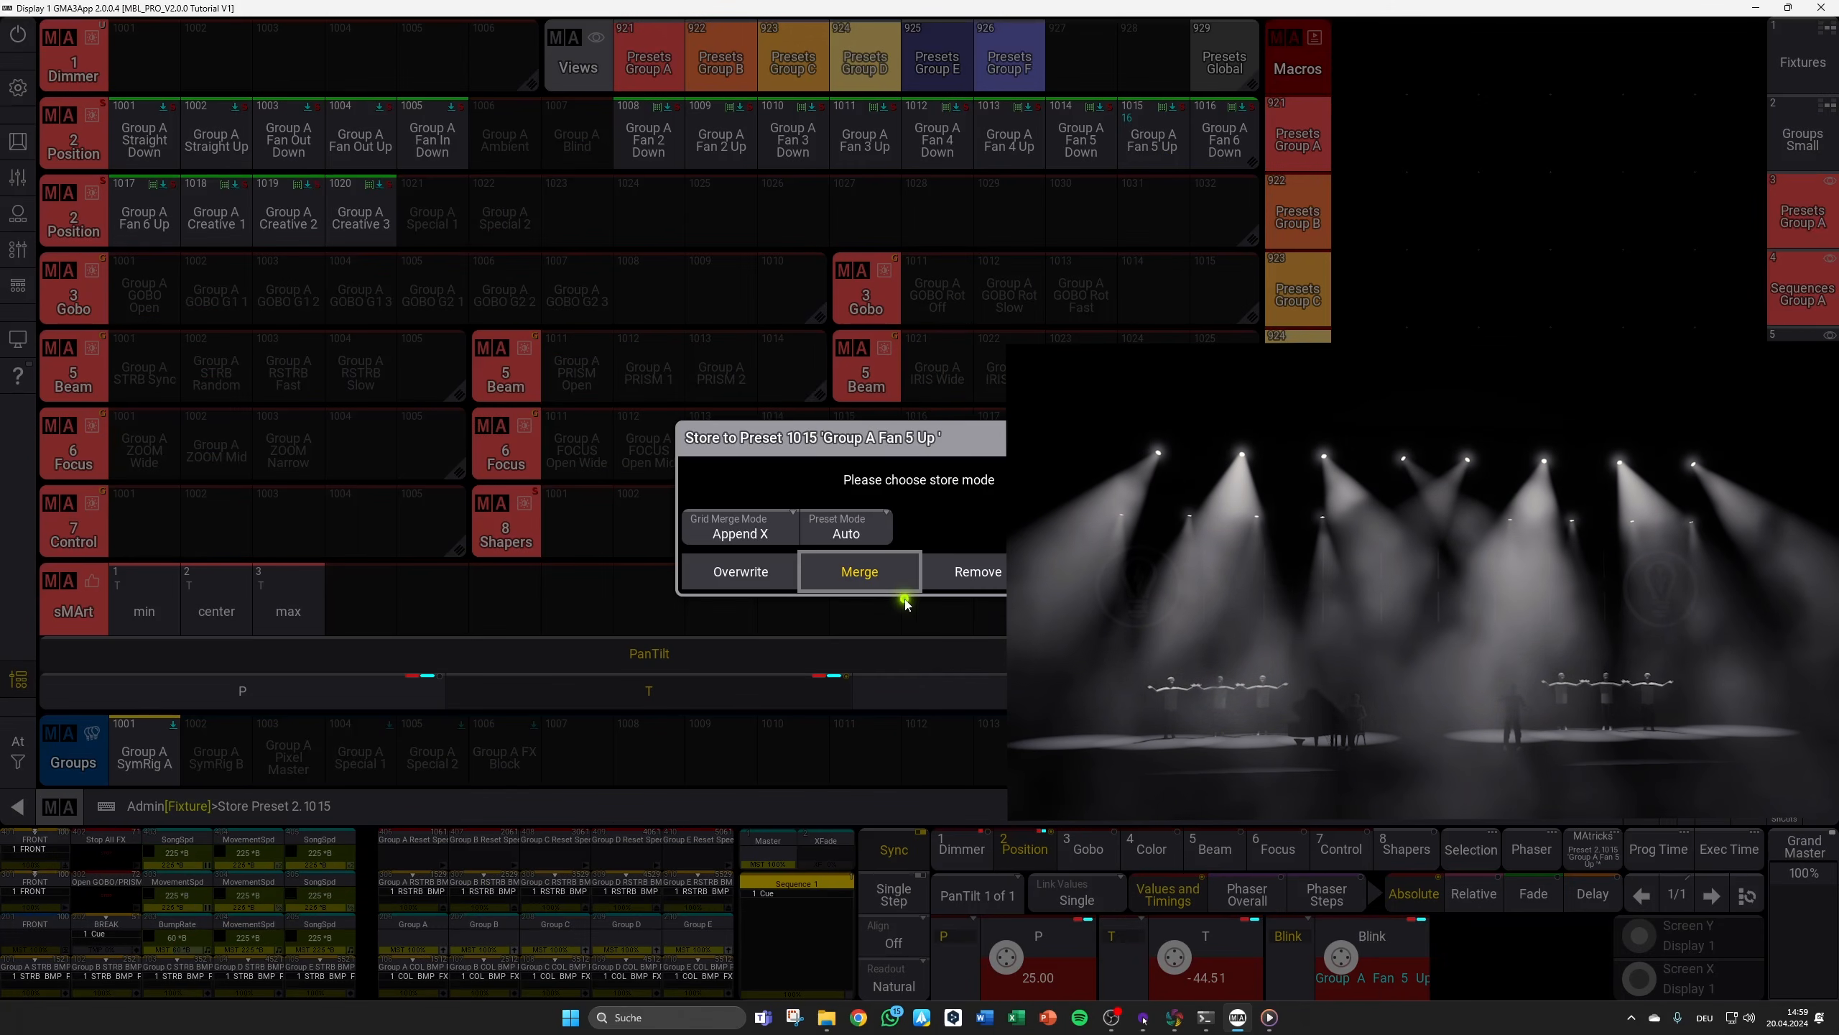
left_click(875, 578)
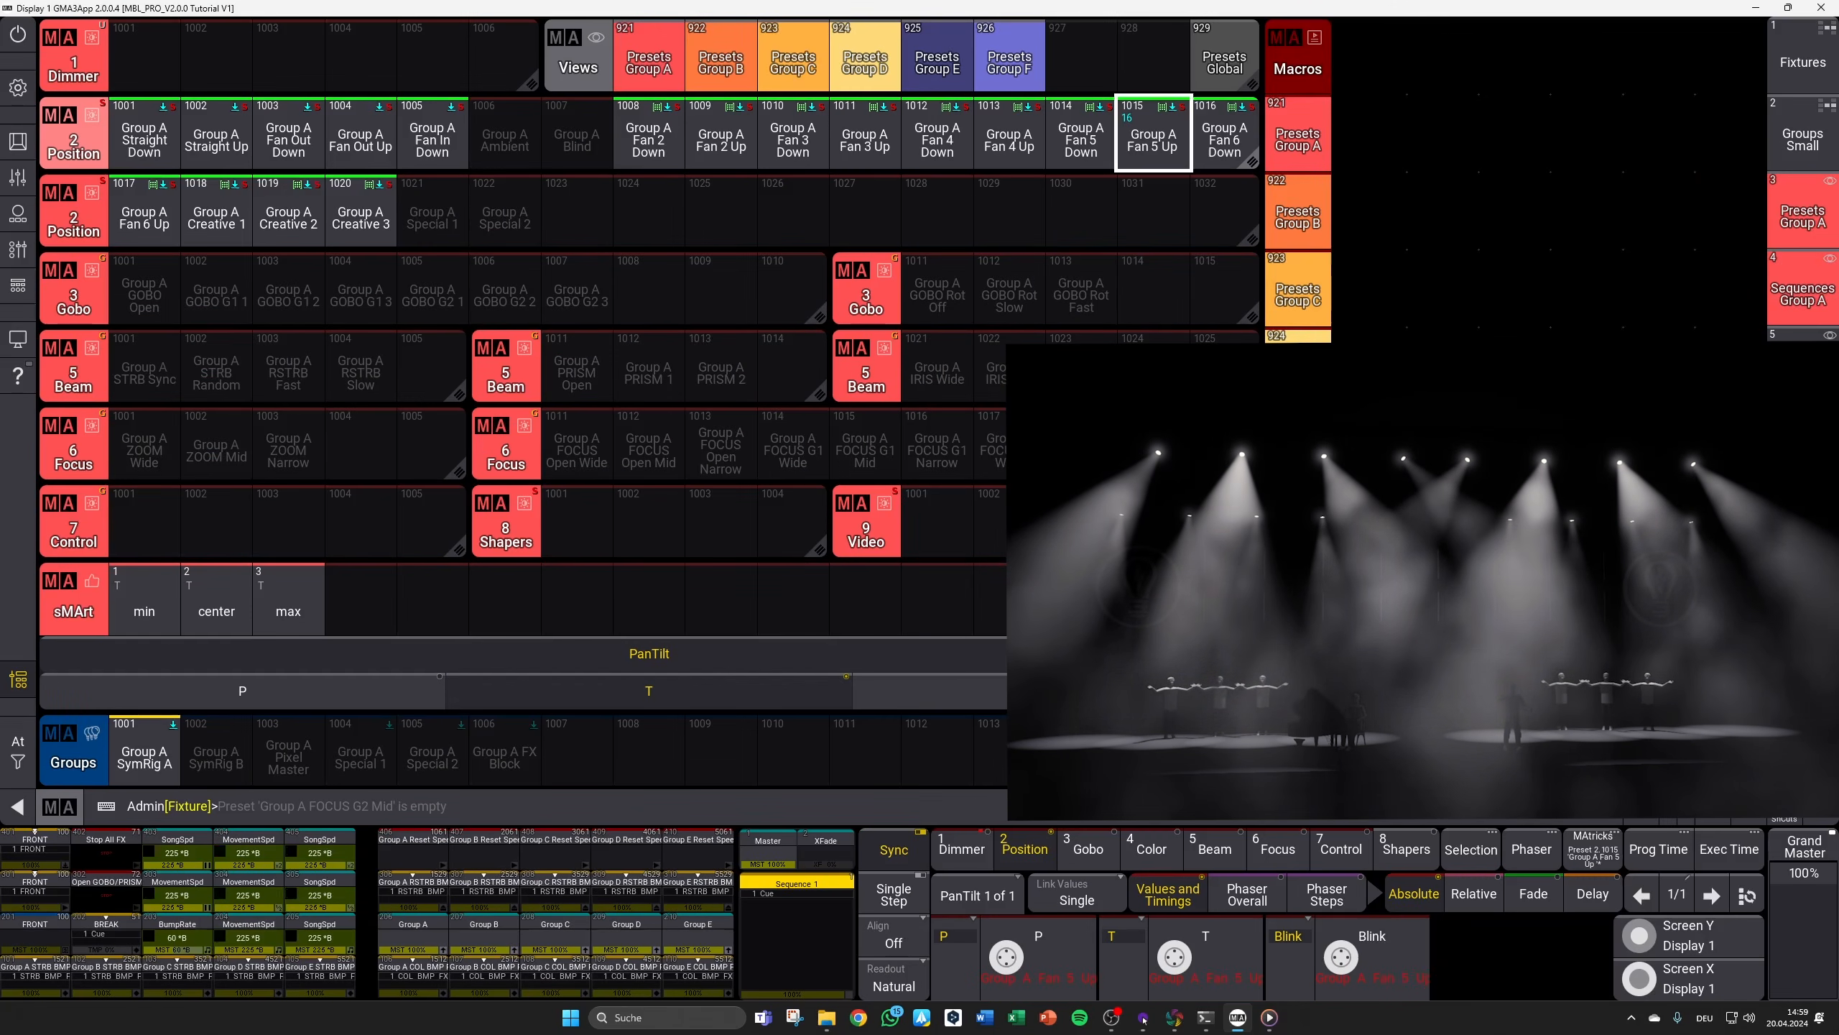
left_click(1162, 148)
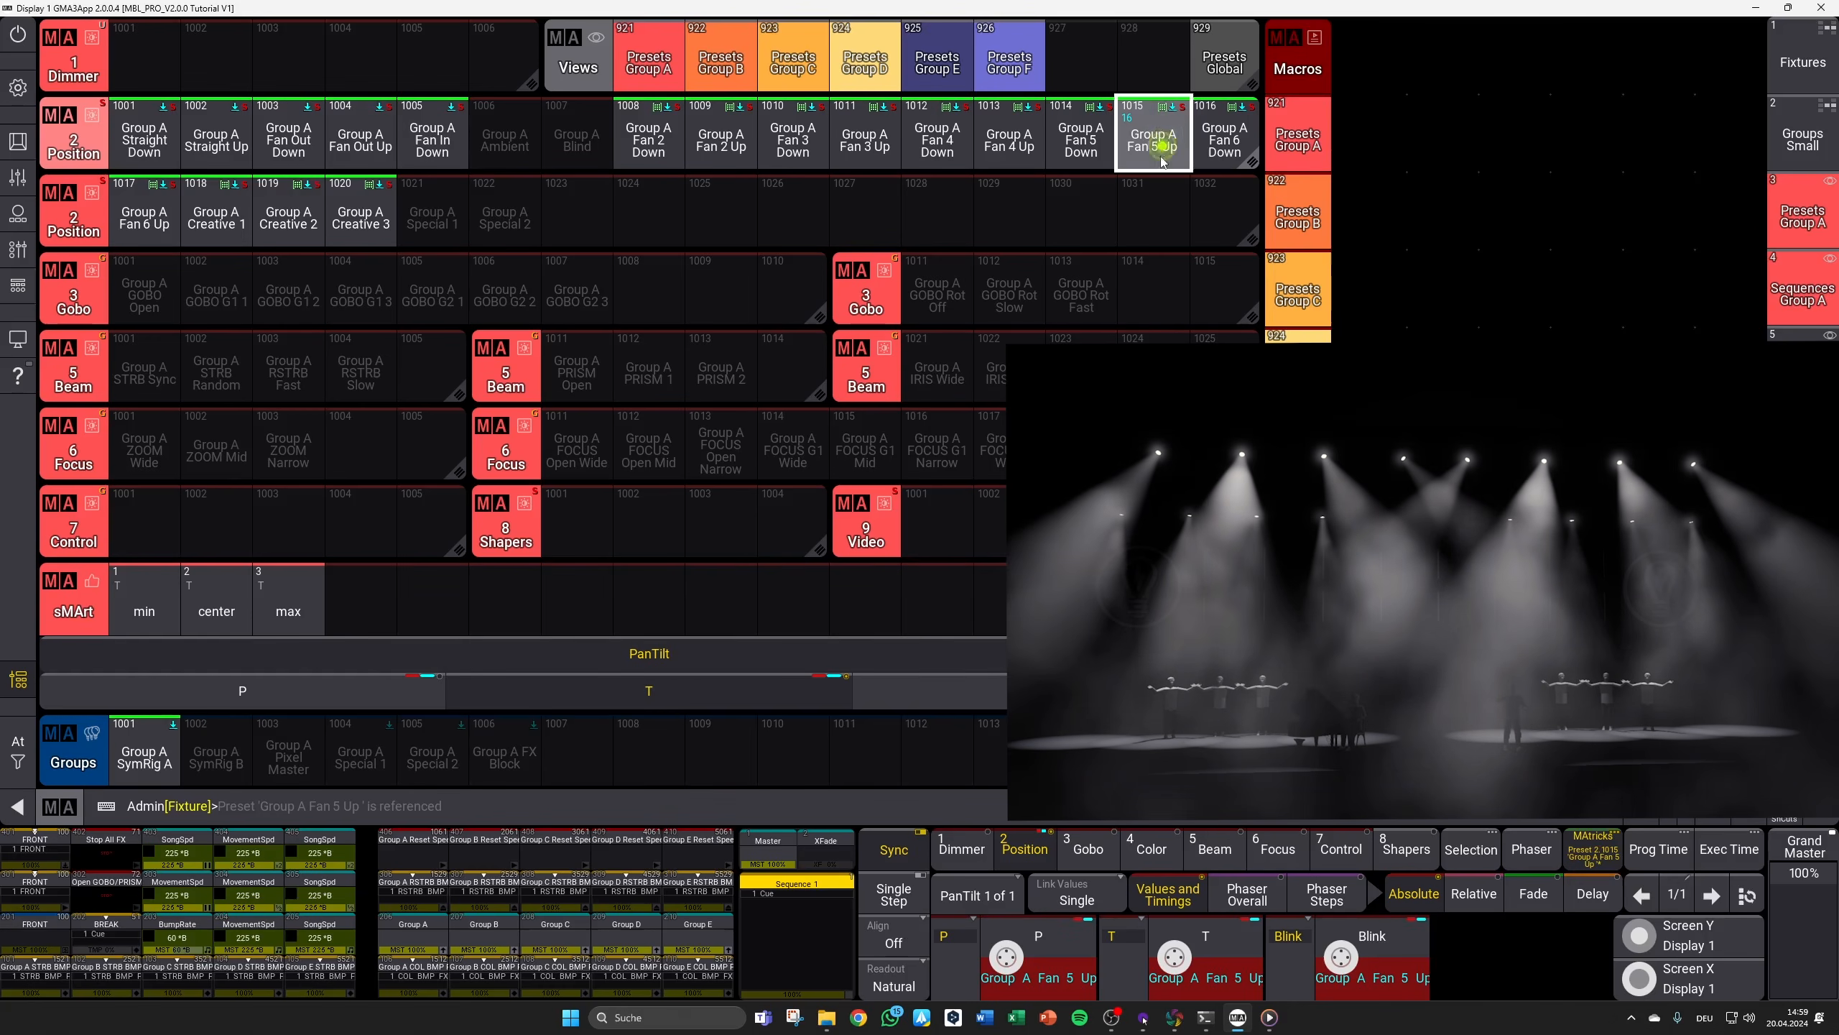
left_click(1185, 341)
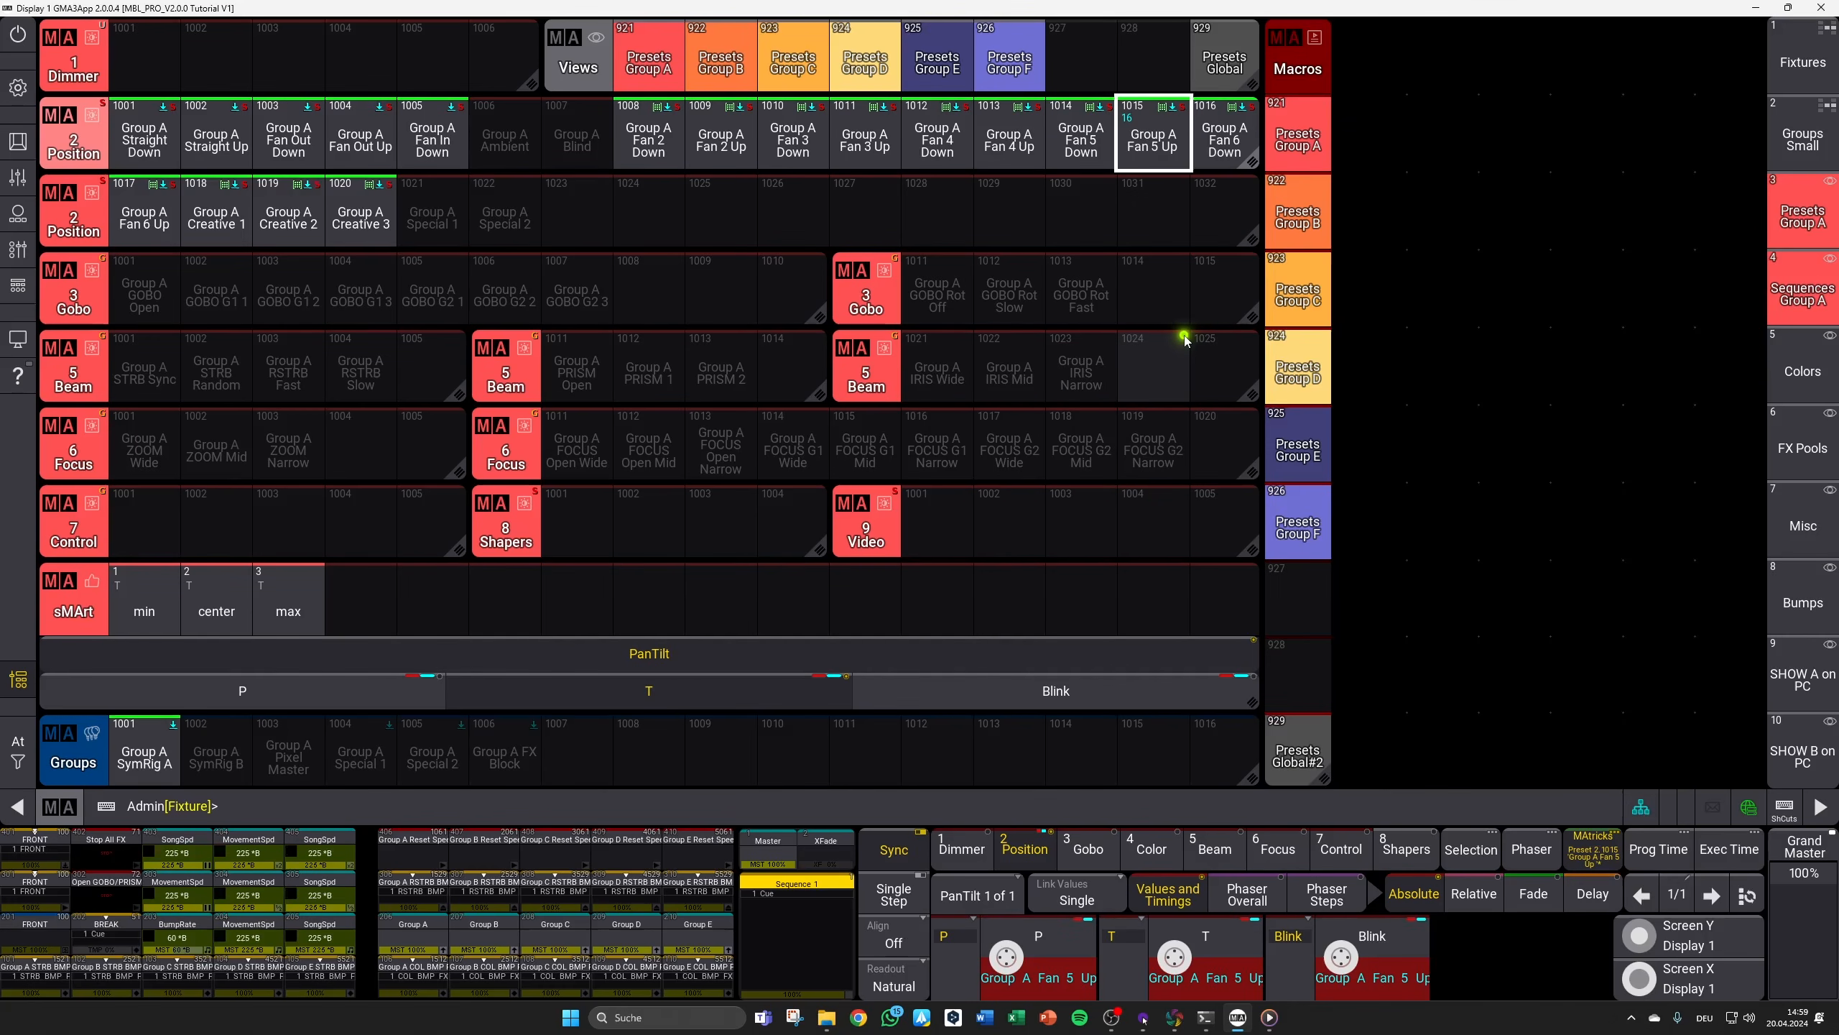
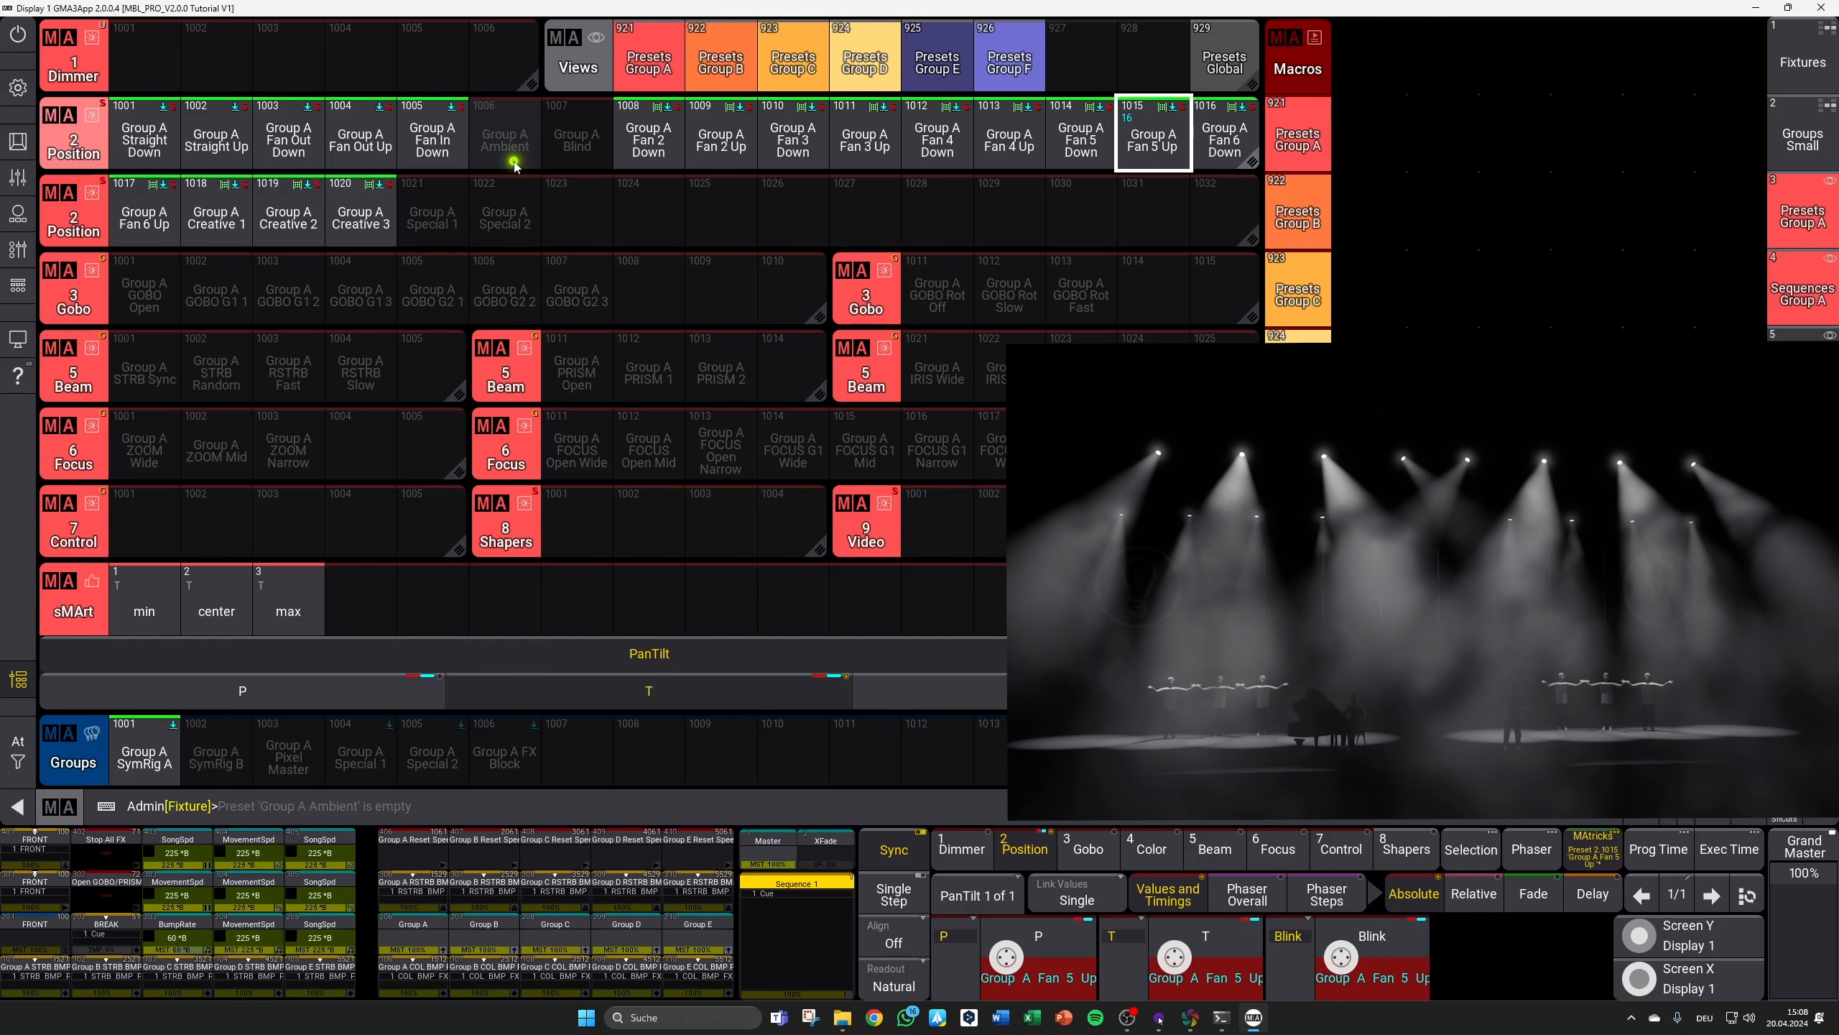
left_click(441, 265)
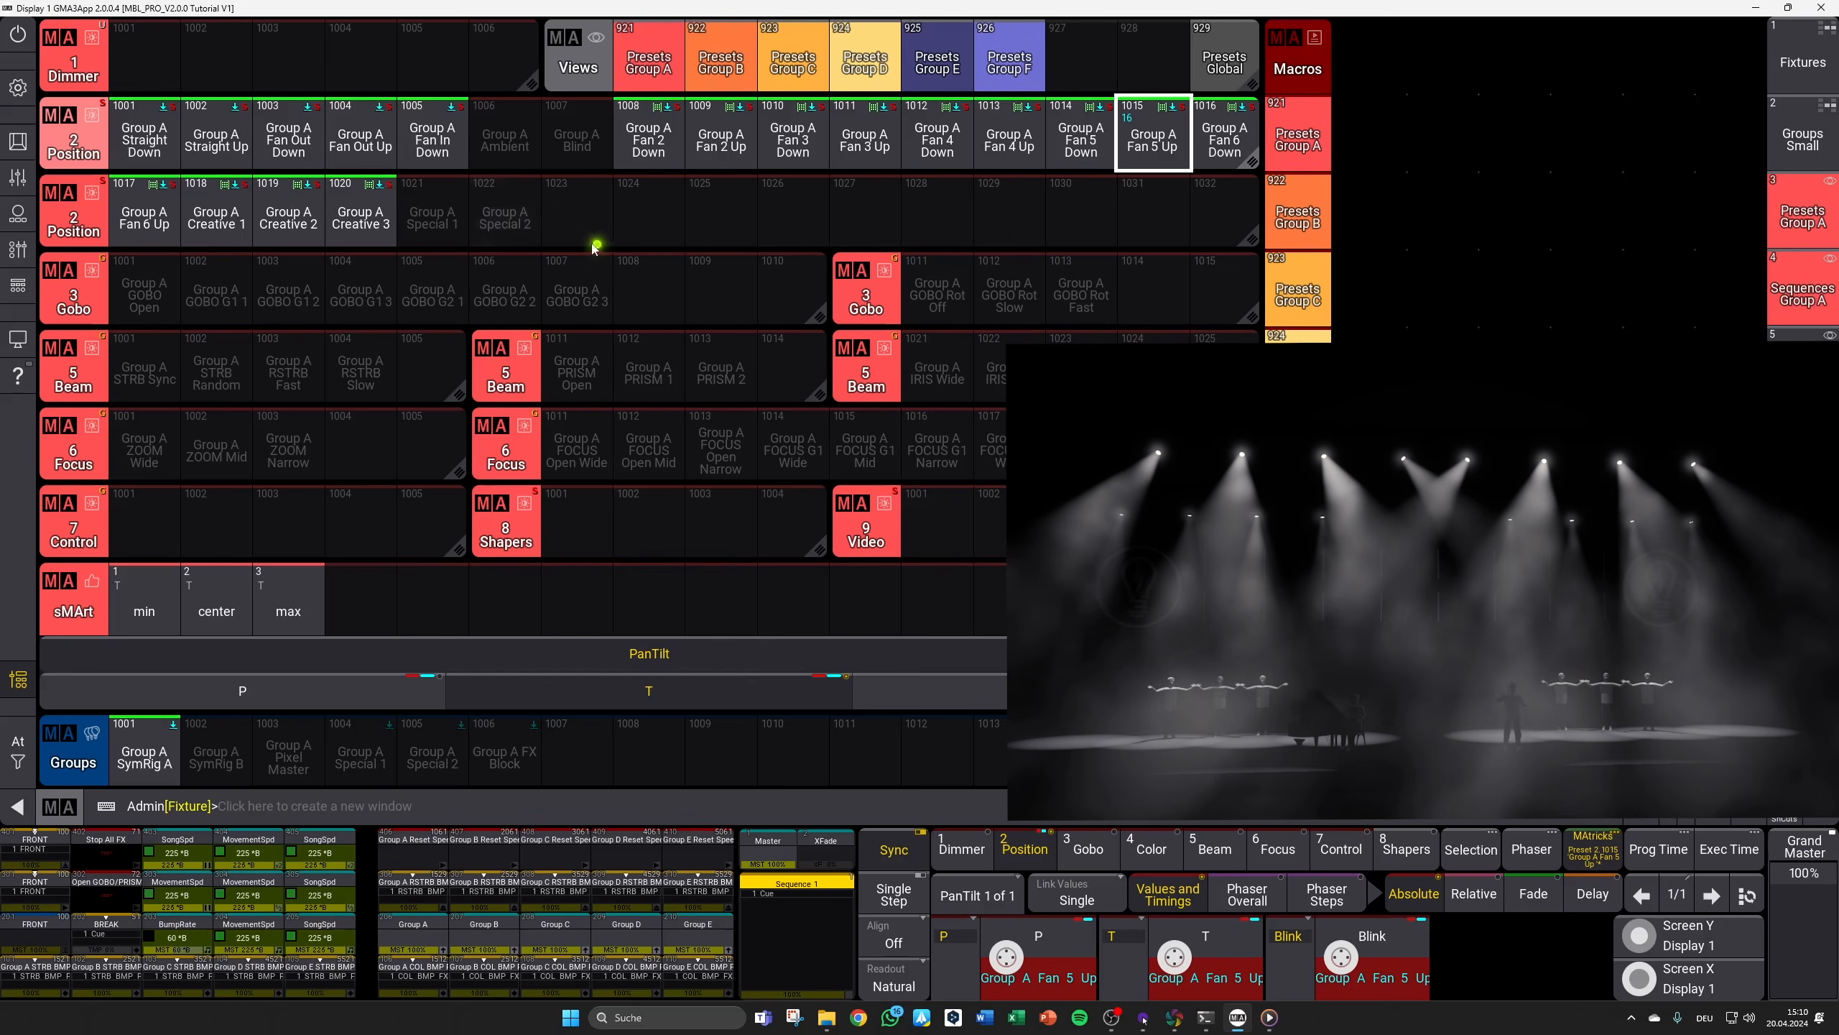
Step: Aim Group A from Straight Down to pan 0 center and tilt 65.61, and store it as position preset 1006 Group A Ambient using Overwrite
left_click(229, 151)
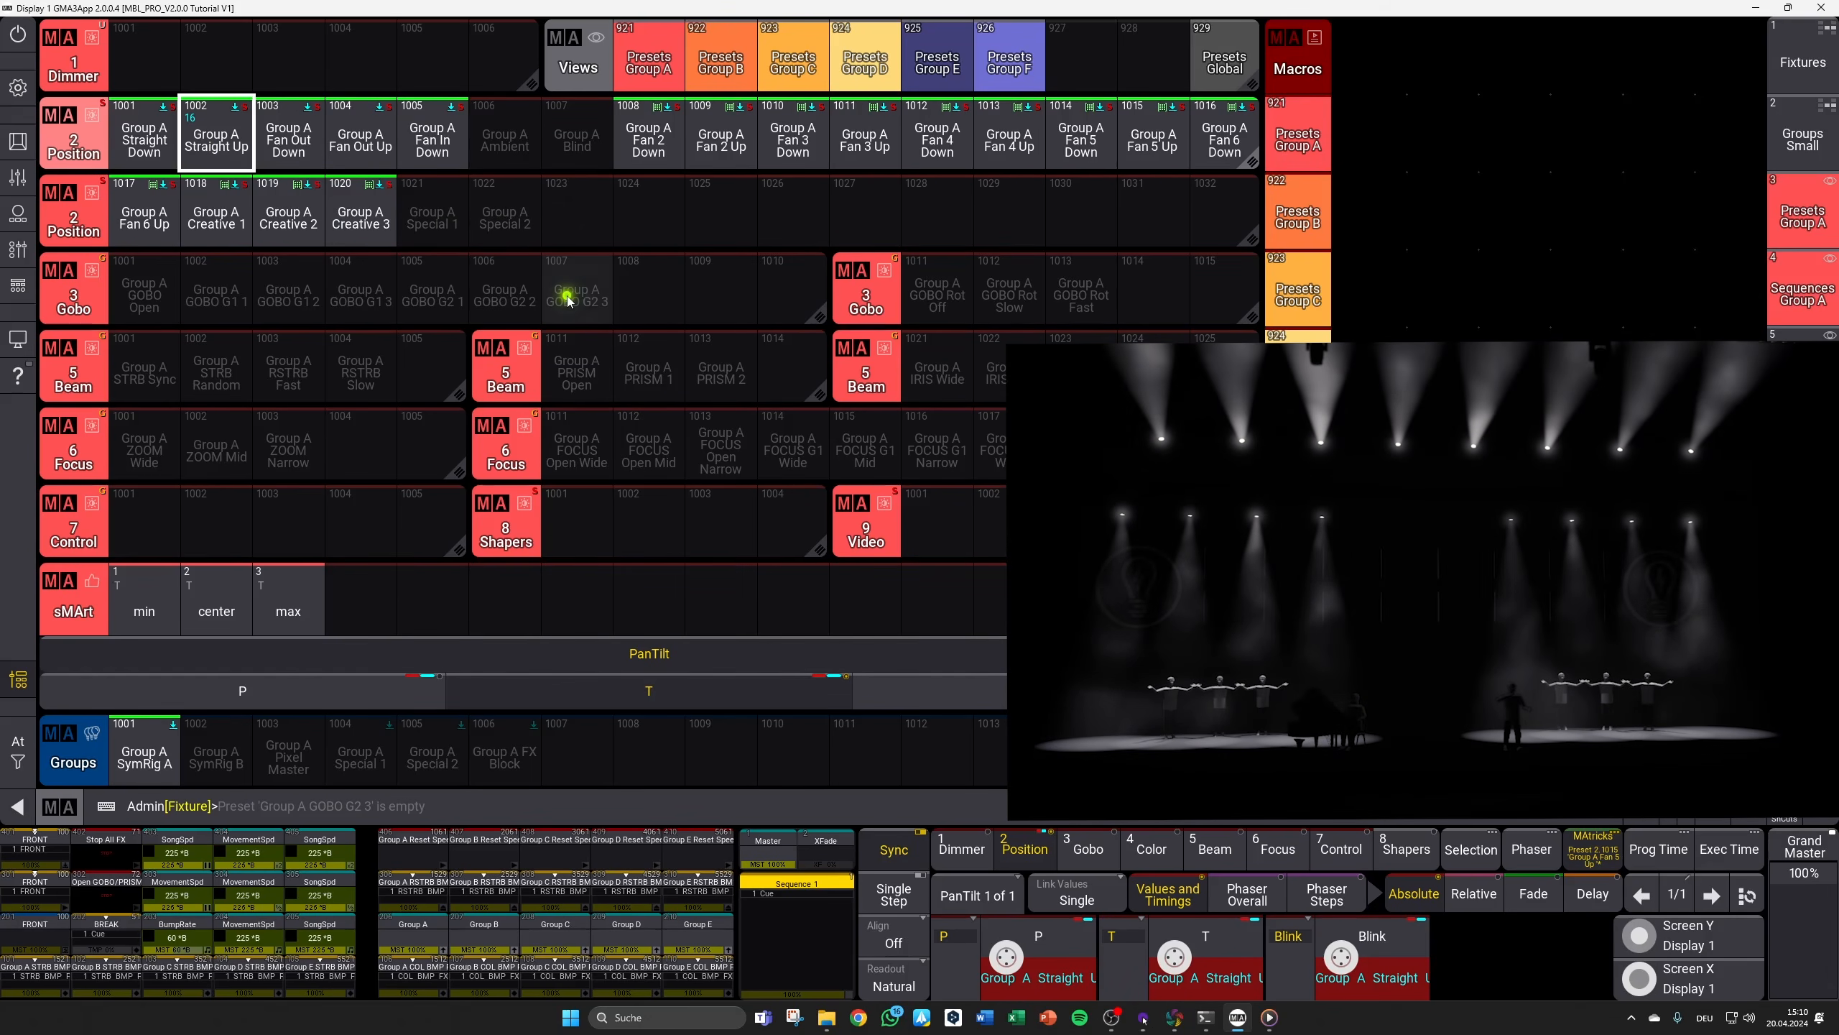
left_click(126, 139)
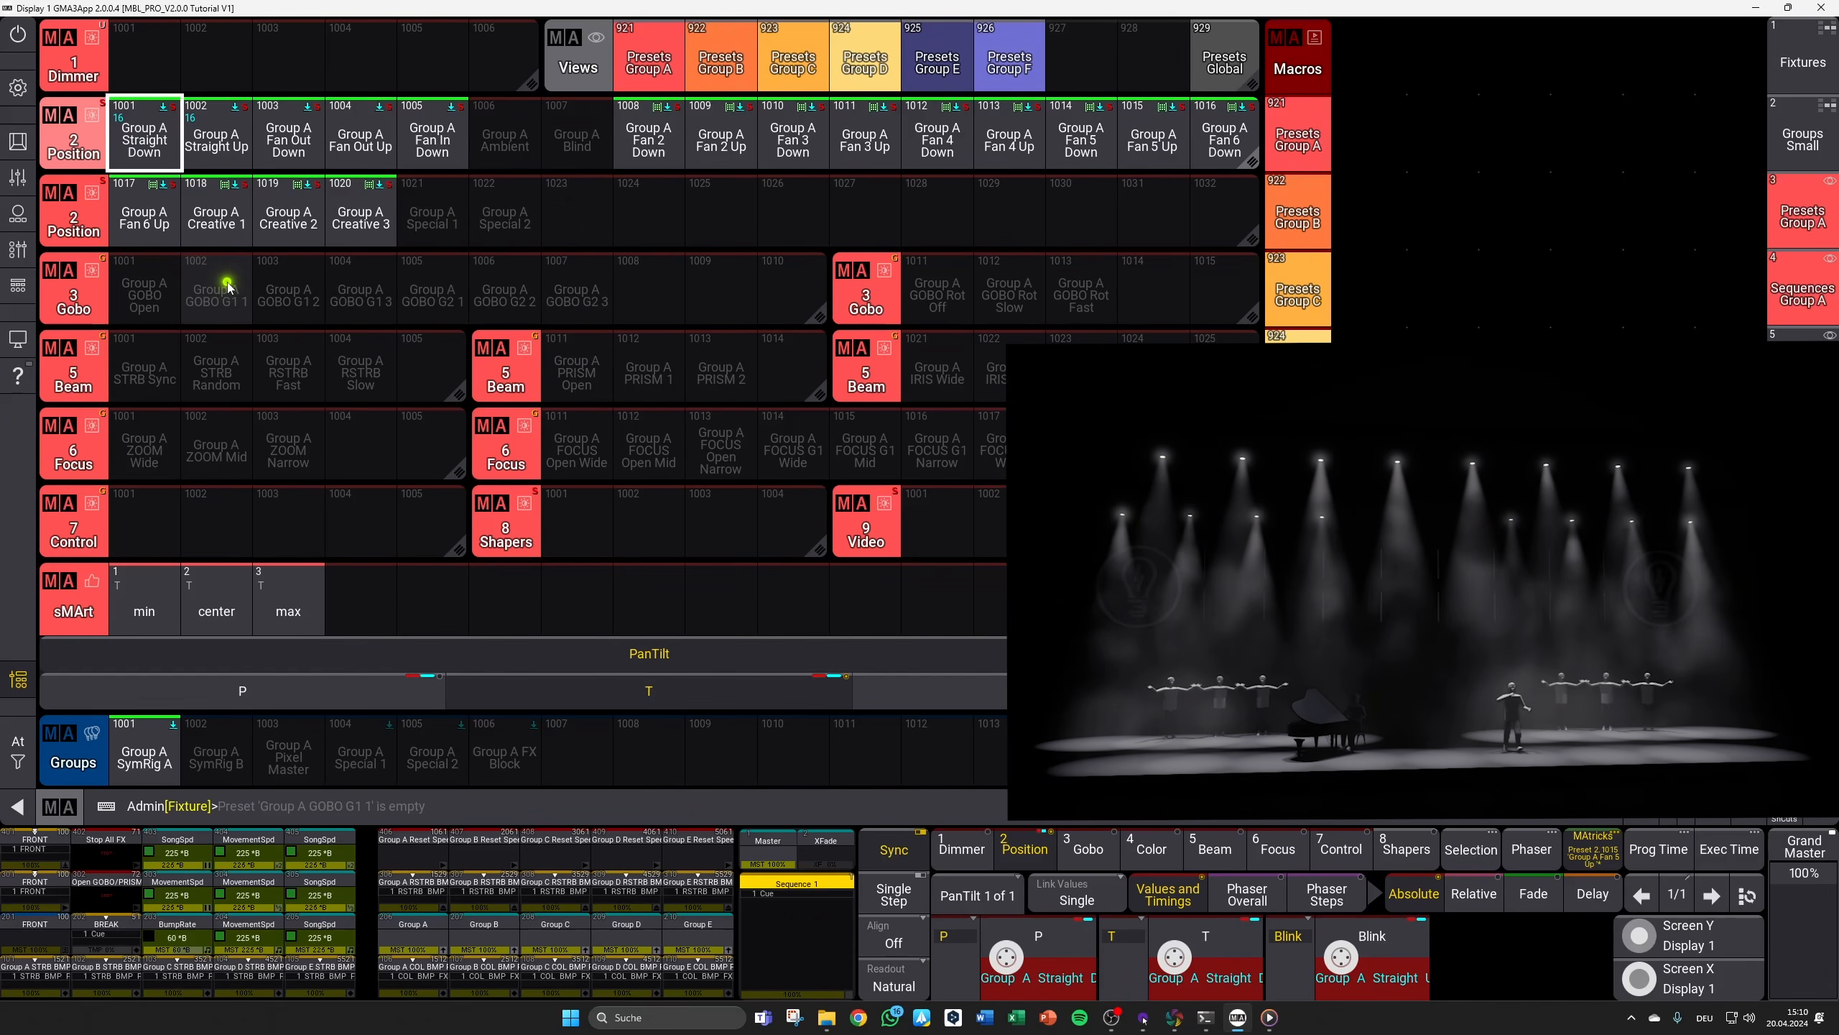
left_click(227, 284)
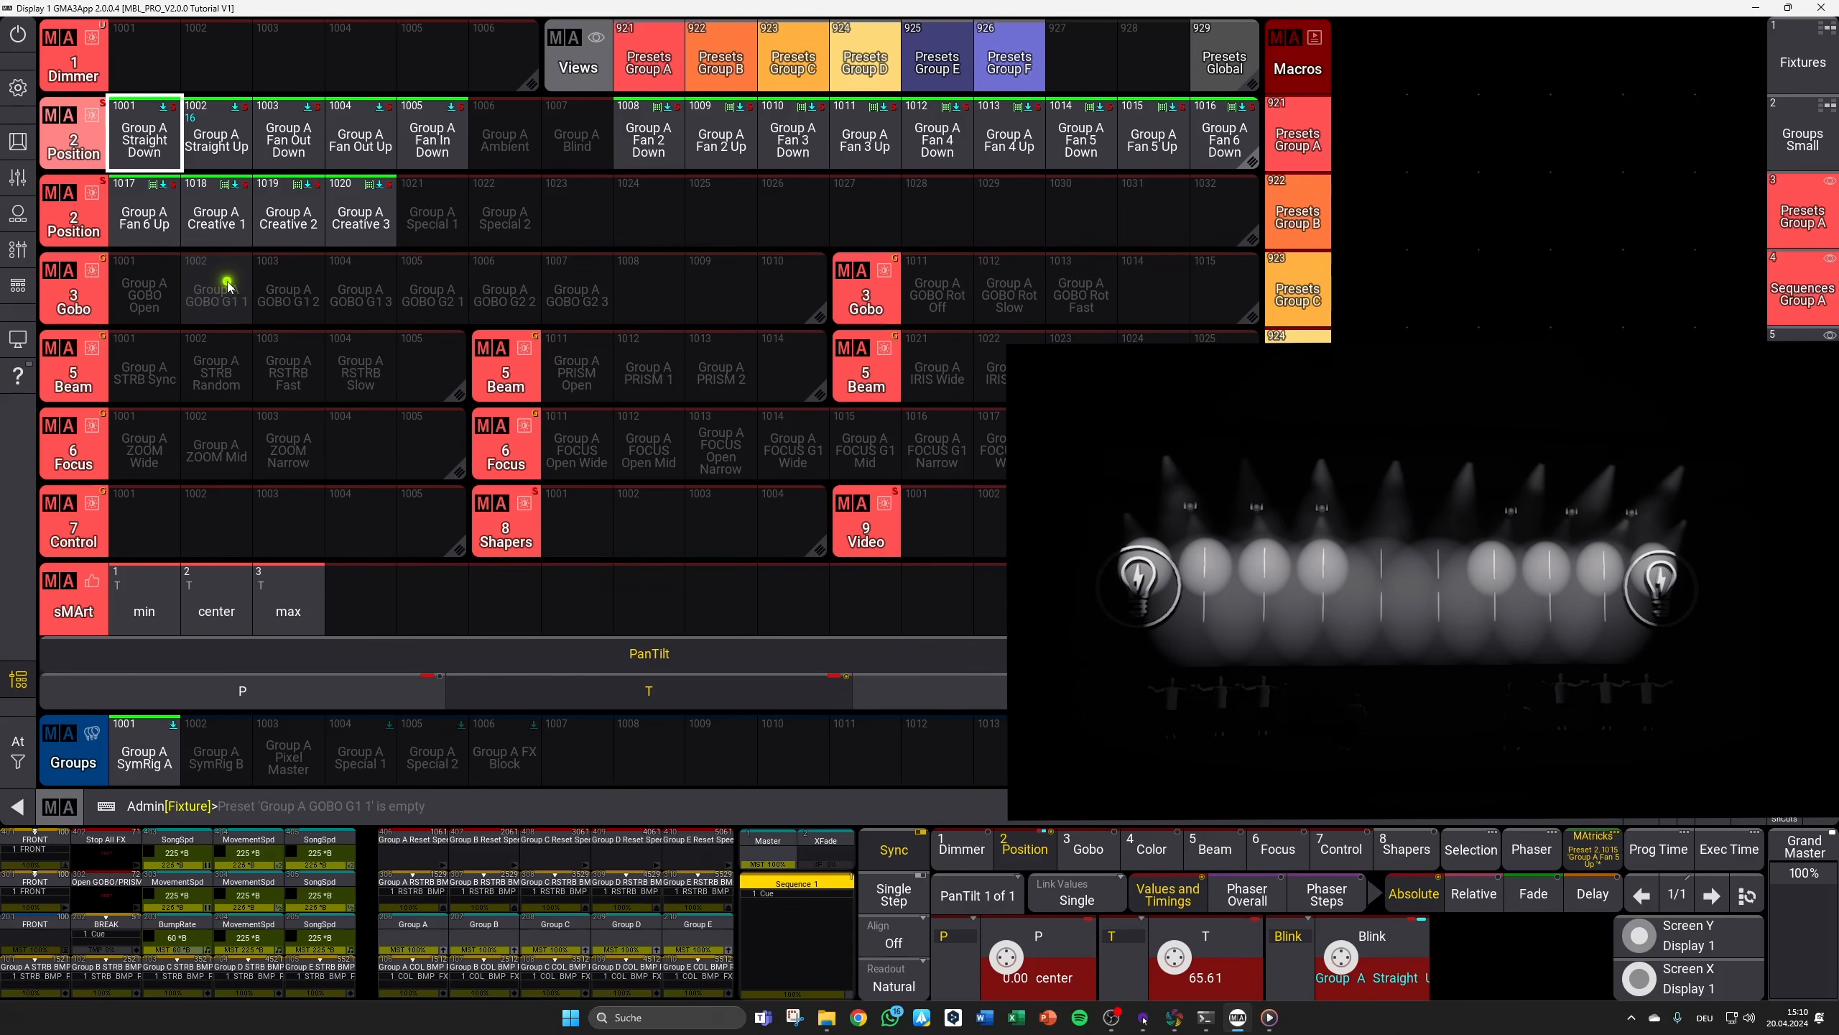
key("s")
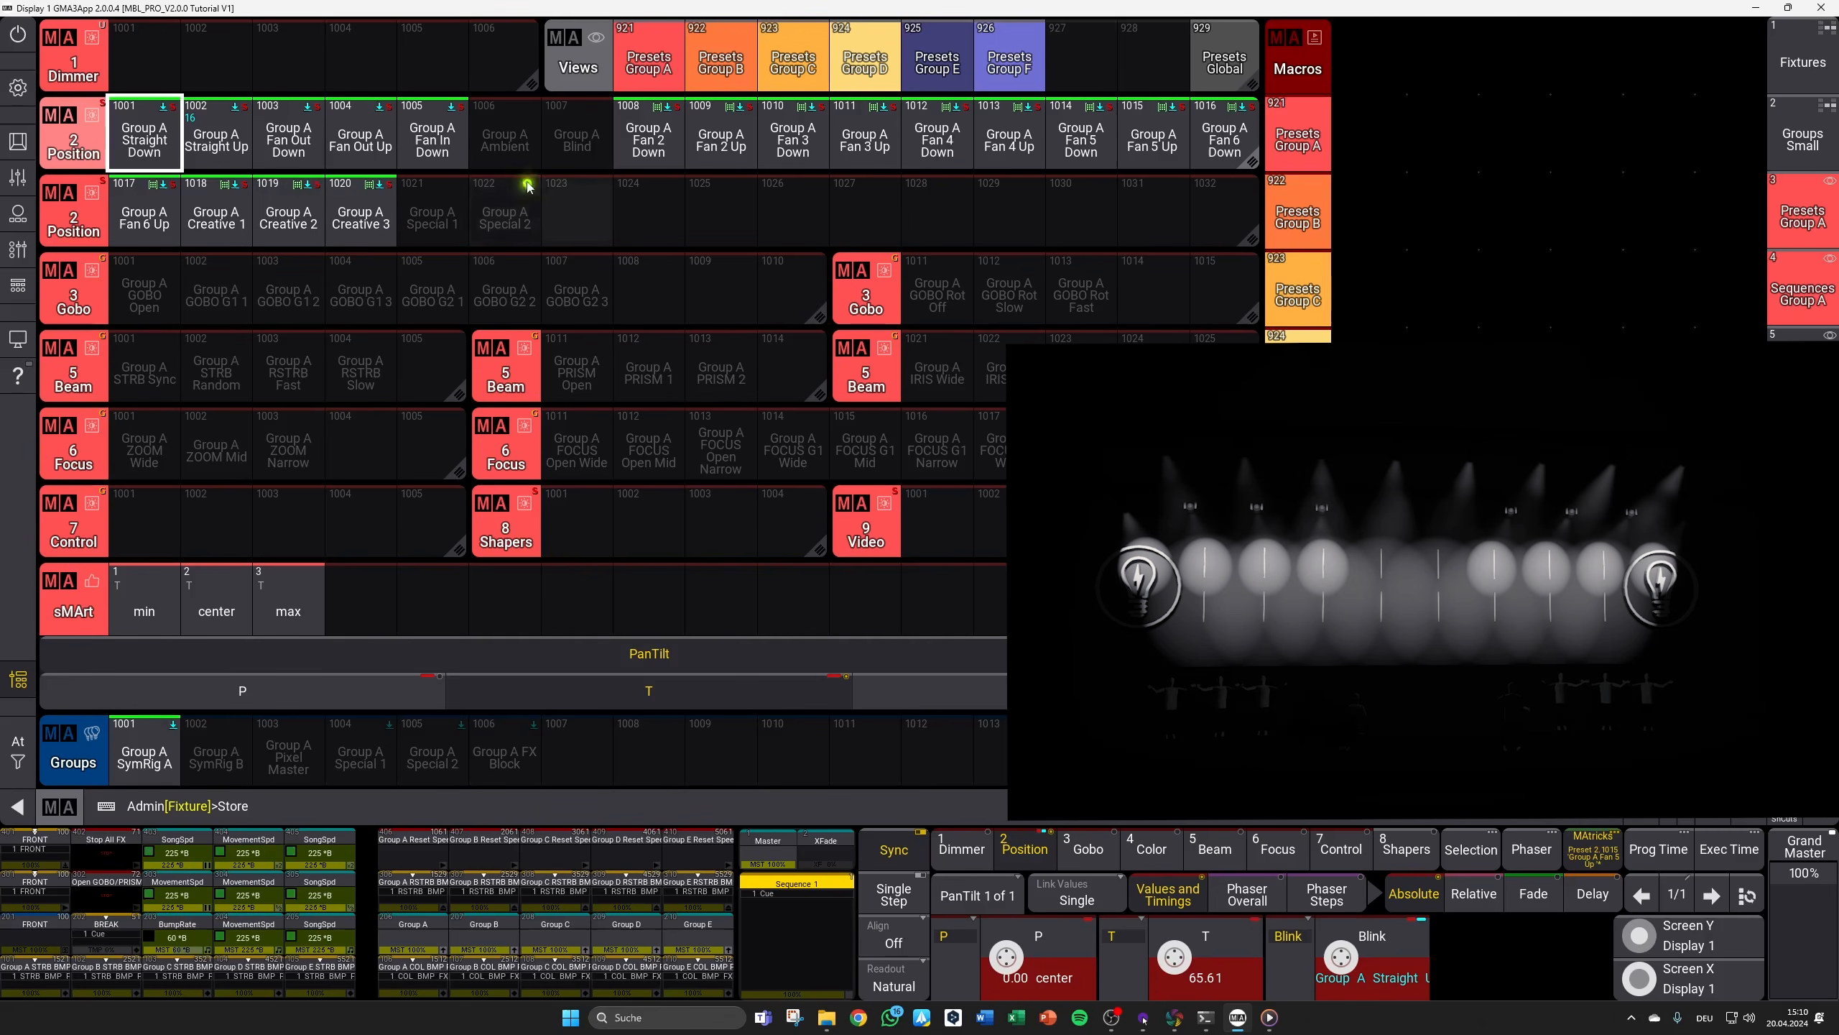
left_click(504, 138)
left_click(777, 576)
Step: Tilt Group A to -70.29 with pan at center and store it as position preset 1007 Group A Blind using Overwrite
left_click(666, 353)
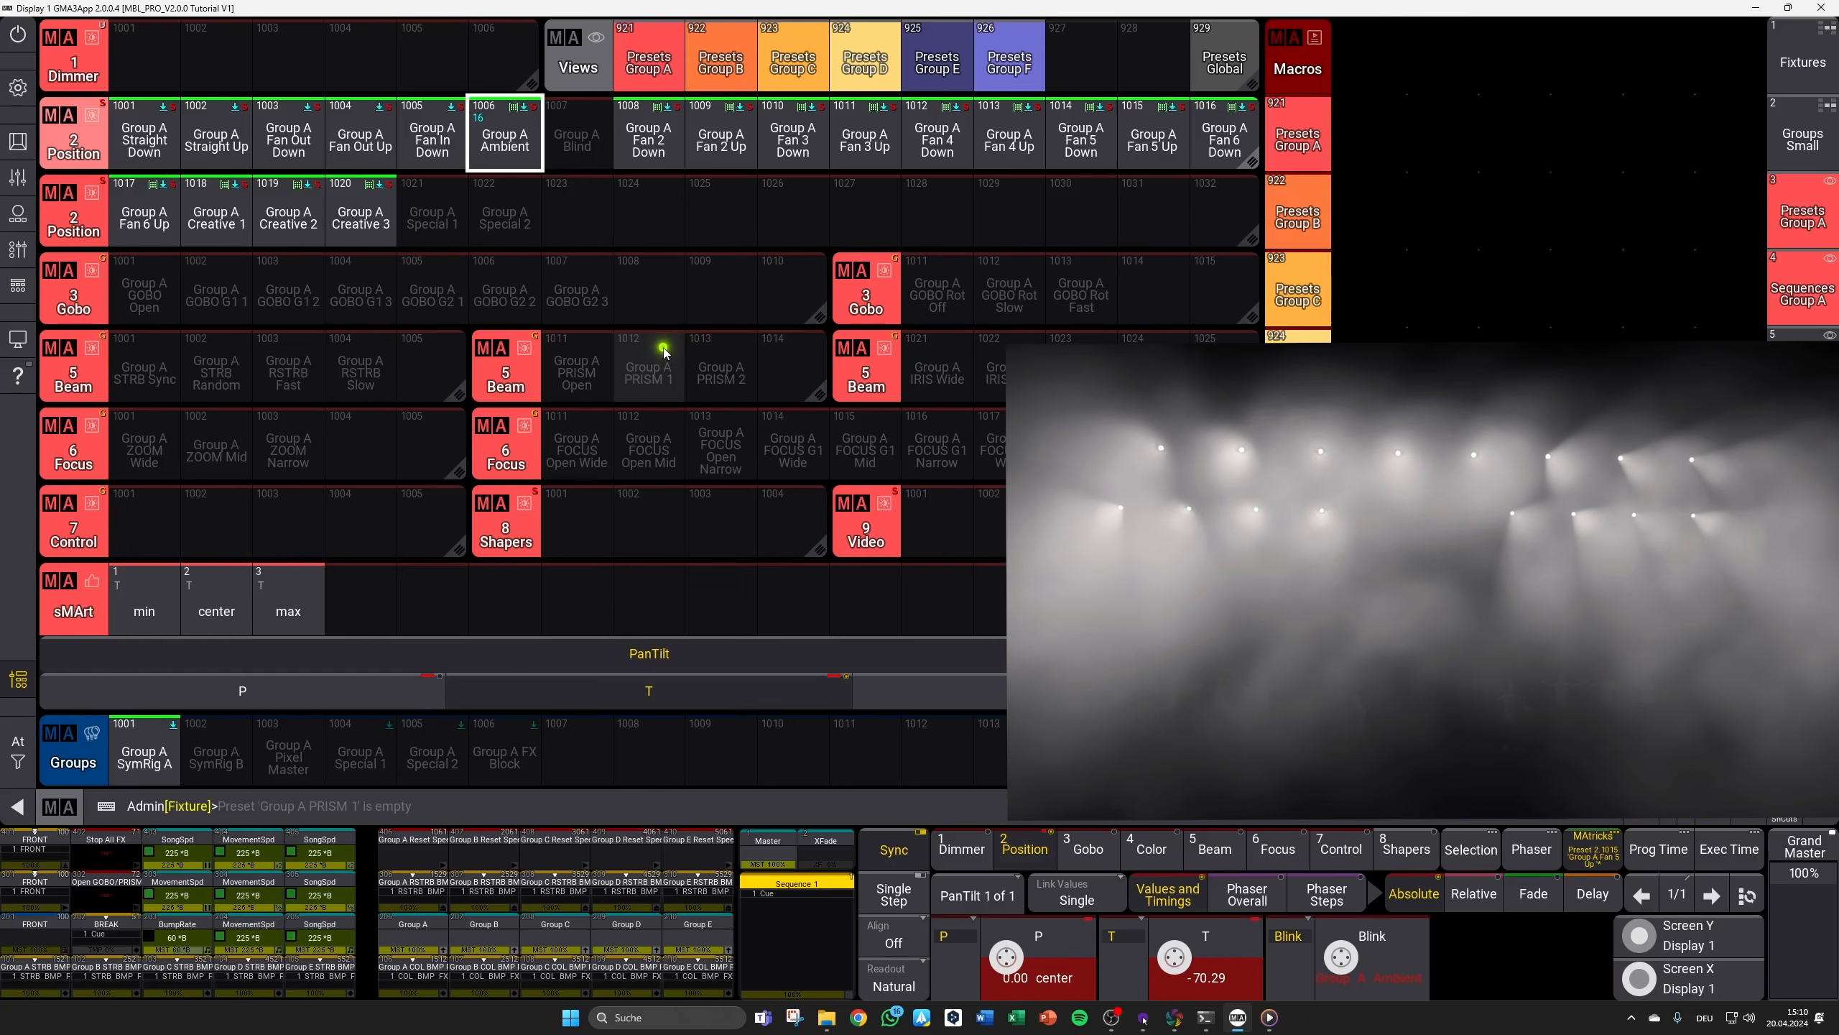
left_click(558, 155)
left_click(743, 576)
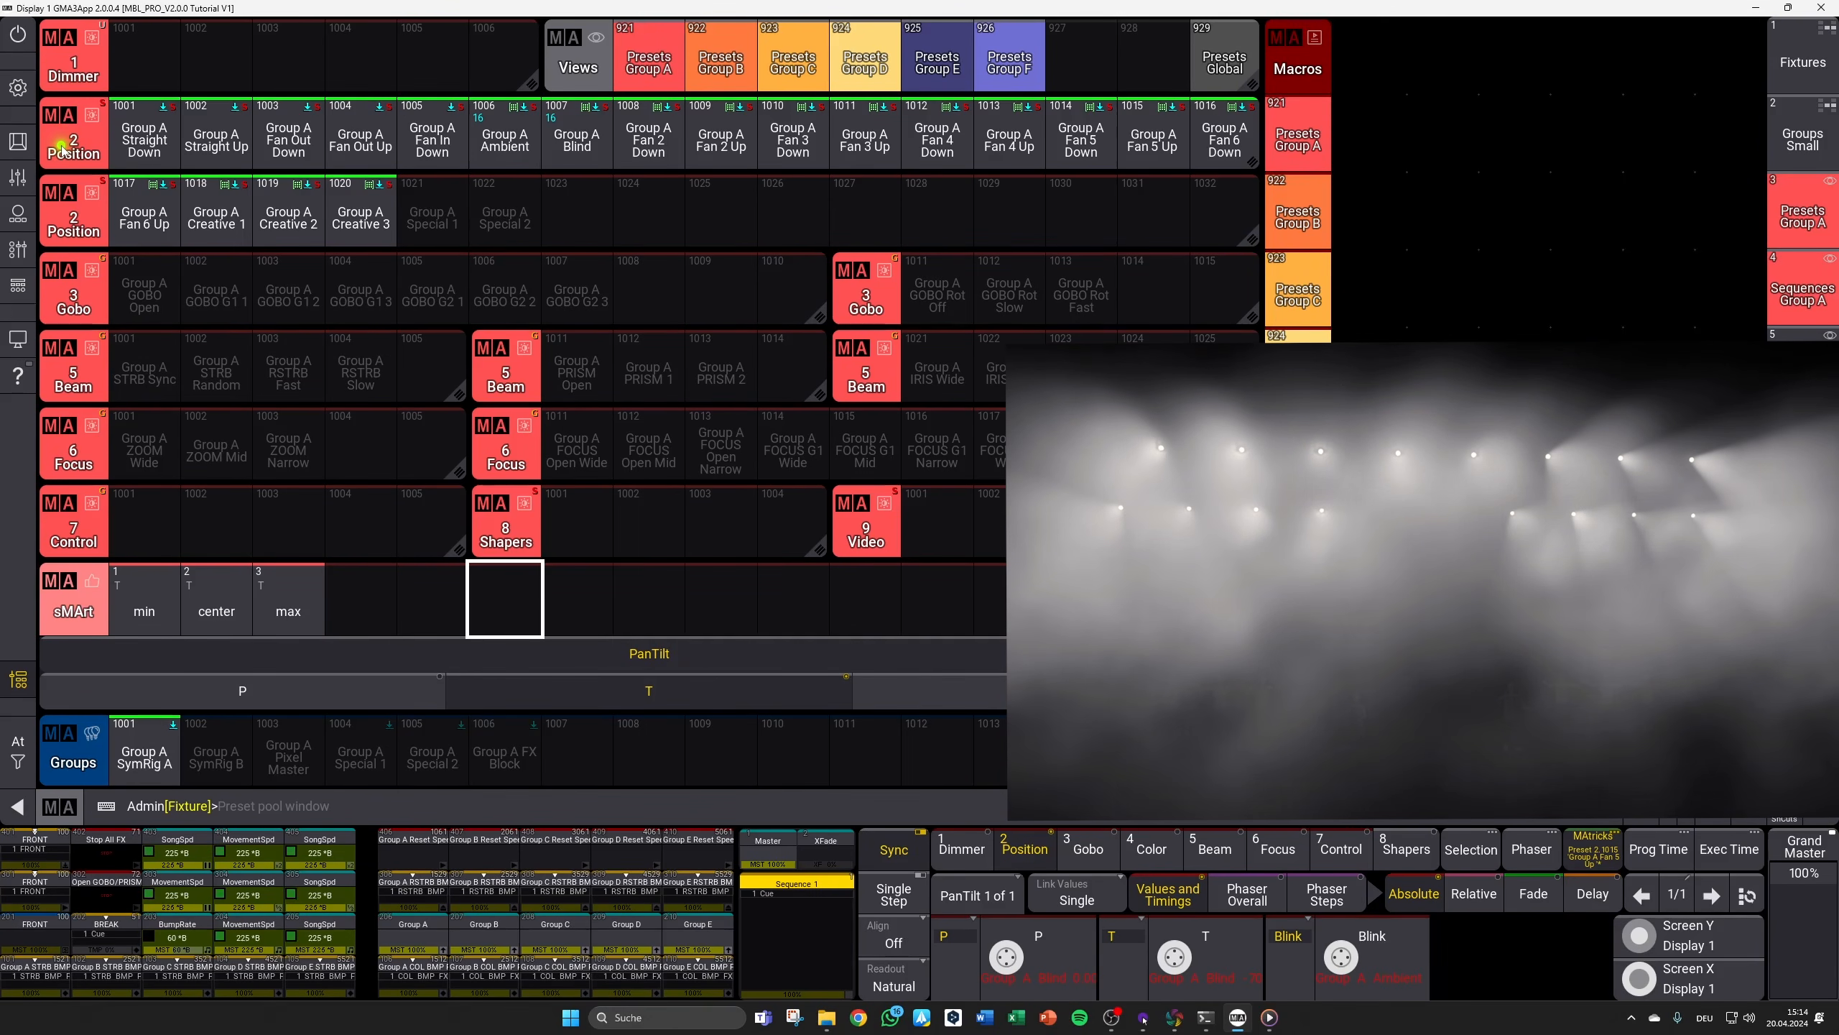
Step: Recall position preset 1001 Group A Straight Down and bring up Group A's gobo attributes
left_click(148, 145)
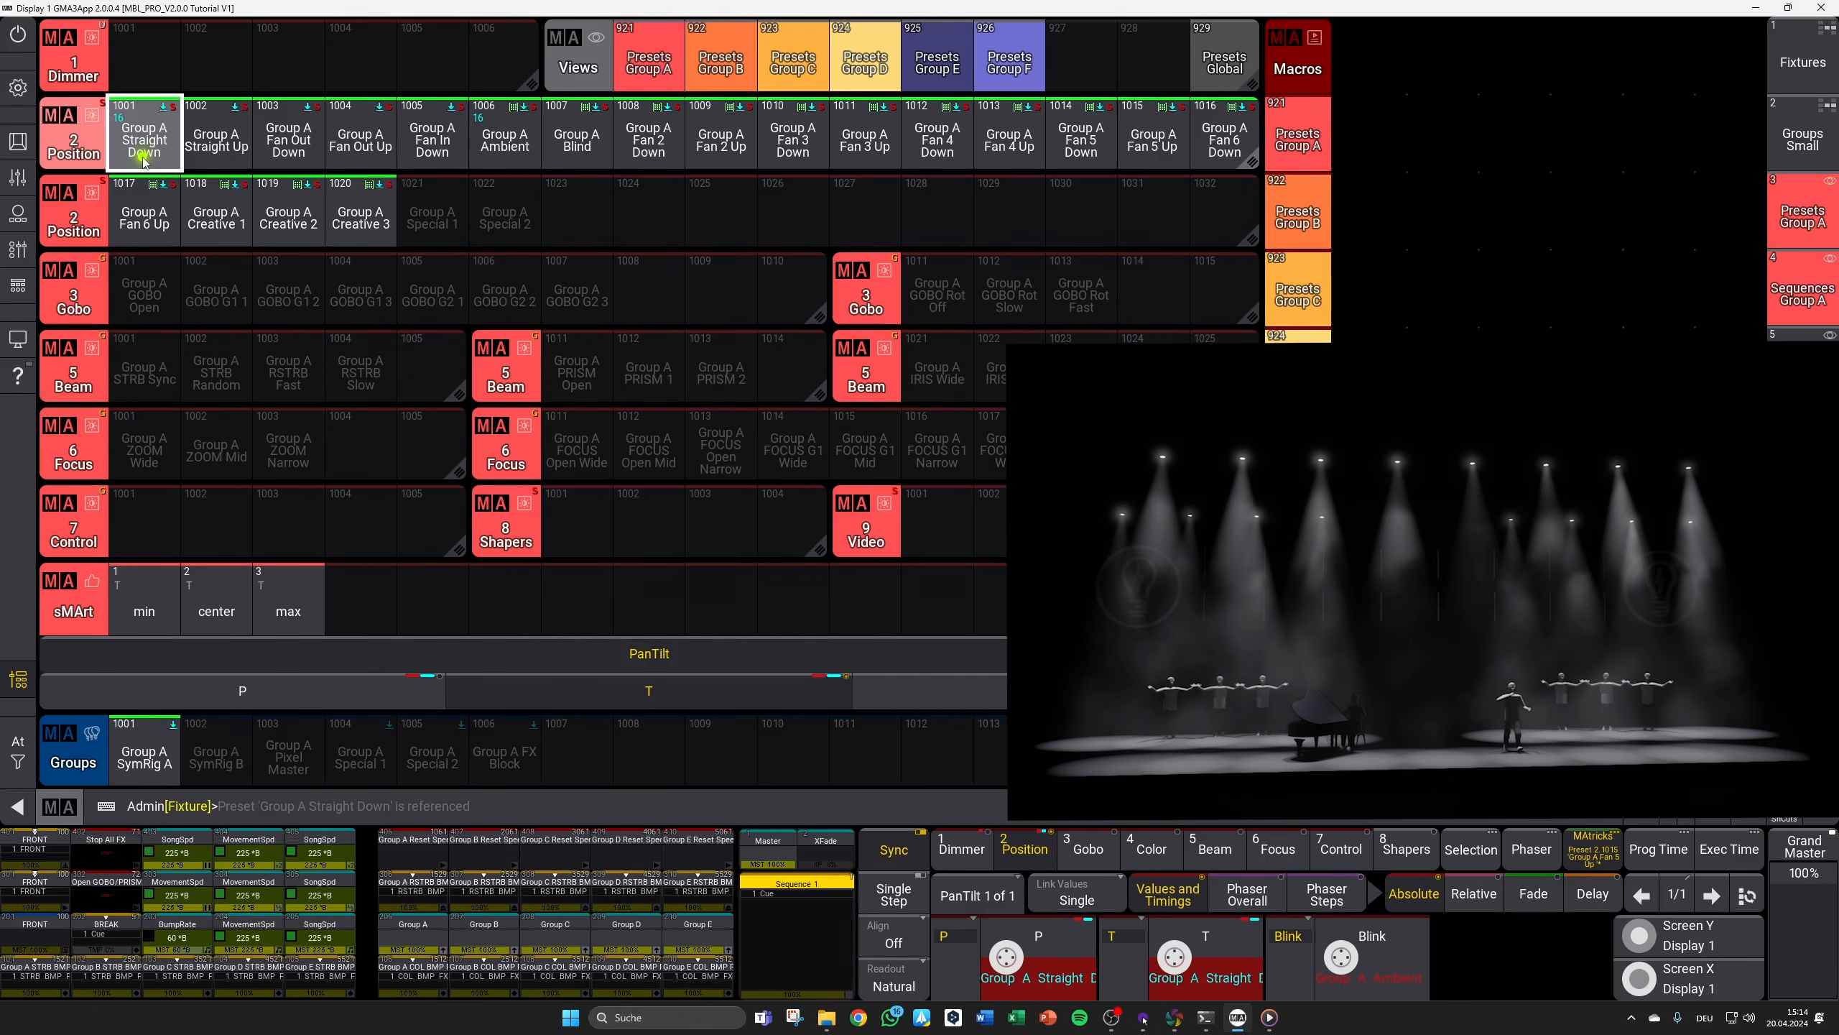
left_click(962, 848)
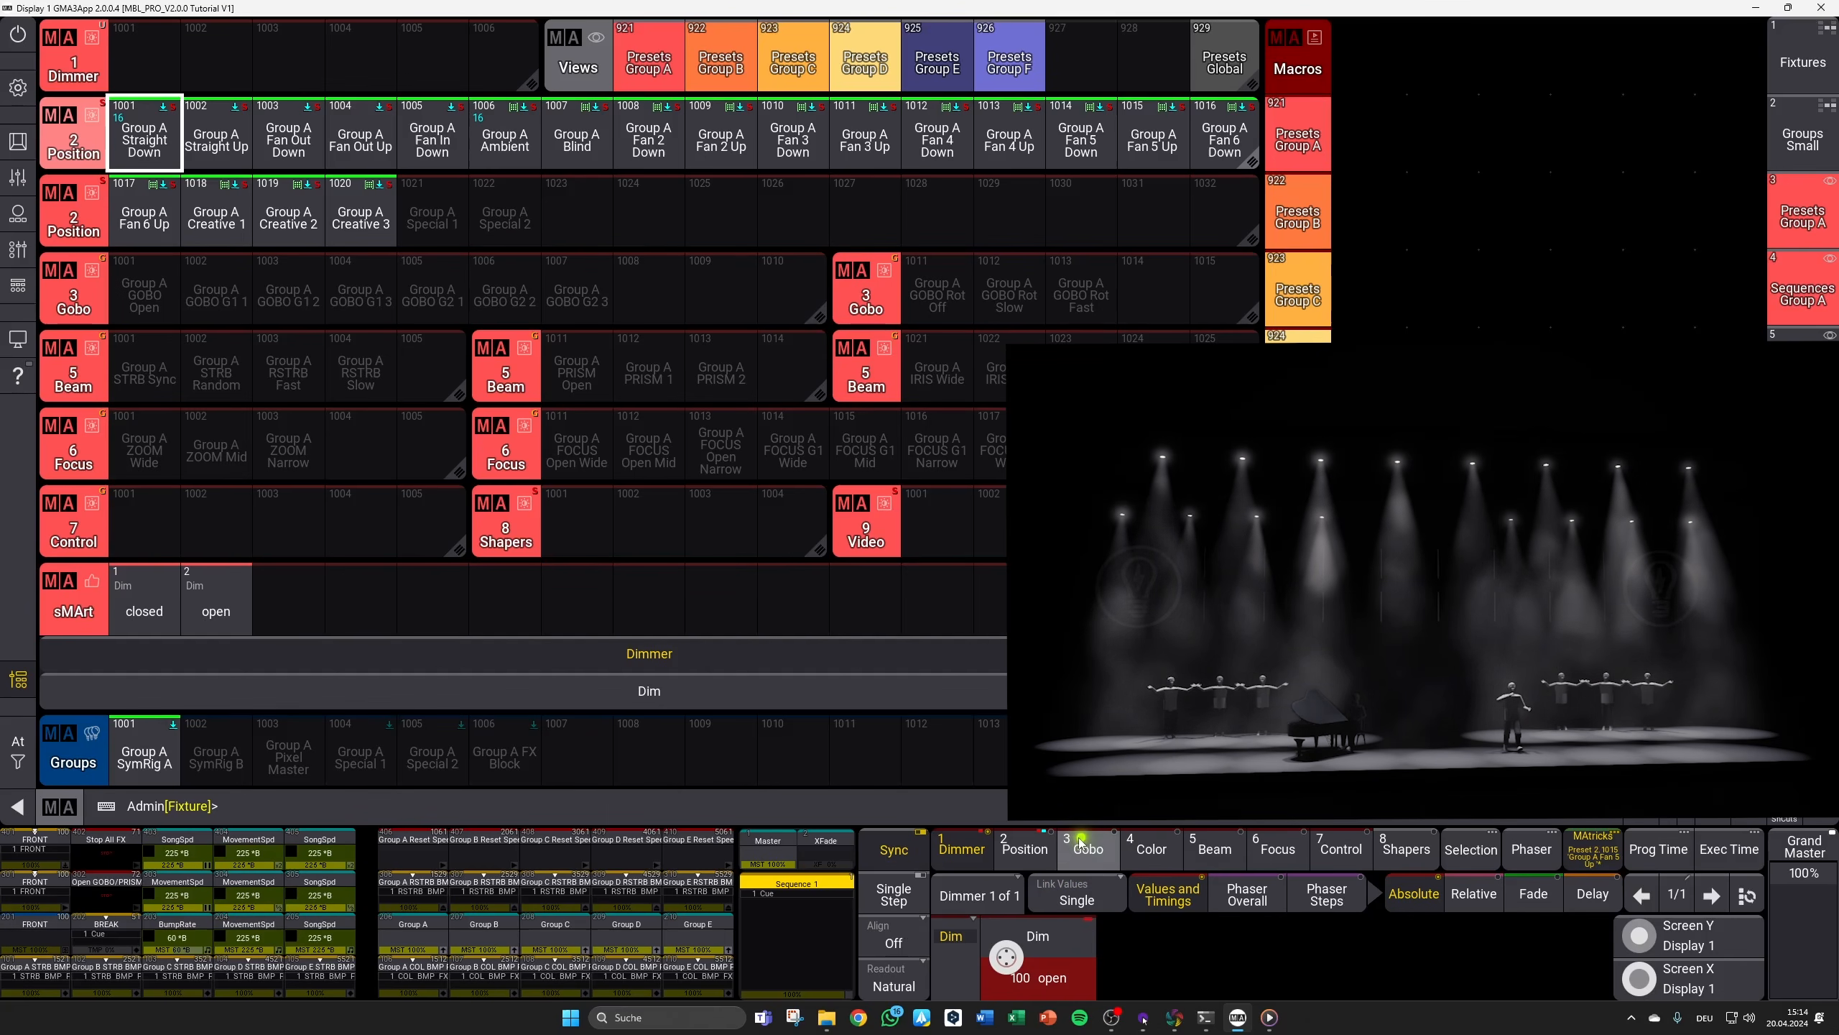
left_click(1099, 862)
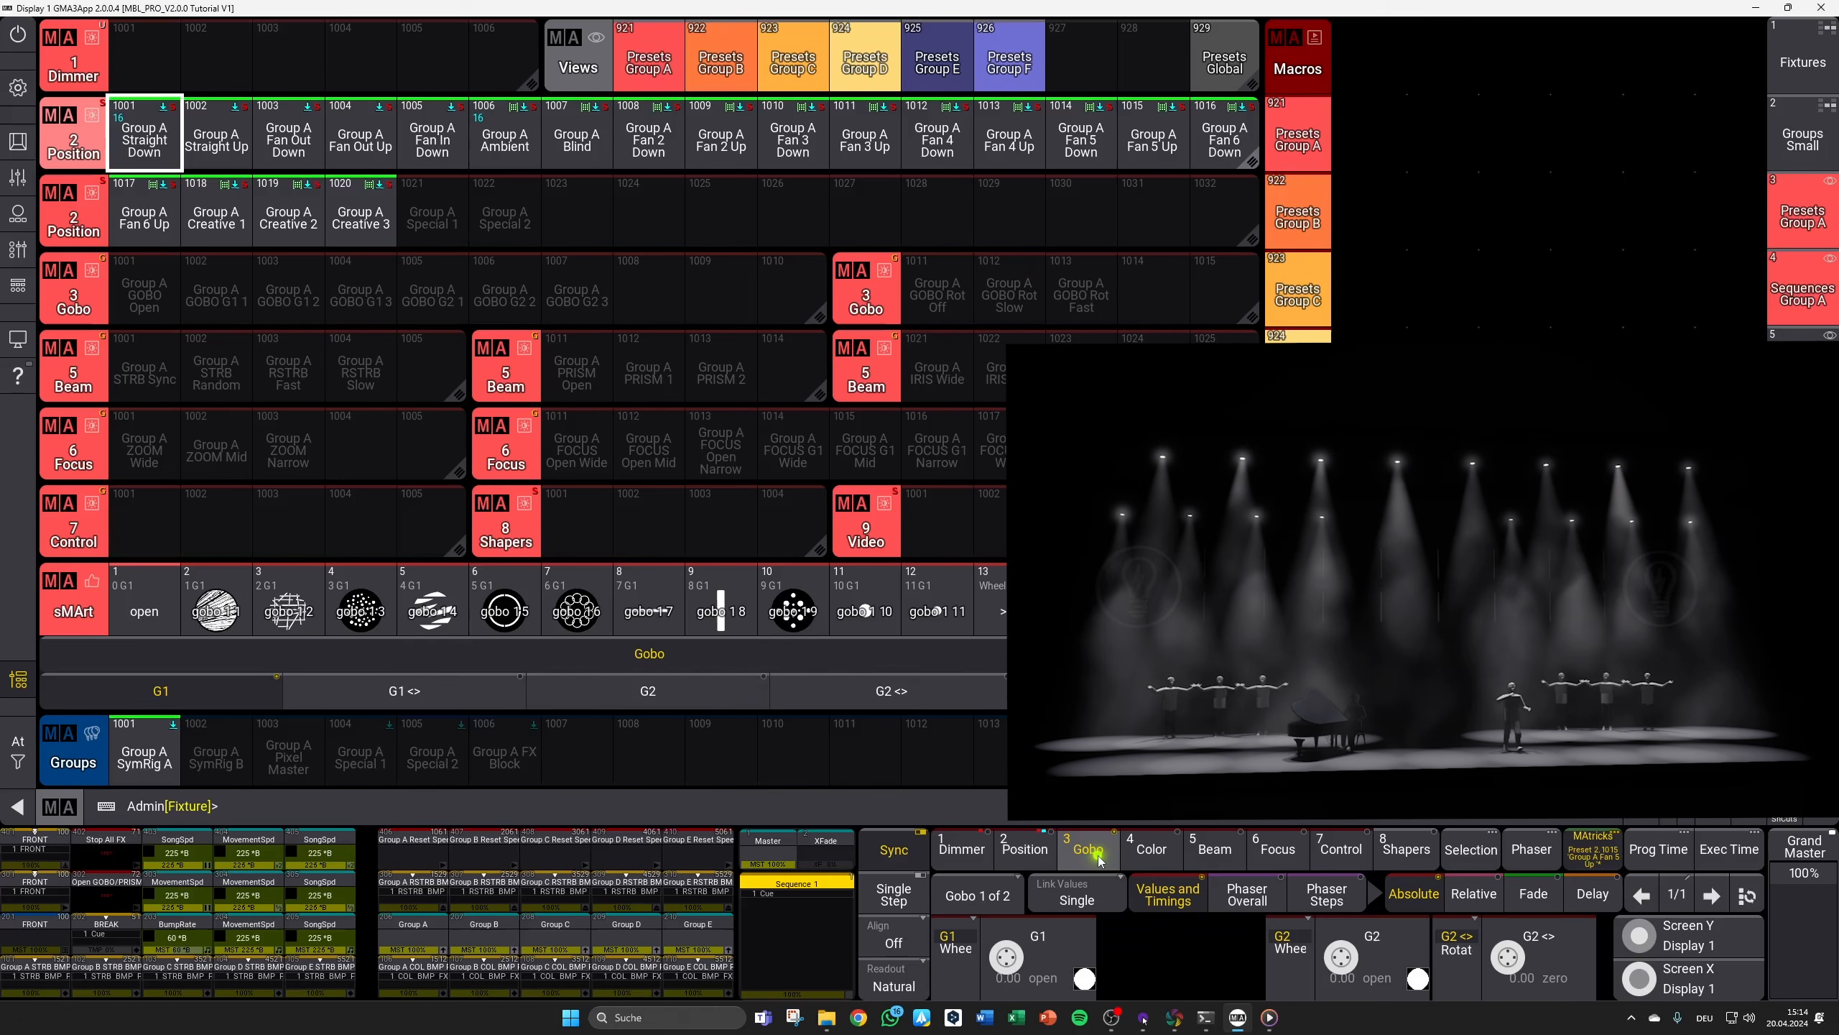
Step: Set gobo wheels G1 and G2 to open and store them as gobo preset 1001 Group A GOBO Open using Overwrite
left_click(119, 262)
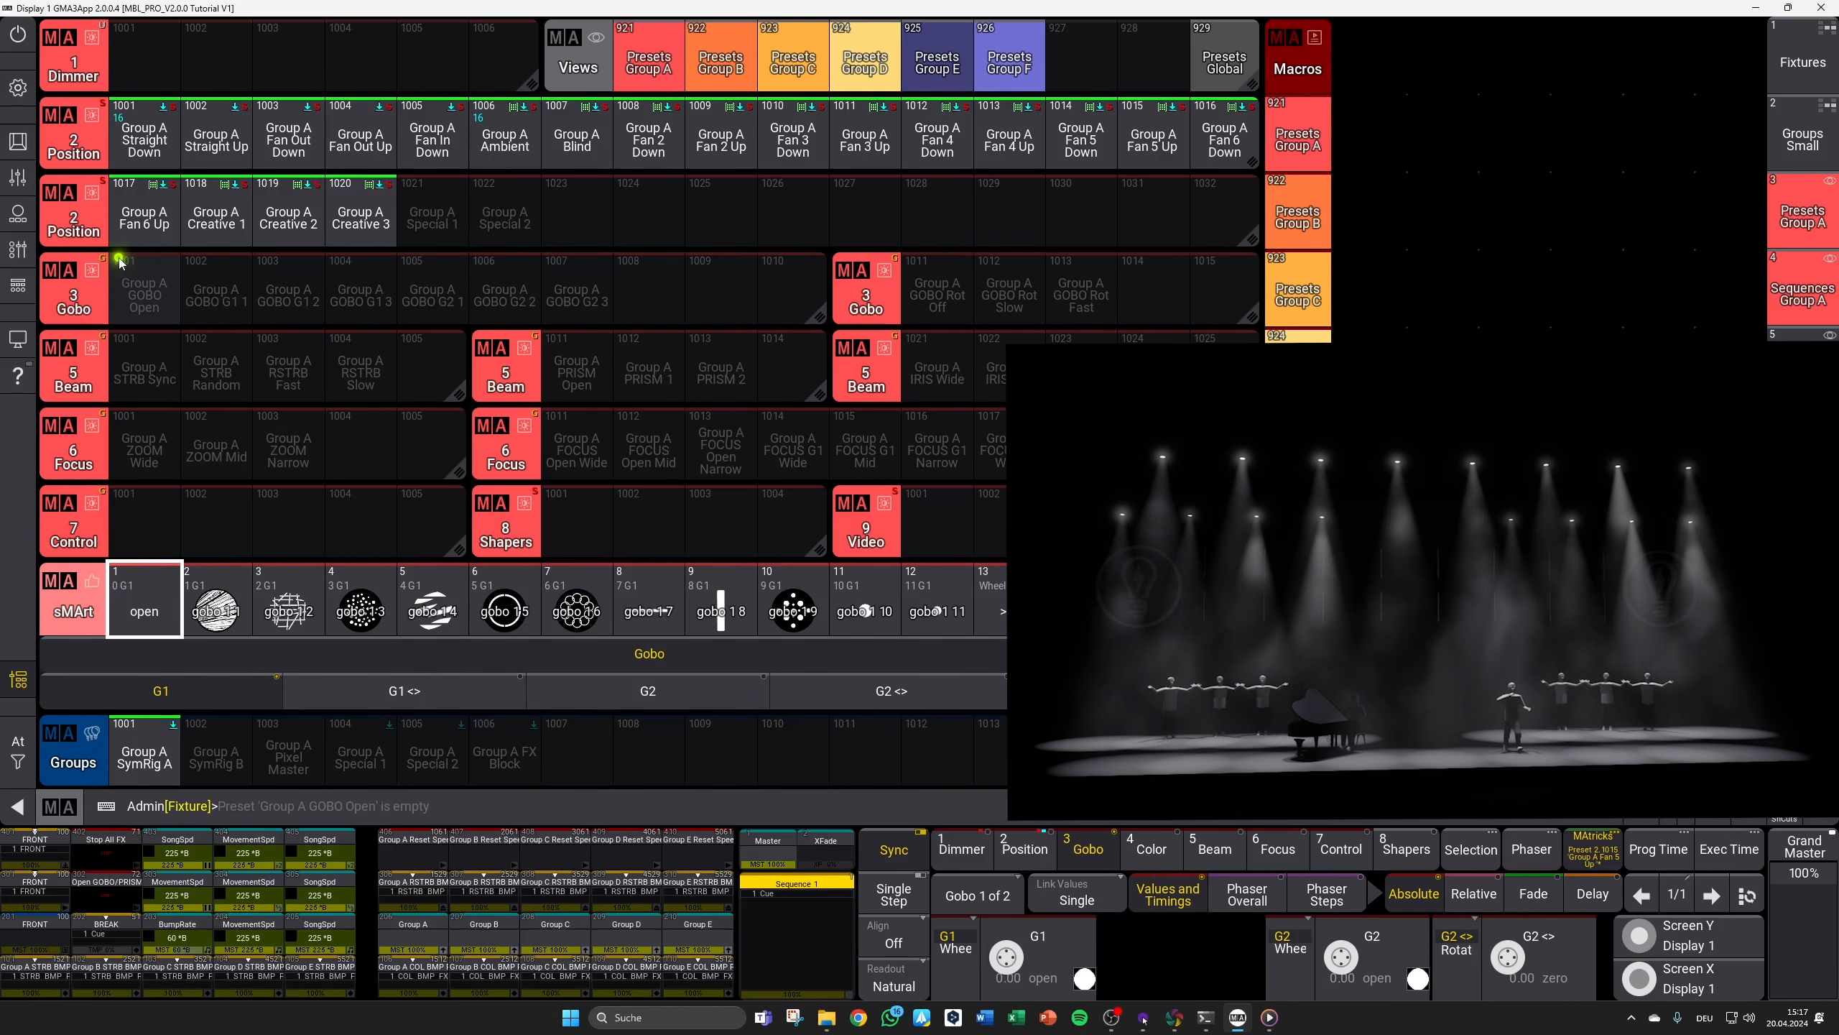
left_click(146, 341)
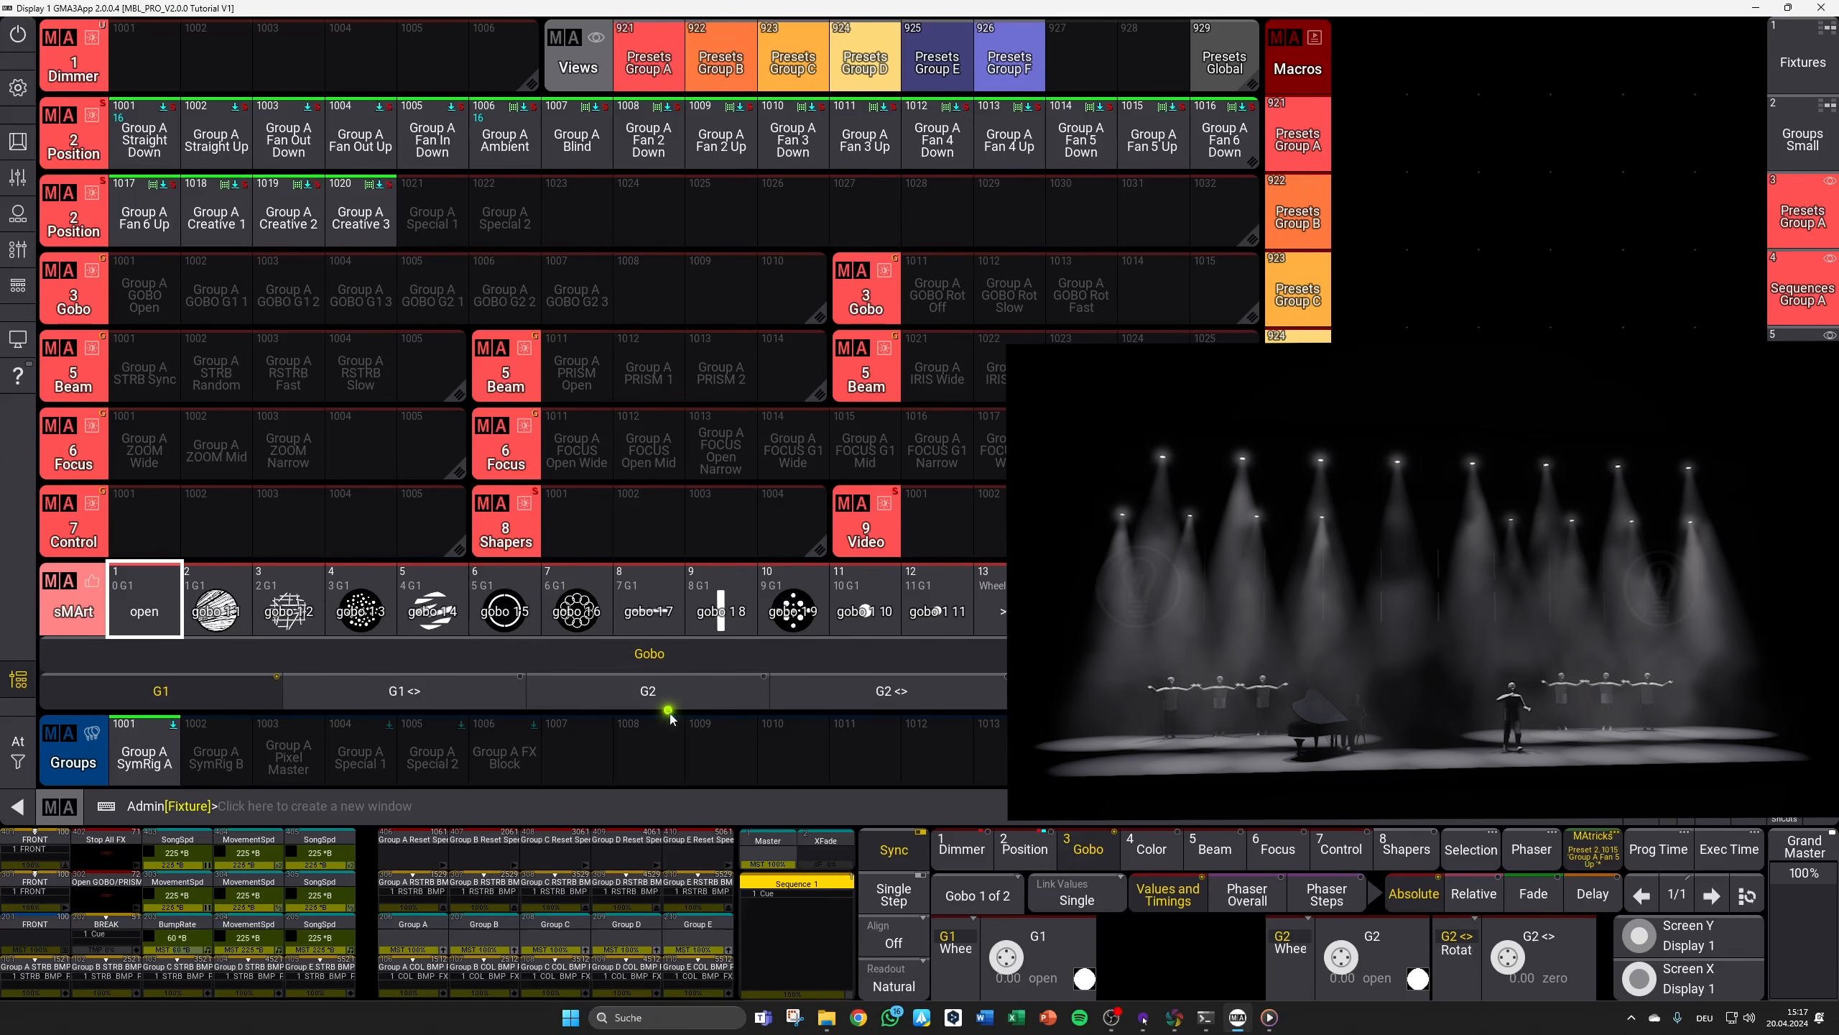
left_click(1055, 995)
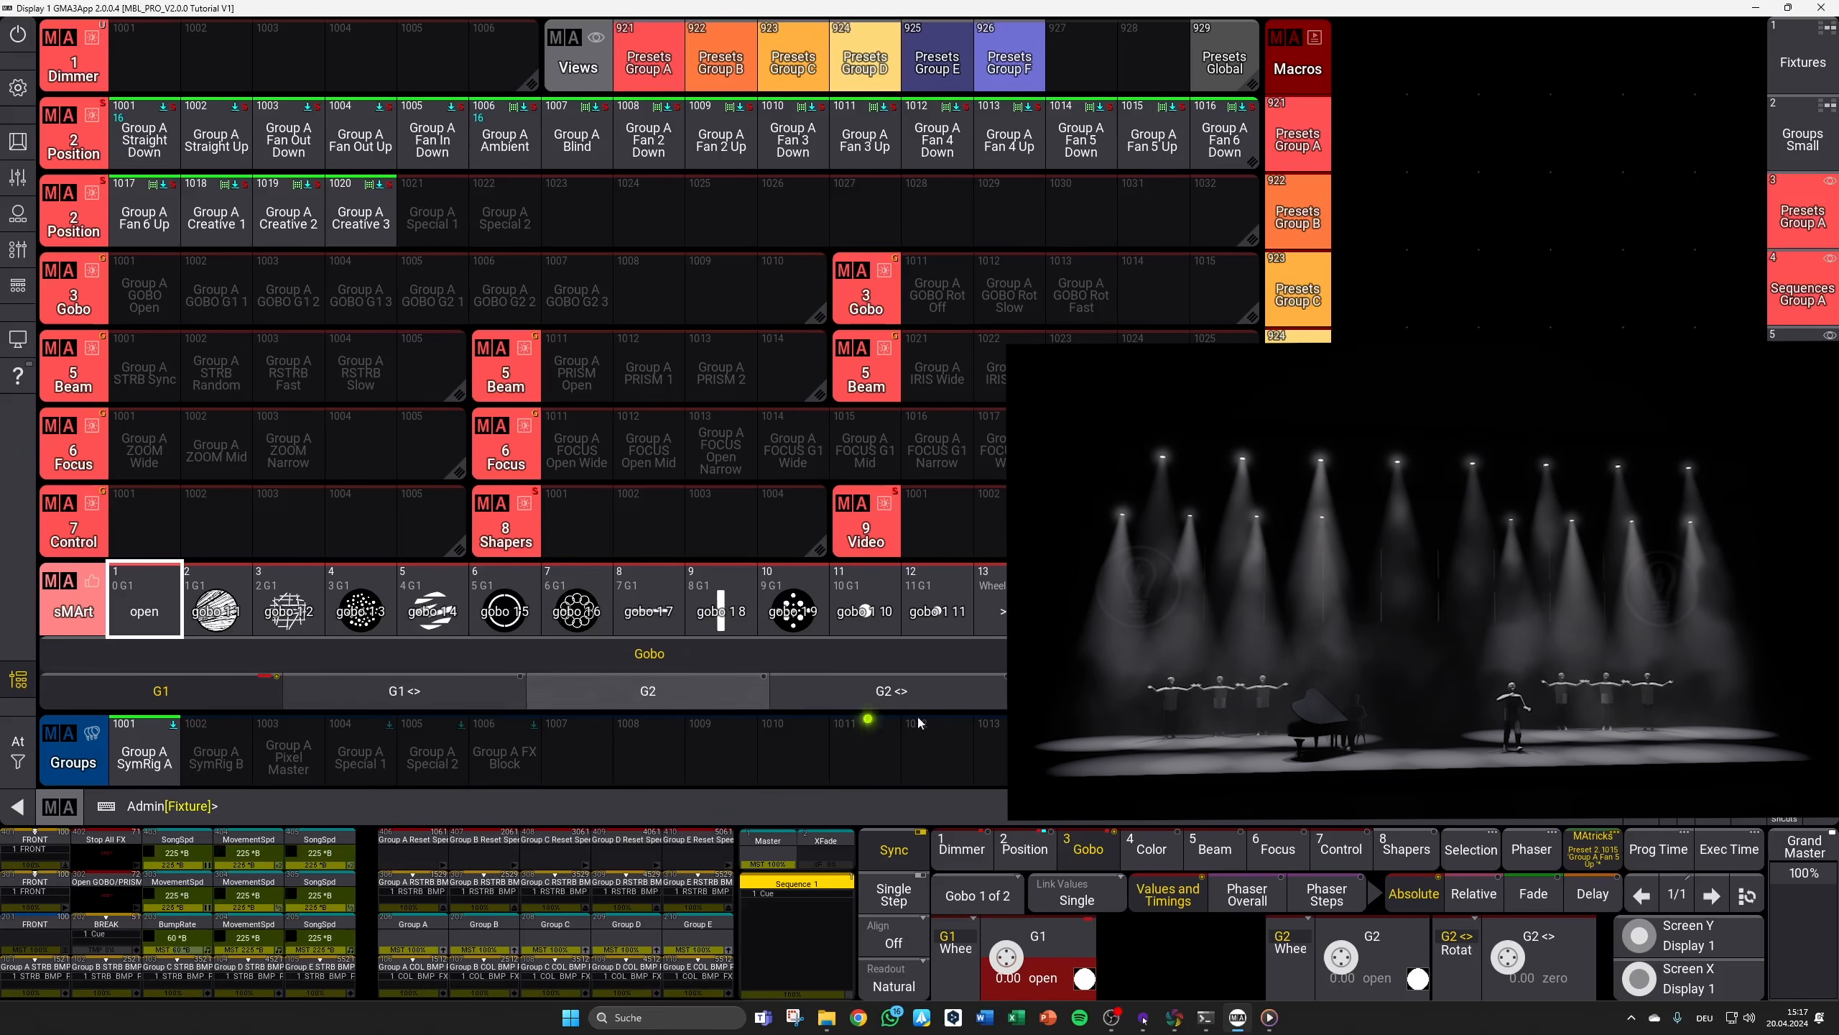
left_click(661, 700)
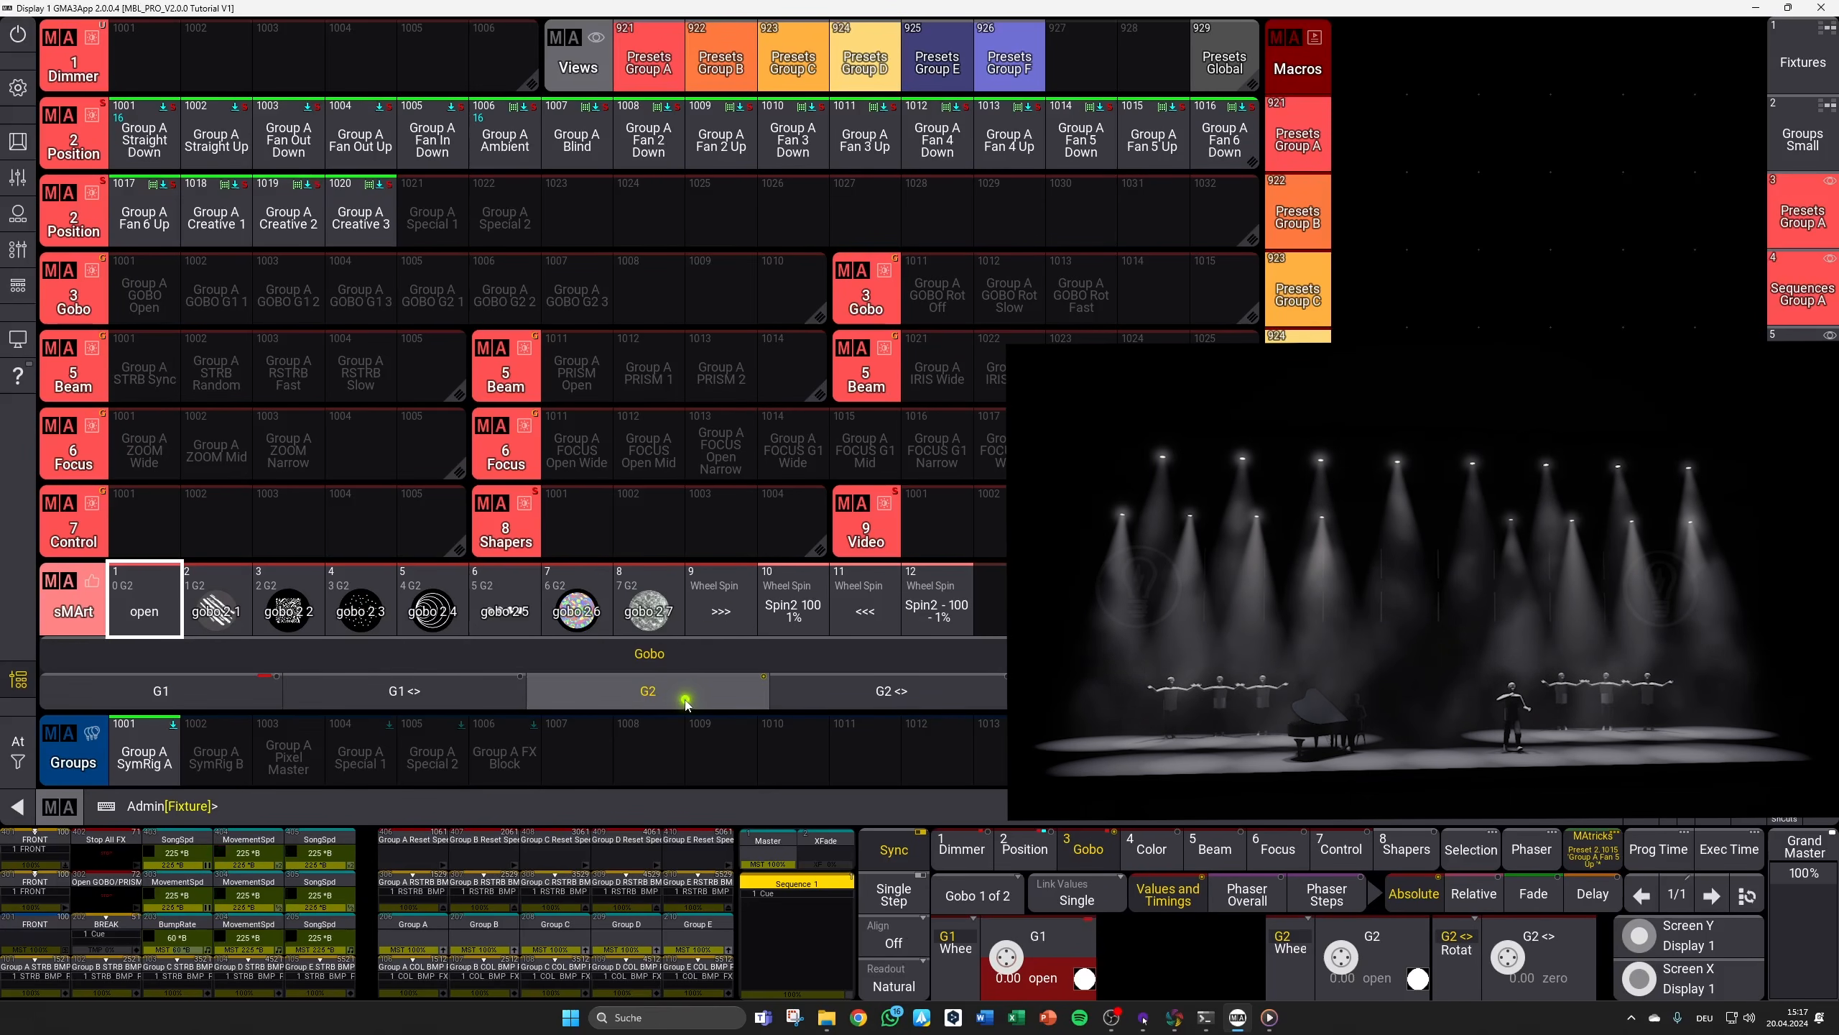
left_click(131, 611)
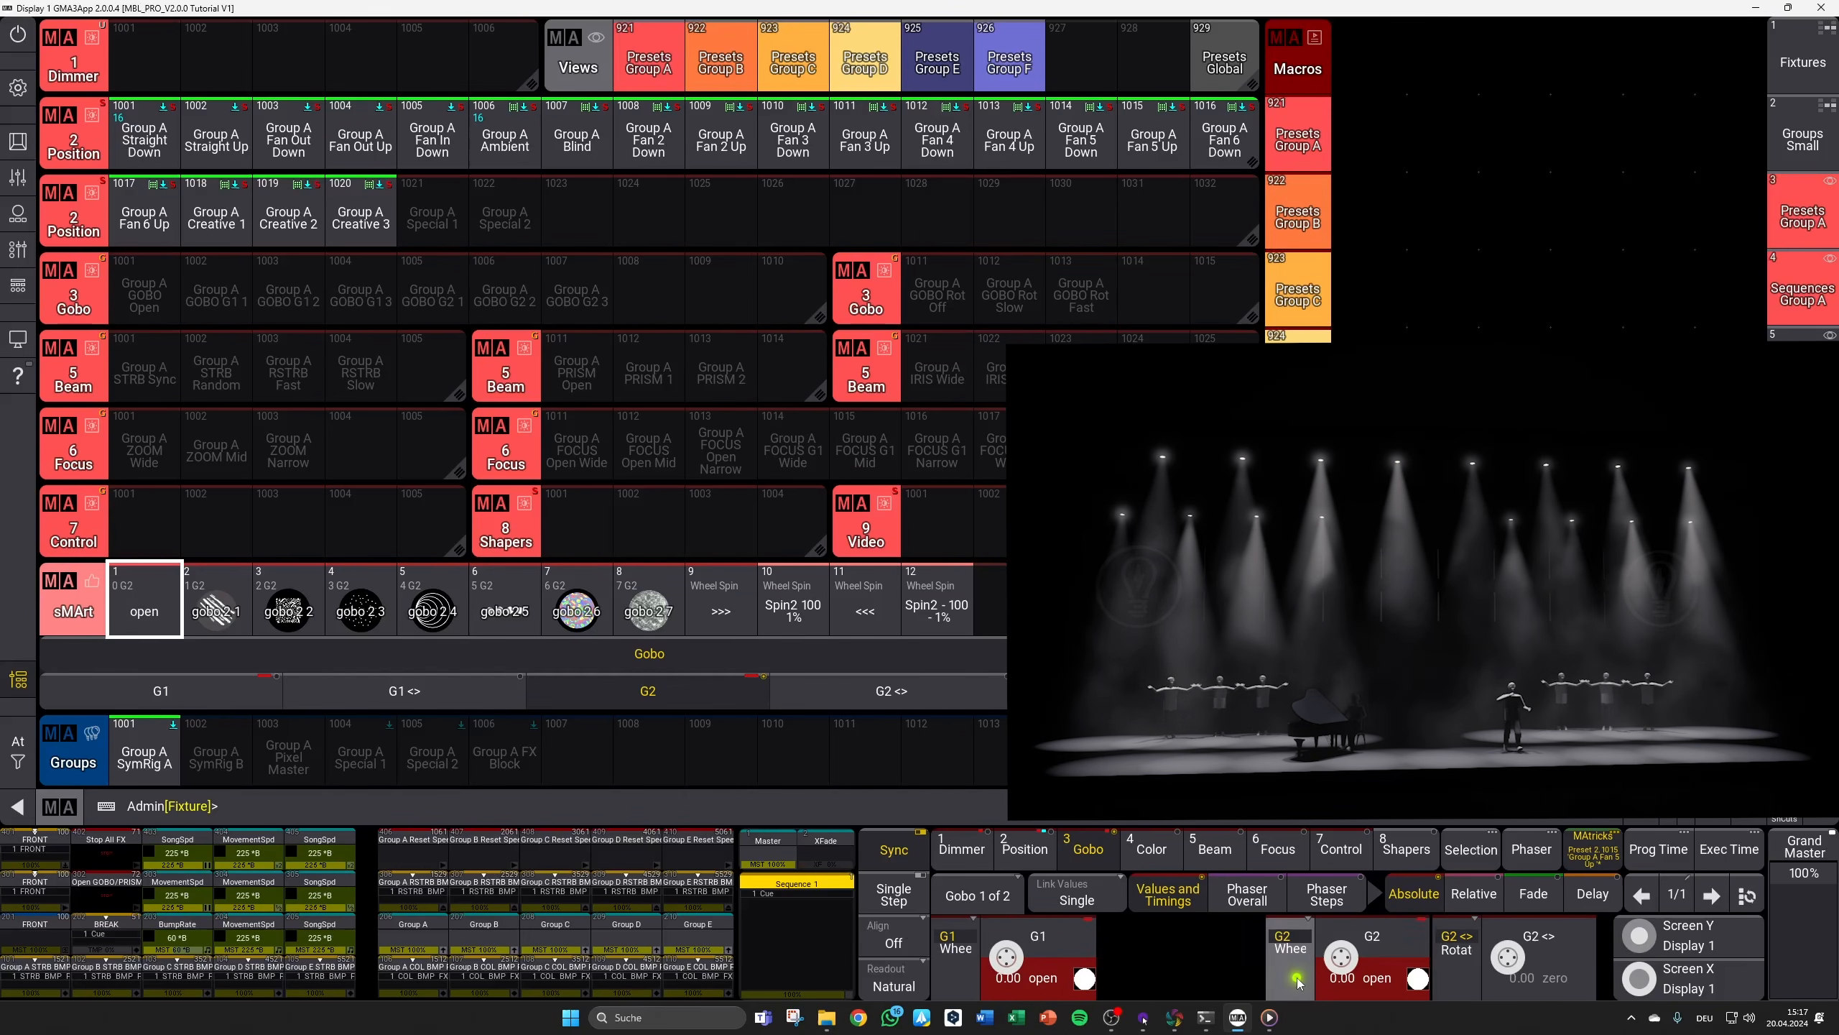
key("s")
left_click(141, 295)
left_click(754, 572)
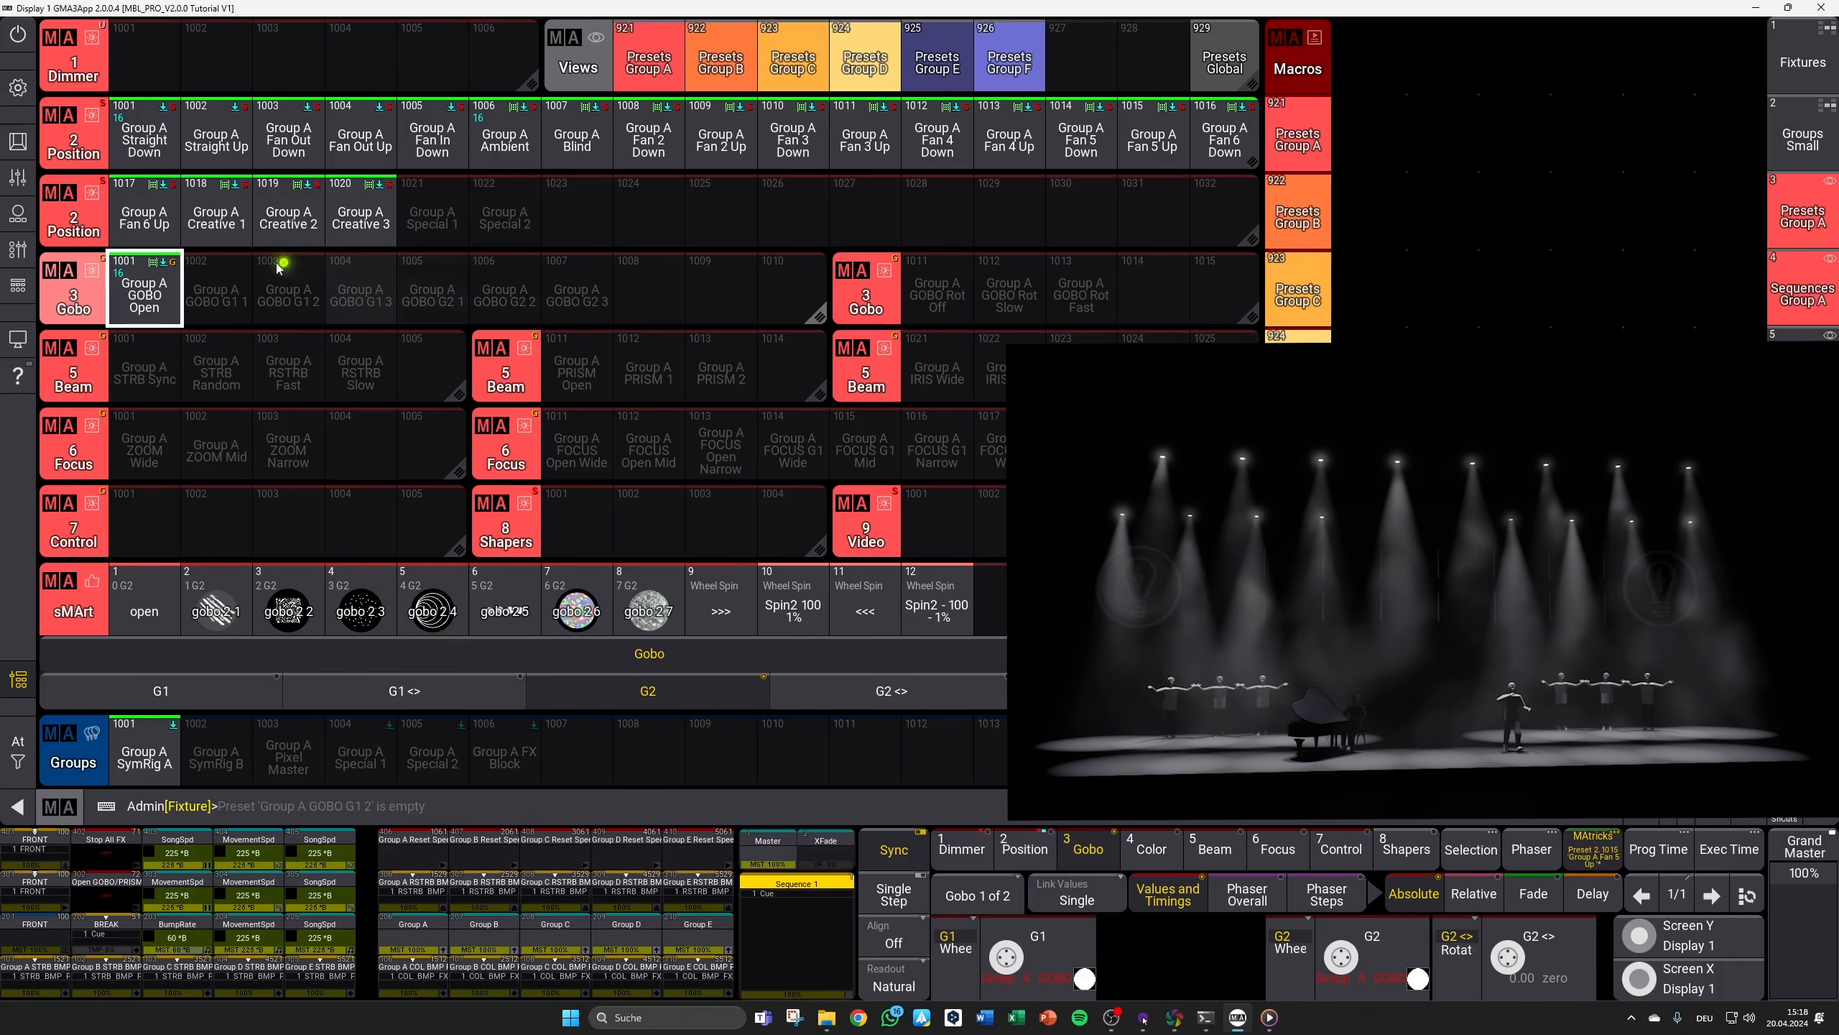
Step: Select gobo 1 2 on G1 with G2 open, and store it as gobo preset 1002 Group A GOBO G1 1 using Overwrite
left_click(217, 612)
left_click(232, 688)
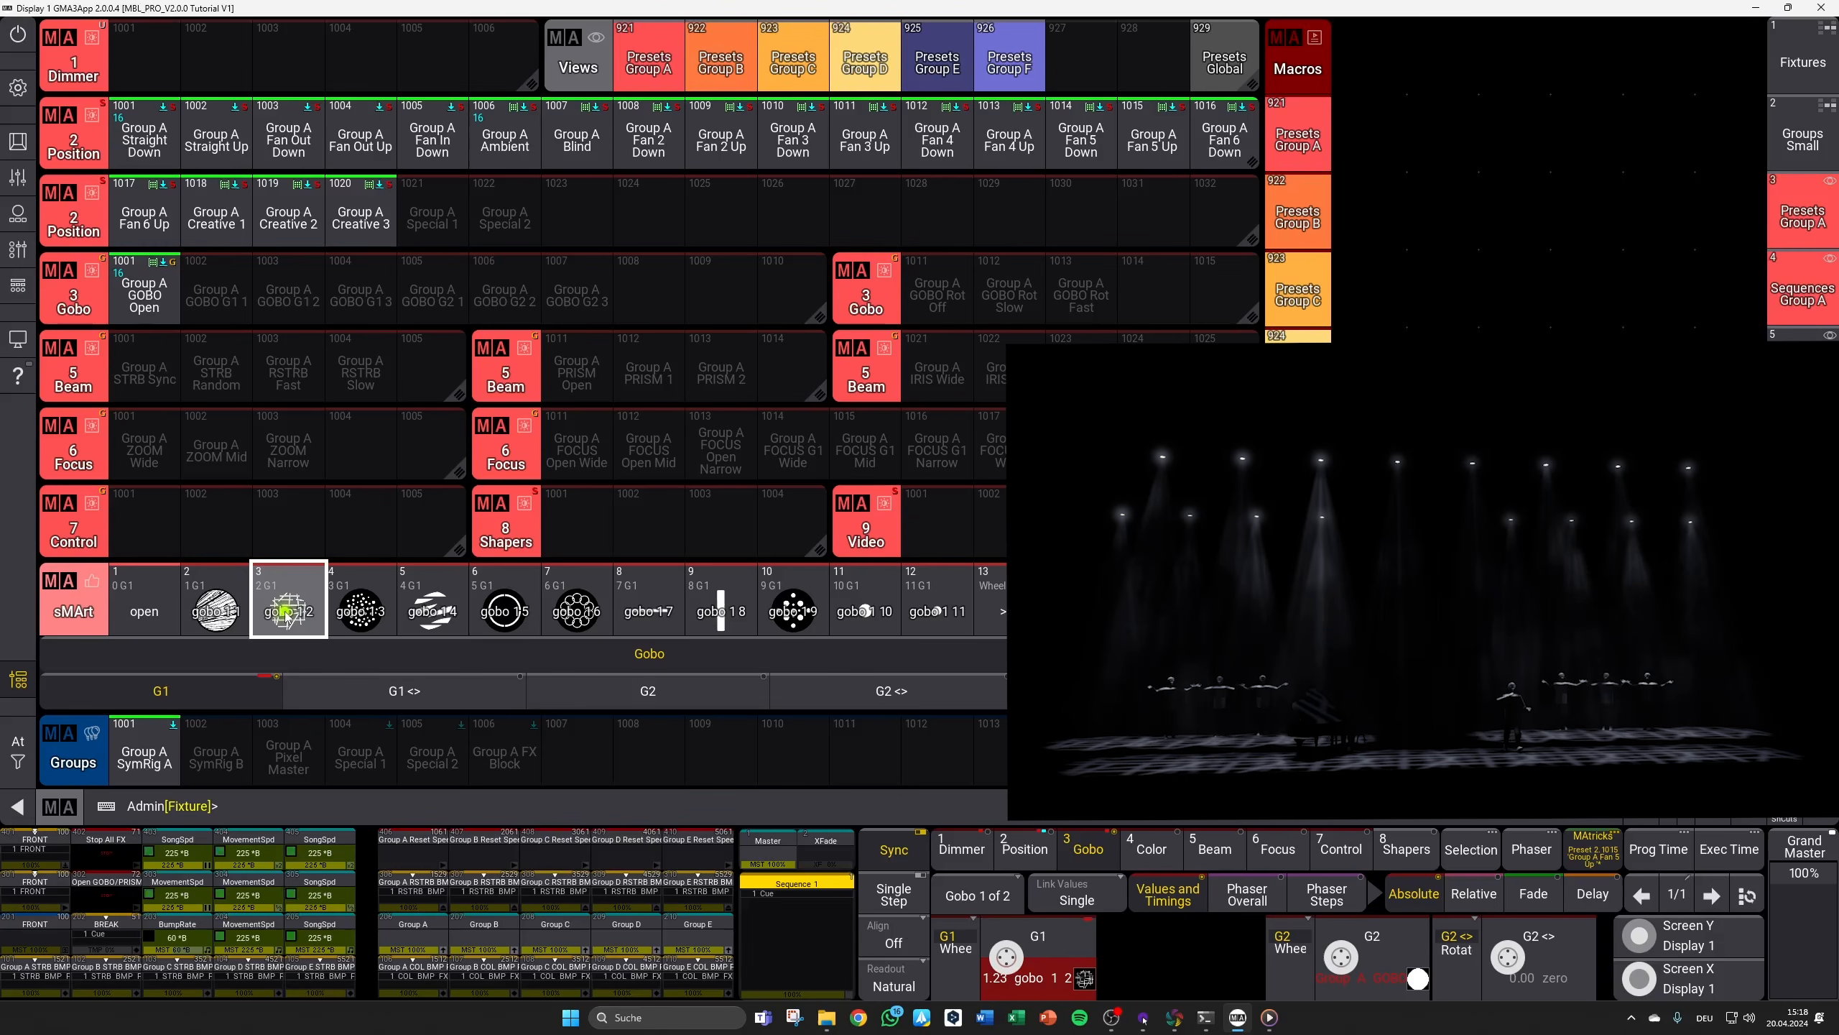
left_click(588, 690)
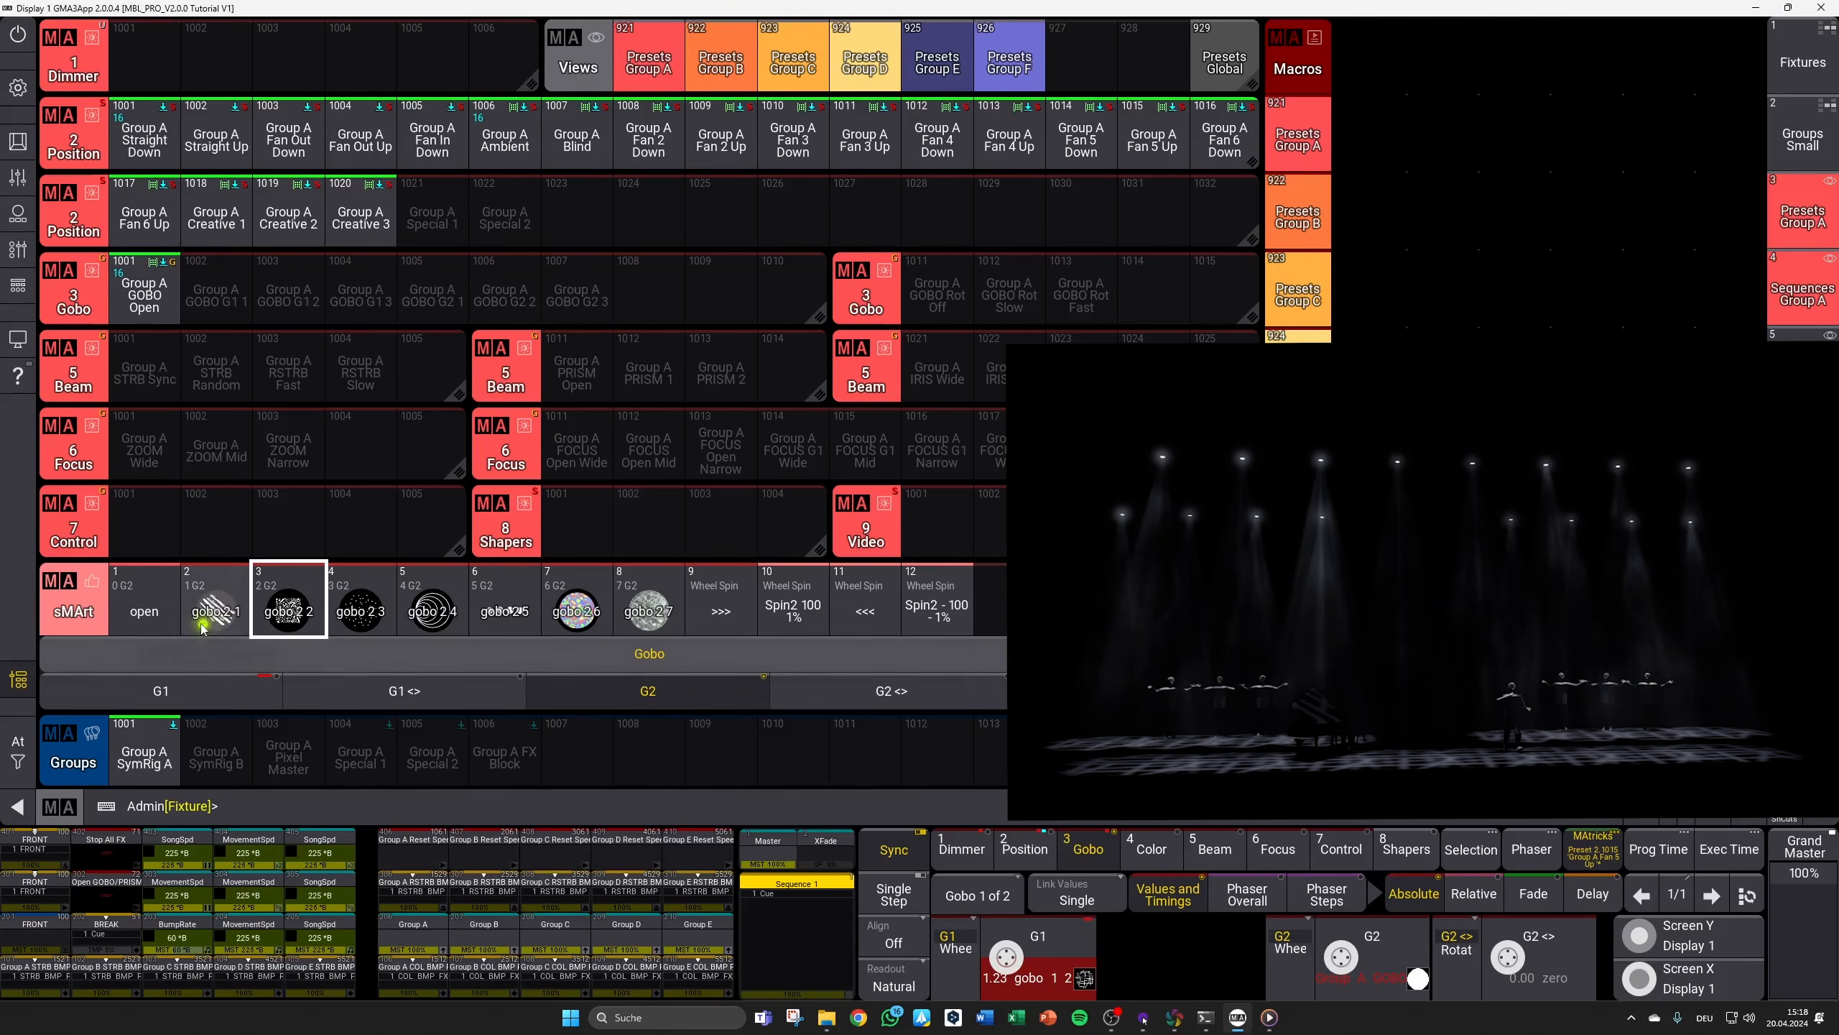
left_click(146, 614)
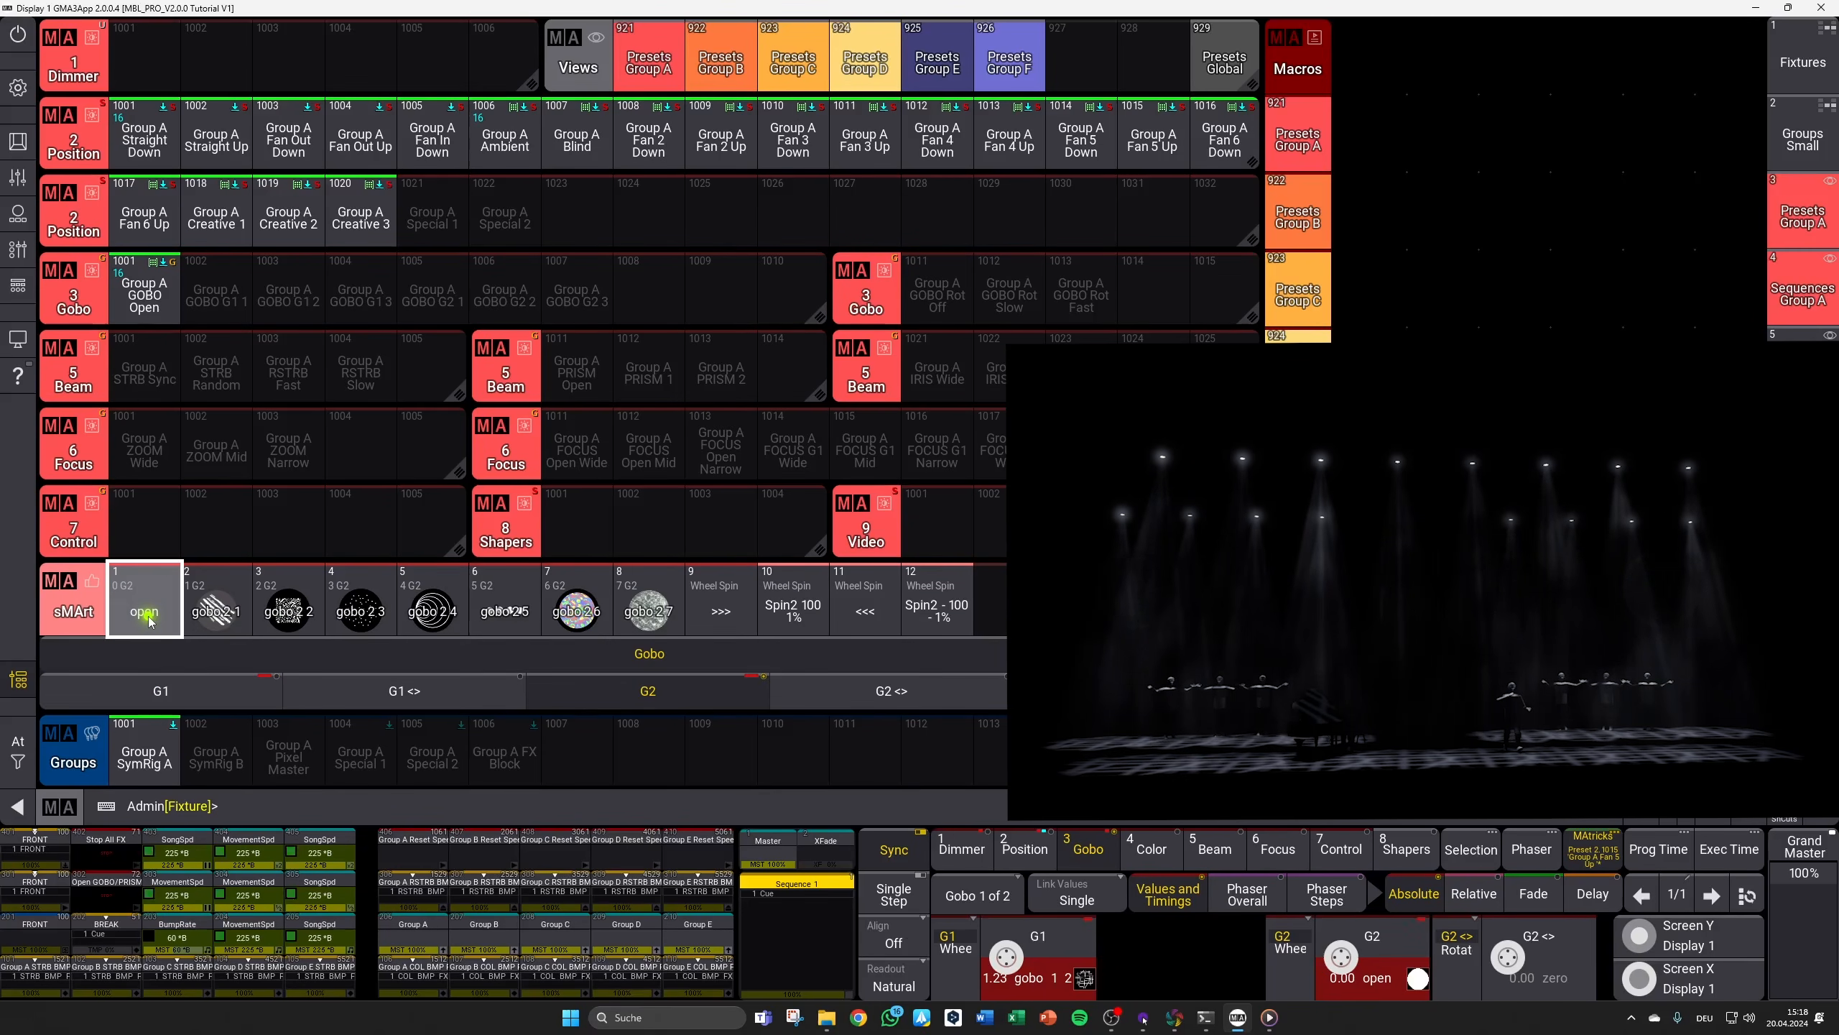
key("s")
left_click(219, 303)
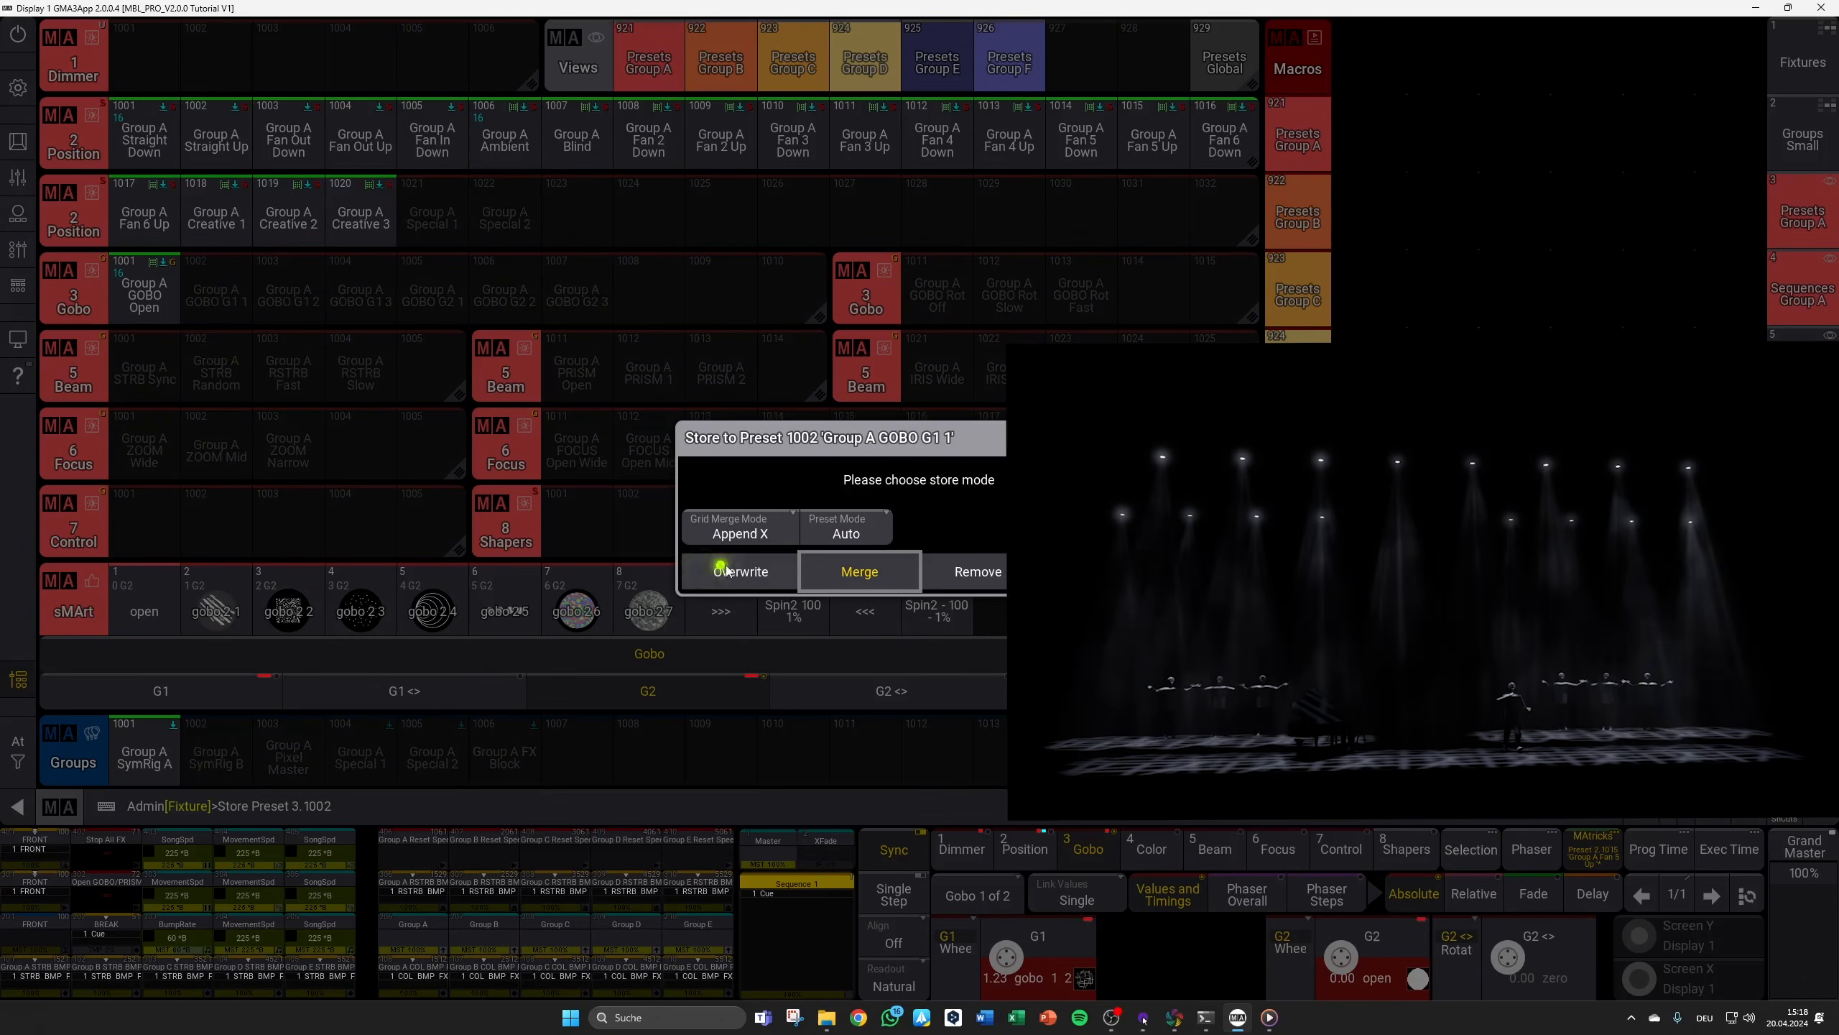
left_click(760, 573)
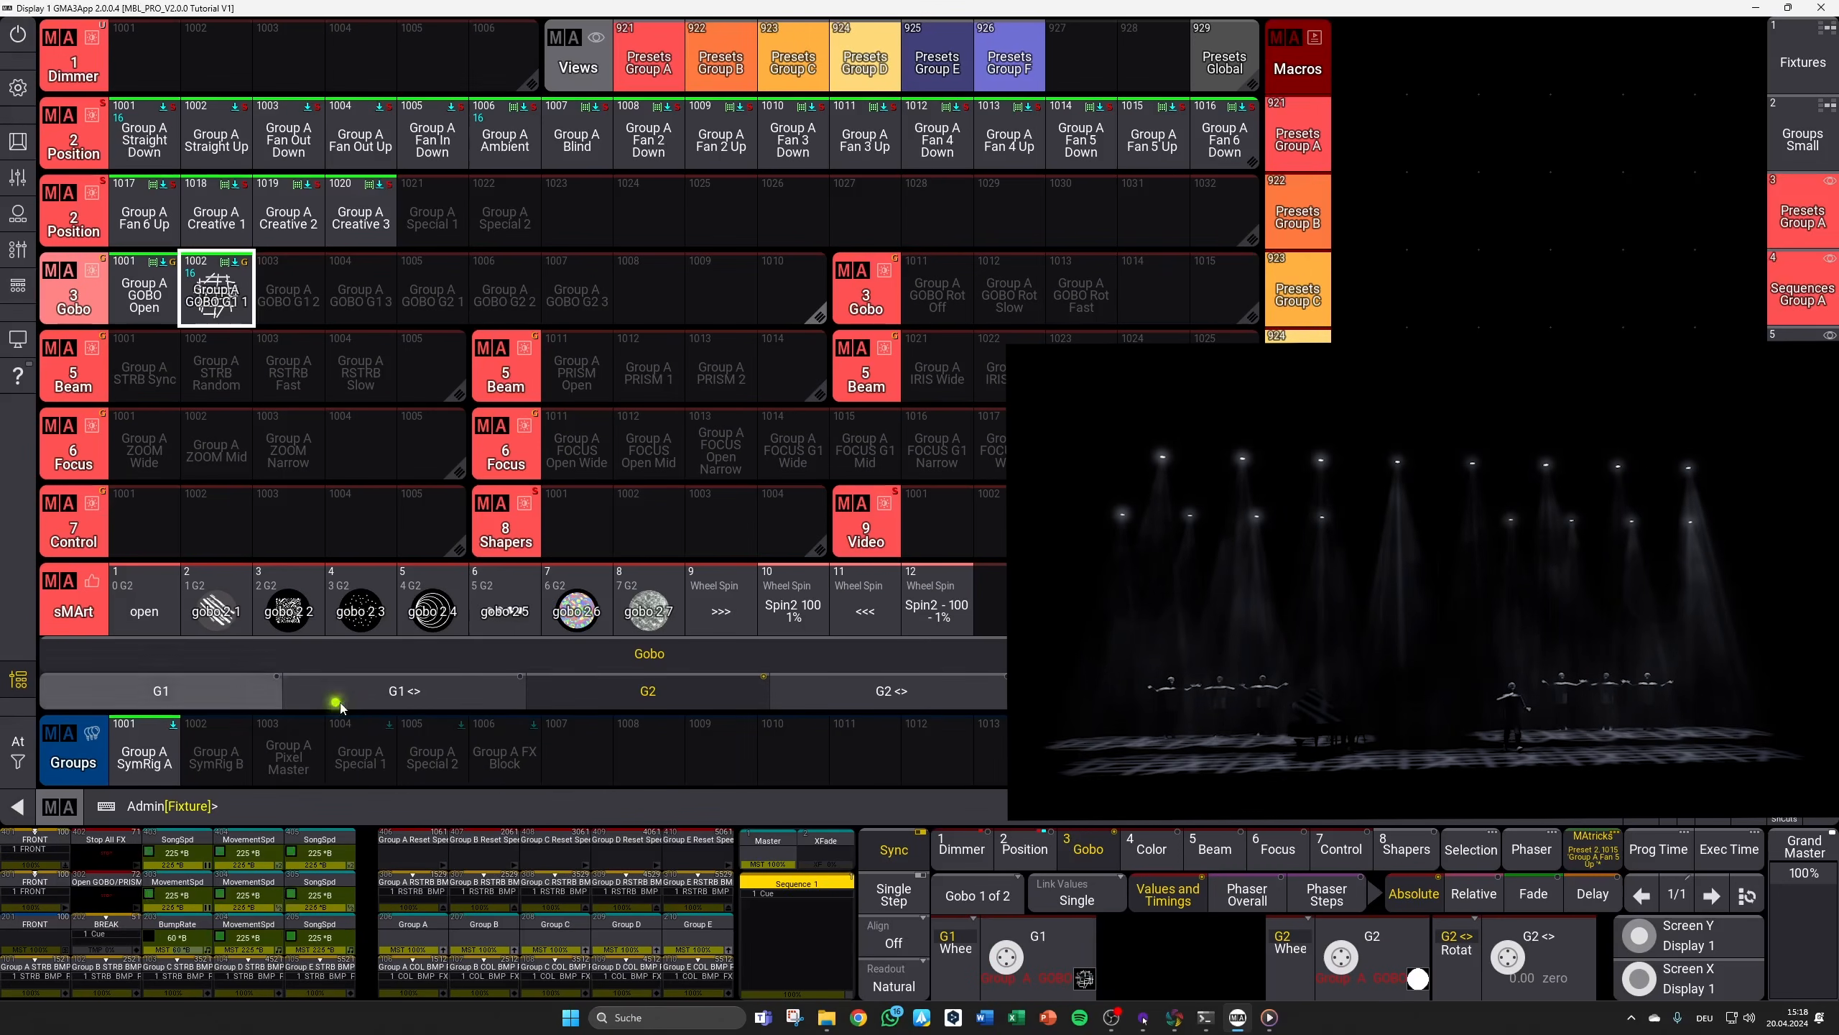
Step: Select gobo 1 4 on G1 with G2 open, and store it as gobo preset 1003 Group A GOBO G1 2 using Overwrite
left_click(146, 611)
left_click(161, 690)
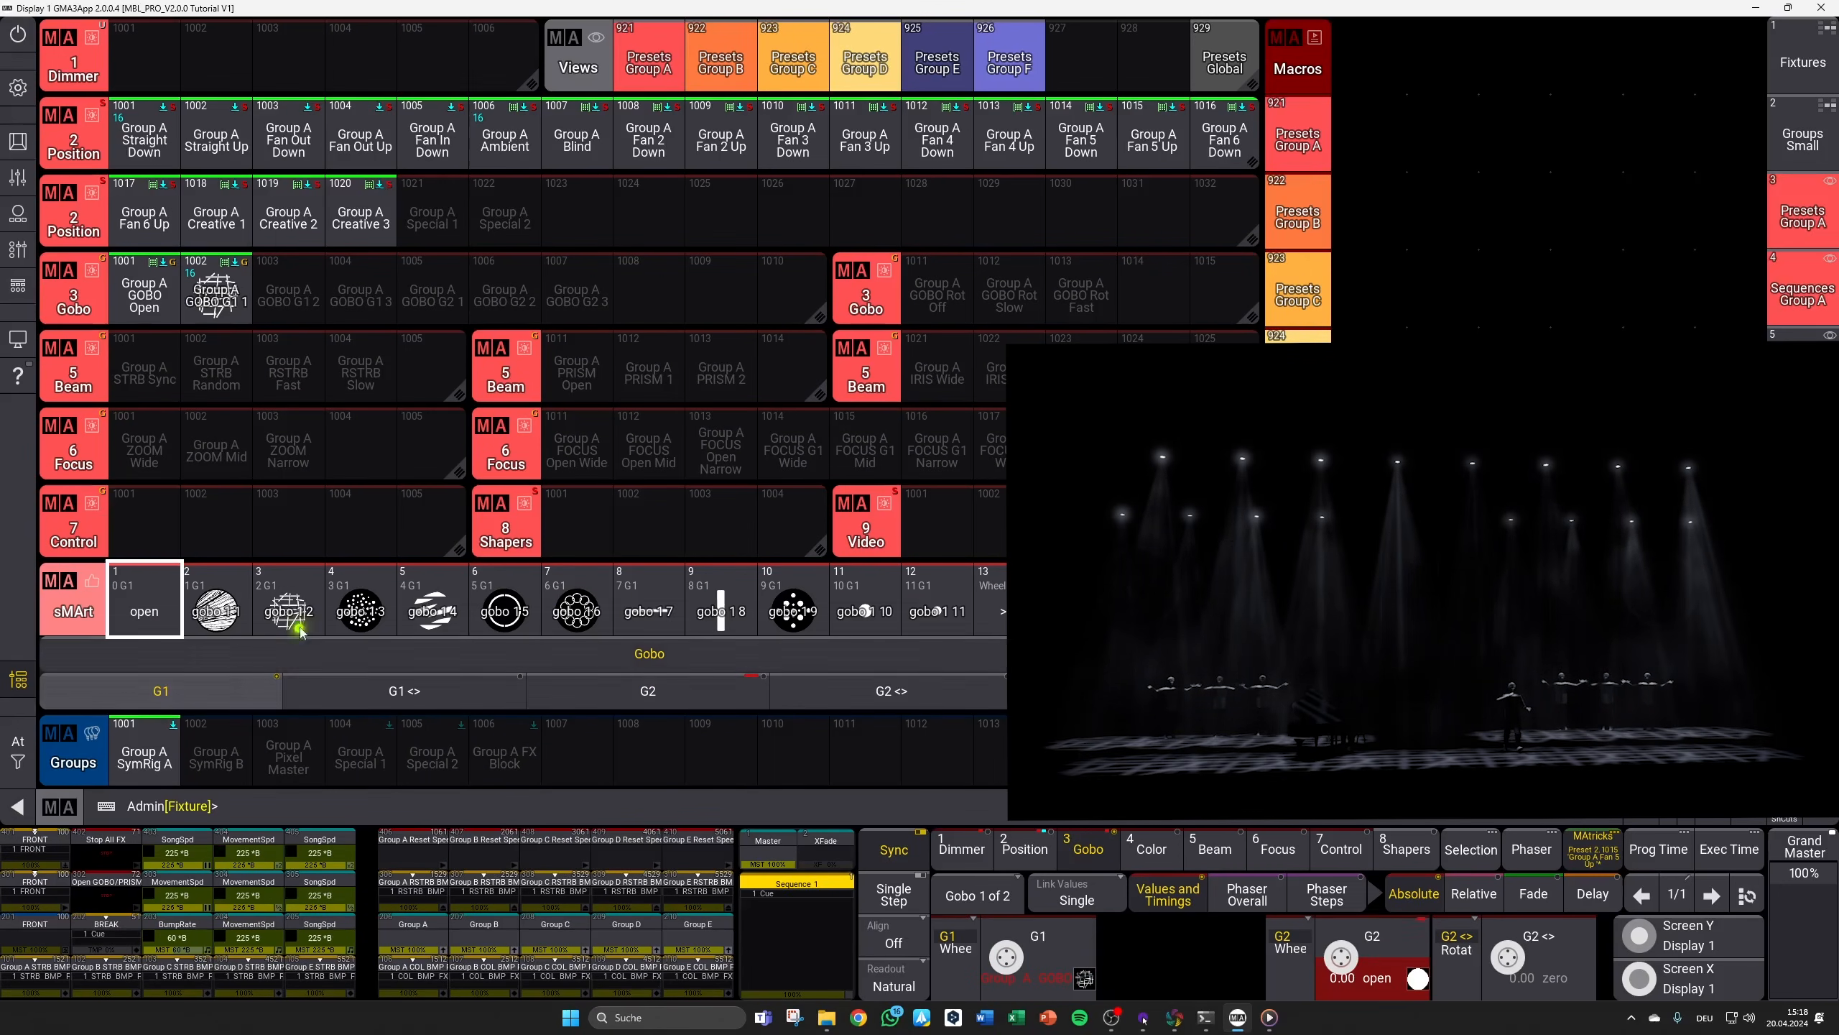
left_click(434, 618)
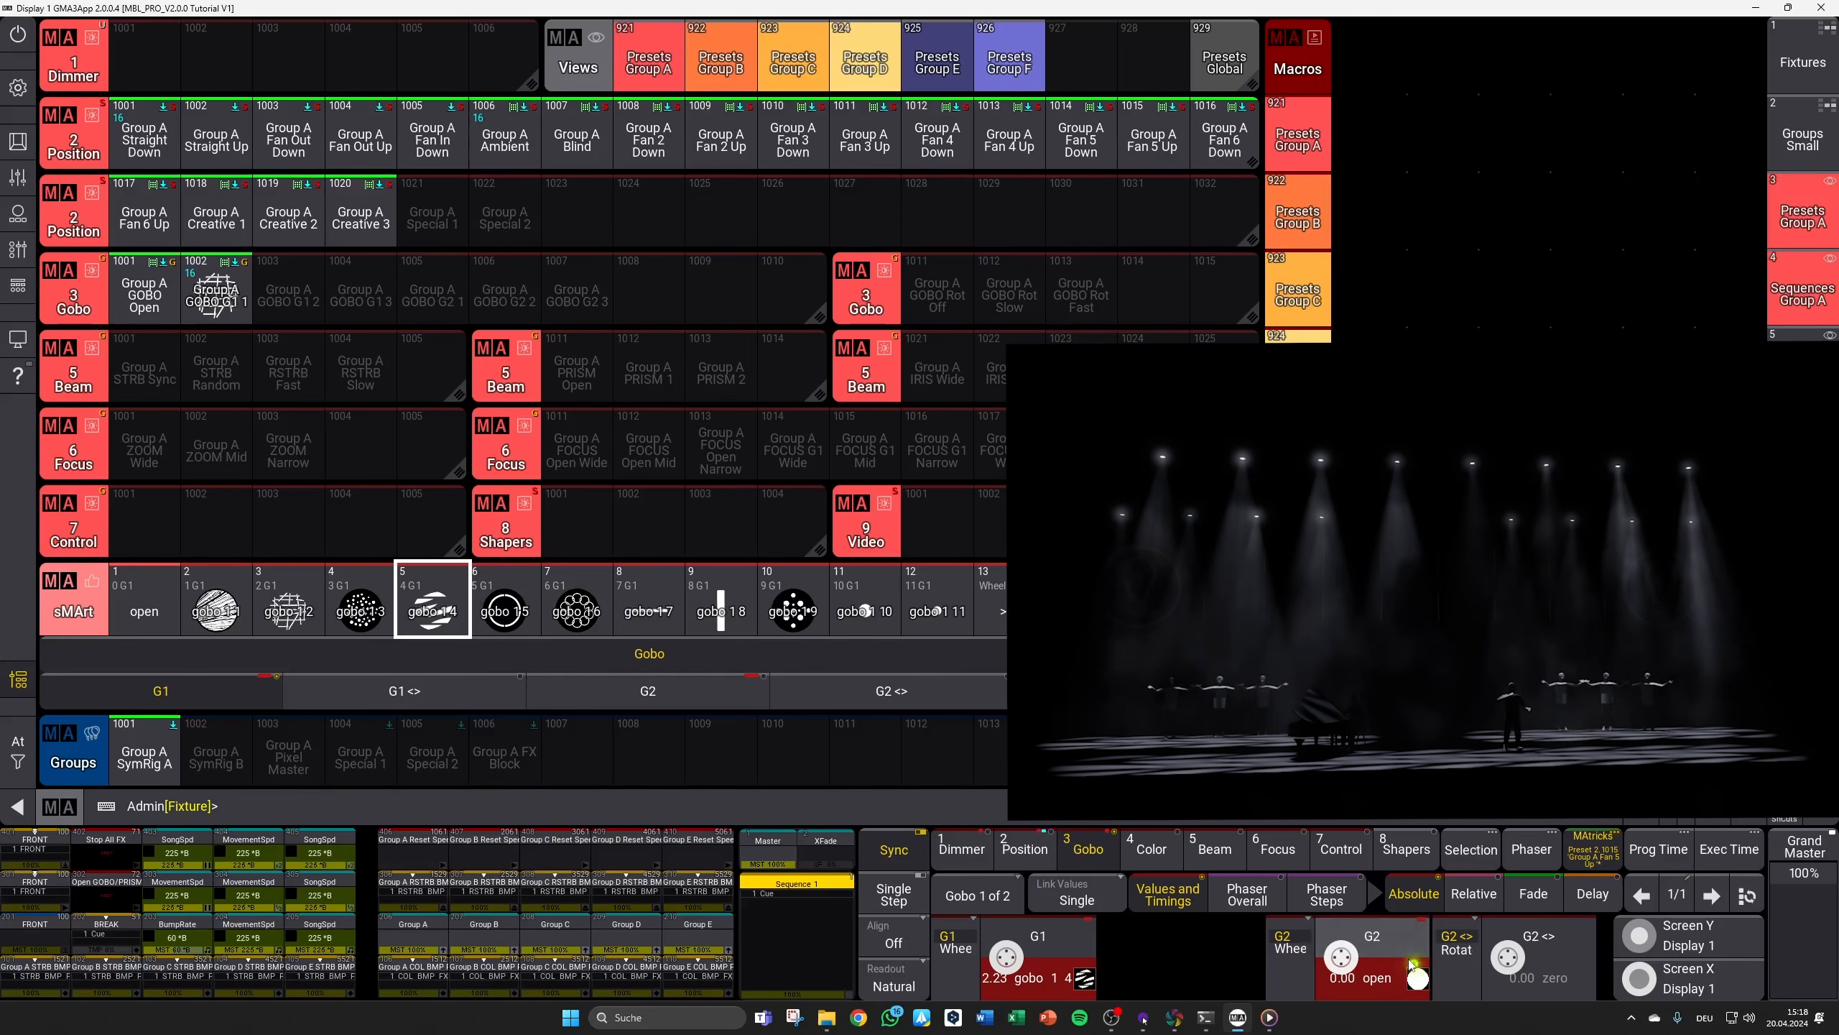
key("s")
left_click(293, 312)
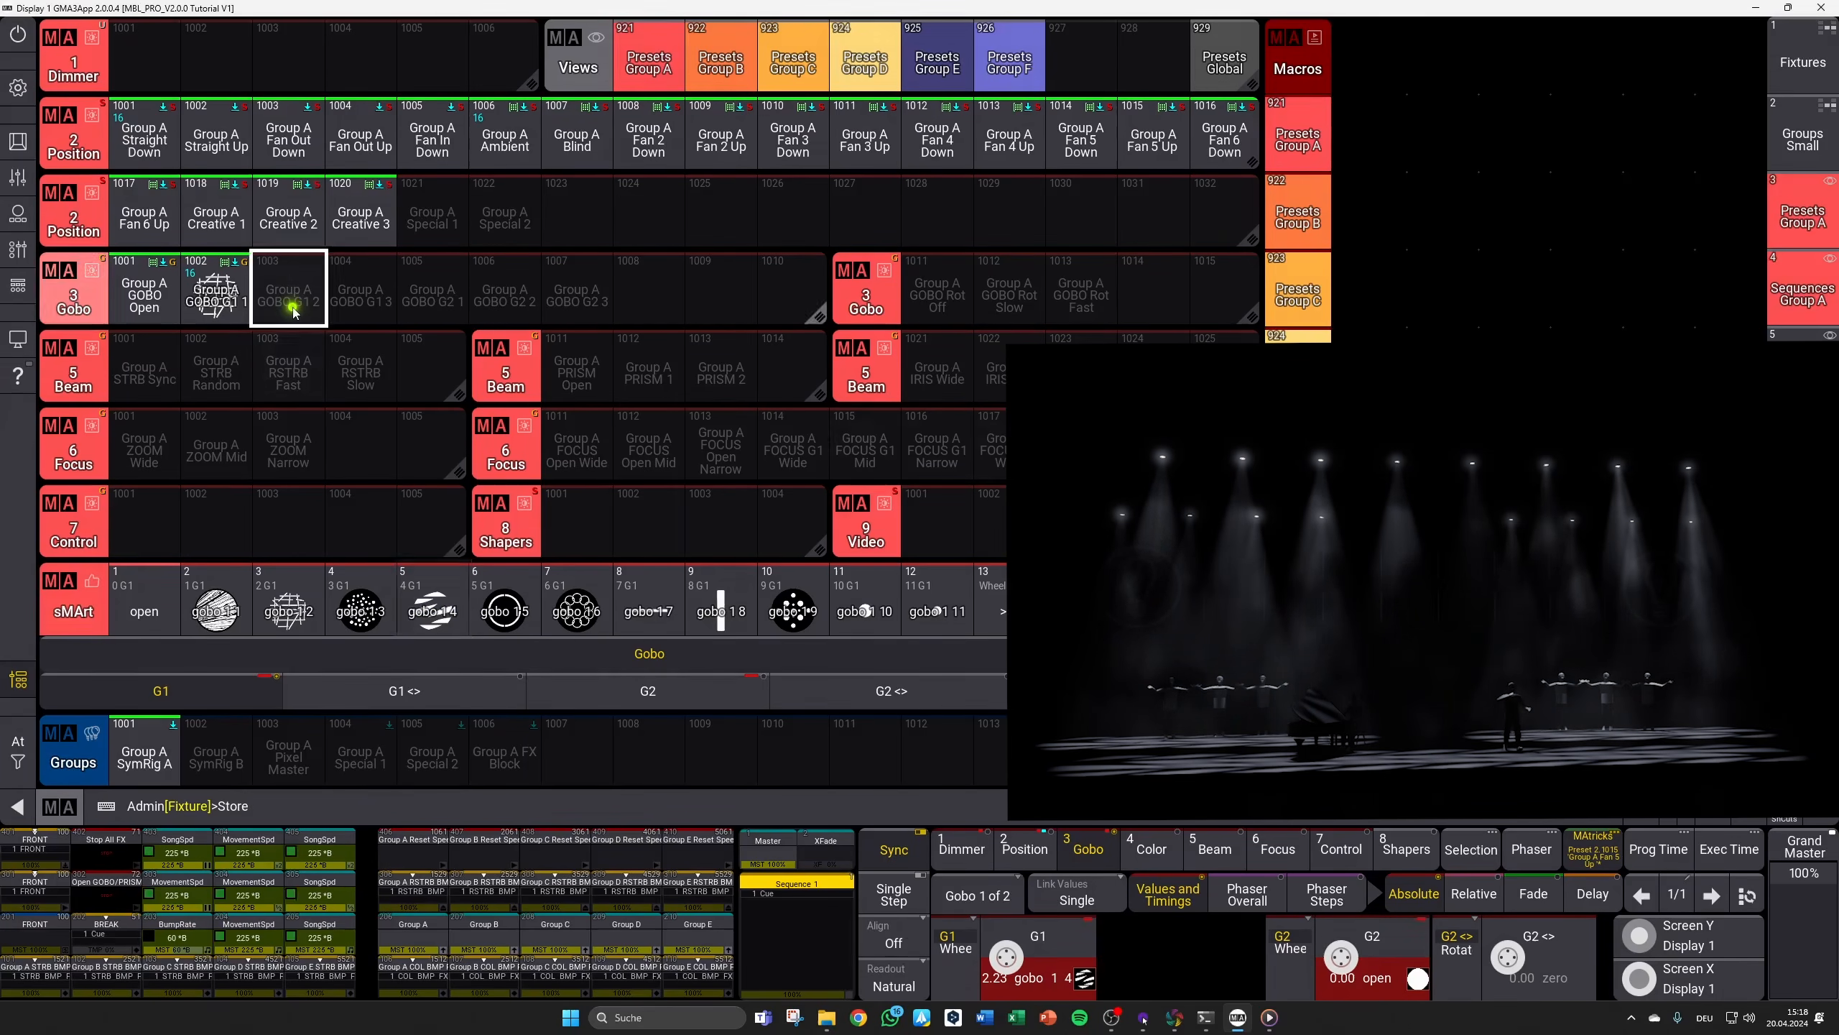
left_click(740, 576)
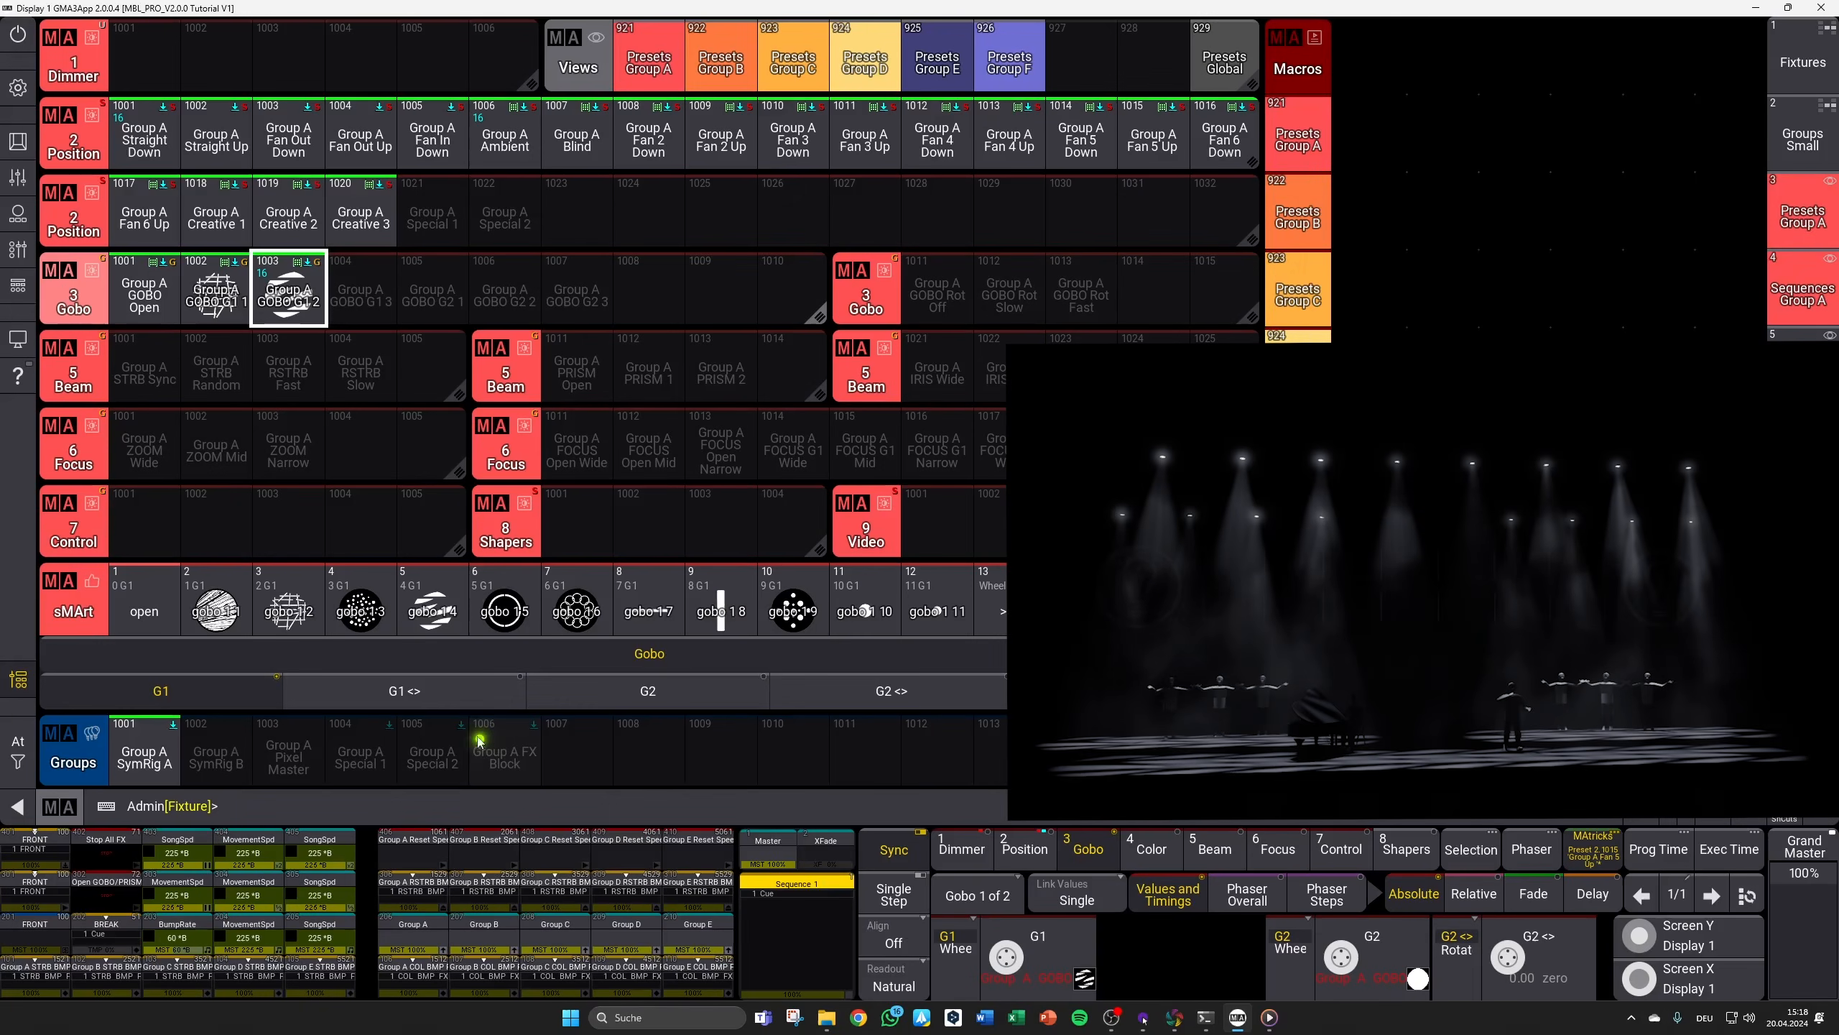
Step: Select gobo 1 5 on G1 with G2 open, and store it as gobo preset 1004 Group A GOBO G1 3 using Overwrite
left_click(511, 614)
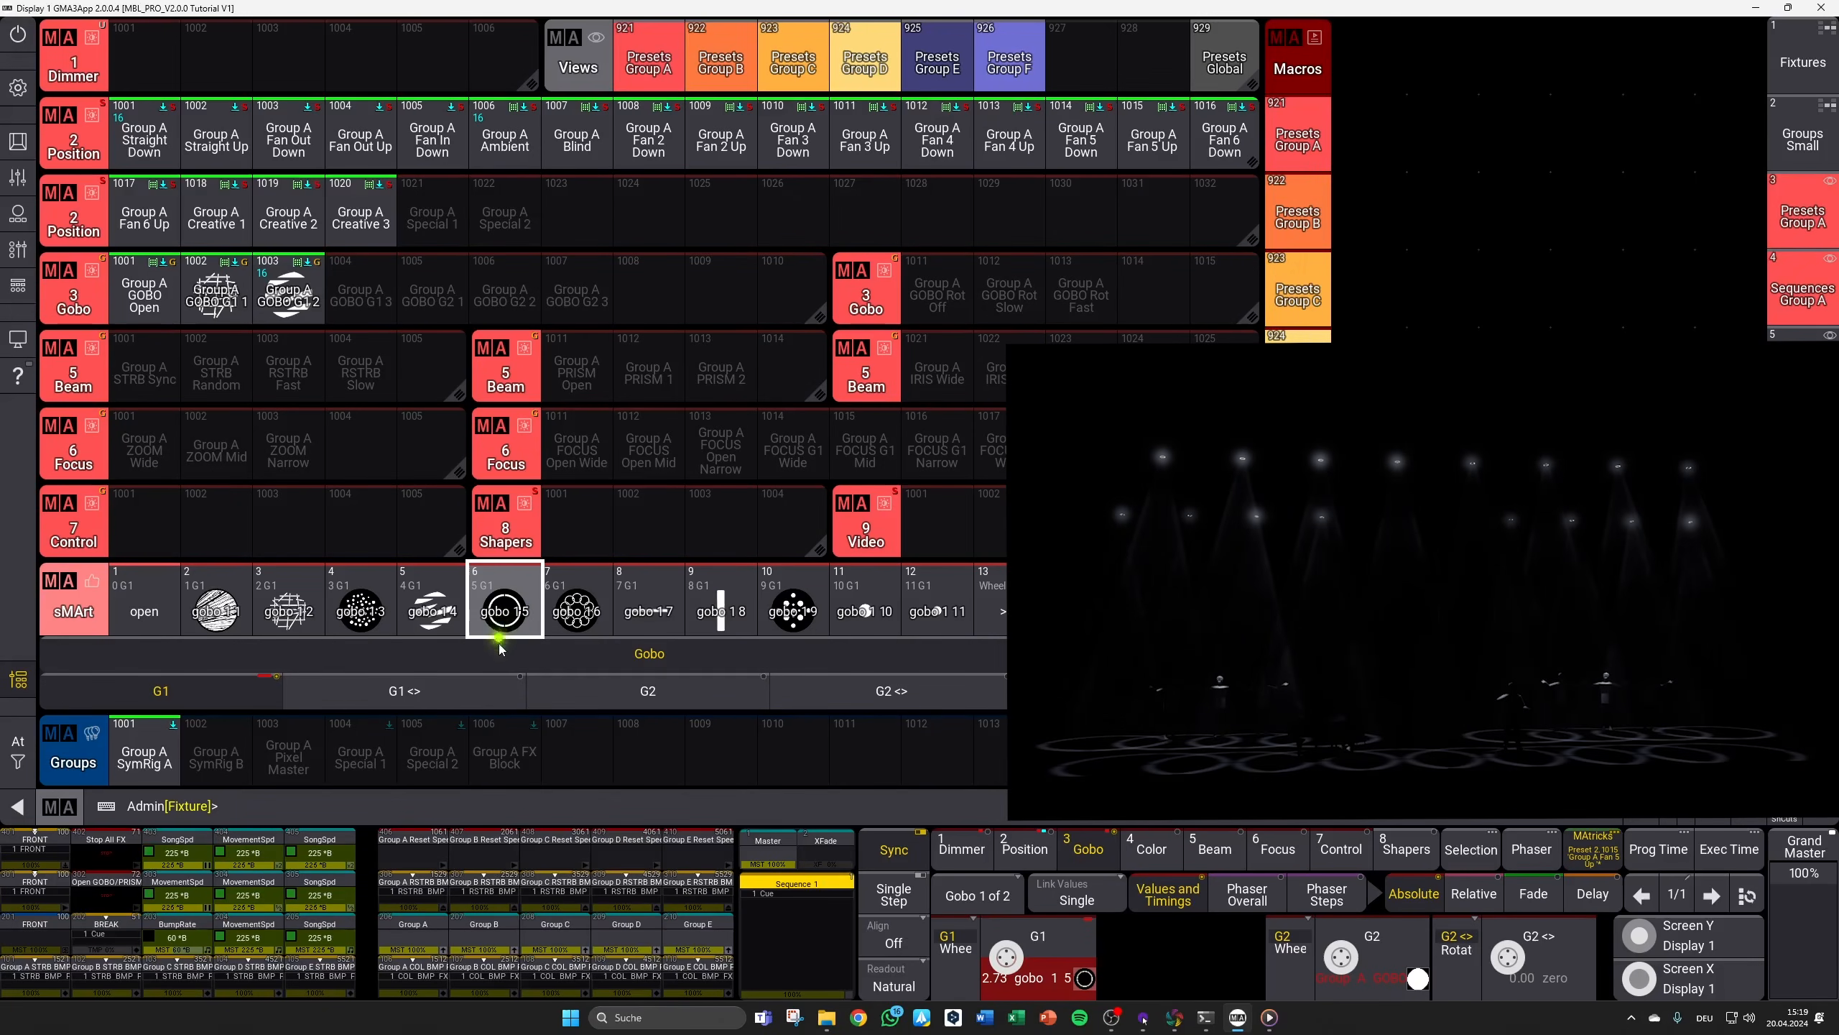
left_click(608, 688)
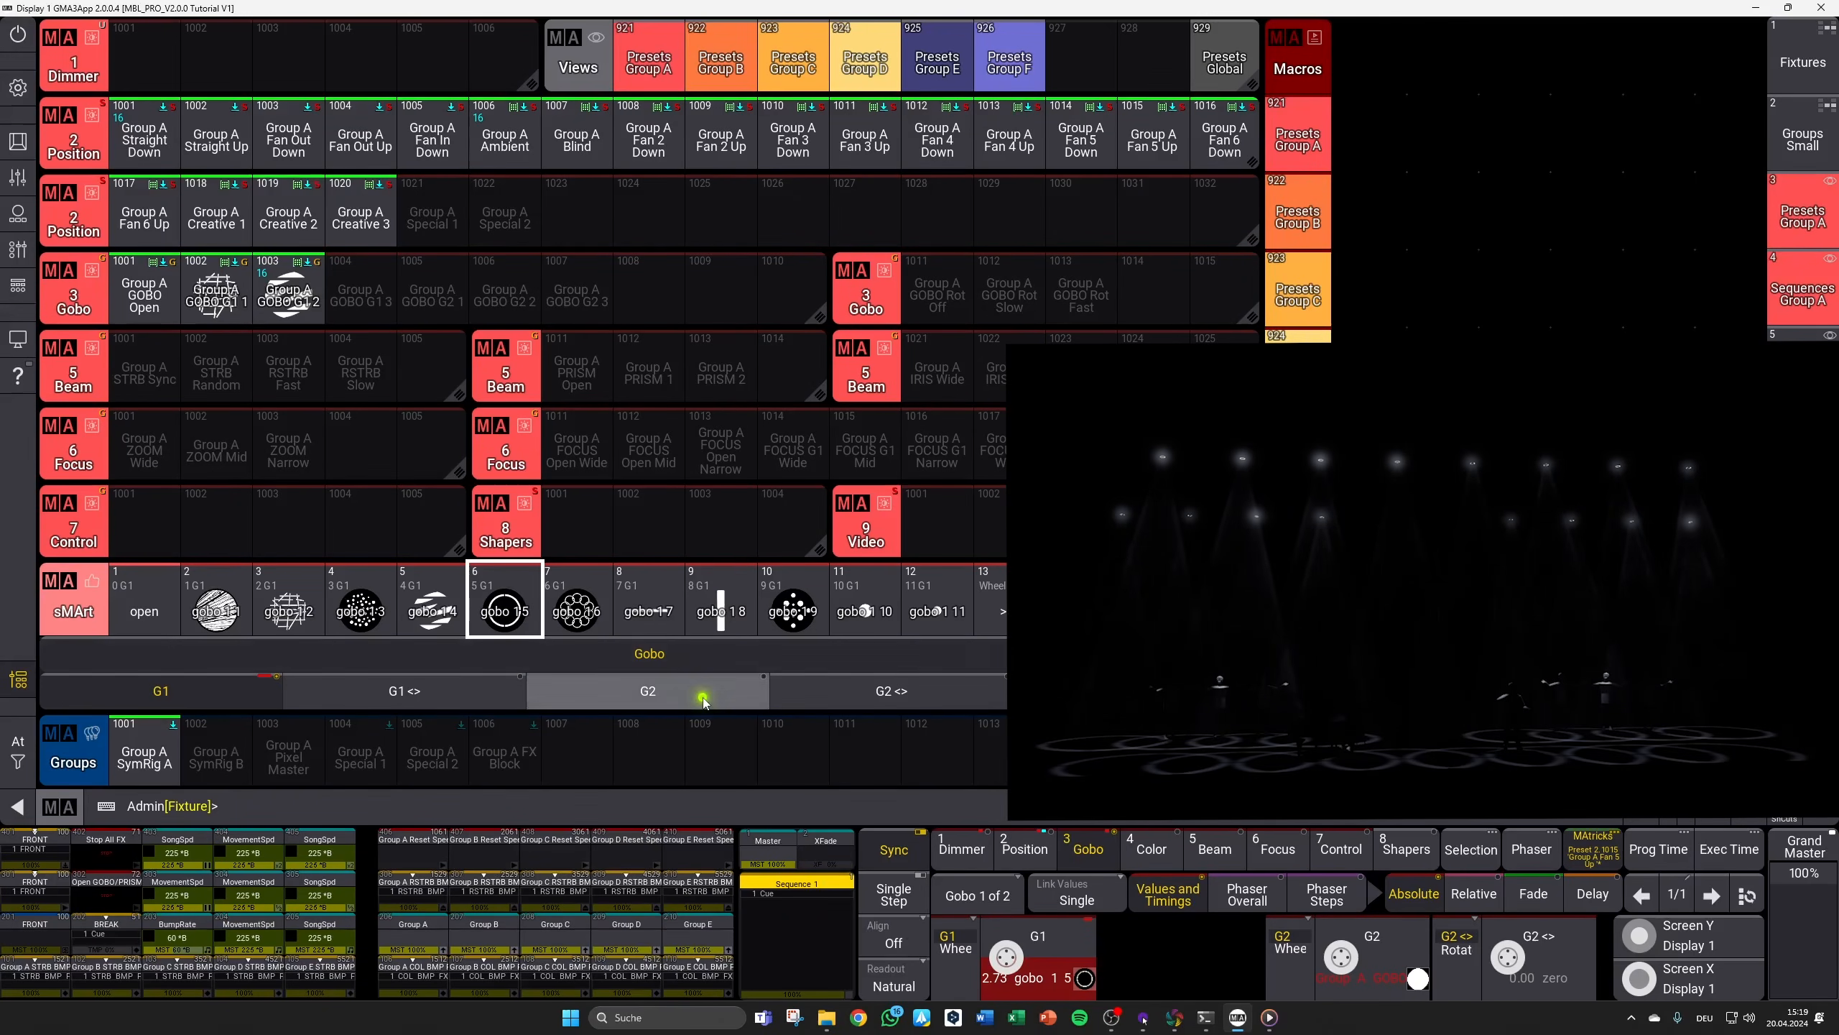
left_click(158, 612)
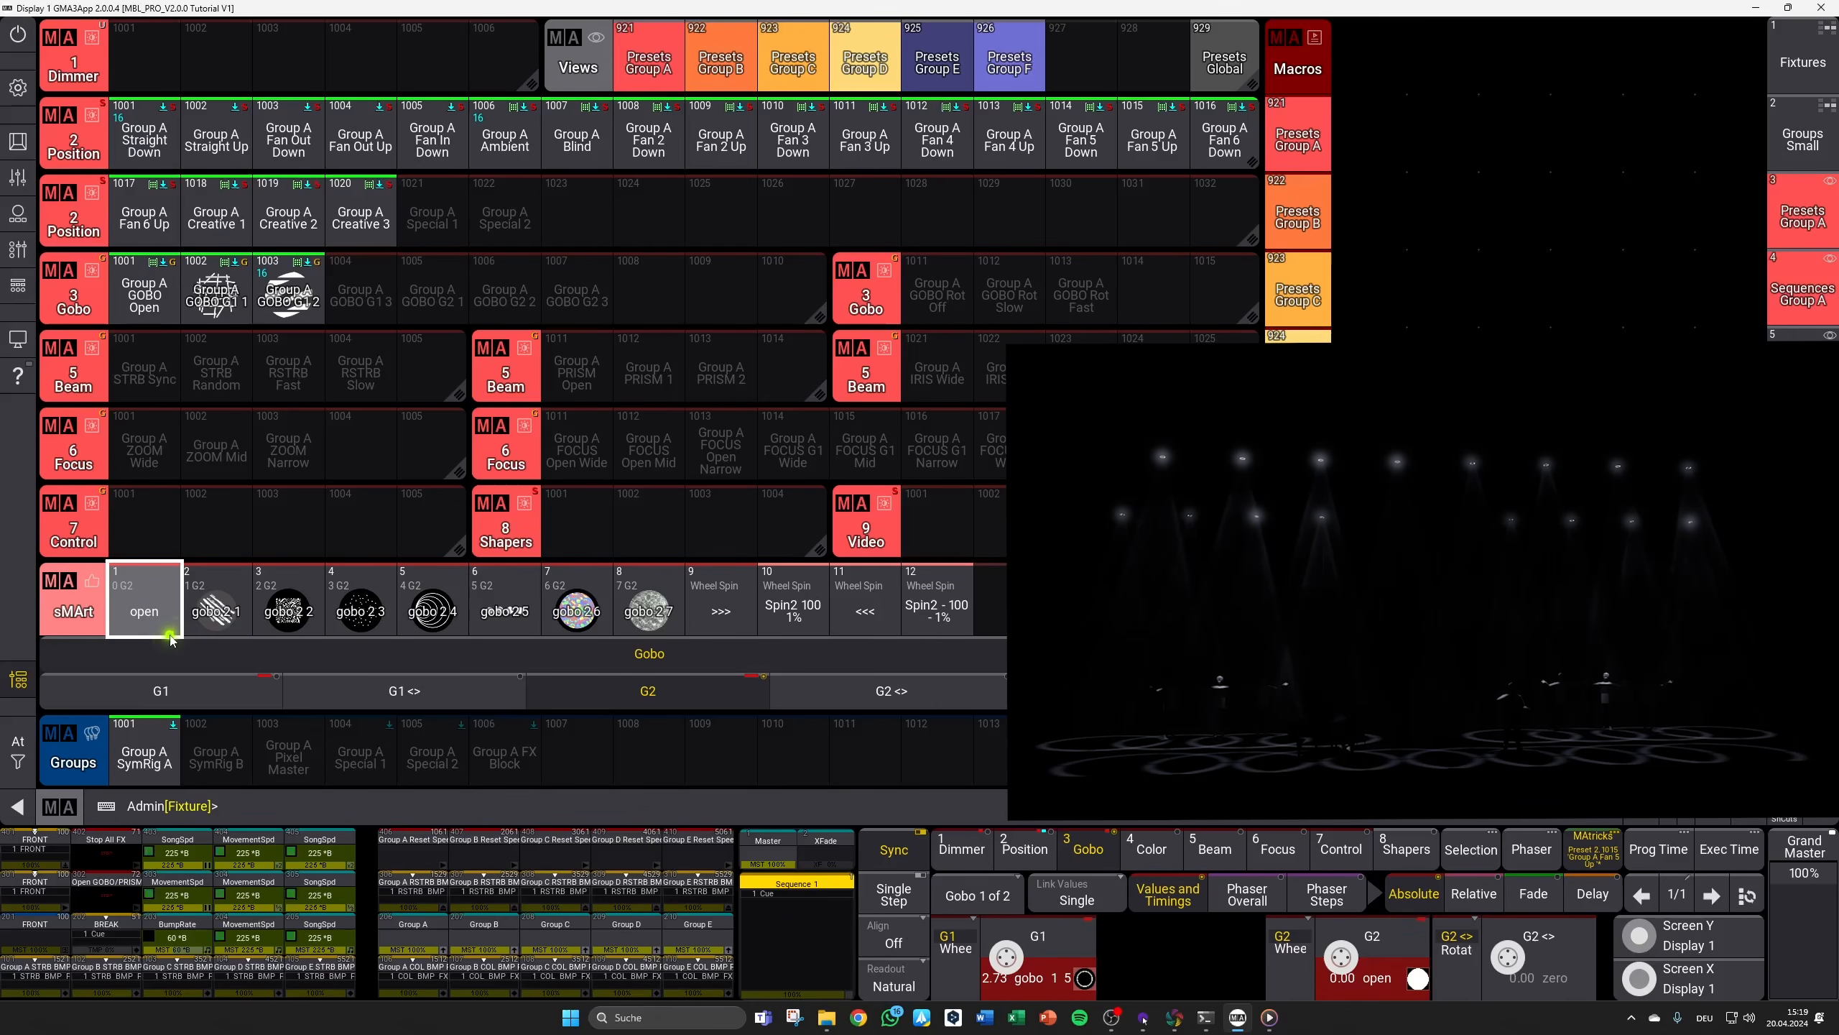
key("s")
left_click(361, 324)
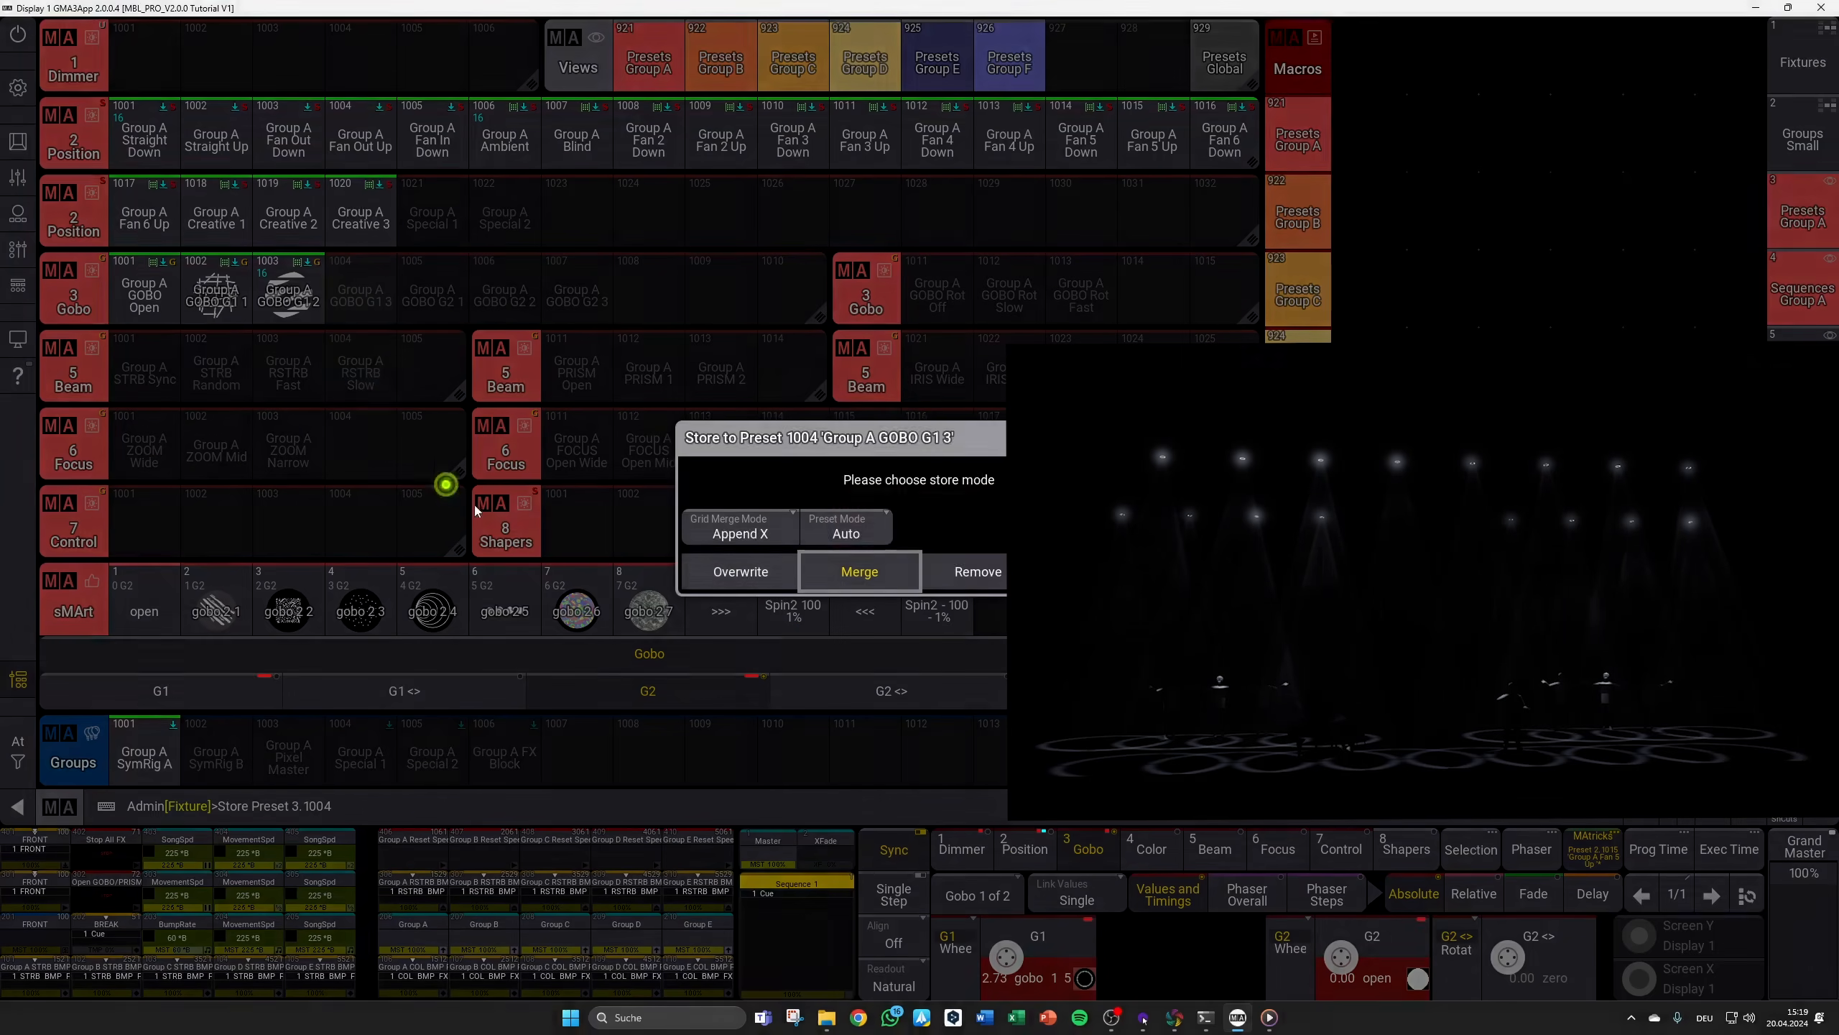
left_click(751, 575)
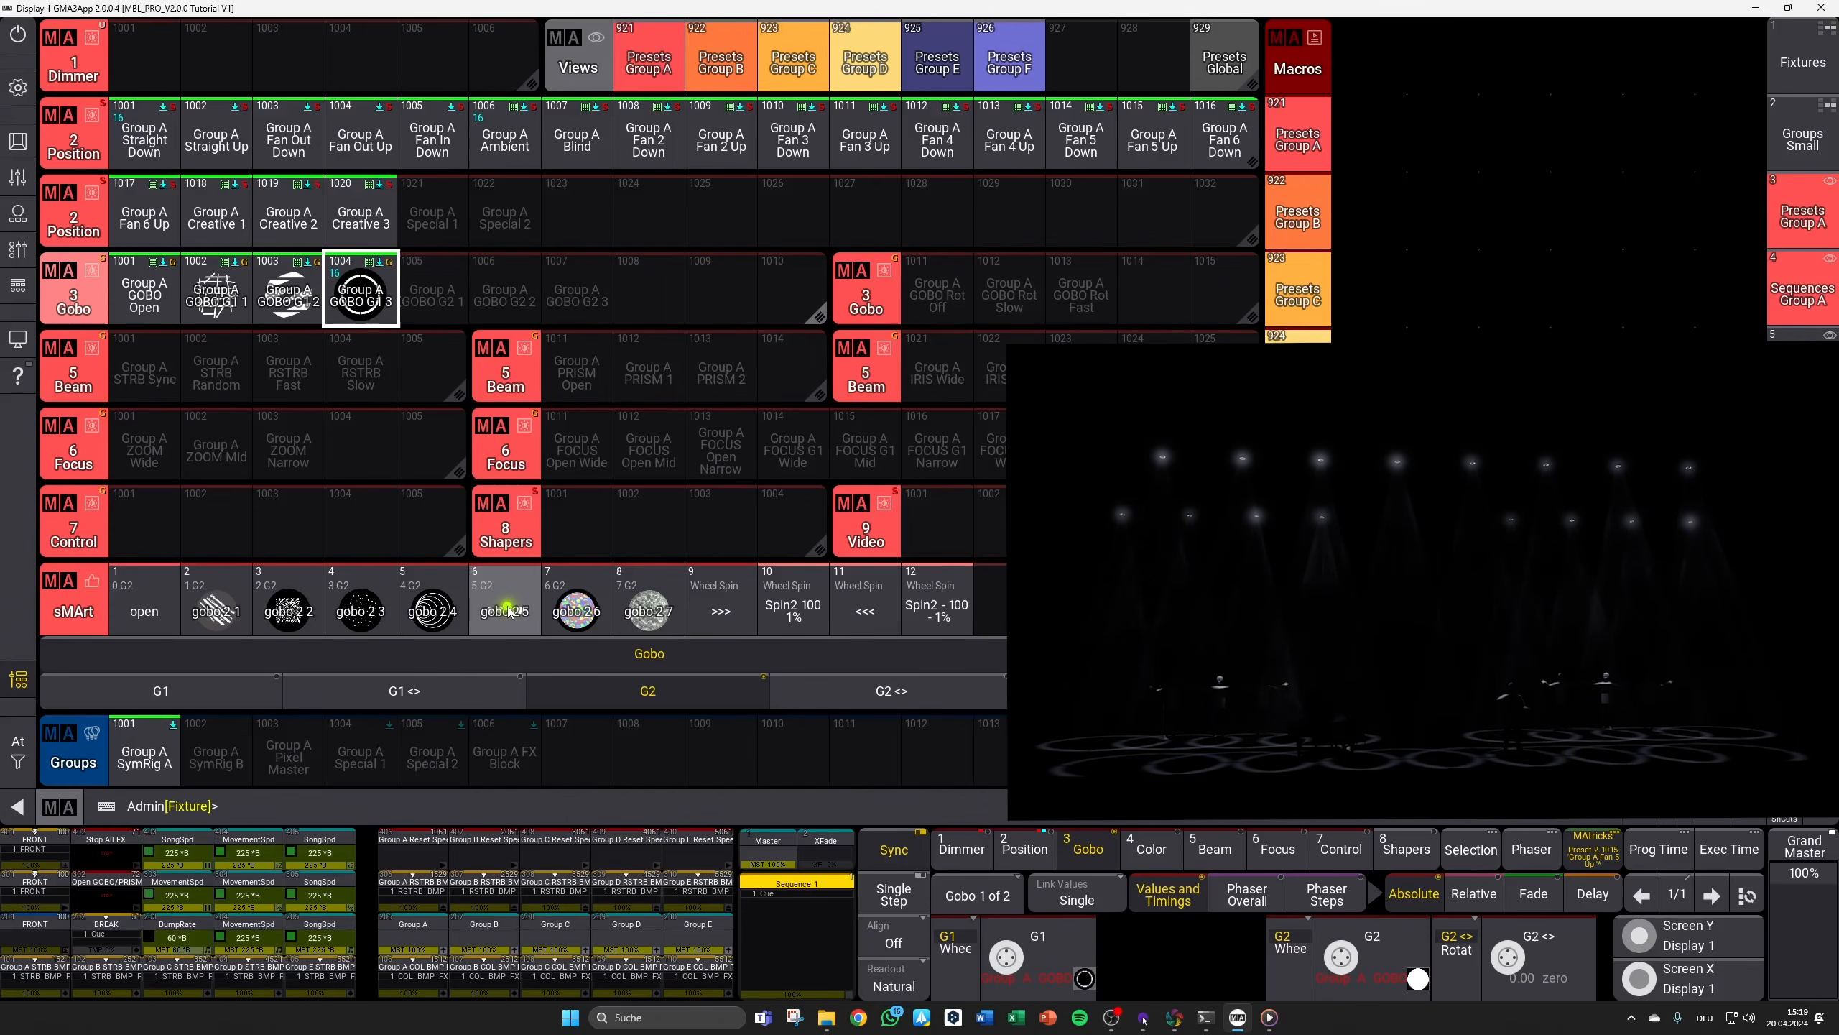
Step: Set G1 to open, select gobo 2 3 on G2, and store gobo preset 1005 Group A GOBO G2 1 using Overwrite
left_click(220, 691)
left_click(159, 614)
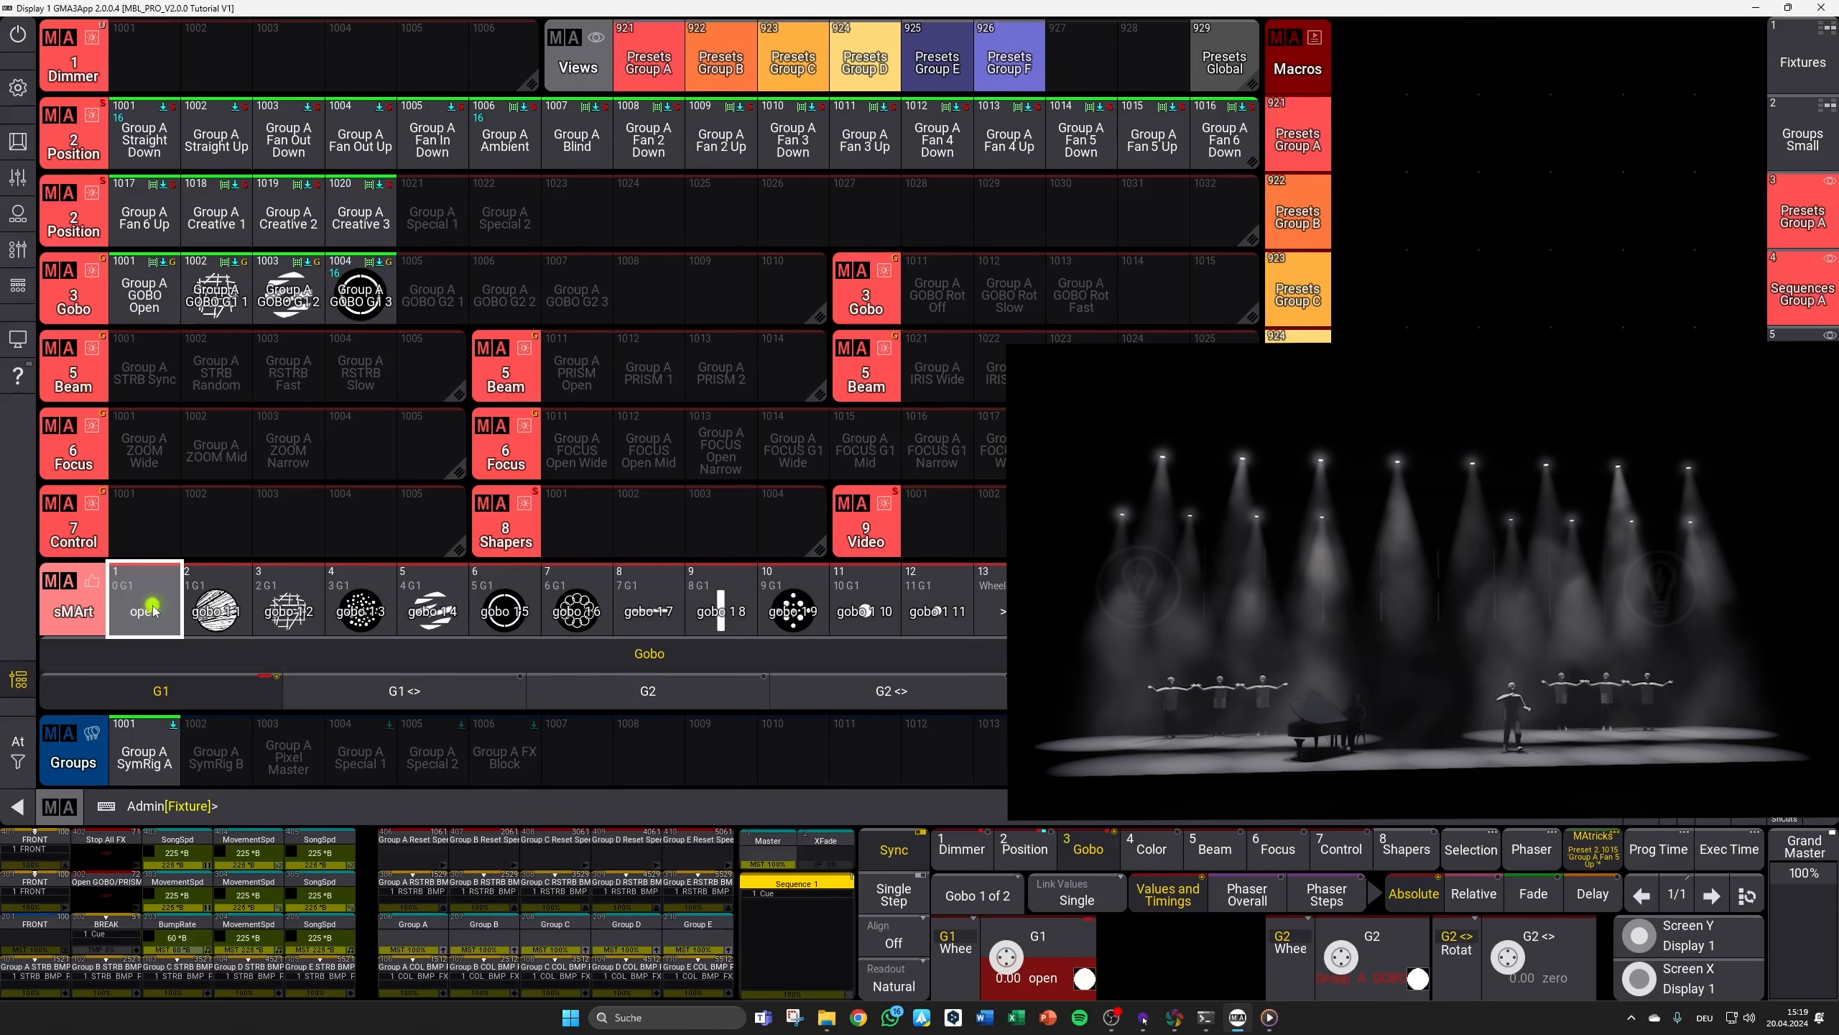
left_click(652, 690)
left_click(336, 623)
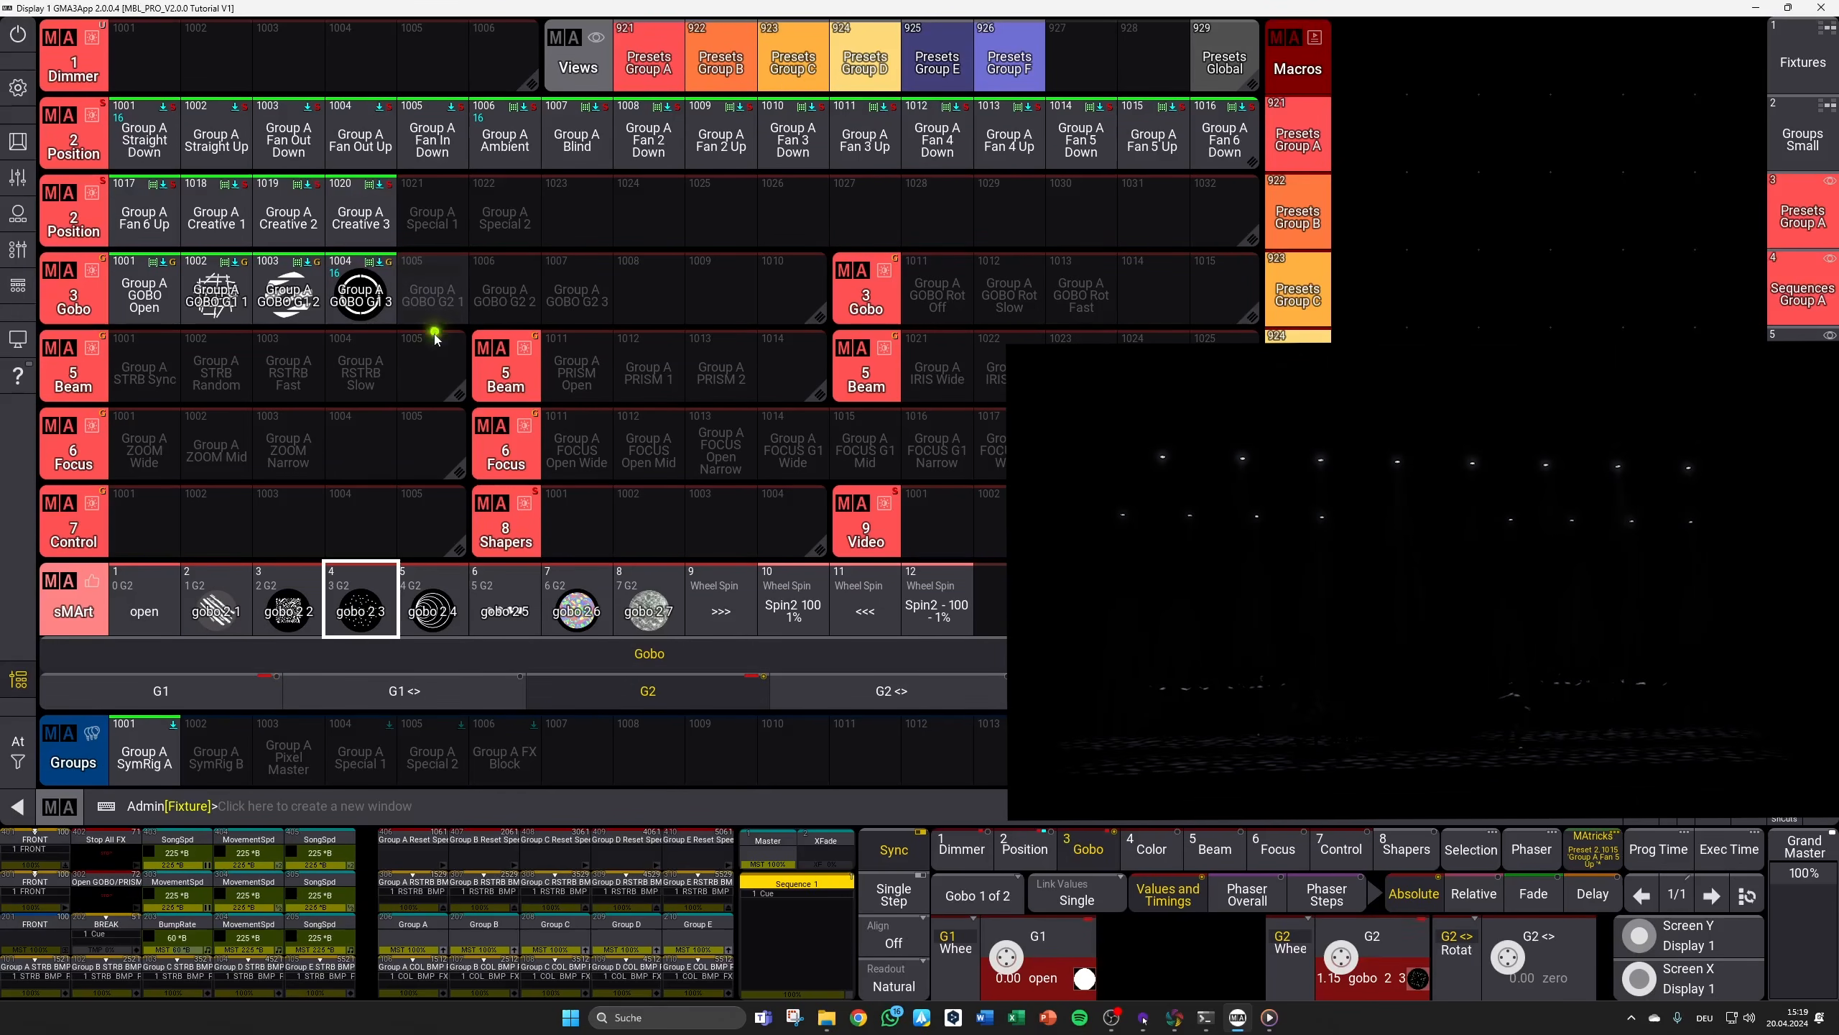
key("s")
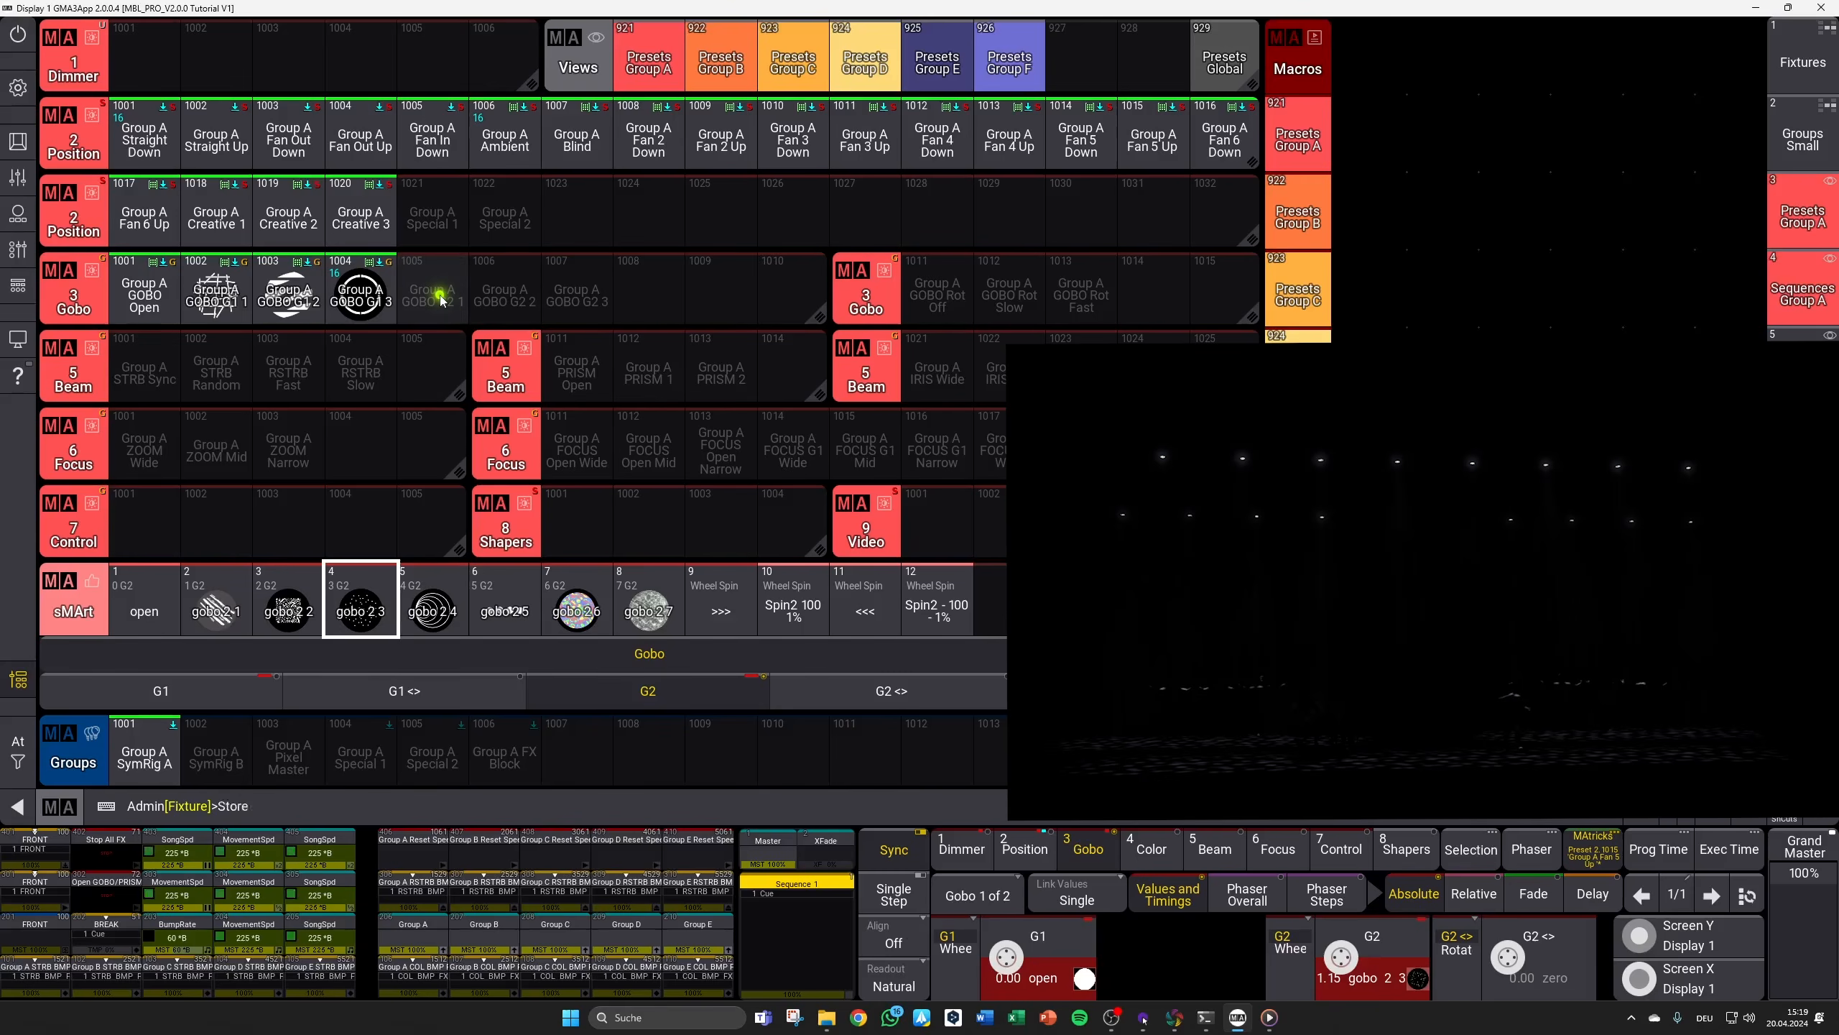
left_click(440, 289)
left_click(764, 576)
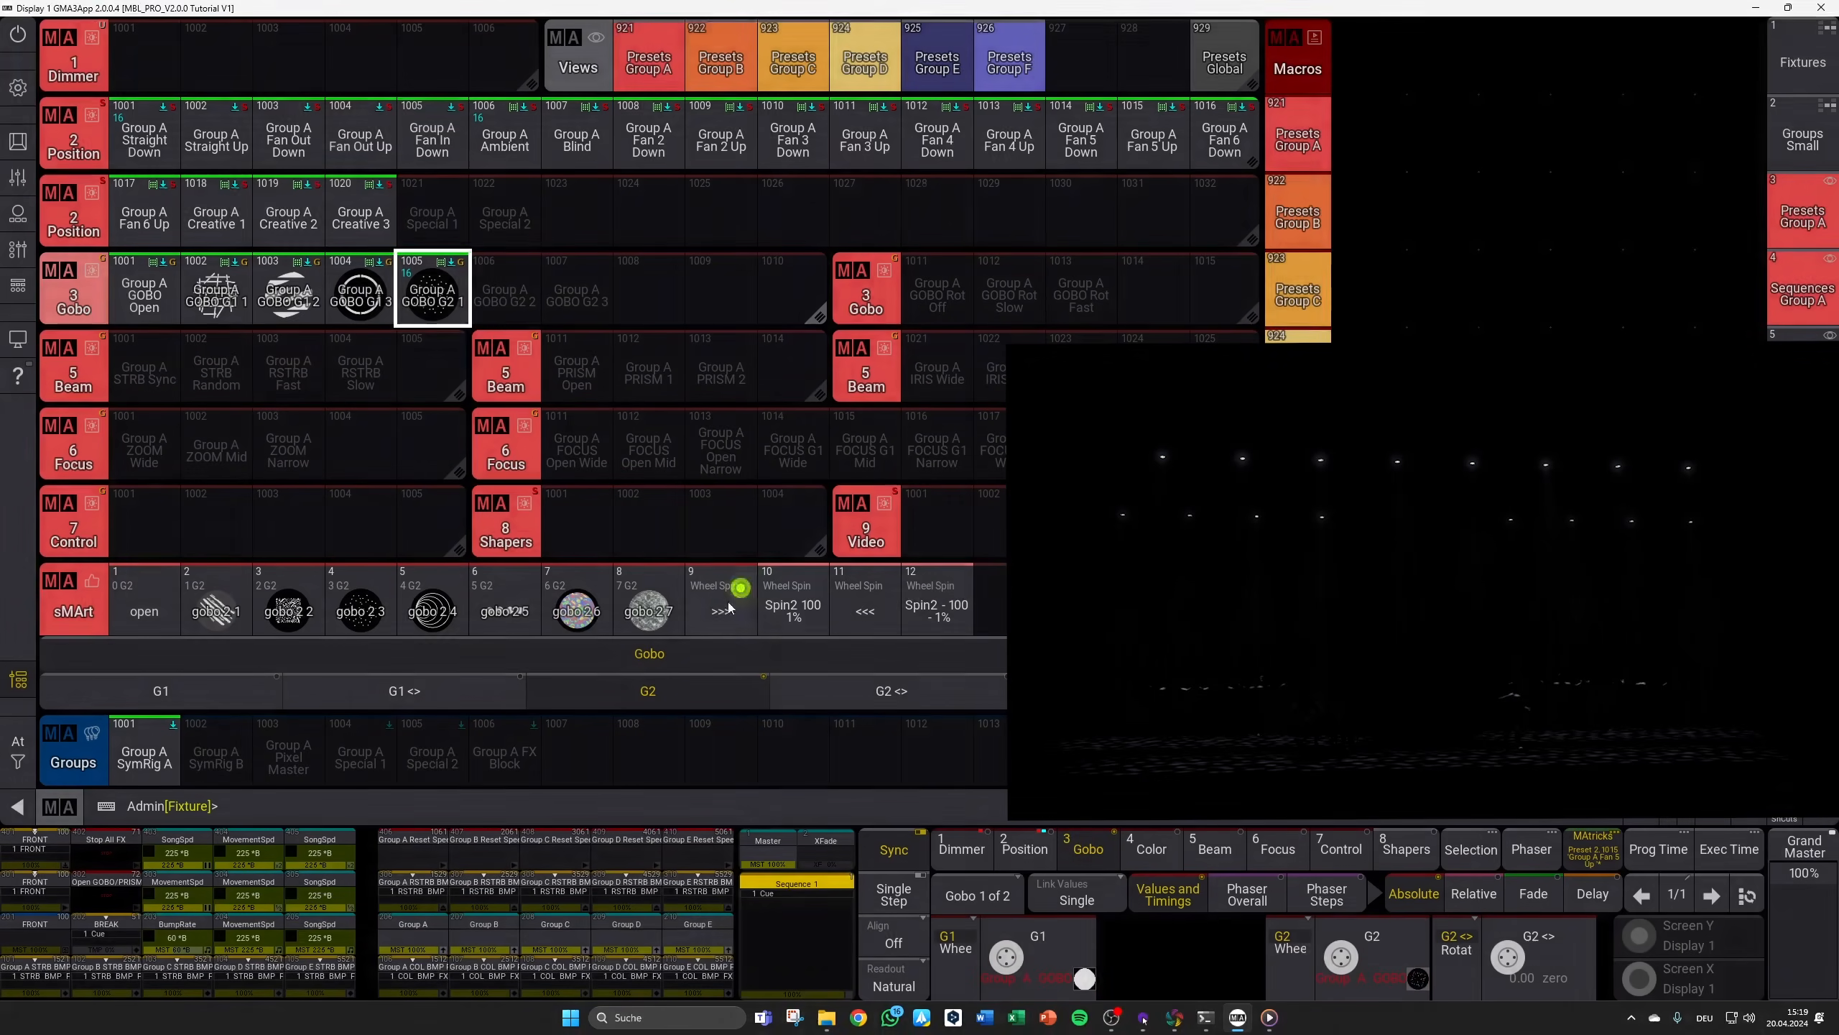
Step: Select gobo 2 4 on G2 with G1 open, and store it as gobo preset 1006 Group A GOBO G2 2 using Overwrite
left_click(432, 601)
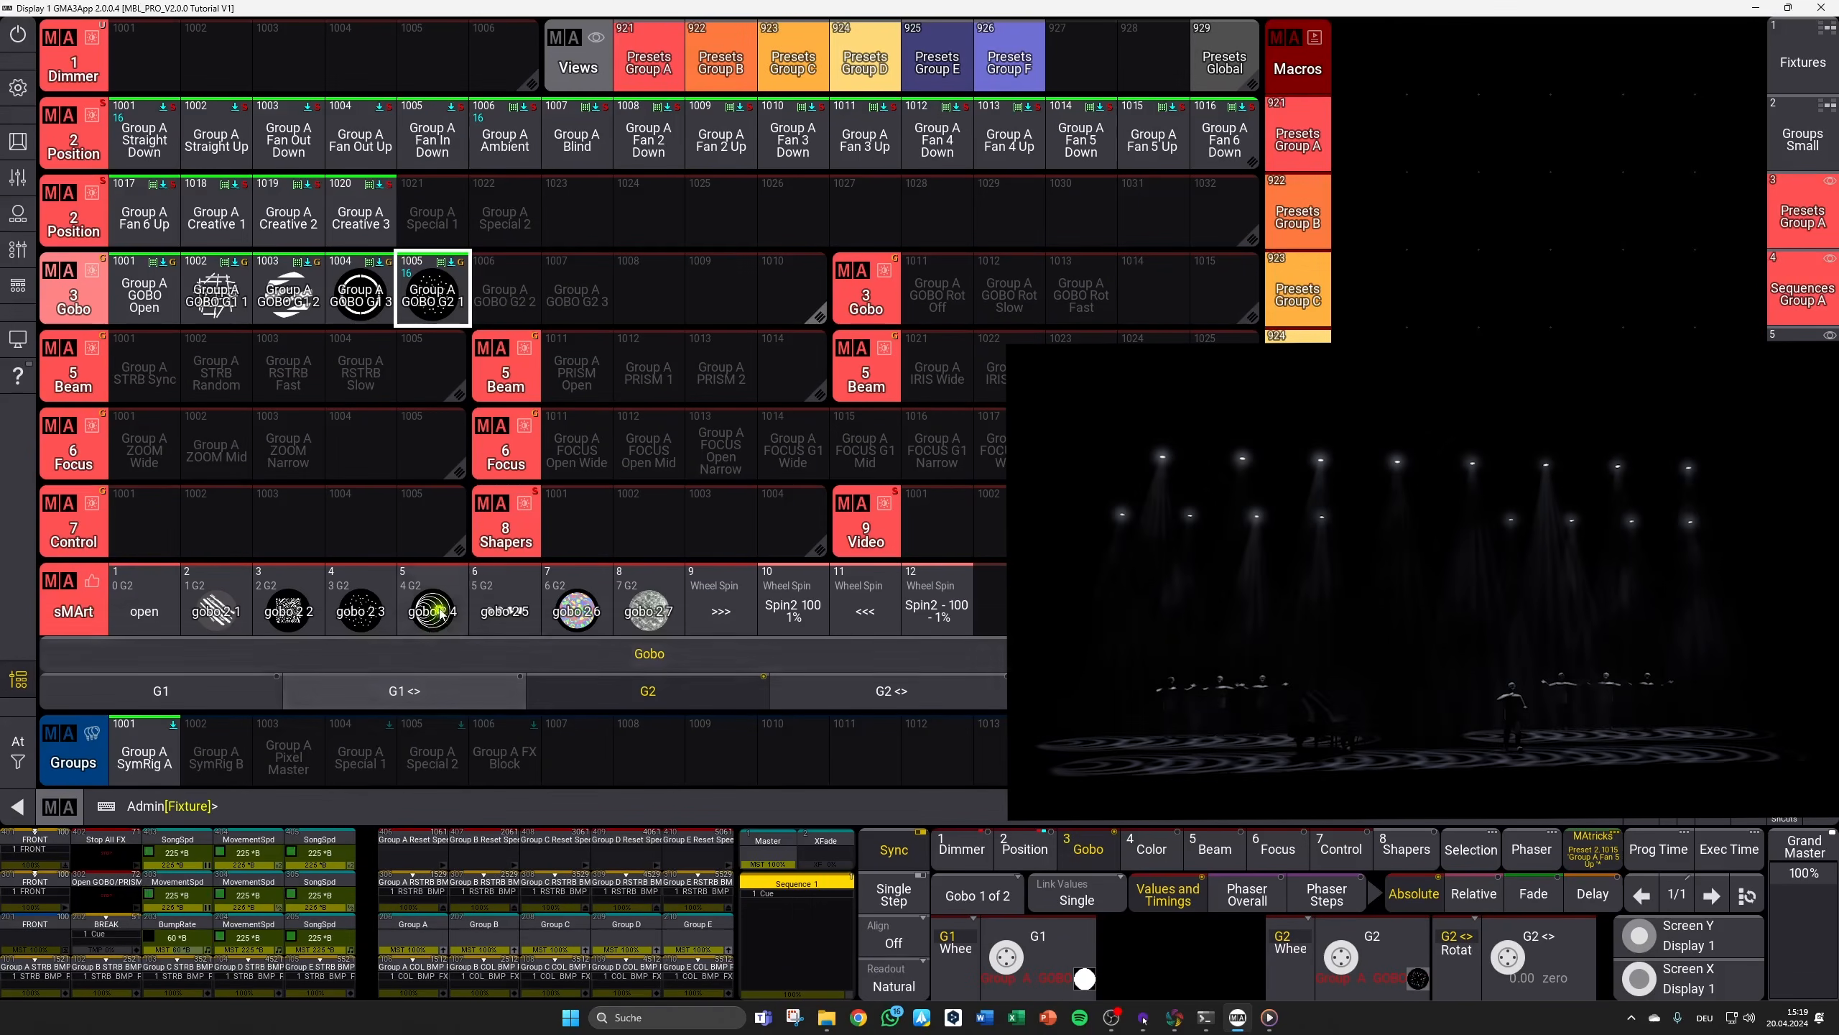
left_click(199, 694)
left_click(125, 599)
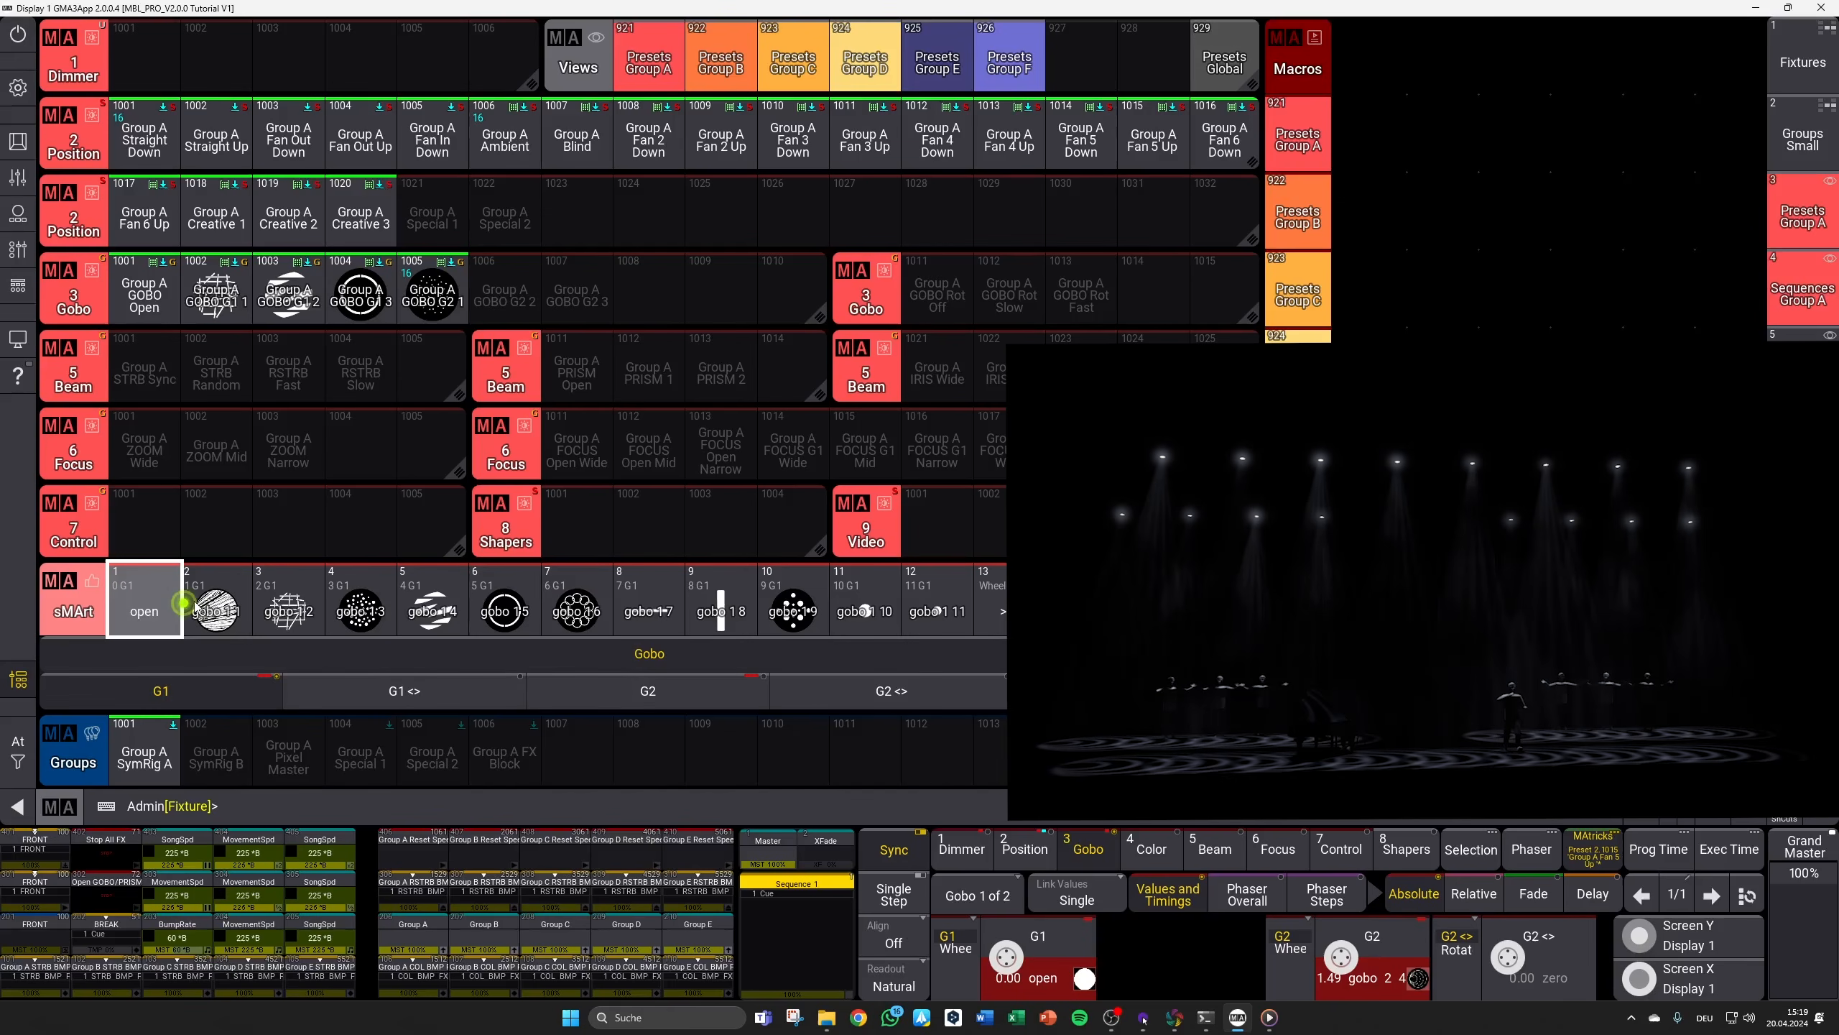
key("s")
left_click(504, 290)
left_click(760, 576)
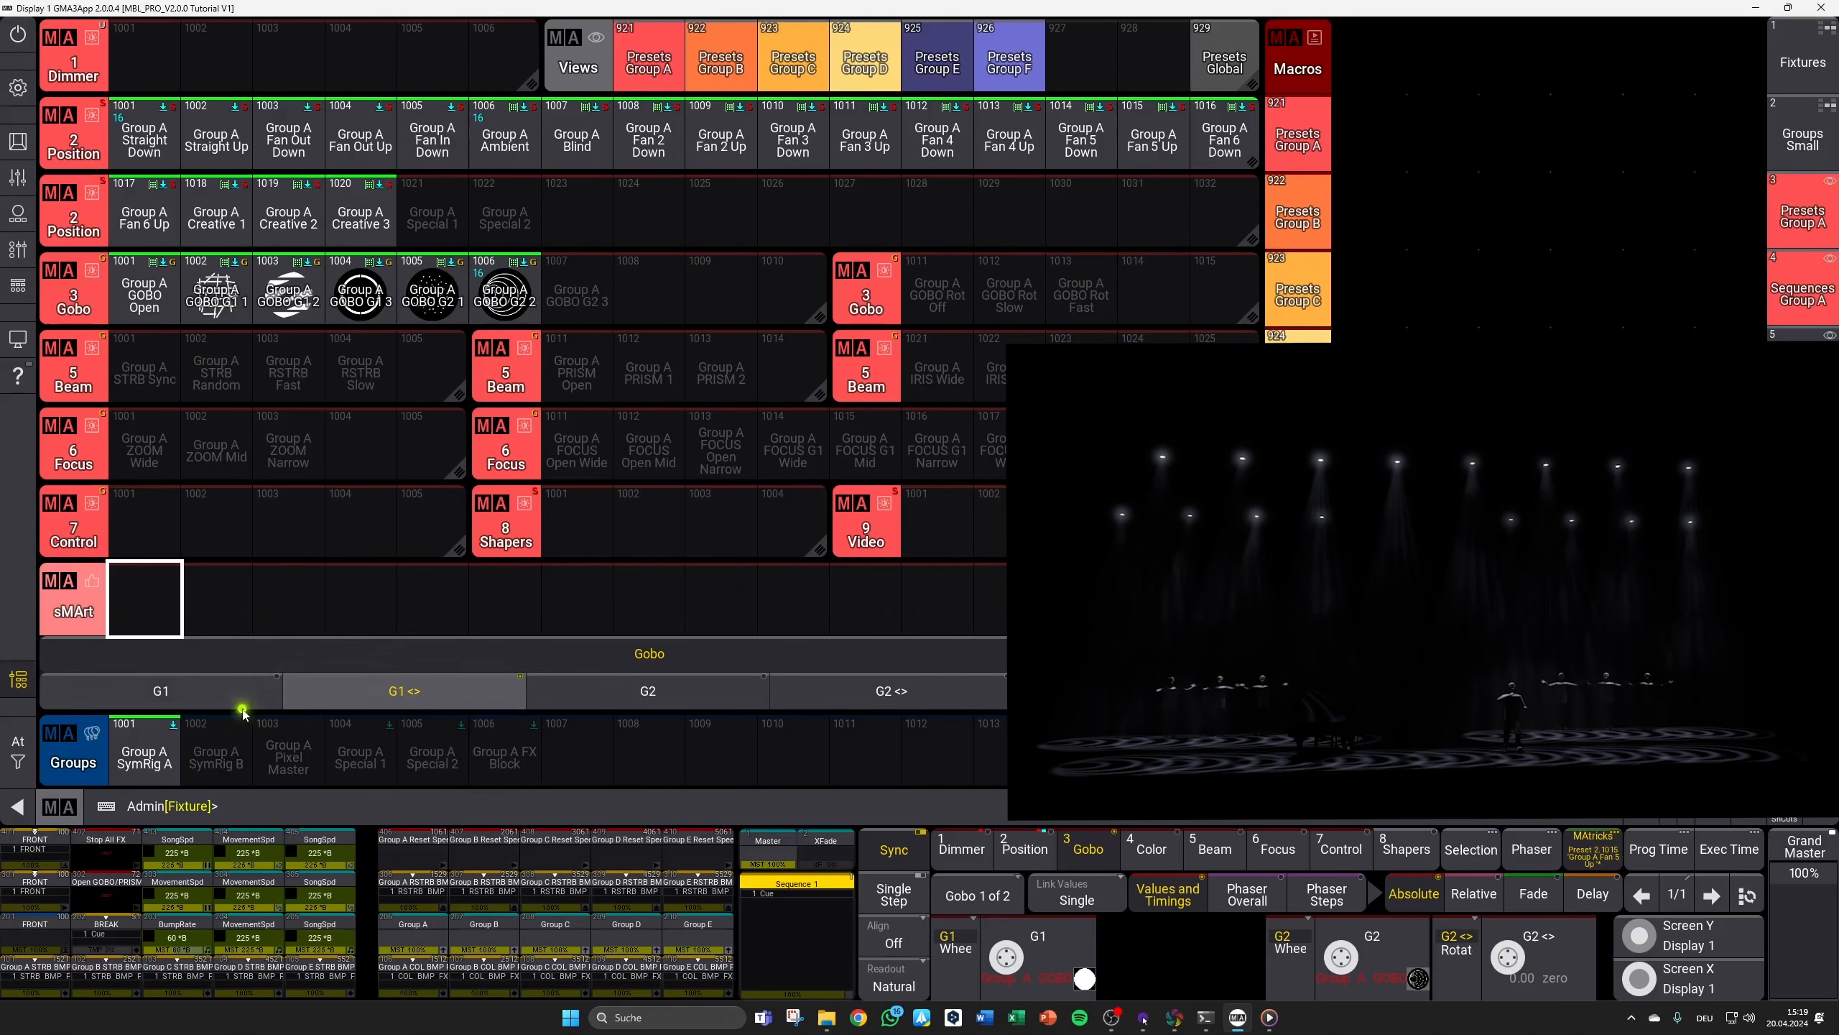
Step: Select gobo 2 6 on G2 with G1 open, and store it as gobo preset 1007 Group A GOBO G2 3 using Overwrite
left_click(612, 700)
left_click(577, 612)
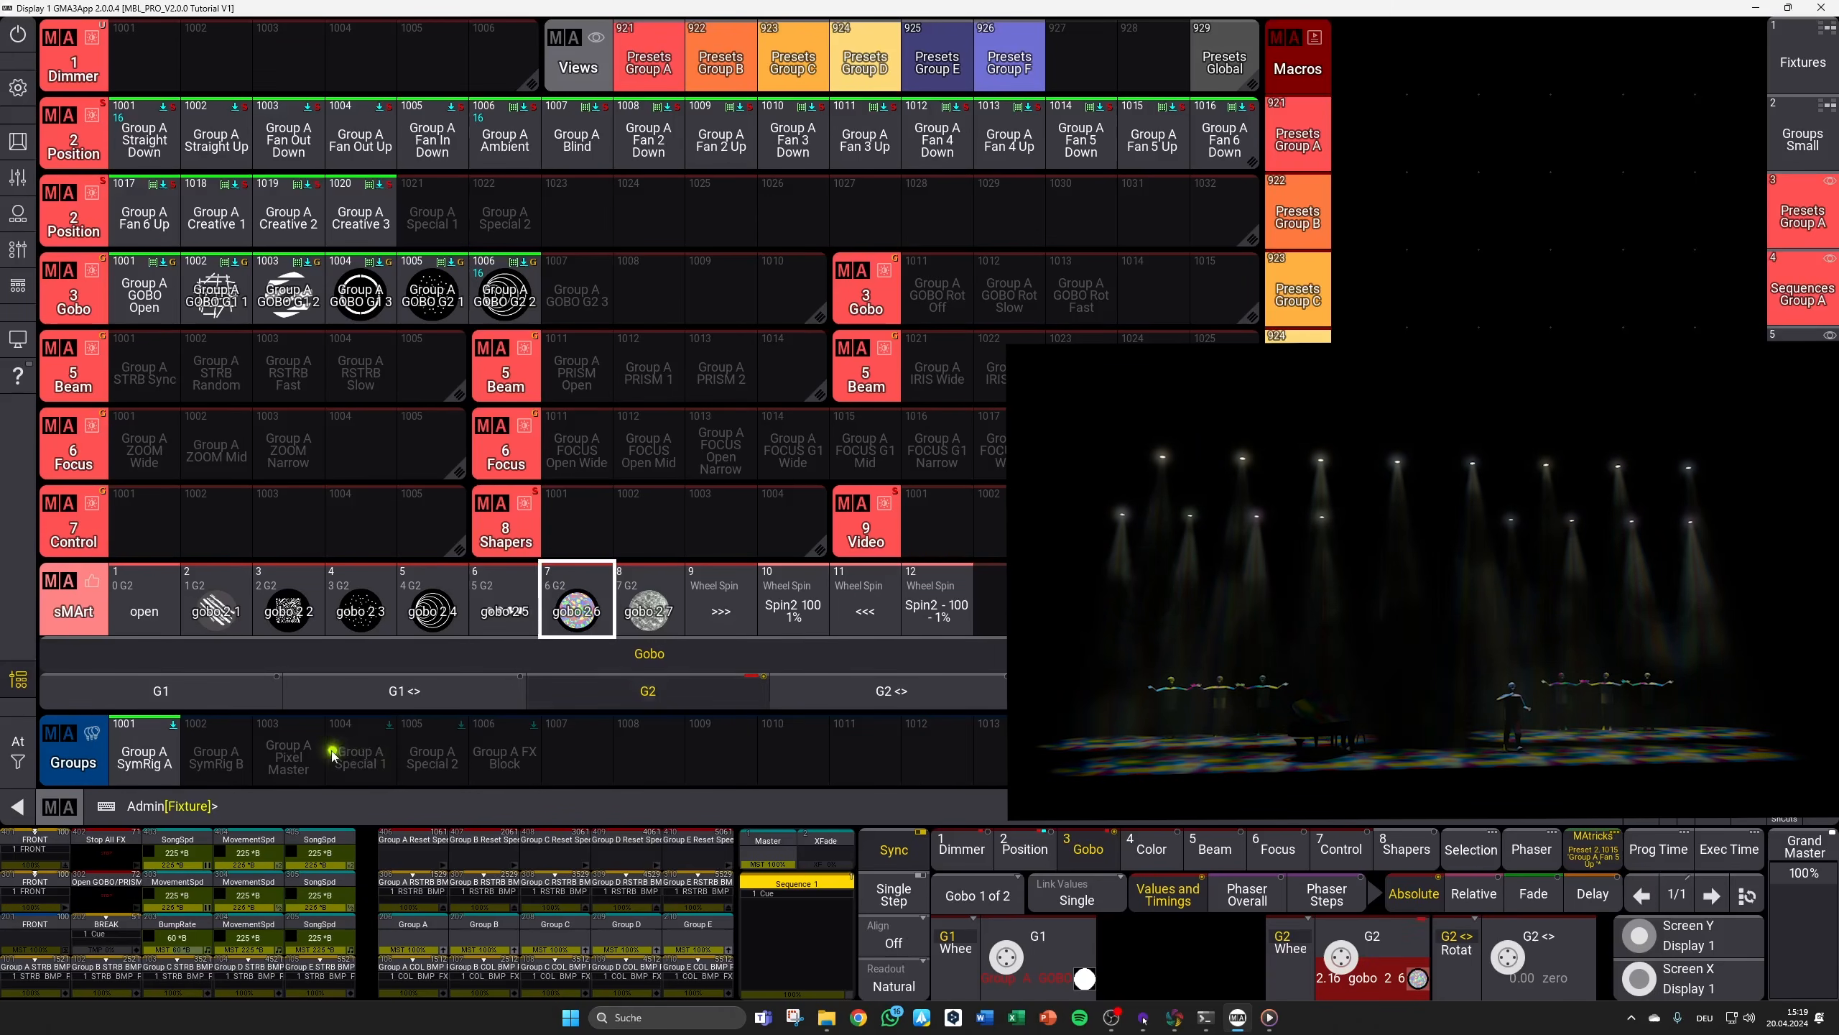
left_click(161, 690)
left_click(155, 625)
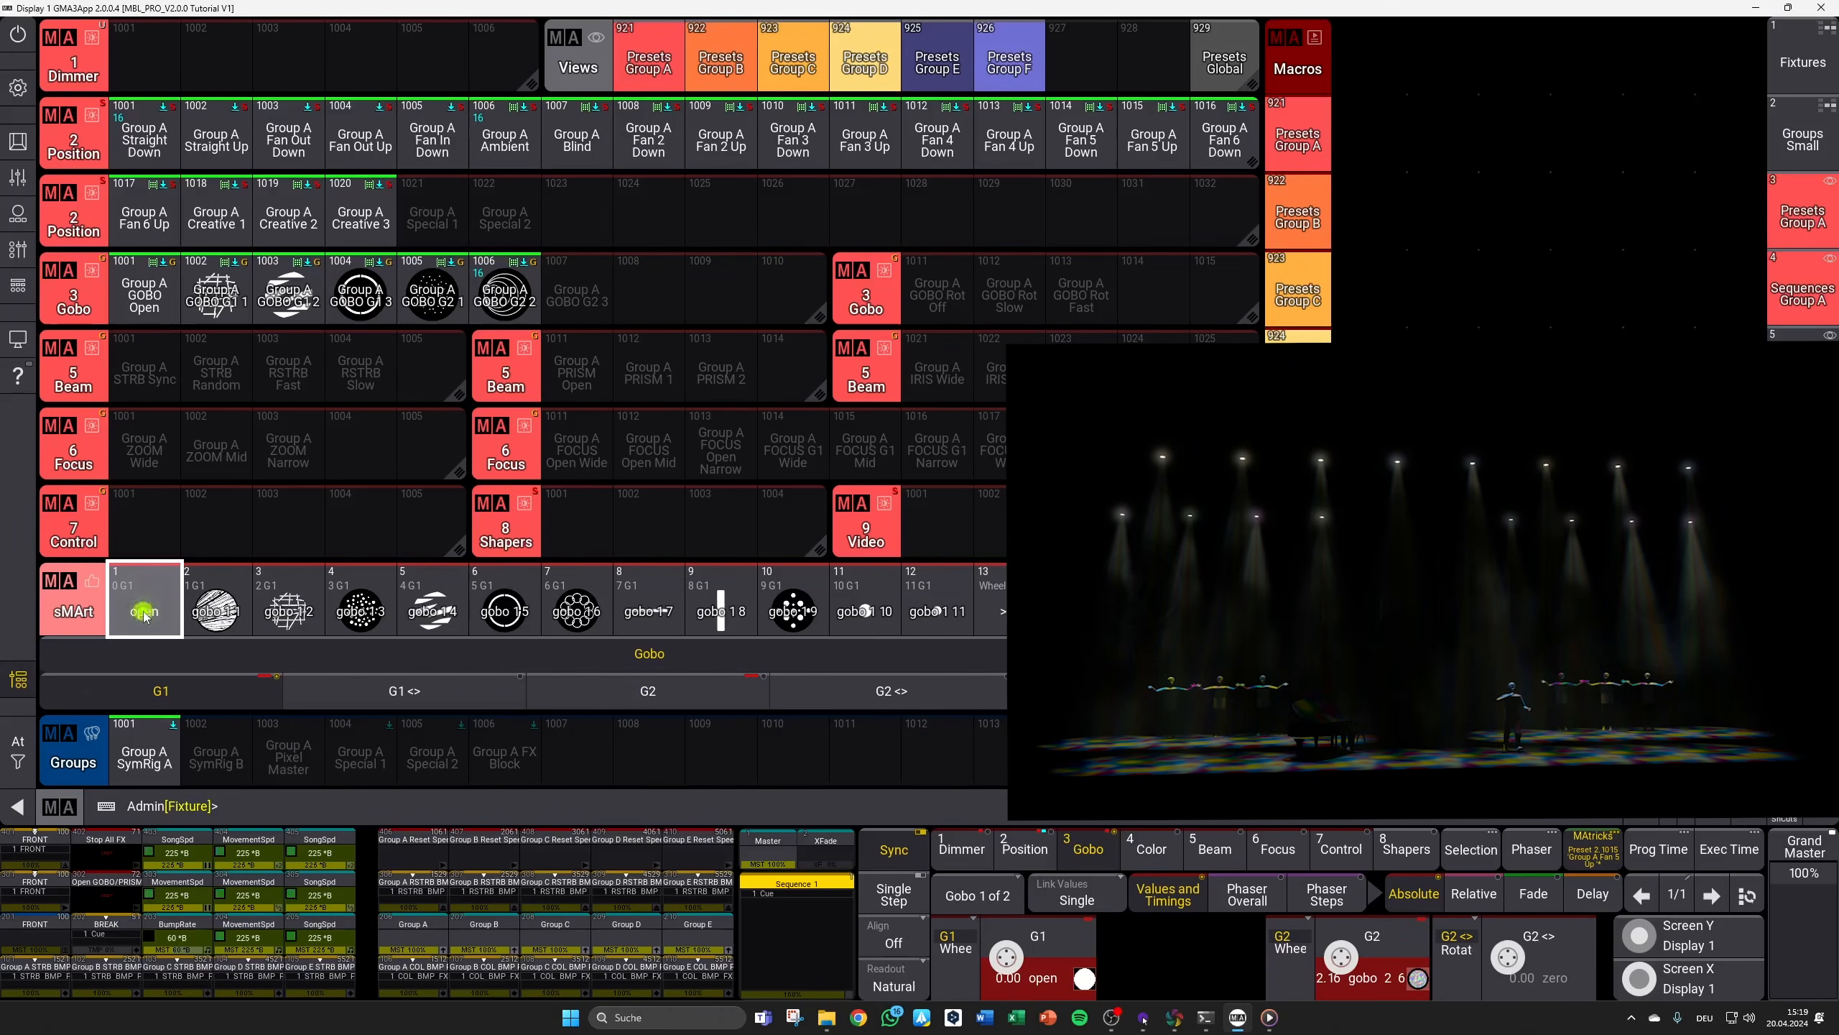
key("s")
left_click(585, 298)
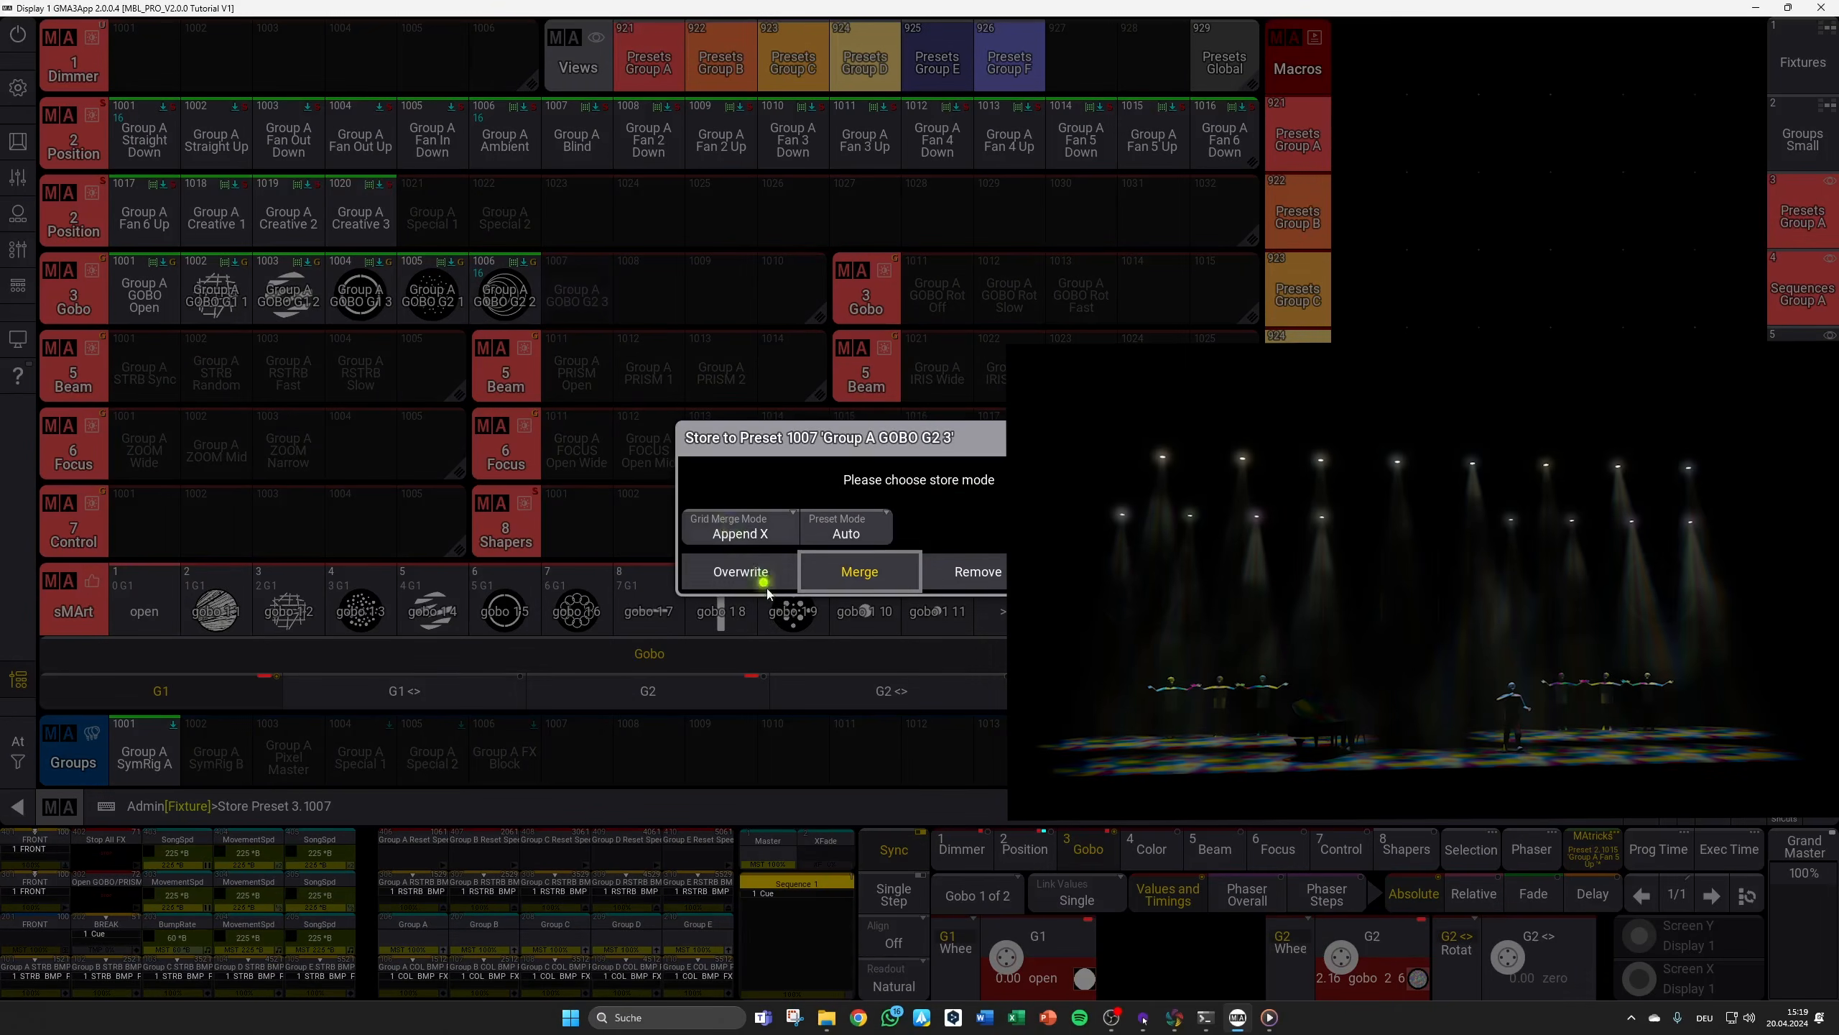
left_click(753, 589)
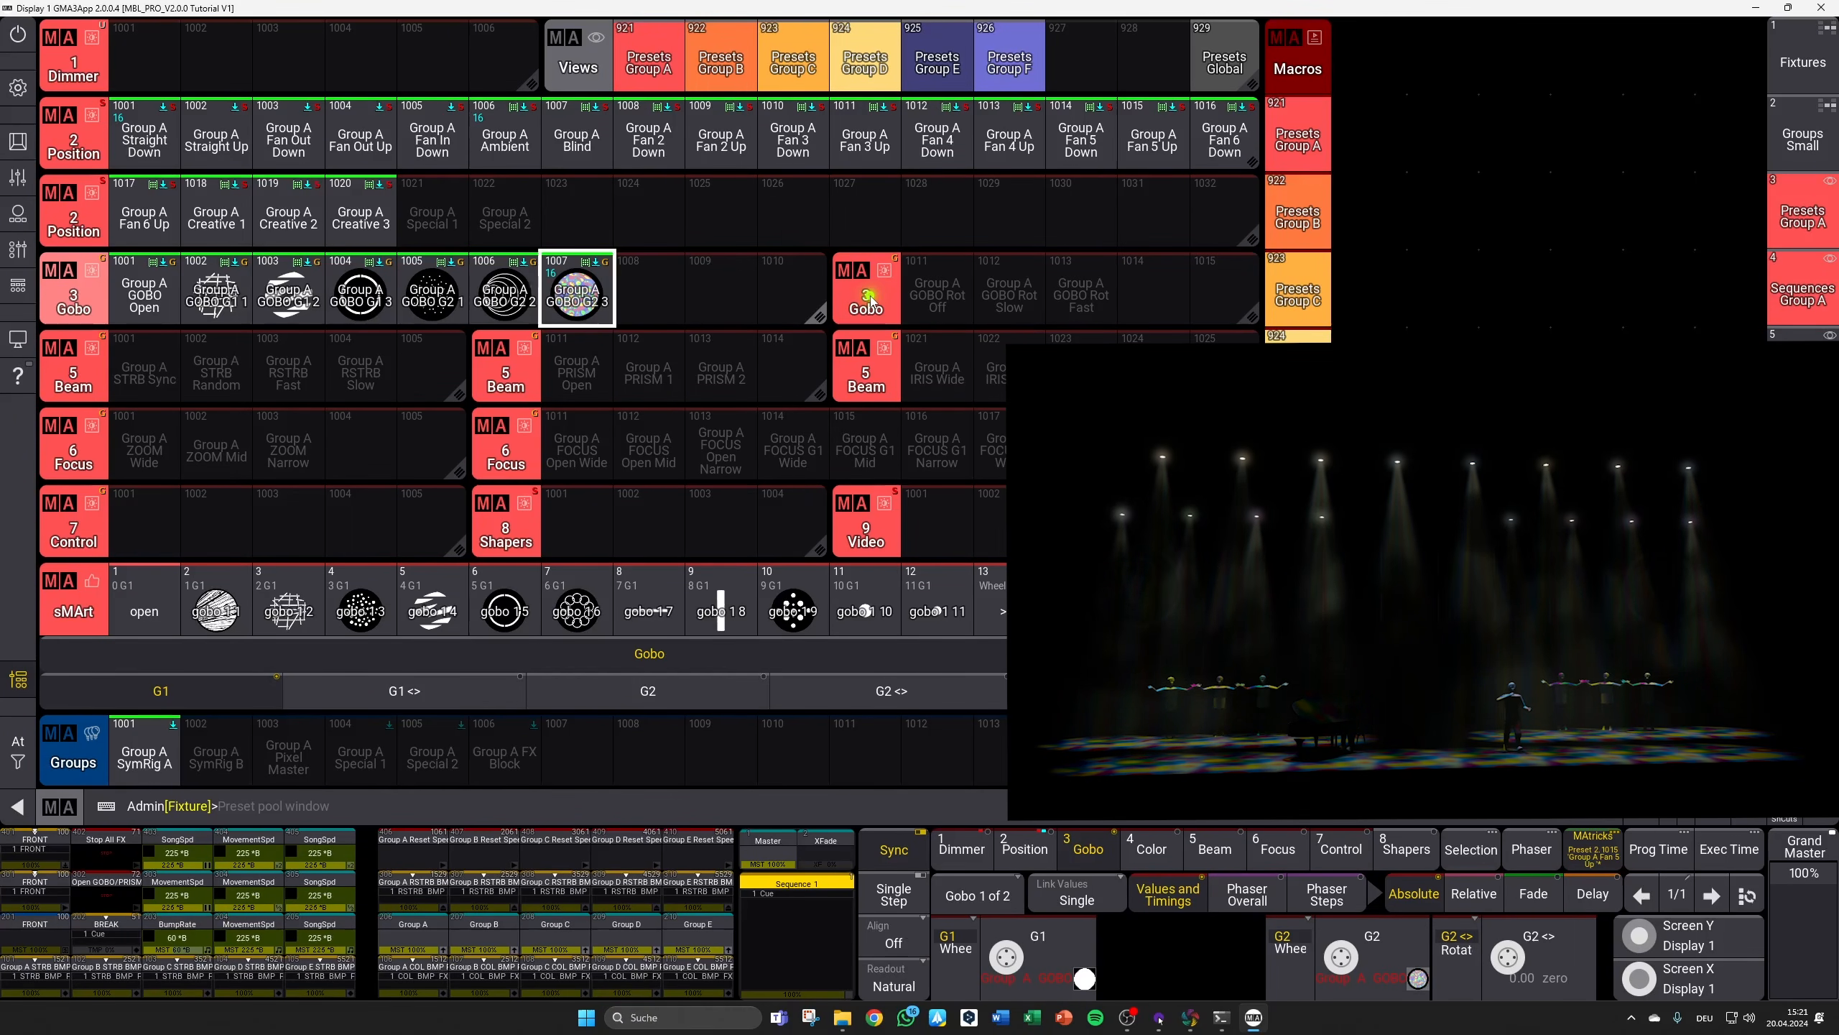
Step: Set Group A's G2 gobo rotation to stop and check the rotation options for G1
left_click(953, 687)
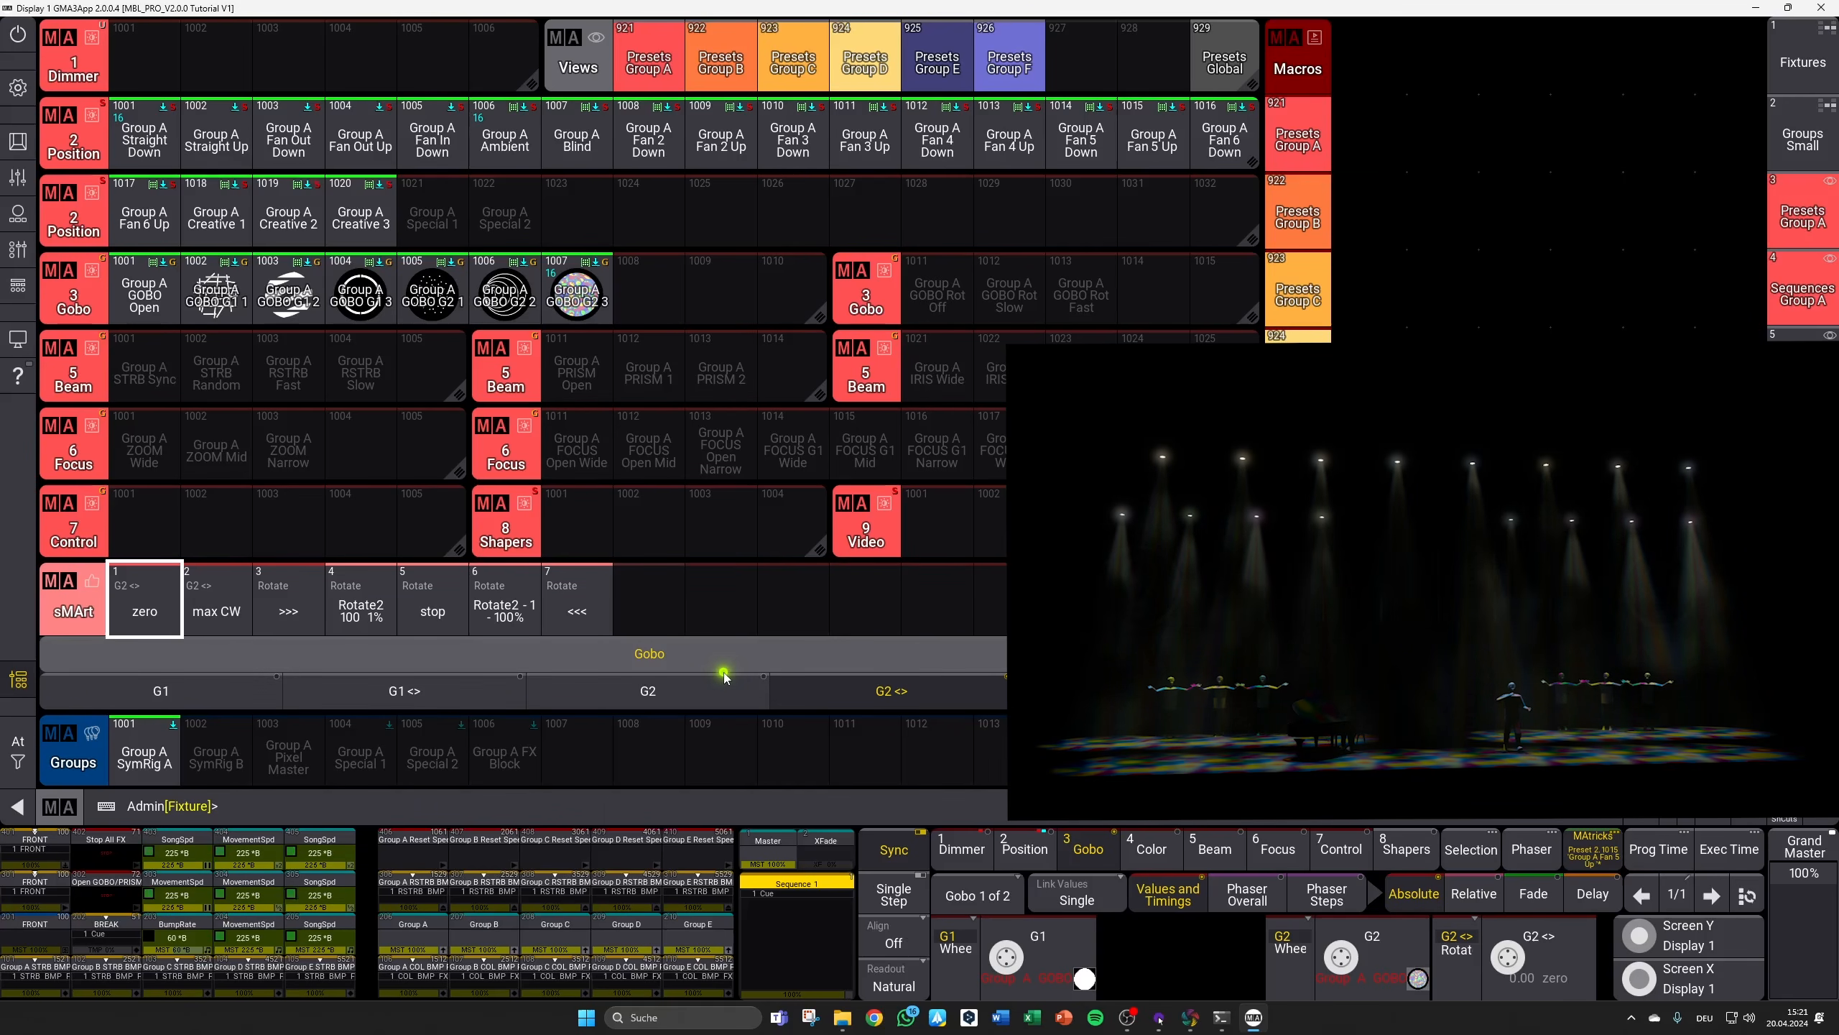
left_click(442, 616)
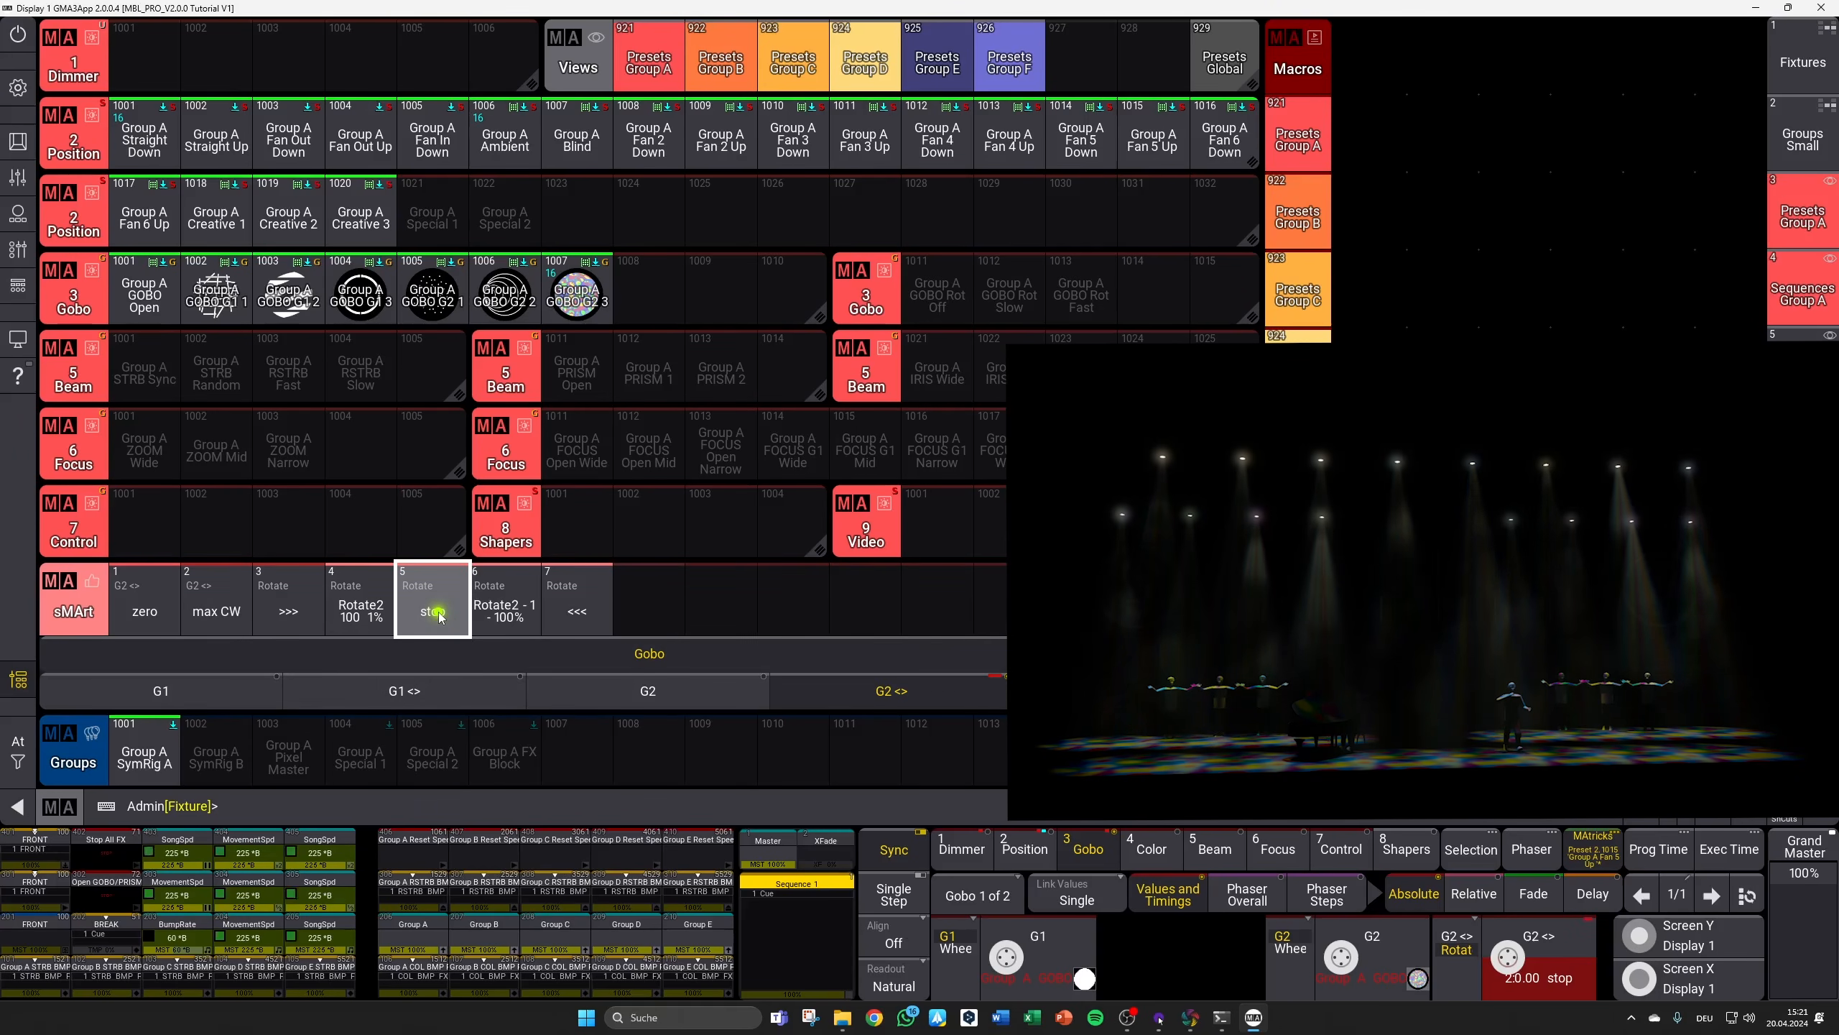
left_click(377, 699)
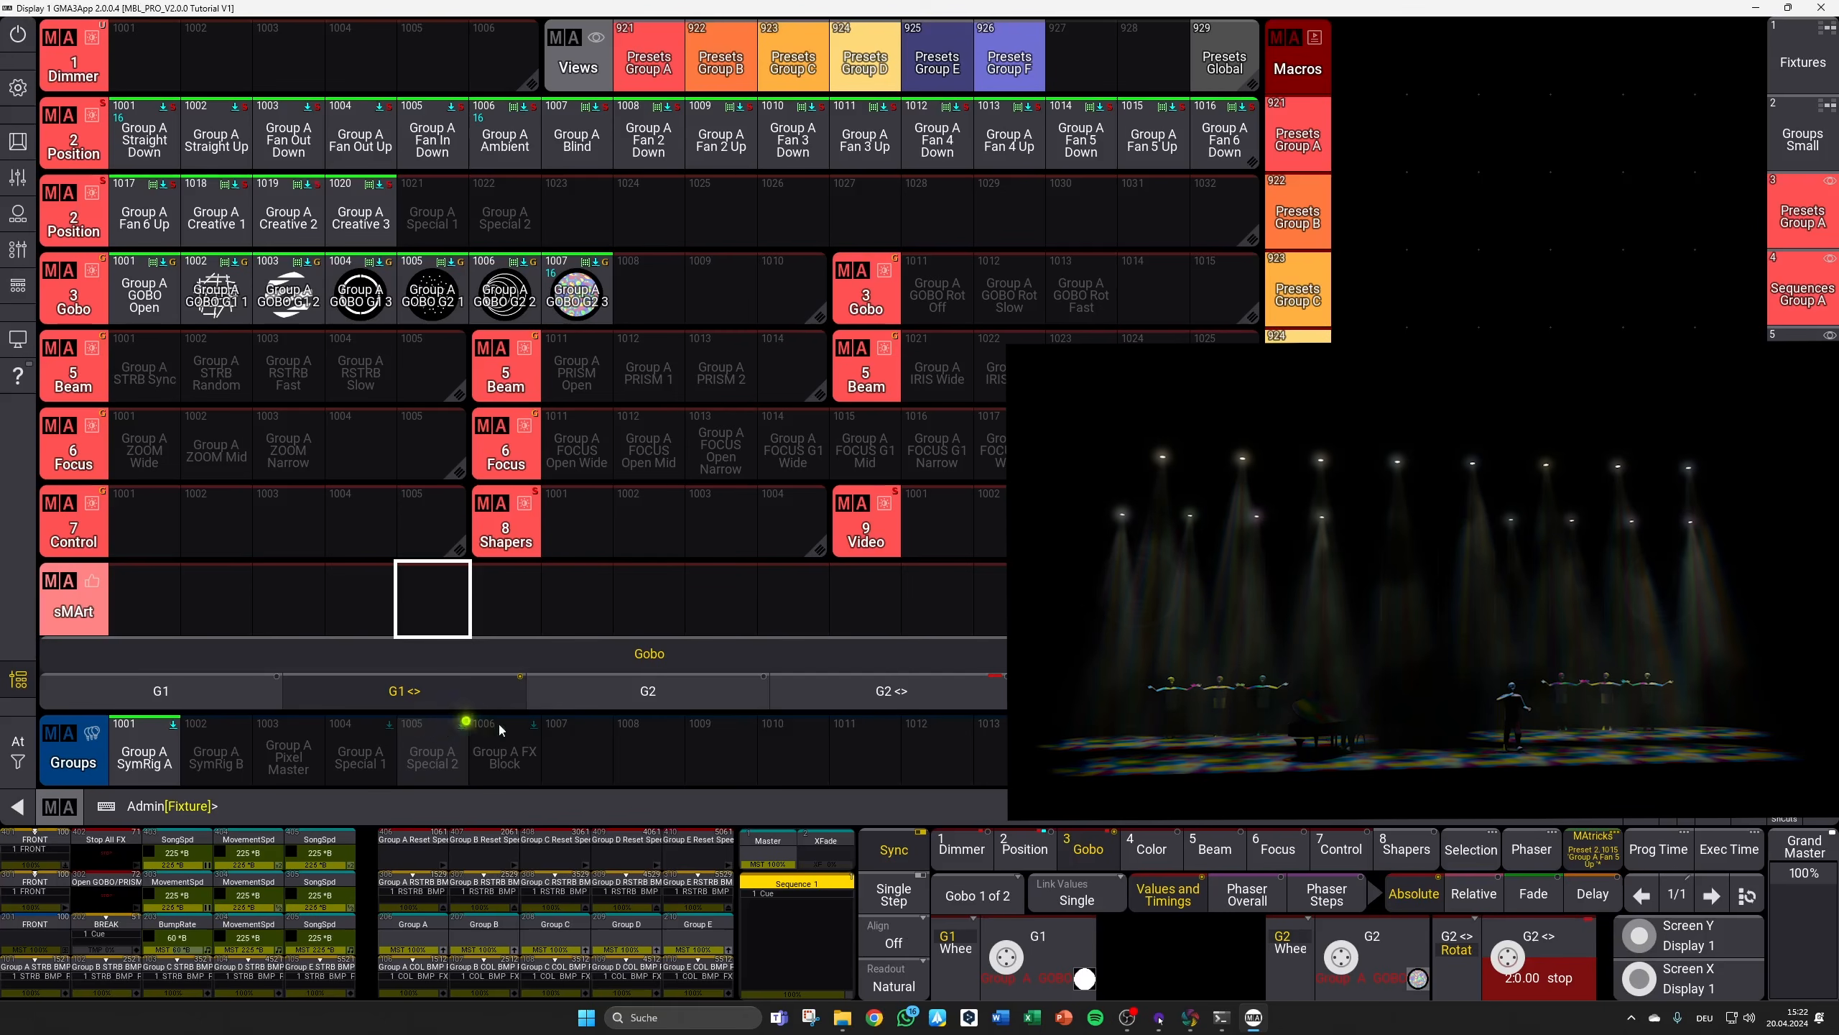
Step: Set the G2 gobo rotation to stop and store it in the Gobo preset Group A GOBO Rot Off using Overwrite
left_click(888, 694)
left_click(431, 611)
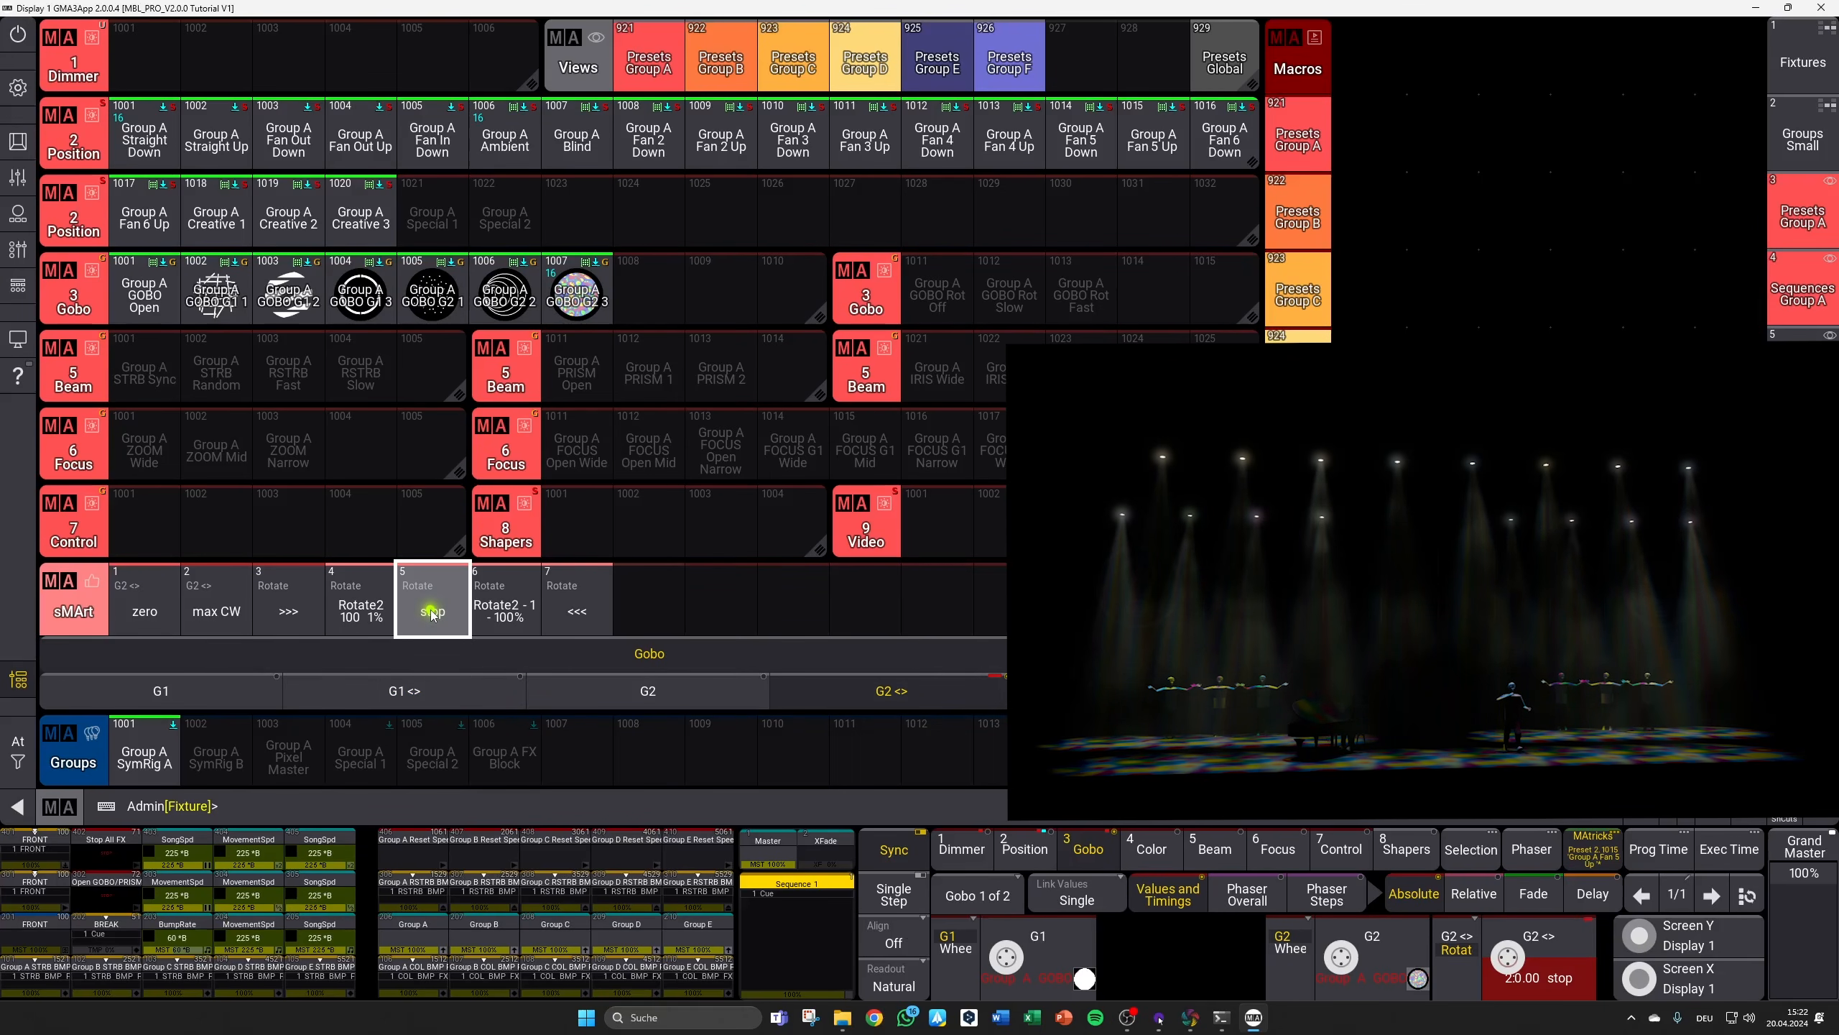
key("s")
left_click(936, 297)
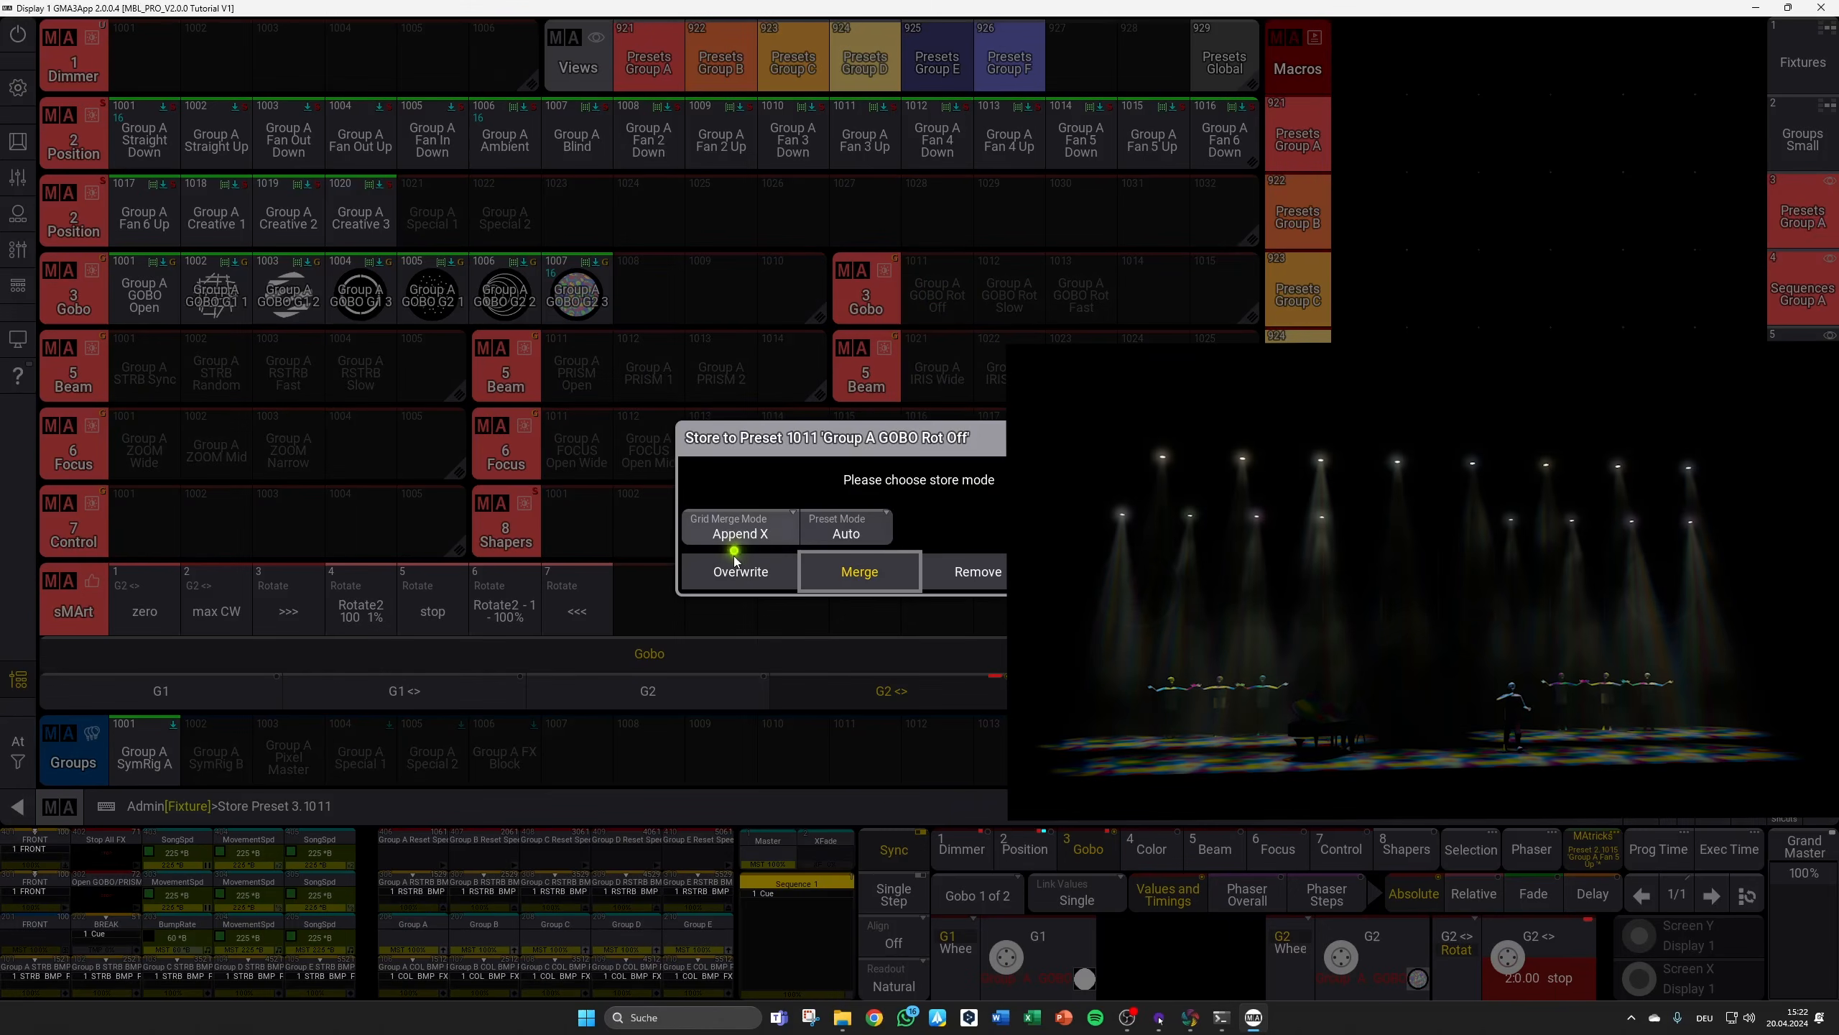
left_click(737, 570)
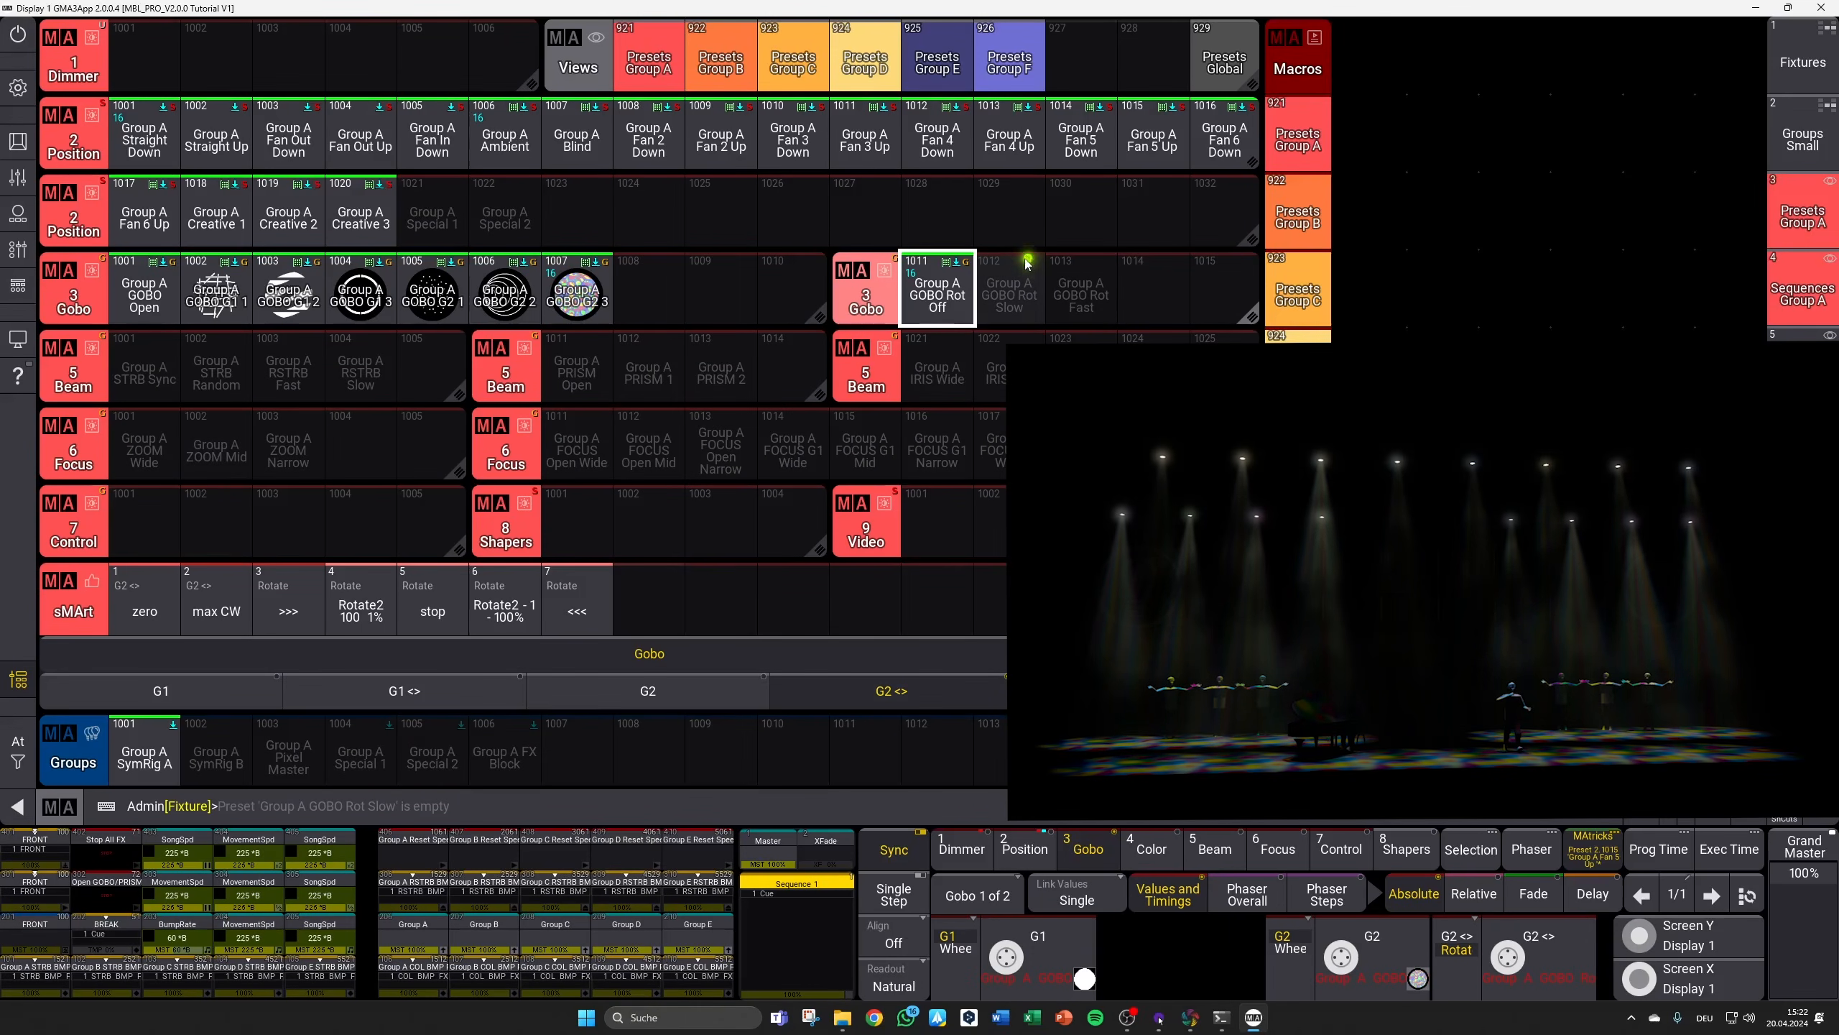
Step: Set the G2 gobo rotation to Rotate2 at -1.54 and store it in Group A GOBO Rot Slow using Overwrite
left_click(1030, 318)
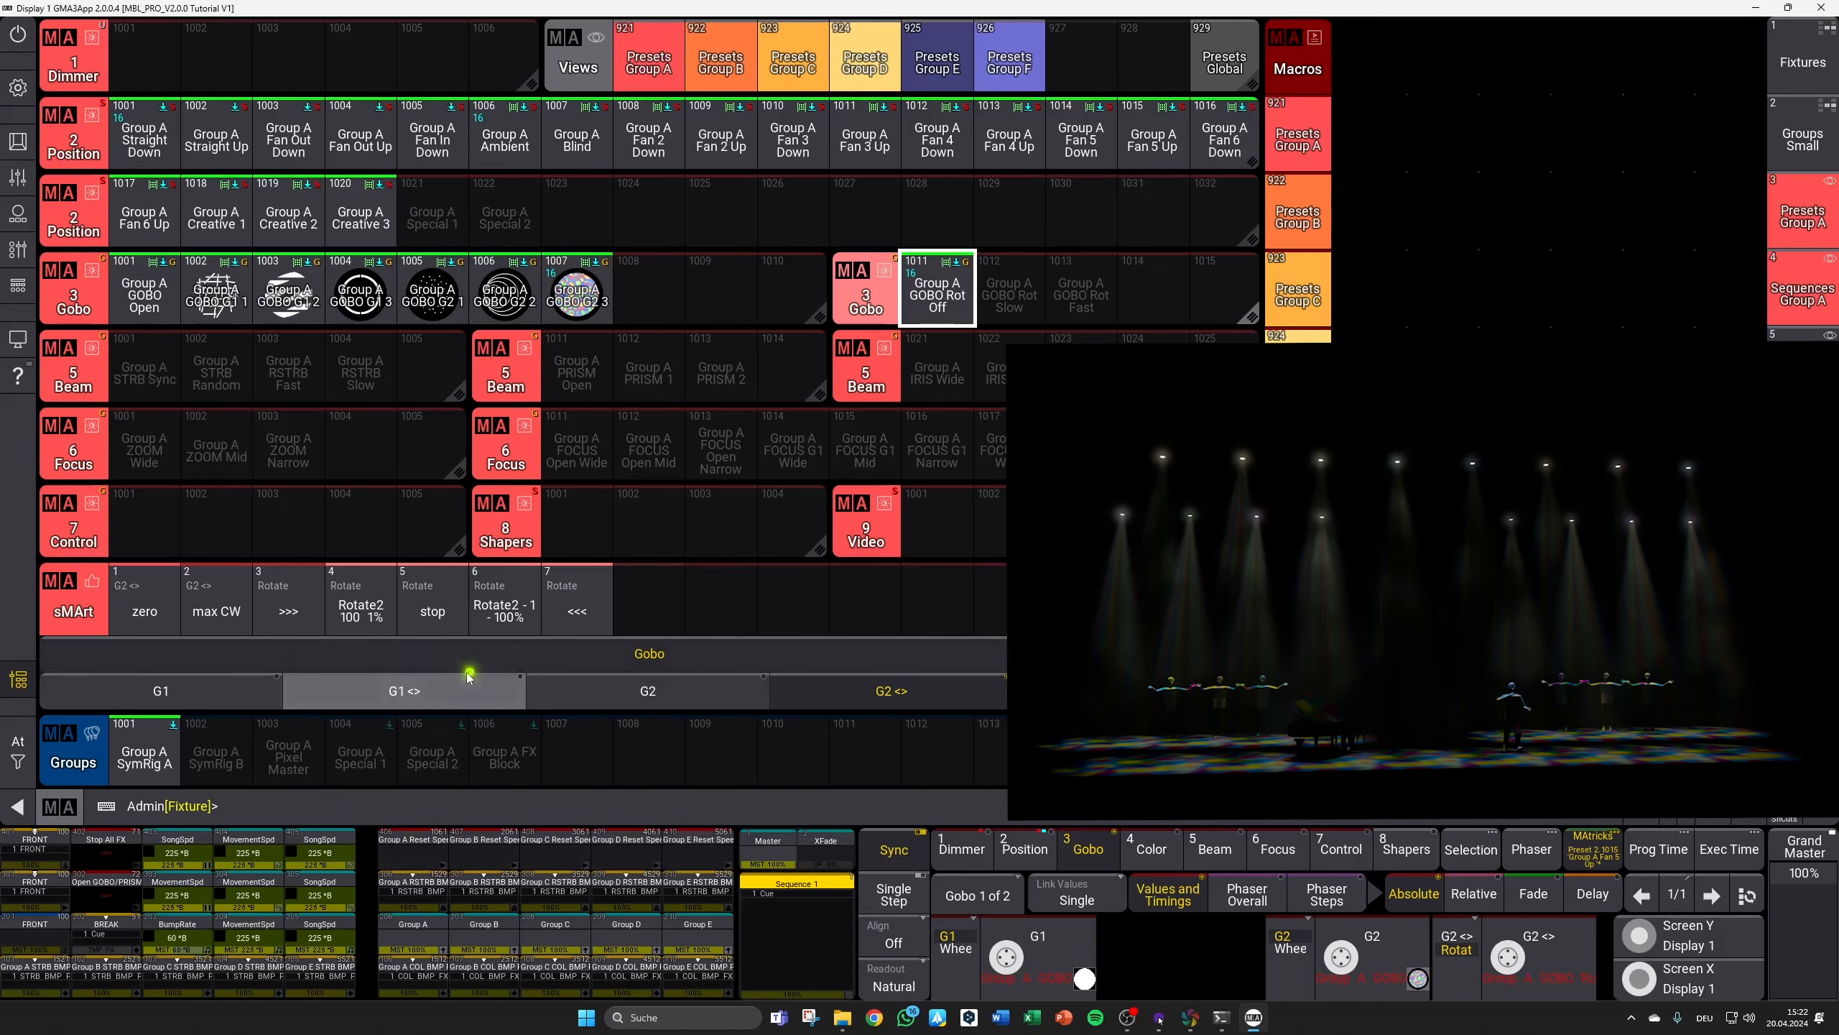
left_click(511, 615)
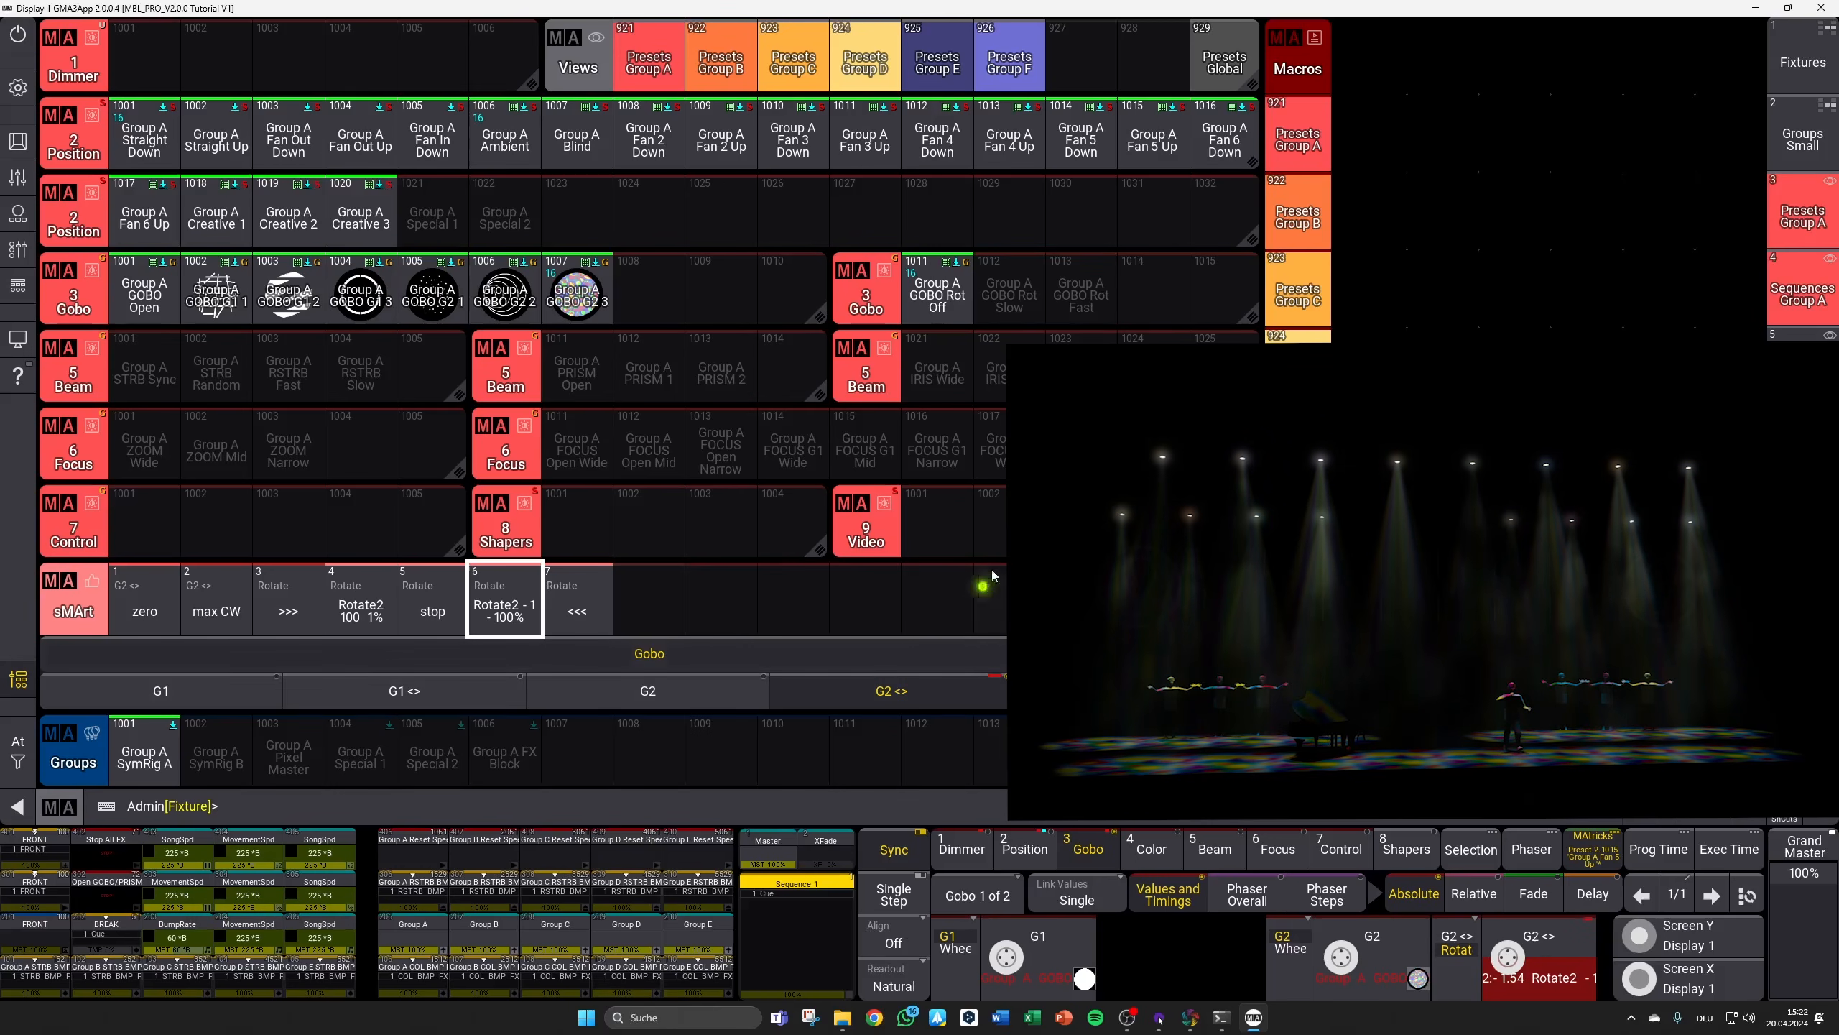
key("s")
left_click(1009, 294)
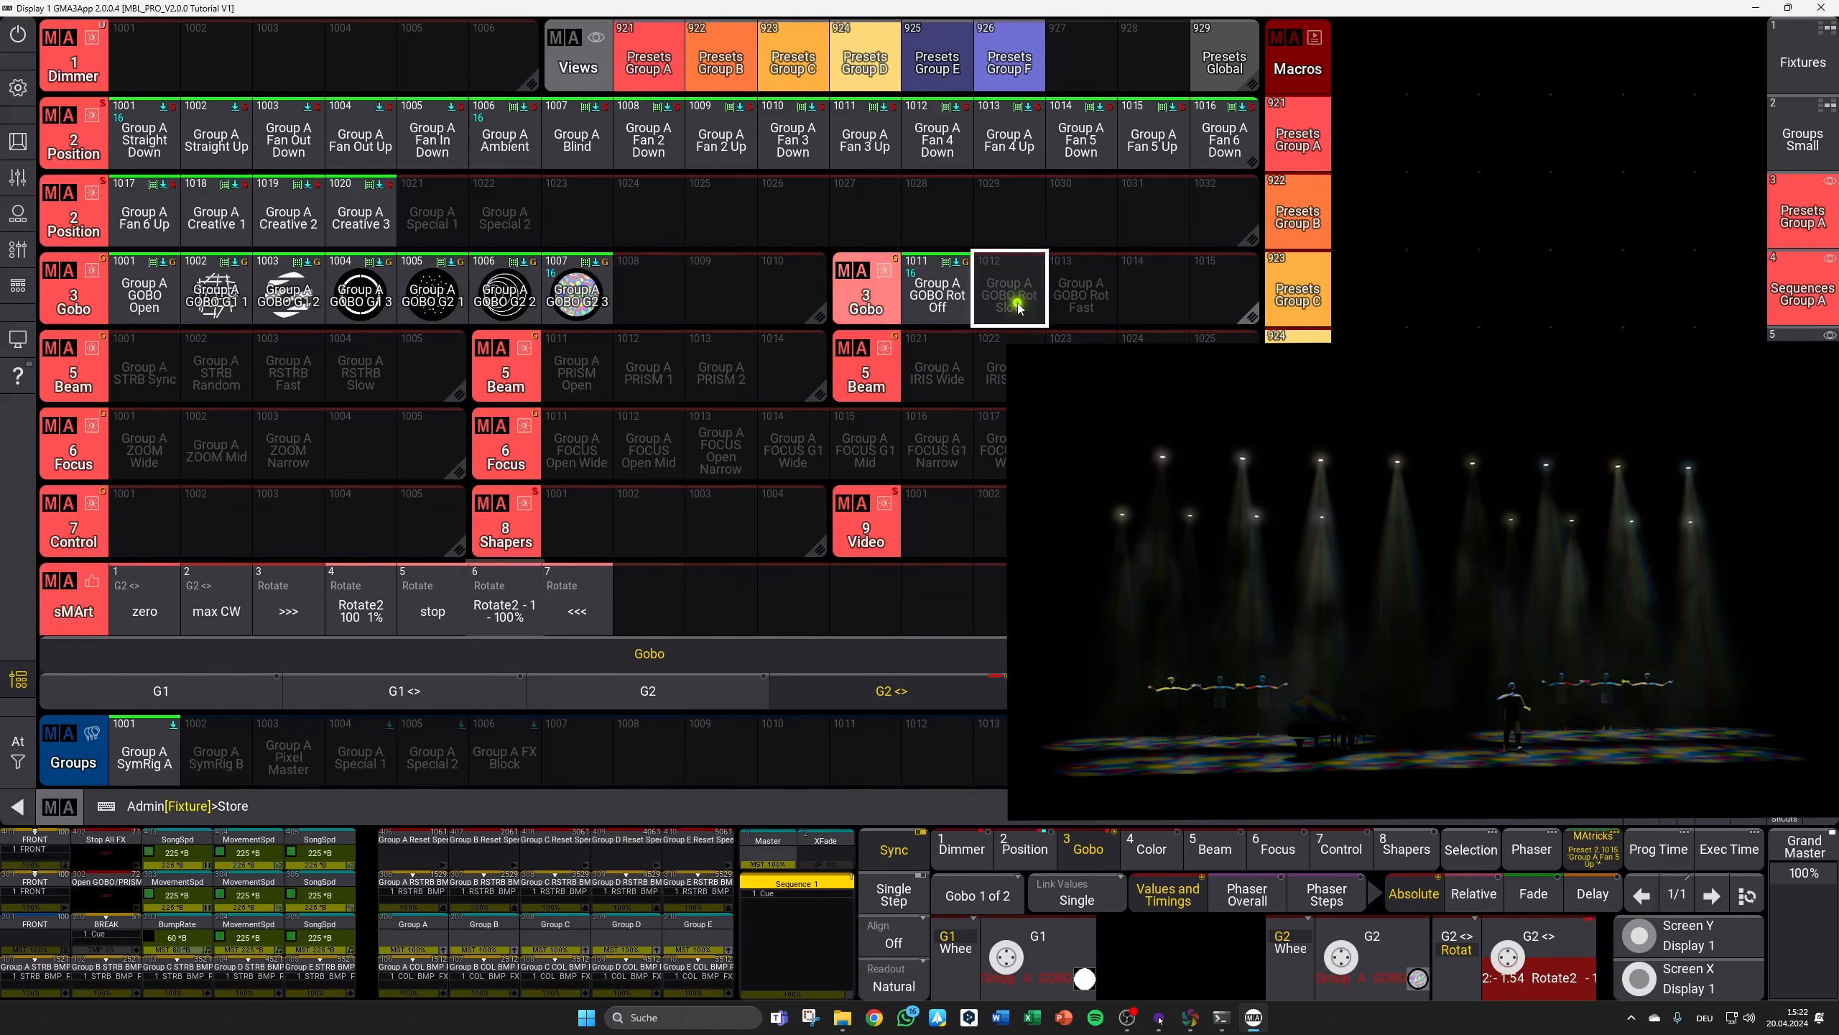
left_click(760, 580)
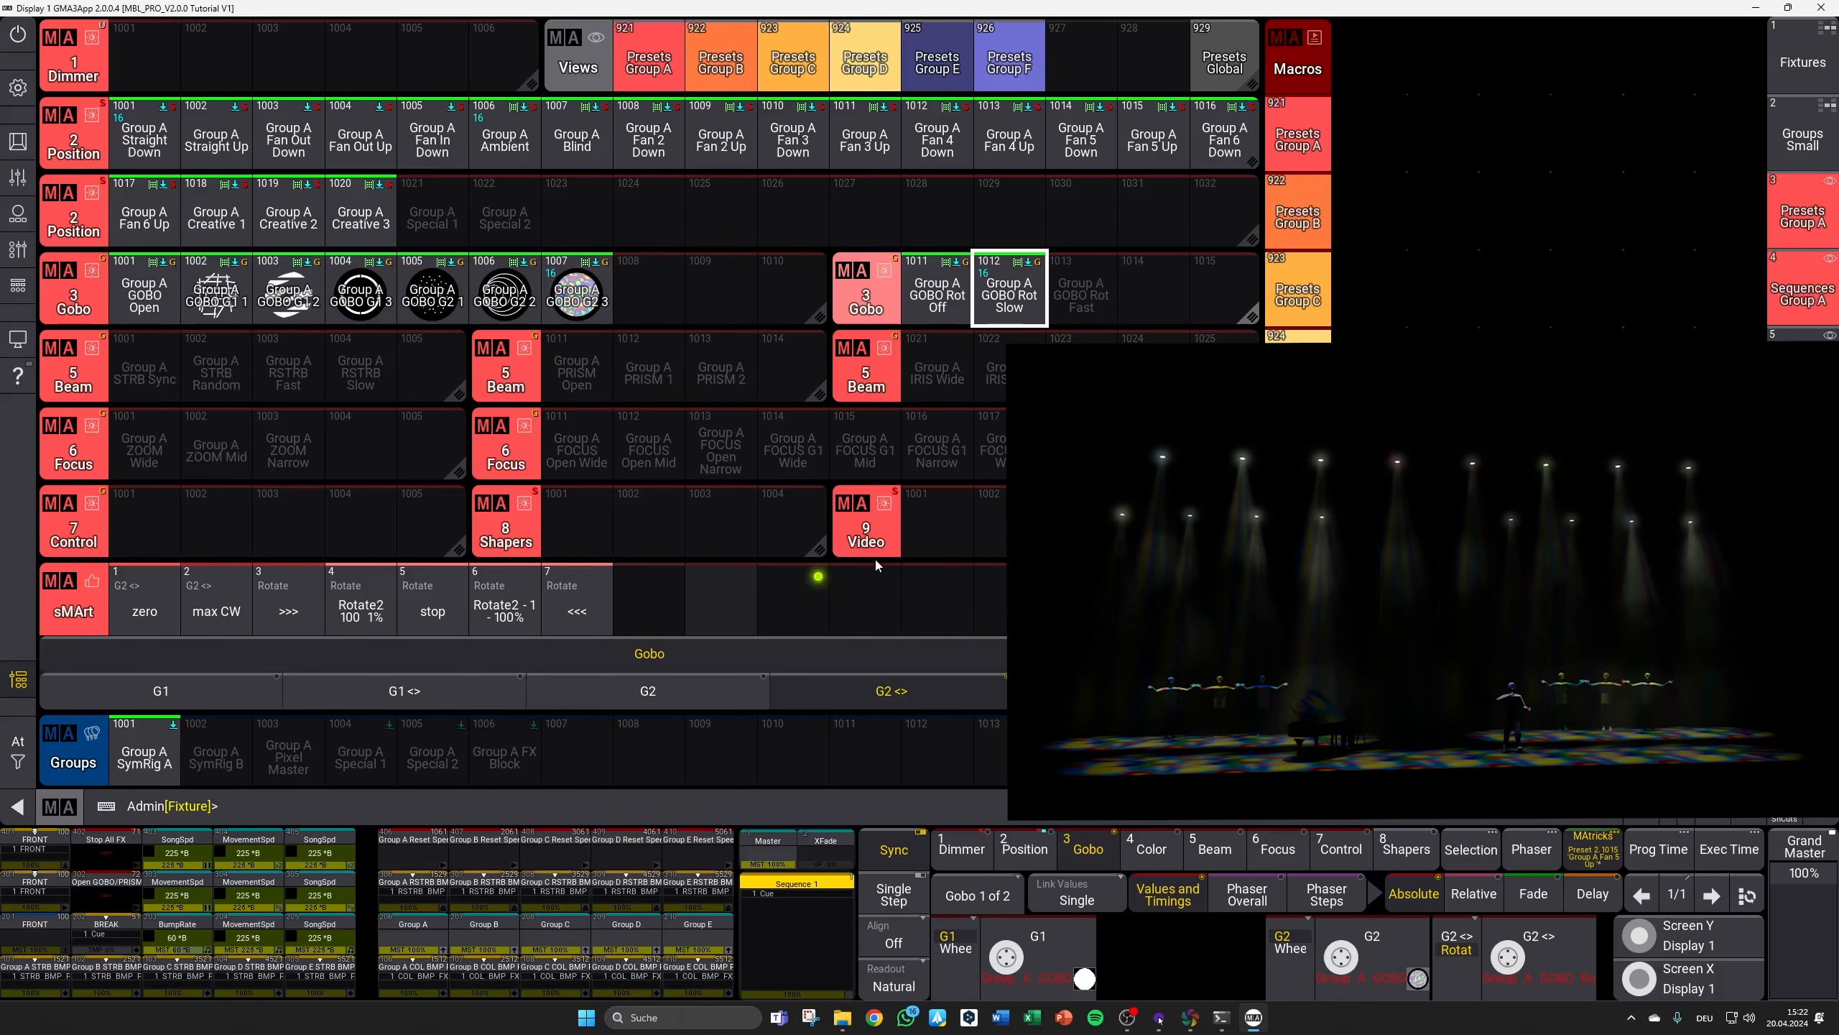
Step: Set the G2 gobo rotation to -3.04 and store it in Group A GOBO Rot Fast using Overwrite
left_click(1100, 307)
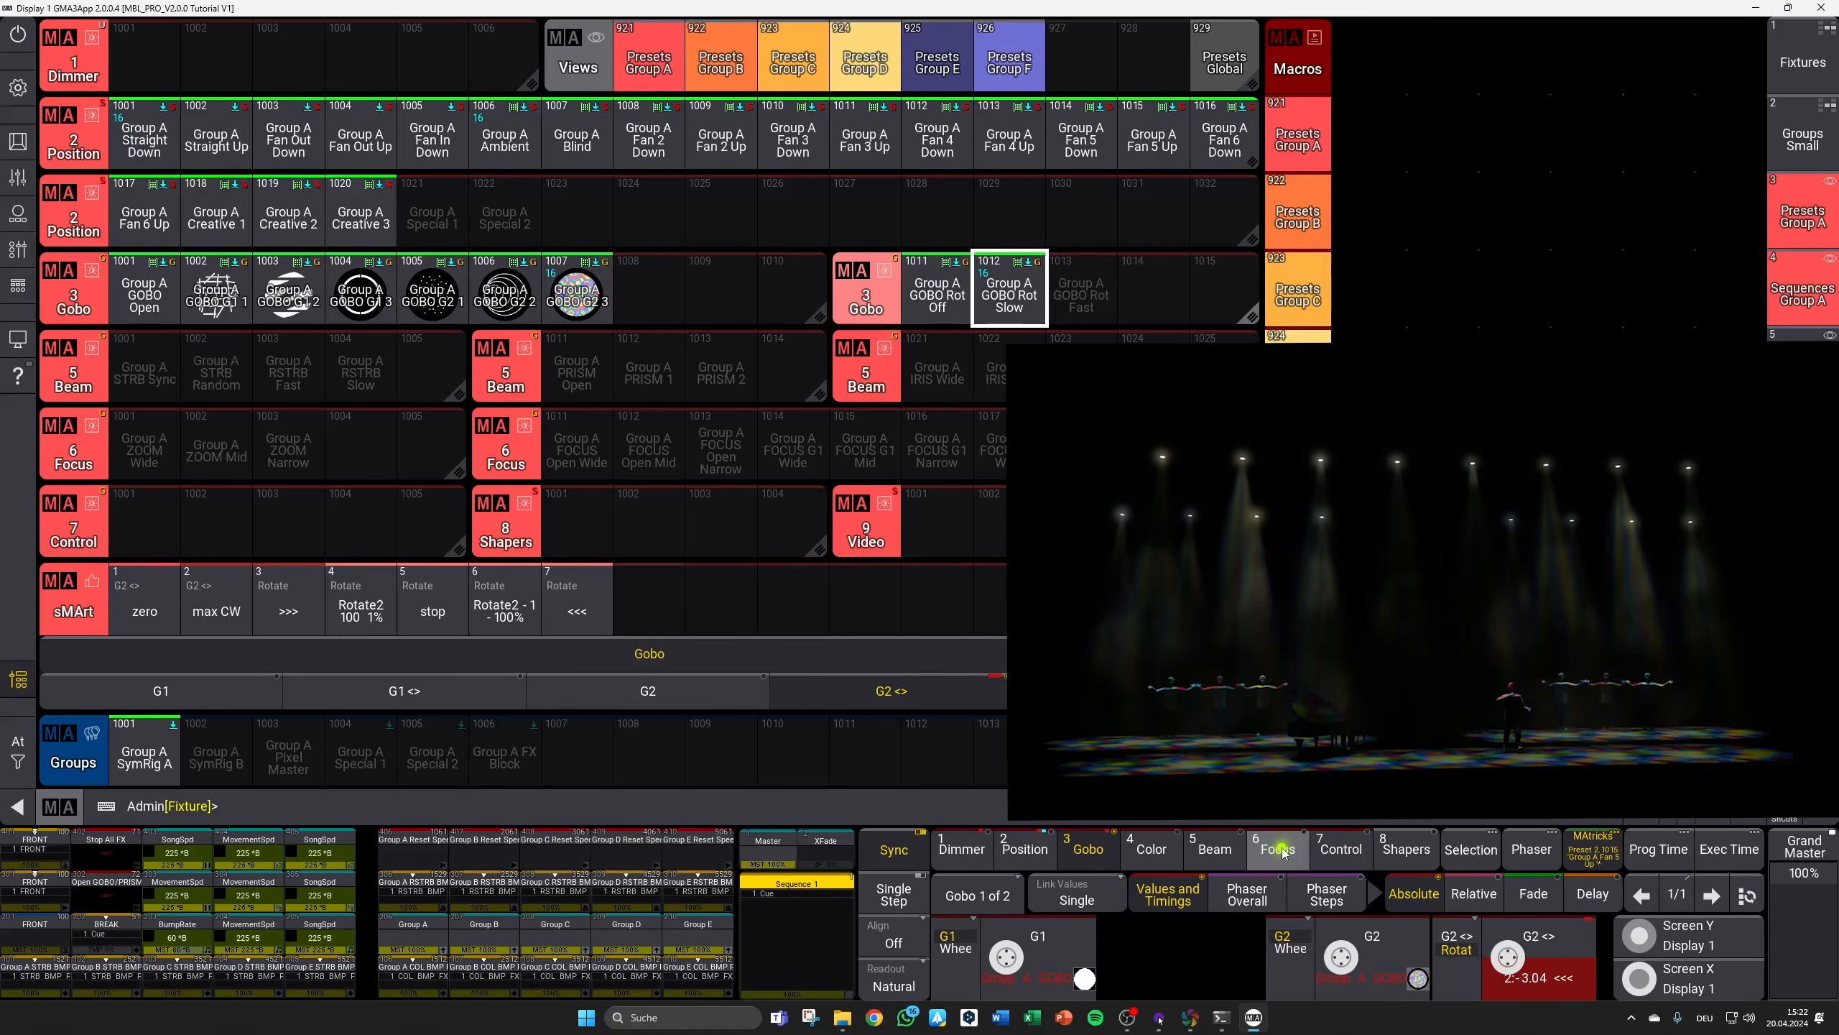
left_click(1085, 291)
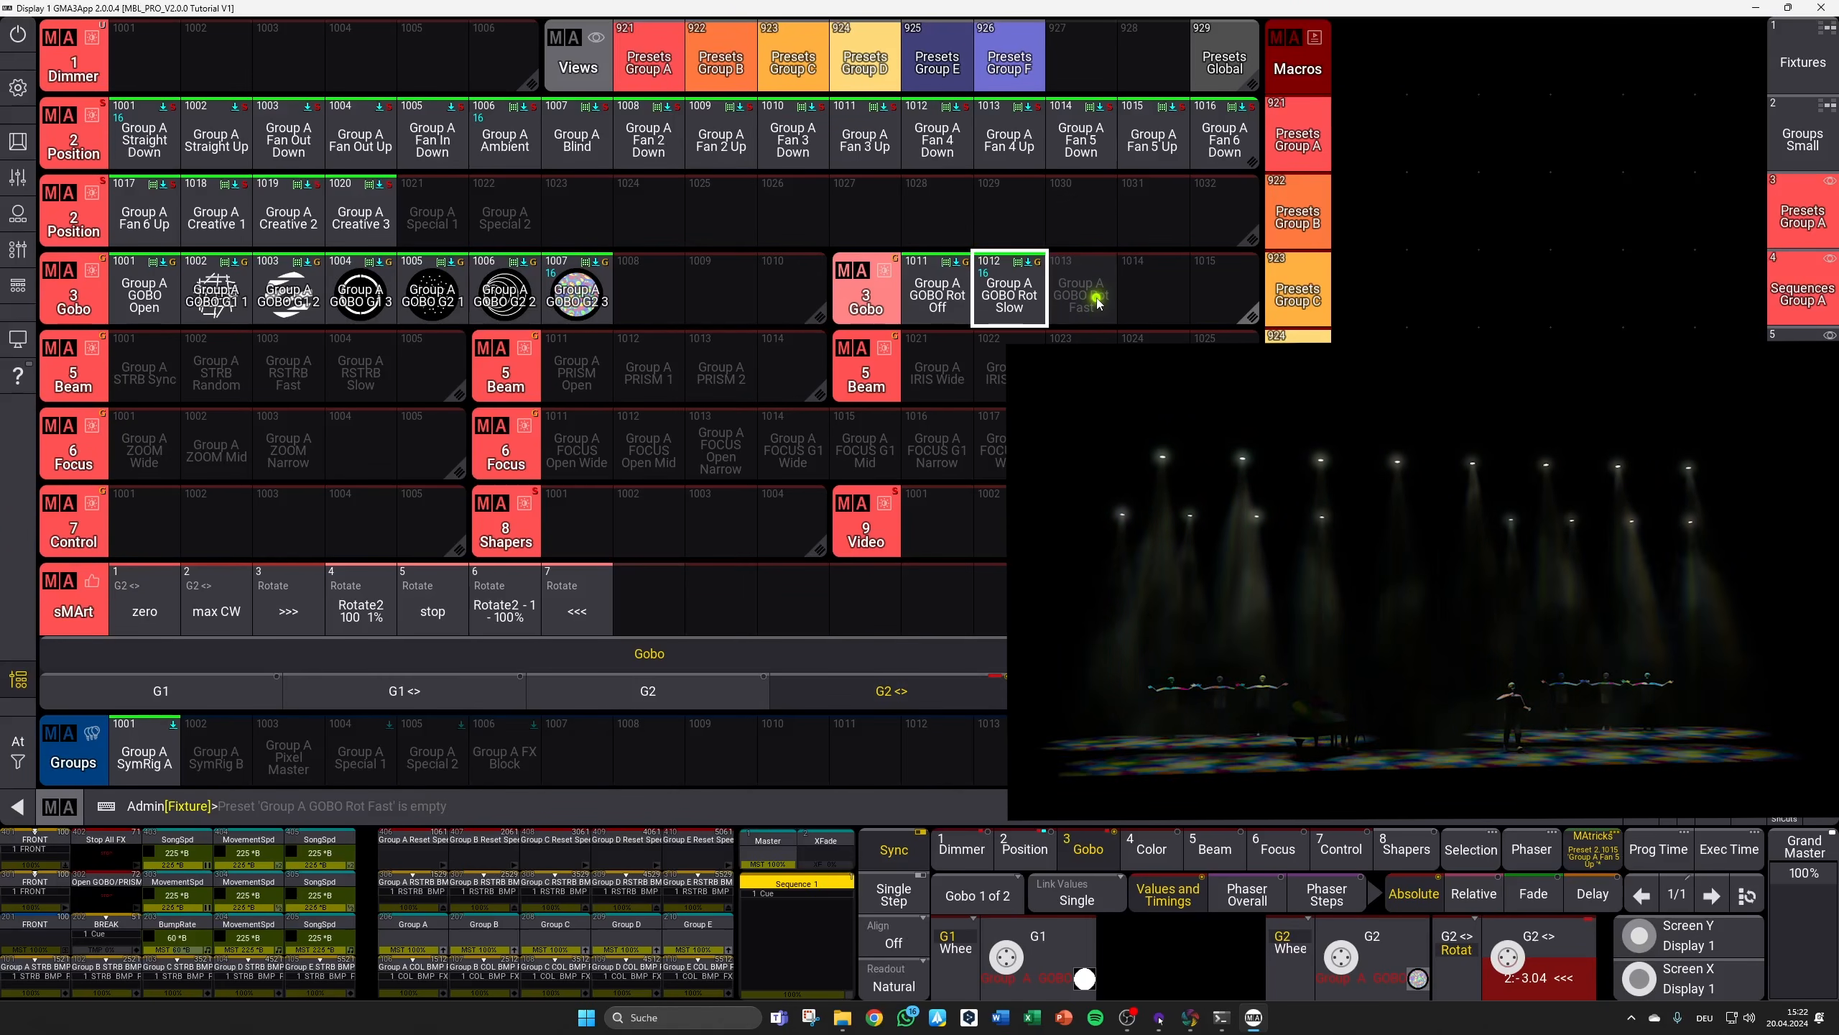
left_click(1088, 312)
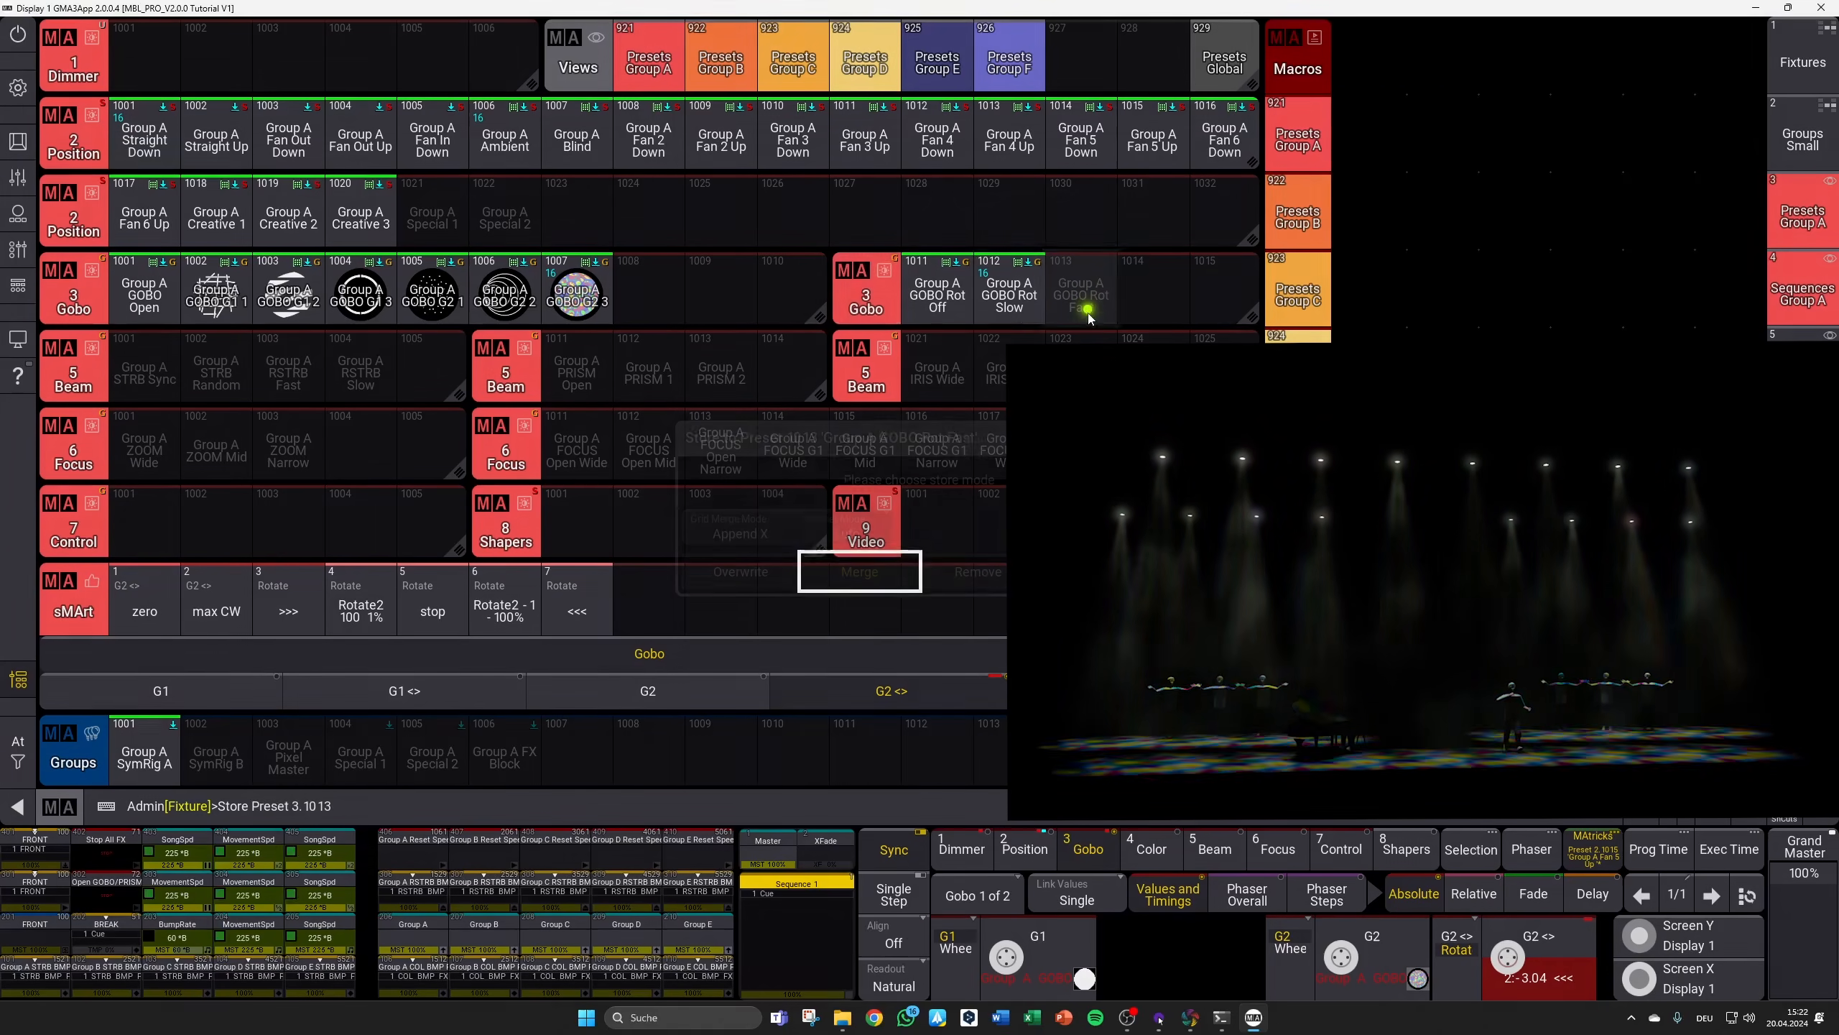
left_click(763, 574)
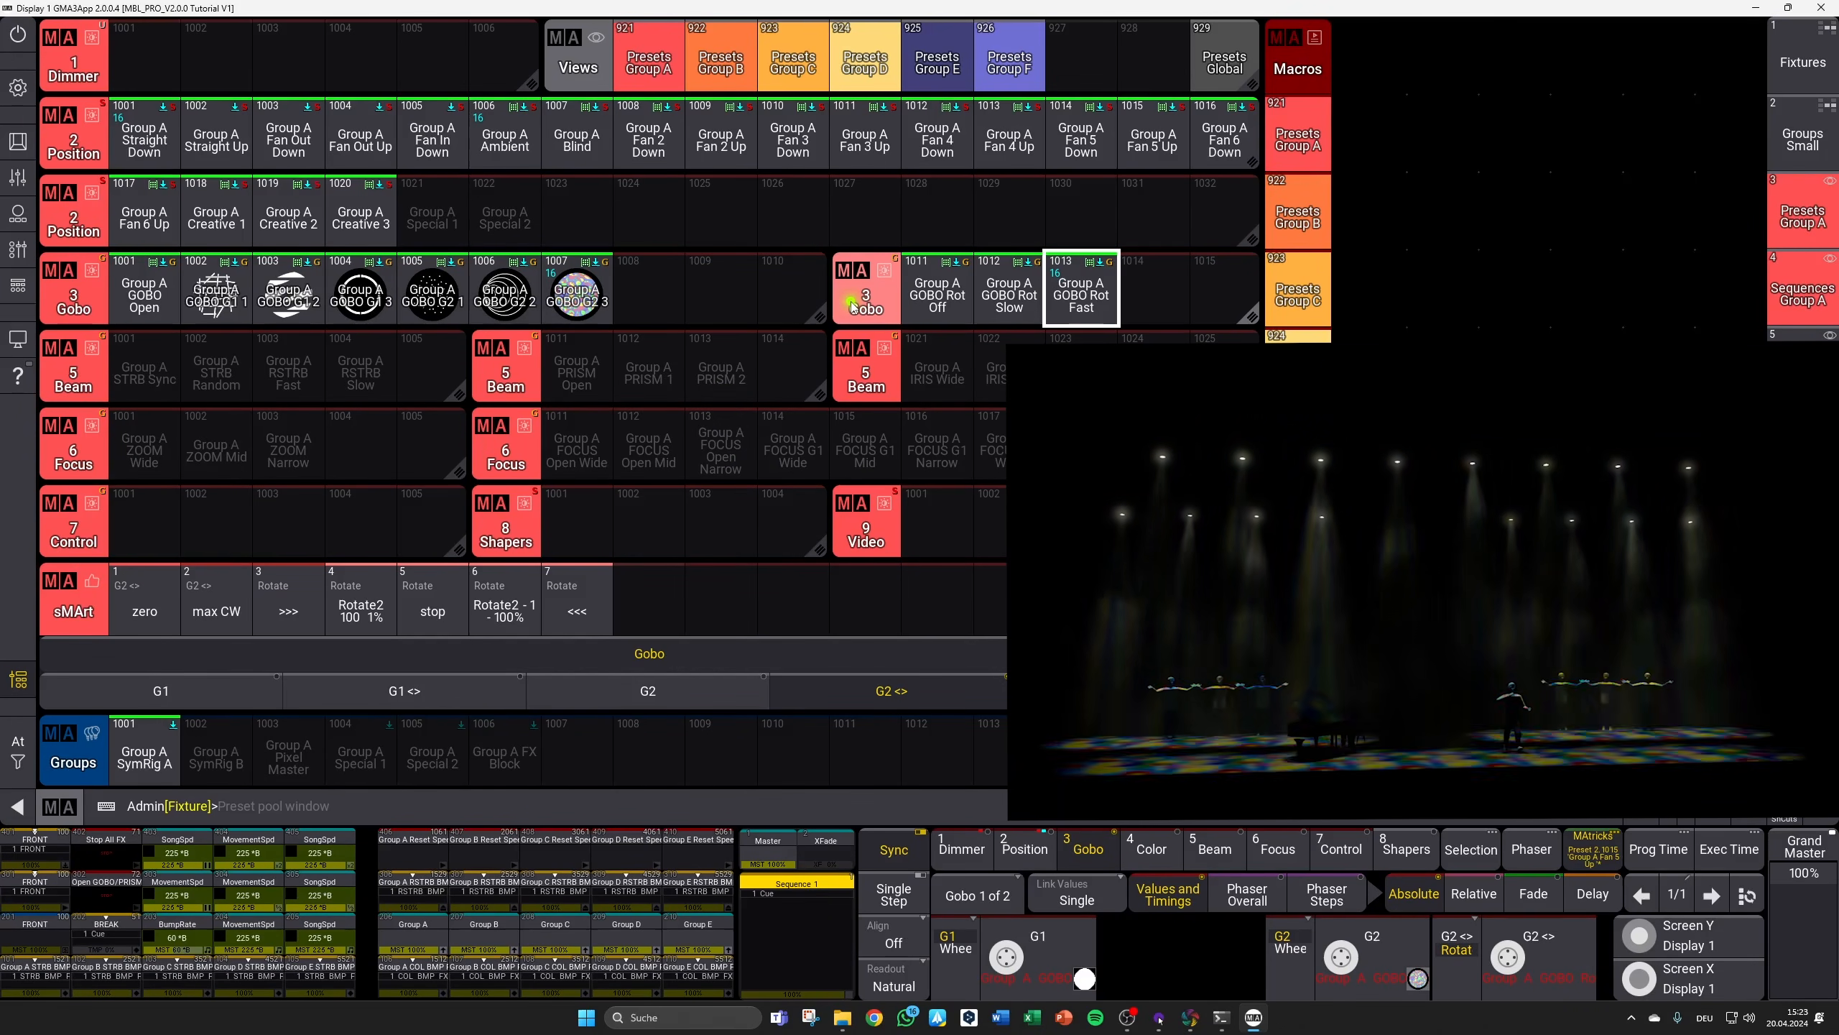
Step: Clear the fixture selection and all values from the programmer
key("c")
key("c")
key("c")
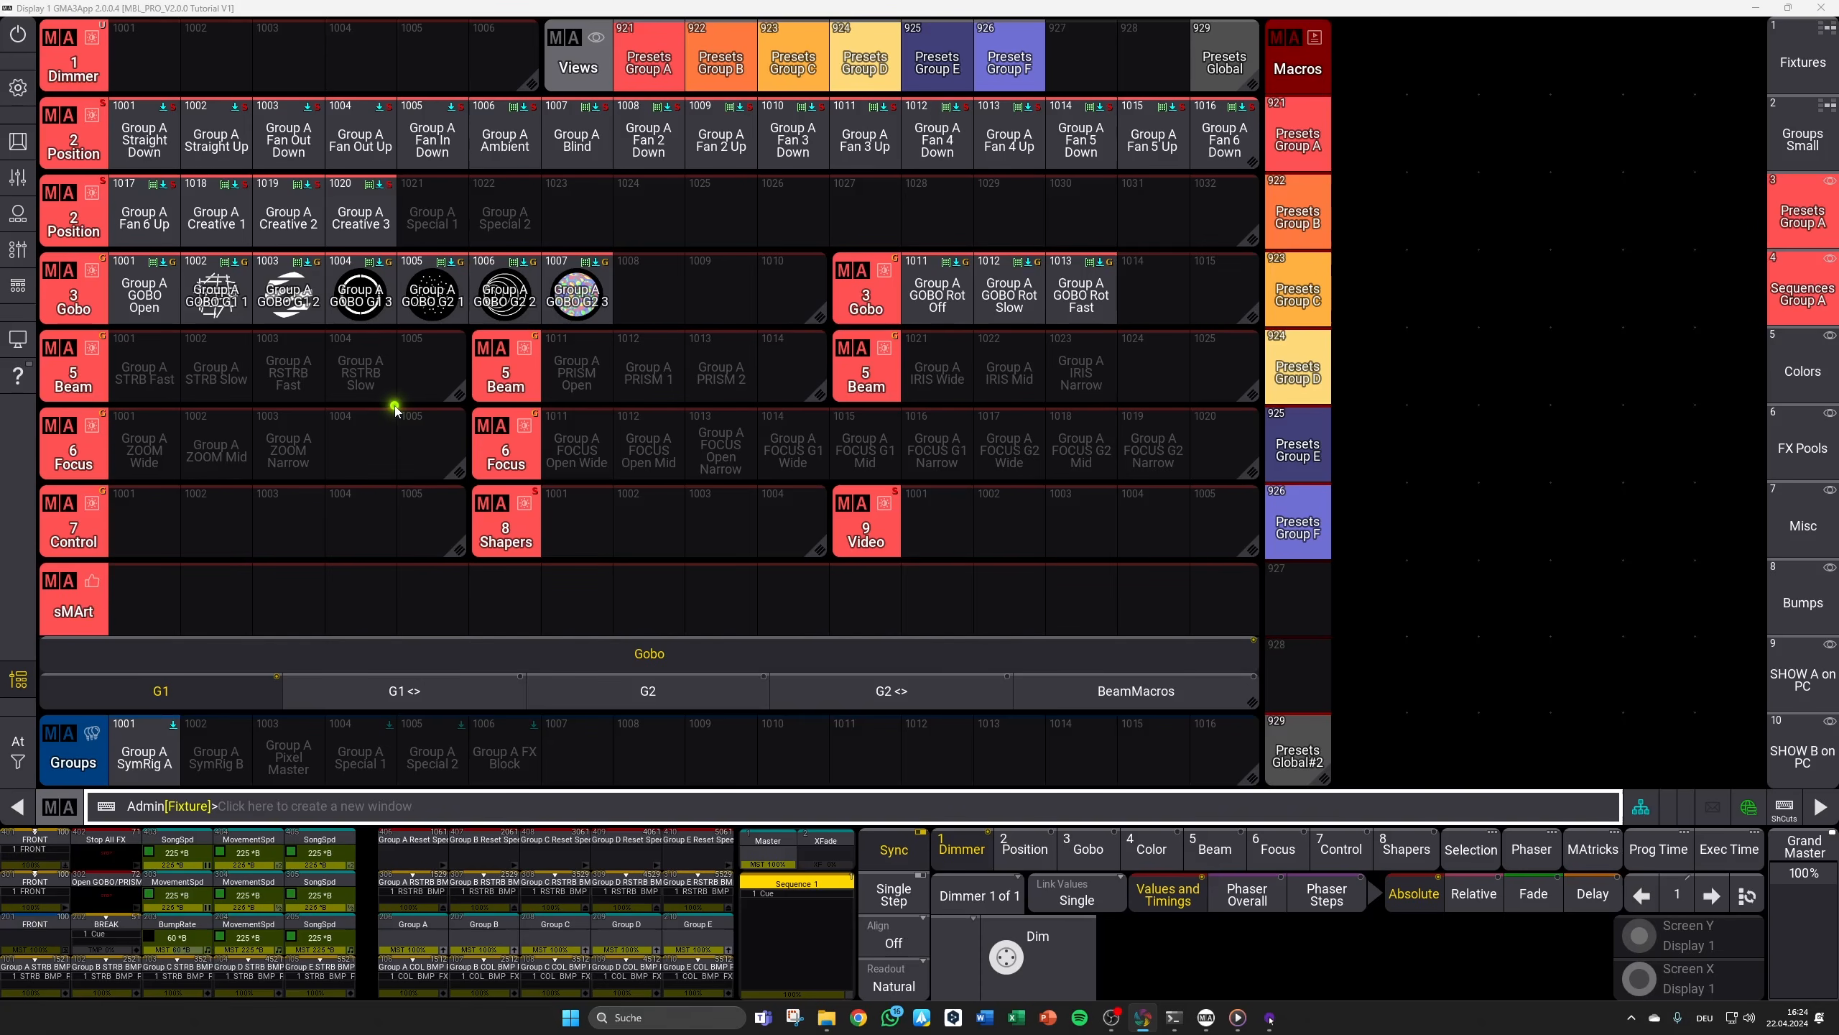
Step: Select the group Group A SymRig A and set its dimmer to 100
left_click(390, 388)
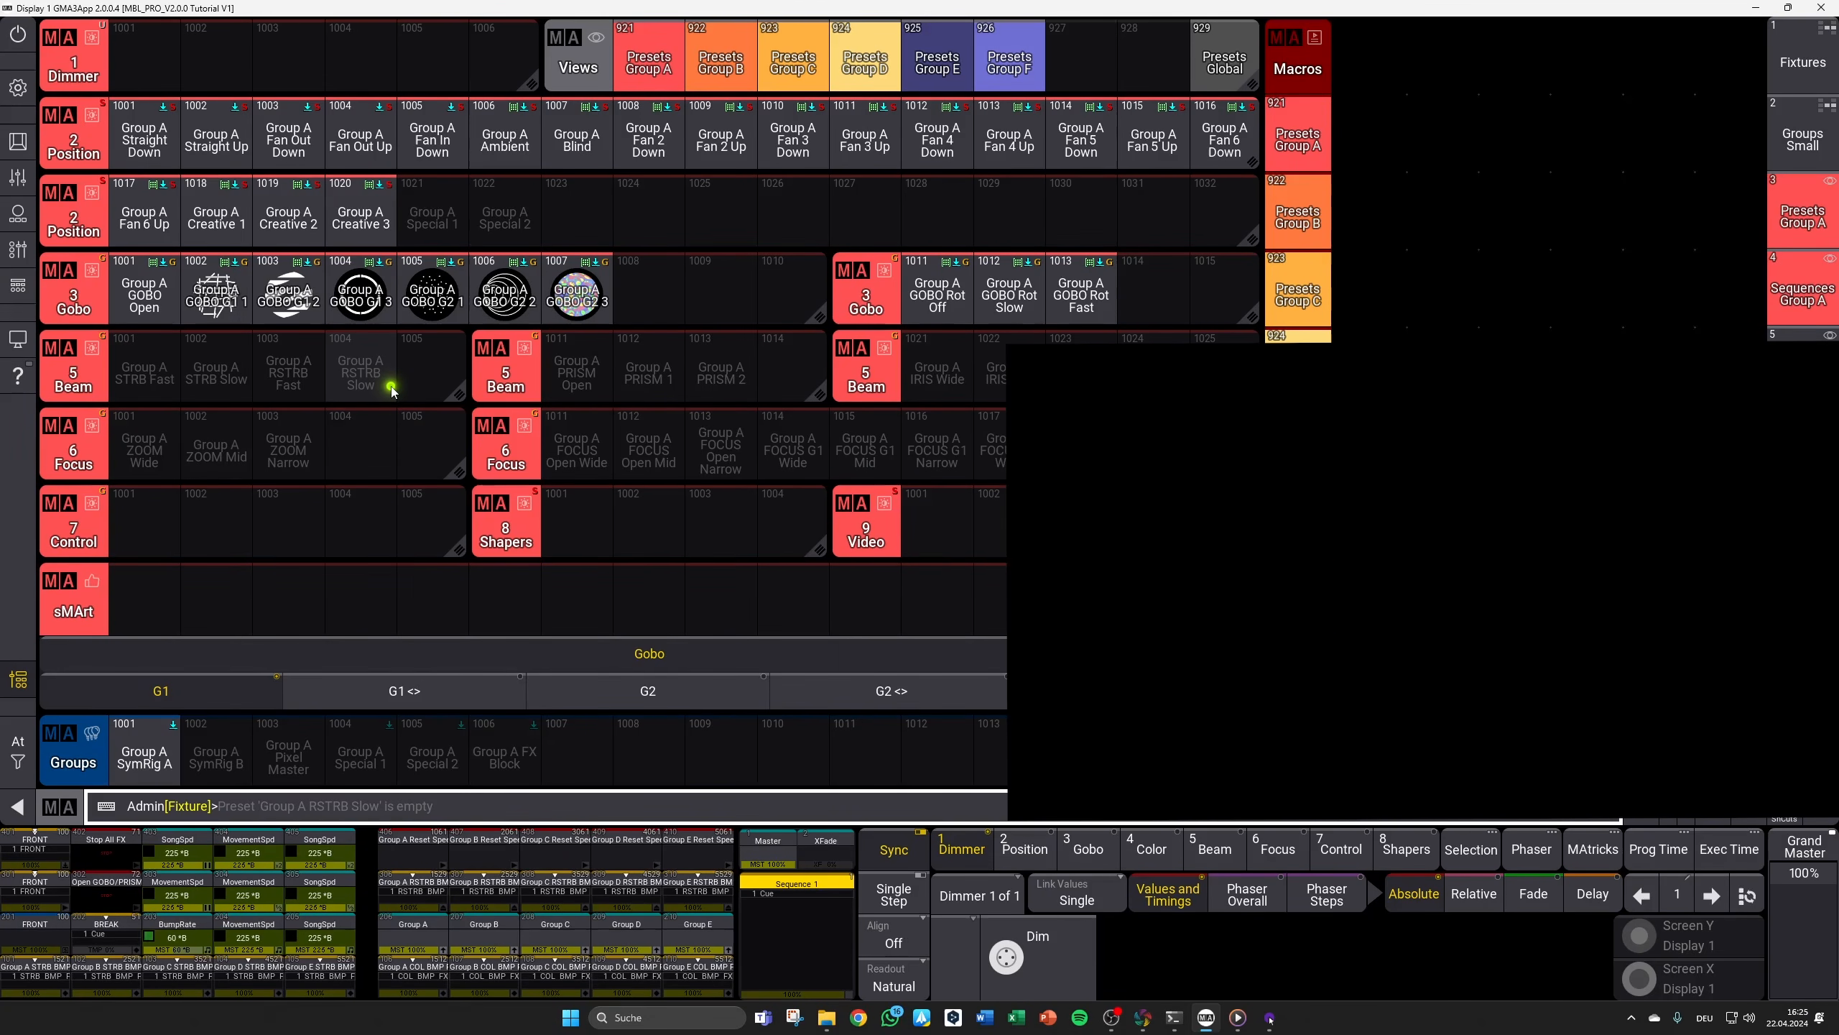
left_click(152, 761)
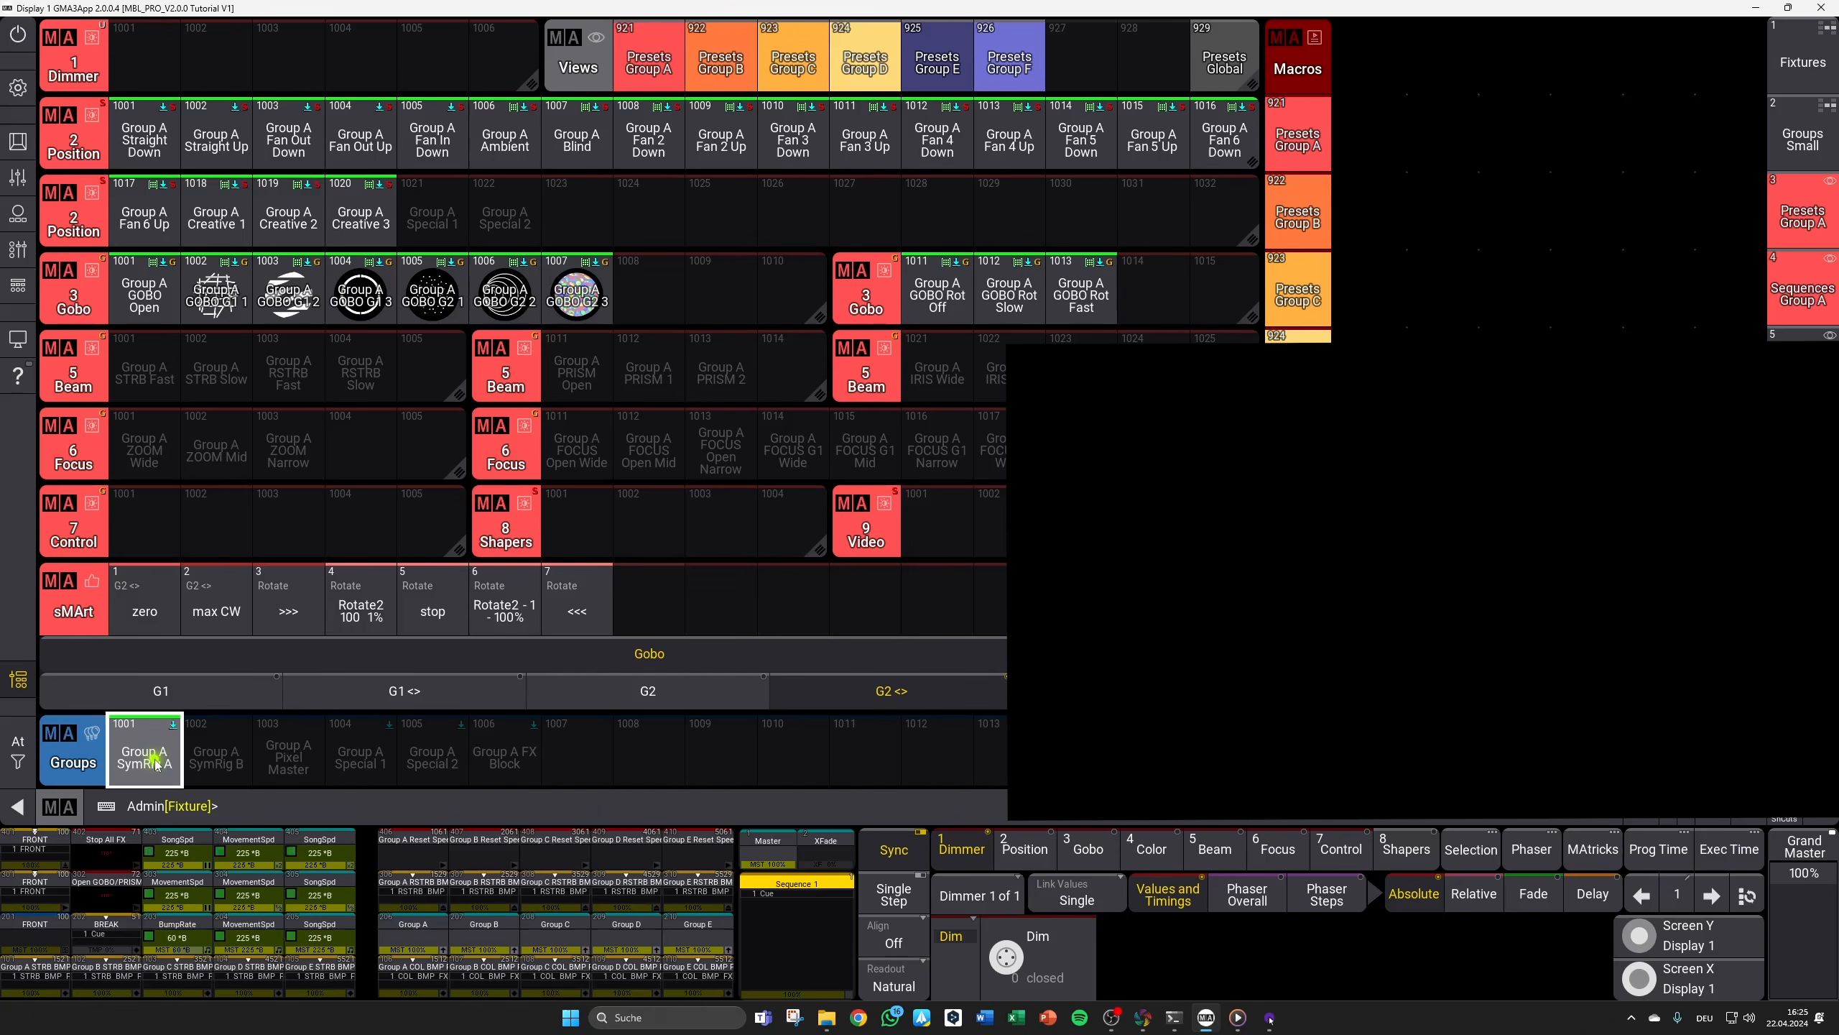
left_click(156, 754)
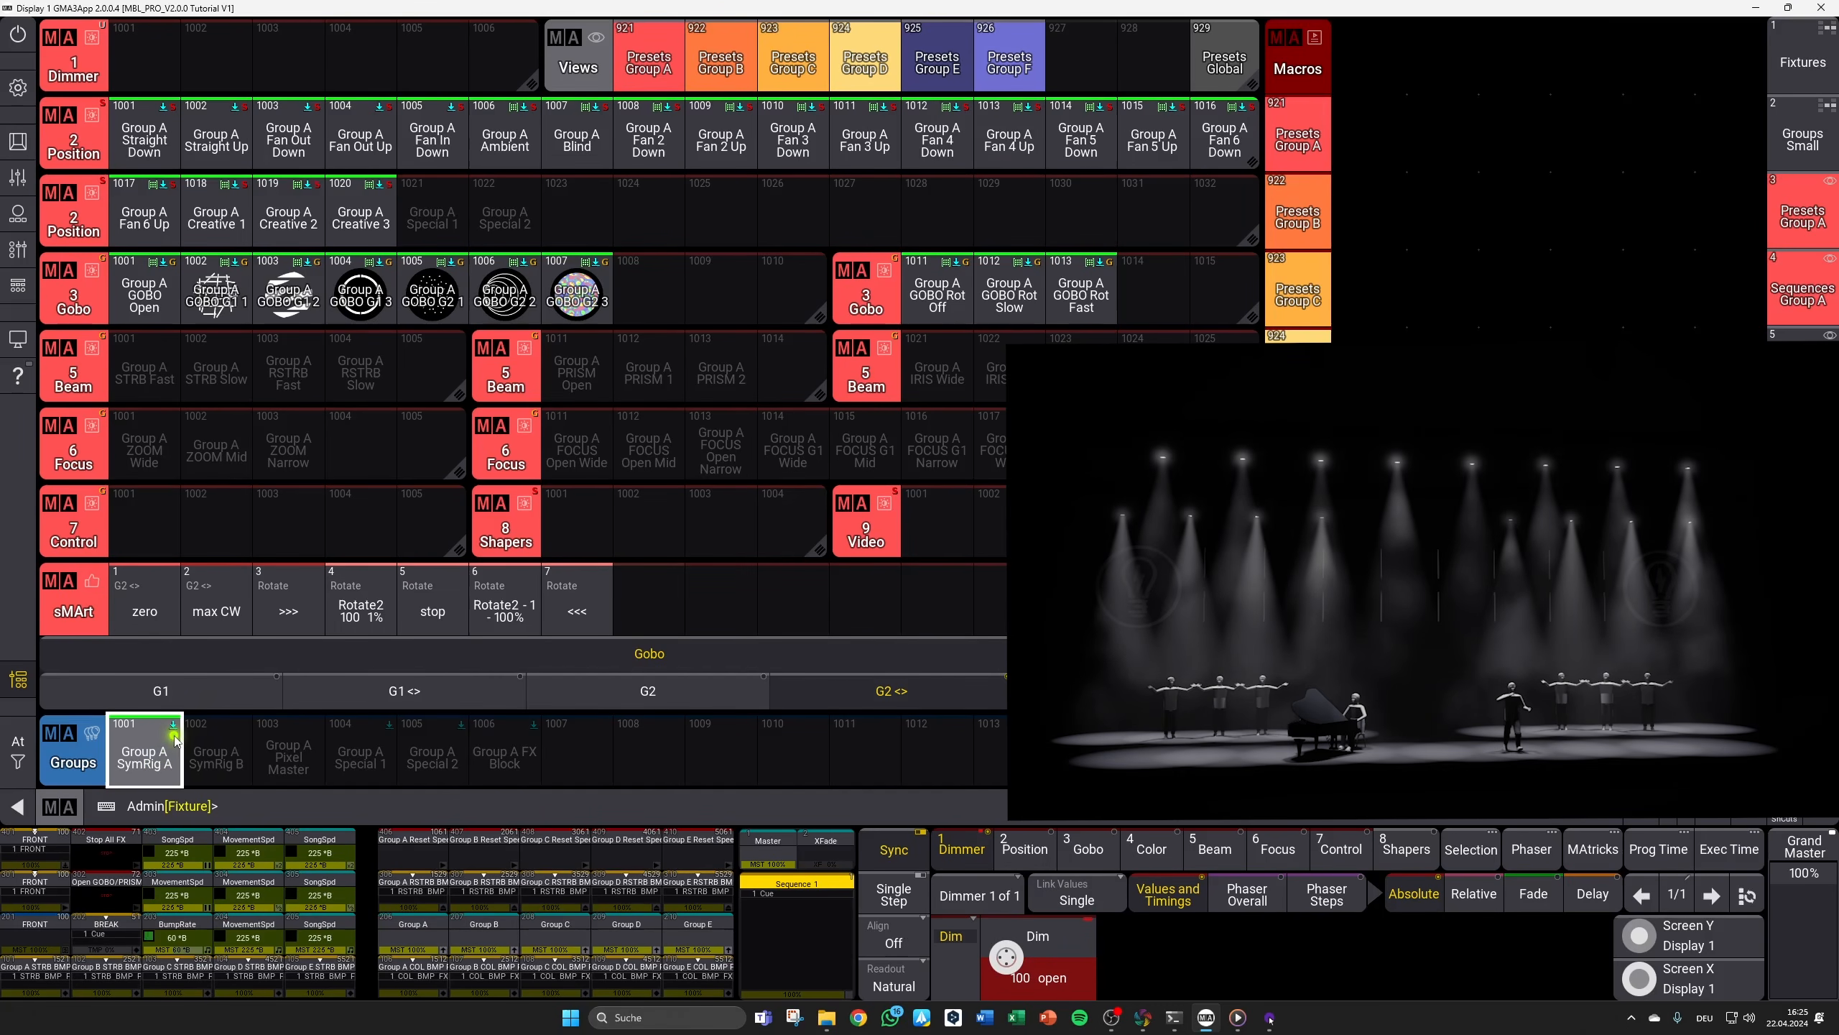
Step: Set the Sh1 beam attribute to max Strobe and store it in Group A STRB Fast using Overwrite
left_click(1130, 853)
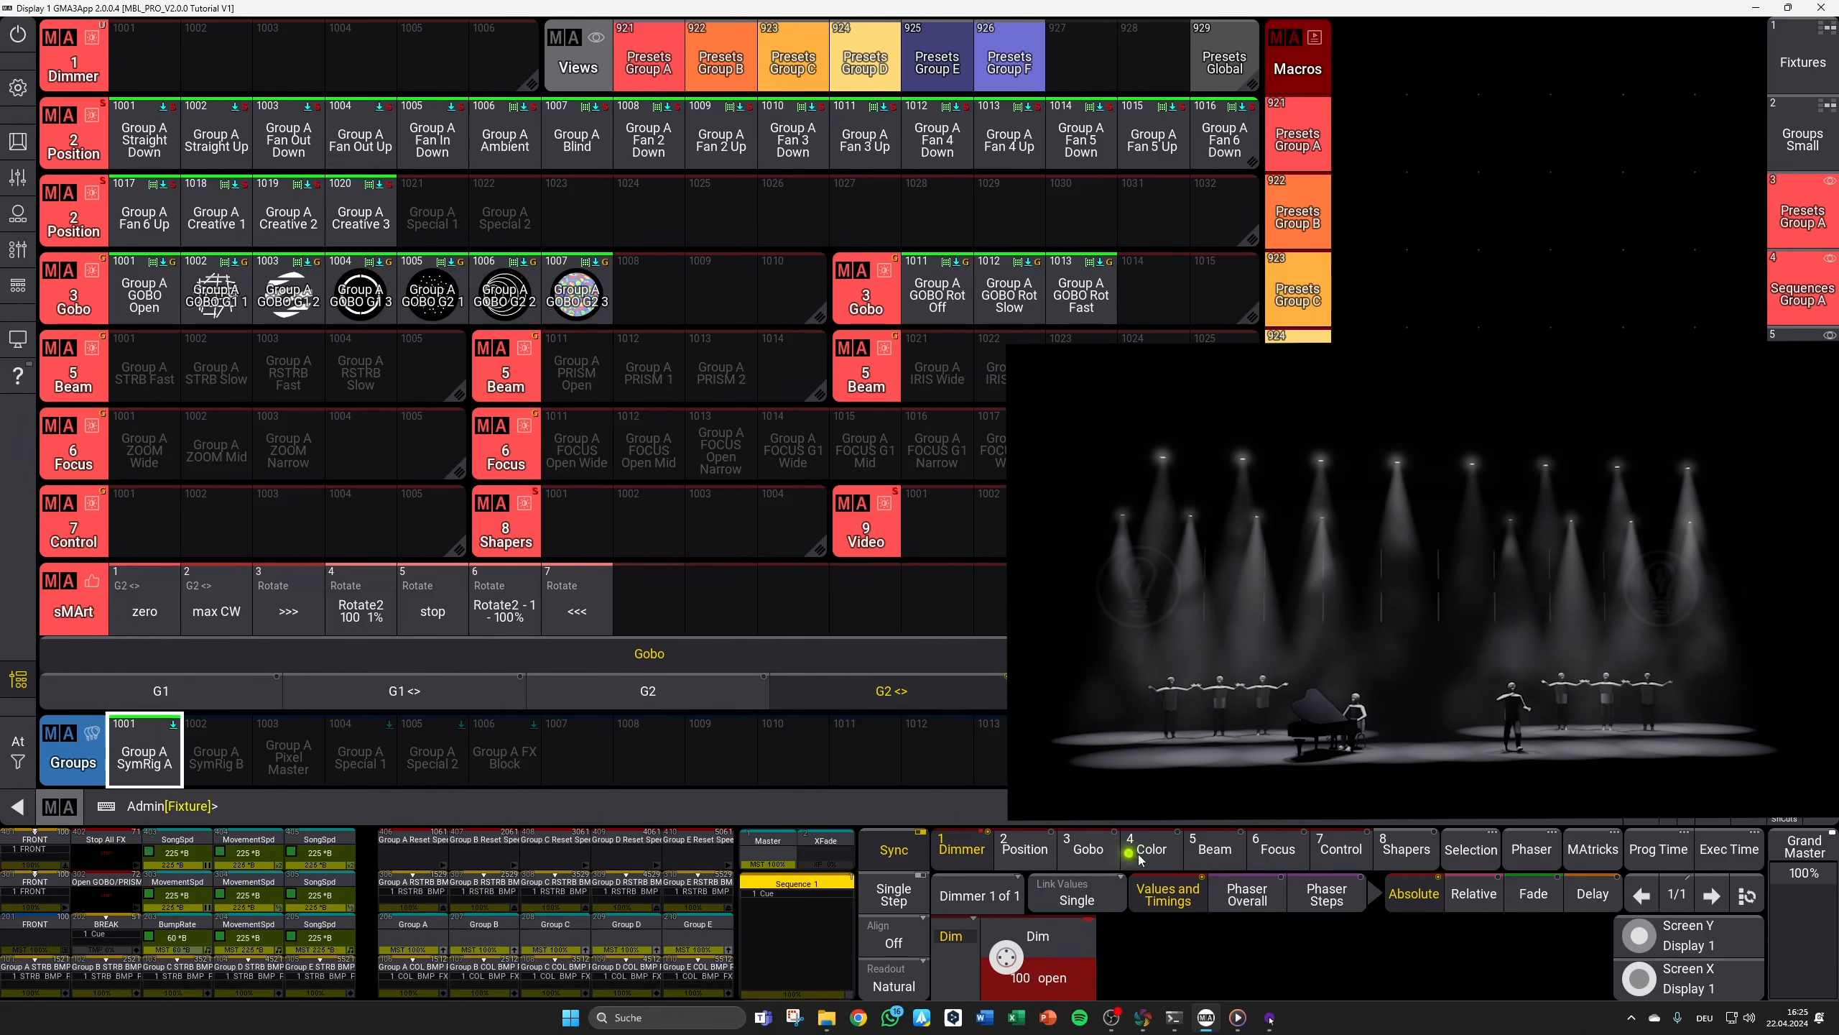
left_click(1216, 852)
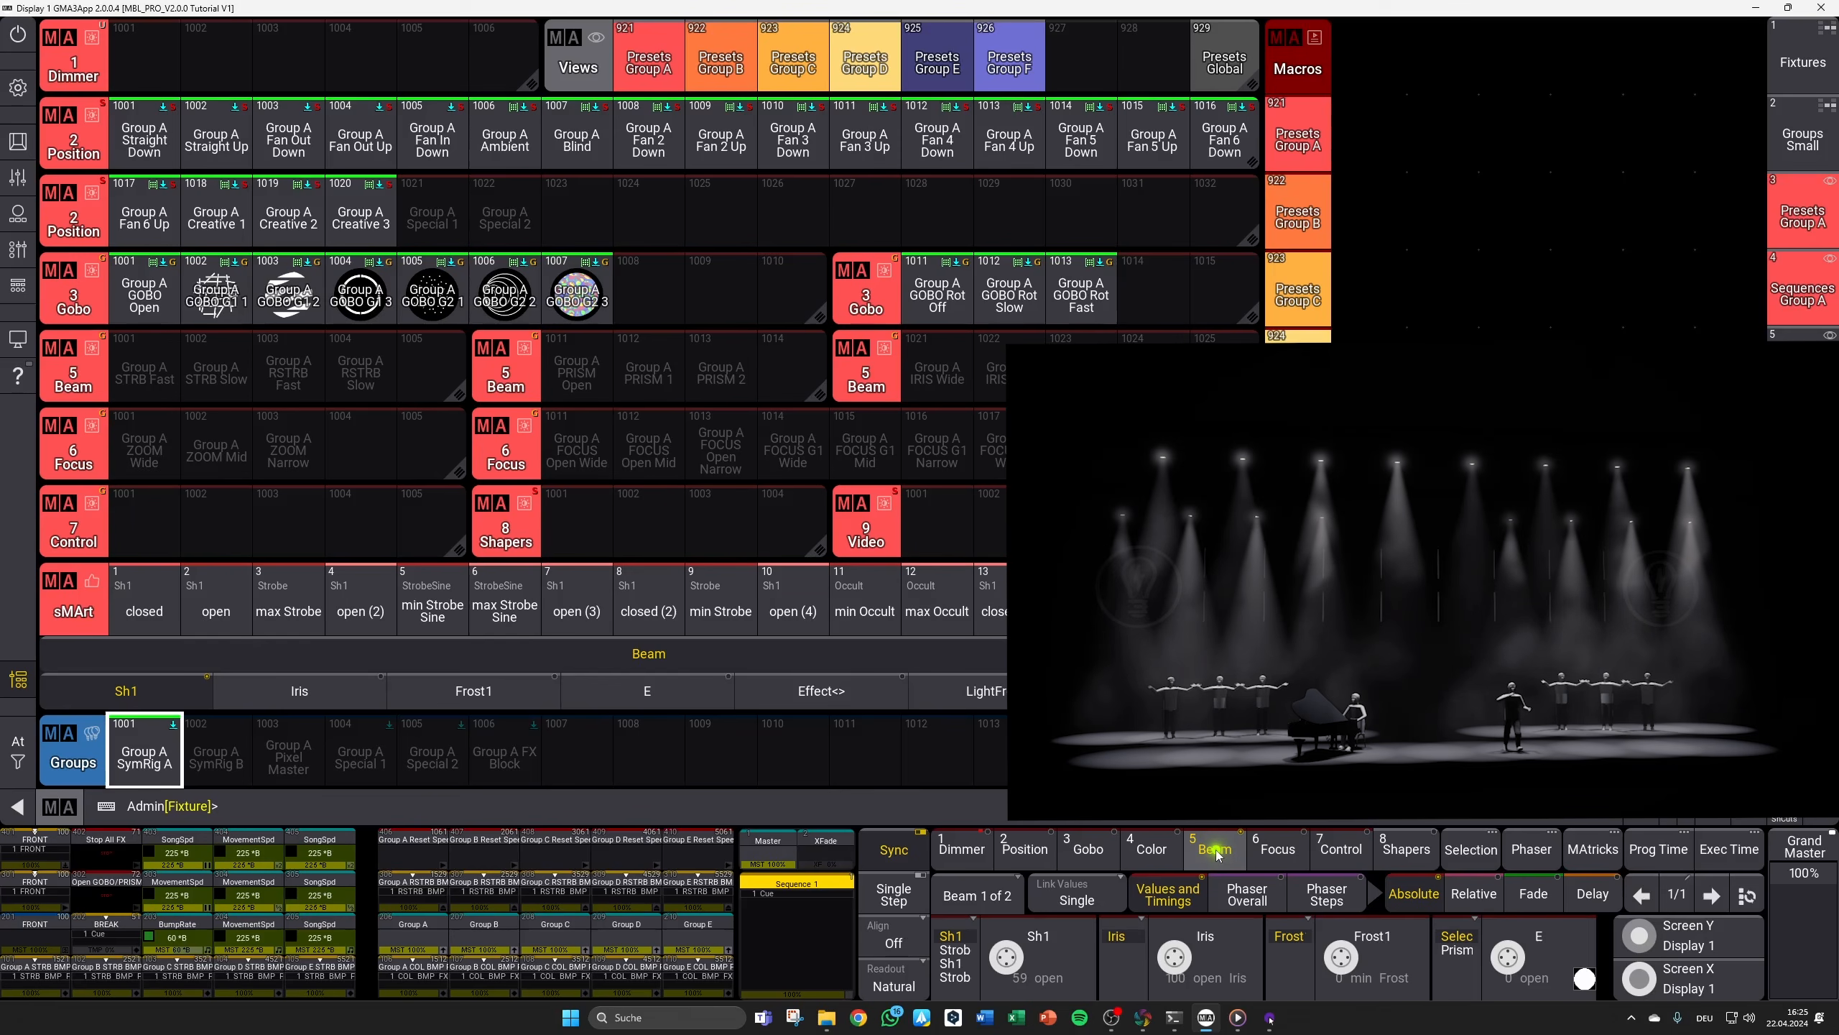
left_click(286, 611)
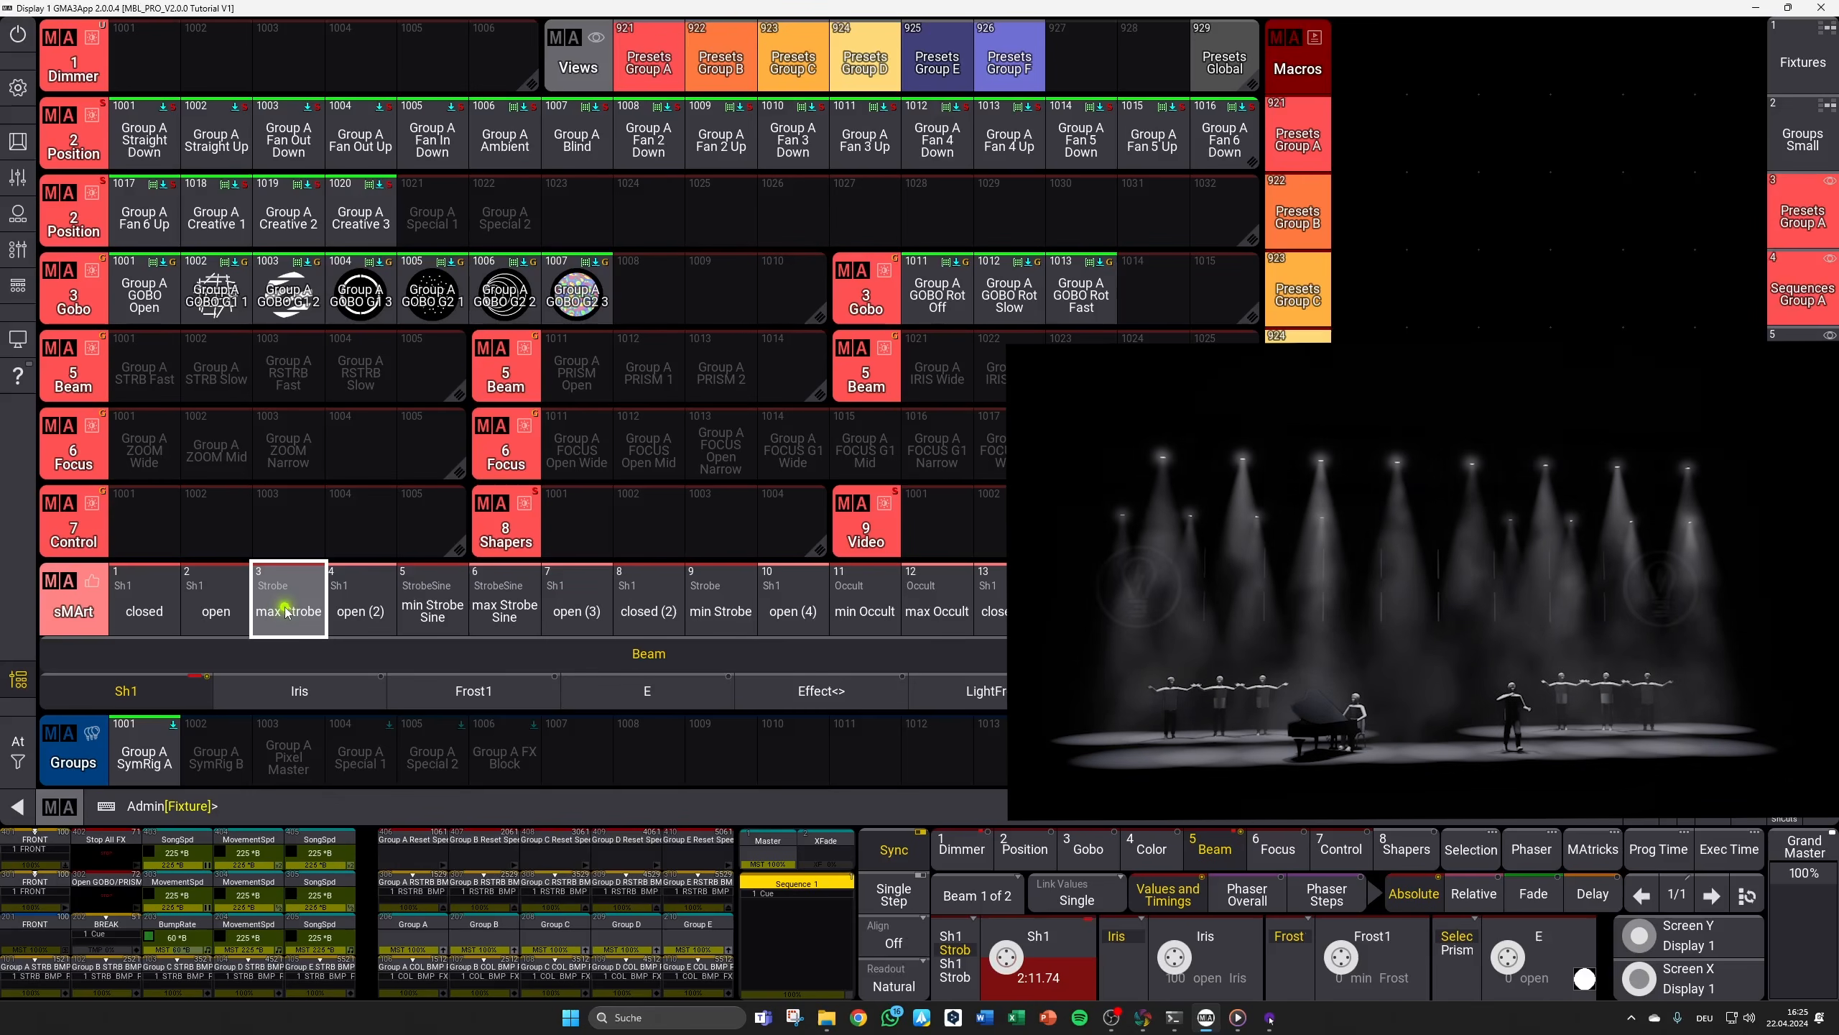
left_click(164, 381)
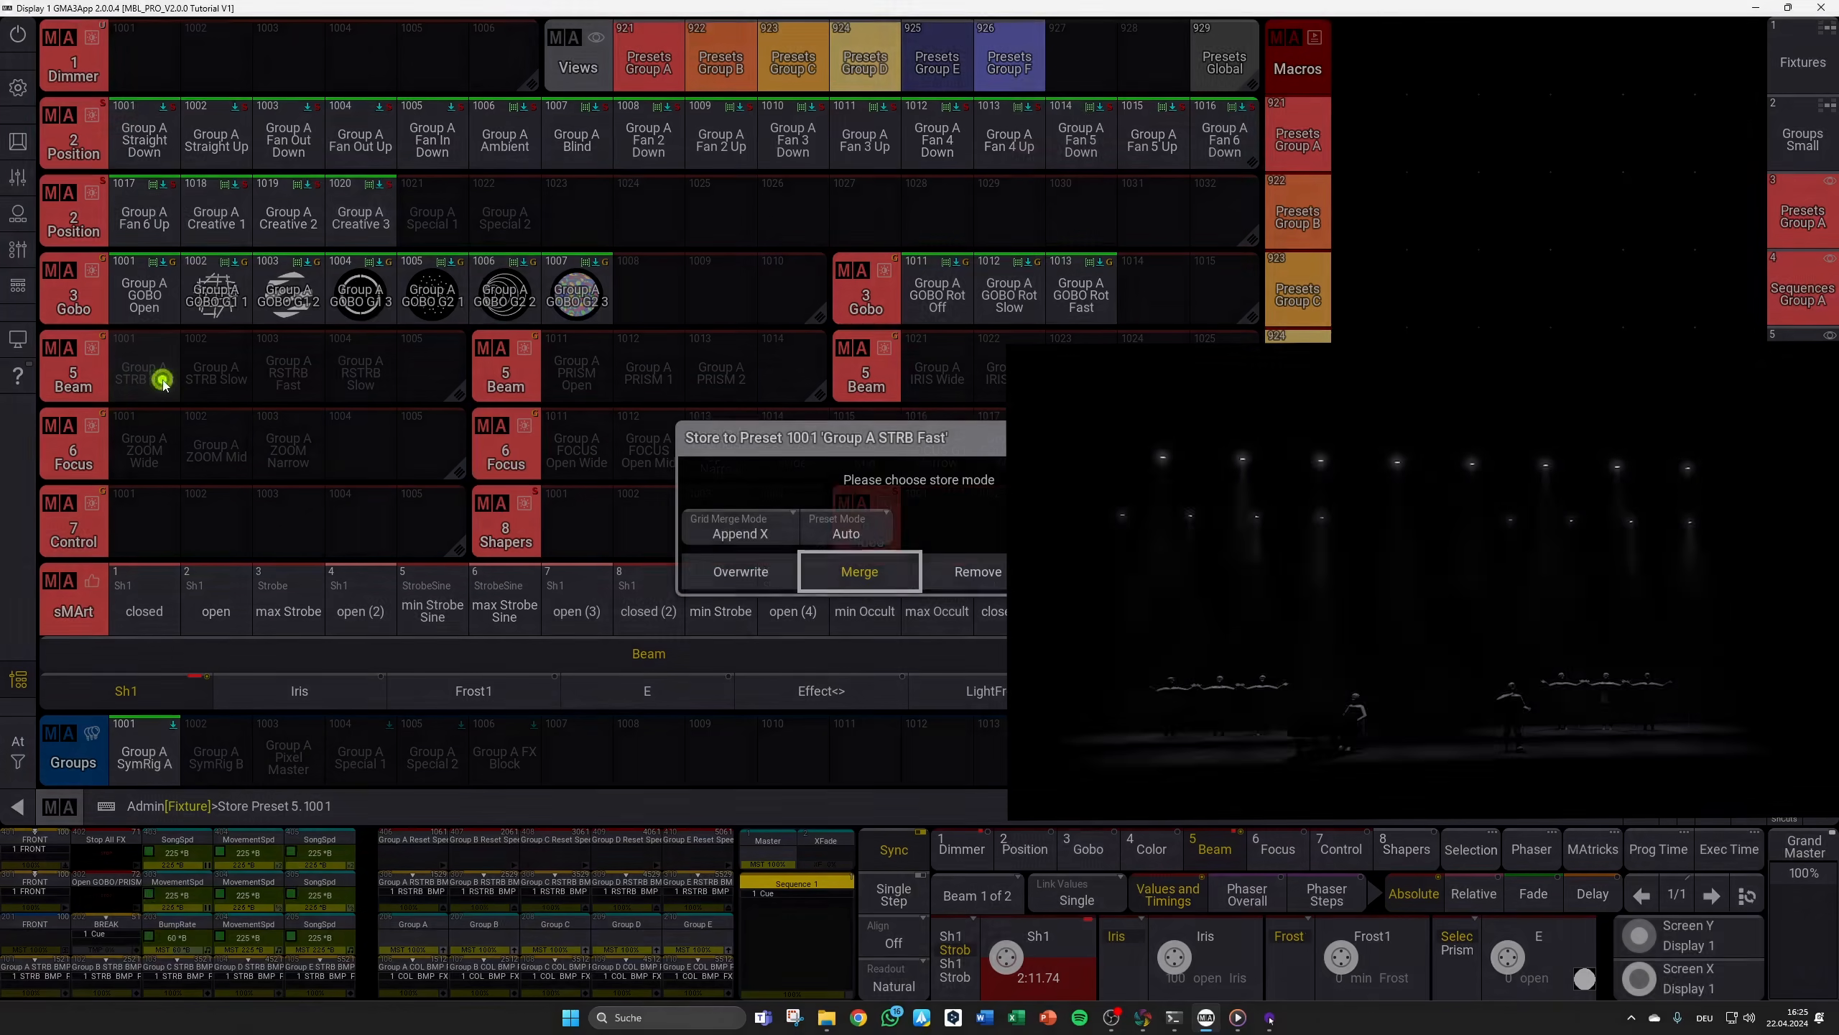
left_click(745, 578)
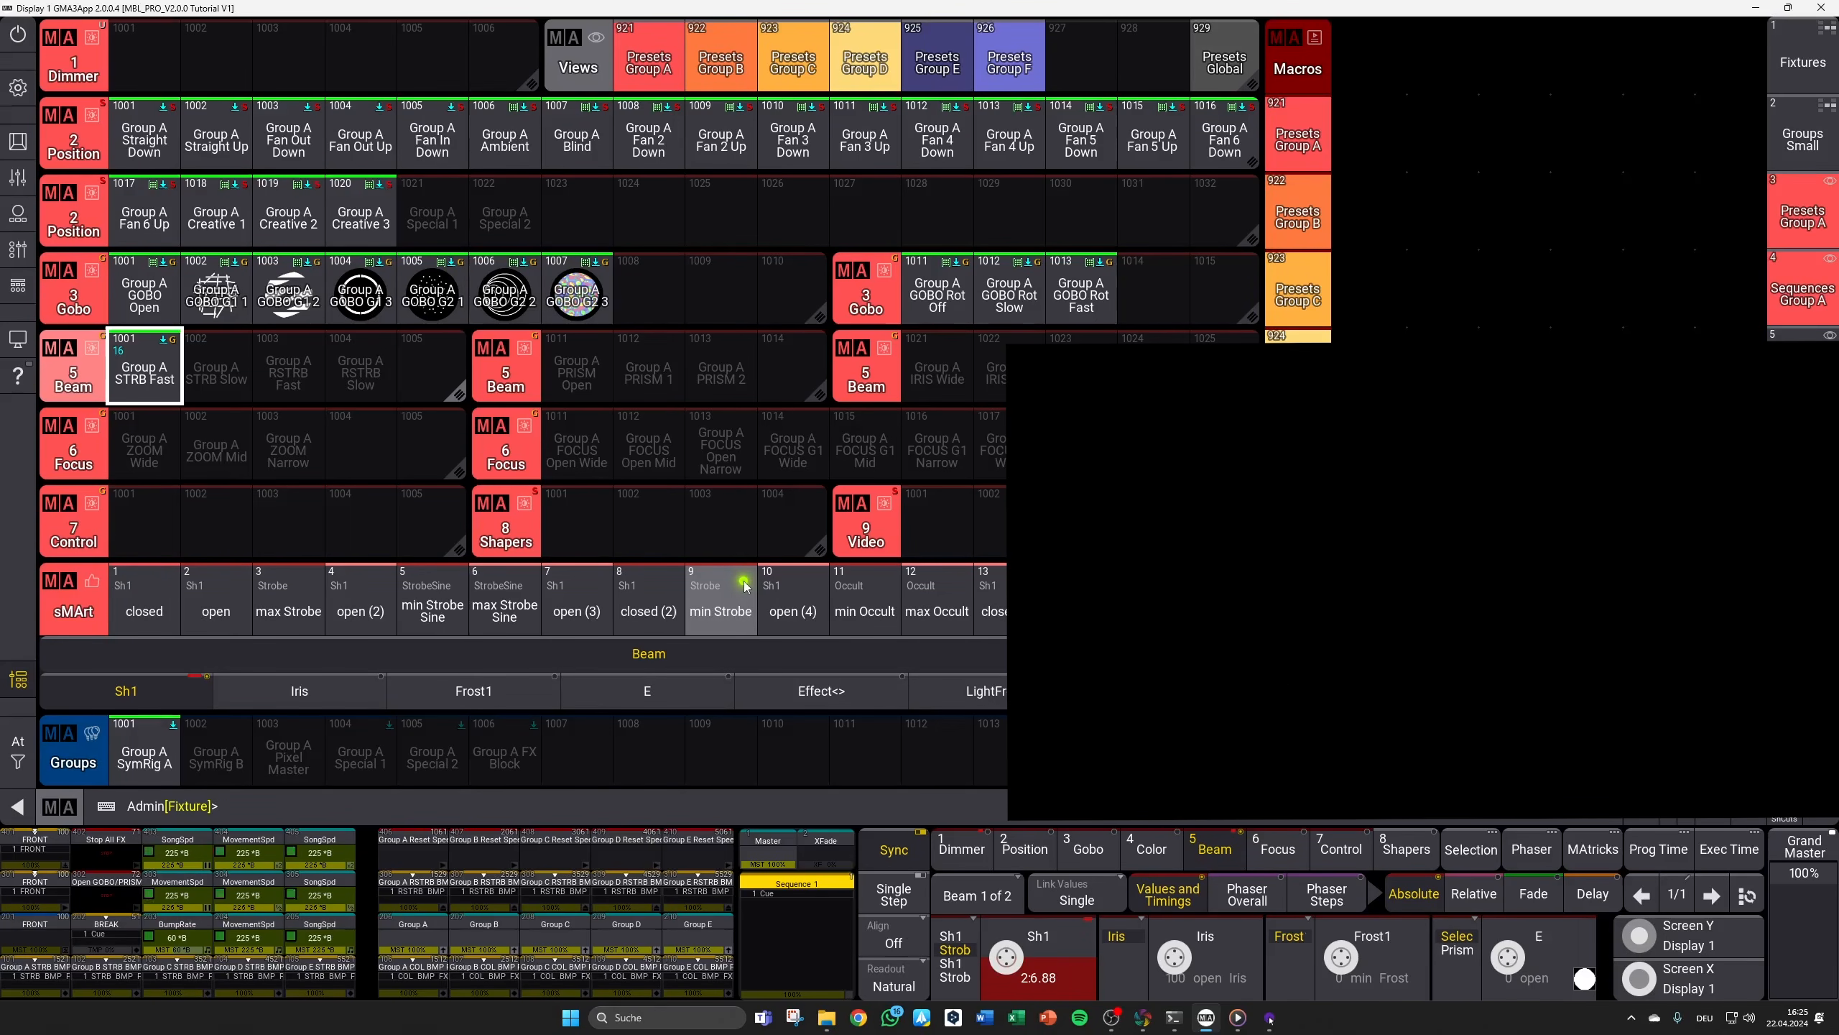
Step: With the Sh1 strobe at 6.88, store the Beam preset Group A STRB Slow using Overwrite
key("s")
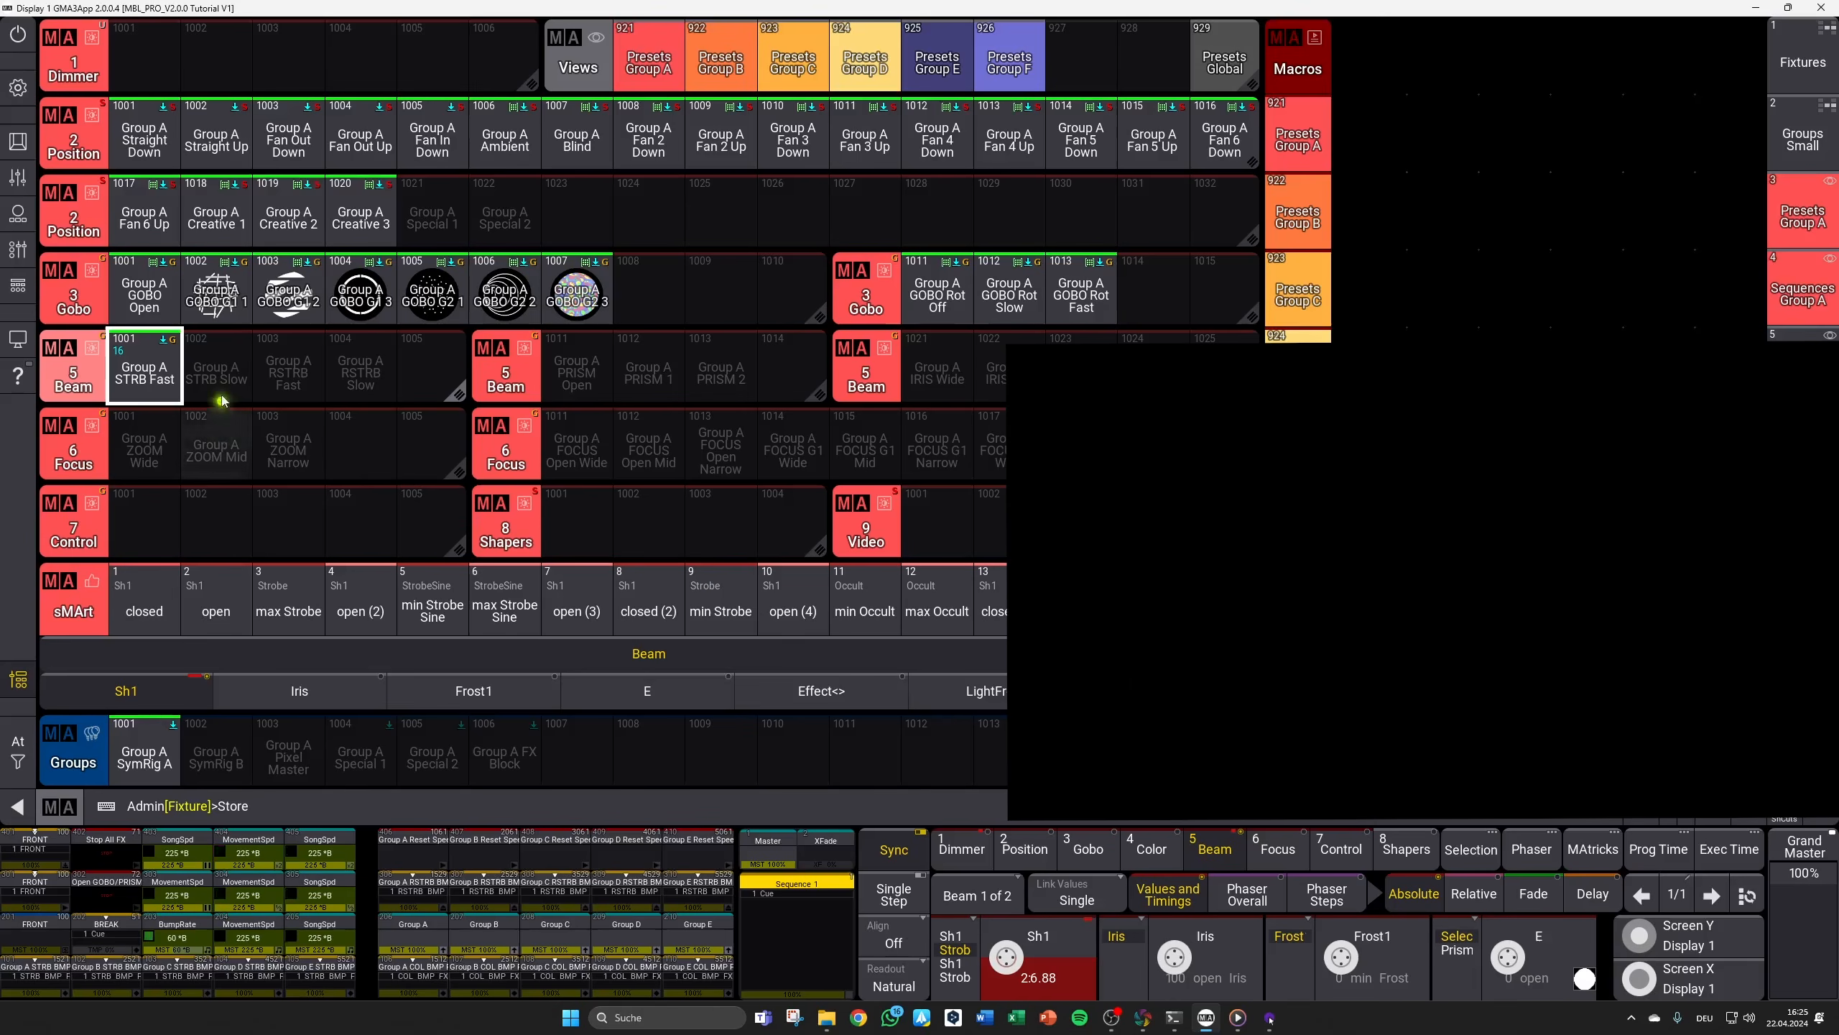
left_click(217, 373)
left_click(728, 578)
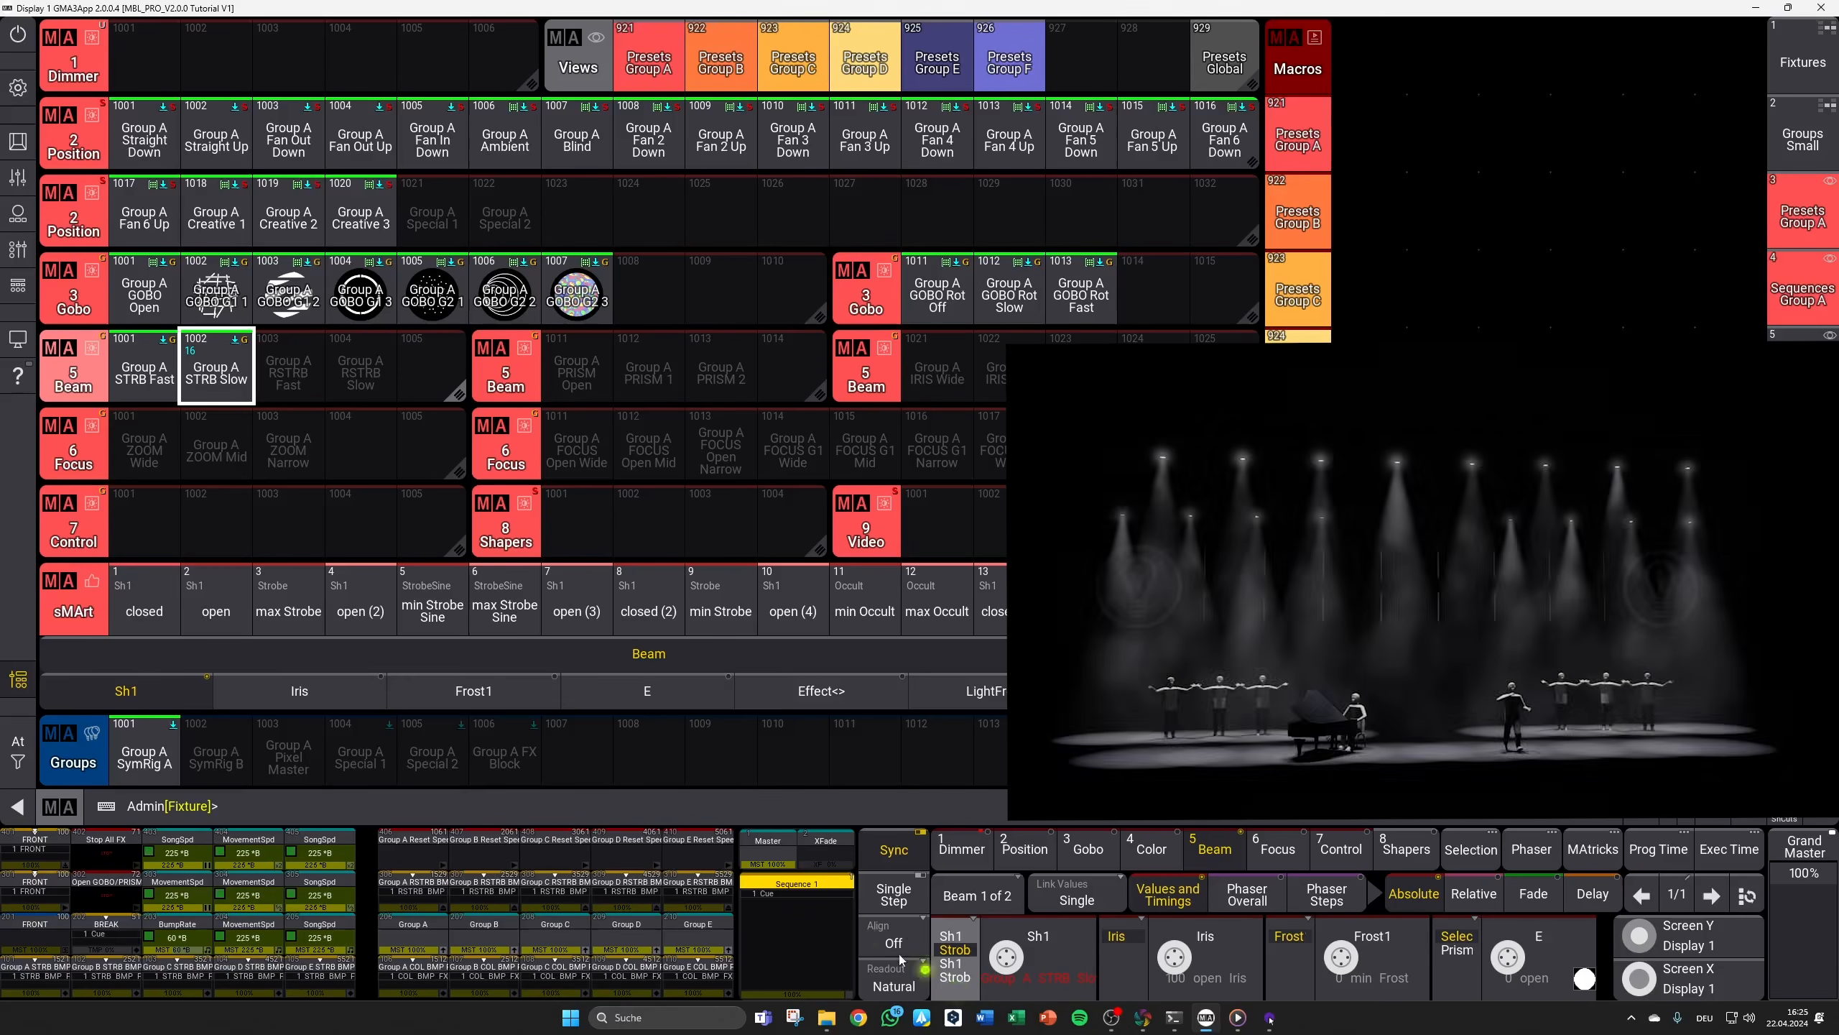
Step: Set Sh1 to the random strobe at 1.68 and store it in Group A RSTRB Fast using Overwrite
left_click(989, 611)
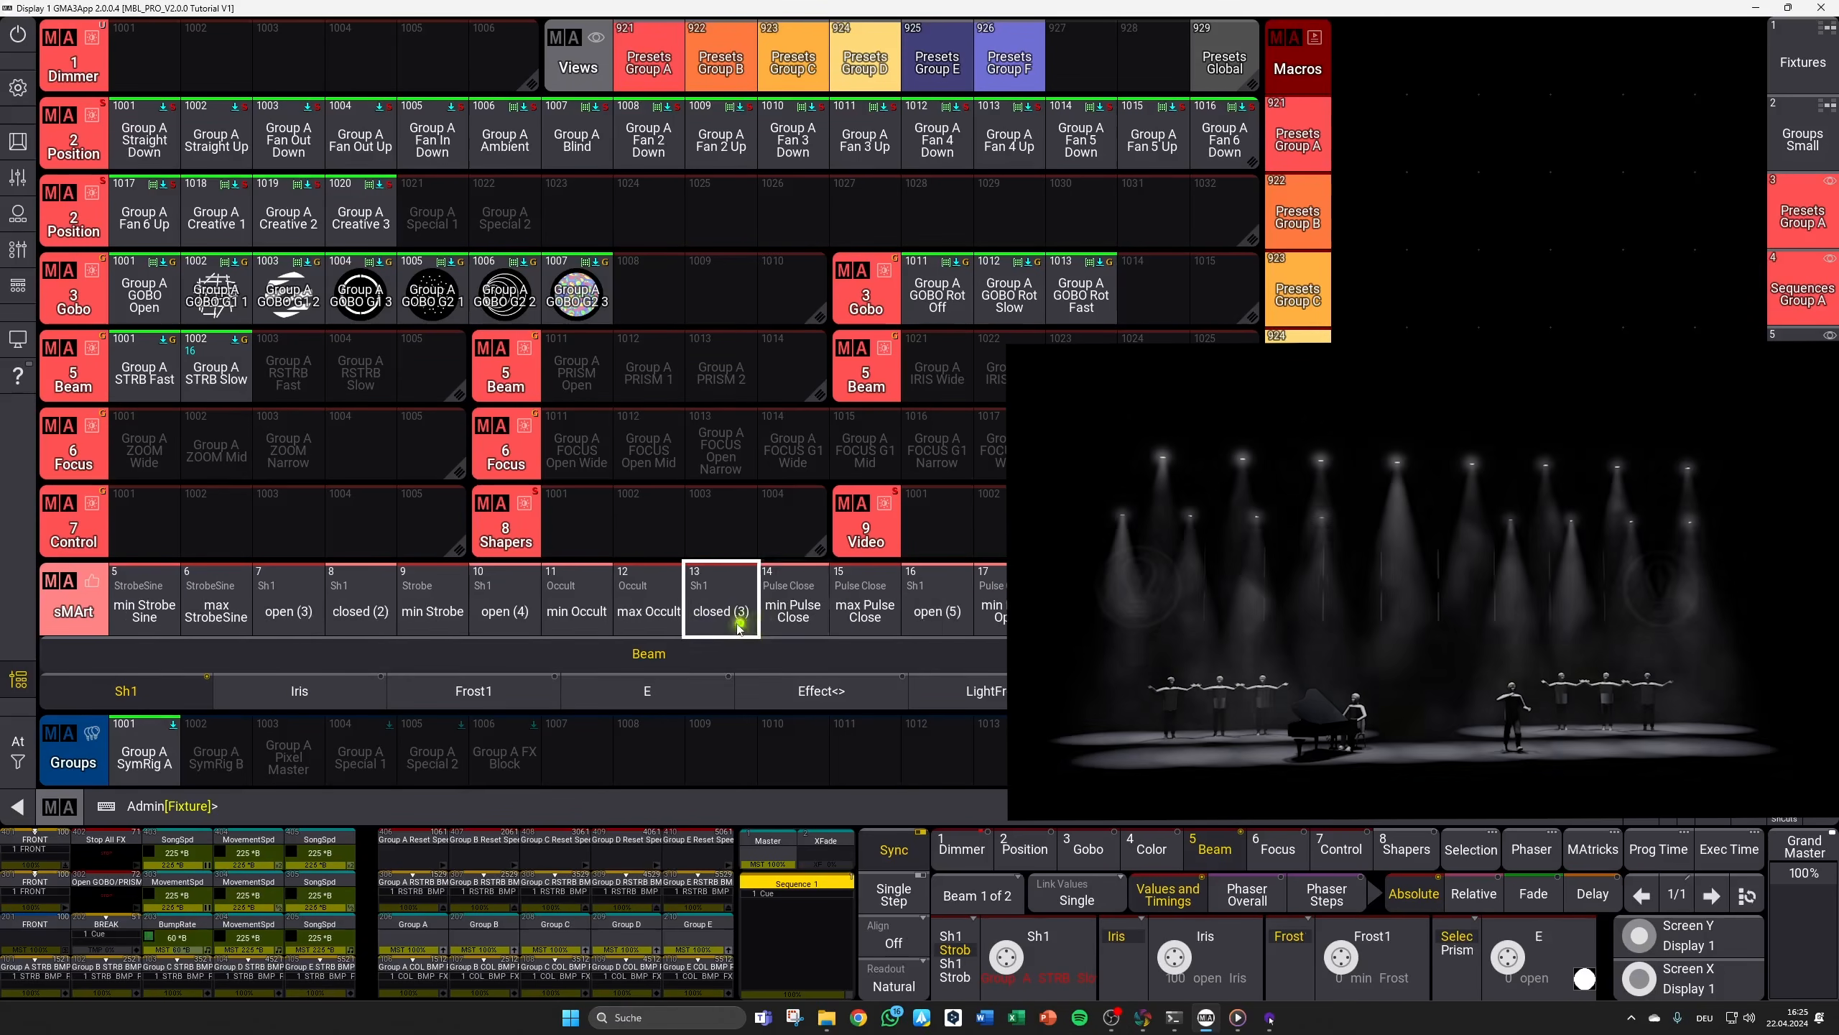
left_click(947, 611)
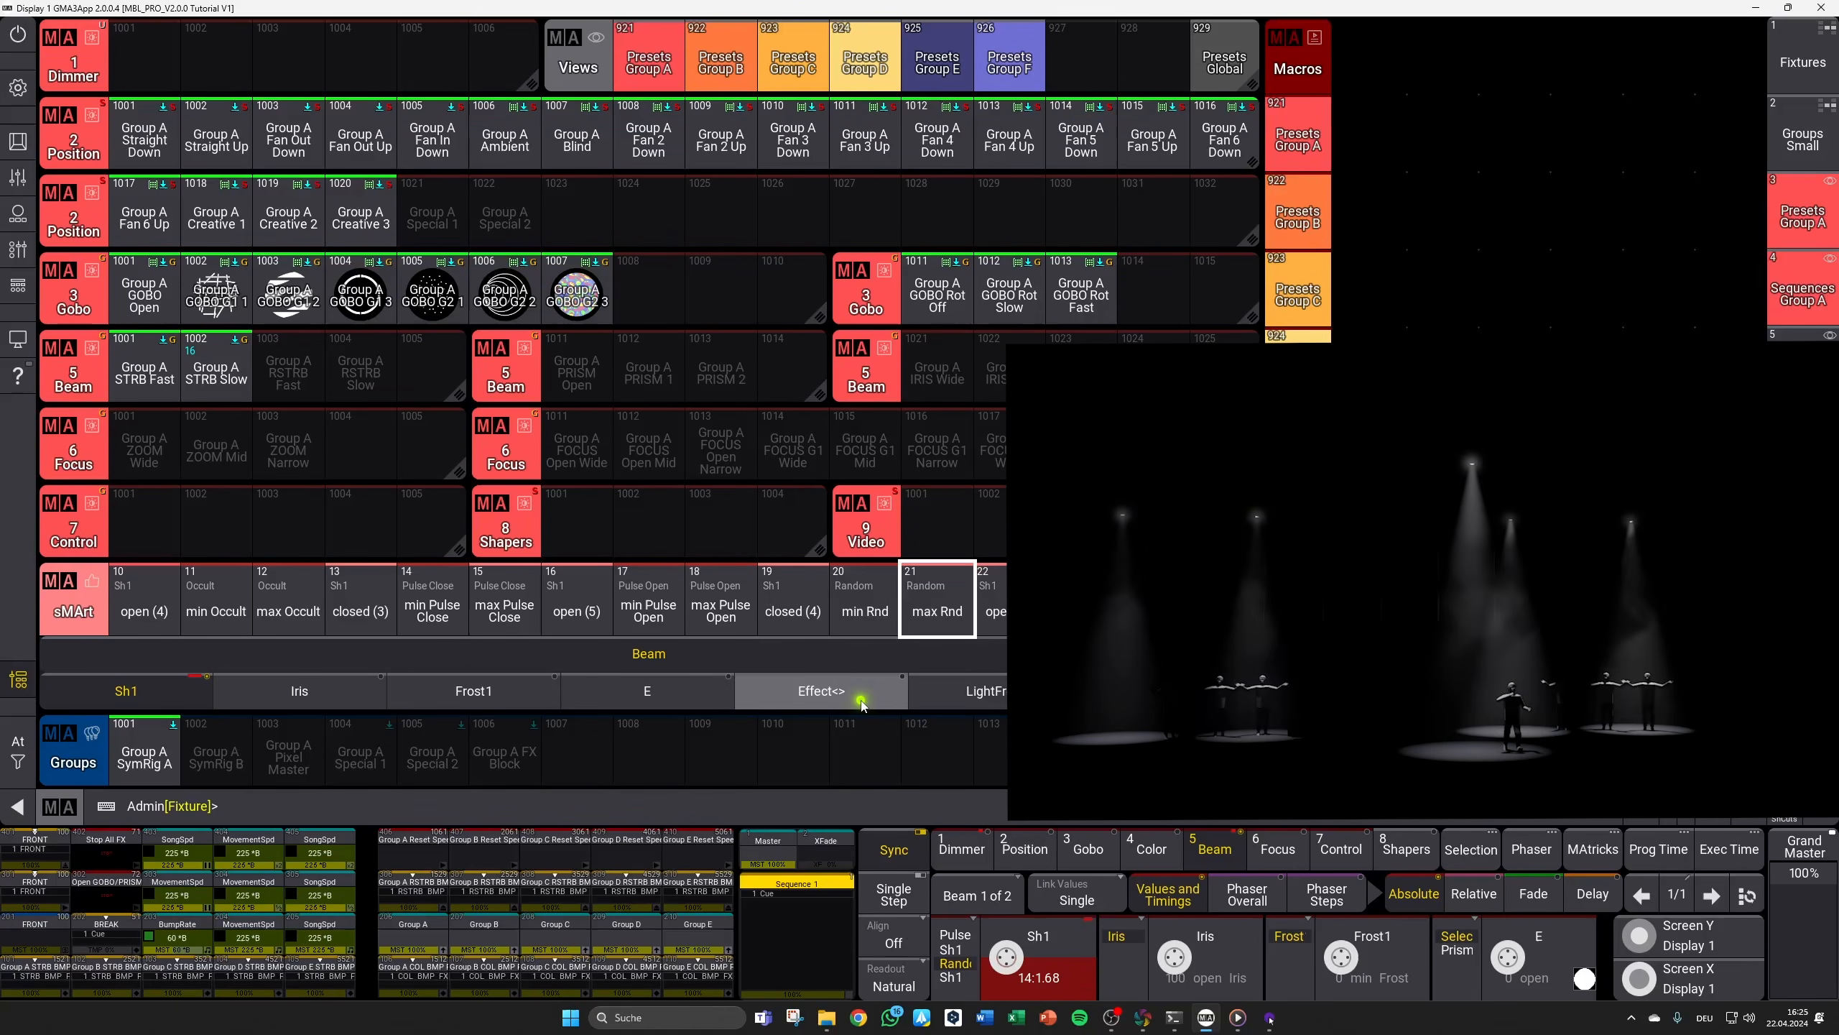
key("s")
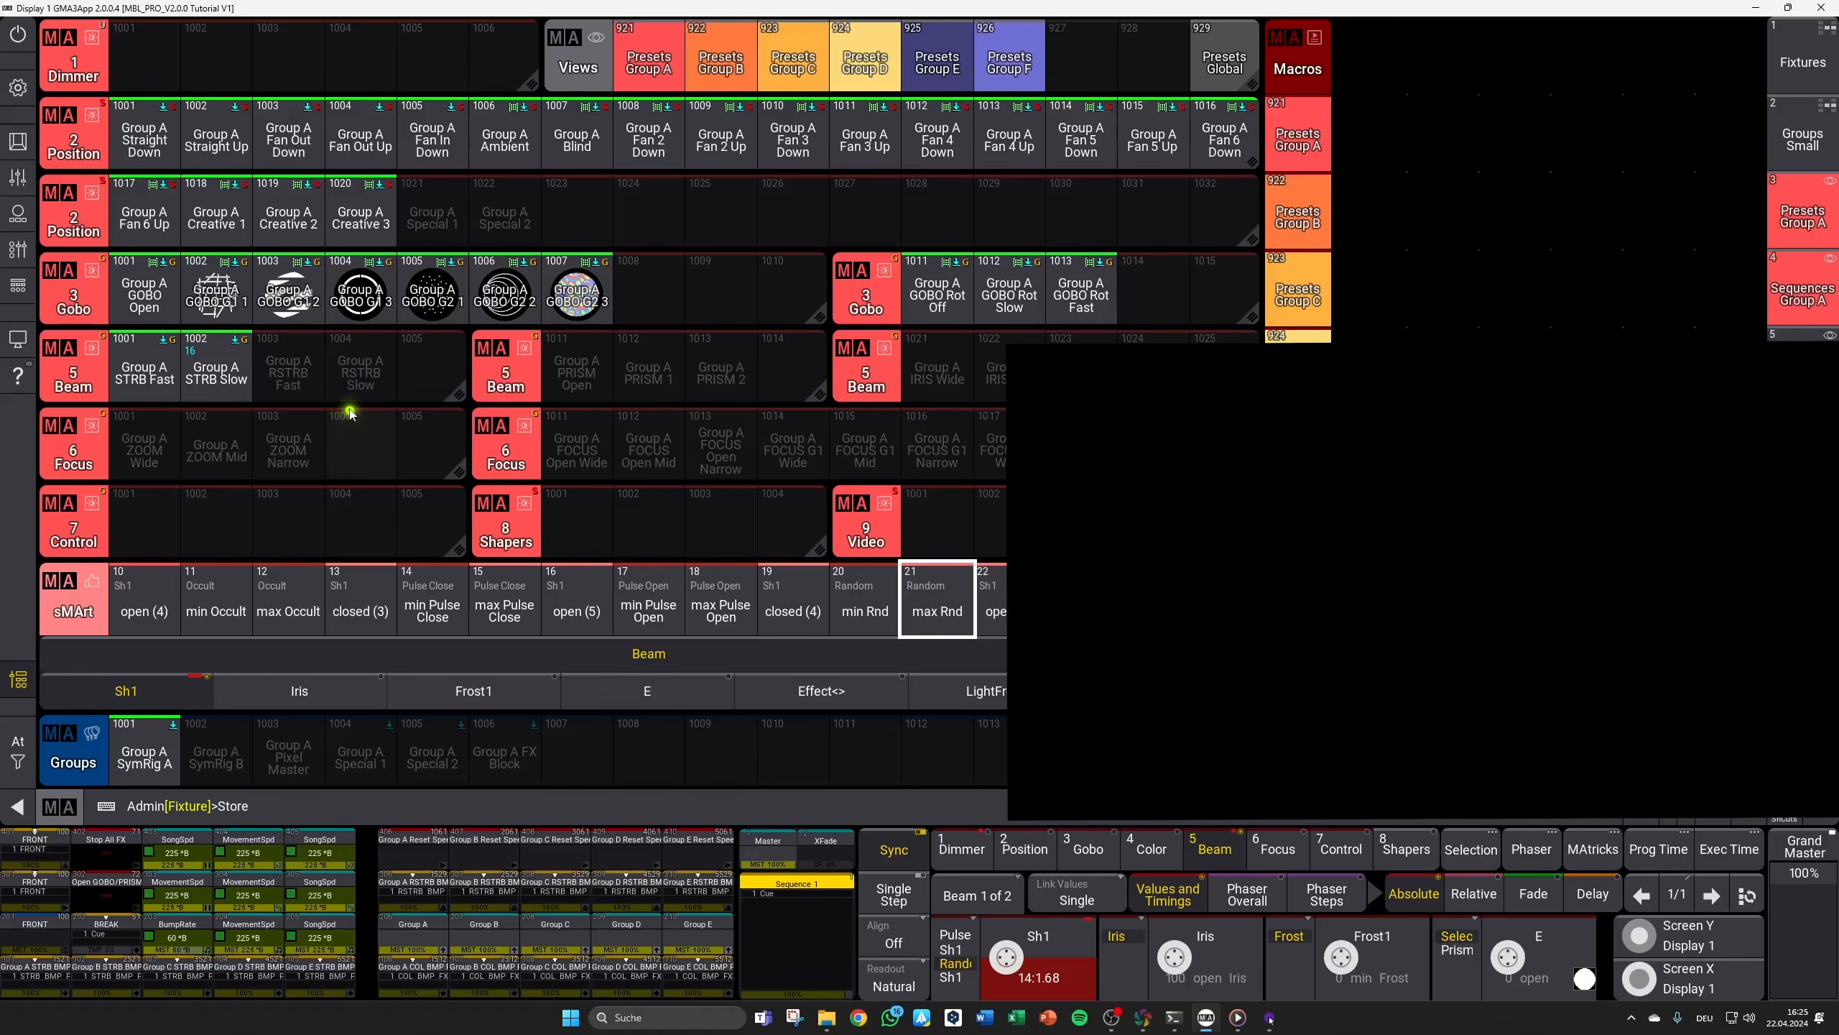
left_click(307, 383)
left_click(752, 577)
left_click(749, 581)
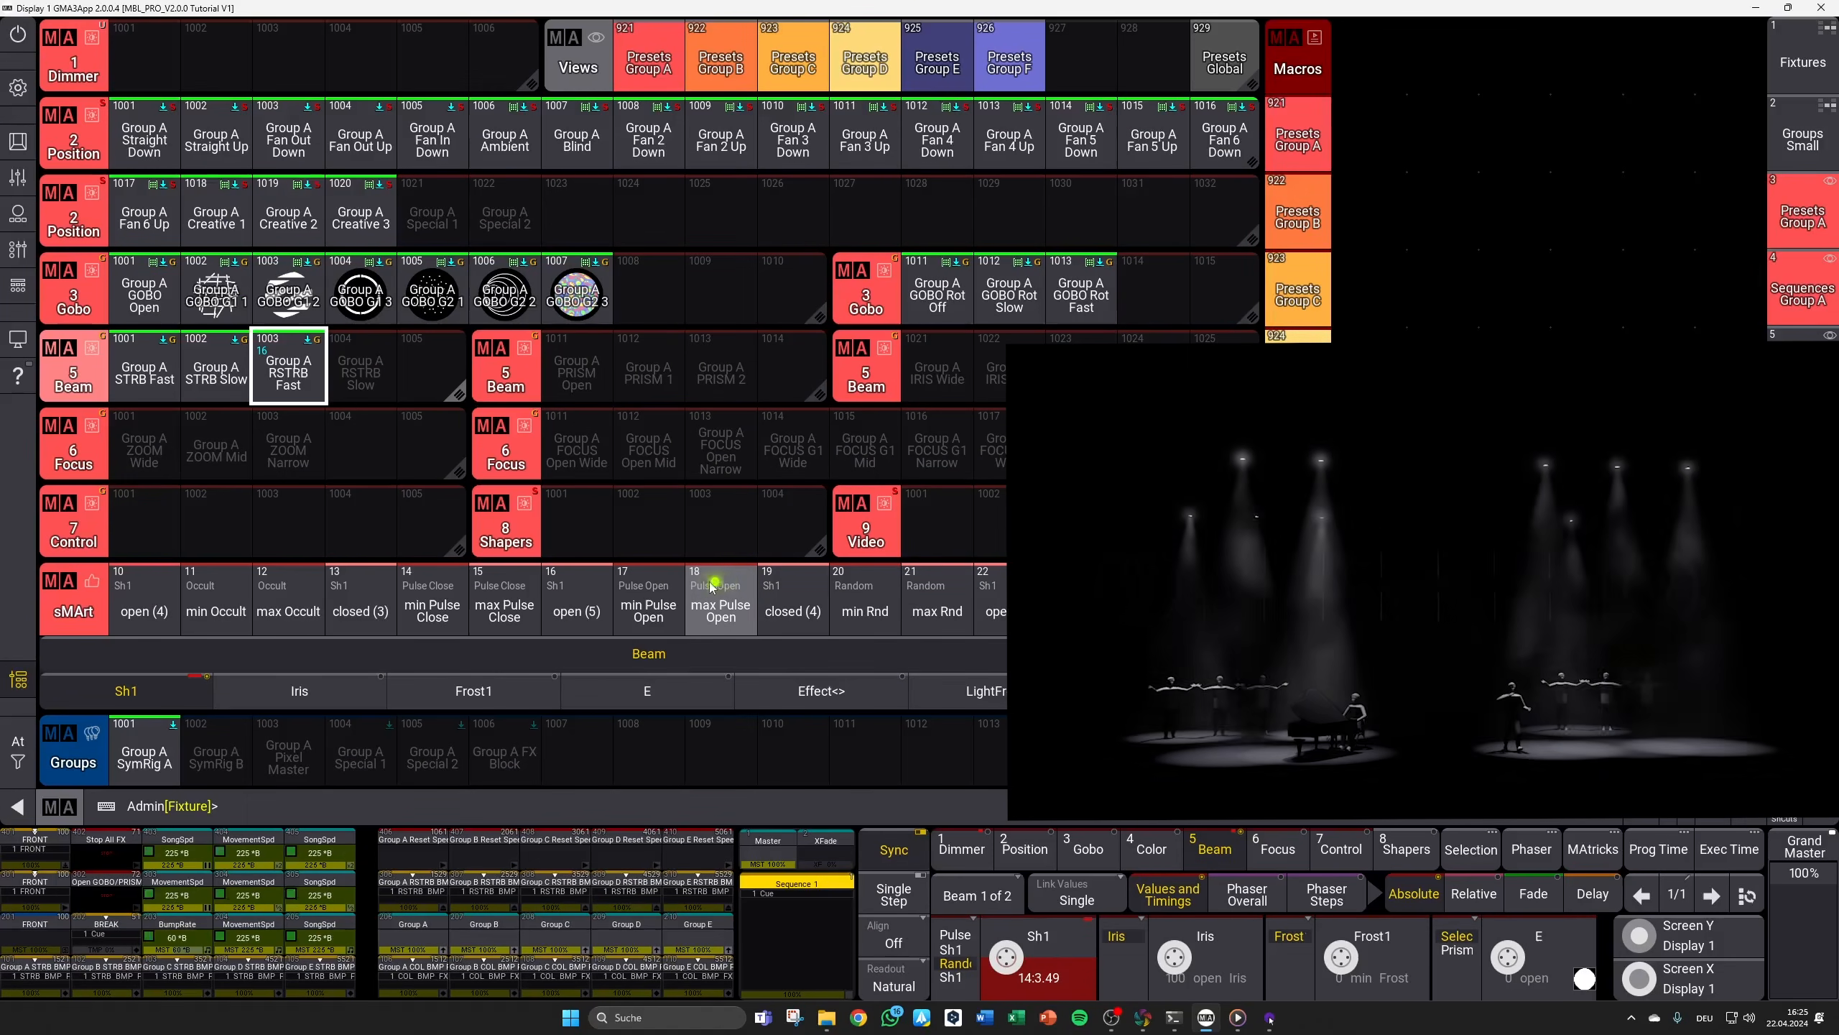
Step: Store the random strobe at 3.49 in Group A RSTRB Slow using Overwrite, and clear the programmer
key("s")
left_click(362, 375)
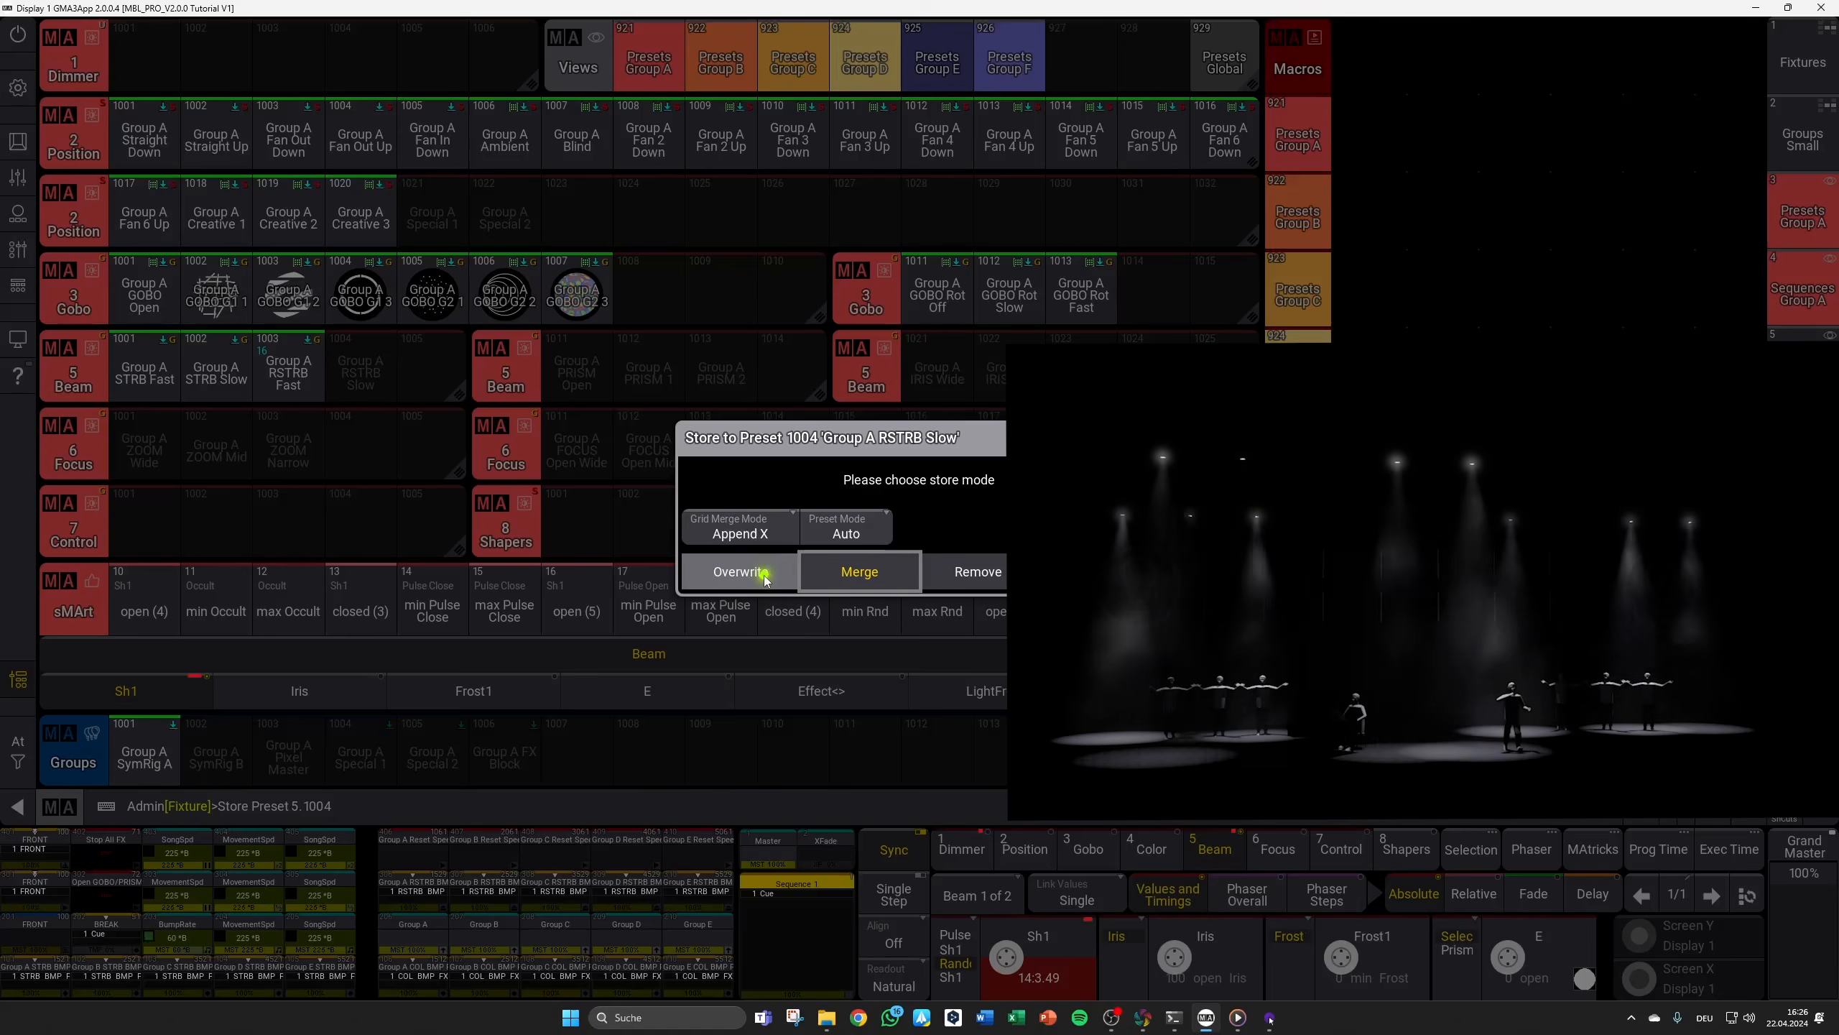
left_click(700, 576)
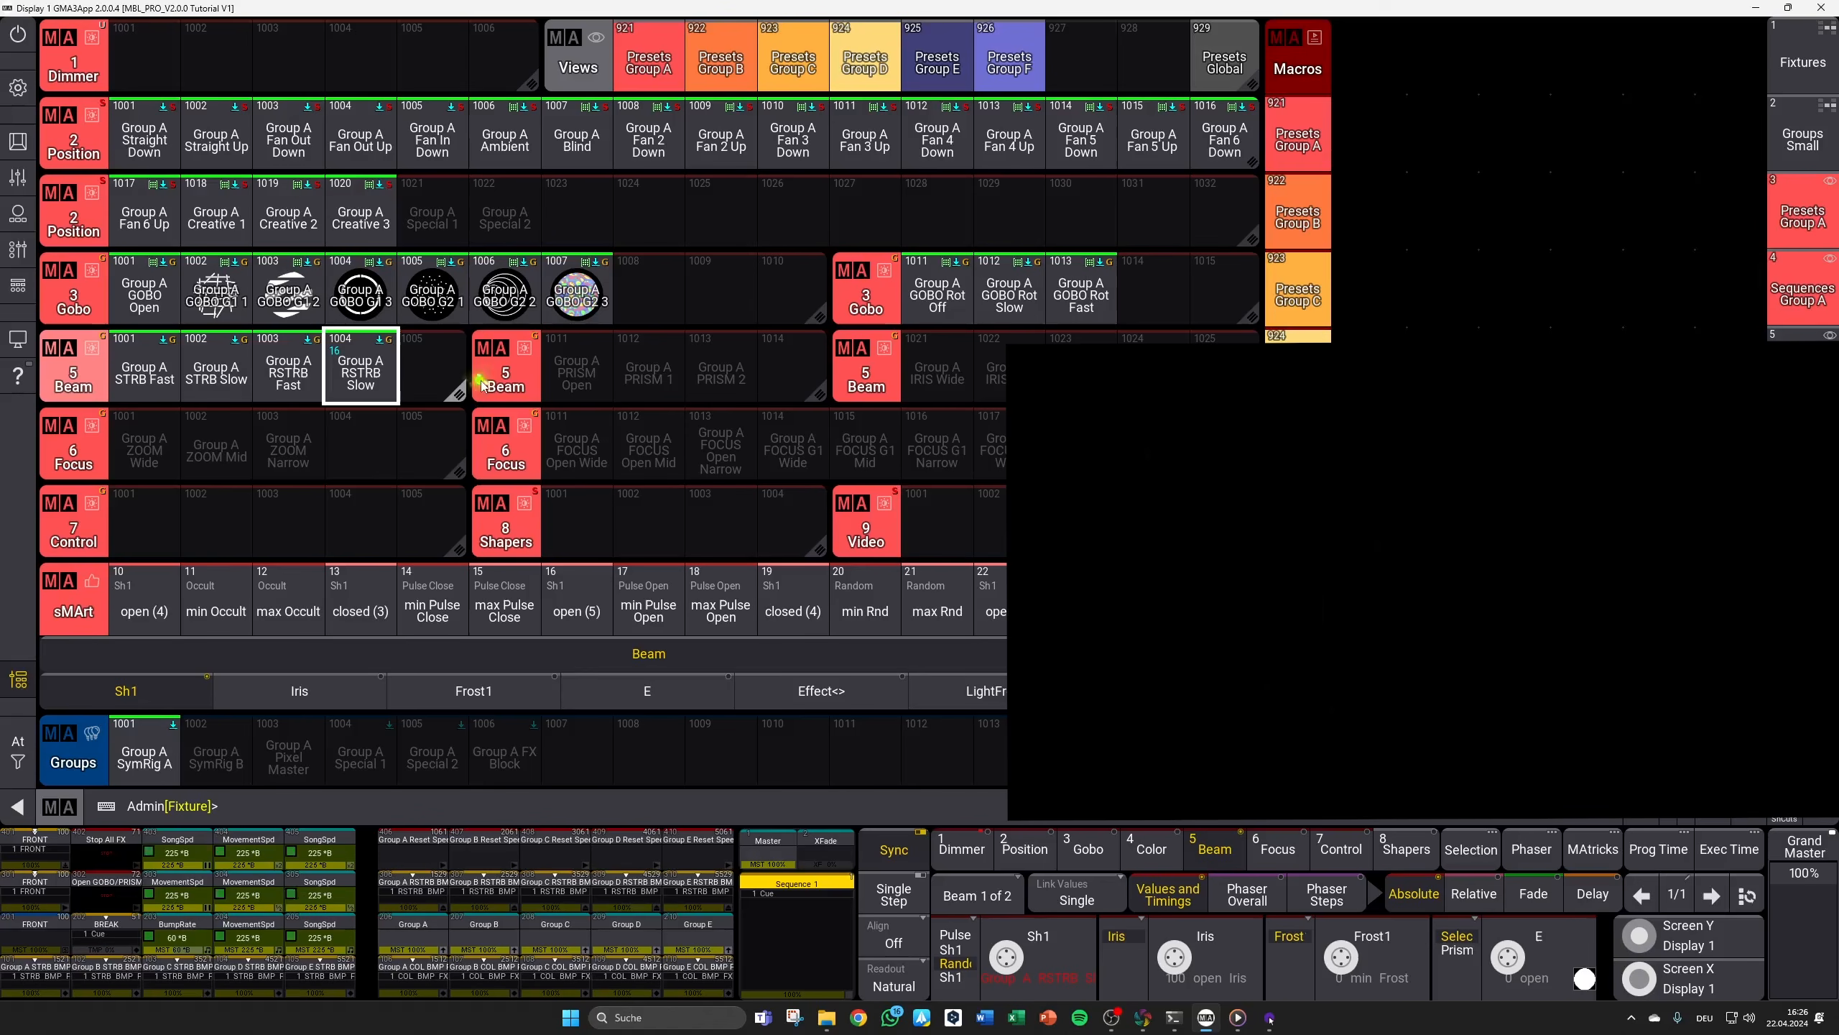
key("Delete")
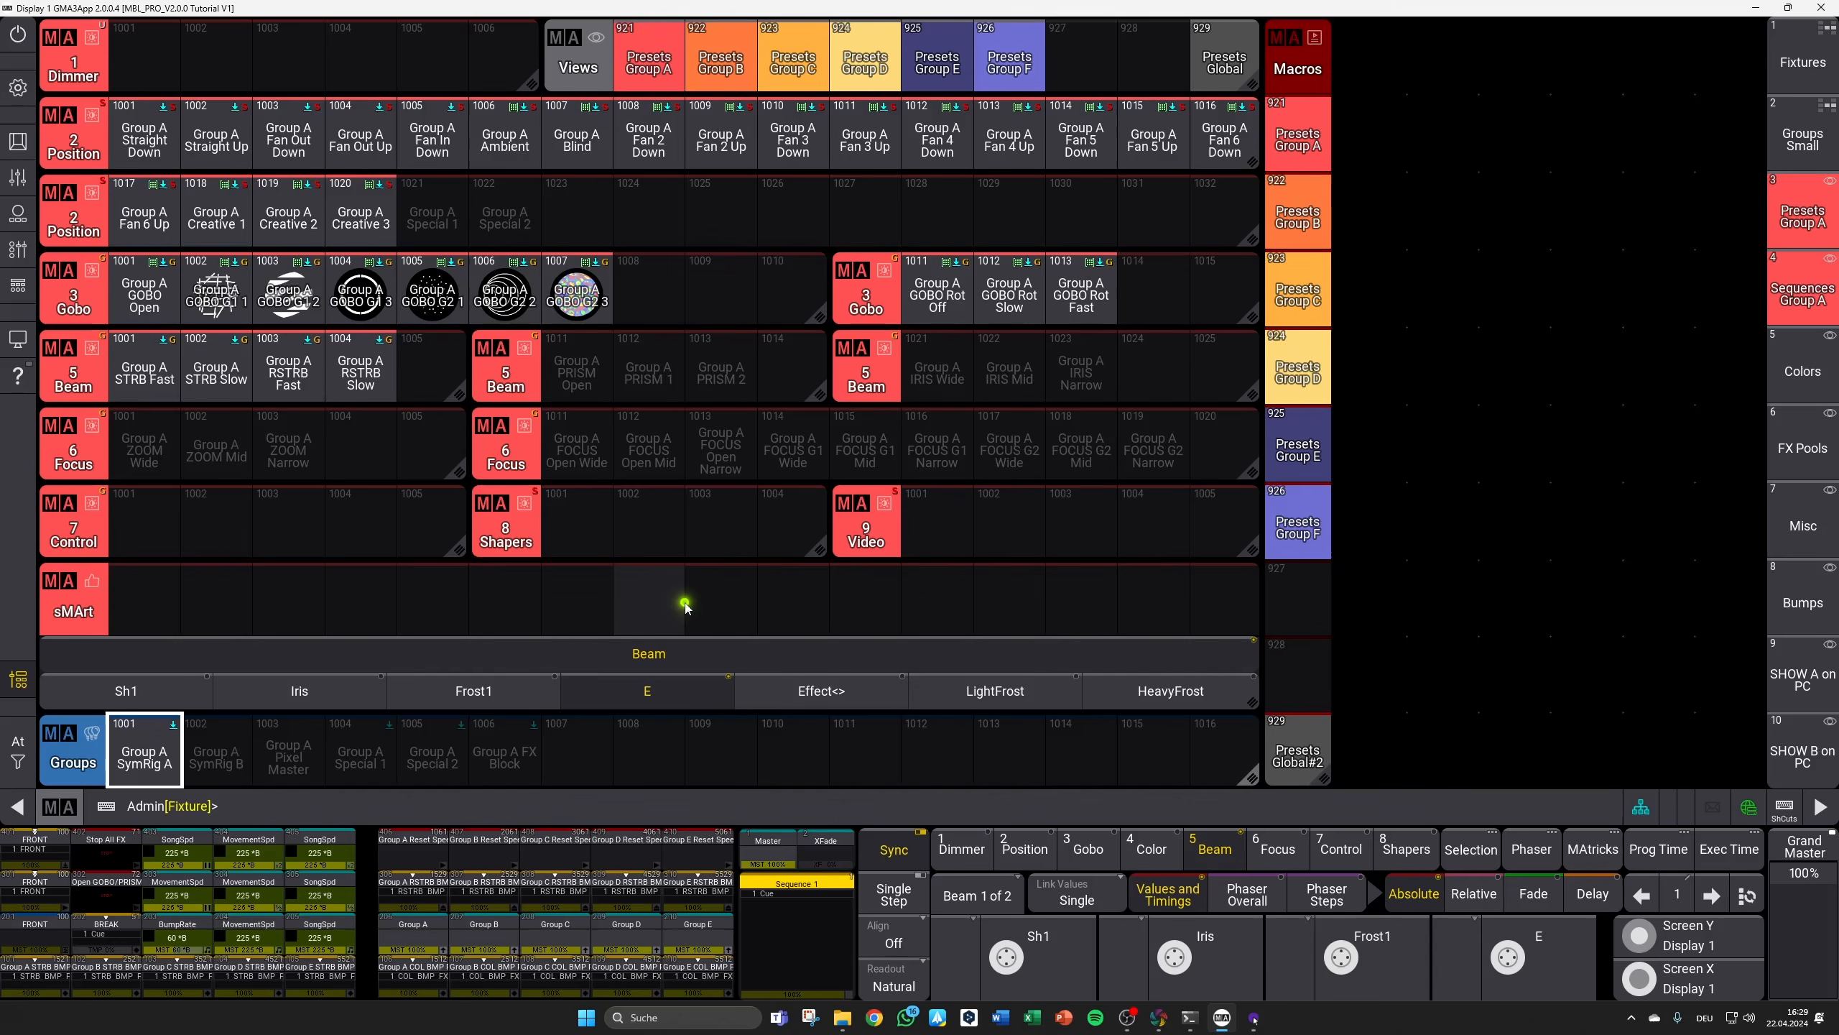
Step: Select Group A SymRig A, set the E effect wheel to open, and store it in Group A PRISM Open using Overwrite
left_click(181, 753)
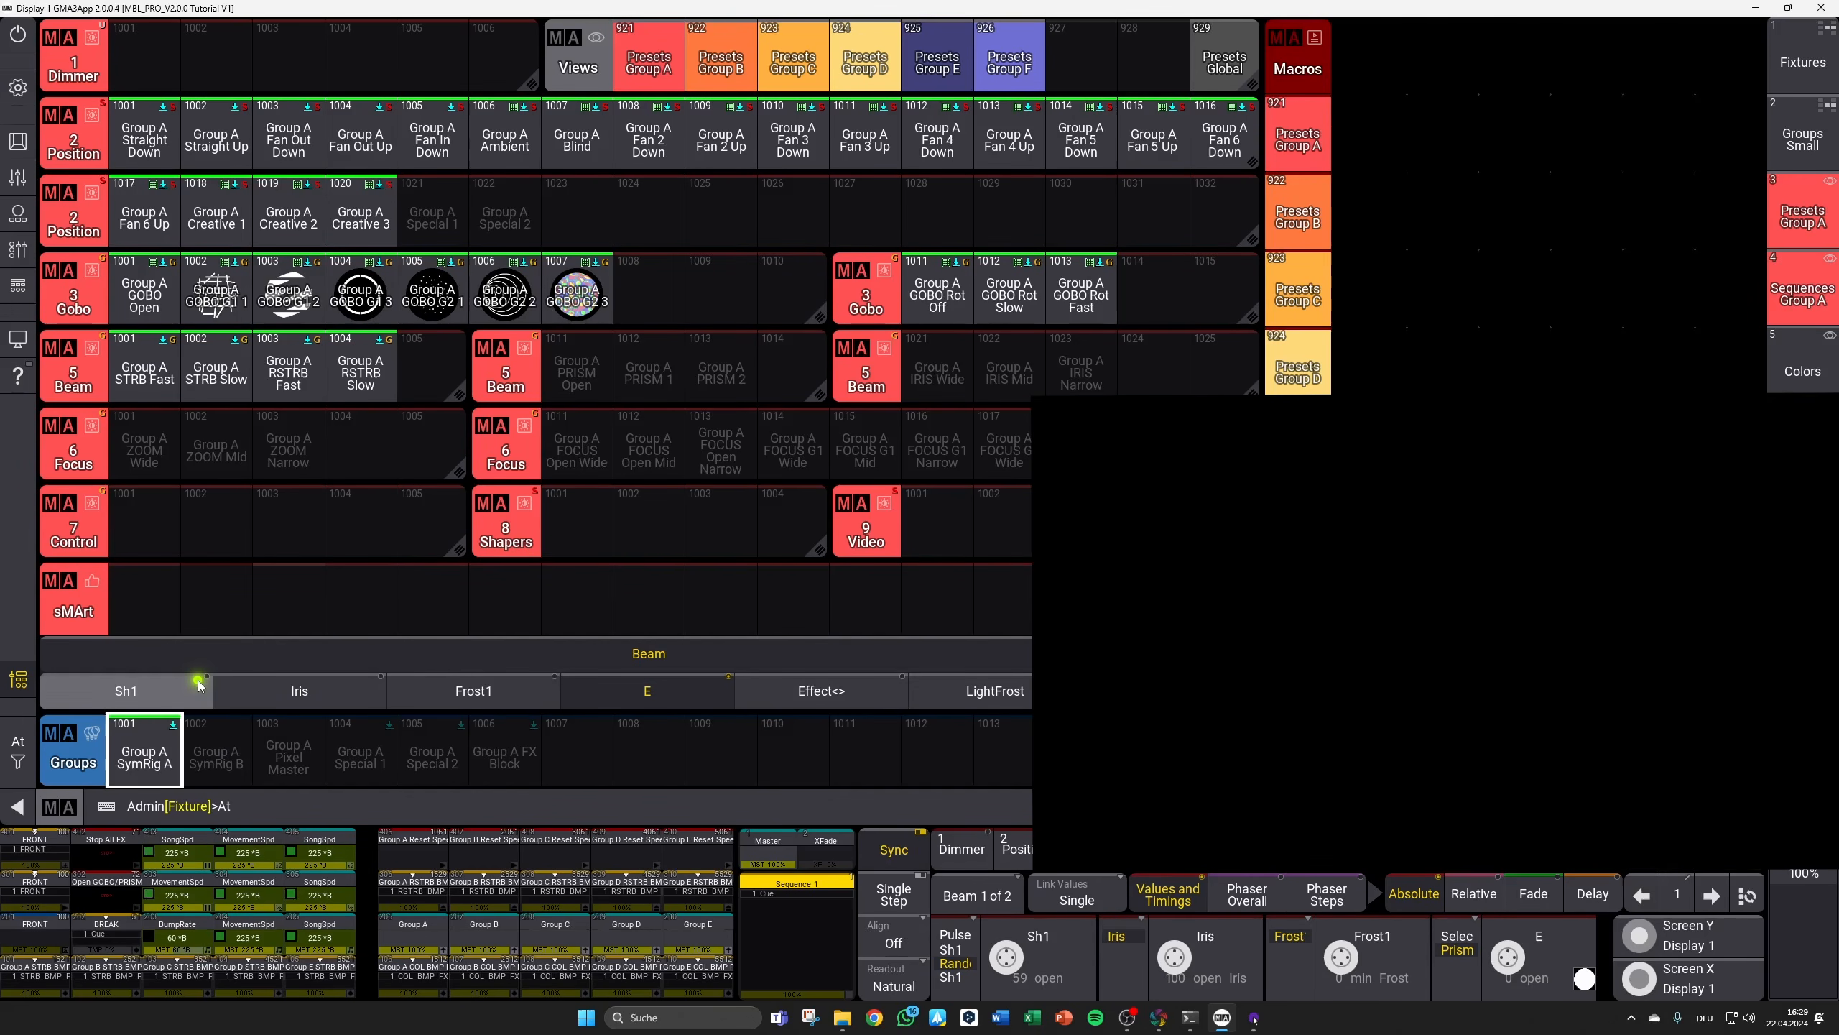
left_click(687, 692)
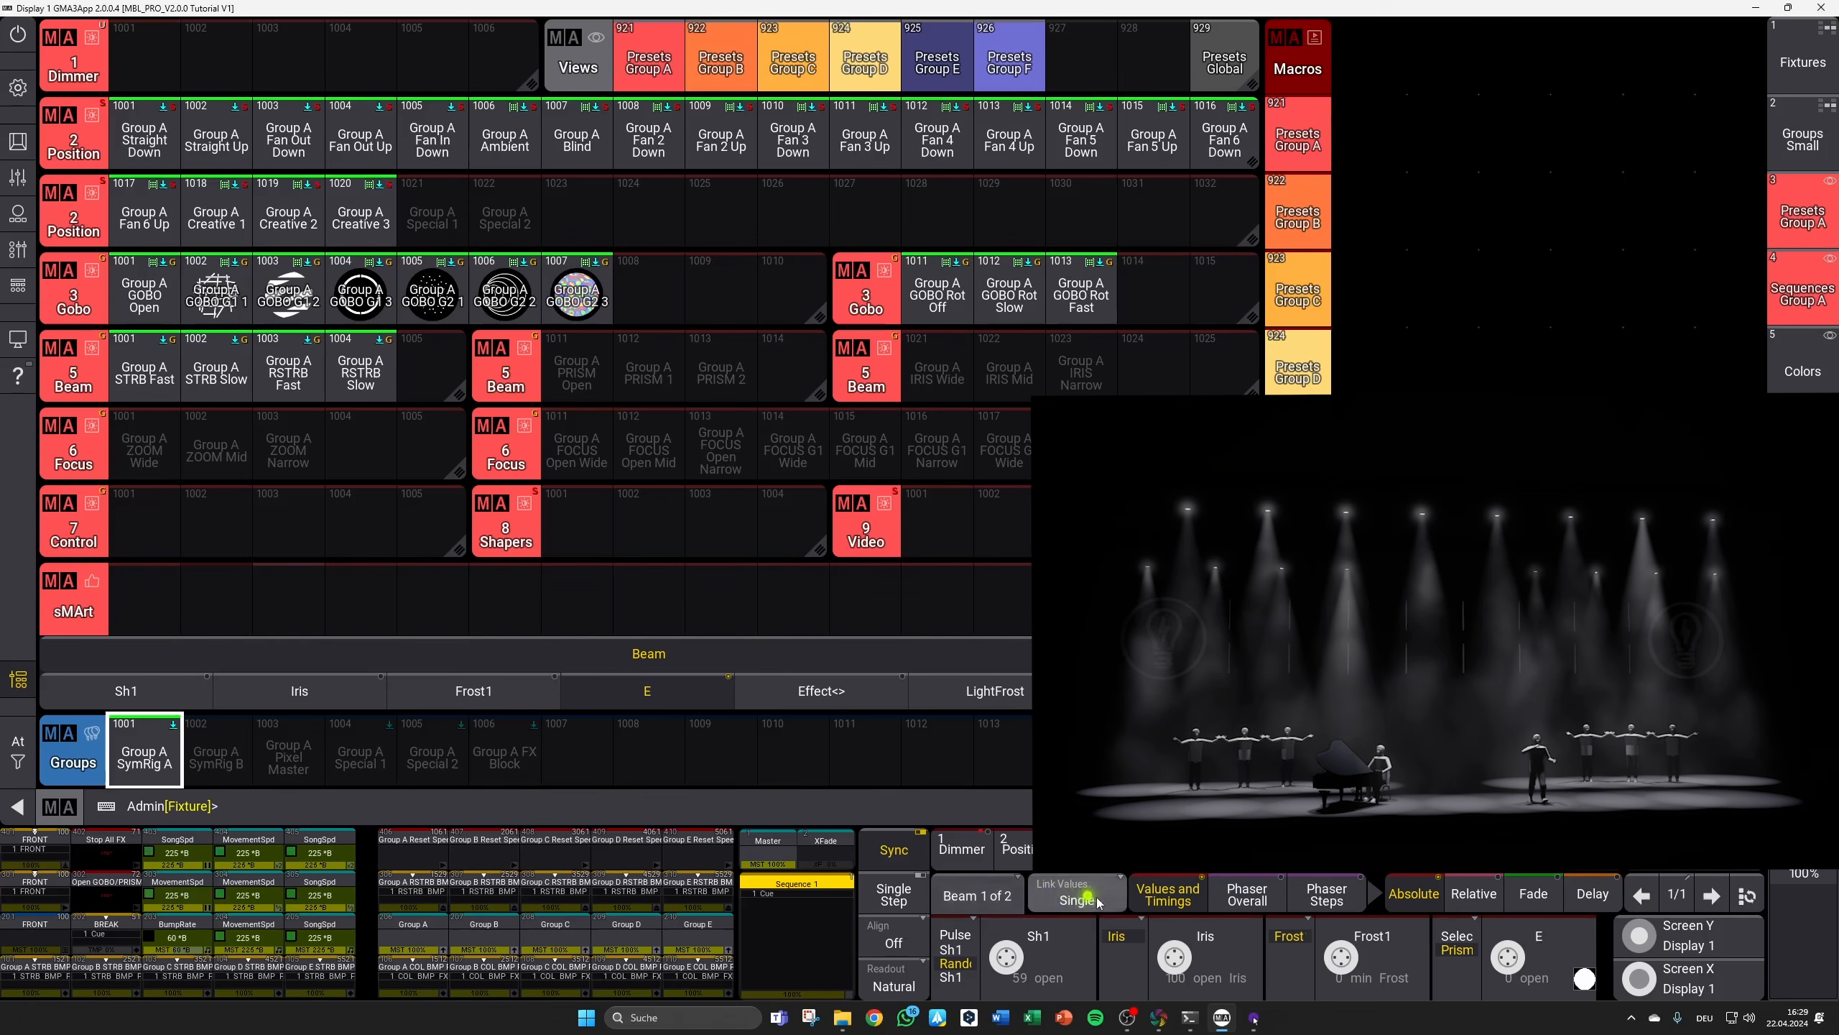
left_click(1556, 982)
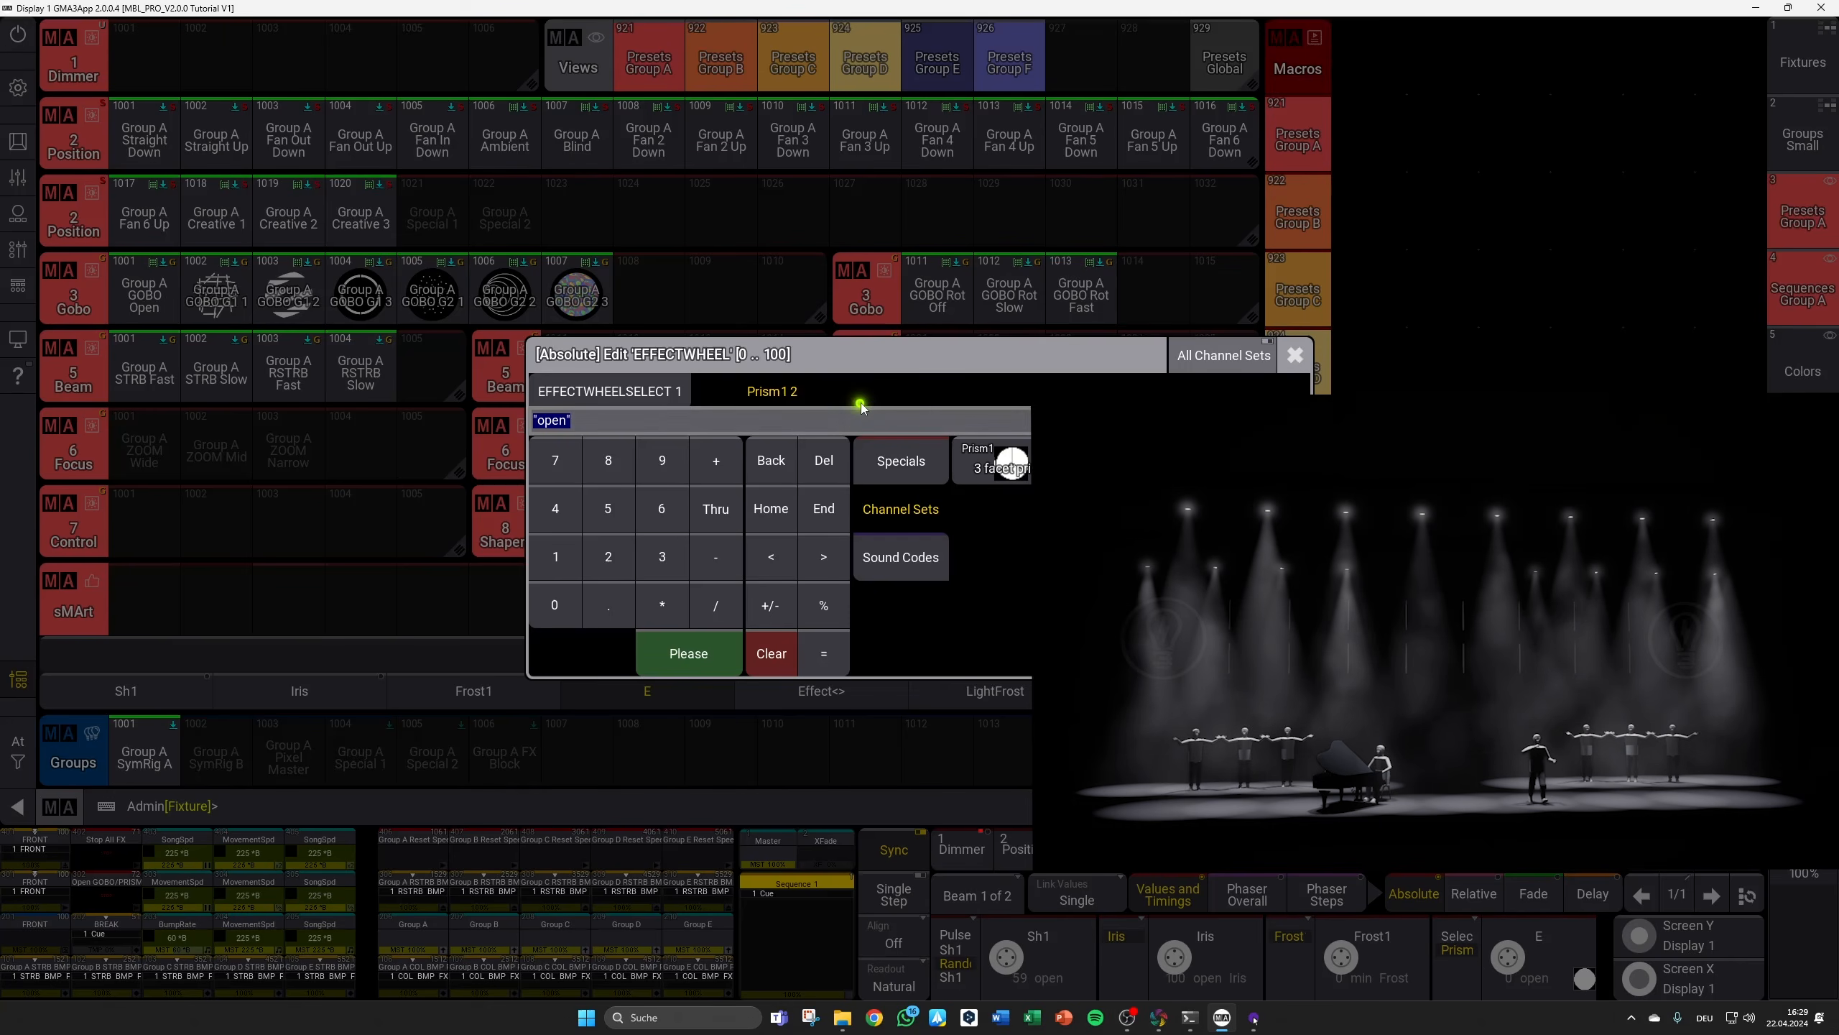
left_click_drag(888, 353, 877, 266)
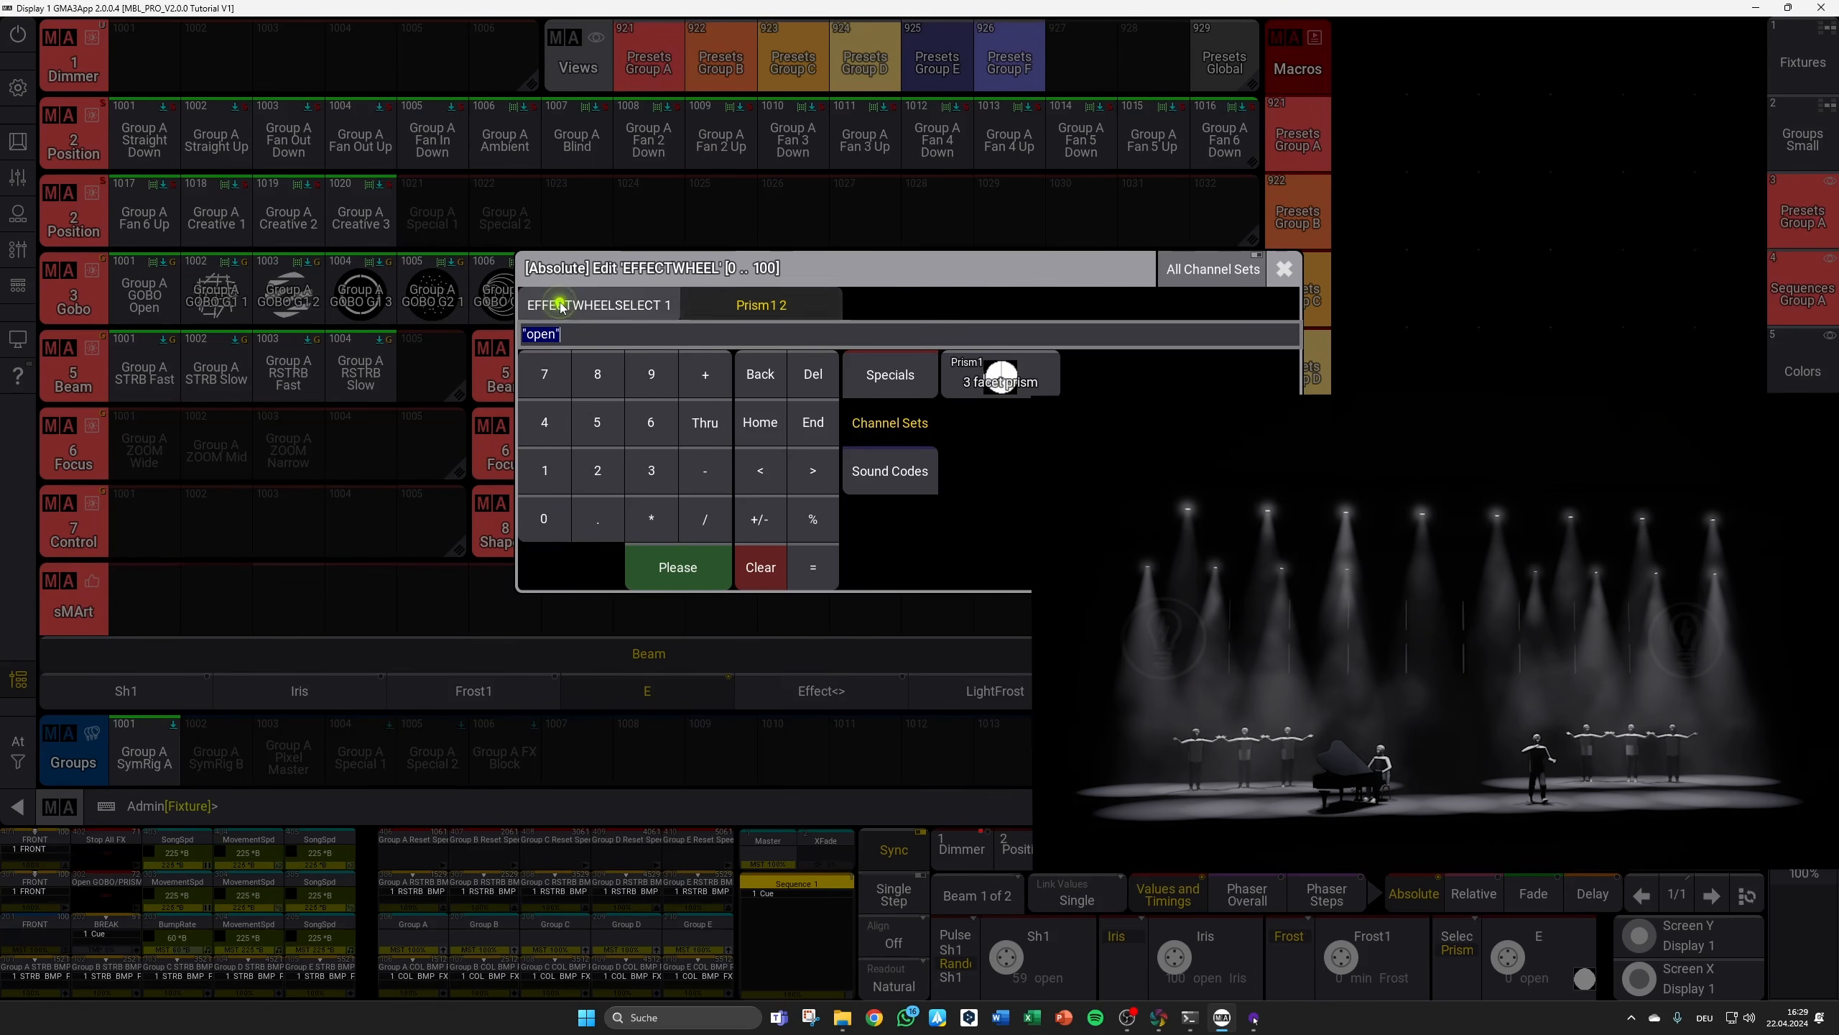
left_click(600, 308)
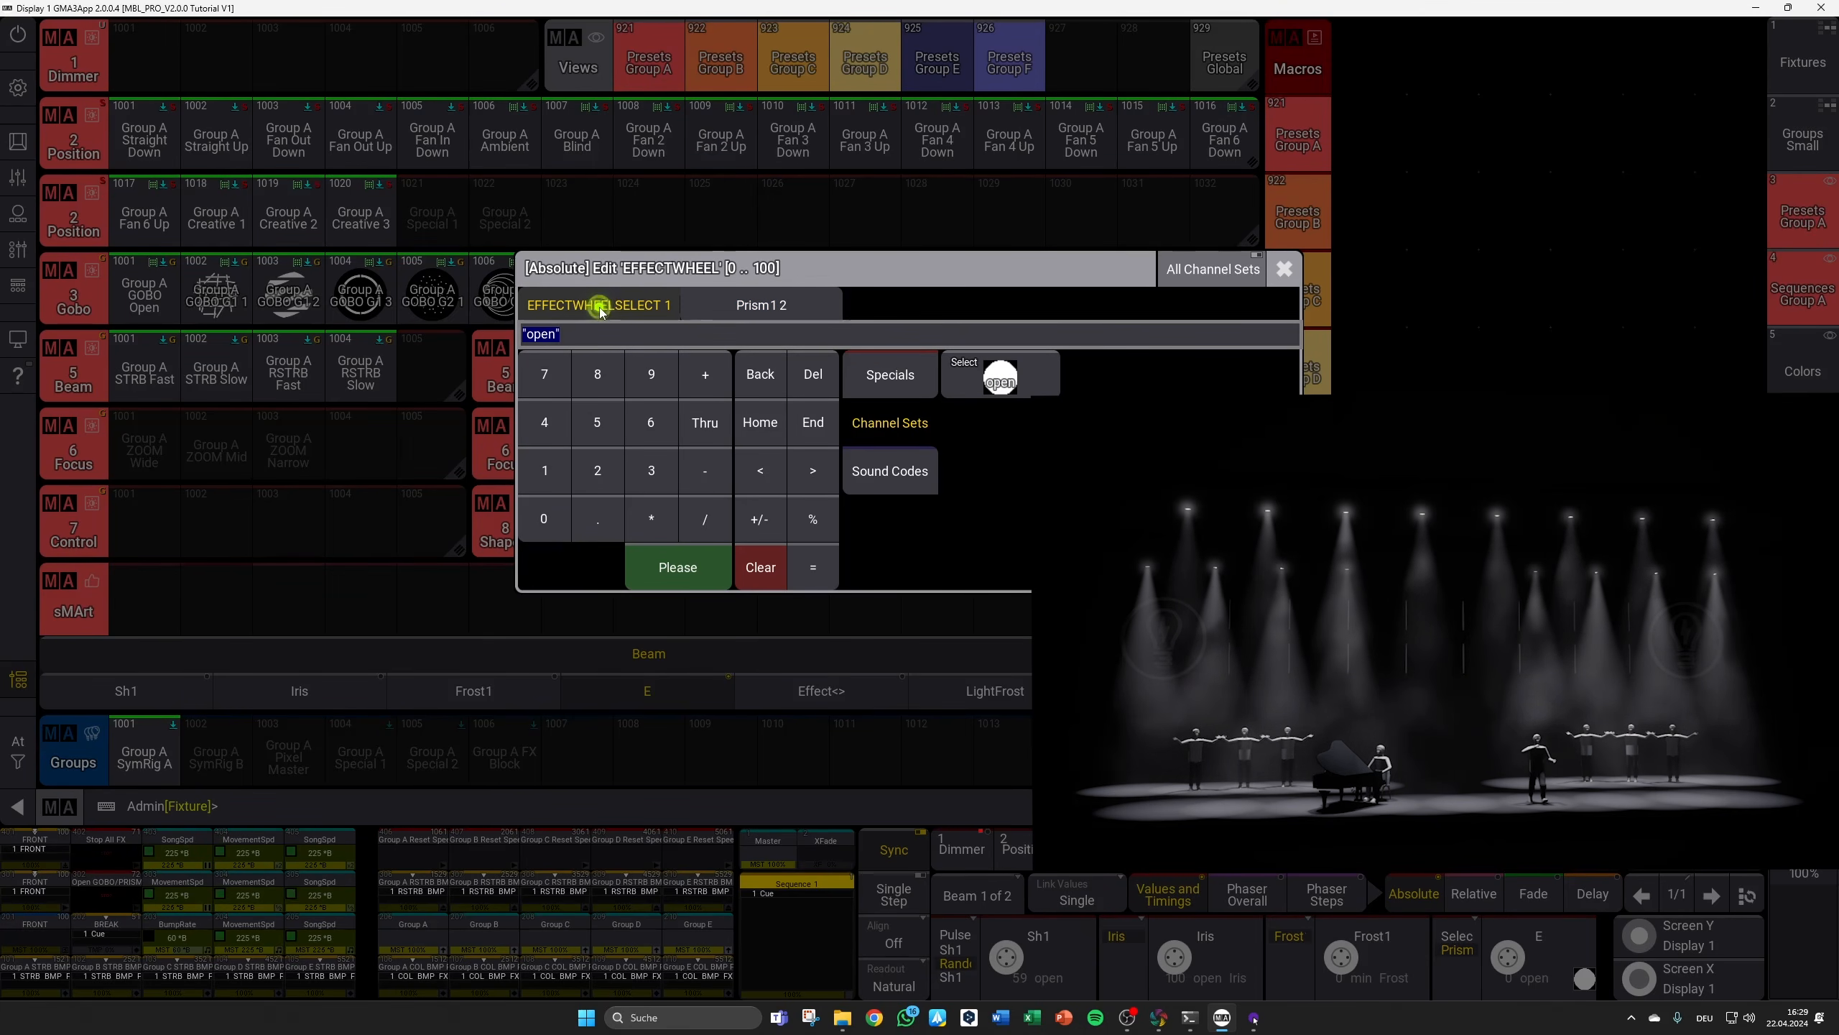
left_click(1000, 382)
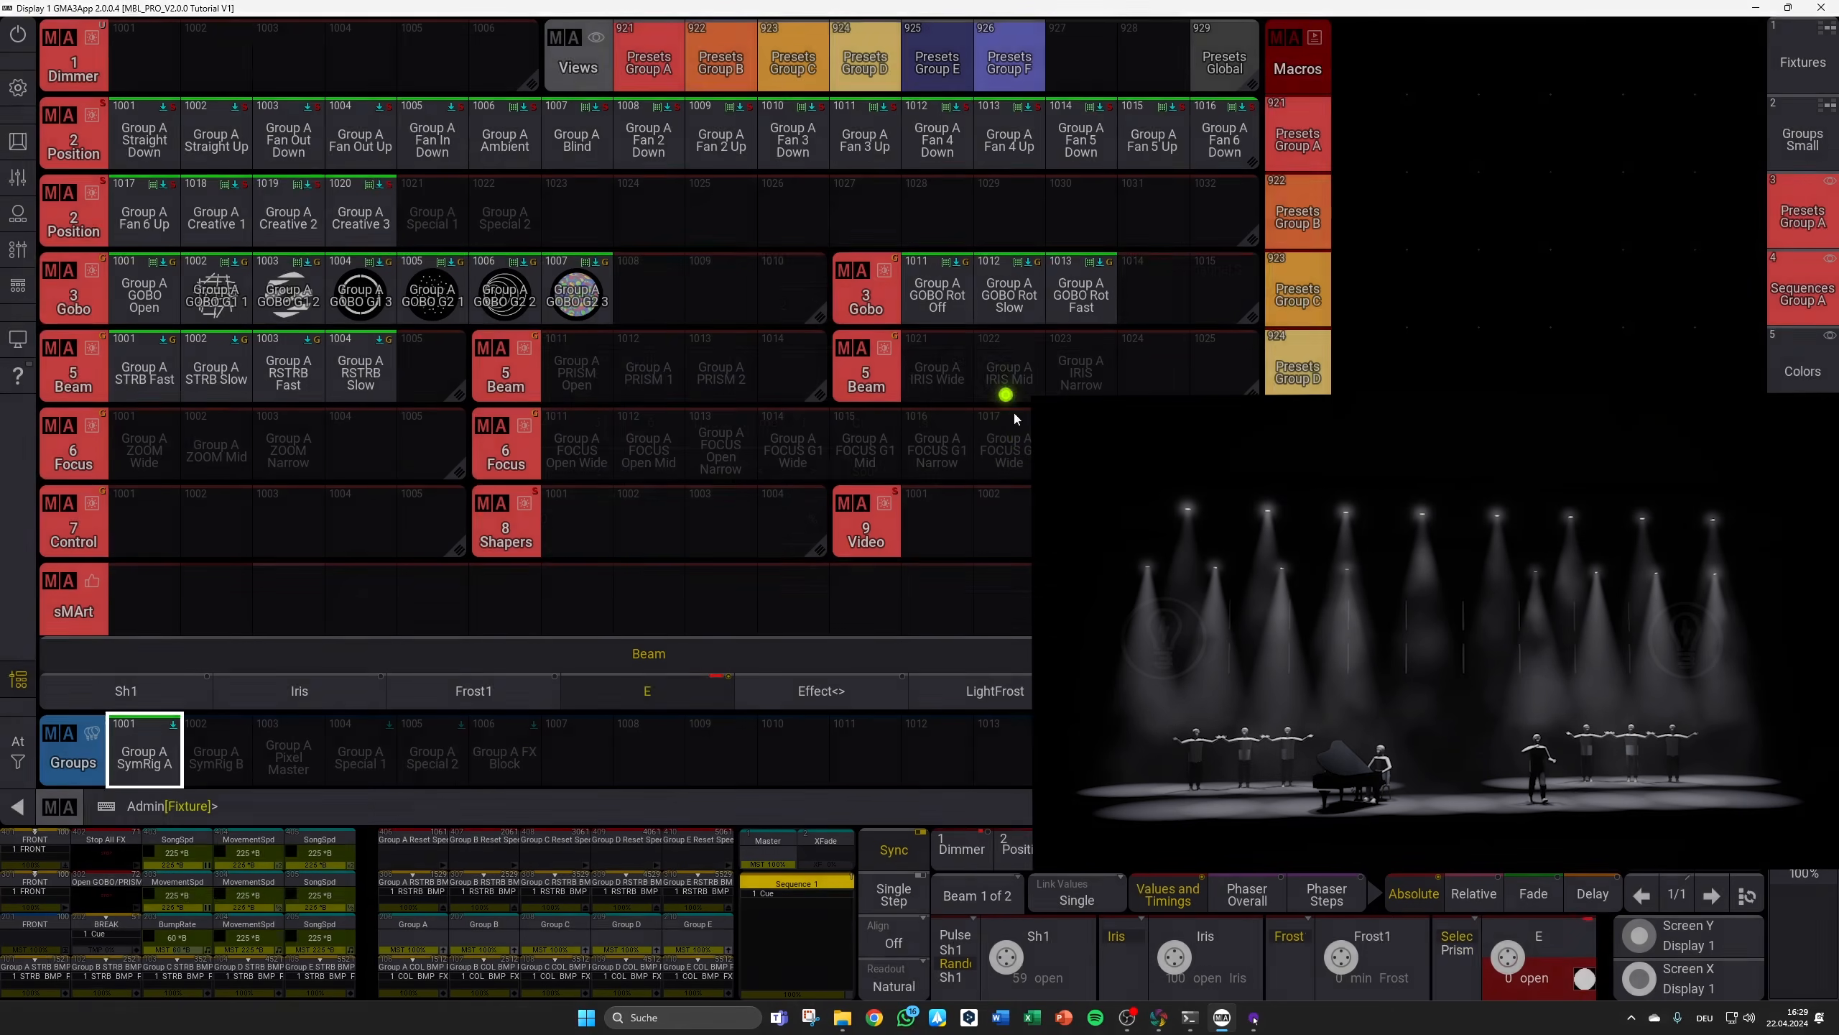
left_click(1009, 458)
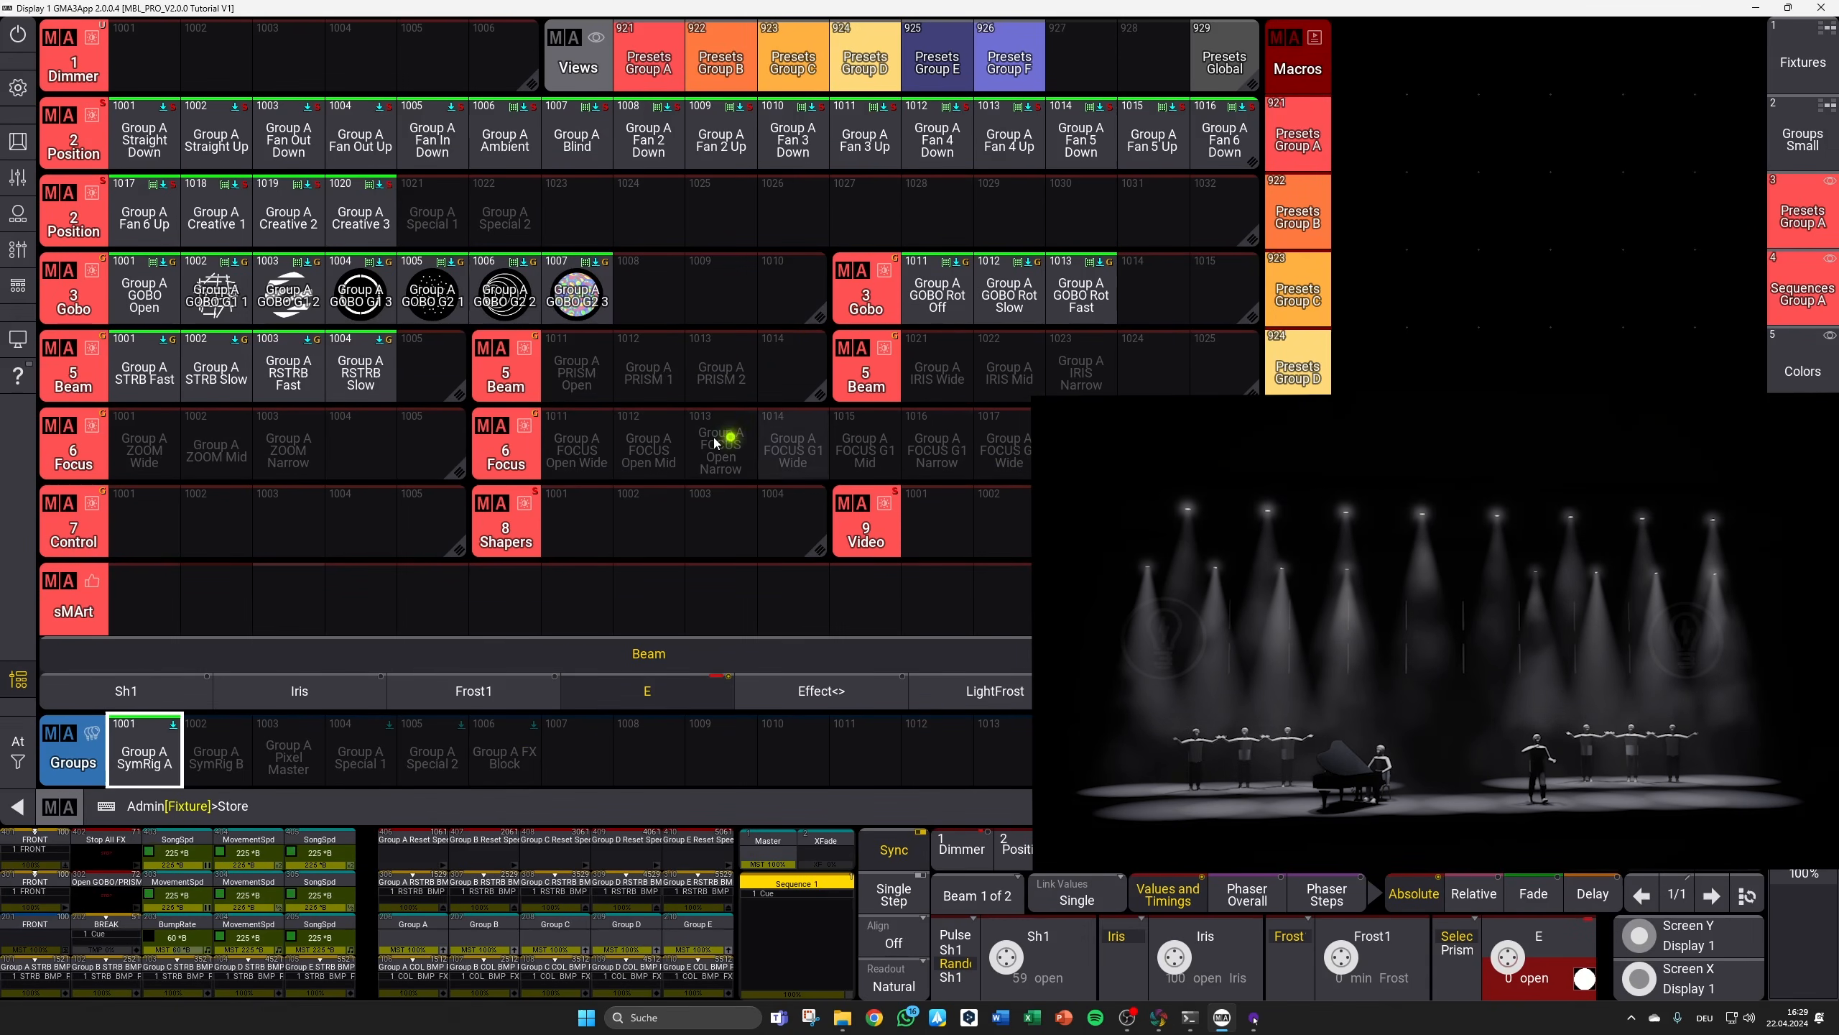
left_click(590, 375)
left_click(753, 574)
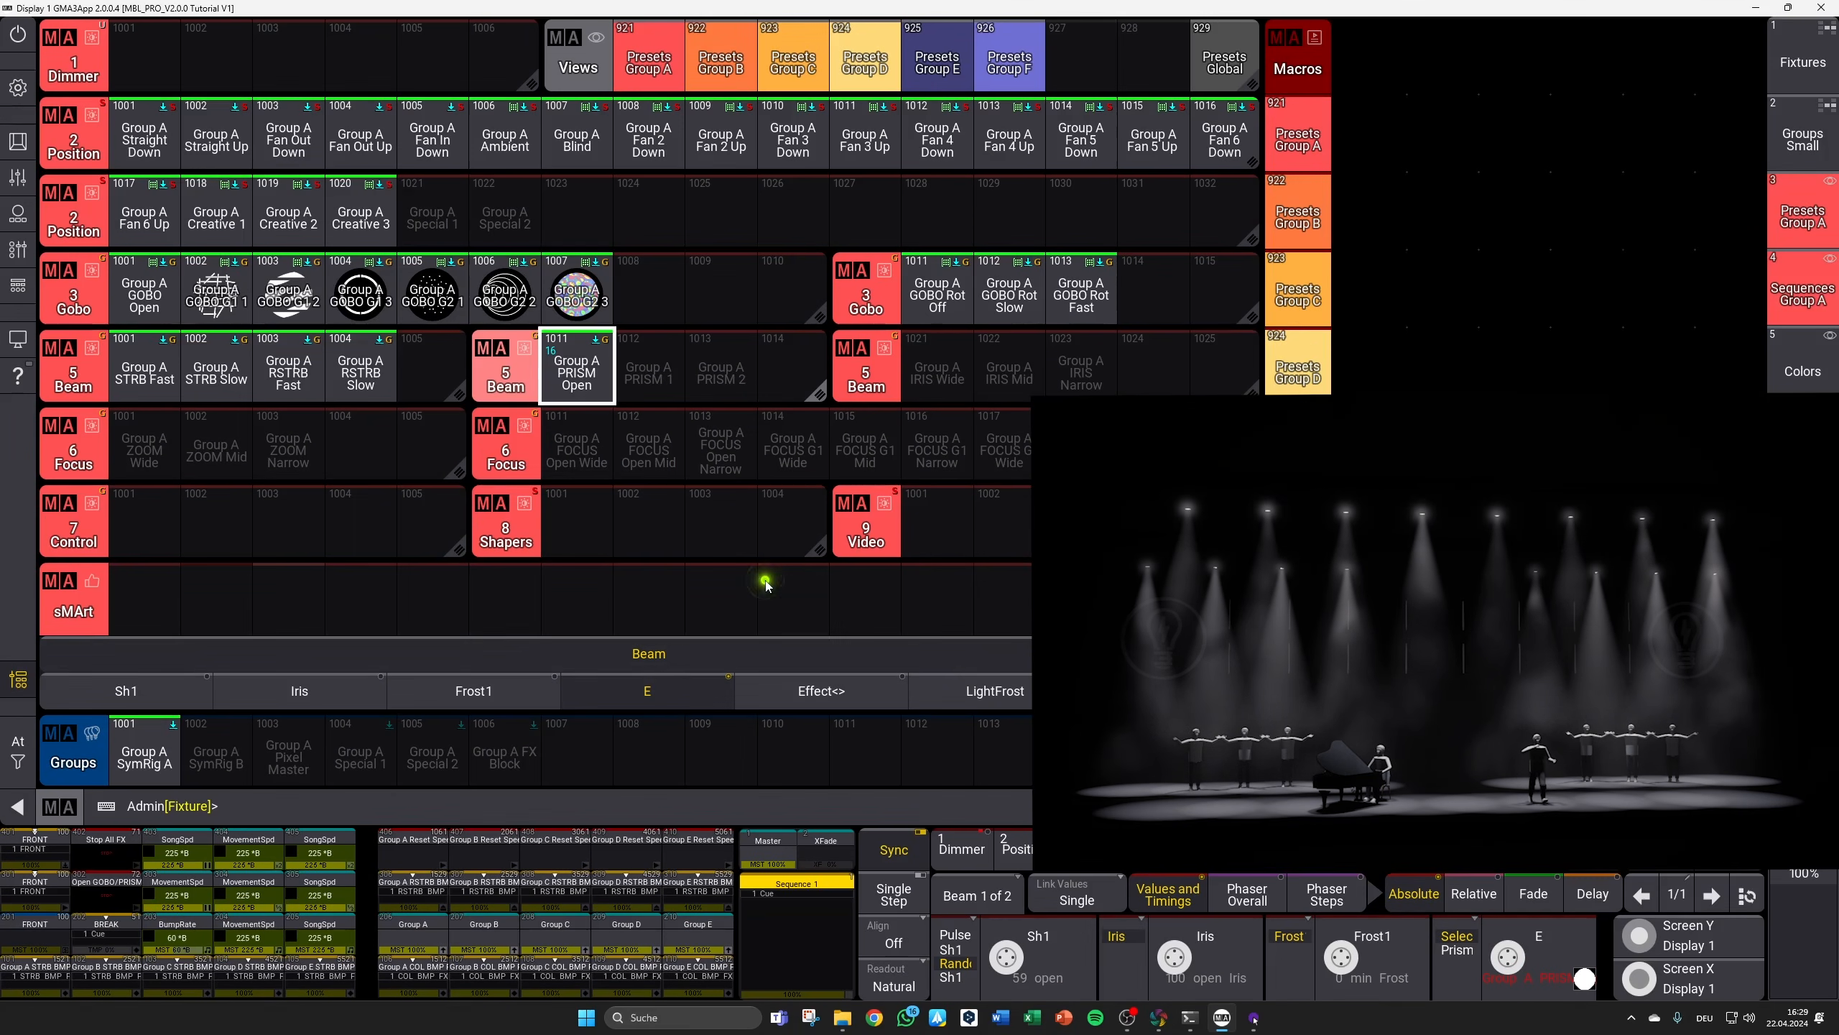
Step: Set the E effect wheel to the 3 facet prism and store it in Group A PRISM 1 using Overwrite
left_click(1508, 981)
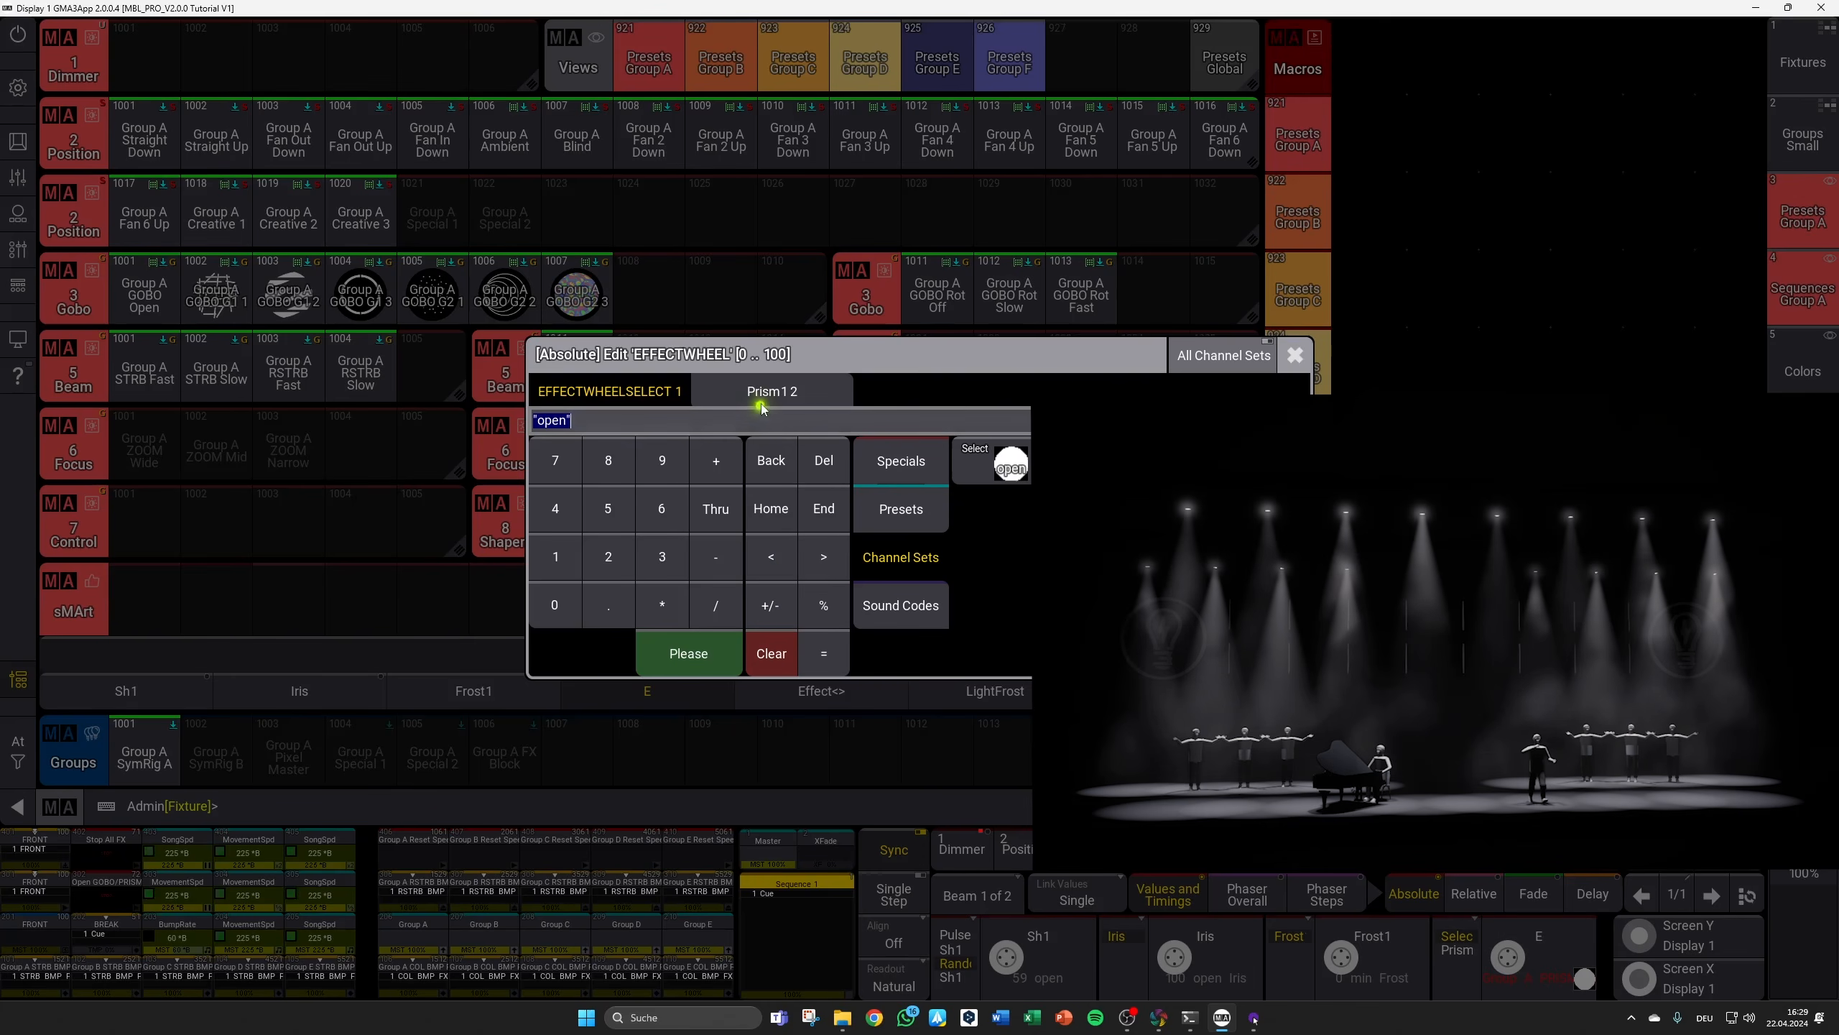
left_click(1012, 471)
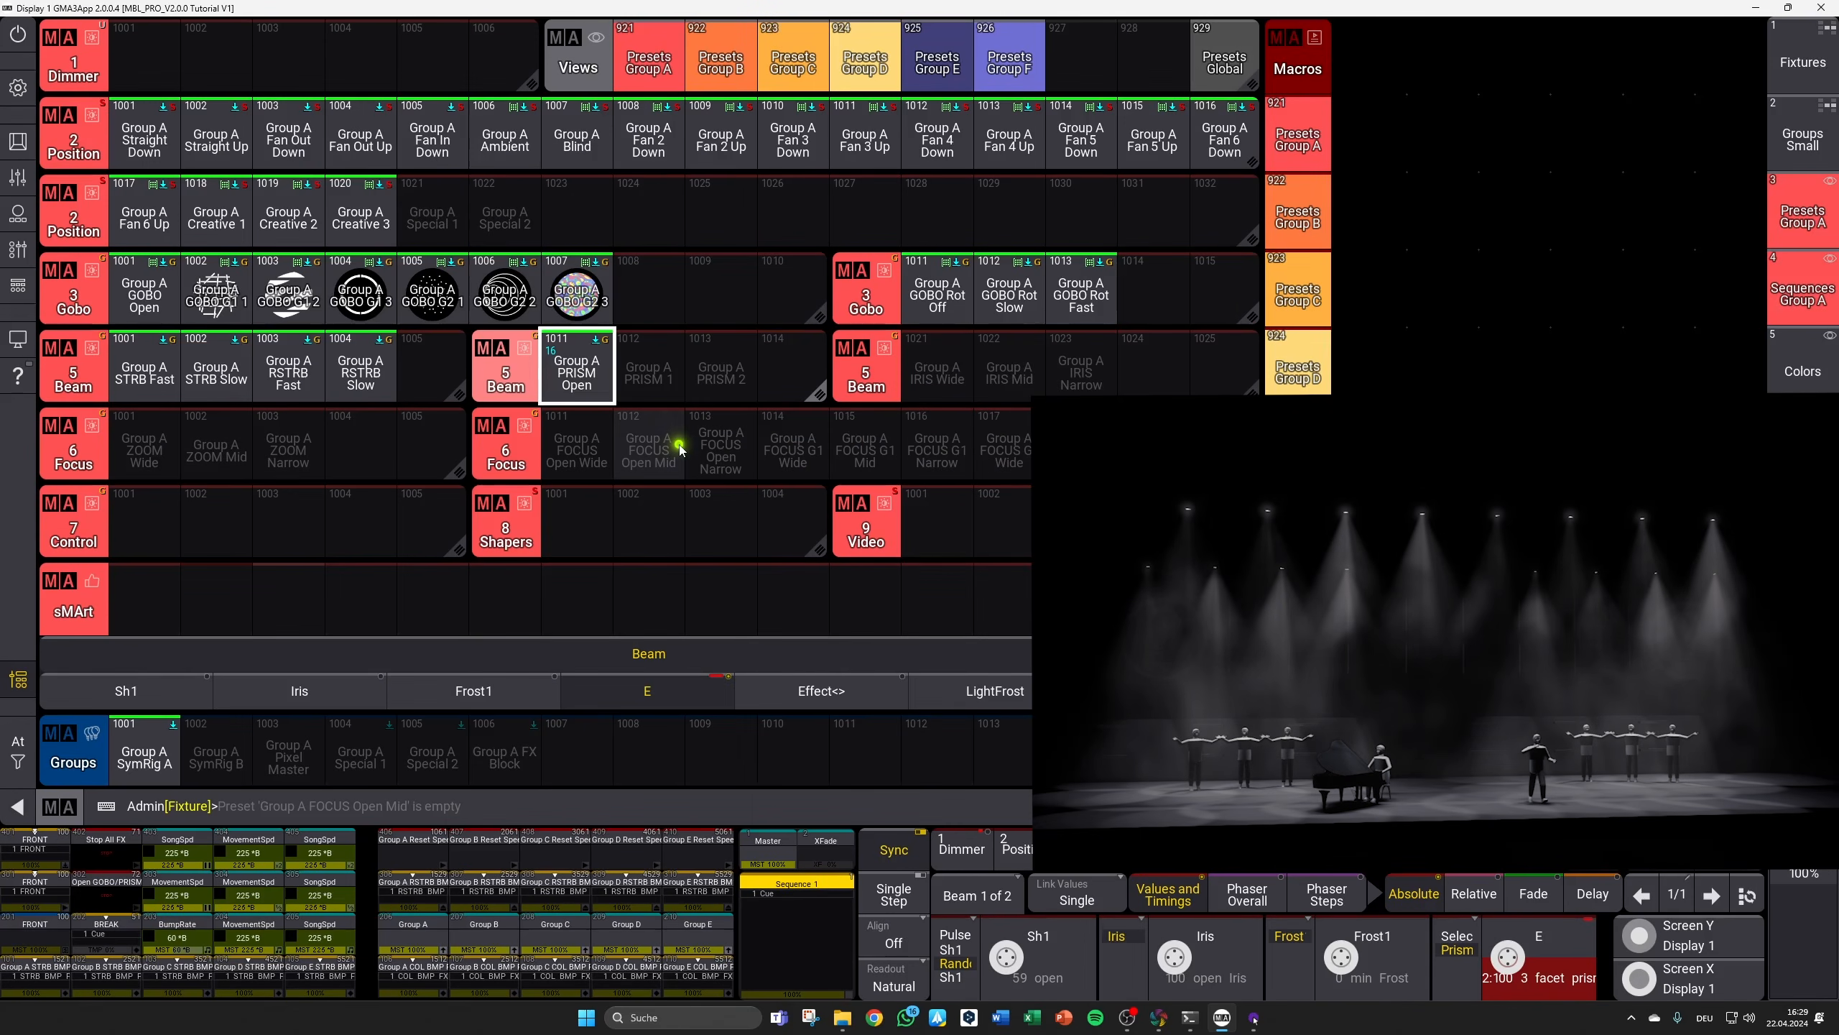
left_click(646, 365)
left_click(789, 593)
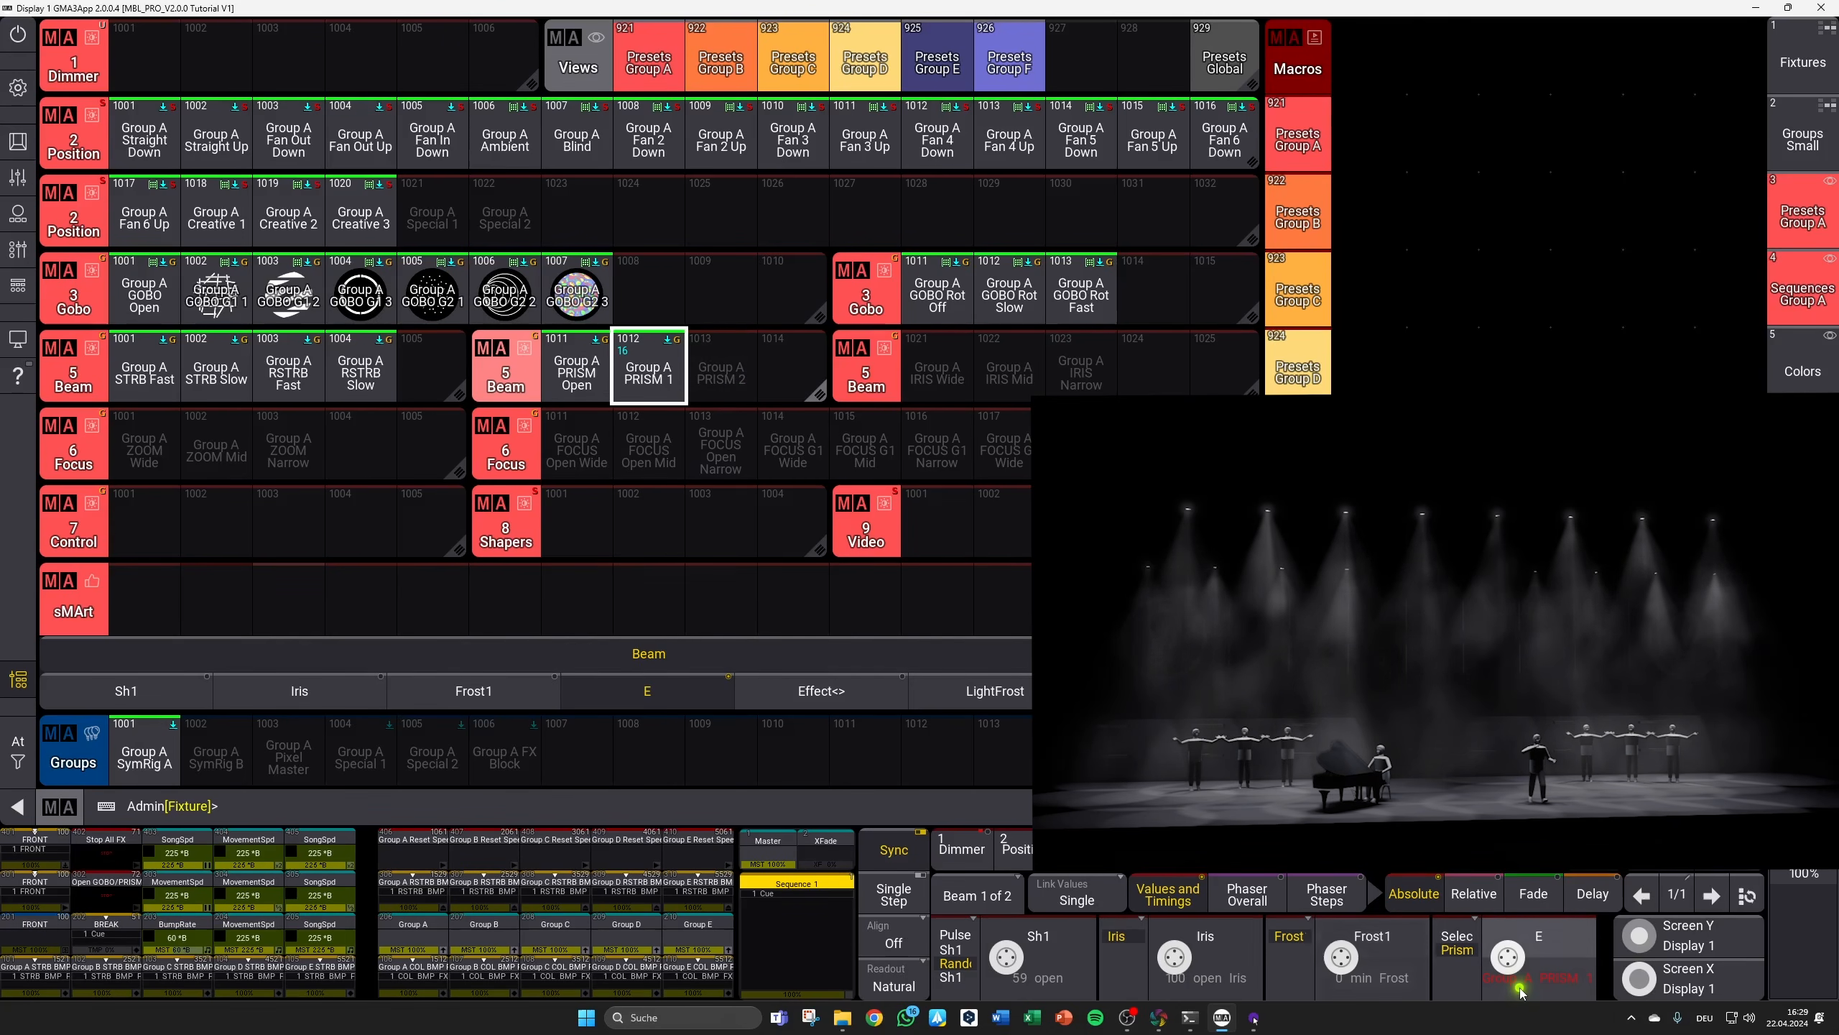
Step: Set the effect wheel to the 3 facet prism again and store it in Group A PRISM 2 using Overwrite
left_click(1522, 956)
left_click(1012, 475)
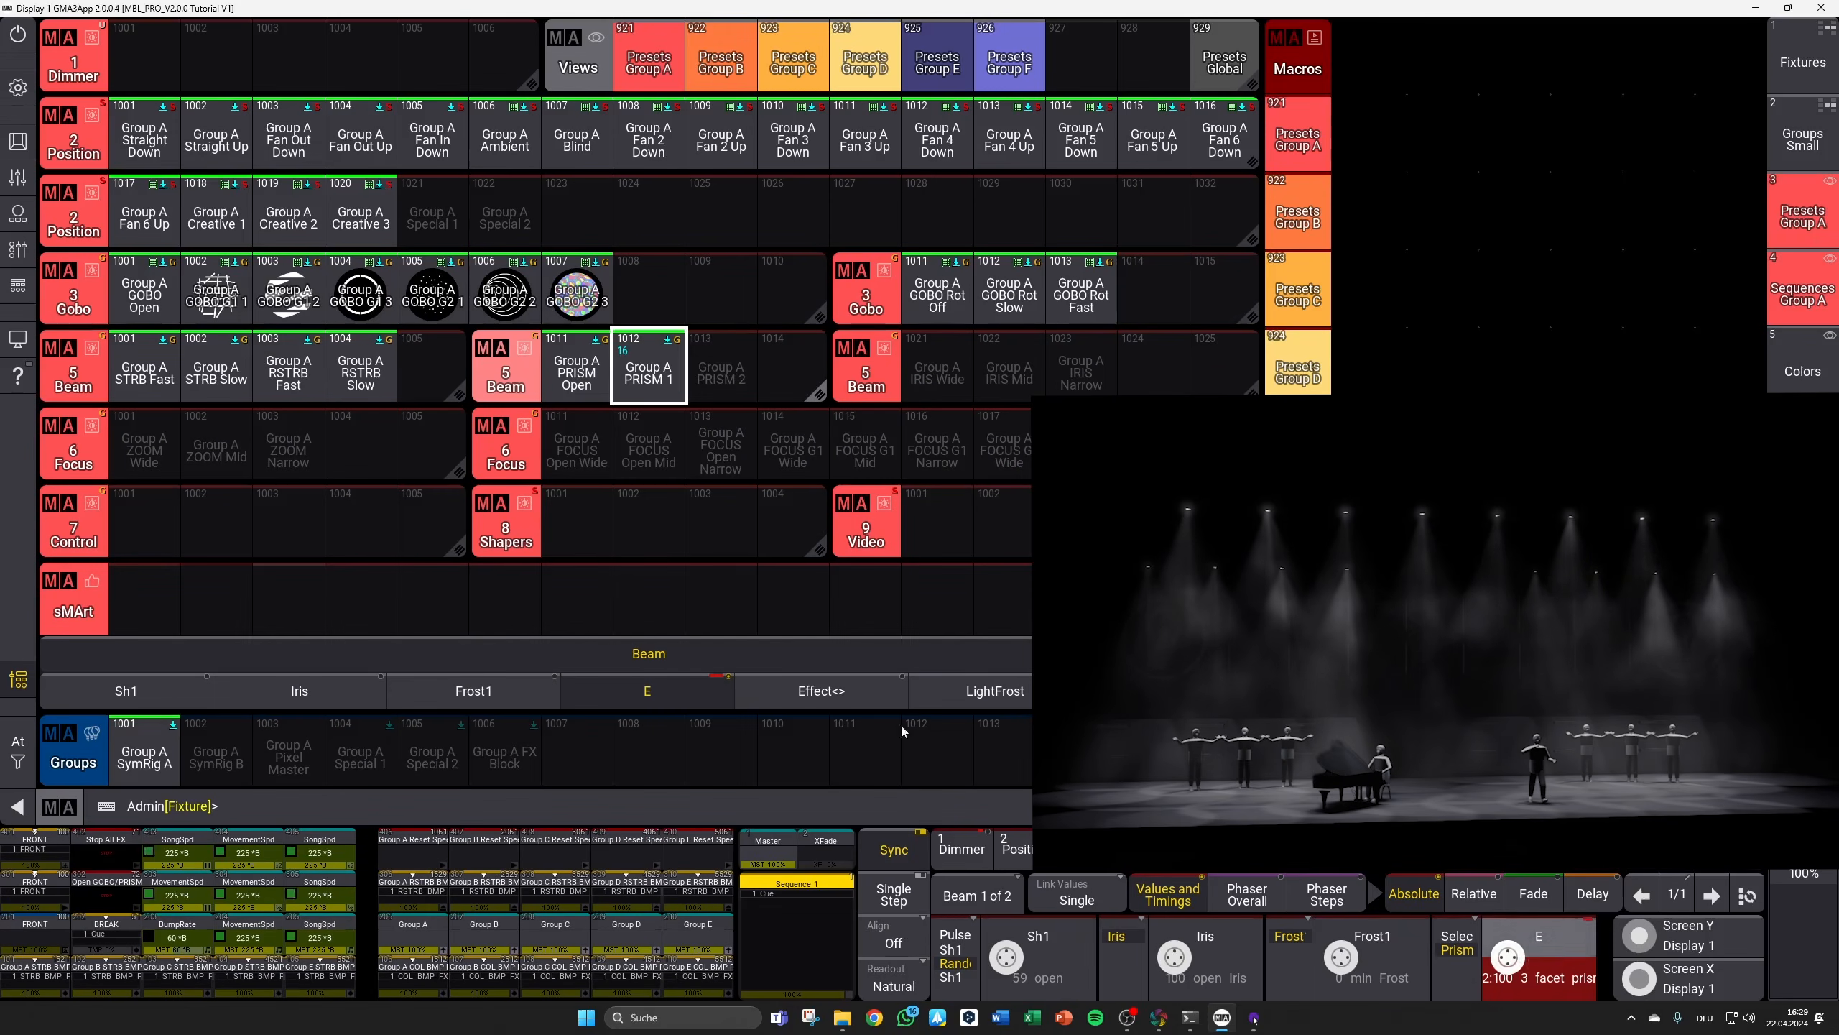
key("s")
left_click(735, 363)
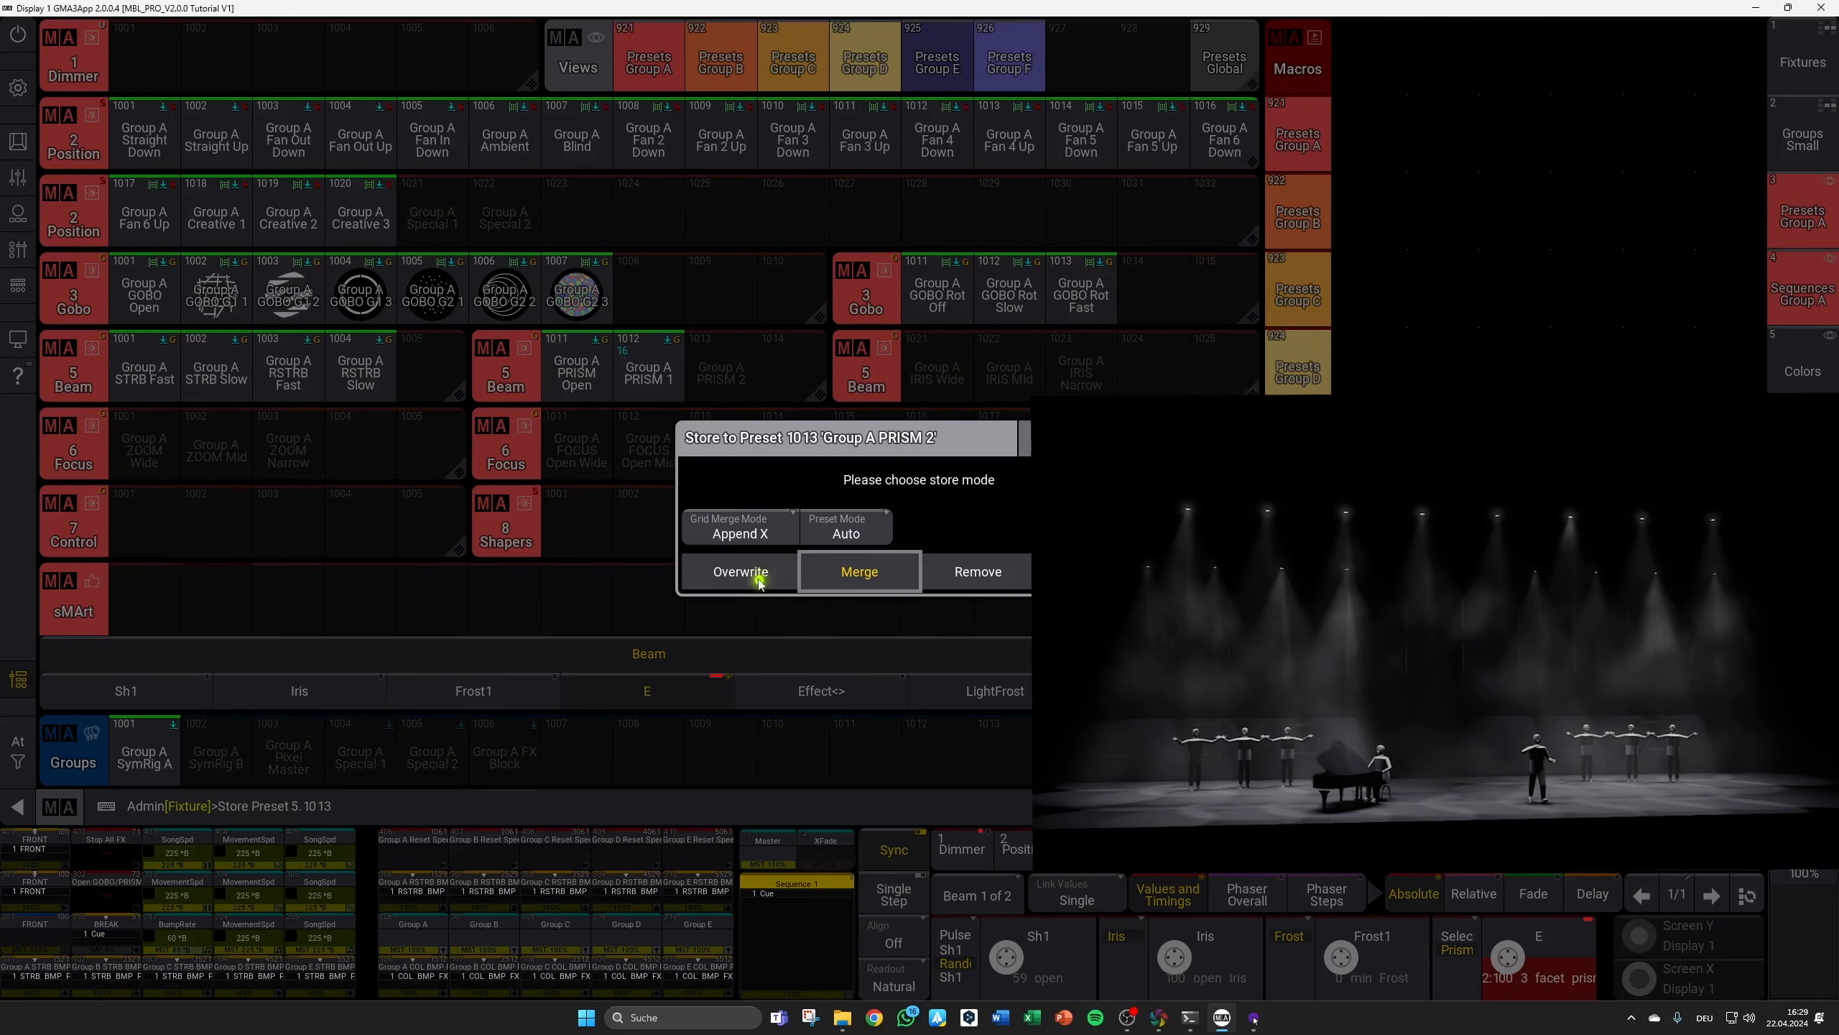
left_click(750, 575)
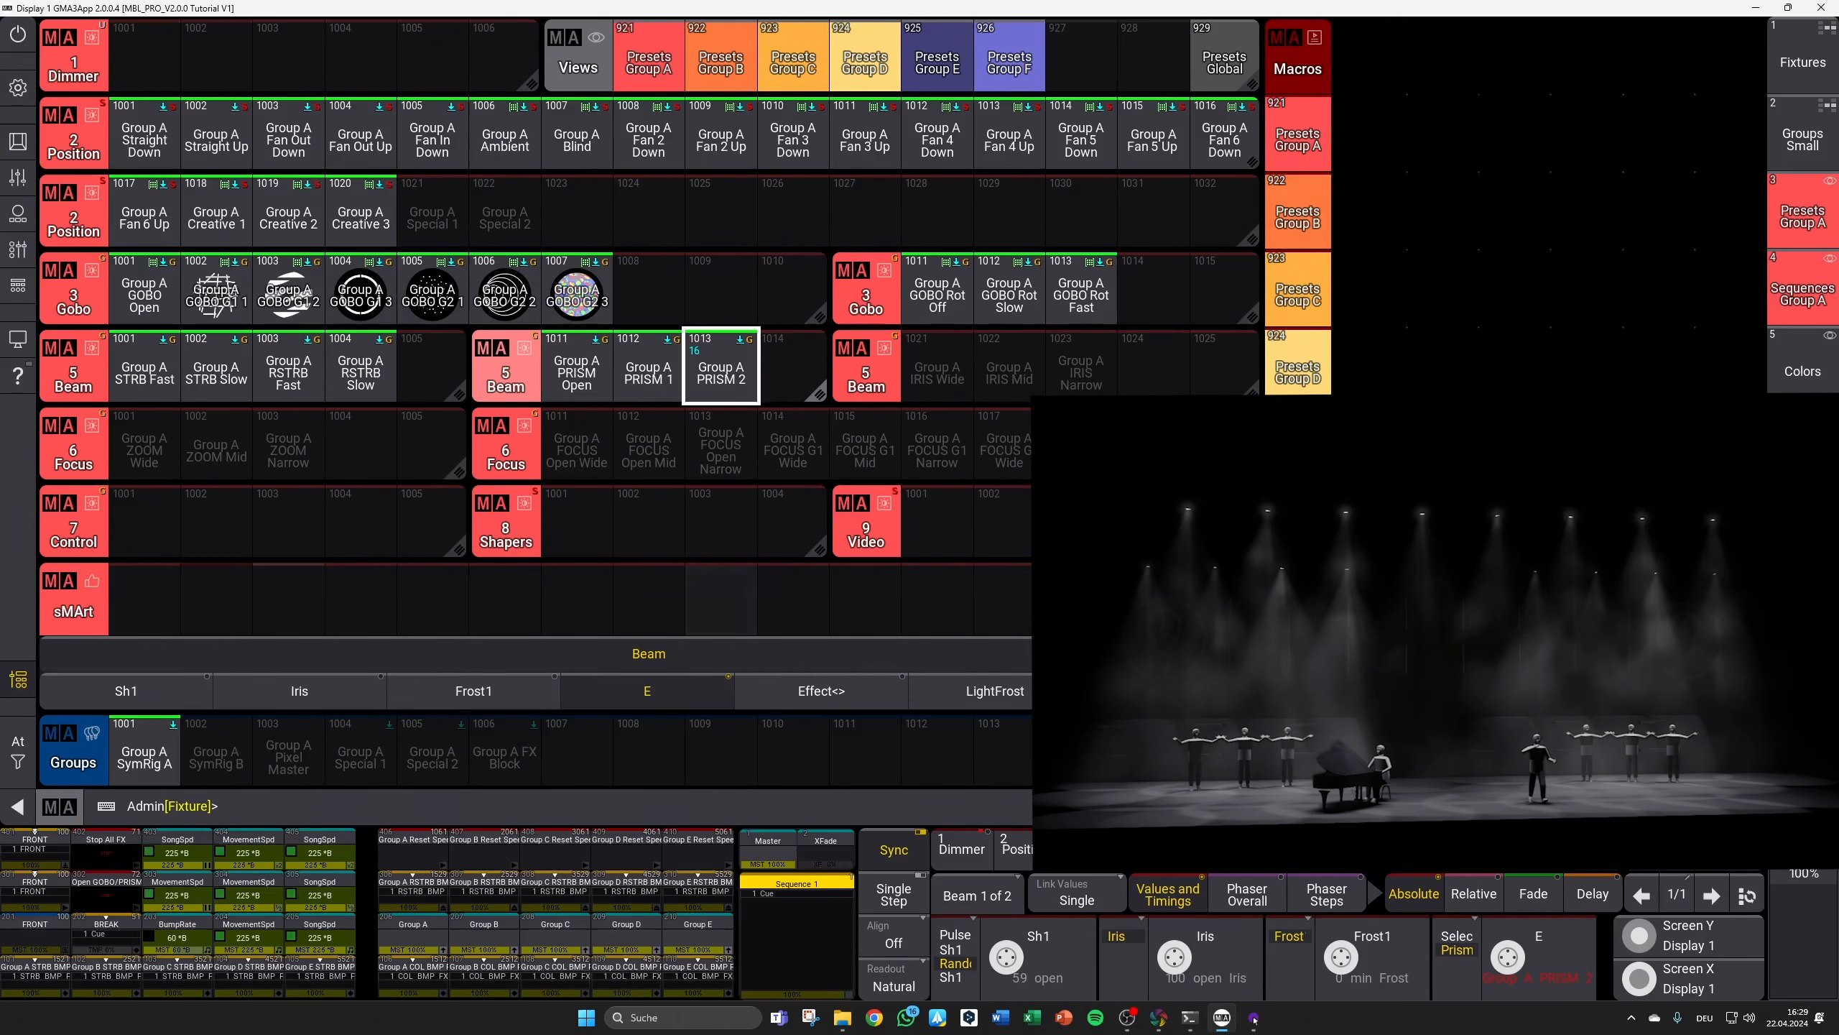
Step: Look over the SHOW B on PC view and return to the Presets Group A view
left_click(1803, 752)
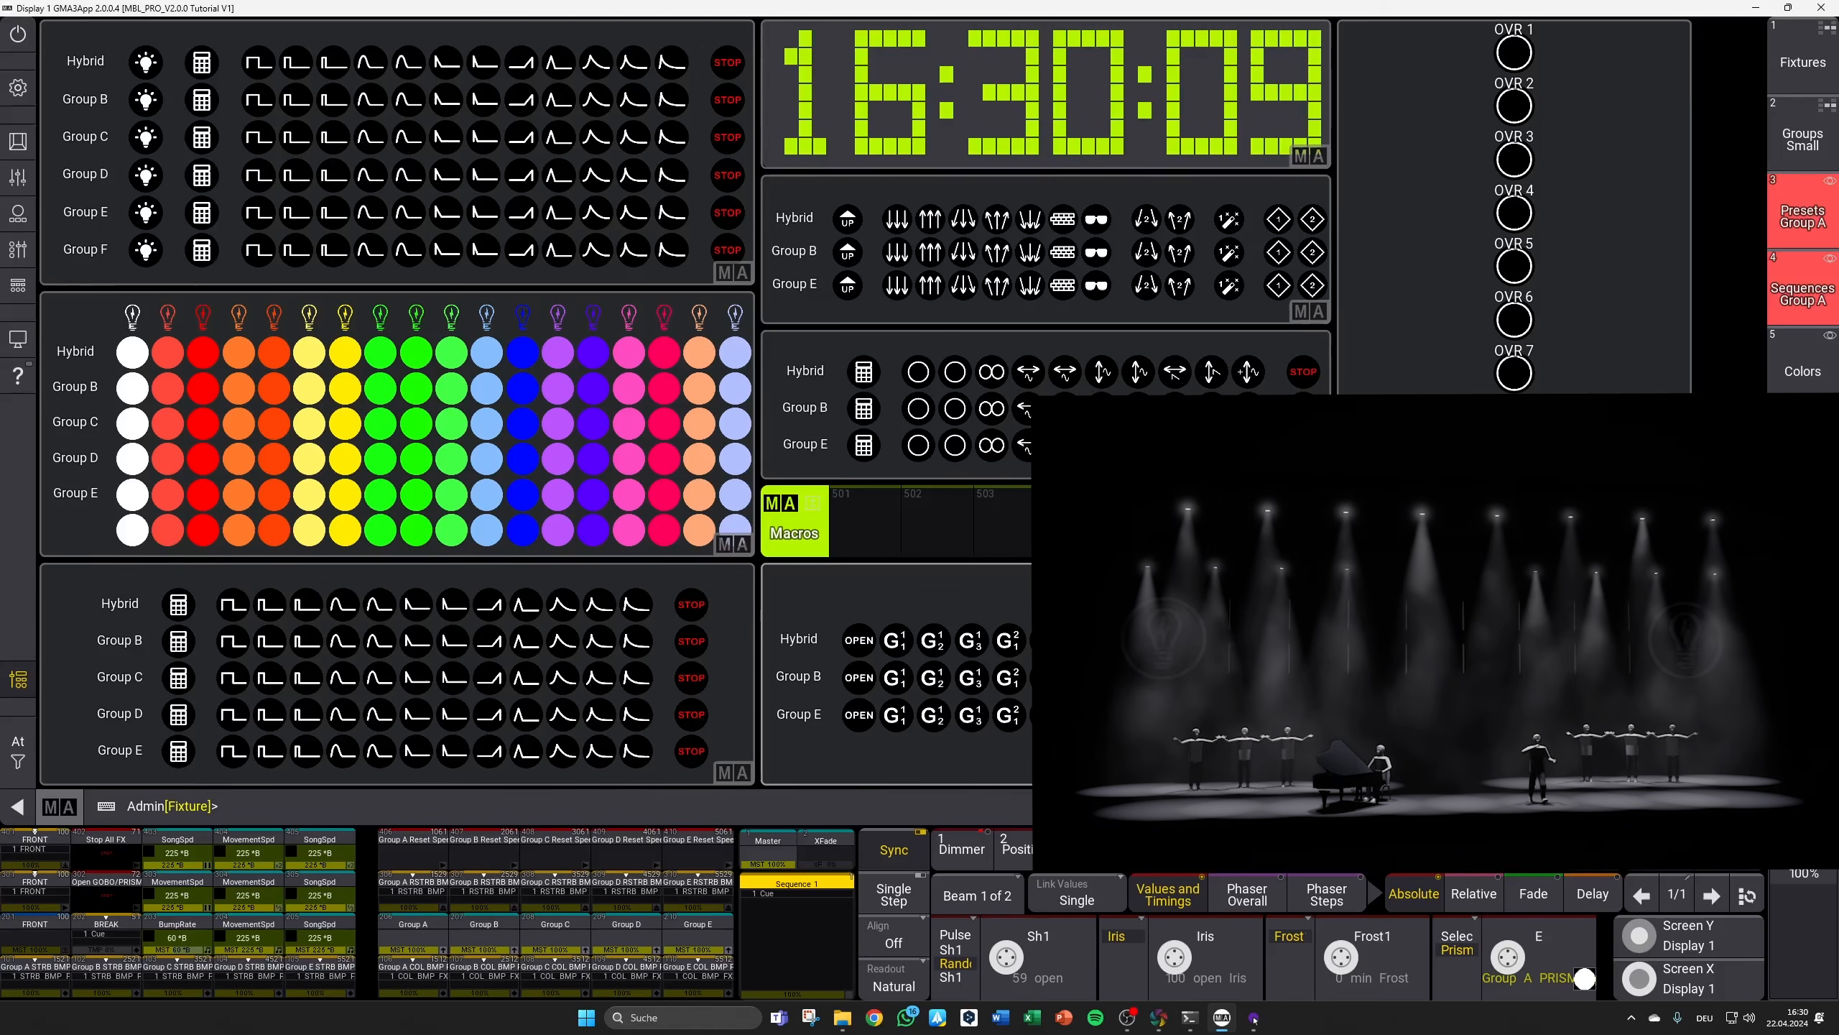
left_click(1802, 214)
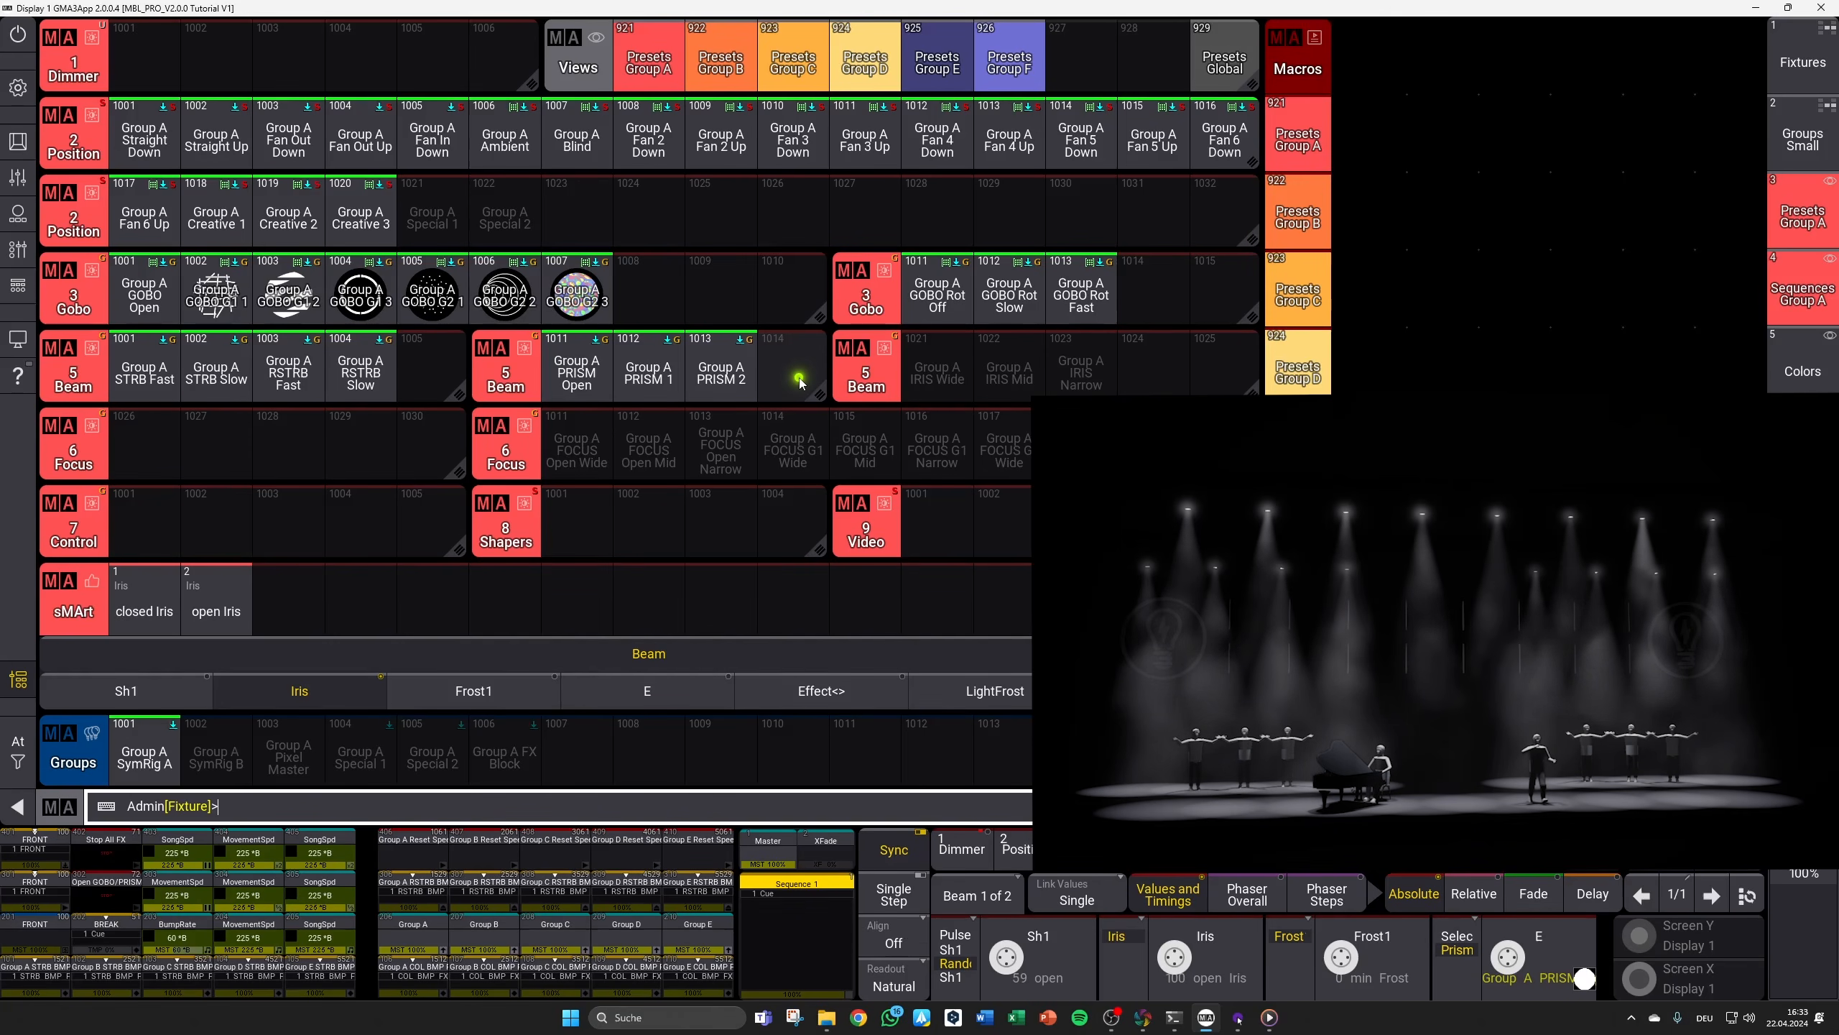
Step: Store Iris at 100 (open) in Group A IRIS Wide and Iris at 50 in Group A IRIS Mid, using Overwrite
left_click(1208, 927)
left_click(1194, 884)
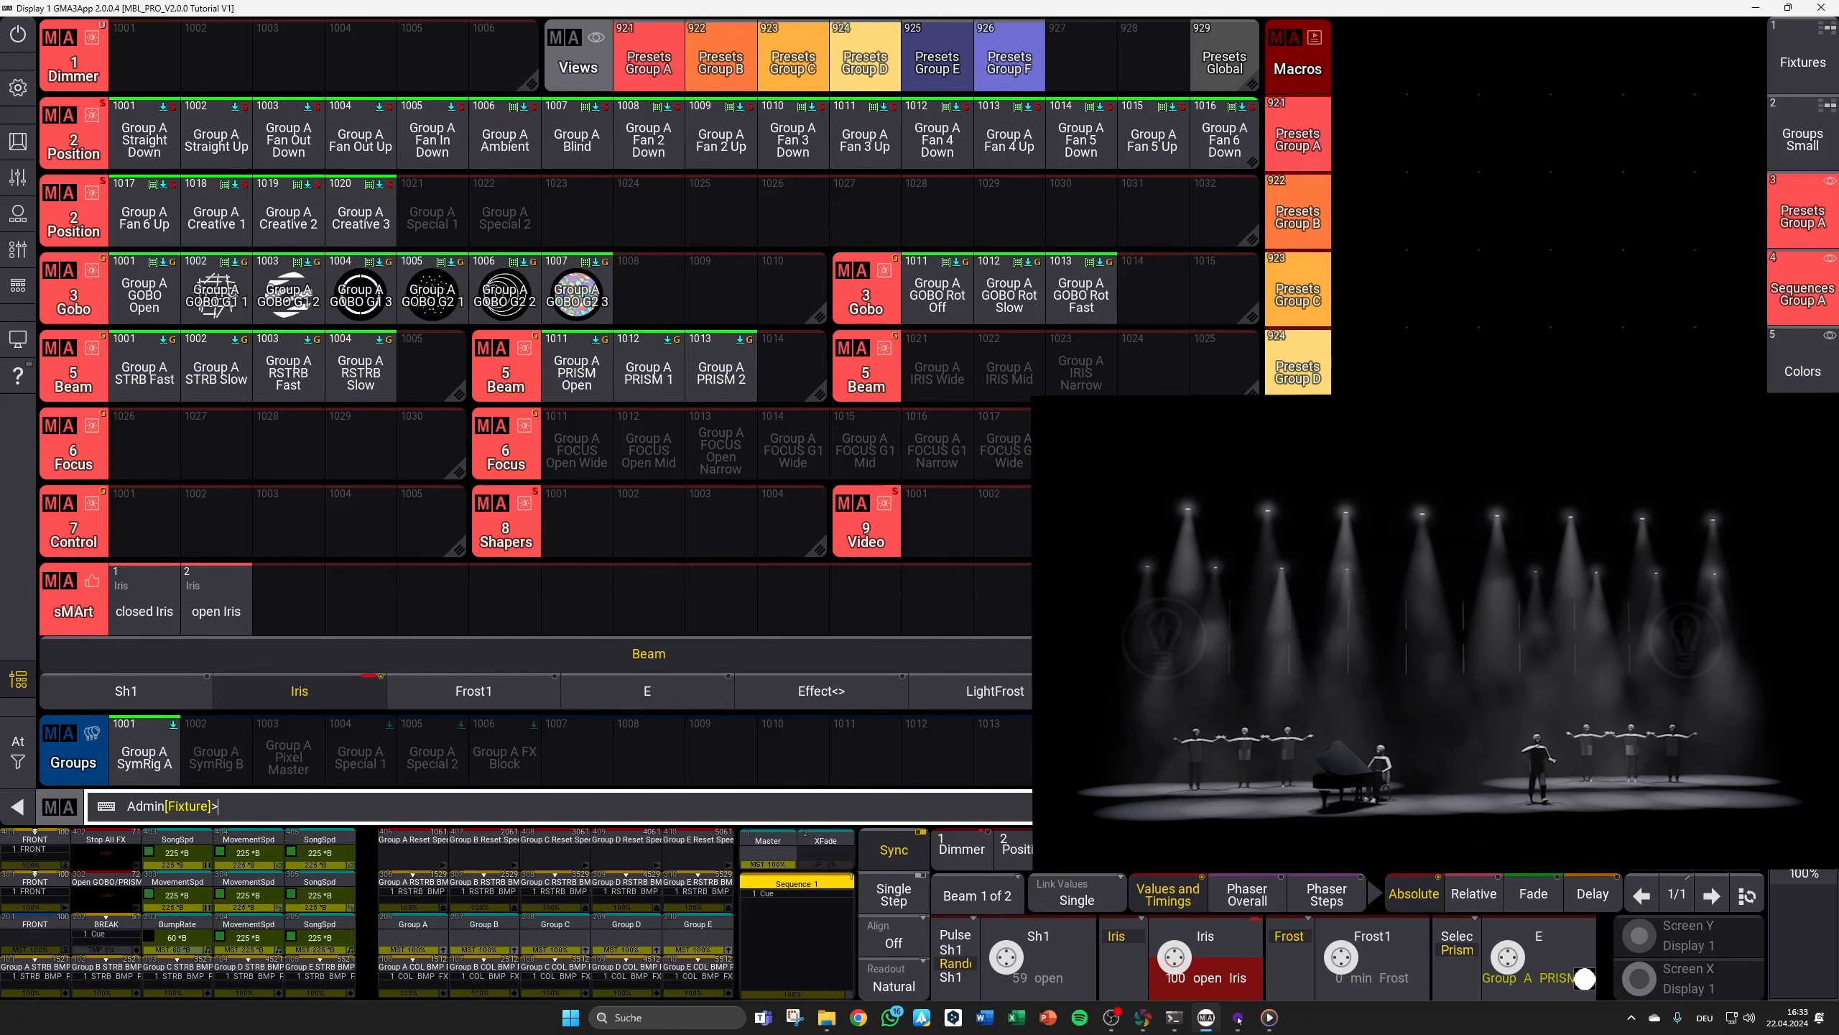
left_click(945, 385)
left_click(748, 576)
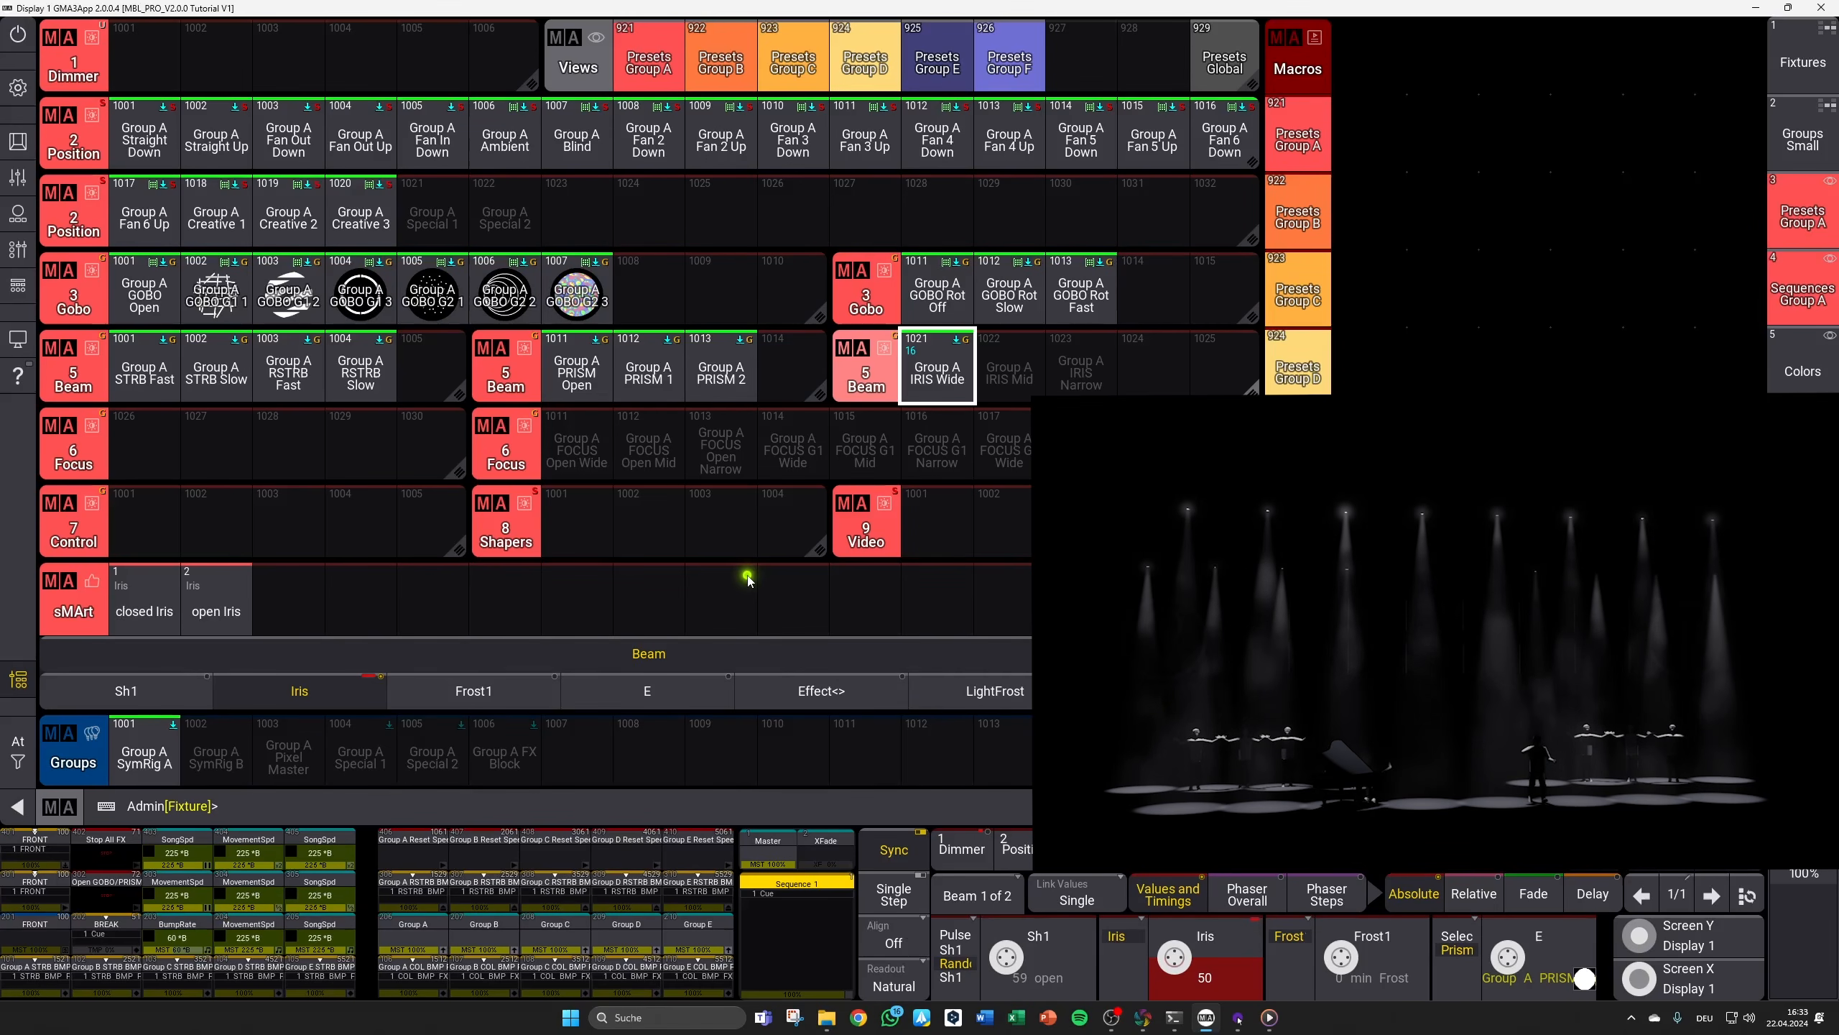
left_click(1008, 392)
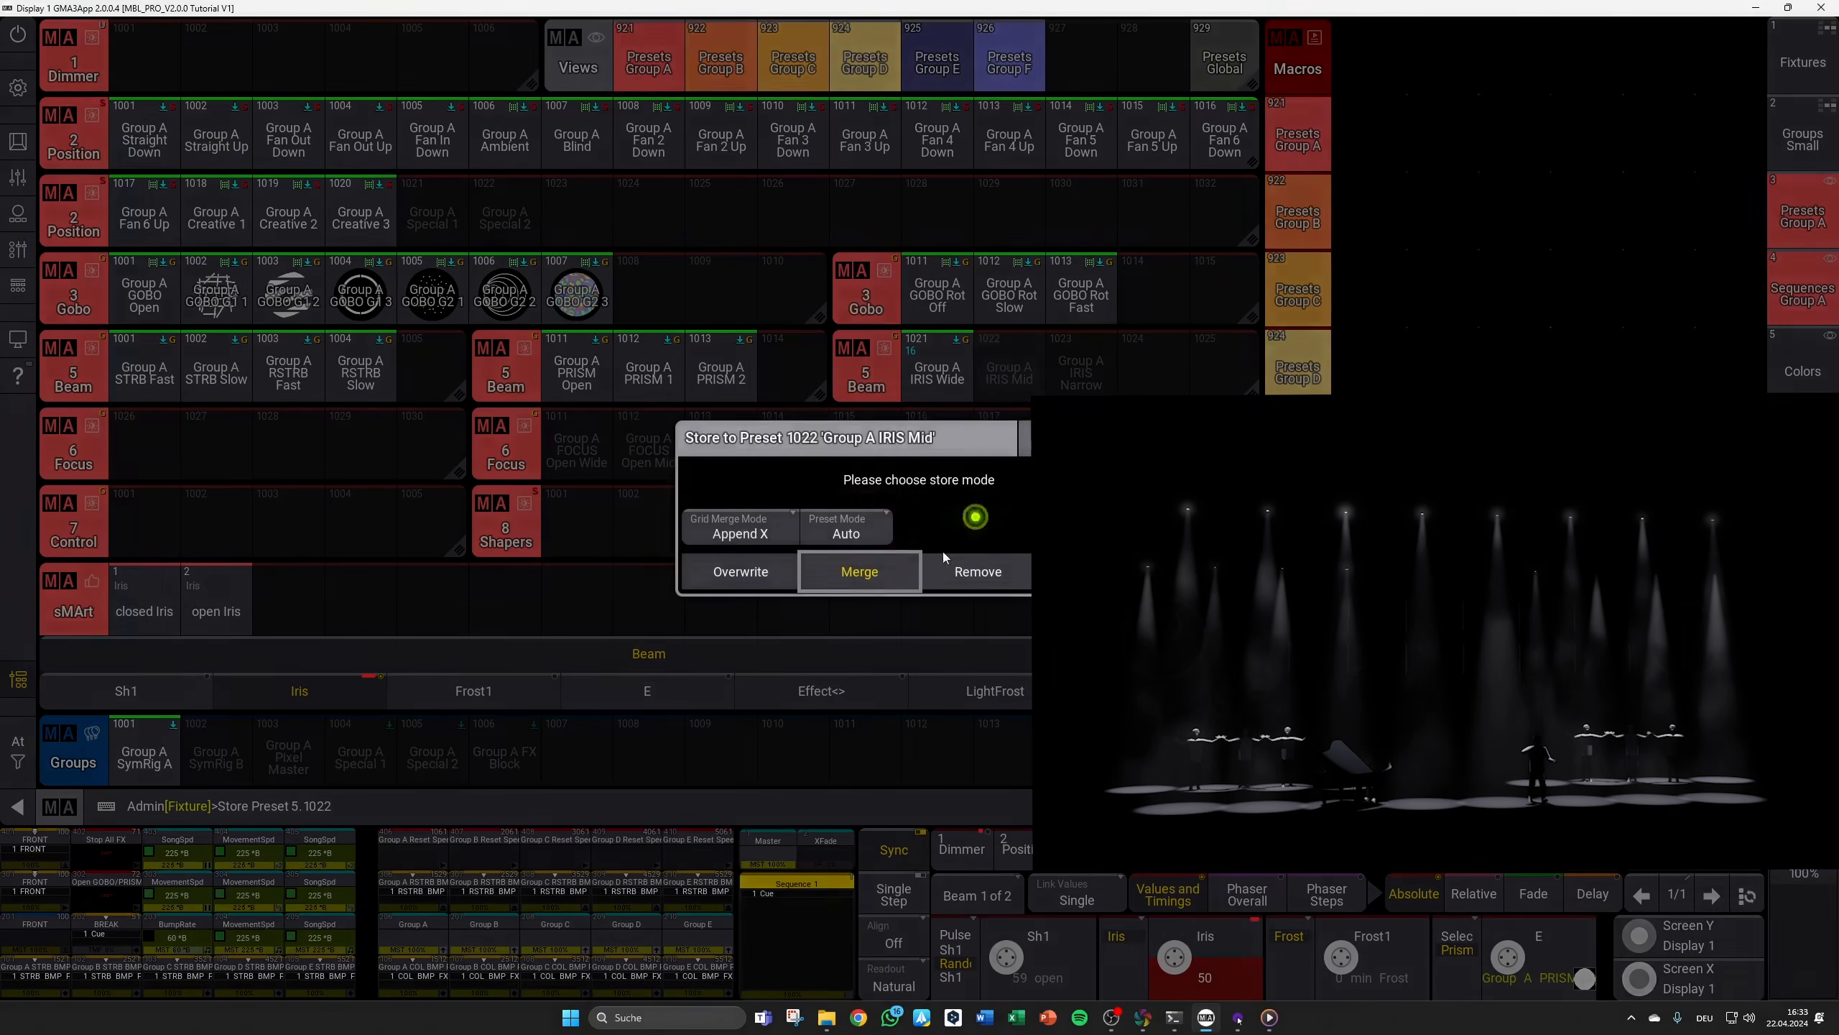
left_click(762, 576)
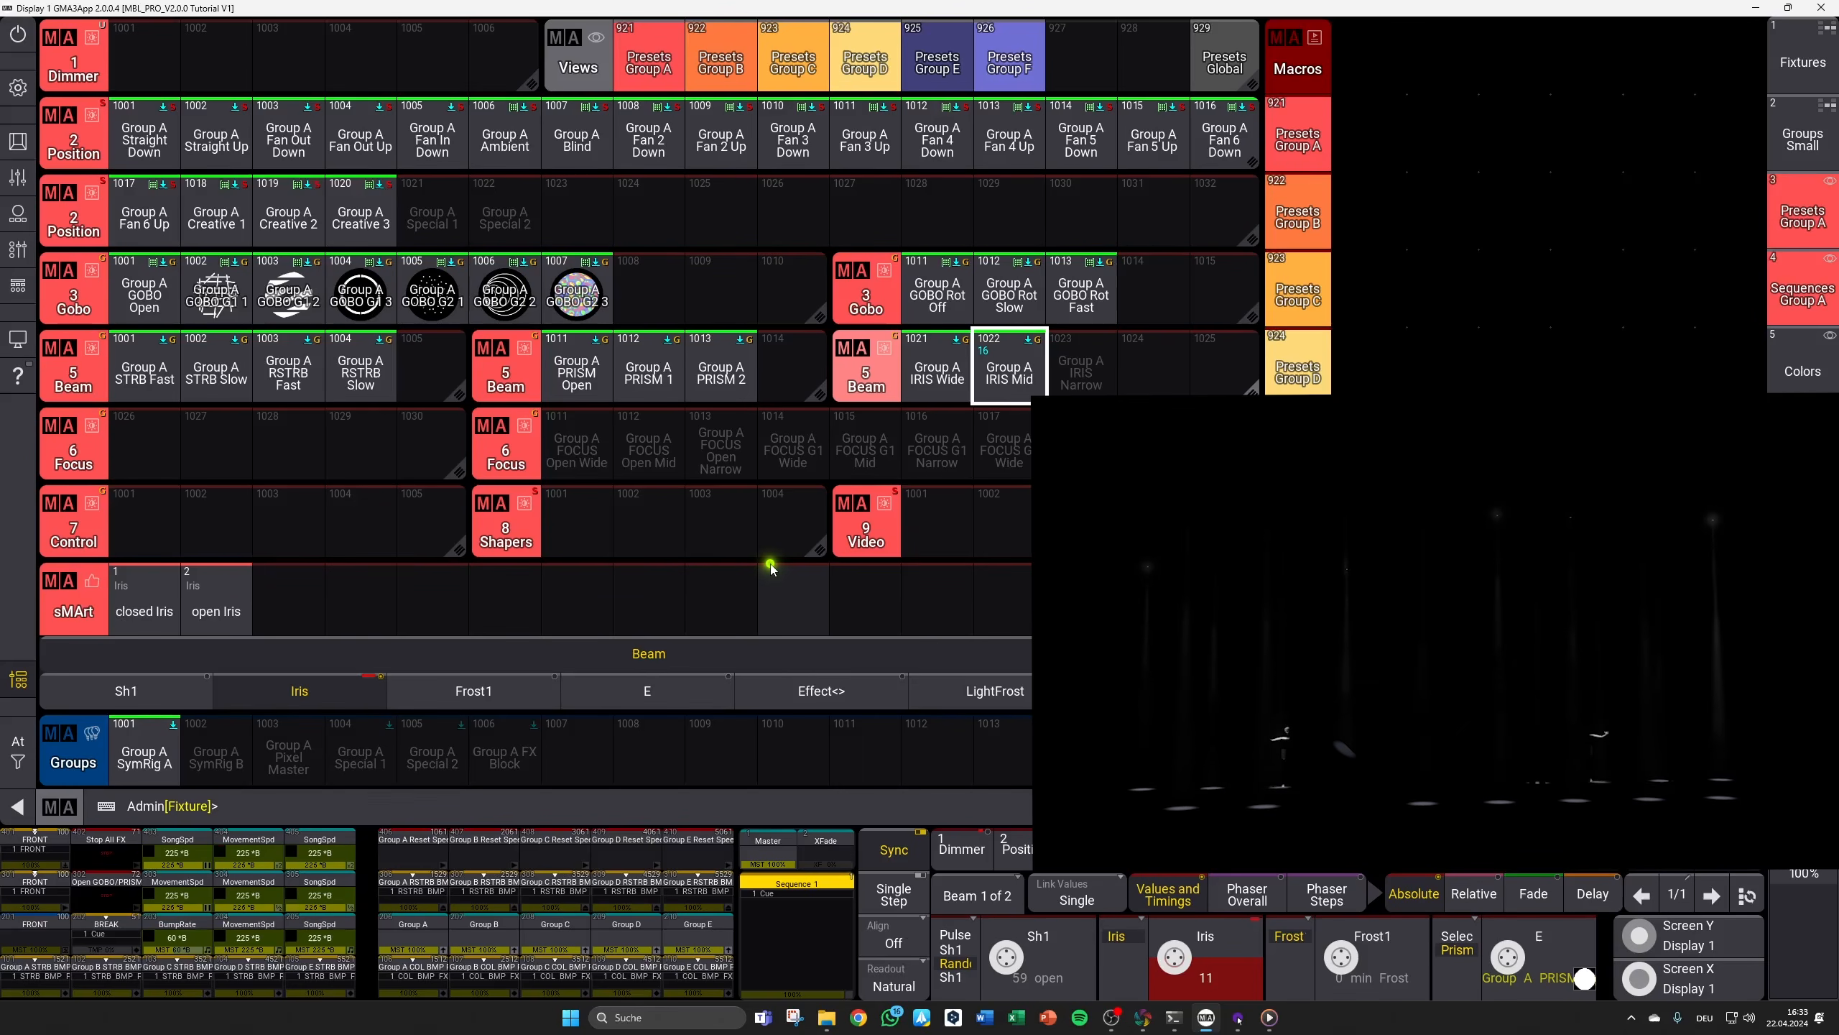
Step: With Iris at 11, store the preset Group A IRIS Narrow using Overwrite, and clear the programmer
key("s")
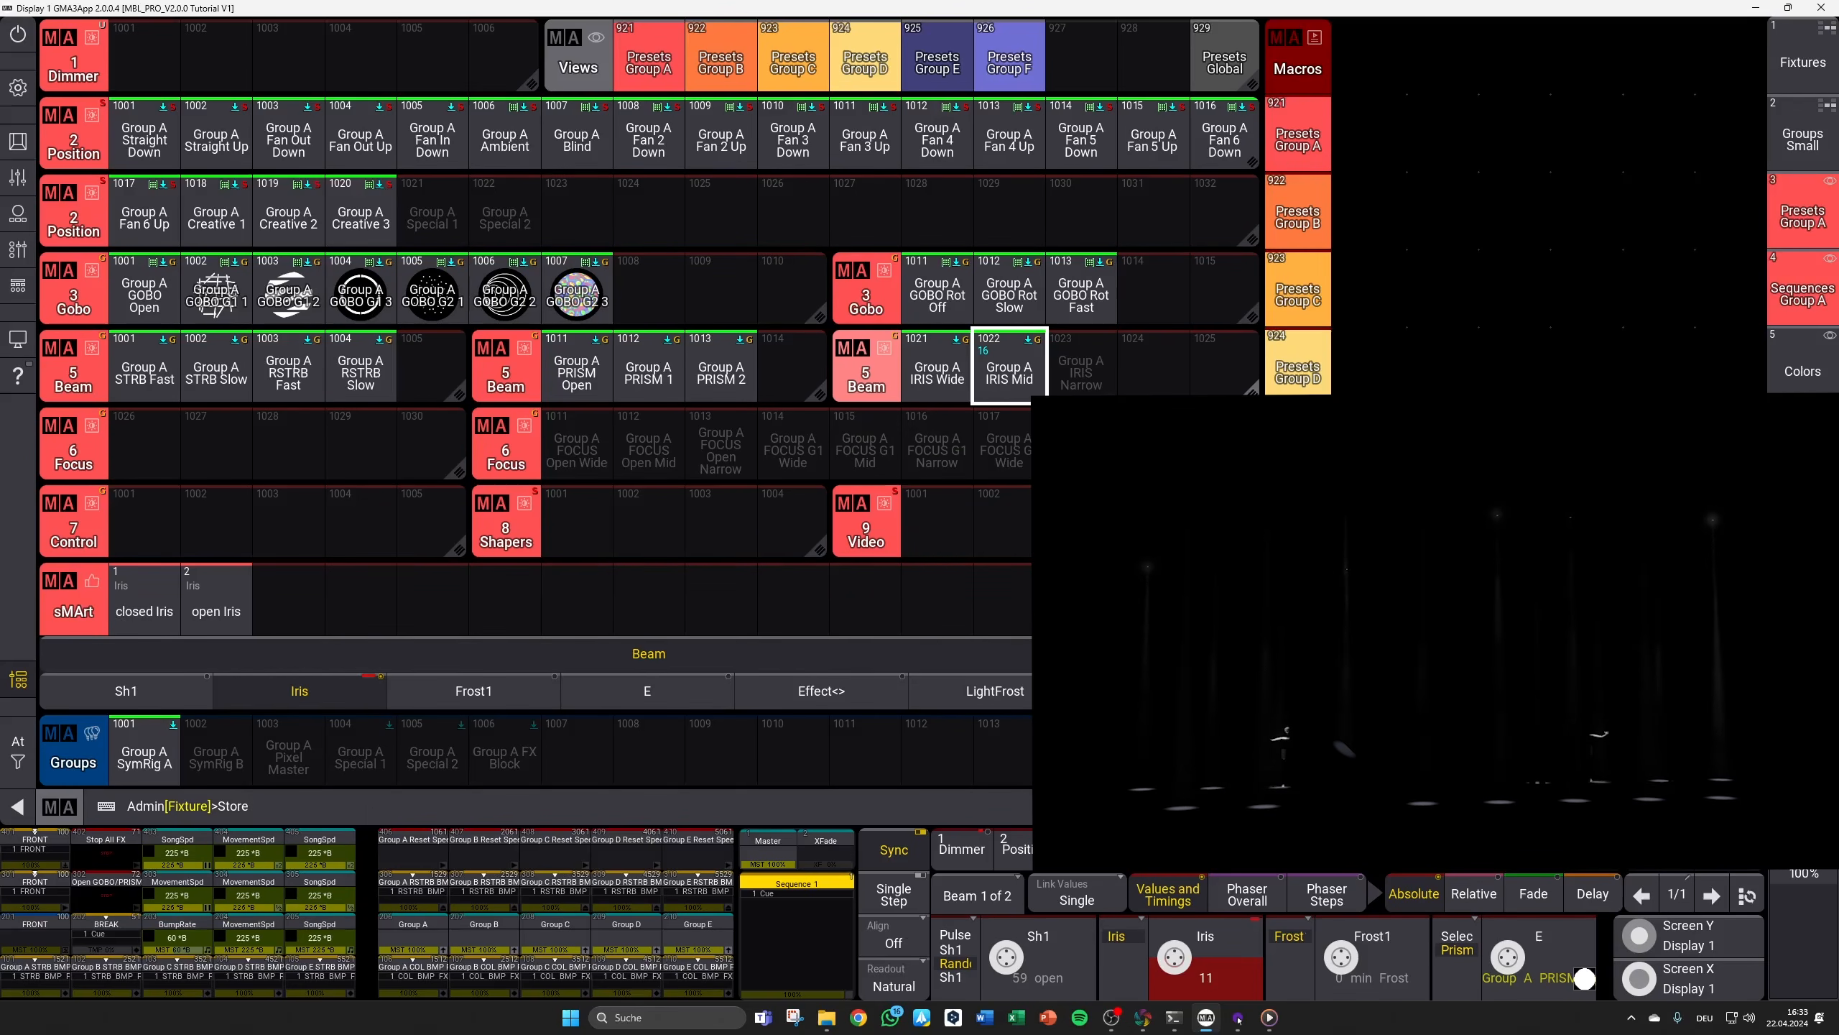
left_click(1095, 385)
left_click(728, 574)
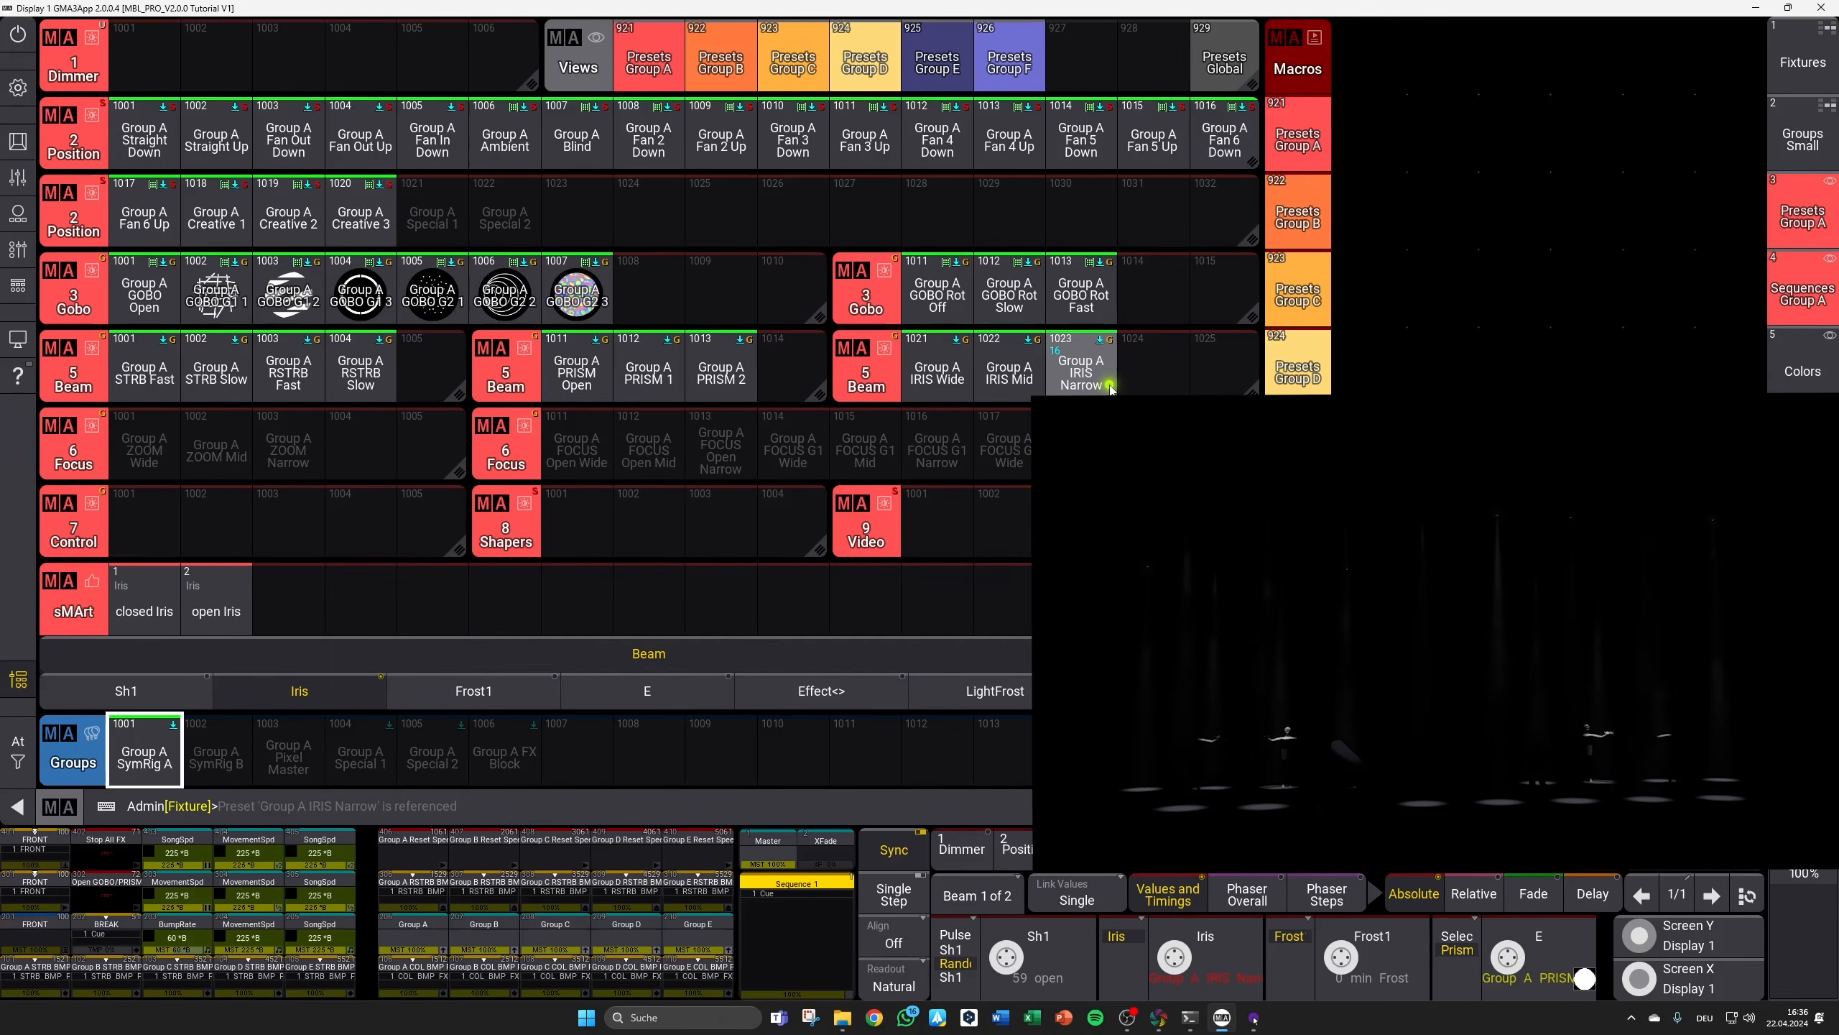
key("BackSpace")
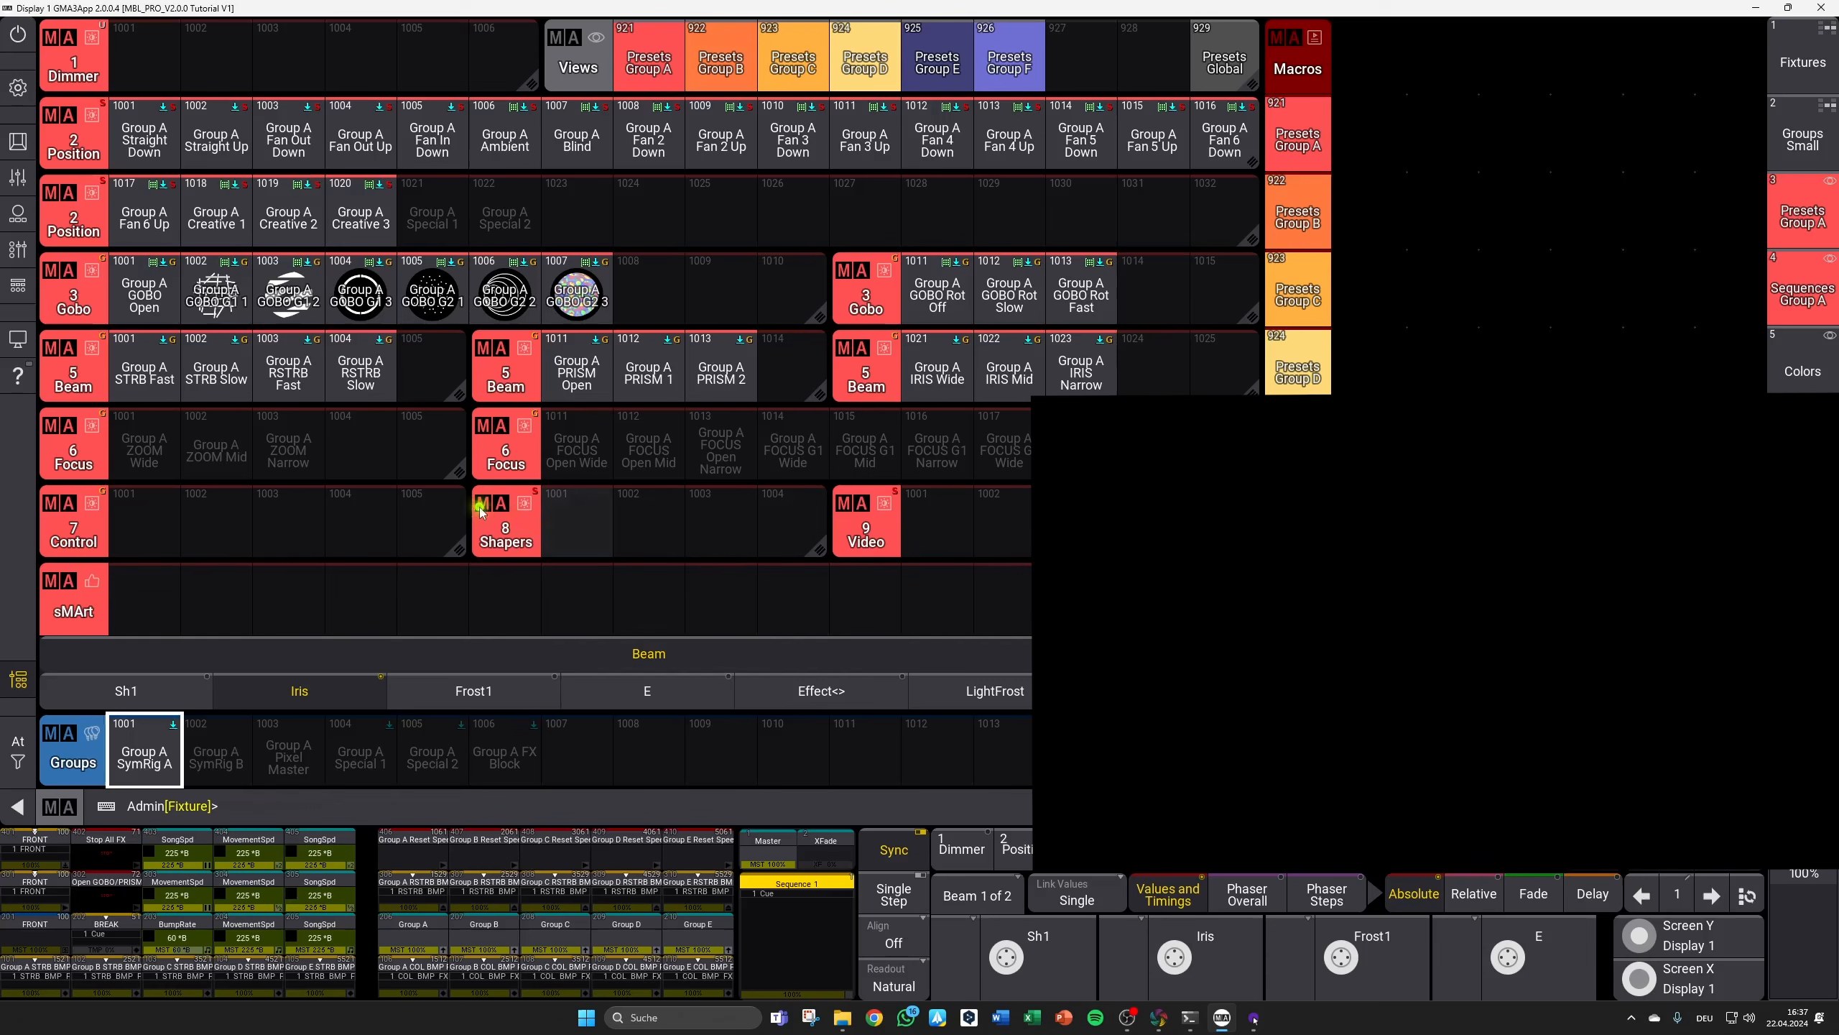
Step: Select Group A SymRig A, set Zoom to 54.00 wide, and store it in Group A ZOOM Wide using Overwrite
left_click(145, 757)
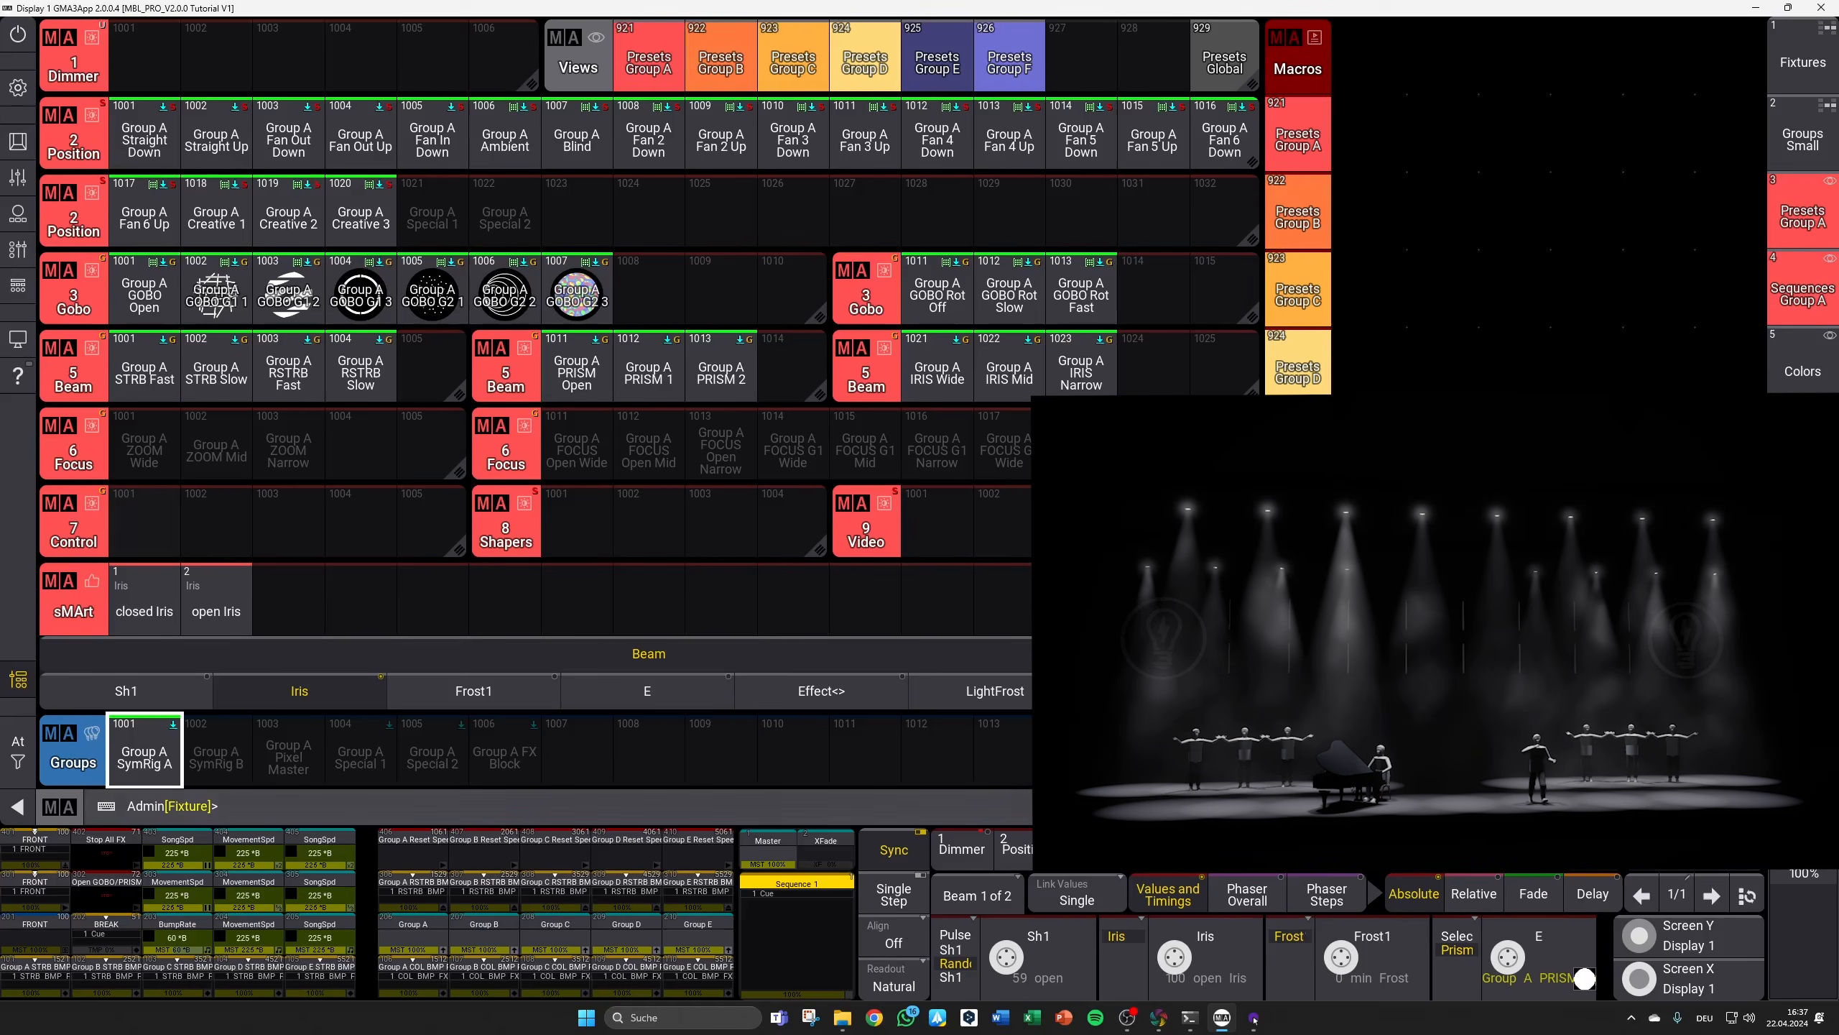
left_click(1280, 849)
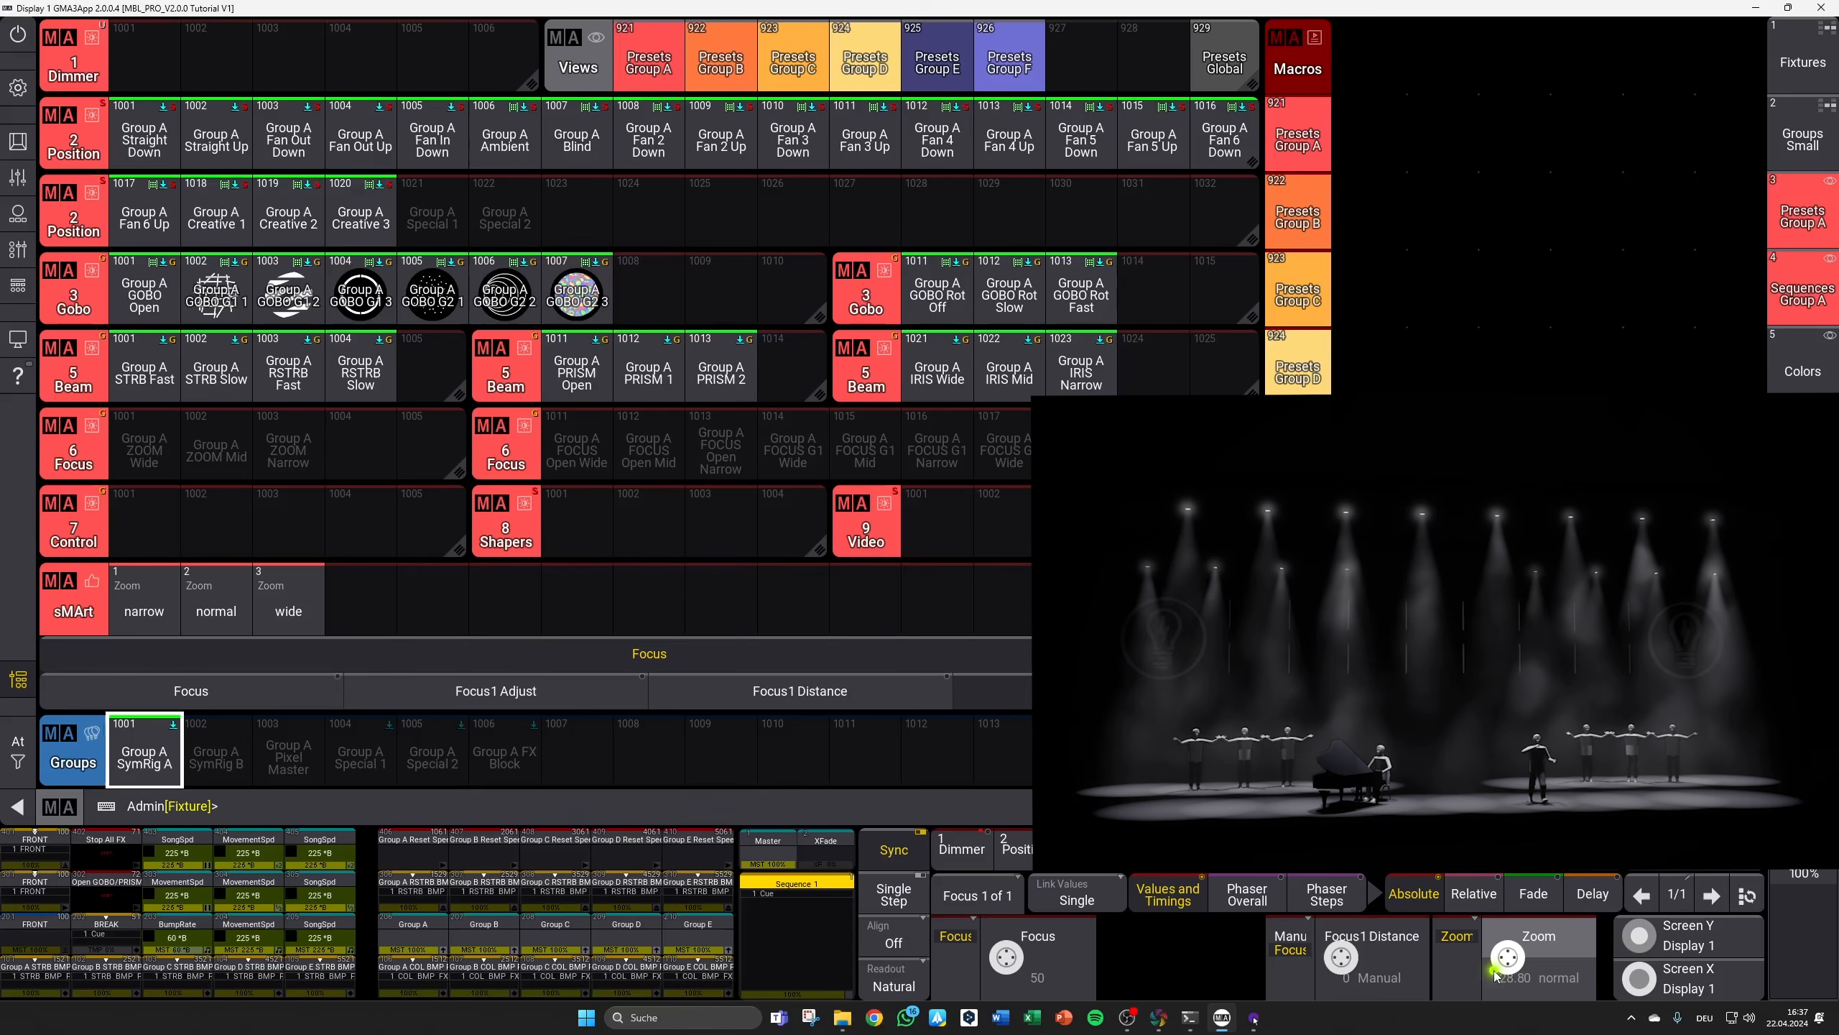
scroll(1496, 972, "up", 10)
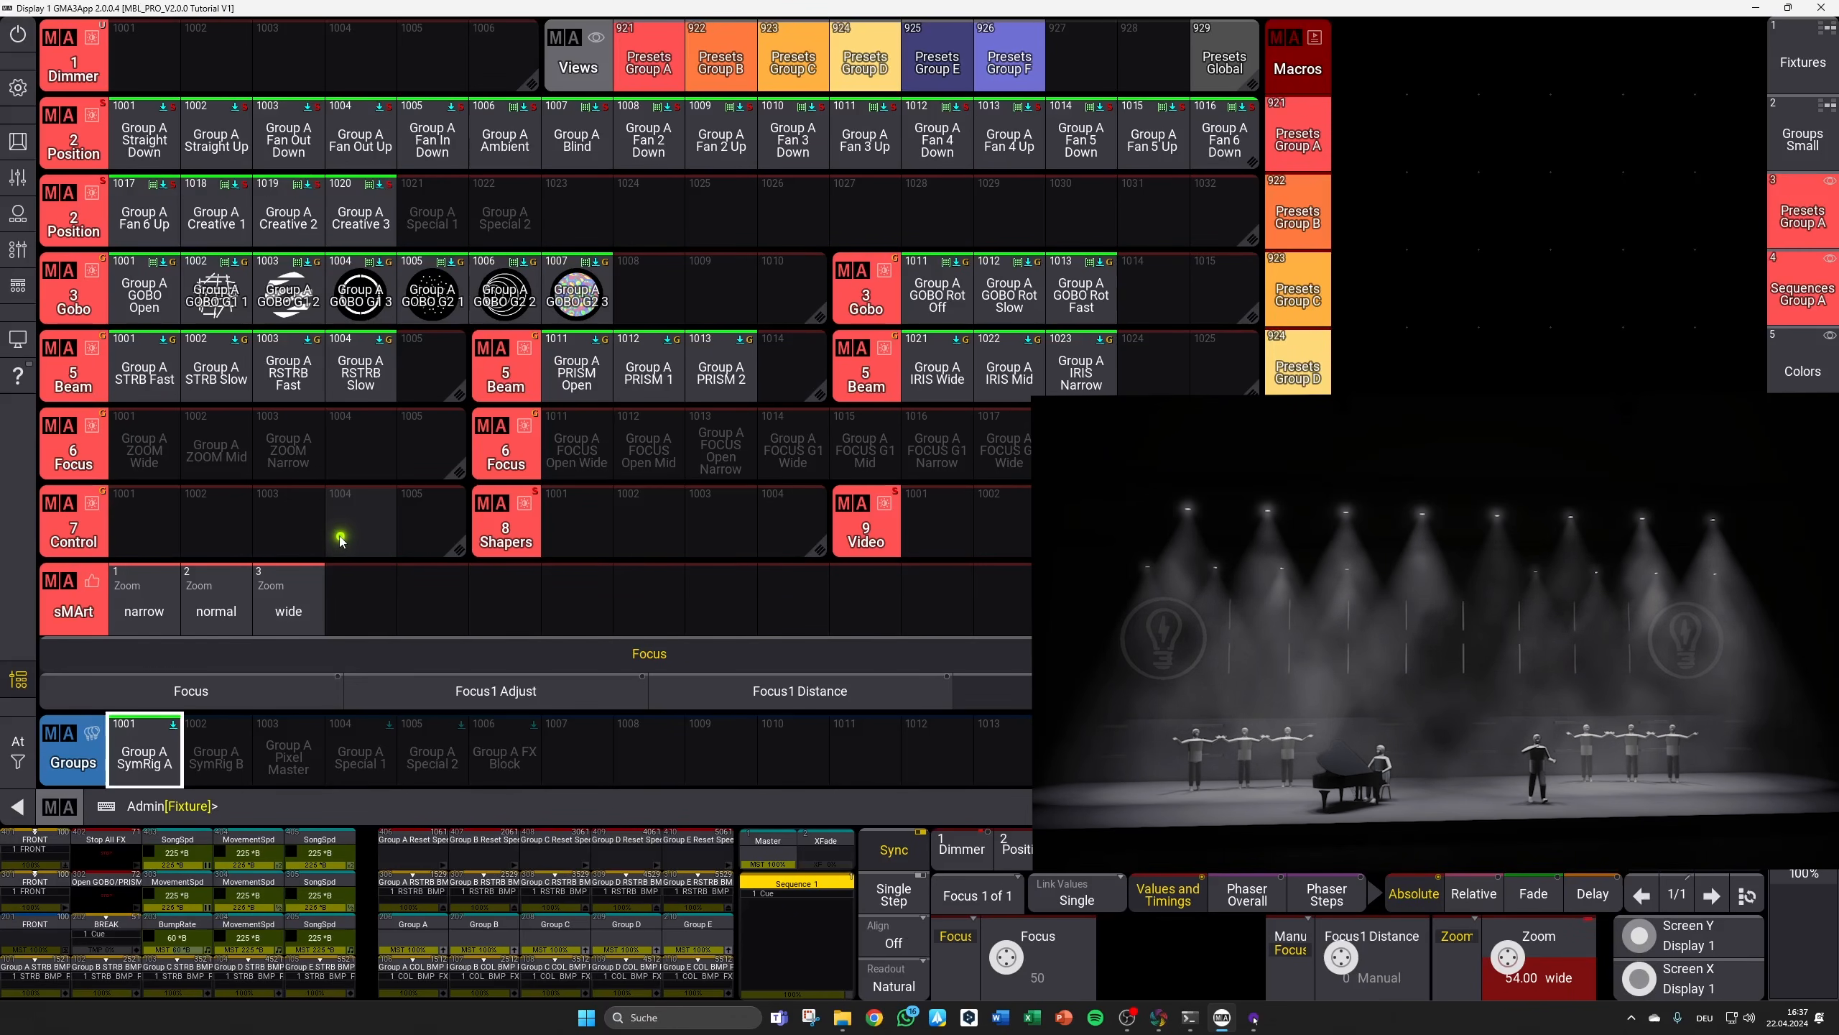
key("s")
left_click(138, 447)
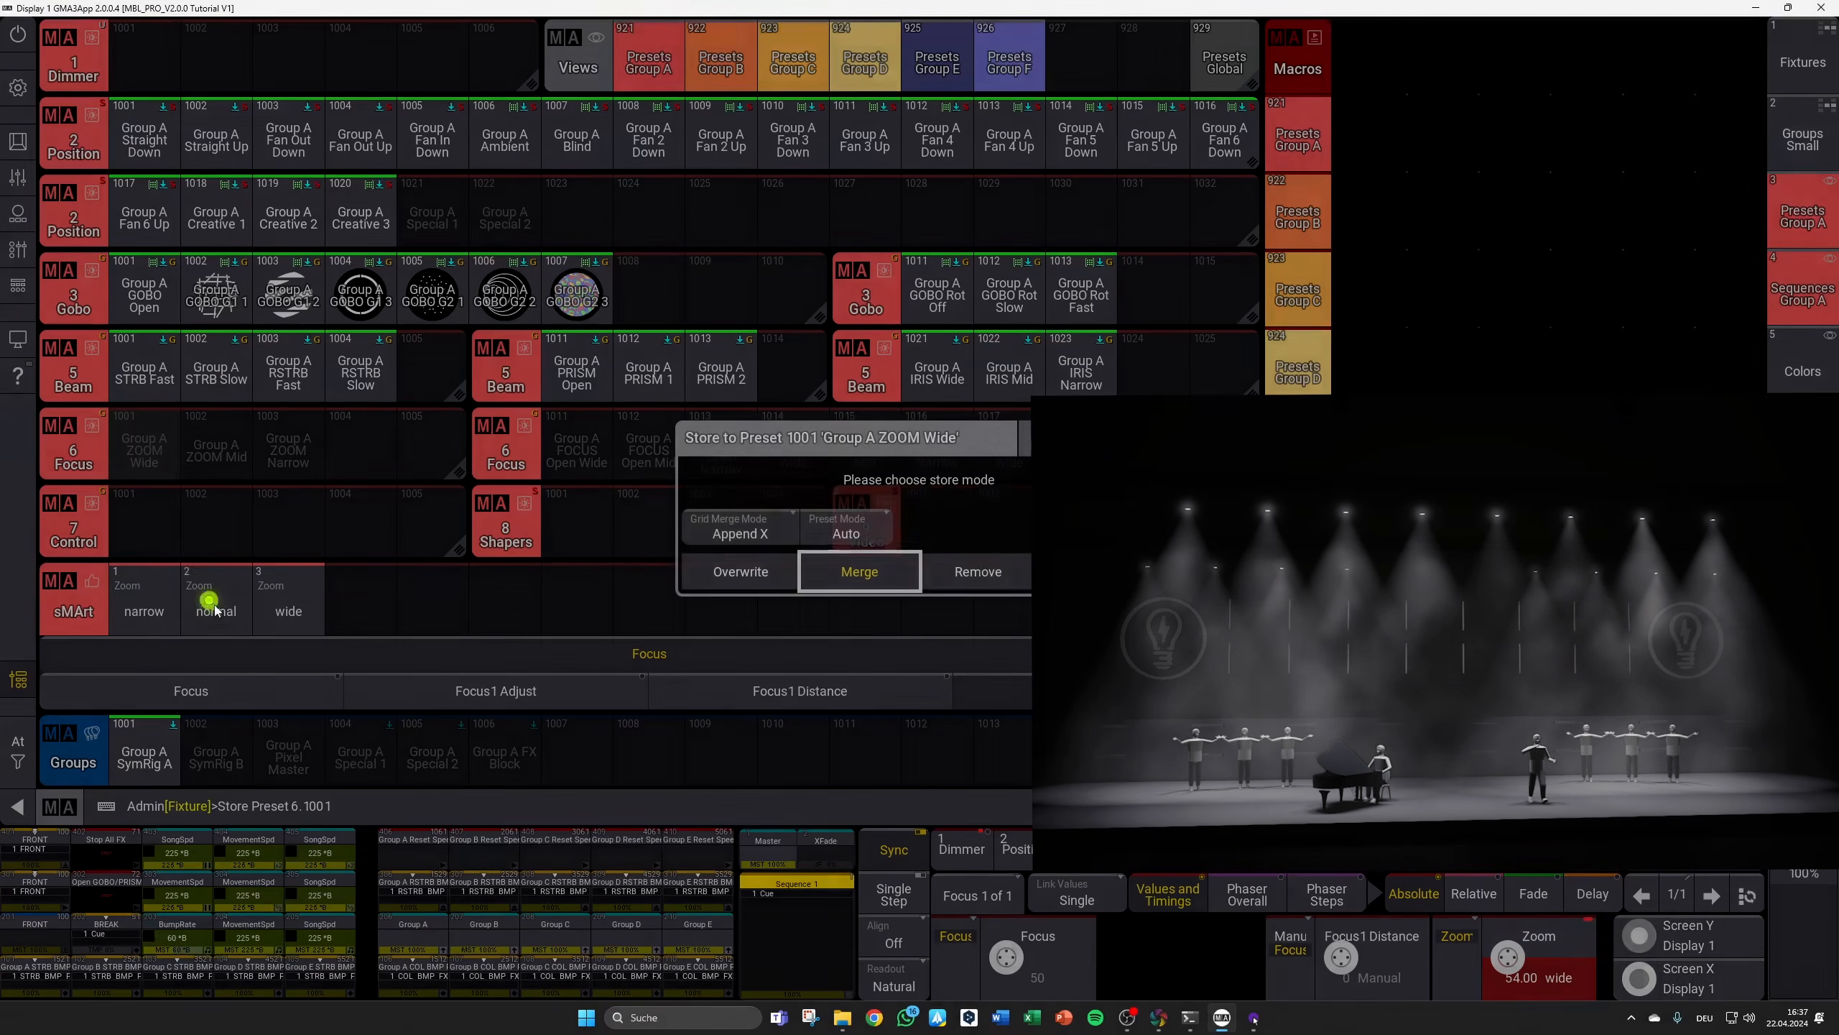
left_click(746, 573)
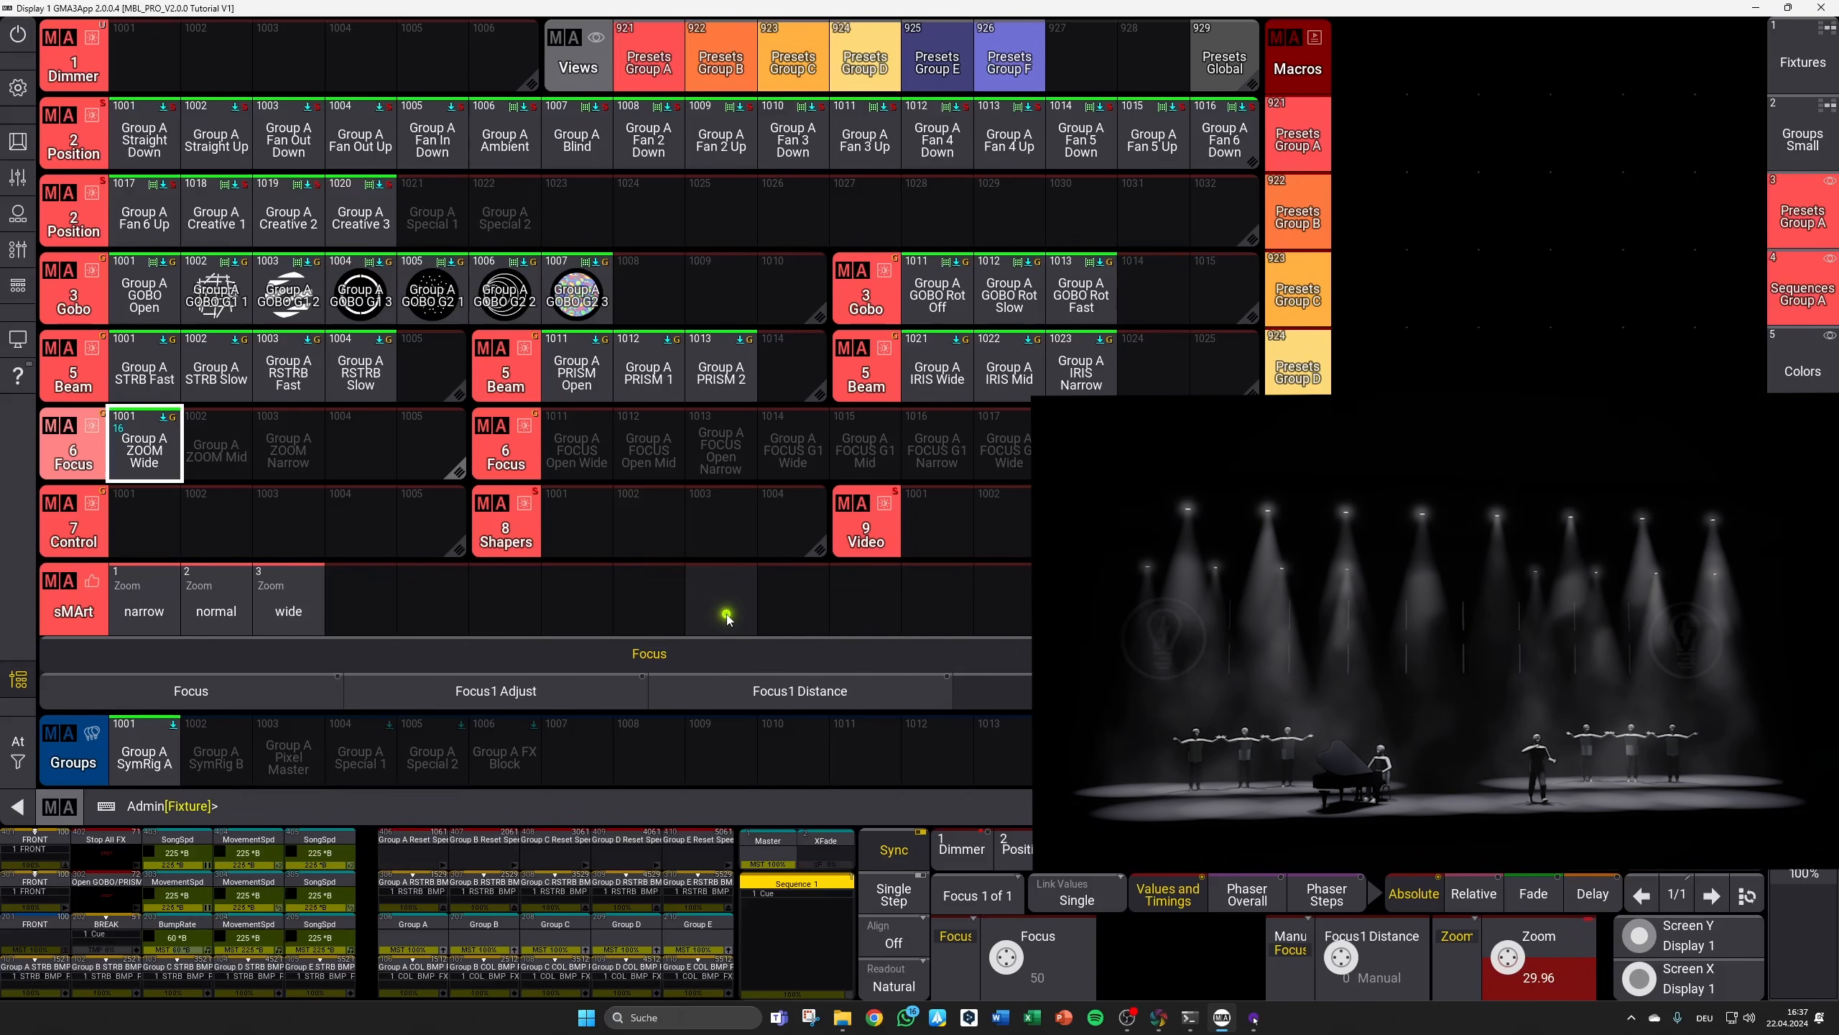
Step: Store Zoom at 29.96 in Group A ZOOM Mid and at 3.40 narrow in Group A ZOOM Narrow, using Overwrite
left_click(216, 449)
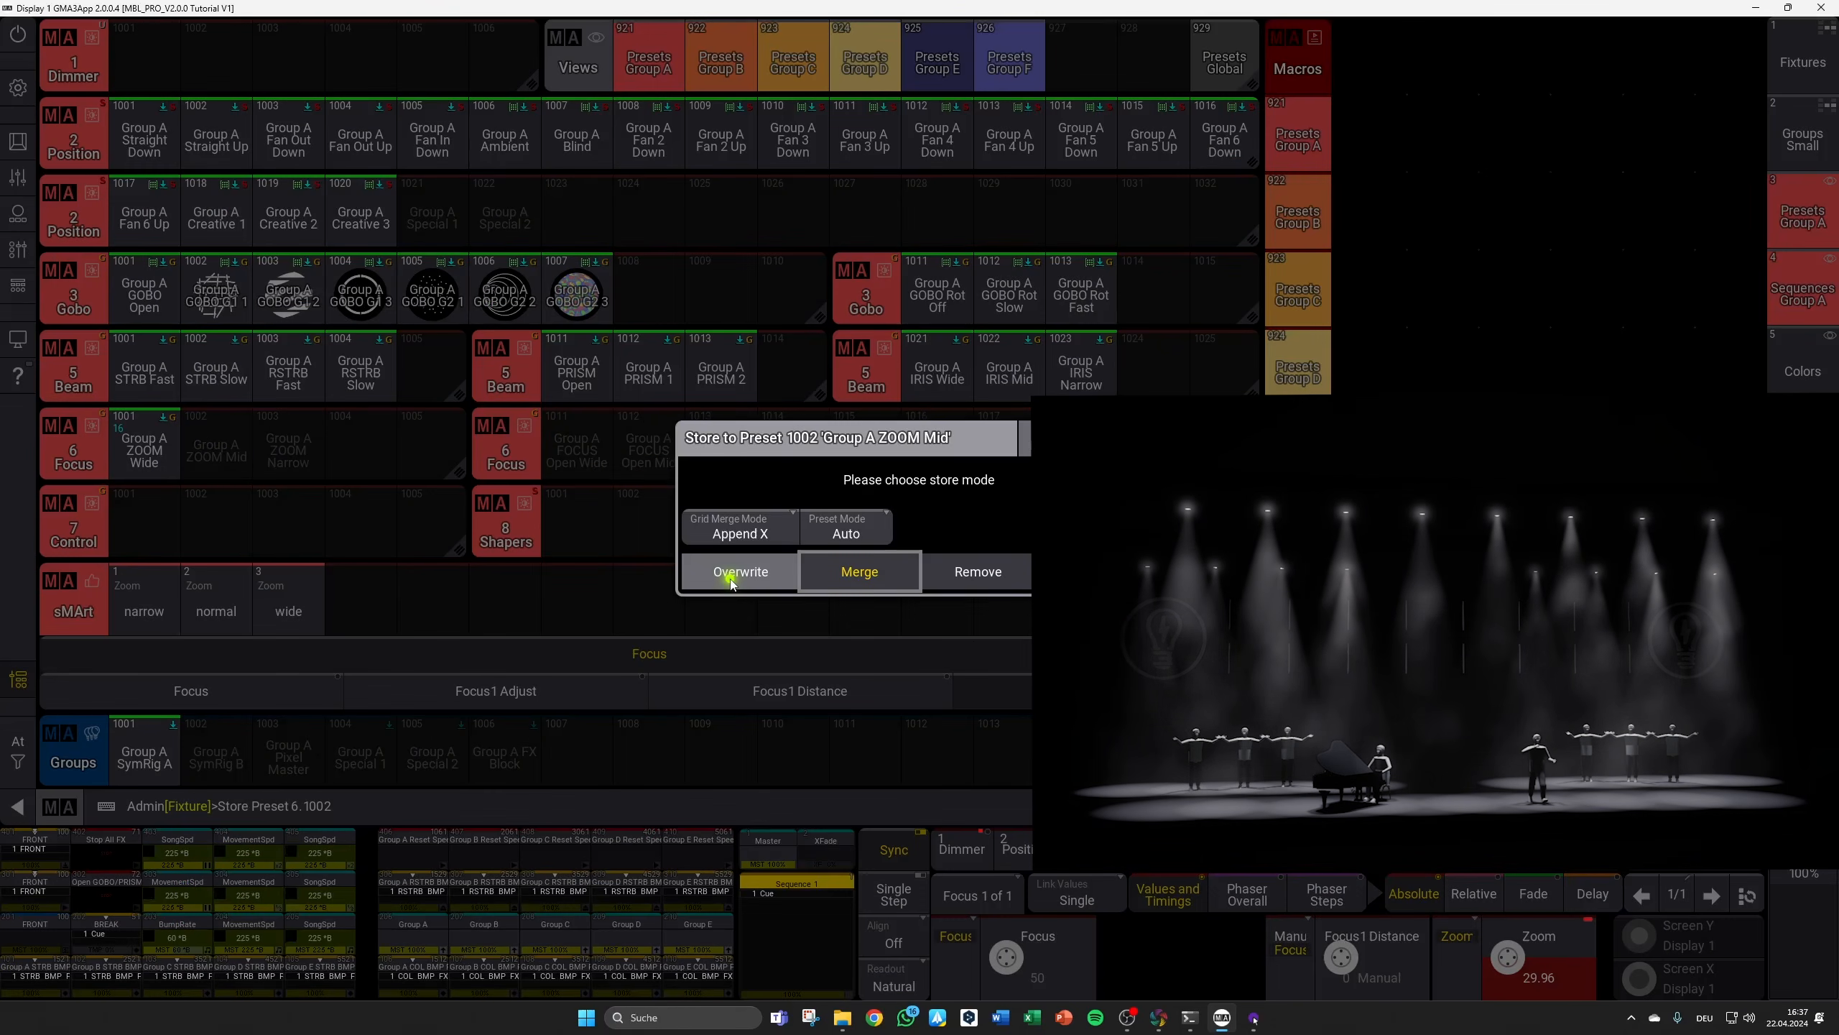
left_click(732, 584)
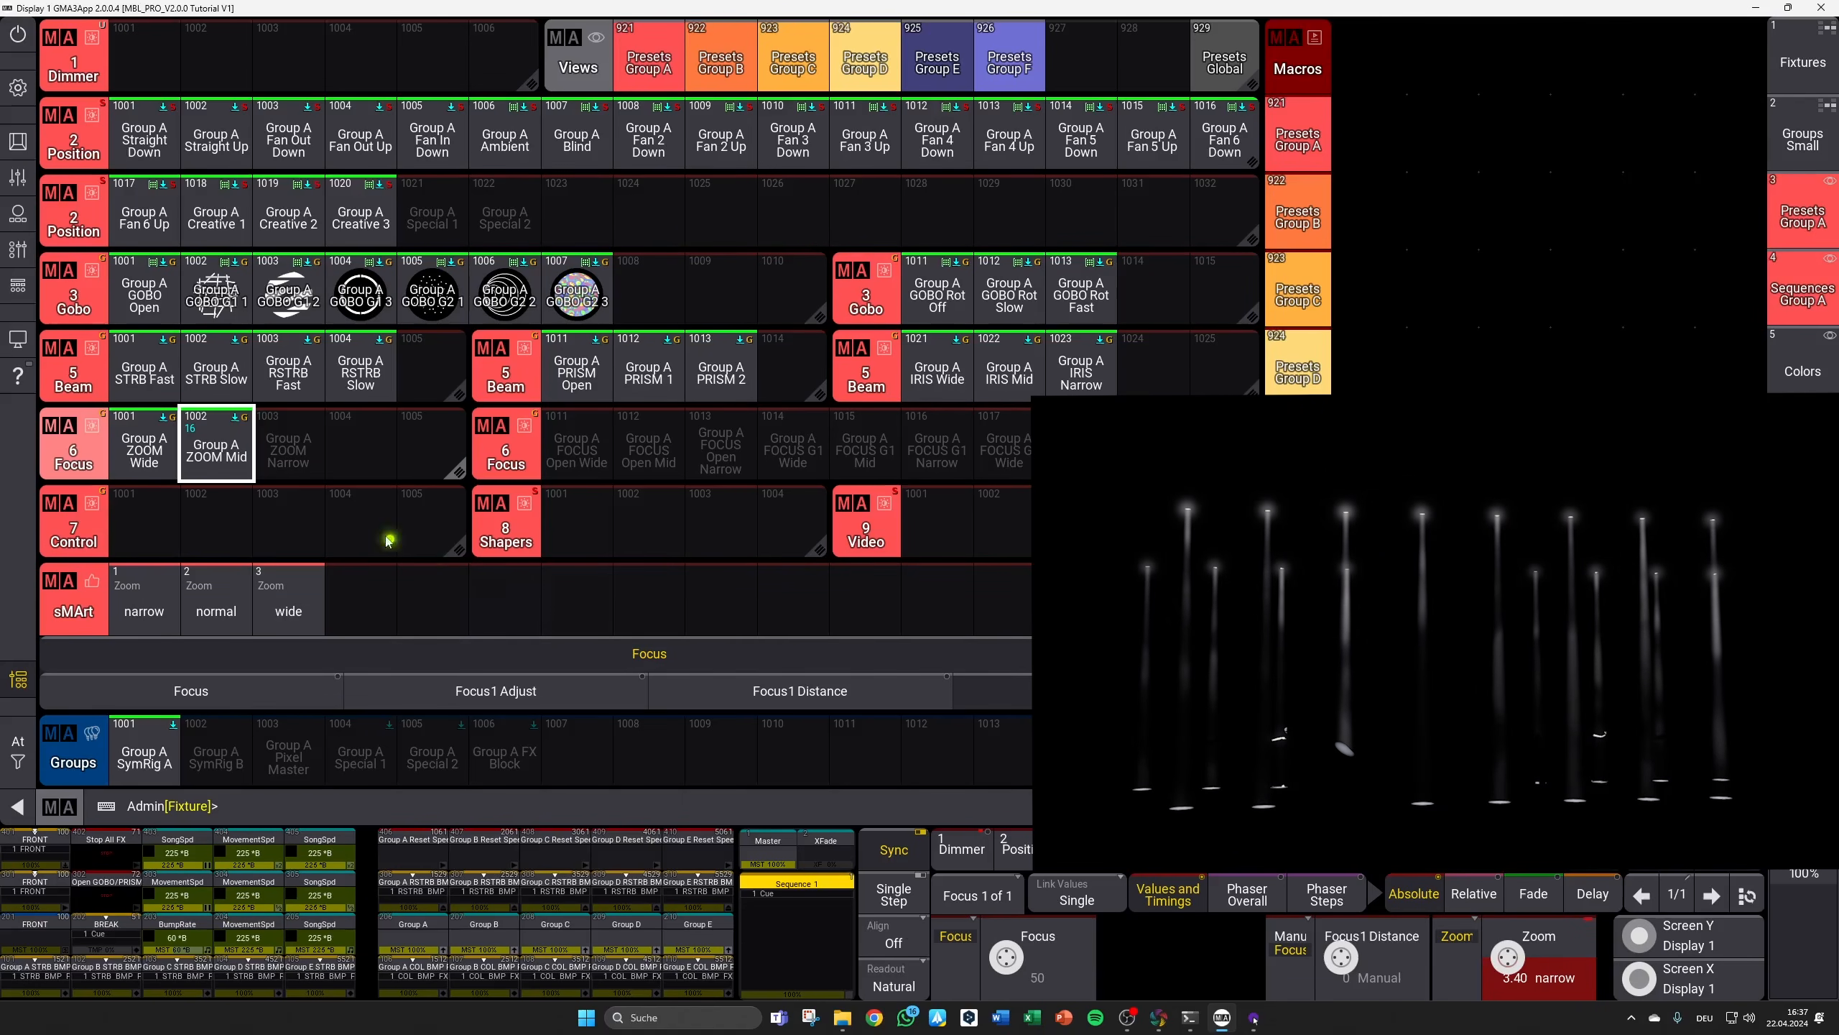
left_click(302, 475)
left_click(314, 470)
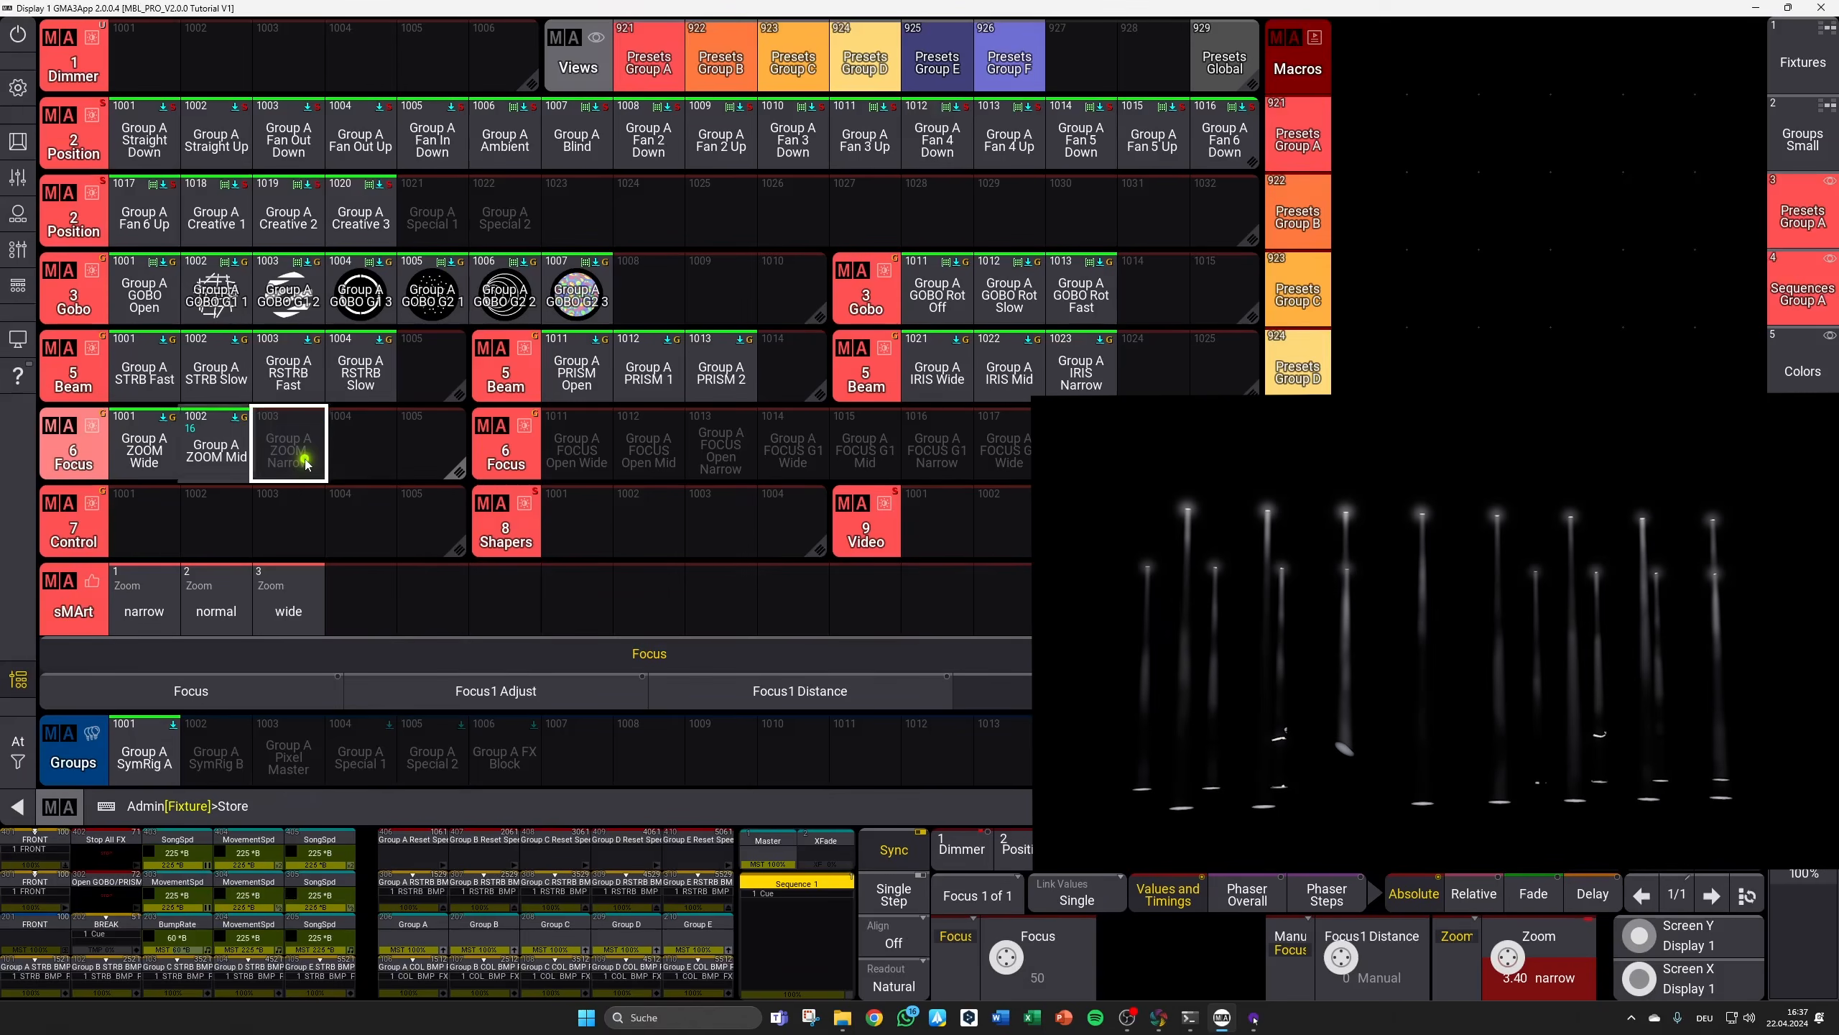
left_click(687, 584)
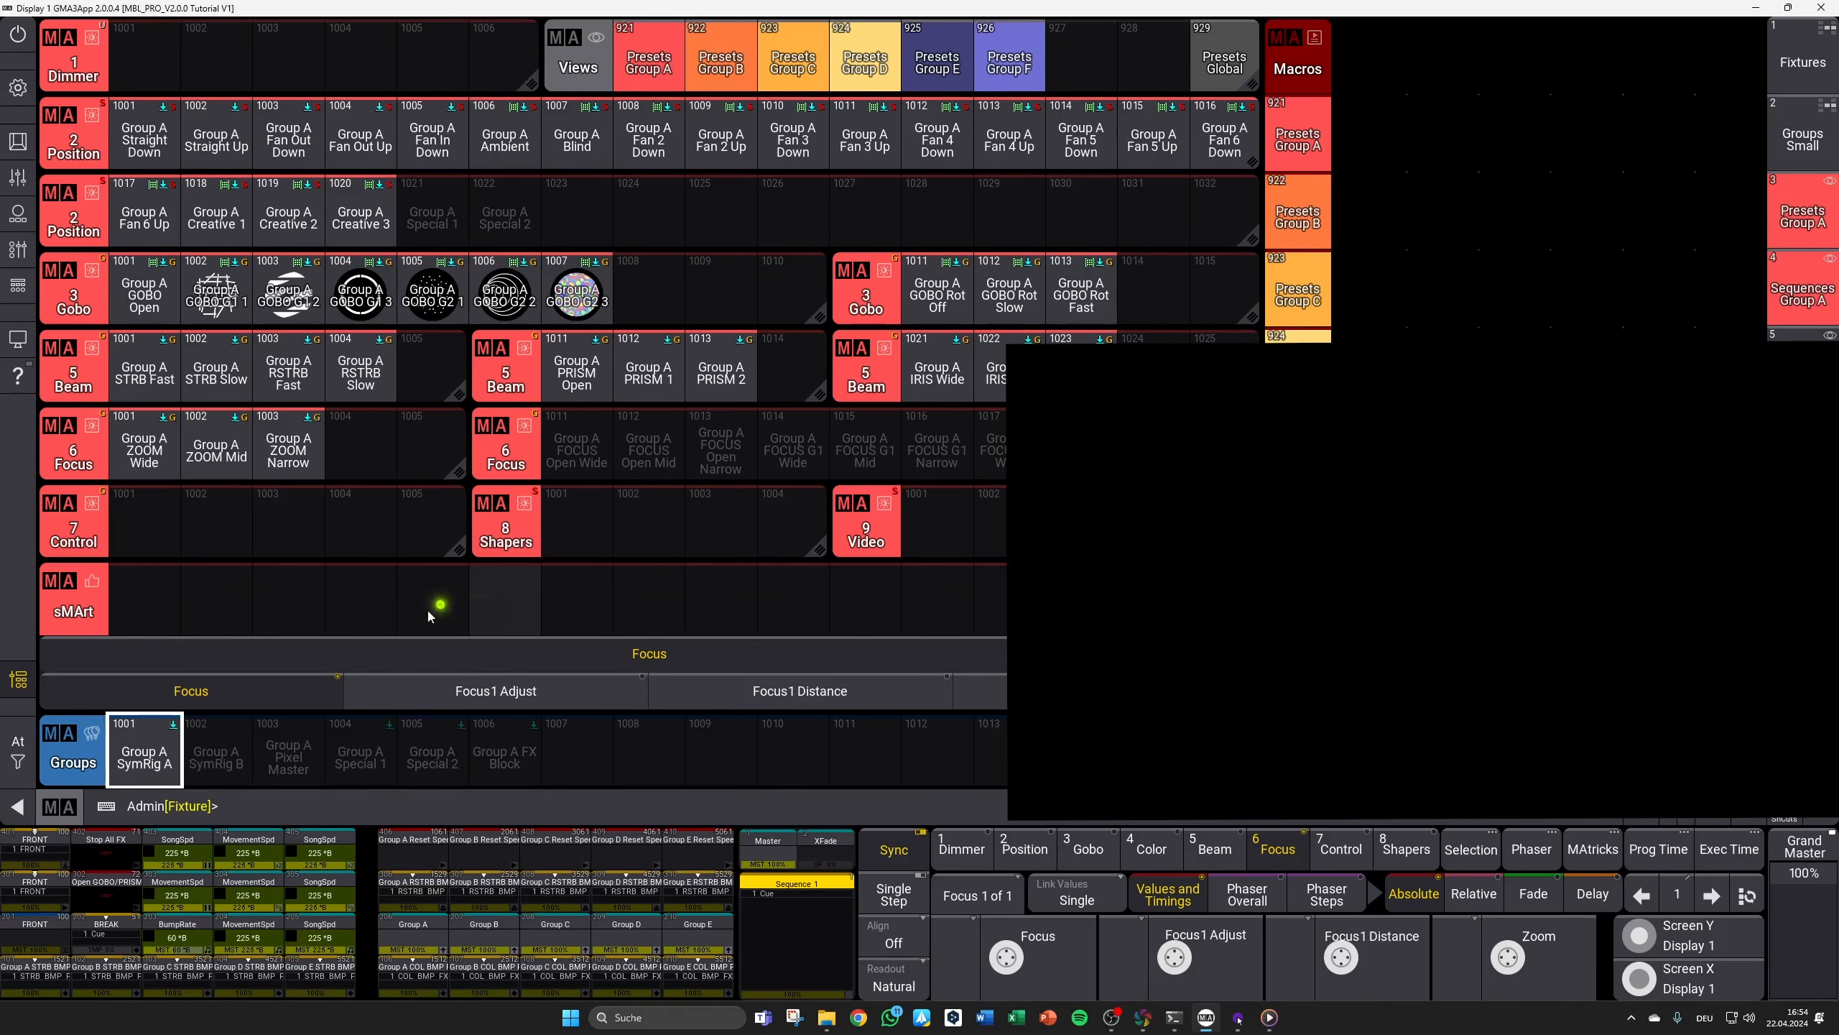
Step: Apply the Group A GOBO Open and Group A ZOOM Wide presets to Group A SymRig A, and clear the fixture selection
left_click(145, 749)
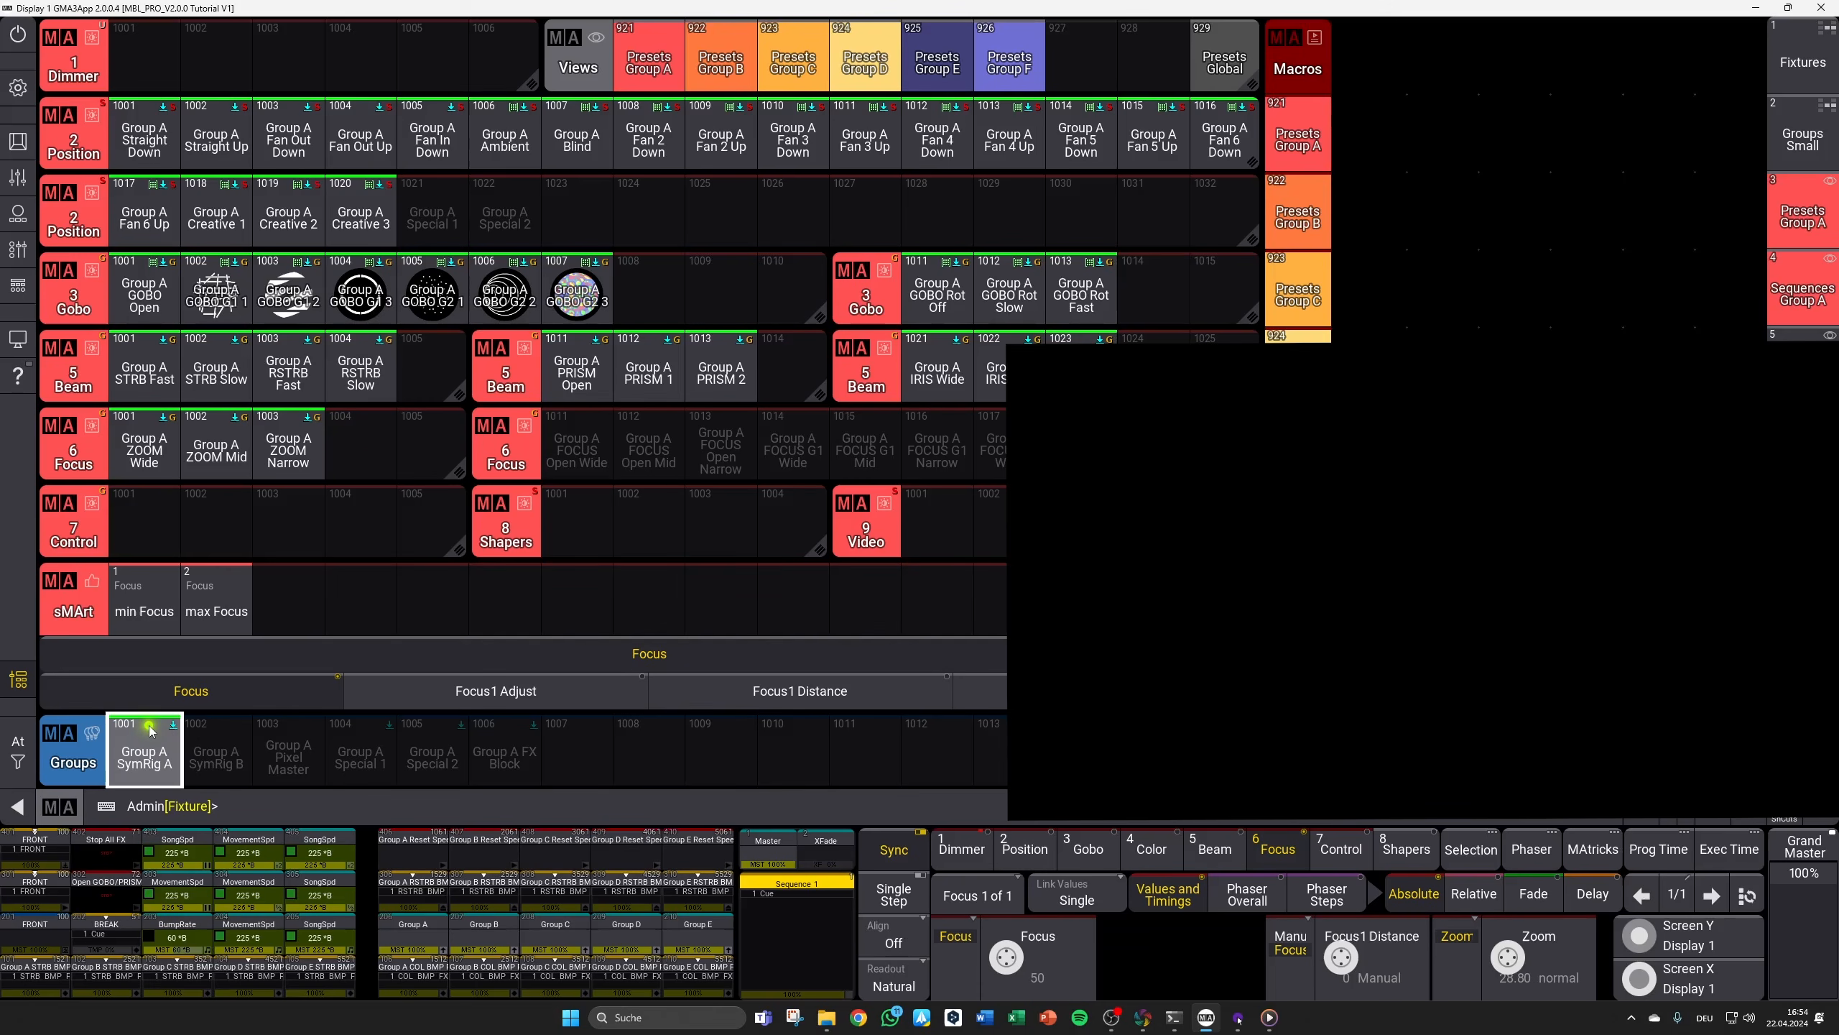
left_click(156, 594)
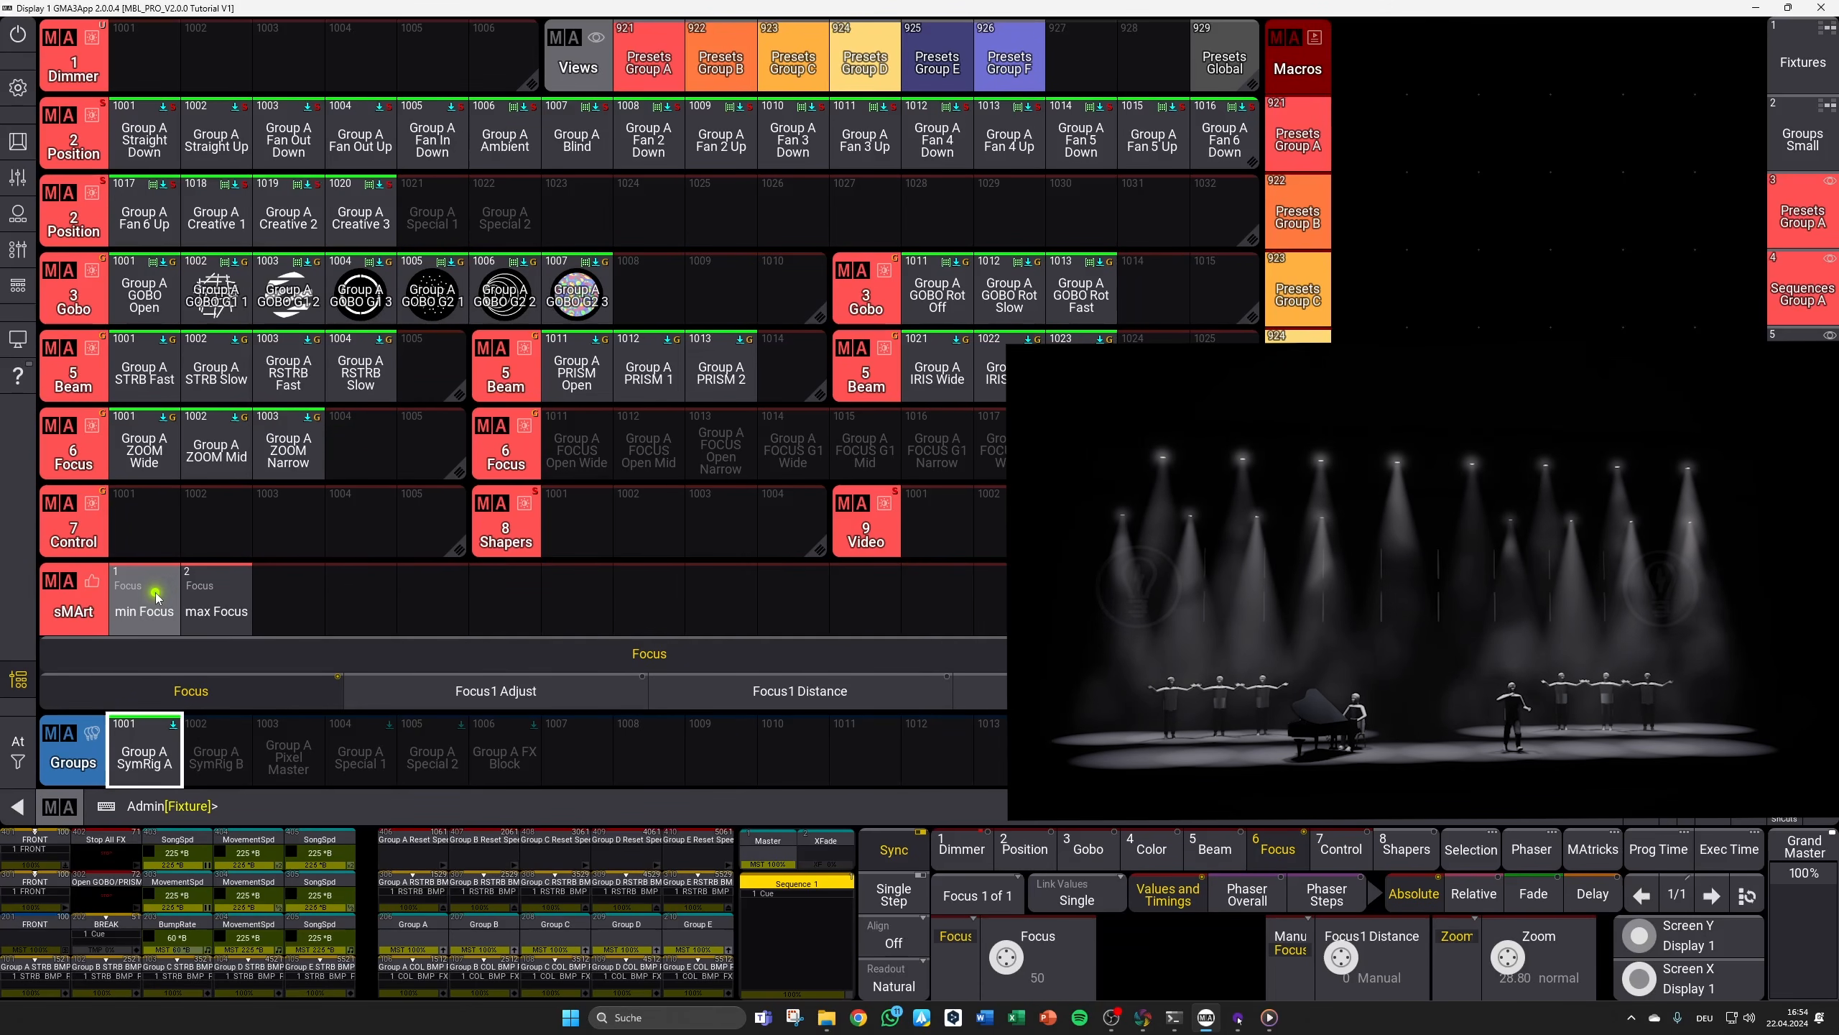
left_click(156, 308)
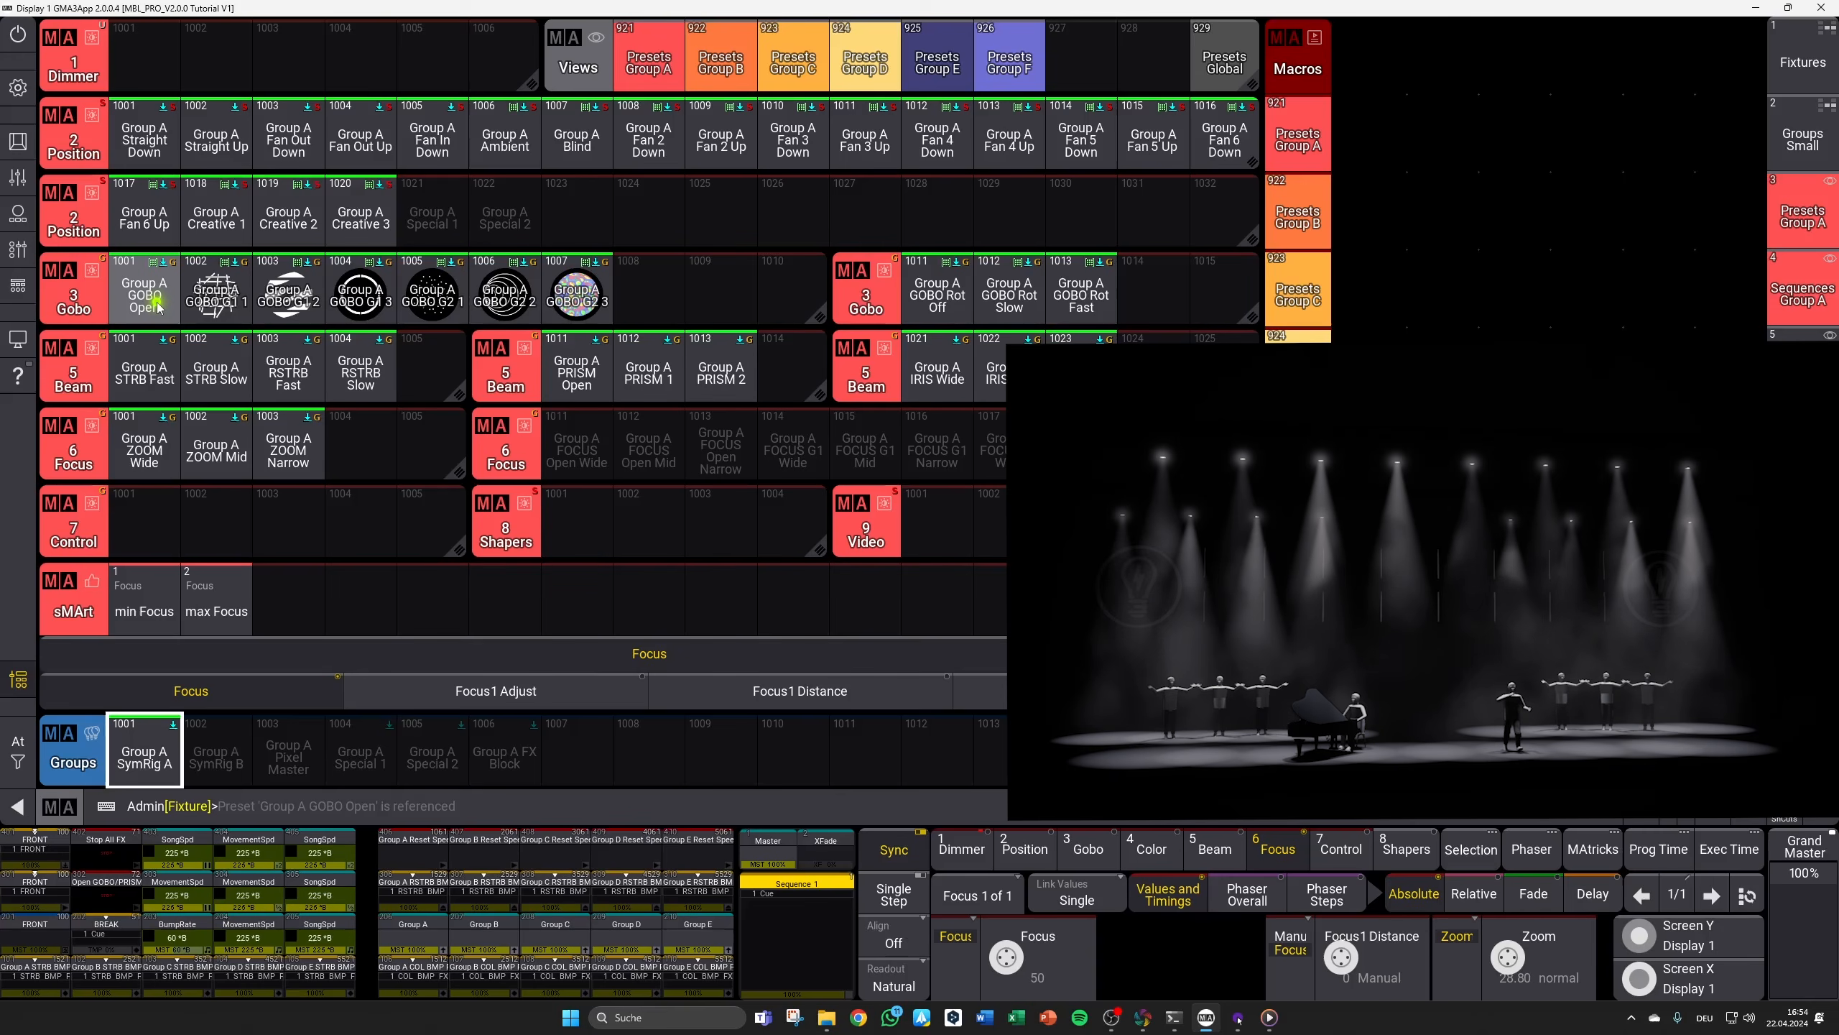
left_click(158, 308)
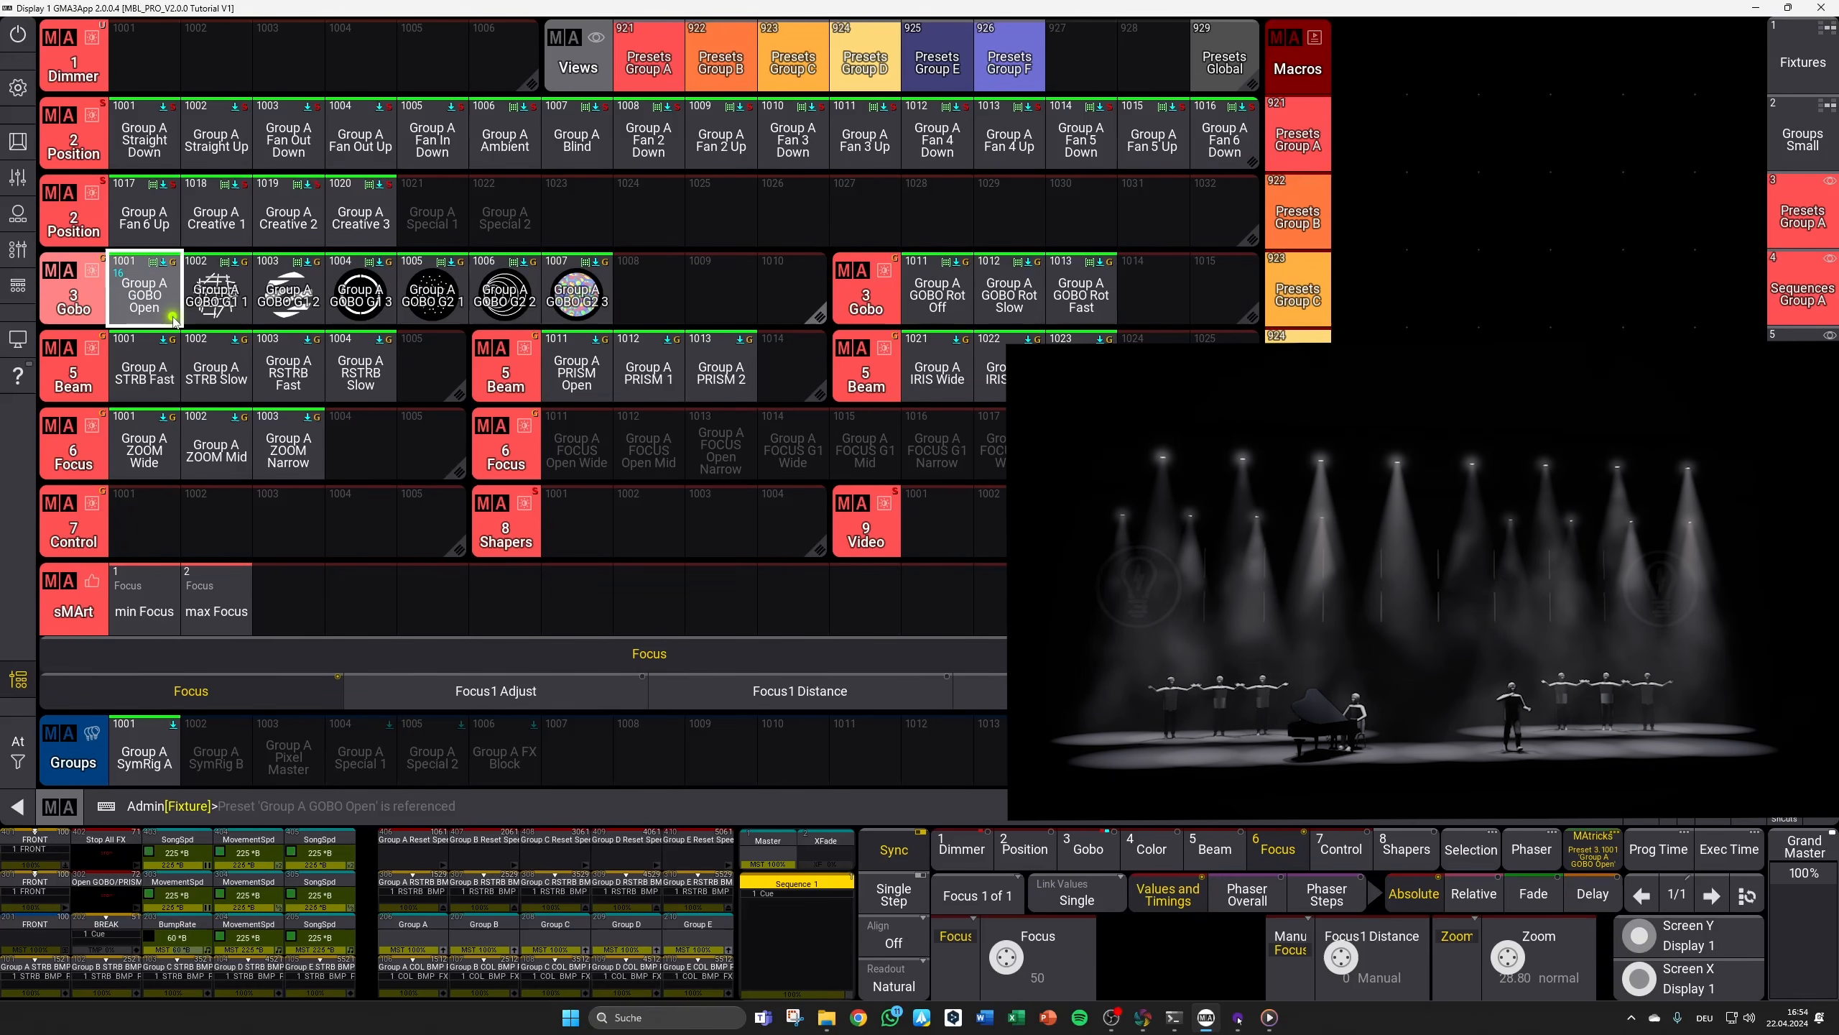
left_click(167, 463)
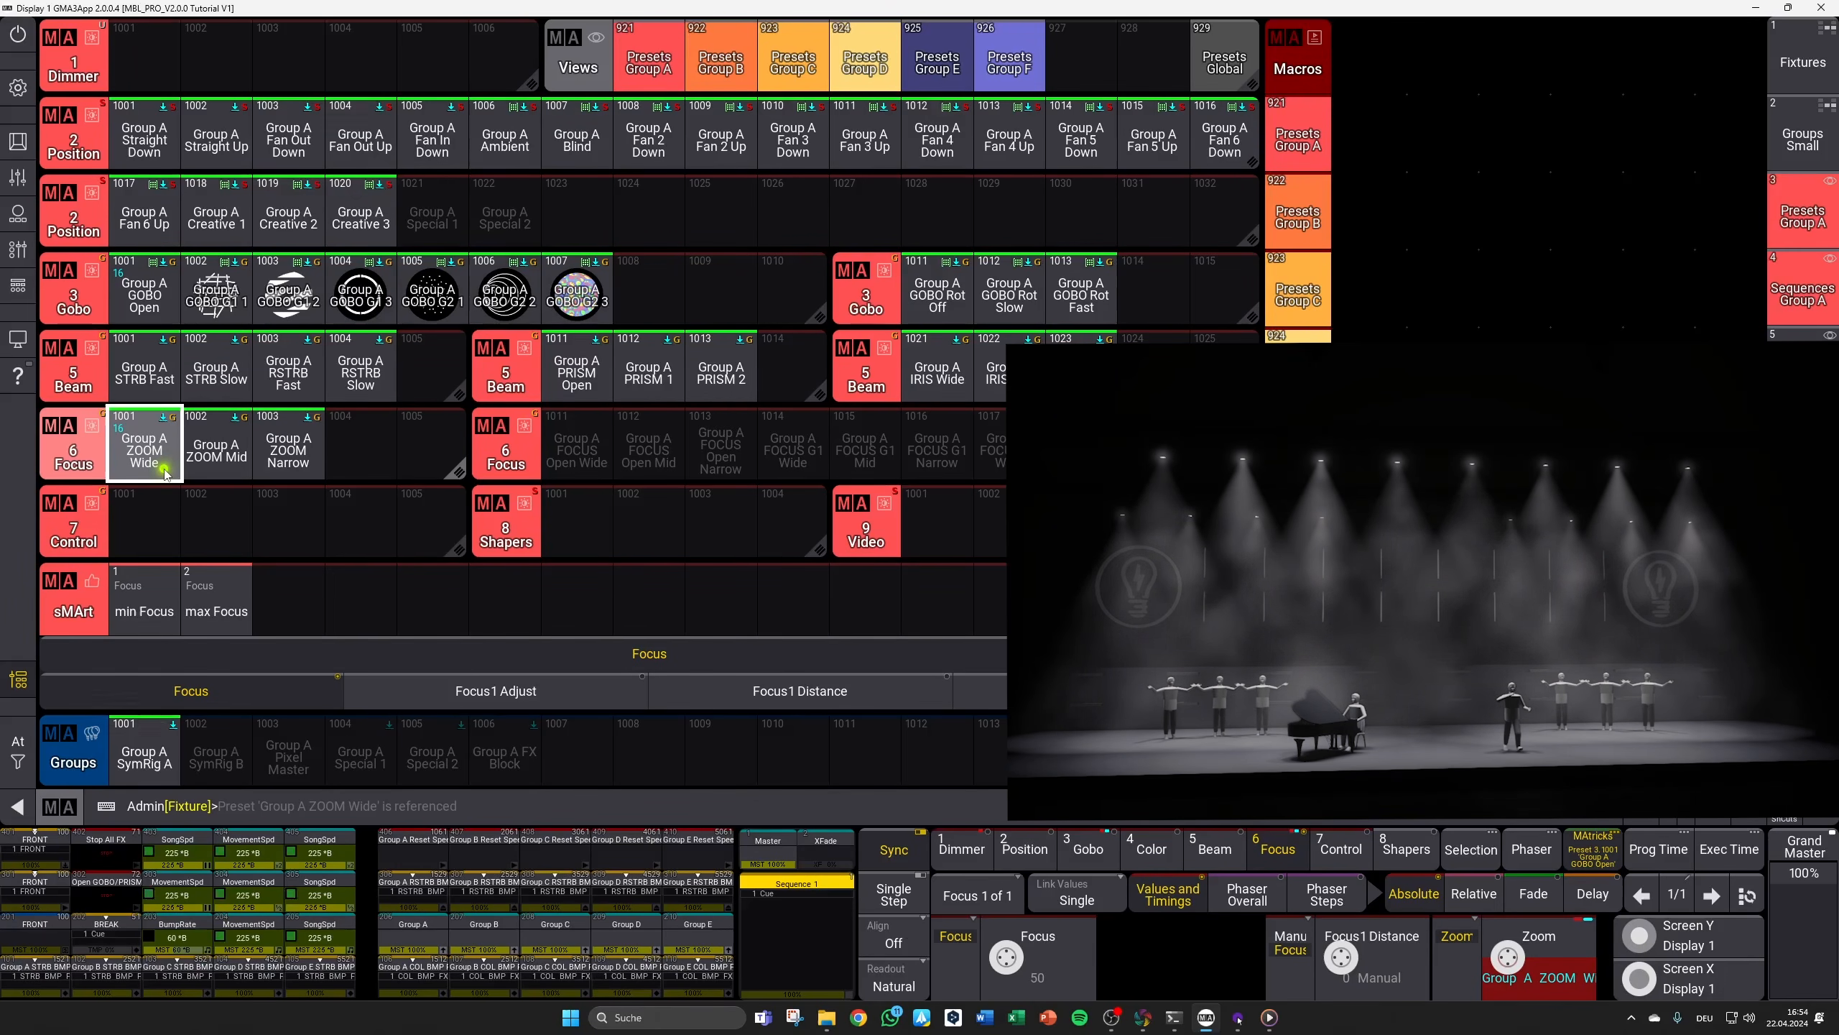
key("BackSpace")
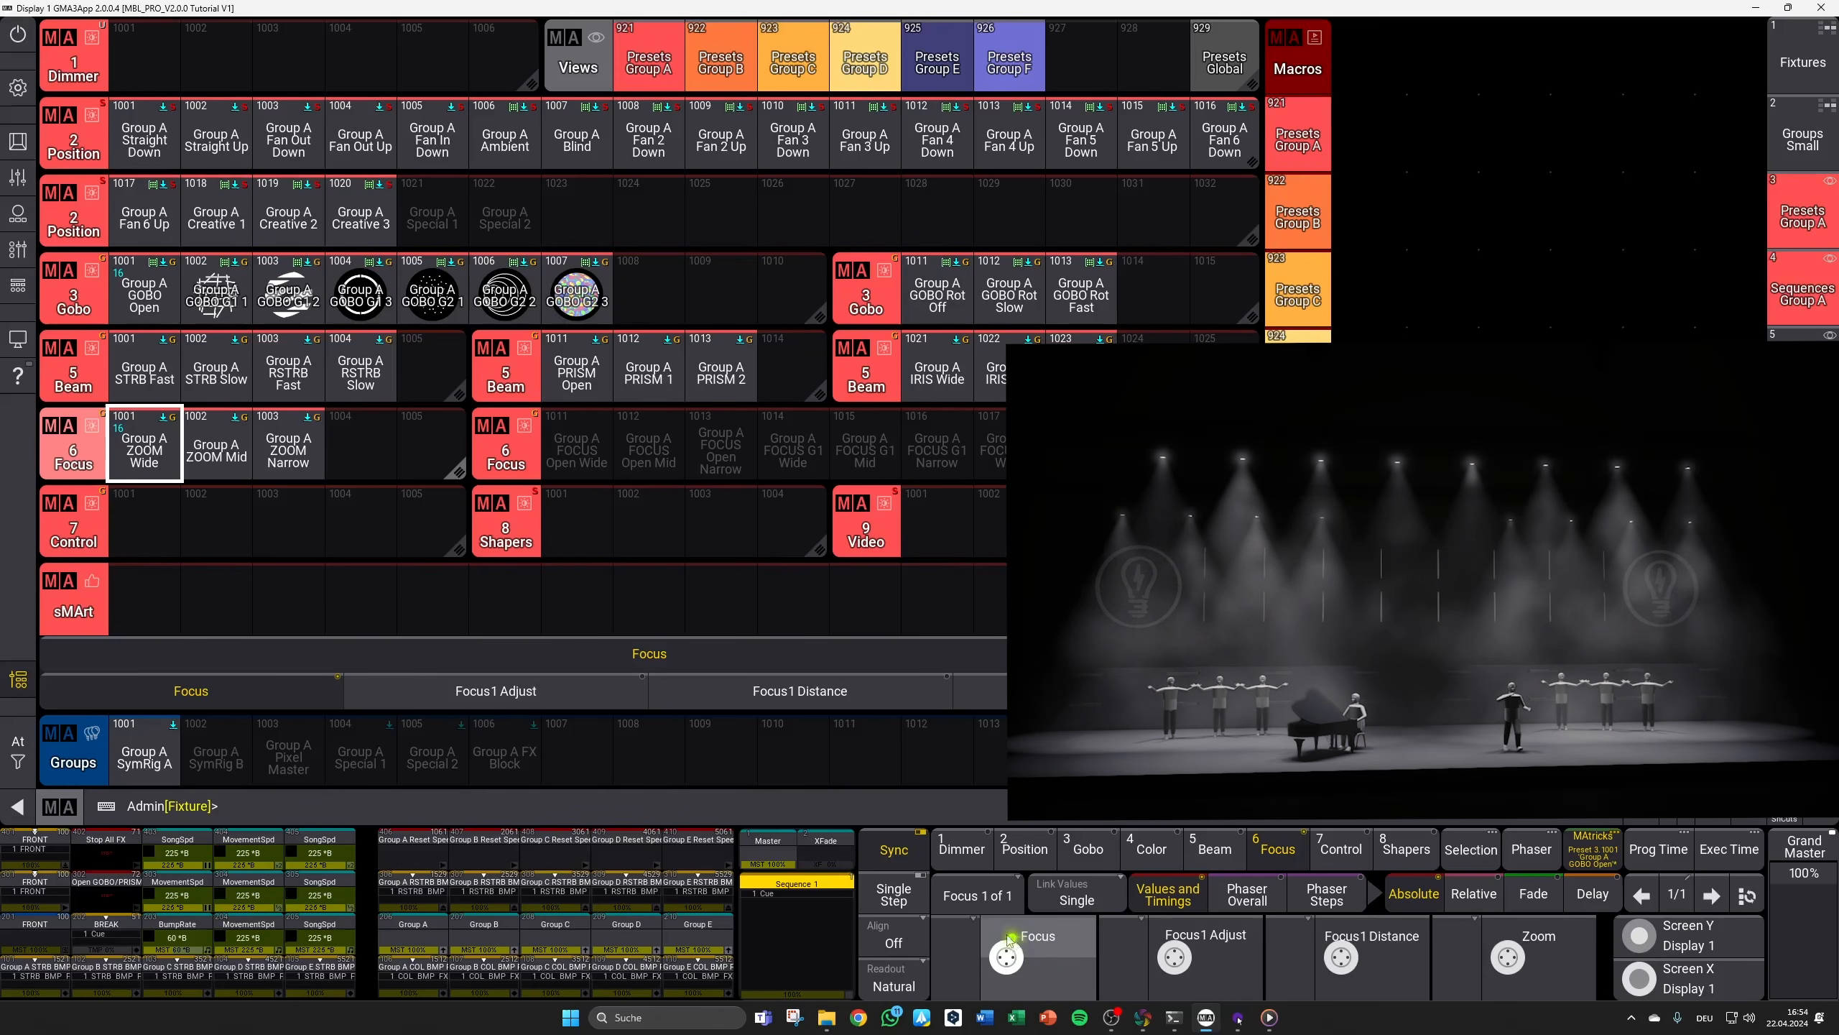
Step: Select Group A SymRig A, set Focus to 100 max, and store it in Group A FOCUS Open Wide using Overwrite
left_click(145, 754)
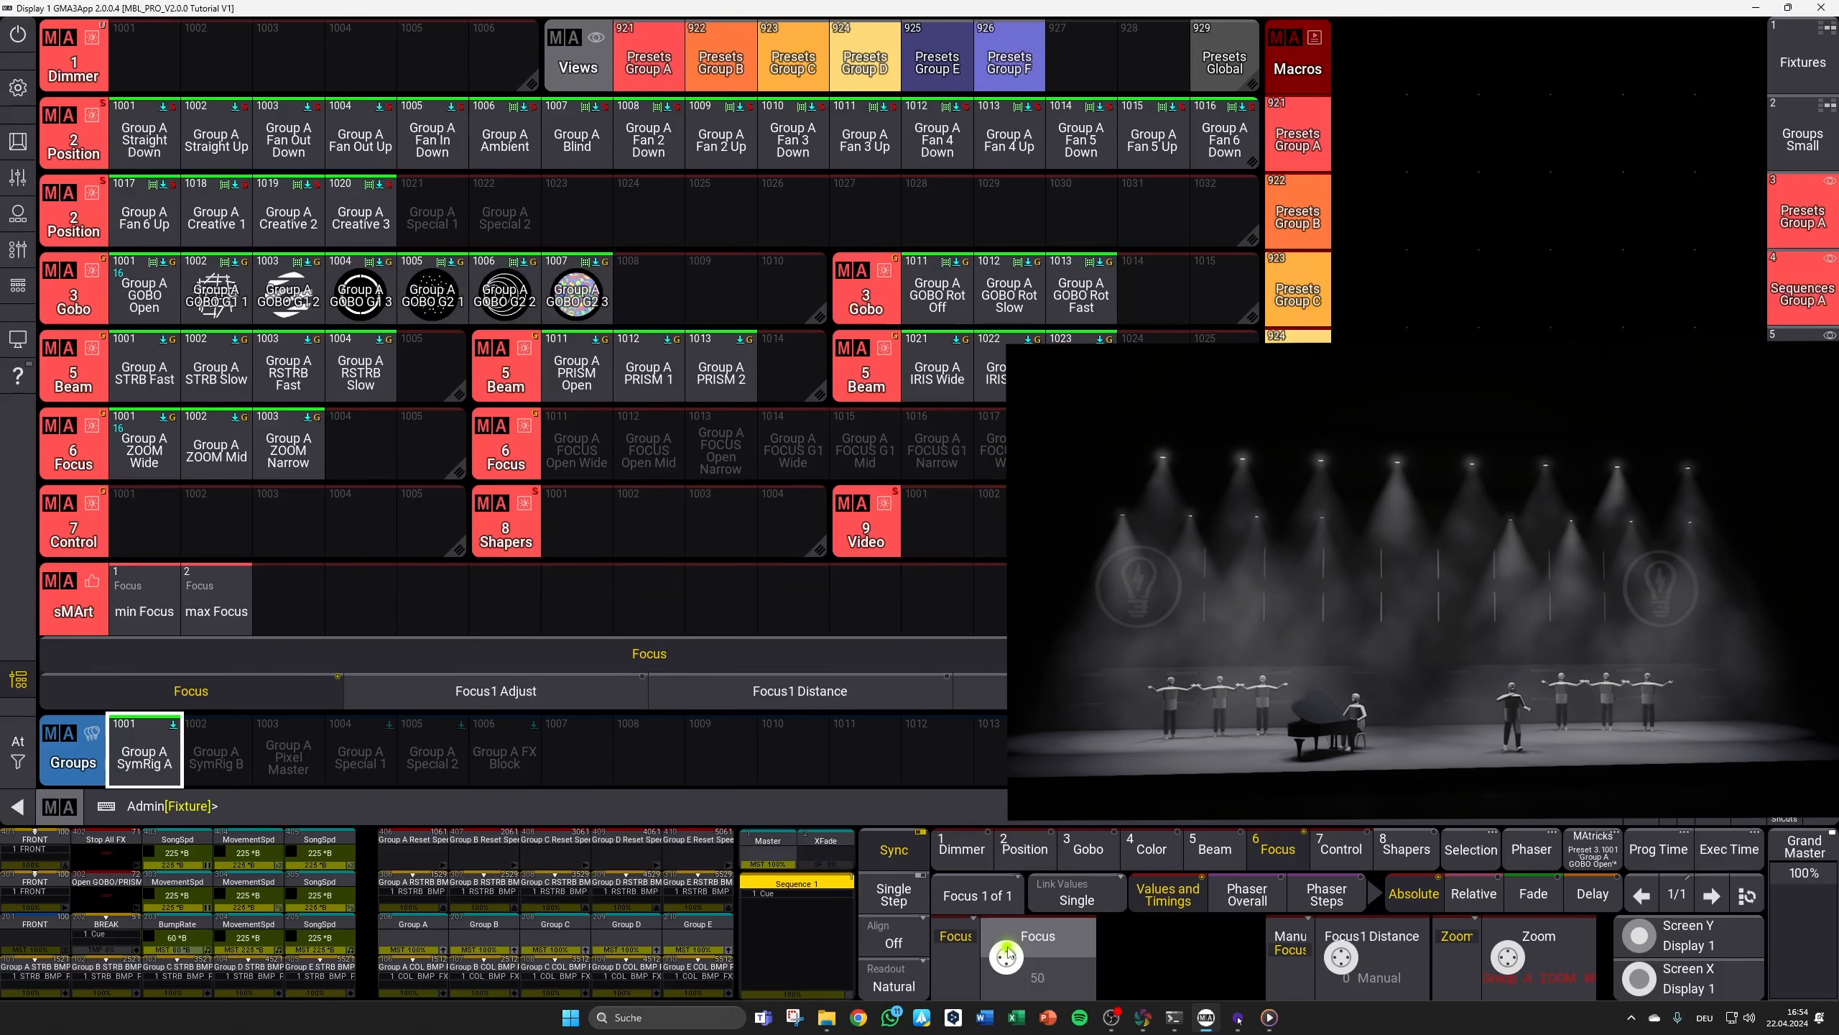
left_click_drag(1009, 952, 1032, 1025)
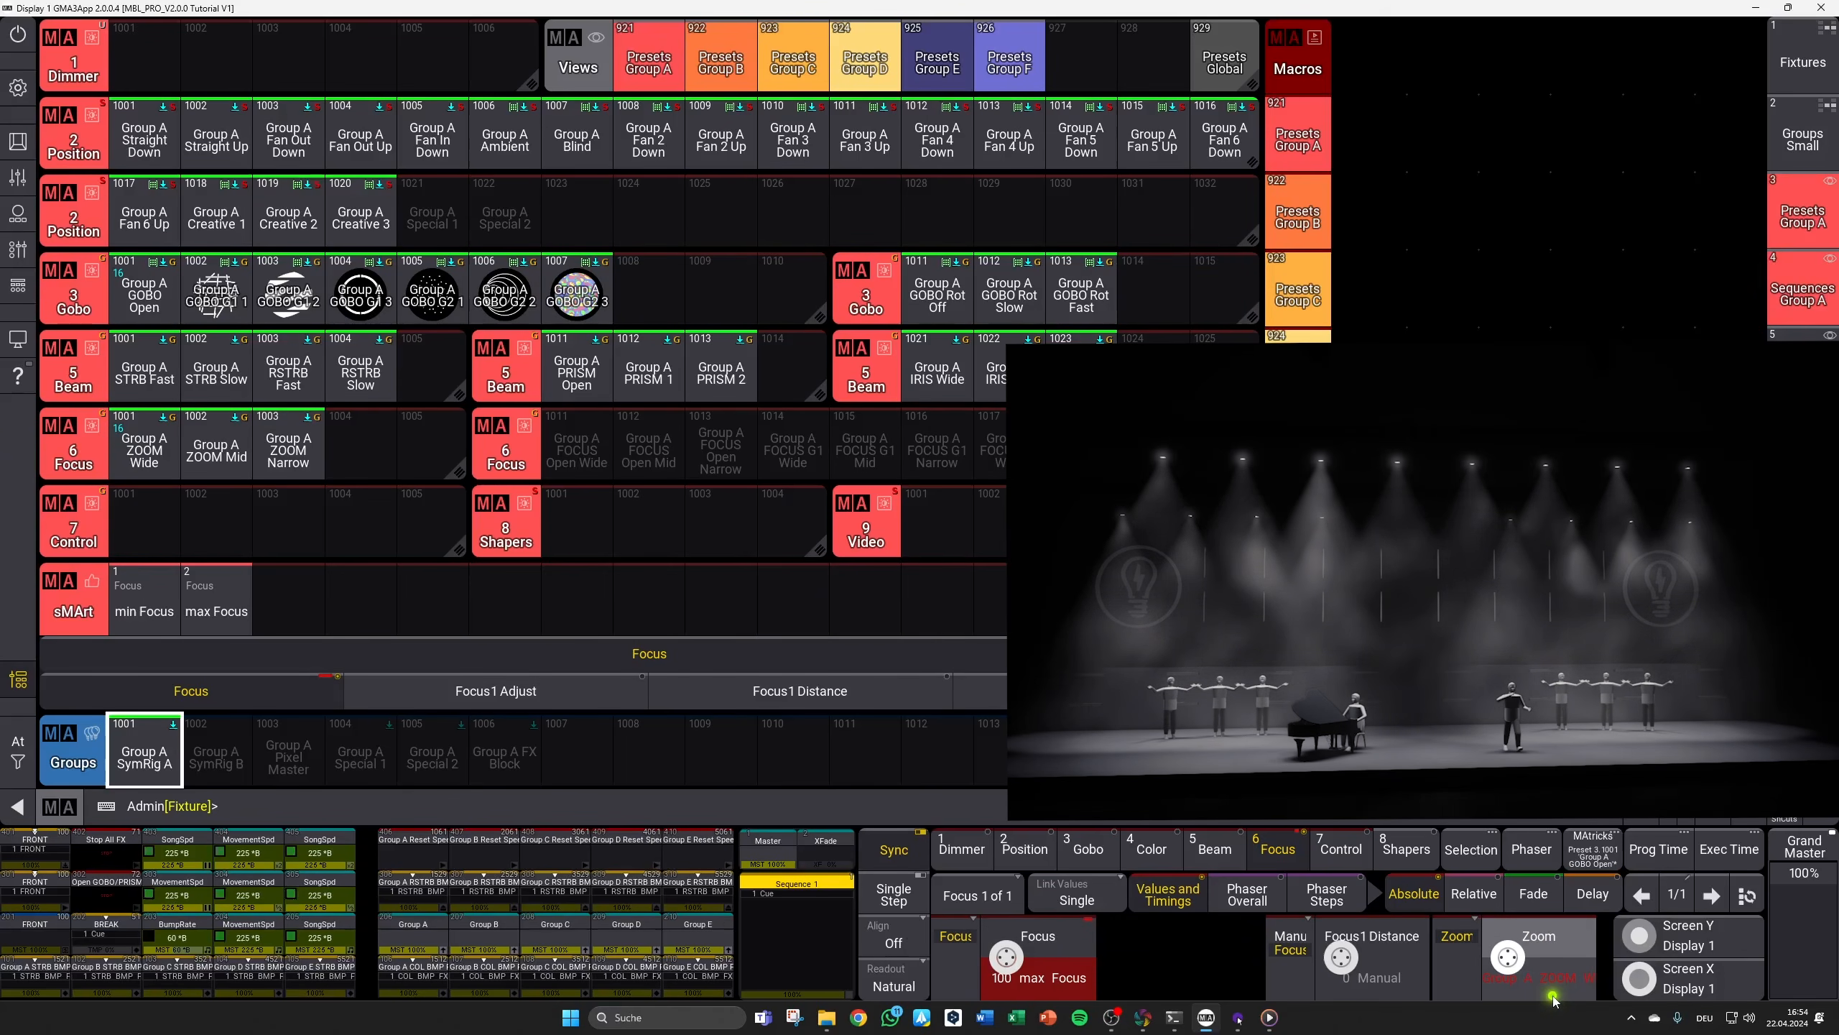
key("s")
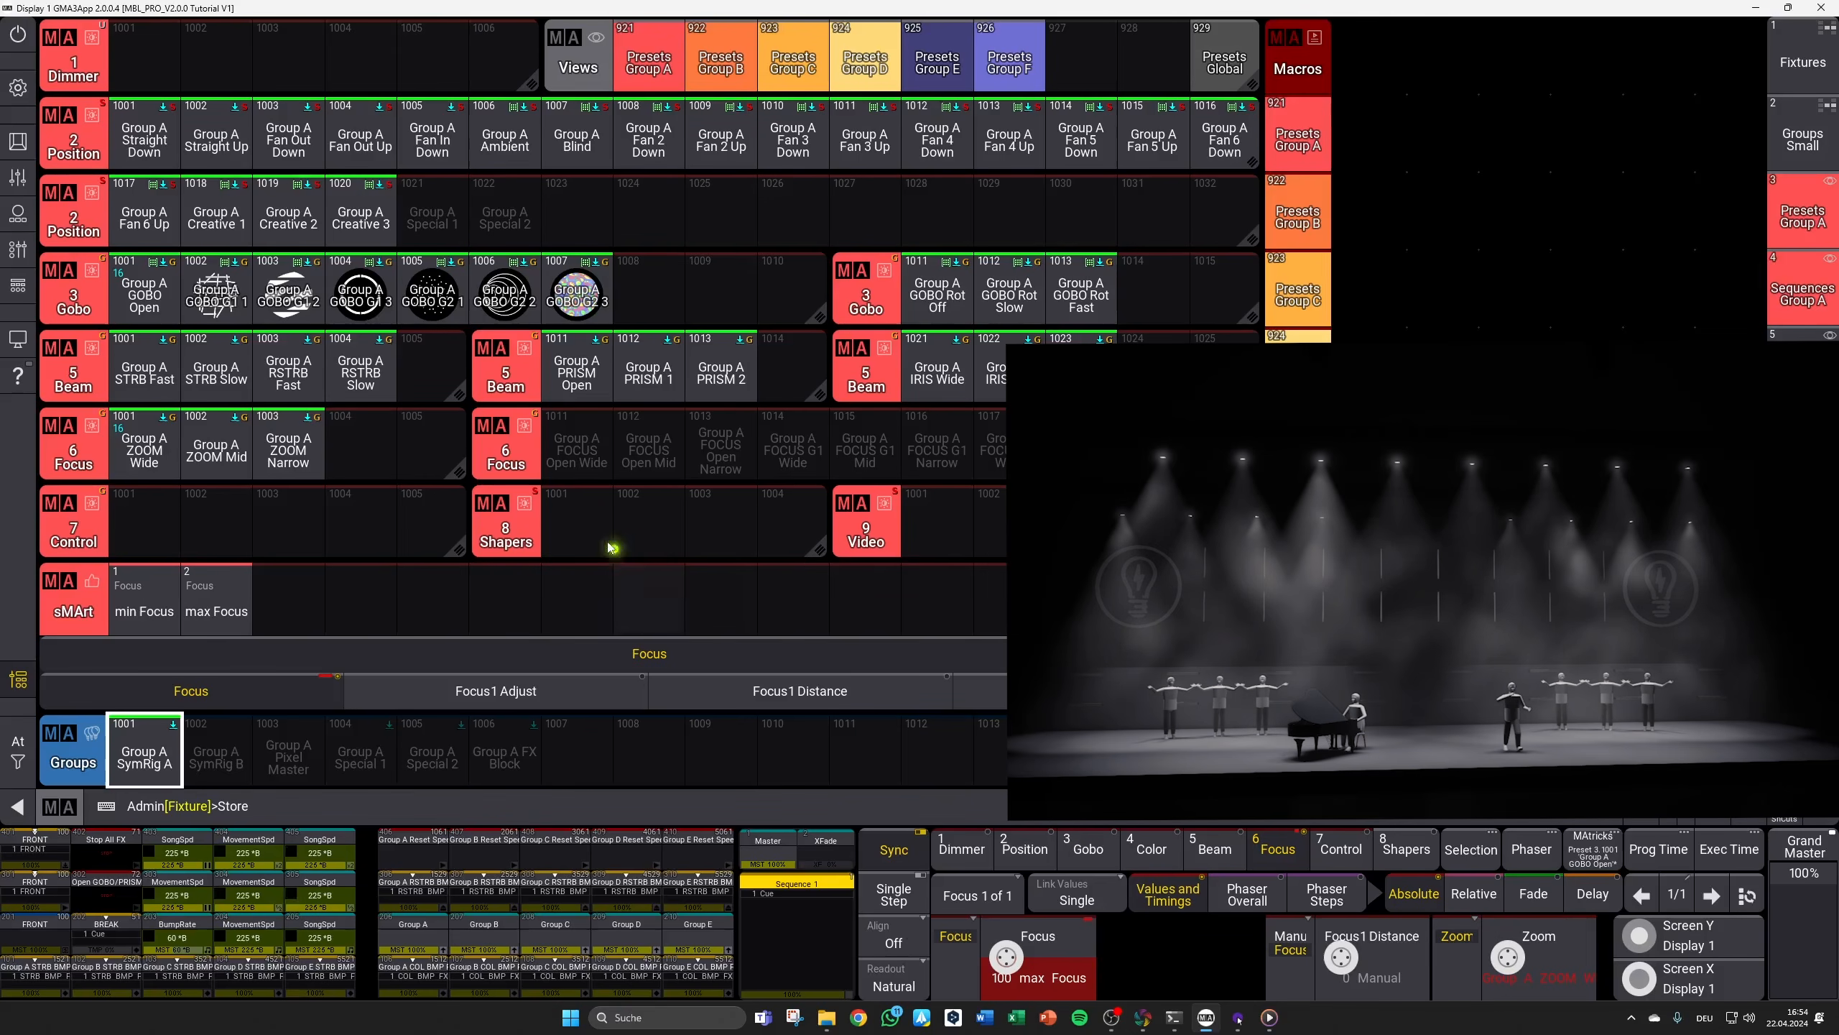
left_click(560, 462)
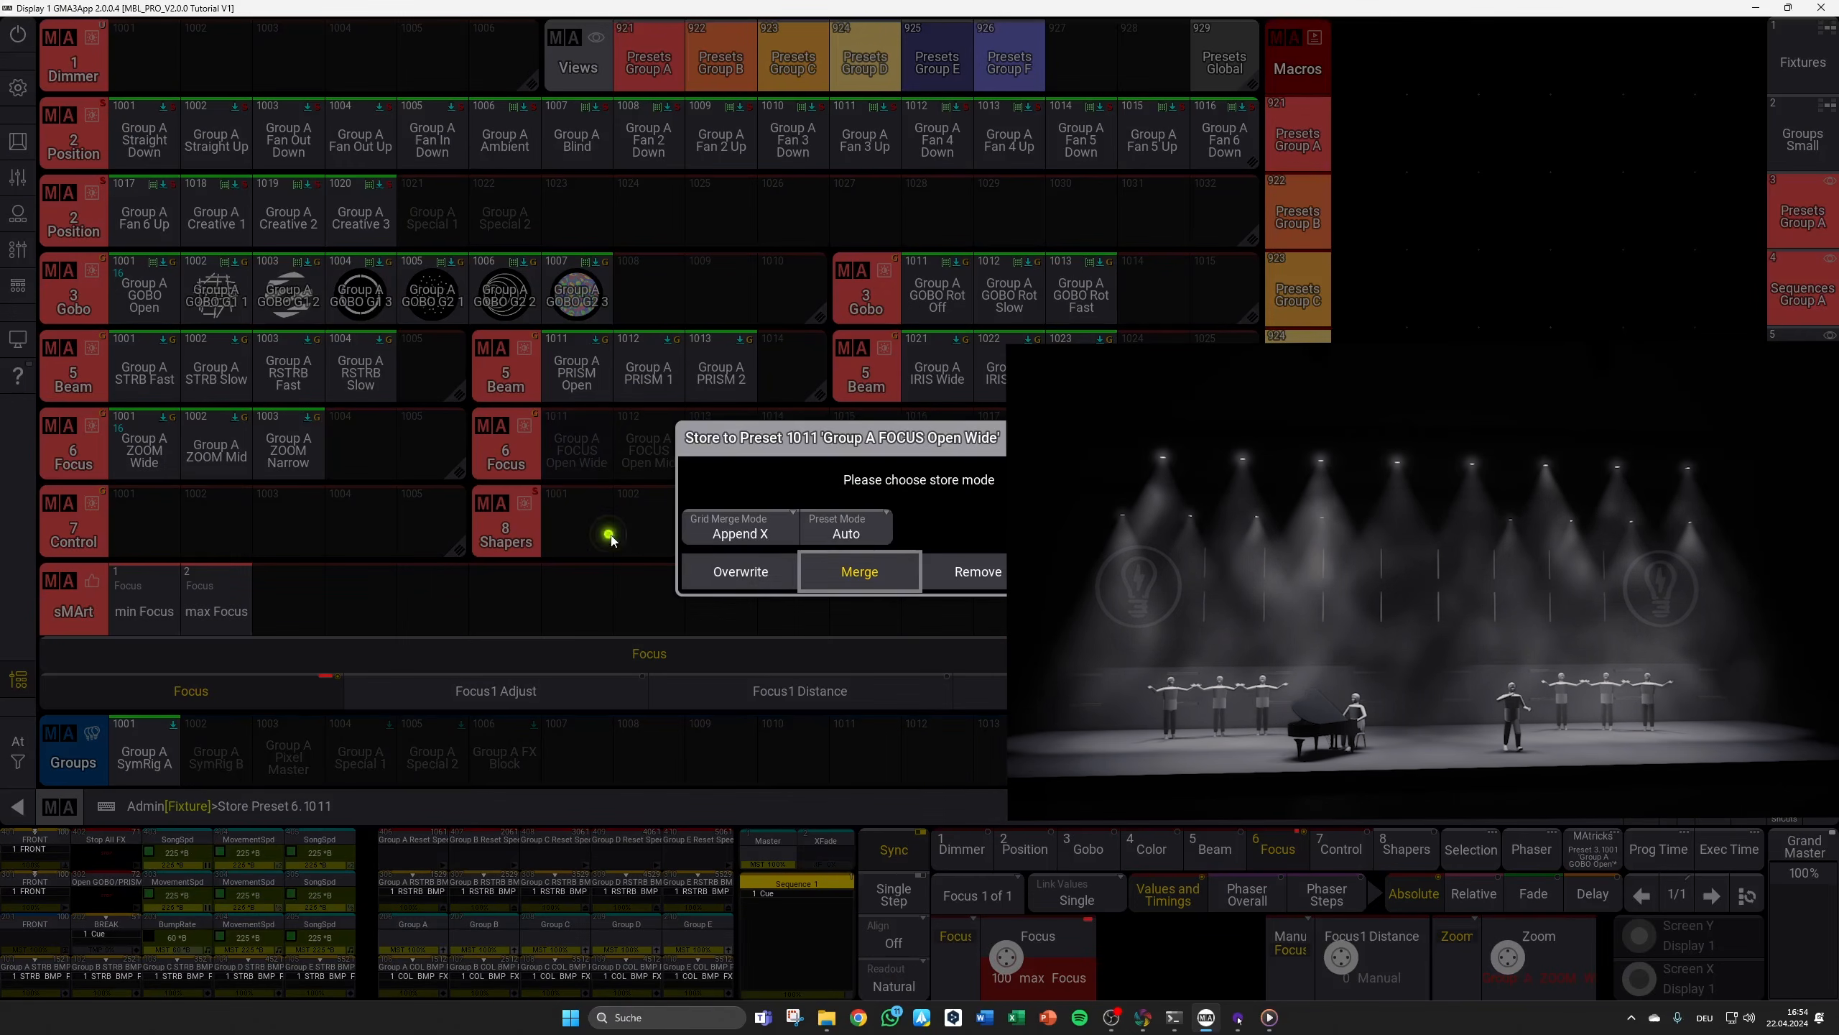
left_click(739, 582)
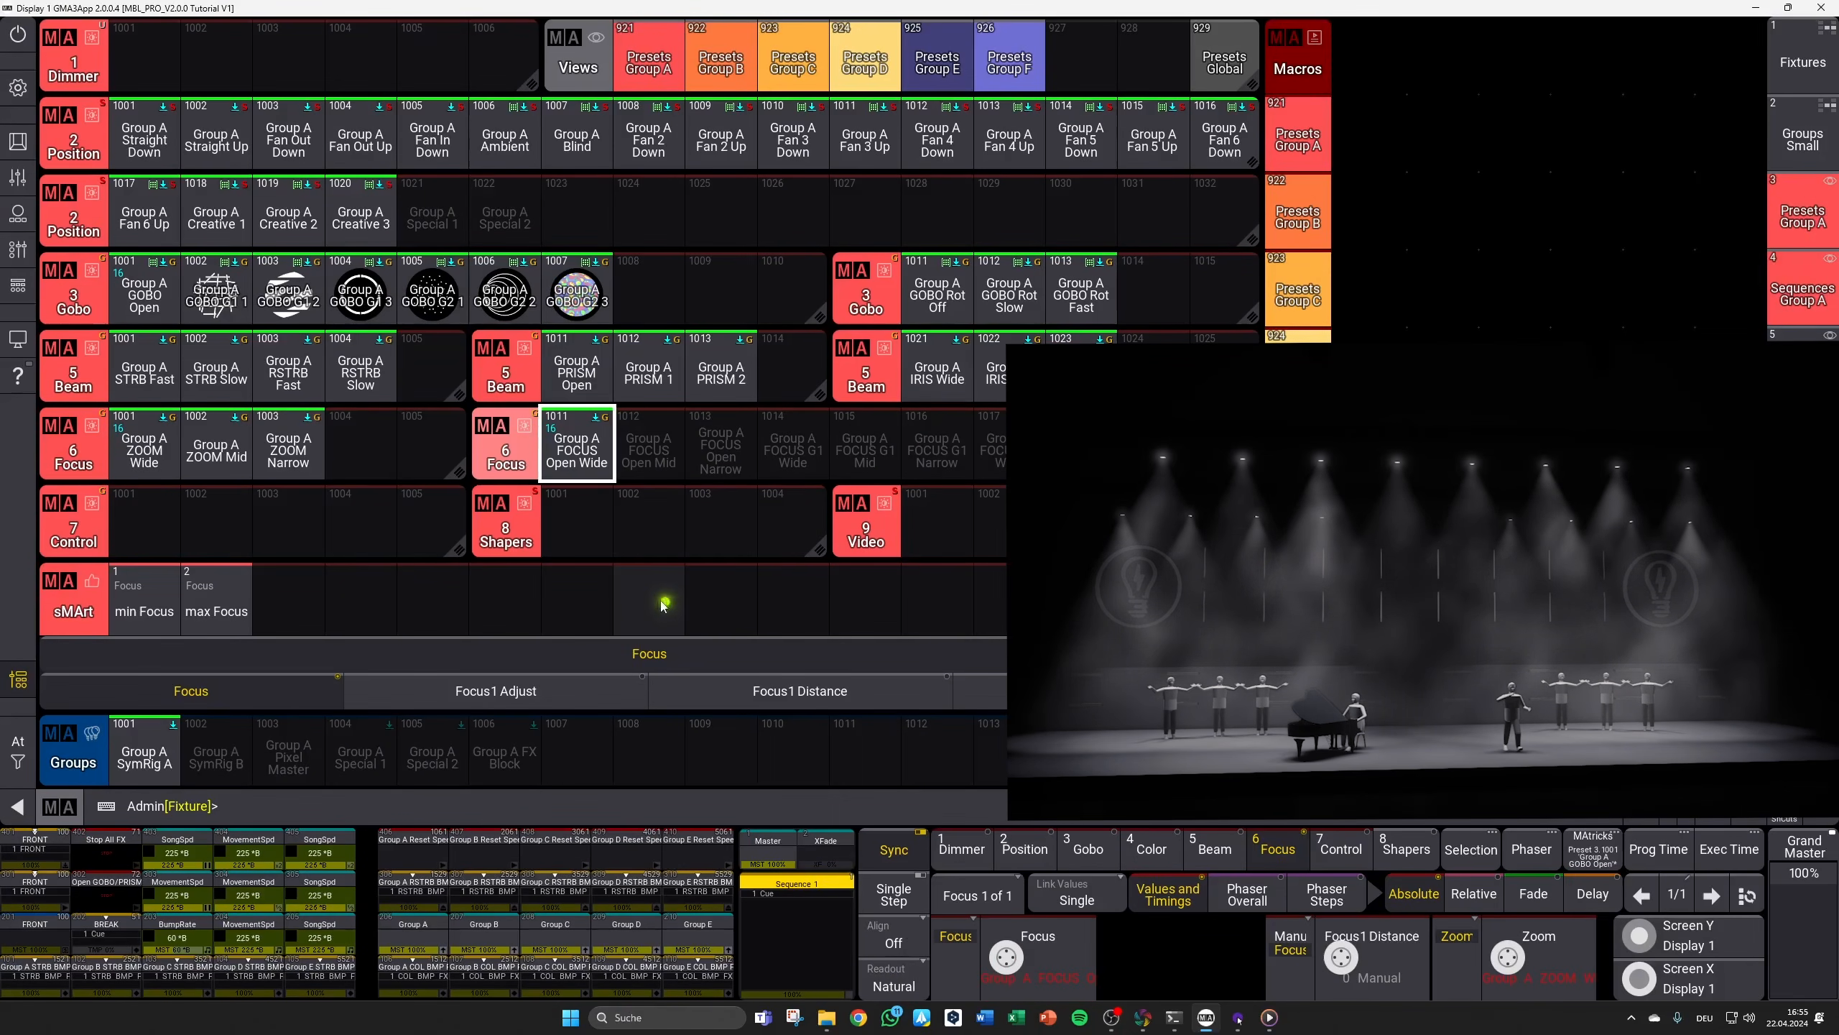
Step: Apply Group A GOBO G1 1, set Focus to 0 min, and store it in Group A FOCUS G1 Wide using Overwrite
left_click(311, 364)
left_click(224, 307)
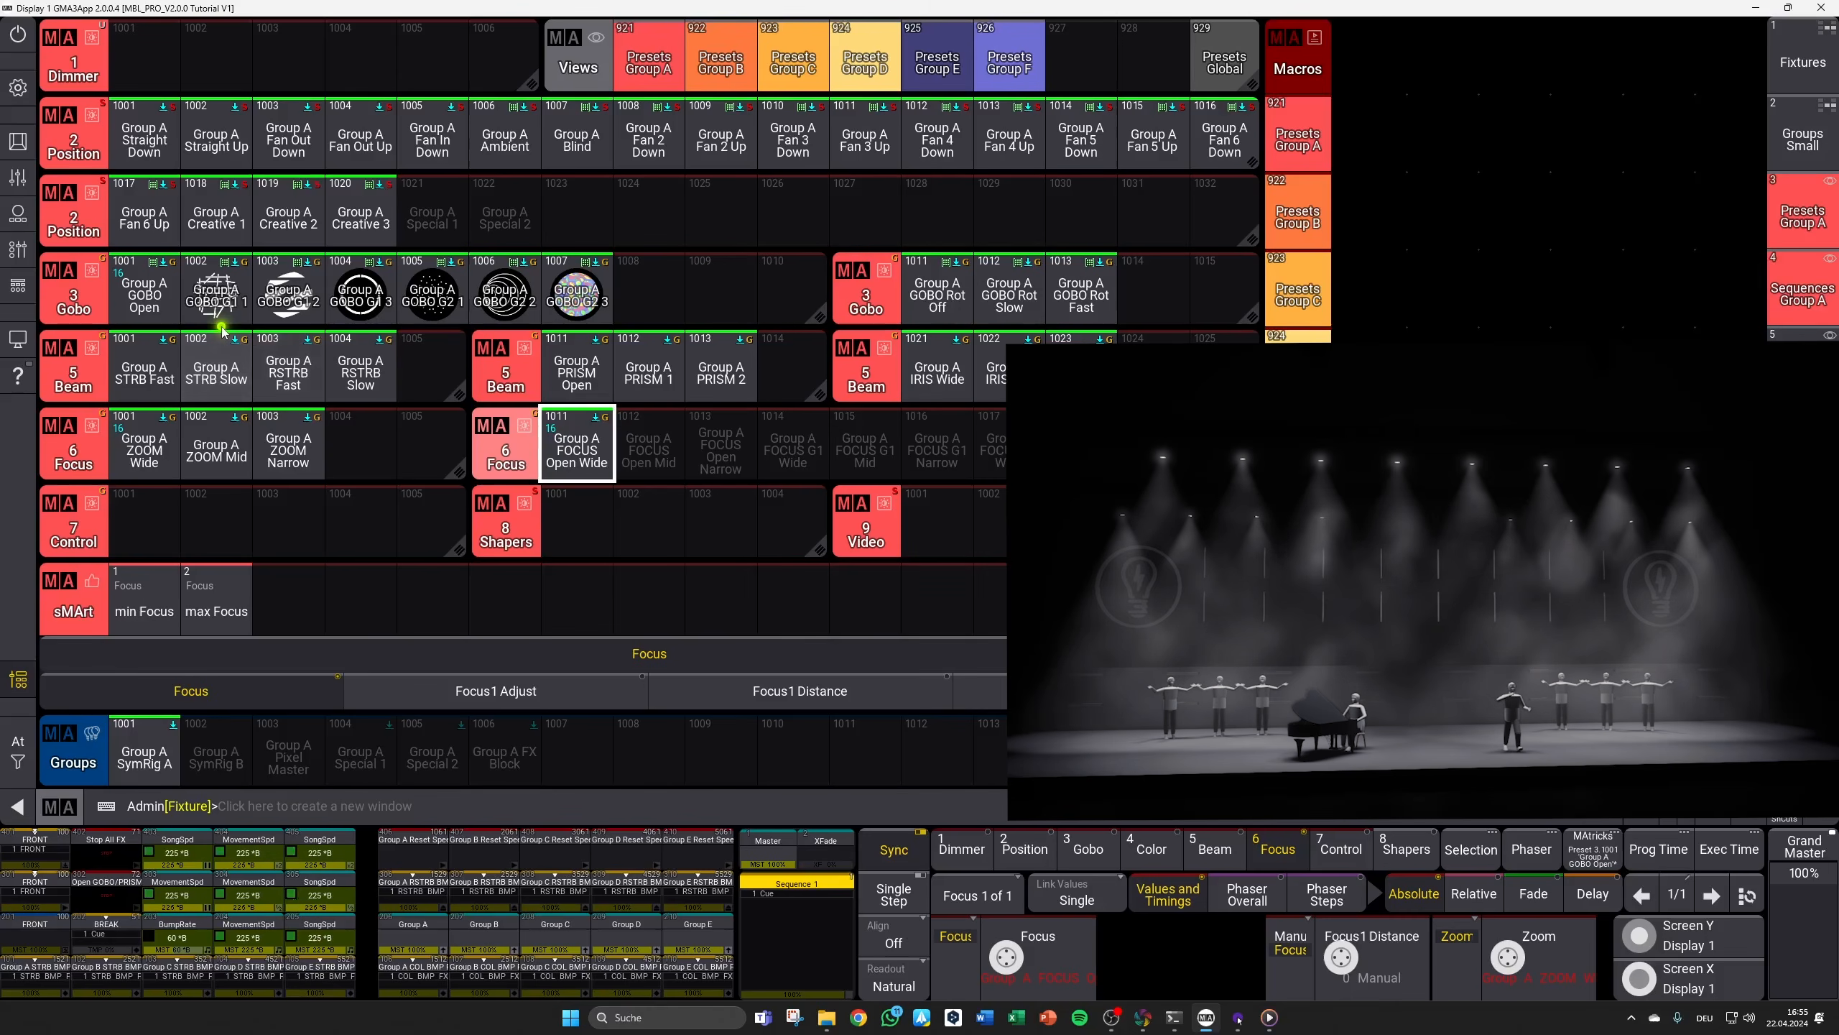
left_click(227, 309)
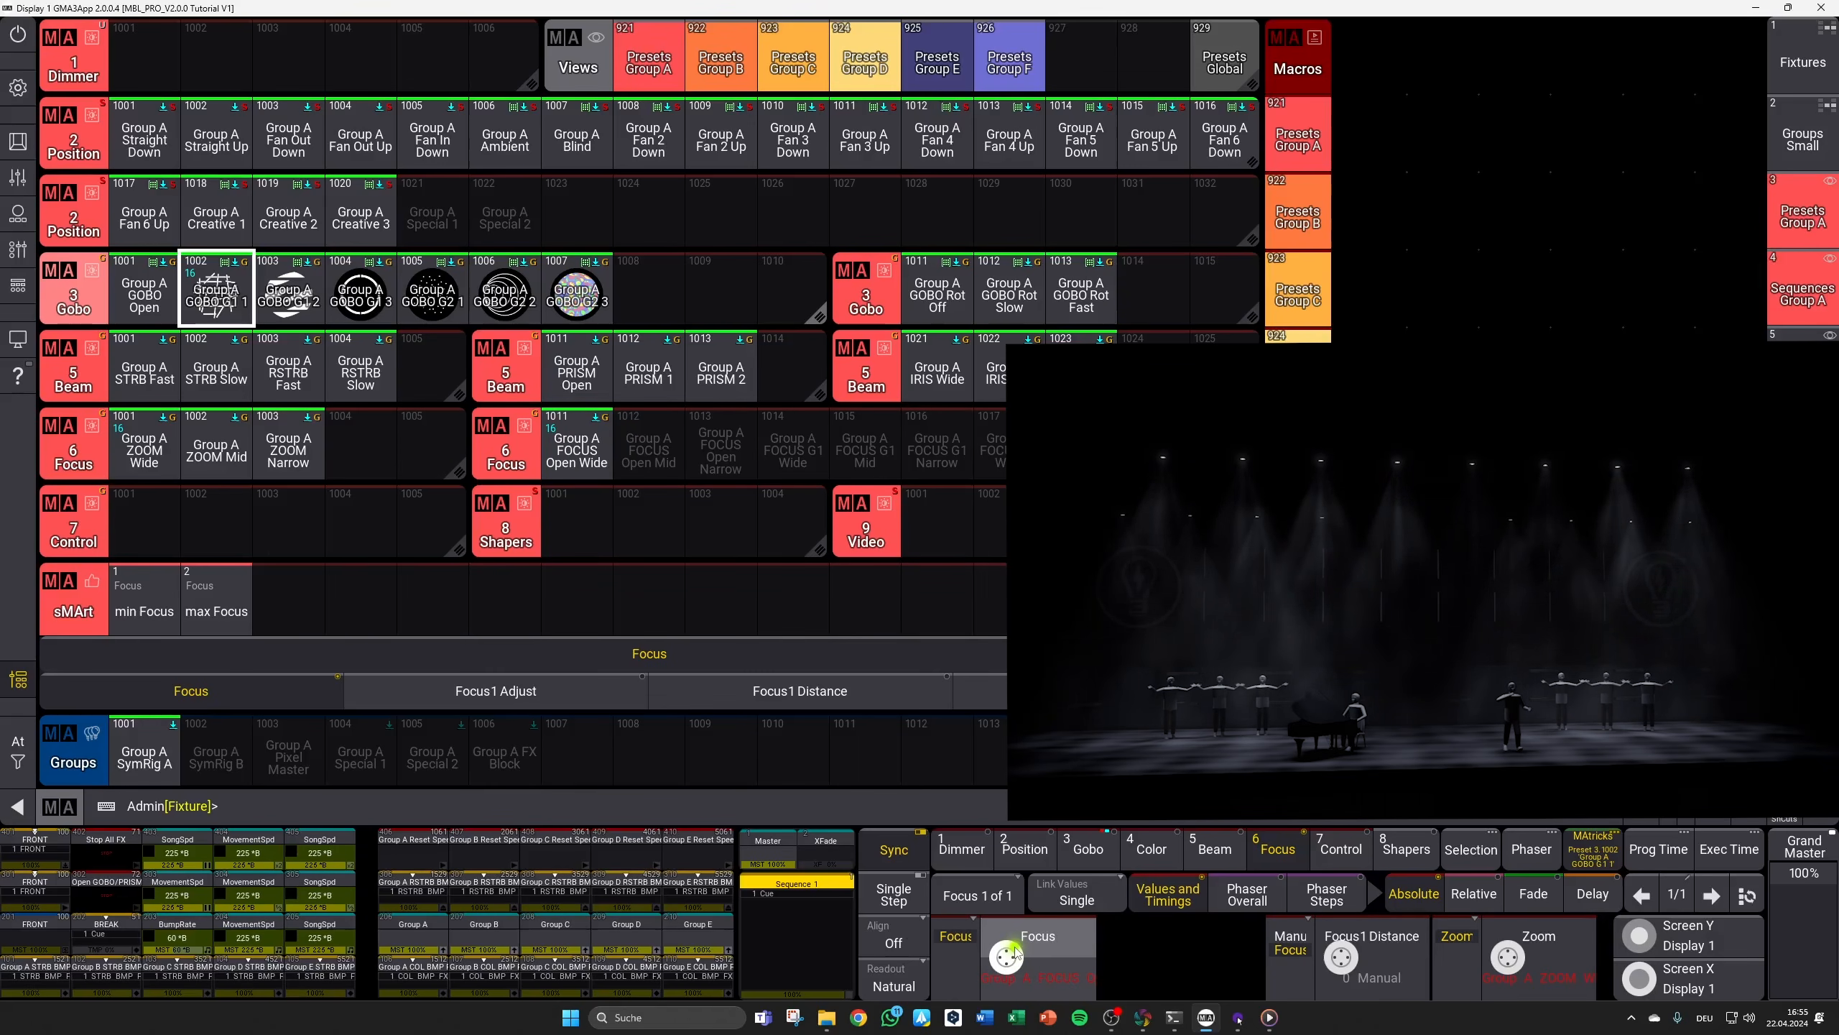
left_click_drag(1022, 961, 1067, 960)
mouse_move(988, 891)
left_mouse_down()
mouse_move(910, 844)
mouse_move(1062, 947)
mouse_move(1001, 940)
mouse_move(1045, 977)
mouse_move(815, 957)
mouse_move(999, 934)
mouse_move(998, 915)
left_mouse_up()
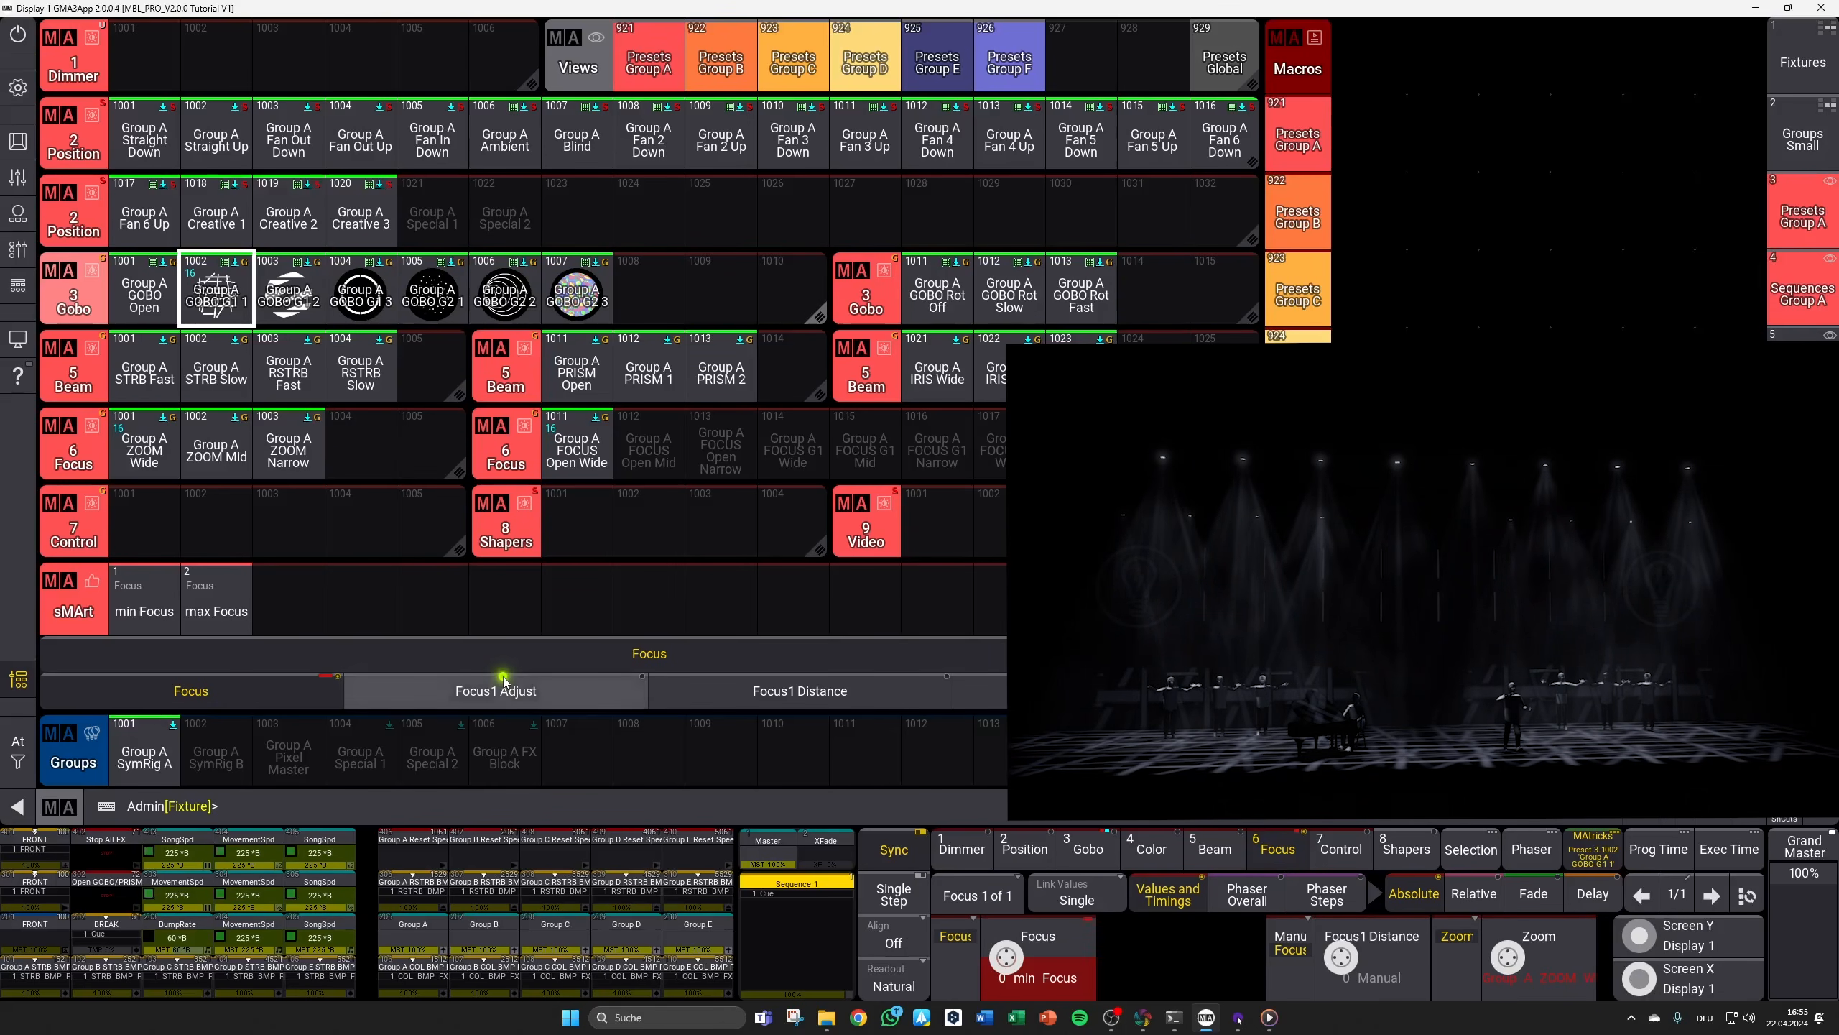
left_click(801, 467)
key("s")
left_click(801, 466)
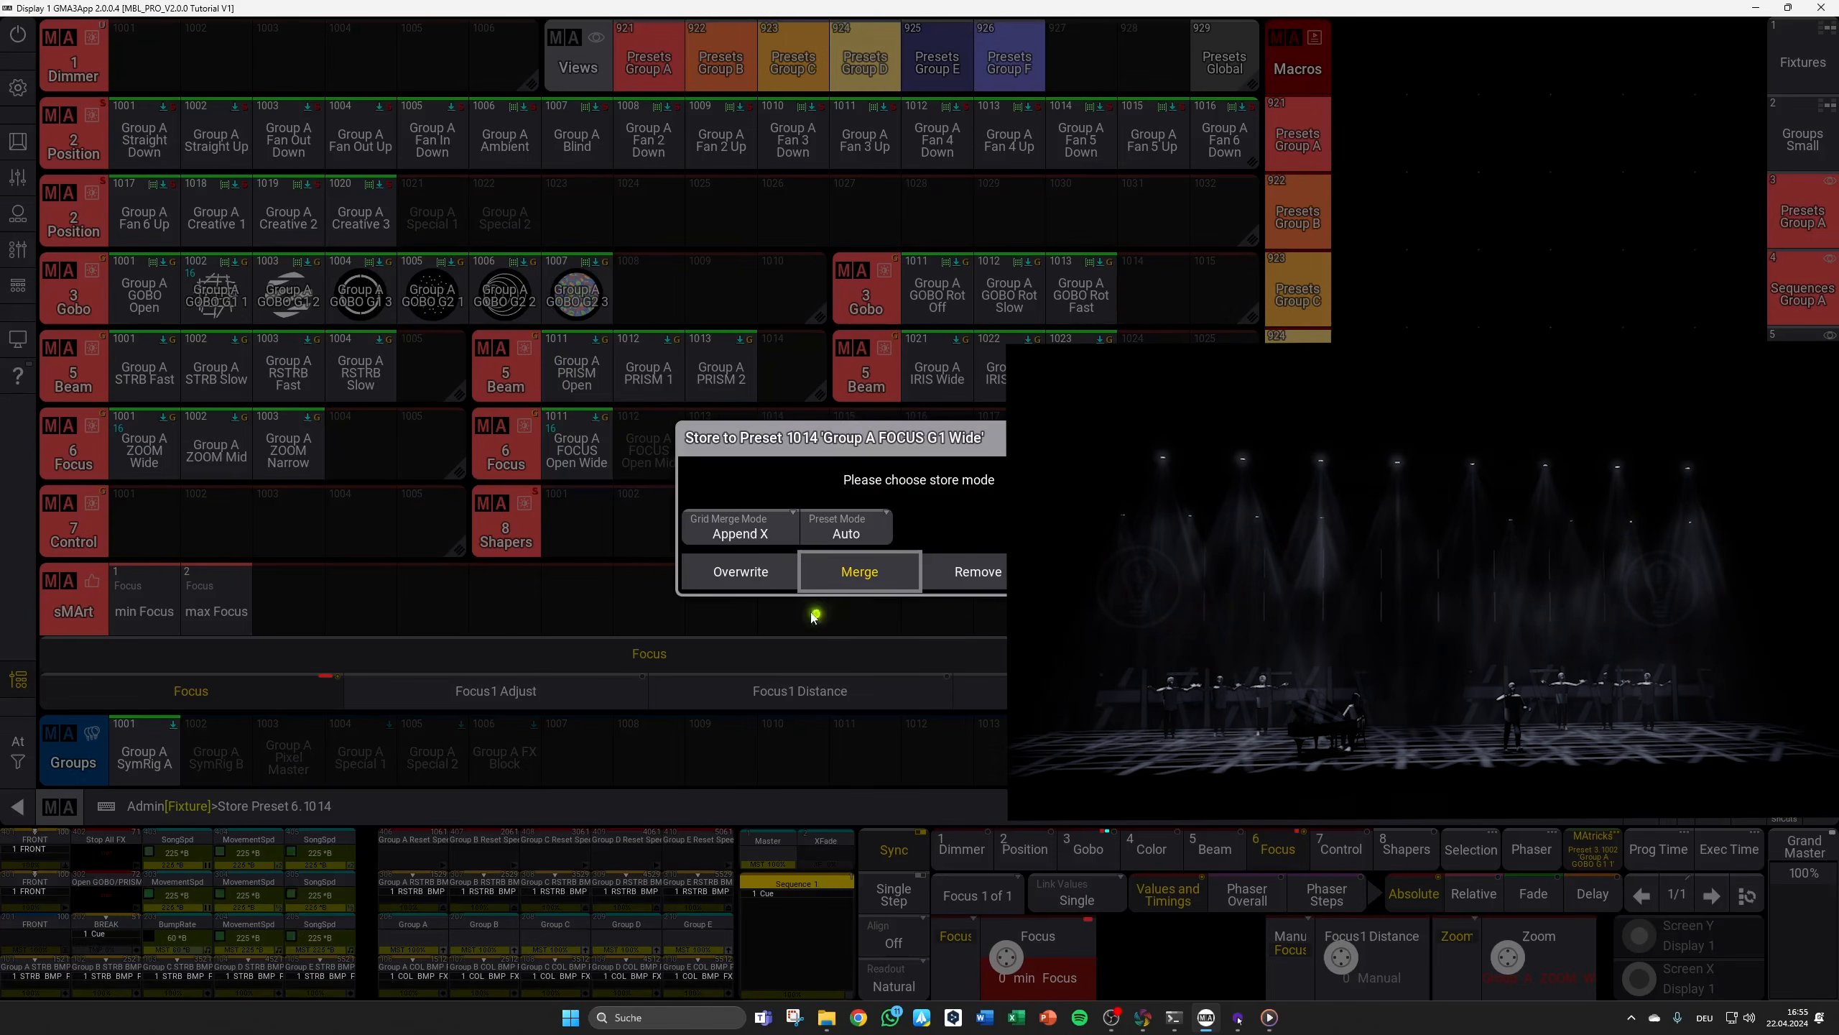
left_click(776, 580)
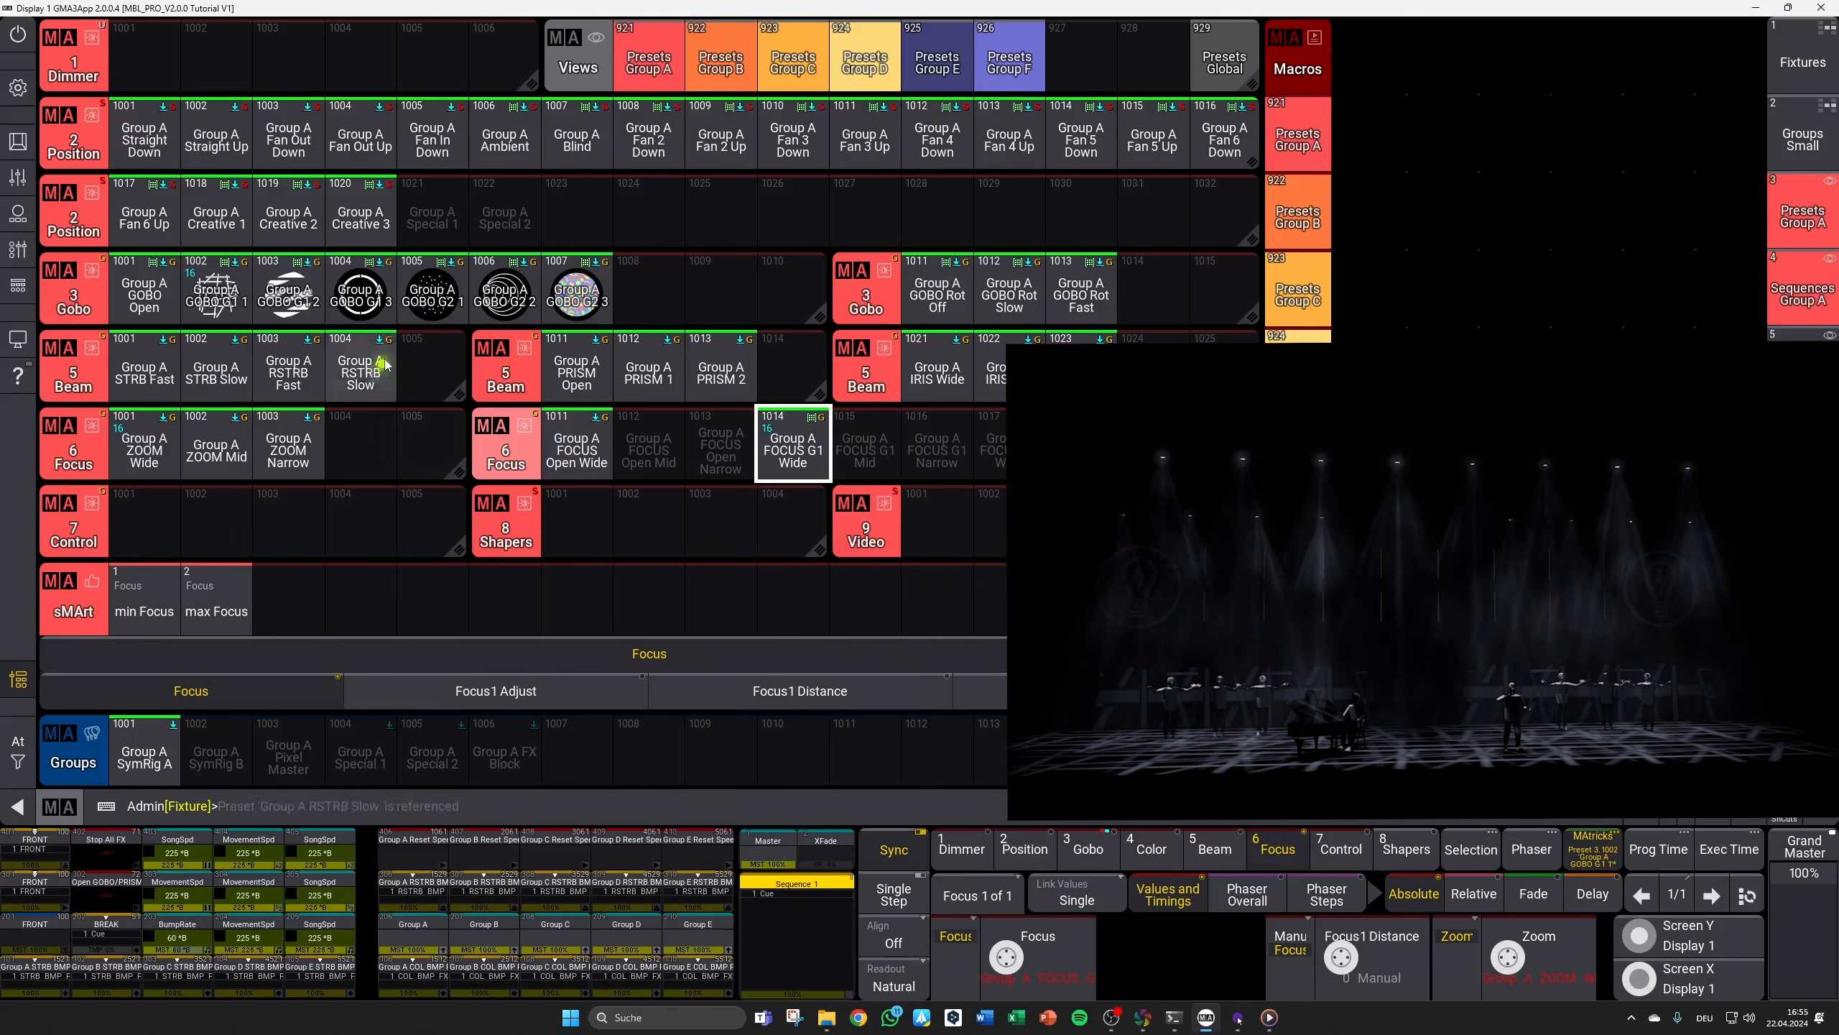
Step: Apply Group A GOBO G2 1, set Focus to 0 min, and store it in Group A FOCUS G2 Wide using Overwrite
left_click(434, 305)
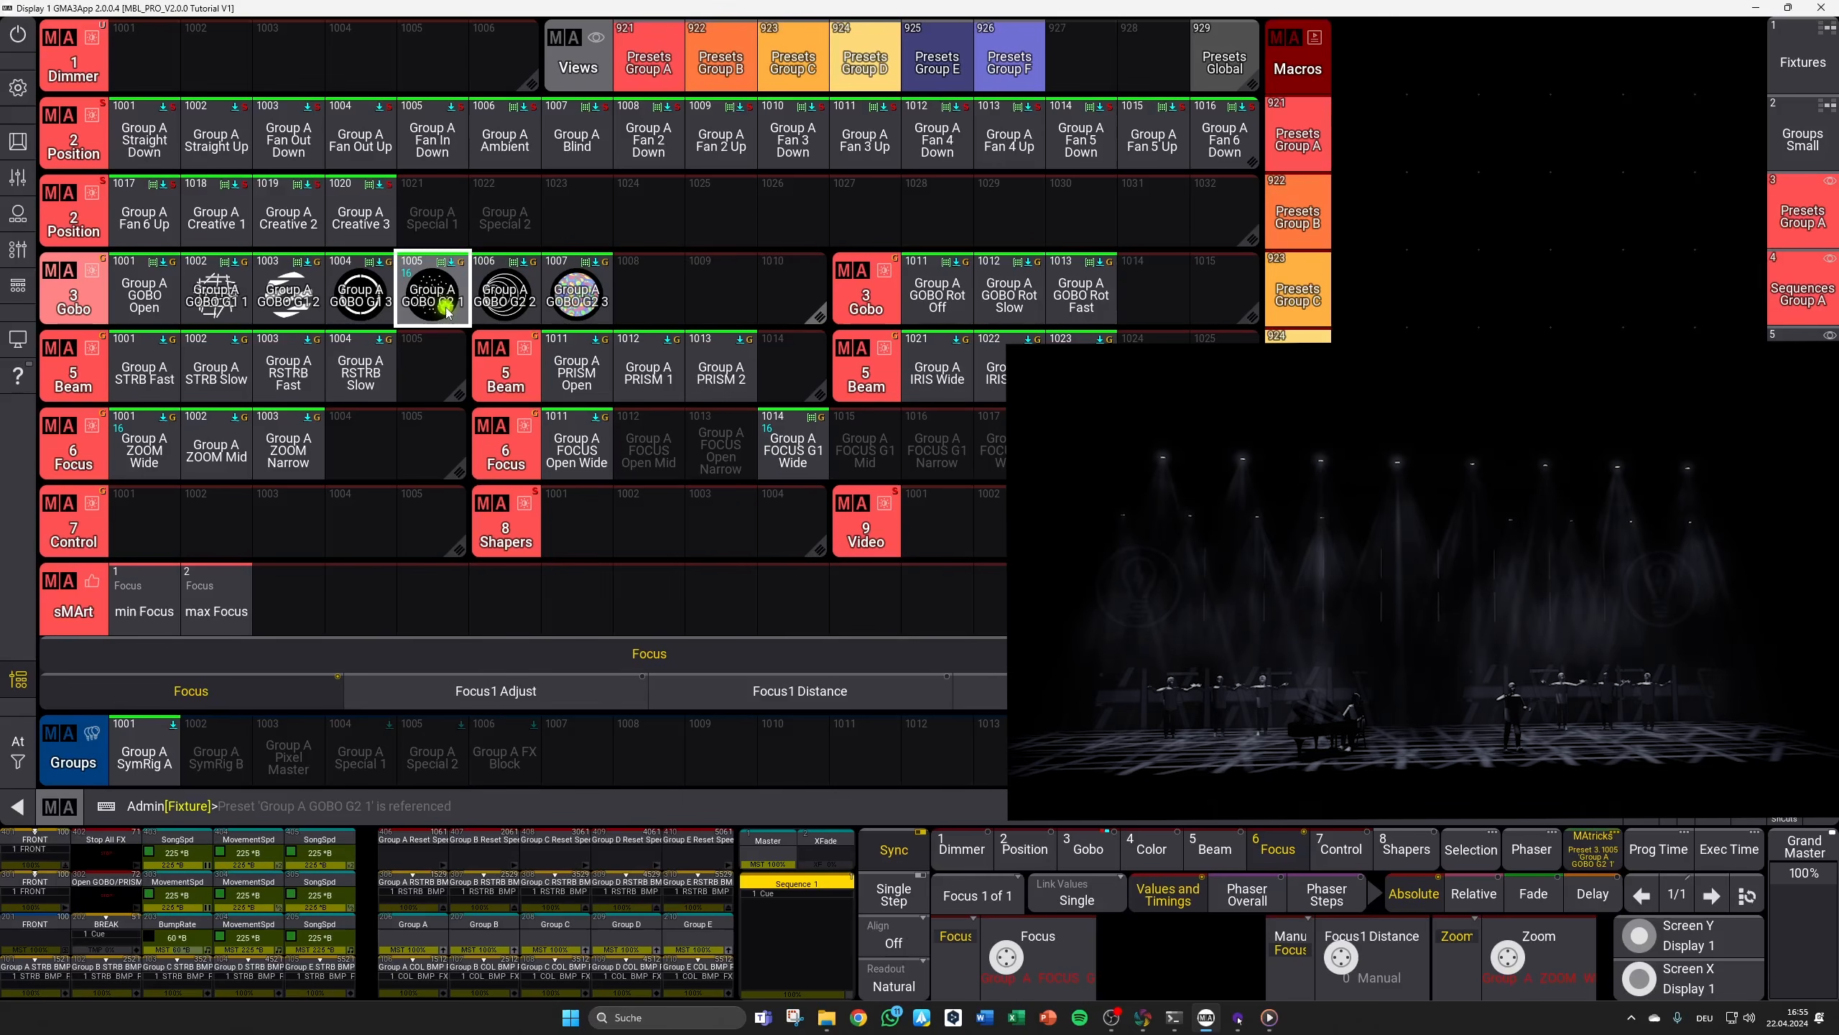
left_click_drag(997, 954, 904, 1022)
left_click_drag(1016, 951, 1036, 1016)
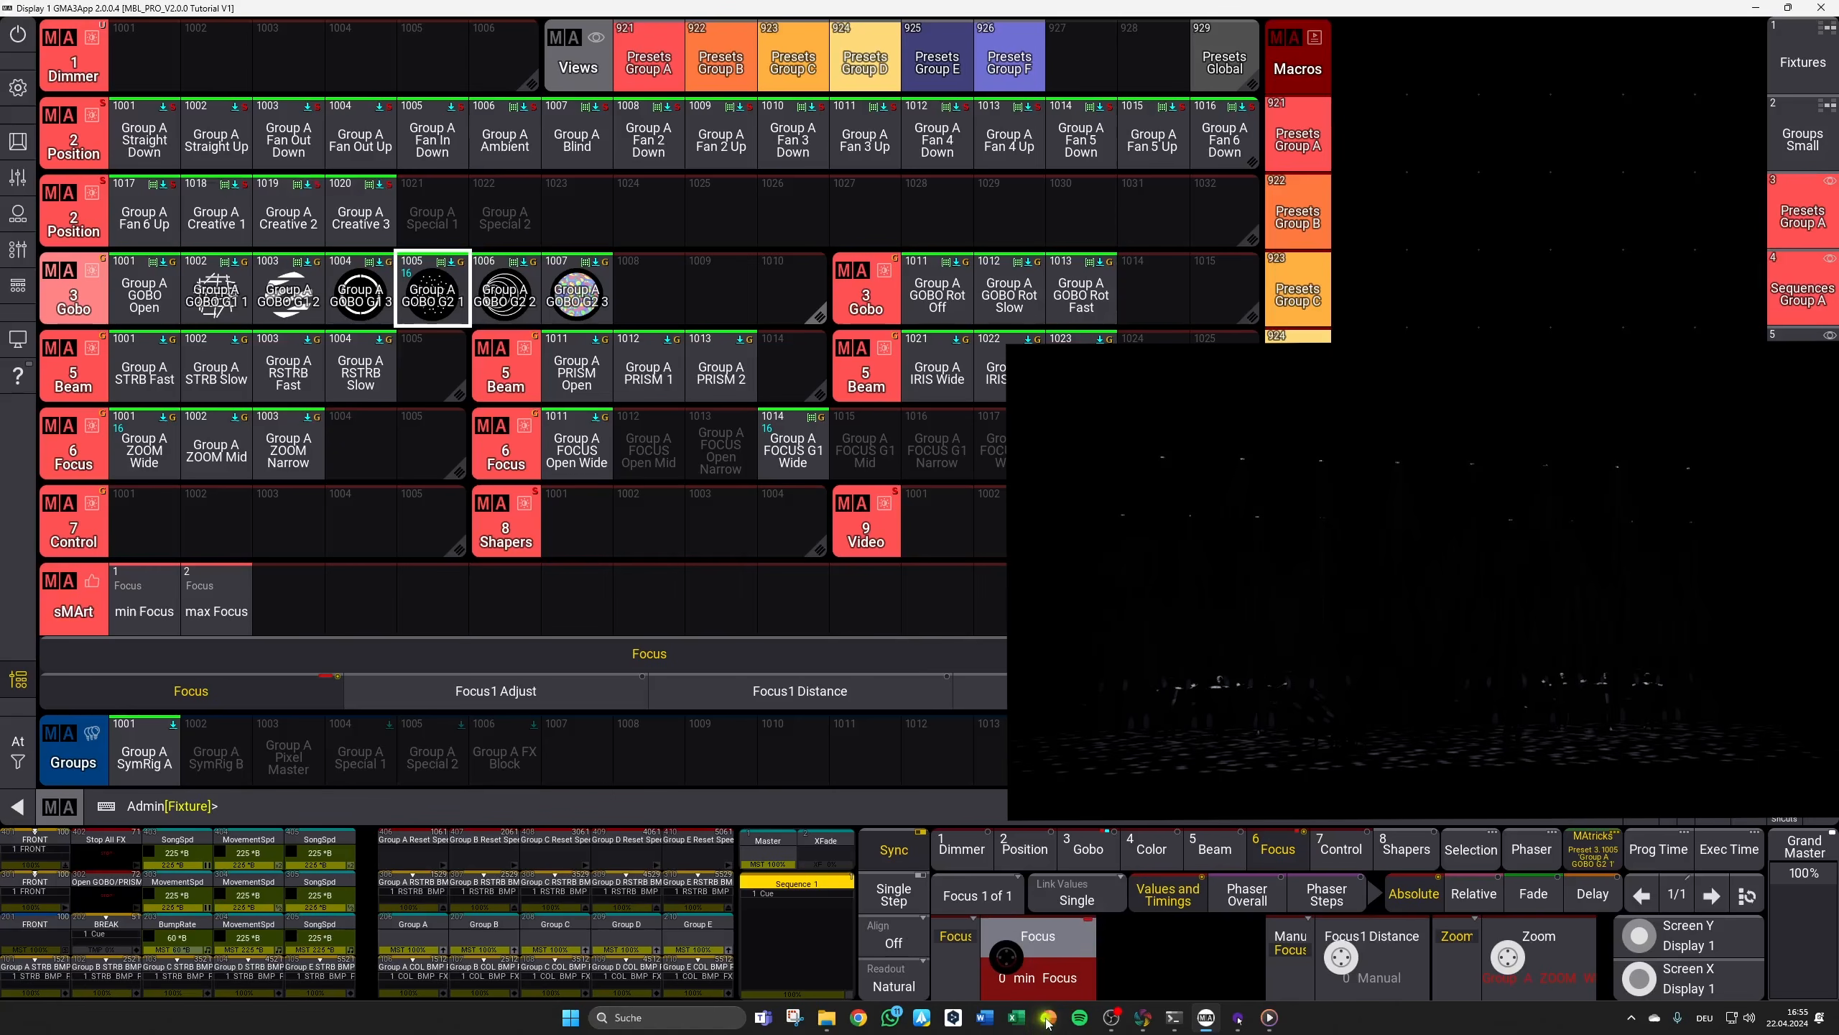
key("s")
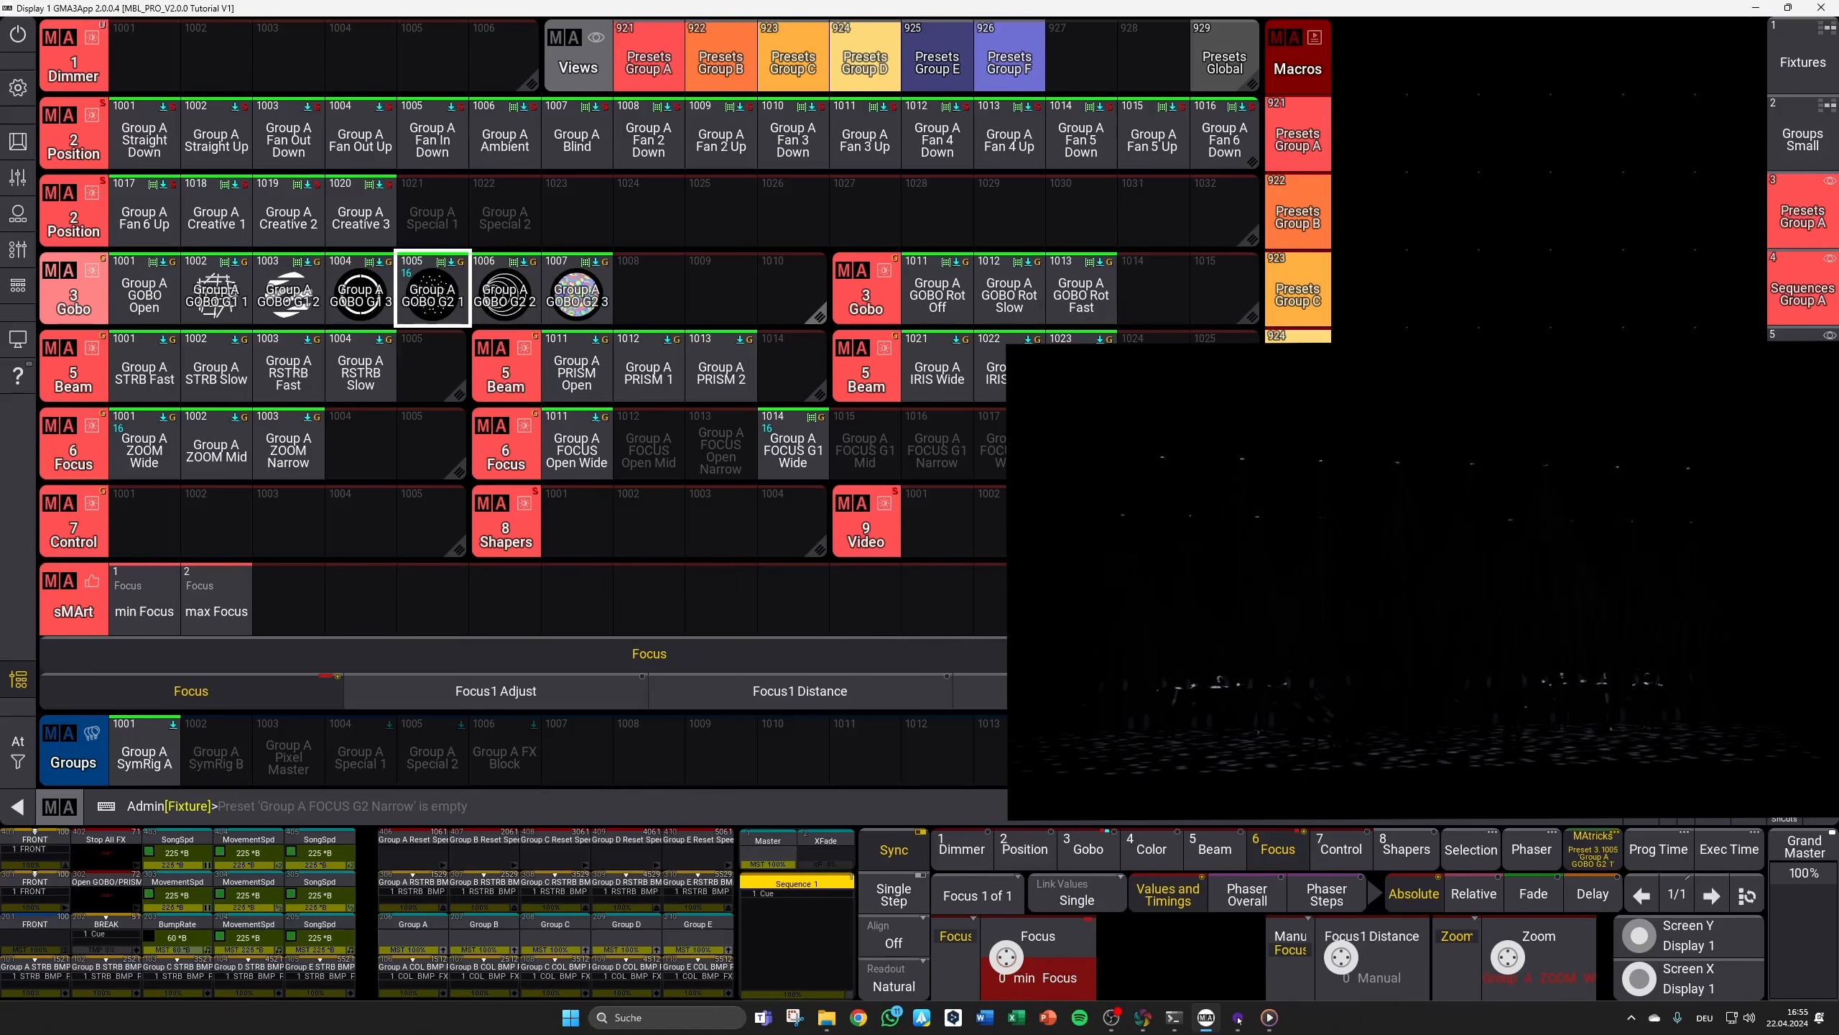
left_click(1002, 461)
left_click(751, 571)
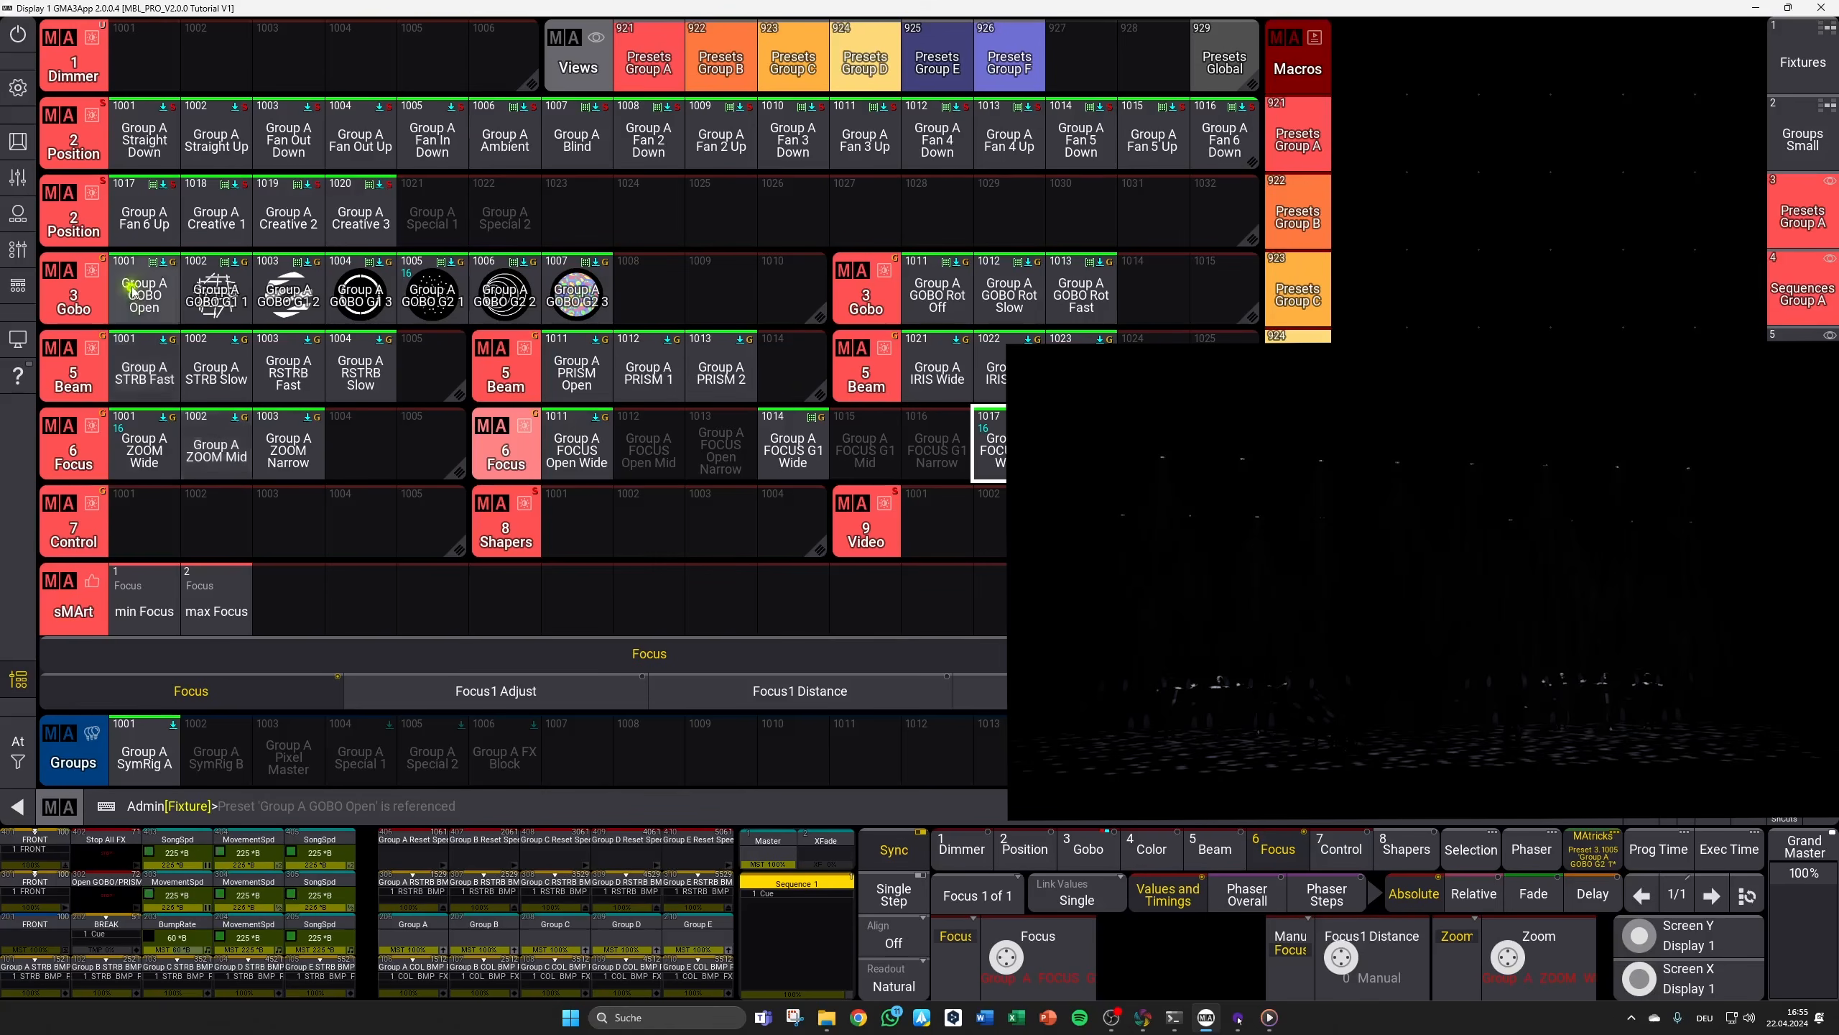
Step: Apply the Group A GOBO Open and Group A ZOOM Mid presets, and clear the fixture selection
left_click(151, 288)
left_click(226, 459)
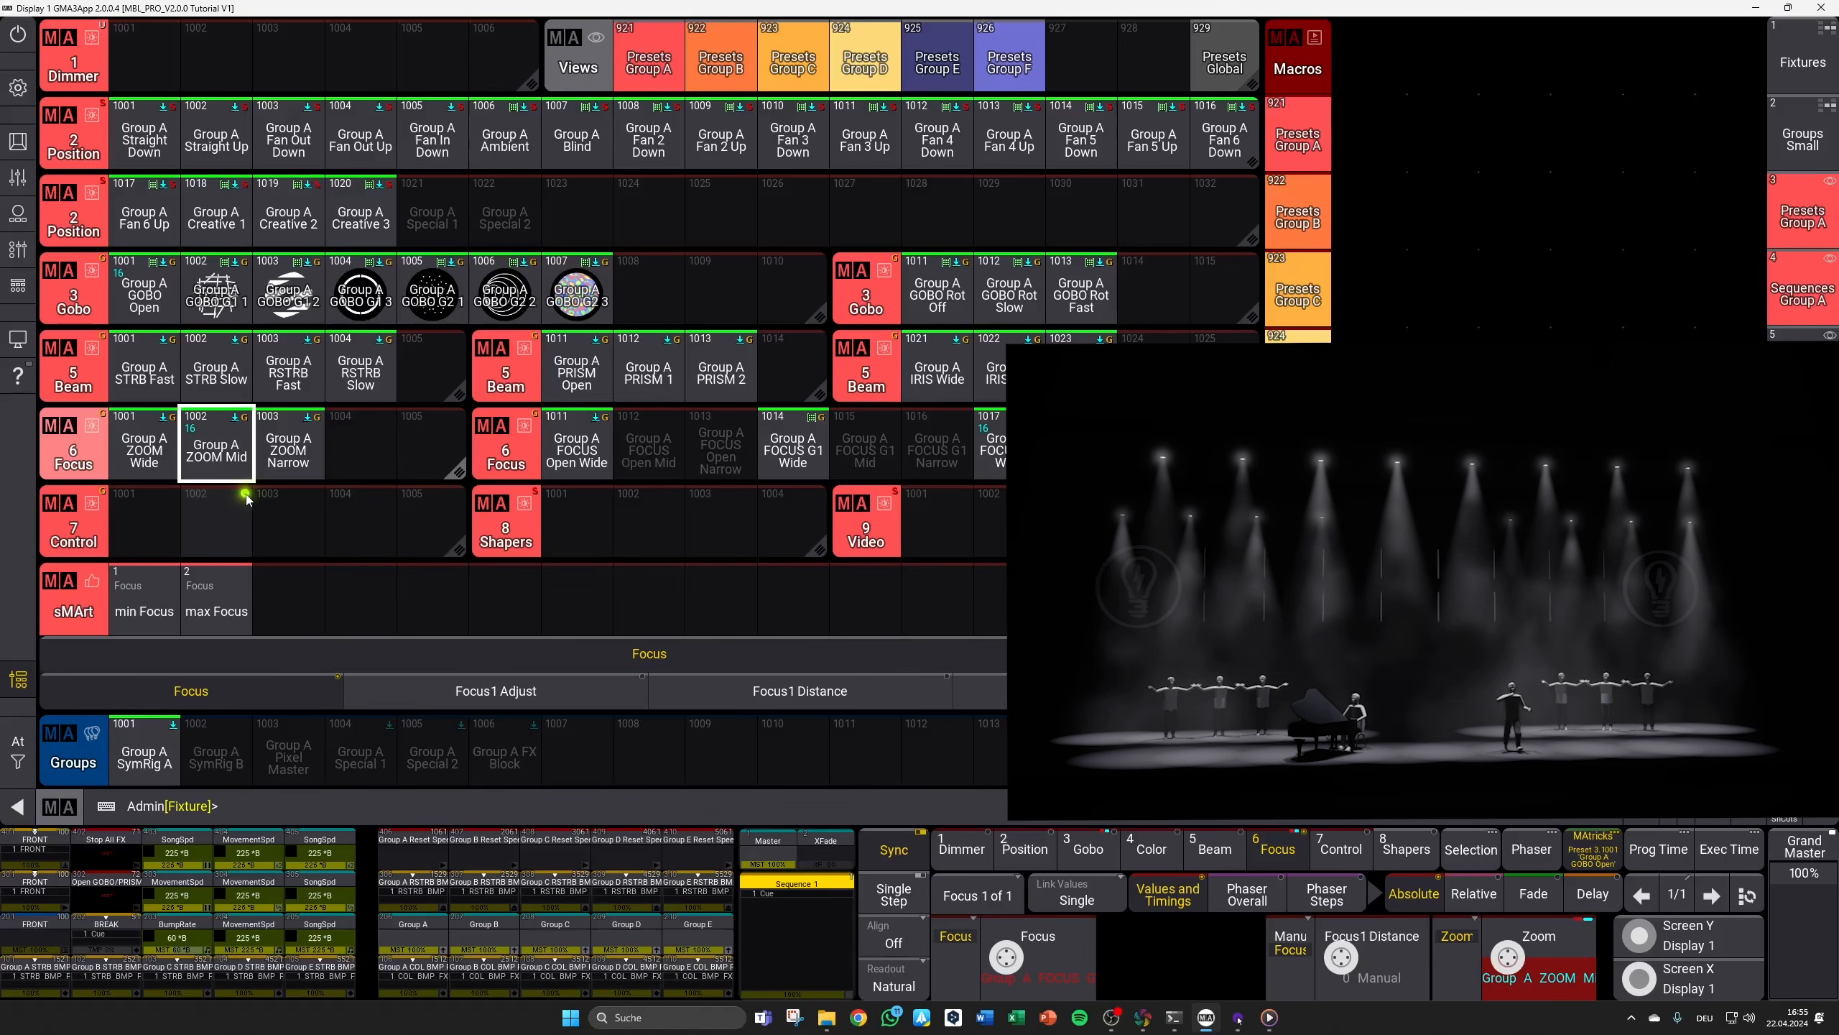
key("Delete")
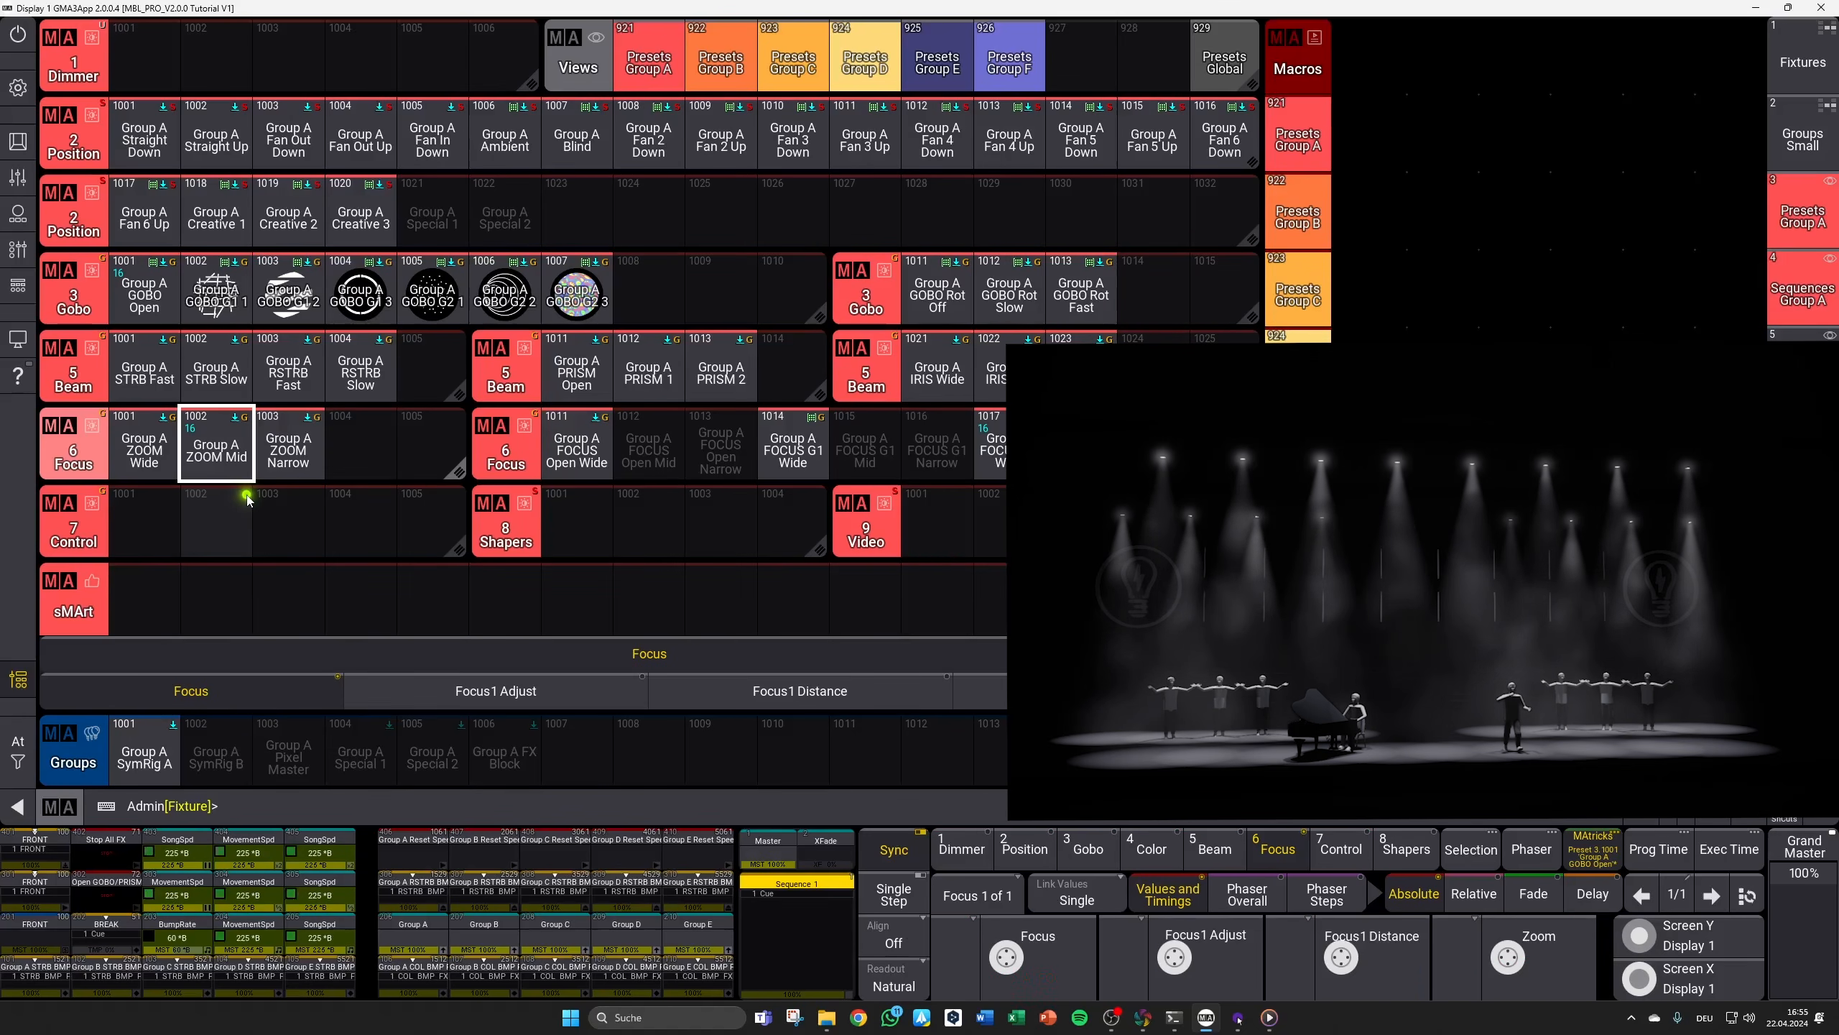
Step: Select Group A SymRig A, set Focus to 97, and store it in Group A FOCUS Open Mid using Overwrite
left_click(144, 760)
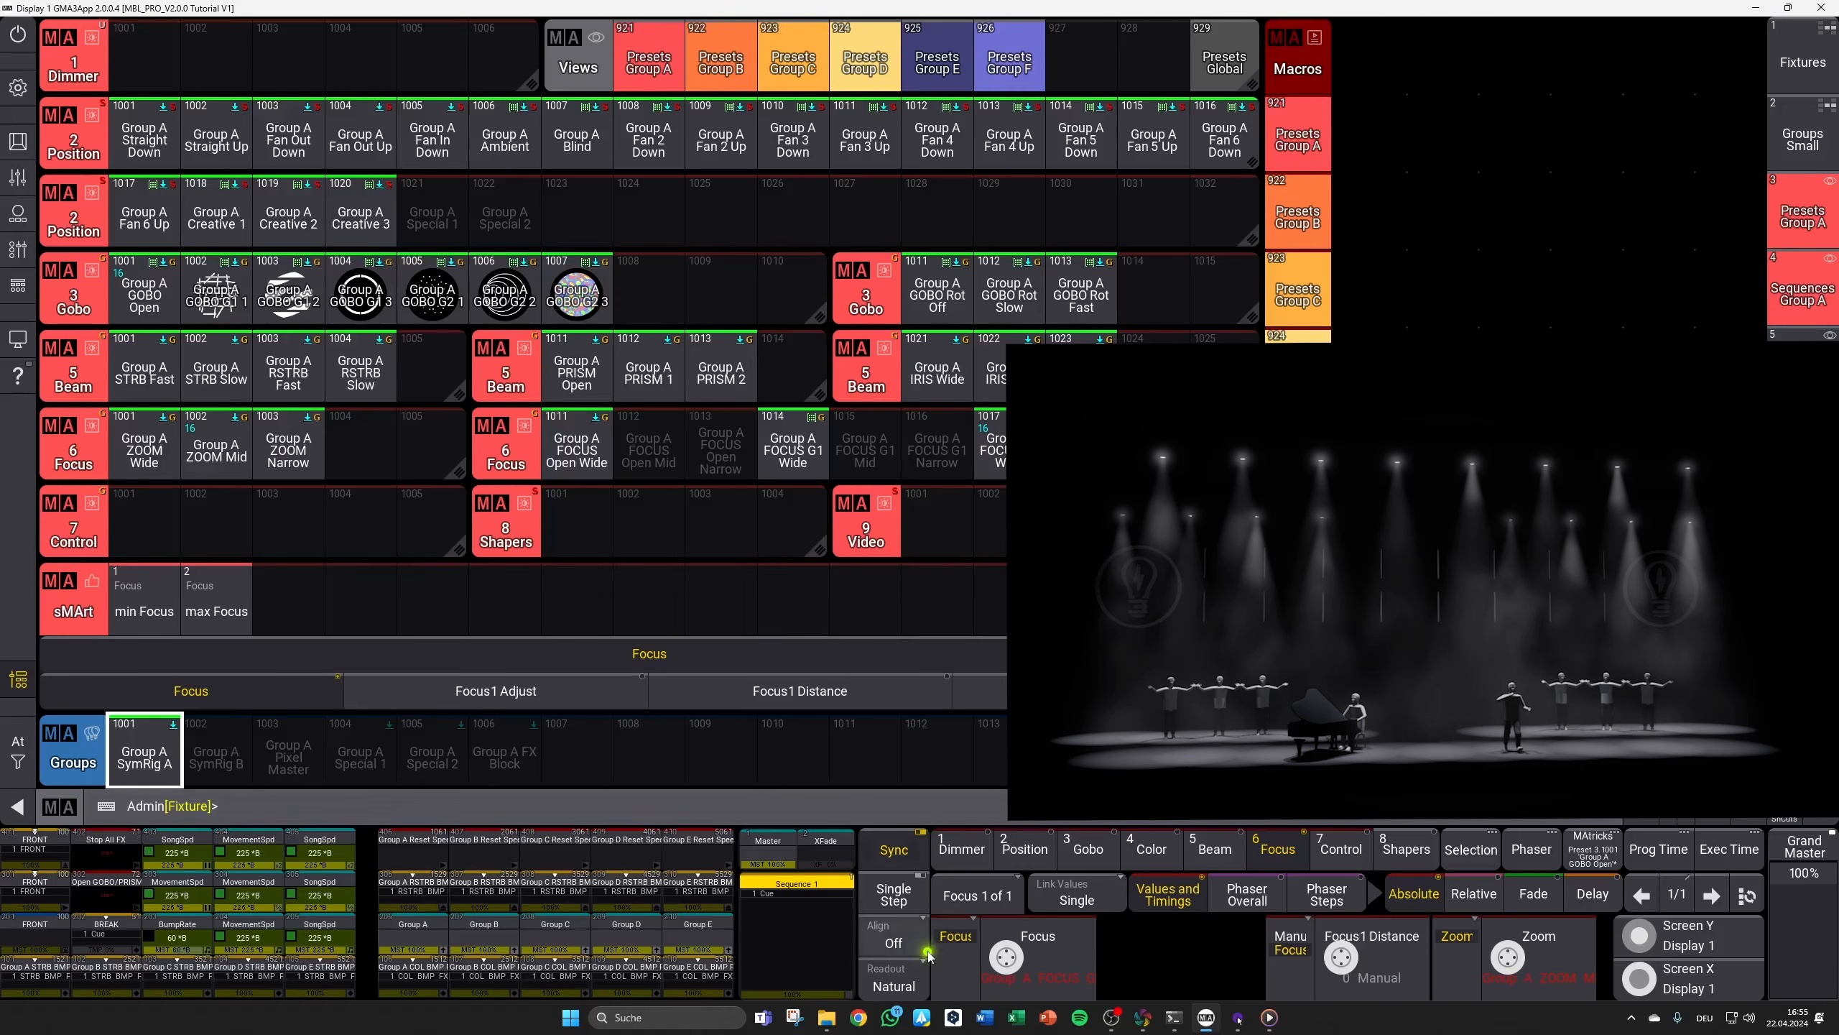
scroll(997, 948, "down", 2)
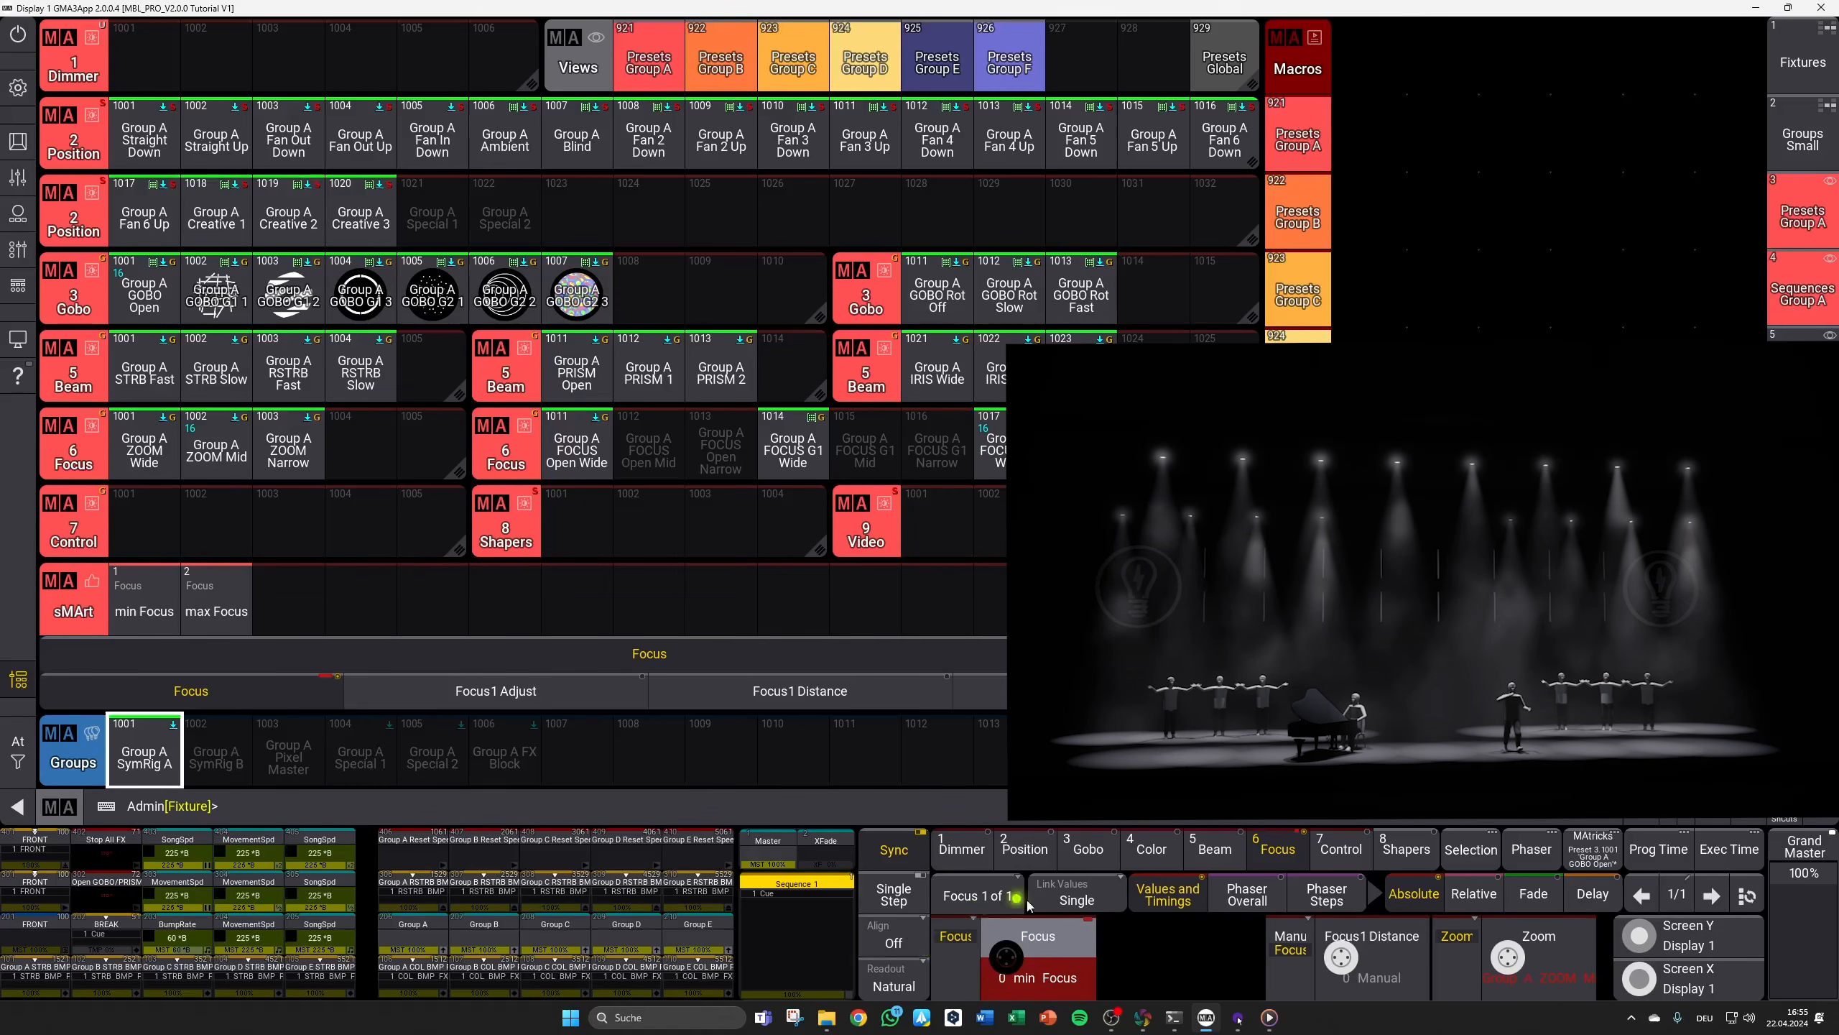
left_click_drag(1029, 906, 947, 1009)
left_click_drag(1188, 1018, 1055, 957)
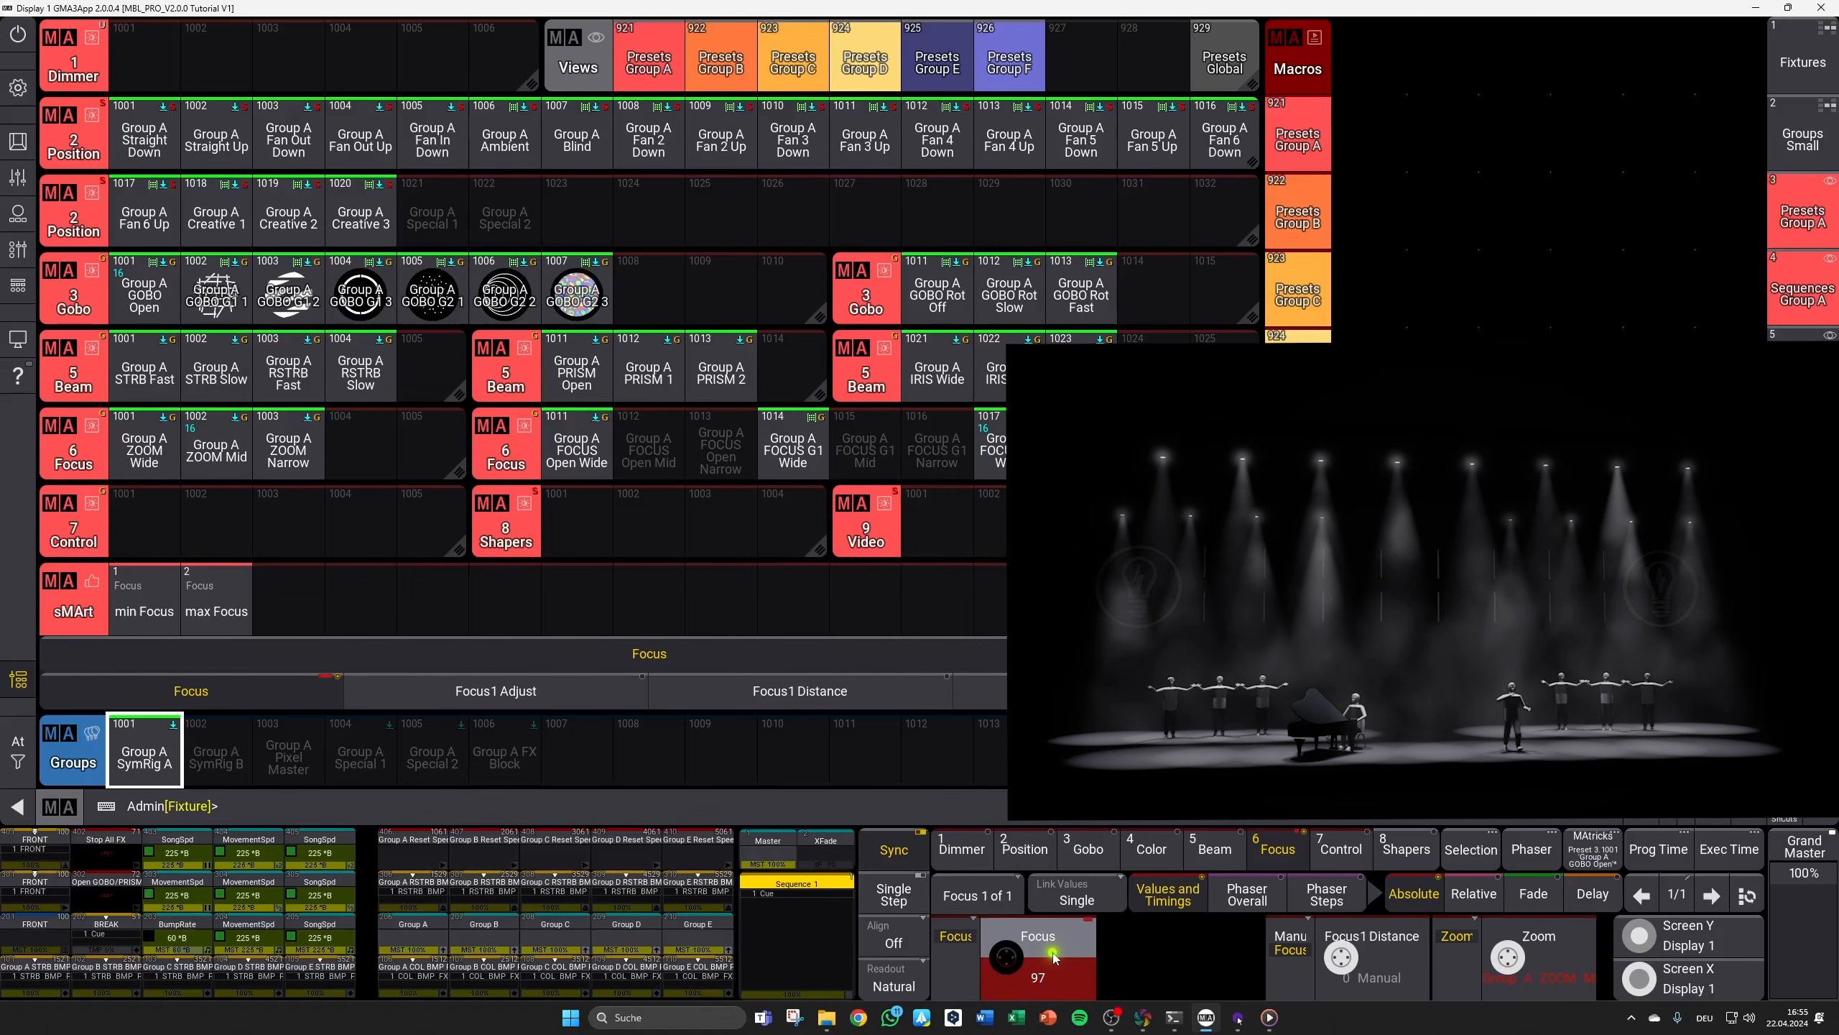
key("s")
left_click(656, 456)
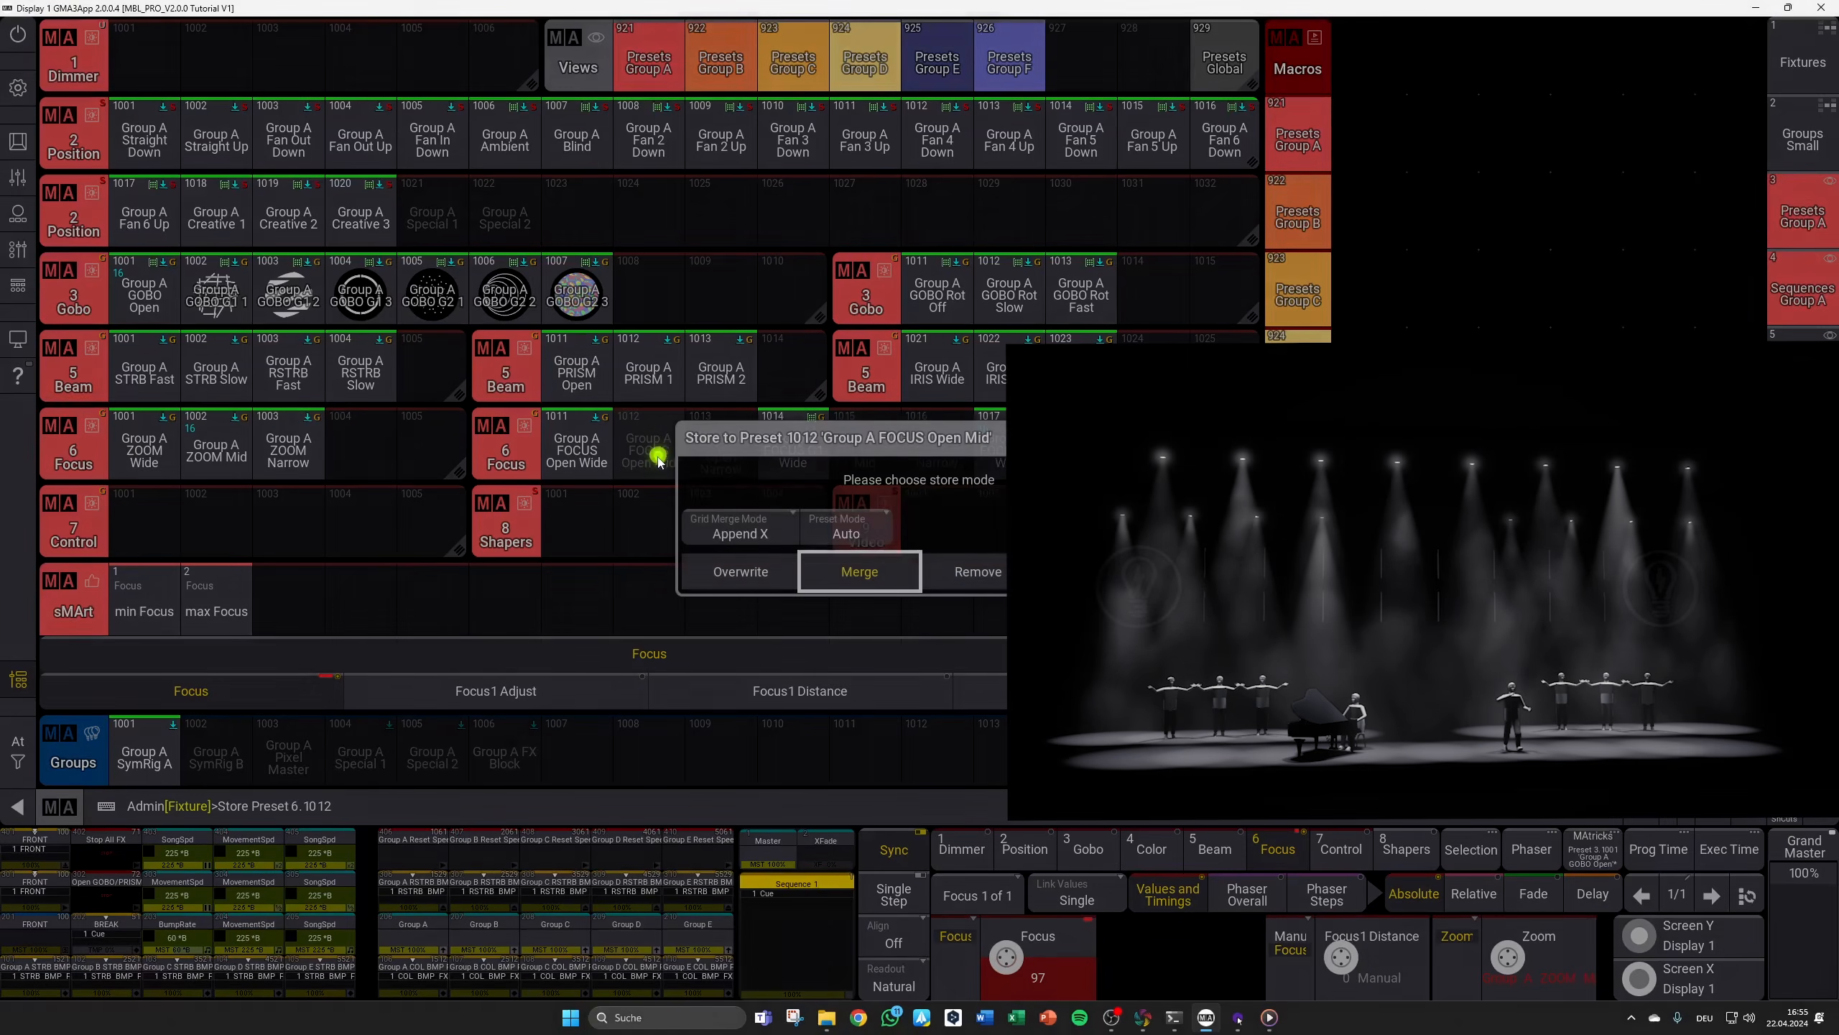
left_click(750, 575)
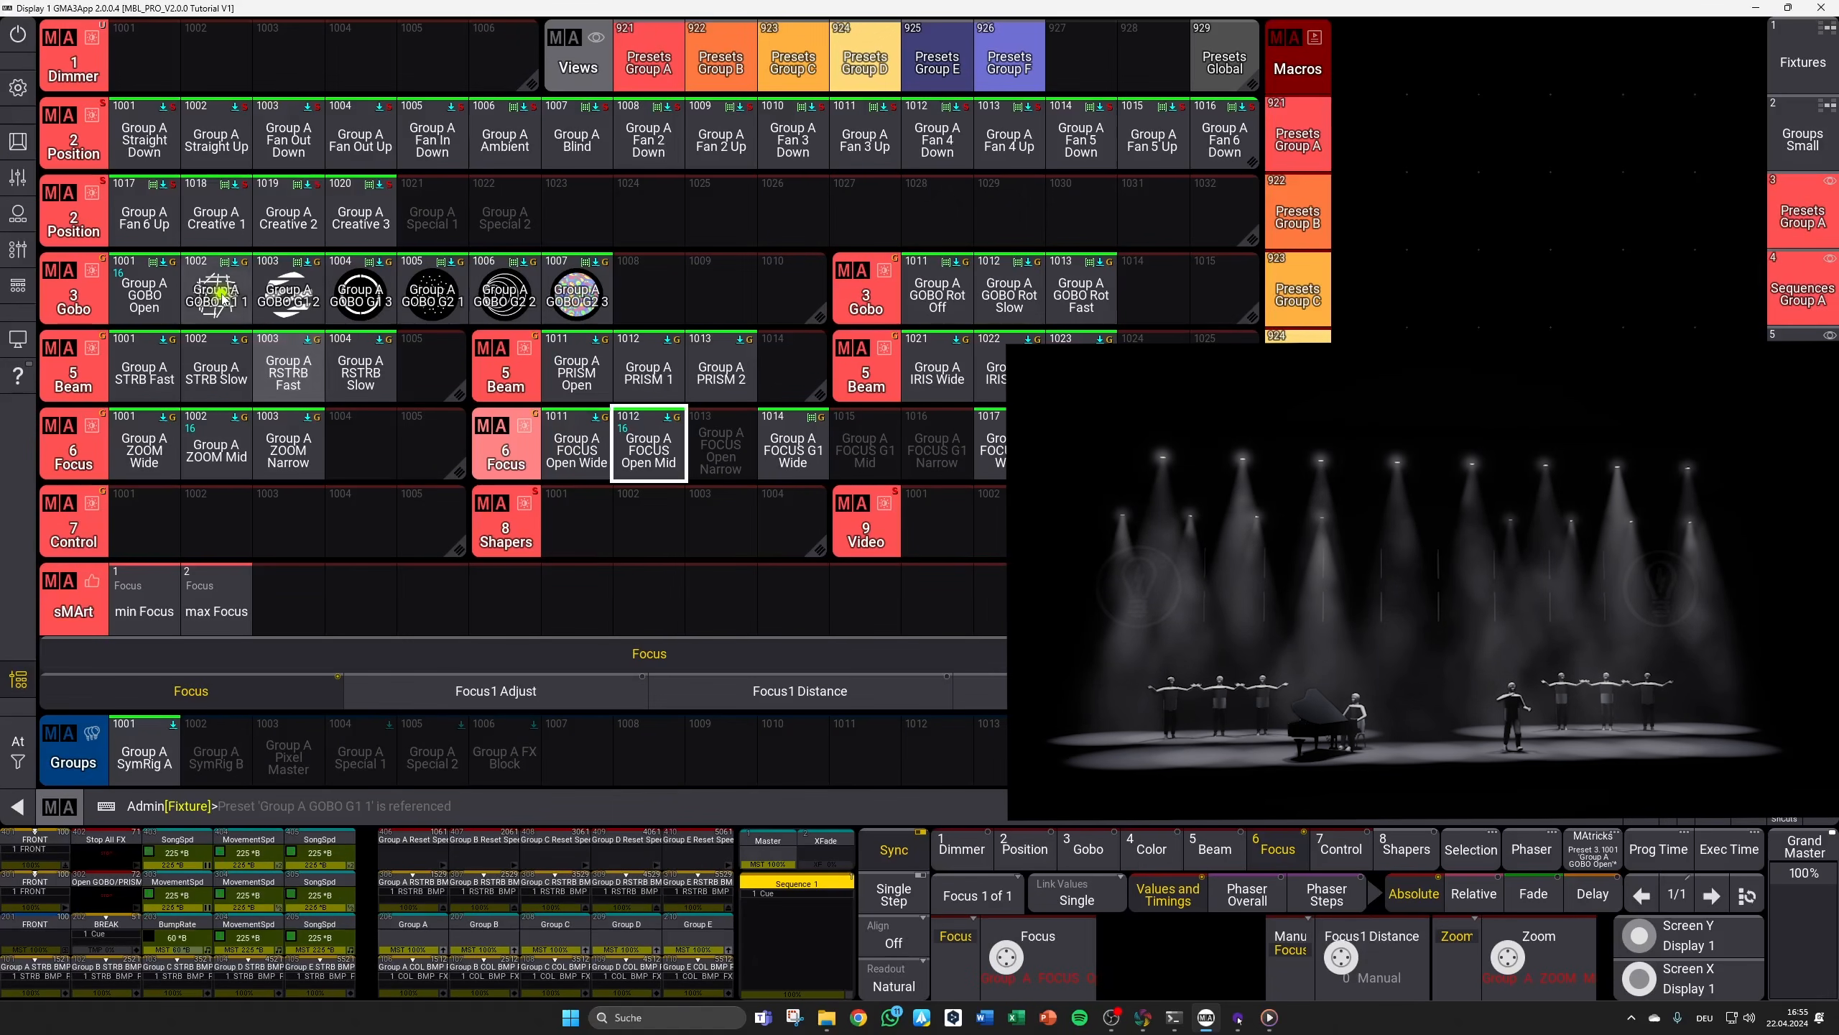
Step: Apply Group A GOBO G1 1, set Focus to 0 min, and store it in Group A FOCUS G1 Mid using Overwrite
left_click(222, 295)
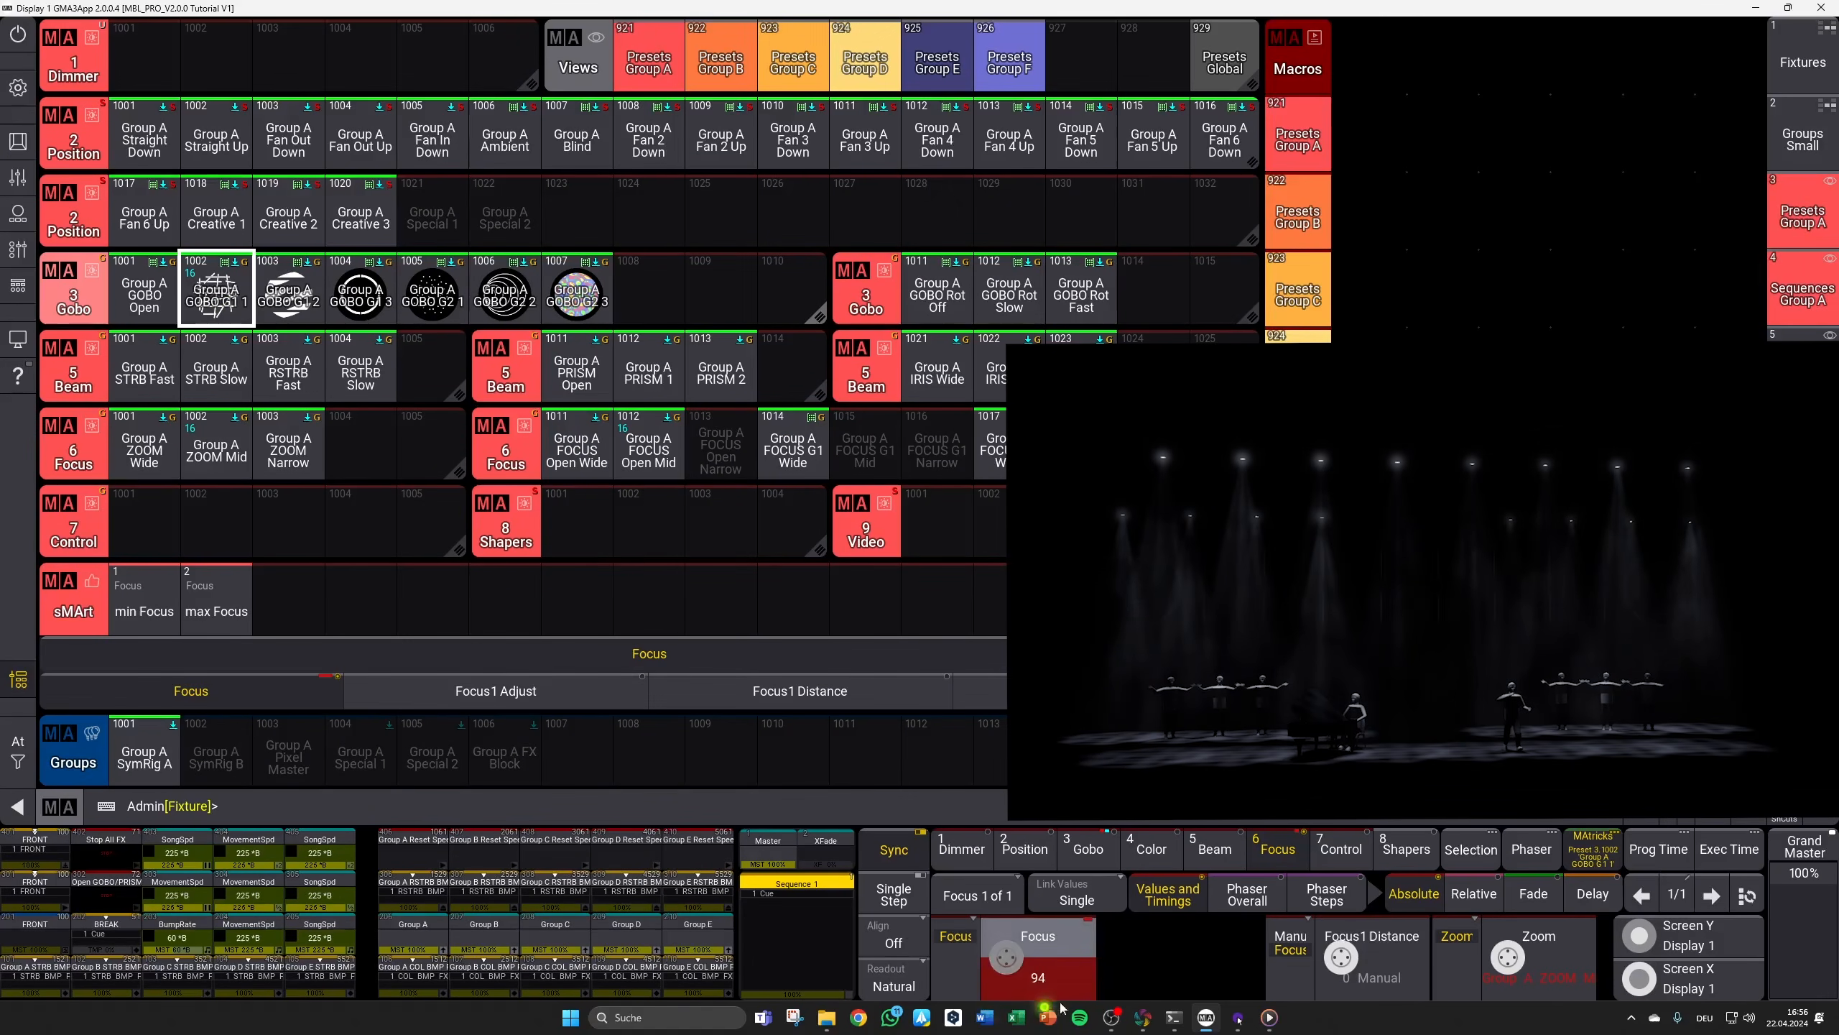
left_click_drag(1062, 1007, 1046, 906)
left_click_drag(878, 851, 631, 493)
key("s")
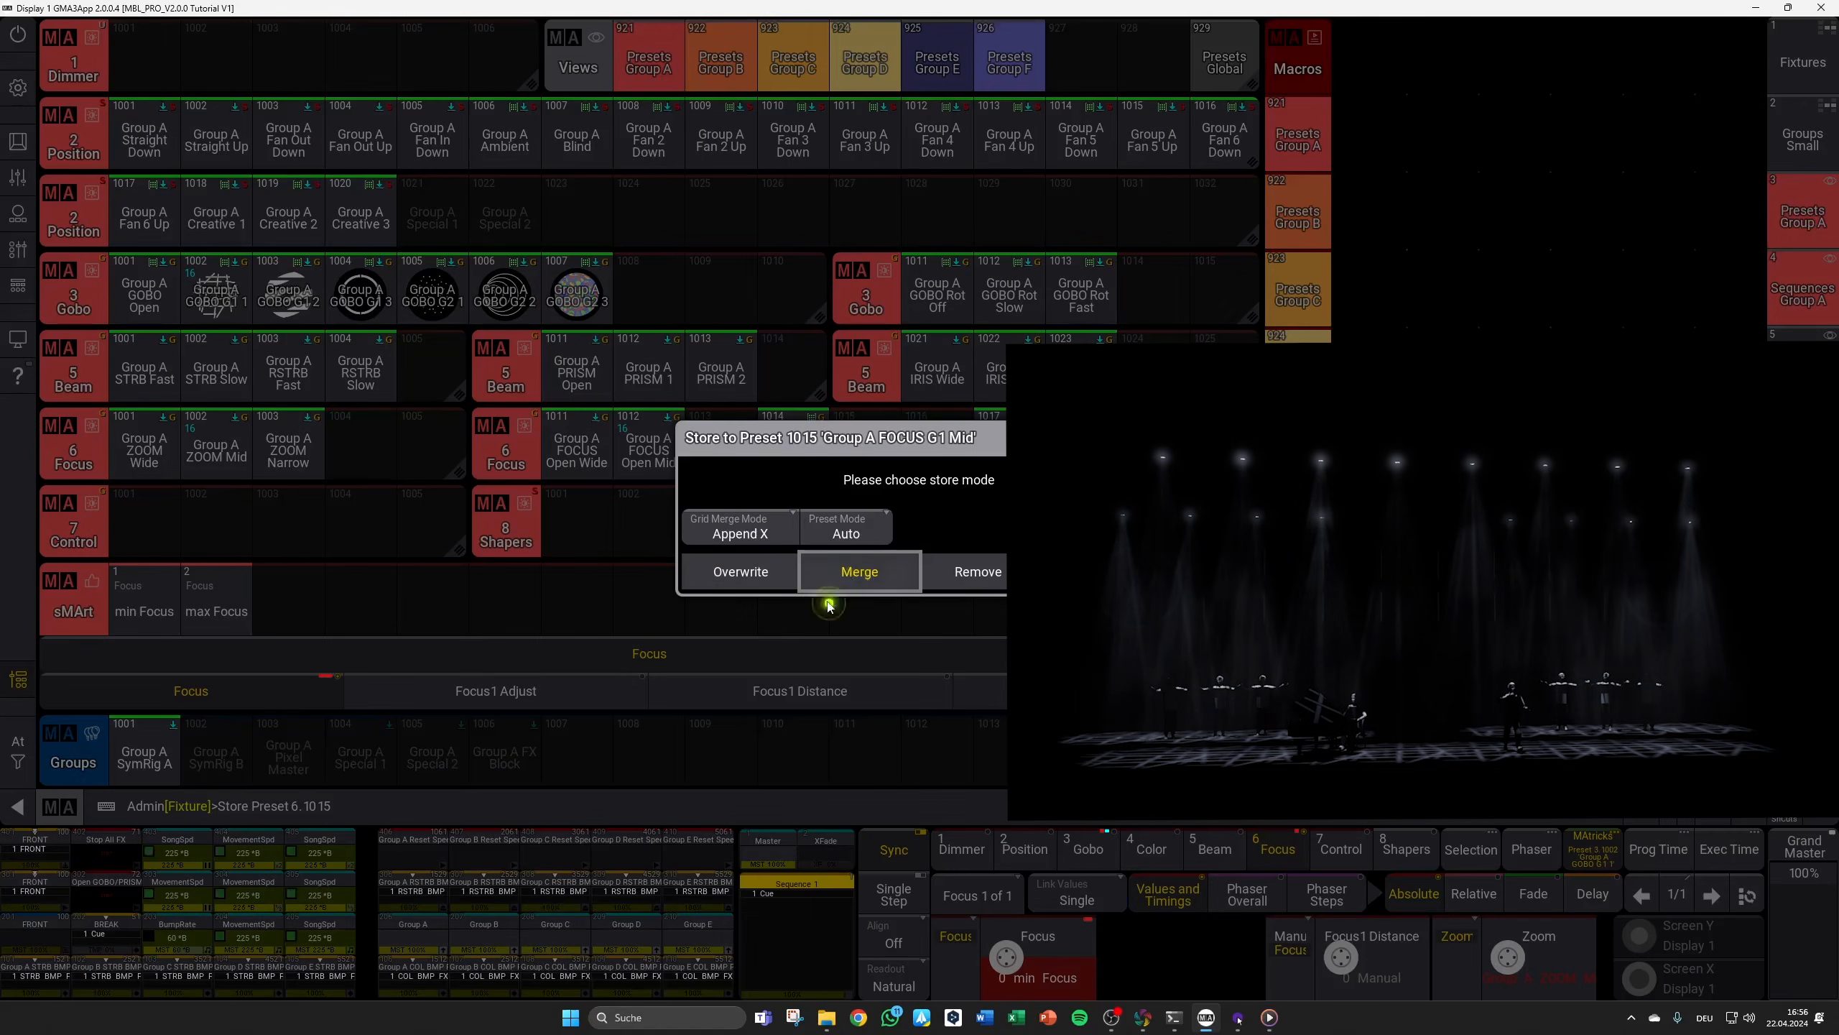
left_click(750, 574)
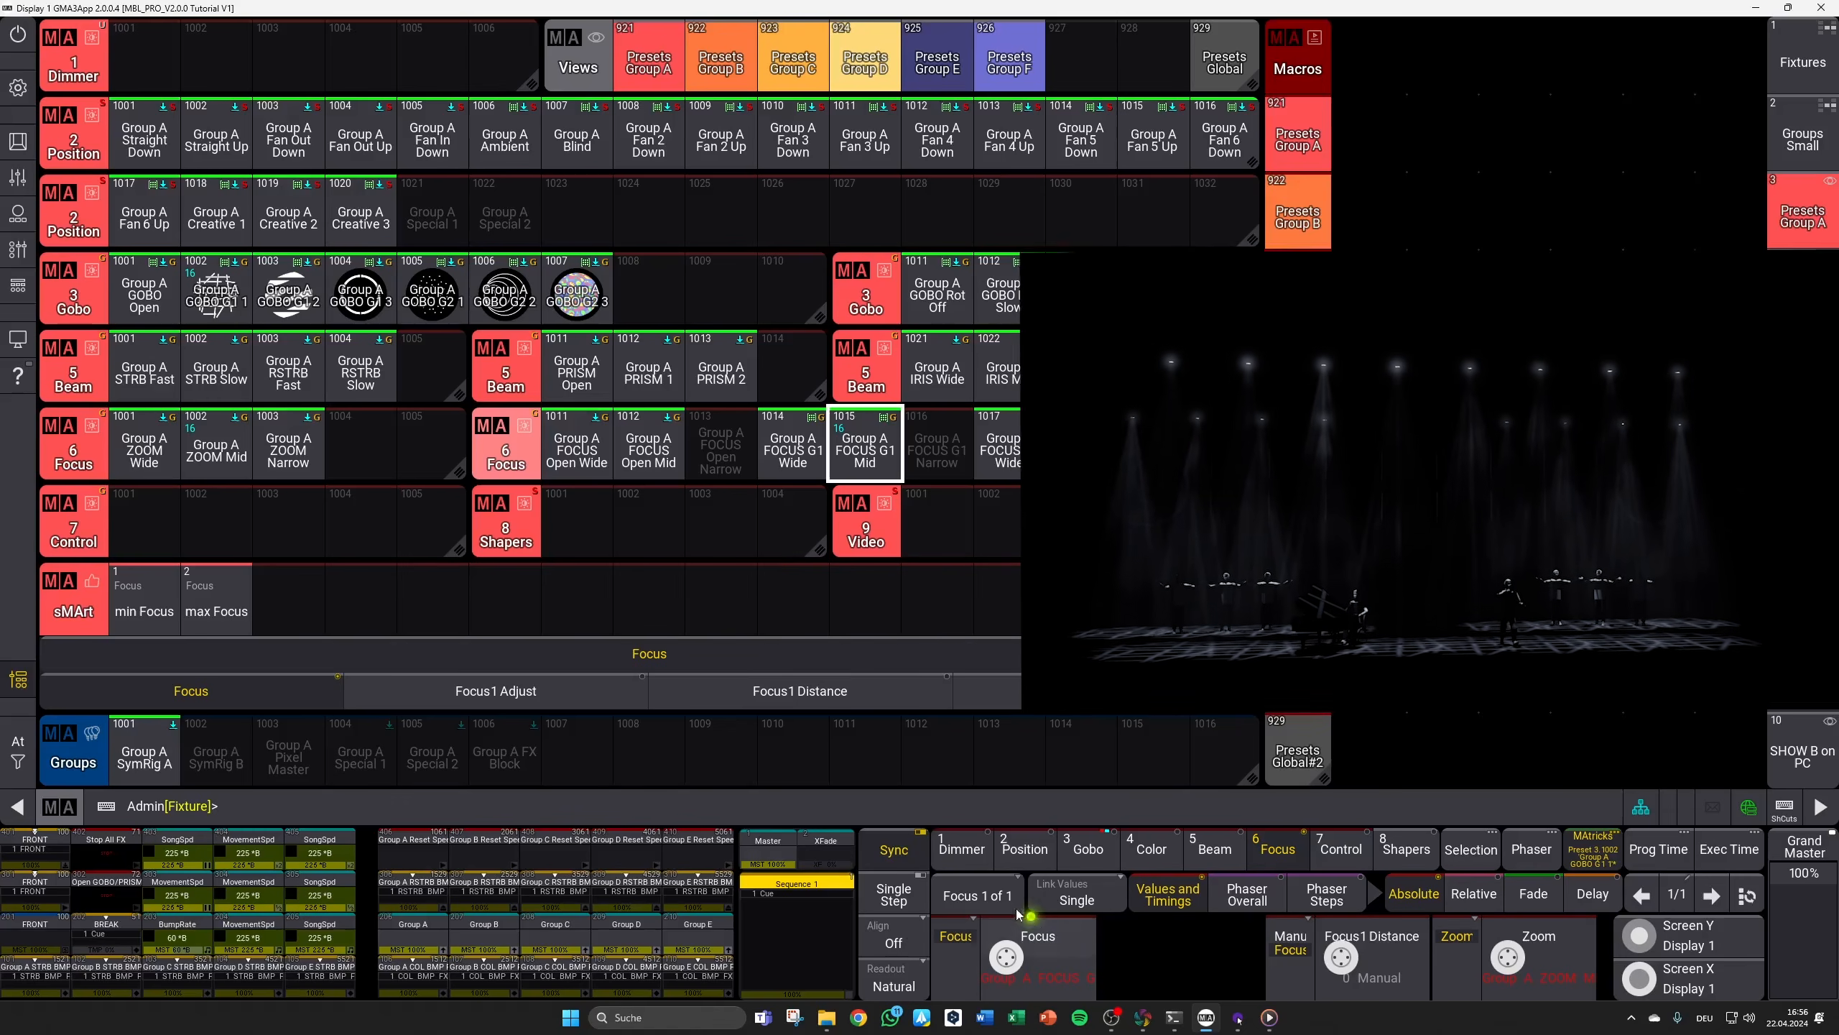
Step: Apply Group A GOBO G2 1 and store Focus at 0 min in Group A FOCUS G2 Mid using Overwrite
left_click(434, 300)
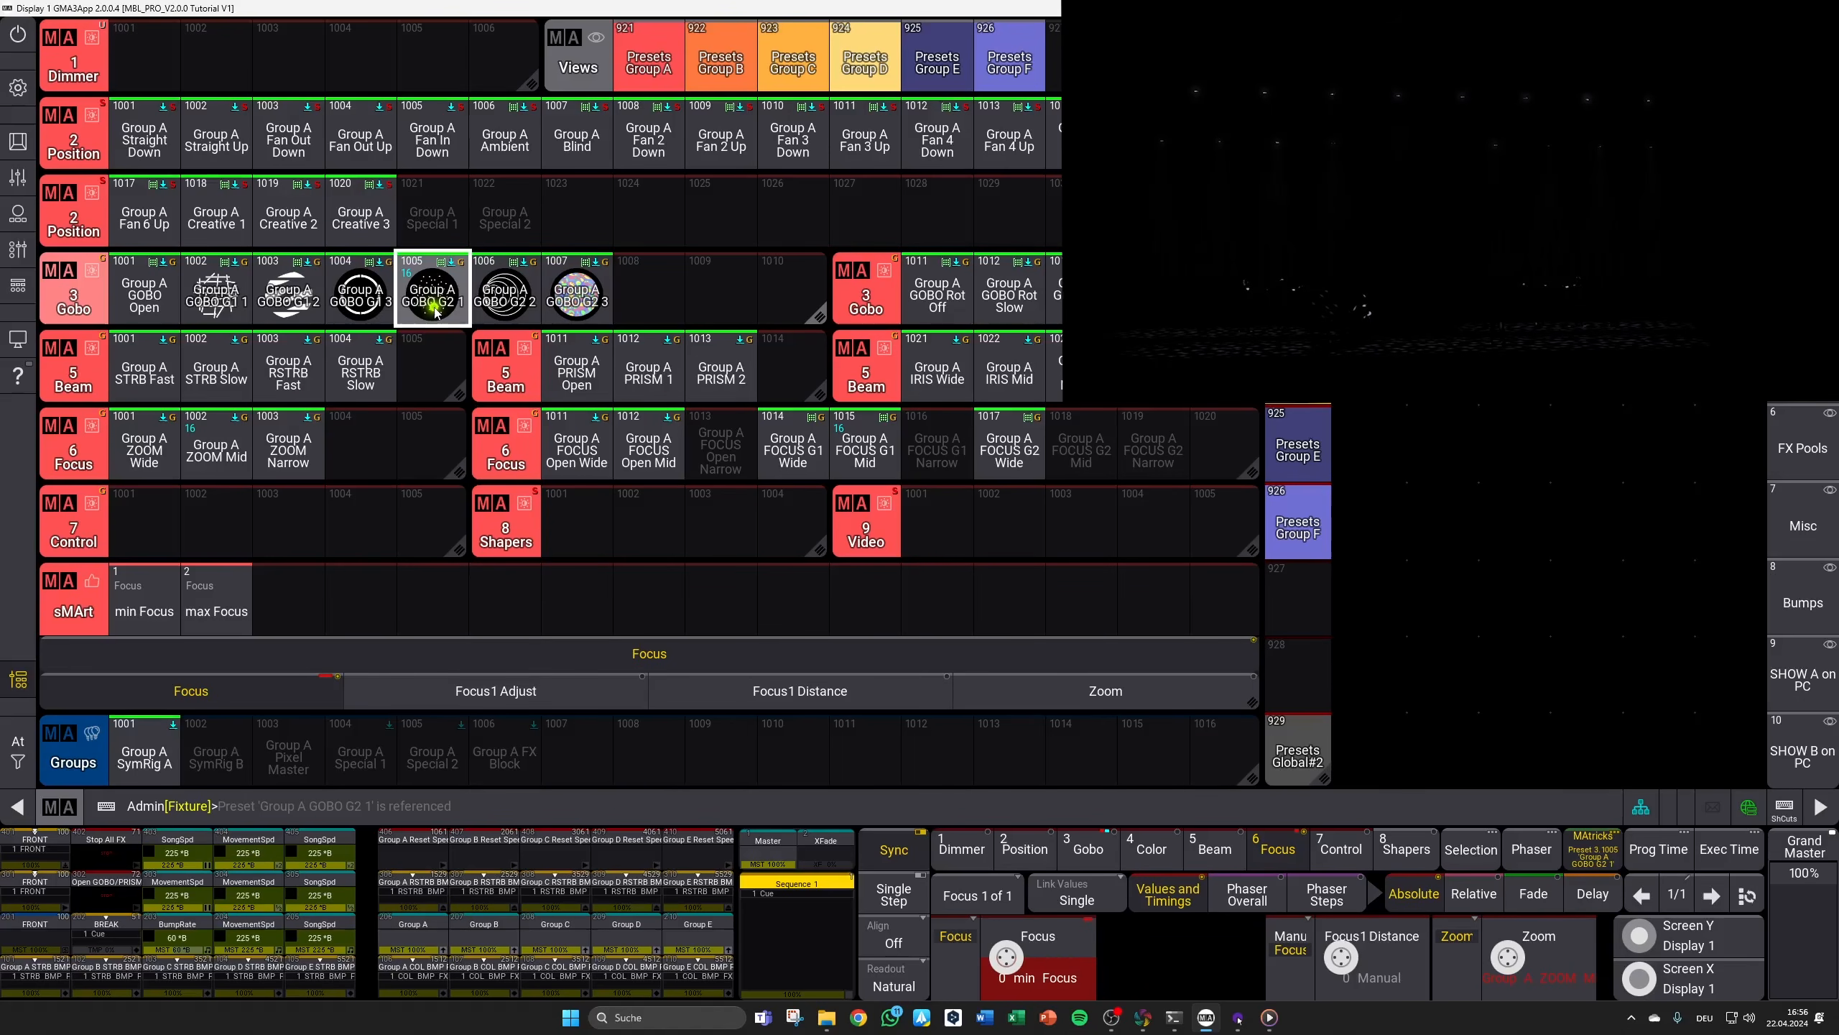
key("s")
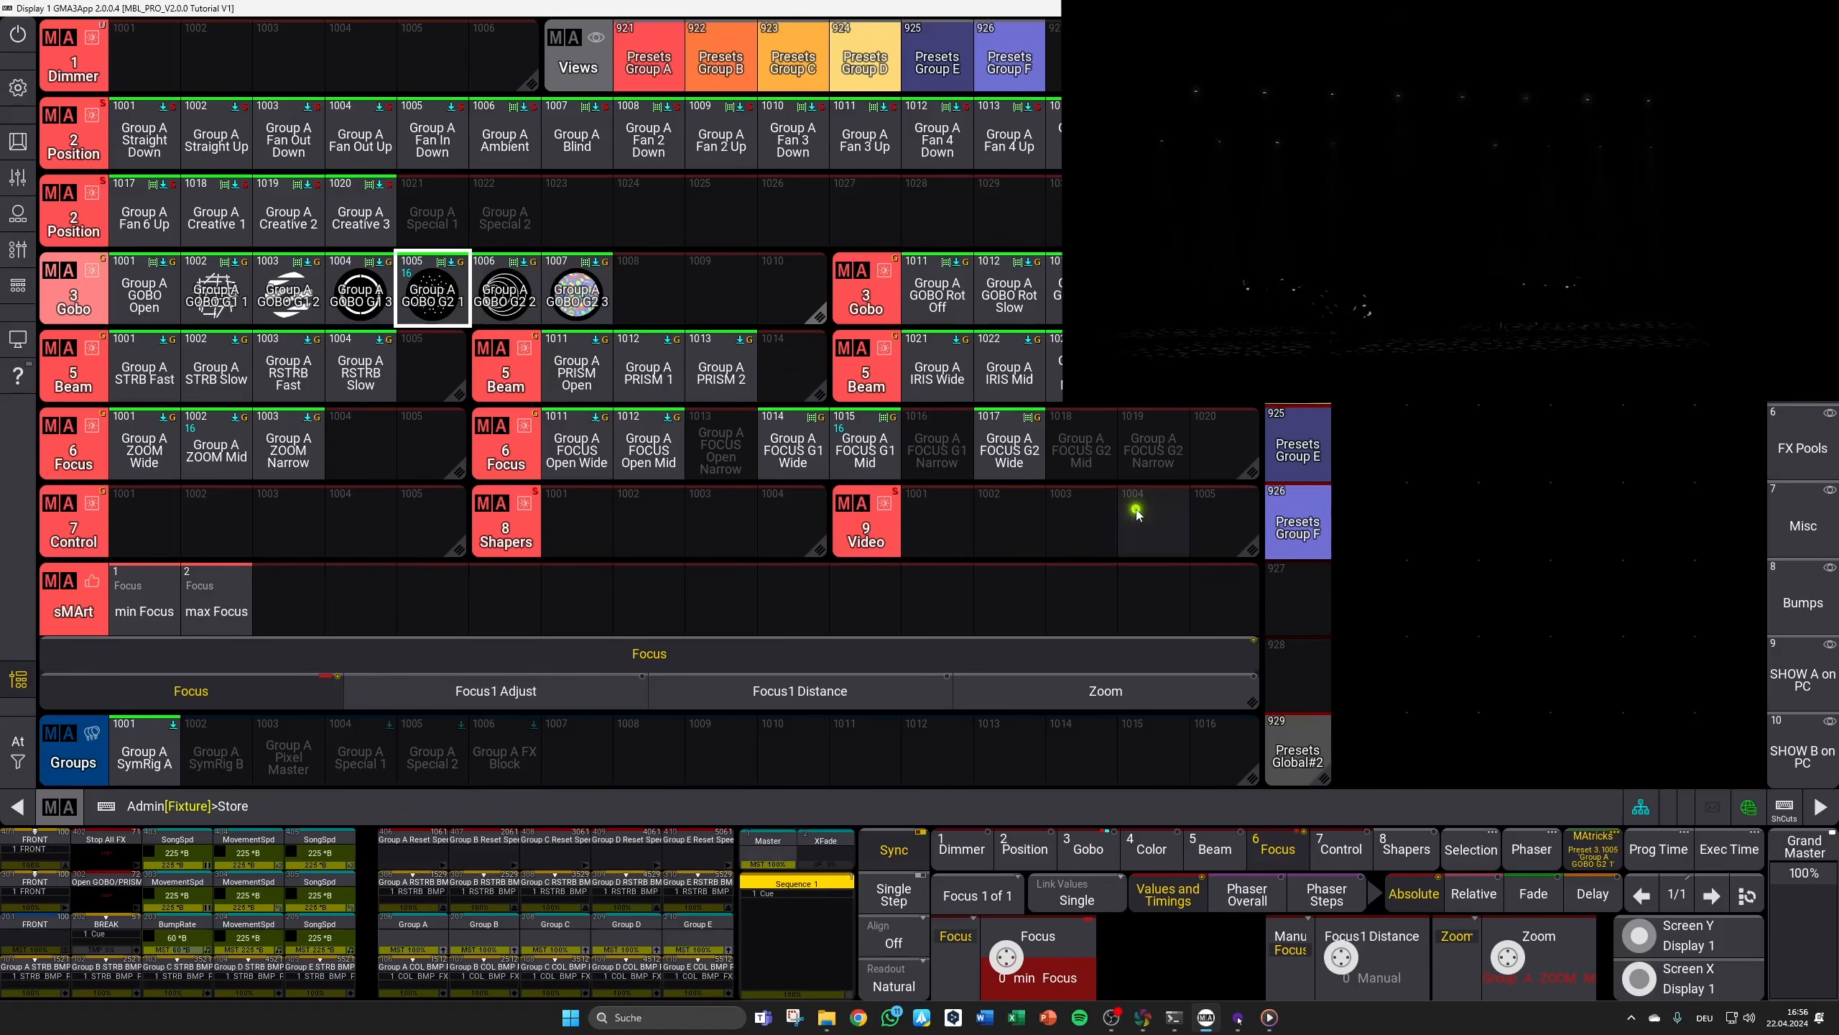
left_click(1100, 462)
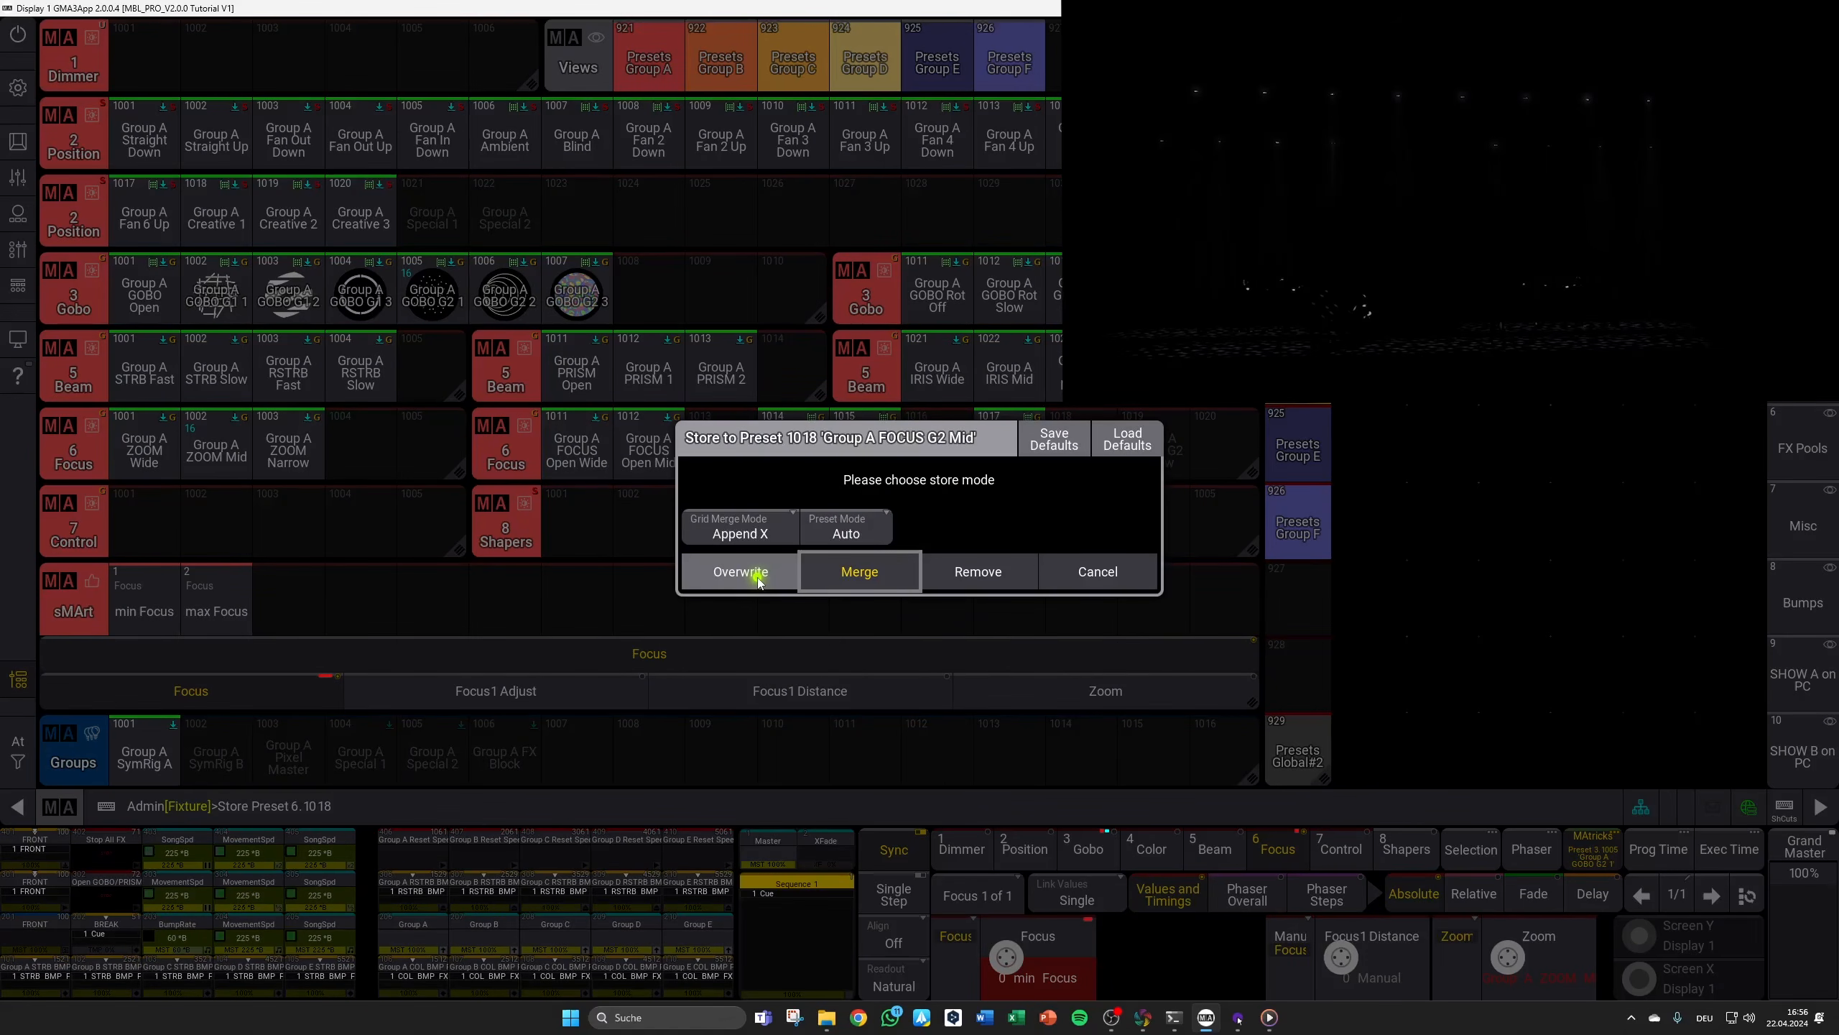
left_click(758, 573)
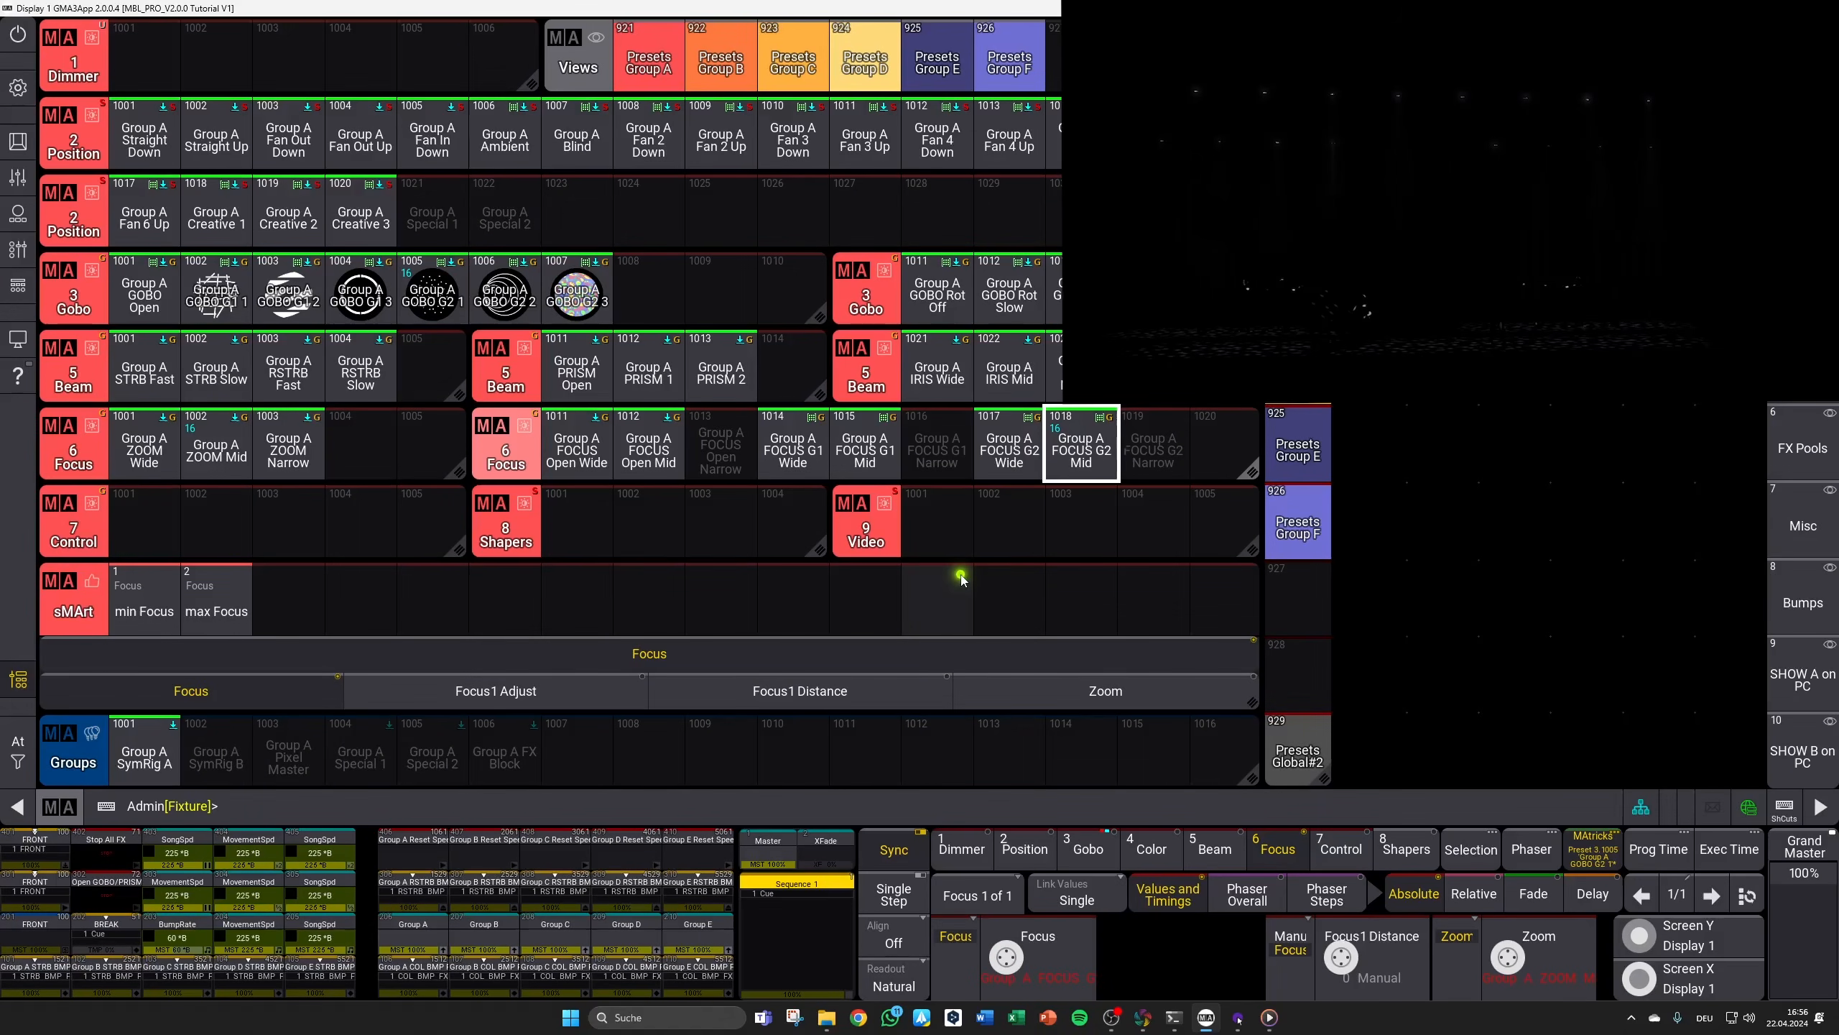
left_click(641, 469)
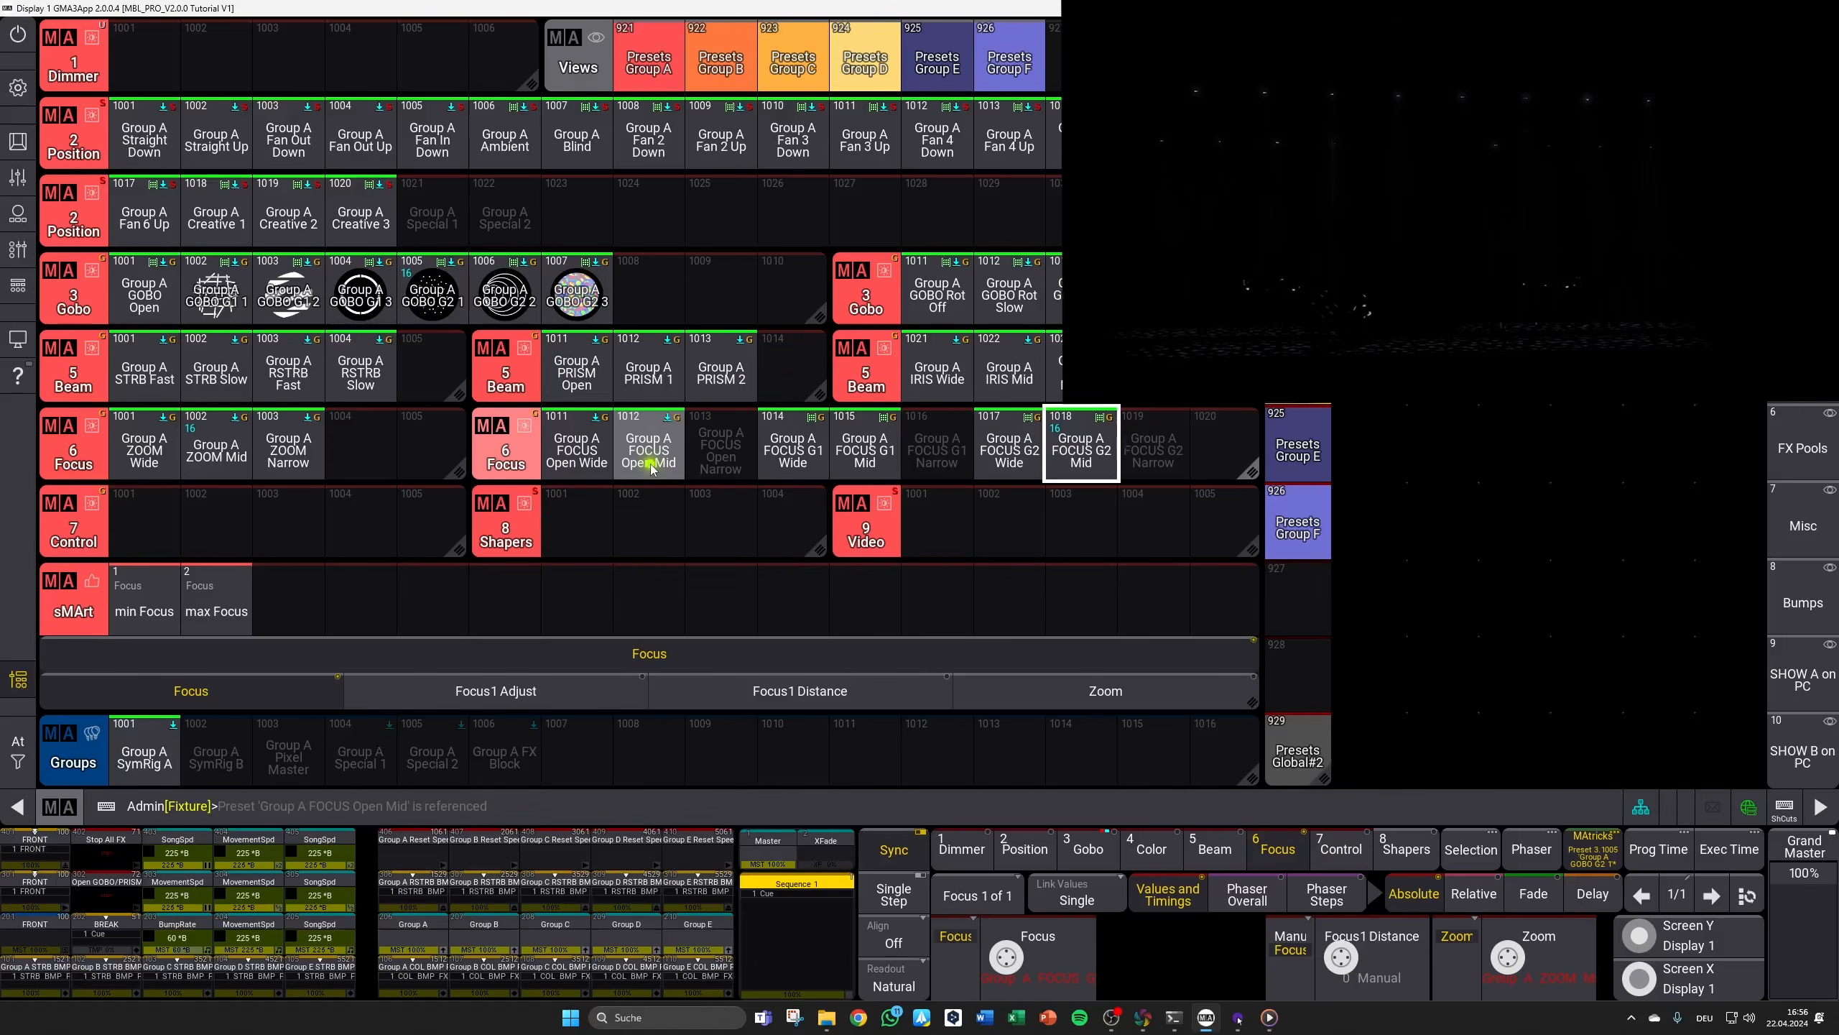
Step: With Group A GOBO Open and ZOOM Narrow applied, store Focus 0 min for Group A SymRig A in Group A FOCUS Open Narrow using Overwrite
left_click(144, 293)
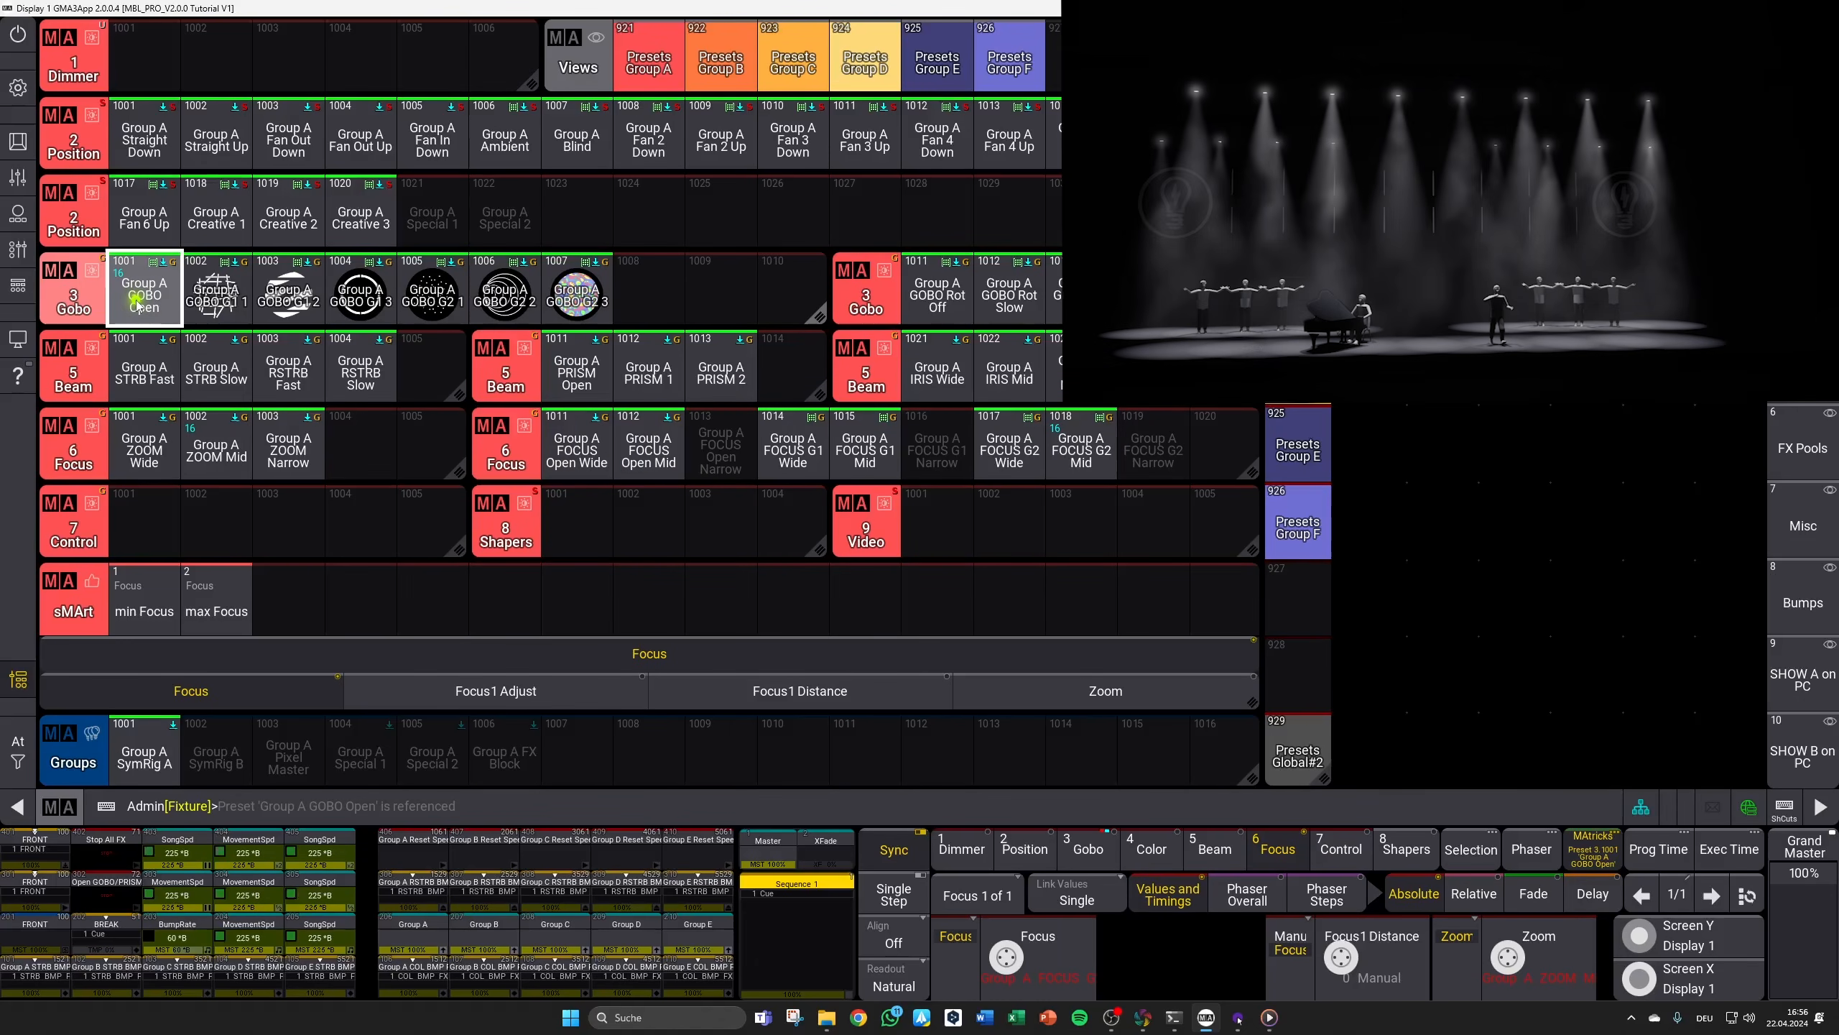
left_click(297, 451)
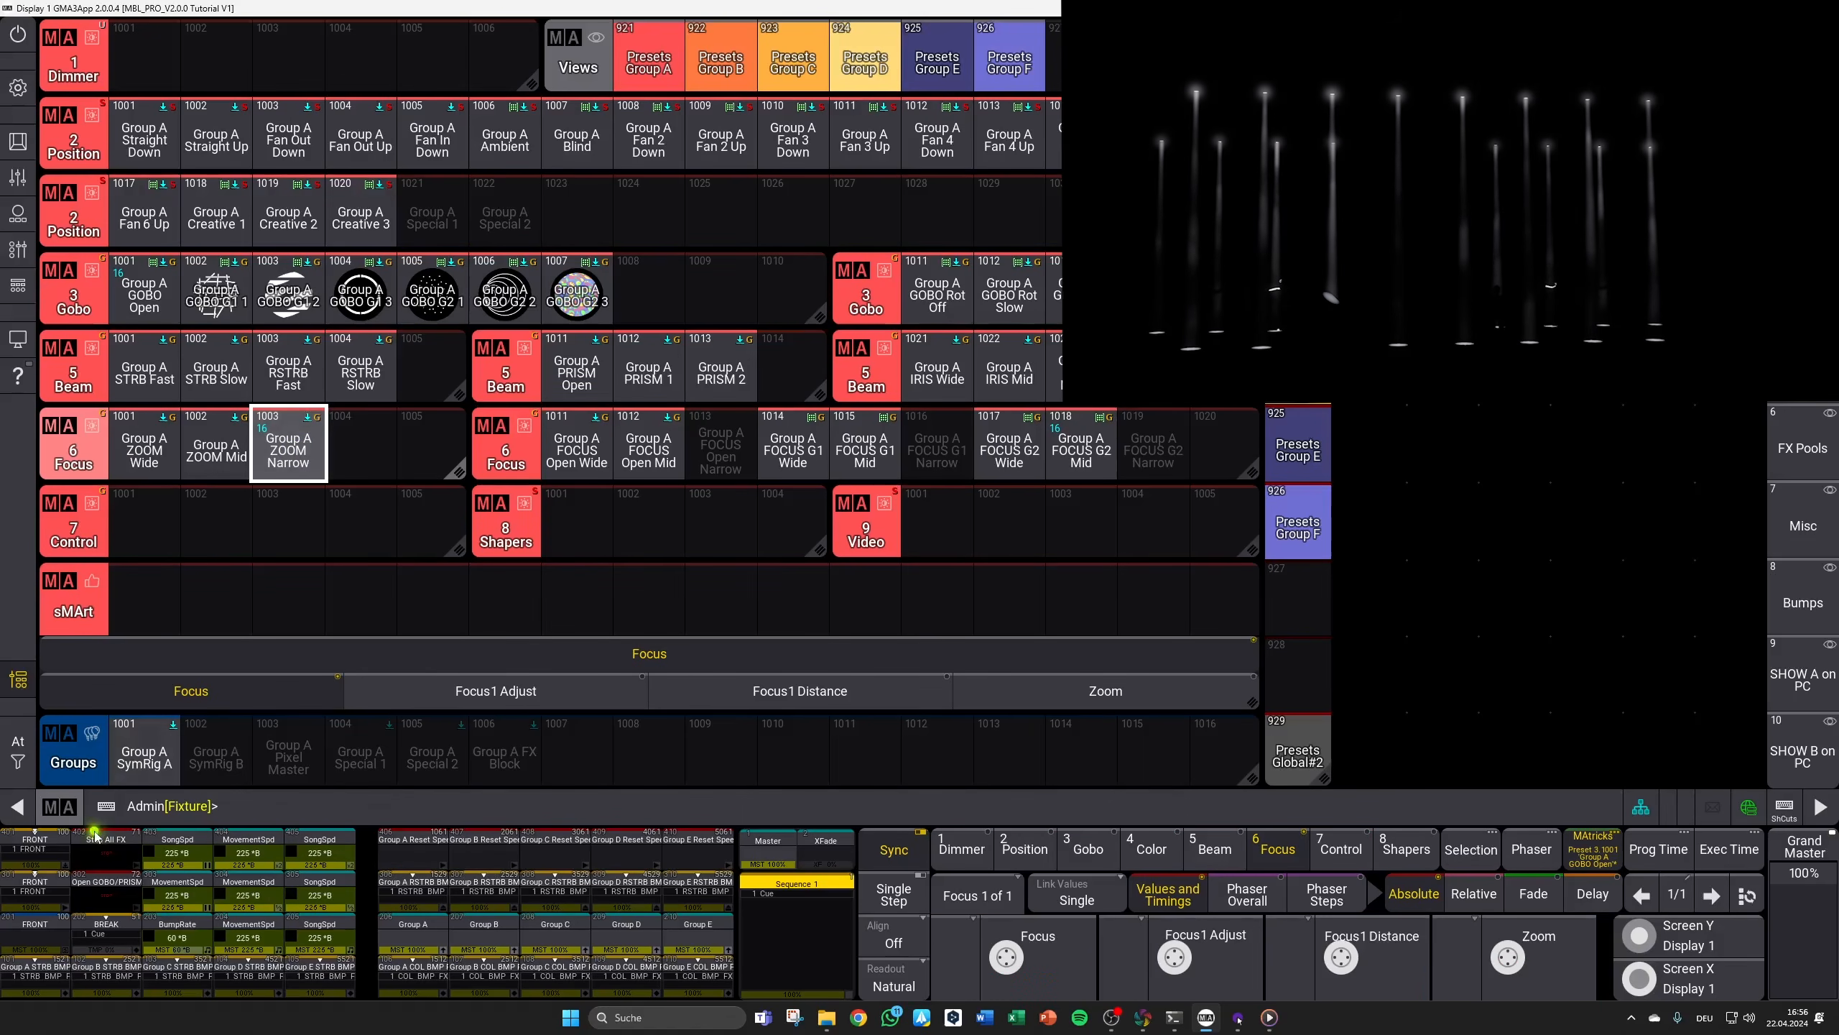
left_click(161, 754)
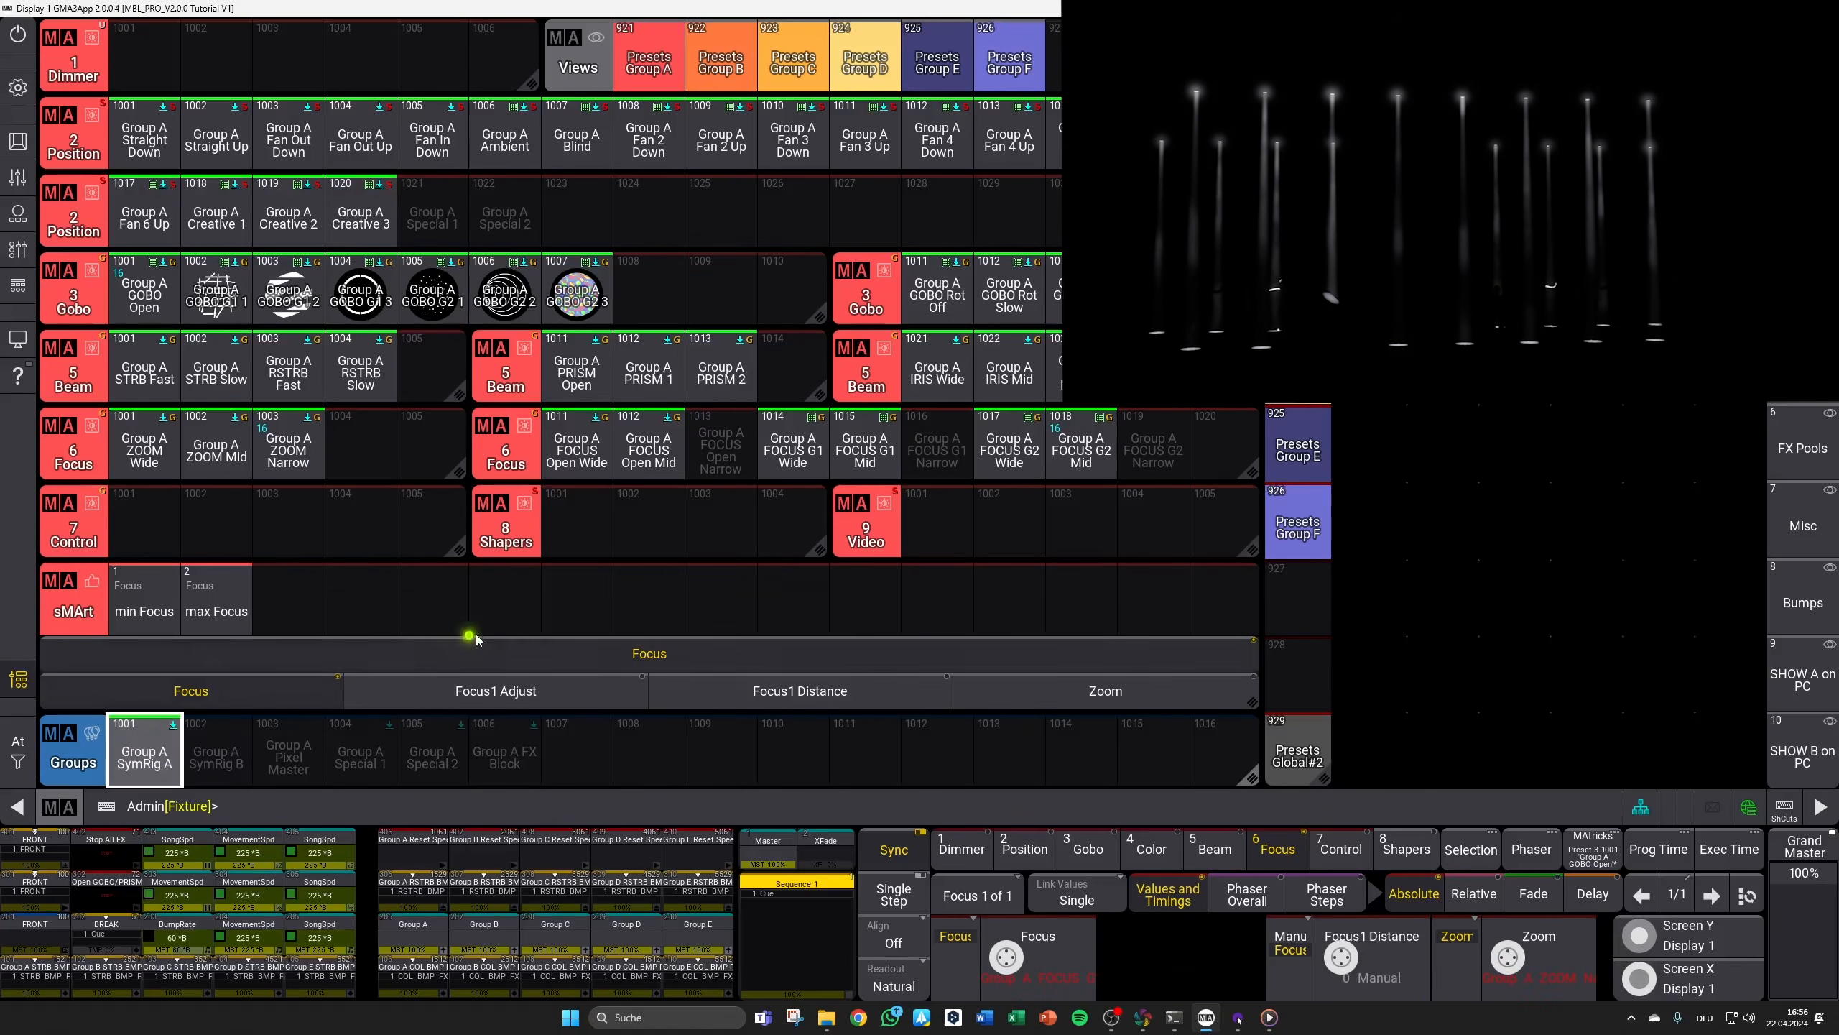
left_click_drag(1027, 971, 1000, 955)
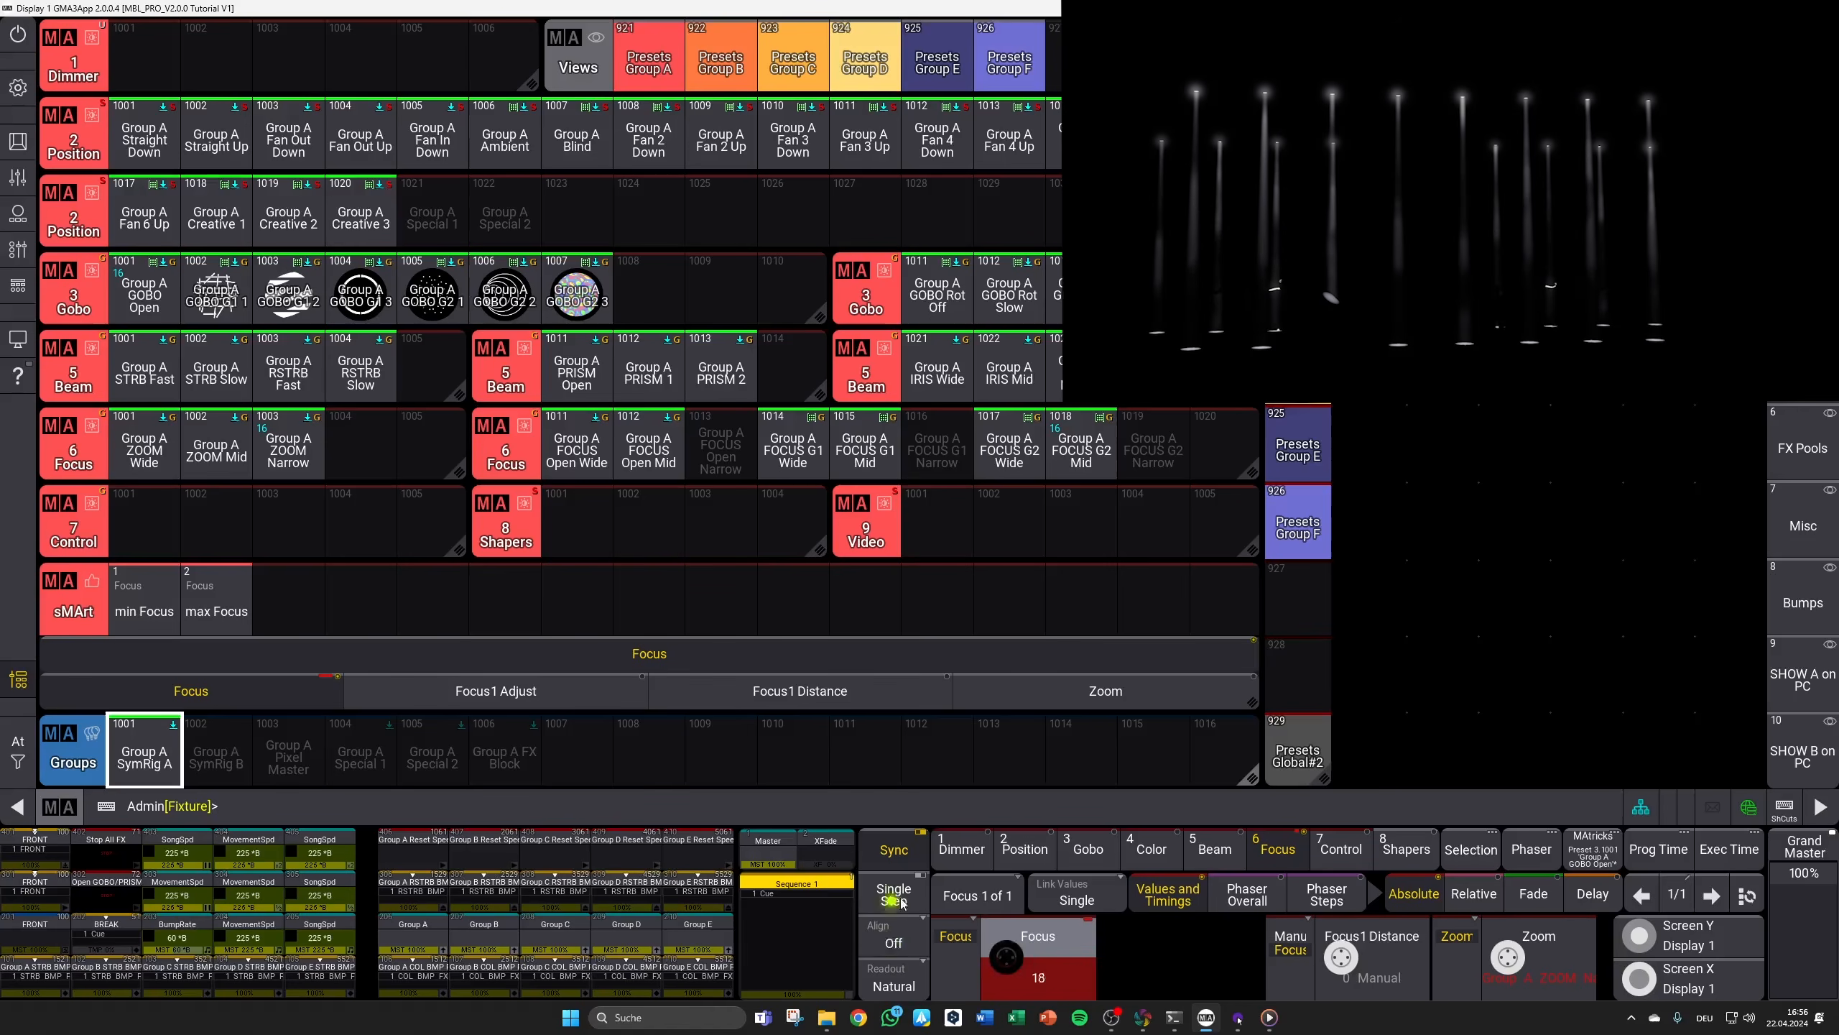
left_click_drag(813, 811, 513, 1010)
key("s")
left_click(715, 448)
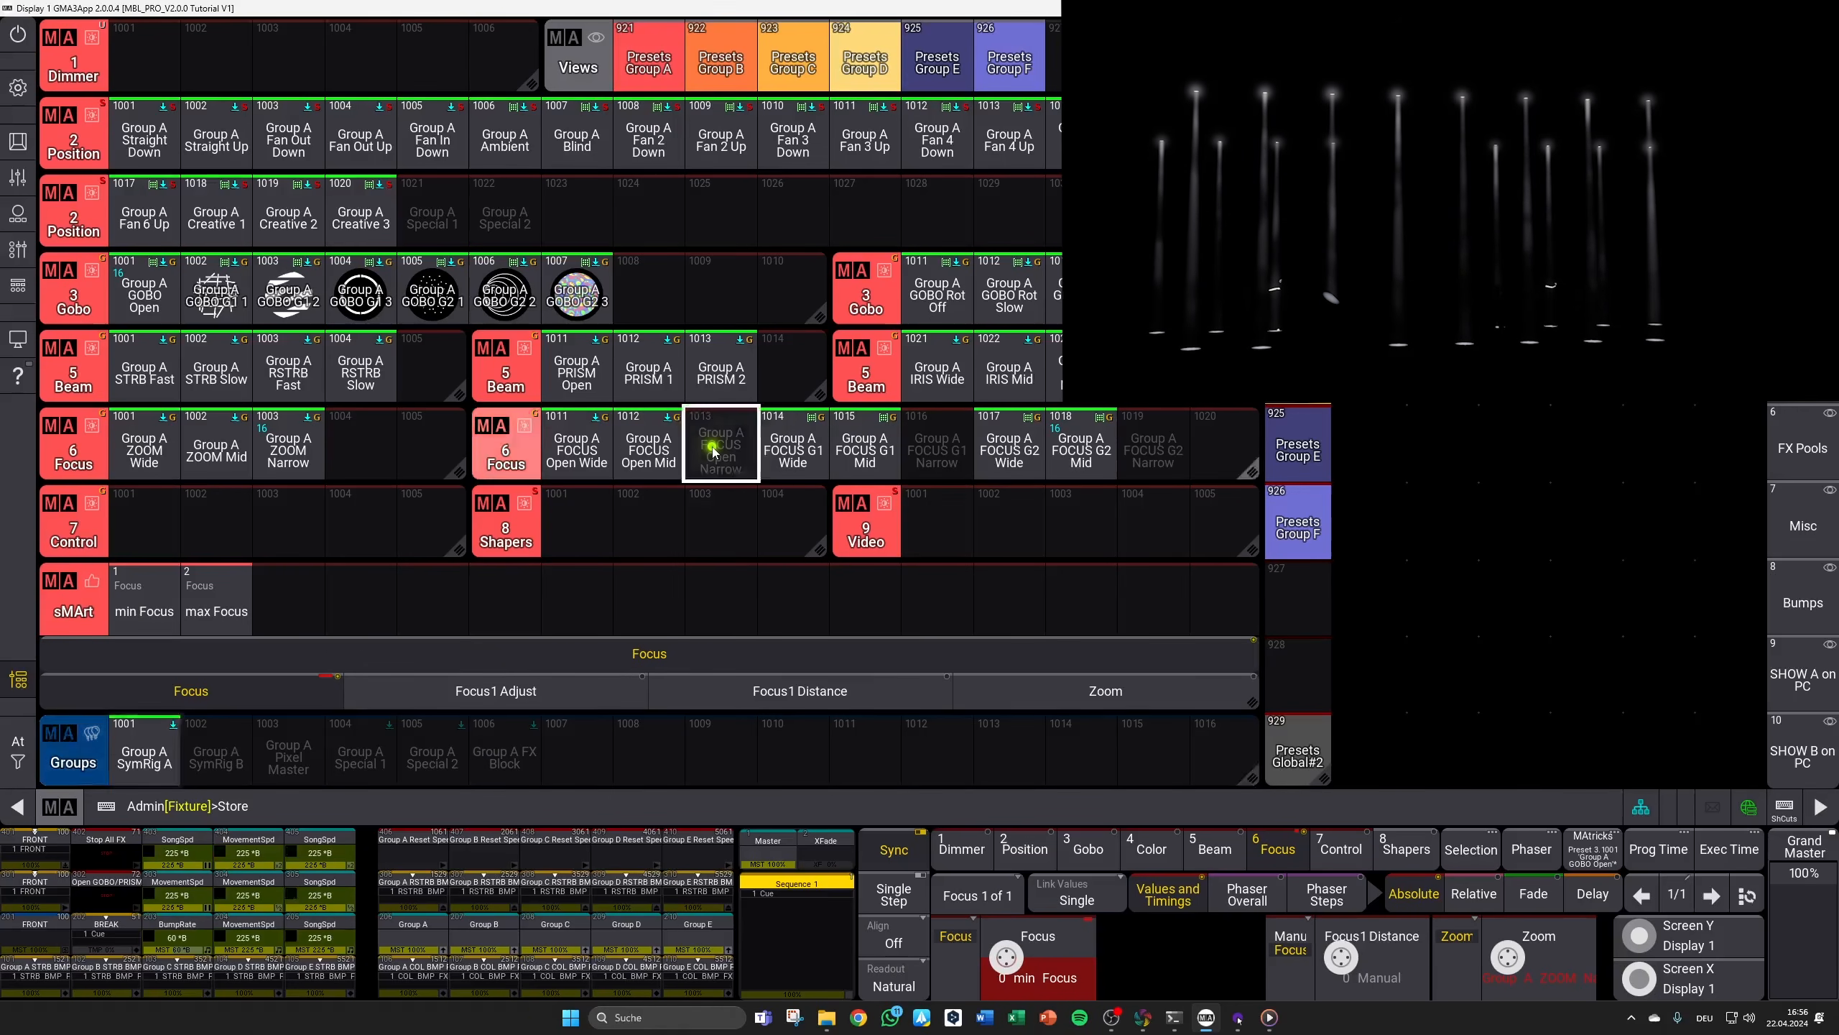
left_click(745, 573)
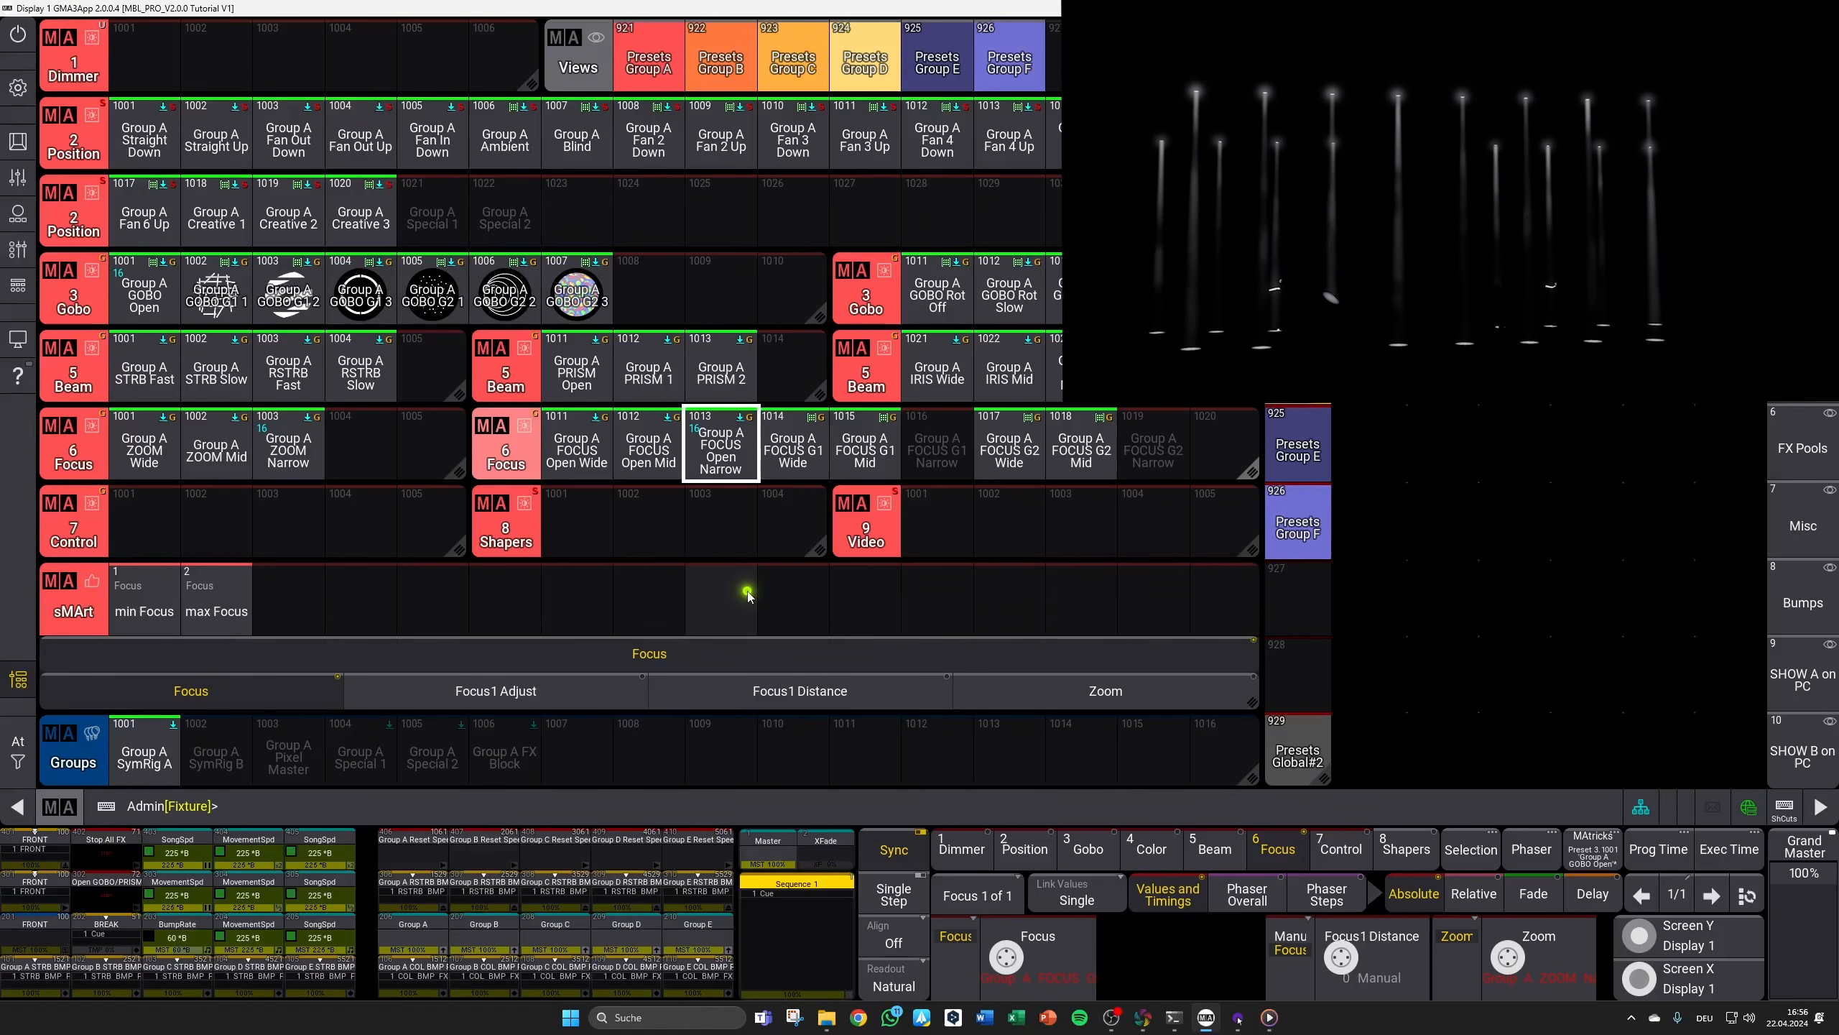
Step: Apply Group A GOBO G1 1 and store Focus at 0 min in Group A FOCUS G1 Narrow using Overwrite
left_click(215, 289)
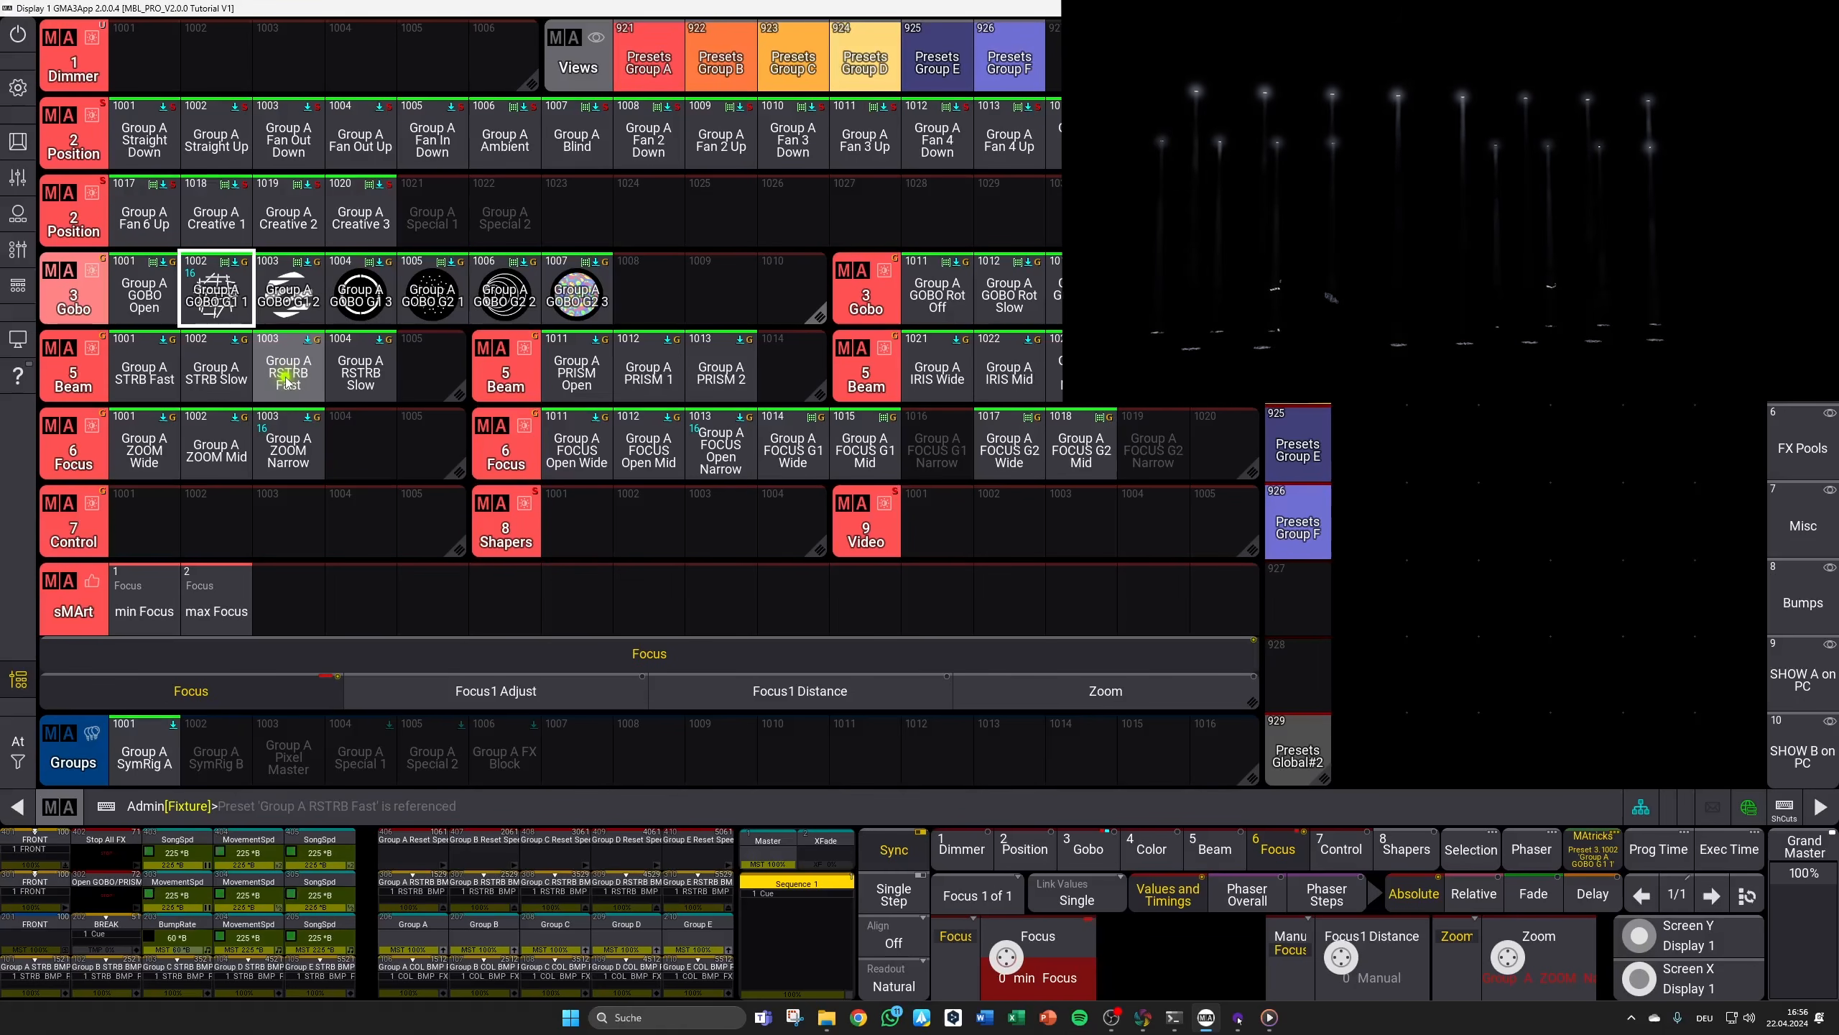
key("s")
left_click(937, 444)
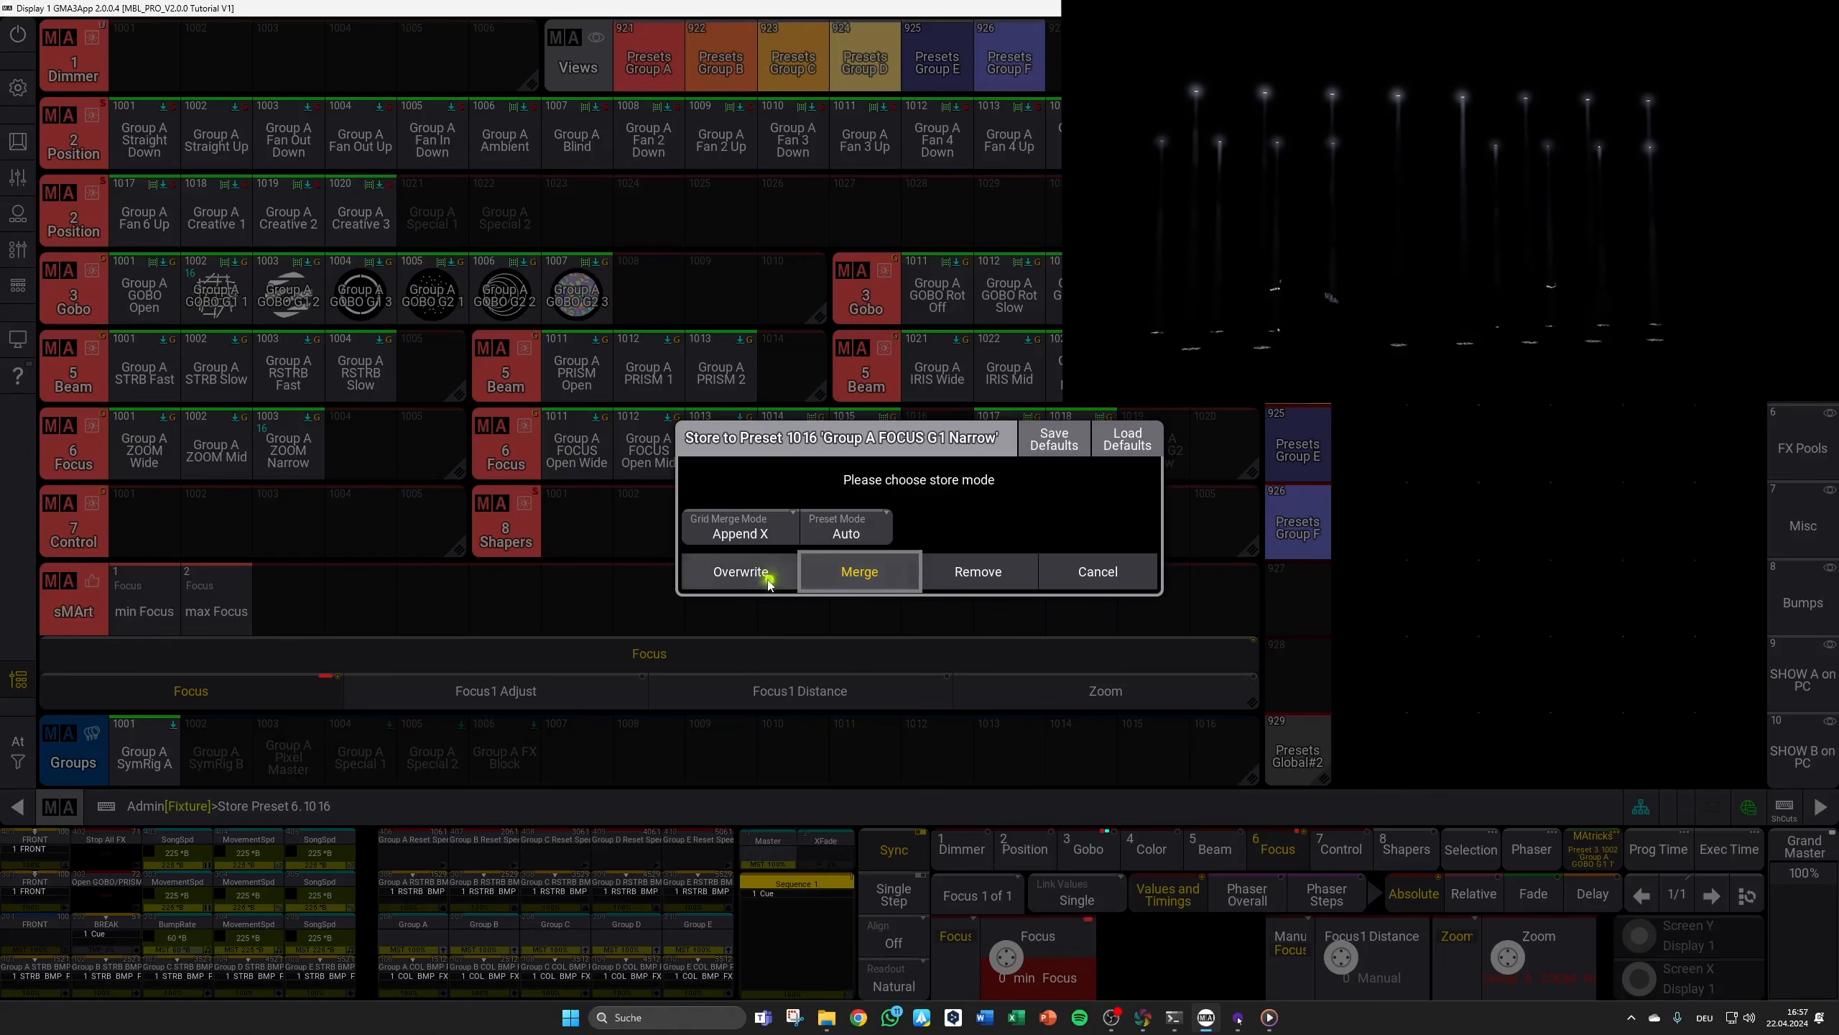
left_click(768, 578)
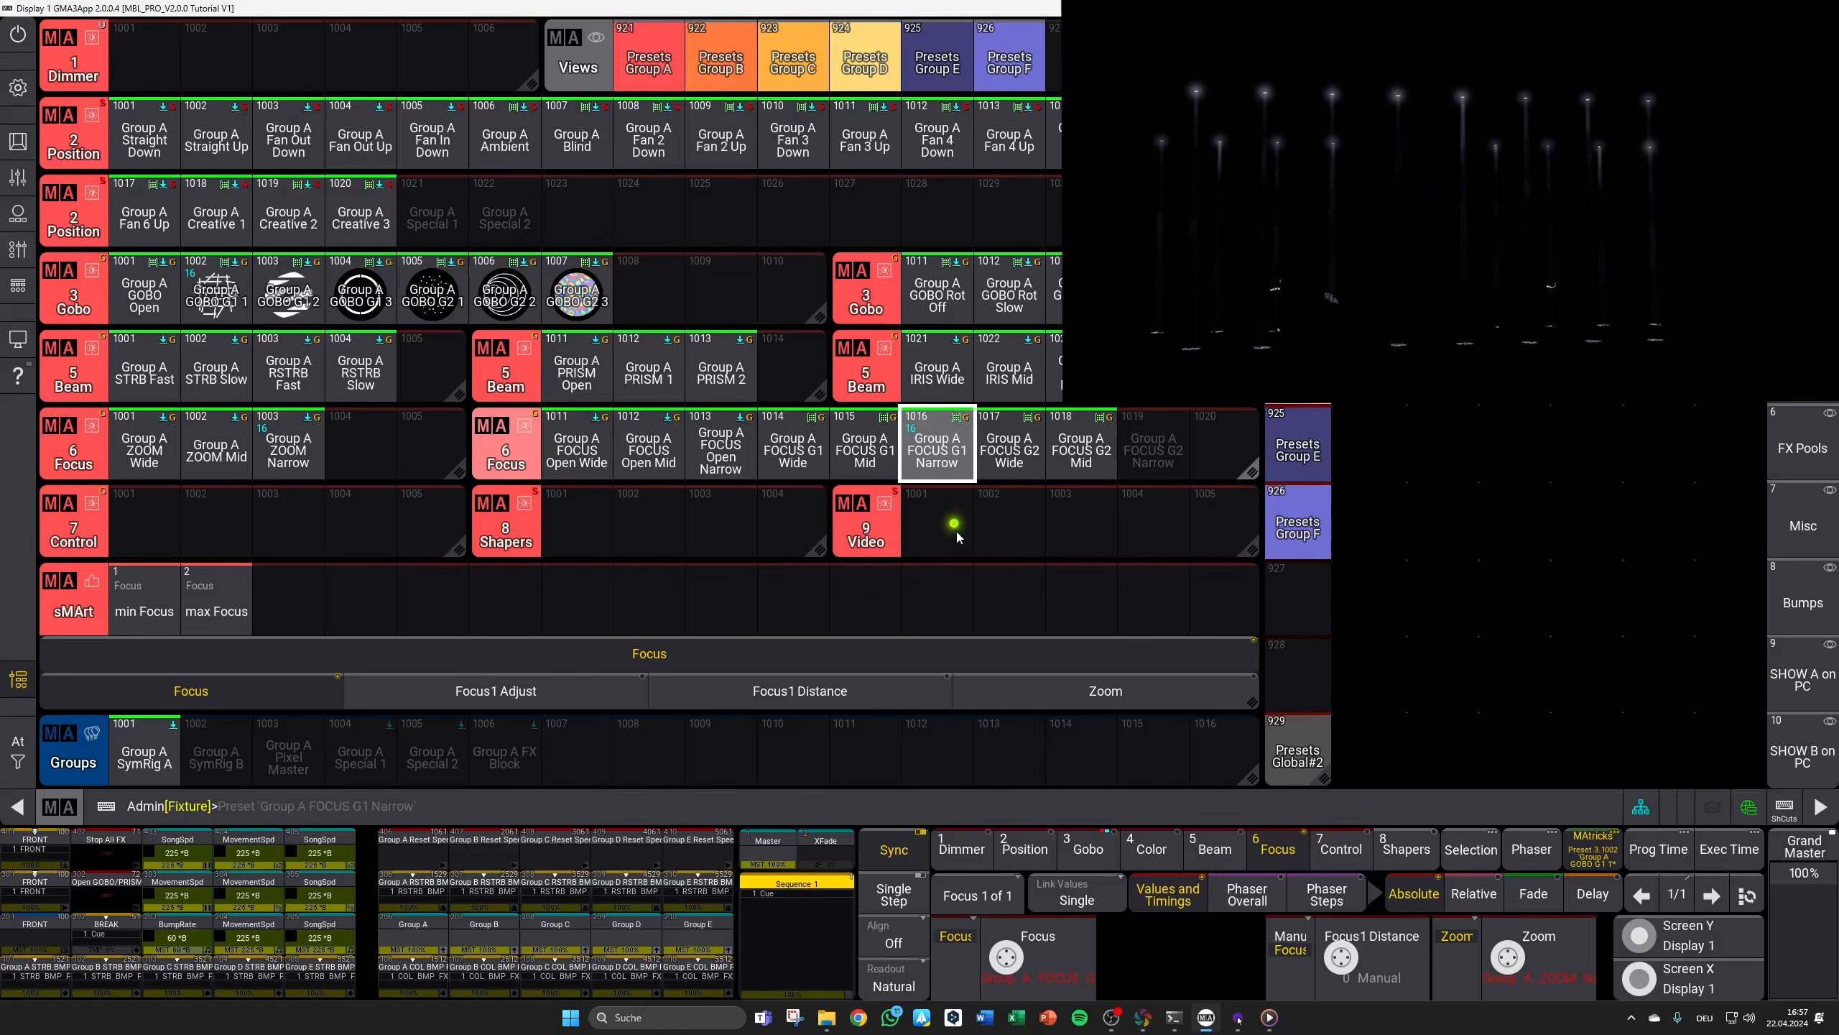
Step: Apply Group A GOBO G2 2 and store Focus at 0 min in Group A FOCUS G2 Narrow using Overwrite
left_click(501, 304)
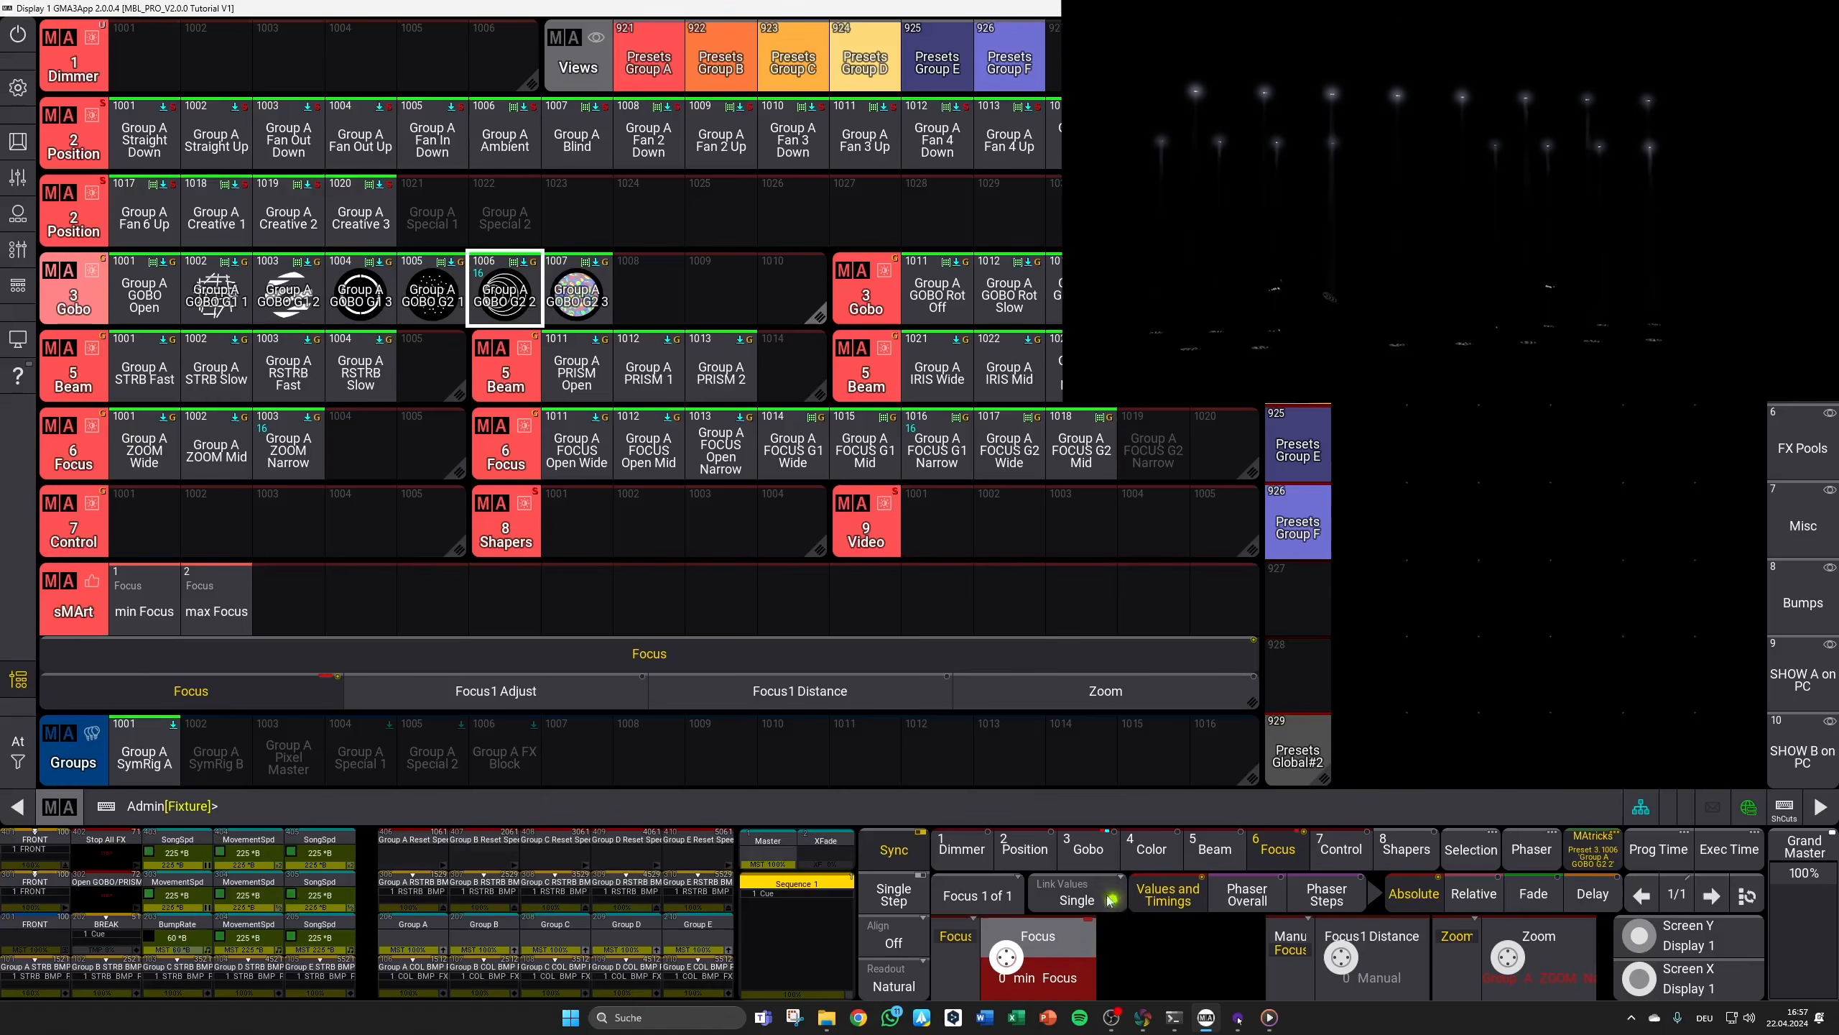
key("s")
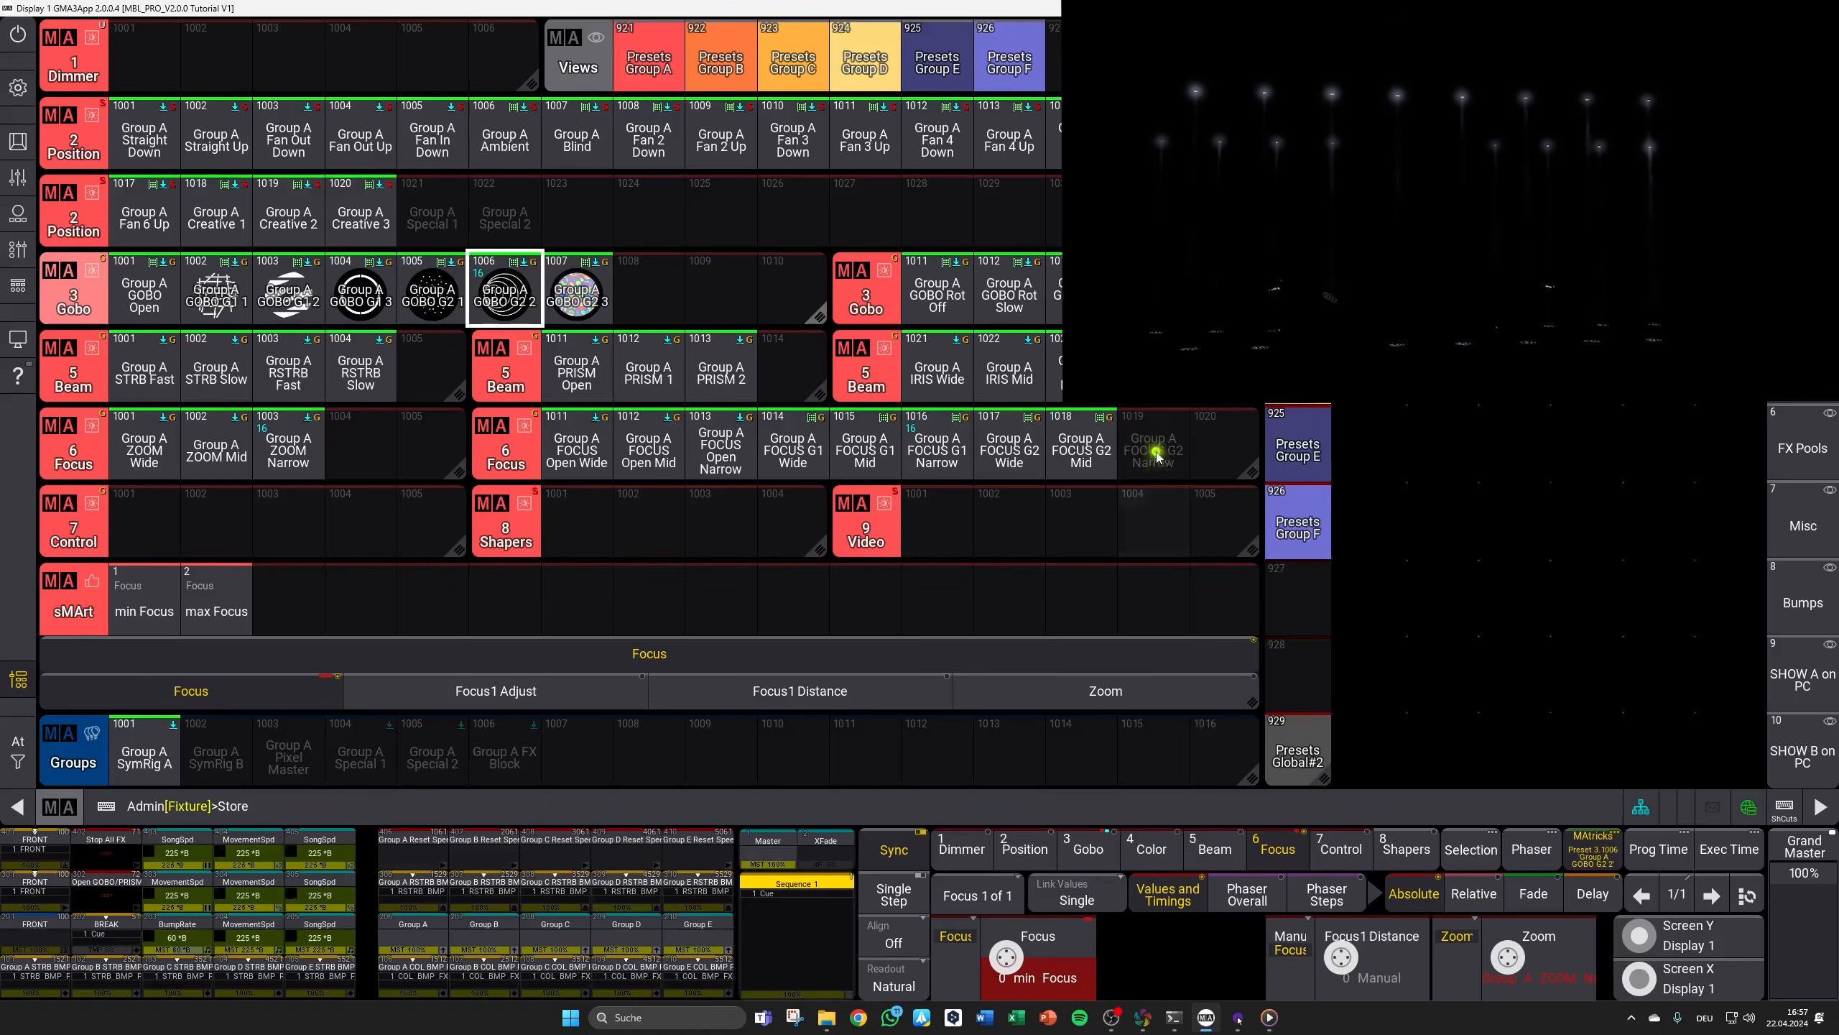
left_click(1167, 443)
left_click(768, 578)
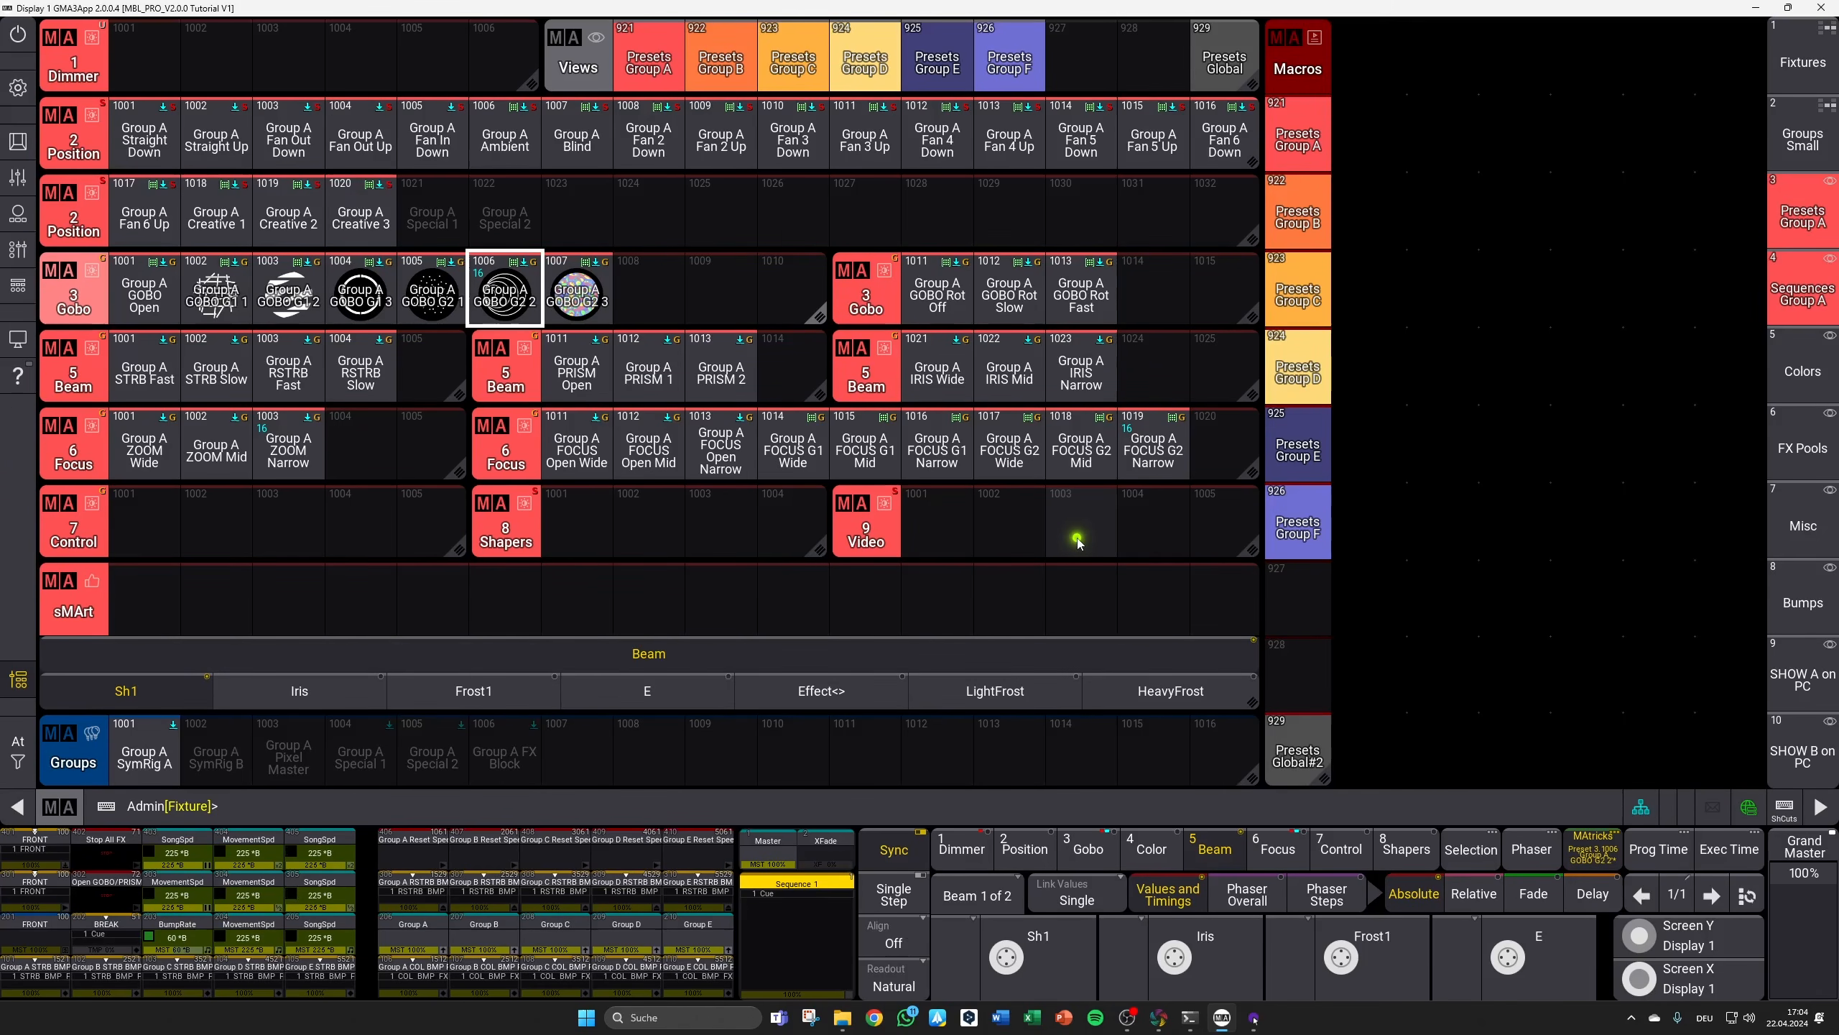
Step: Switch the preset pools from Group A to Group B, and on to the Group C presets
left_click(1293, 234)
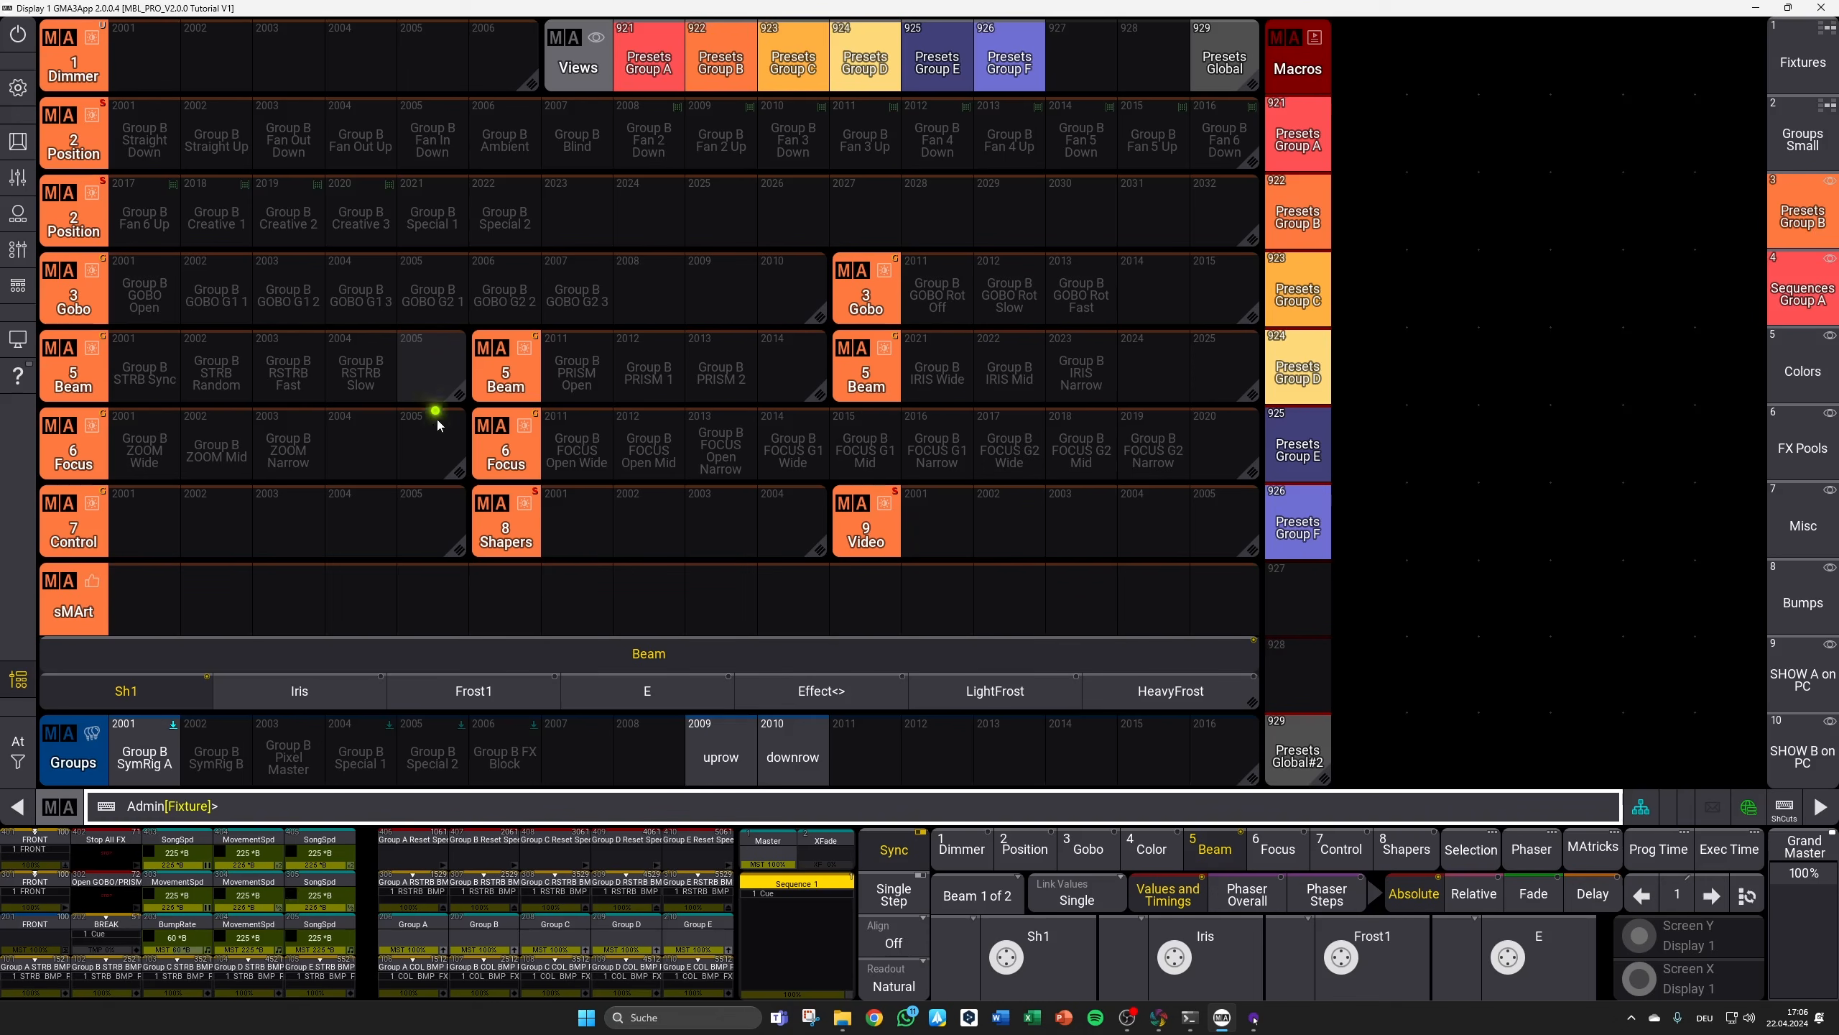
left_click(1108, 465)
key("Tab")
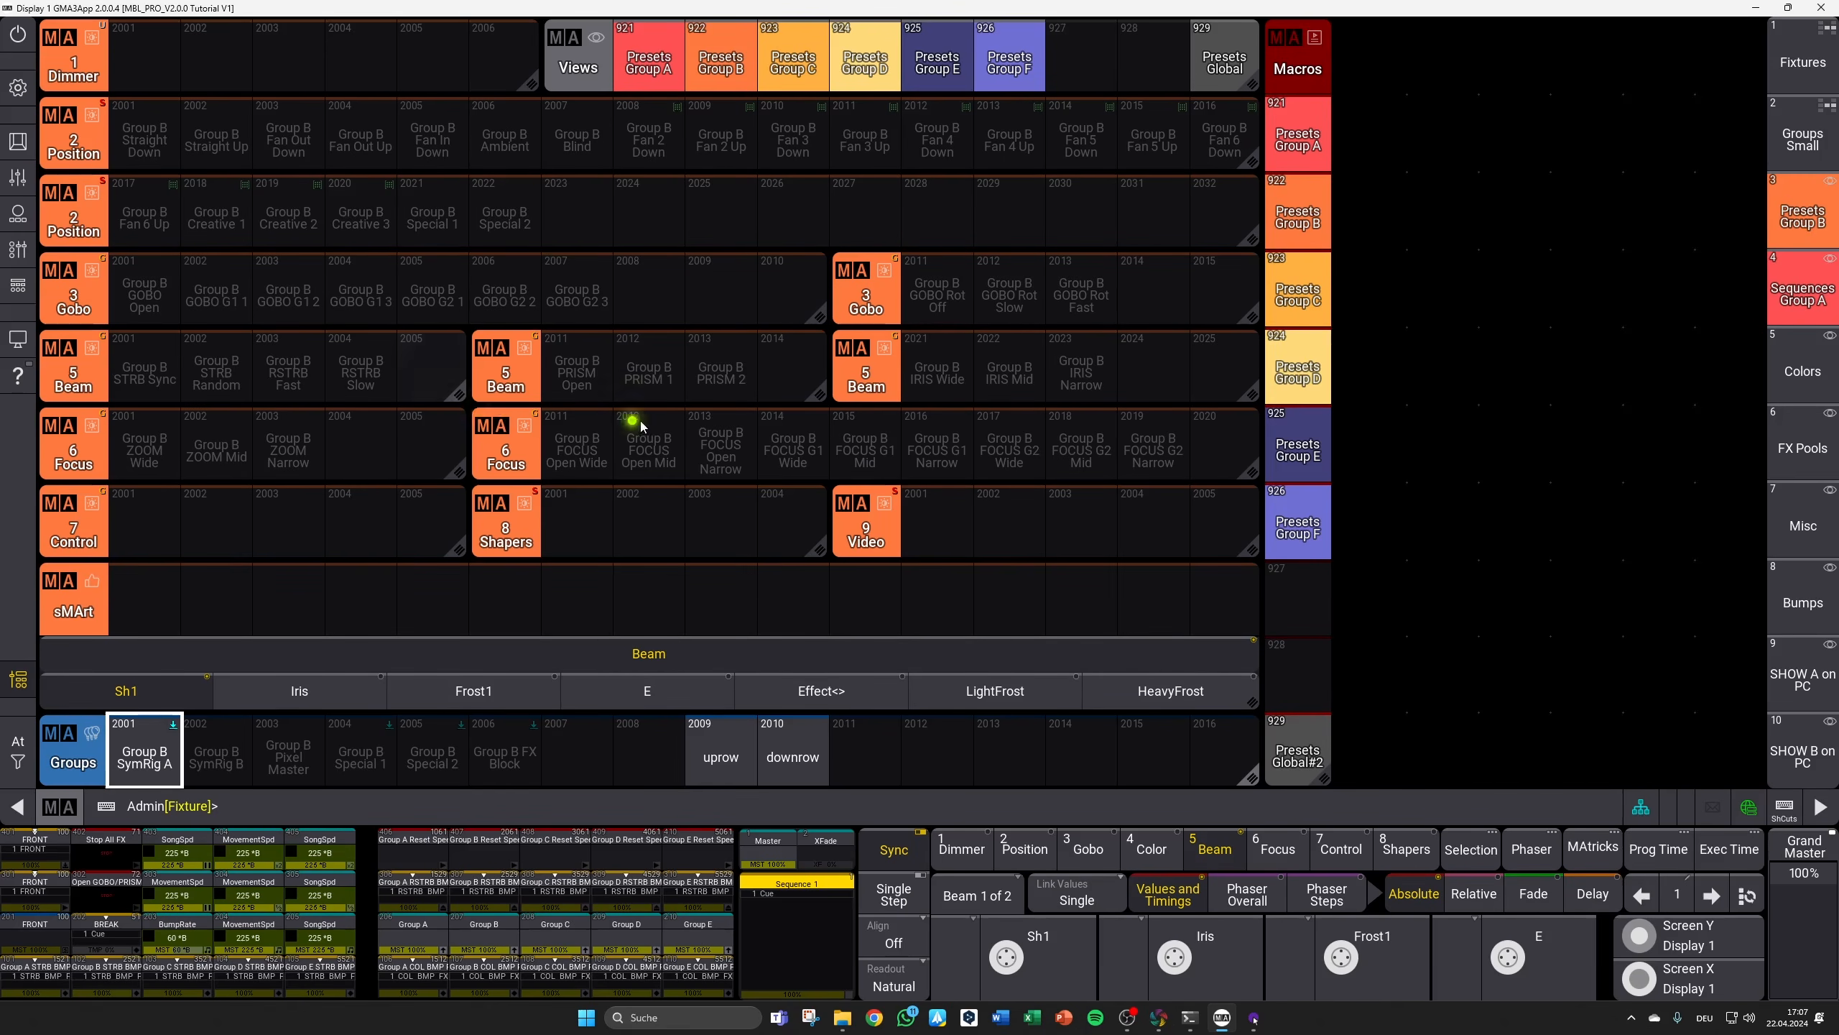
left_click(1298, 297)
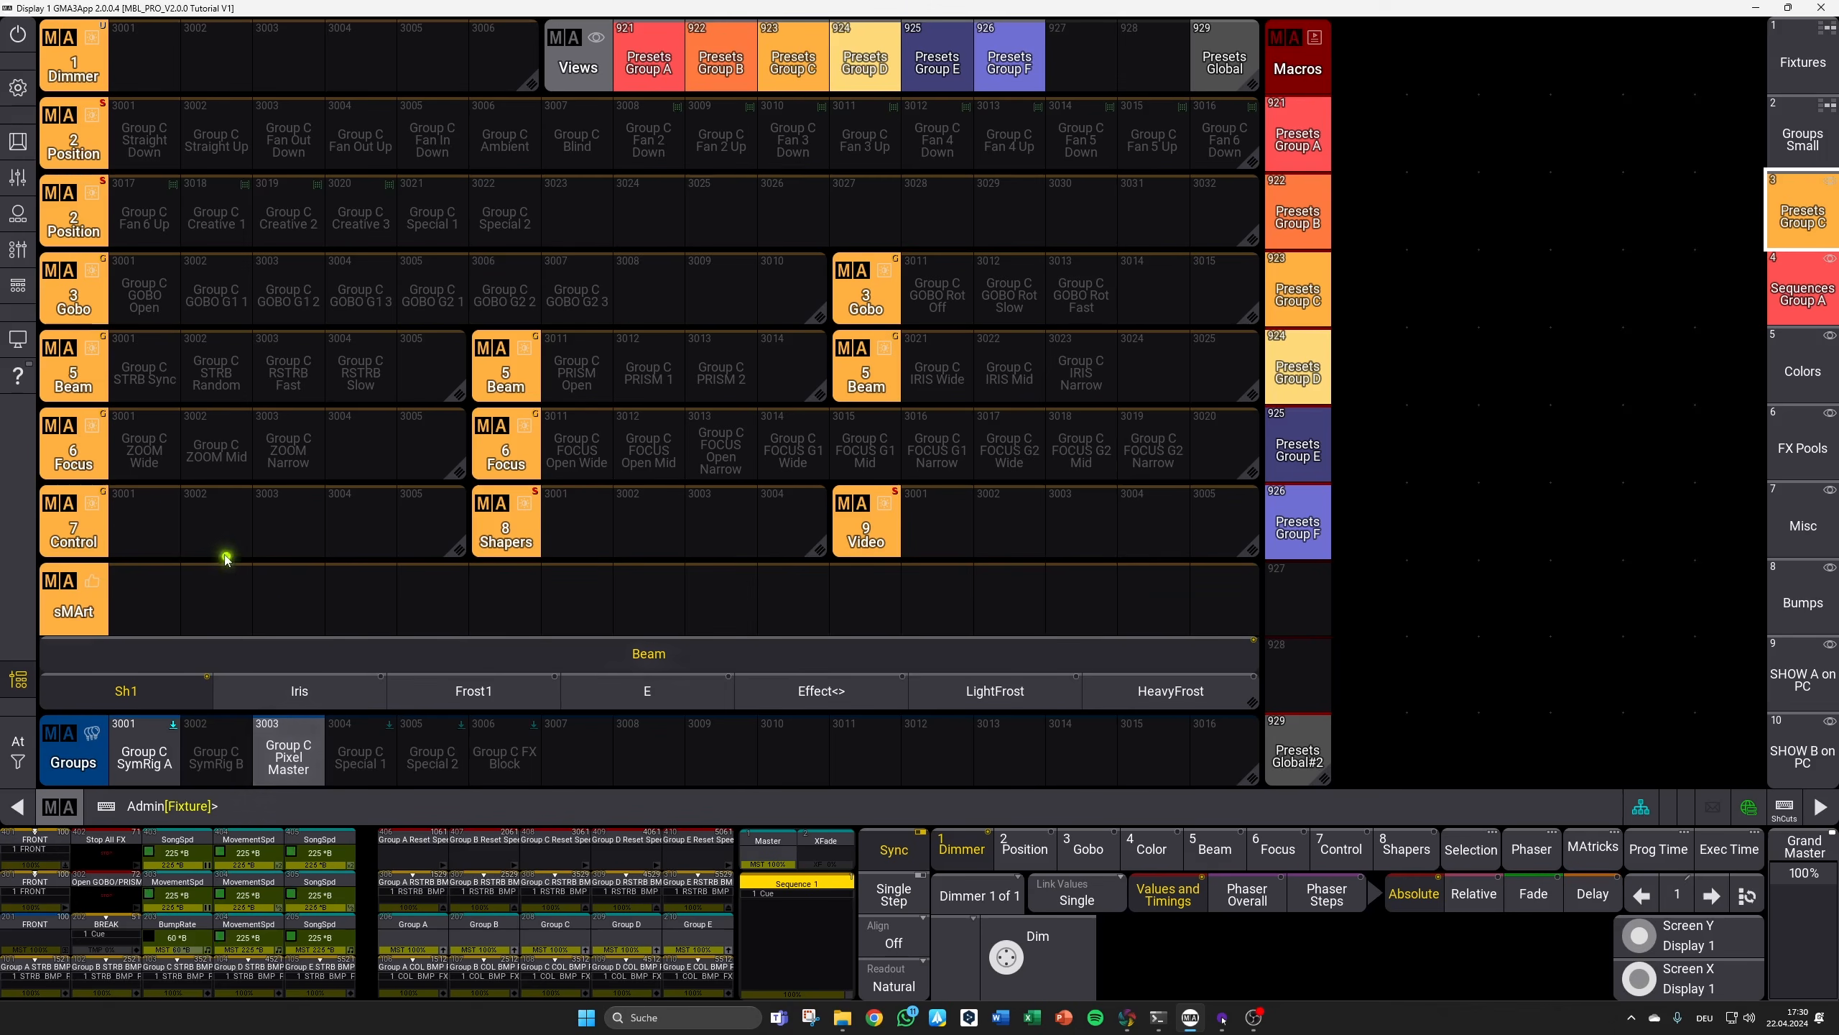
left_click(765, 145)
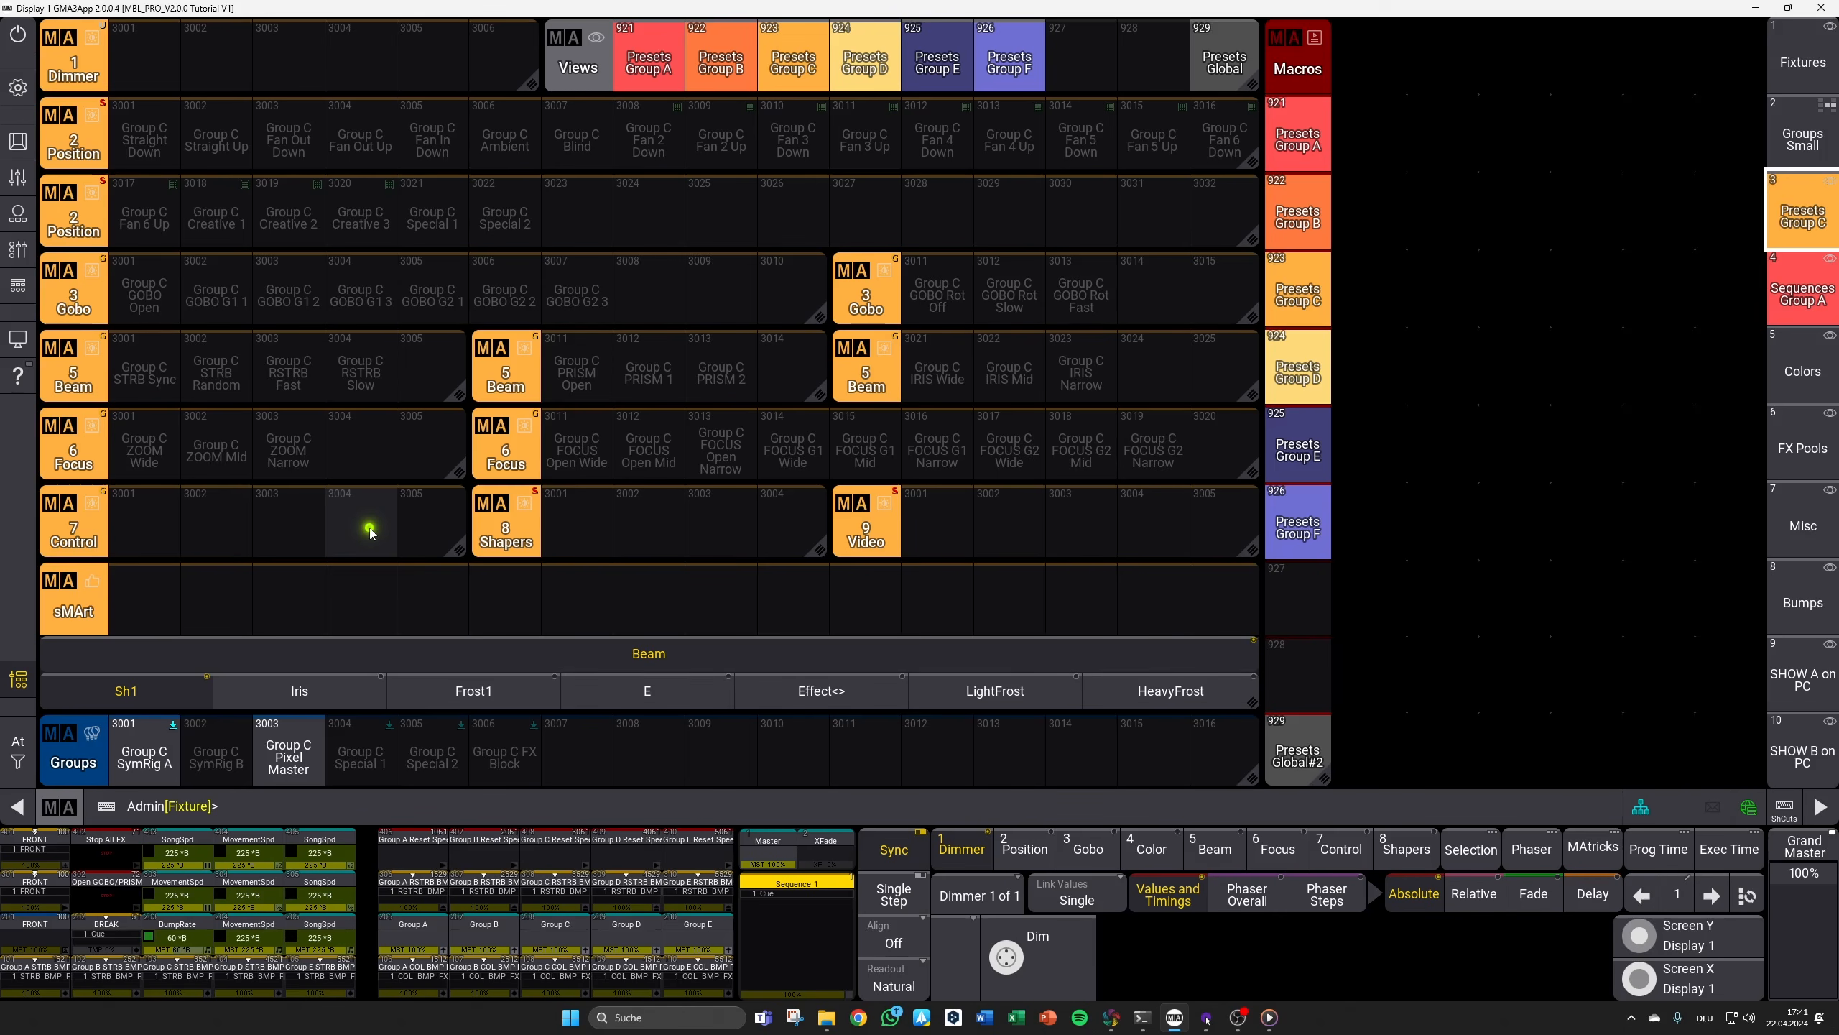
Step: Enable POS PMG, STRB PMG and OPT PMG for Tilt Bars in the Showfile Menu
left_click(1786, 516)
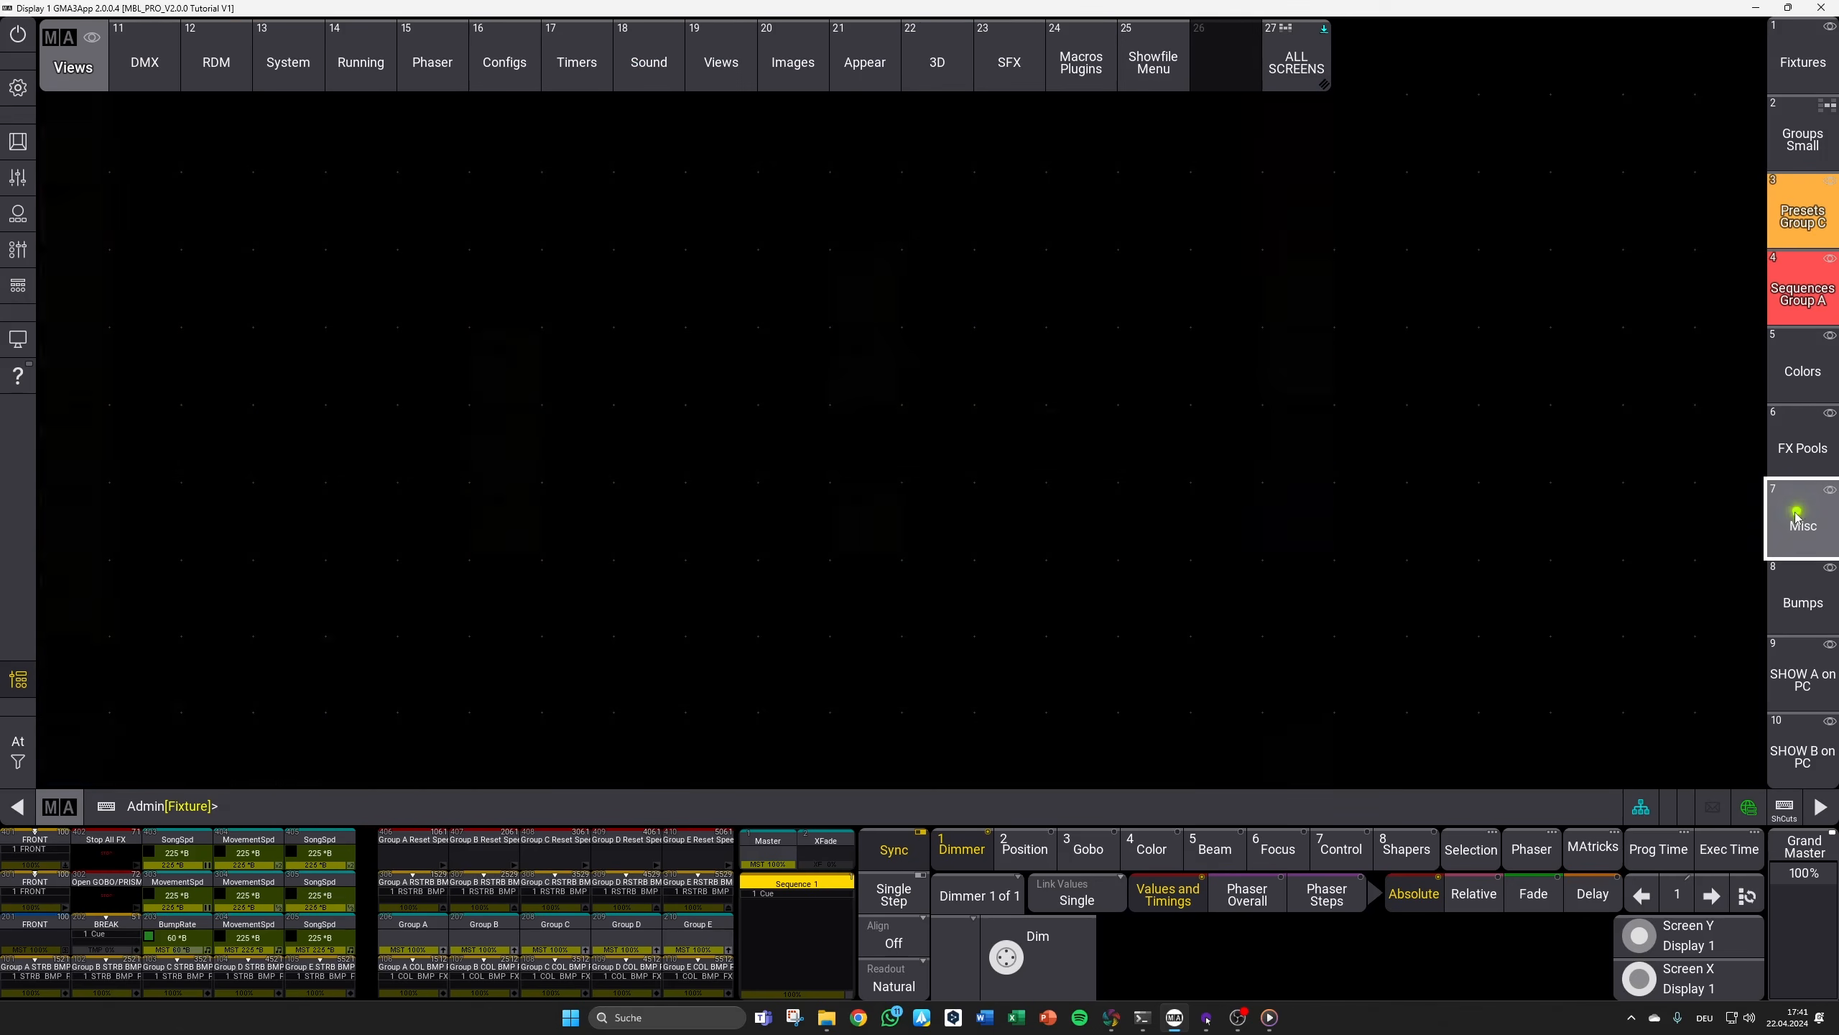
left_click(1156, 79)
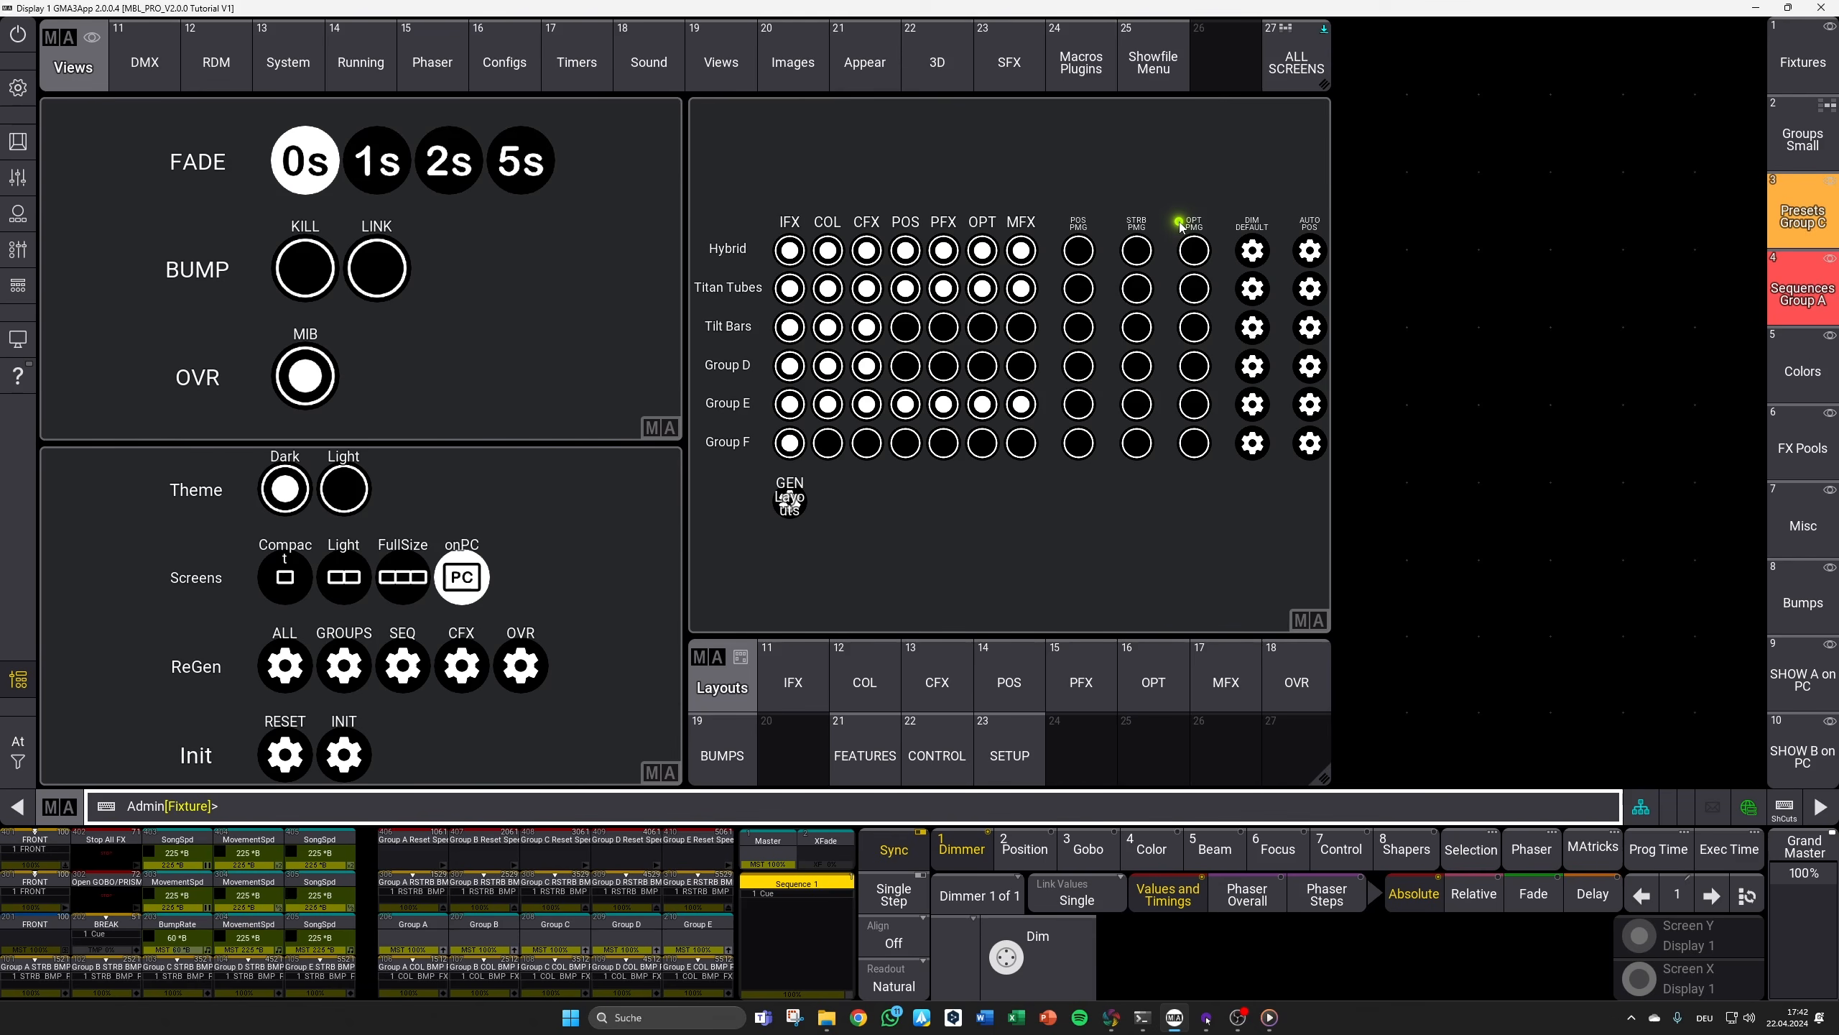
left_click(1079, 328)
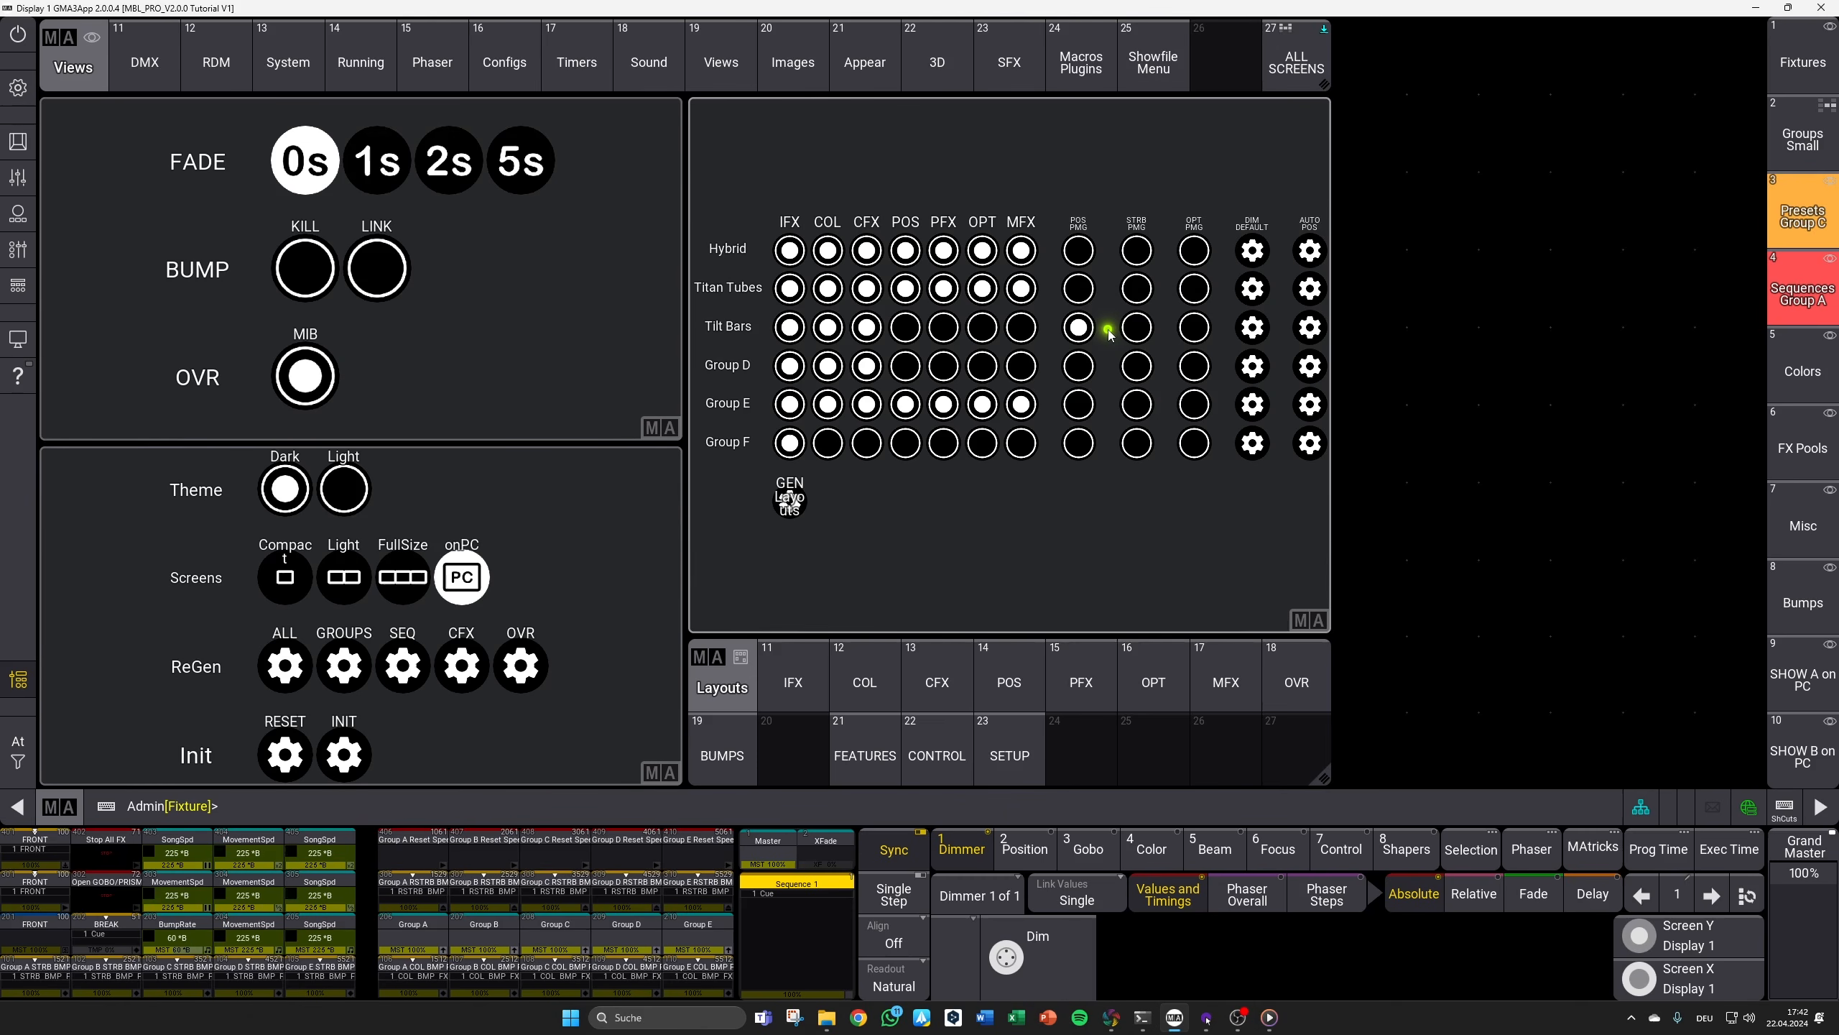
left_click(1137, 328)
left_click(1196, 331)
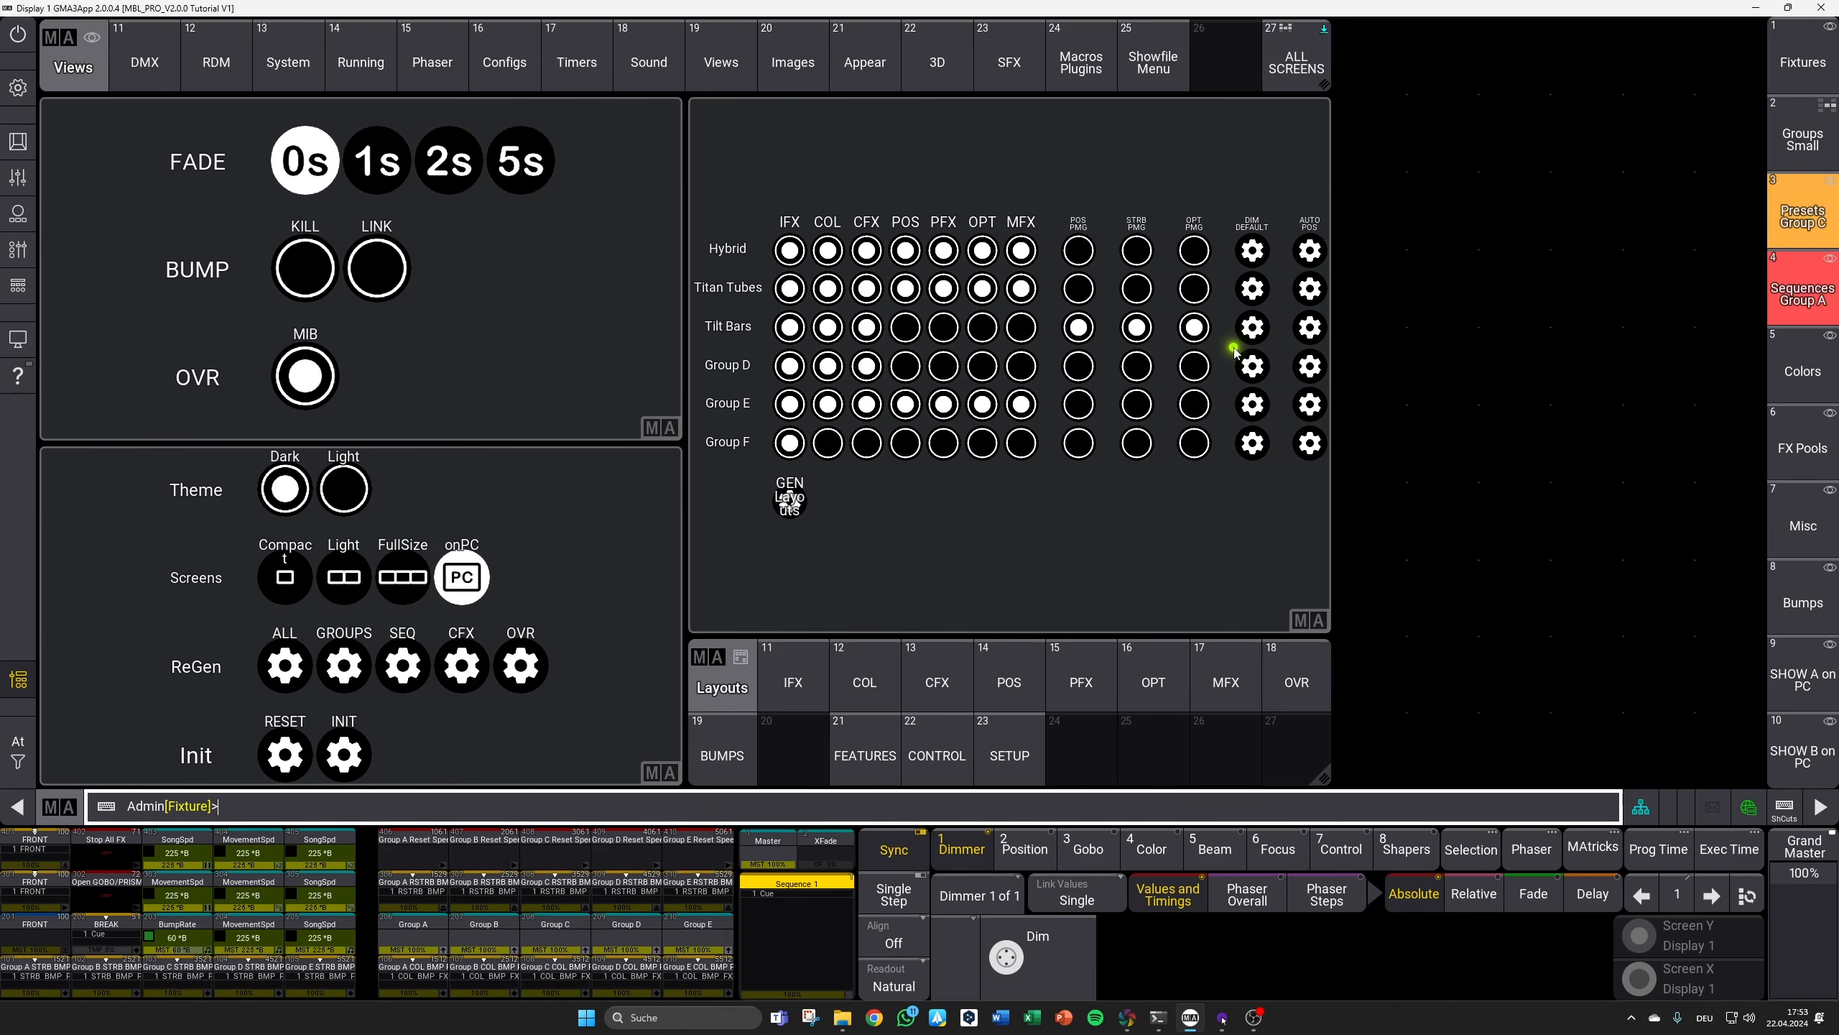
Step: Run DIM DEFAULT for Tilt Bars and compare the X4 Bar dimmer defaults in the fixture sheet before and after
left_click(1788, 96)
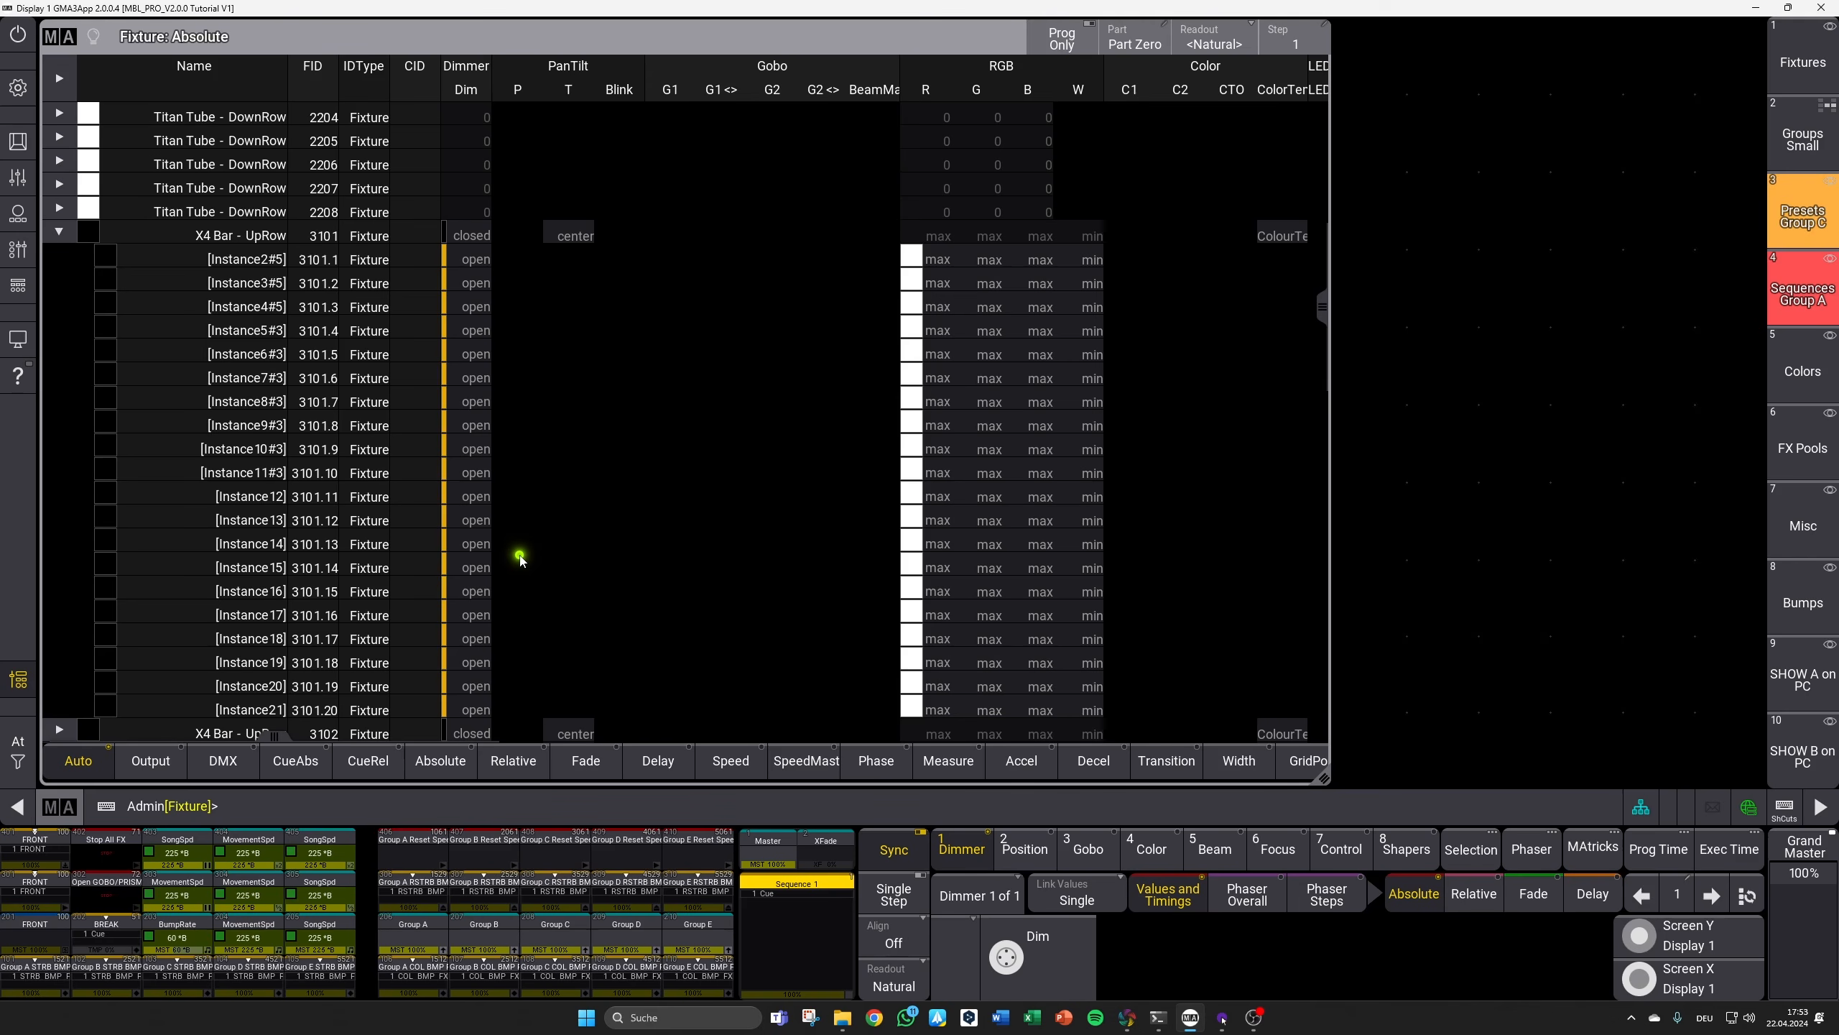
left_click(1800, 519)
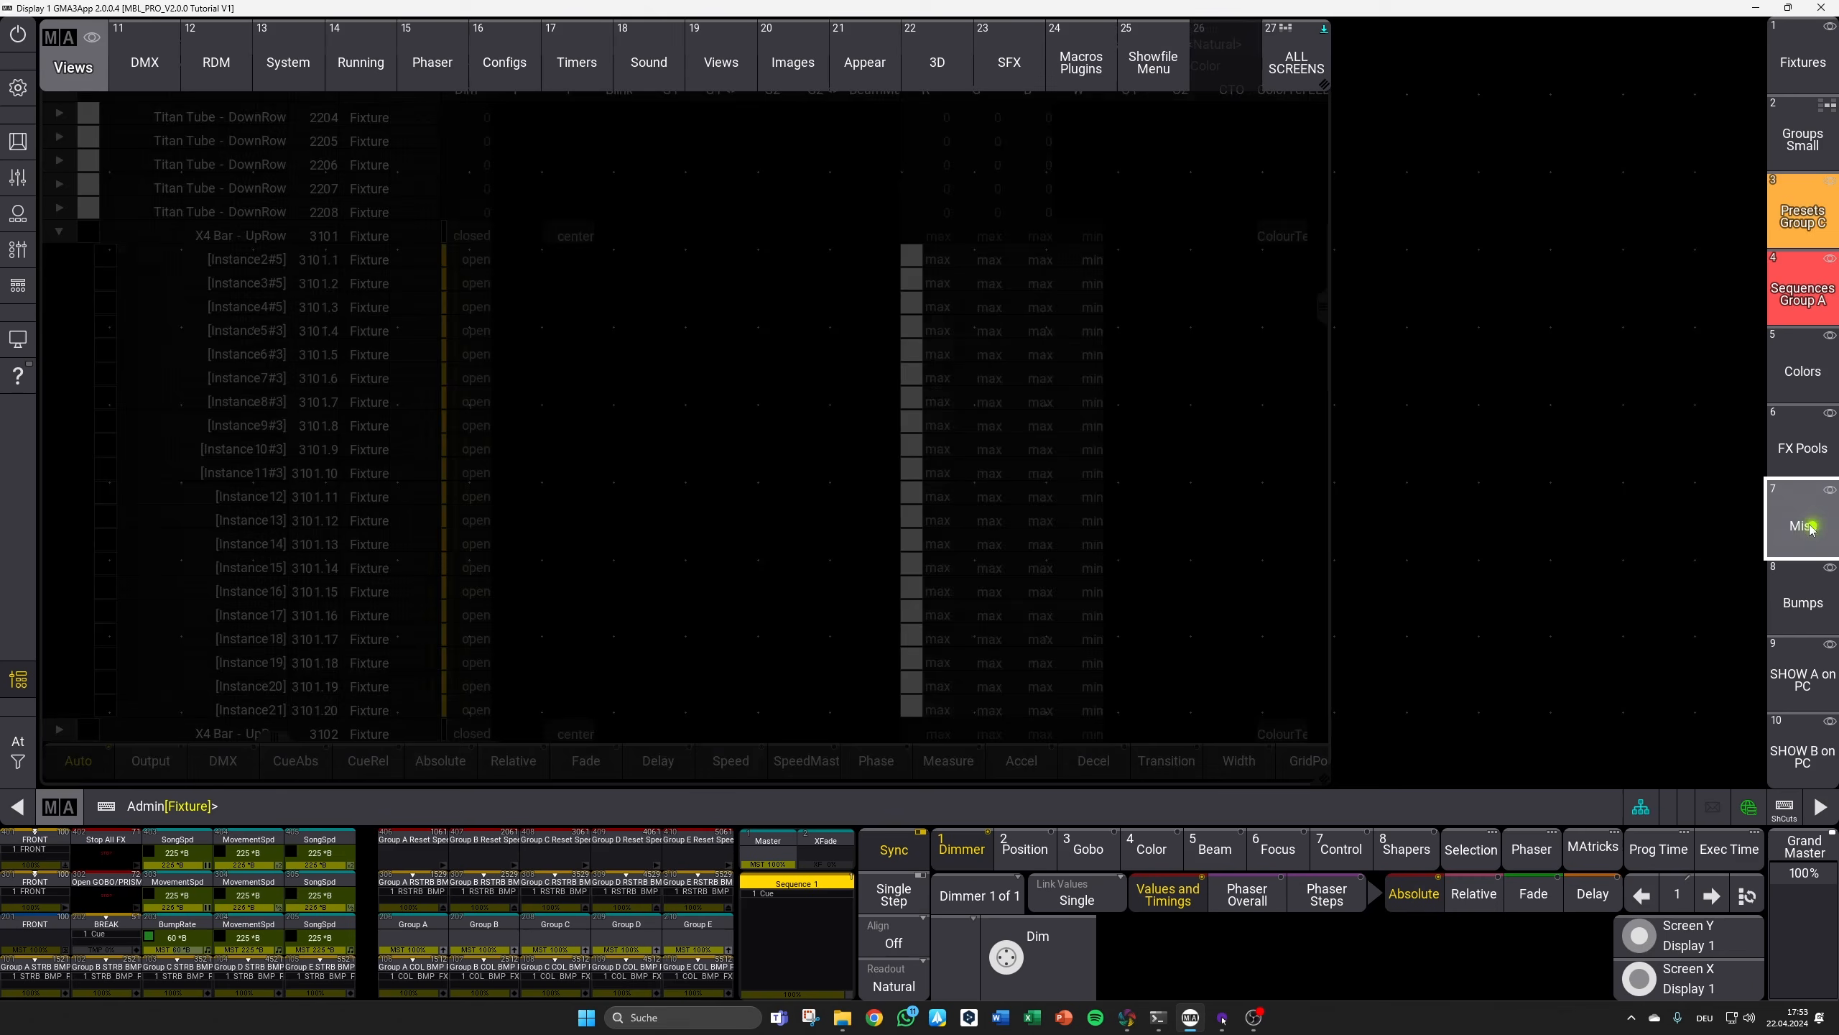
left_click(1138, 84)
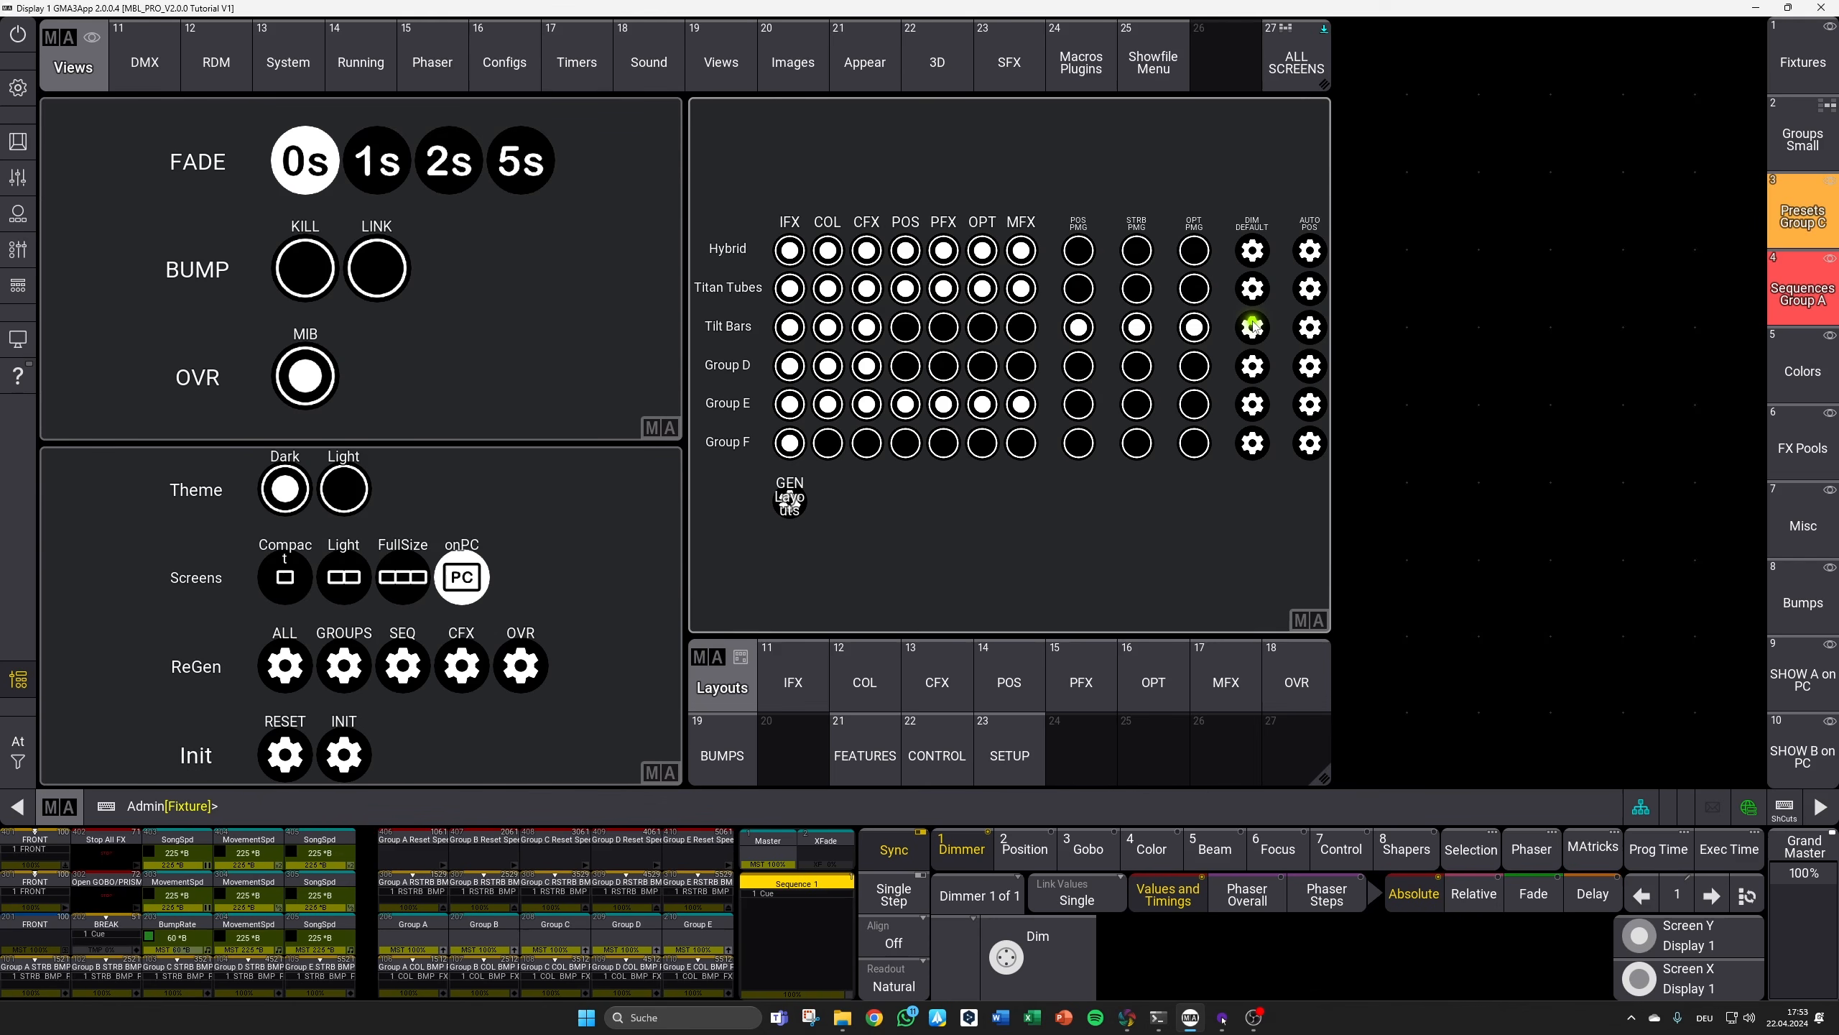
left_click(1803, 62)
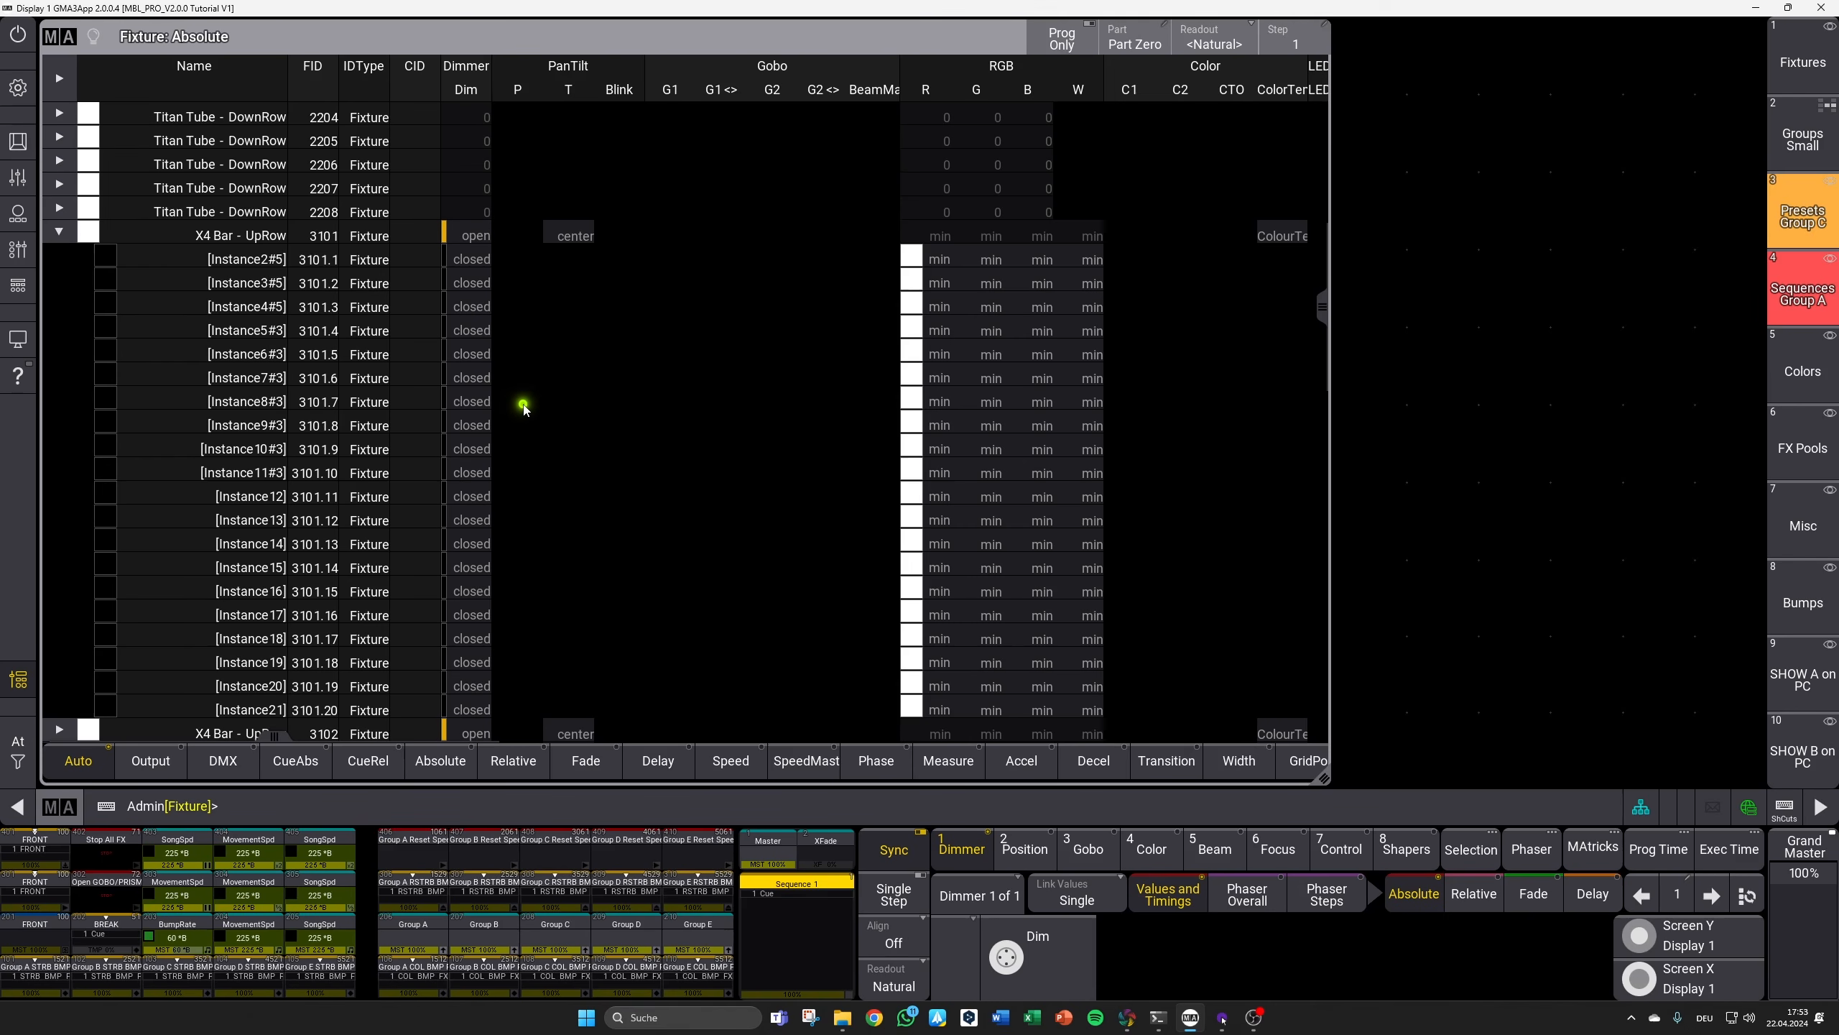
scroll(527, 406, "up", 3)
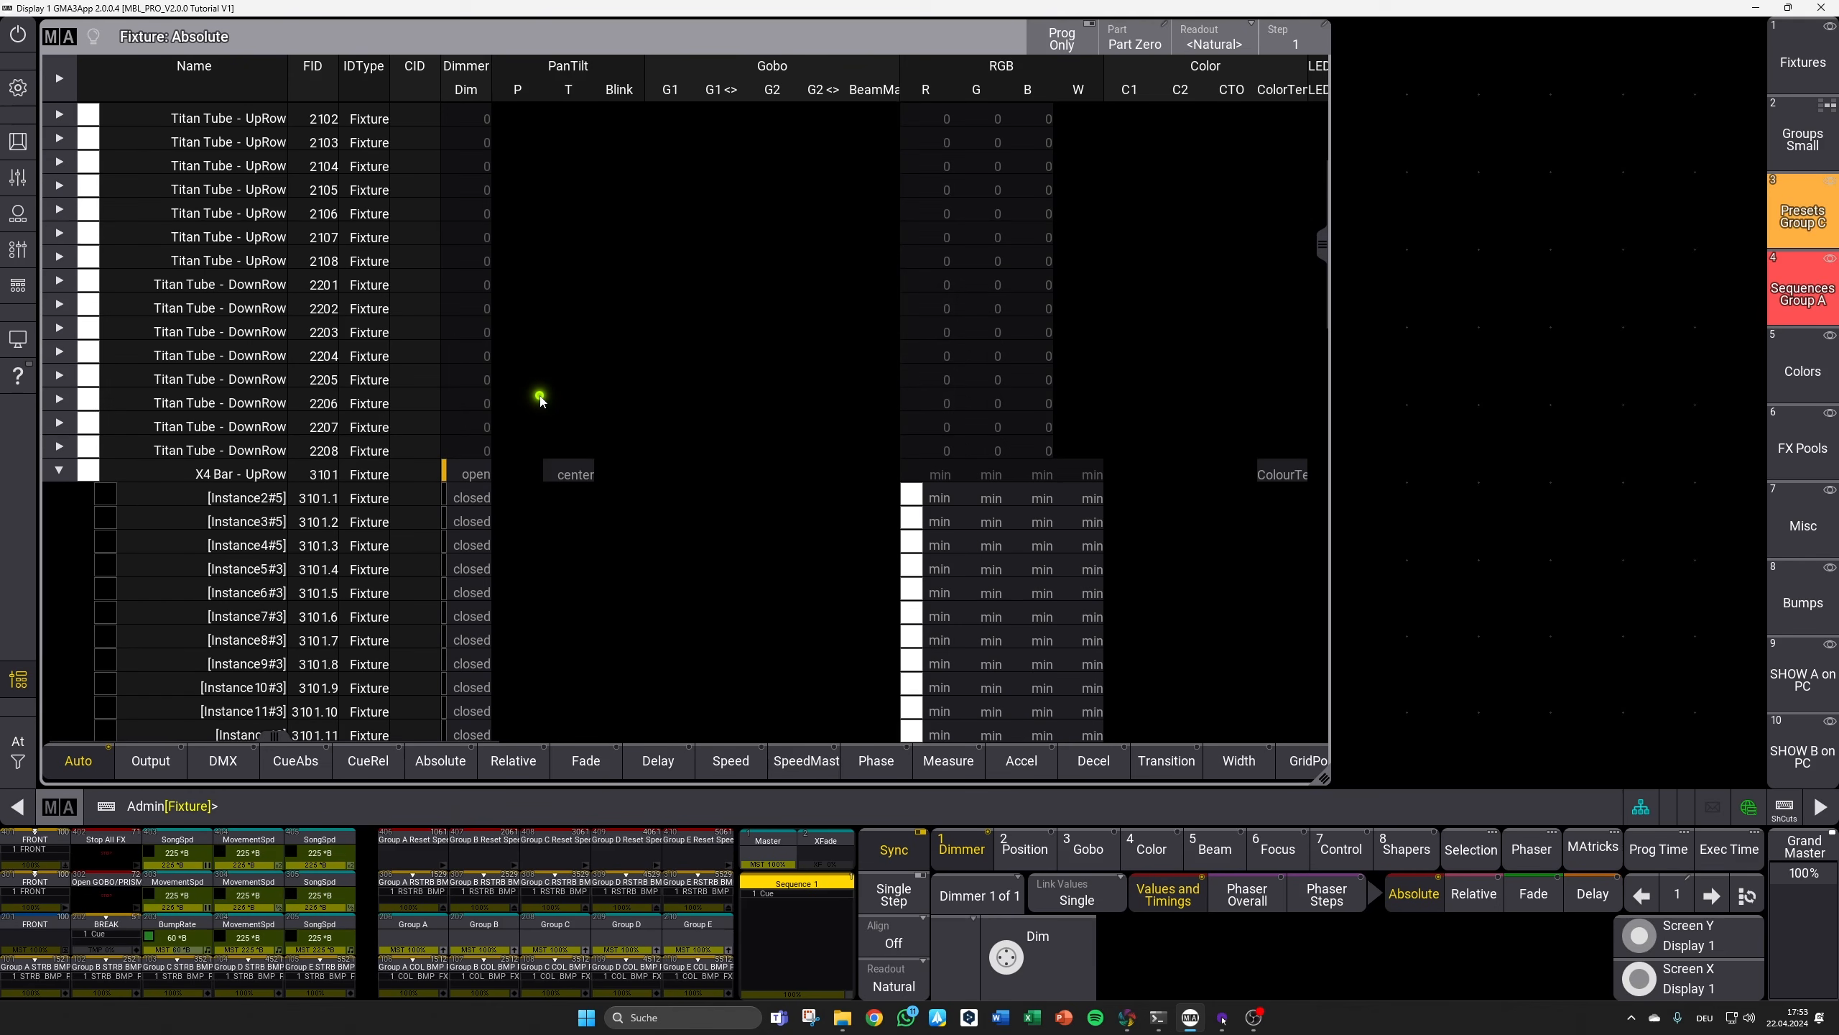
left_click_drag(1322, 247, 1342, 314)
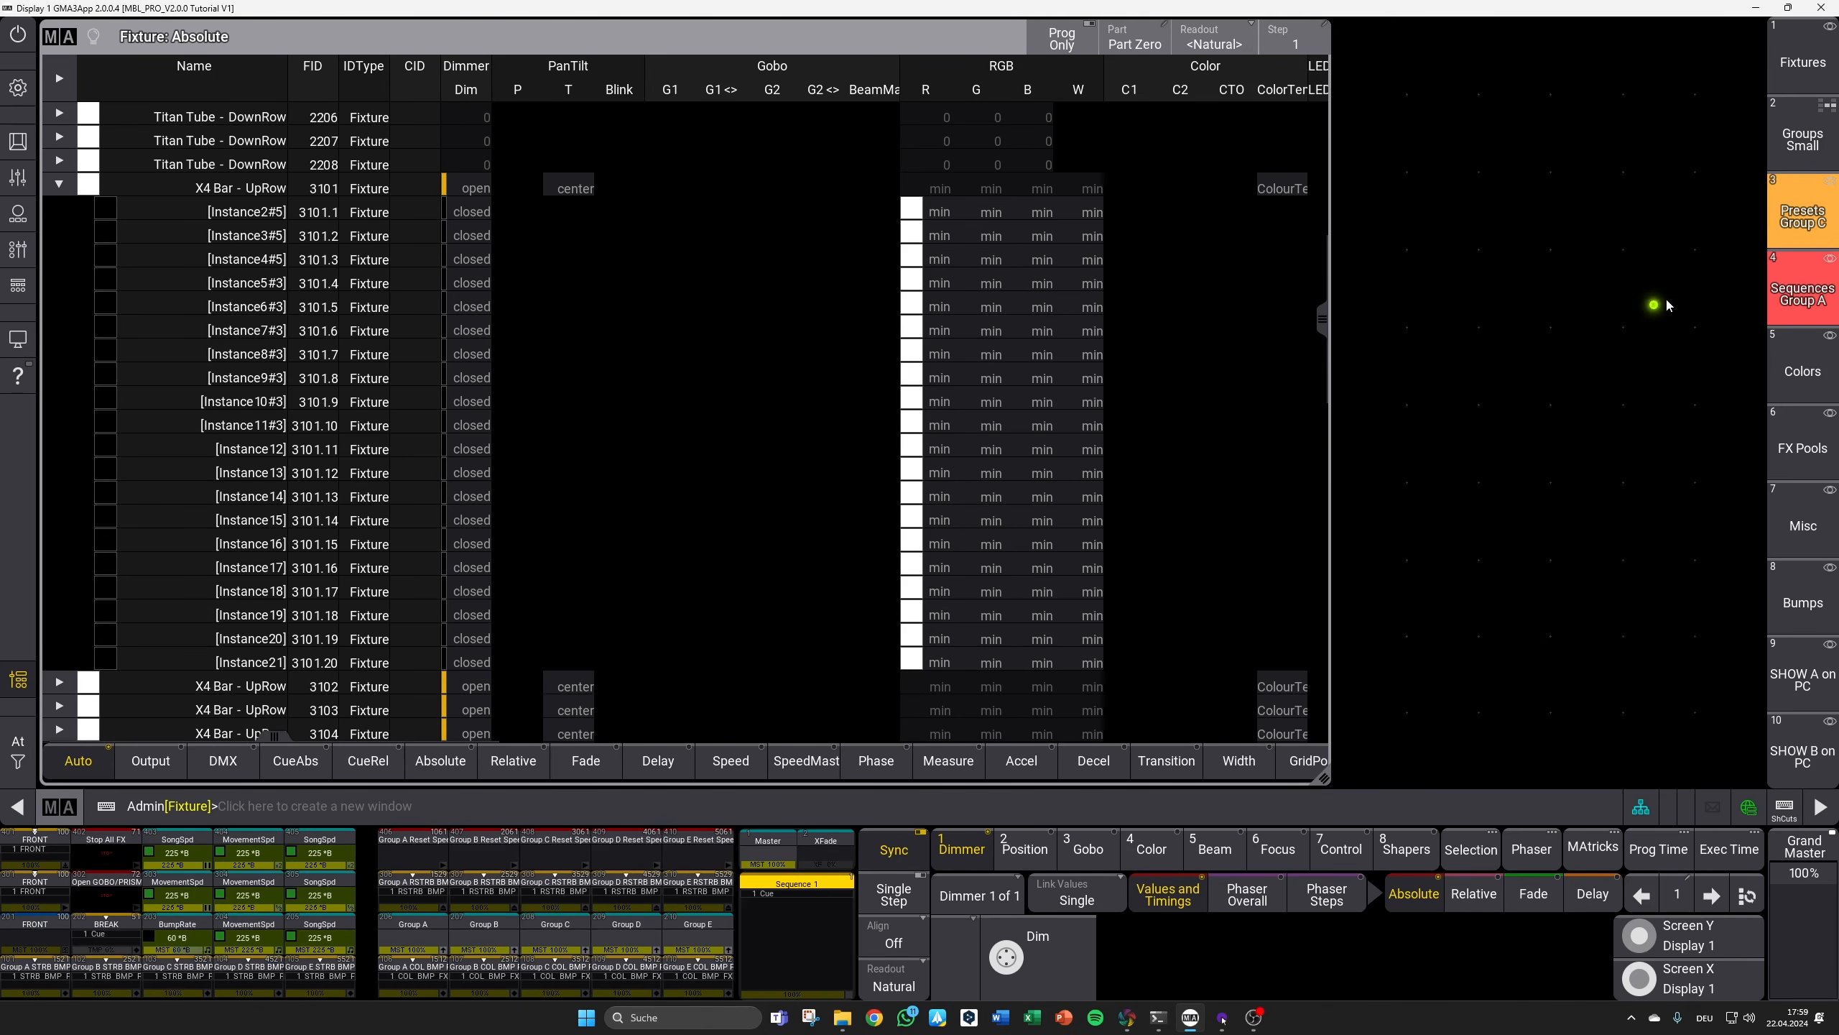
Step: Return to the Group C presets, select Group C Pixel Master, and set the Dimmer of Group C SymRig A to 100 open
left_click(1801, 216)
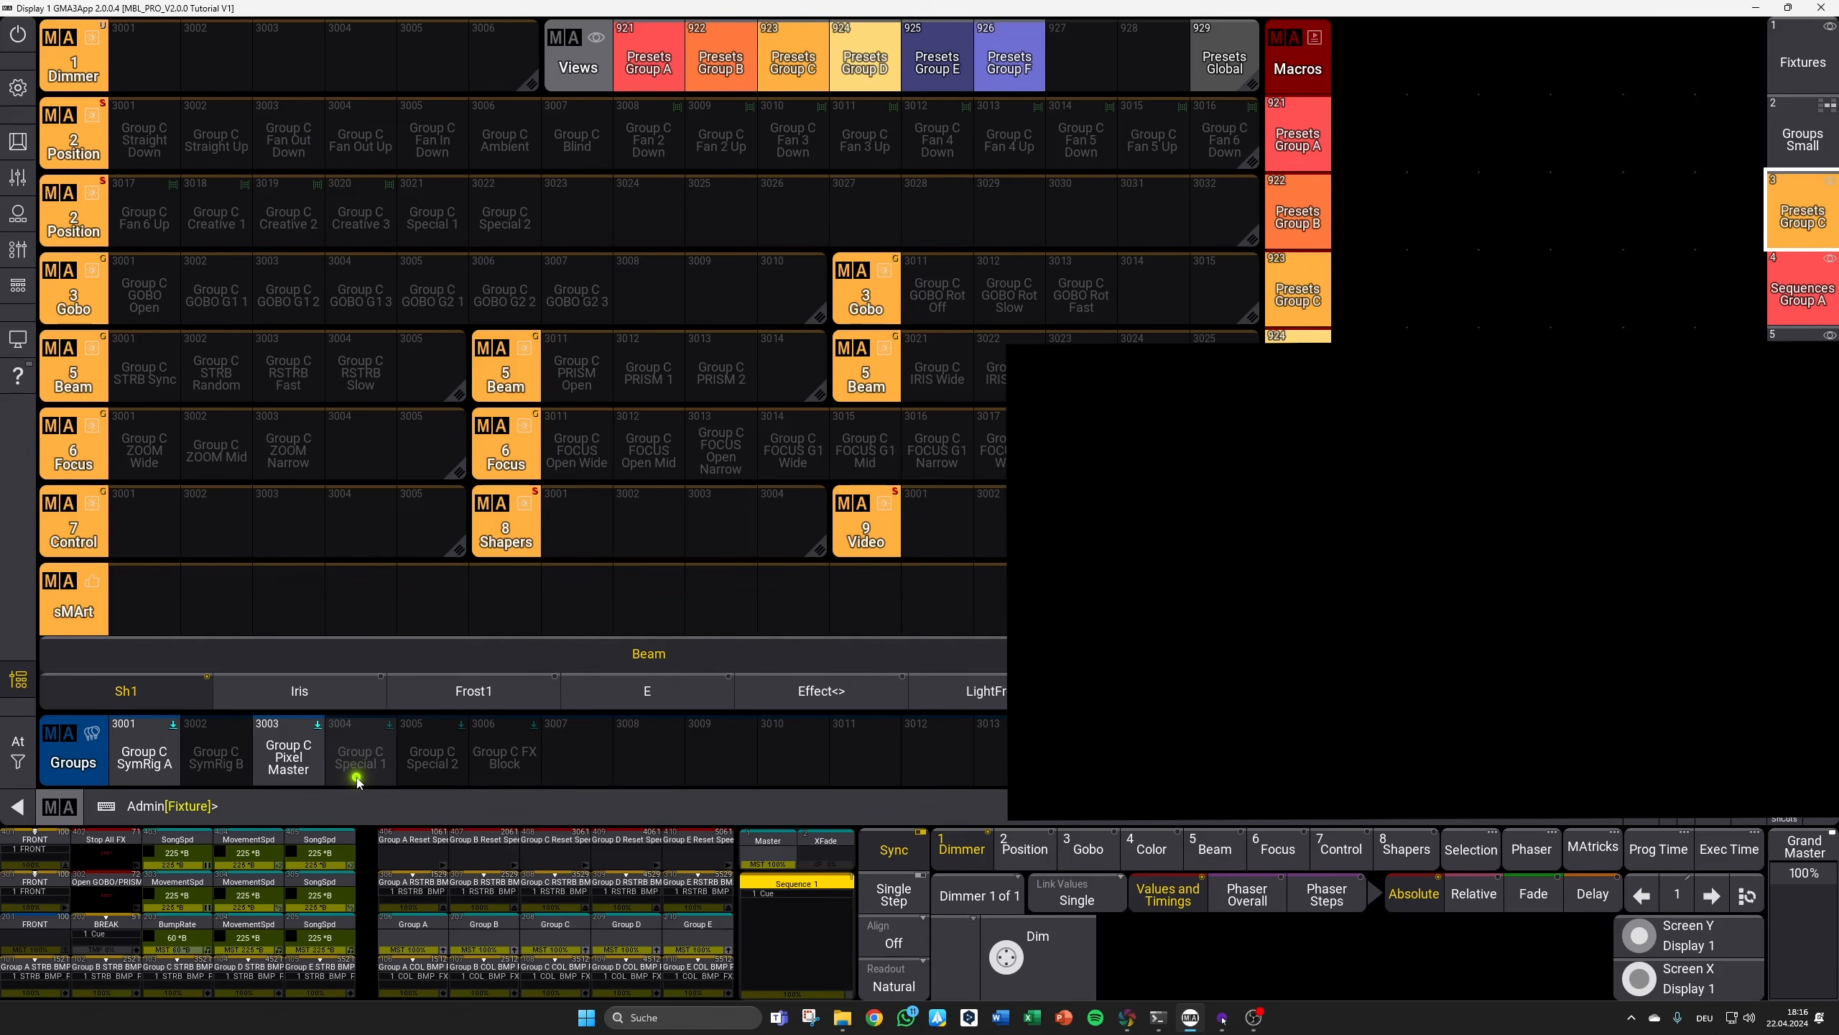
left_click(310, 778)
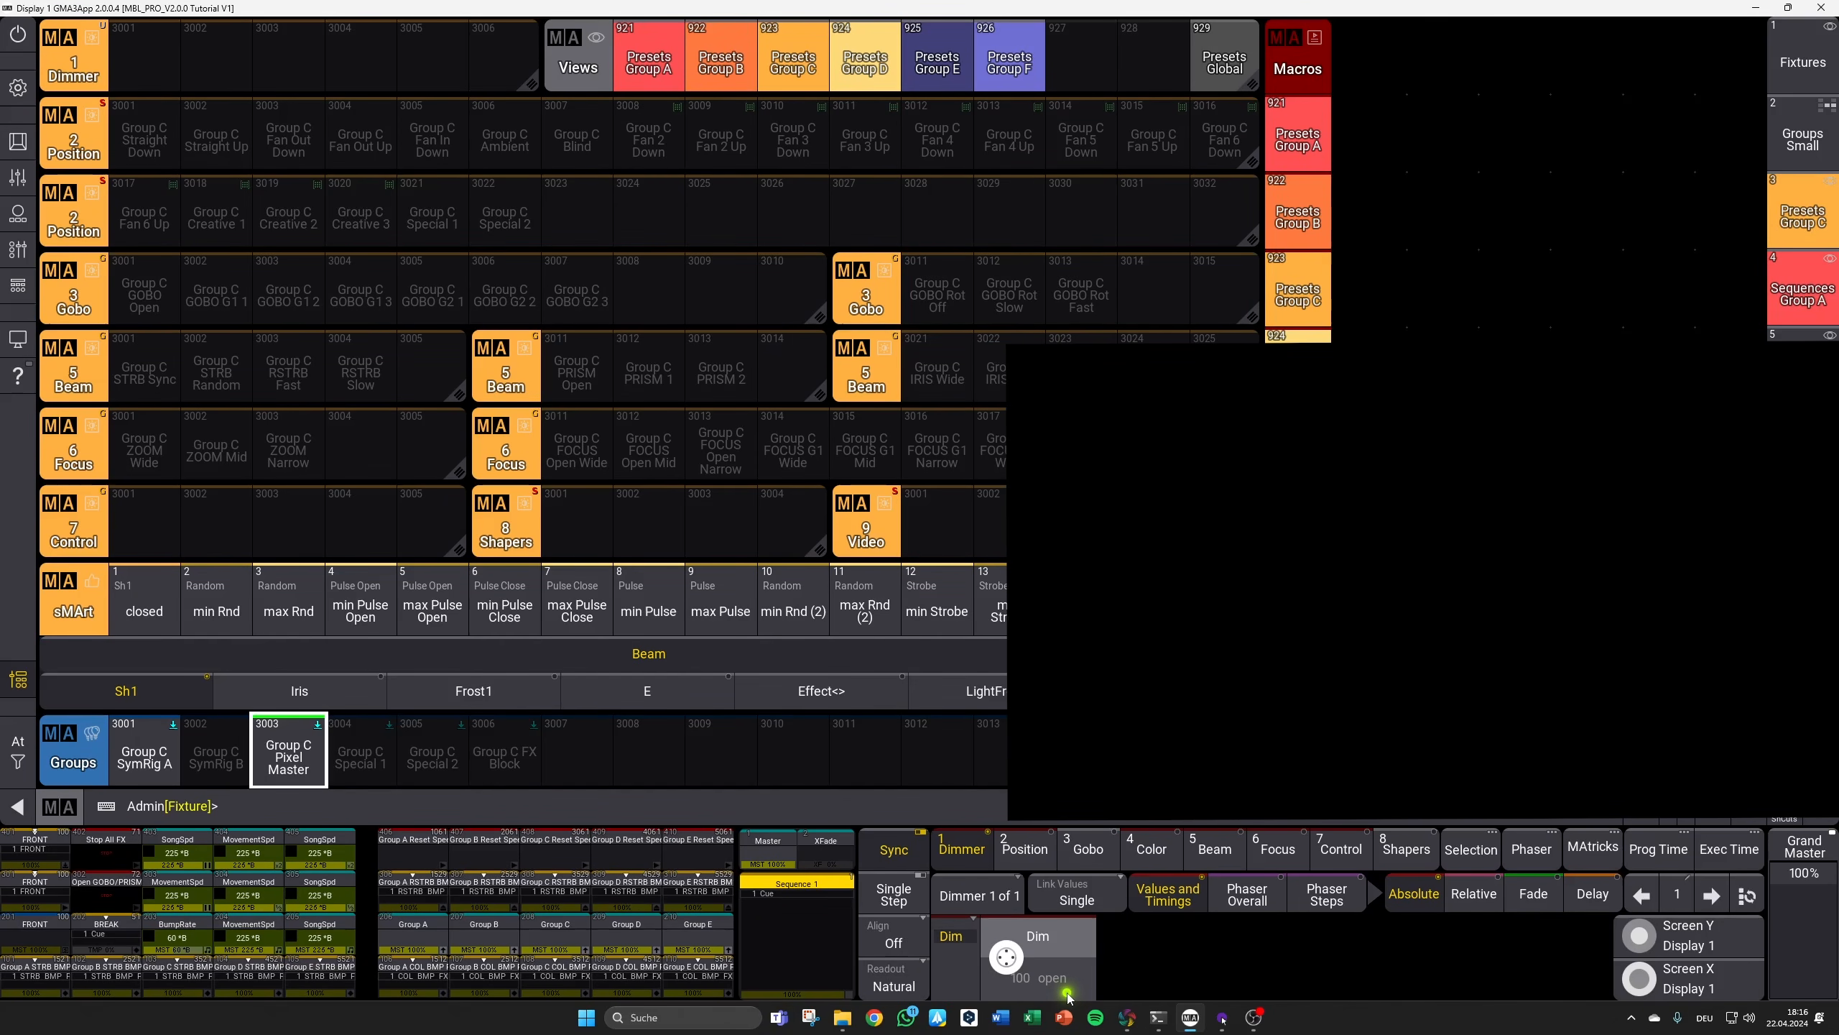
left_click(164, 768)
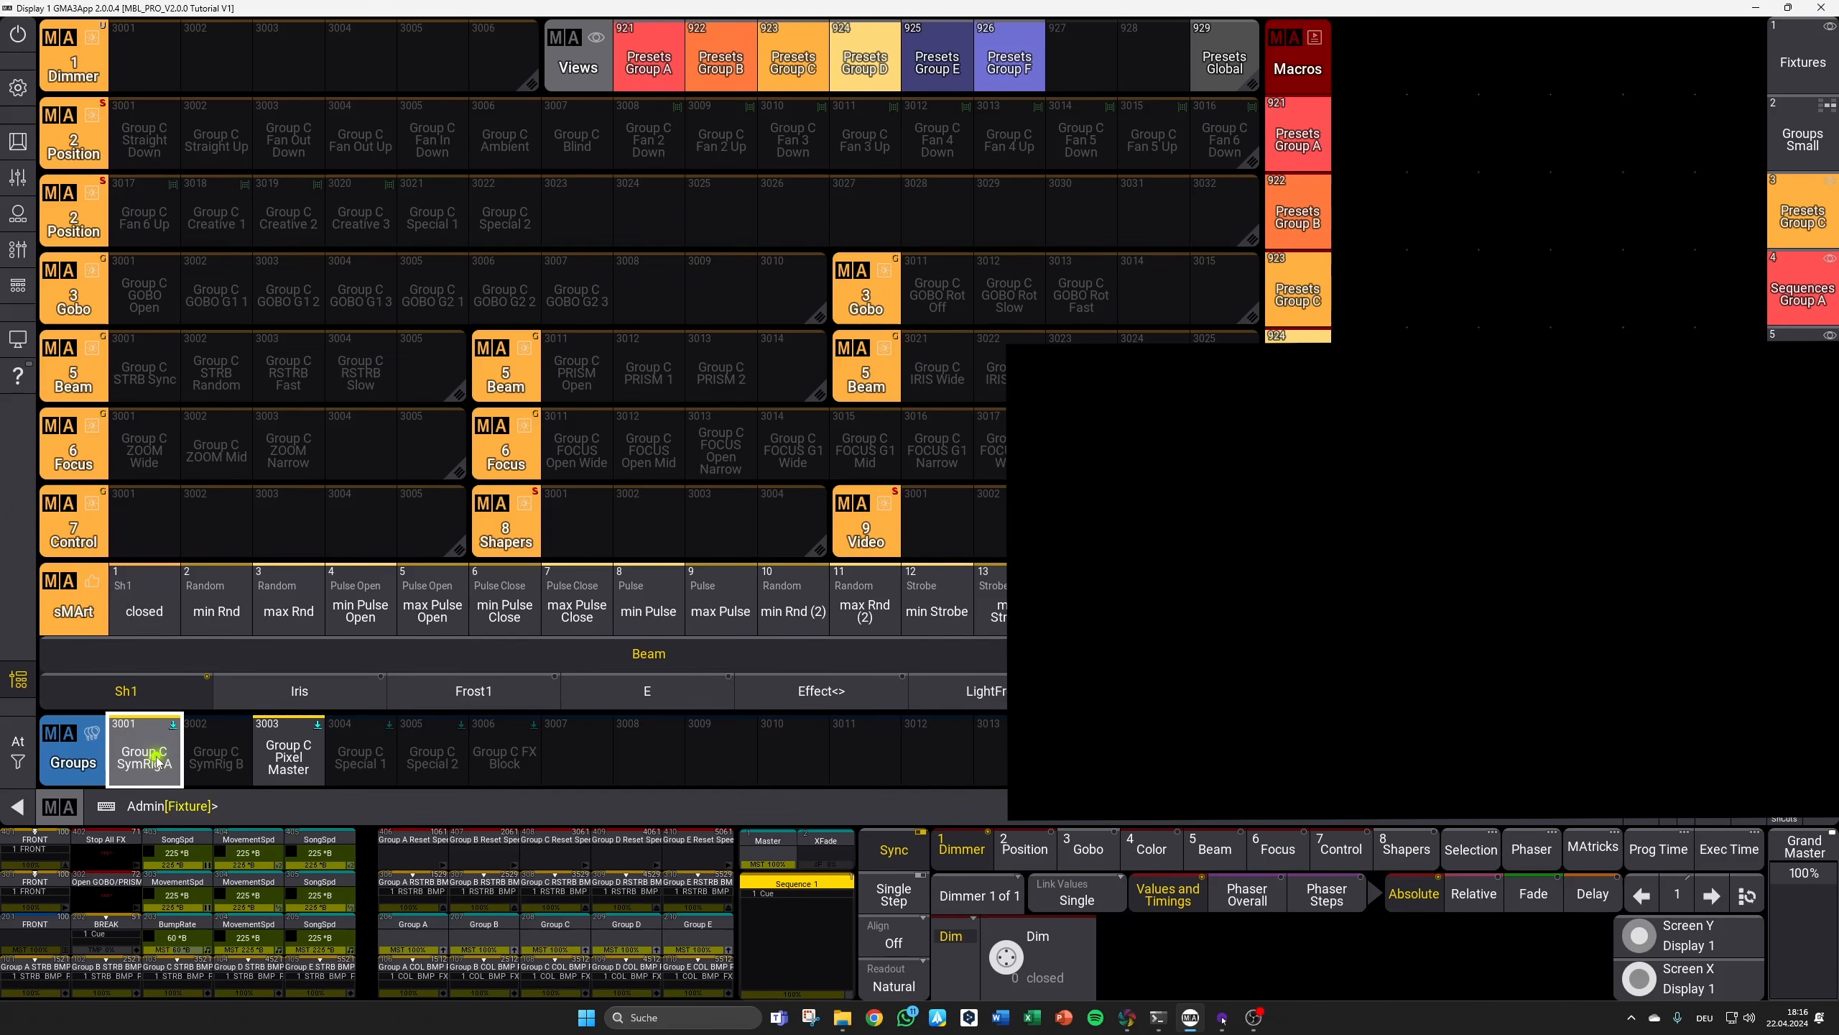
key("a")
key("a")
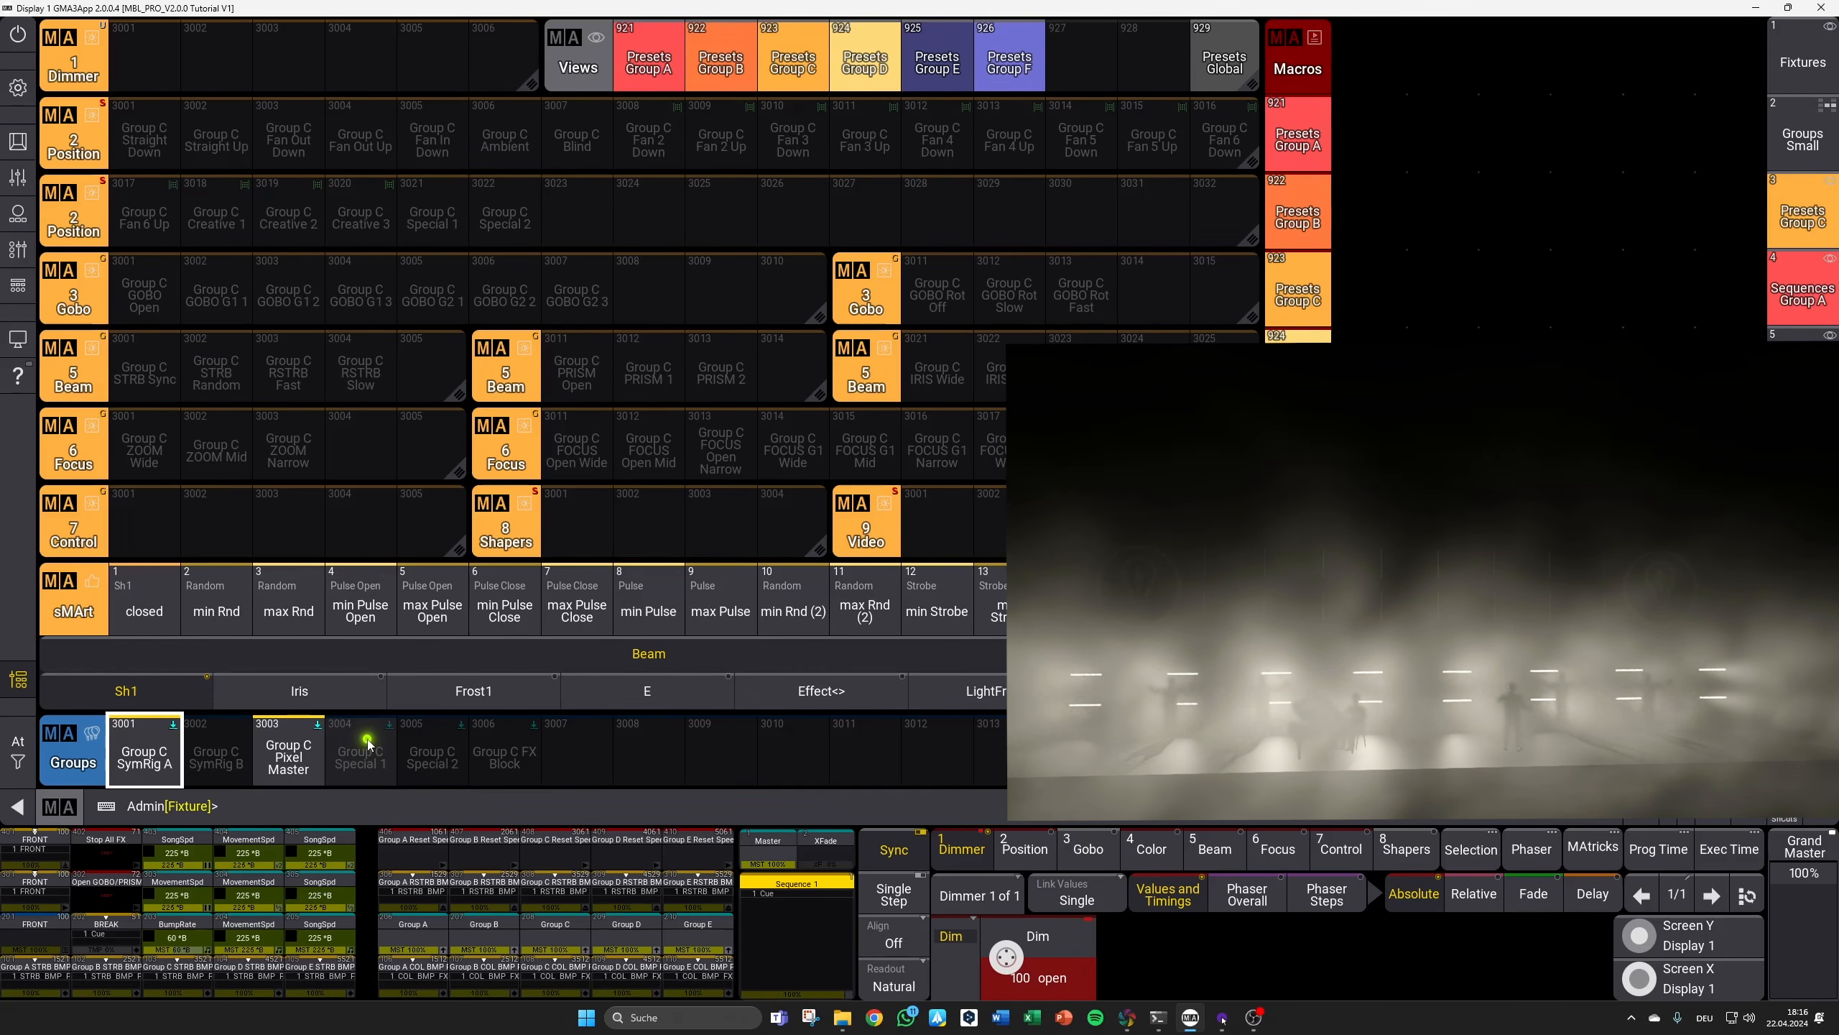
key("c")
Step: Select Group C Pixel Master and Group C SymRig A in turn to compare their Dimmer and PanTilt controls
left_click(302, 762)
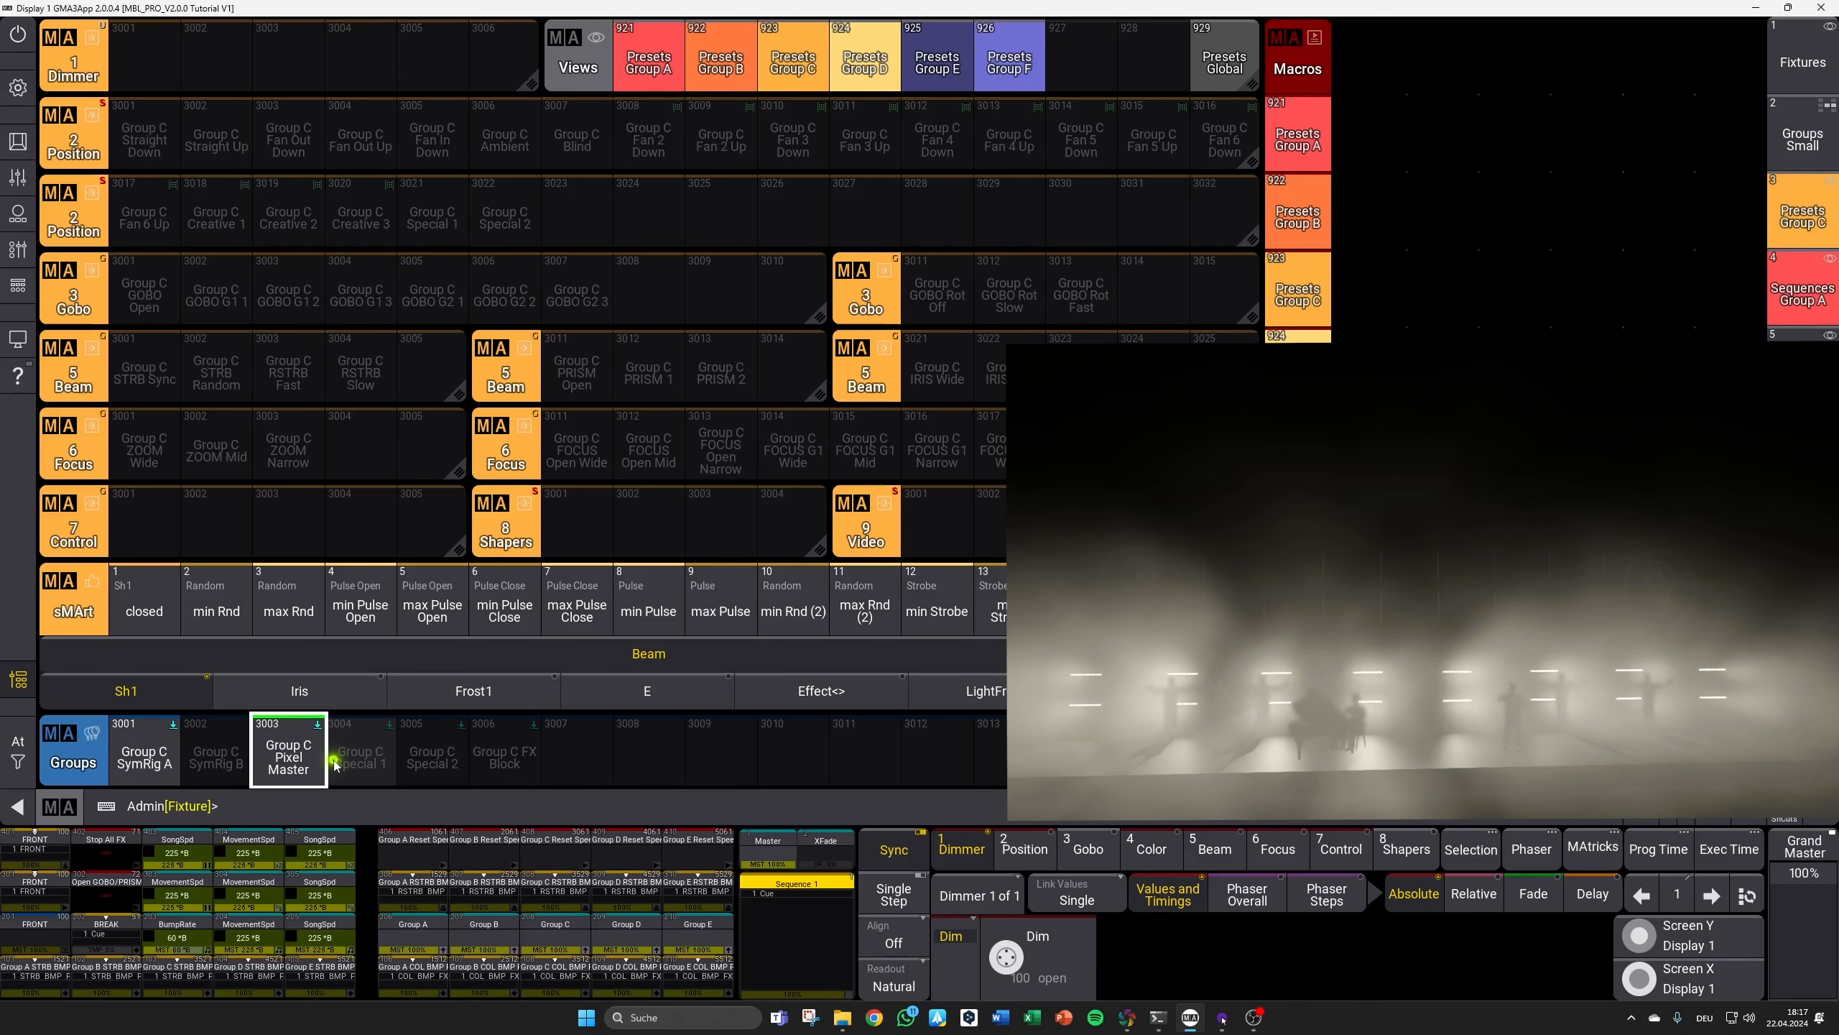
key("Escape")
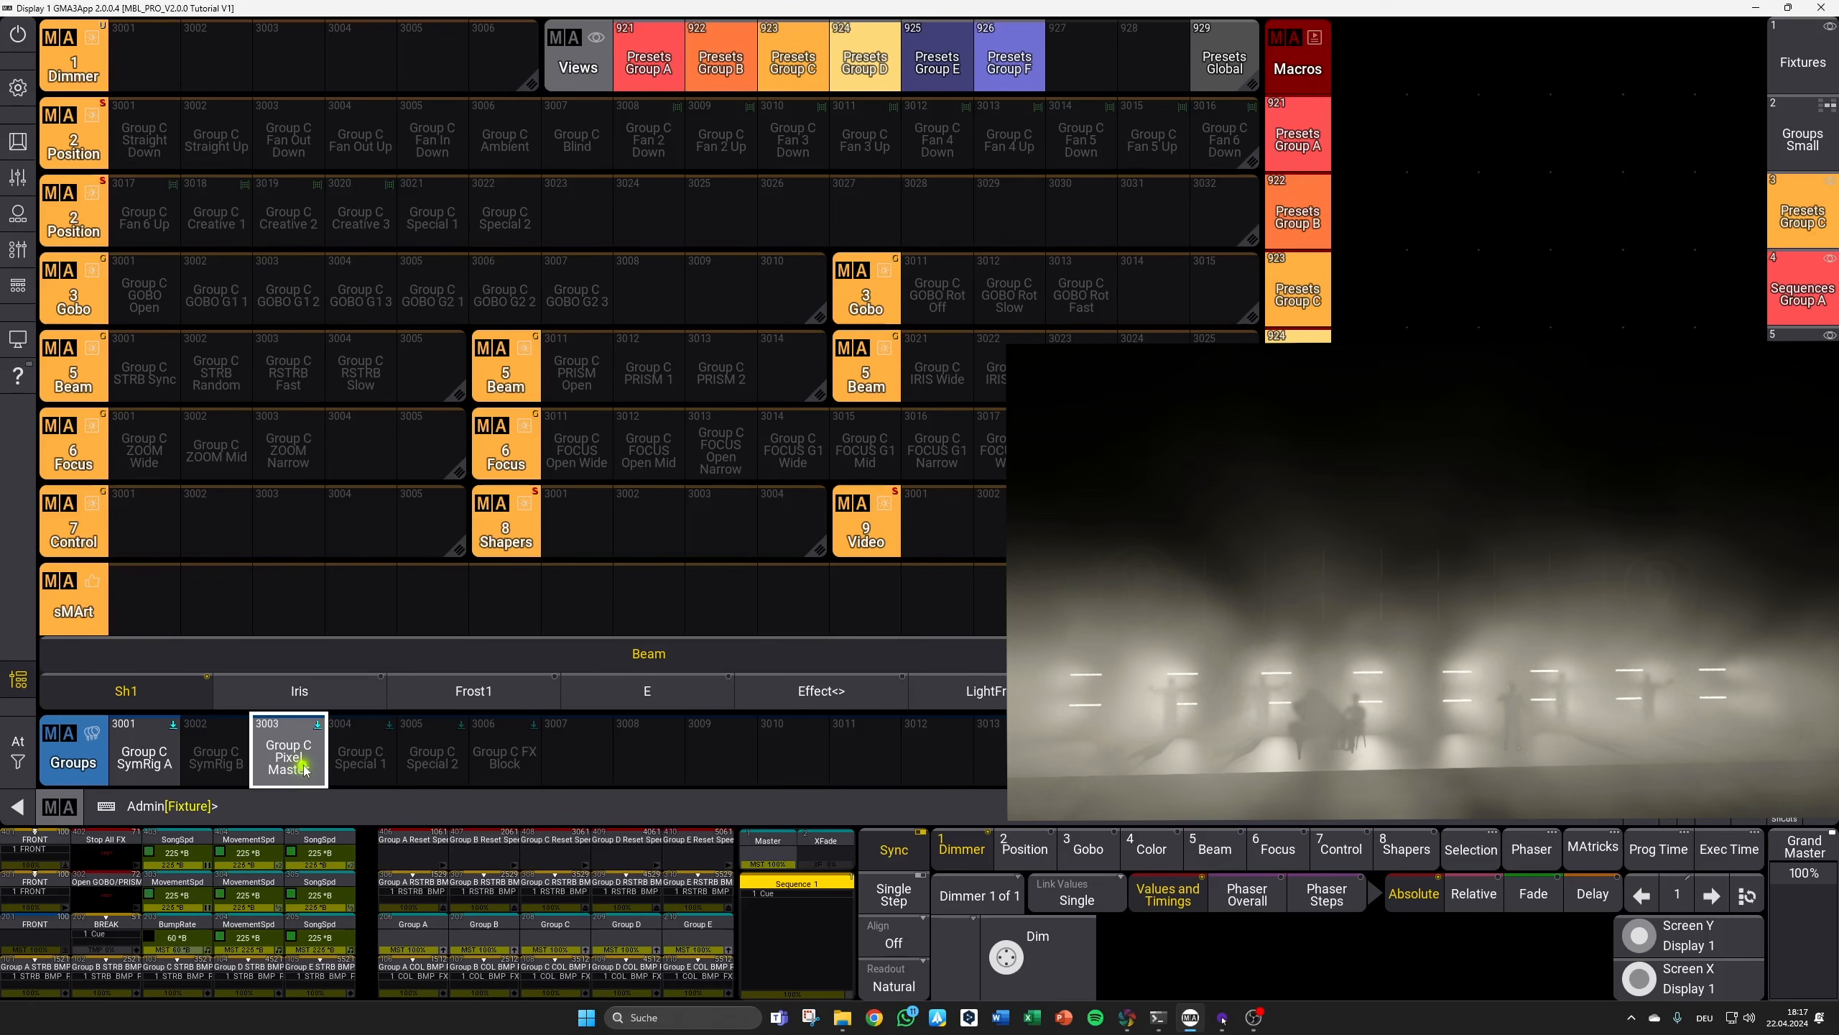
left_click(295, 760)
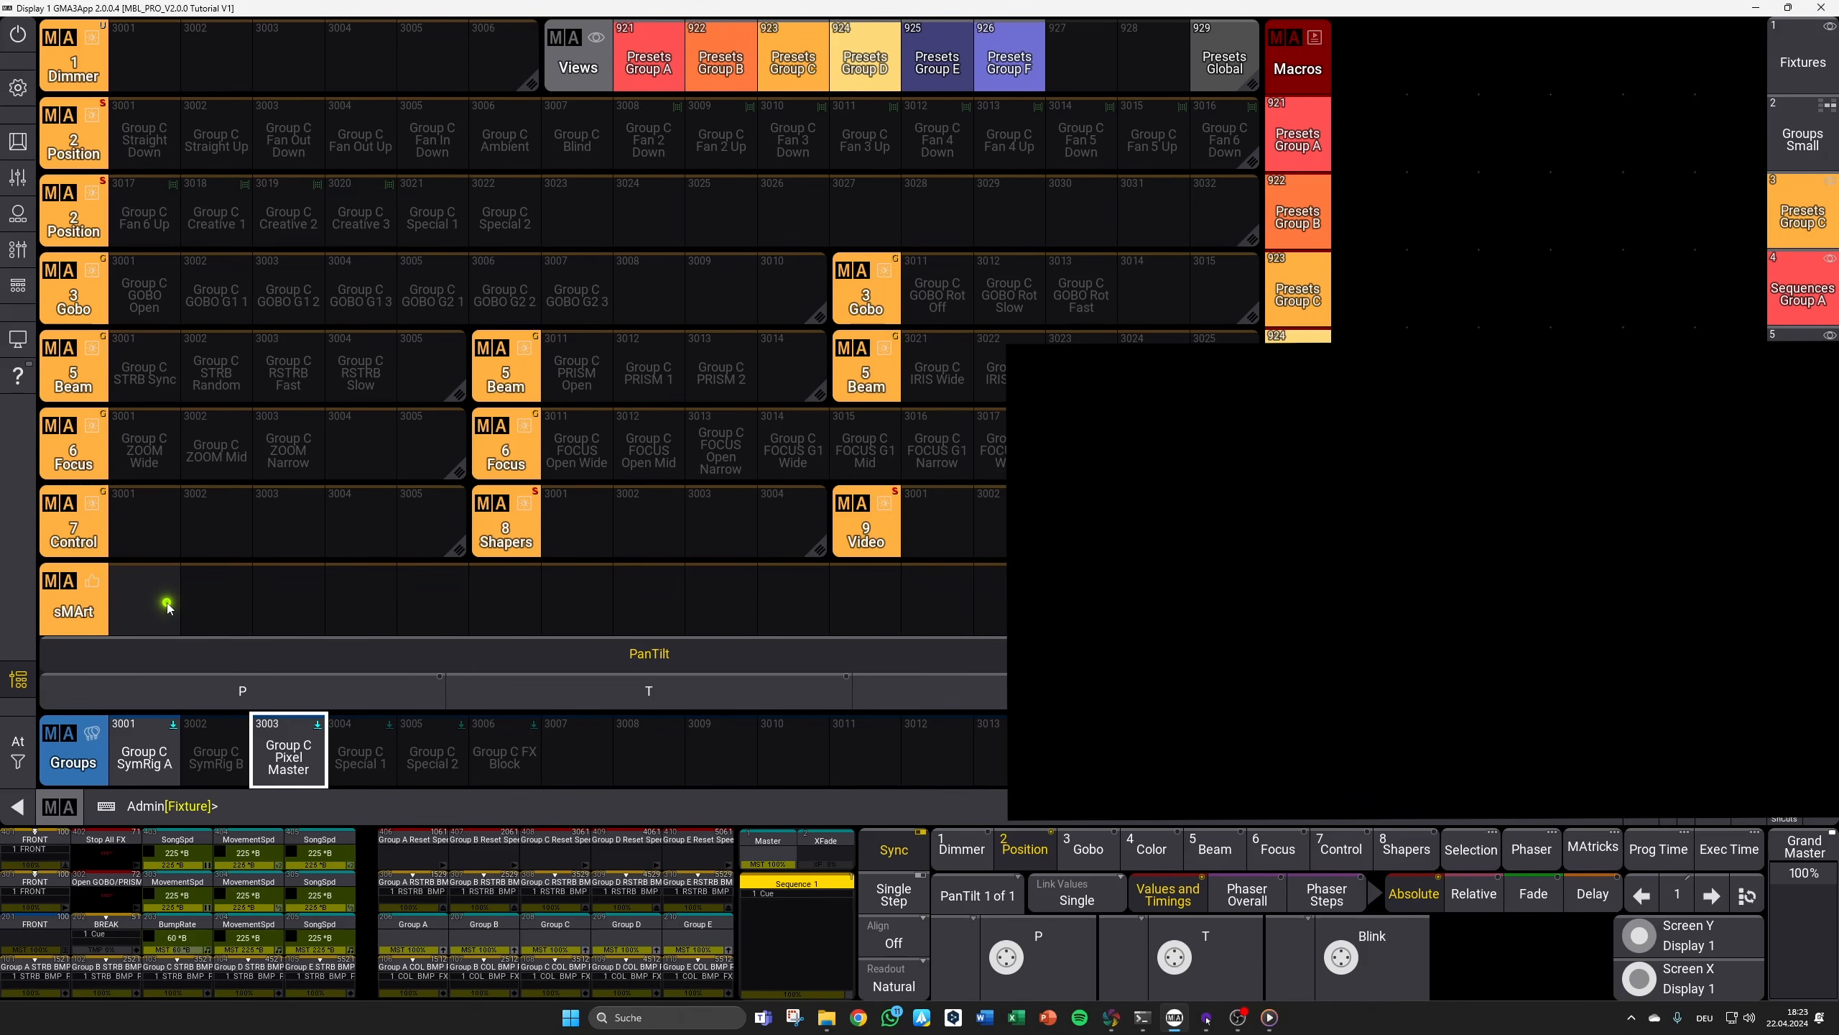
left_click(166, 757)
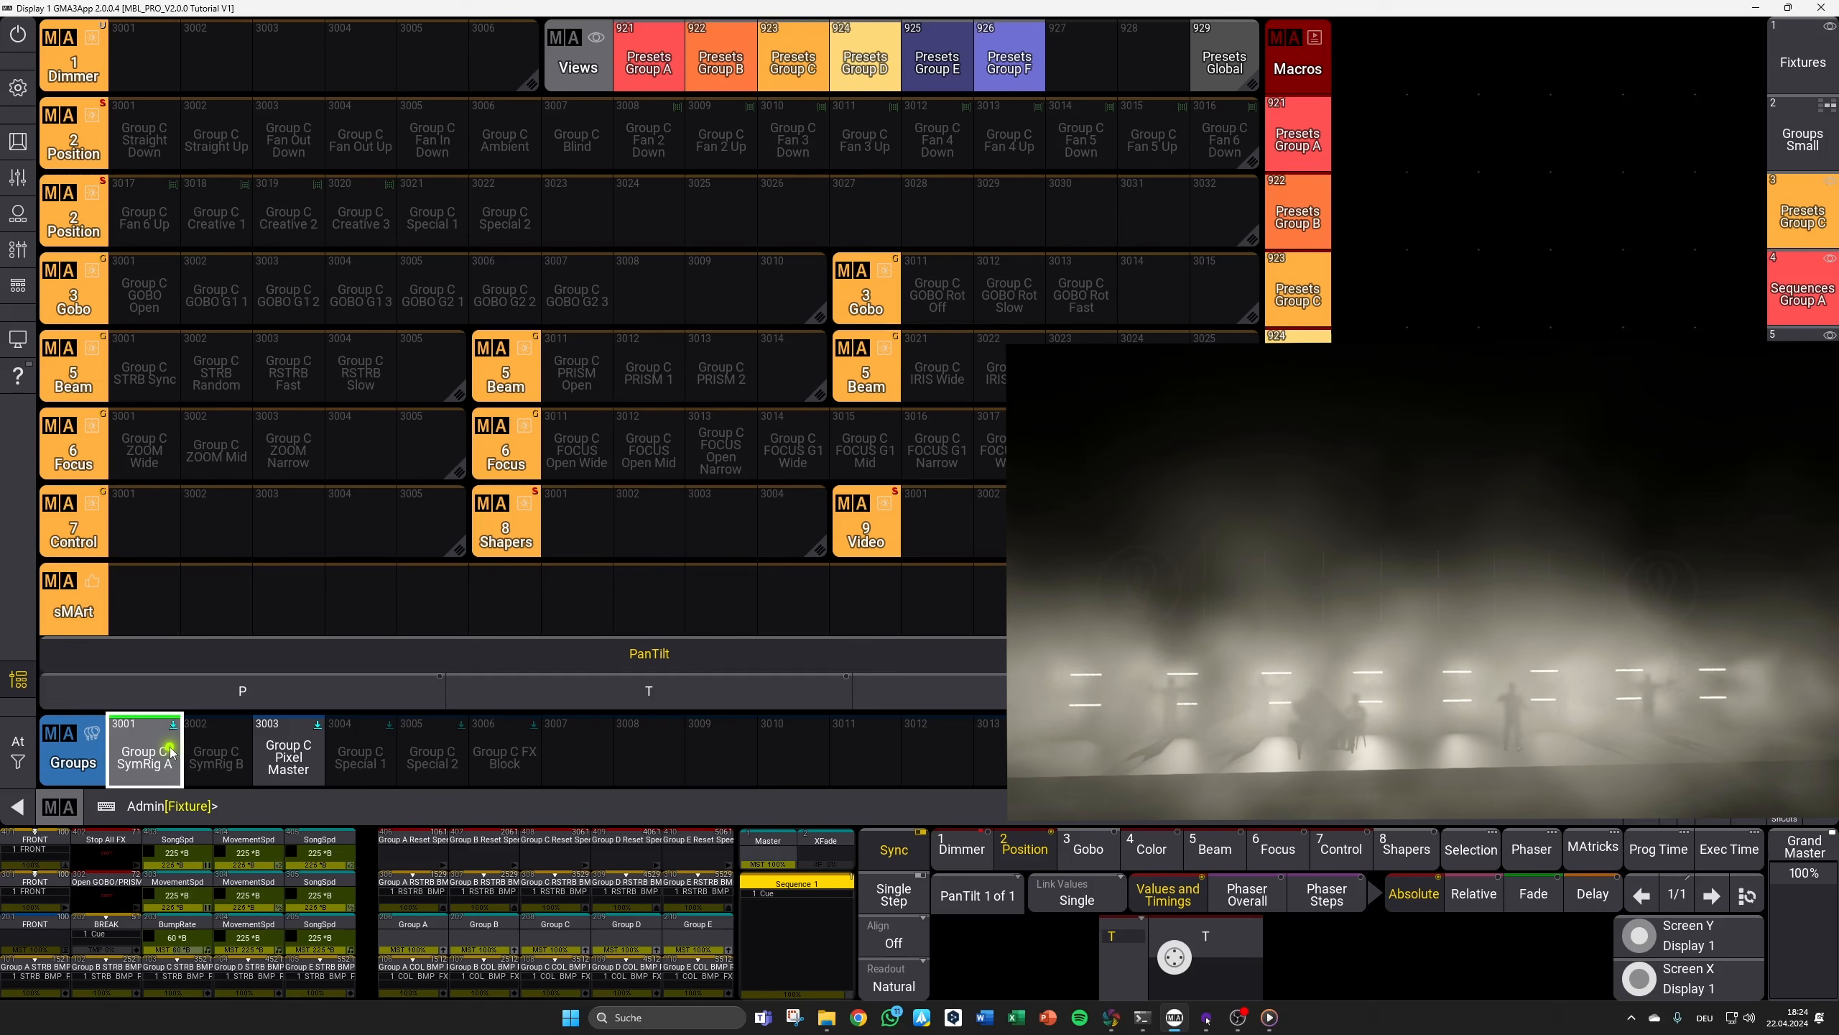
left_click(297, 755)
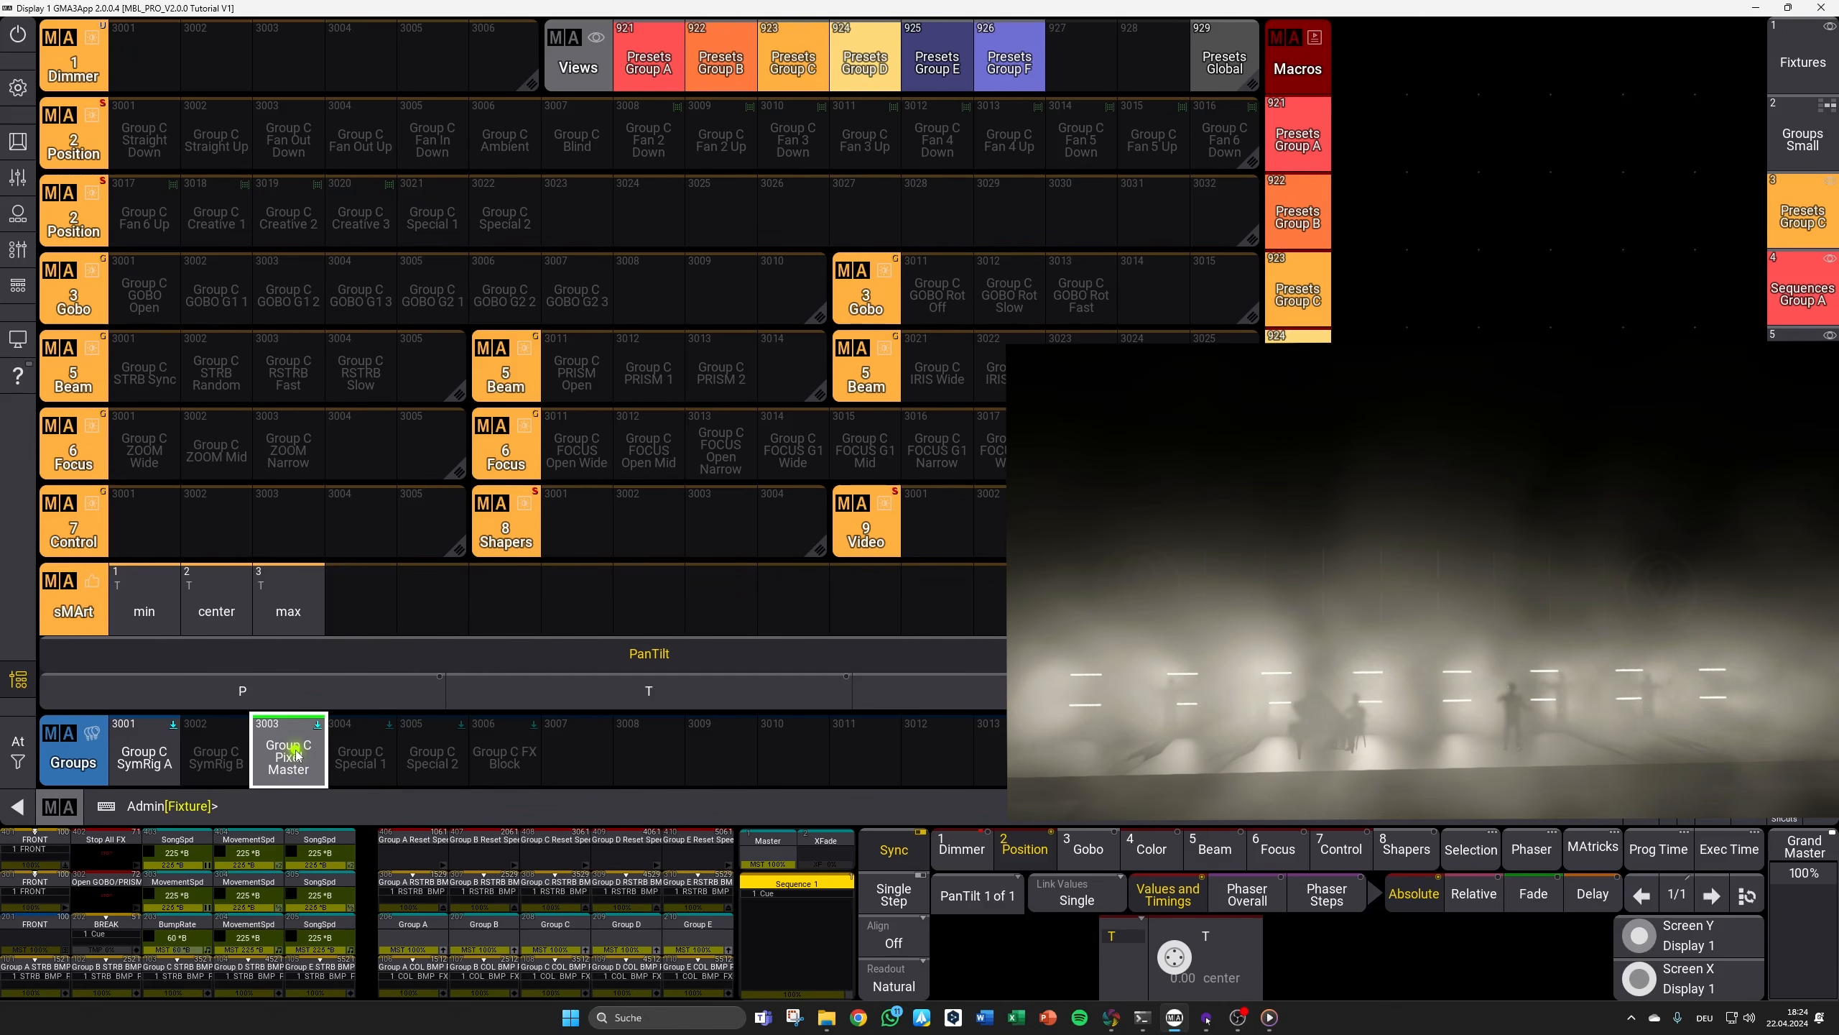
Step: Set the Pixel Master's Zoom to 7.00 narrow and store a tilt of 17.50 as position preset Group C Straight Down
left_click(1278, 855)
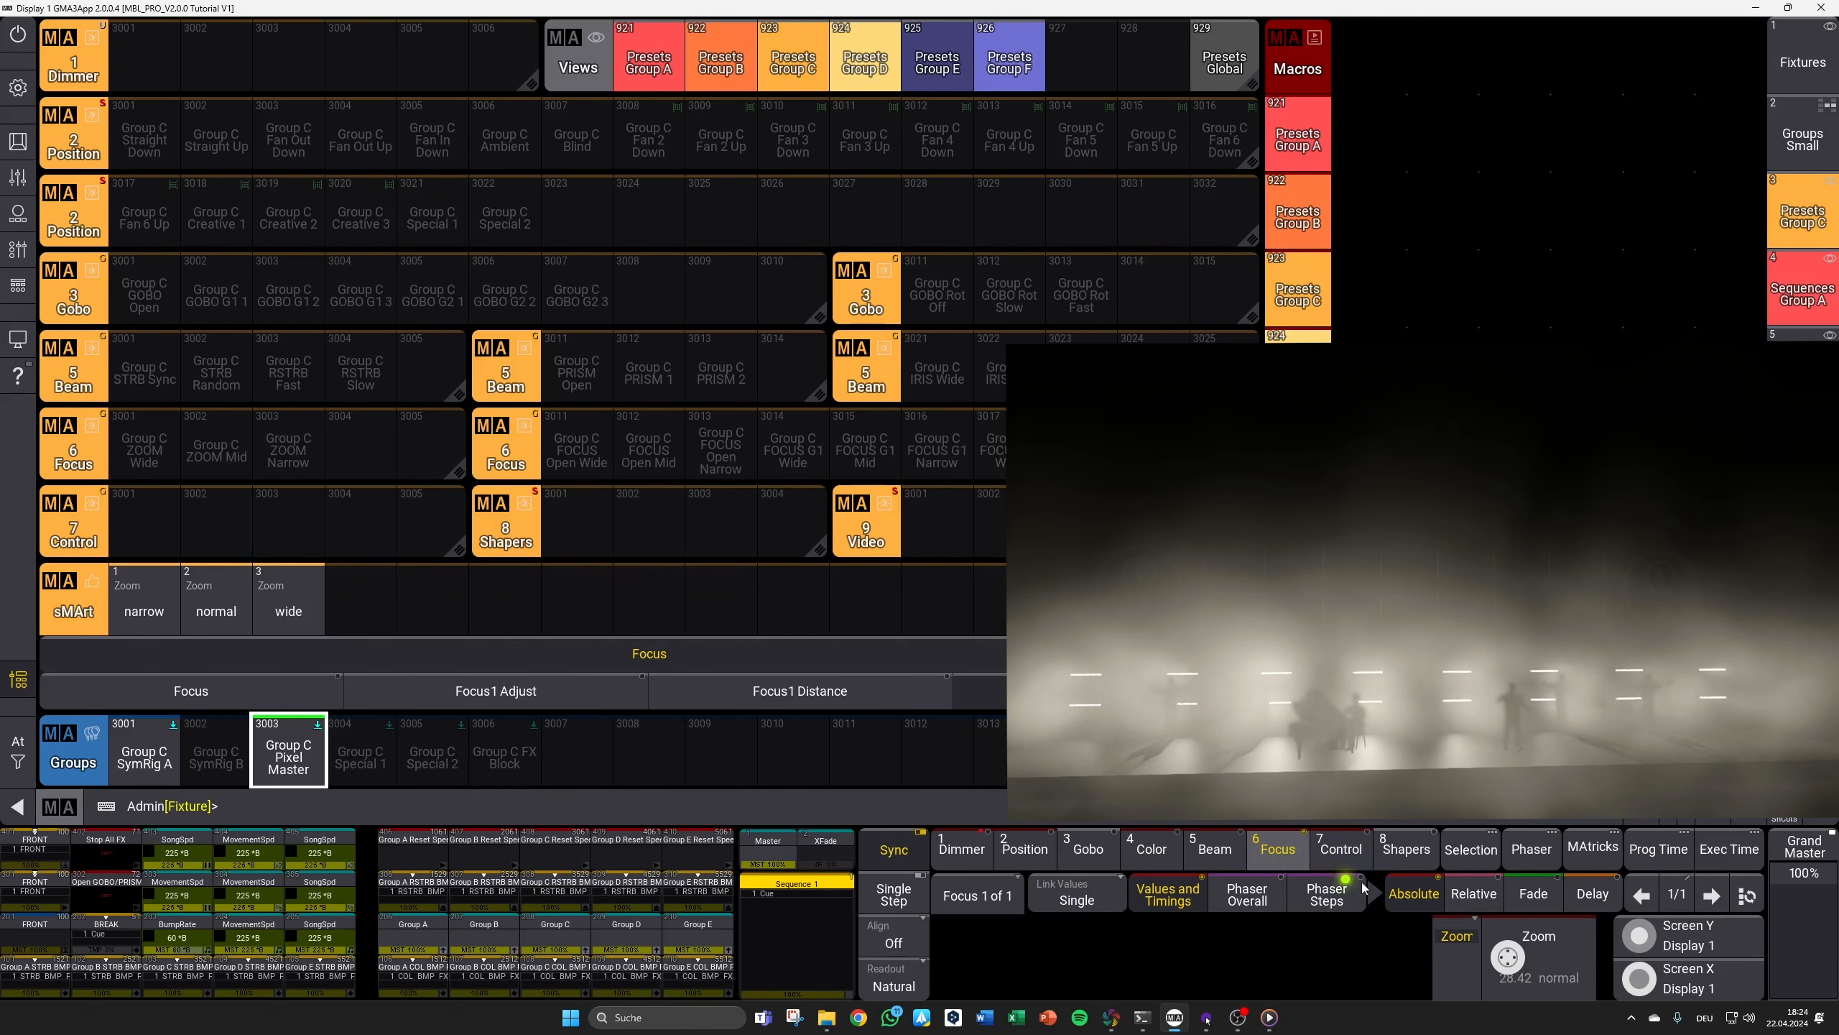
left_click_drag(1510, 955, 1167, 977)
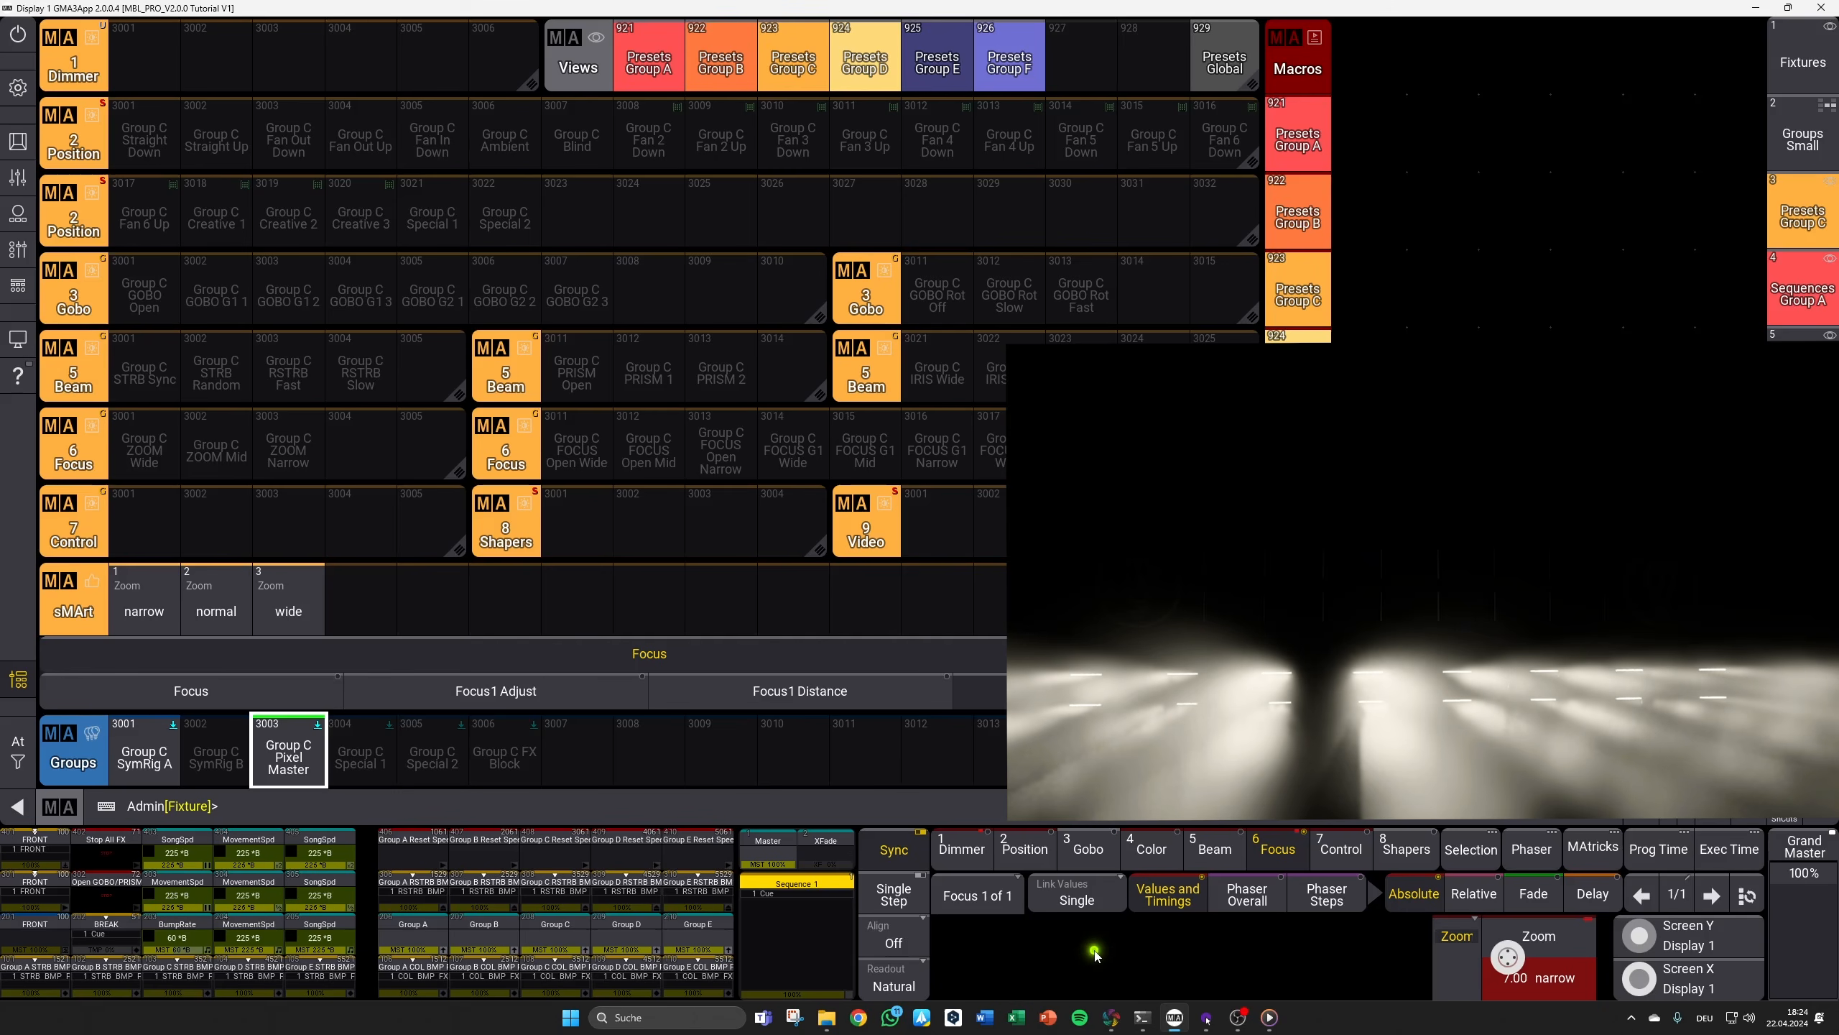
left_click(1025, 849)
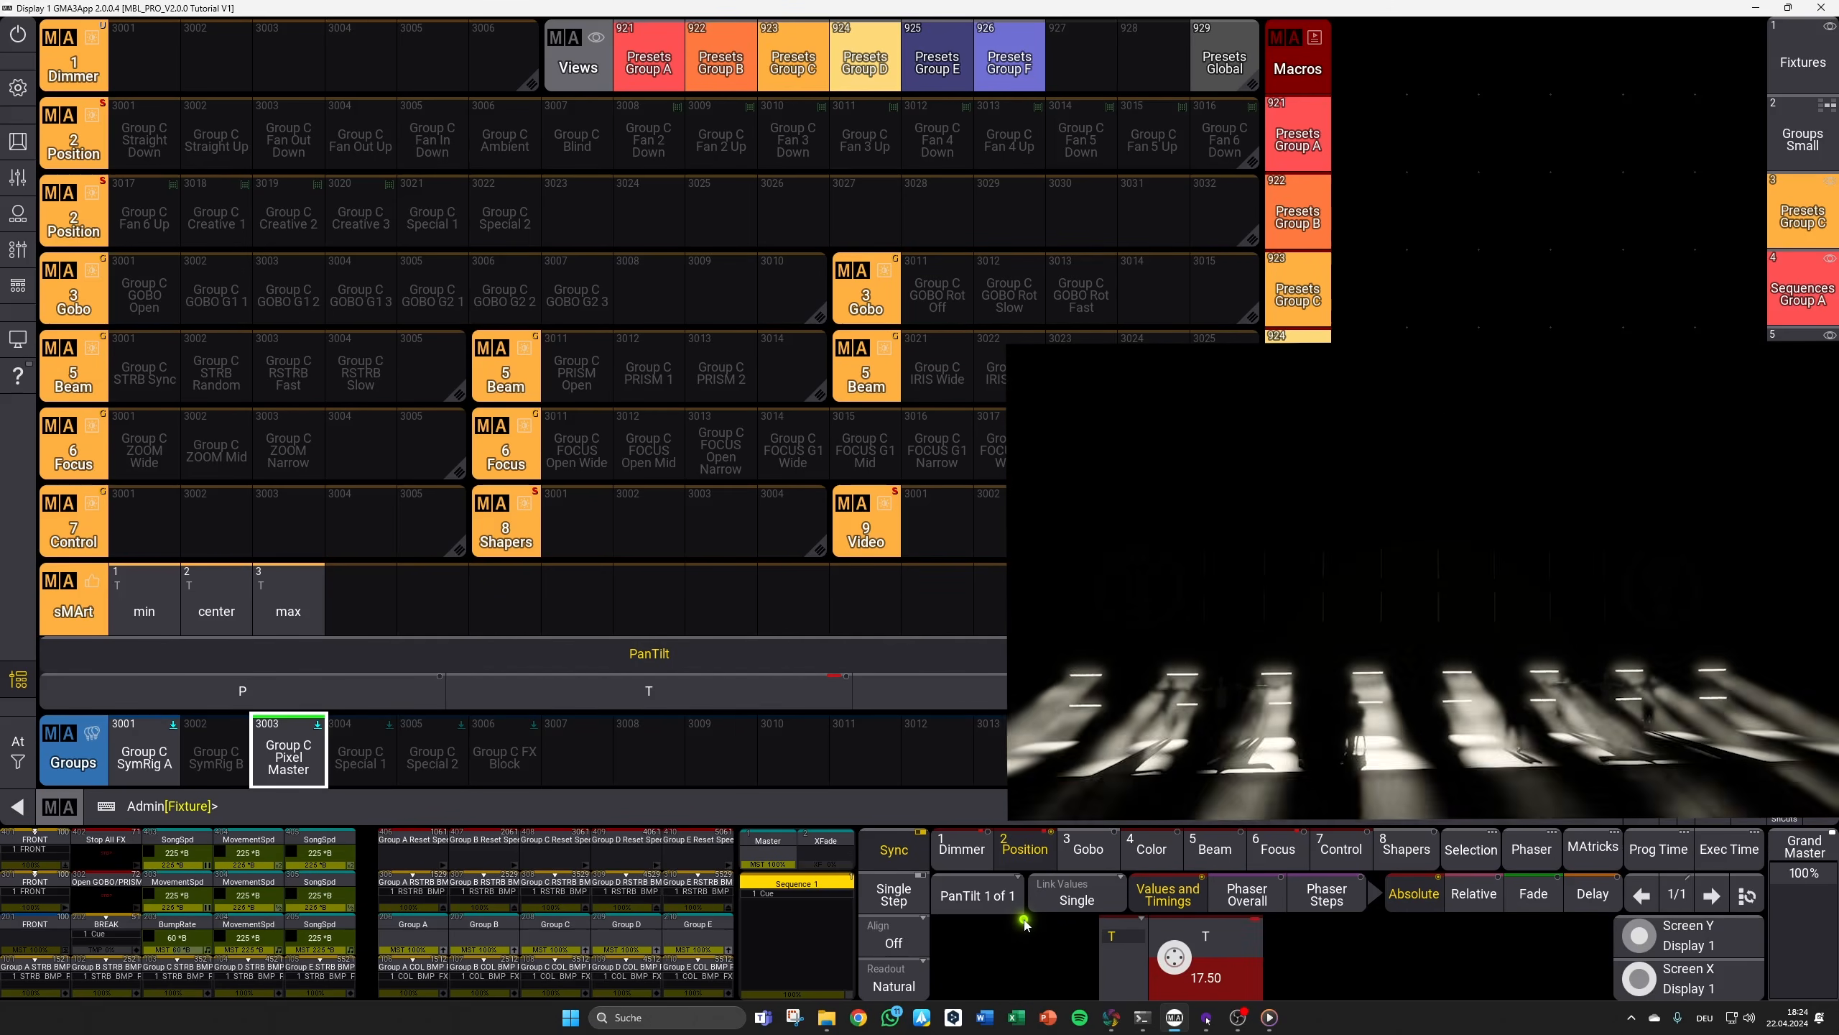
left_click(149, 153)
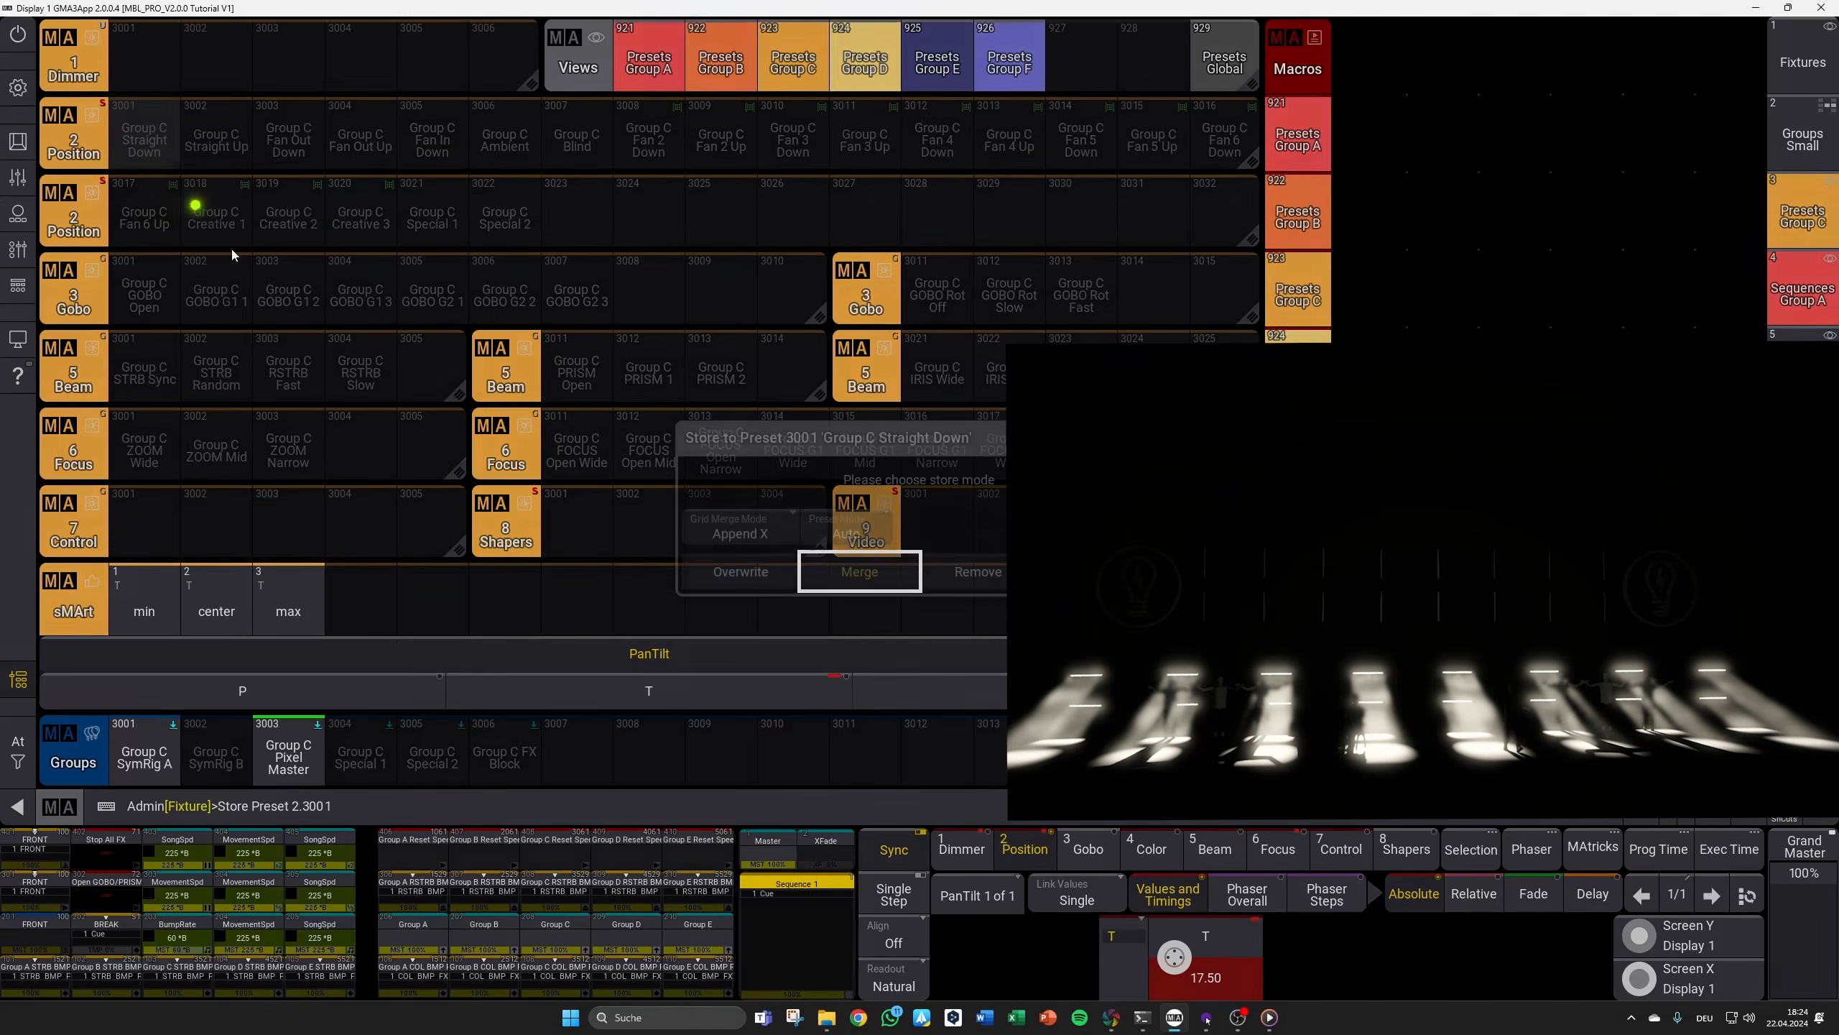
left_click(753, 579)
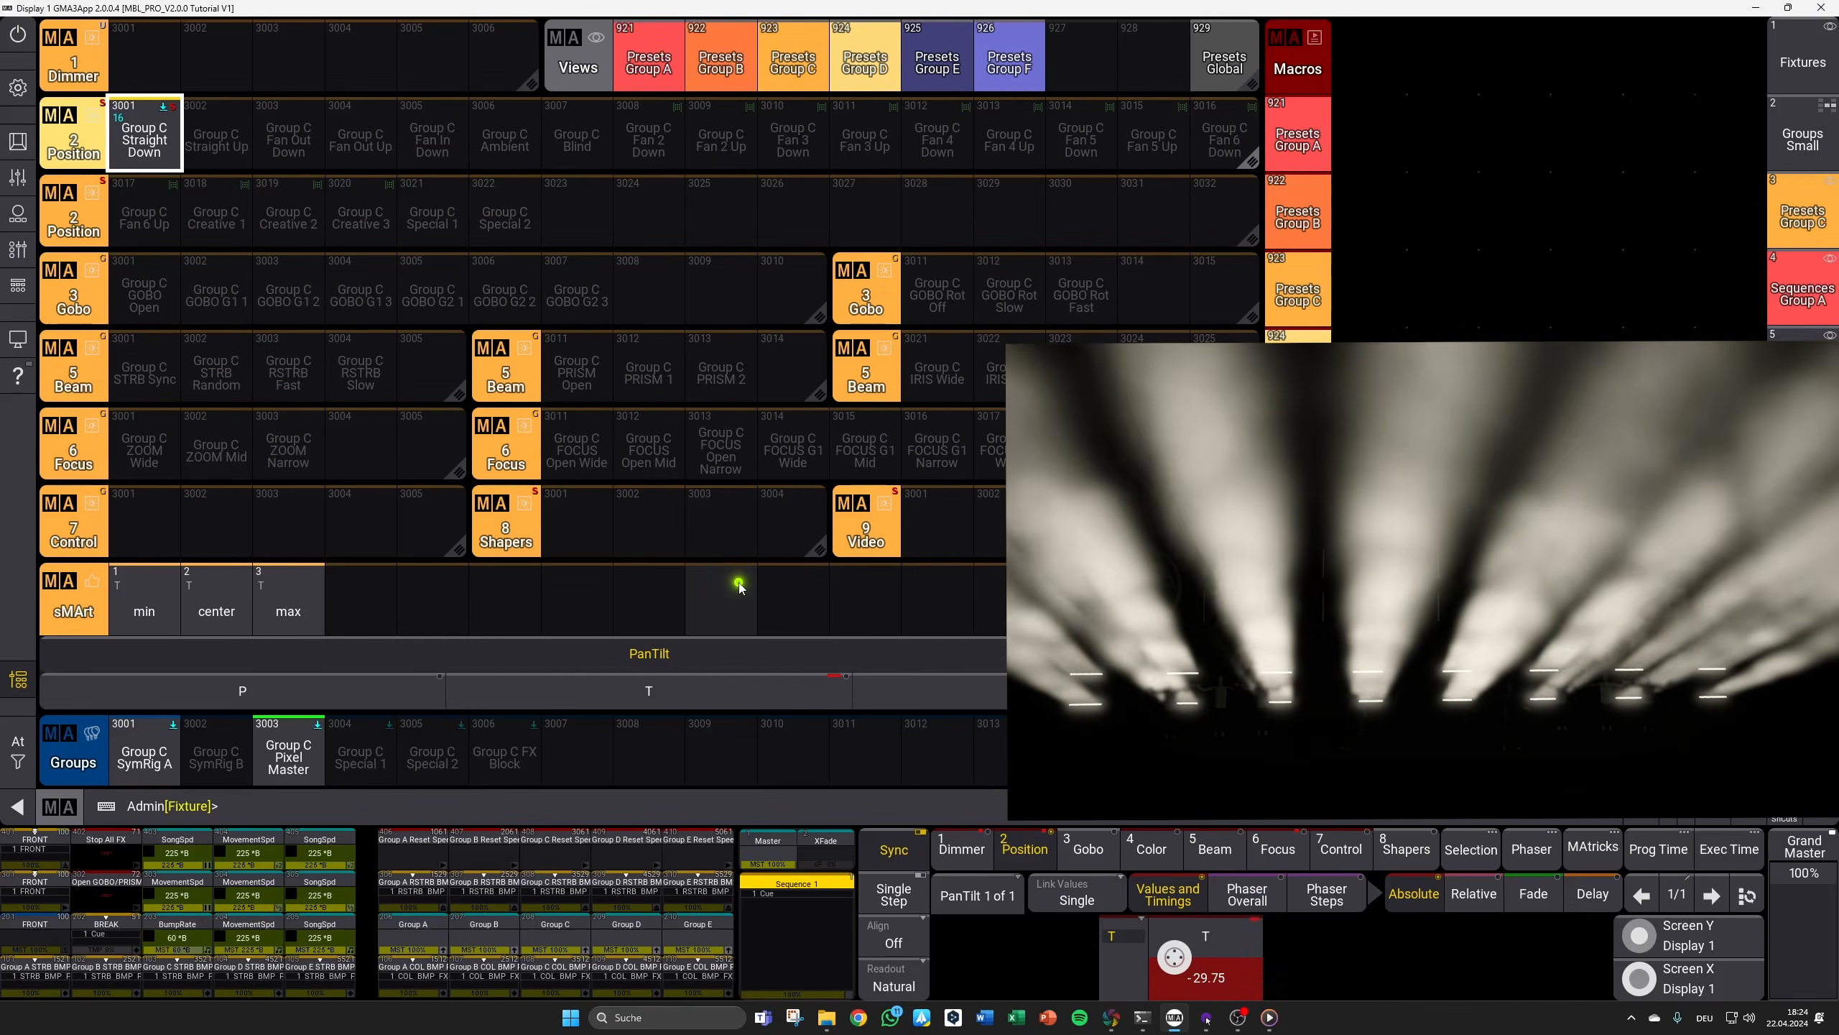
Step: Store a tilt of -29.75 as position preset Group C Straight Up
left_click(215, 149)
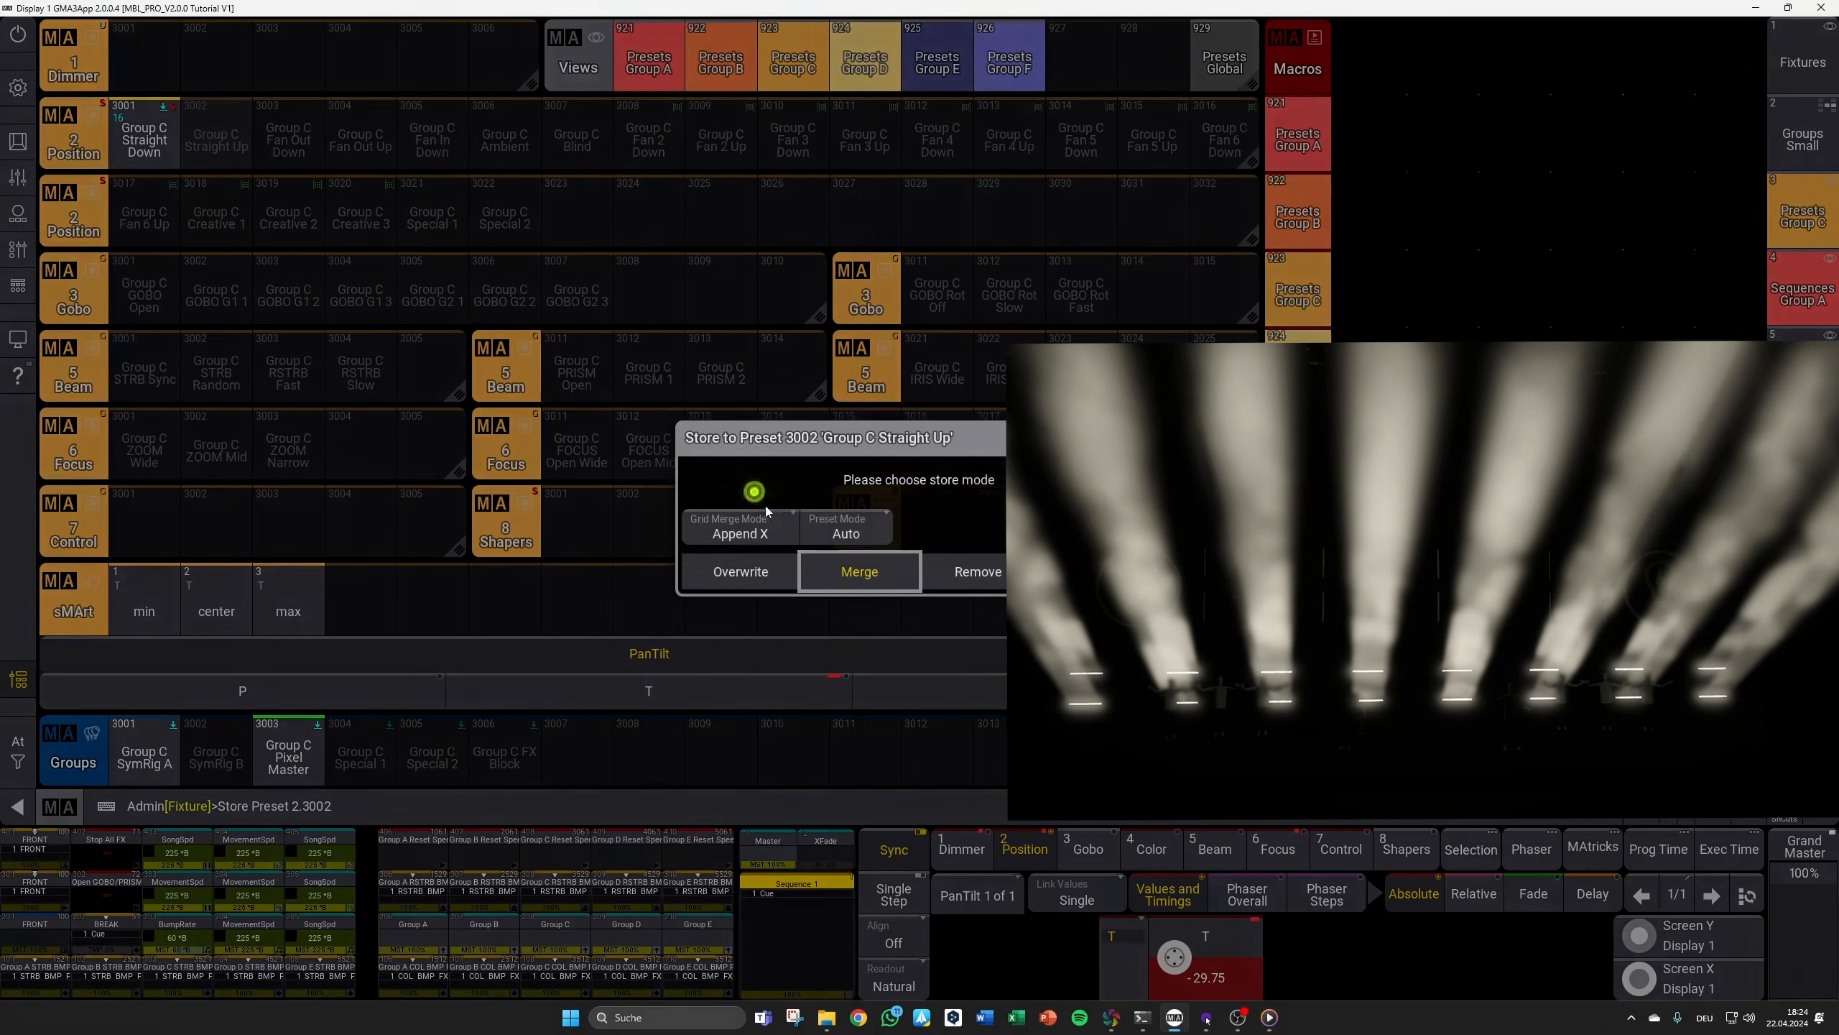
left_click(752, 579)
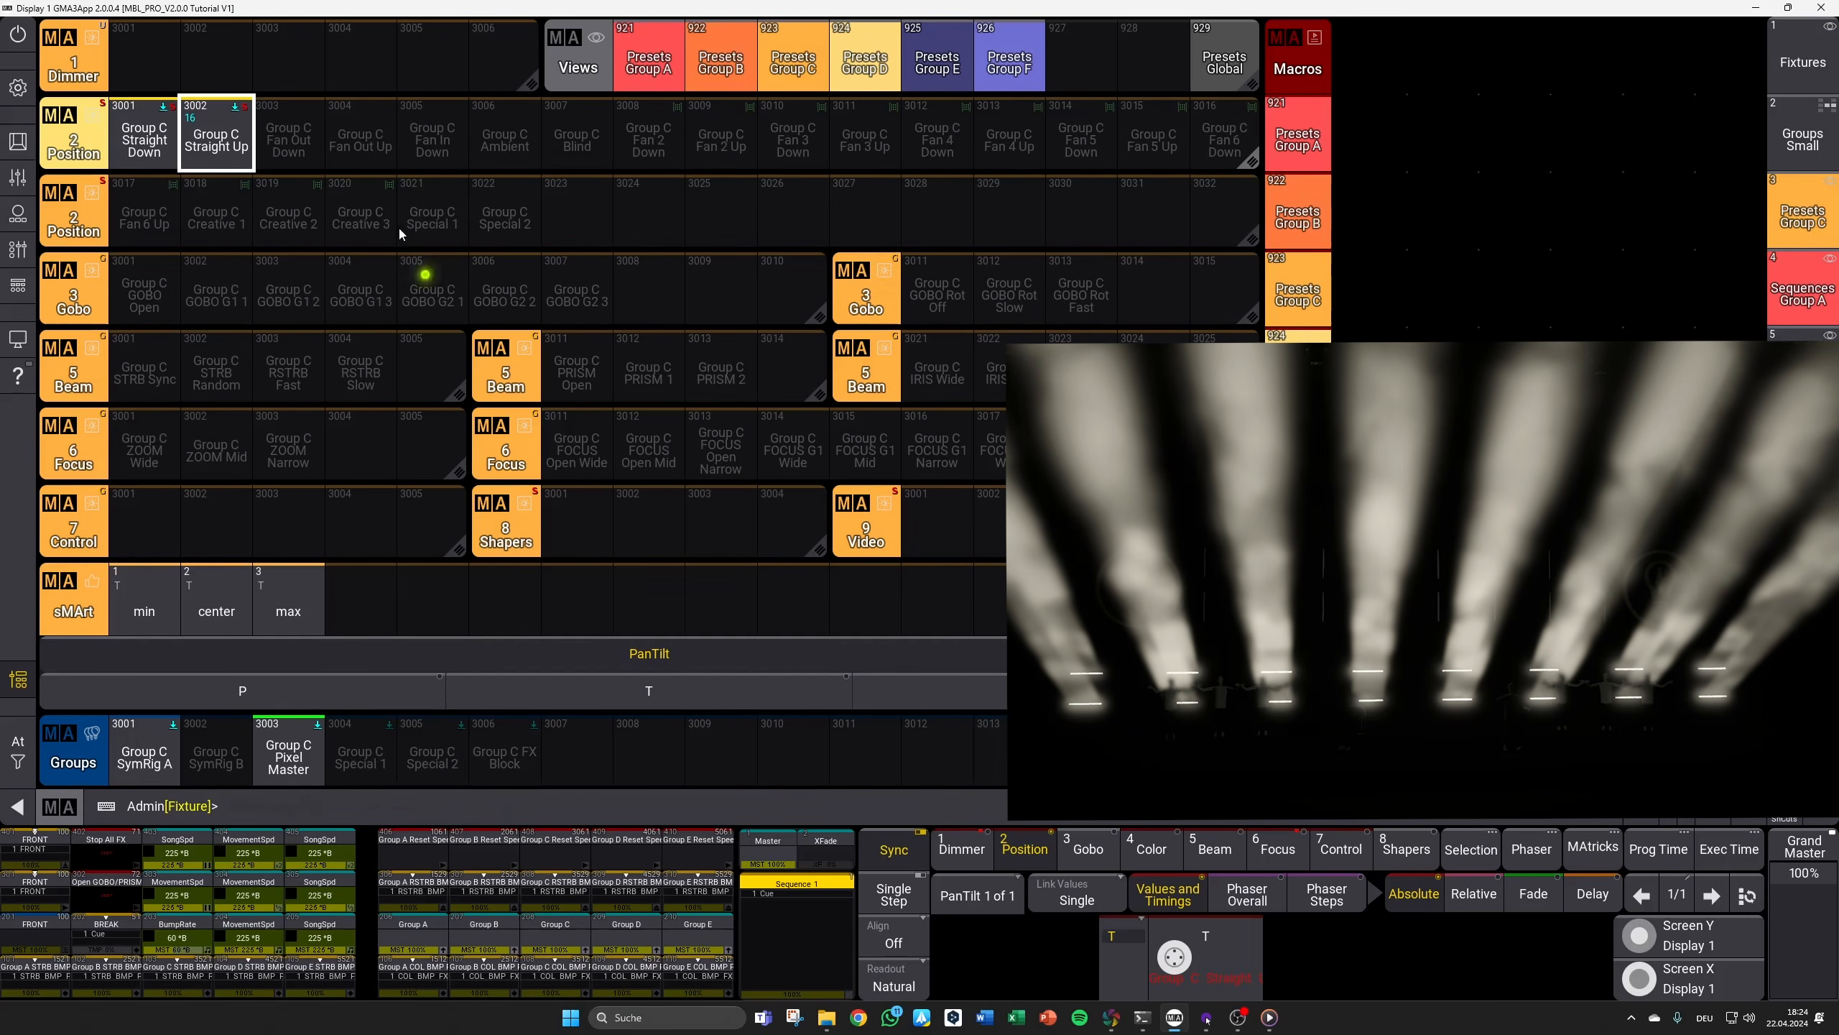
left_click(797, 142)
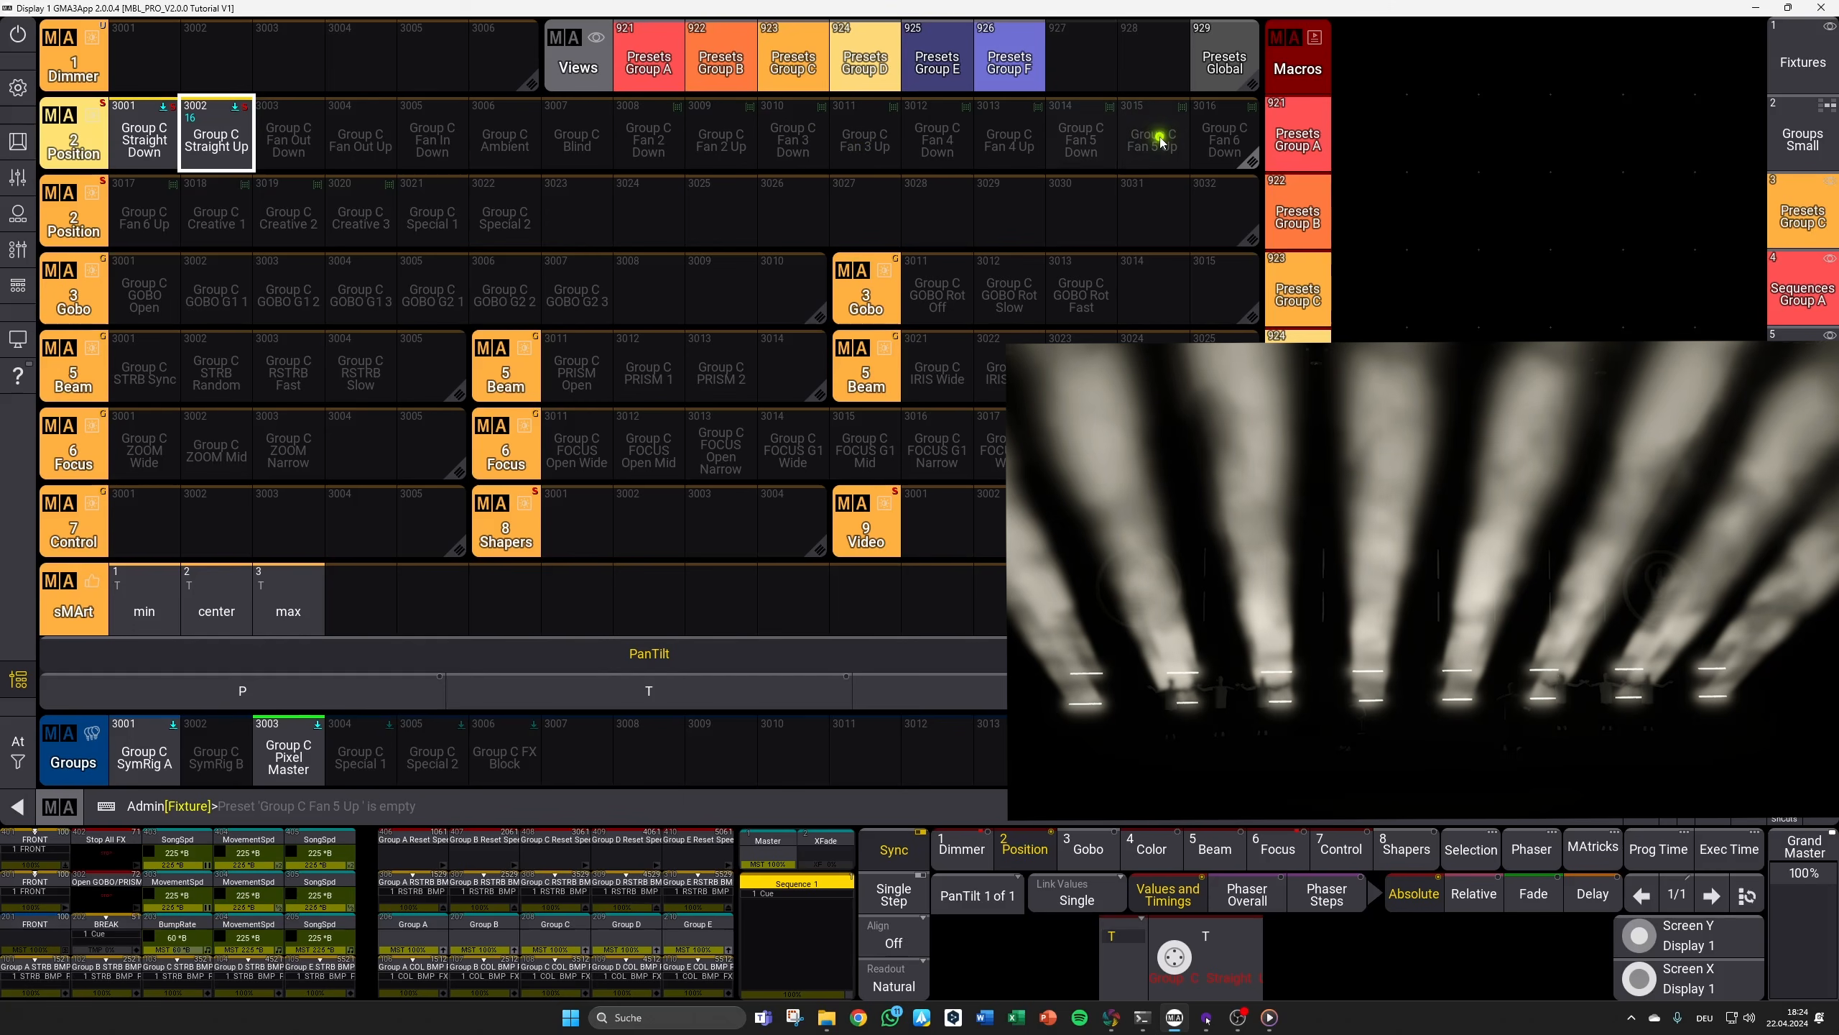
left_click(1206, 145)
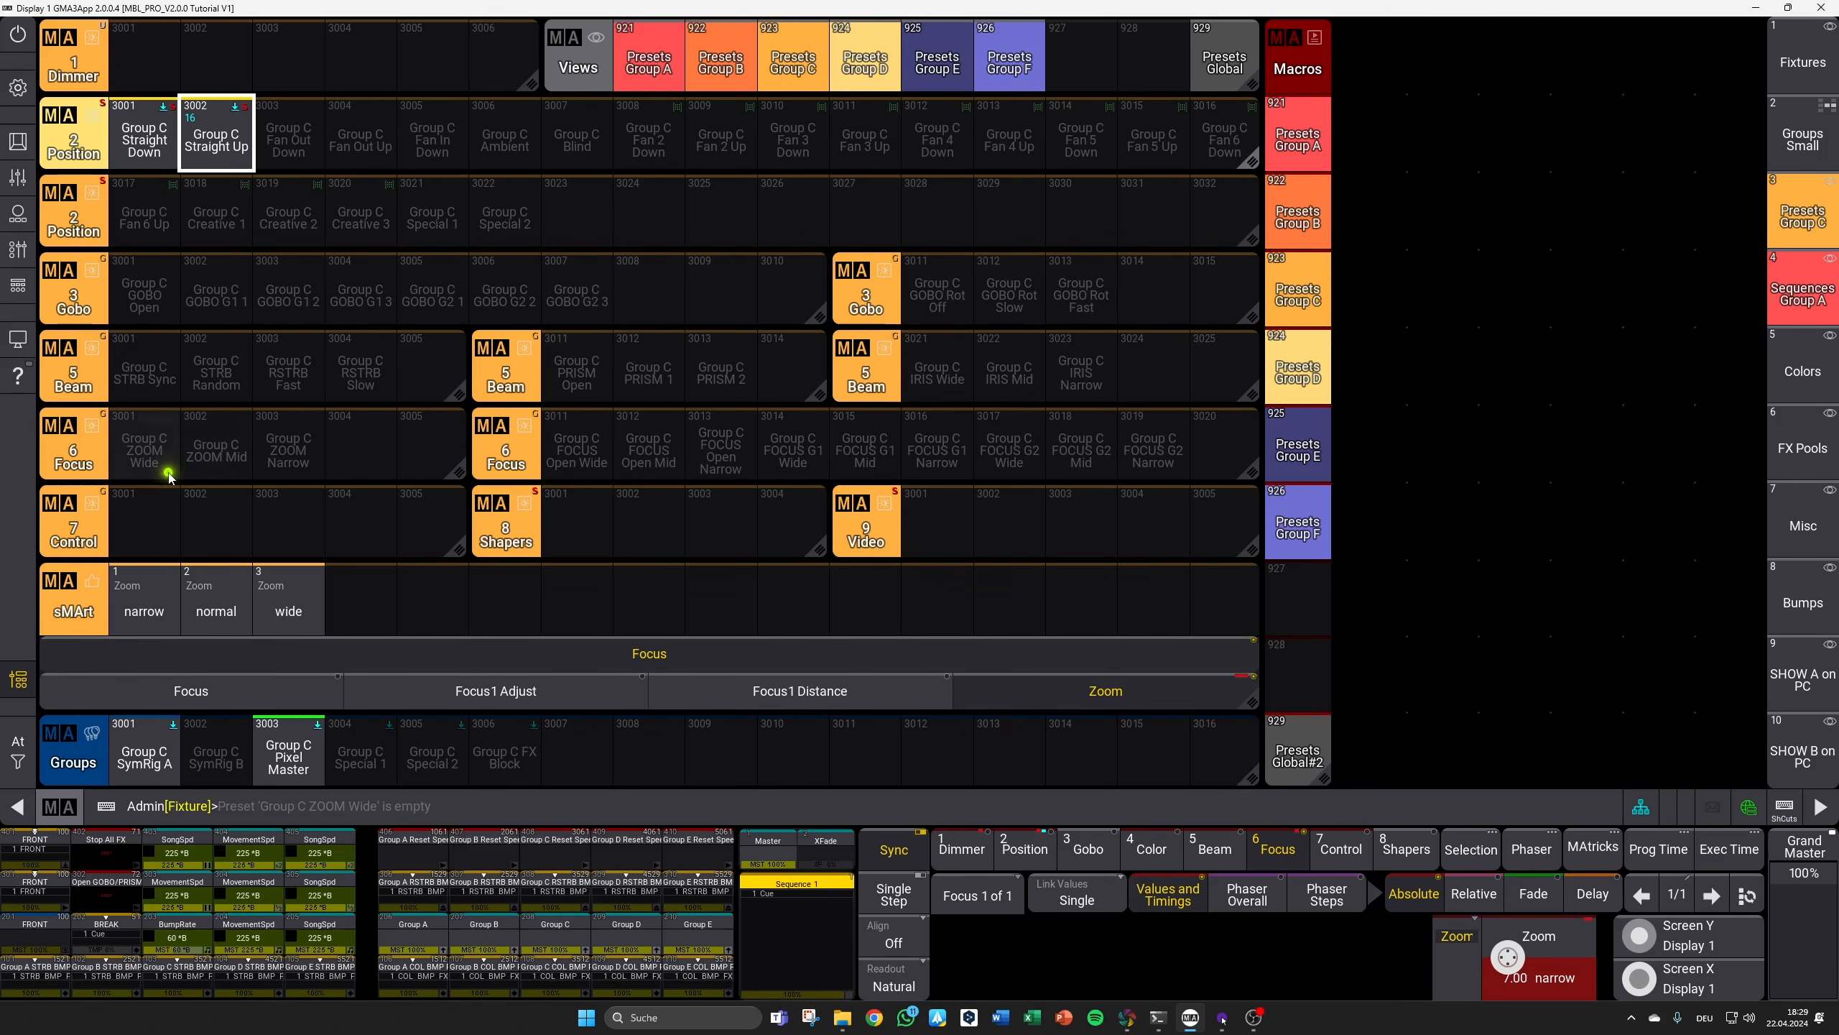
Step: Store a Zoom of 50.00 wide as focus preset Group C ZOOM Wide
left_click(193, 426)
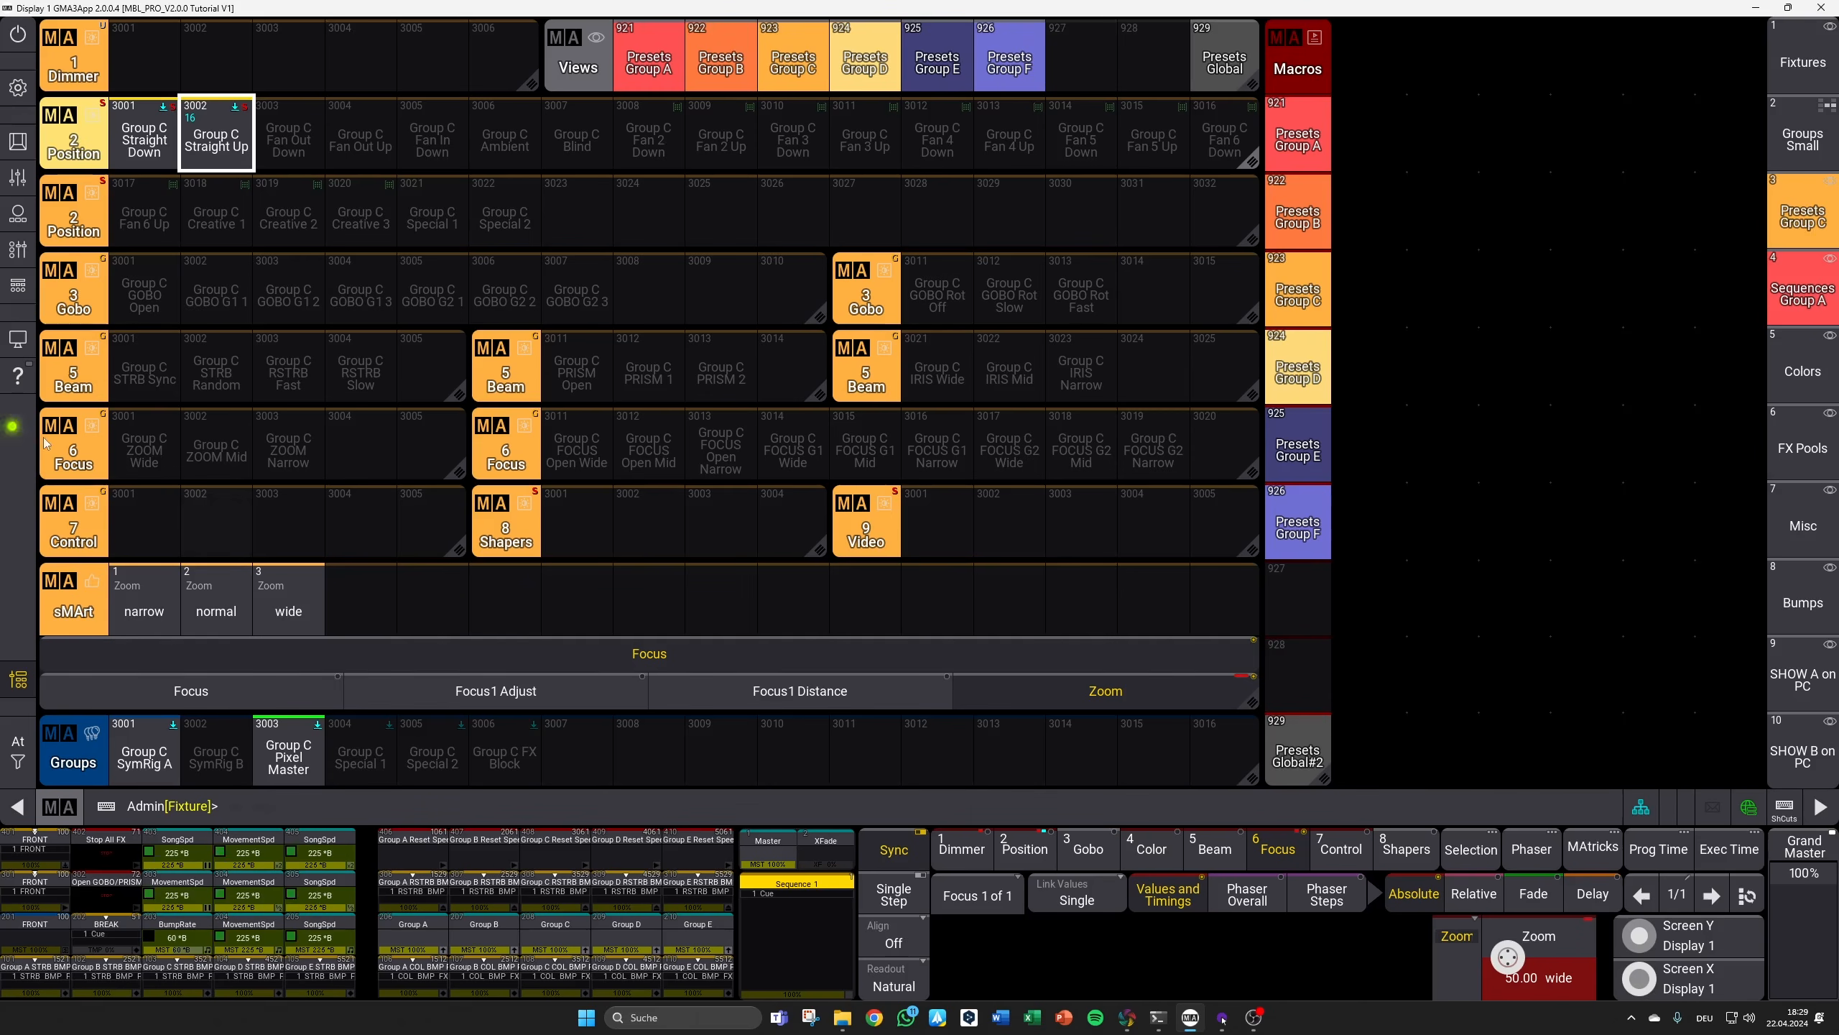
left_click(148, 456)
left_click(763, 578)
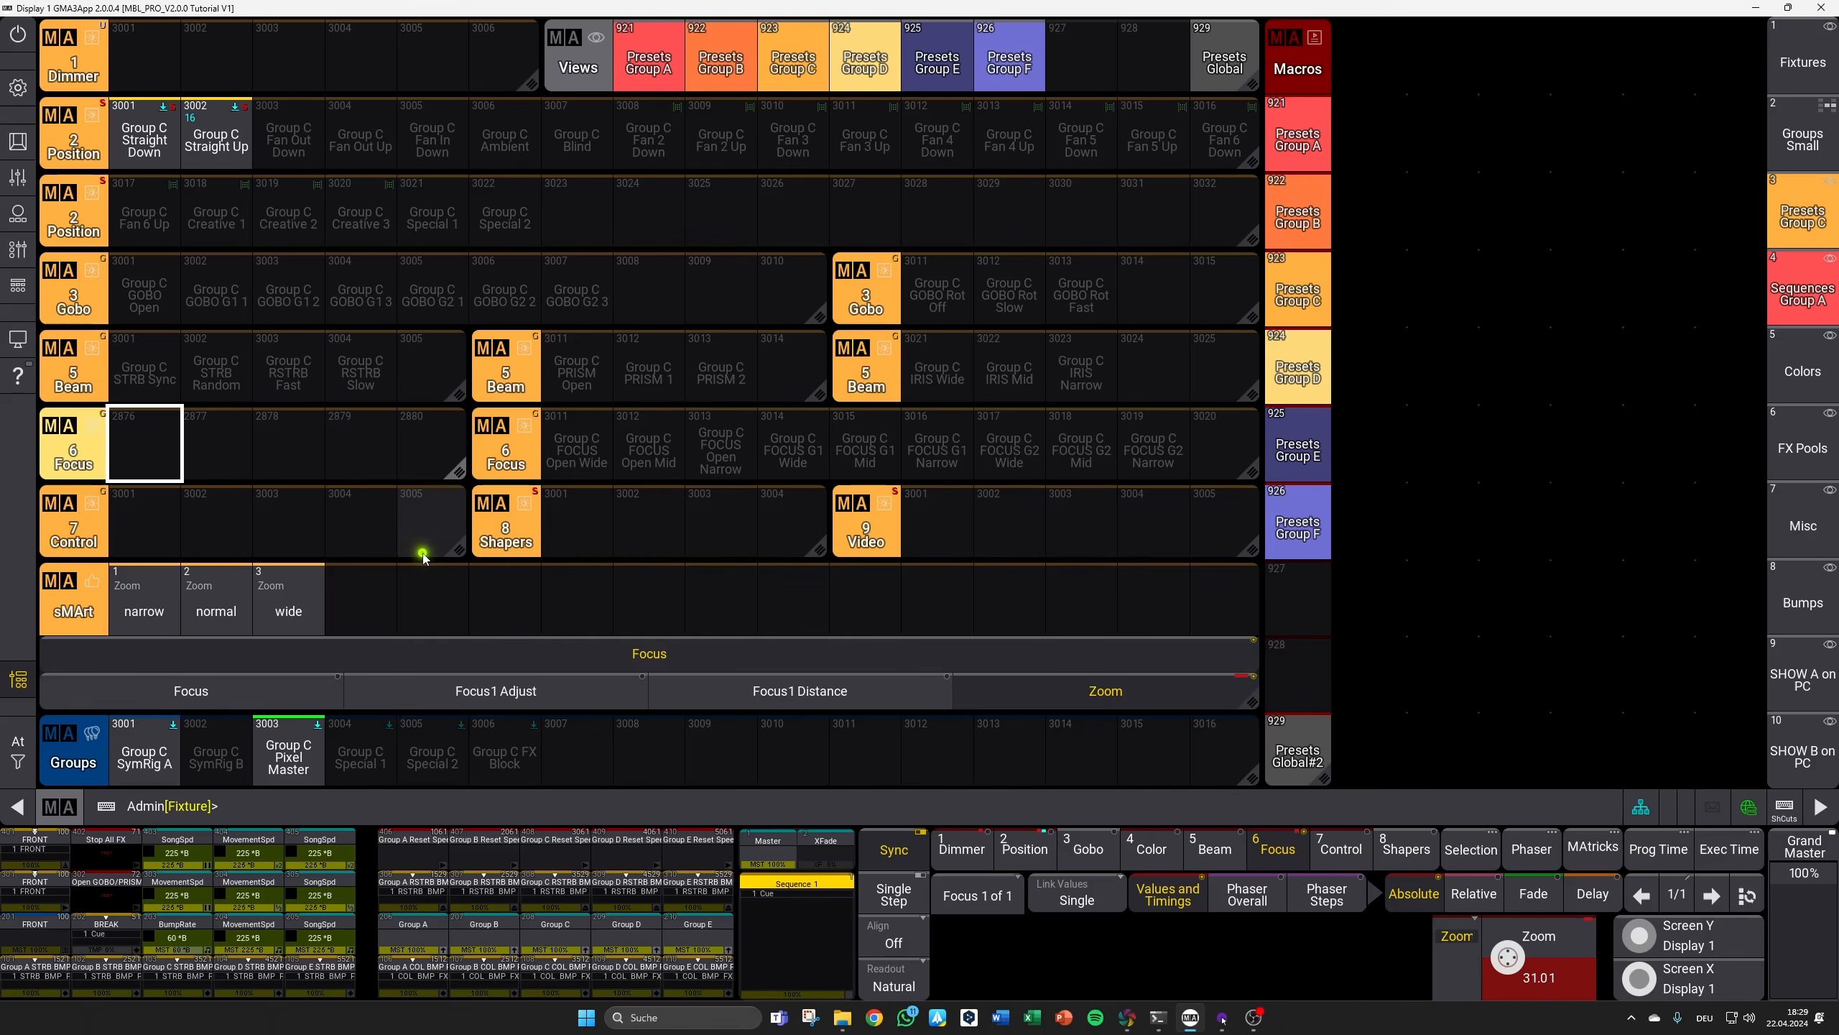
left_click(814, 64)
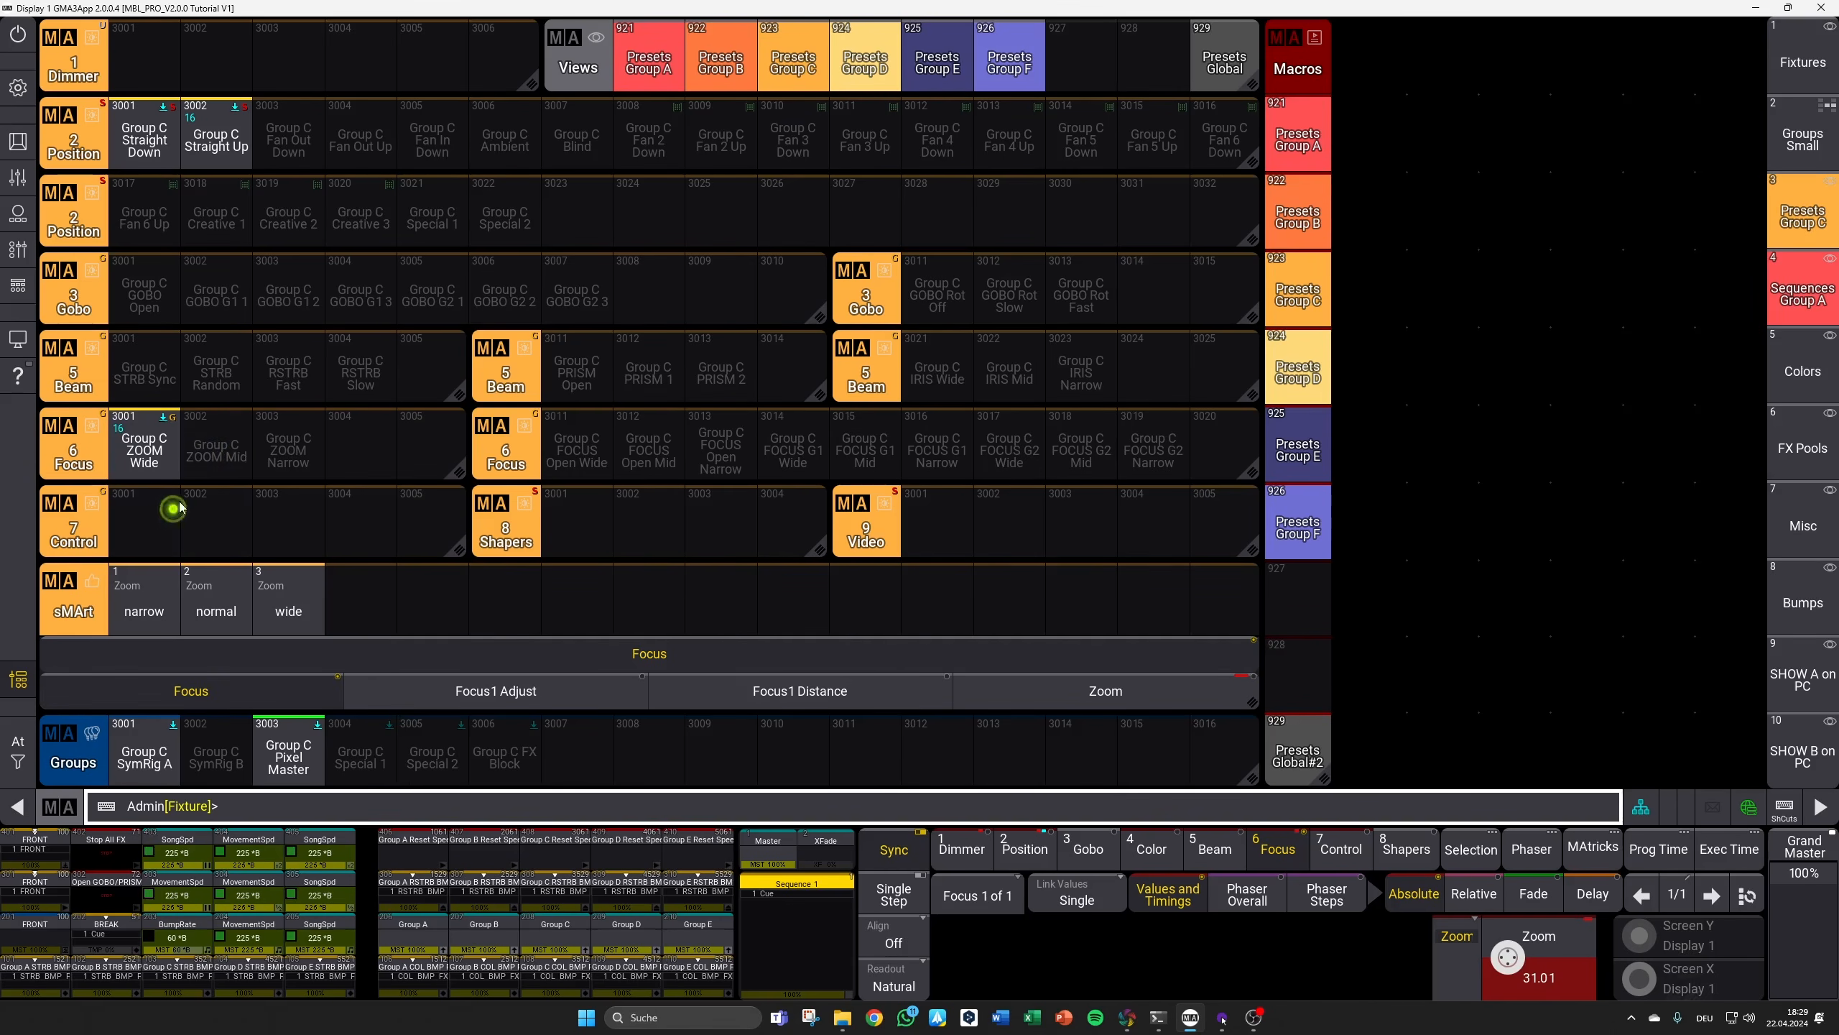
Step: Store a Zoom of 31.01 as Group C ZOOM Mid and 7.00 narrow as Group C ZOOM Narrow
left_click(238, 450)
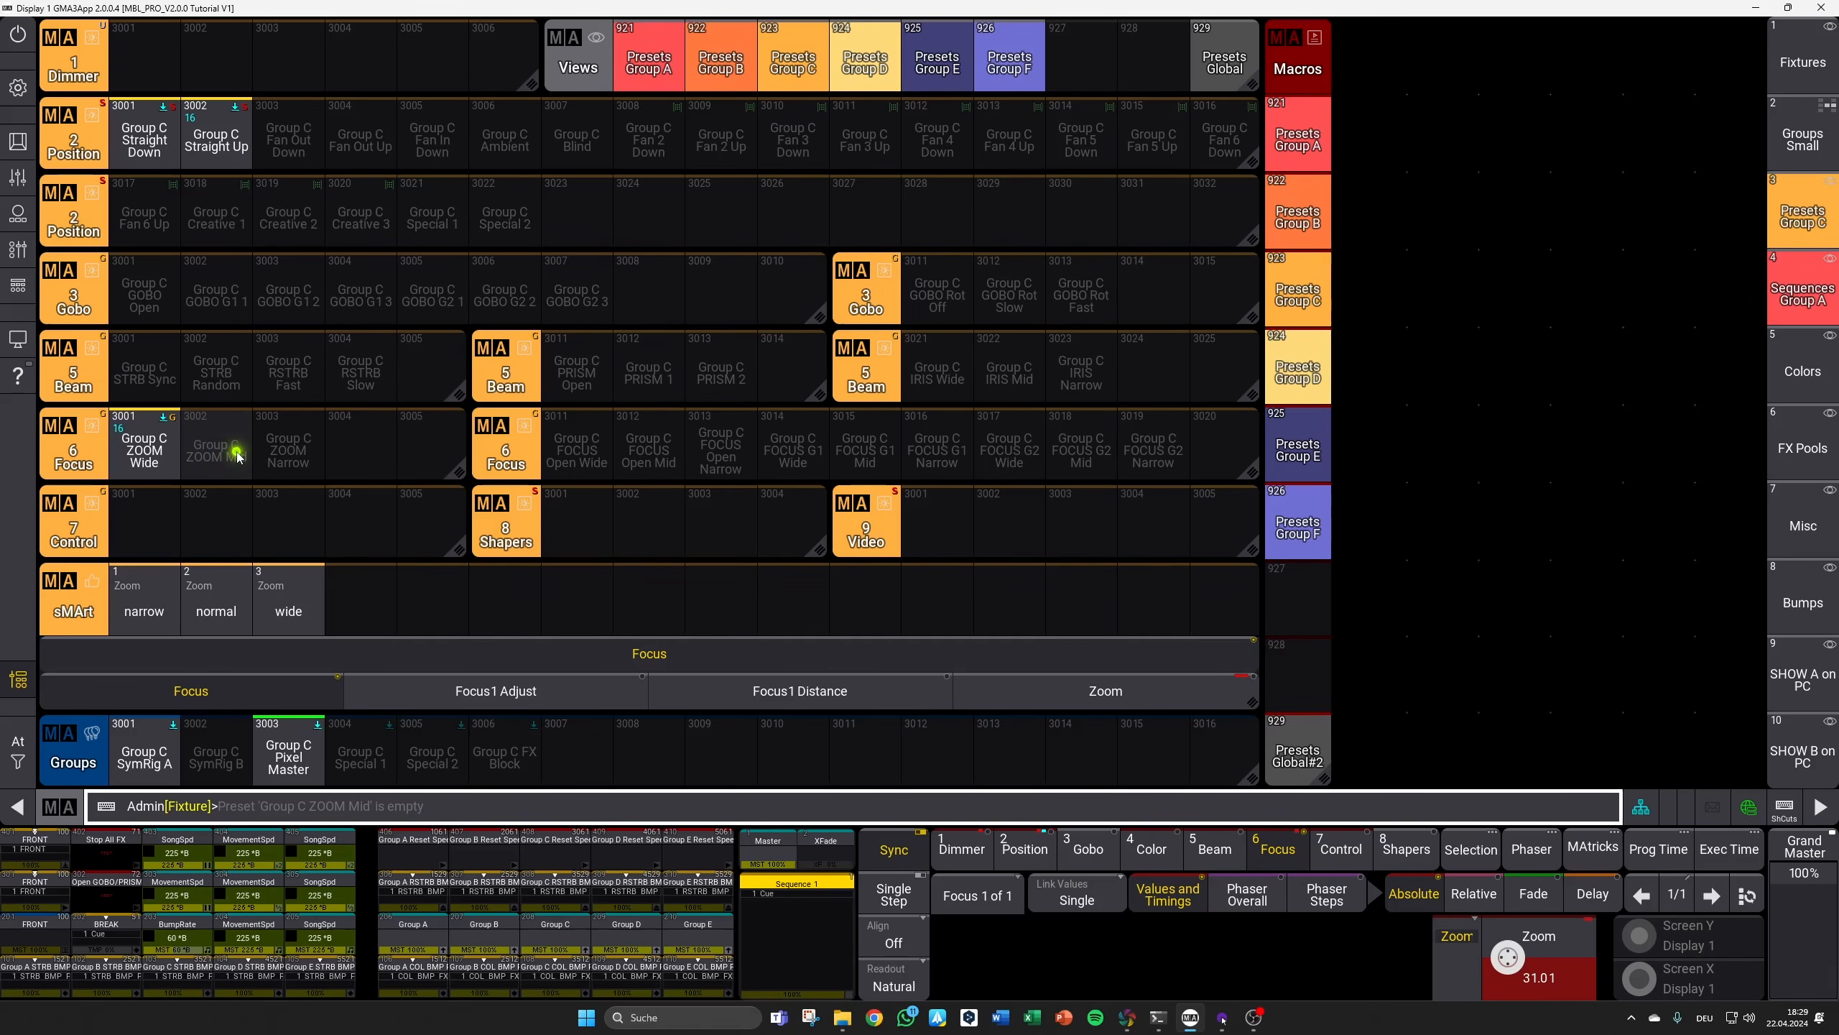
left_click(238, 452)
left_click(702, 574)
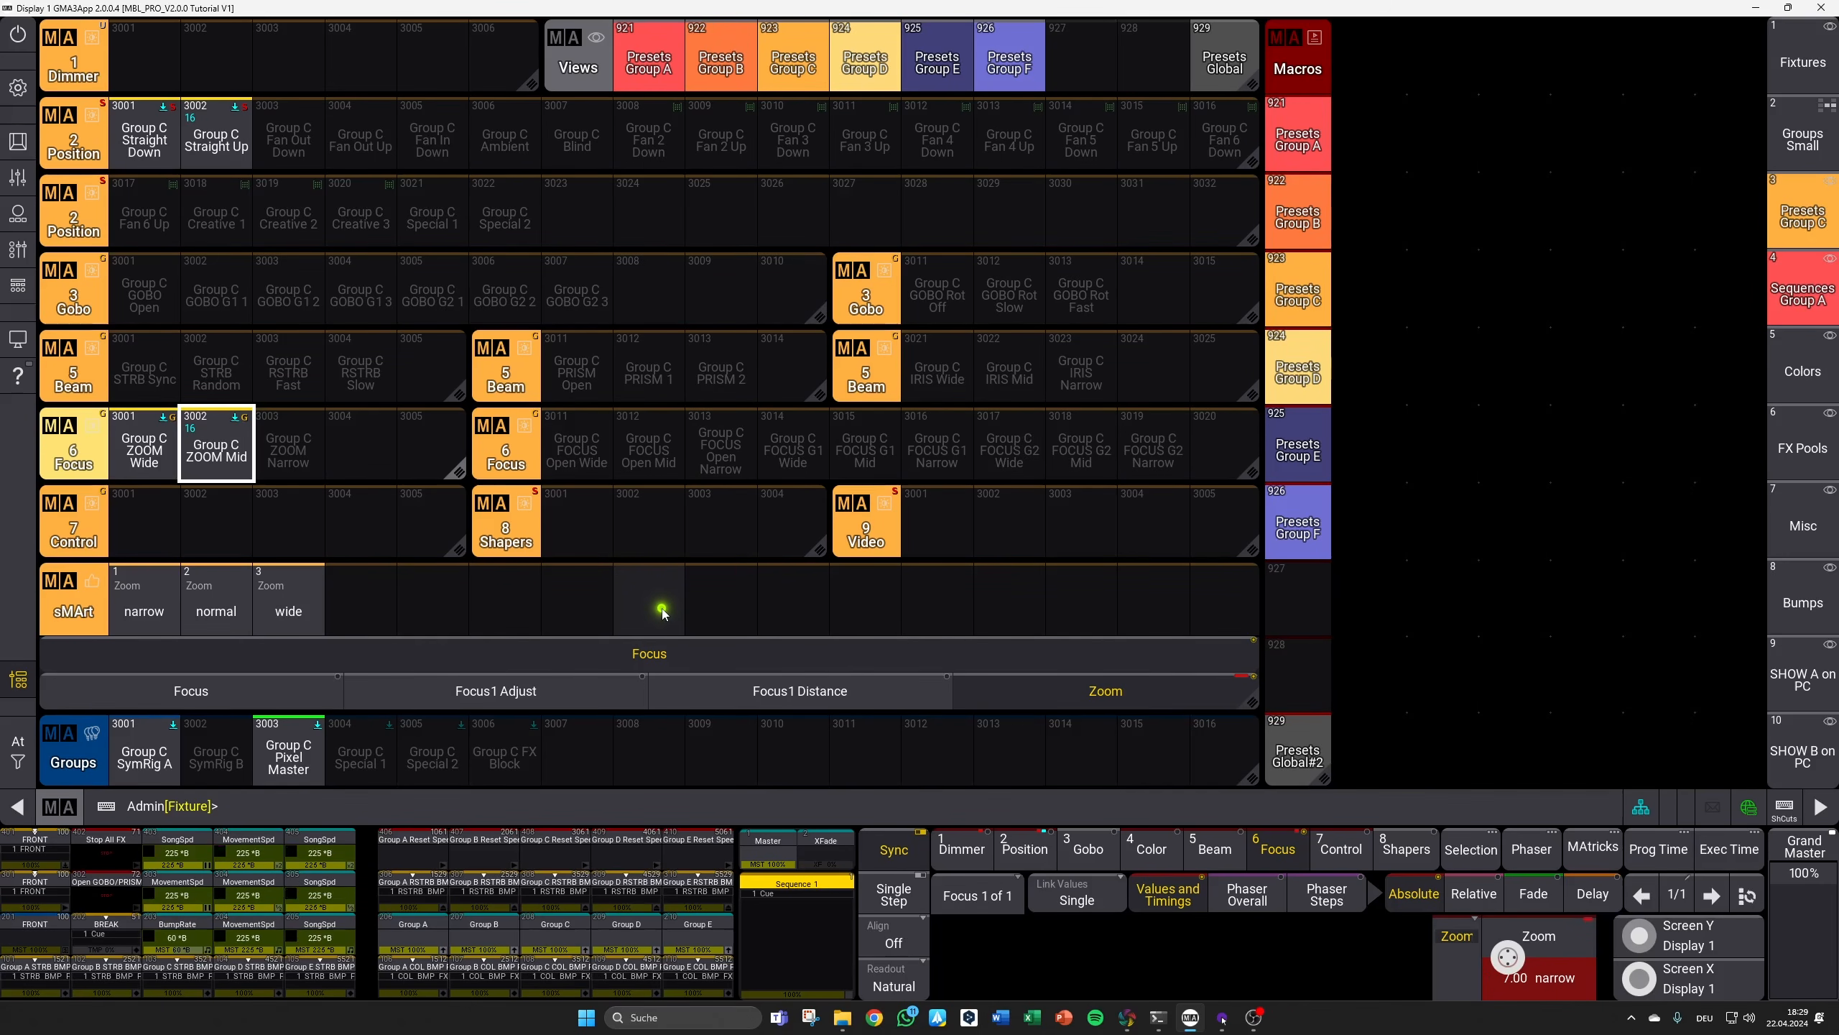
key("s")
left_click(288, 477)
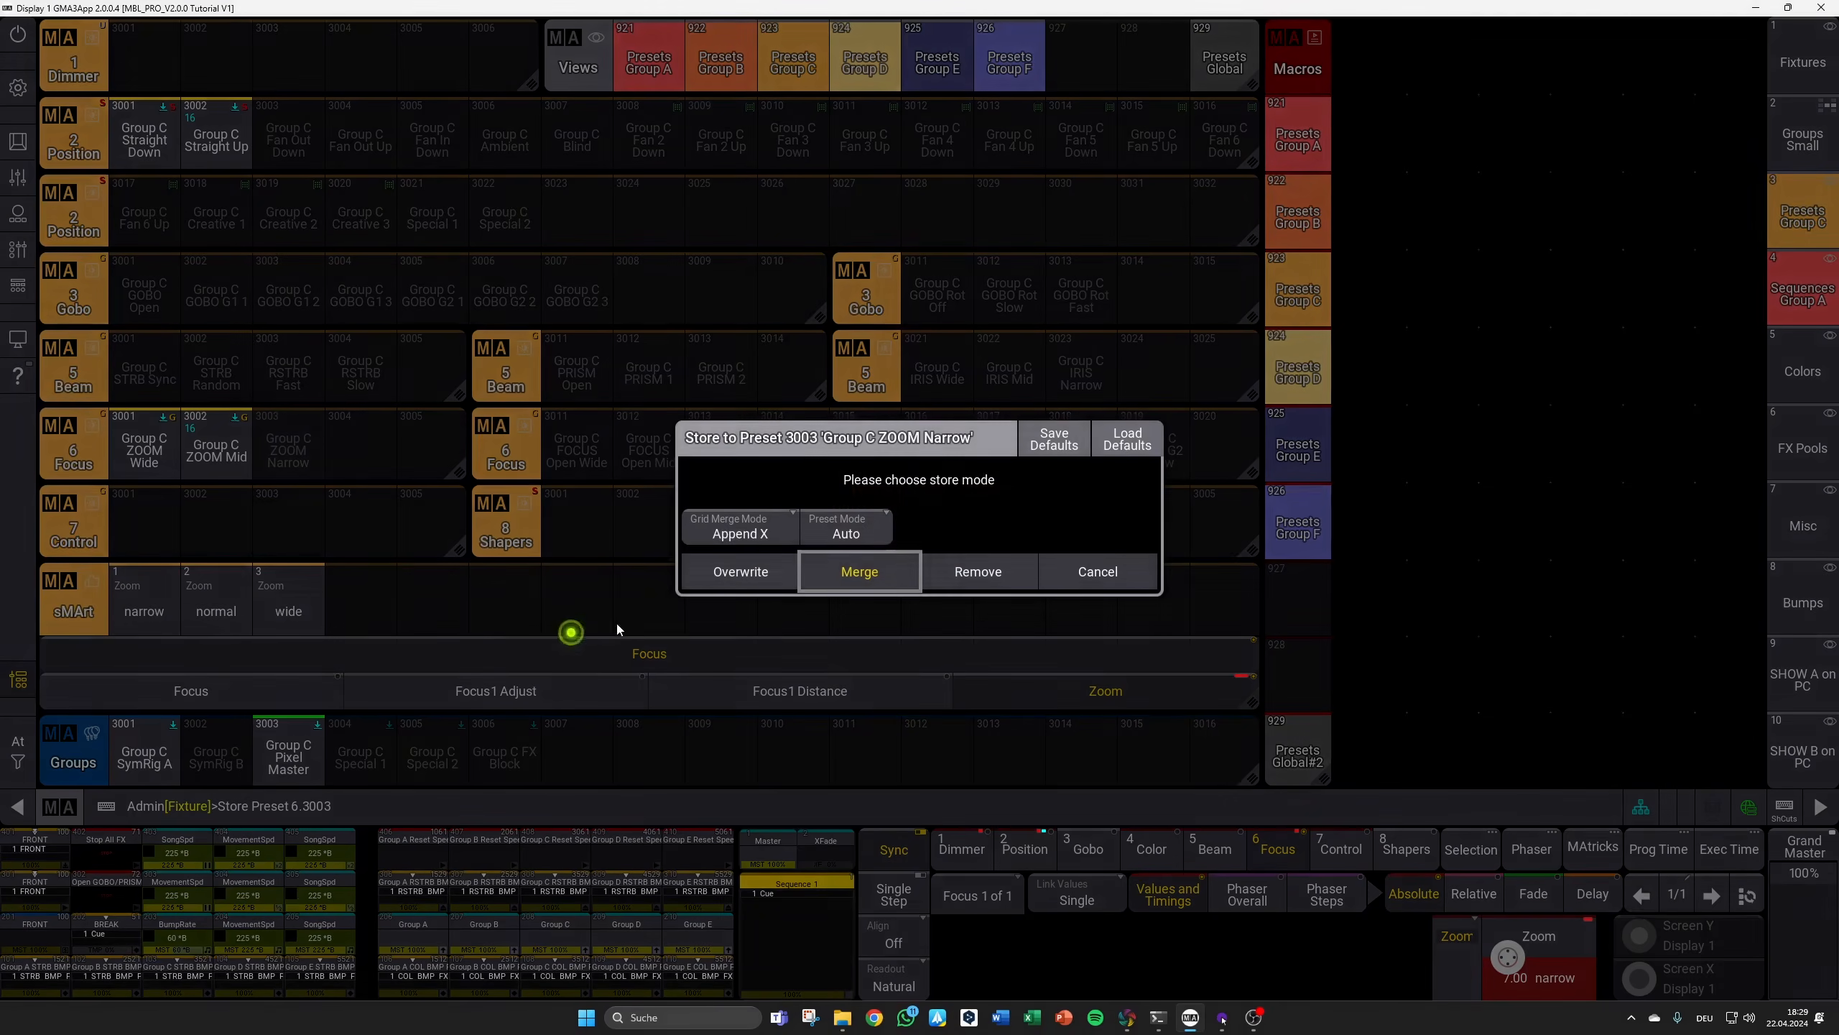
left_click(731, 578)
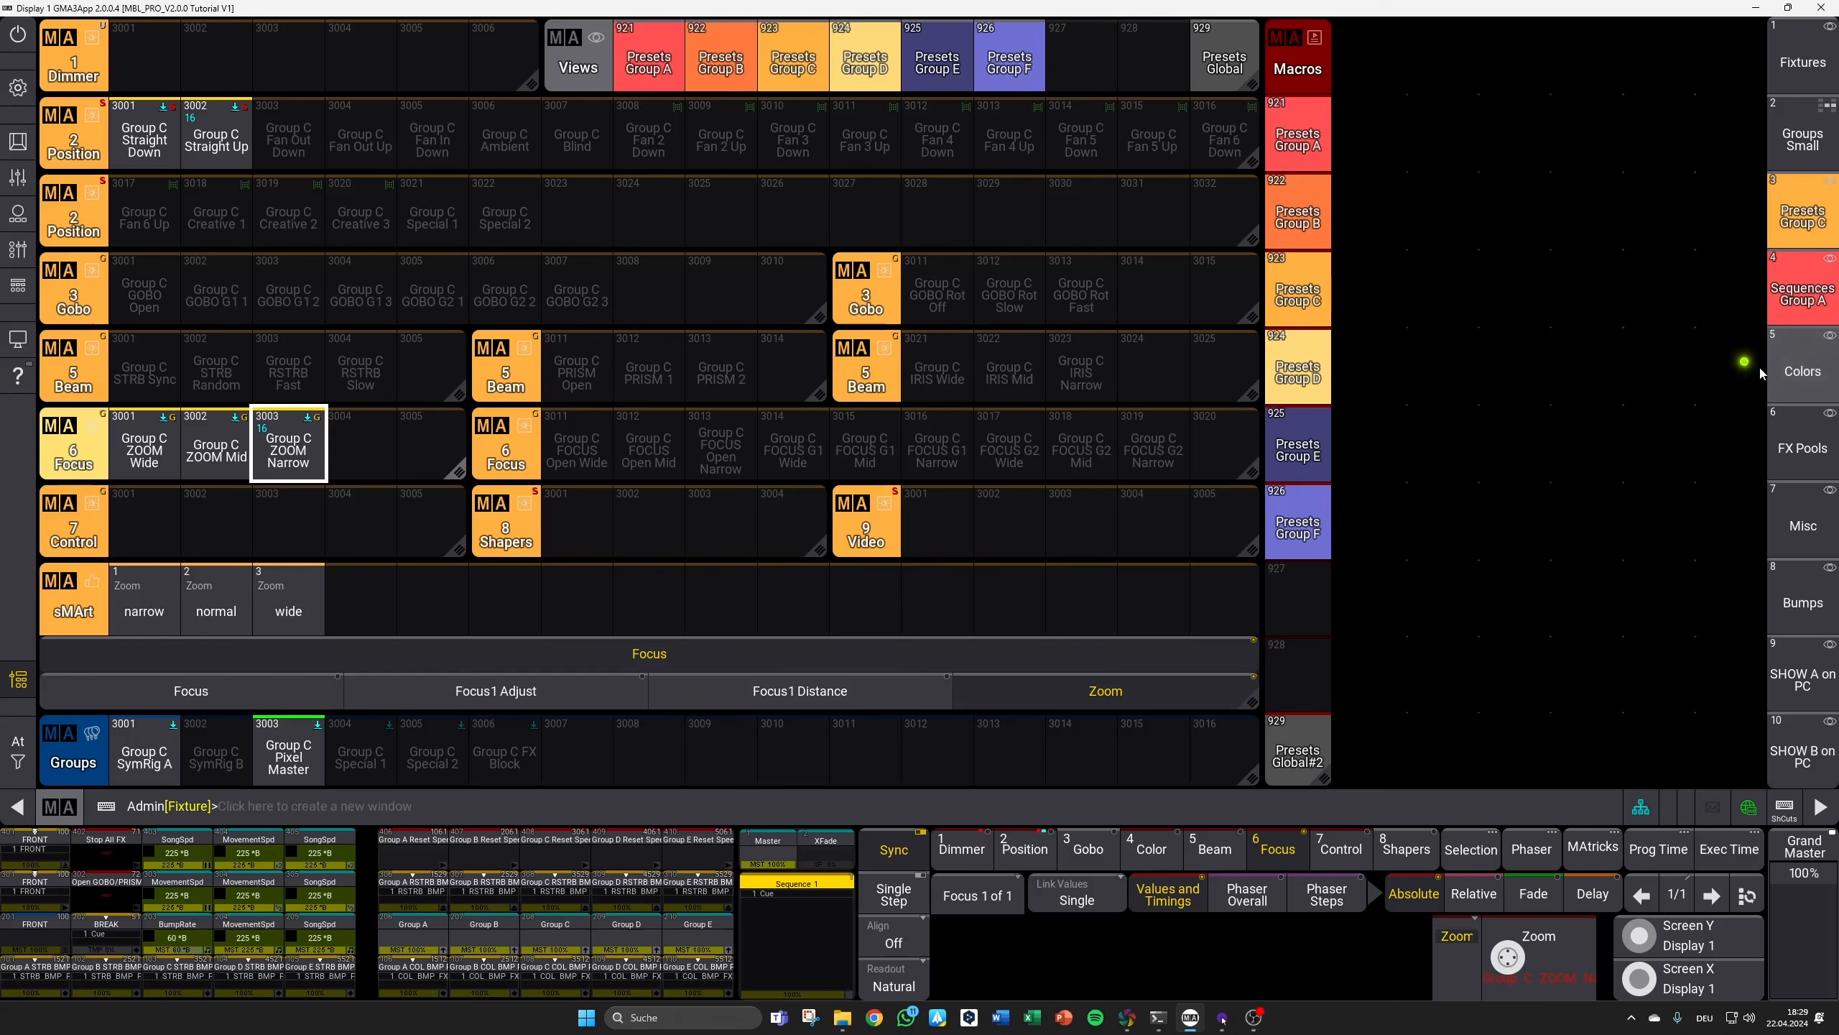
Step: Check the group pool in the Colors view and regenerate the groups in the Showfile Menu
left_click(1804, 383)
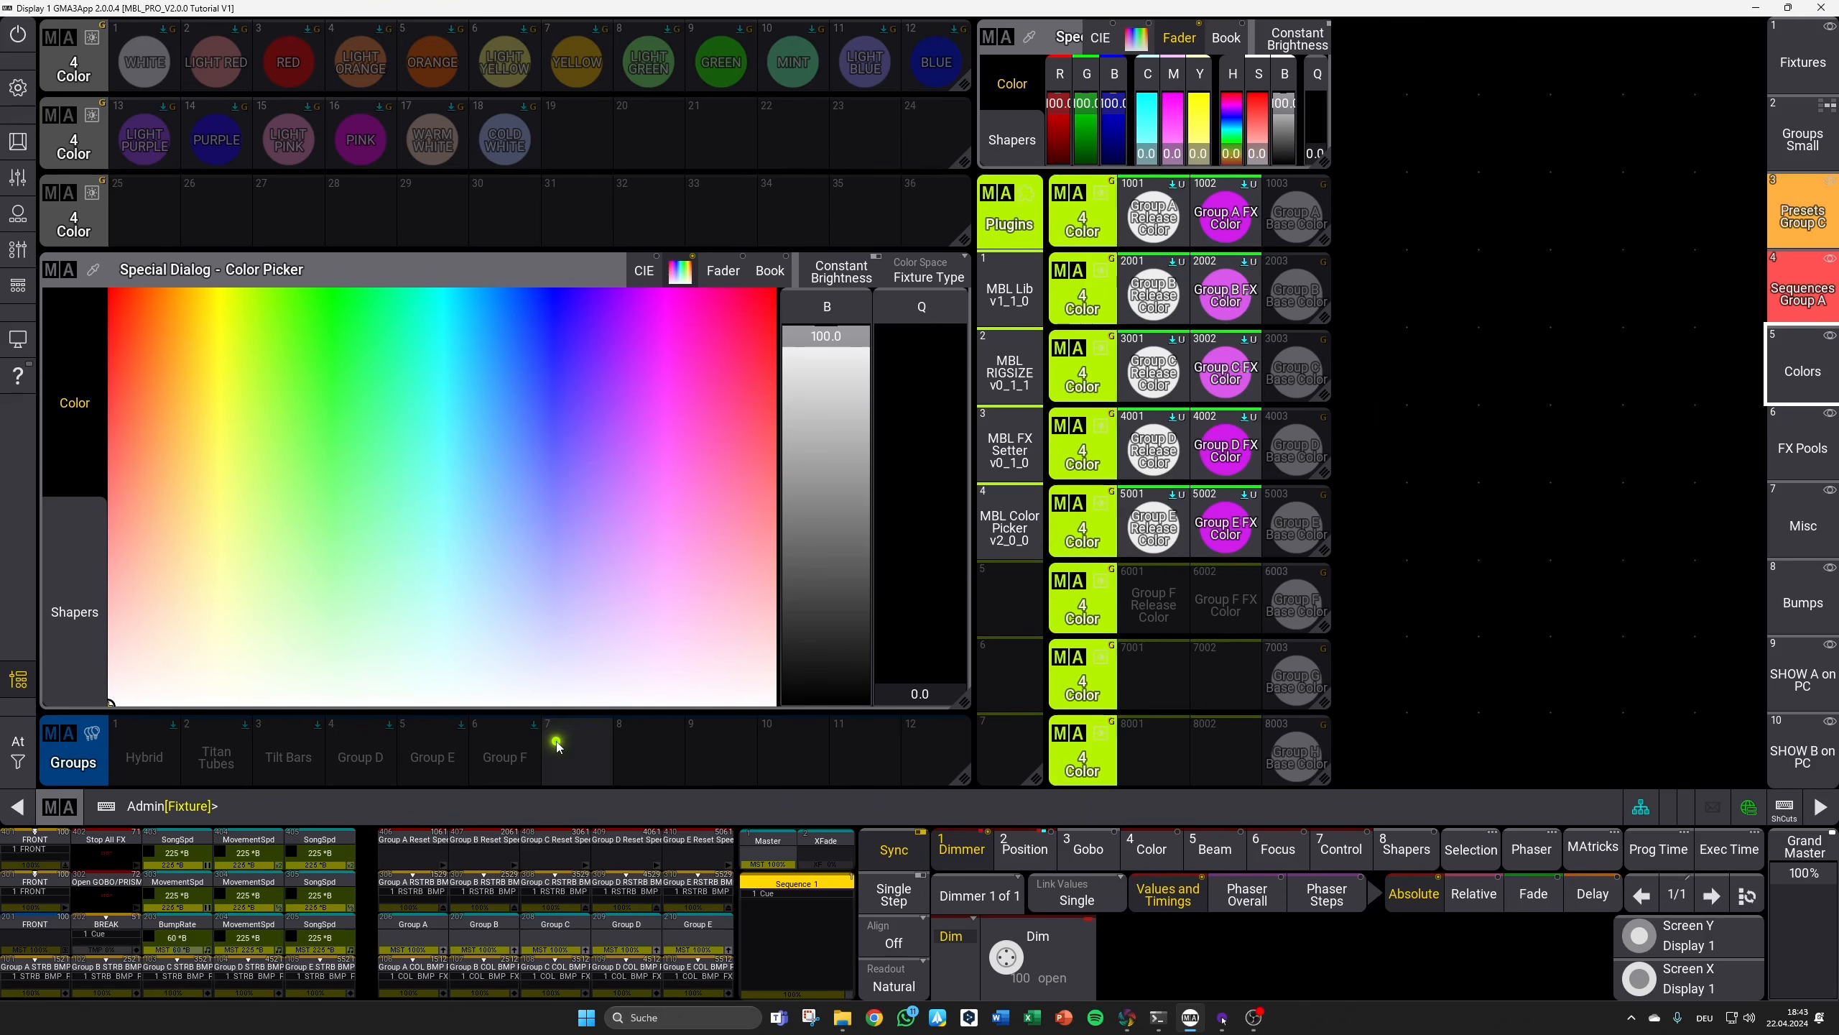
mouse_move(69, 739)
left_mouse_down()
mouse_move(197, 789)
mouse_move(575, 774)
mouse_move(137, 811)
mouse_move(145, 786)
mouse_move(295, 795)
mouse_move(584, 756)
left_mouse_up()
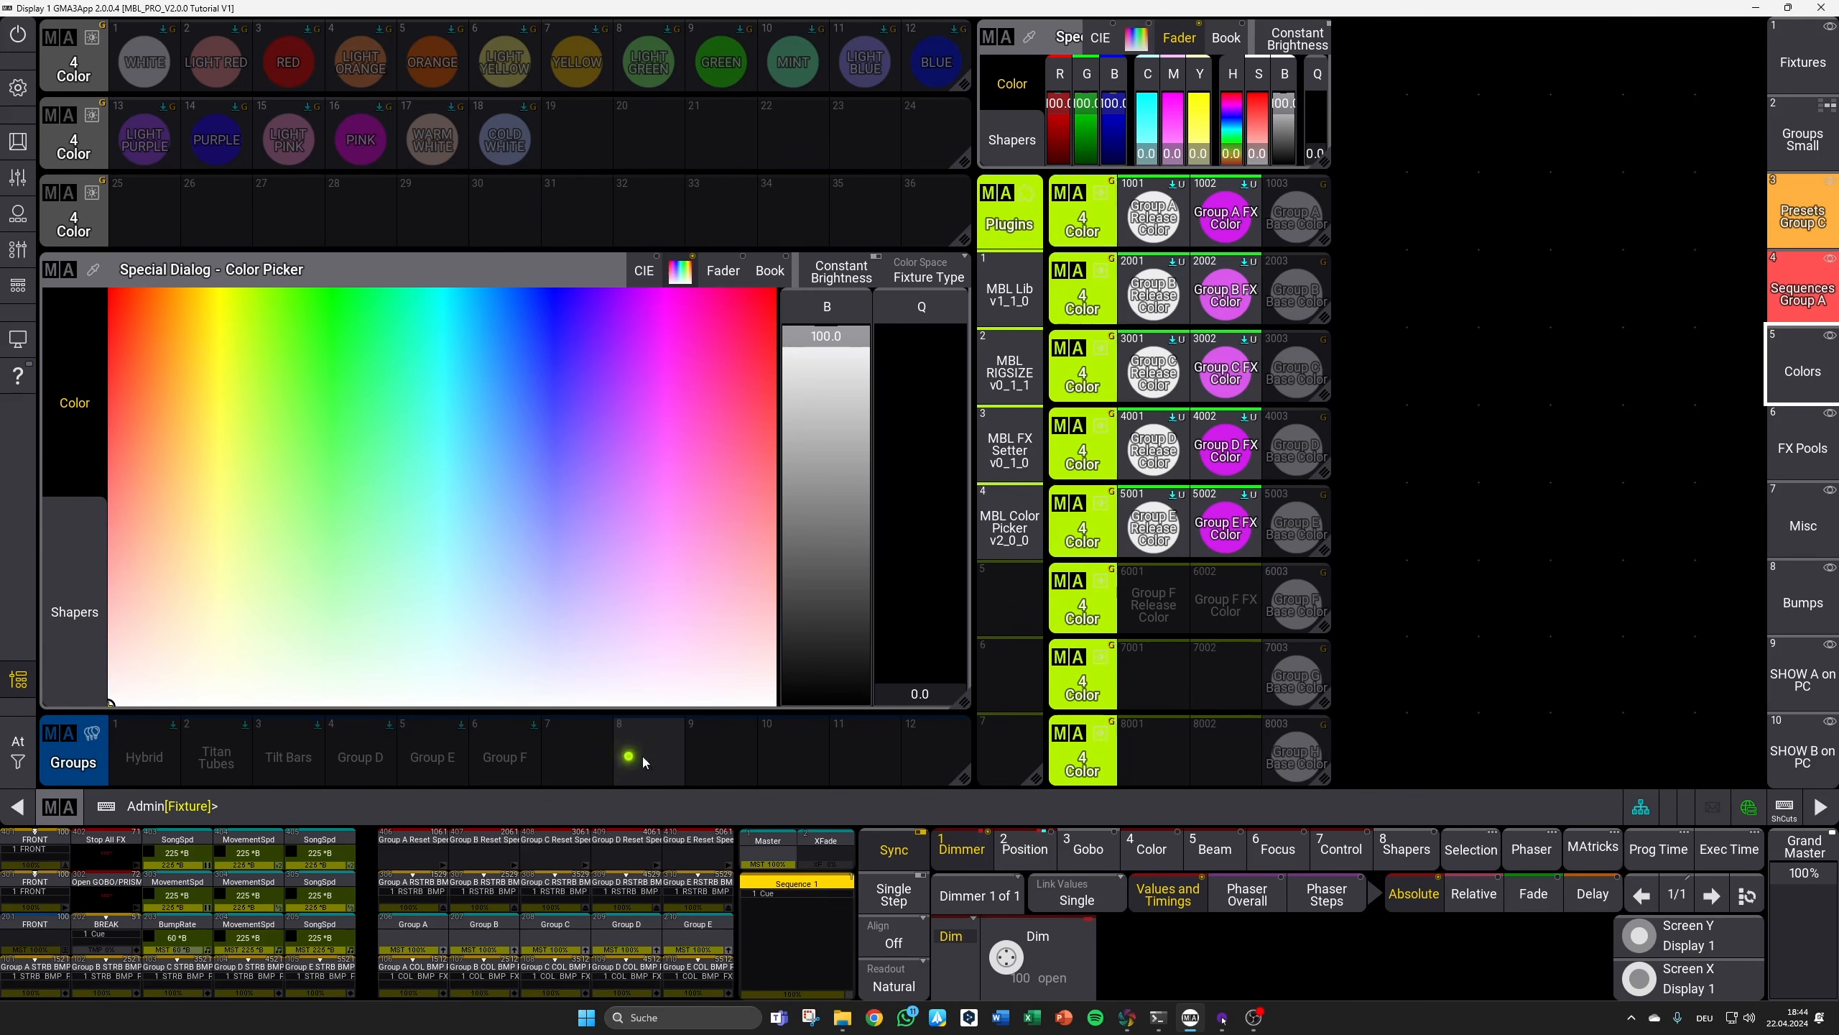
left_click(1800, 516)
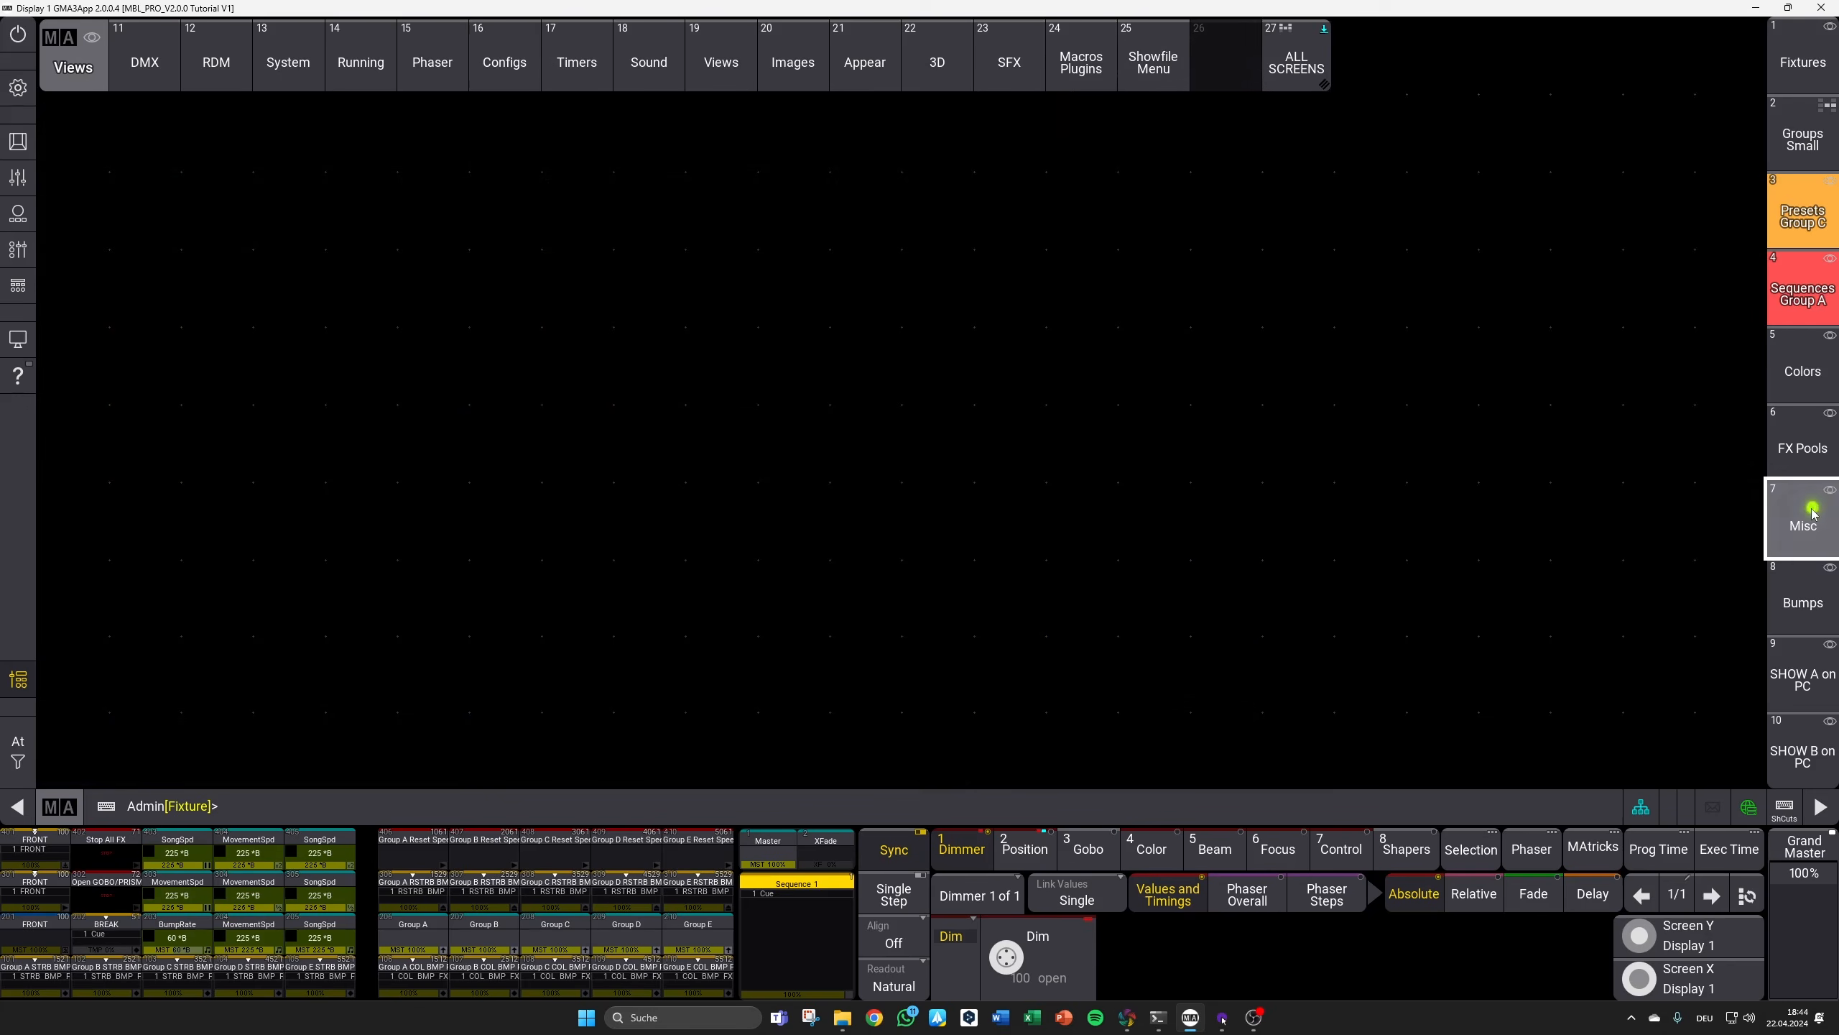
left_click(1156, 78)
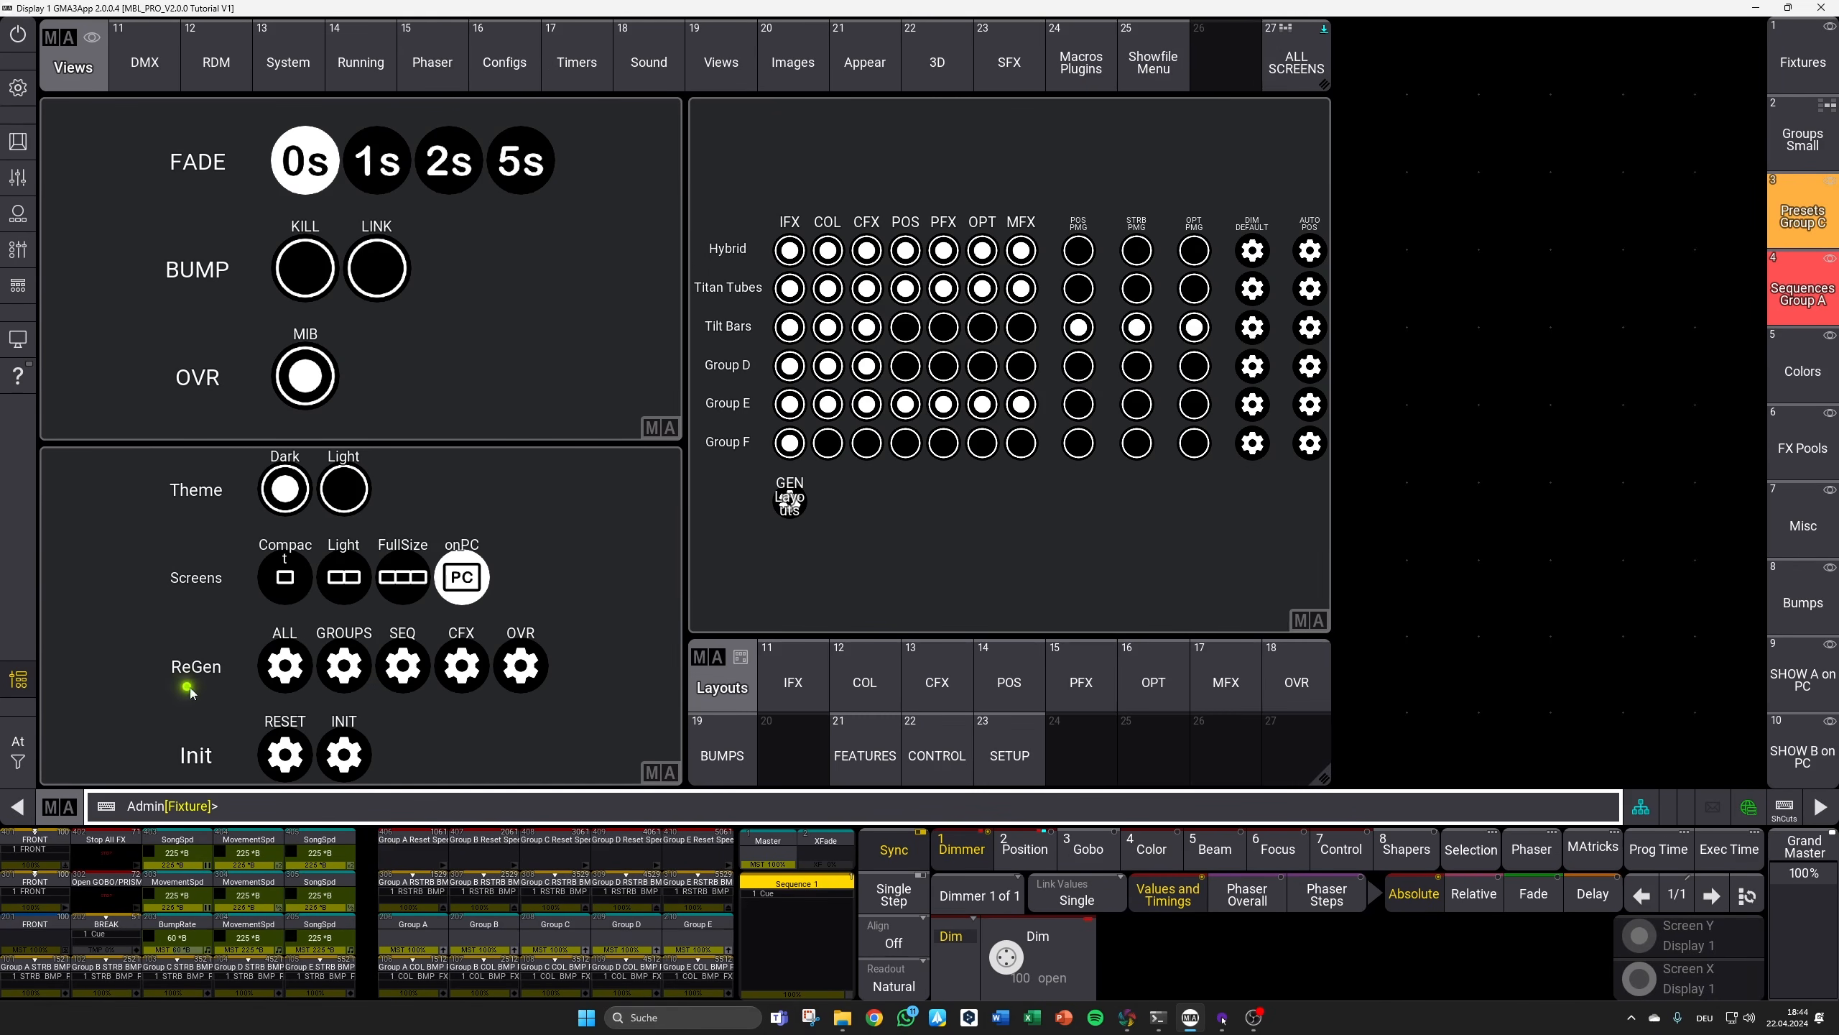
left_click(345, 670)
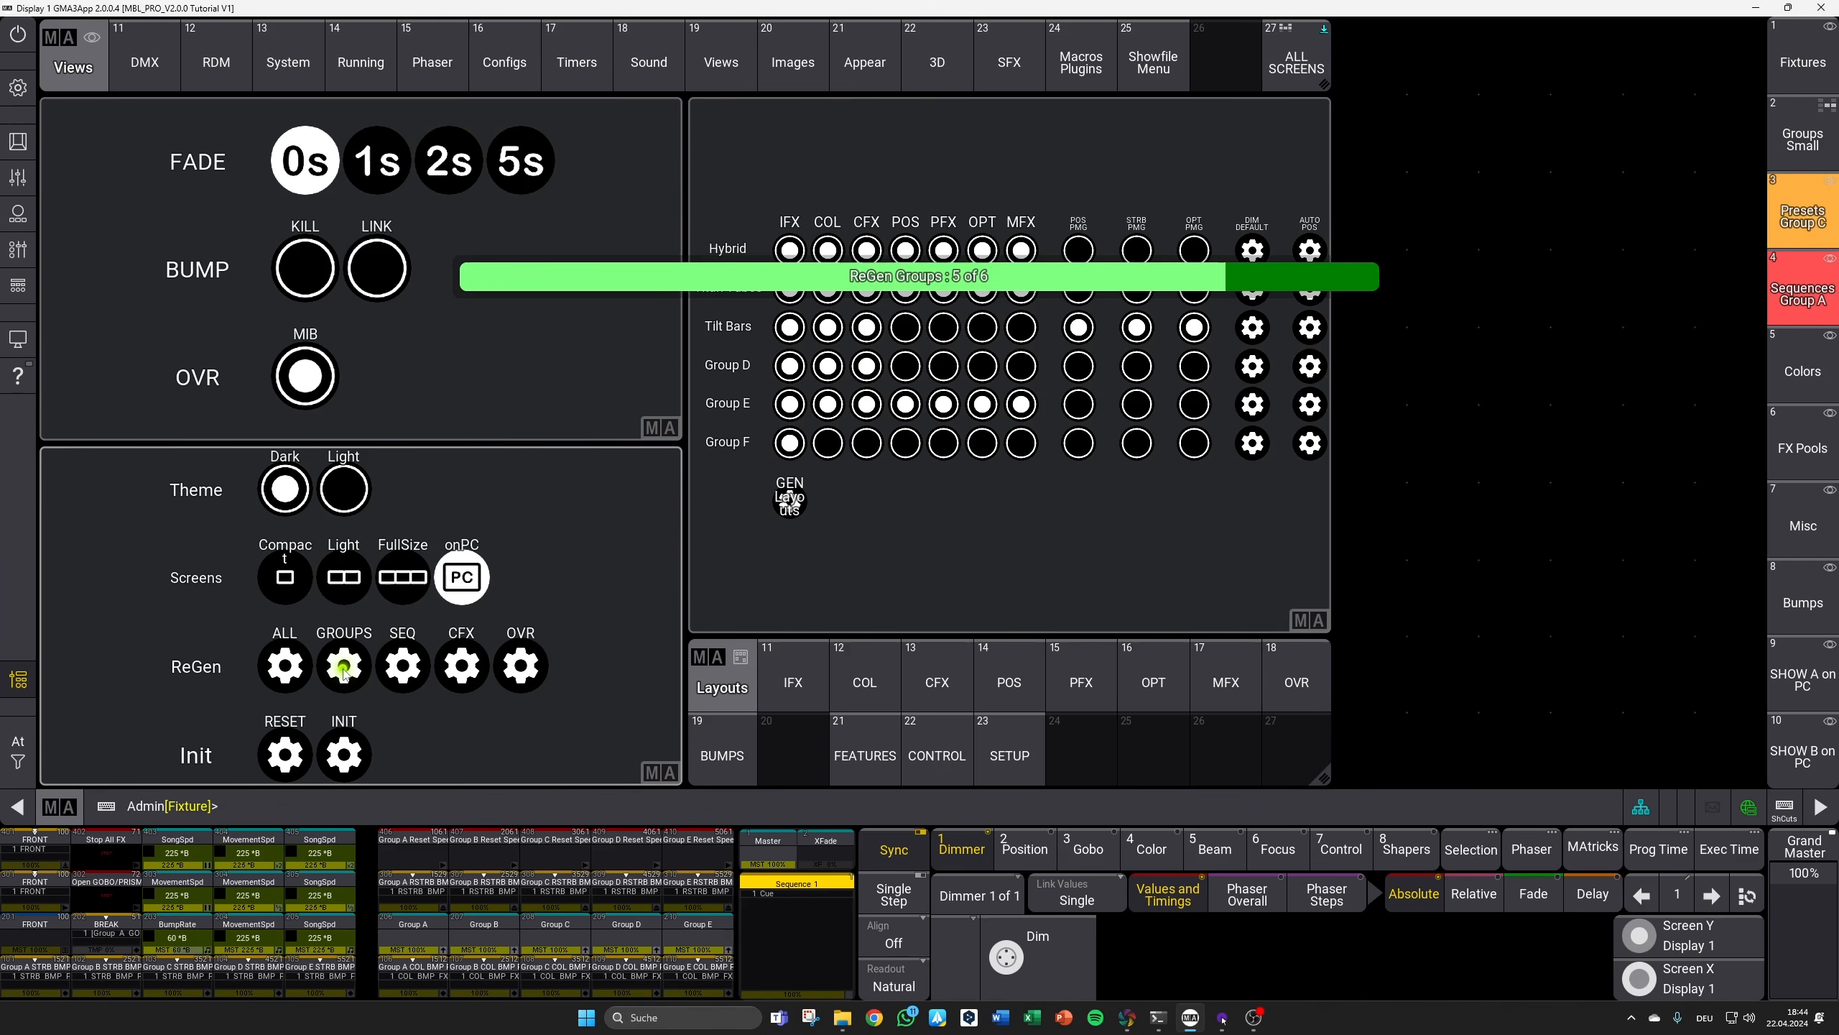
Step: Return to the Colors view, select Hybrid, Titan Tubes and Tilt Bars together, and set their Dimmer to 100 open
left_click(1803, 366)
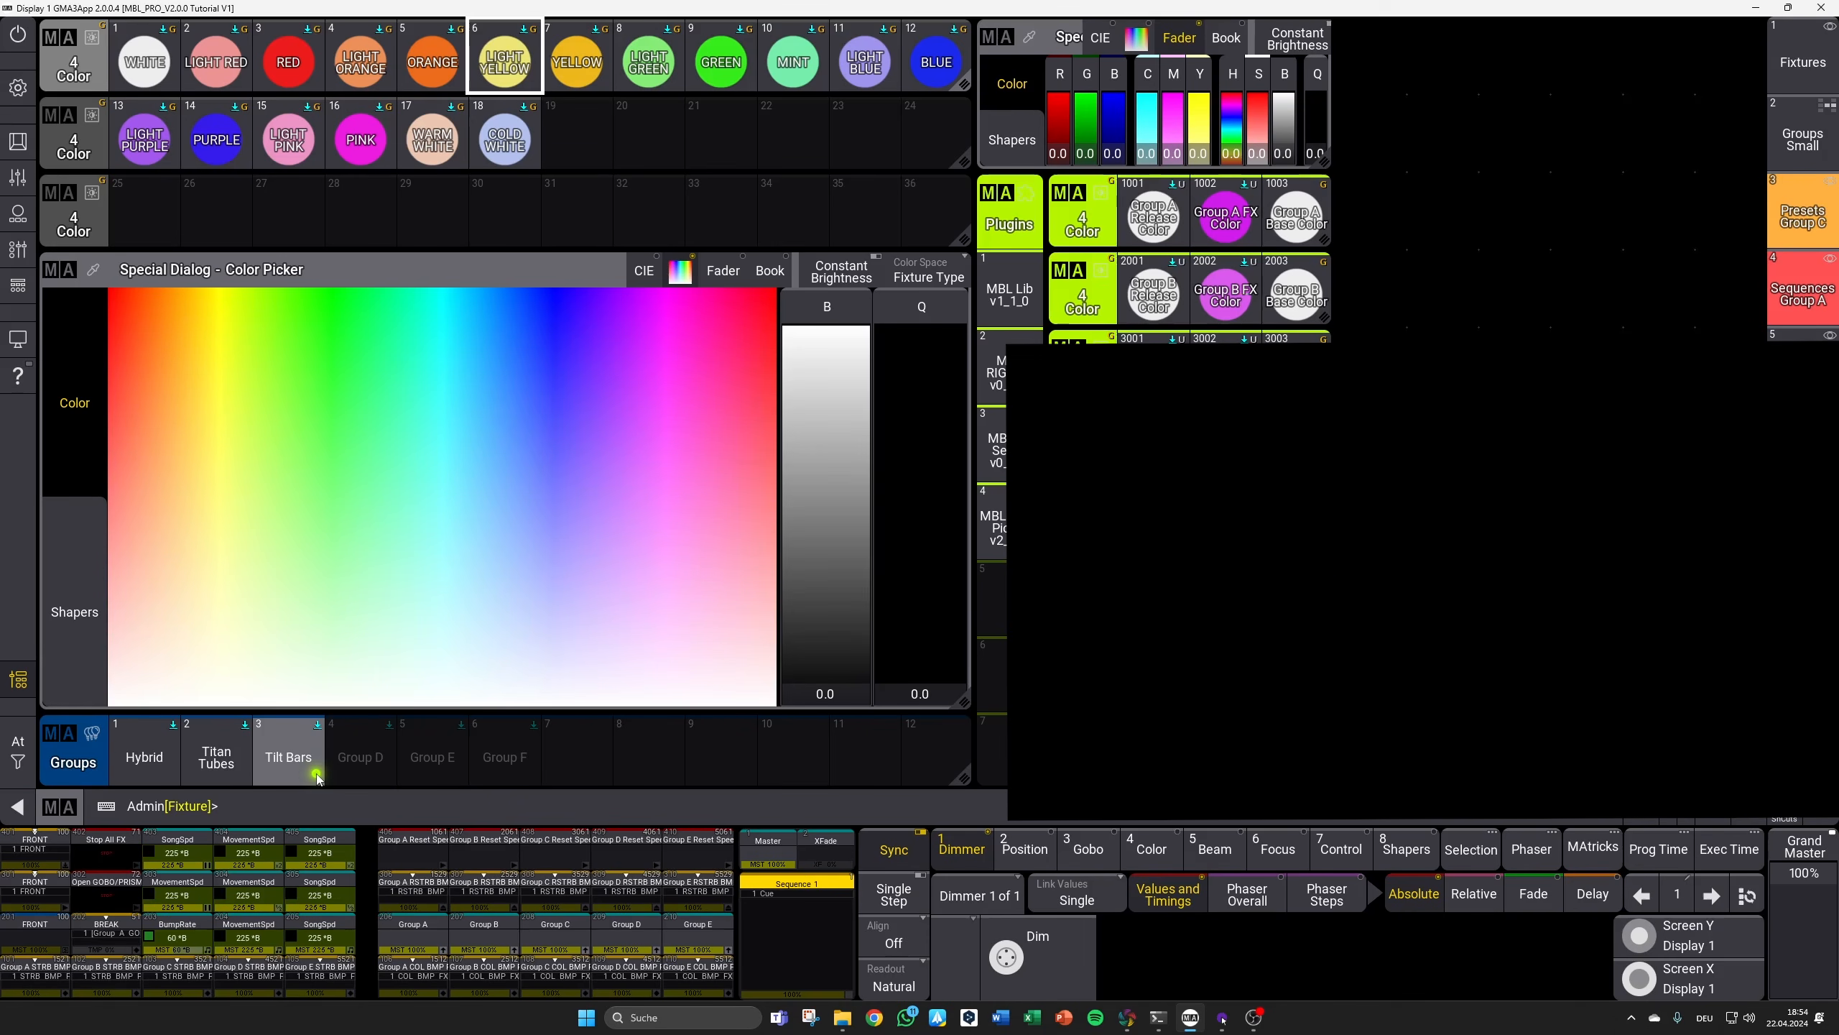
left_click(145, 761)
left_click(211, 765)
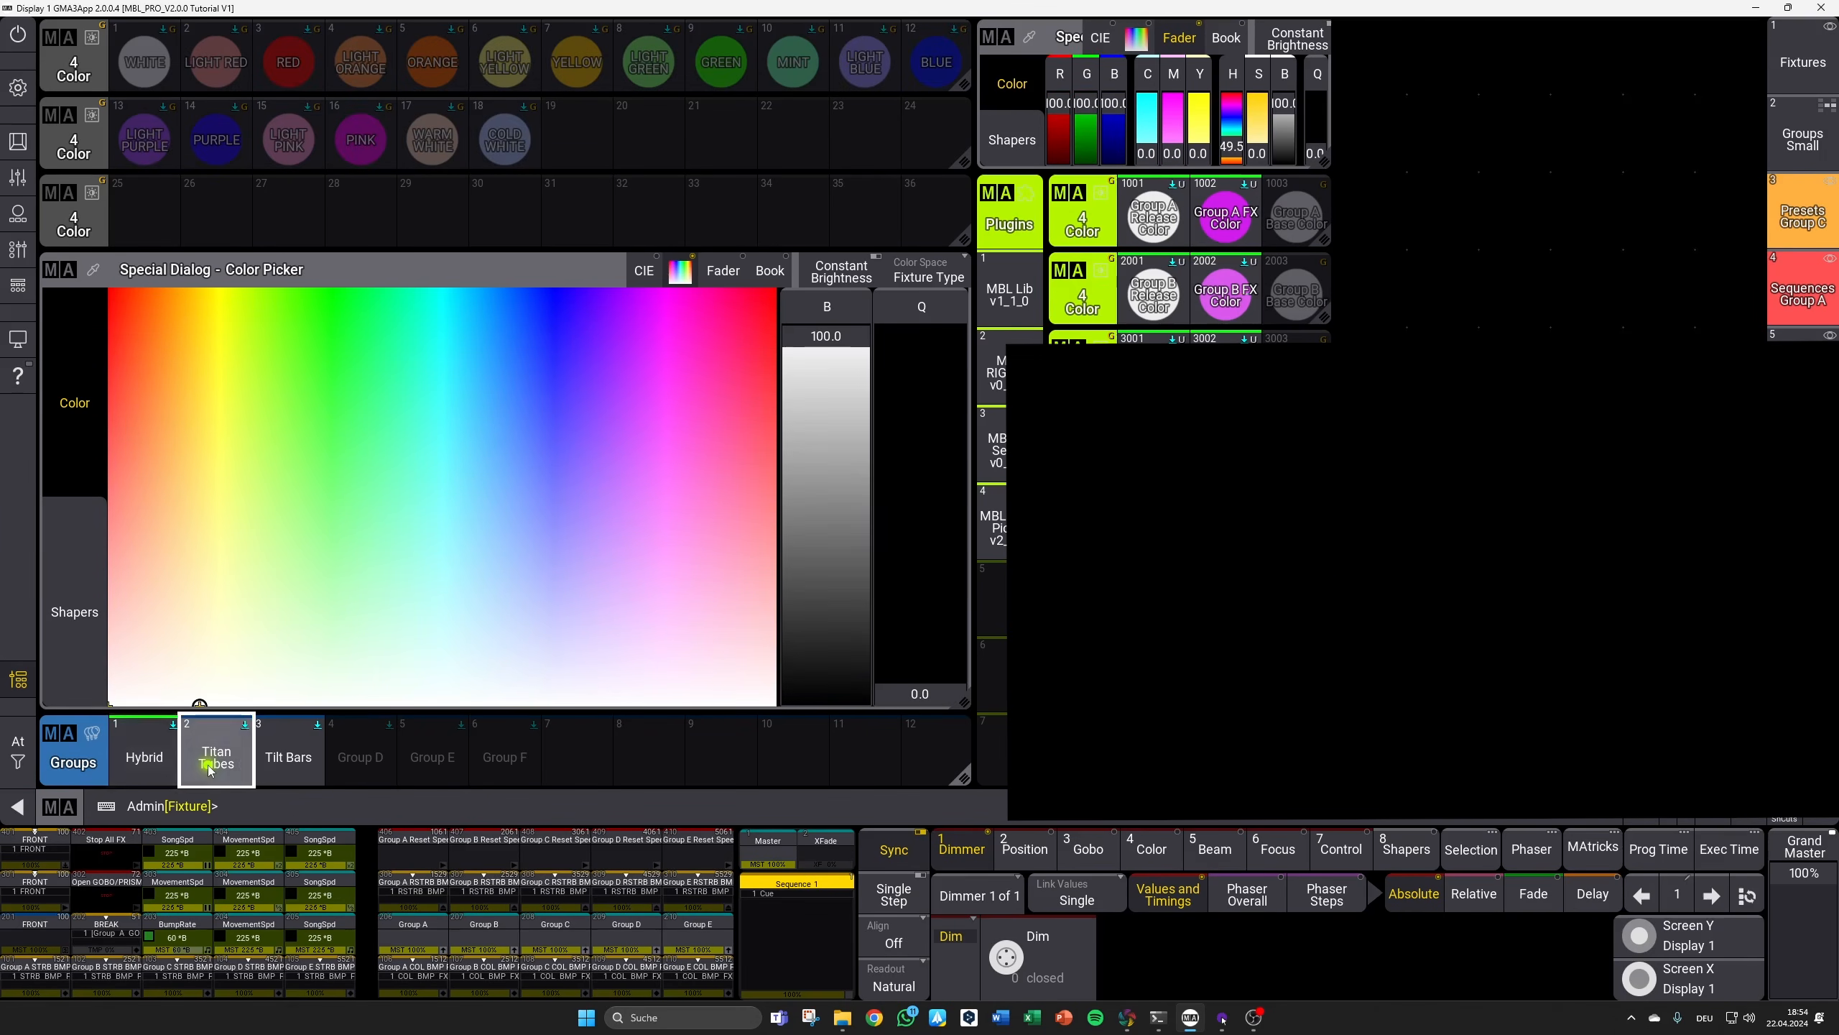
left_click(288, 768)
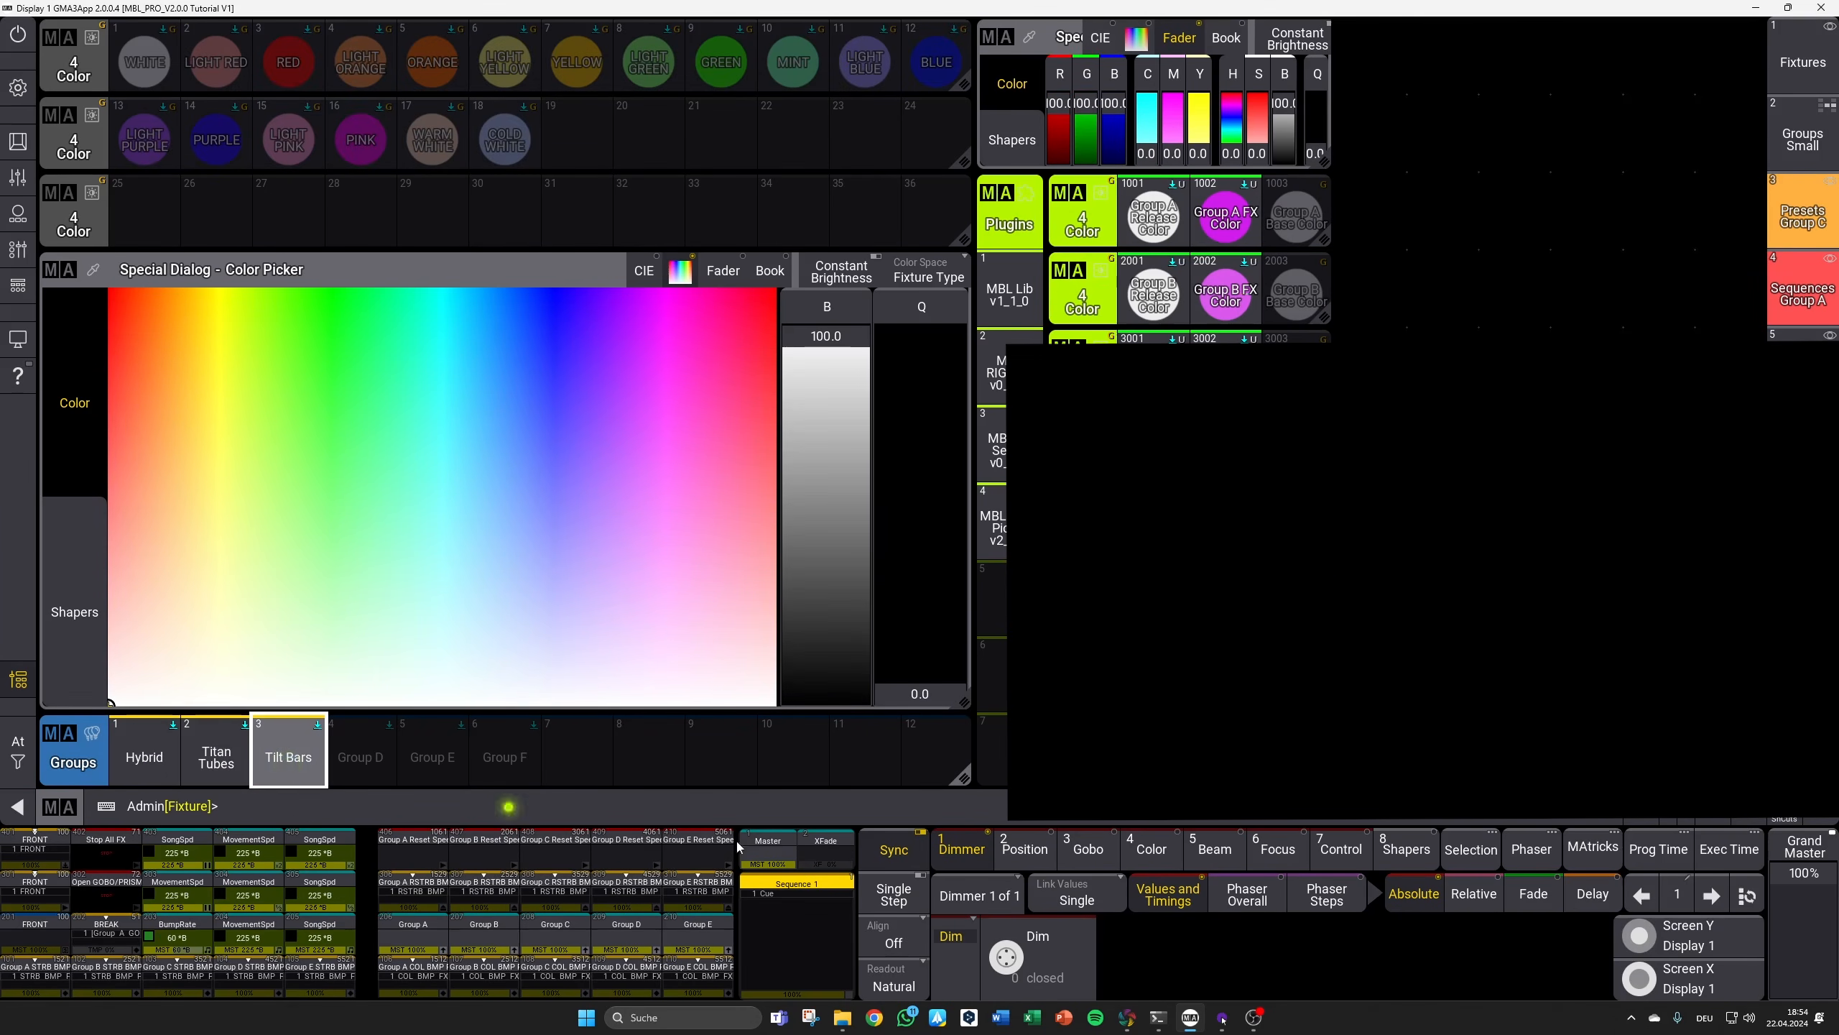
left_click(1072, 957)
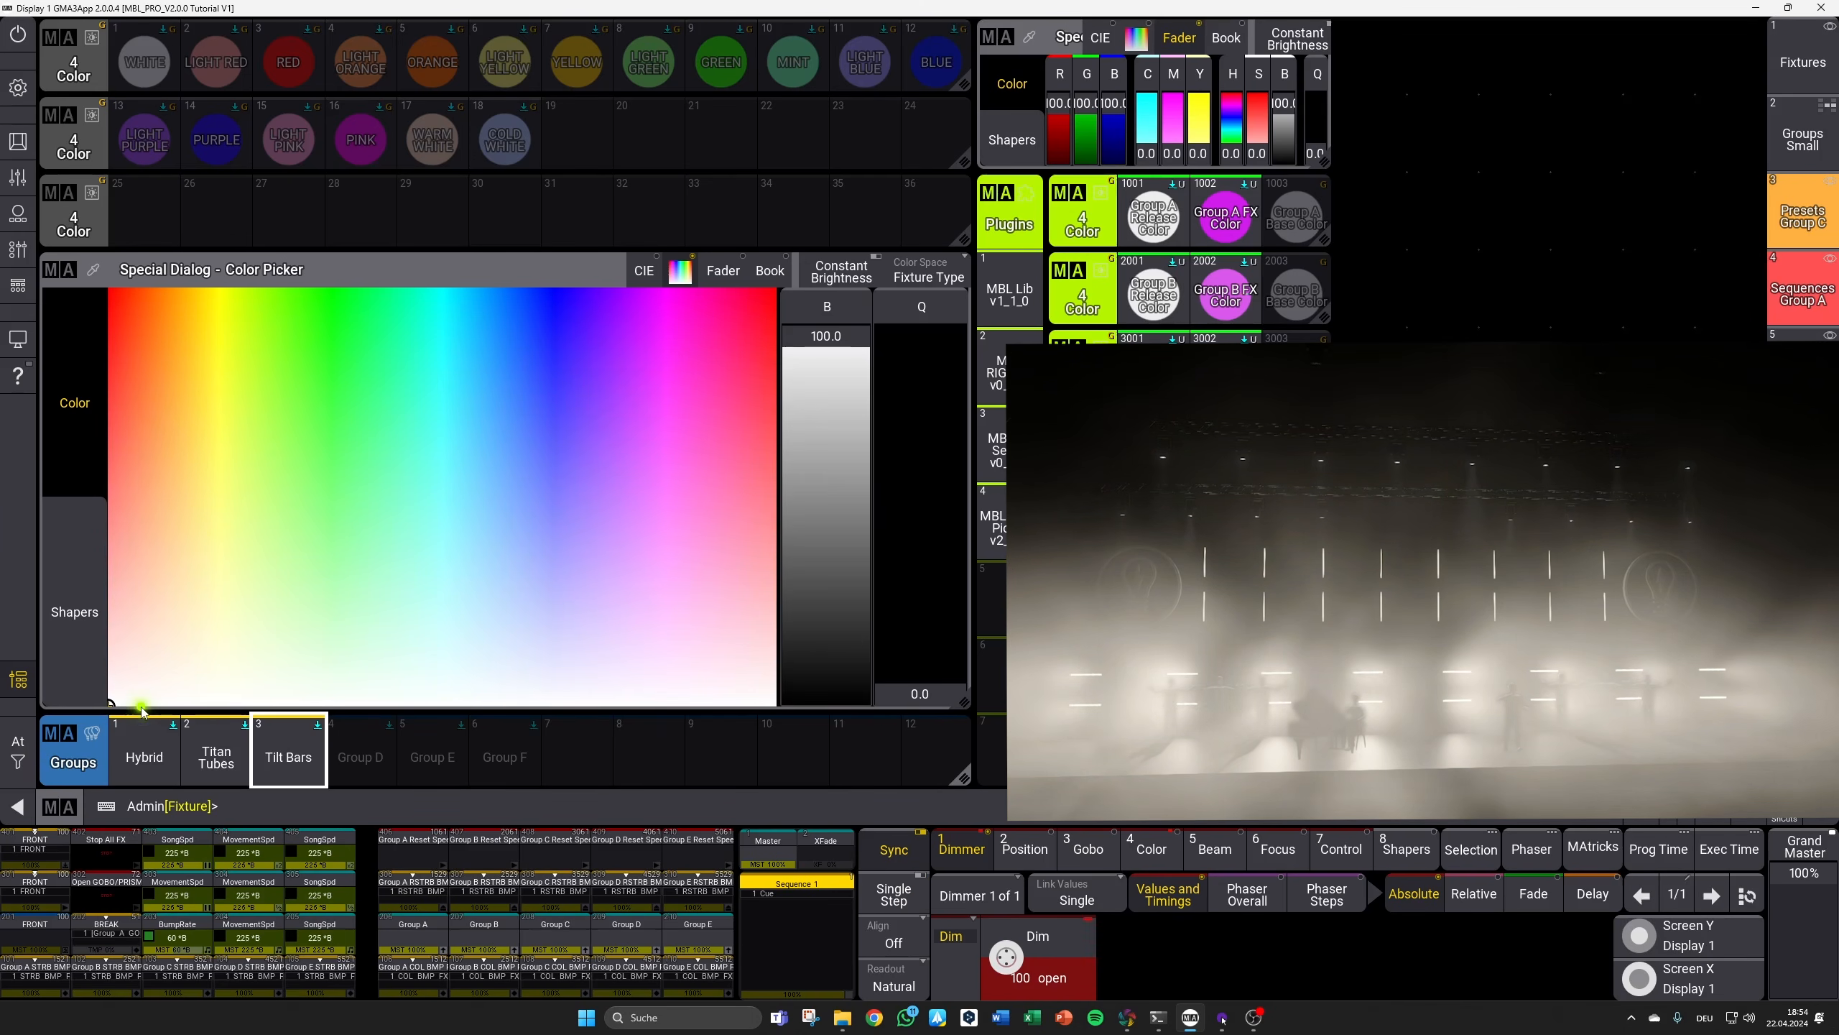
Step: Store the full white as color preset WHITE and a light red (about R 100, G 38.9, B 38.9) as LIGHT RED
key("s")
left_click(147, 58)
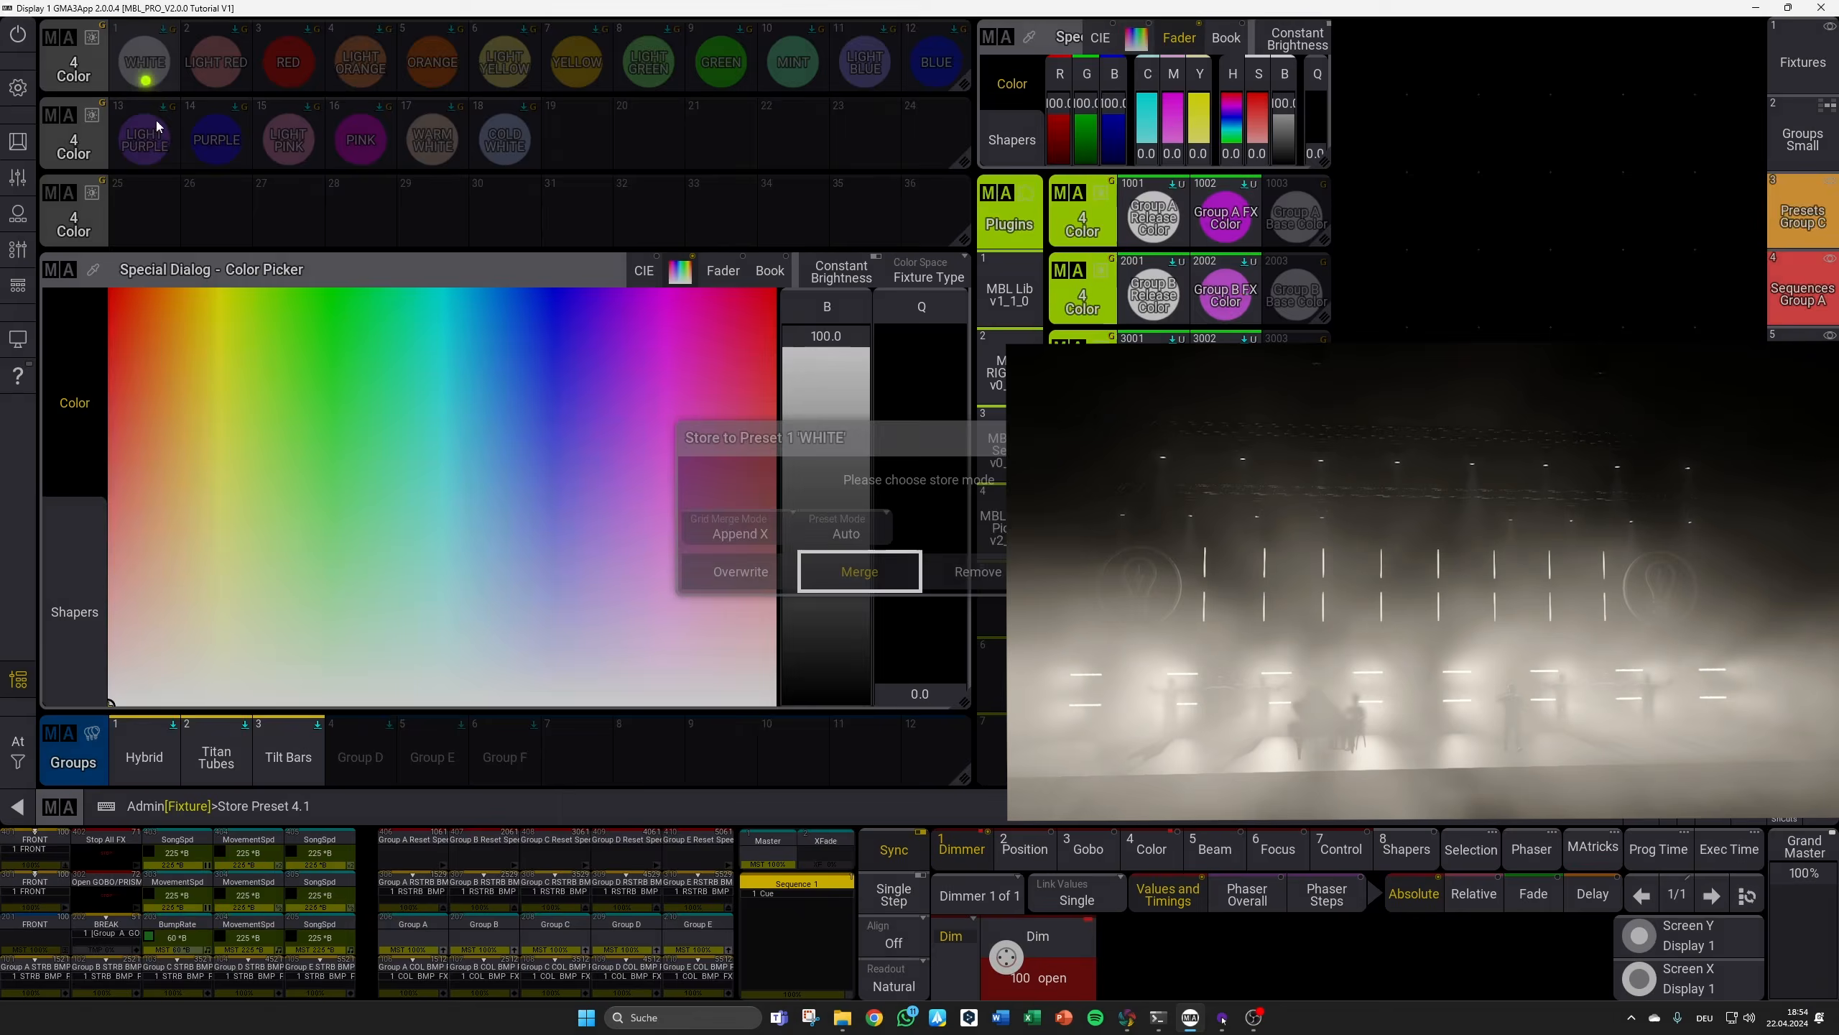
left_click(726, 572)
mouse_move(137, 533)
left_mouse_down()
mouse_move(24, 422)
mouse_move(25, 451)
left_mouse_up()
key("s")
left_click(207, 59)
left_click(695, 571)
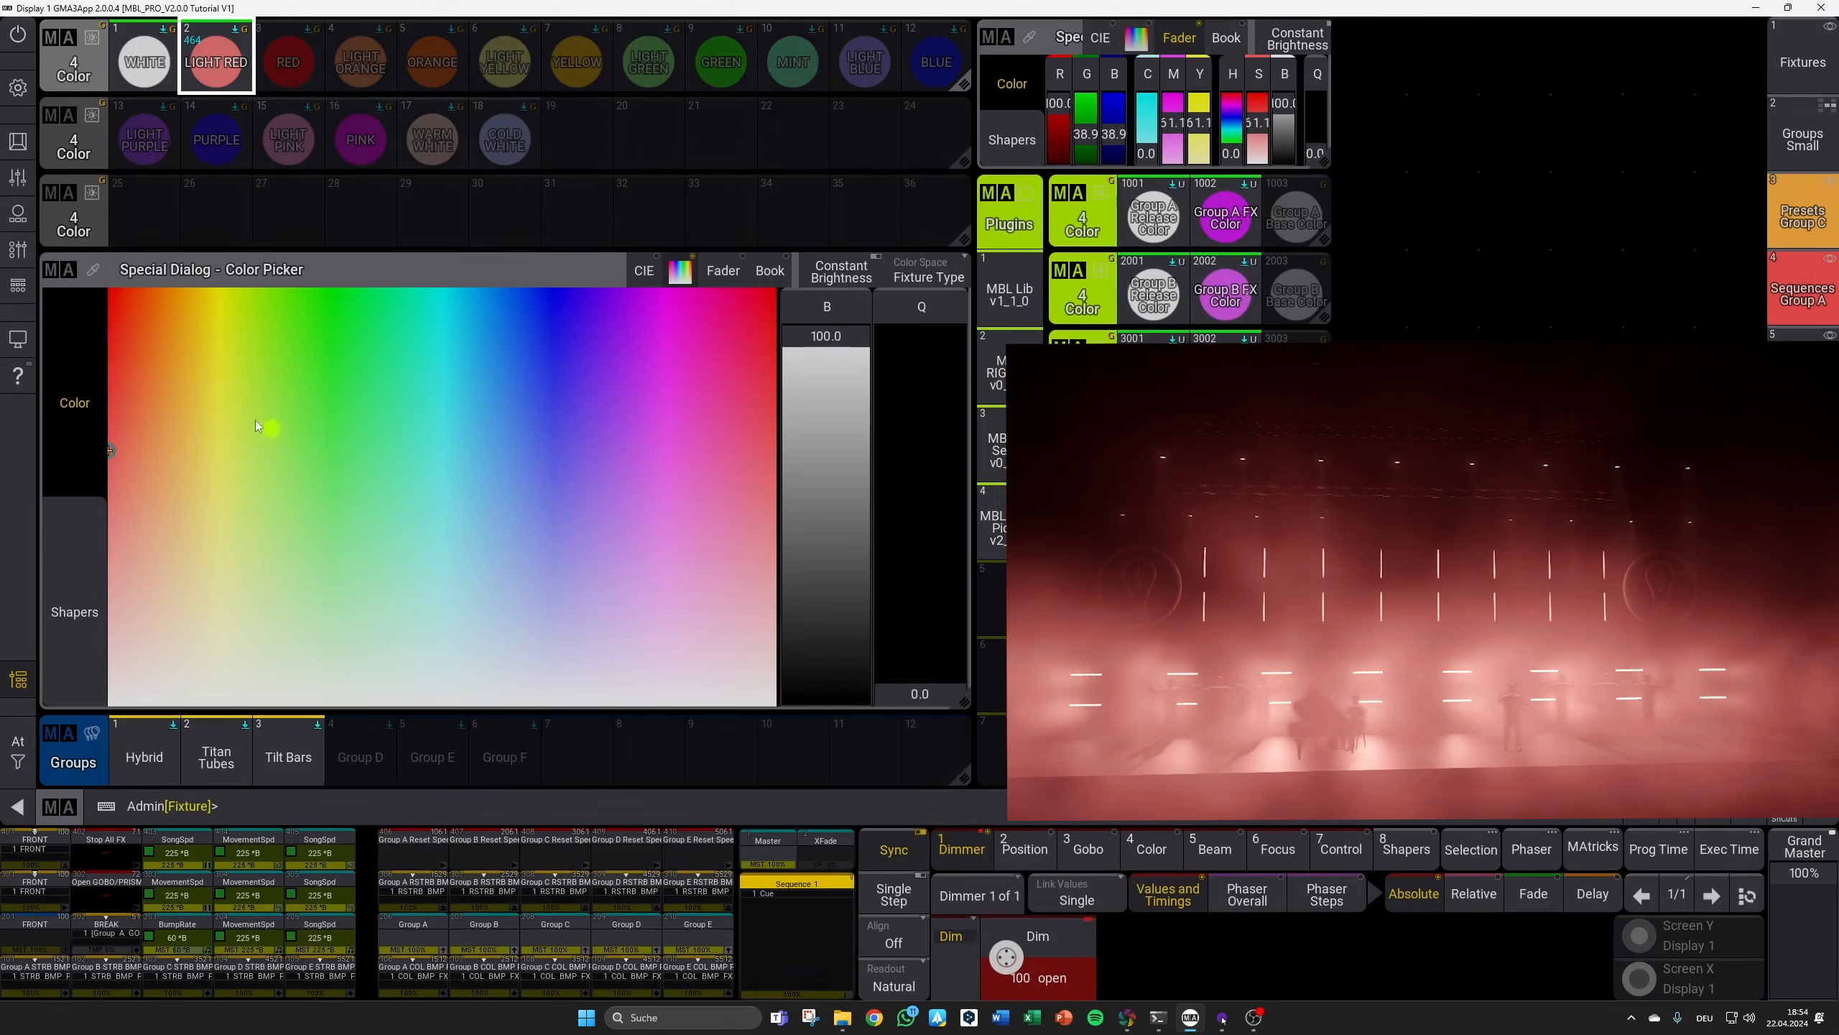
Step: Store a fully saturated red as color preset RED and about R 100, G 62.8, B 24.2 as LIGHT ORANGE
left_click_drag(174, 351, 43, 246)
key("s")
left_click(291, 69)
left_click(715, 573)
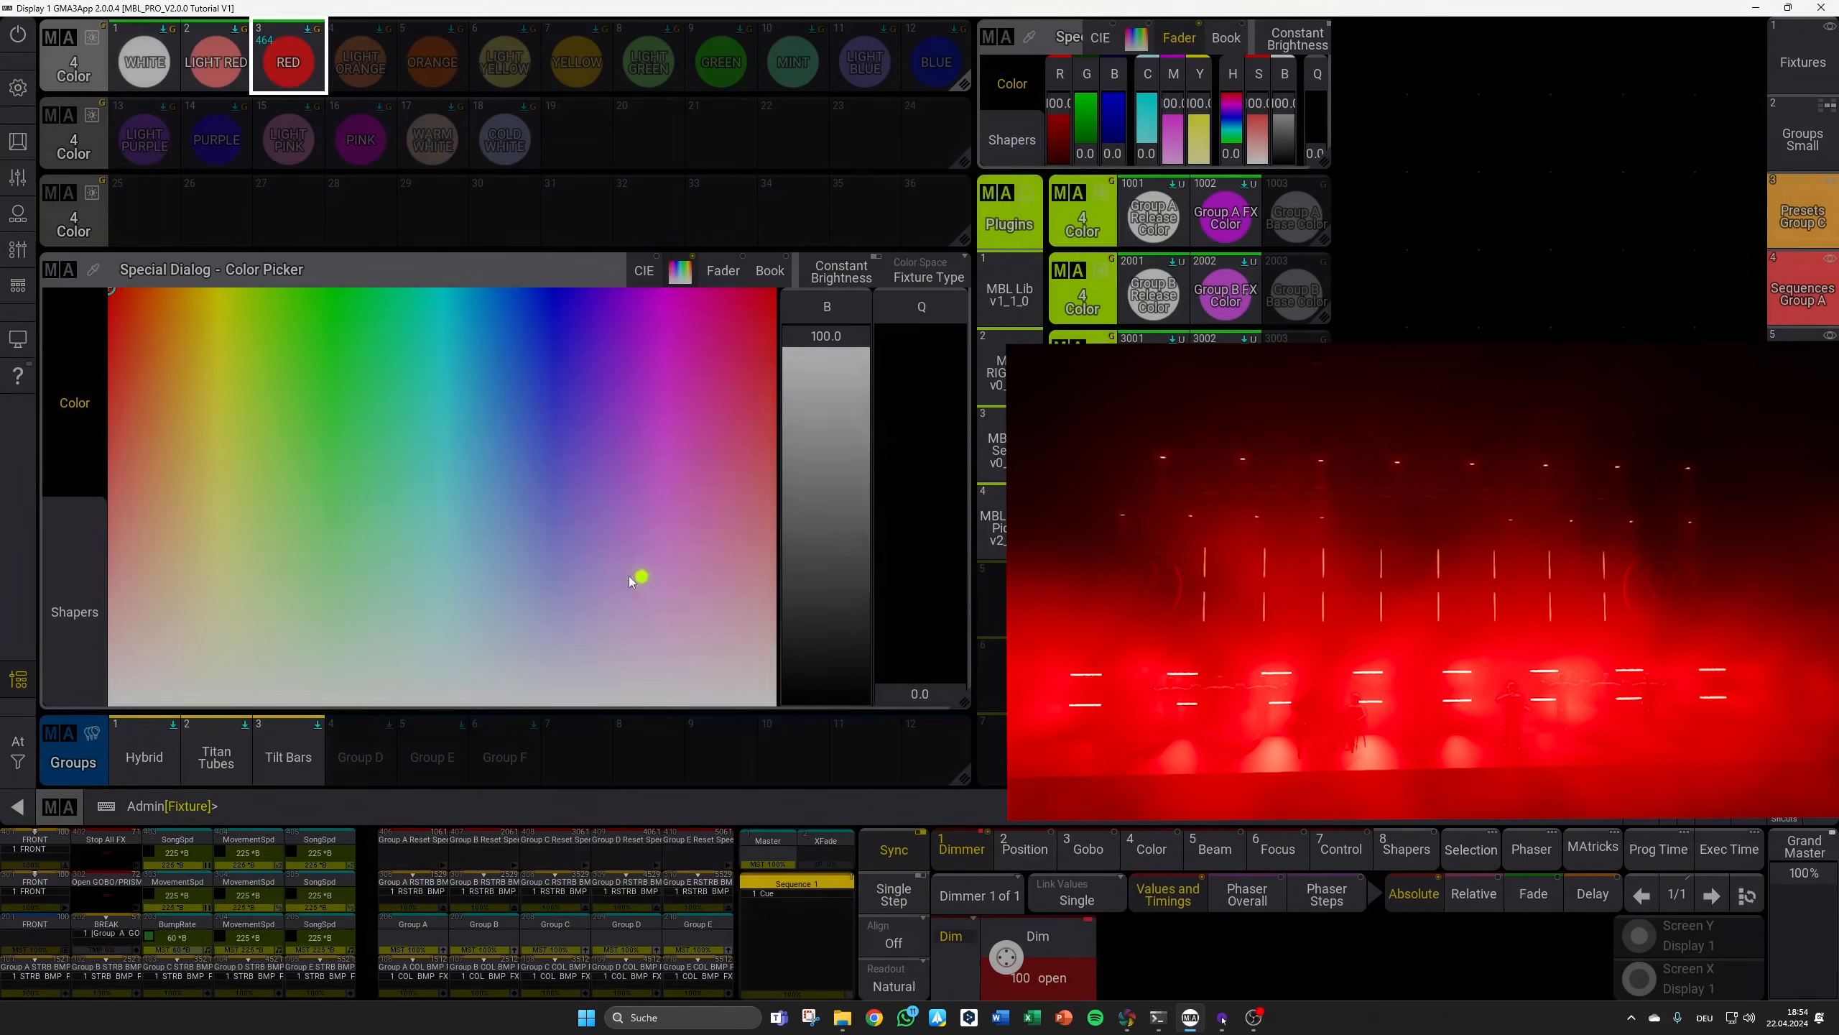
mouse_move(189, 381)
left_mouse_down()
mouse_move(165, 337)
mouse_move(165, 398)
left_mouse_up()
key("s")
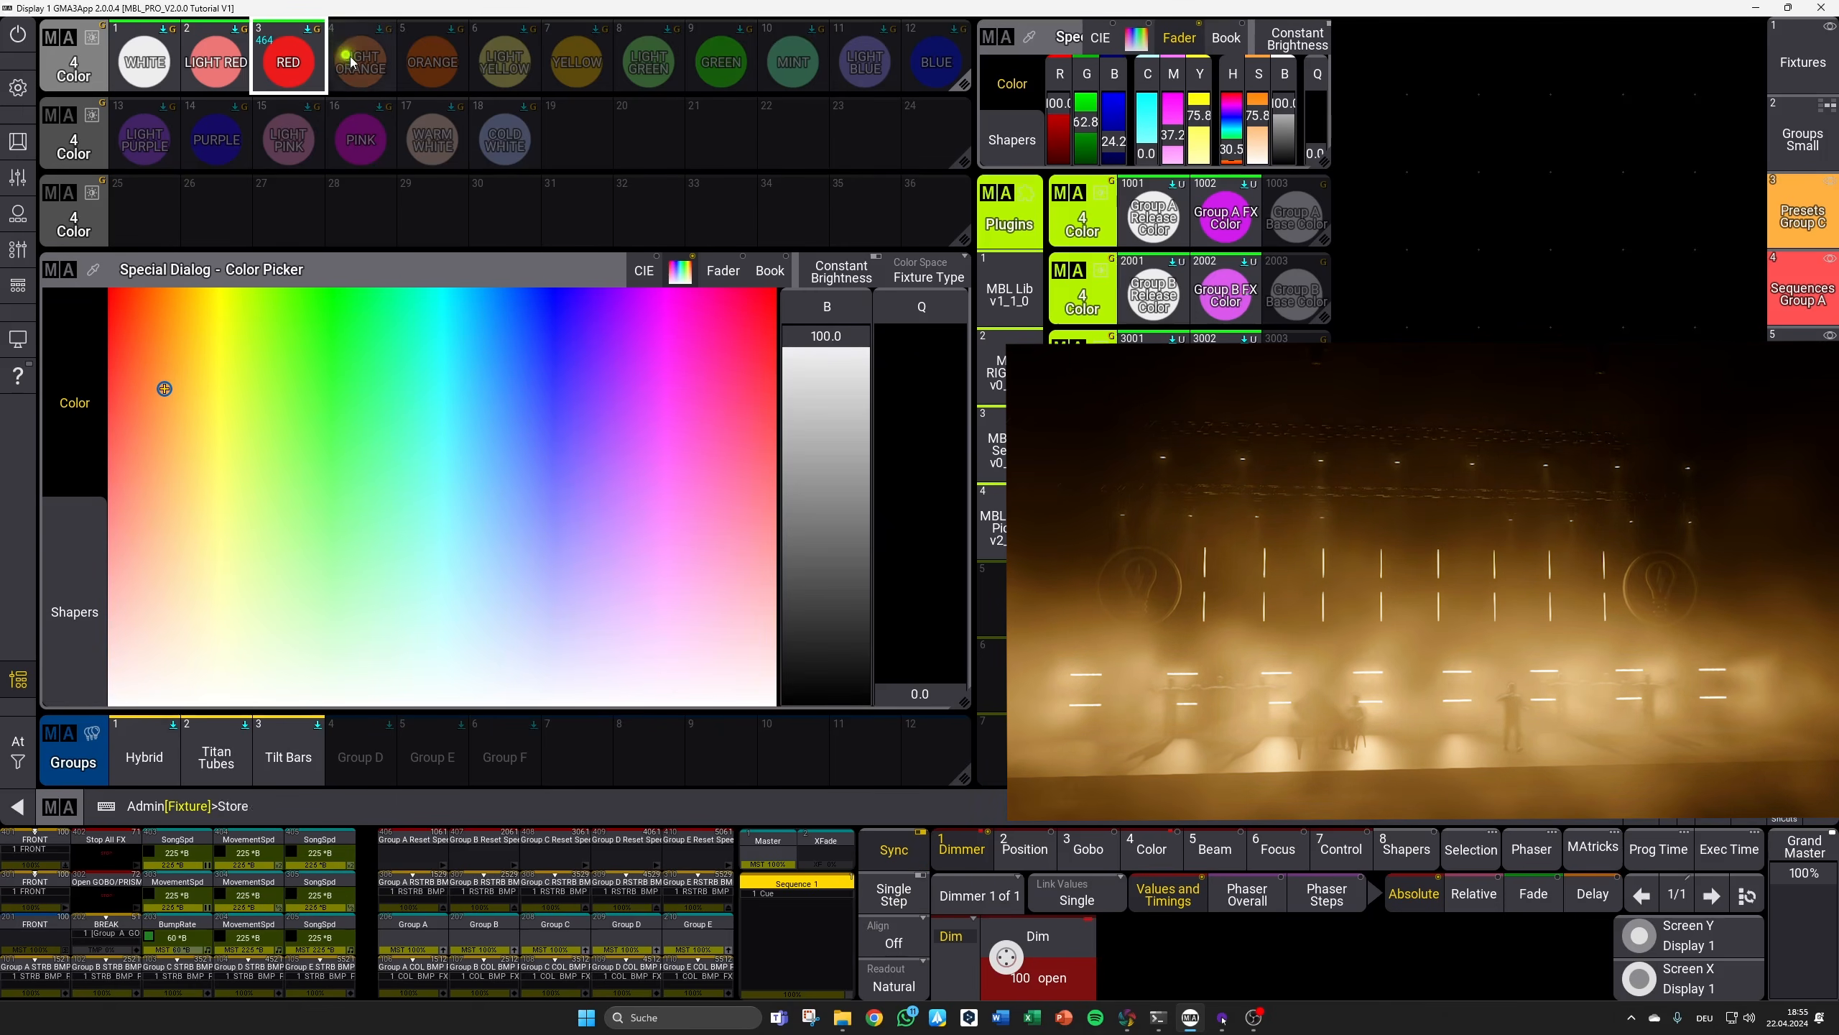
left_click(361, 62)
left_click(745, 574)
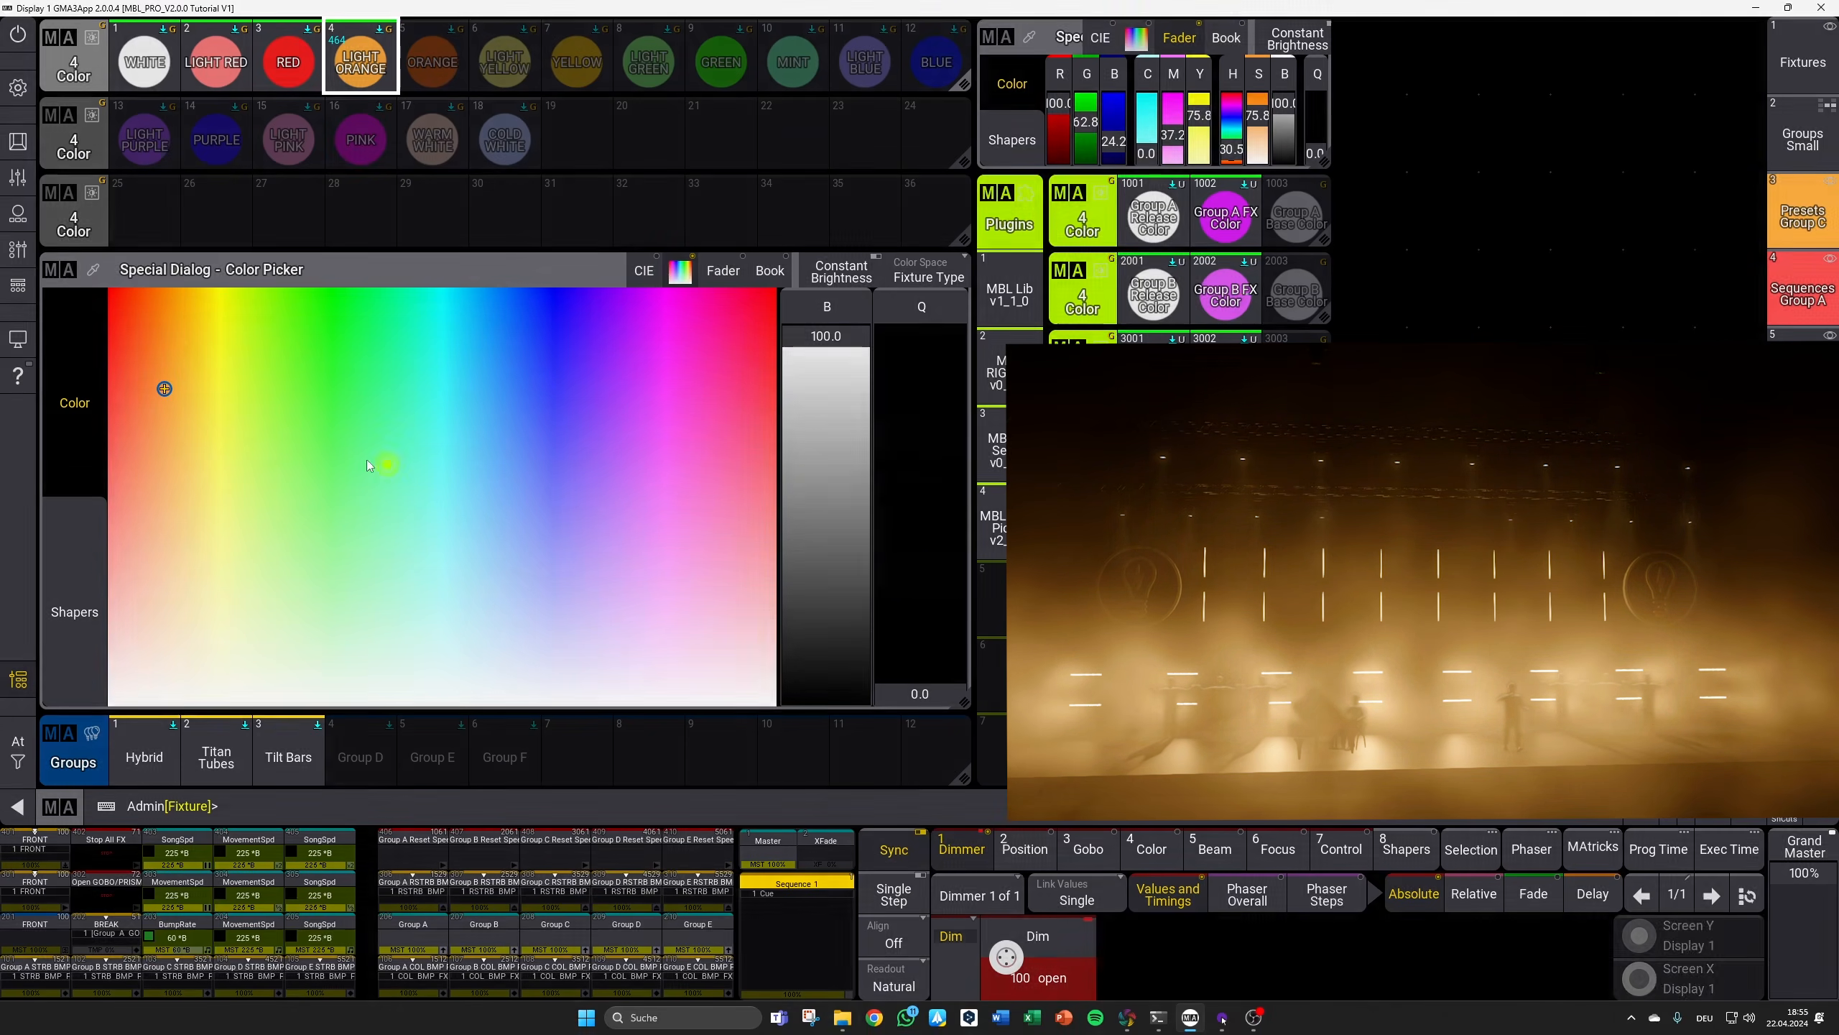
Step: Store about R 100, G 64.4, B 0 as color preset ORANGE and R 100, G 93.6, B 34.8 as LIGHT YELLOW
mouse_move(164, 391)
left_mouse_down()
mouse_move(150, 338)
mouse_move(181, 272)
left_mouse_up()
key("s")
left_click(432, 61)
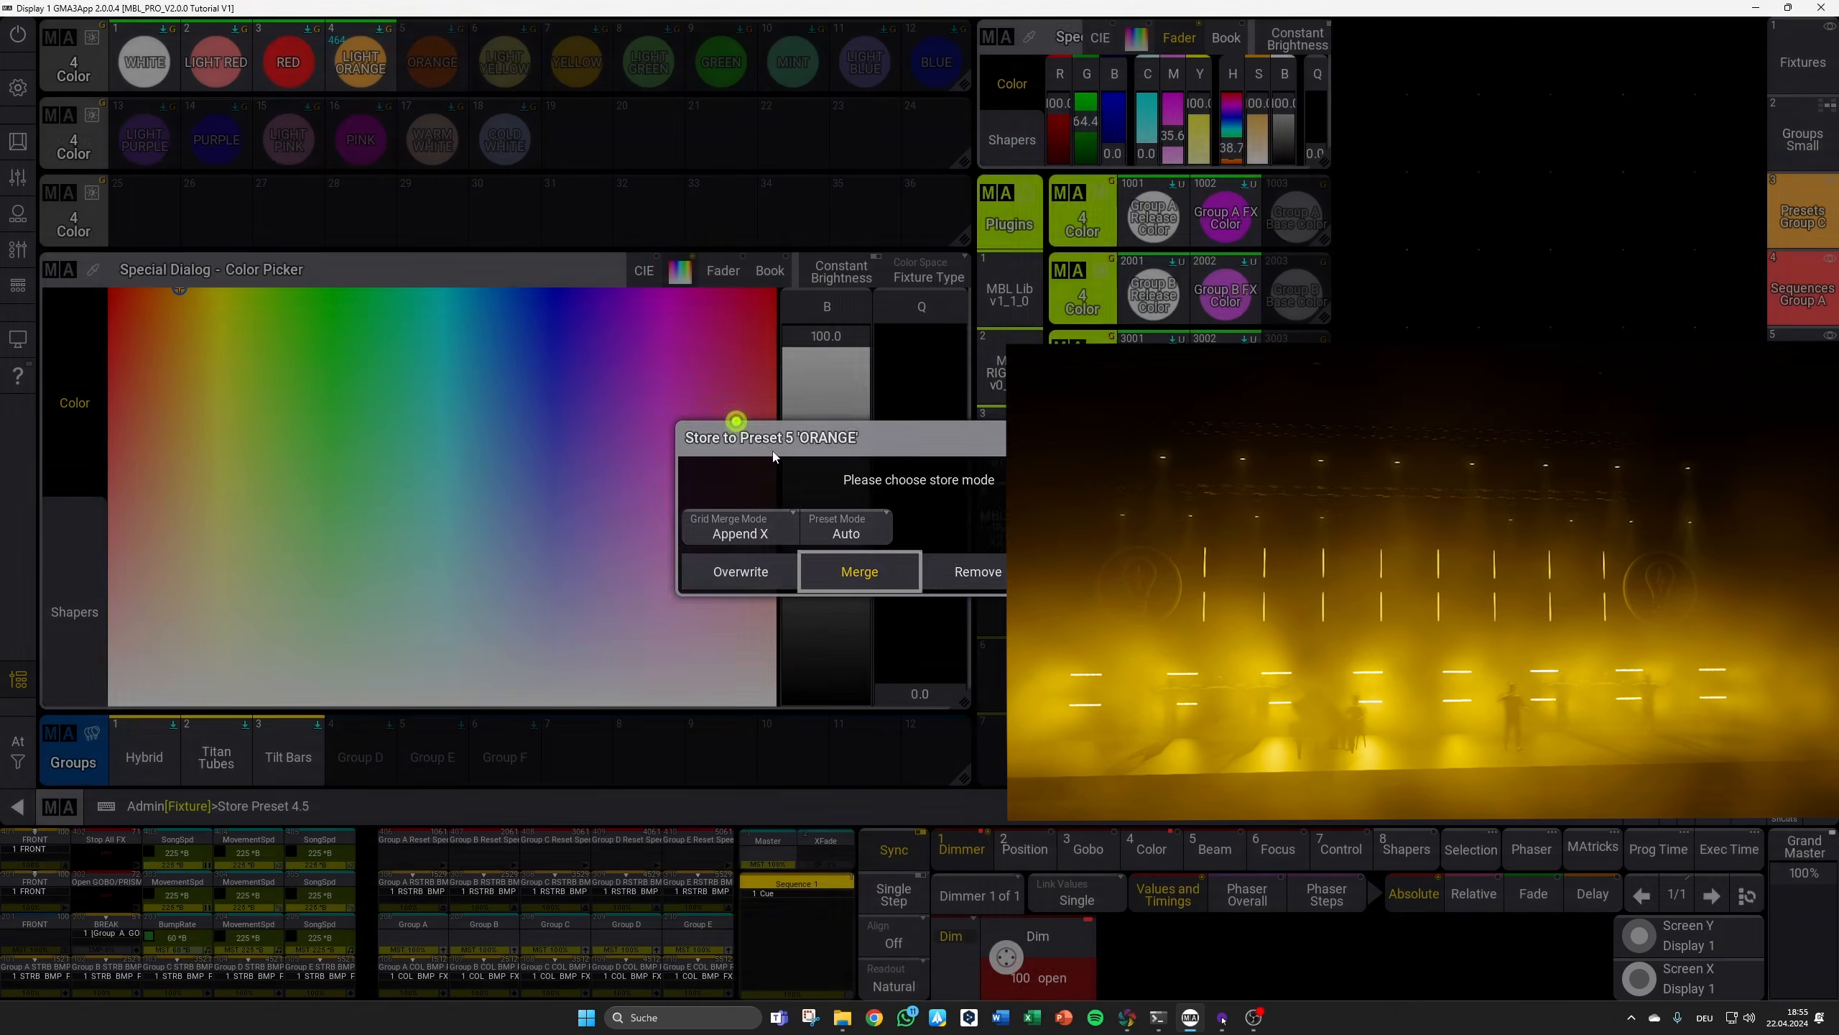
left_click(742, 573)
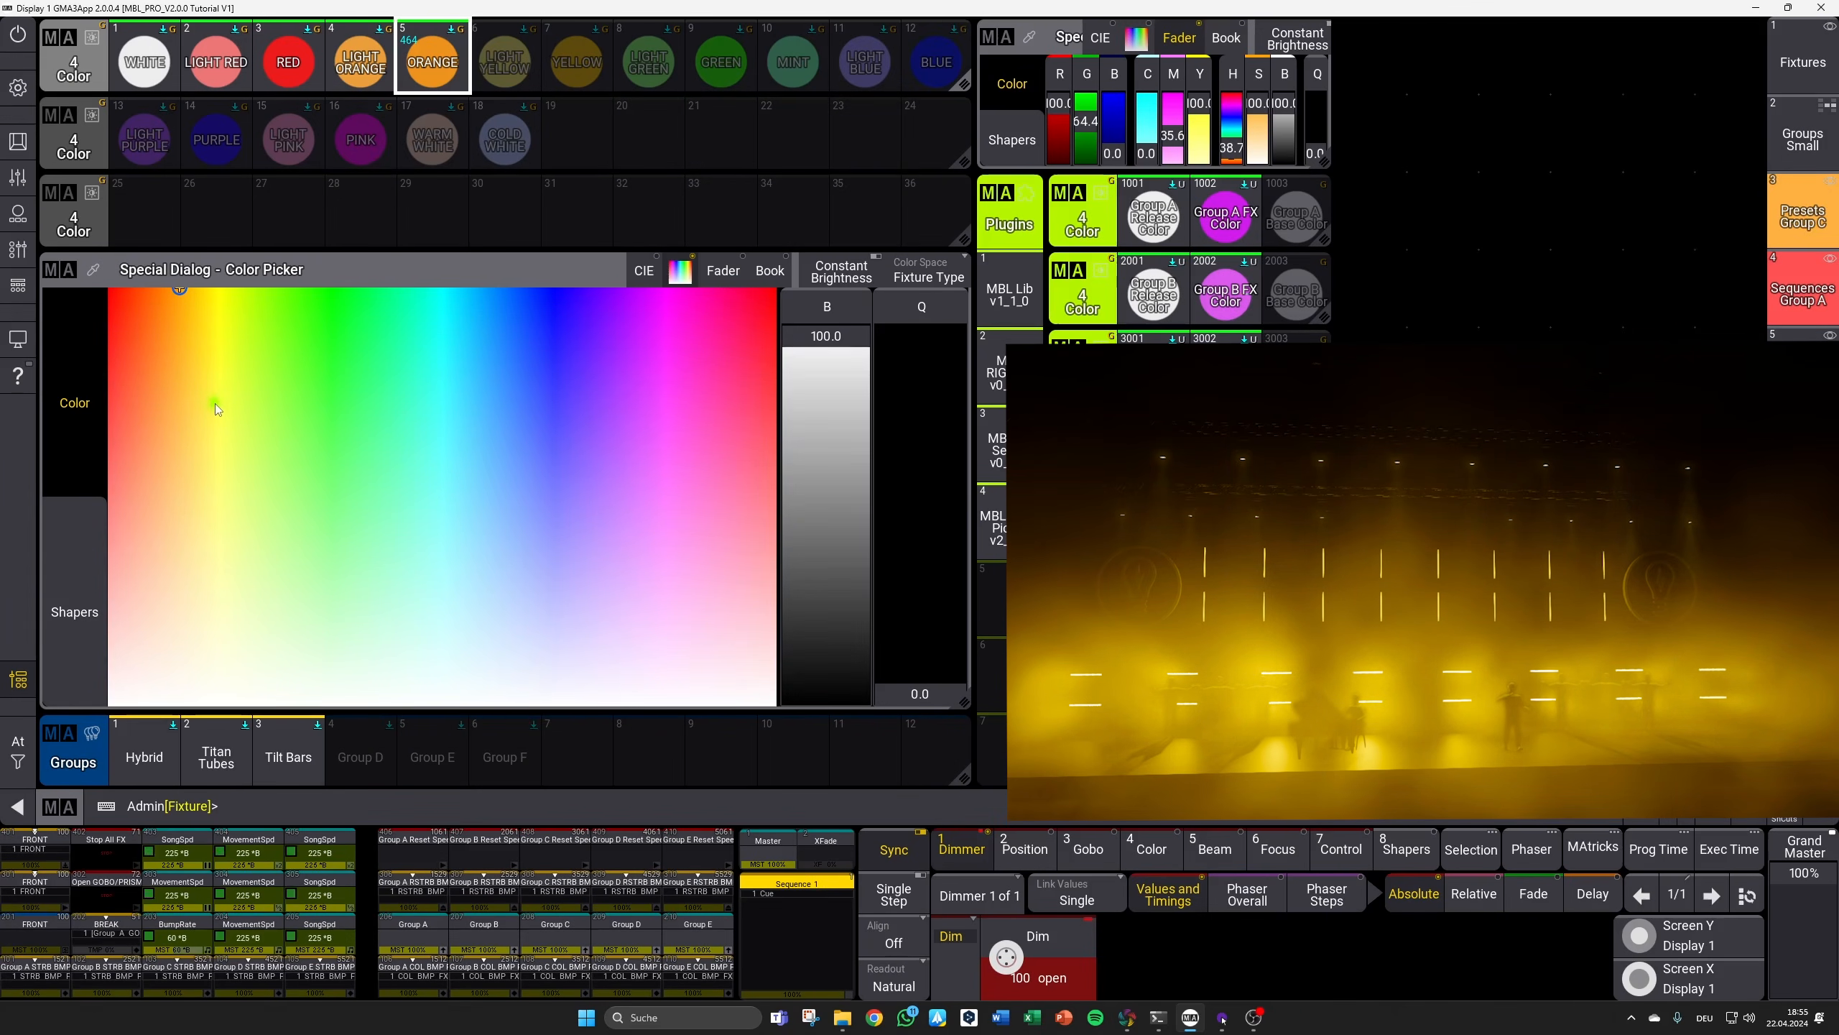
left_click(208, 433)
key("s")
left_click(492, 72)
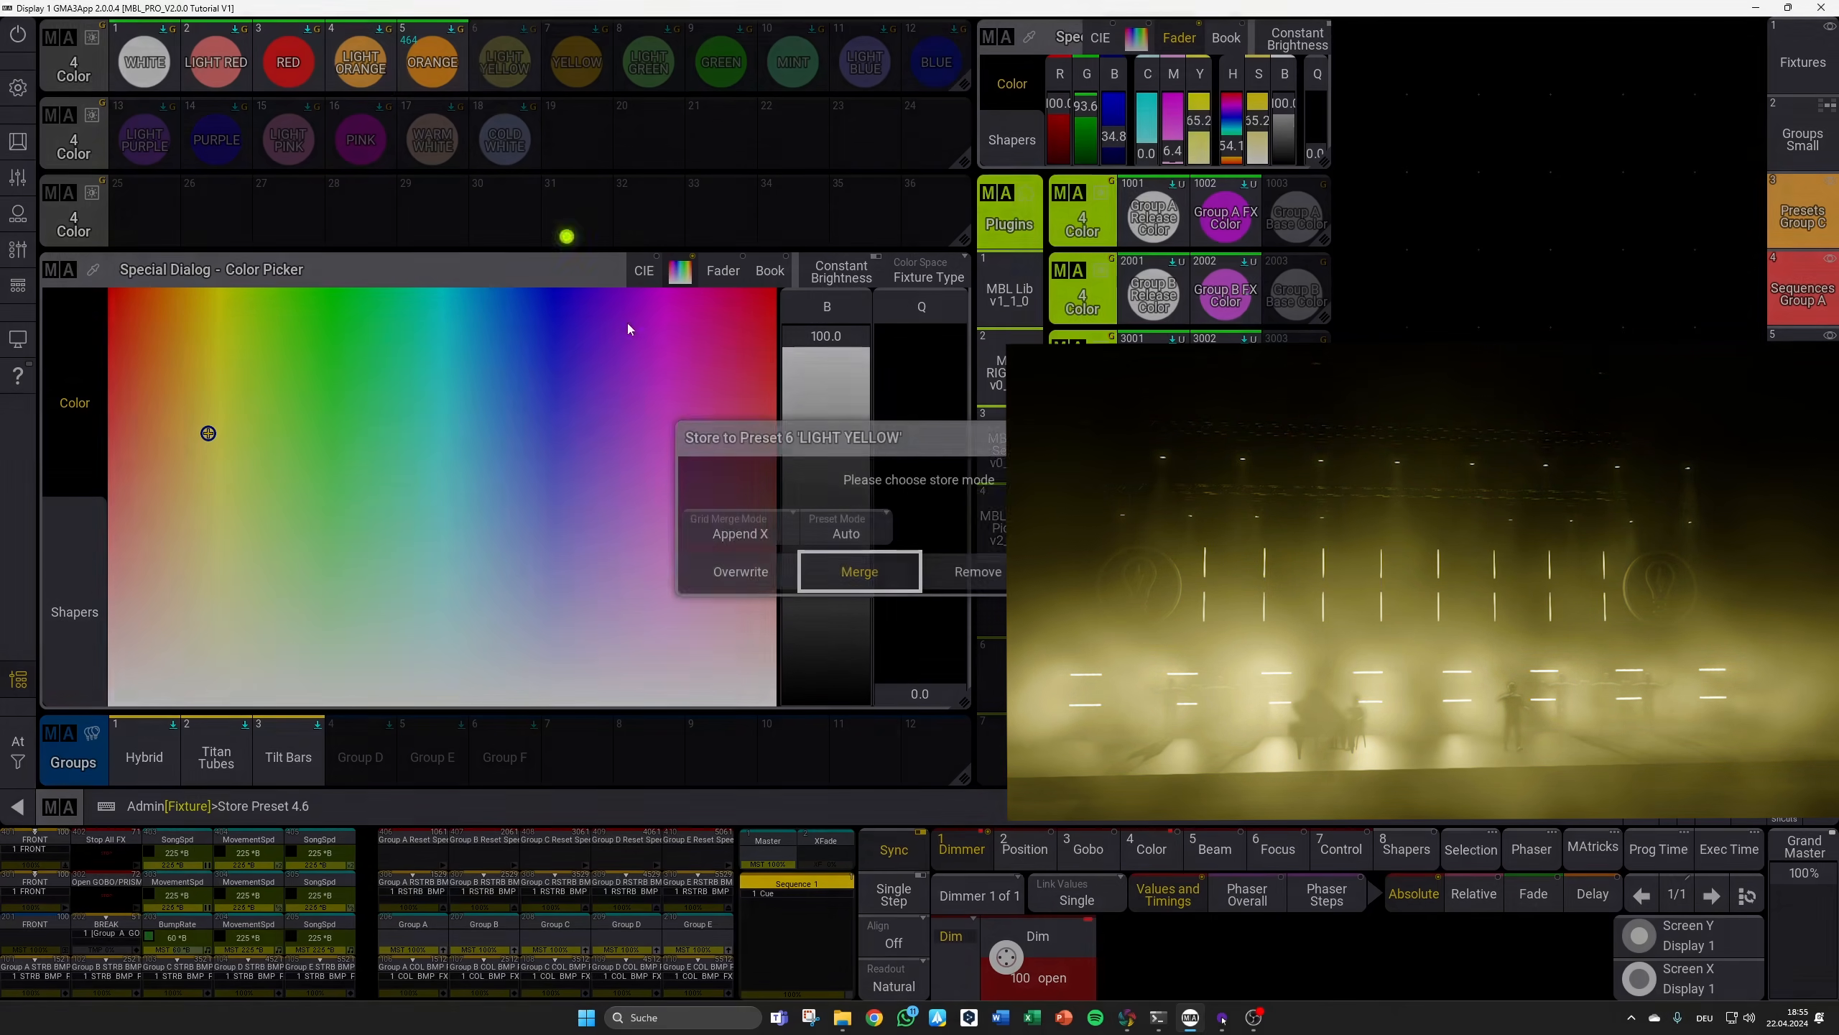
left_click(748, 578)
Step: Store a saturated yellow of about R 100, G 92.8, B 0 as color preset YELLOW
left_click_drag(245, 375, 210, 283)
key("s")
left_click(551, 81)
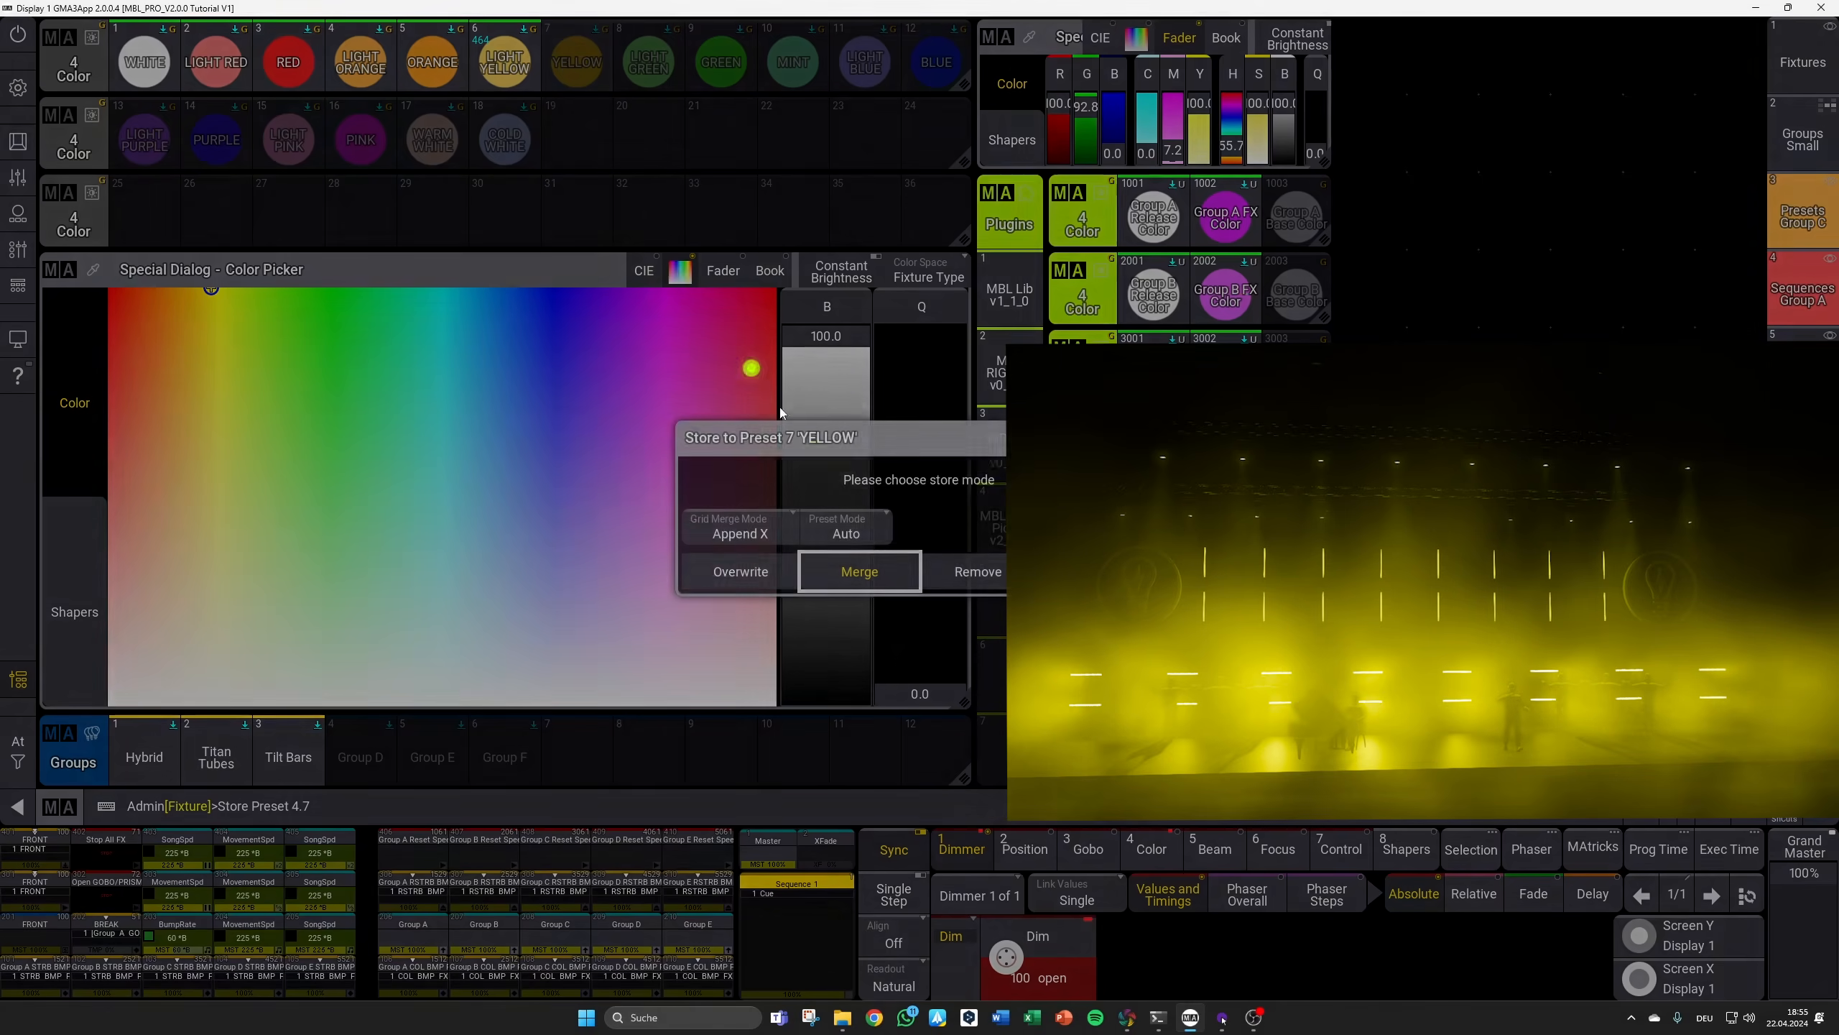
left_click(748, 578)
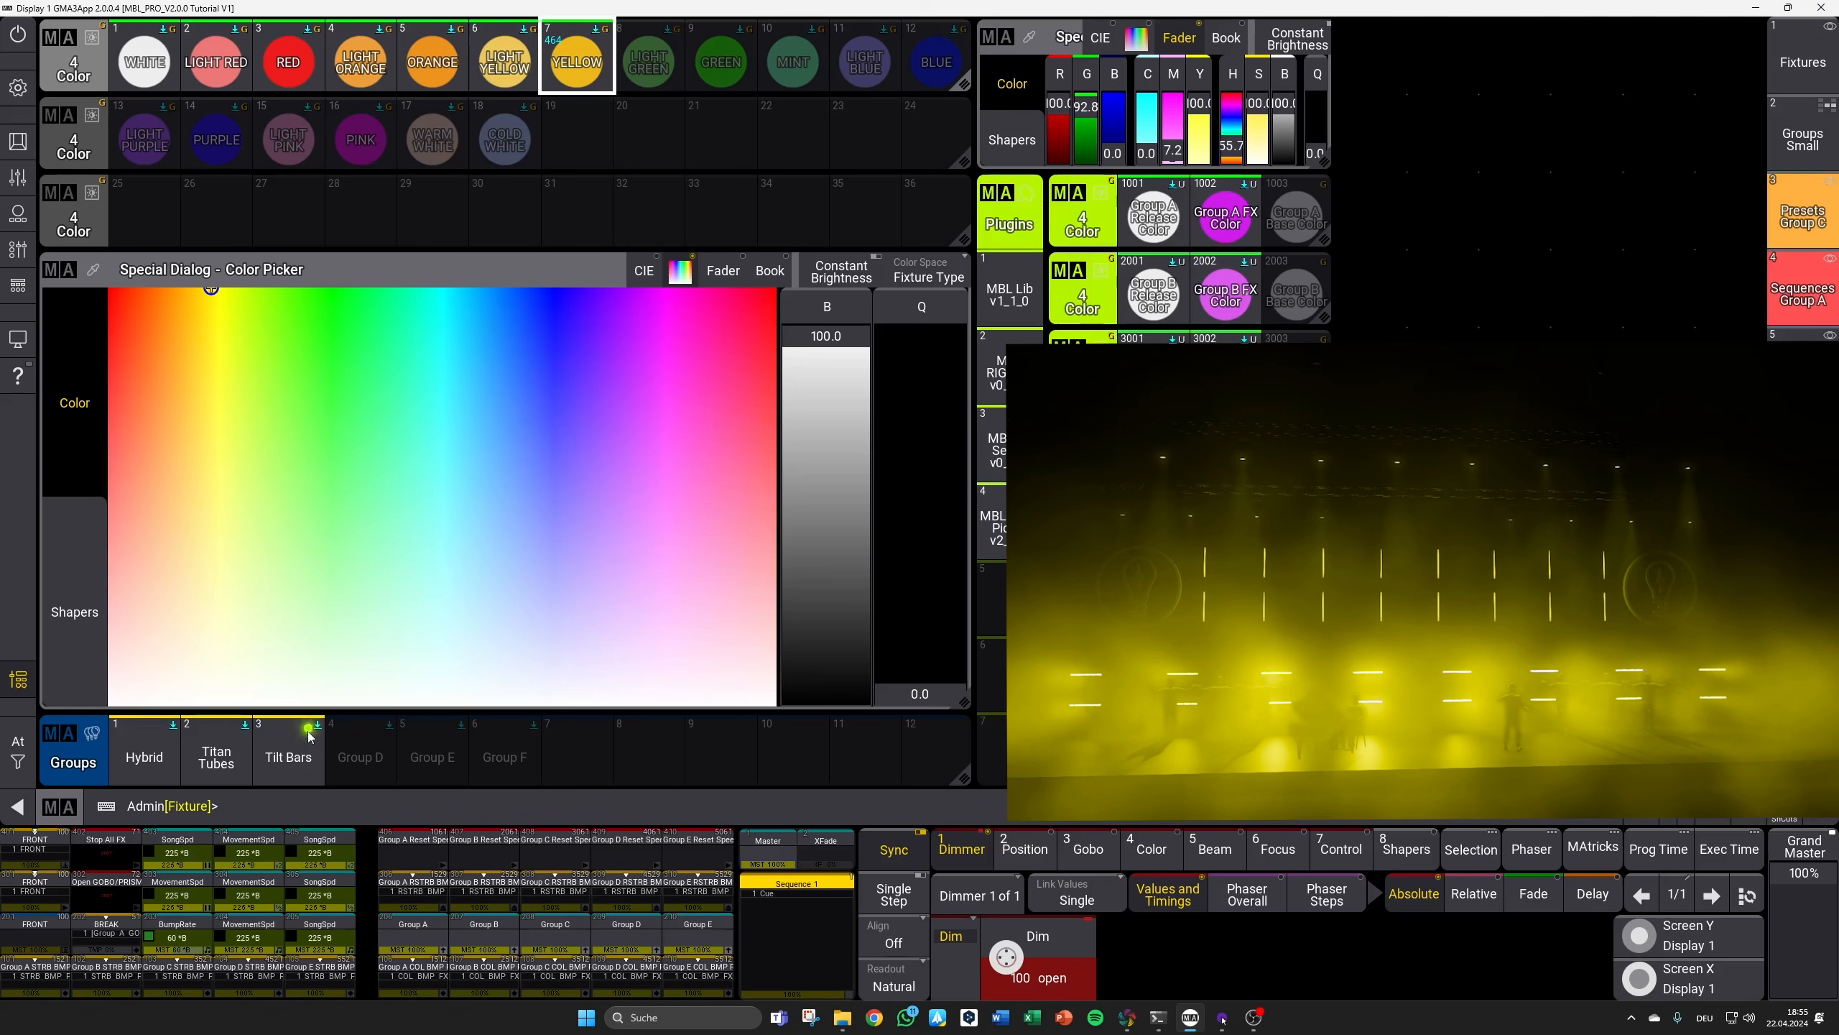
Step: Lighten the Tilt Bars' yellow to about R 100, G 92, B 18.2, merge it into color preset YELLOW and recall the preset
left_click(299, 759)
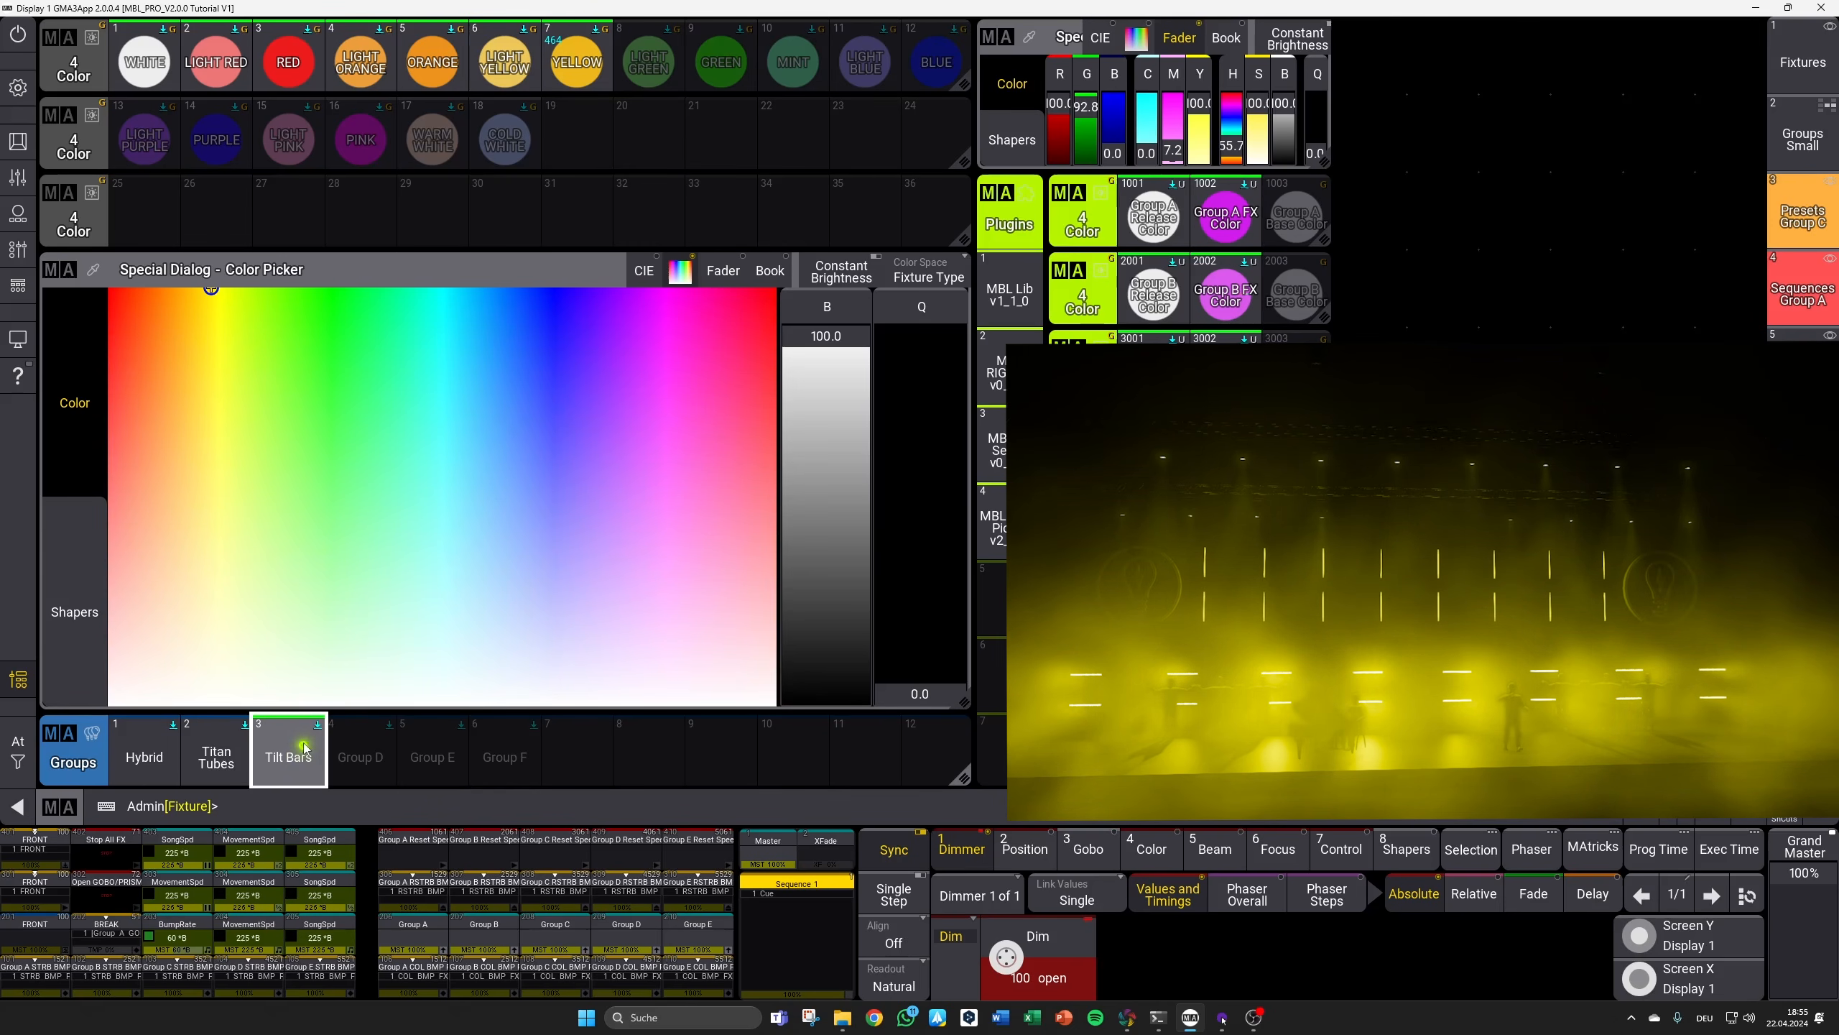
left_click_drag(213, 297, 208, 367)
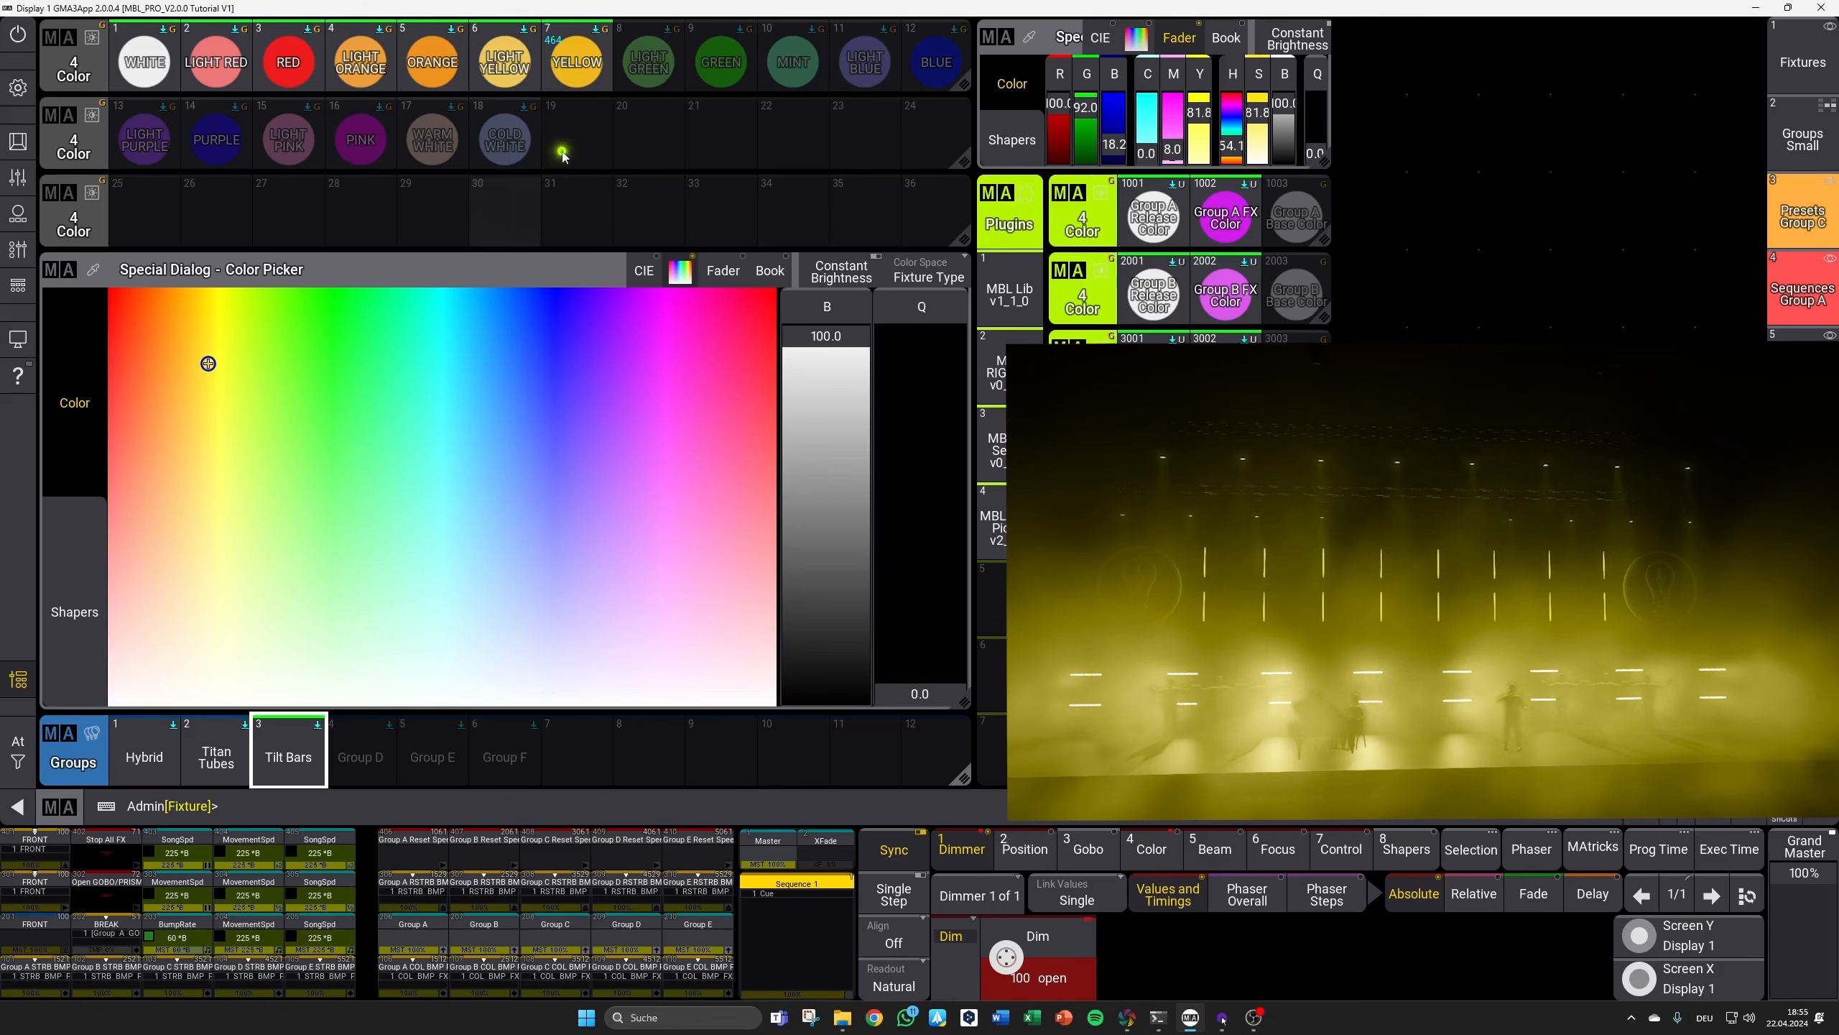
key("s")
left_click(571, 79)
left_click(847, 572)
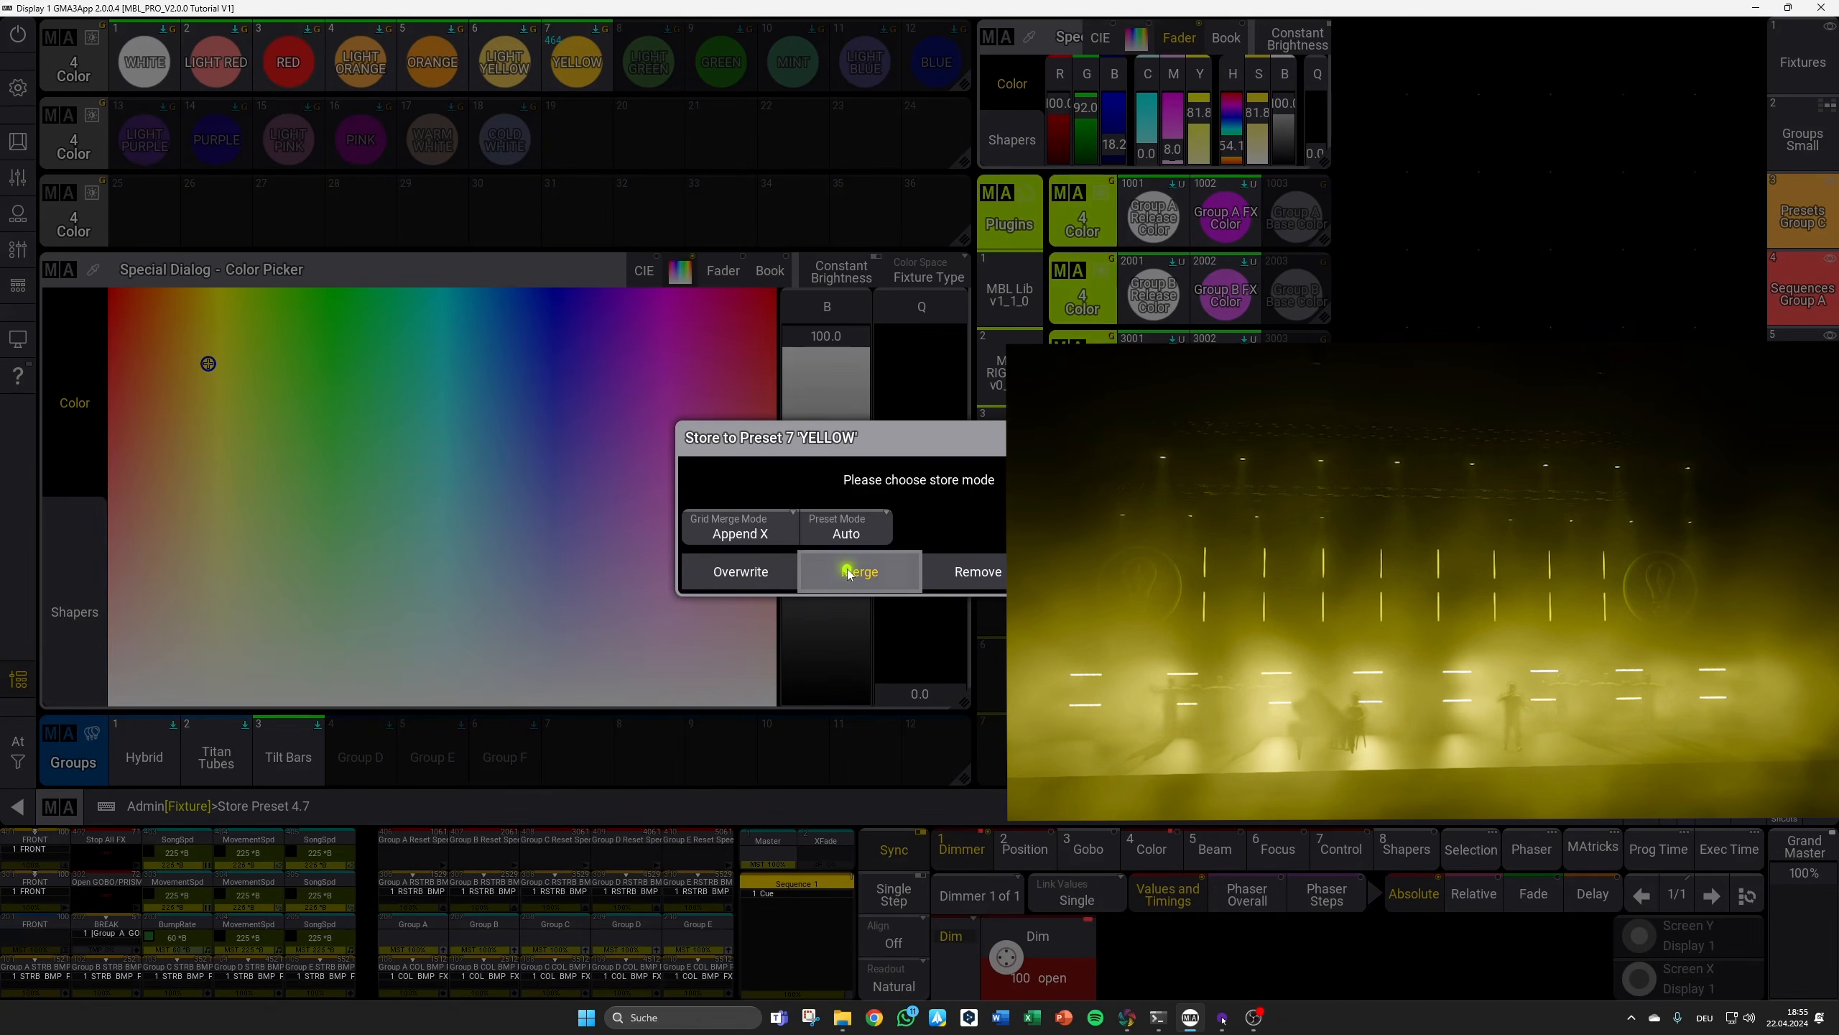
left_click(596, 81)
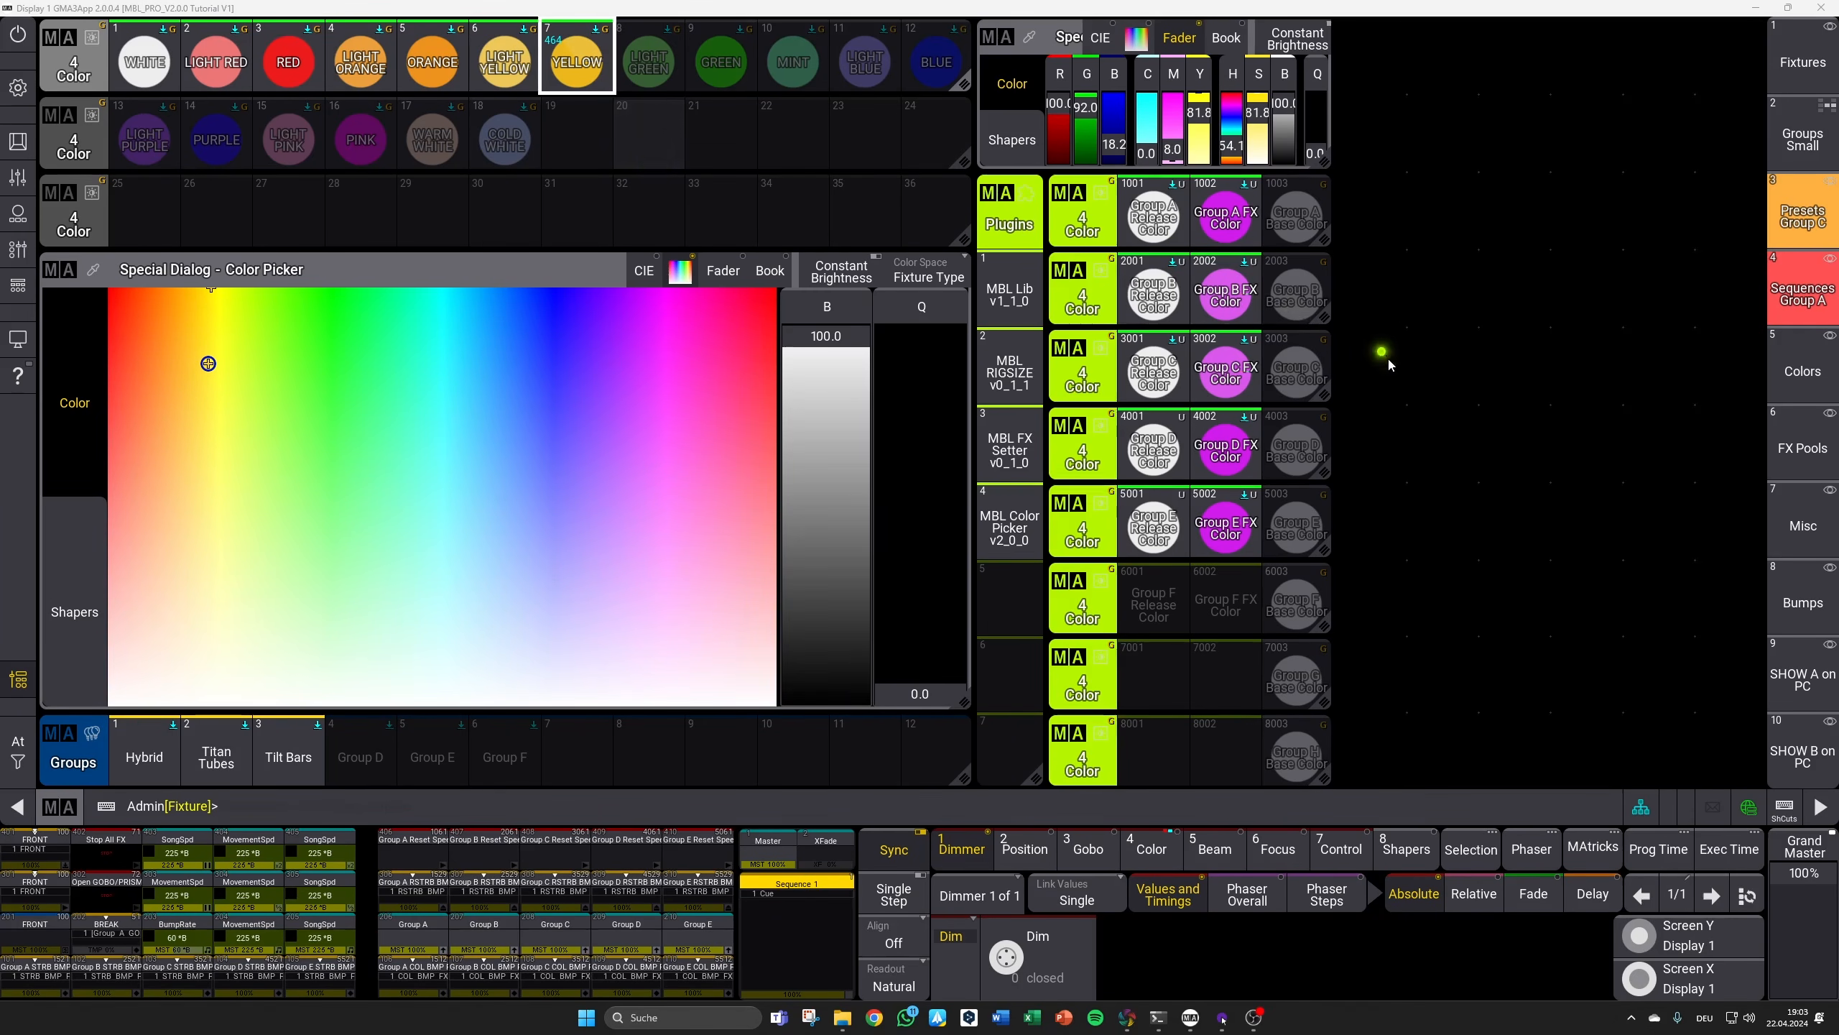
Step: Run the ReGen action for ALL from the Misc view
left_click(1789, 523)
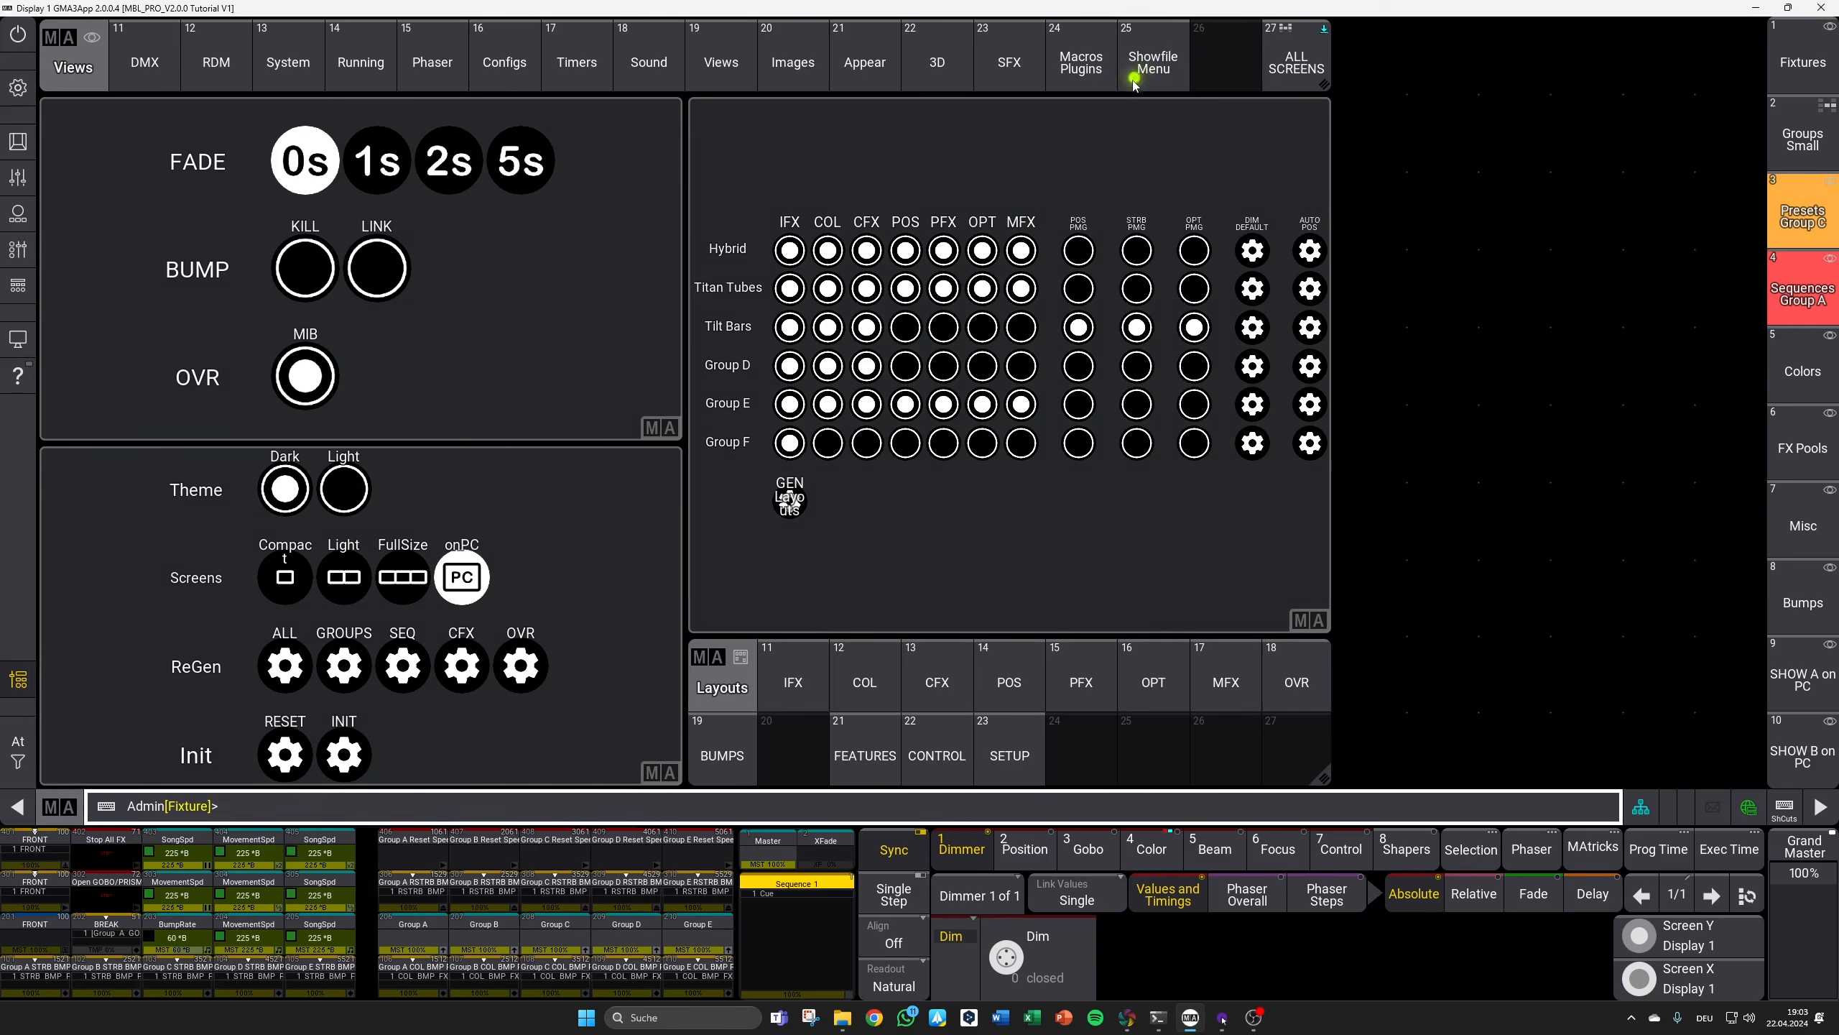
left_click(283, 668)
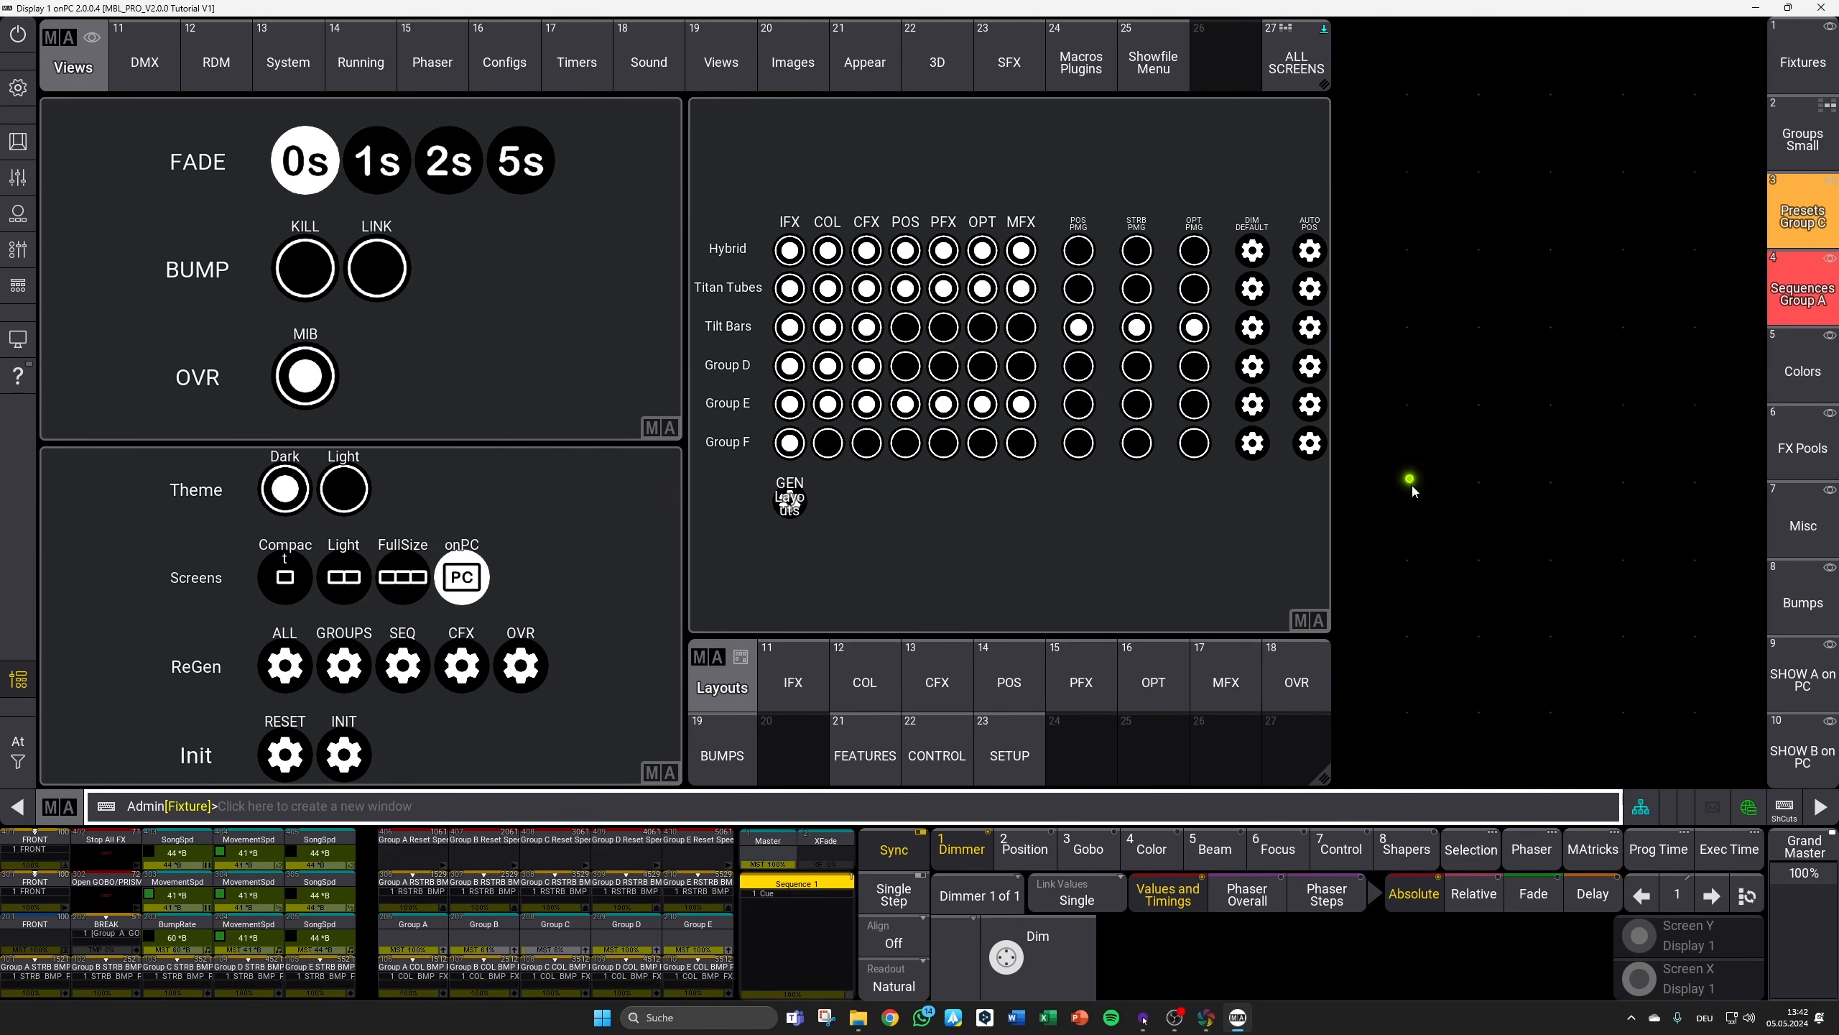
Step: In the SHOW A on PC view, switch on the Hybrid and Tilt Bars intensities and set all groups to red
left_click(1807, 676)
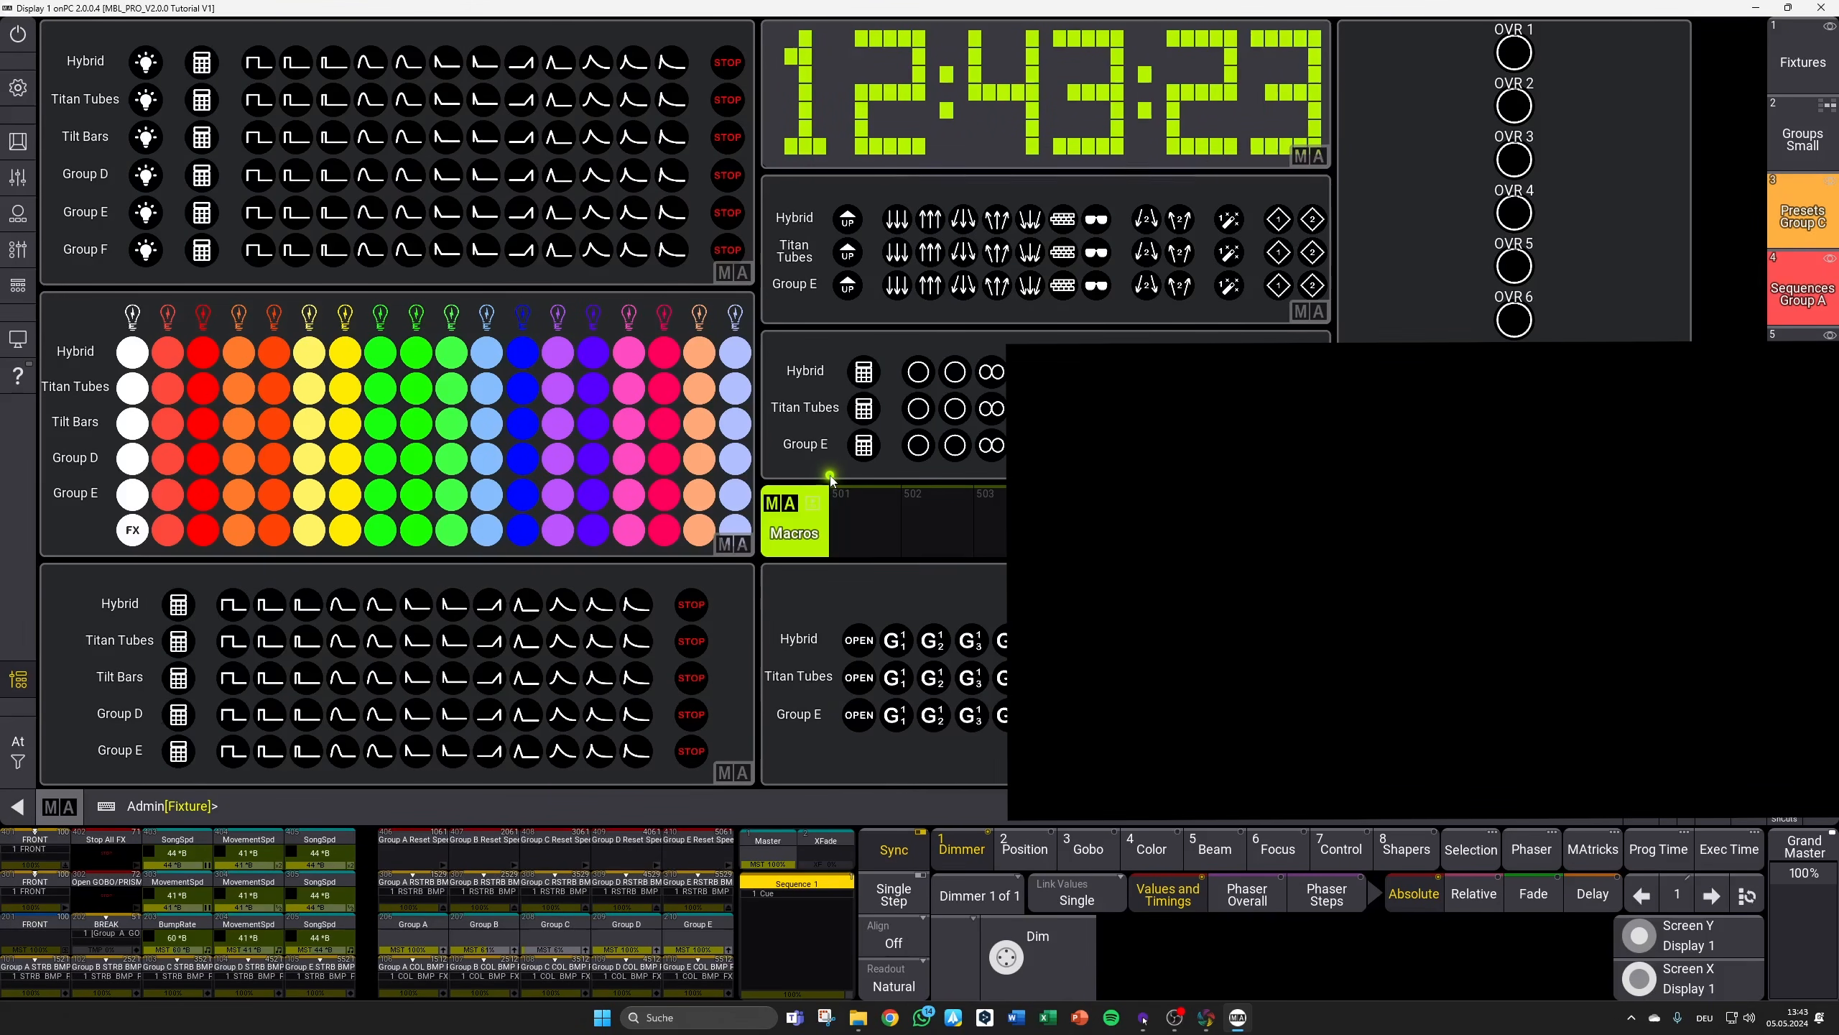
left_click(149, 63)
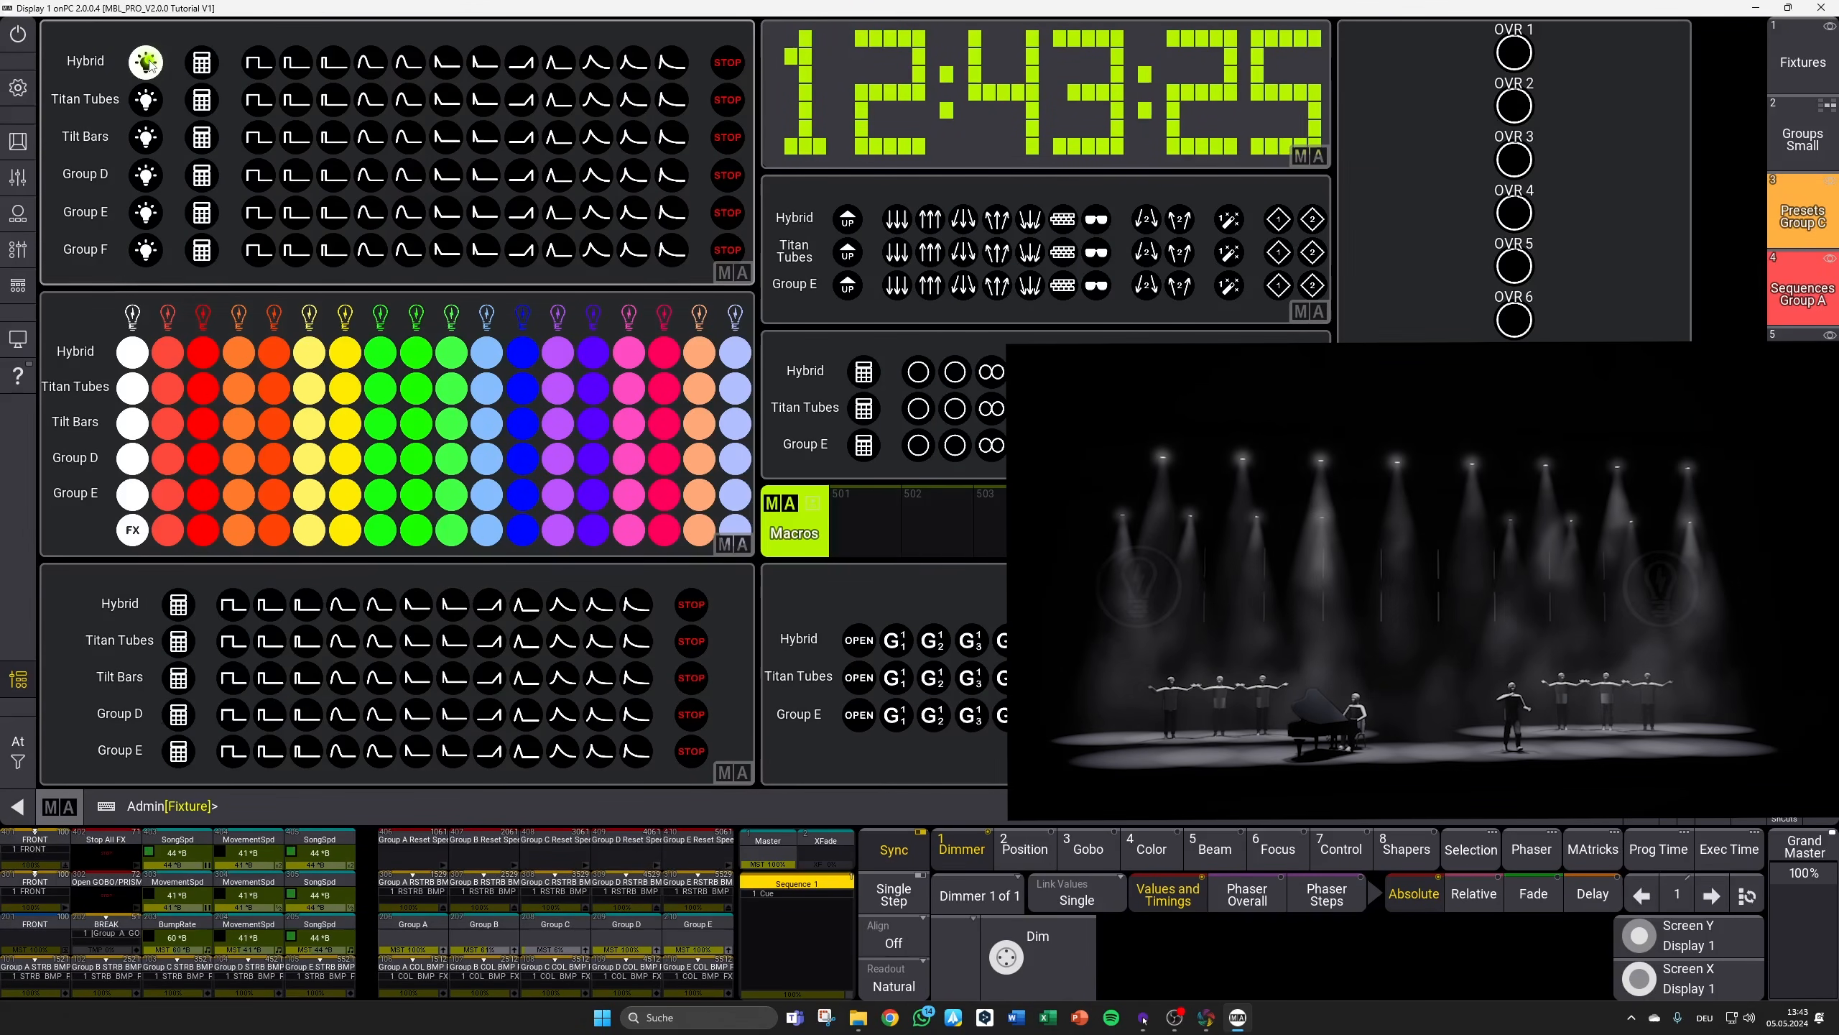
left_click(147, 140)
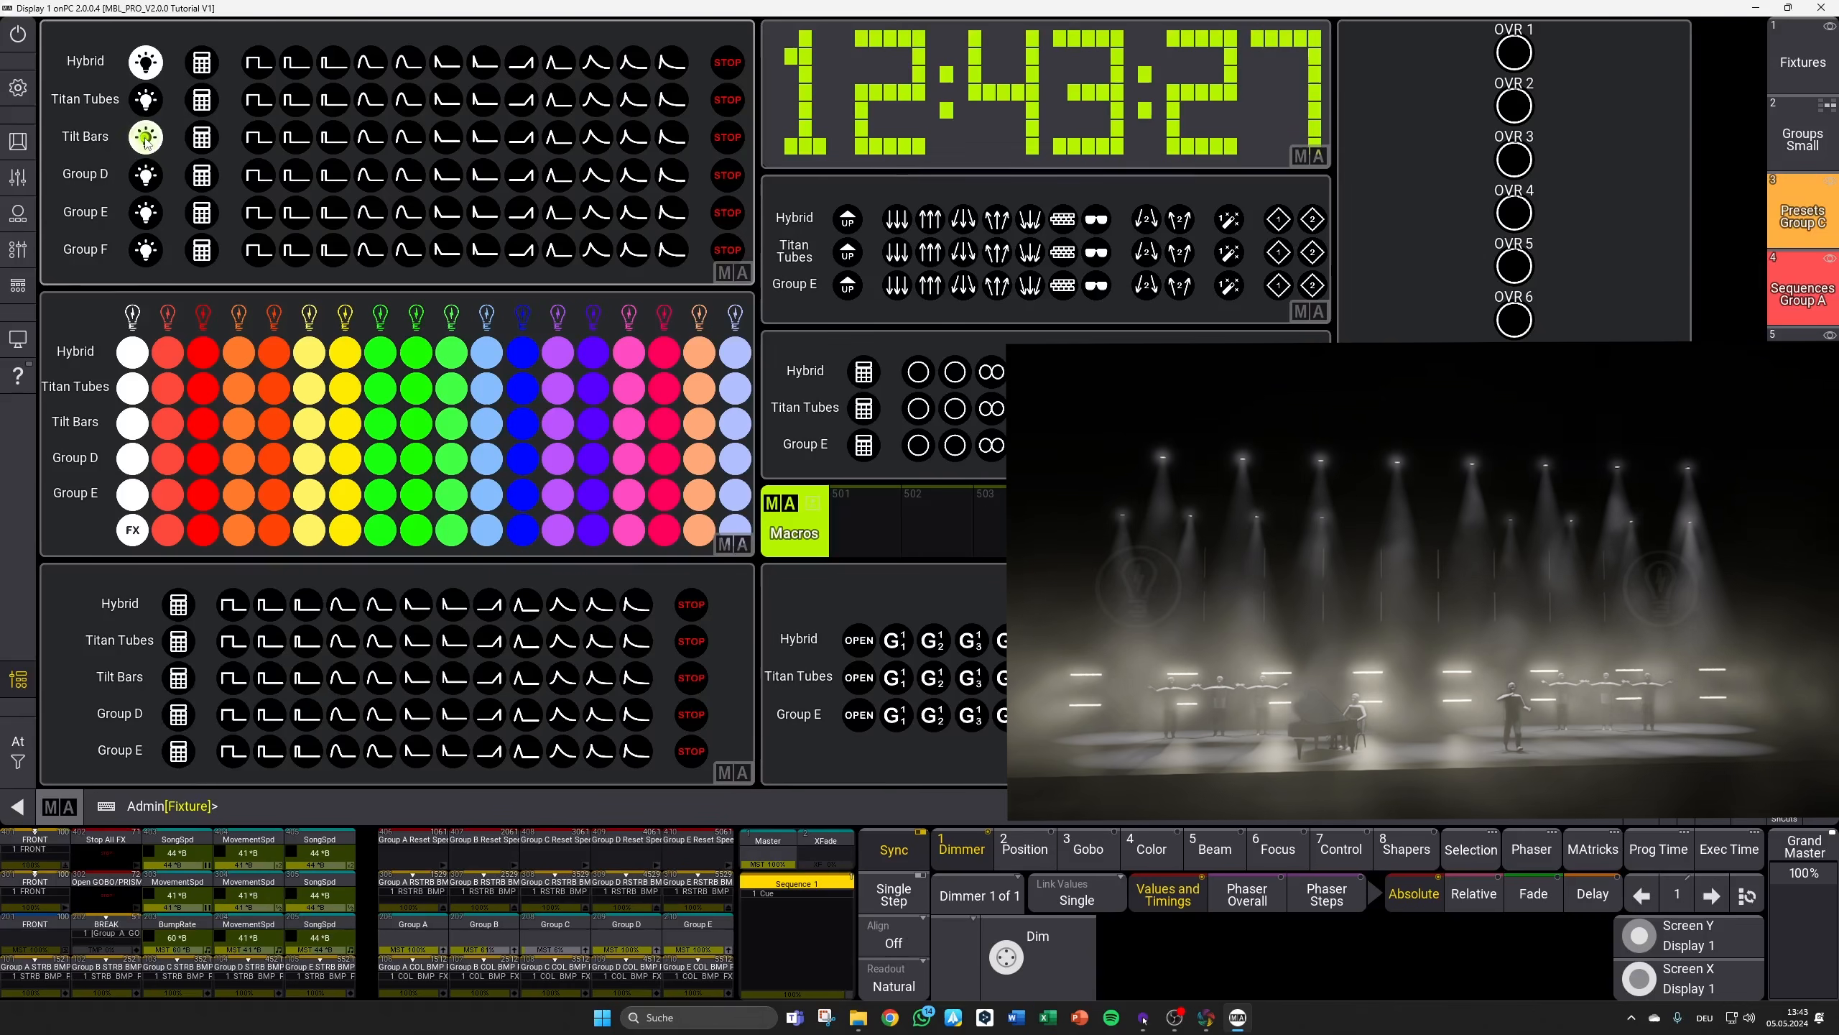
left_click(201, 319)
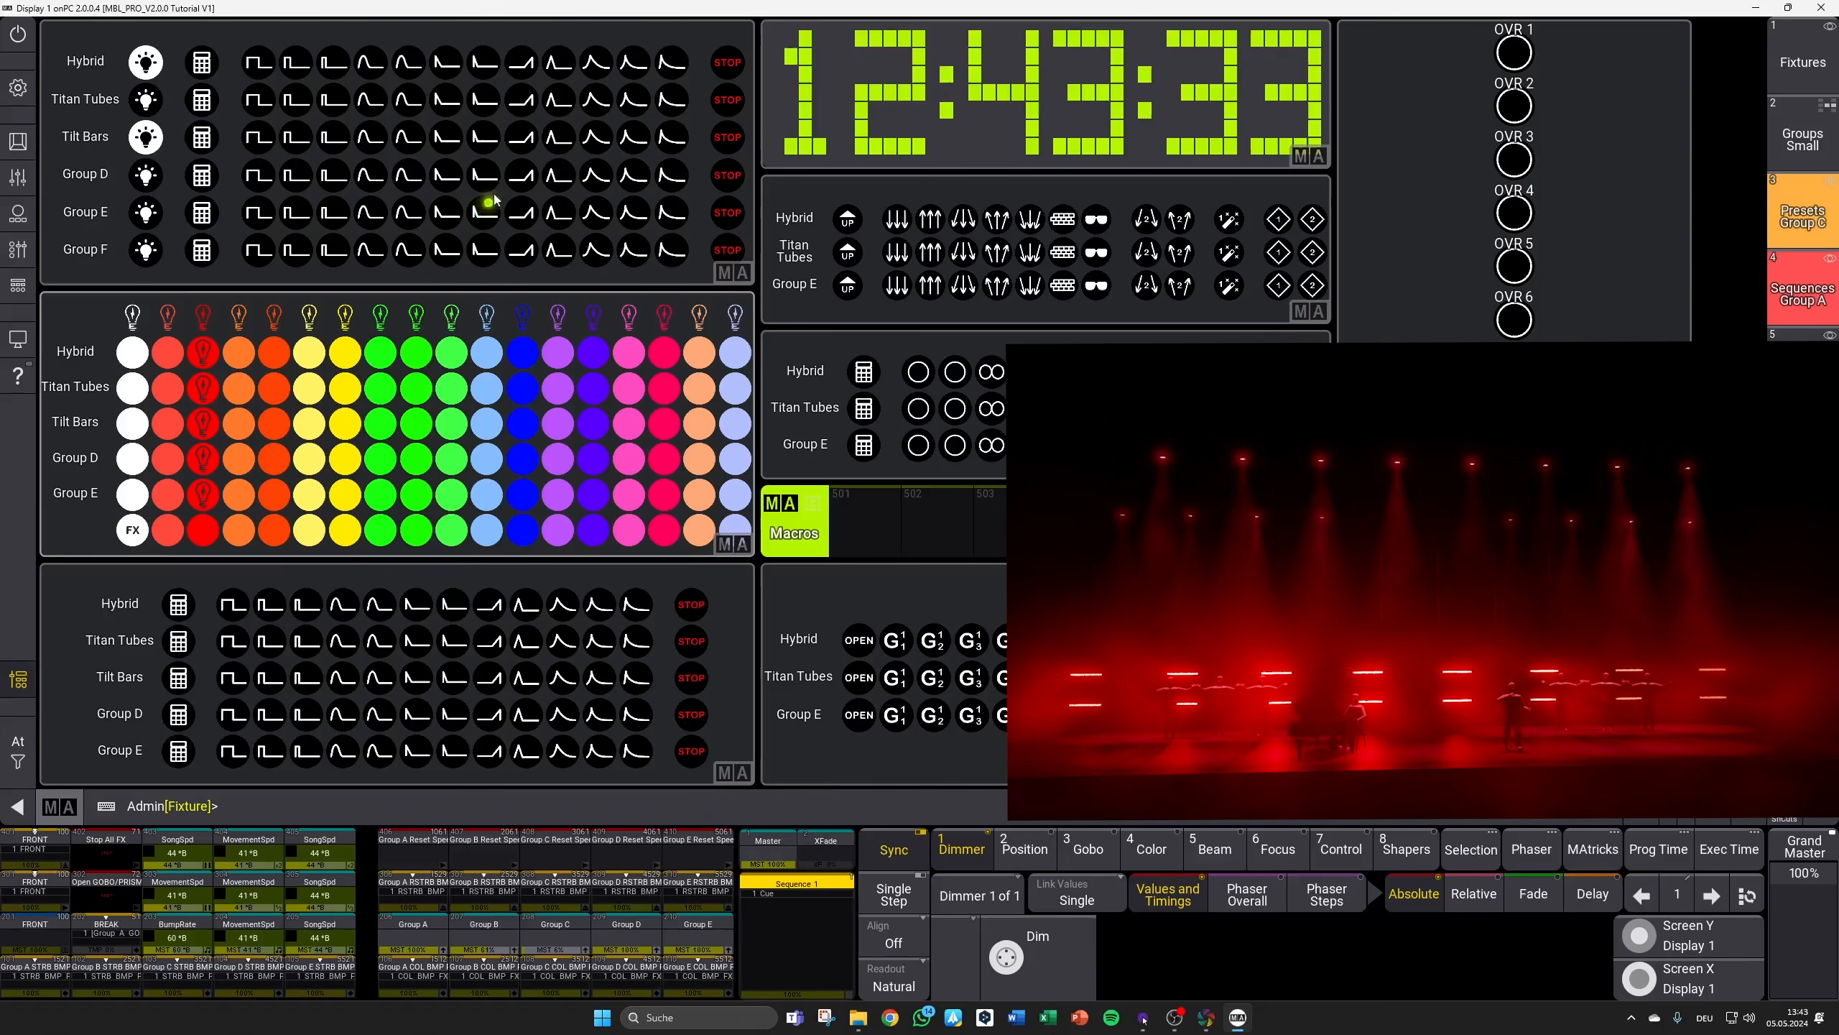
Step: Start the seventh intensity effect on Tilt Bars and the fifth color effect on Hybrid
left_click(486, 141)
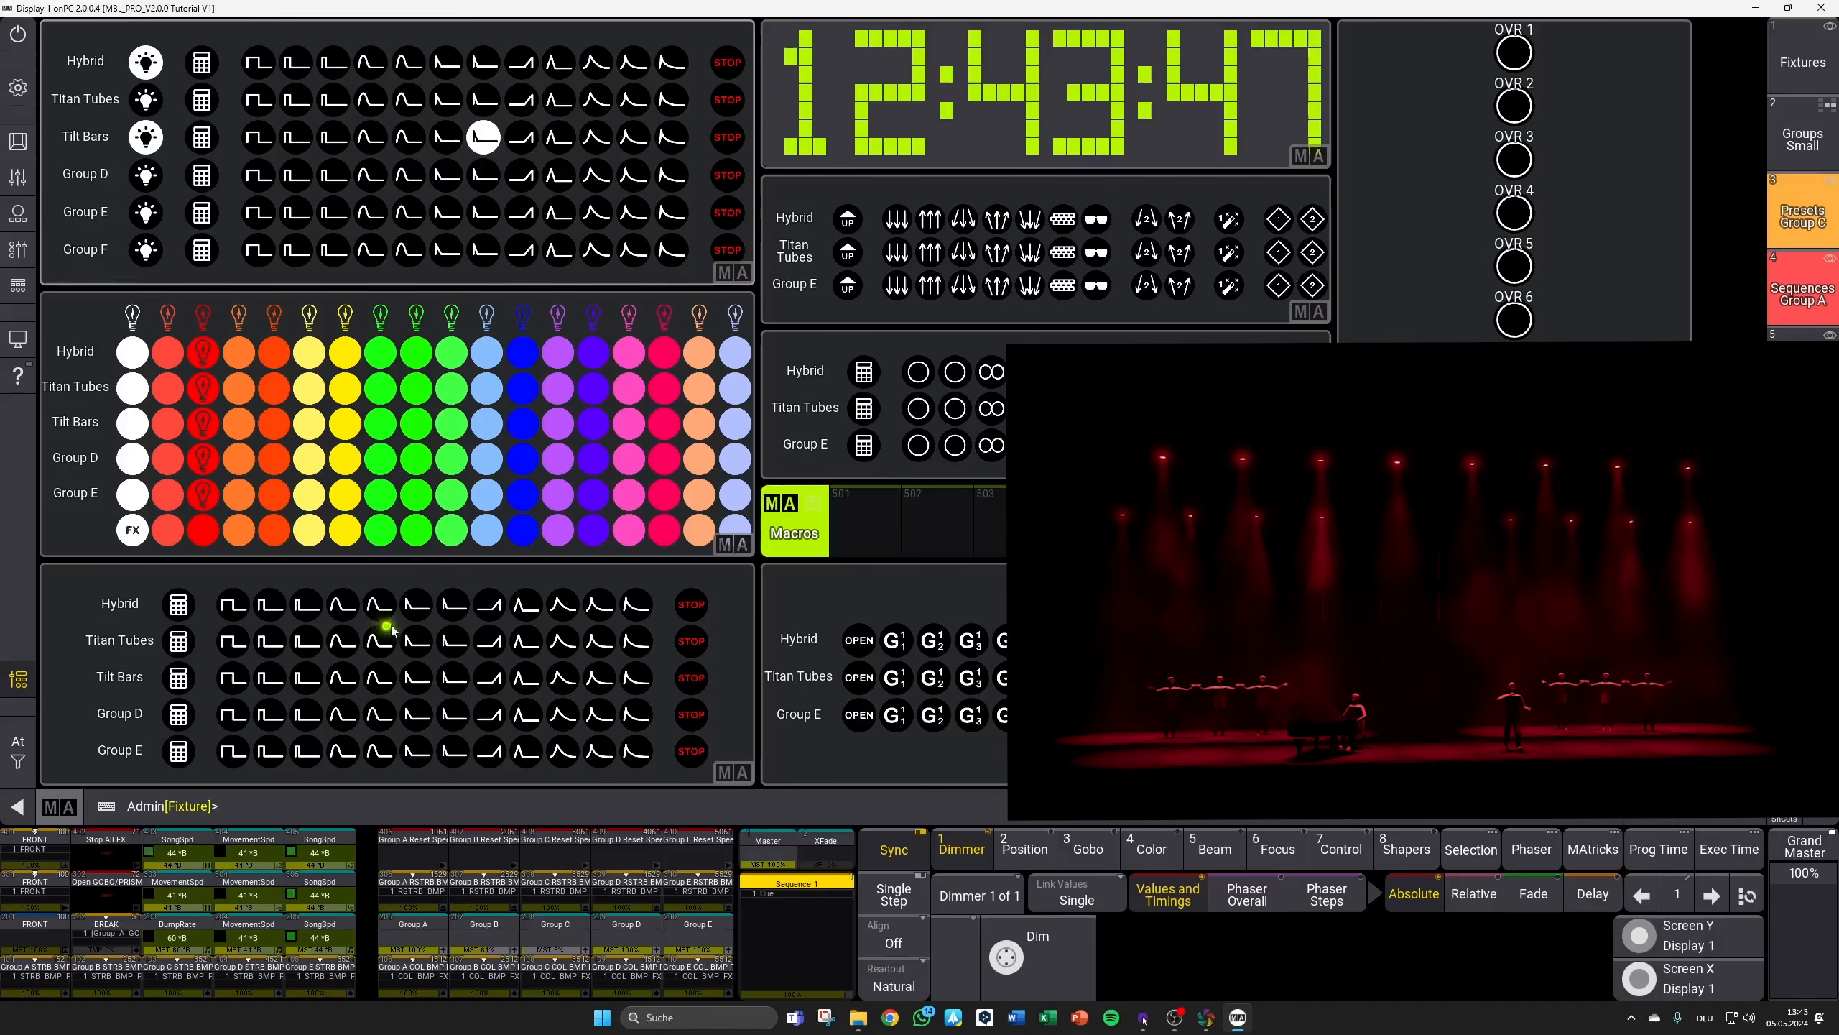
left_click(382, 607)
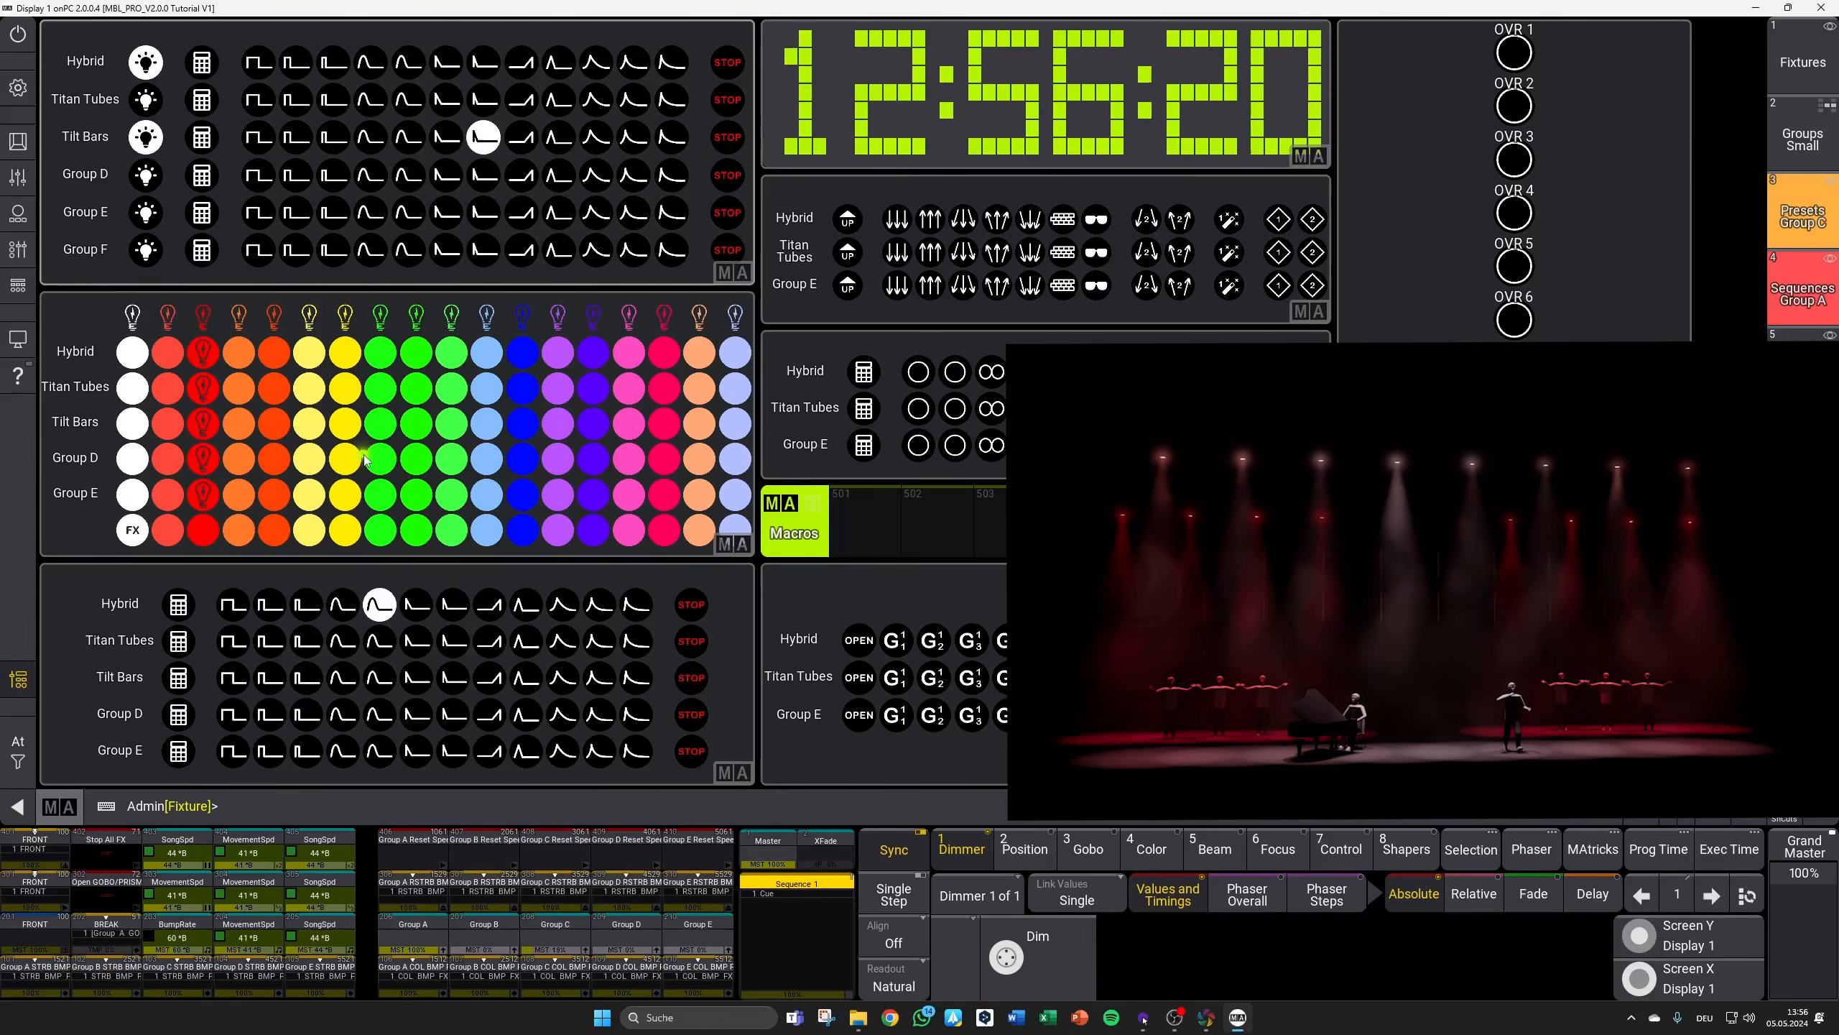
Step: Set the Tilt Bars intensity effect to XWings 4 and XBlock 8, and switch its group to Group C SymRig B
left_click(203, 140)
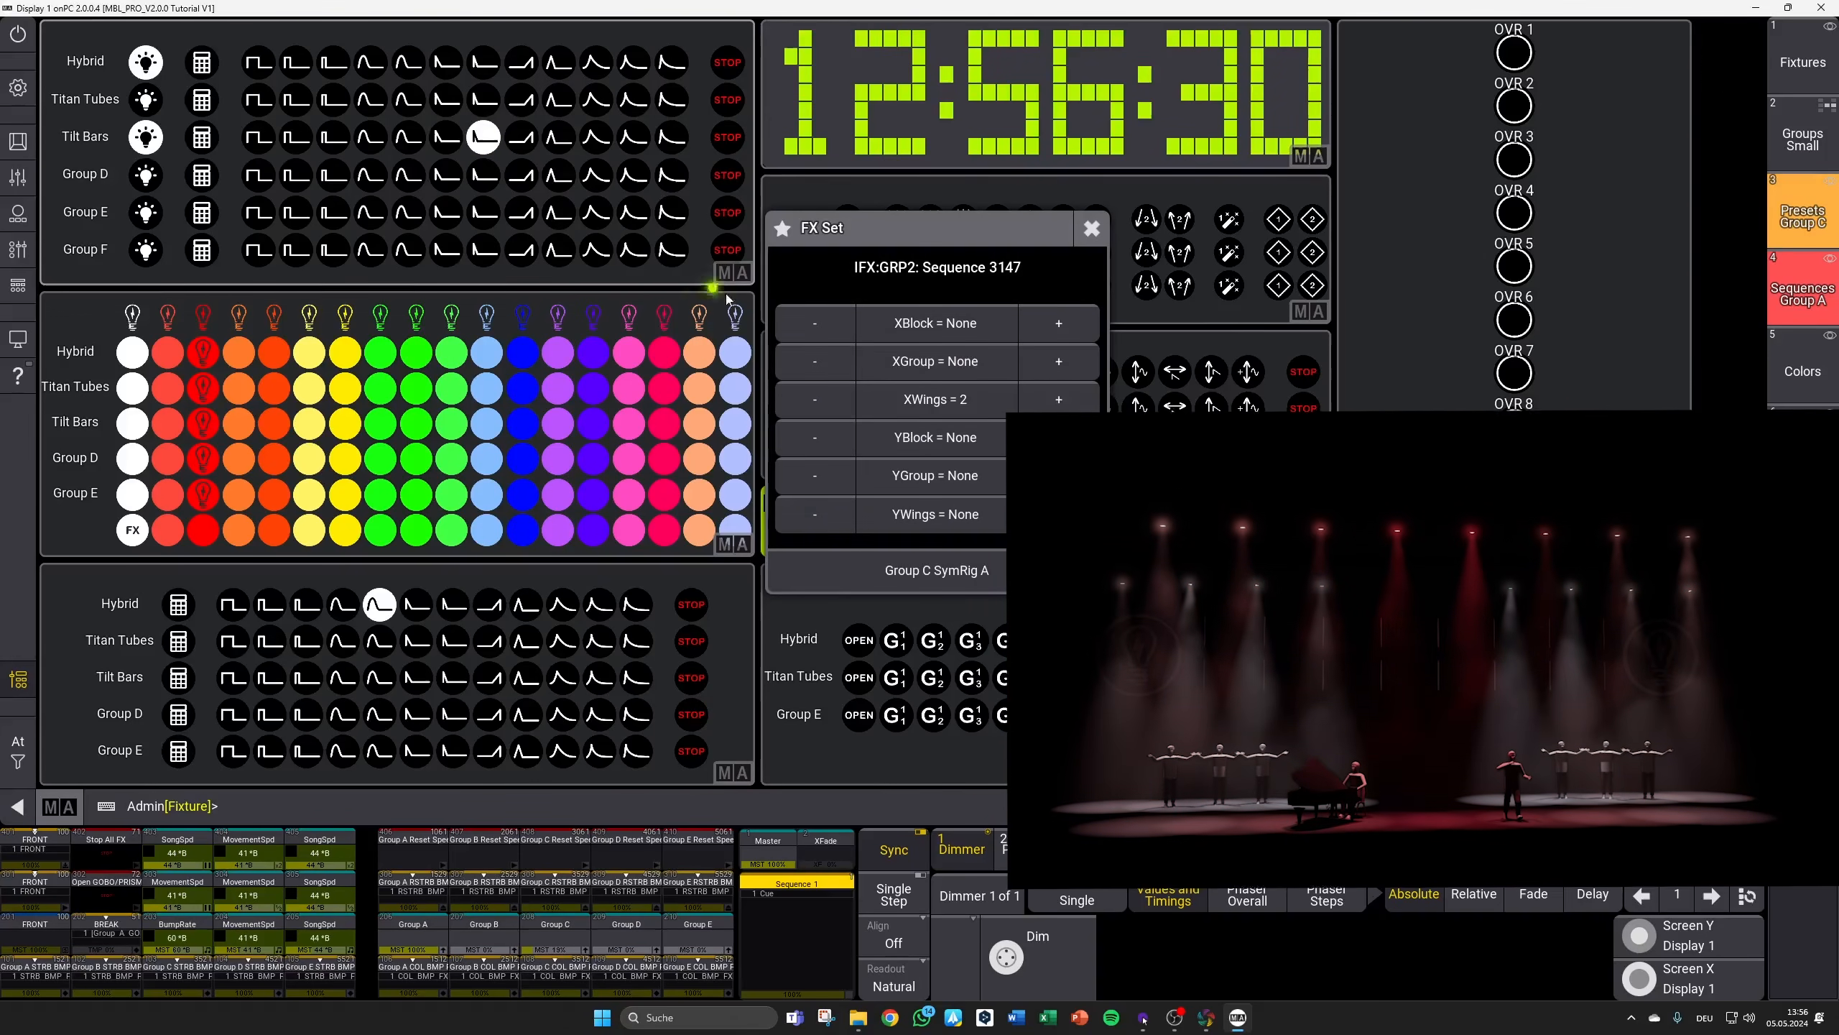
left_click(1063, 403)
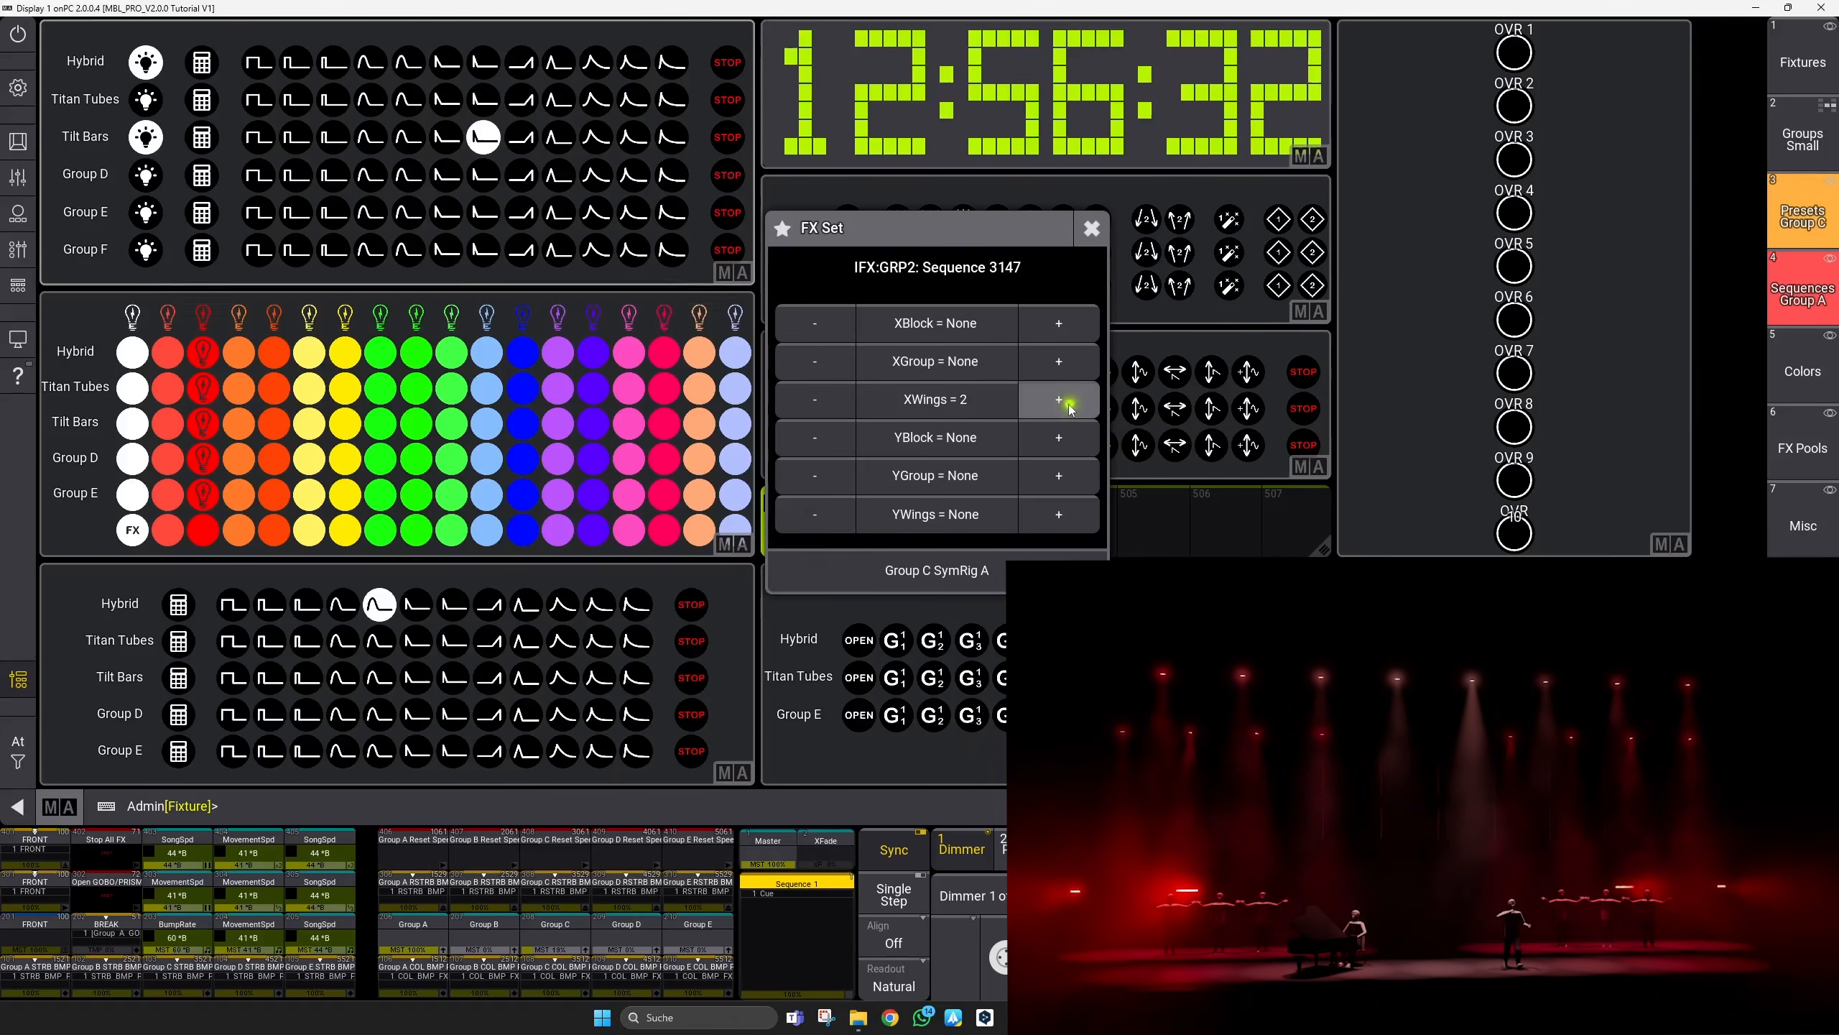
left_click(1063, 403)
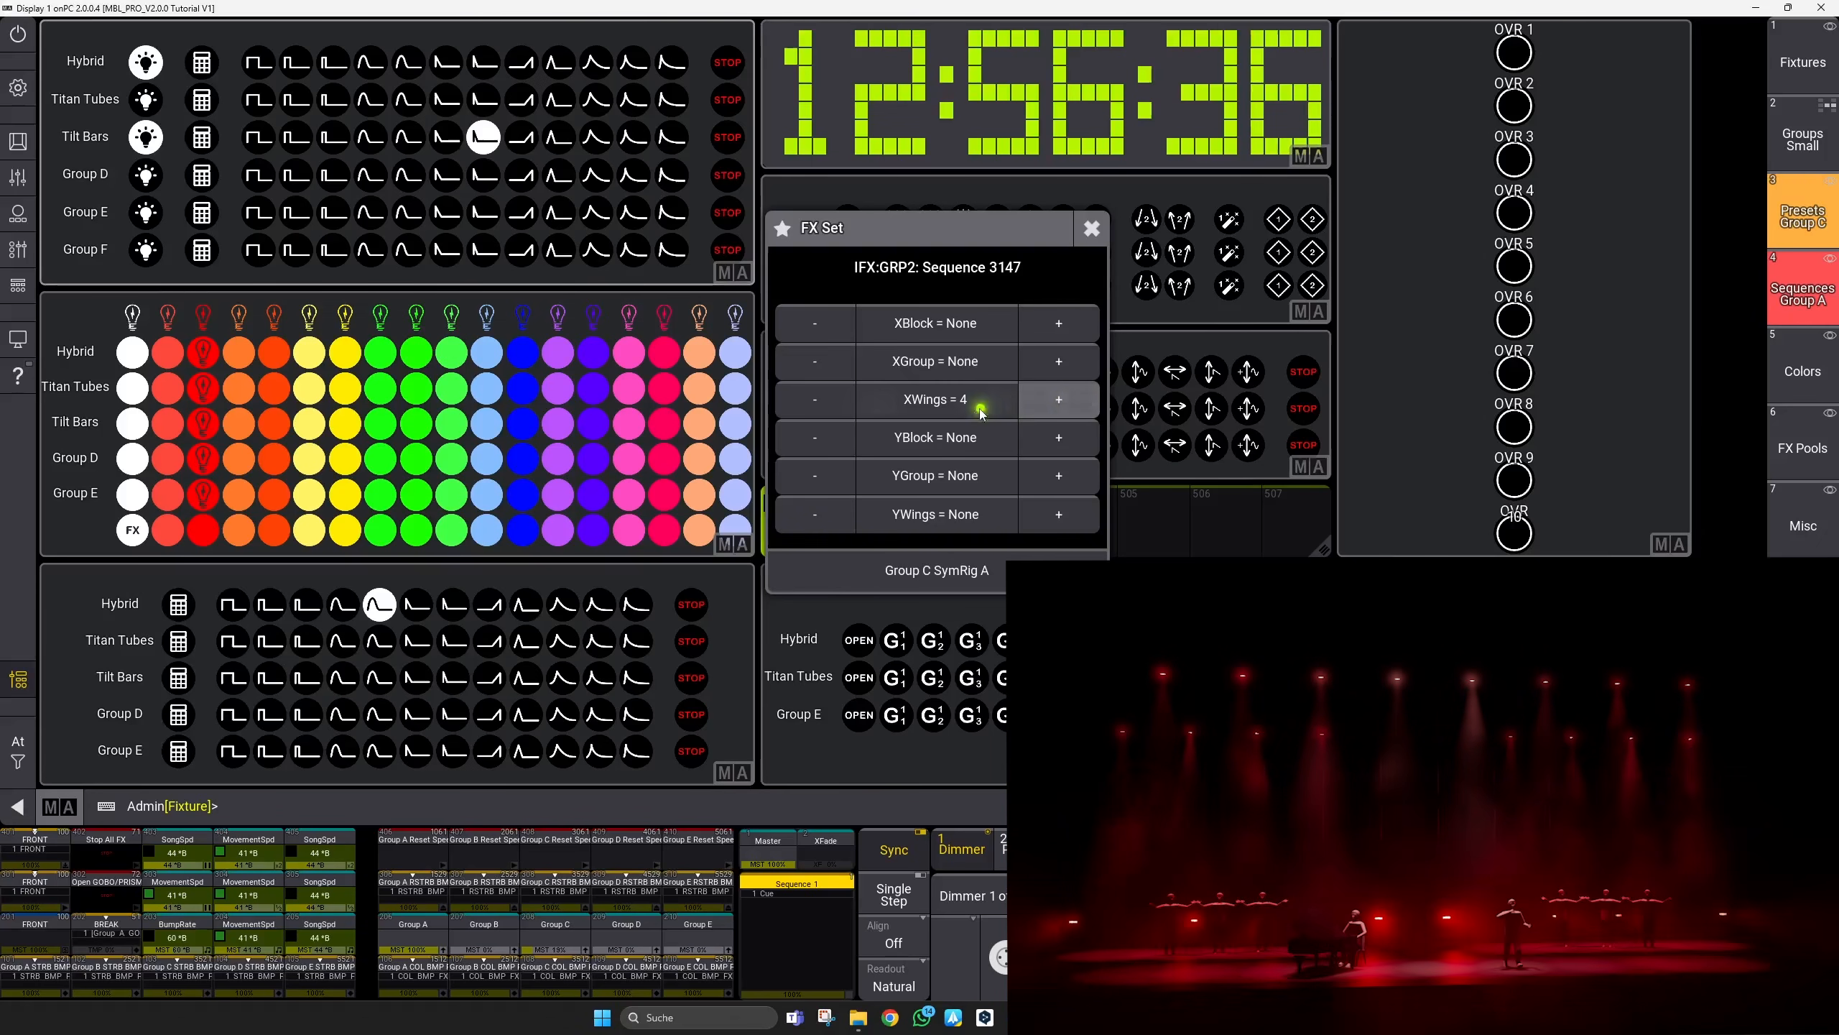
left_click(1050, 329)
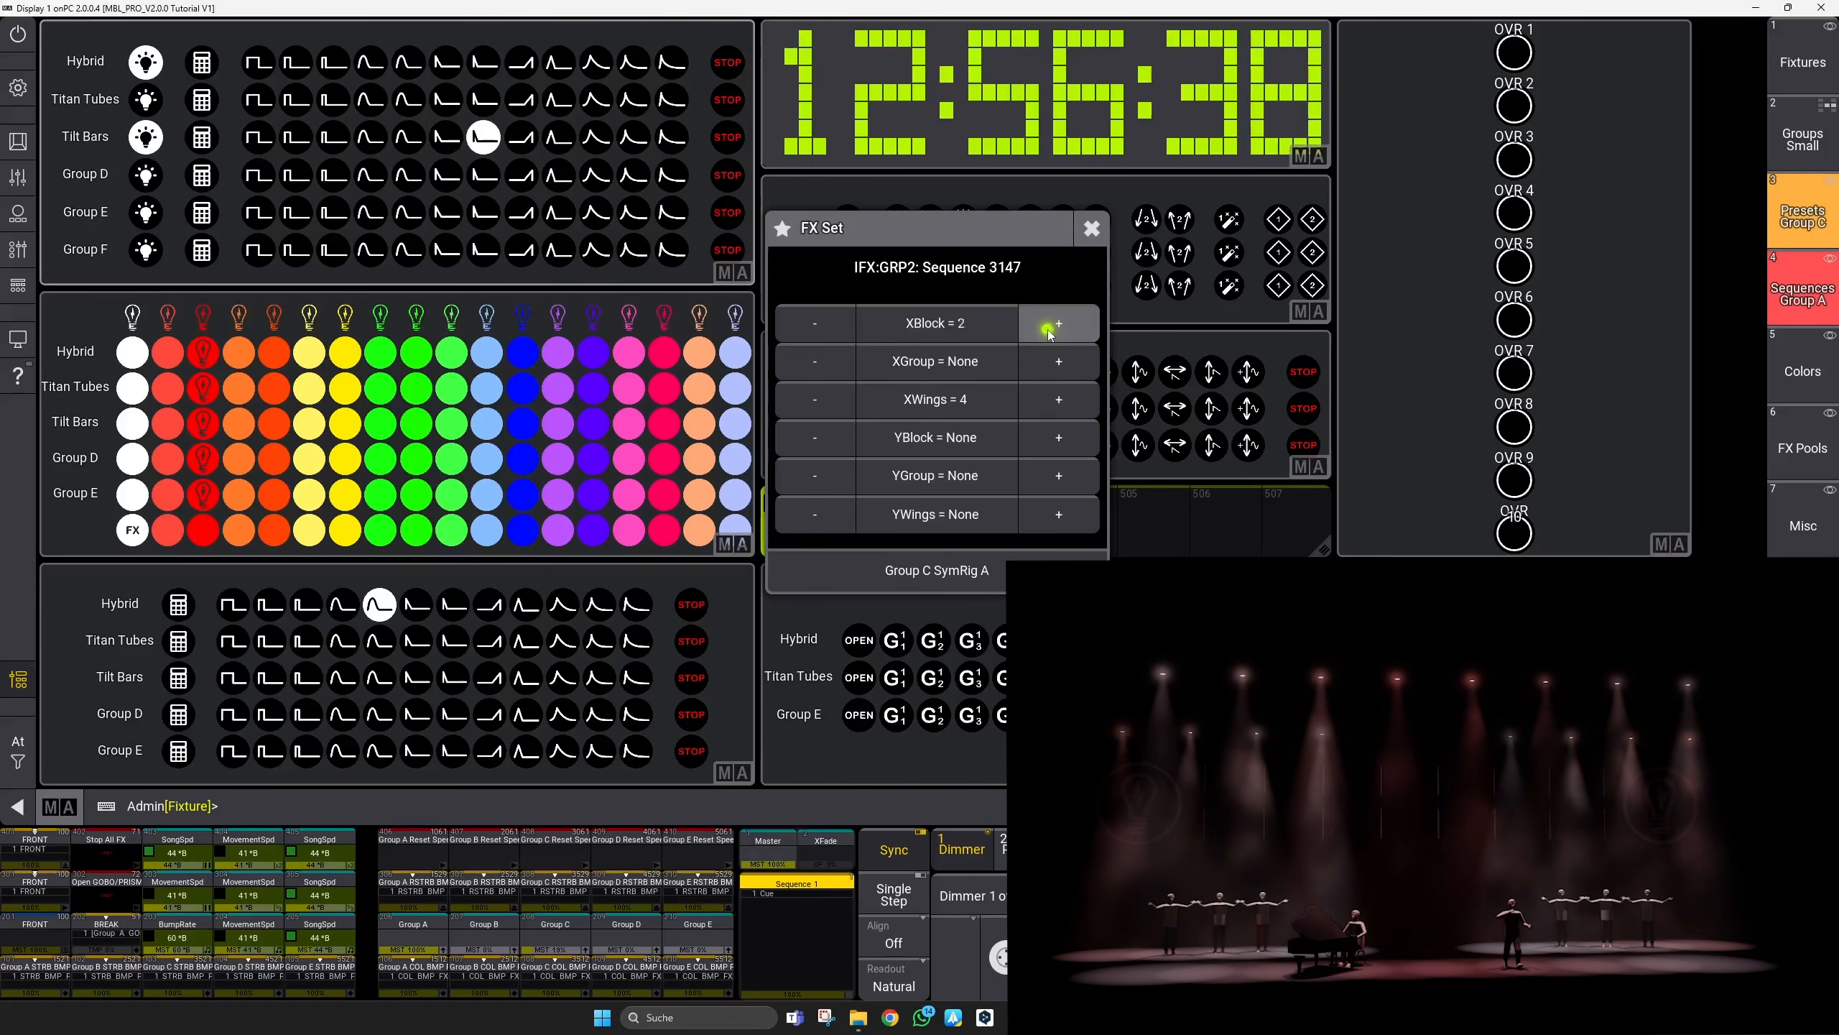
left_click(1050, 330)
left_click(1050, 329)
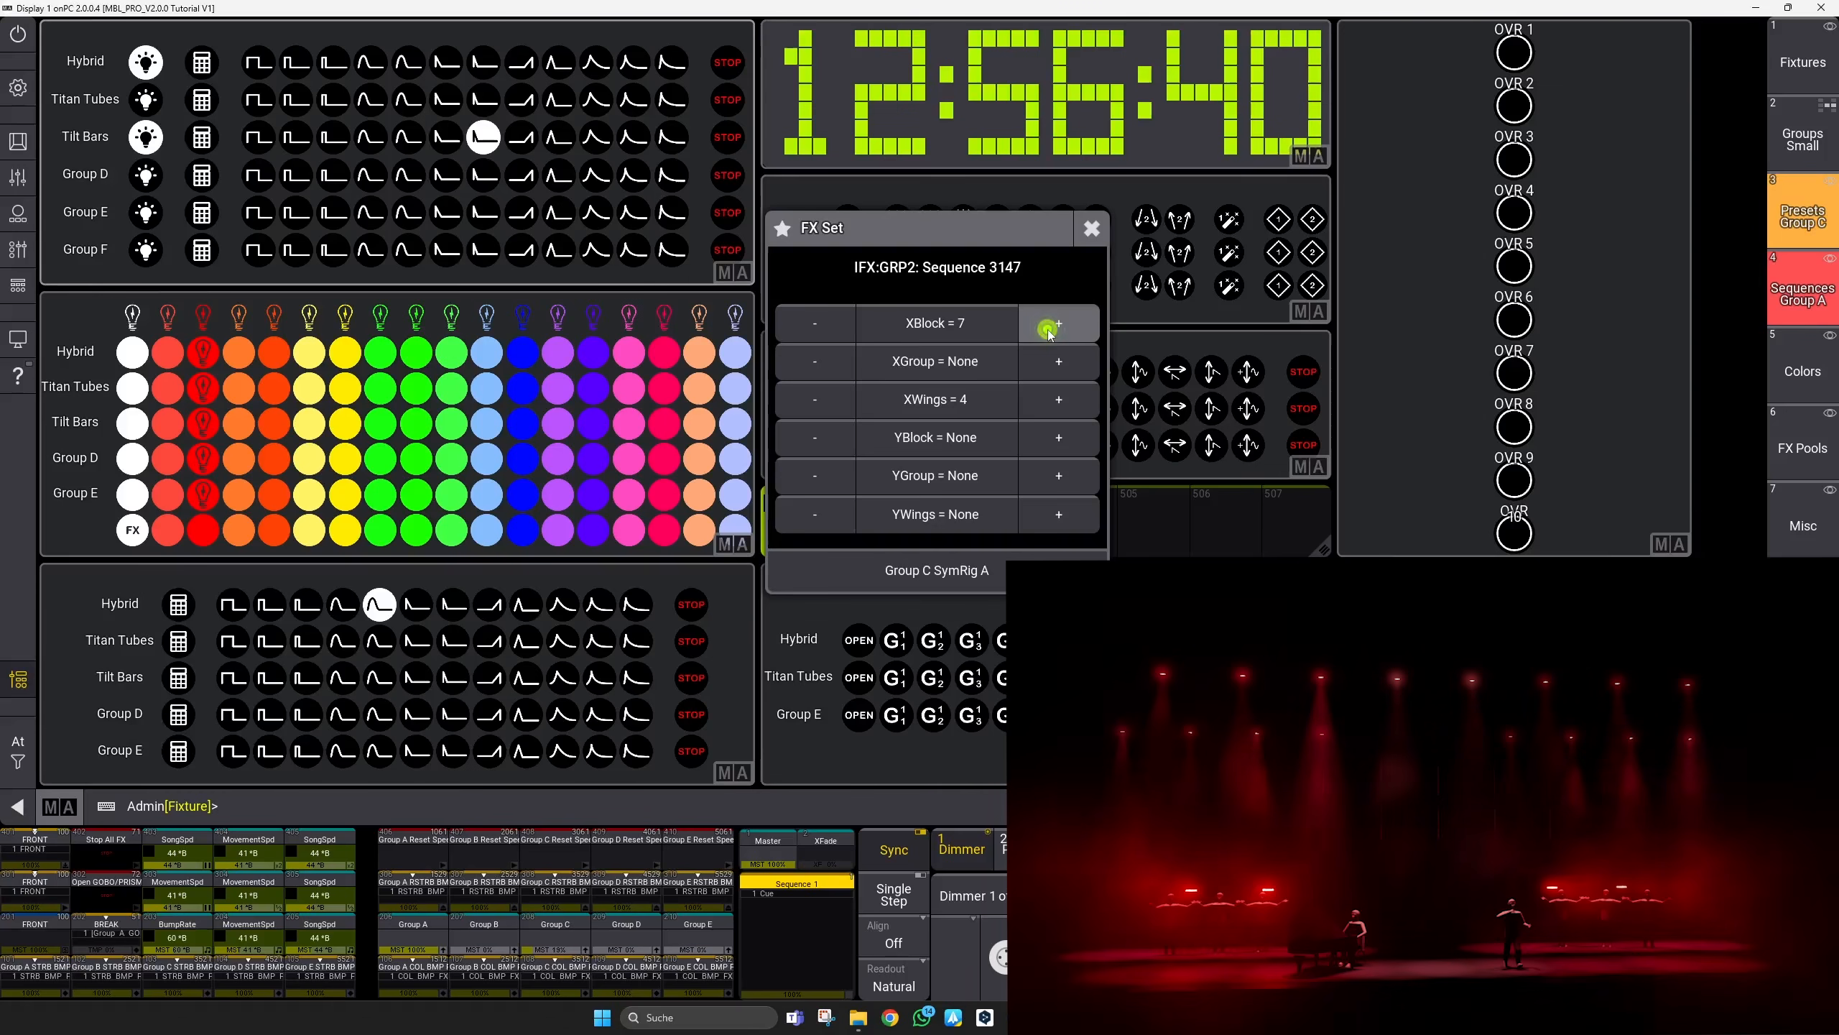
left_click(1049, 330)
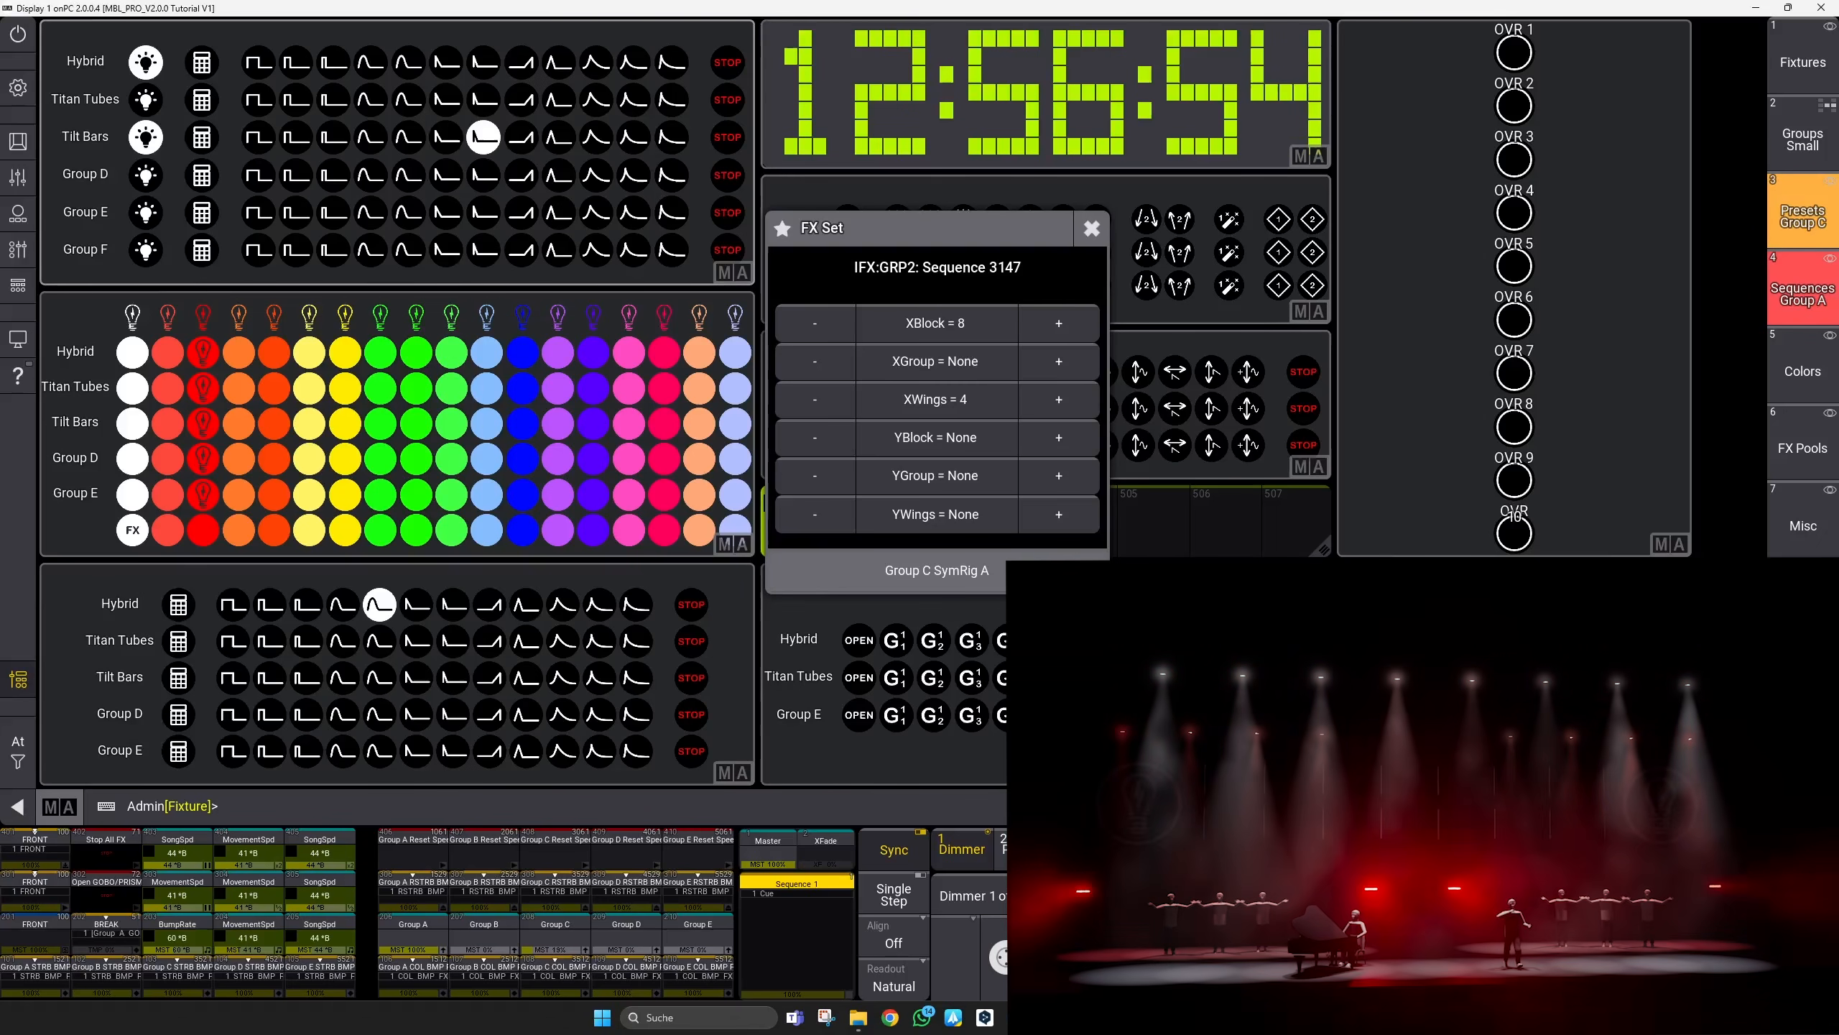
left_click(831, 407)
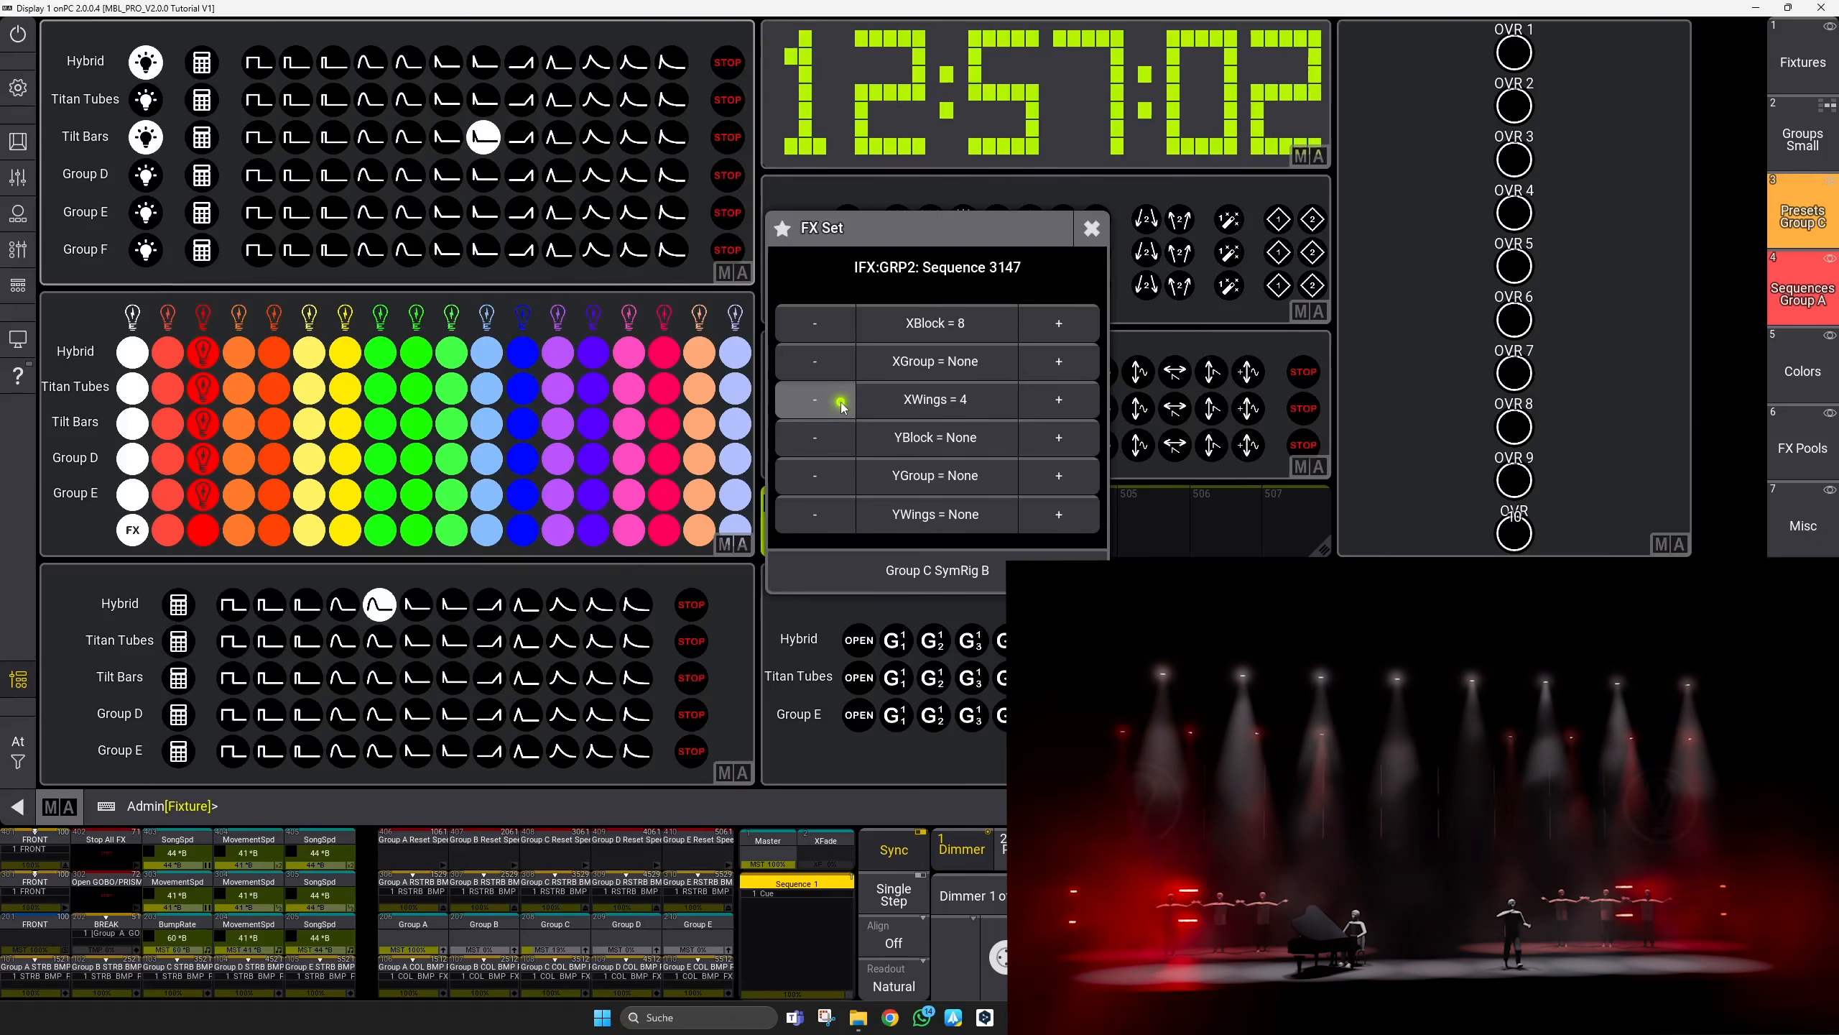
left_click(1092, 227)
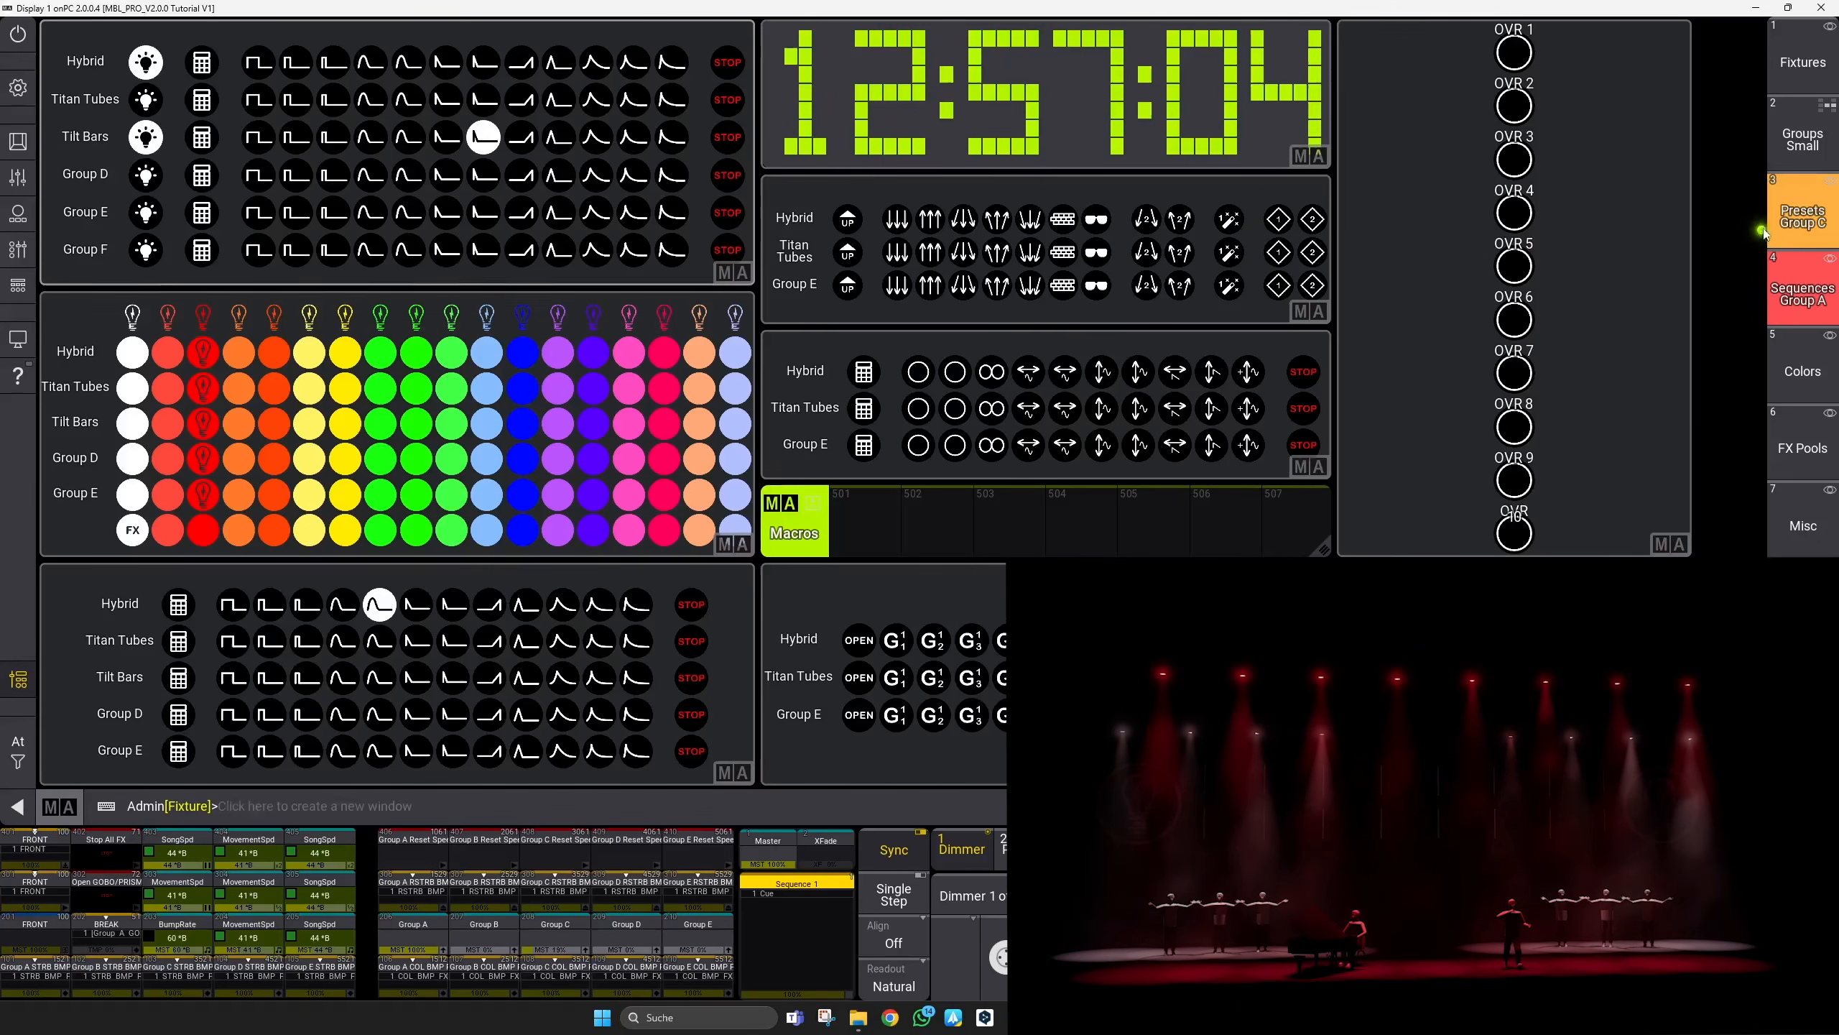
Step: Compare the grid arrangements of Group C SymRig B and Group C SymRig A in the Groups Small view, and clear the selection
left_click(1796, 139)
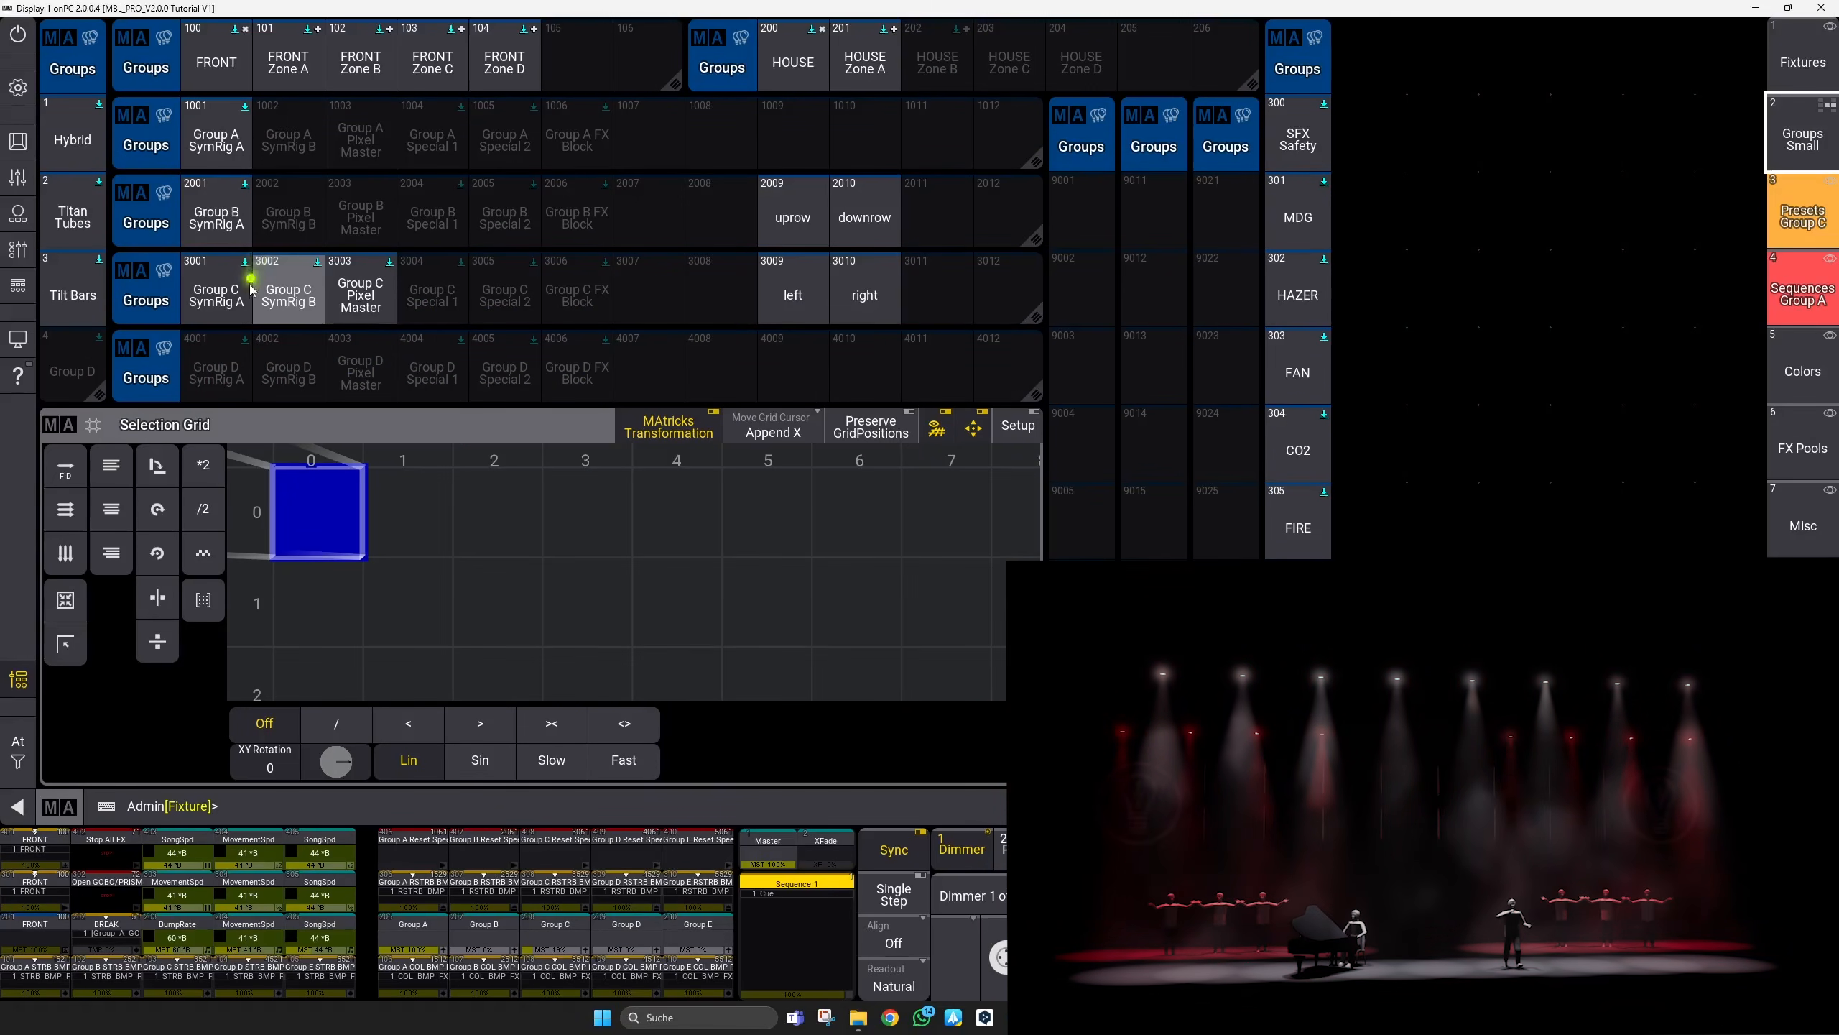
left_click(300, 304)
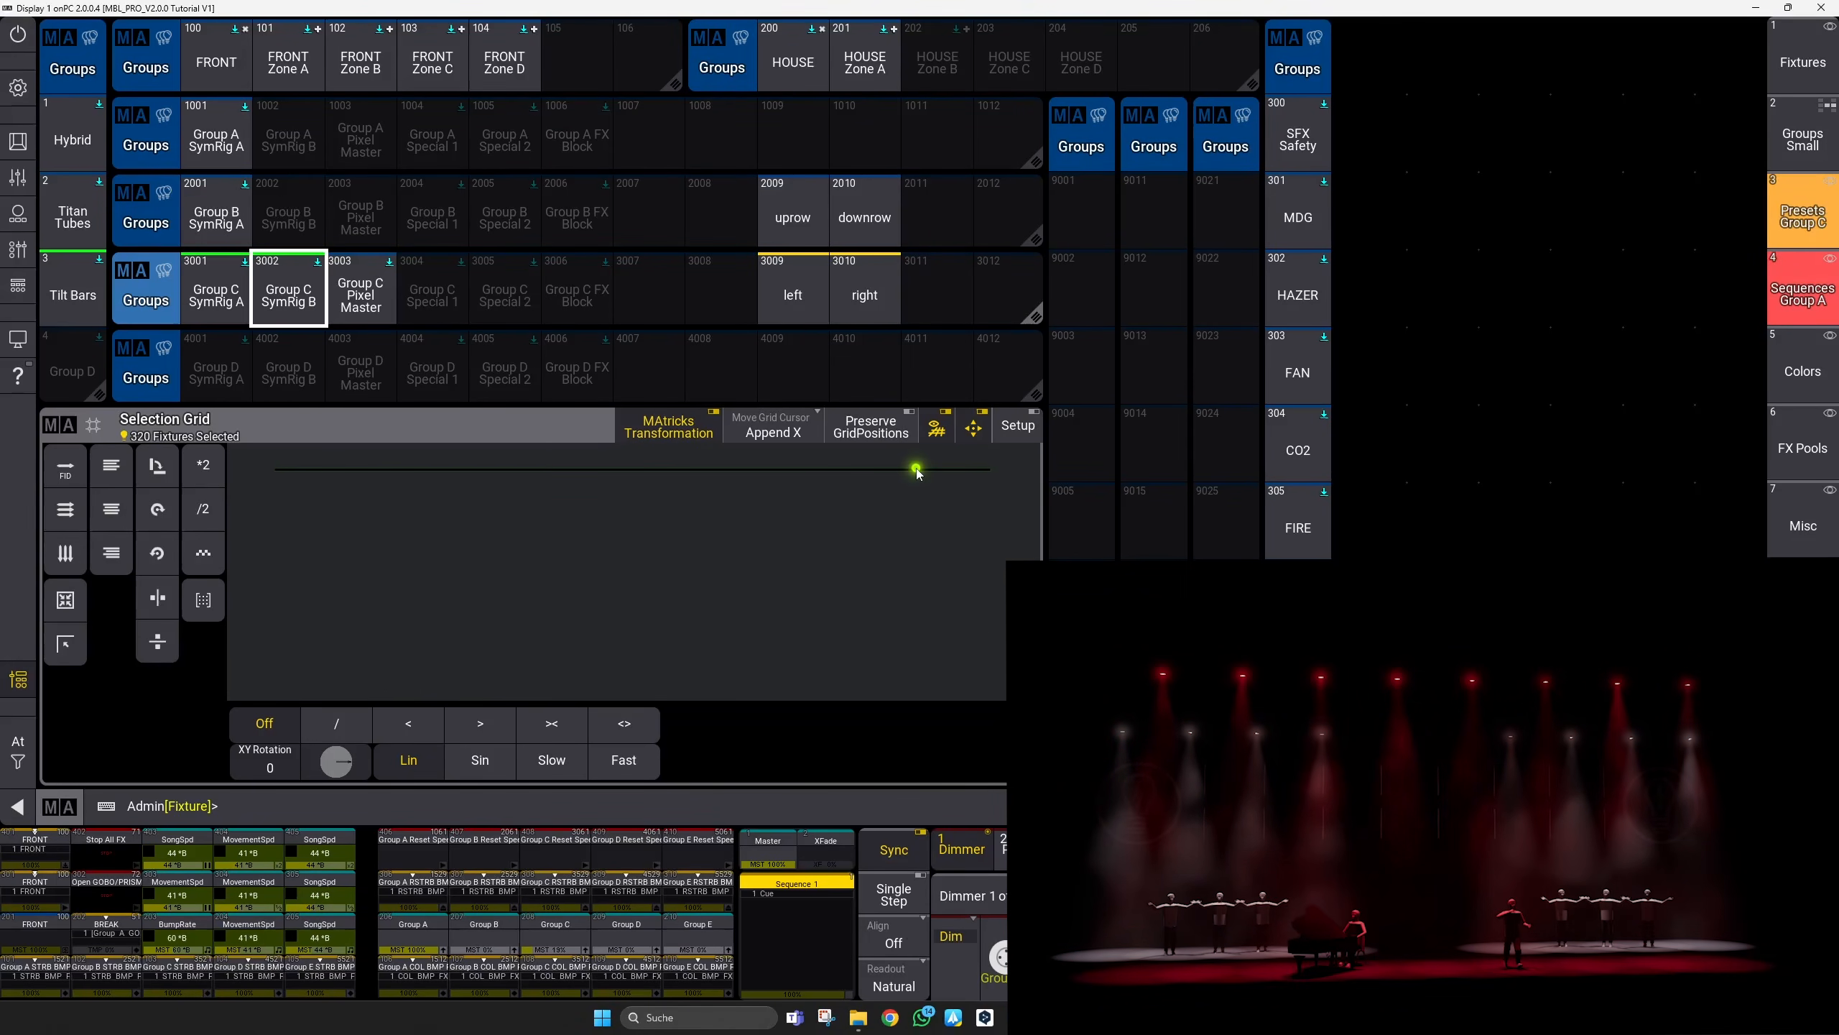
left_click(217, 300)
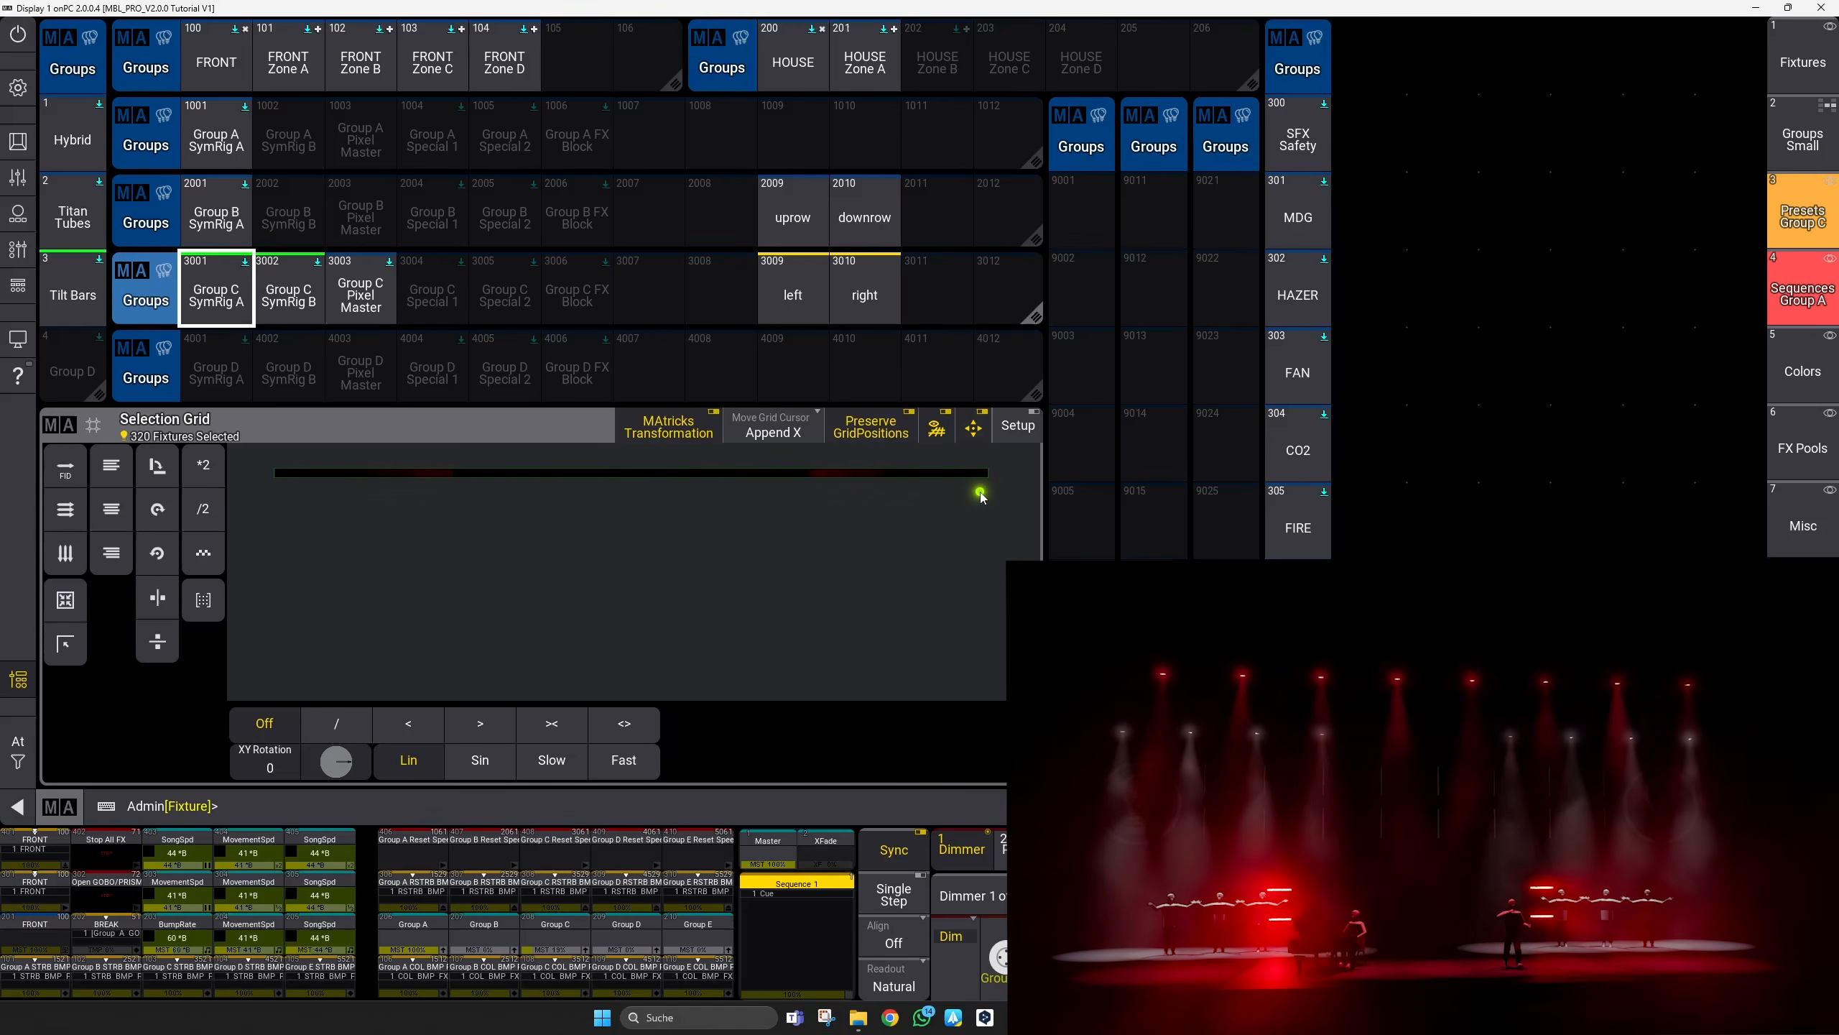
key("Escape")
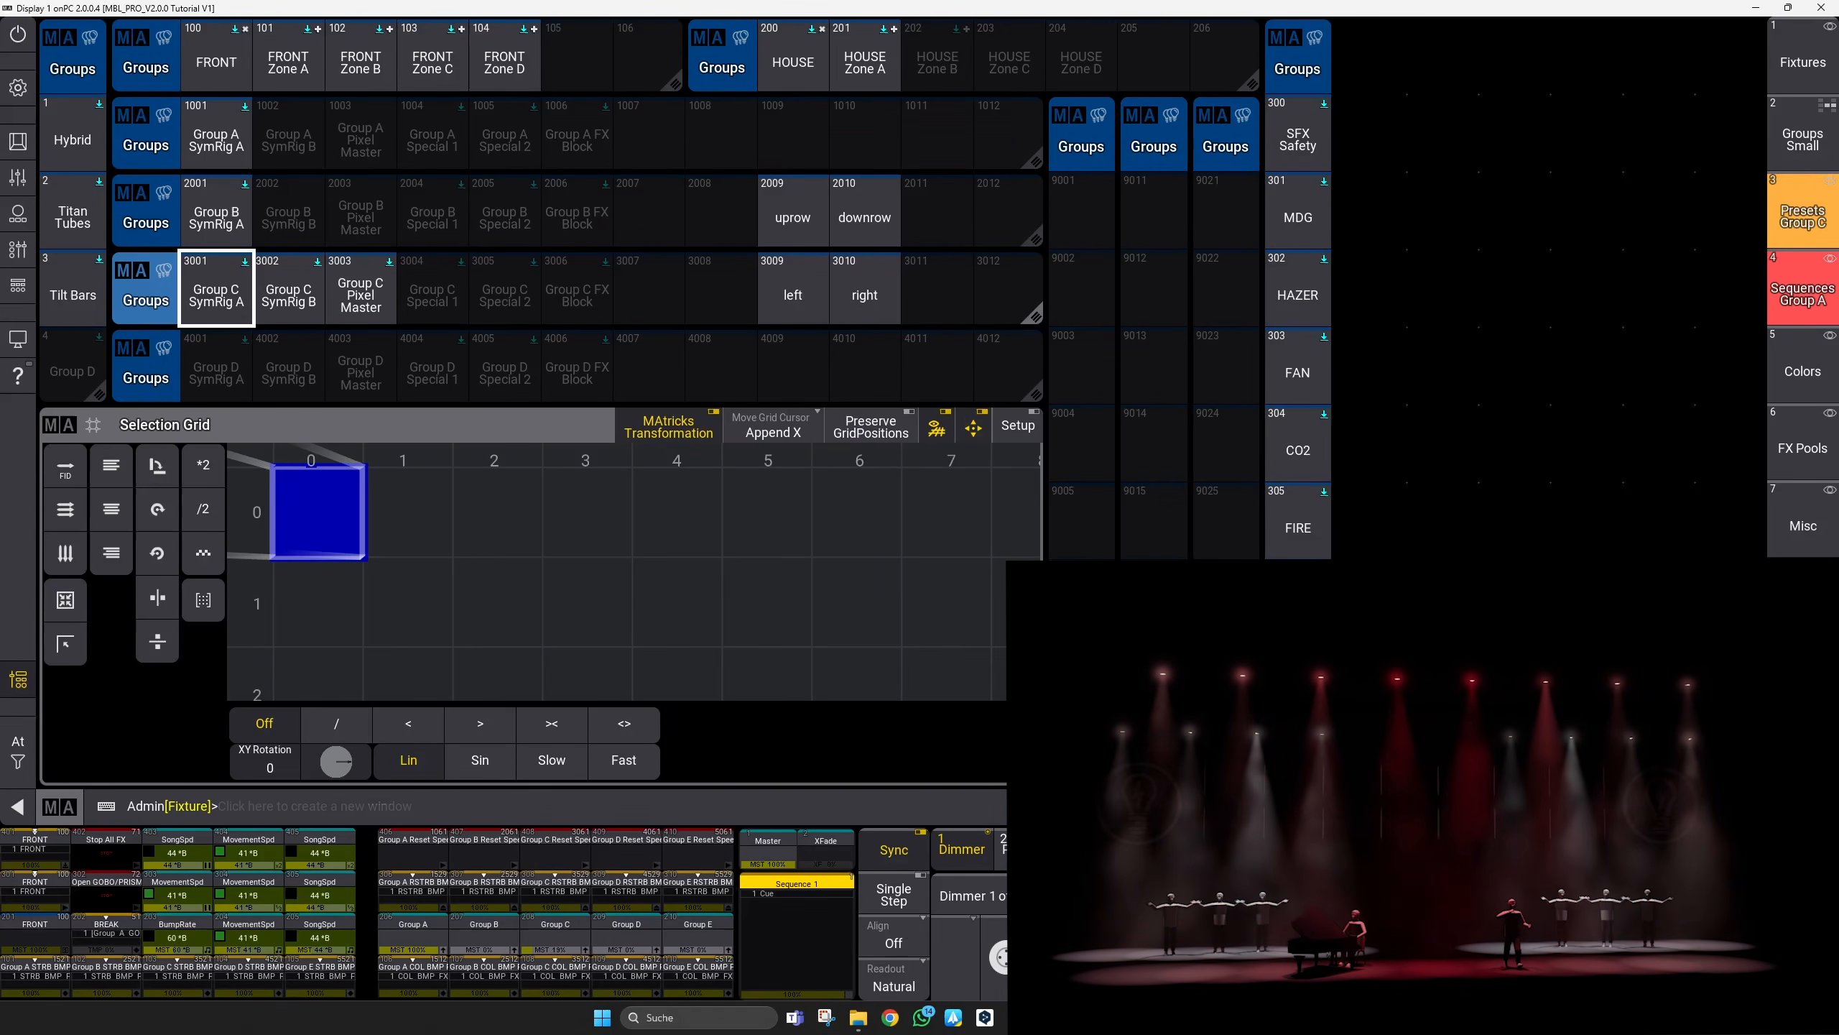
Step: Check the Tilt Bars intensity effect's settings in the show view, and compare its fifth and seventh effects on stage
left_click(1803, 673)
left_click(202, 141)
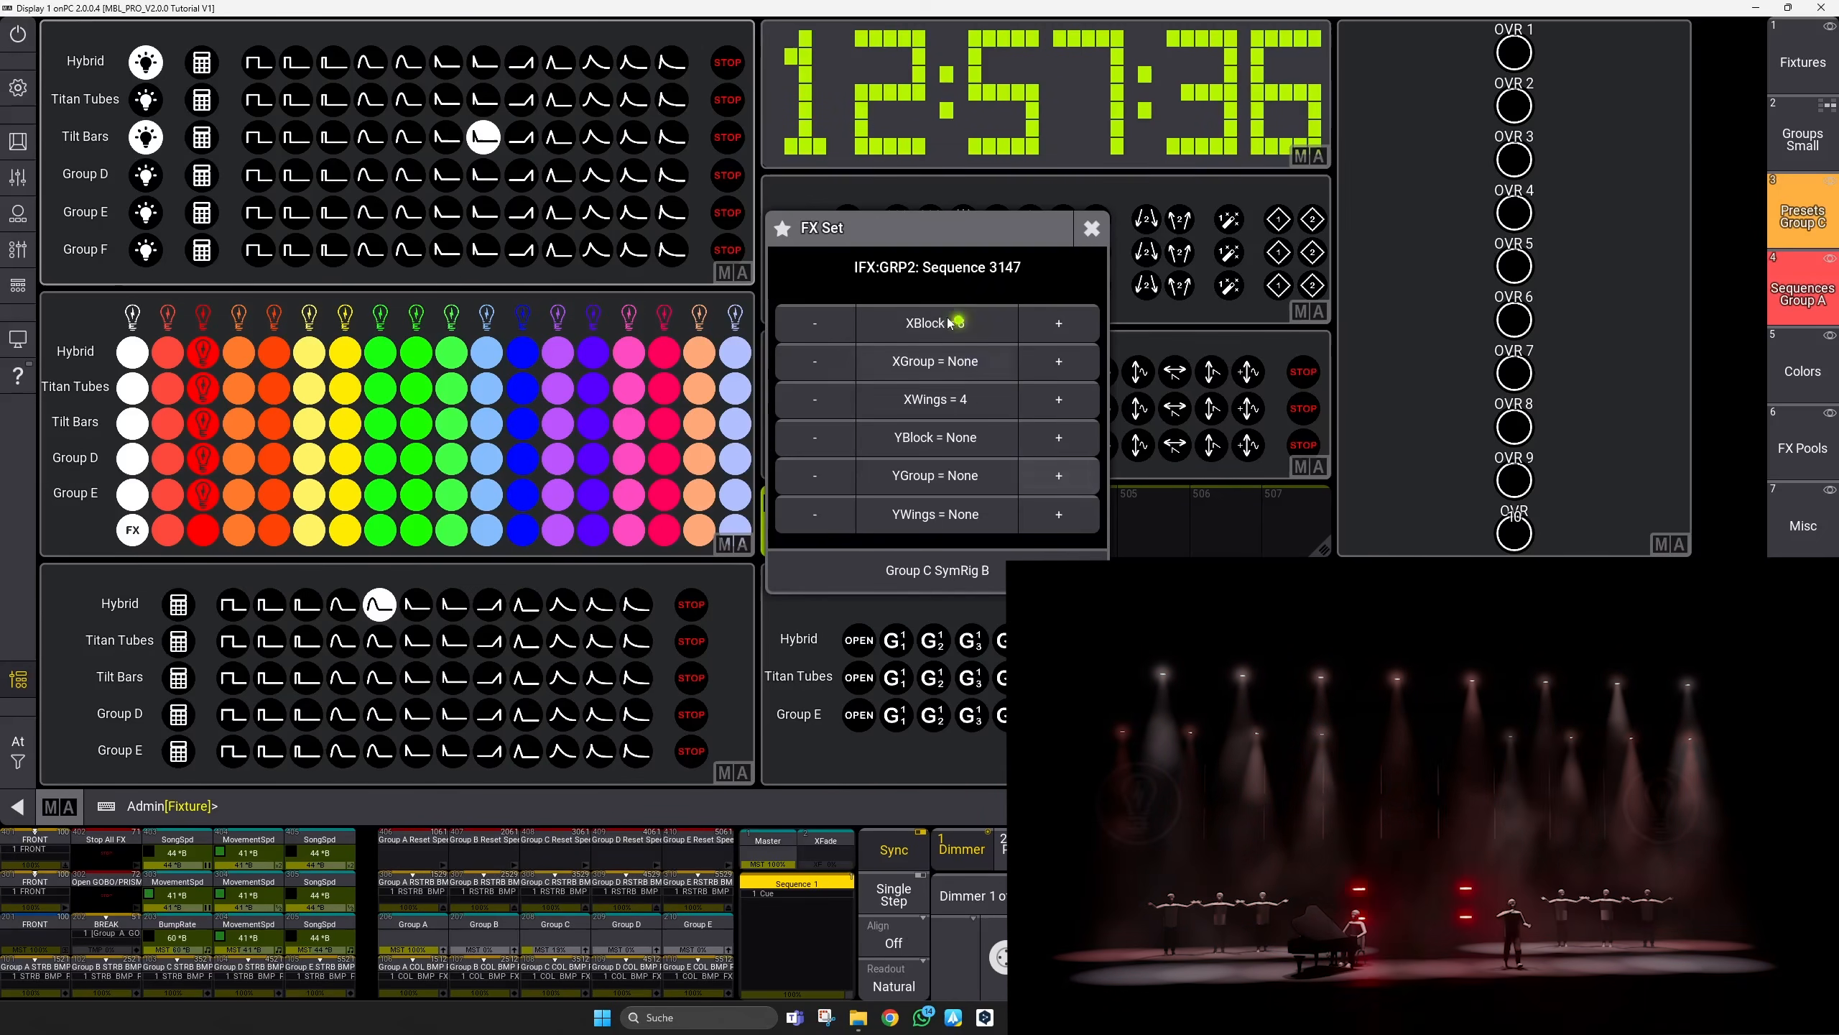
left_click(1091, 228)
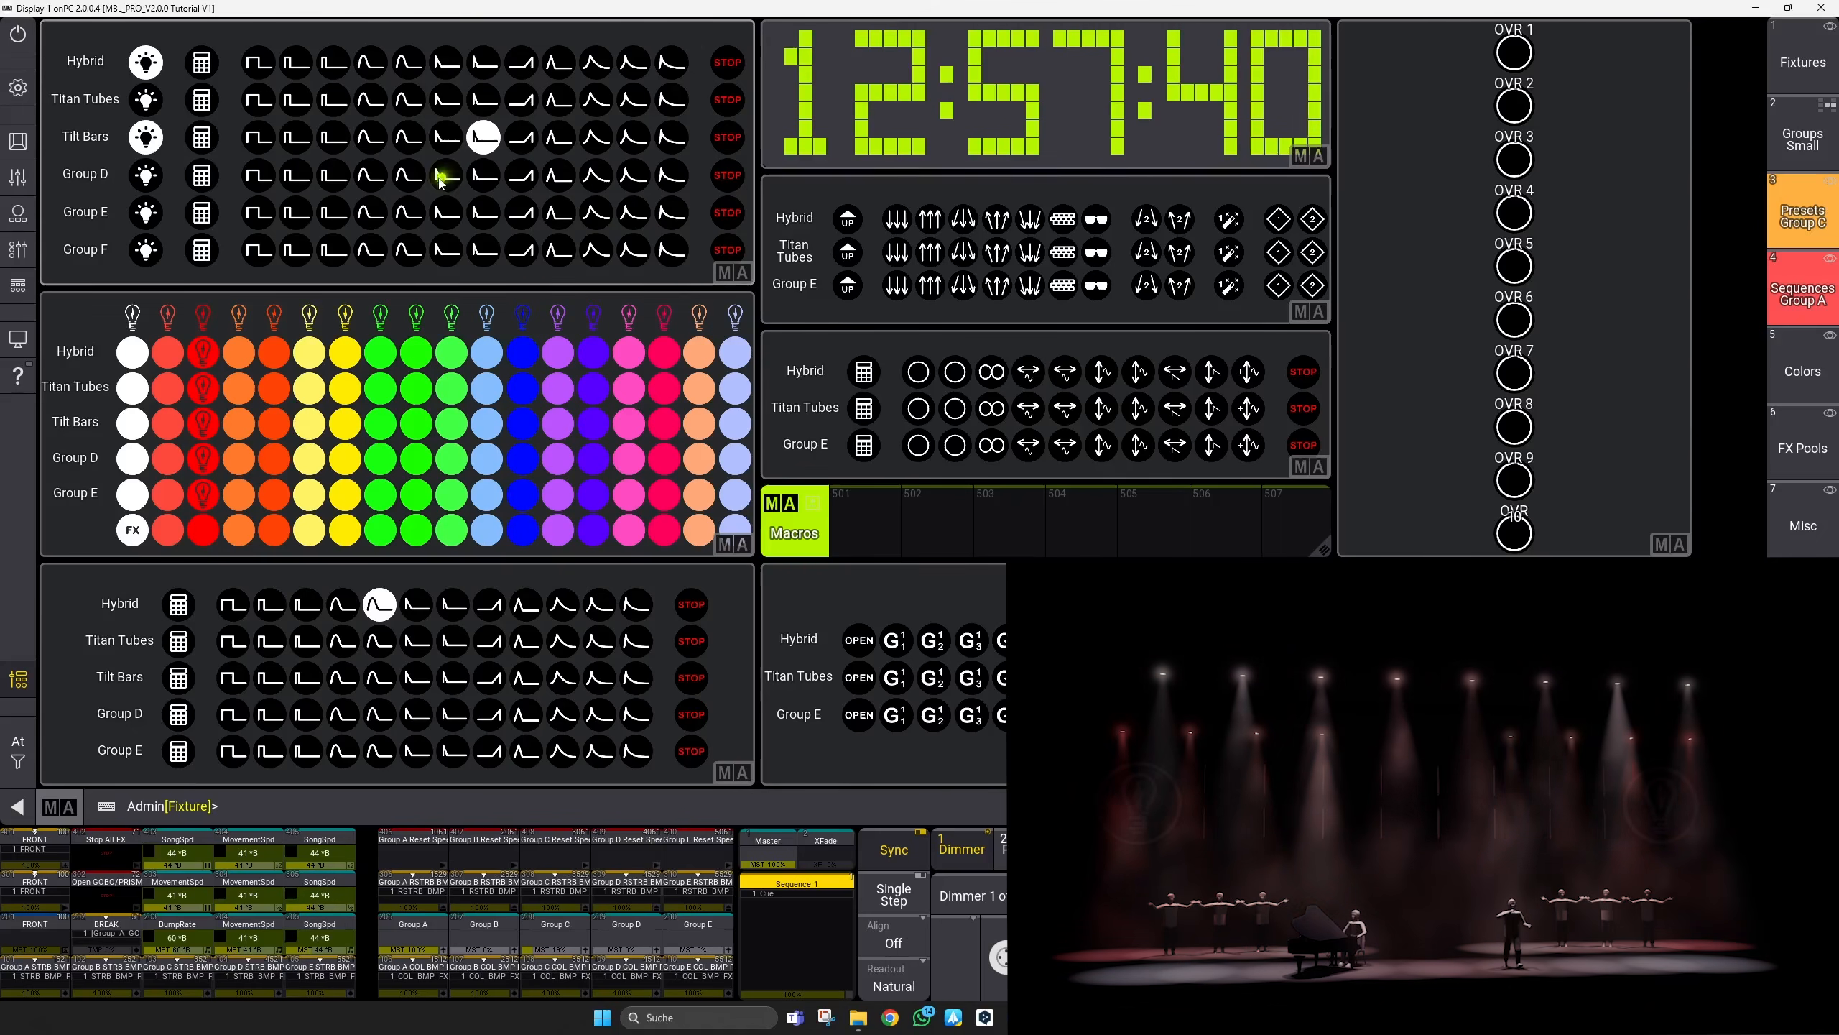
left_click(409, 139)
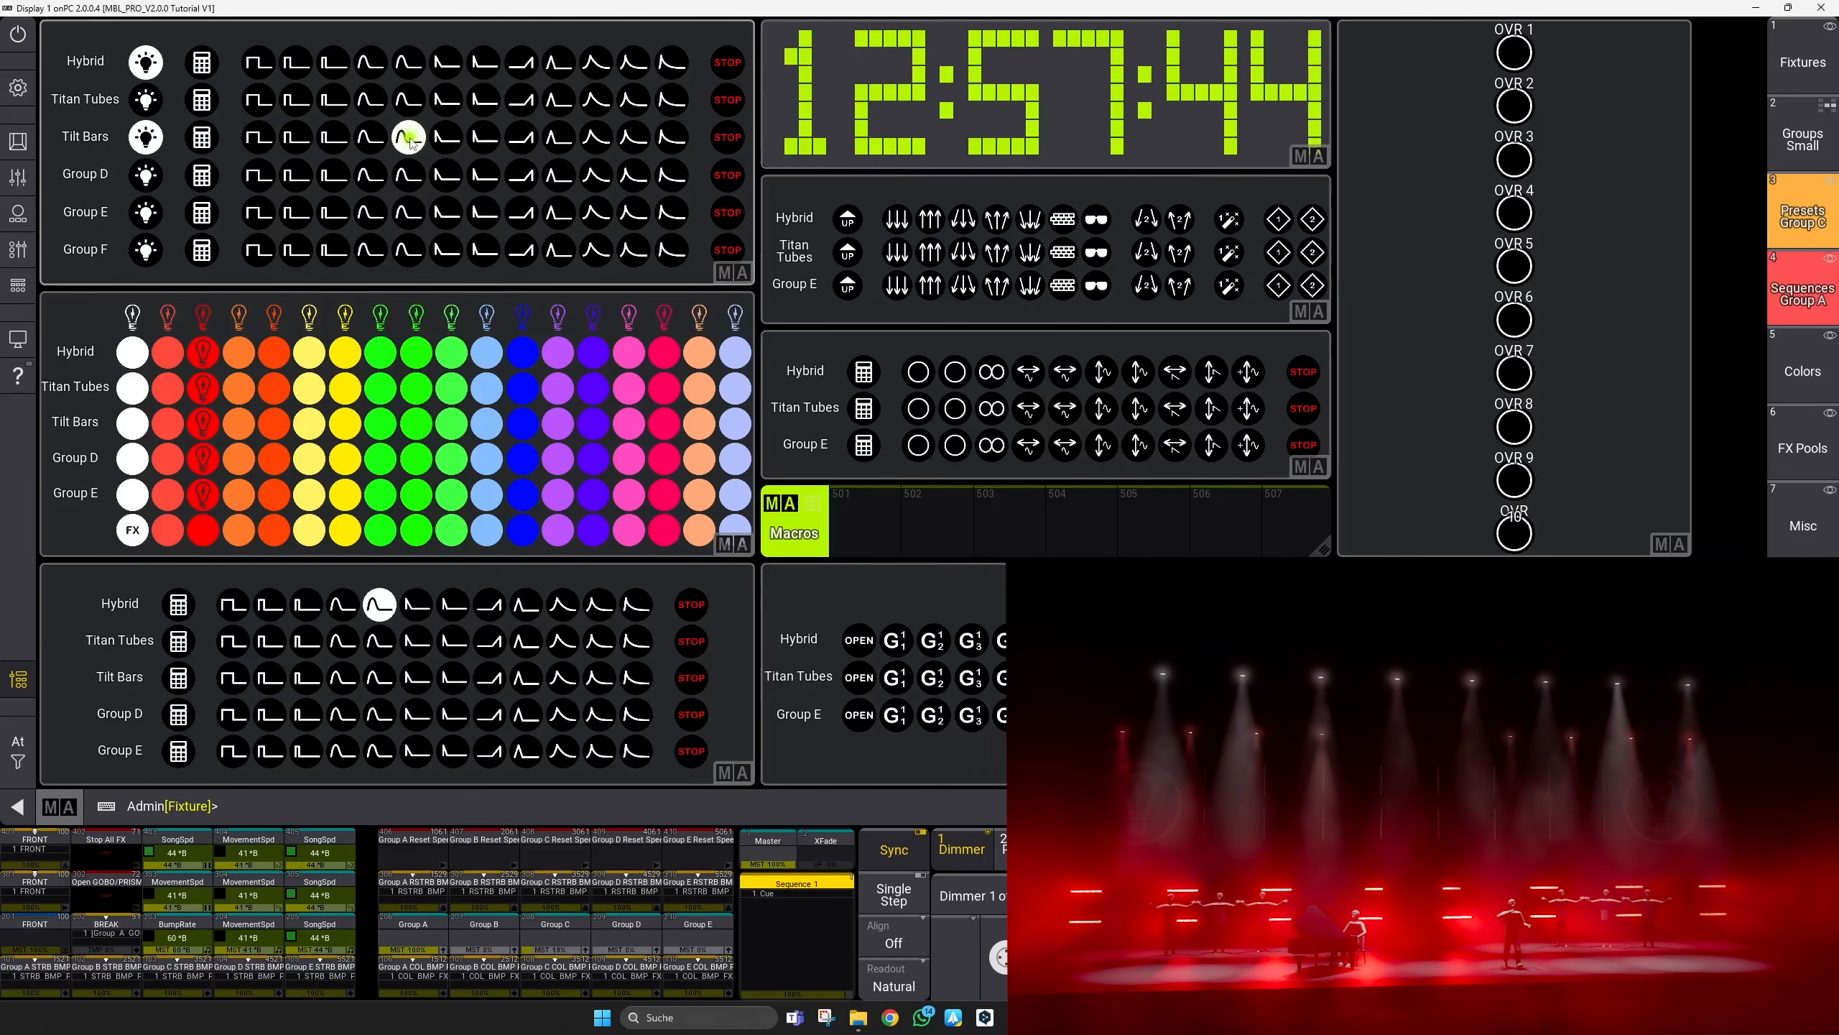
left_click(484, 138)
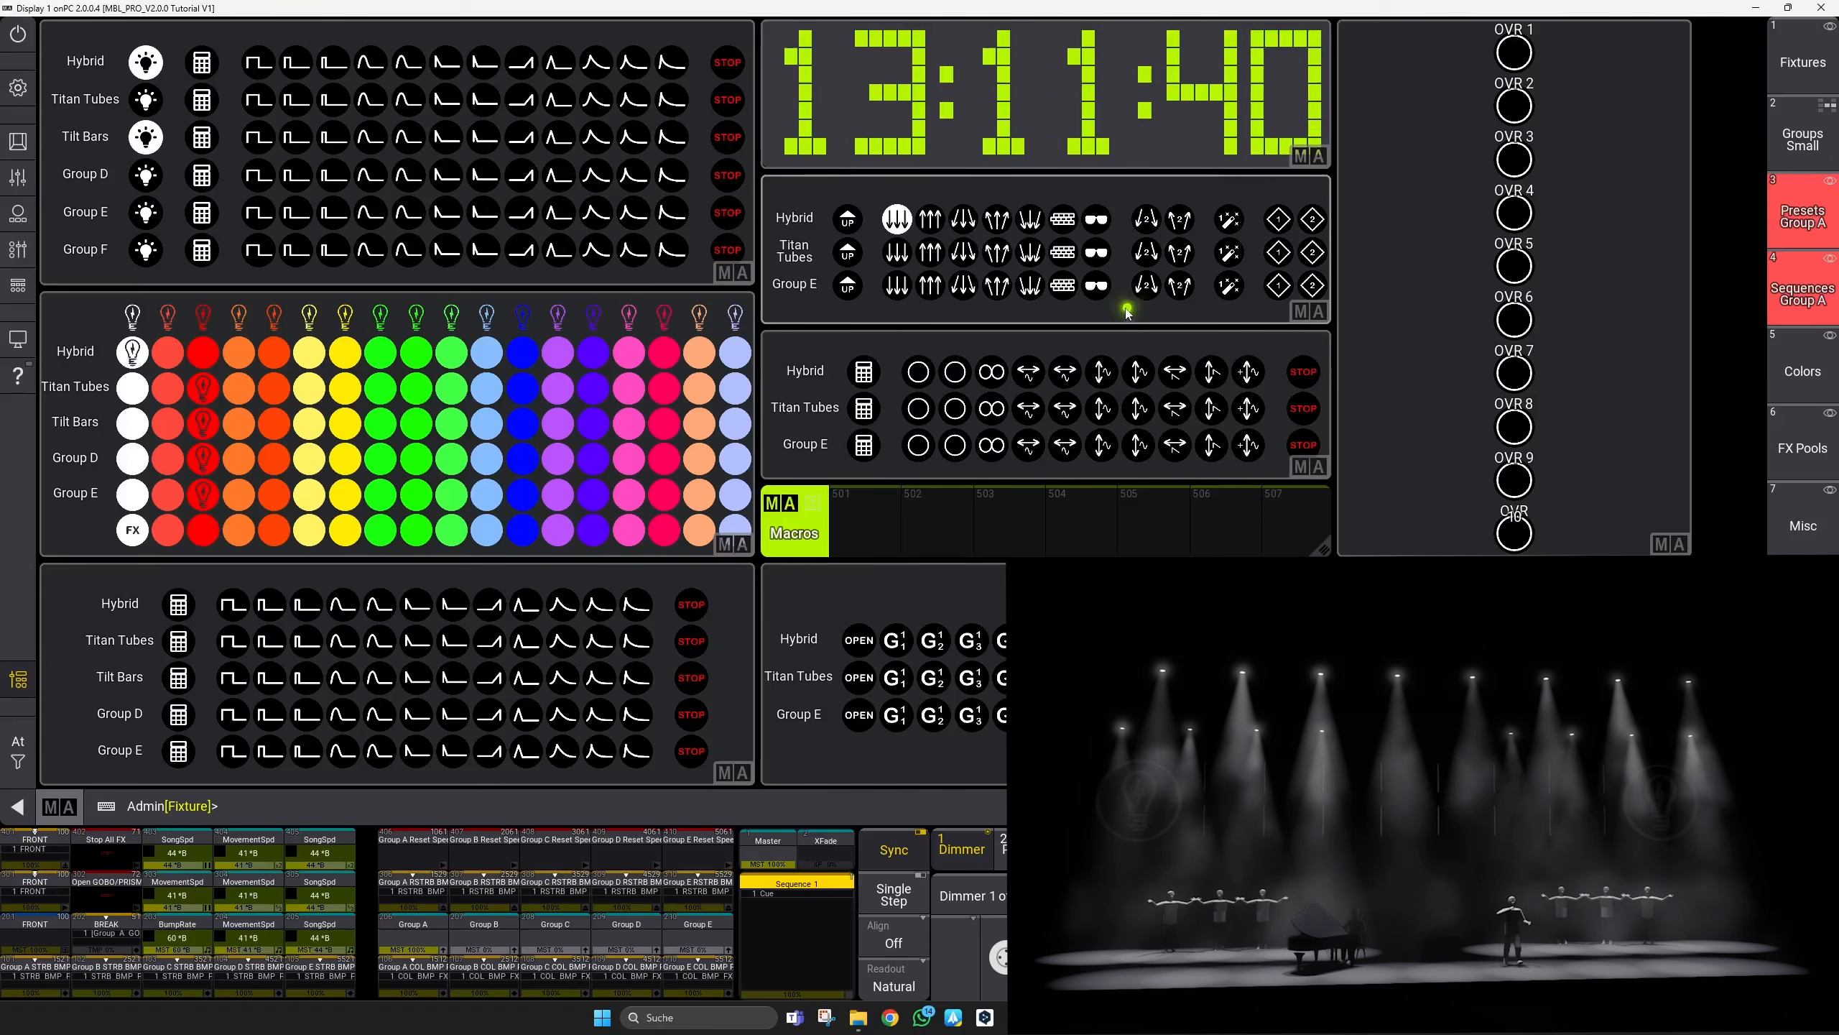
Step: Try Hybrid's two question-mark special positions in turn, using its UP control between them, and leave the second one active
left_click(850, 225)
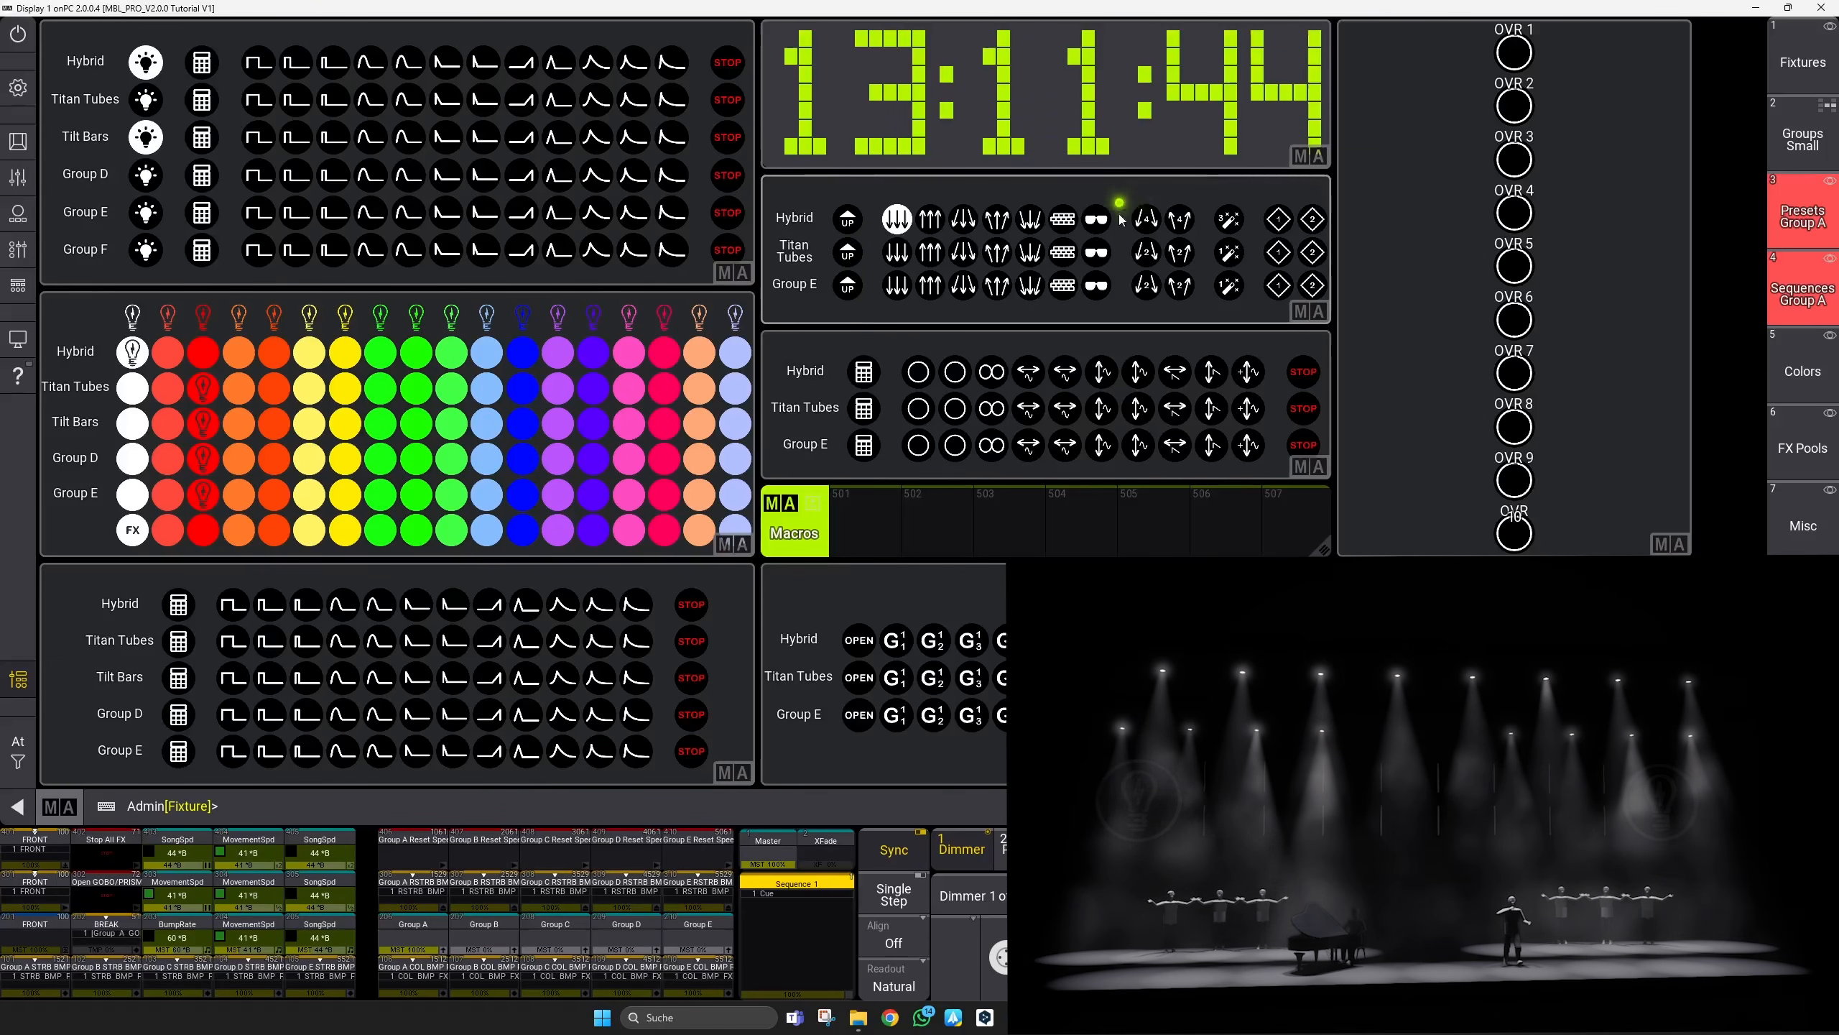
left_click(1153, 229)
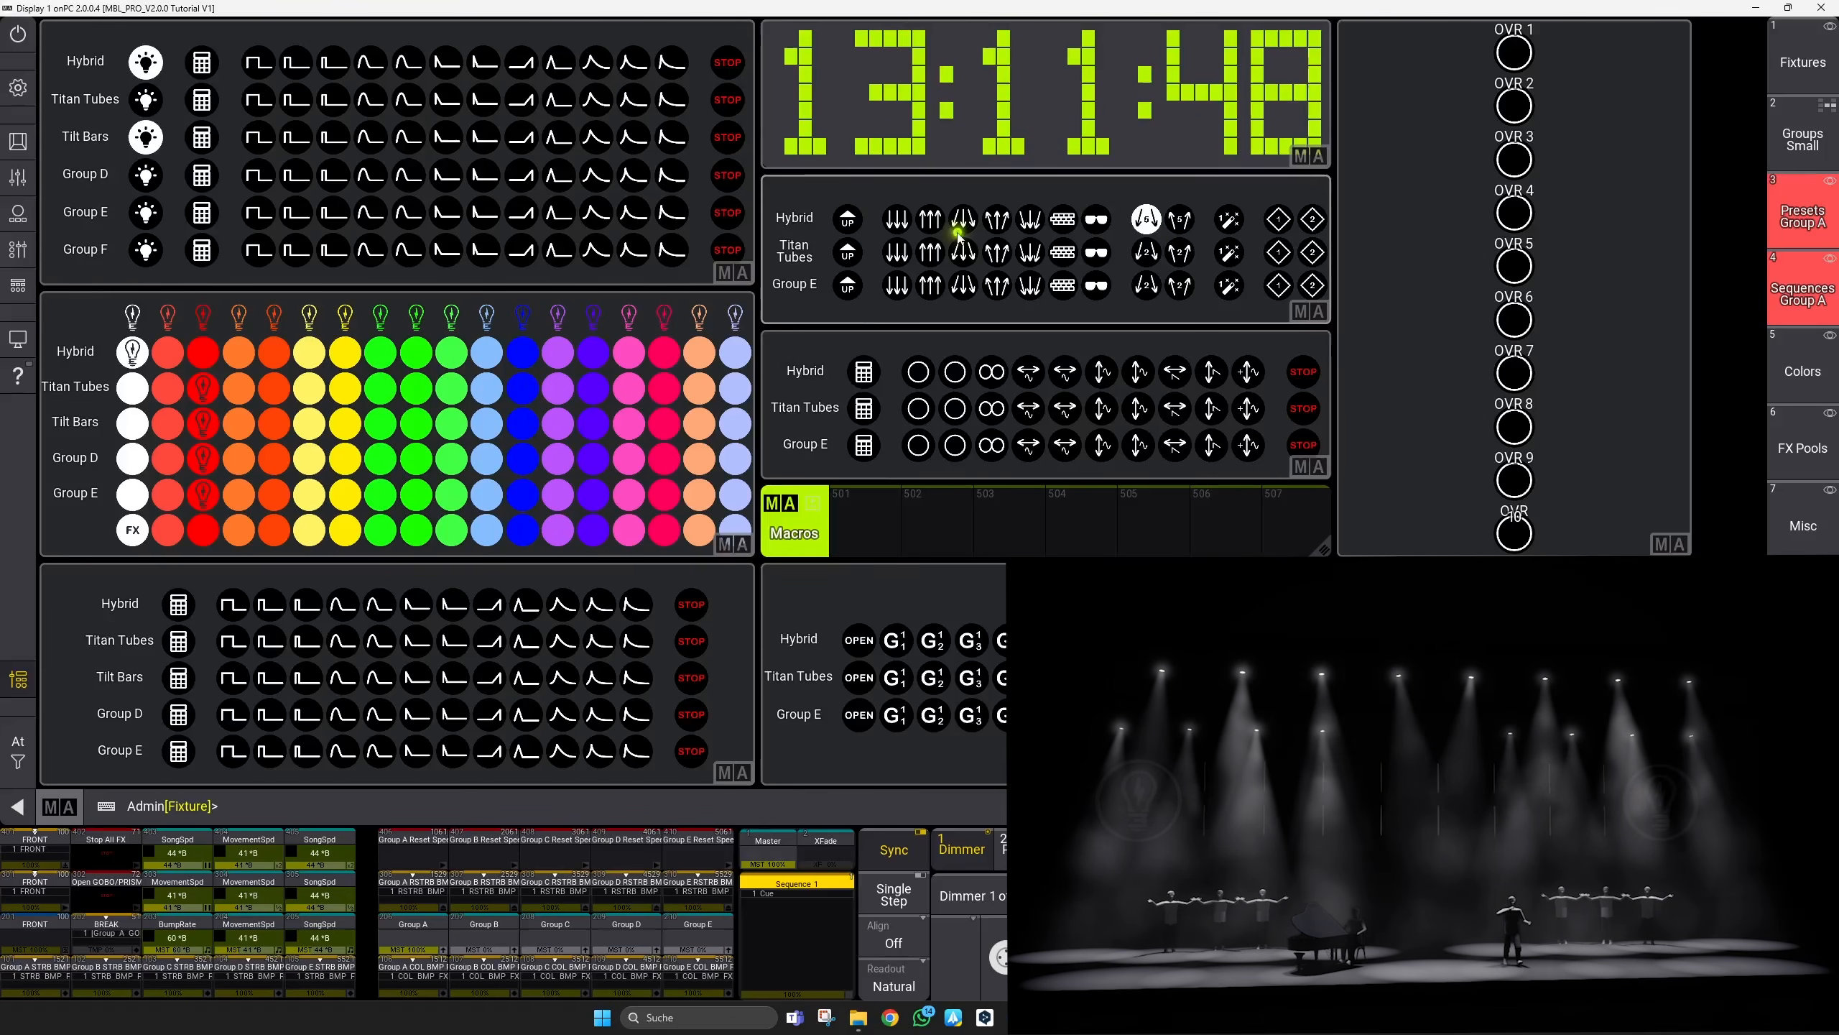
left_click(851, 222)
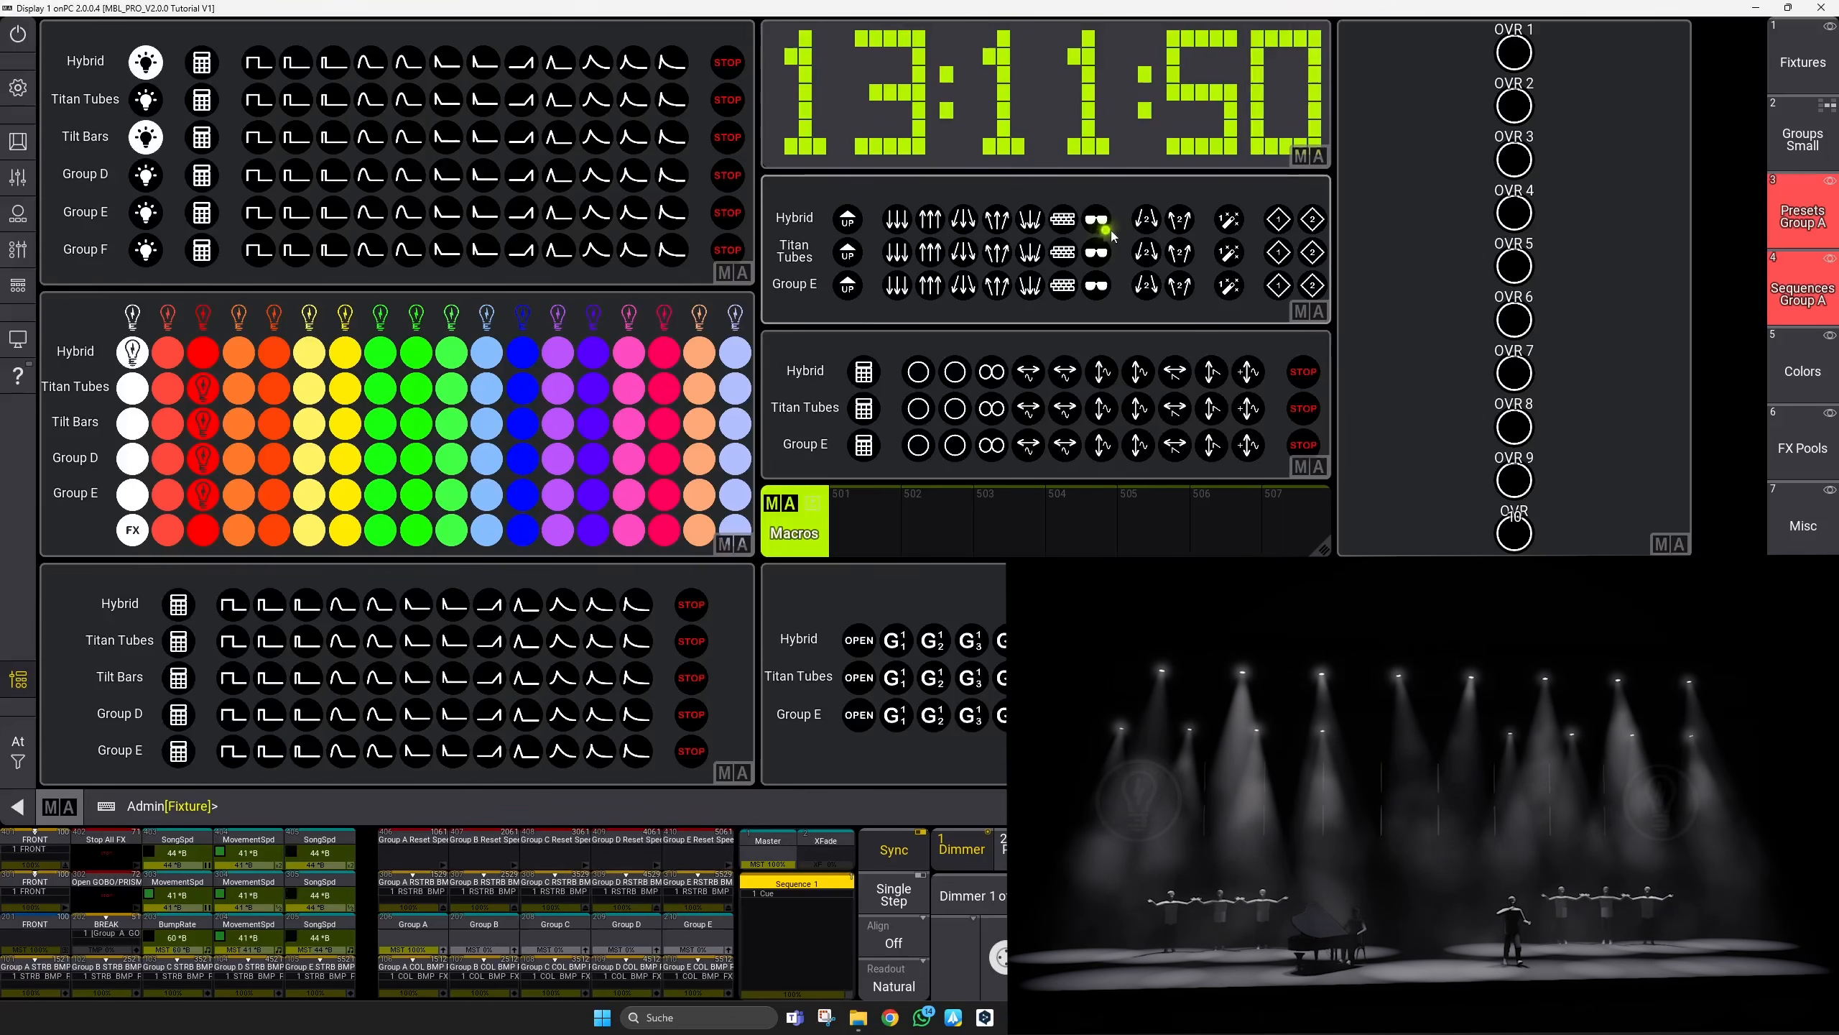
left_click(1181, 238)
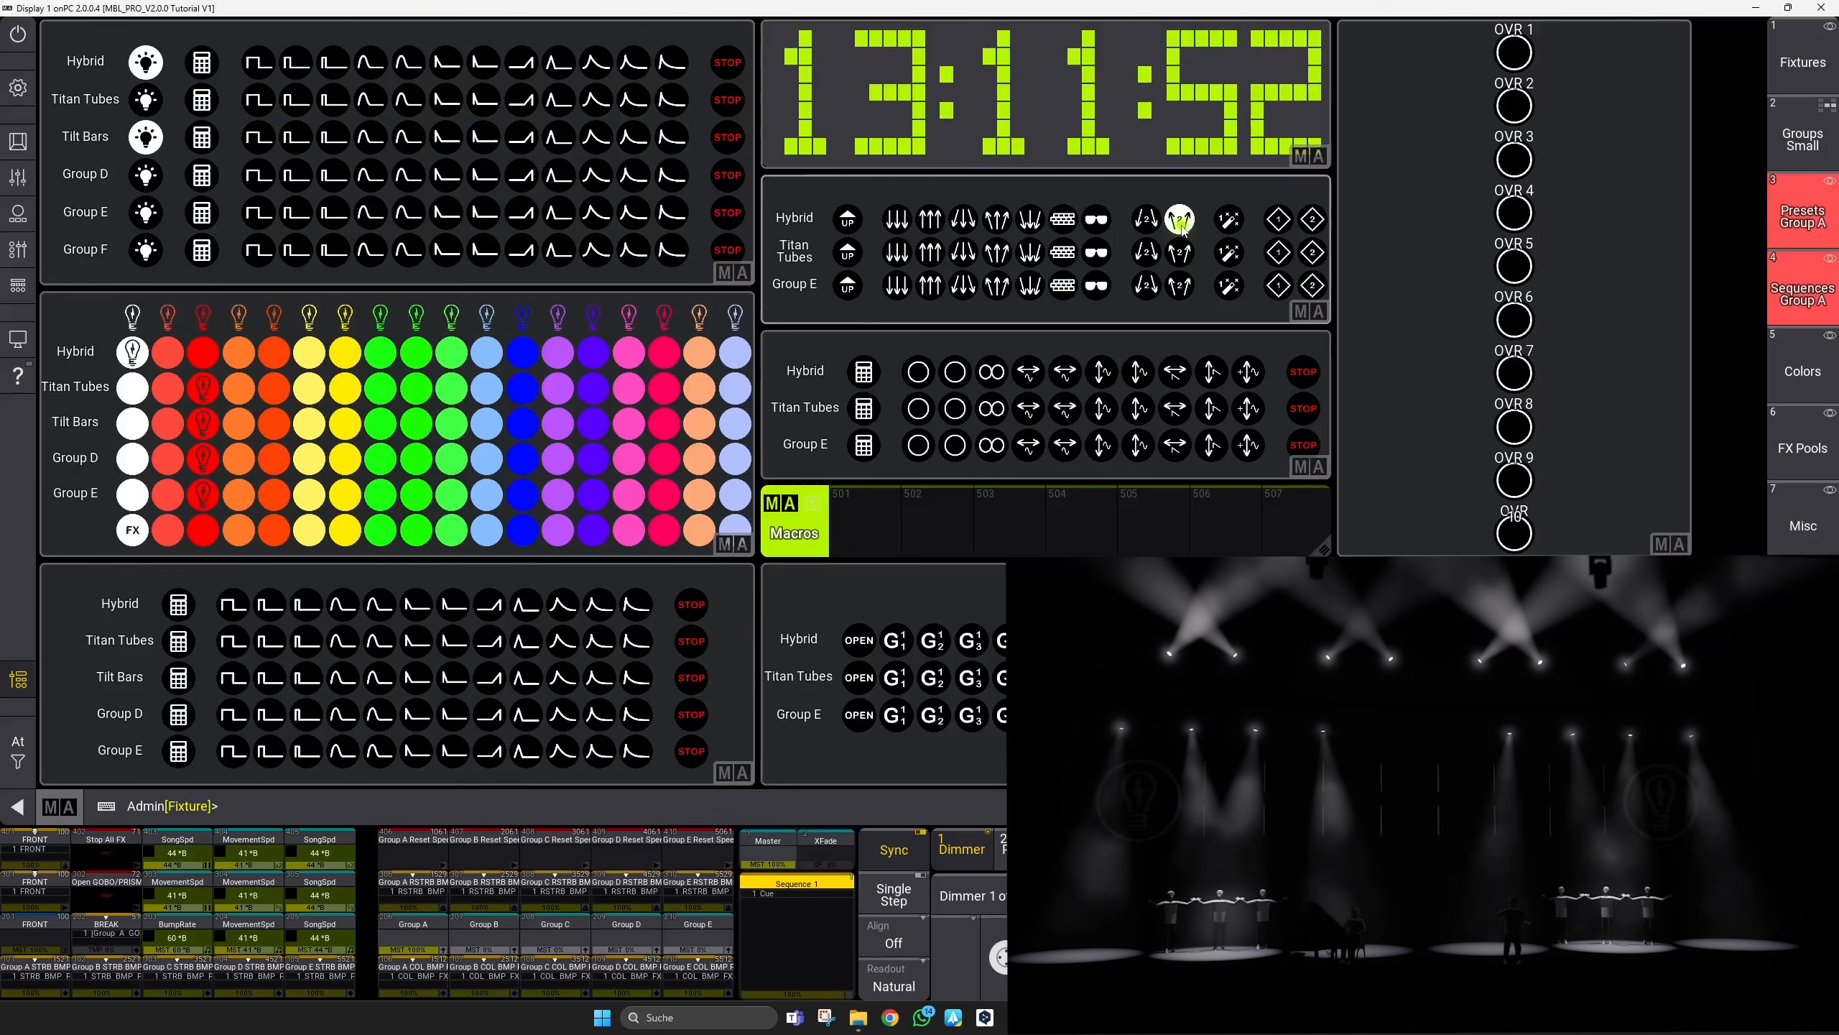
left_click(847, 214)
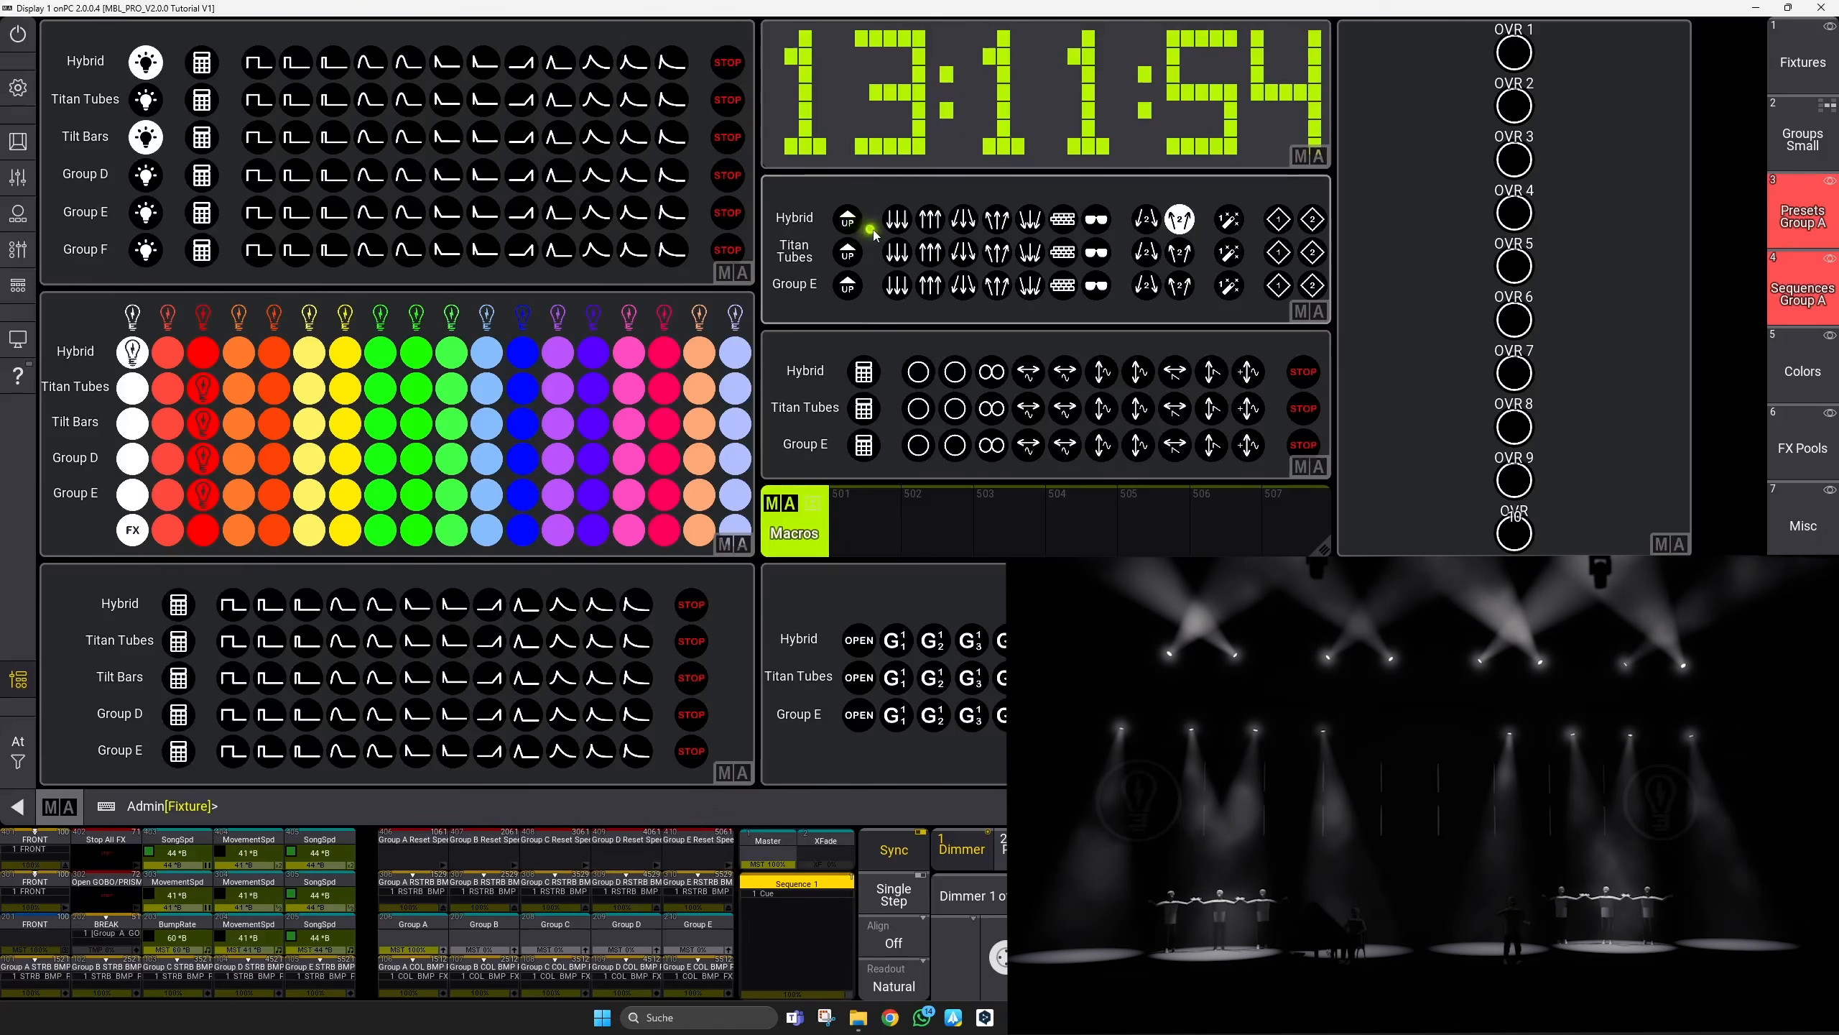
left_click(1134, 228)
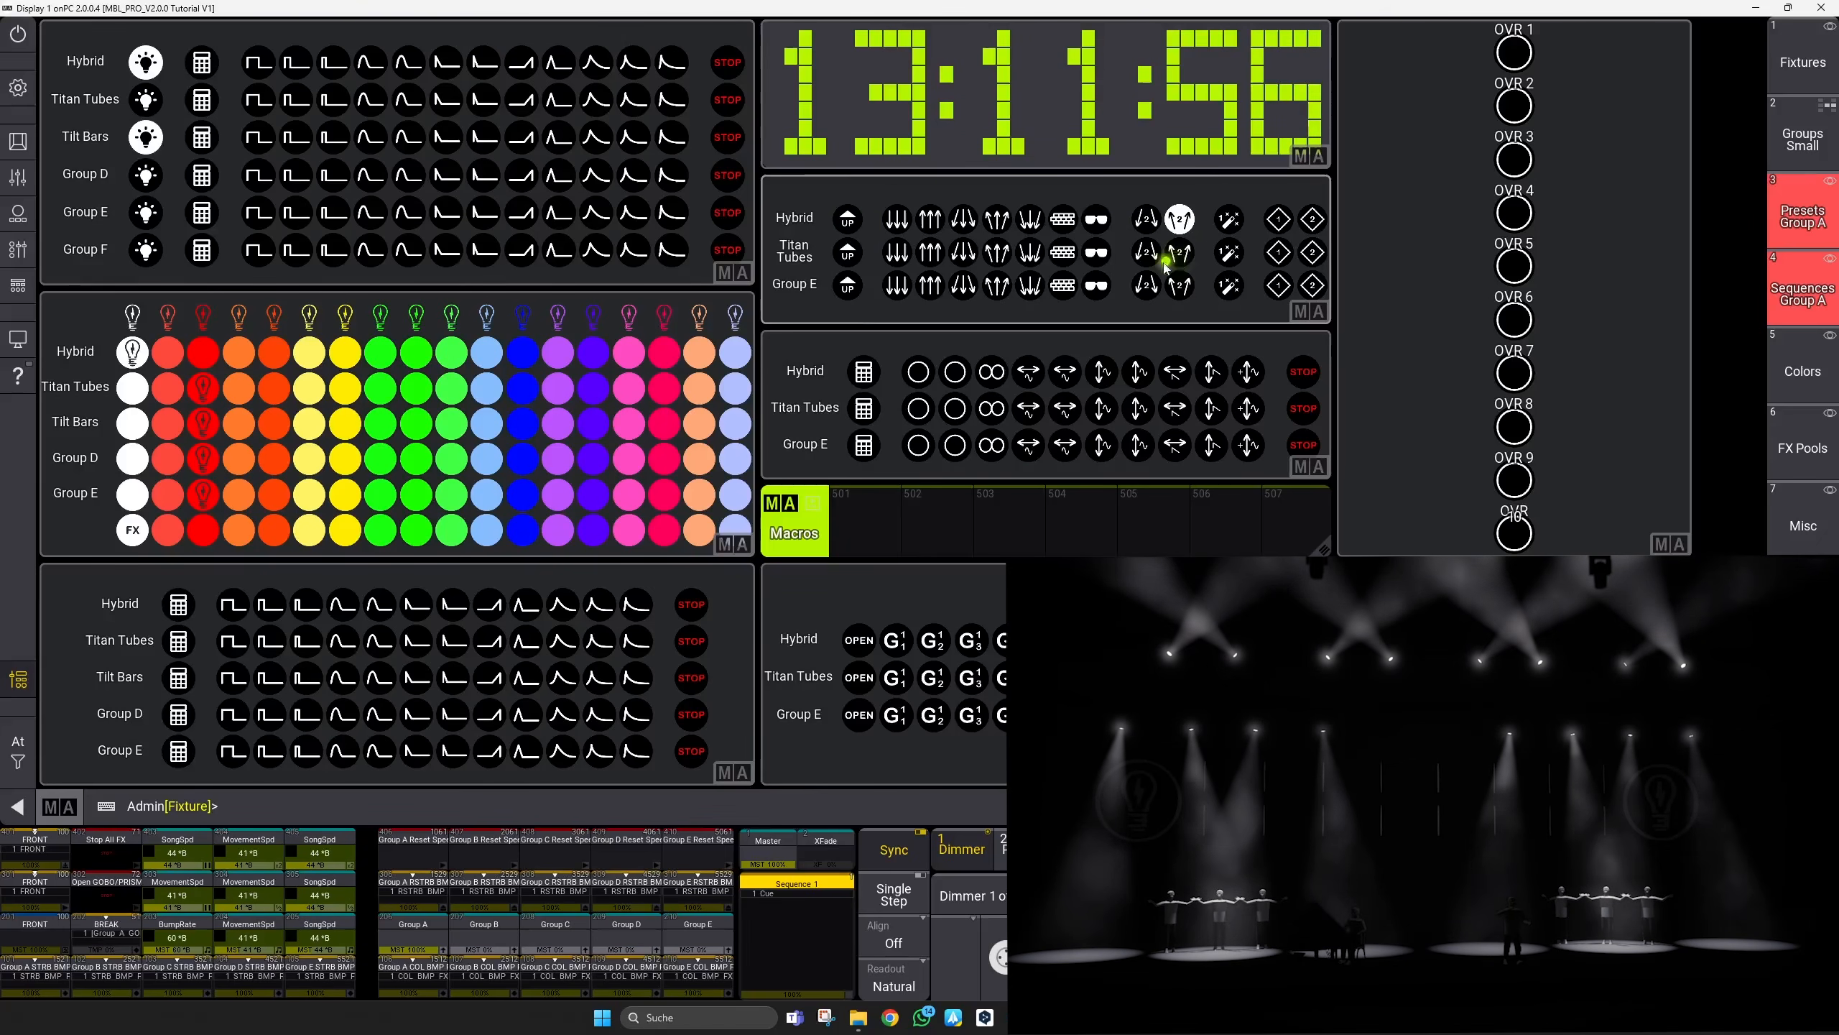
left_click(1185, 287)
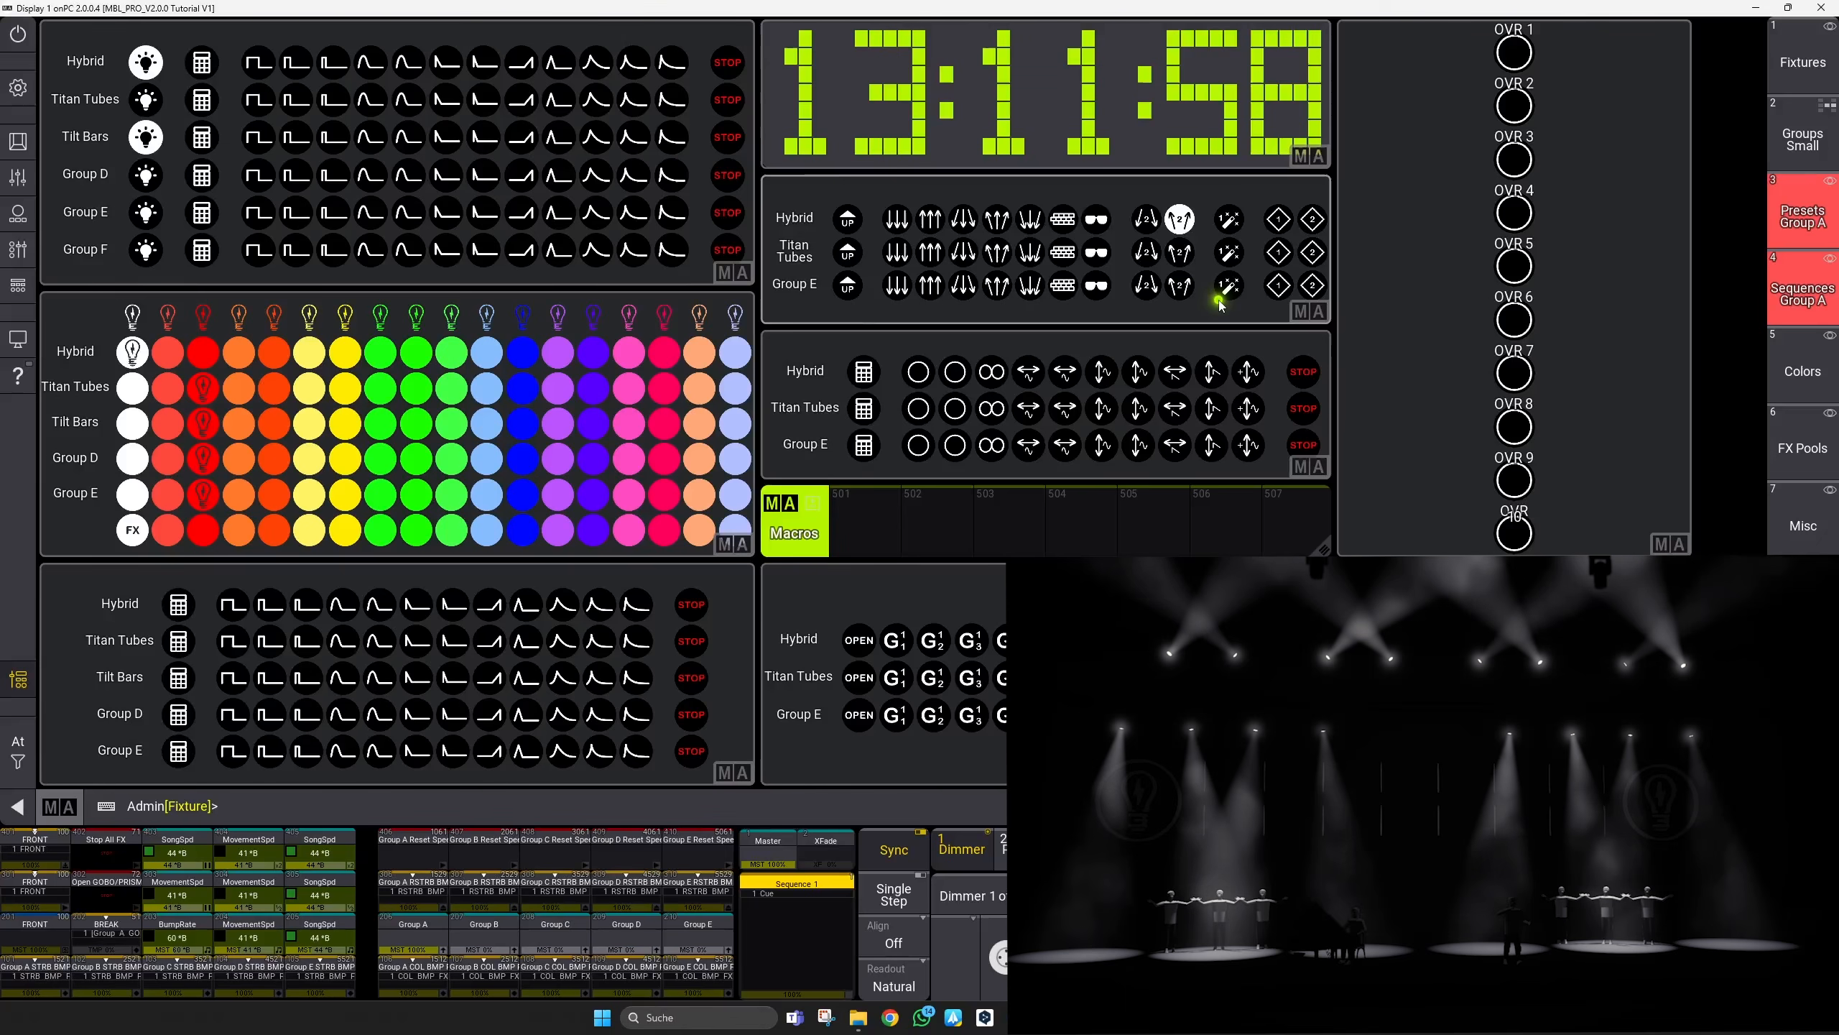
Step: Trigger Hybrid's magic-wand position, check the Group A position presets, and trigger the magic wand again in the show view
left_click(1230, 223)
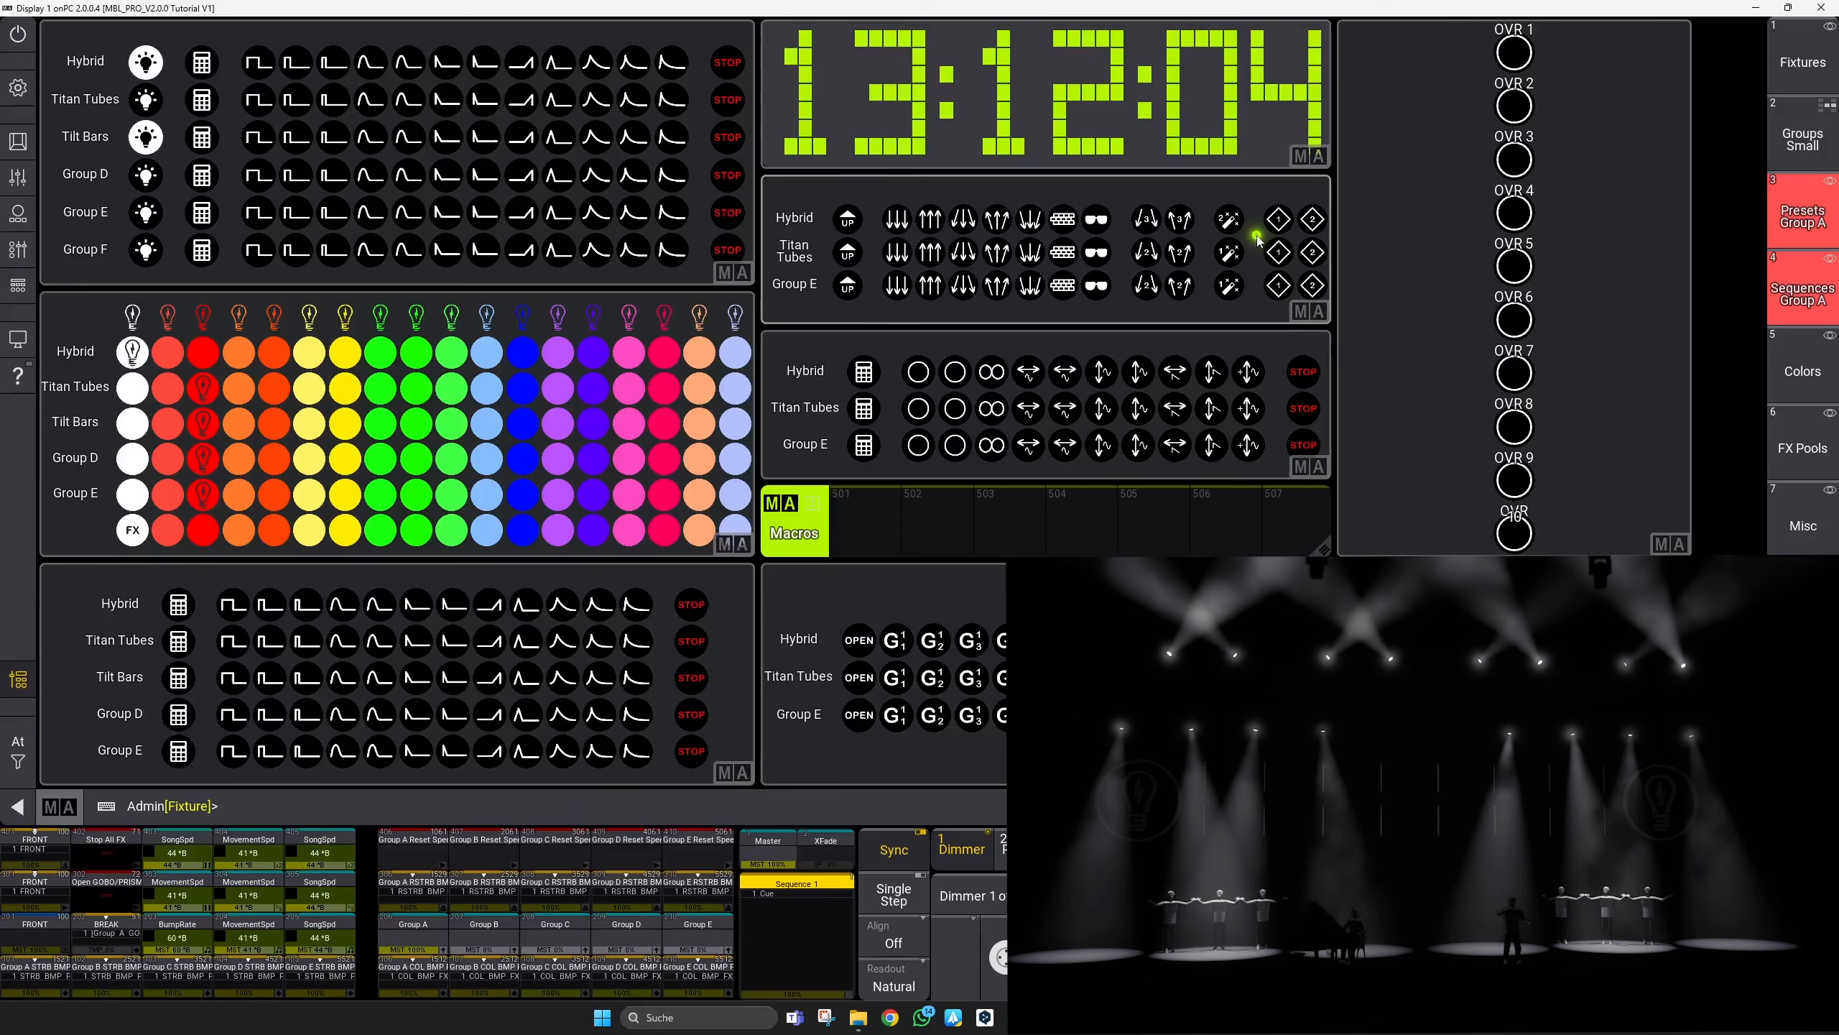
left_click(1795, 236)
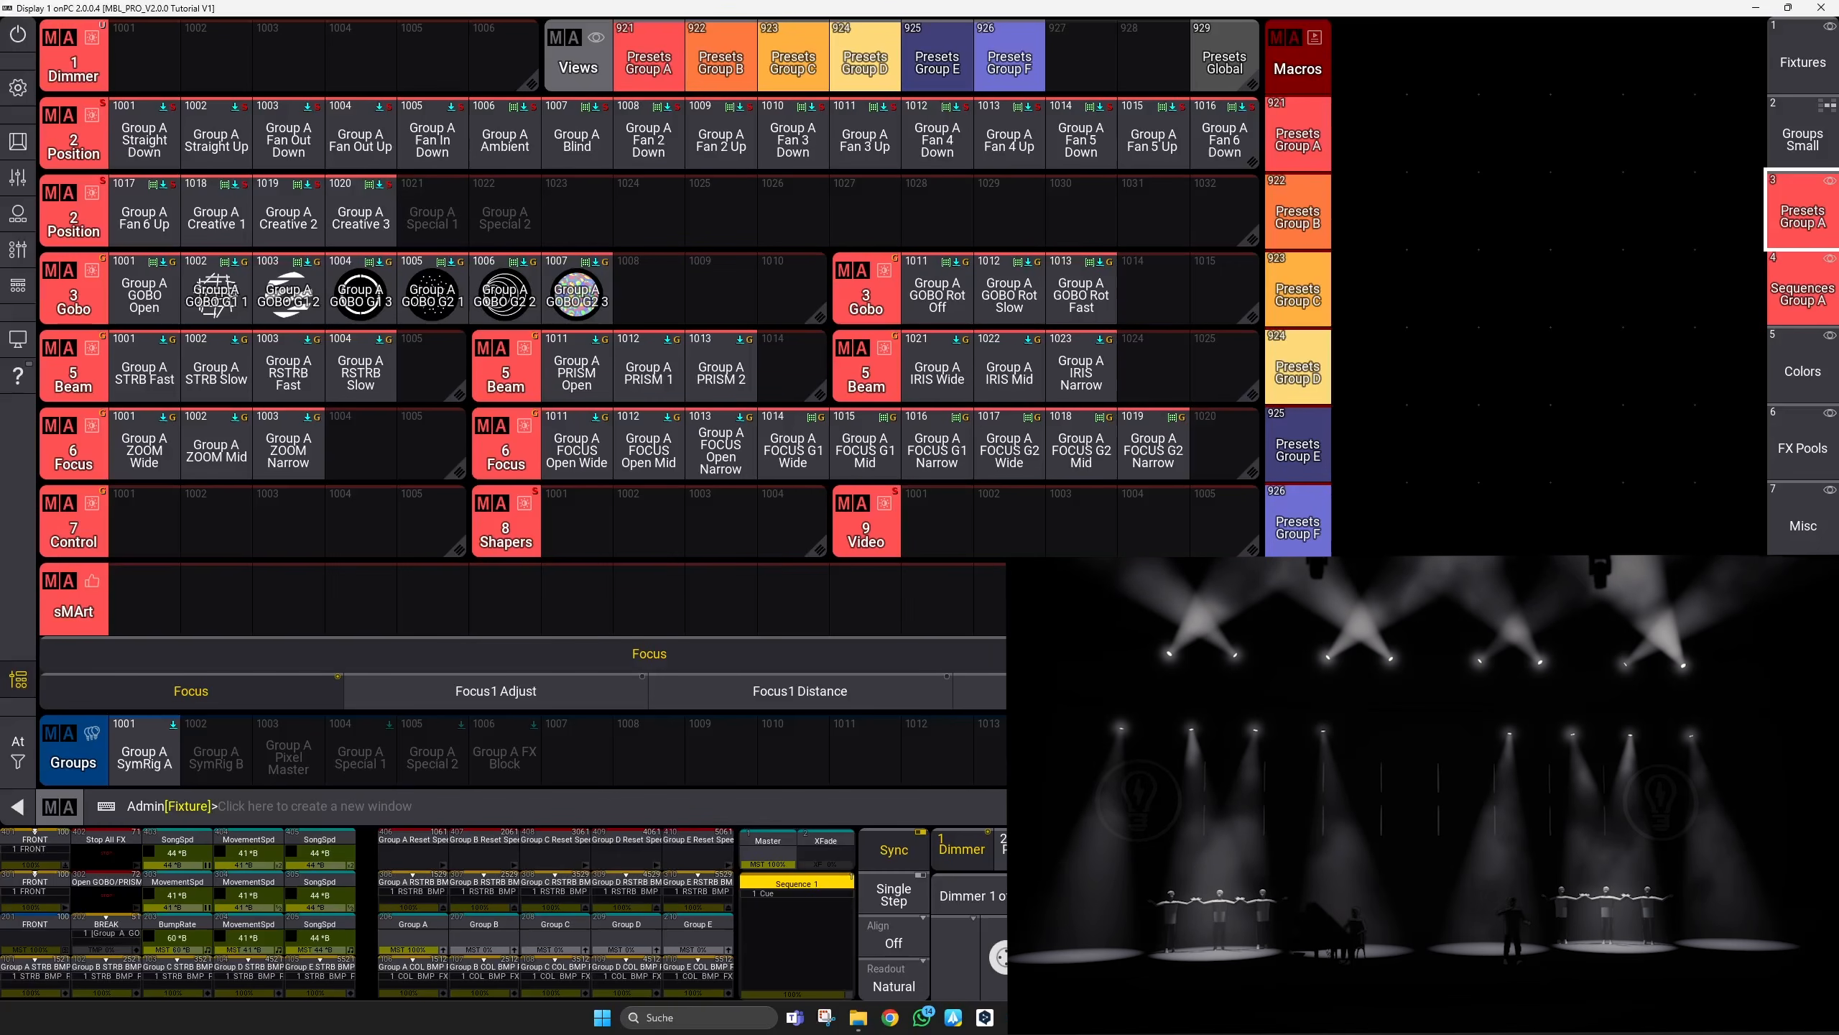
left_click(1804, 754)
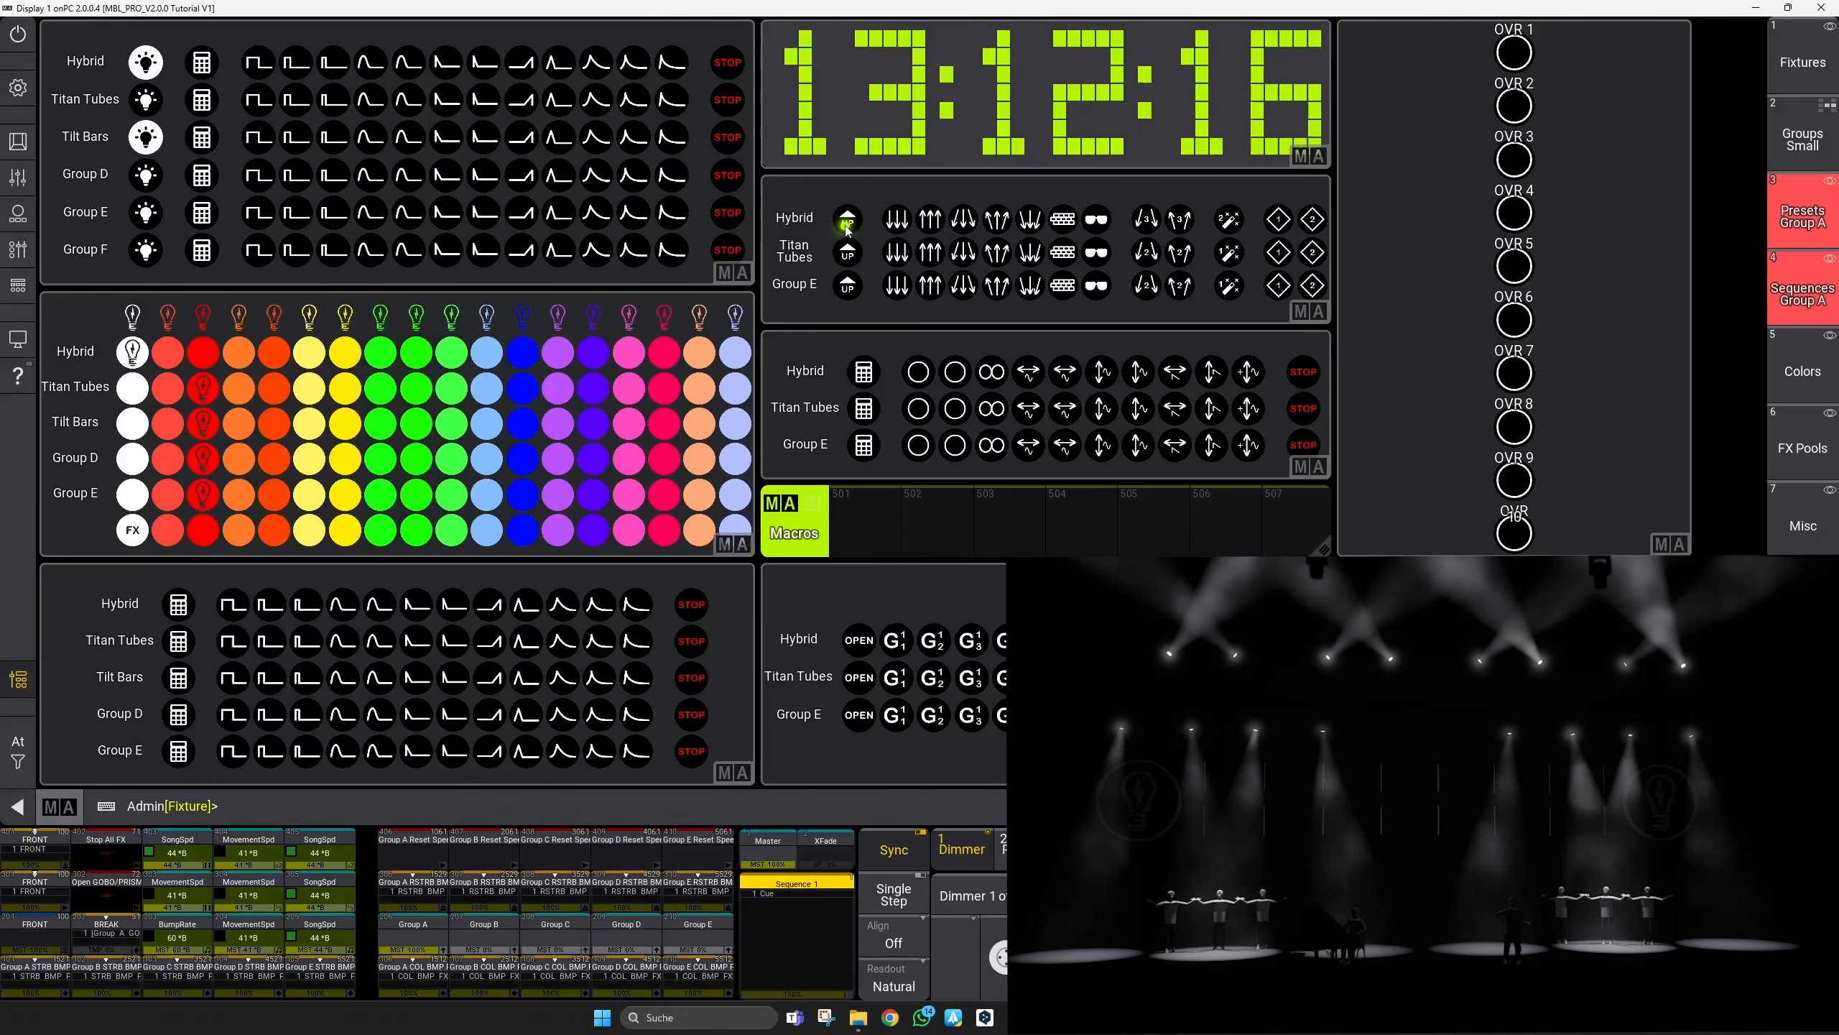
left_click(1229, 220)
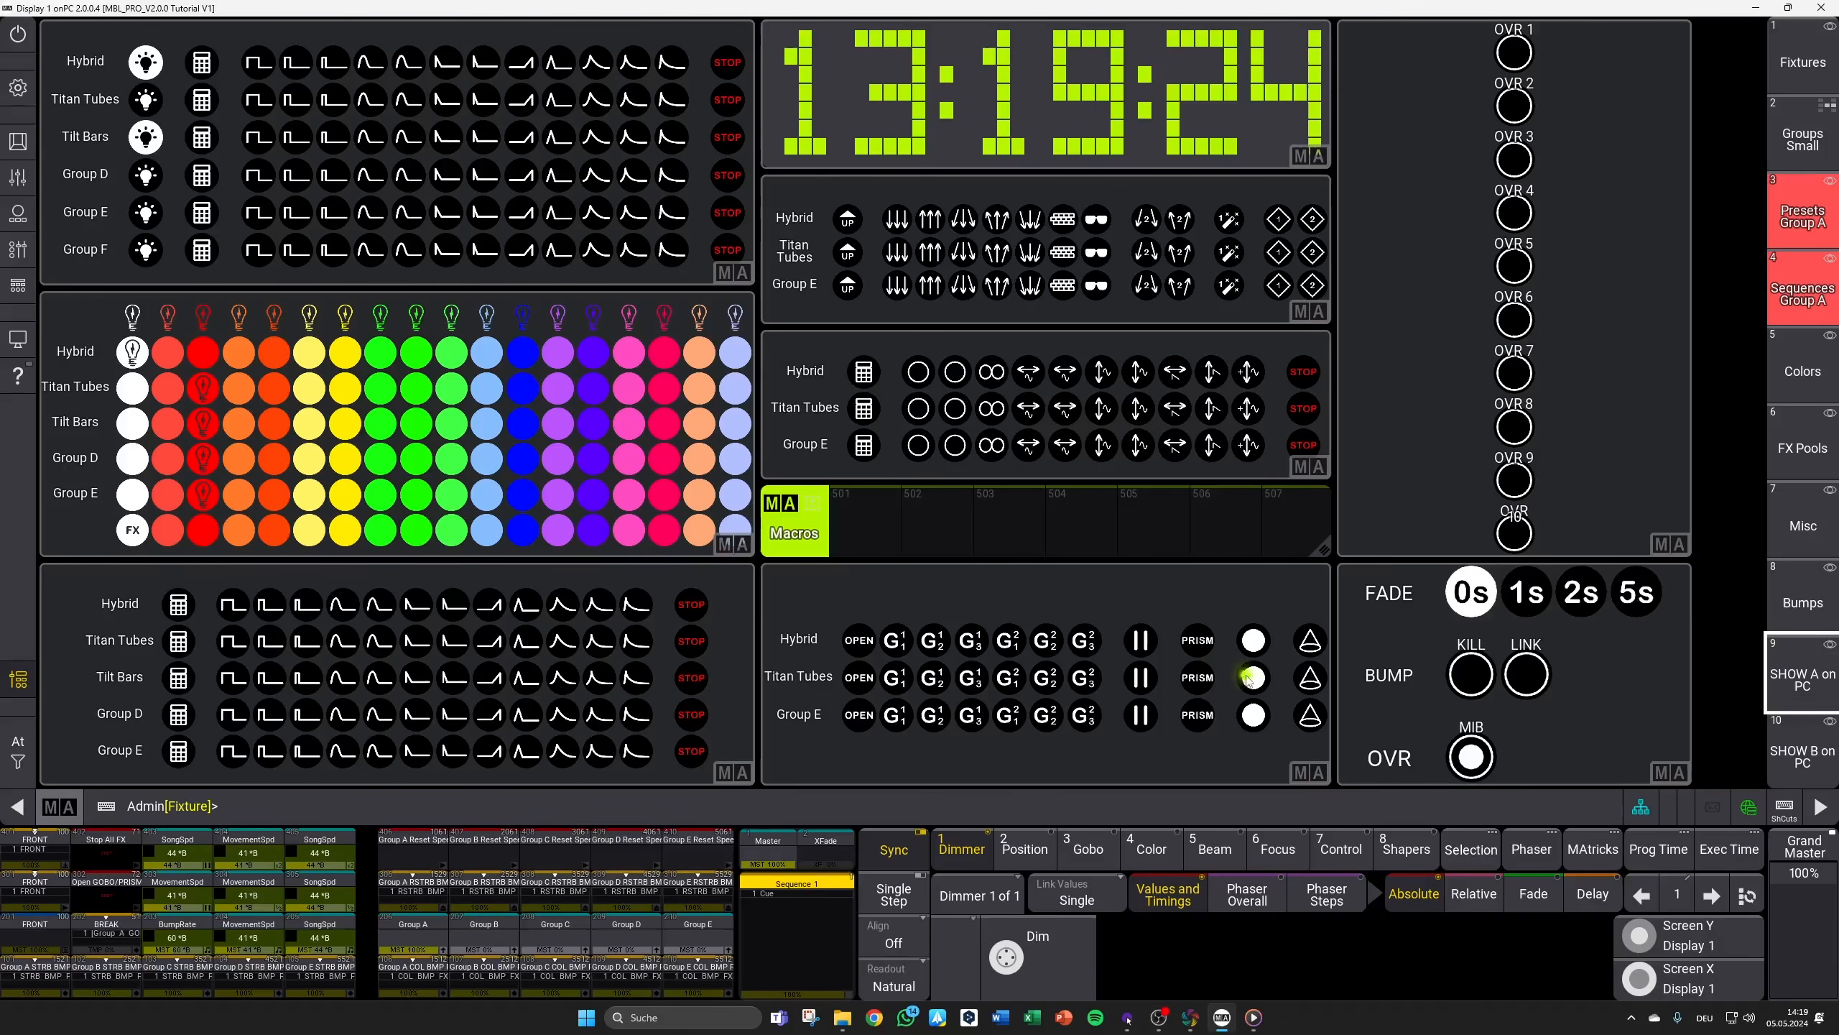
Step: Switch off all enabled feature options for Group D, Group E and Group F in the Misc view's feature matrix
left_click(1803, 525)
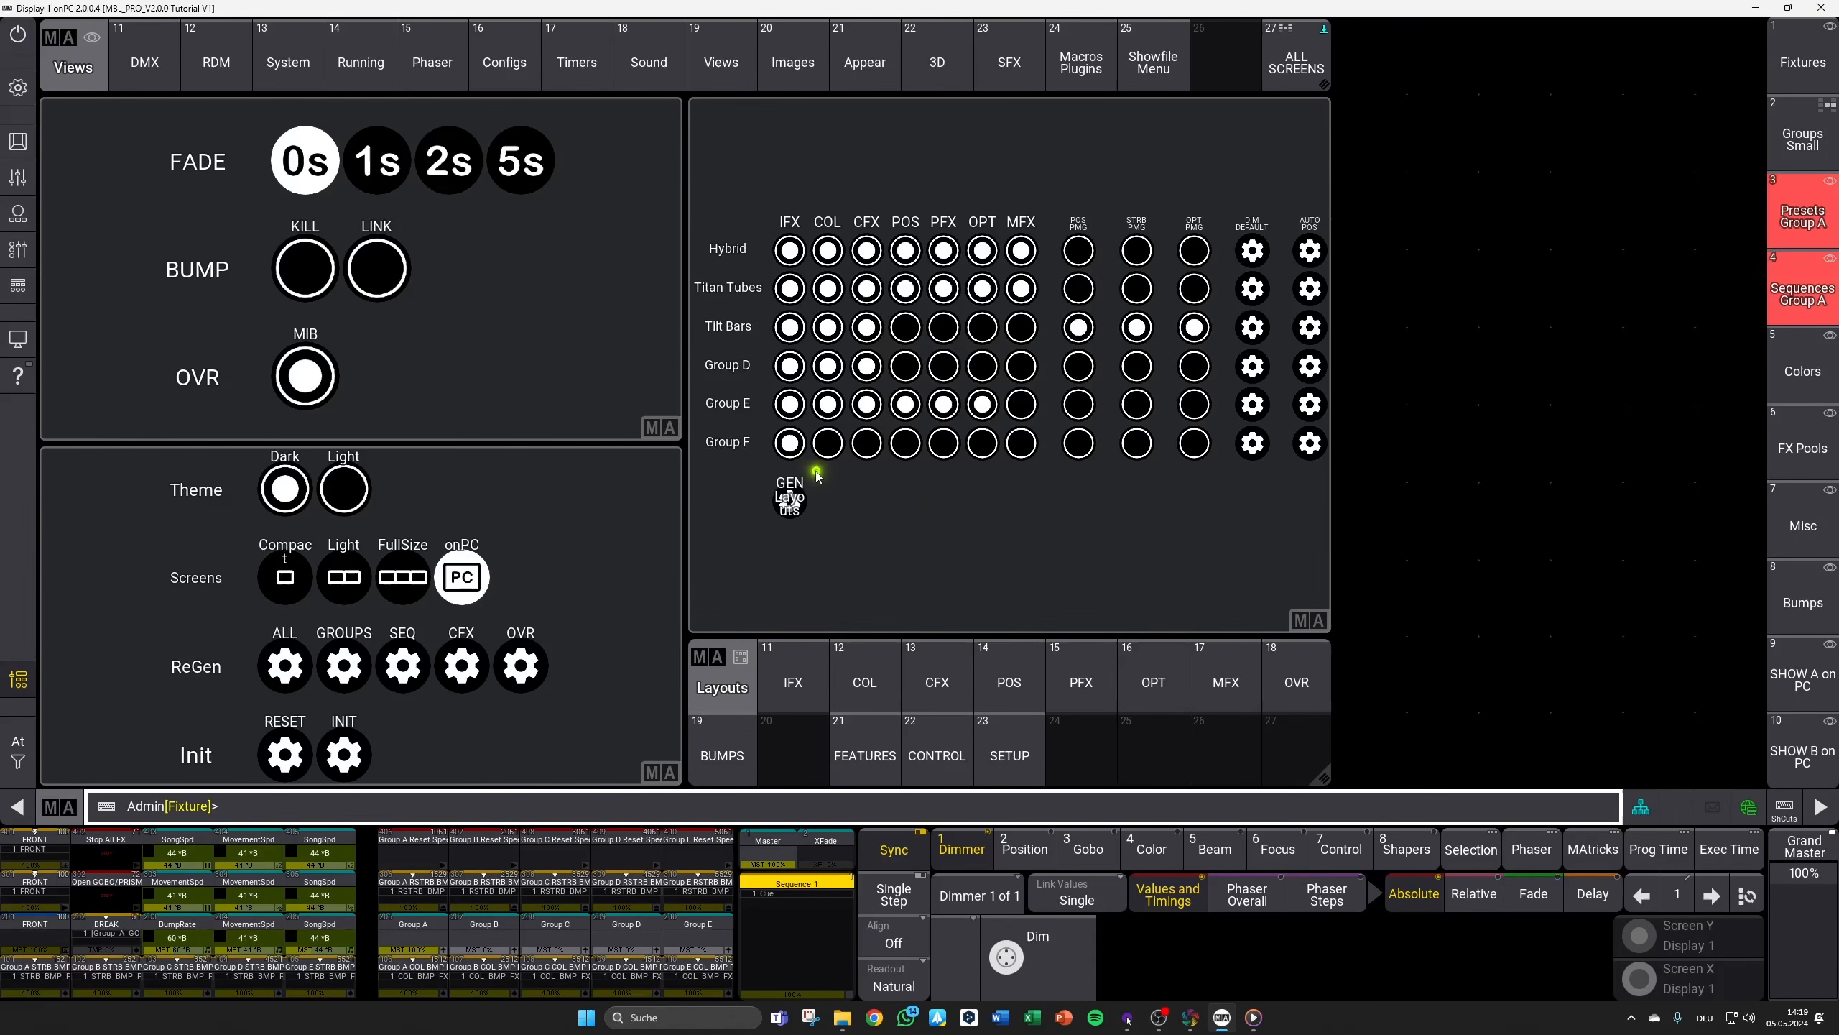
left_click(789, 404)
left_click(828, 404)
left_click(866, 404)
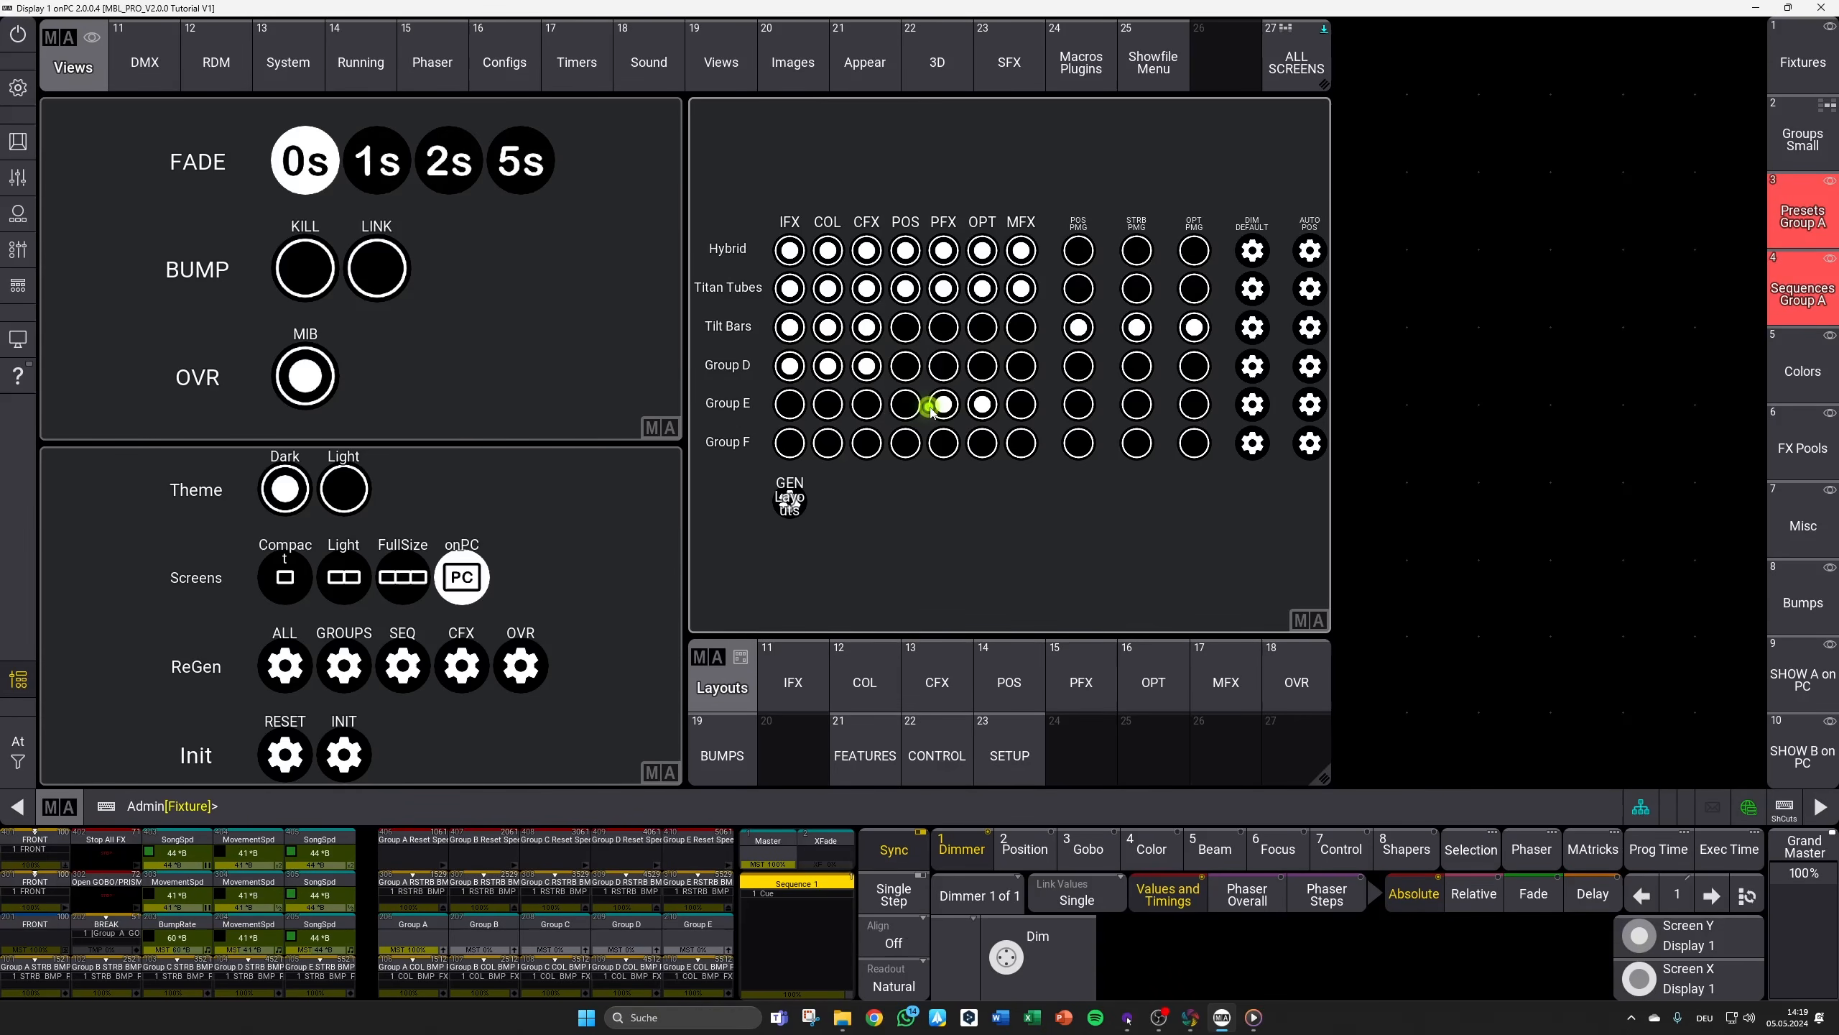
left_click(942, 403)
left_click(983, 404)
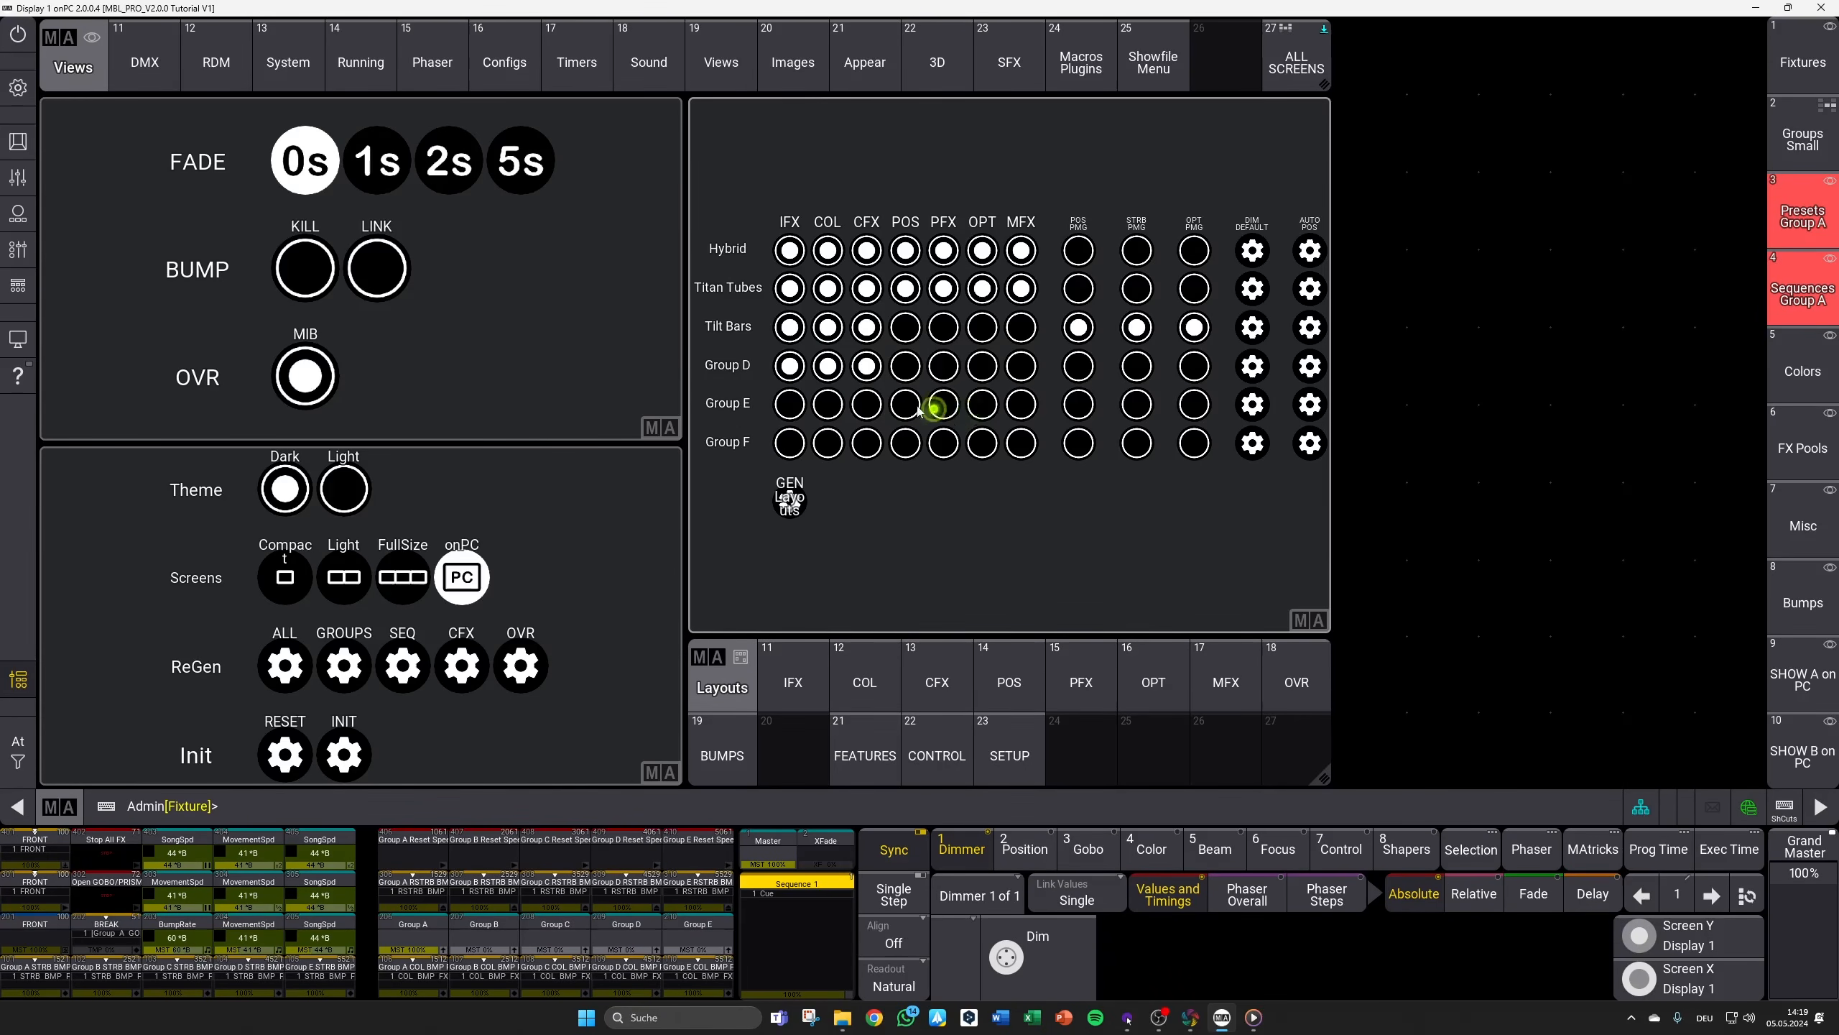
left_click(866, 366)
left_click(827, 366)
left_click(789, 366)
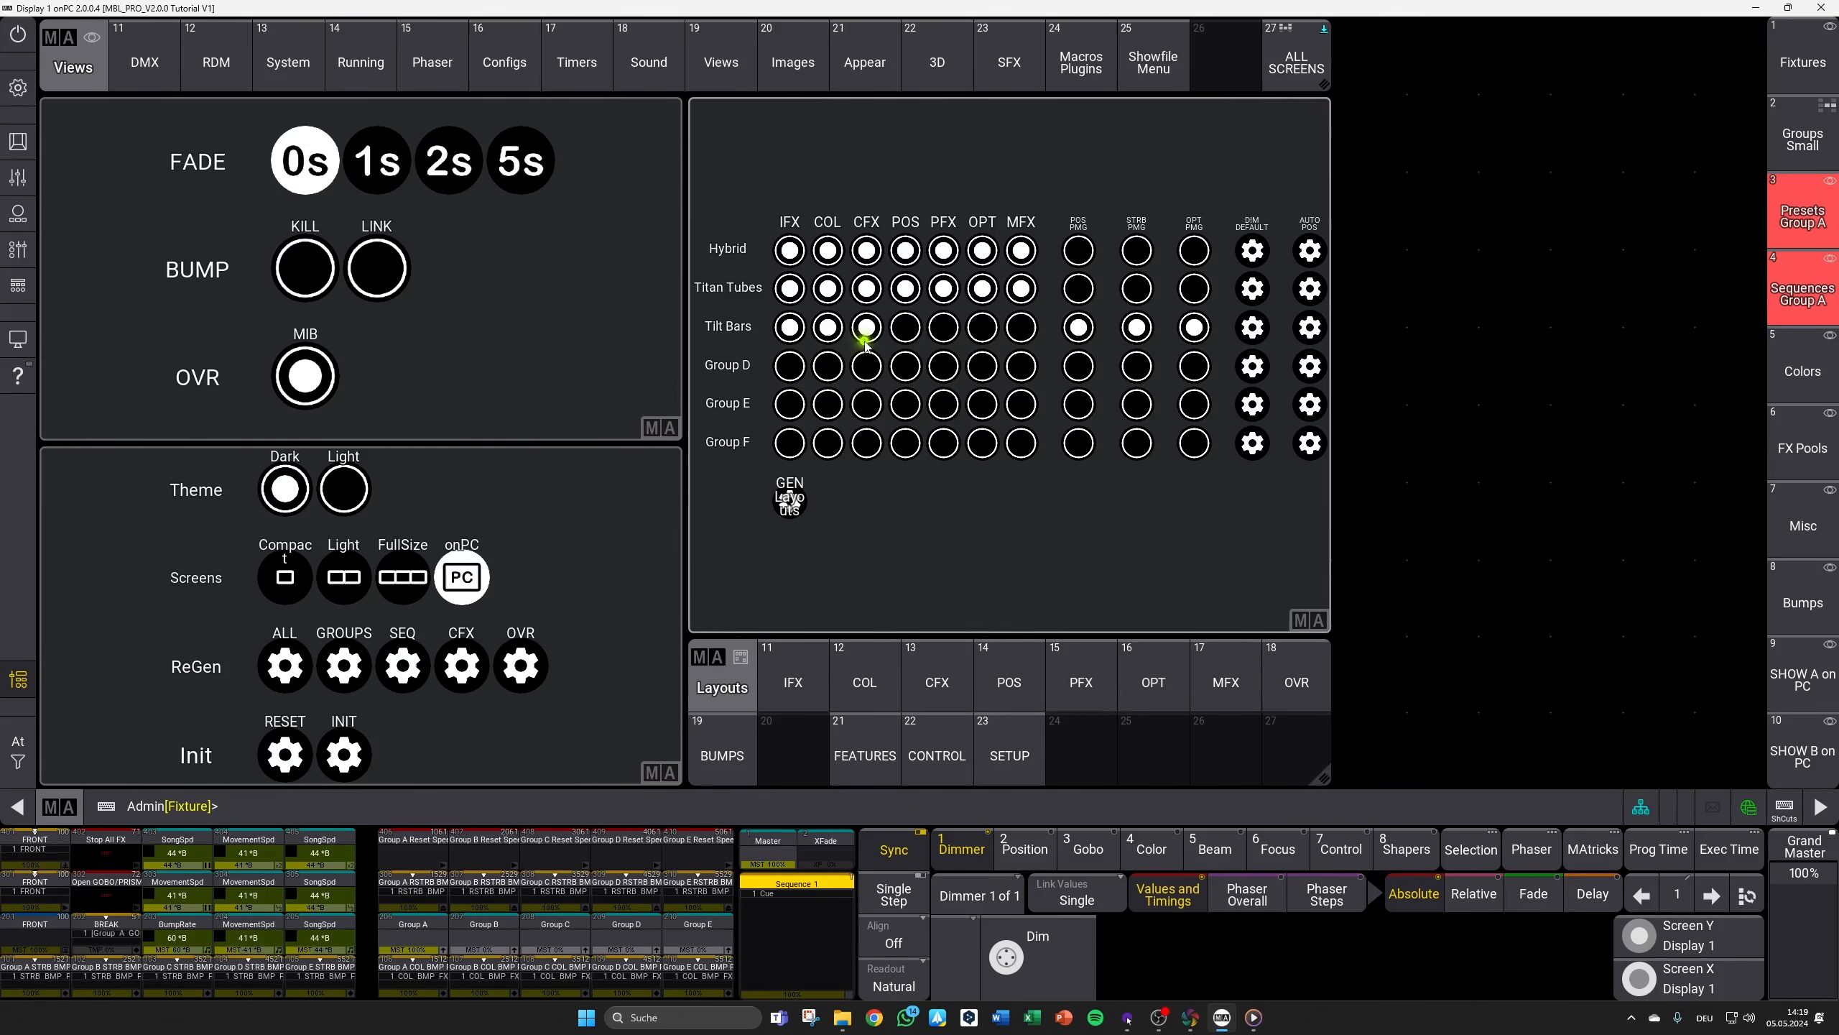
Step: Enable OPT for Tilt Bars, disable POS, PFX, OPT and MFX for Titan Tubes, and open the SHOW A on PC view
left_click(983, 328)
left_click(905, 288)
left_click(943, 288)
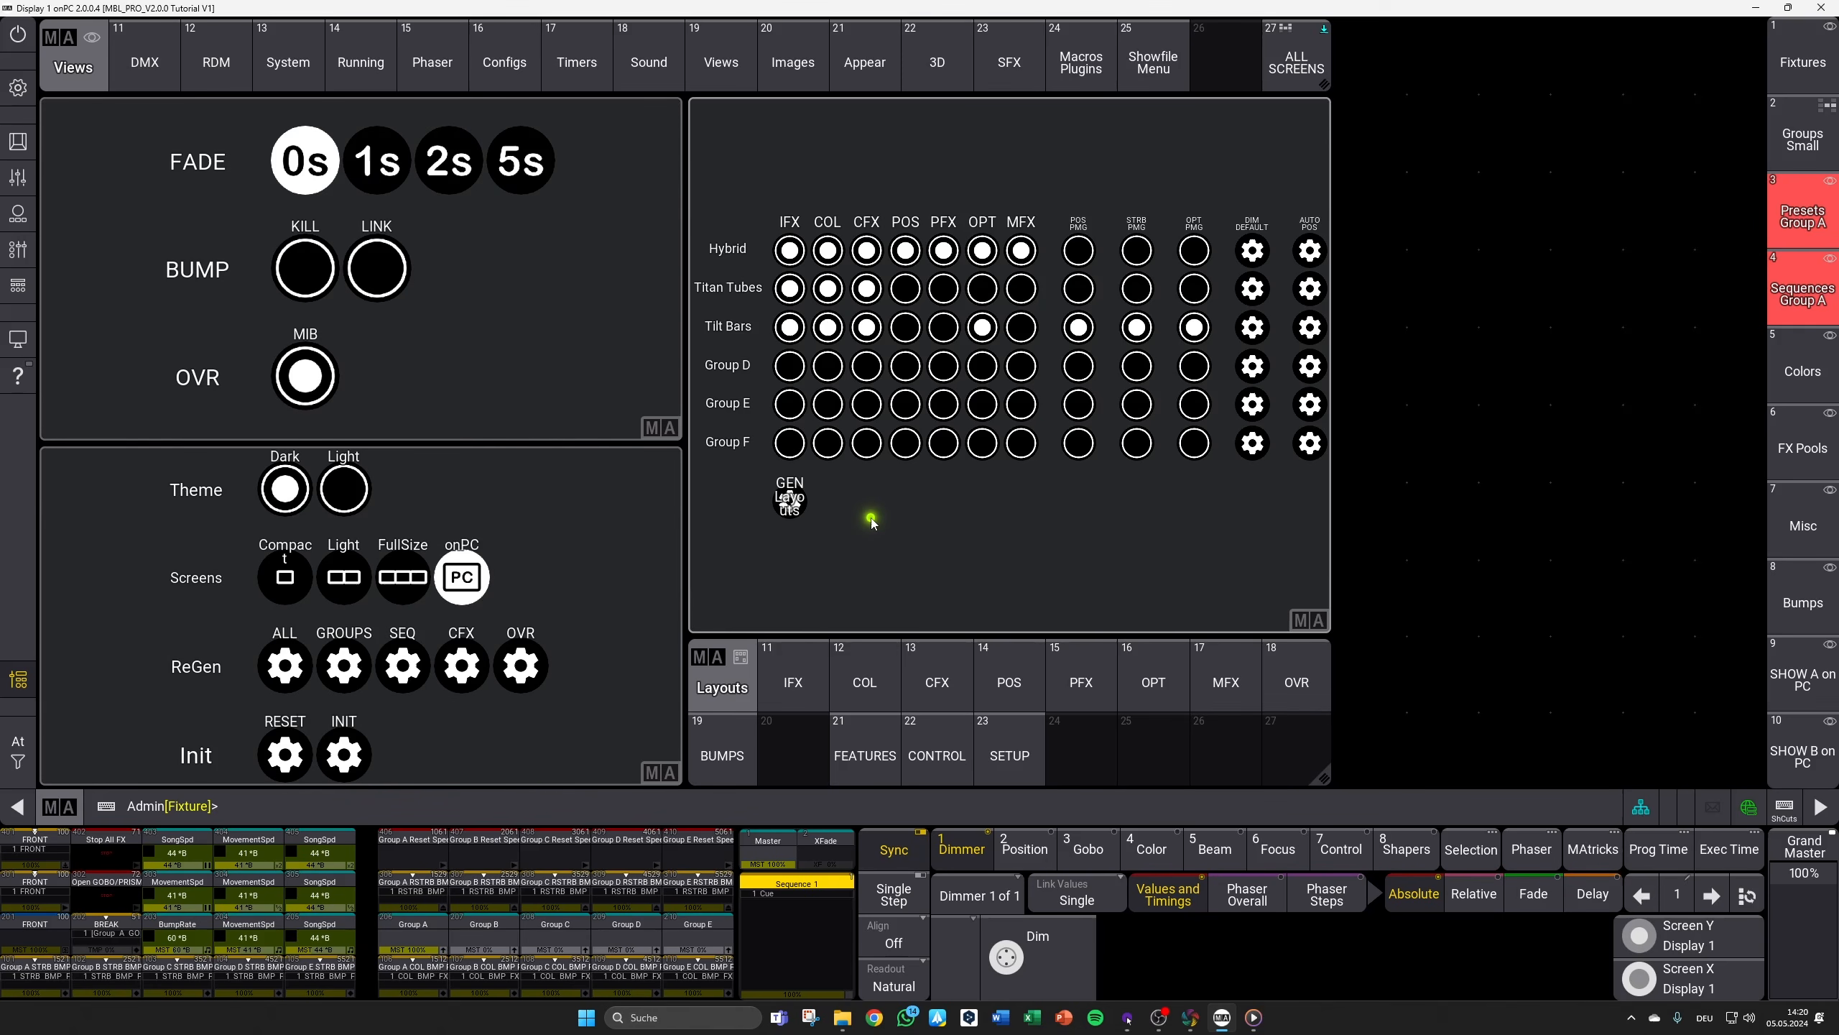
left_click(1805, 682)
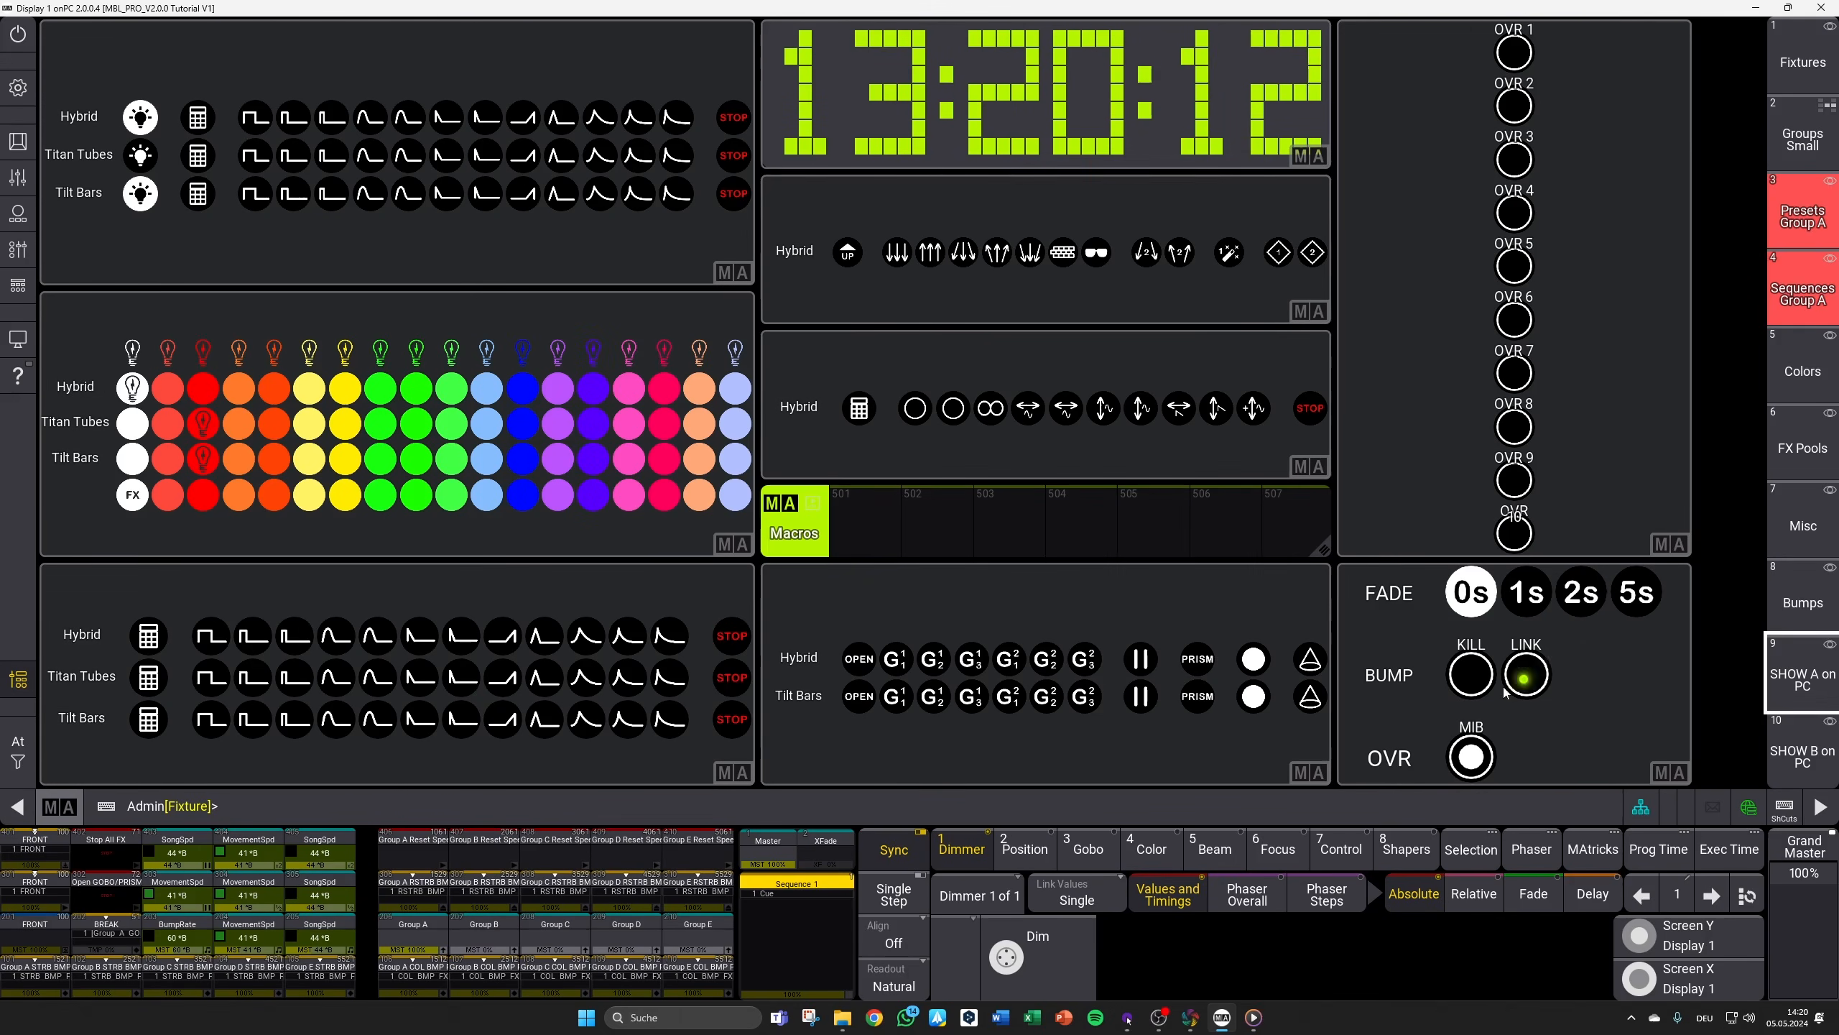
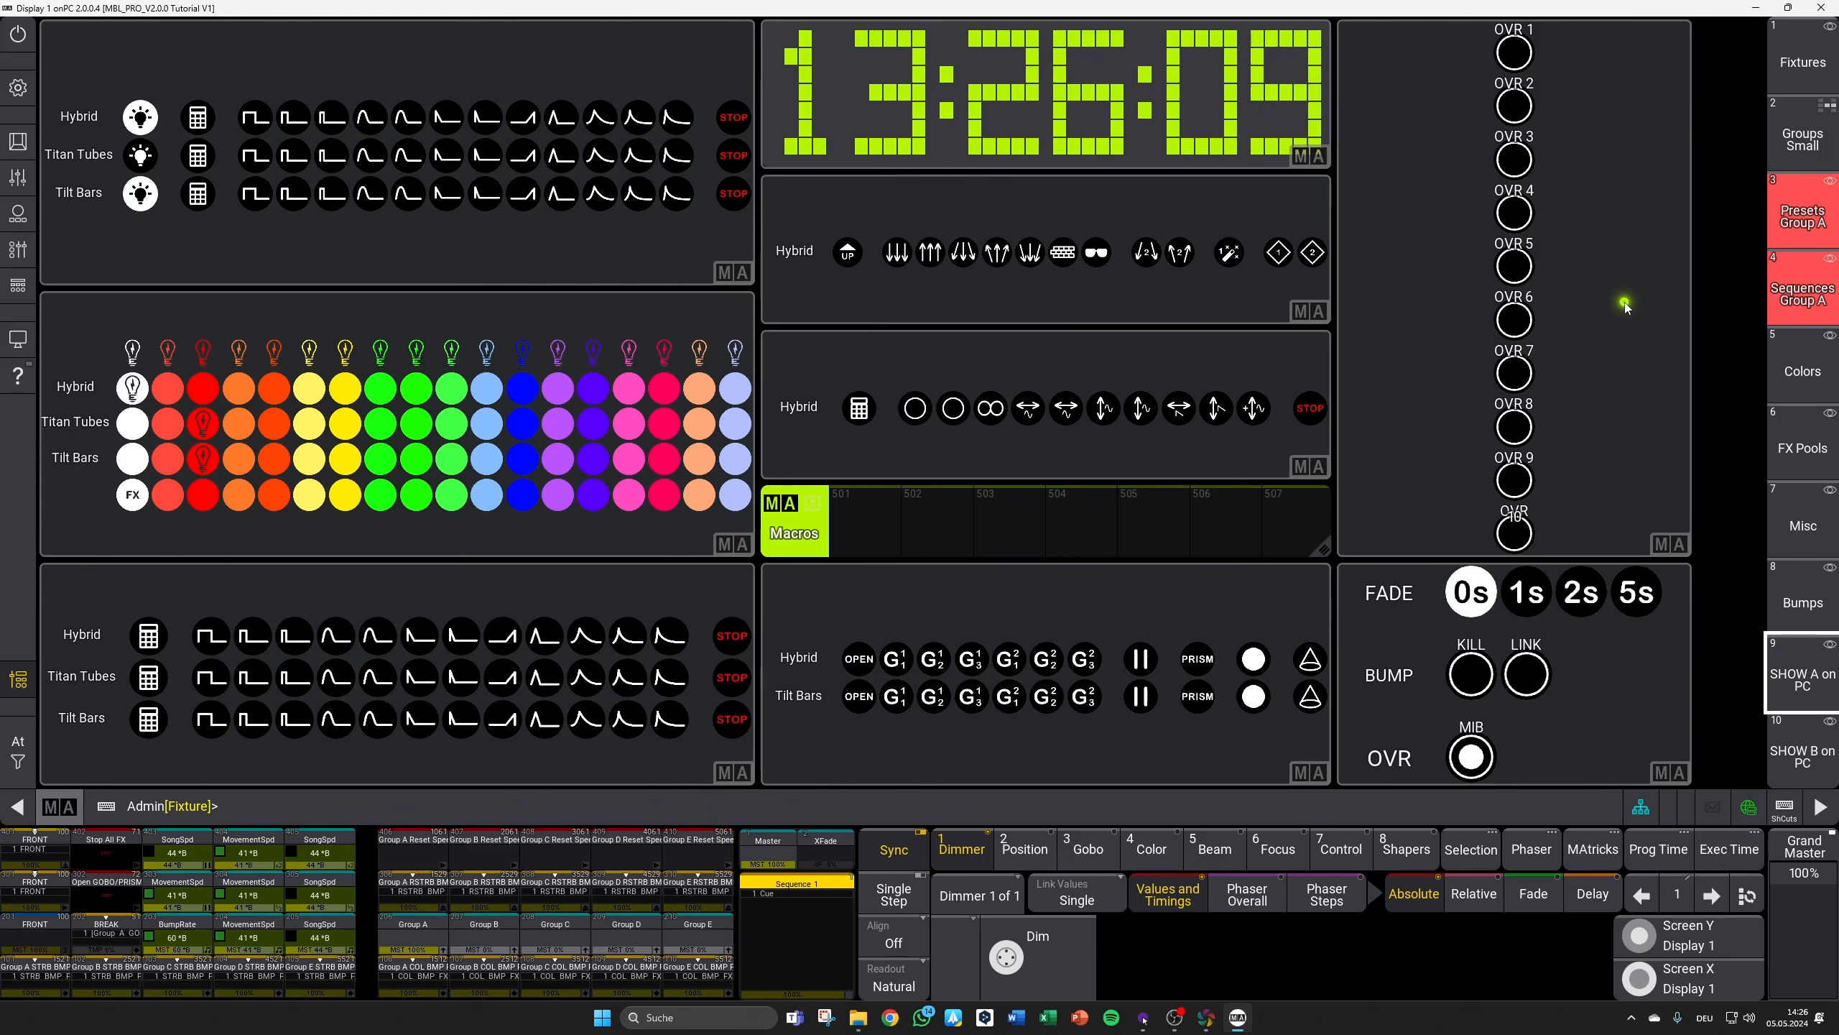
Step: From the Presets Global view, select fixture 11, set its dimmer to 100 and give it the WHITE color preset
left_click(1798, 240)
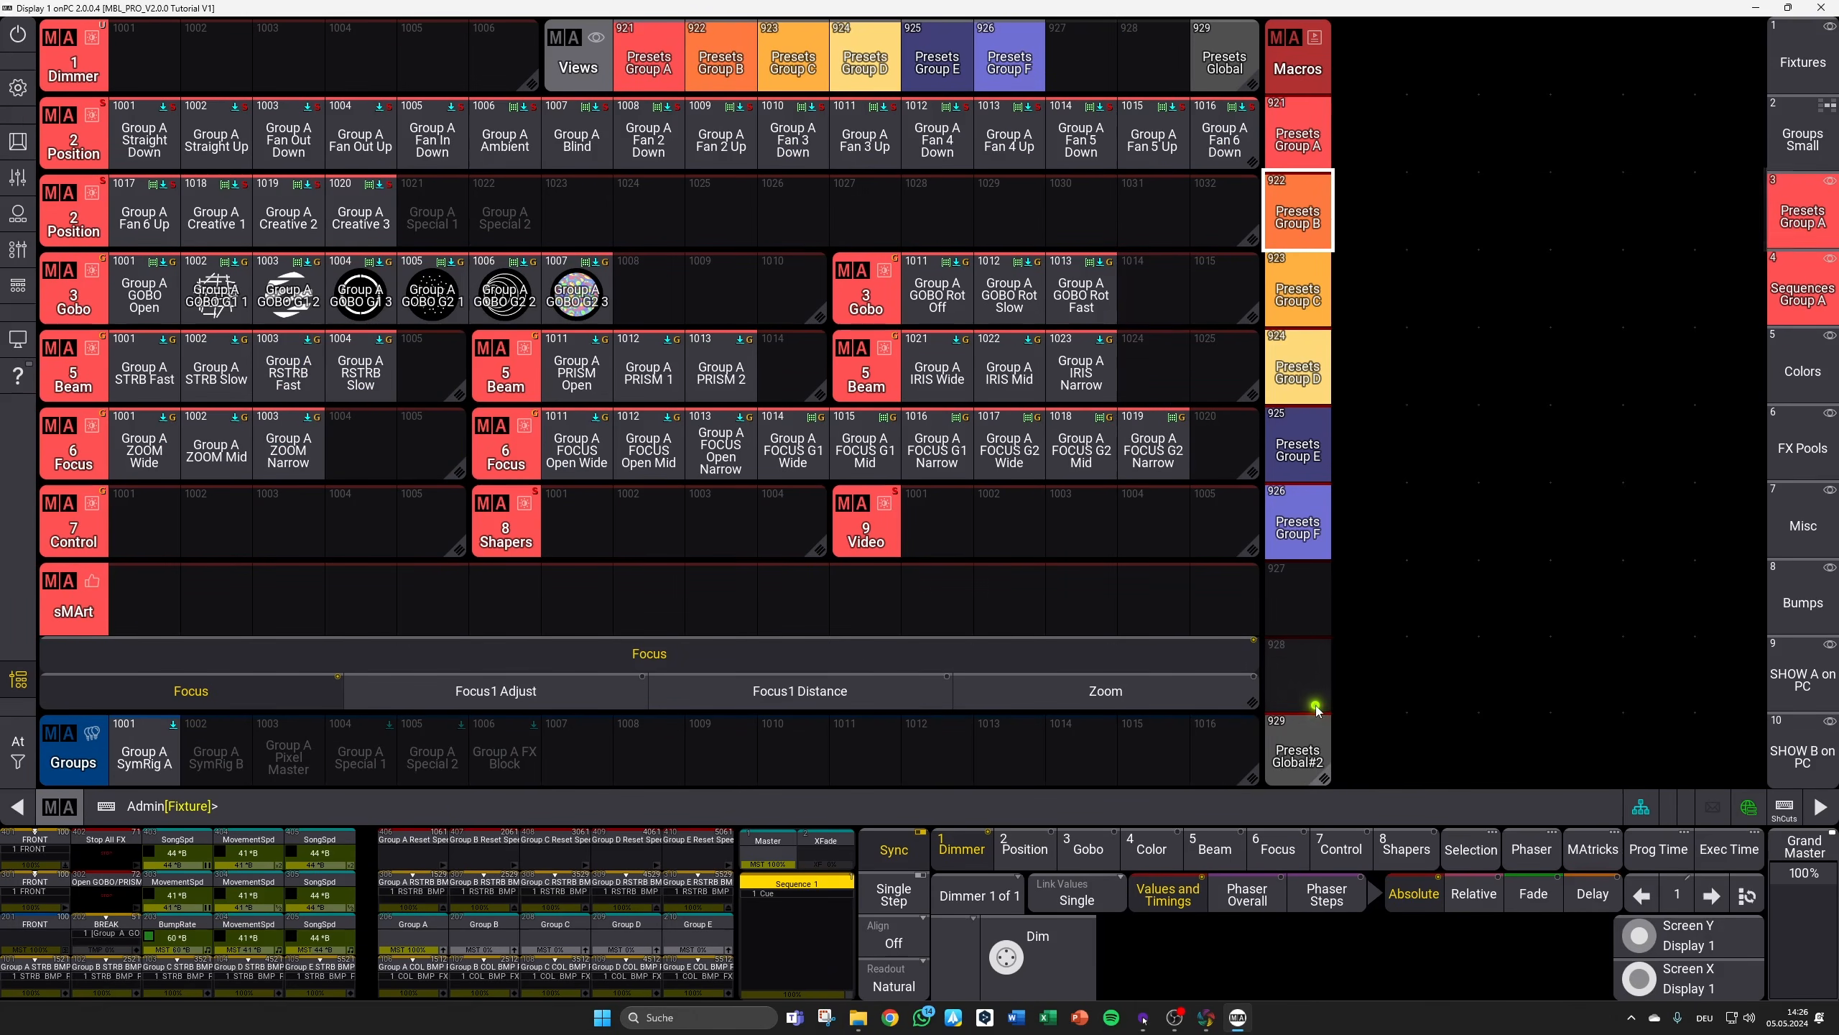
left_click(1304, 746)
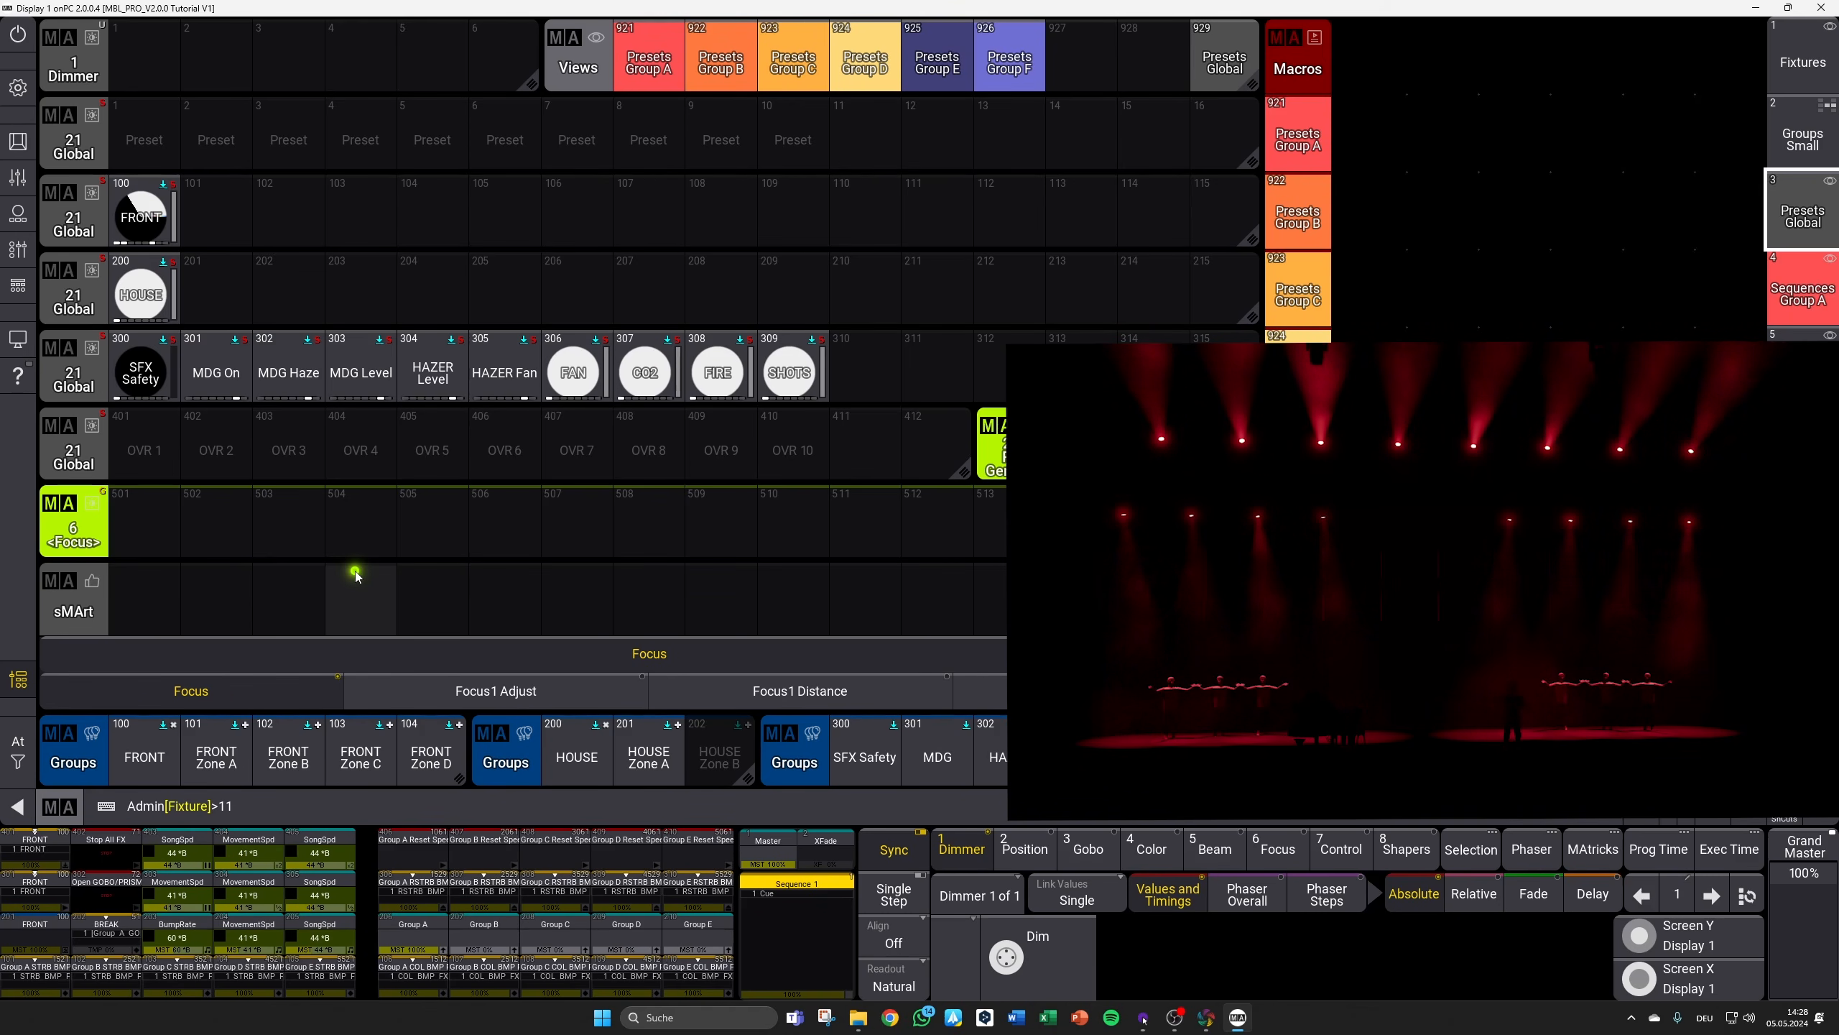
key("Return")
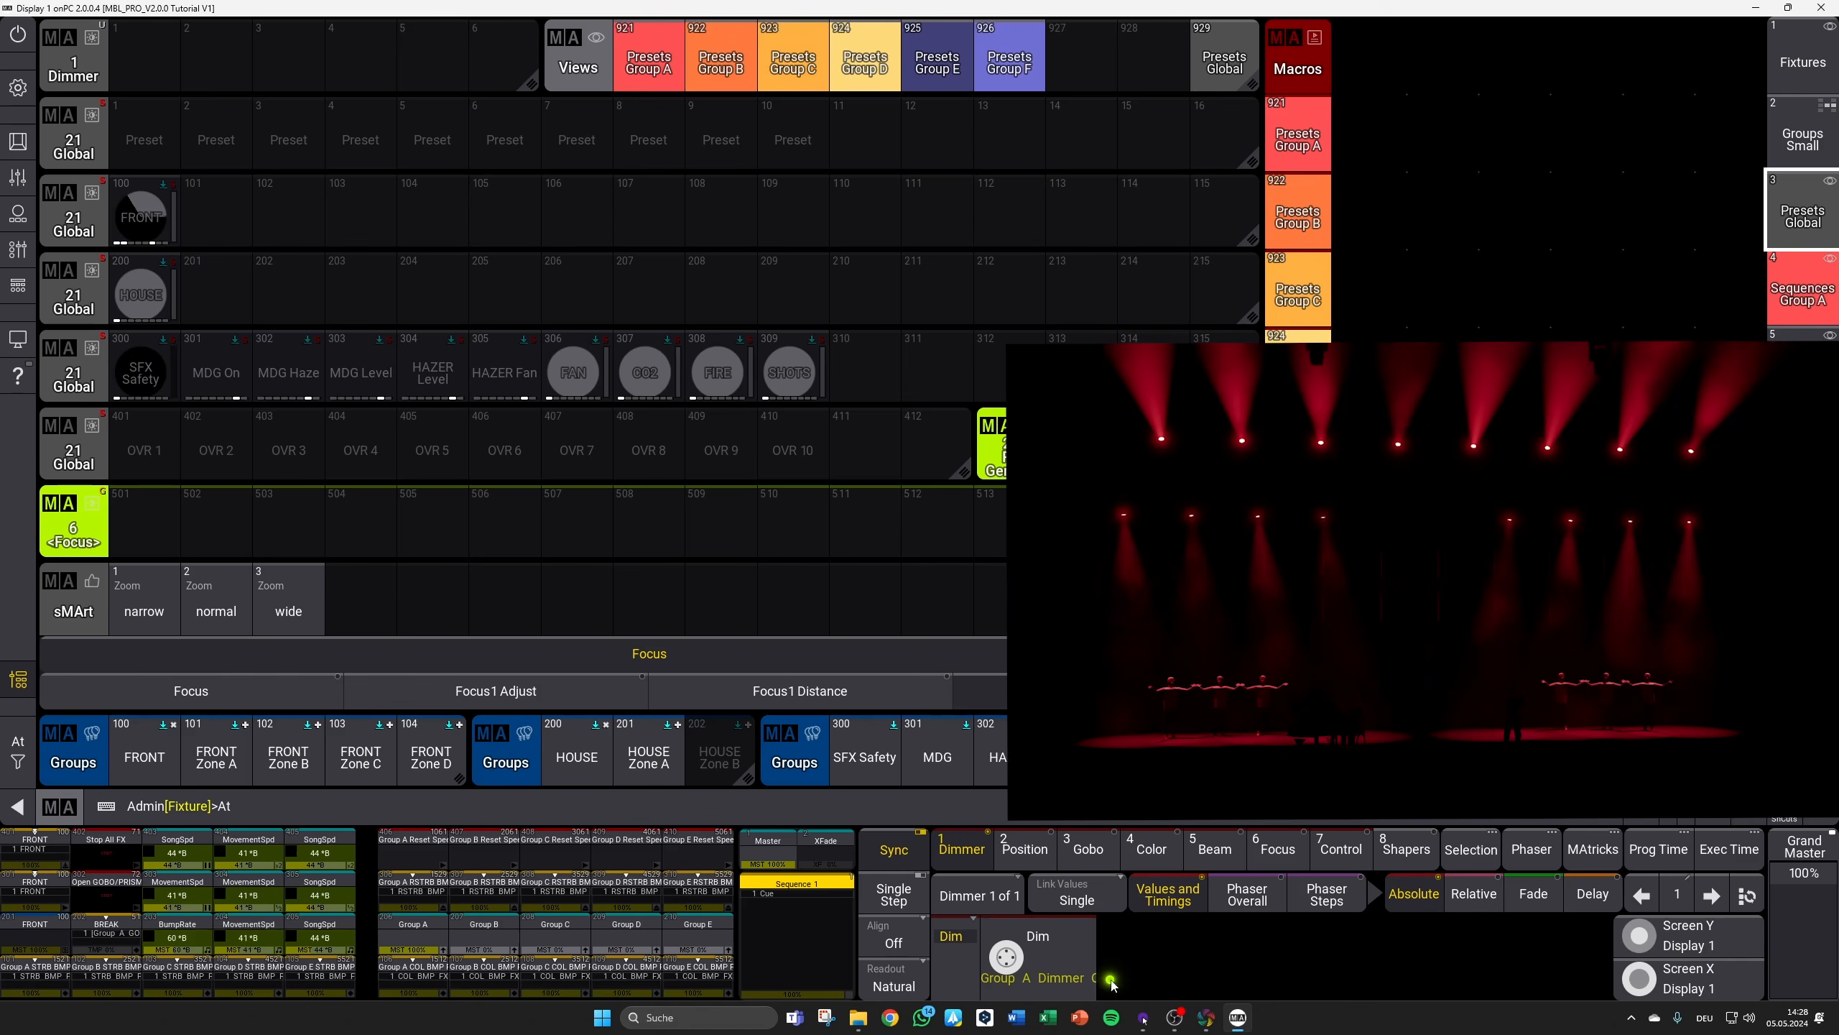
left_click(1078, 963)
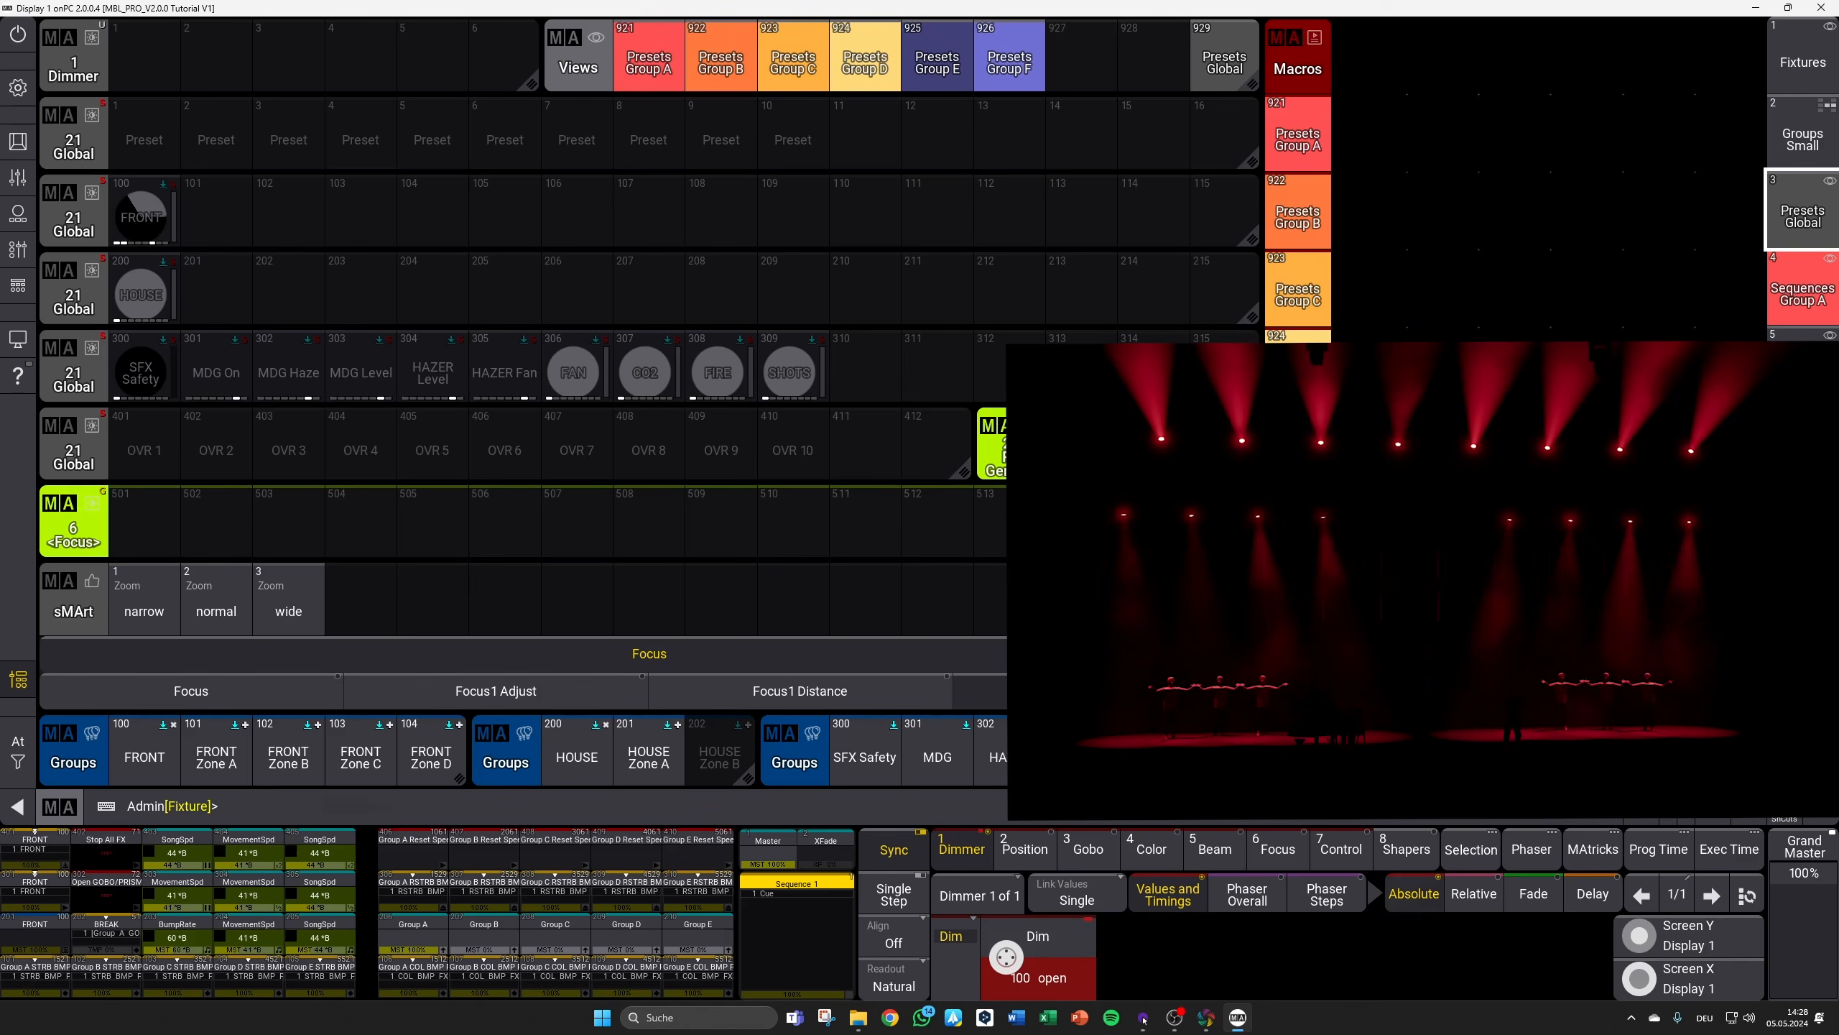
left_click(1804, 335)
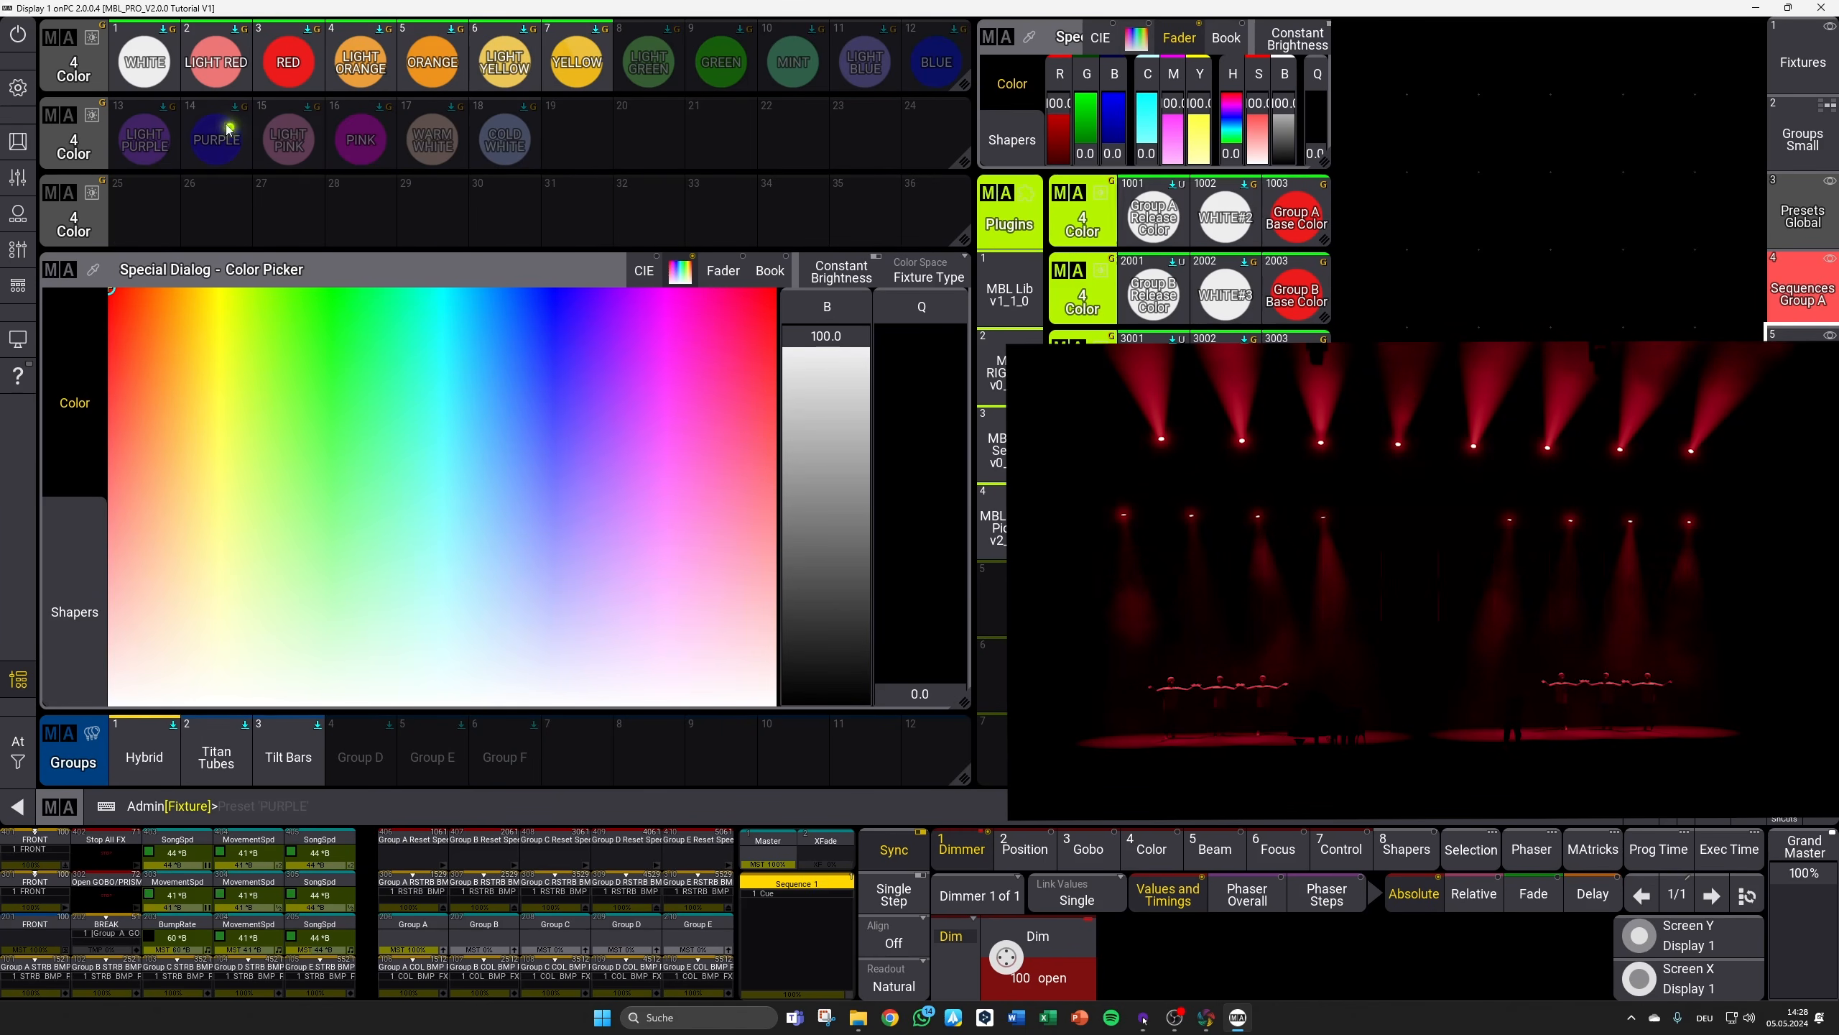
left_click(145, 72)
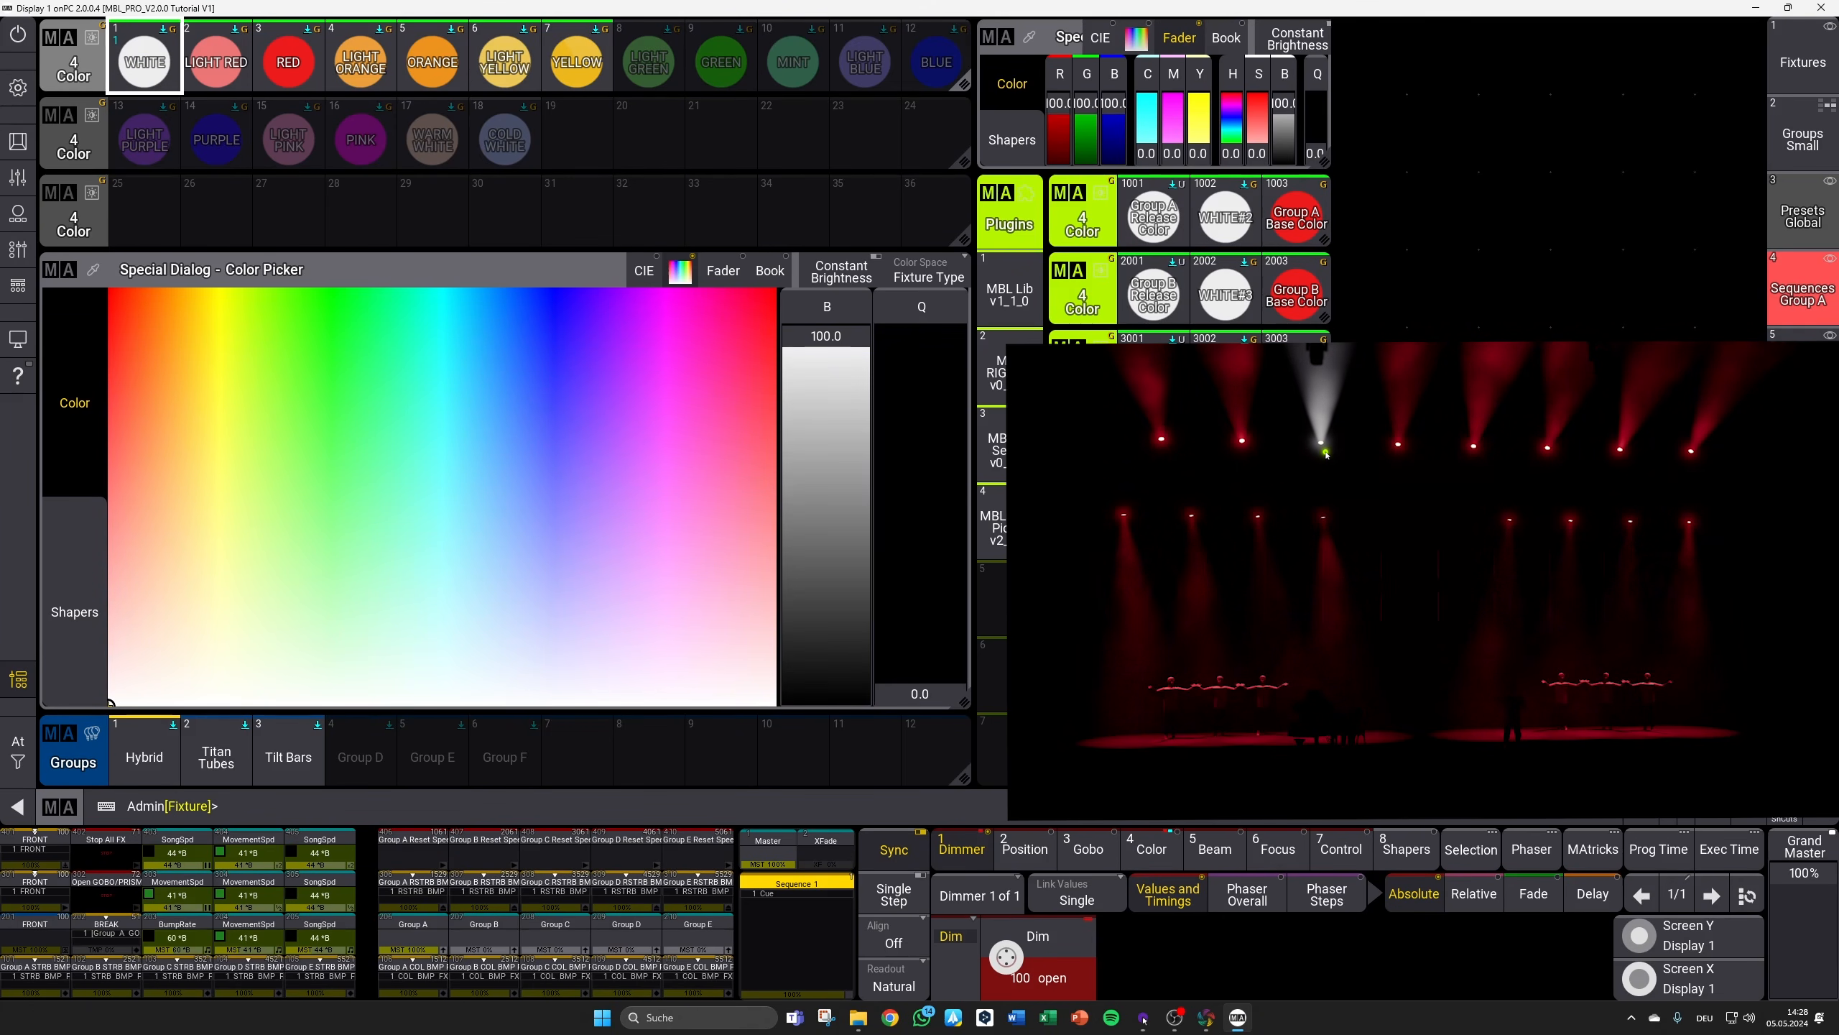
Step: Aim fixture 11 at the piano player with pan 50.11 and tilt -2.34, and set its zoom to 23.32
left_click(1793, 244)
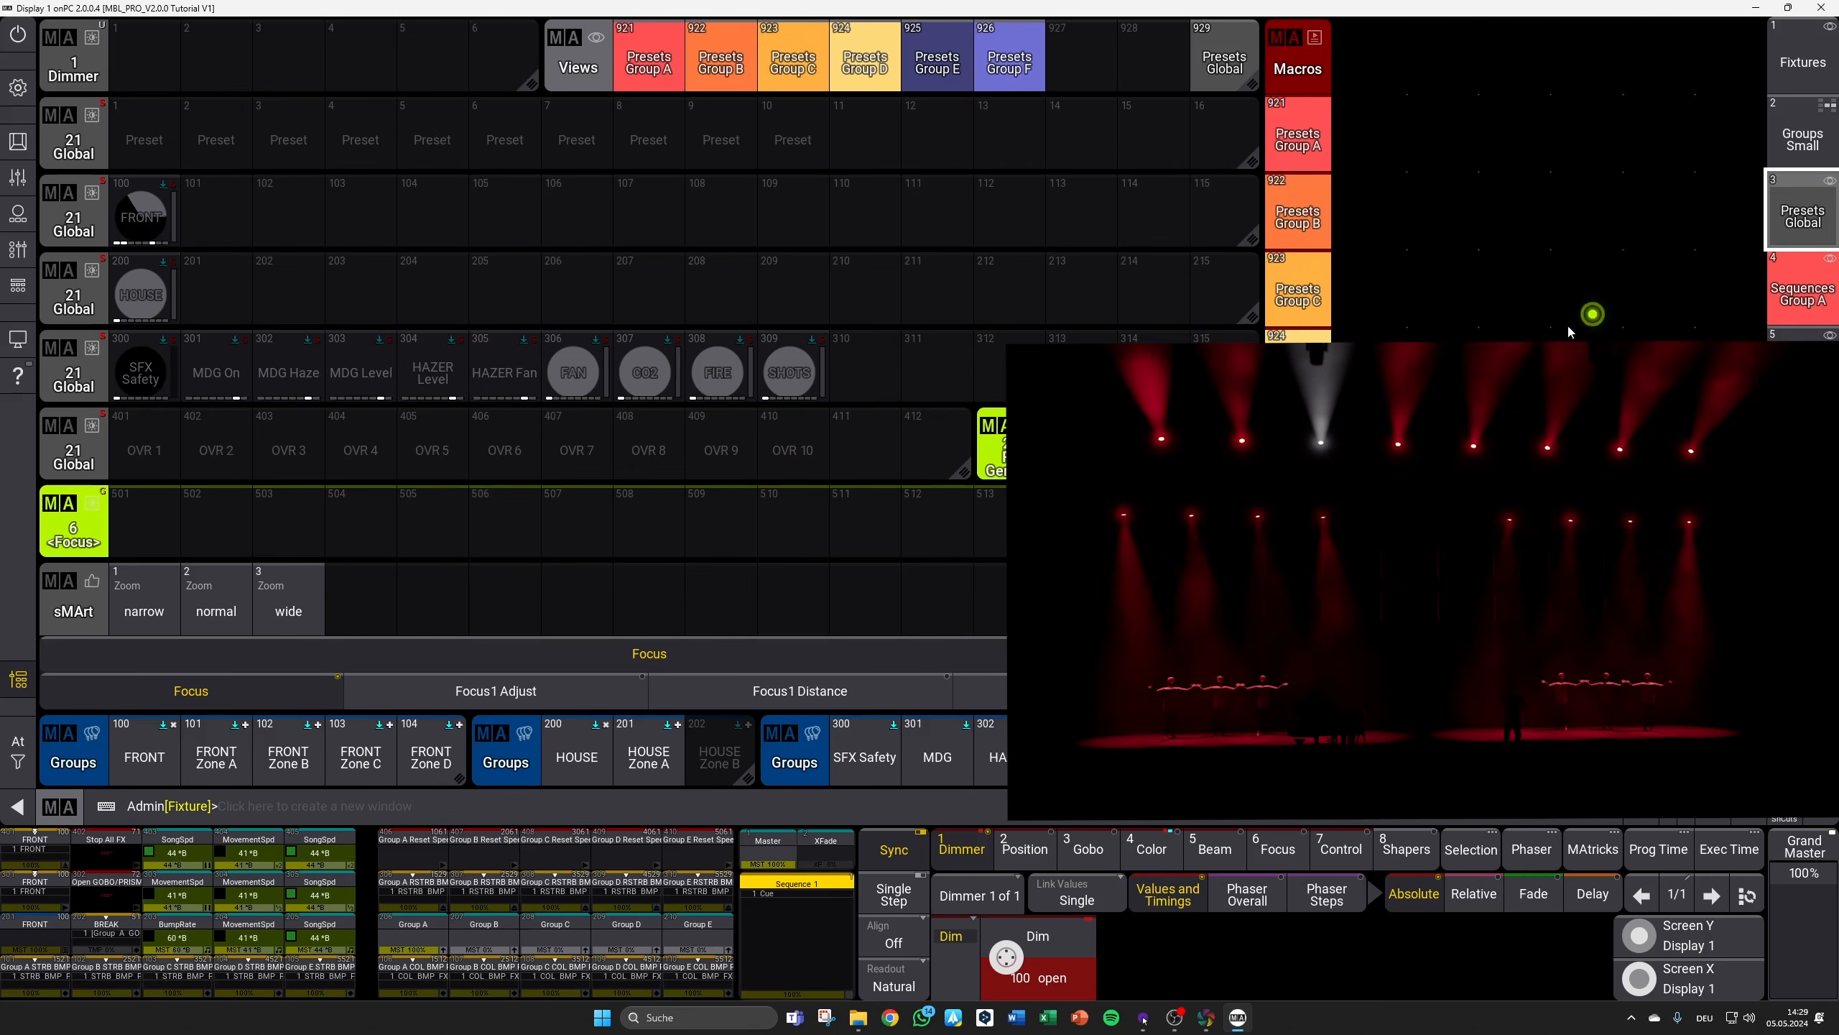
left_click(1026, 851)
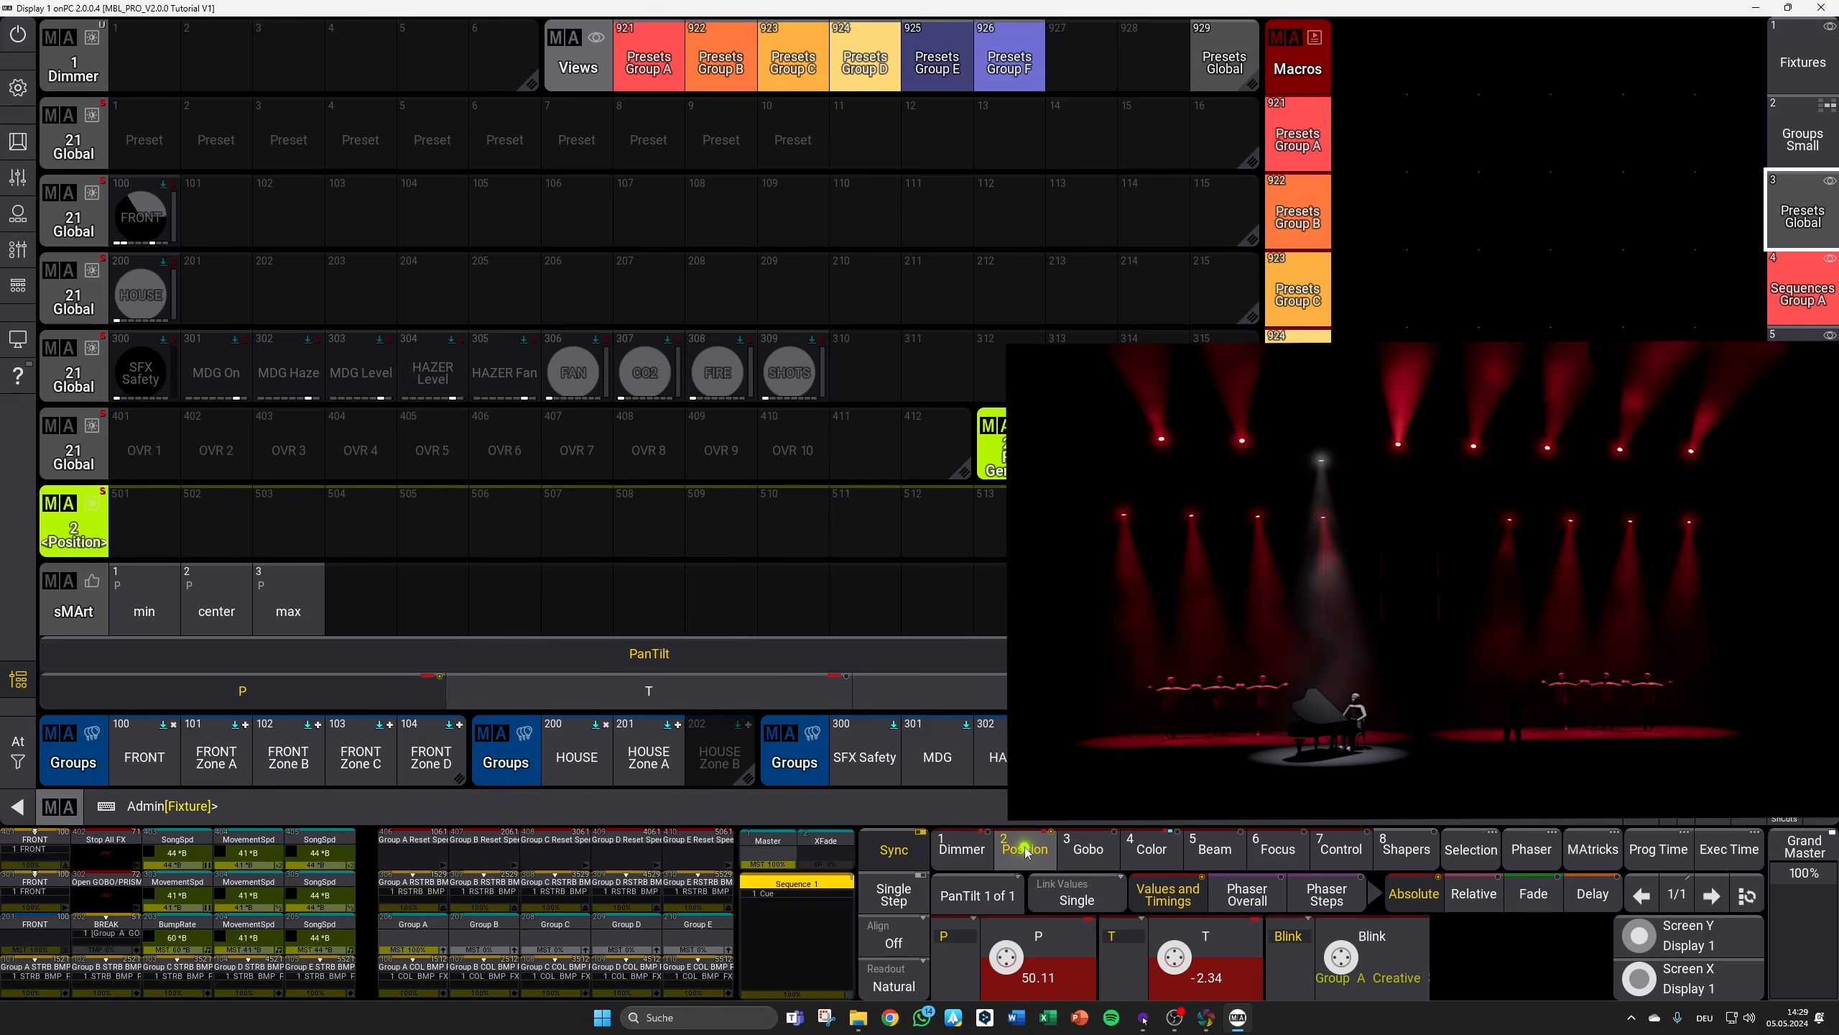
left_click(1276, 858)
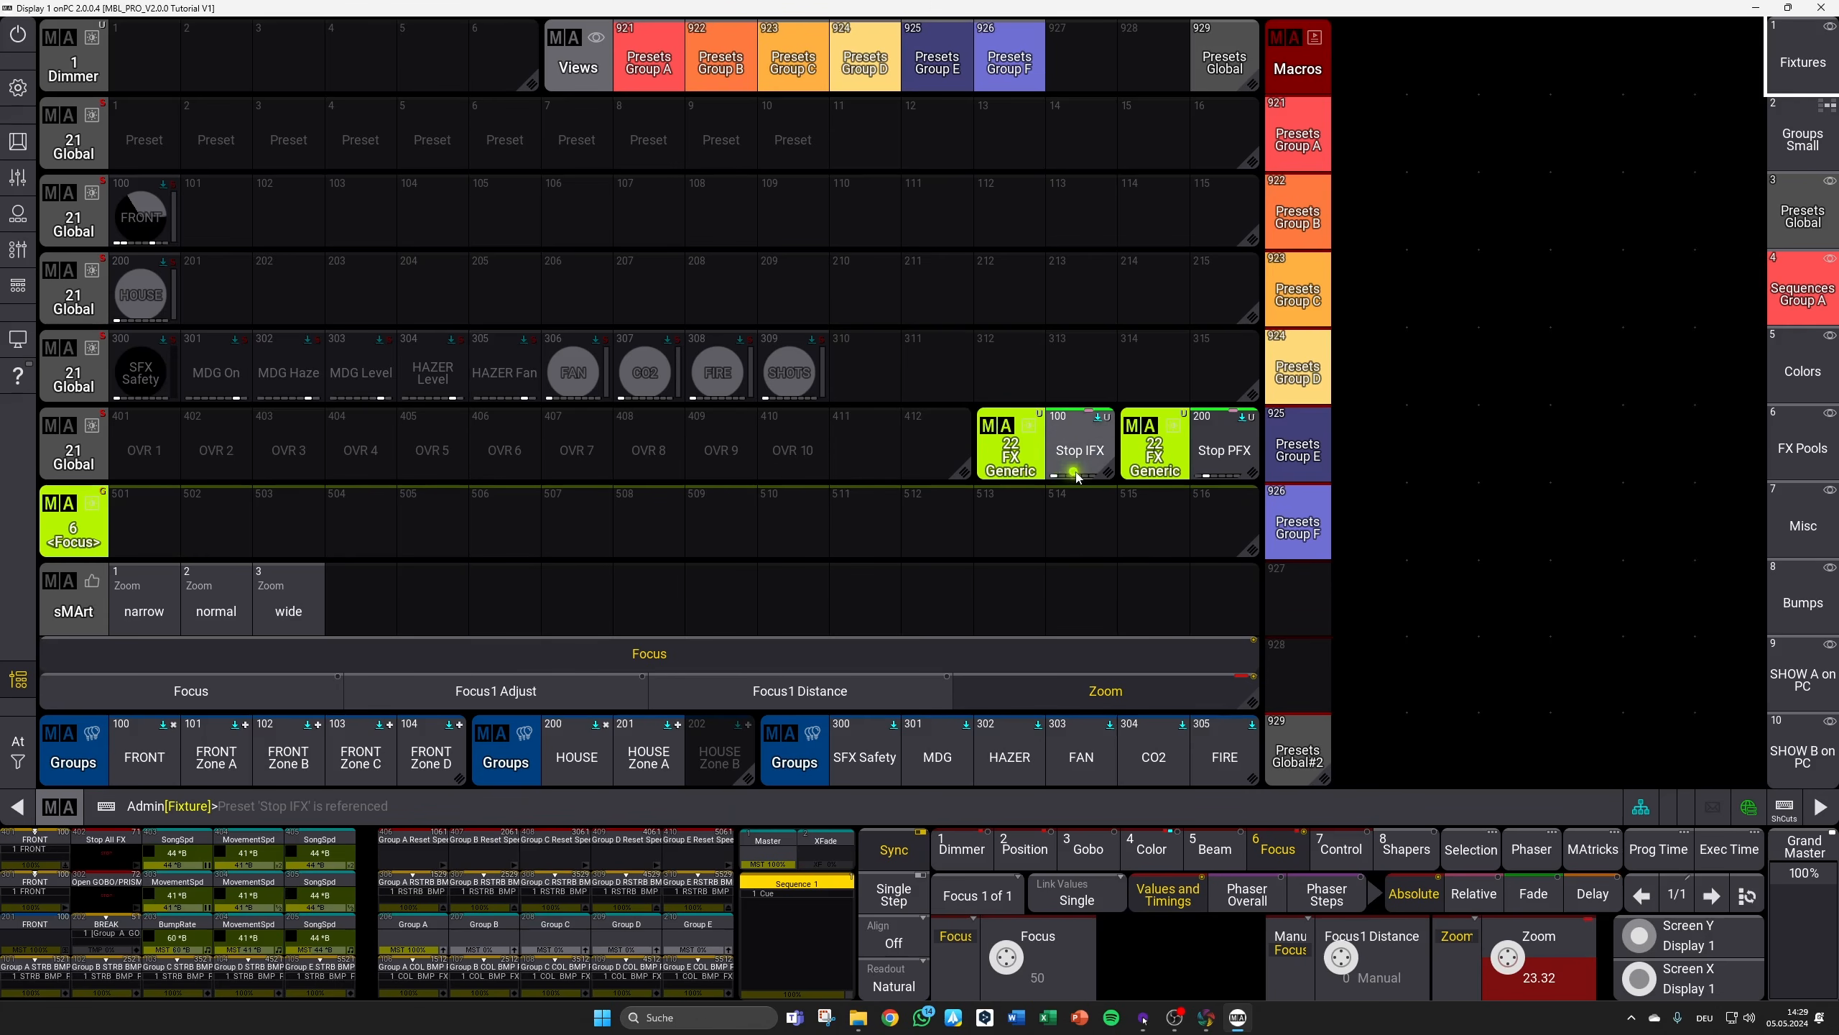
Step: Apply the Stop PFX and Stop IFX presets to fixture 11 from the FX Generic pools in Presets Global
left_click(1227, 464)
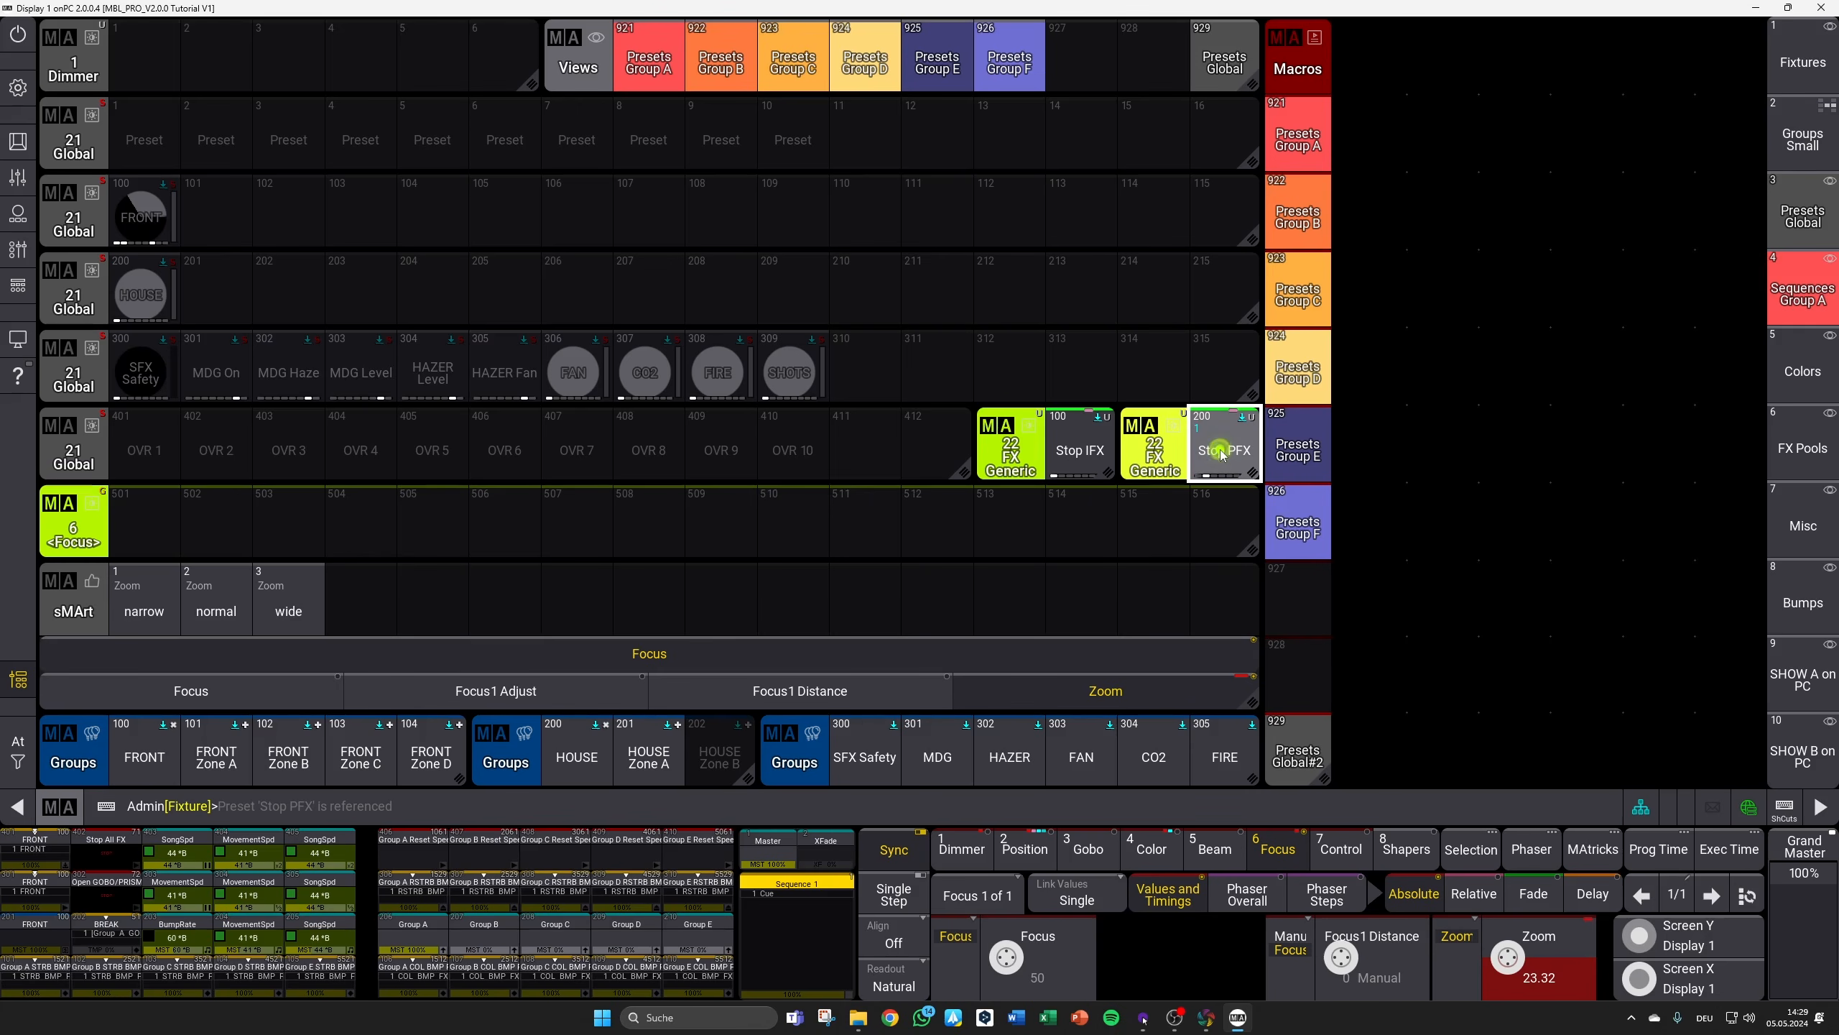
left_click(1080, 456)
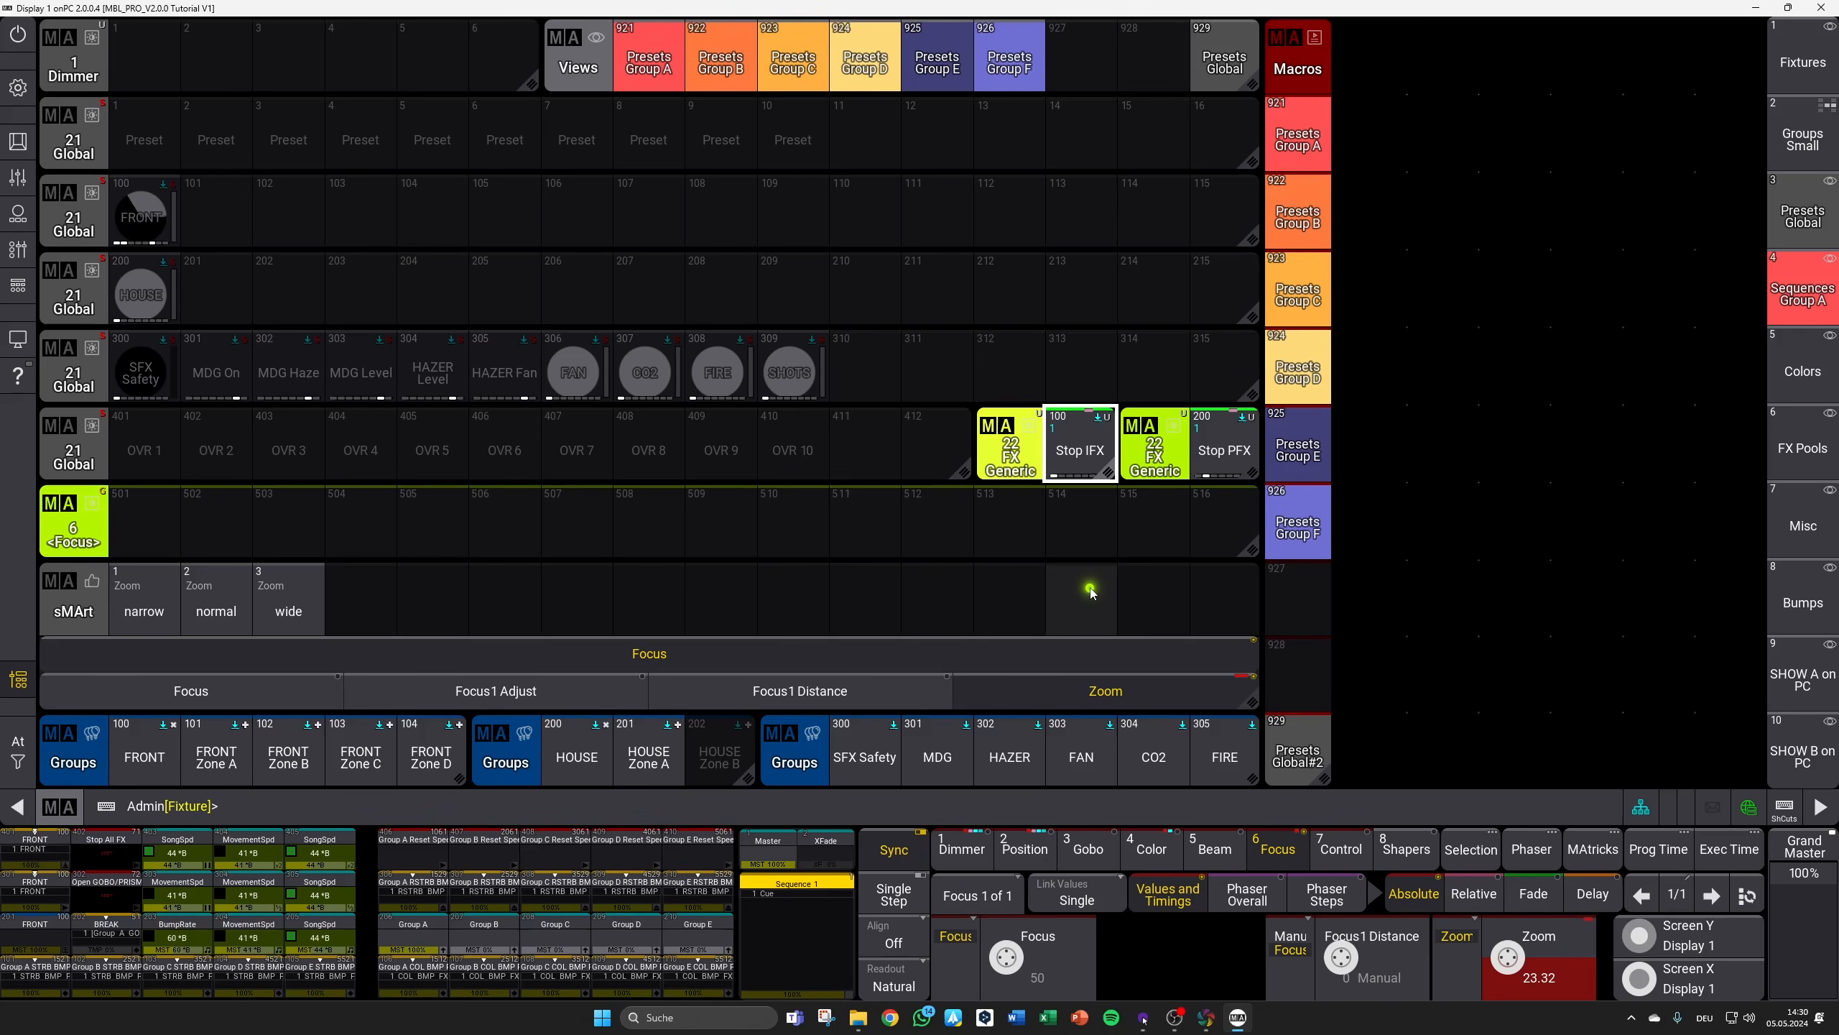
left_click(1234, 462)
left_click(968, 593)
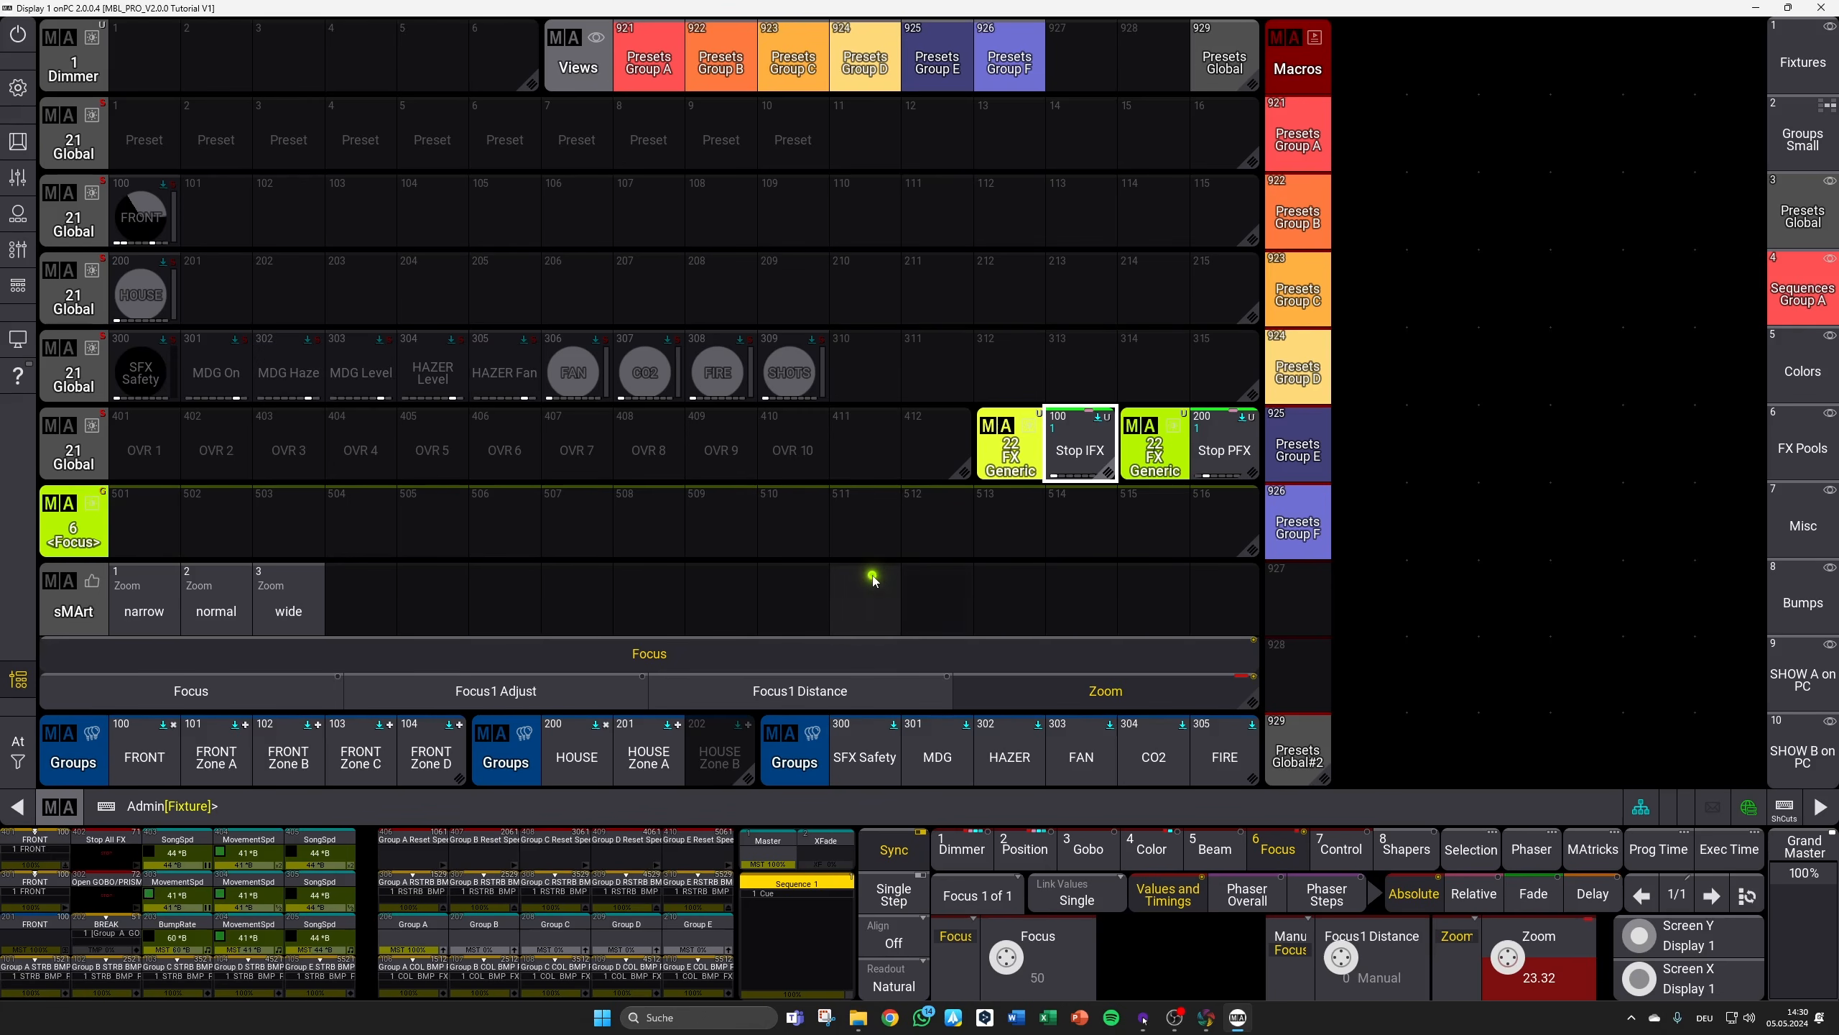
Step: Store the programmed values to global preset 401 OVR 1 using the Overwrite mode
key("s")
left_click(149, 464)
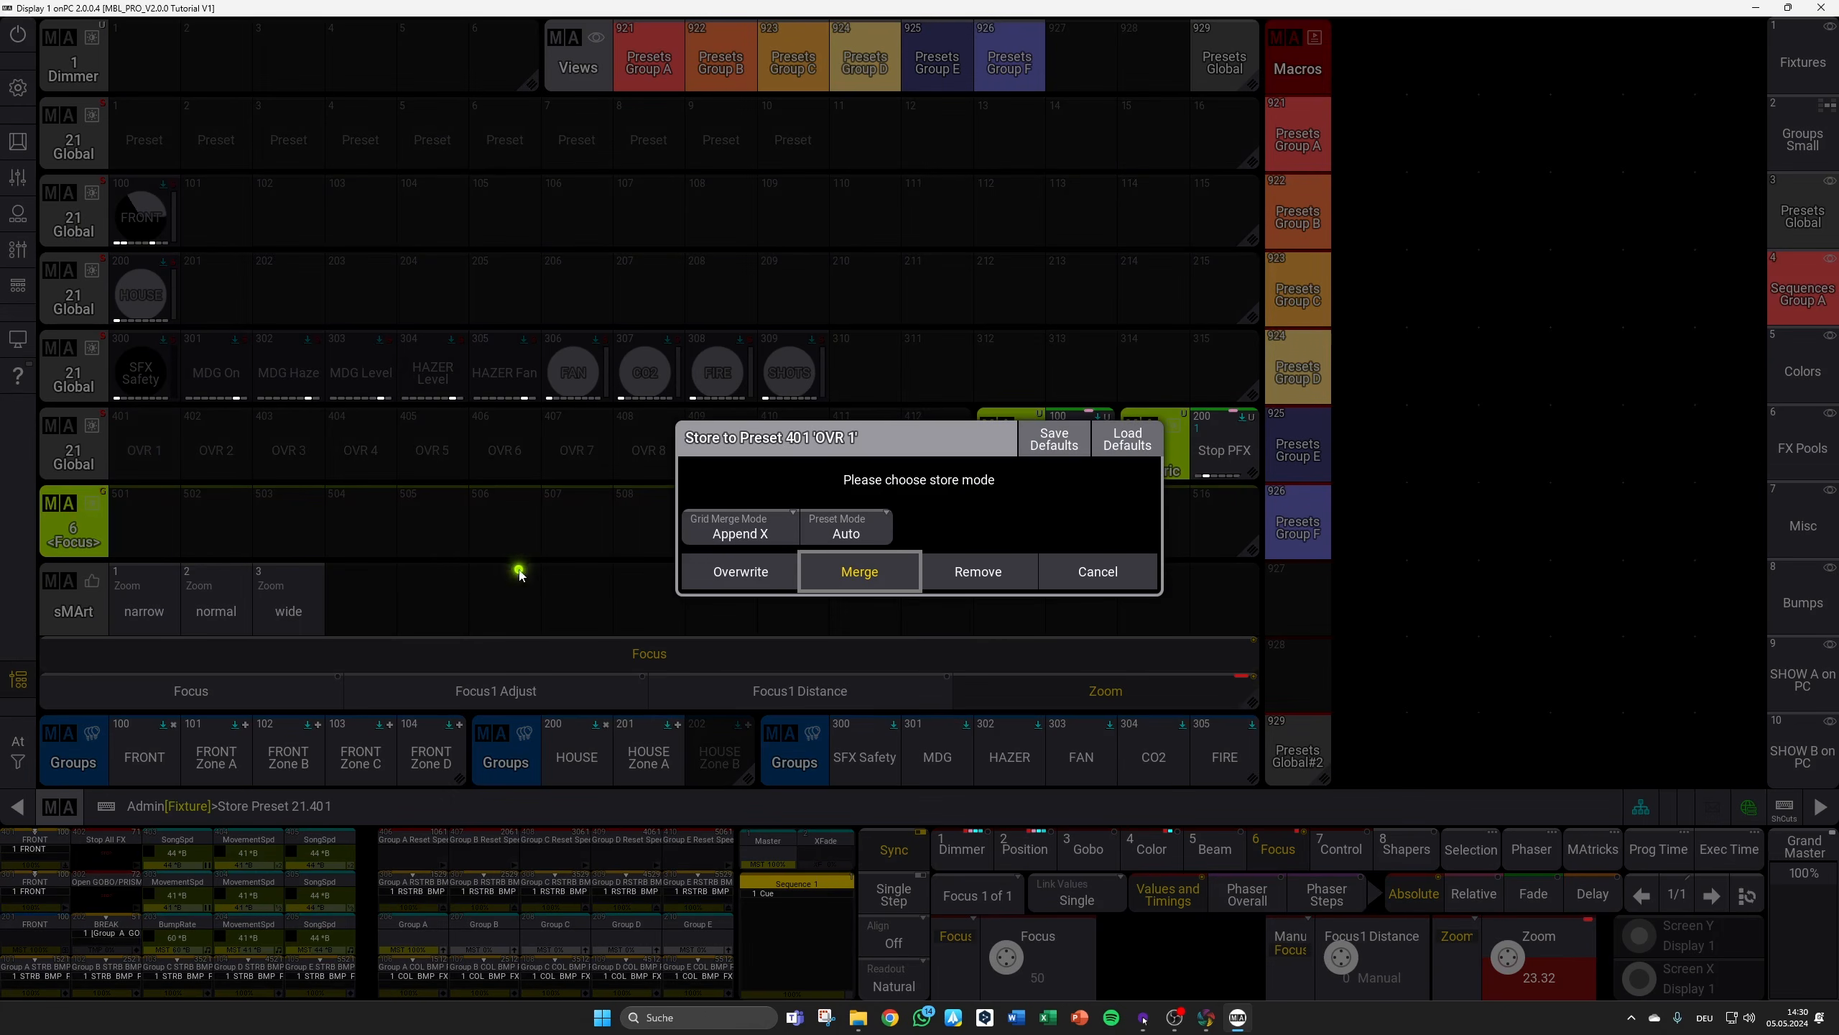
left_click(739, 584)
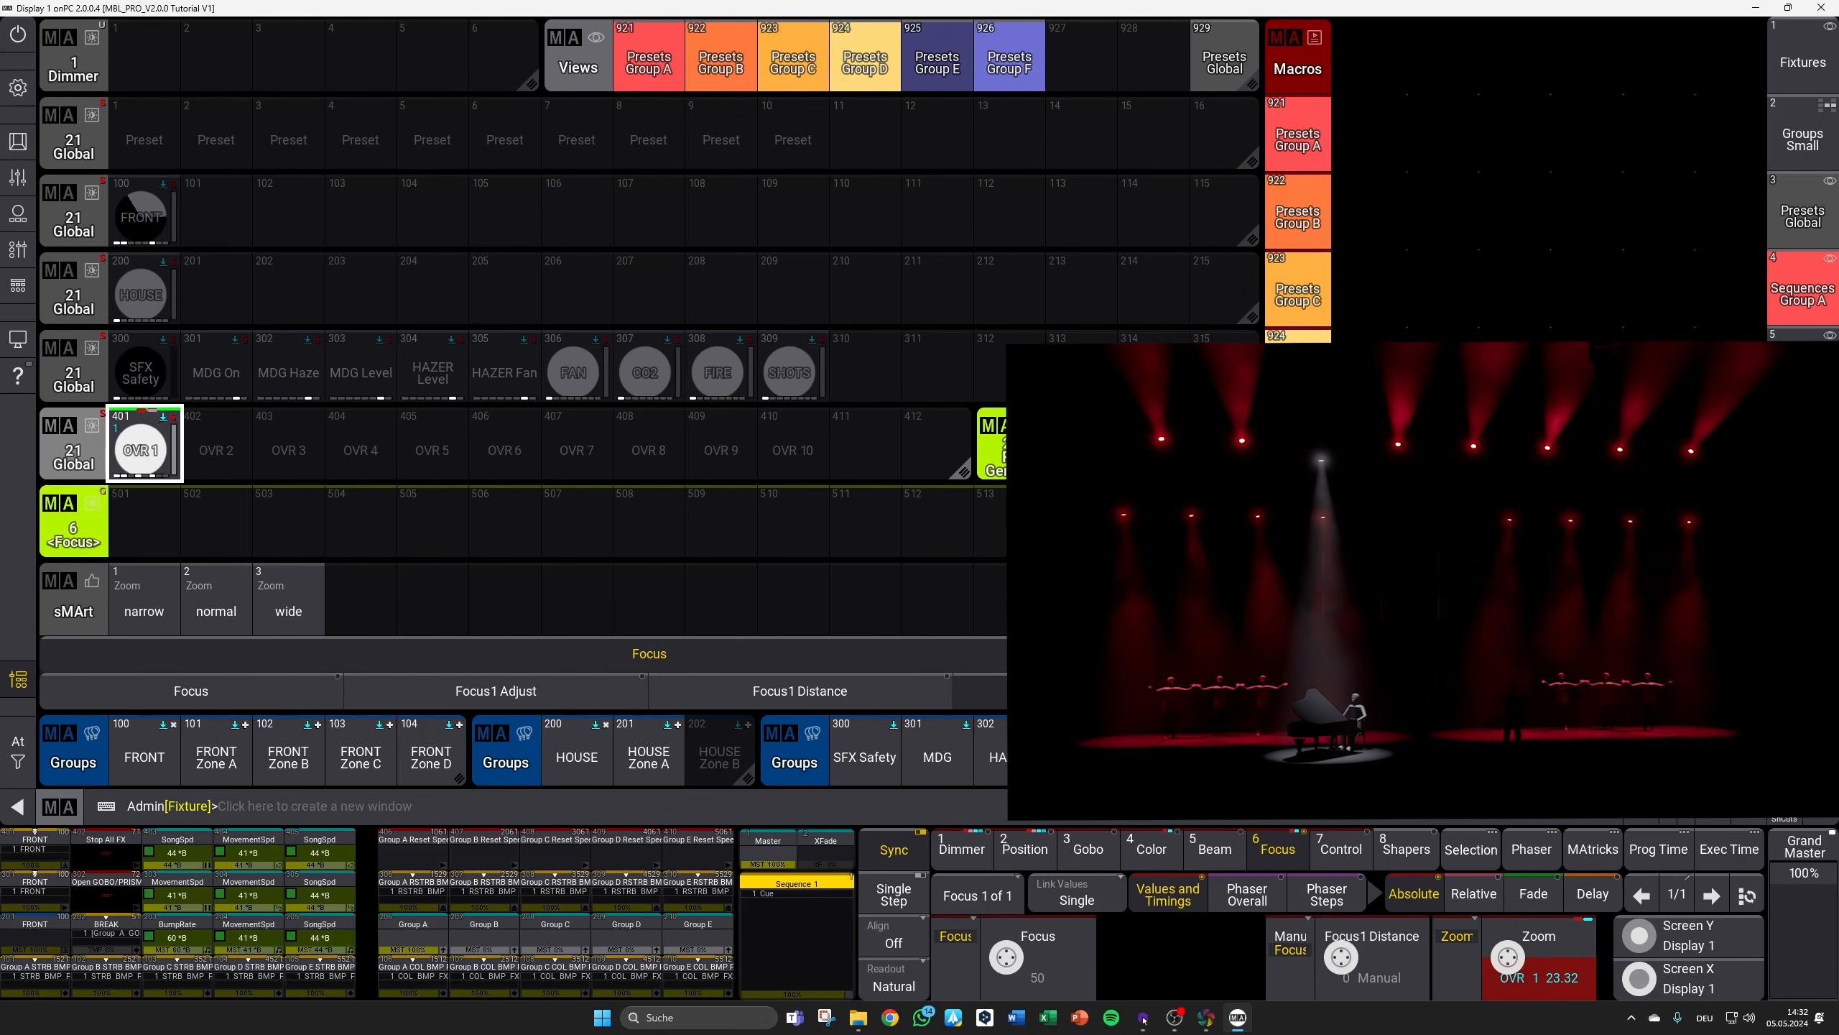
Step: Regenerate the overrides with ReGen OVR in the Misc view, and generate the layouts
left_click(1803, 755)
left_click(1155, 78)
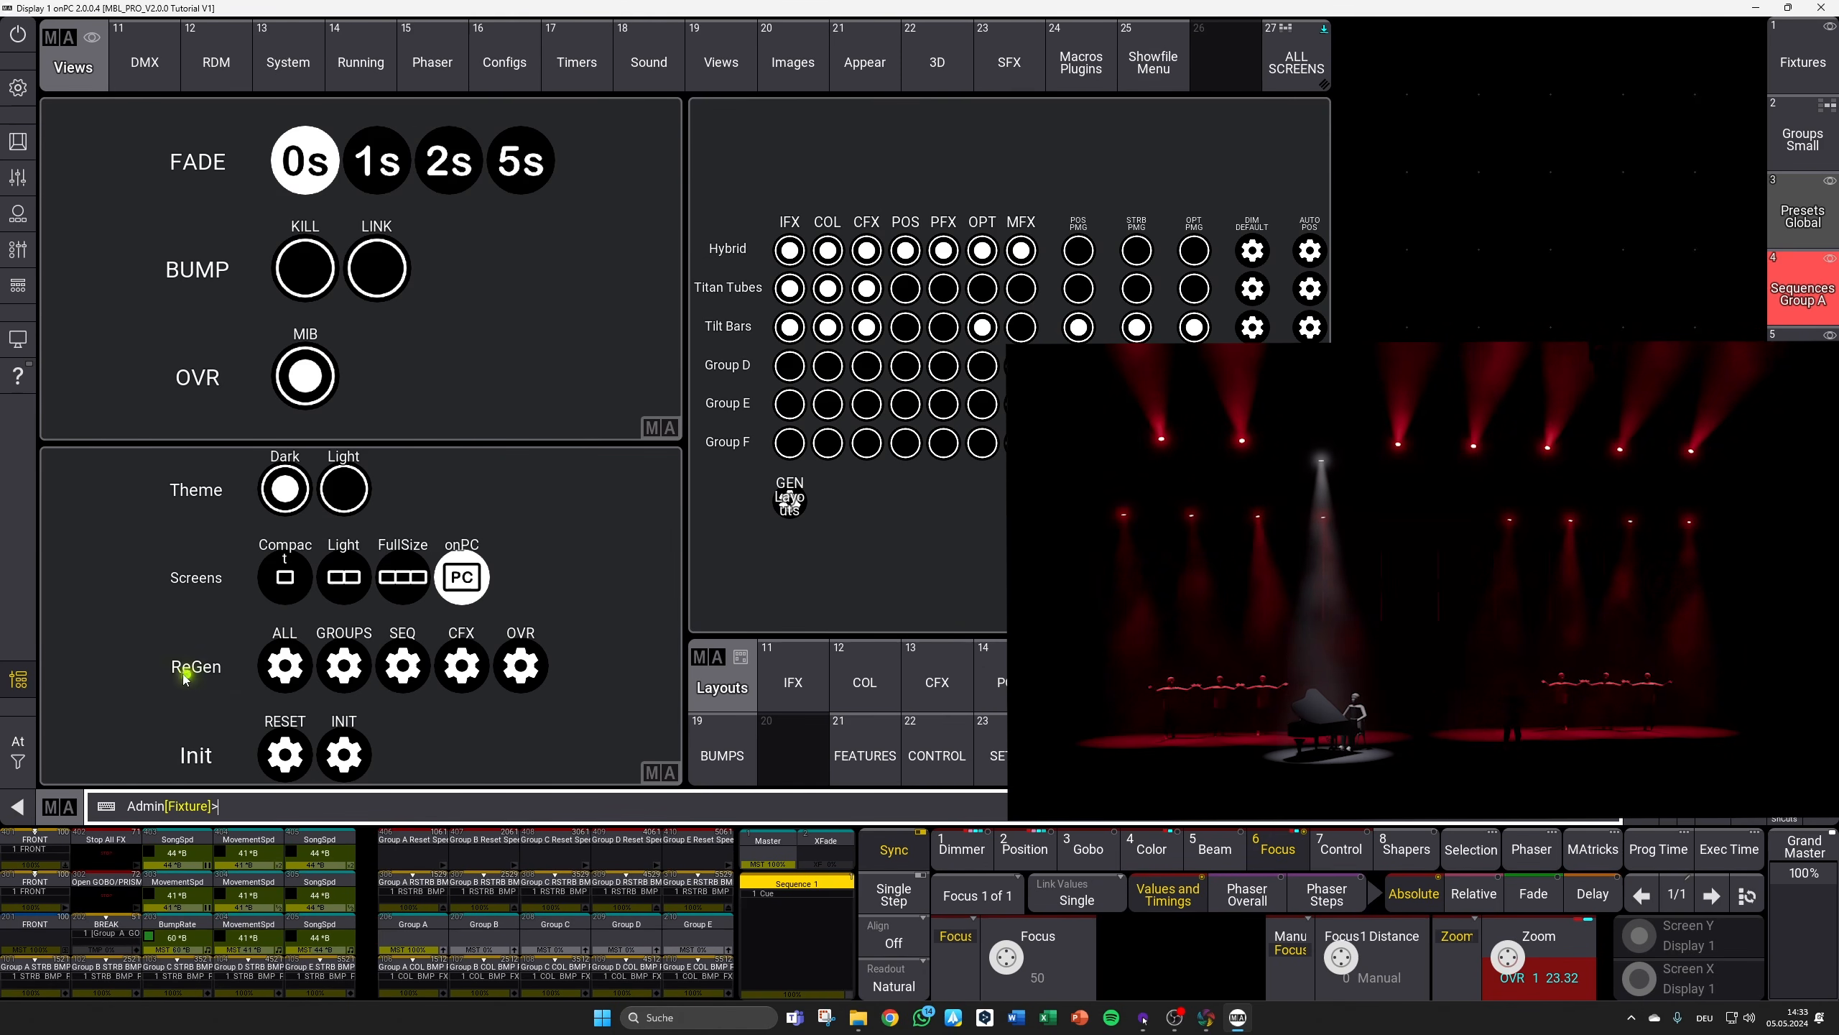
left_click(522, 667)
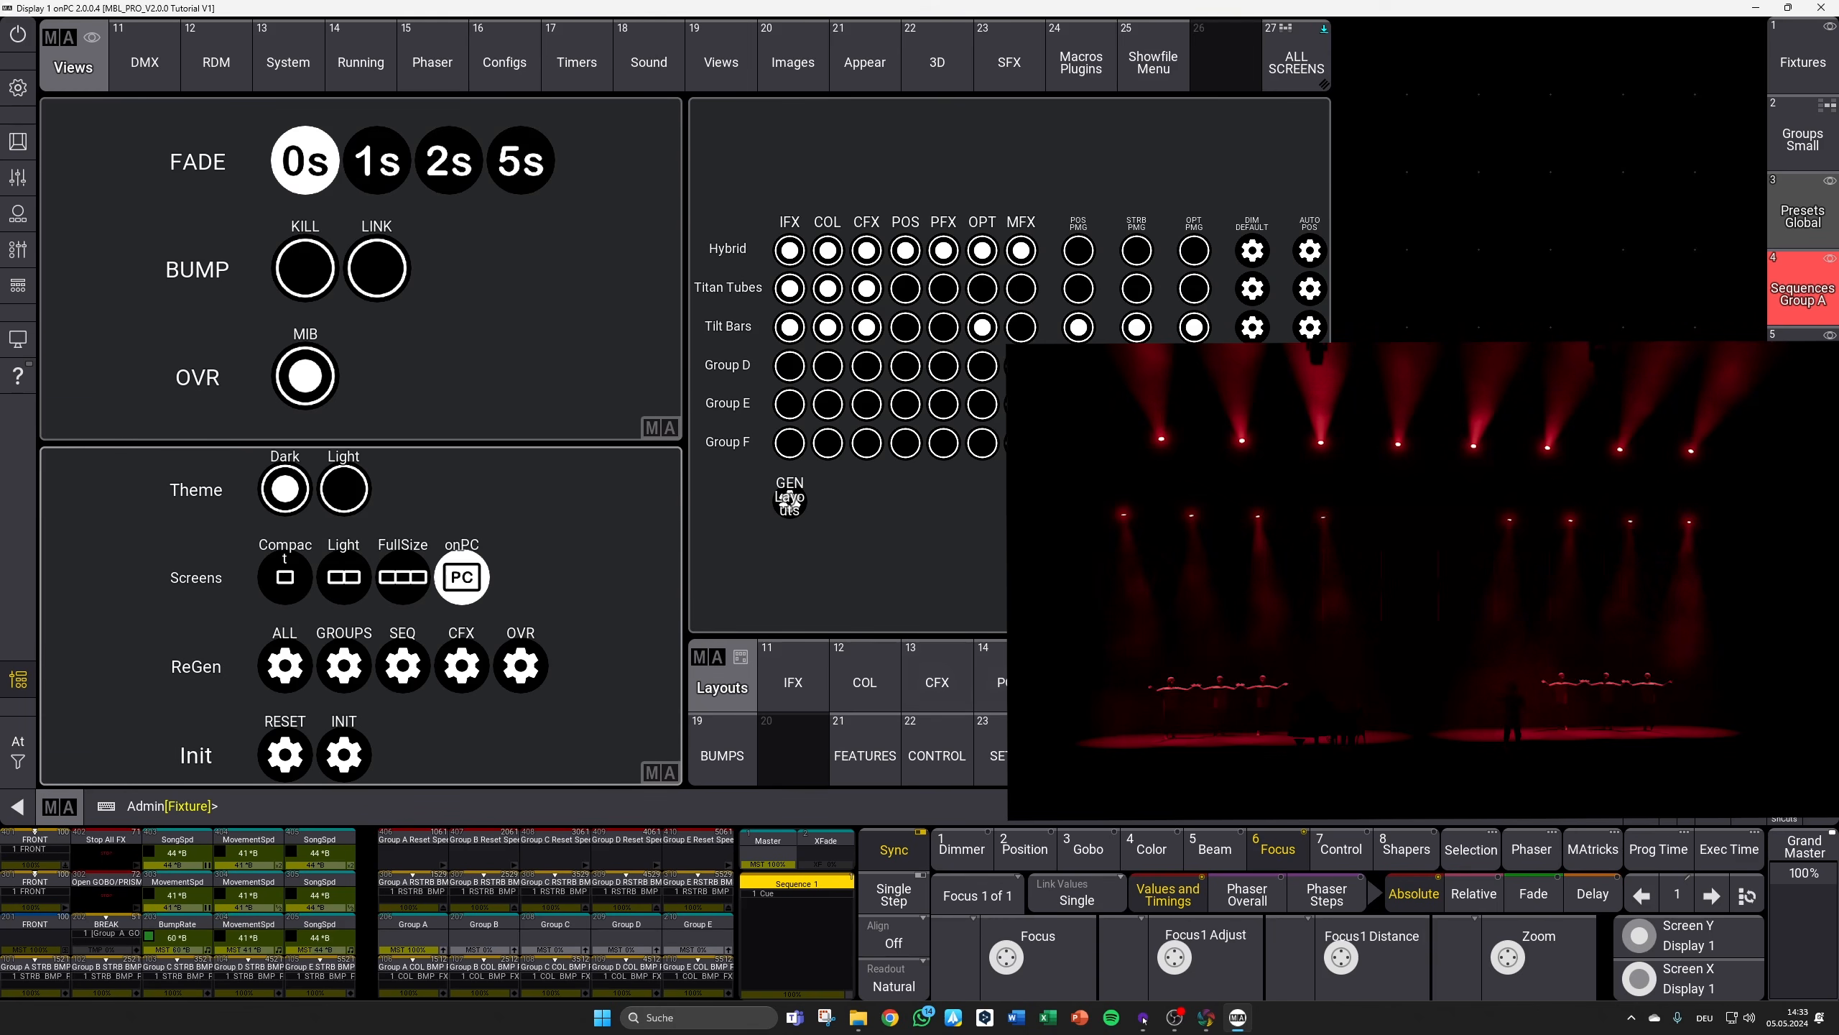
left_click(789, 499)
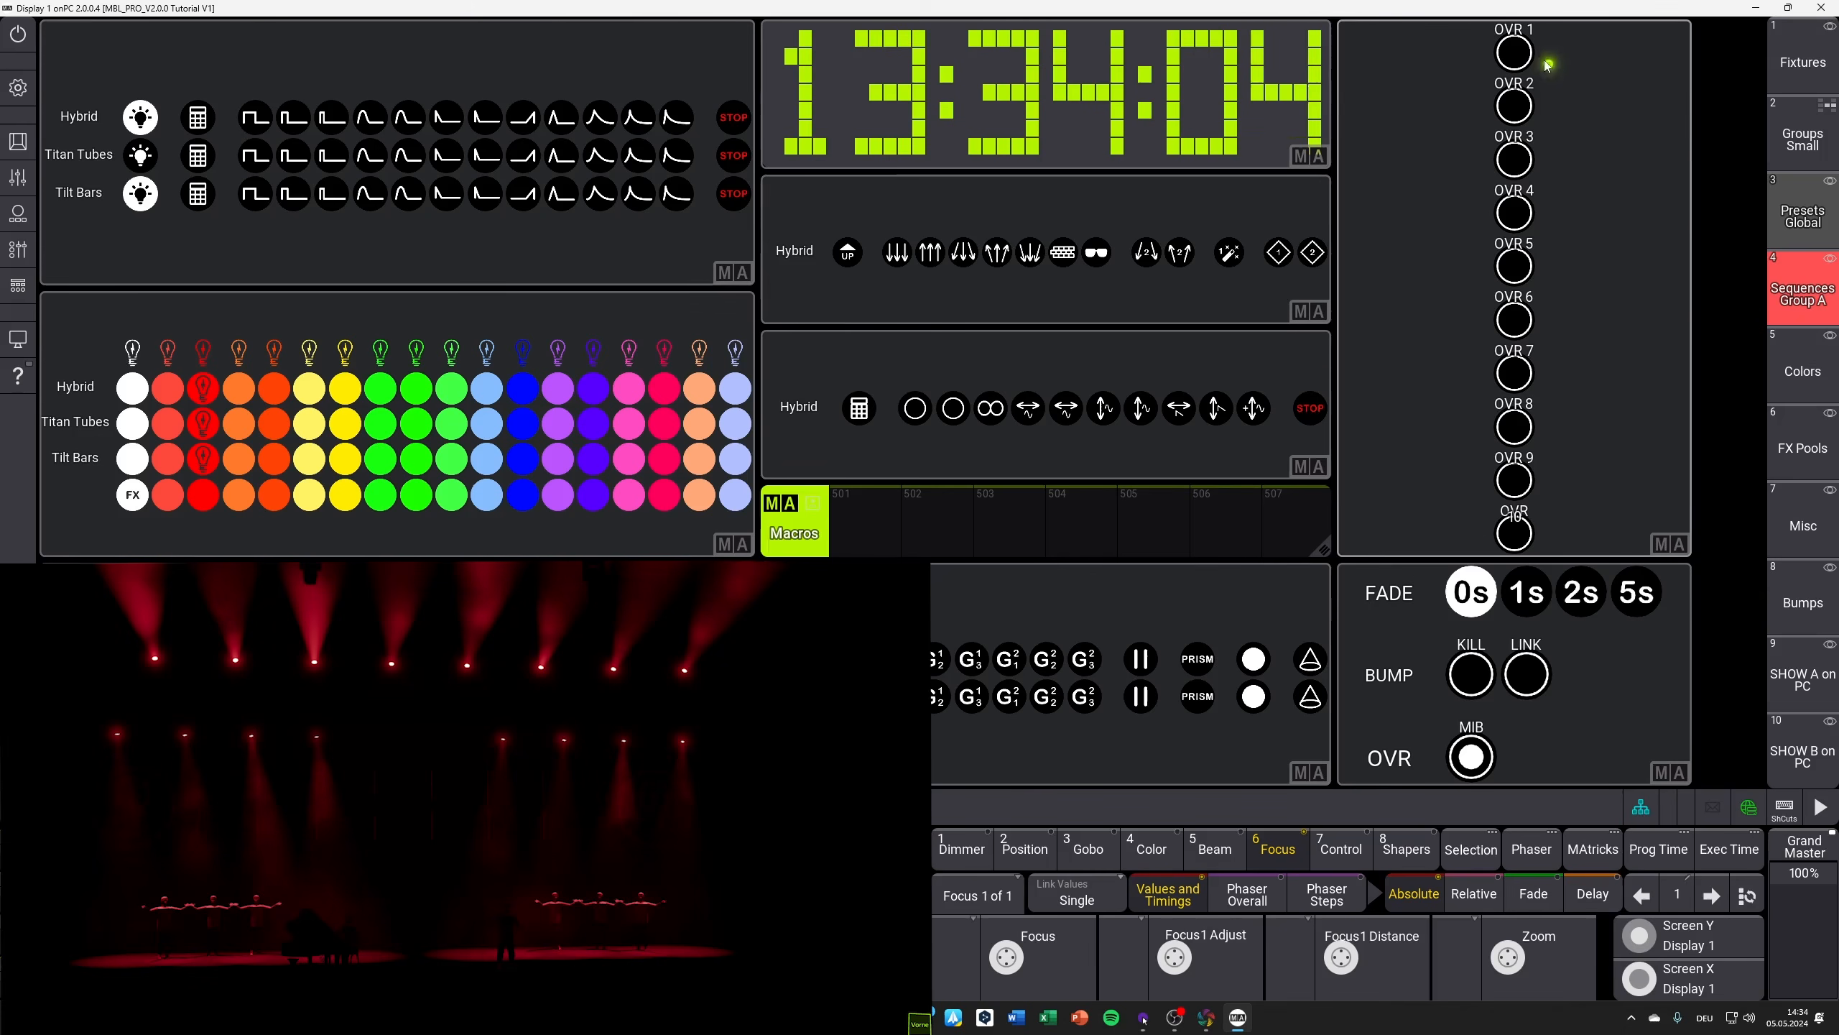
Step: Test OVR 1 on and off with MIB enabled, and switch MIB off and activate OVR 1 again
left_click(1514, 52)
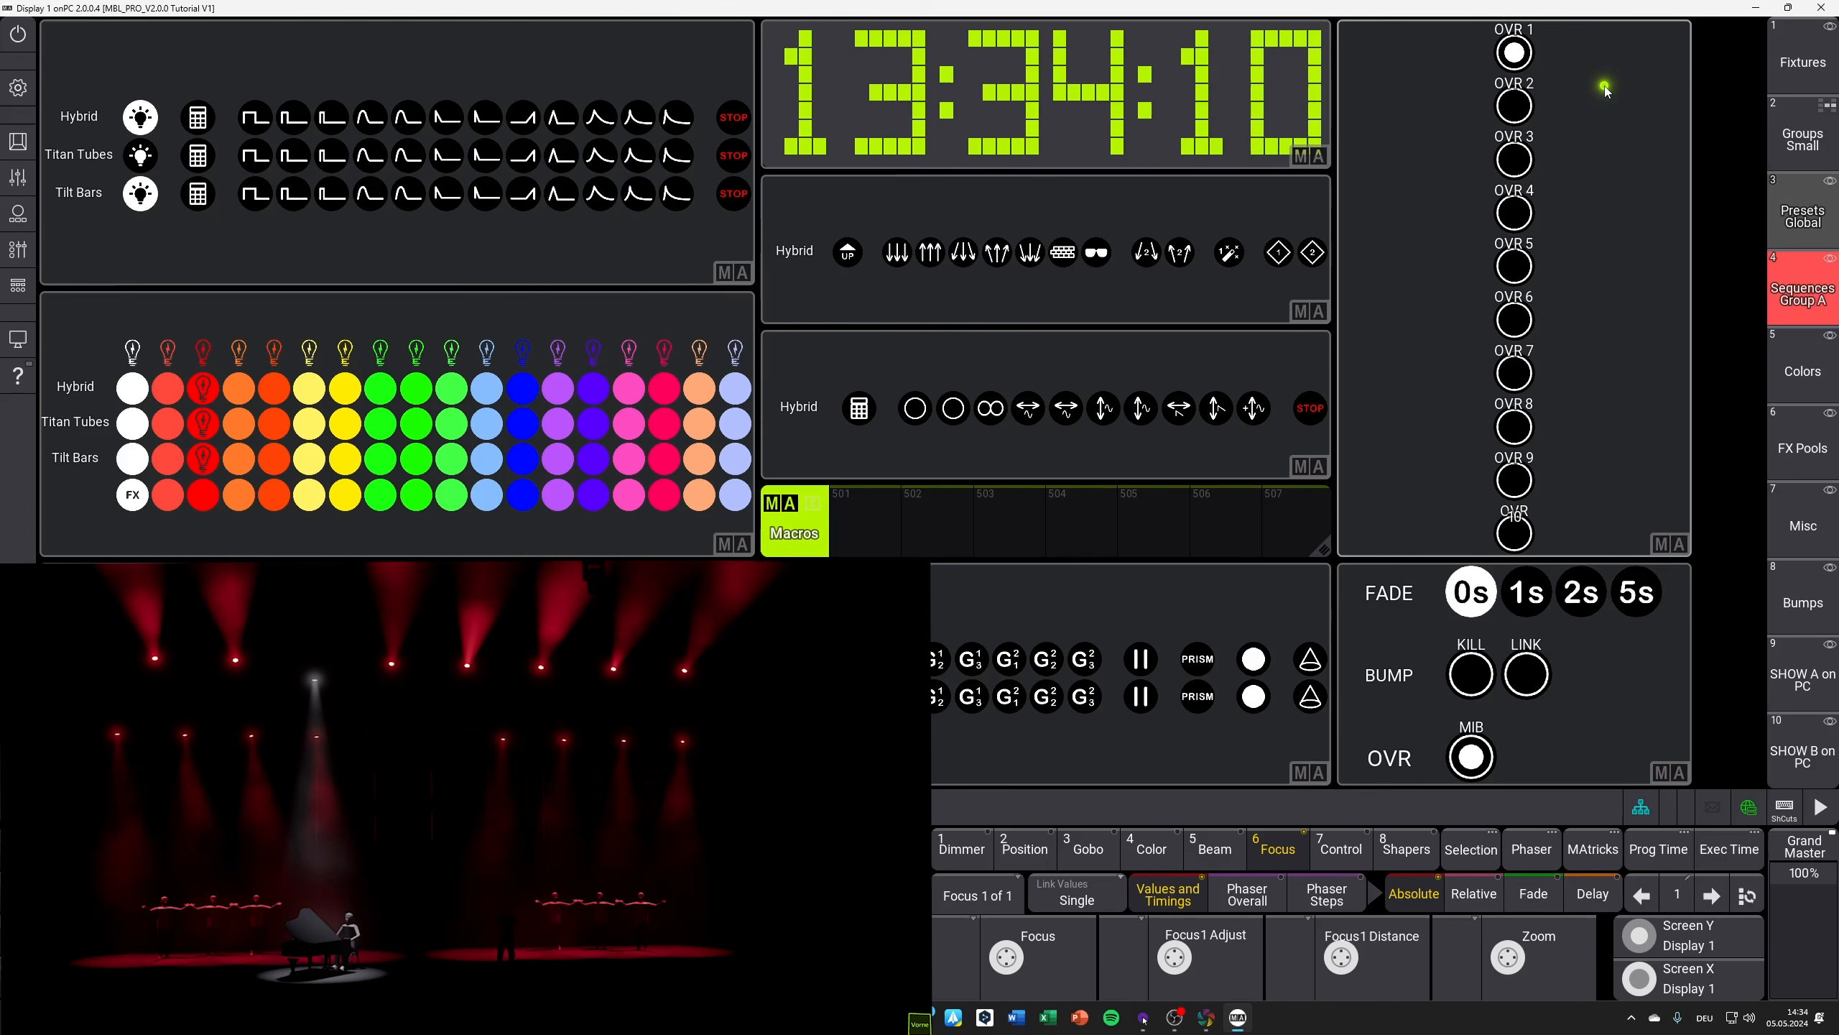
left_click(1526, 61)
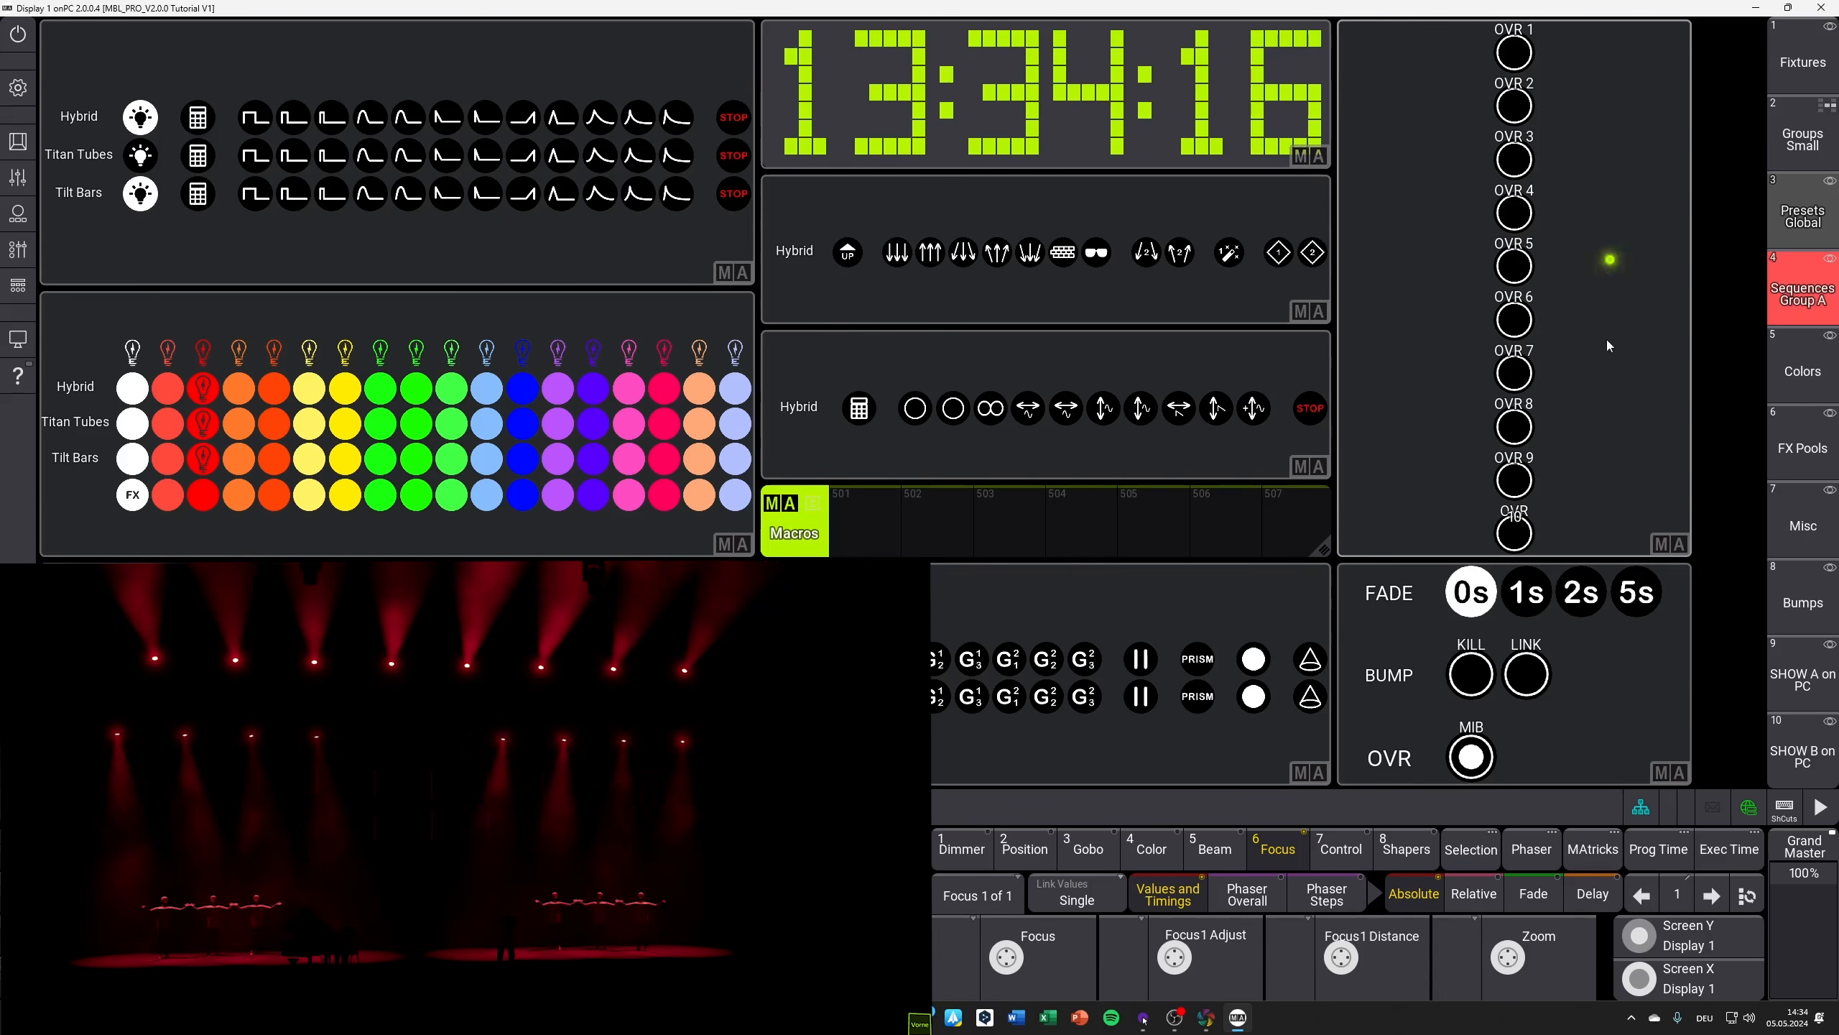
left_click(1472, 758)
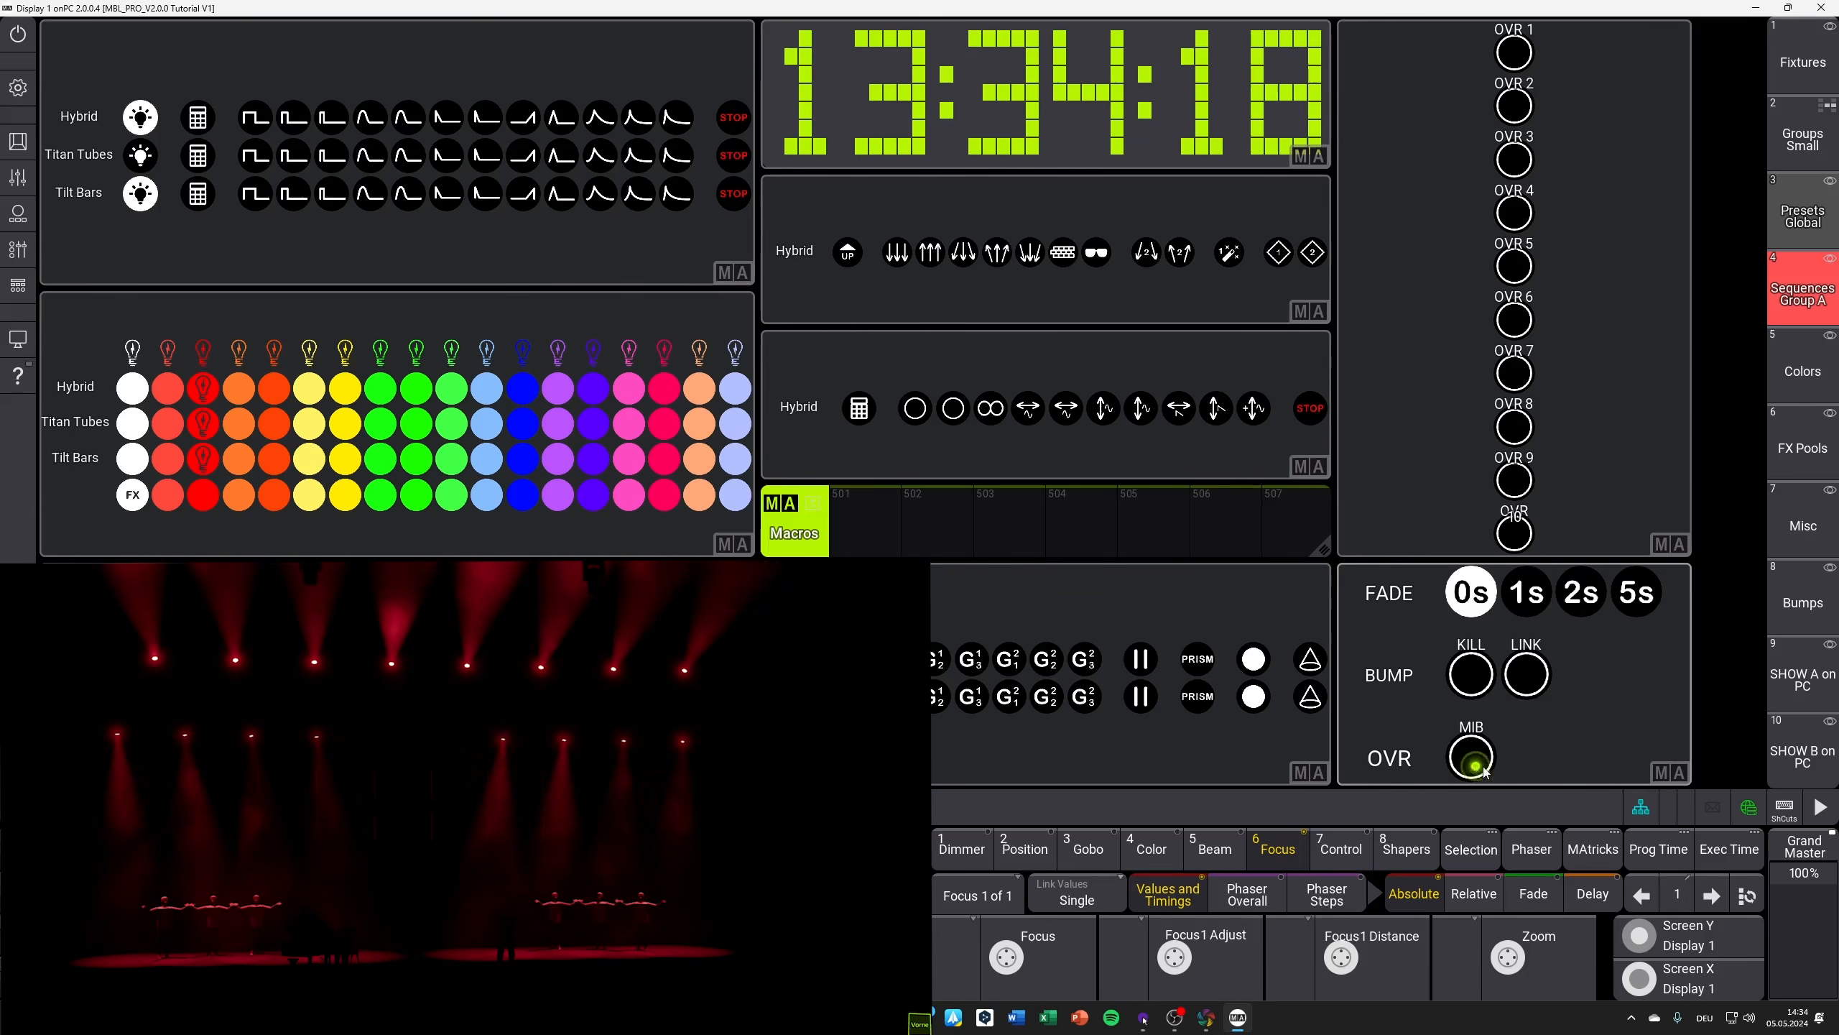
left_click(1513, 62)
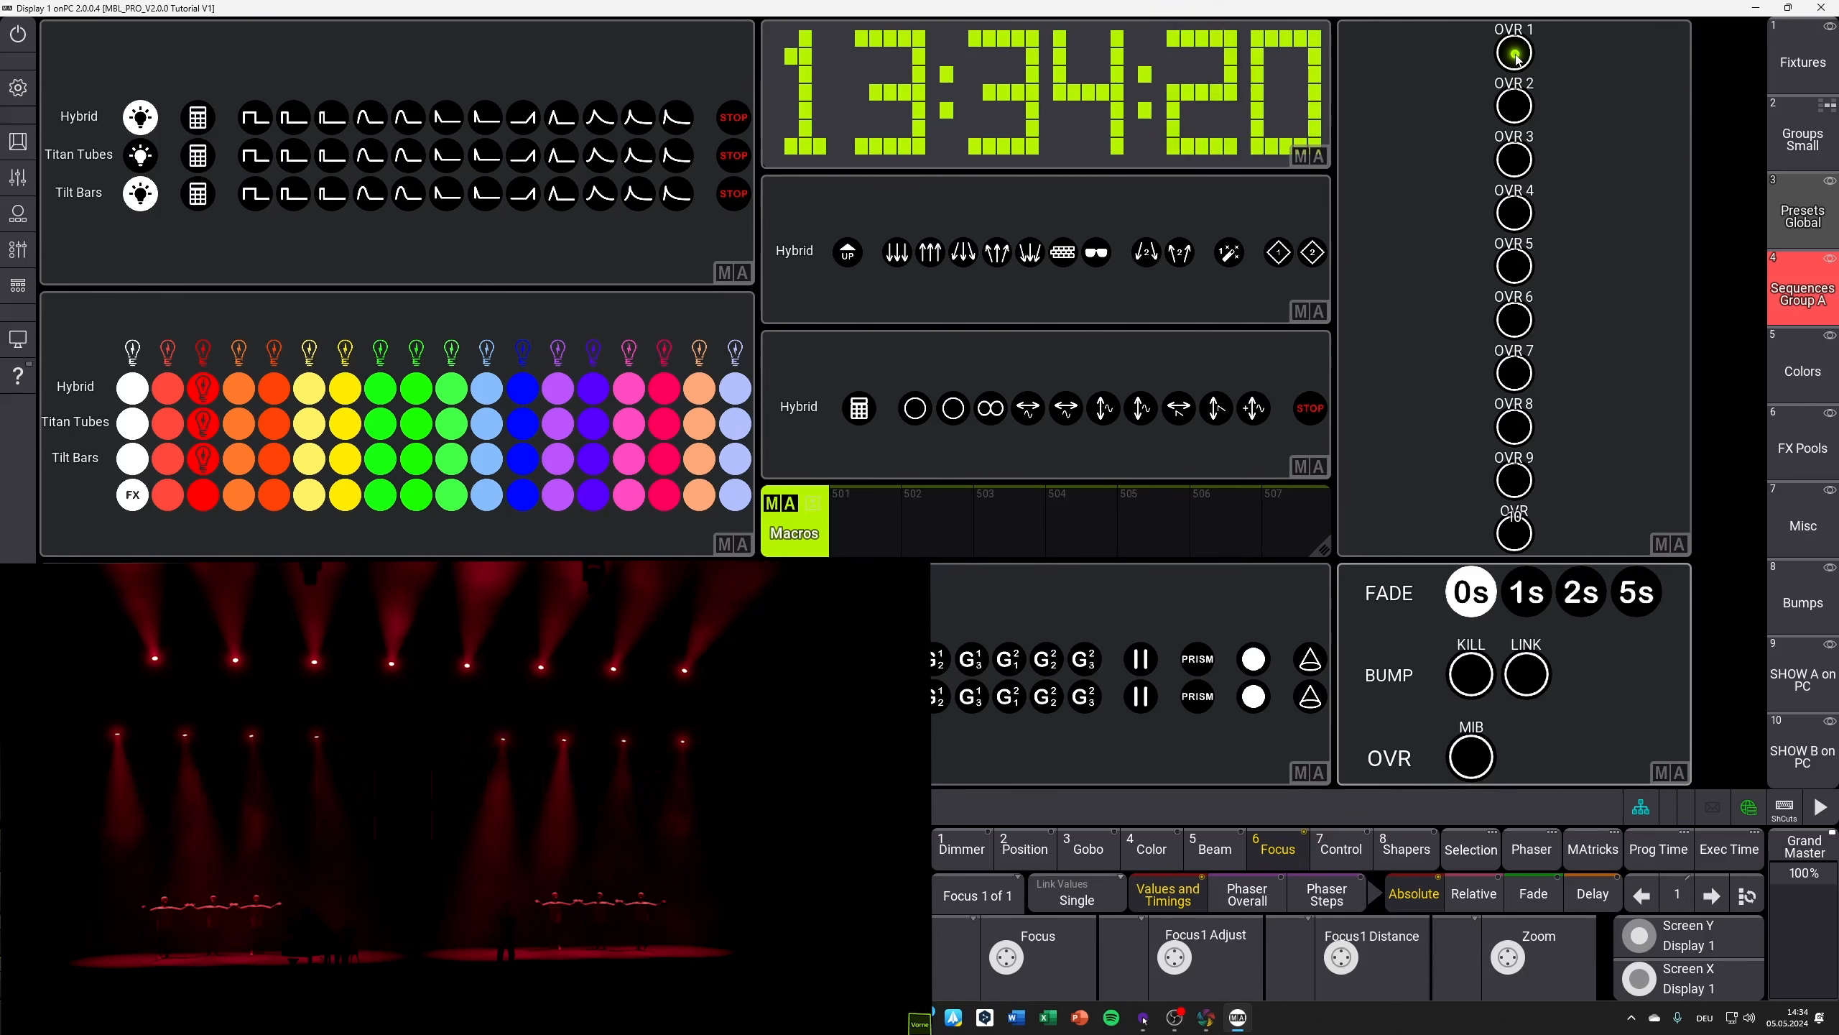
left_click(1515, 60)
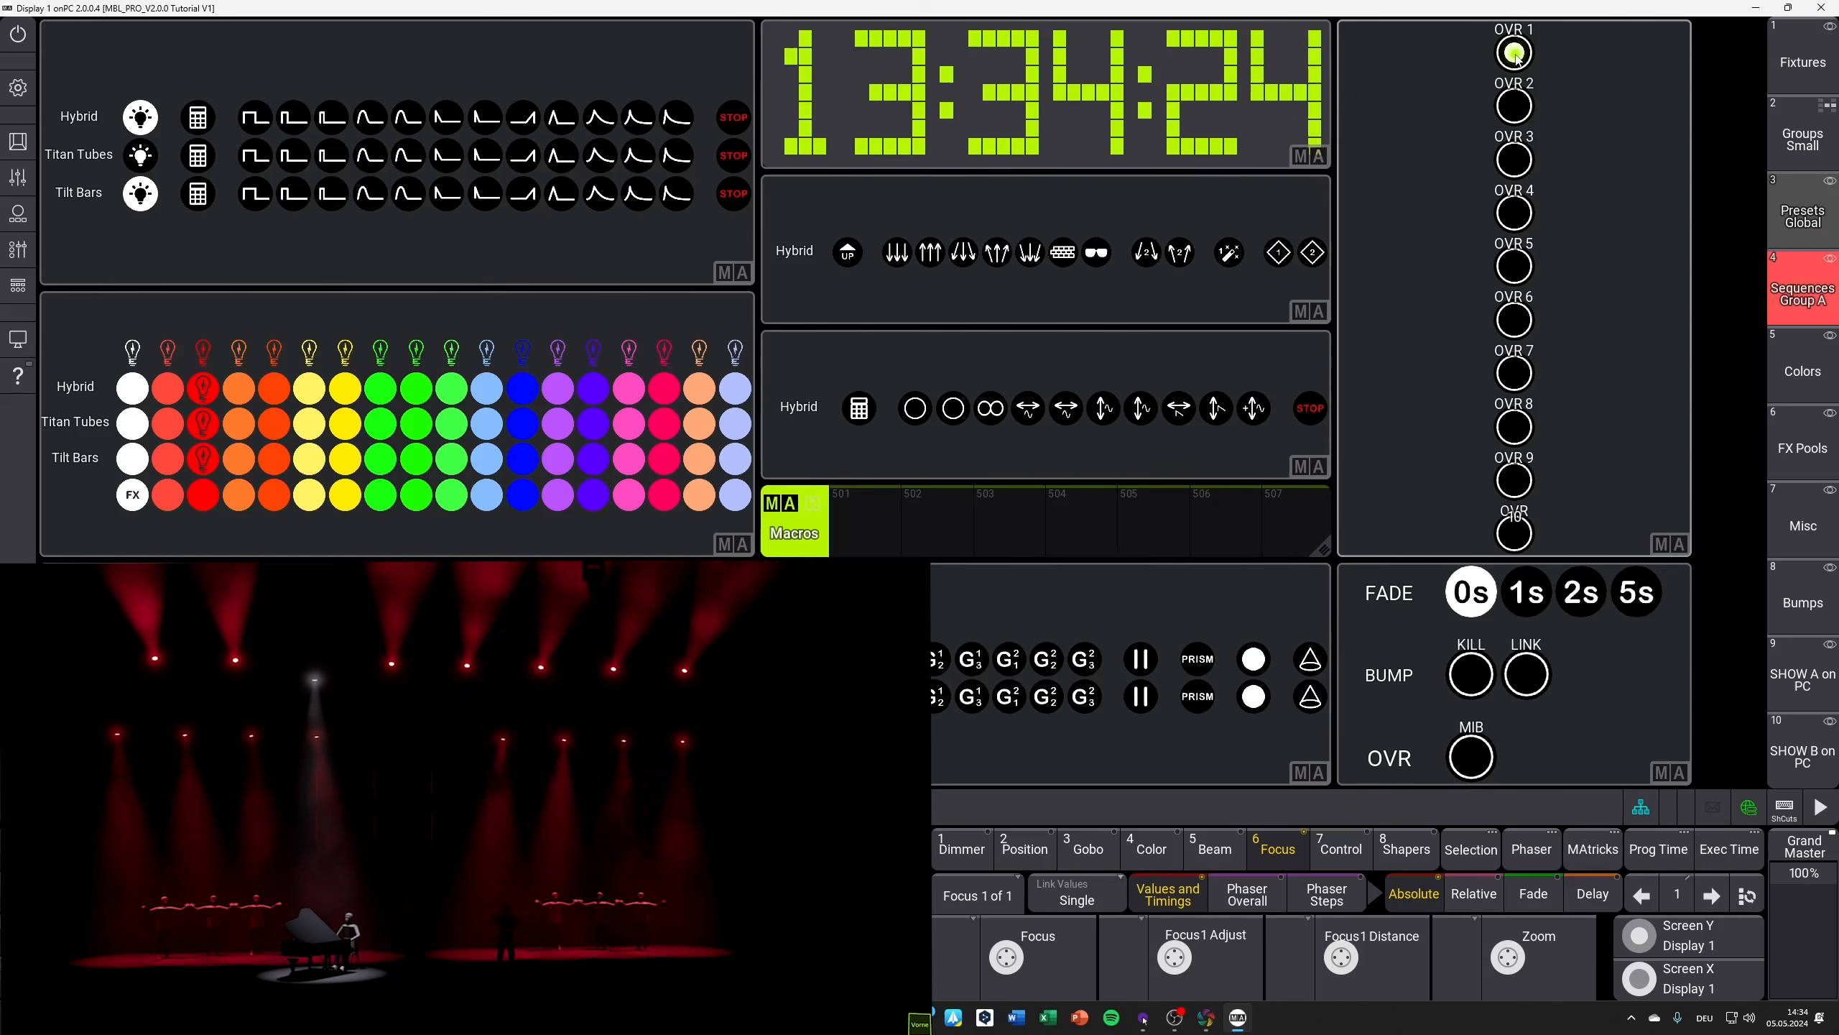
left_click(1515, 53)
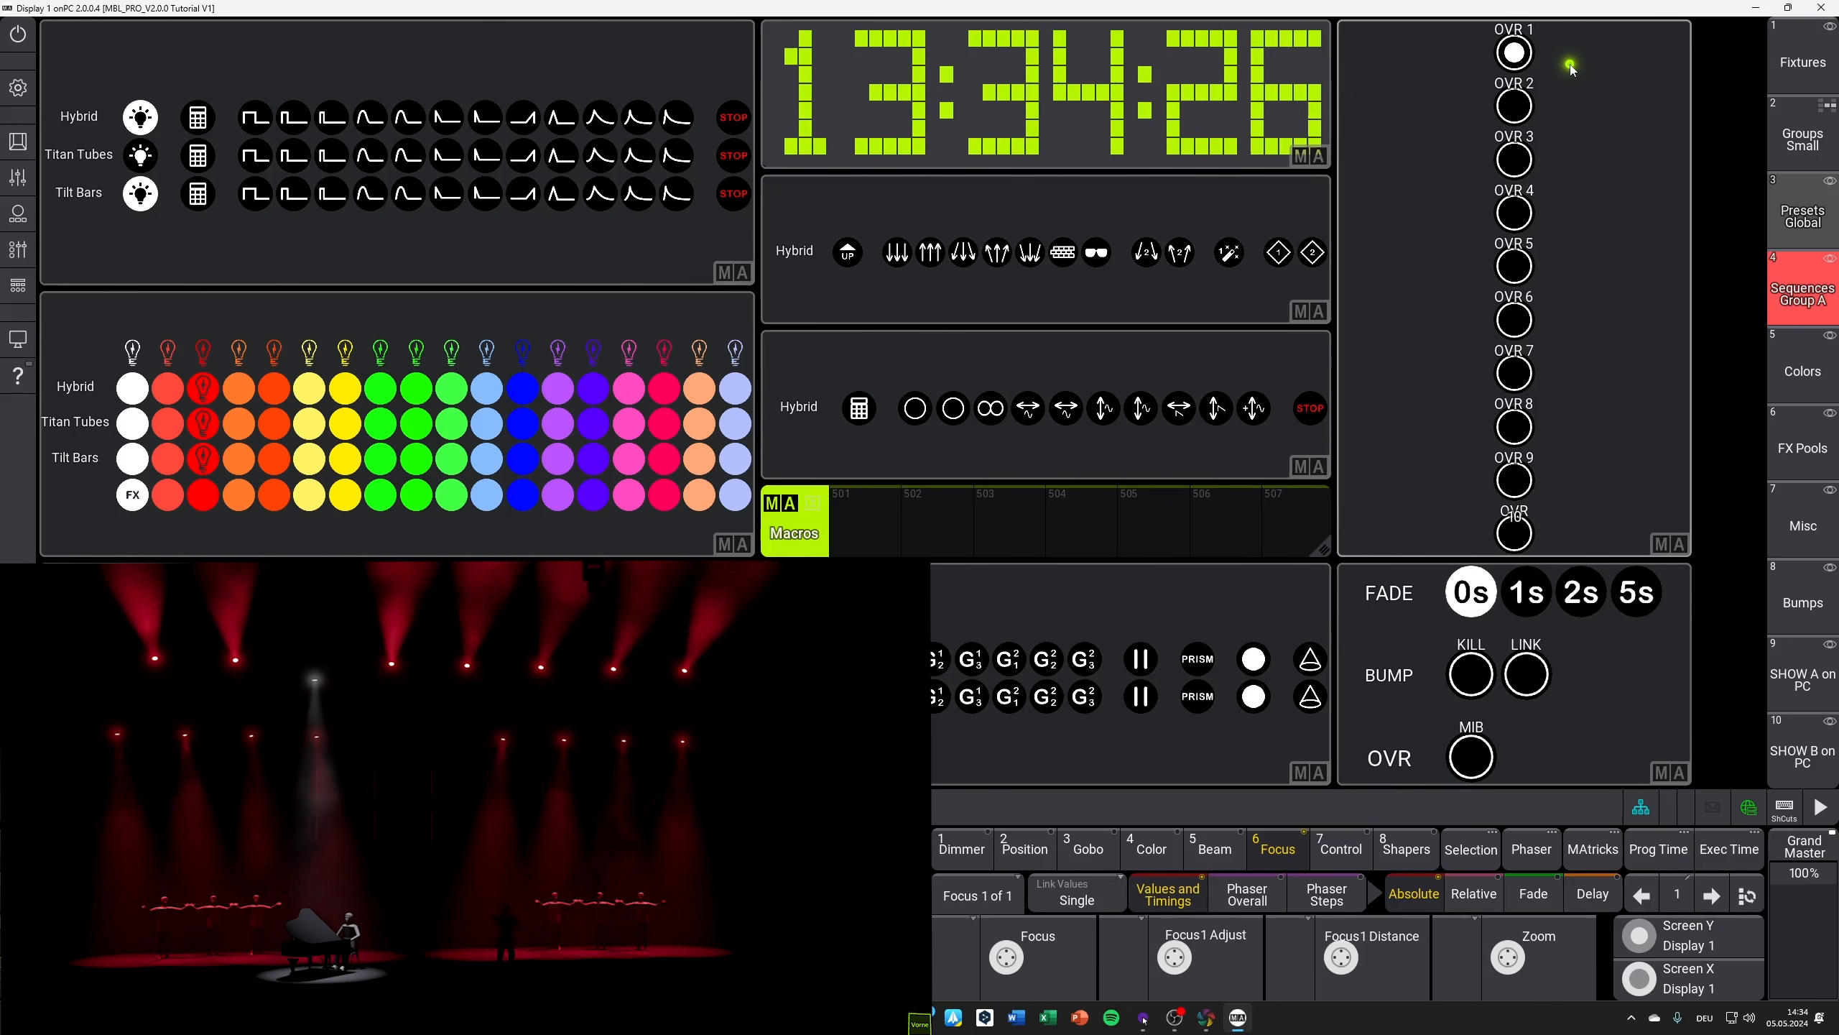